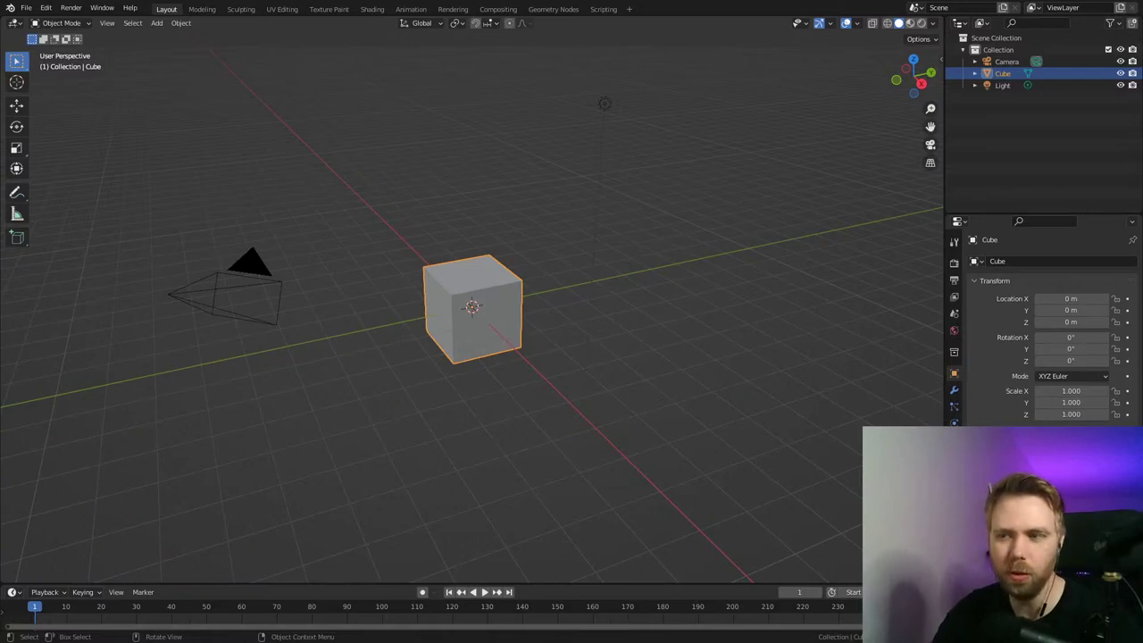
Step: Delete the default camera, cube and light from the scene and save the file
left_click_drag(681, 92, 192, 331)
key("x")
left_click(599, 303)
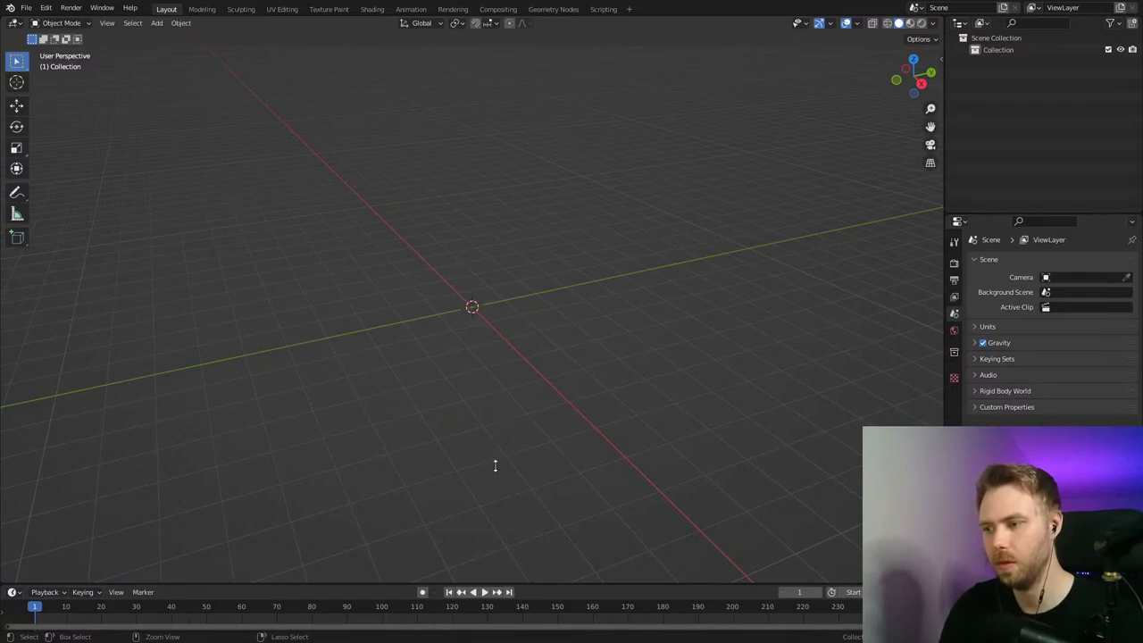
key("ctrl+s")
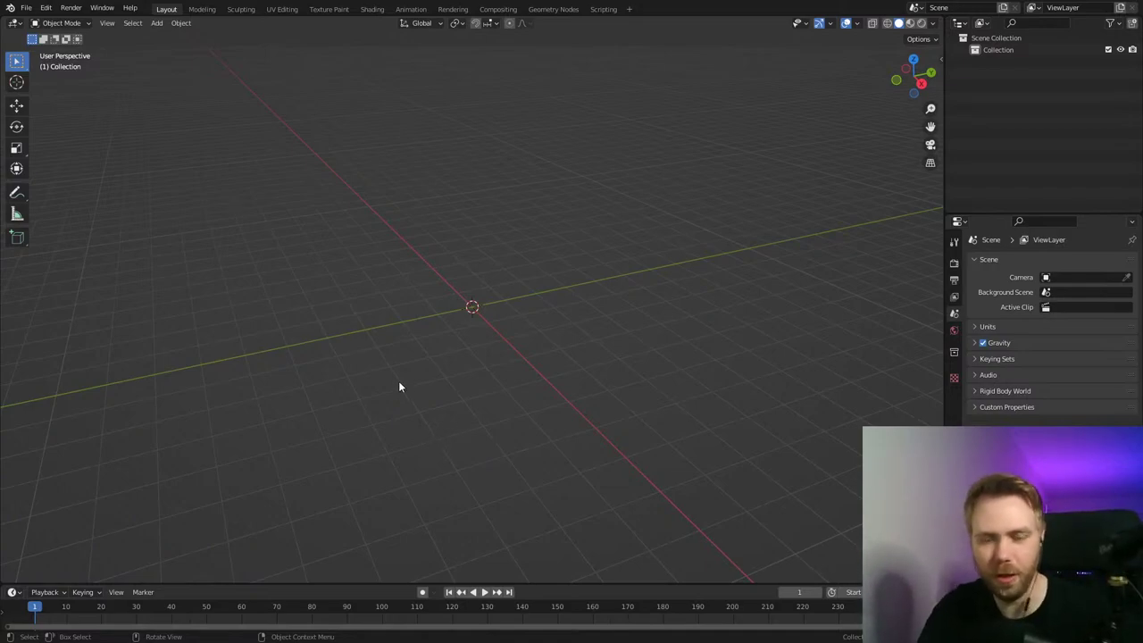
Step: Save the file and add a plane mesh at the scene origin
middle_click_drag(472, 322, 509, 311)
key("ctrl+s")
key("shift+a")
mouse_move(503, 292)
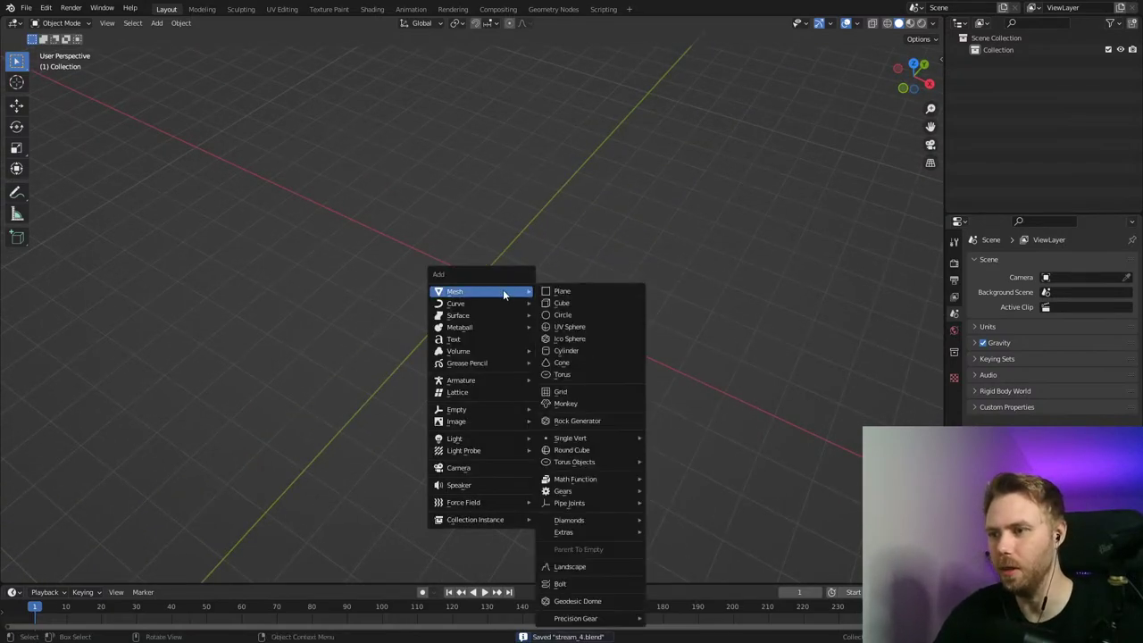
left_click(570, 290)
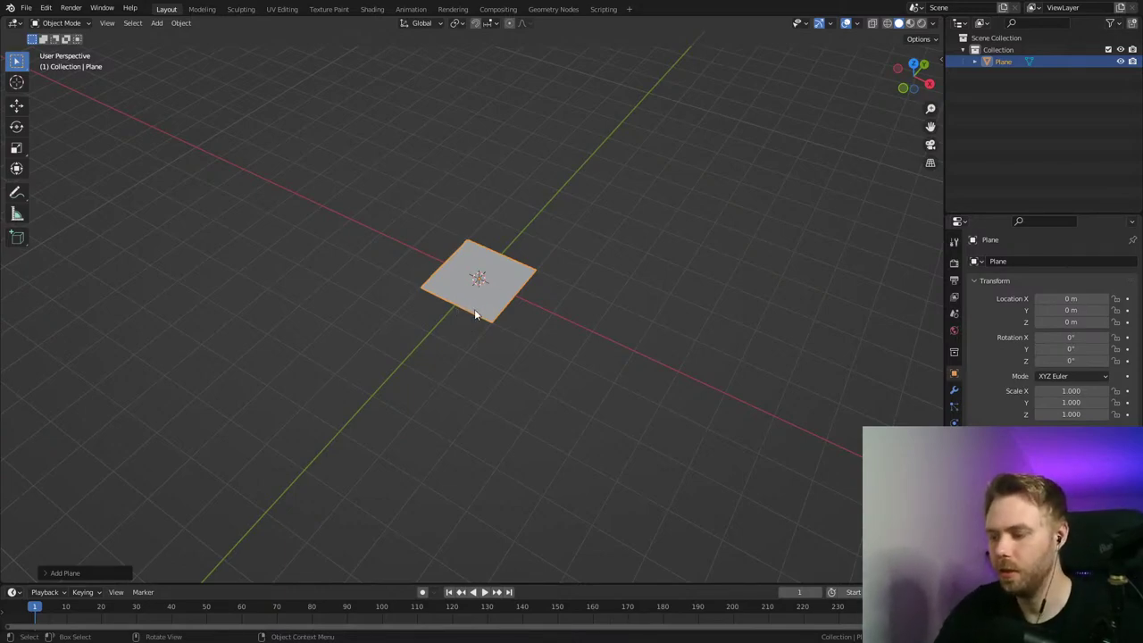
Step: Switch to the Geometry Nodes workspace, enlarge the node editor, and create a new node tree on the plane
left_click(556, 11)
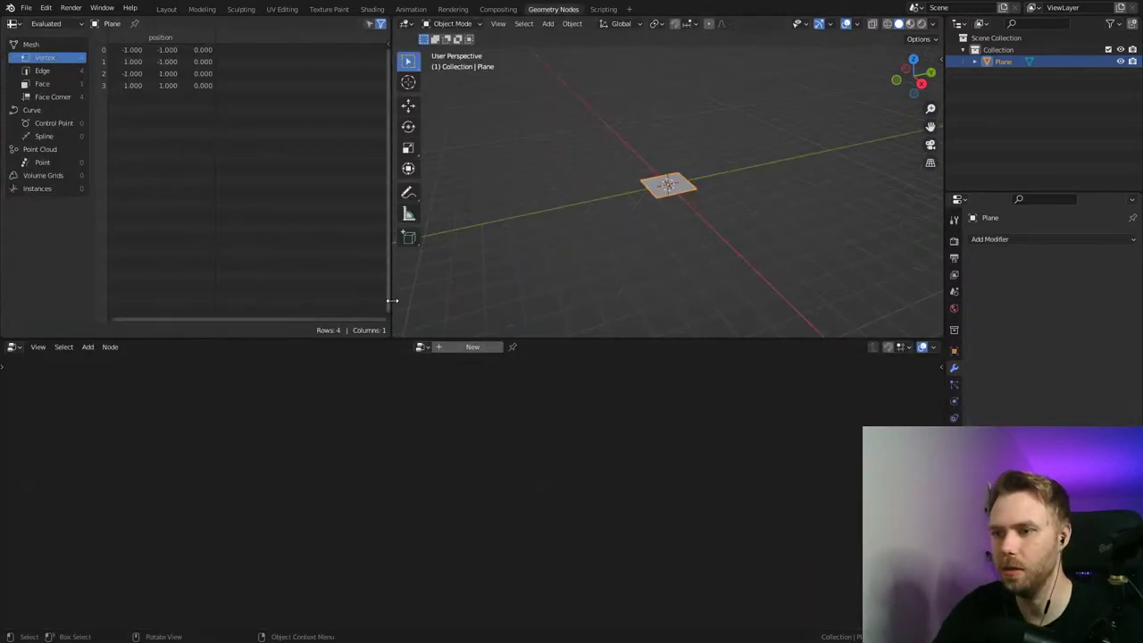
left_click_drag(390, 286, 293, 299)
left_click_drag(606, 339, 612, 265)
left_click(477, 270)
middle_click_drag(660, 179, 658, 213)
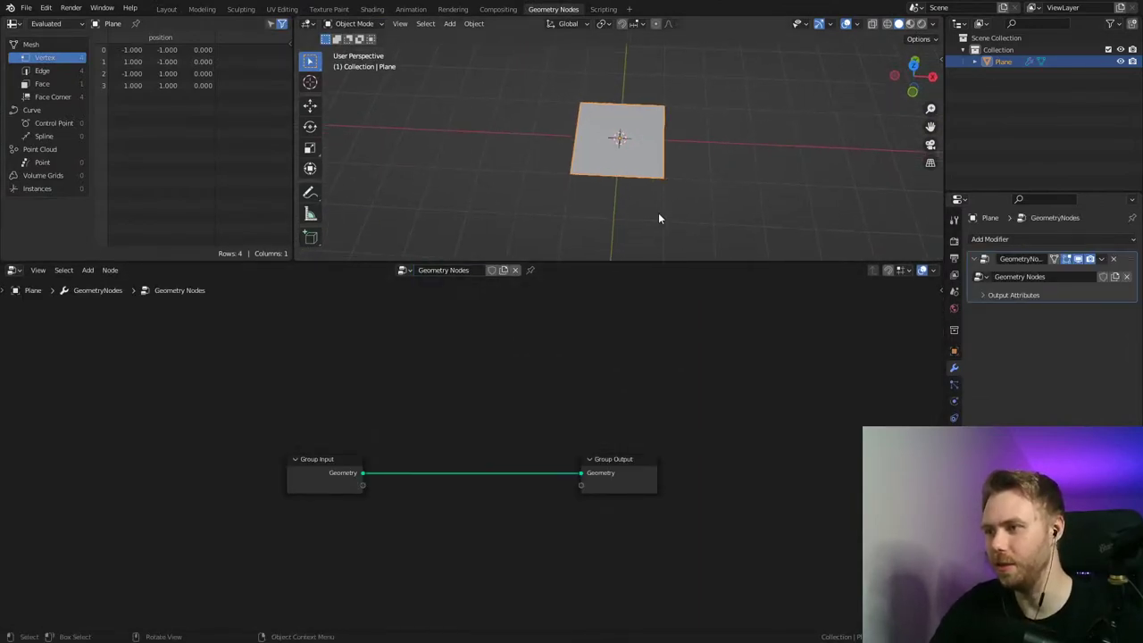
key("ctrl+s")
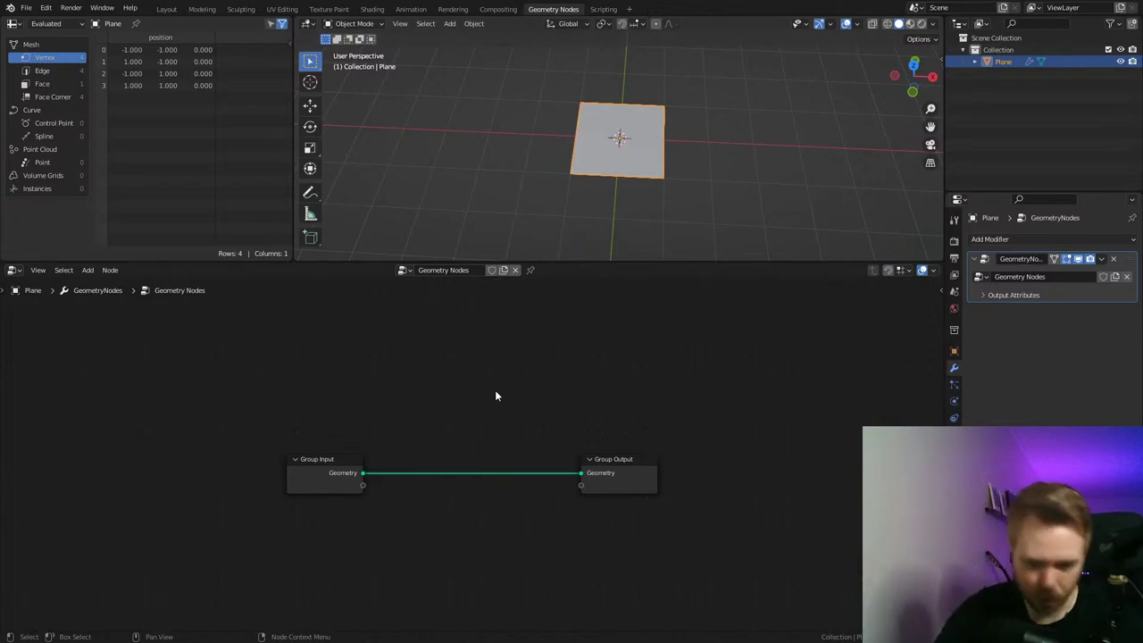
Step: Spread the Group Input and Group Output nodes far apart on roughly the same level and save the file
left_click_drag(299, 464, 198, 450)
left_click_drag(619, 472, 763, 446)
left_click_drag(225, 458, 215, 426)
left_click_drag(758, 444, 777, 413)
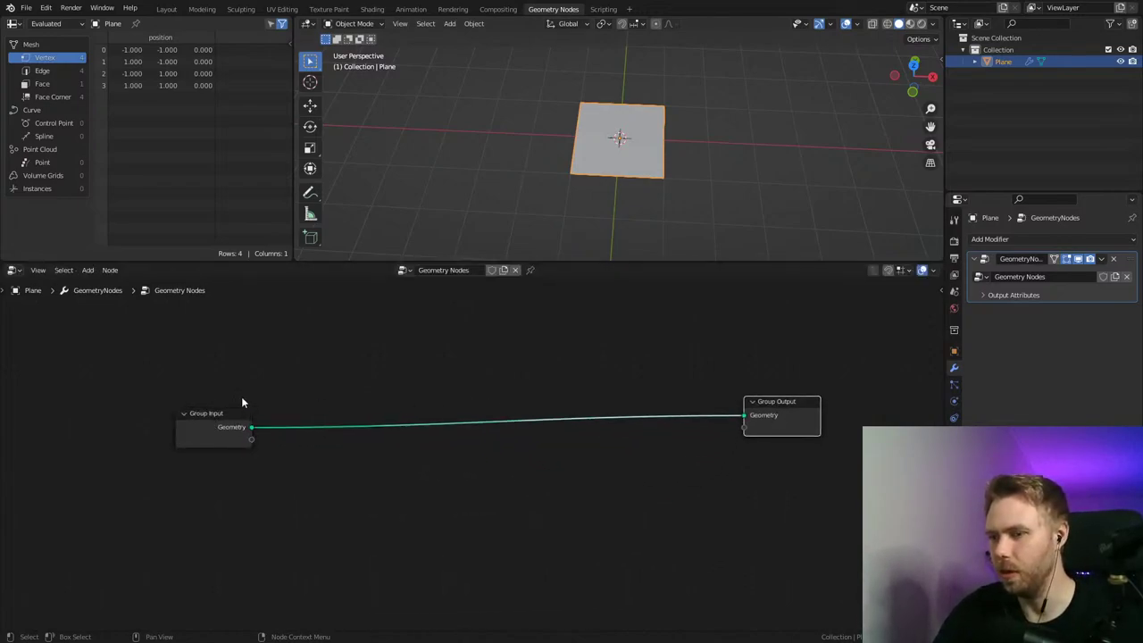
left_click_drag(218, 407, 226, 391)
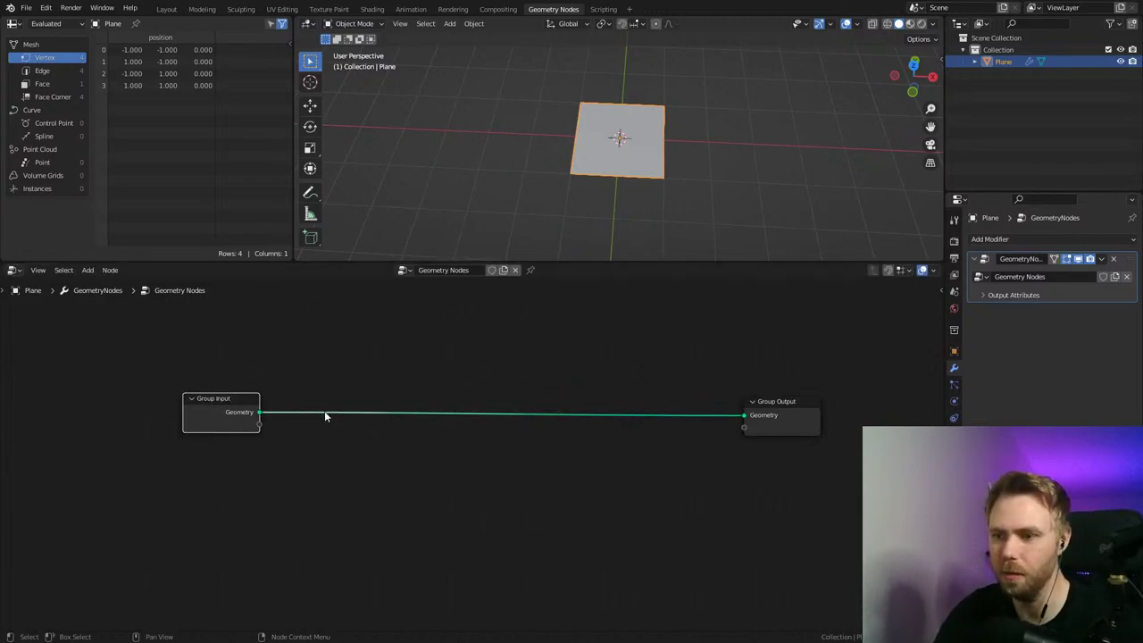
left_click_drag(214, 401, 246, 399)
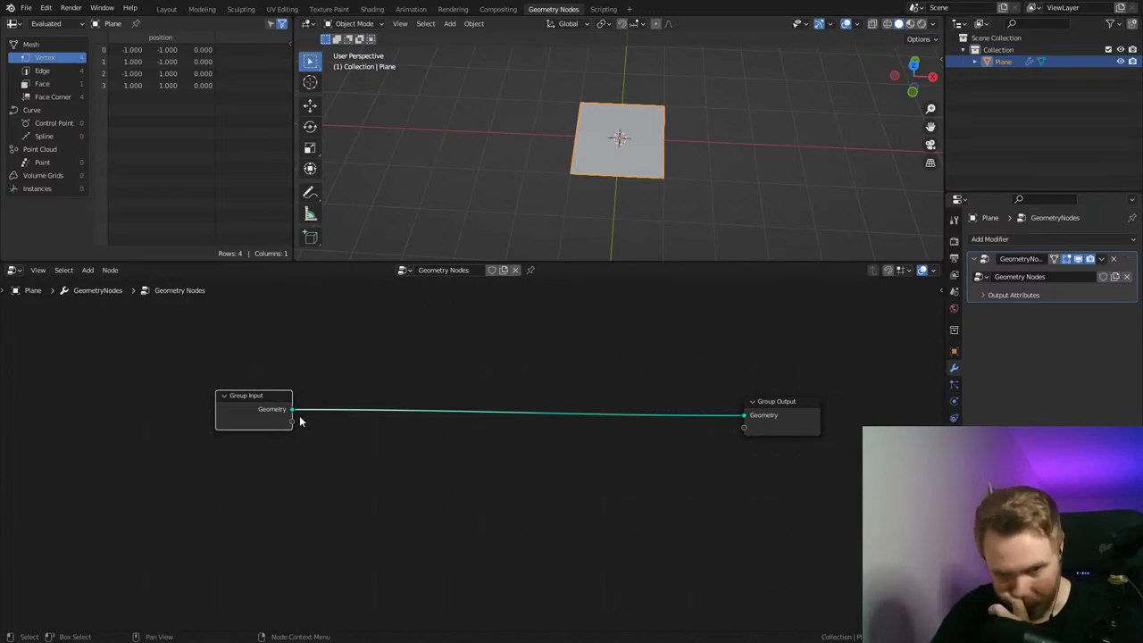
left_click_drag(253, 402, 213, 409)
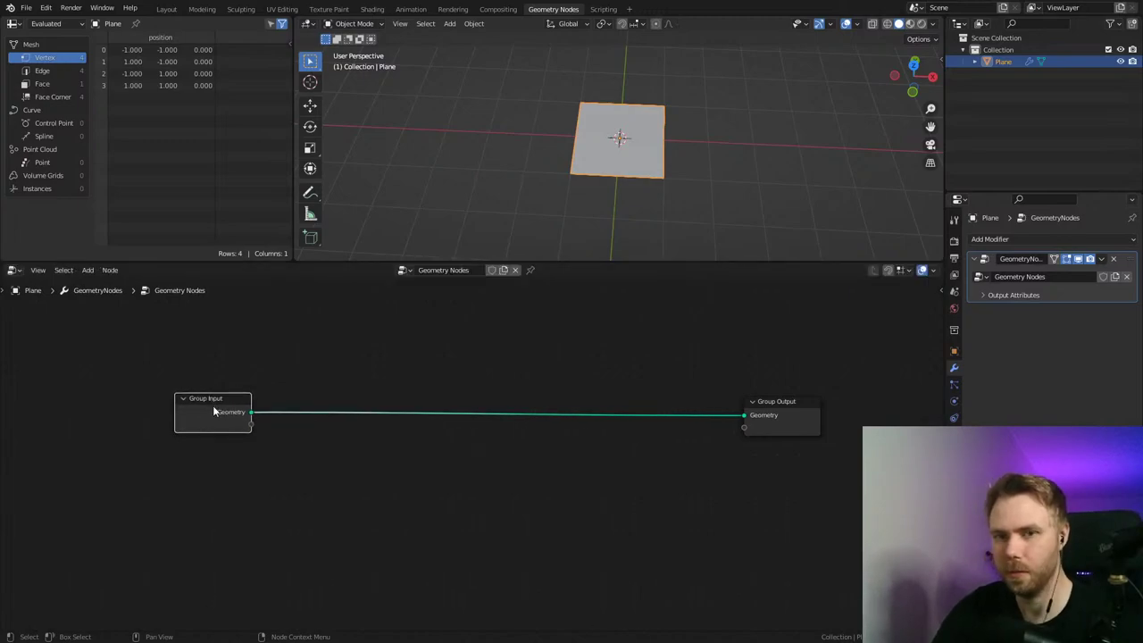
left_click_drag(786, 426, 745, 420)
left_click_drag(211, 405, 213, 401)
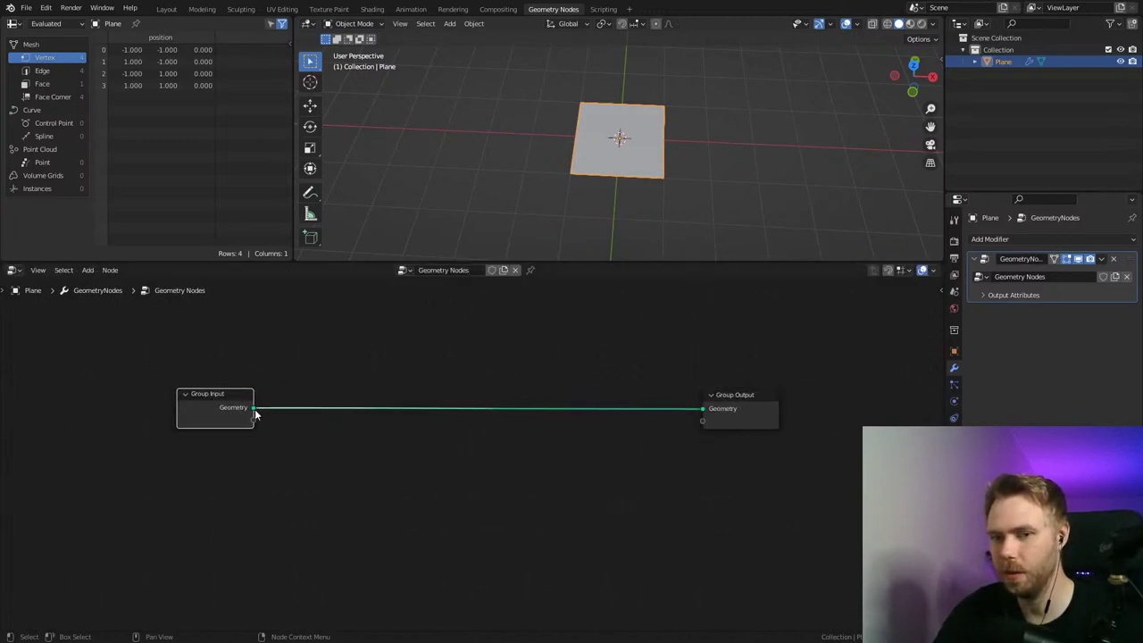
middle_click_drag(405, 447, 412, 451)
scroll(479, 455, "up", 1)
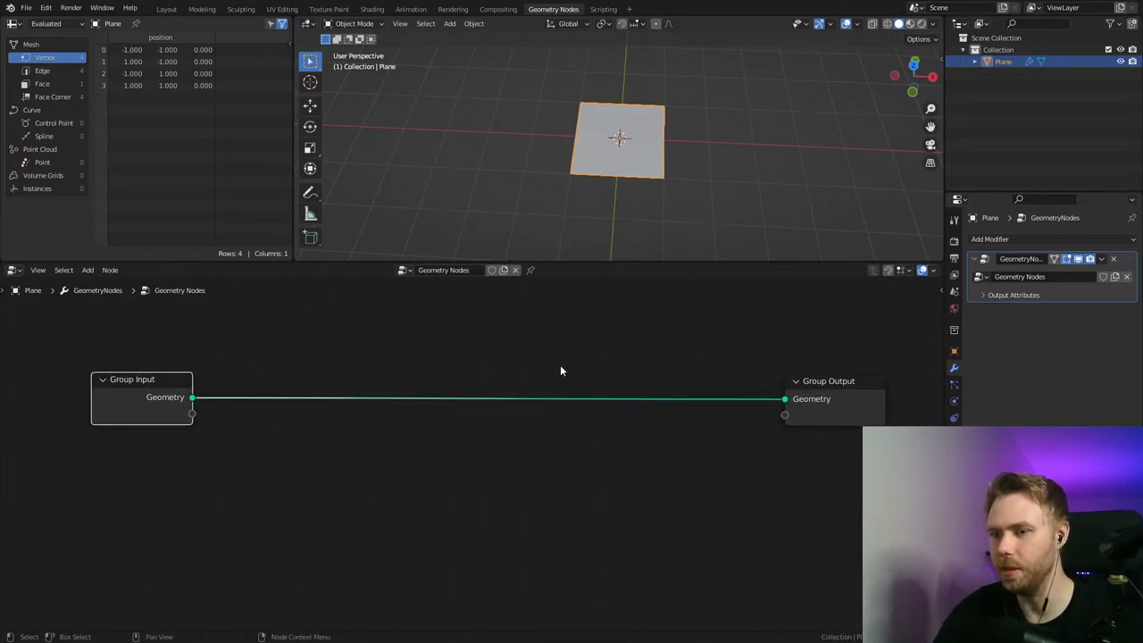
scroll(553, 393, "down", 1)
key("ctrl+s")
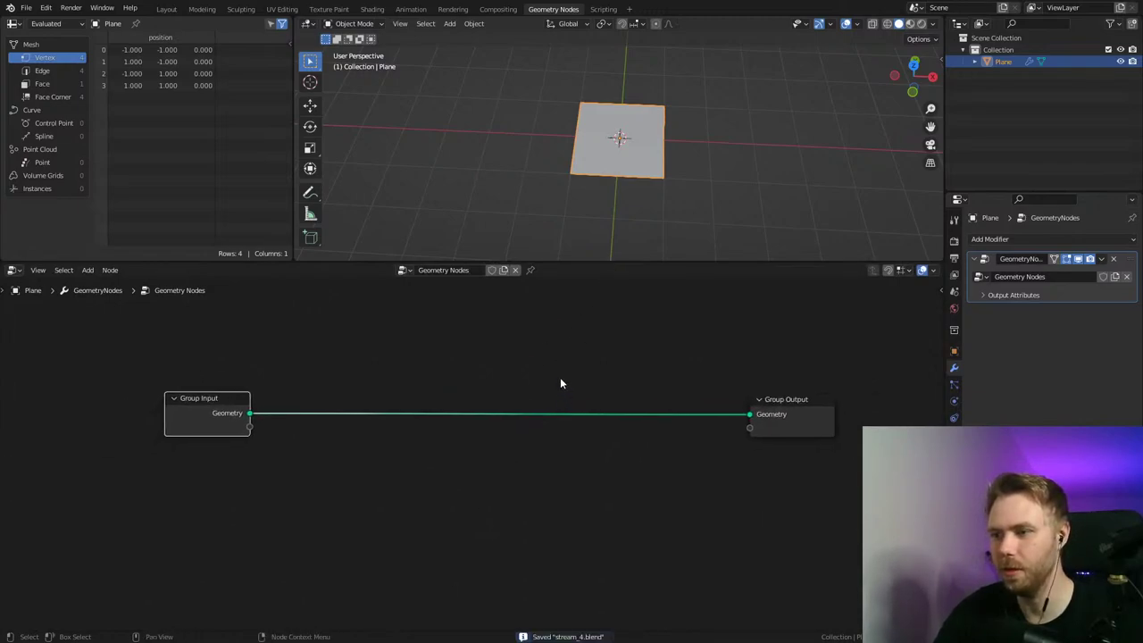
Step: Insert a Grid mesh primitive node feeding its mesh into the Group Output and save the file
middle_click_drag(560, 380, 561, 399)
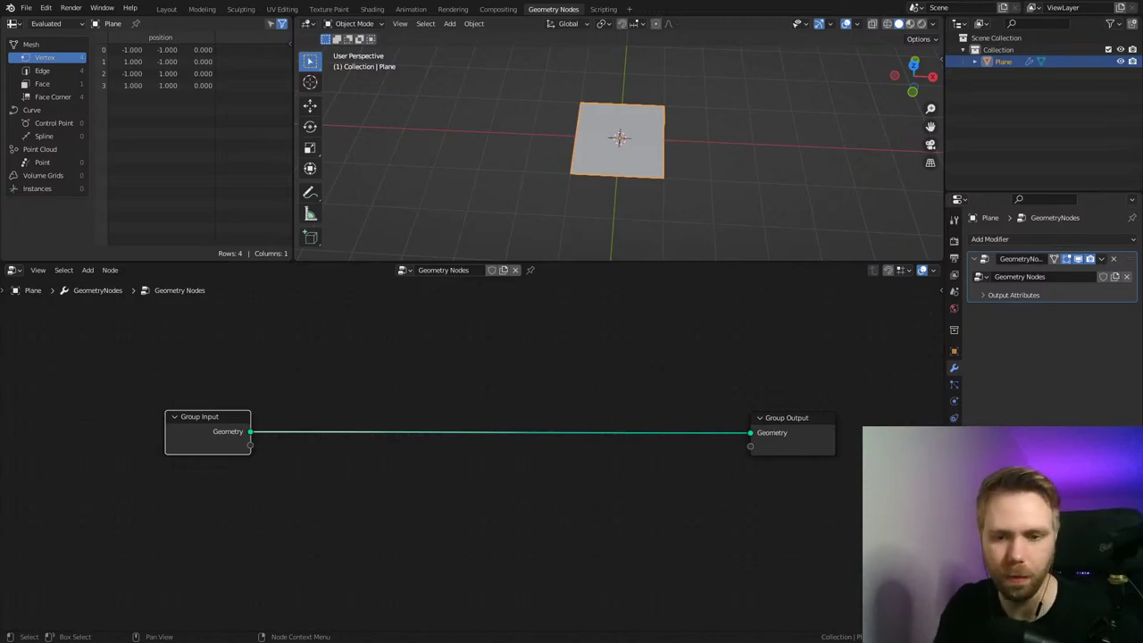
middle_click_drag(567, 376, 633, 367)
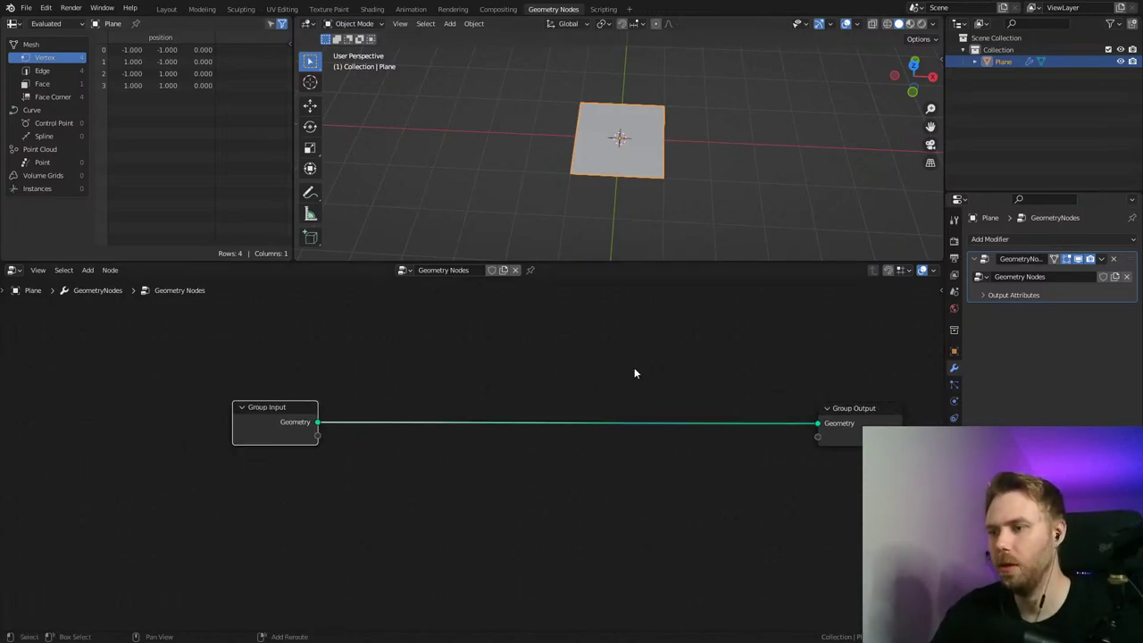
key("shift+a")
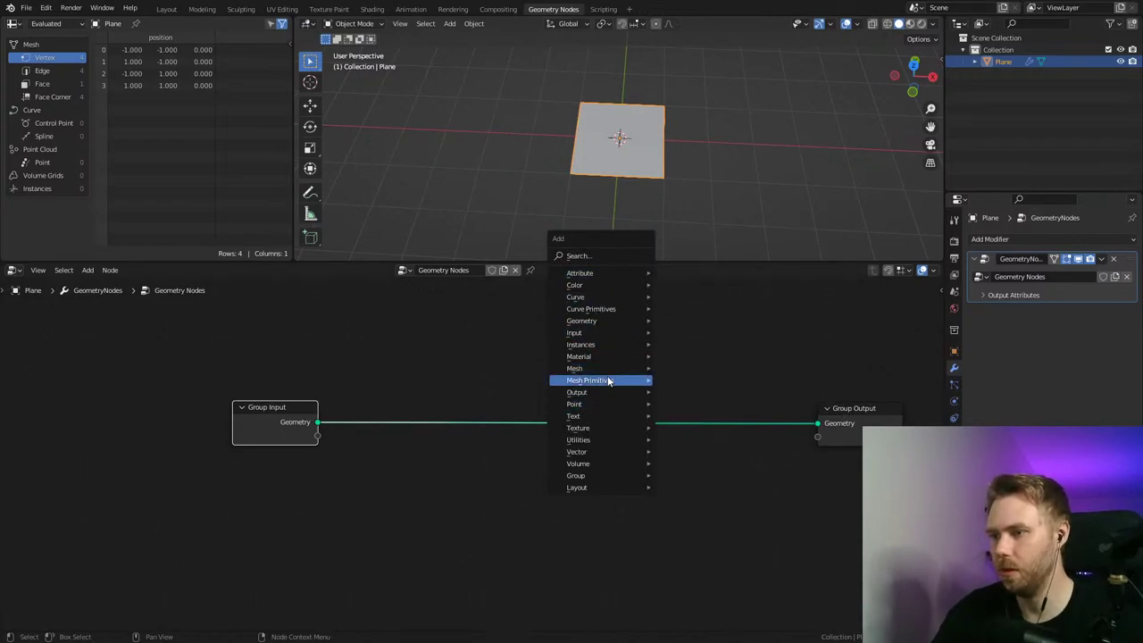
mouse_move(607, 380)
left_click(715, 417)
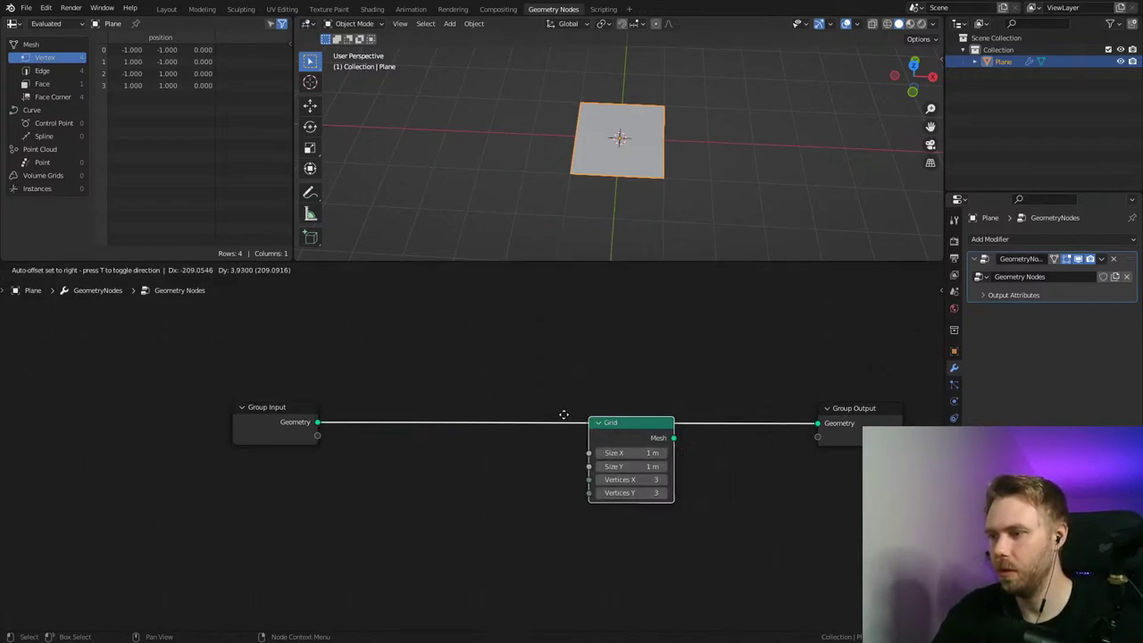
left_click(595, 419)
key("ctrl+s")
Step: Display the 3D viewport in wireframe and shift the Group Input and Grid nodes further from the Group Output
scroll(563, 192, "up", 6)
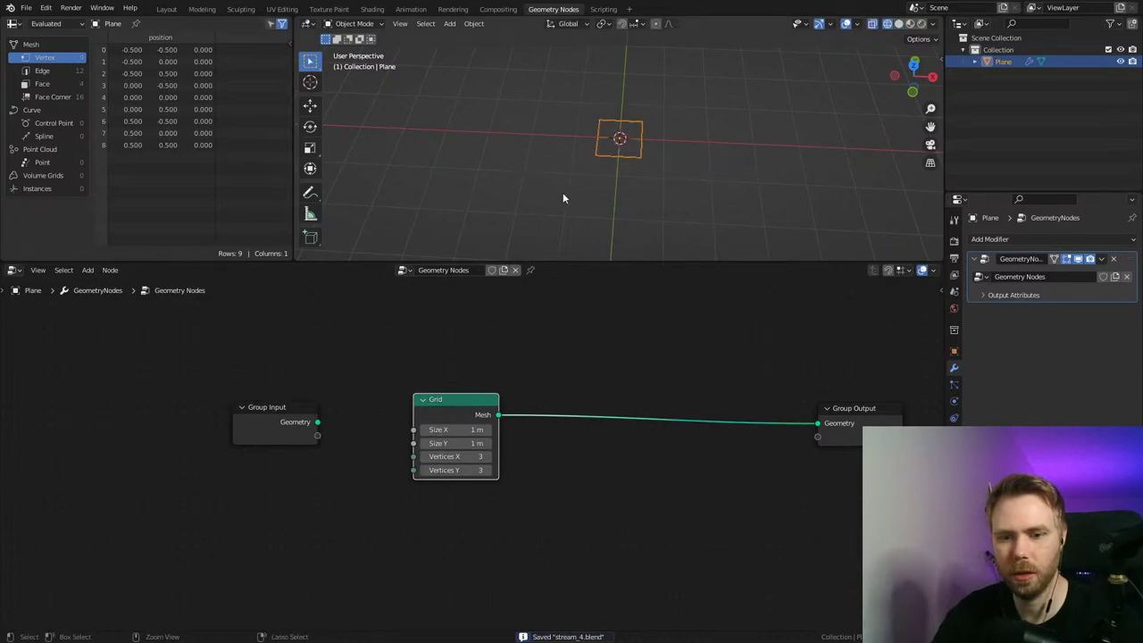
scroll(630, 187, "down", 3)
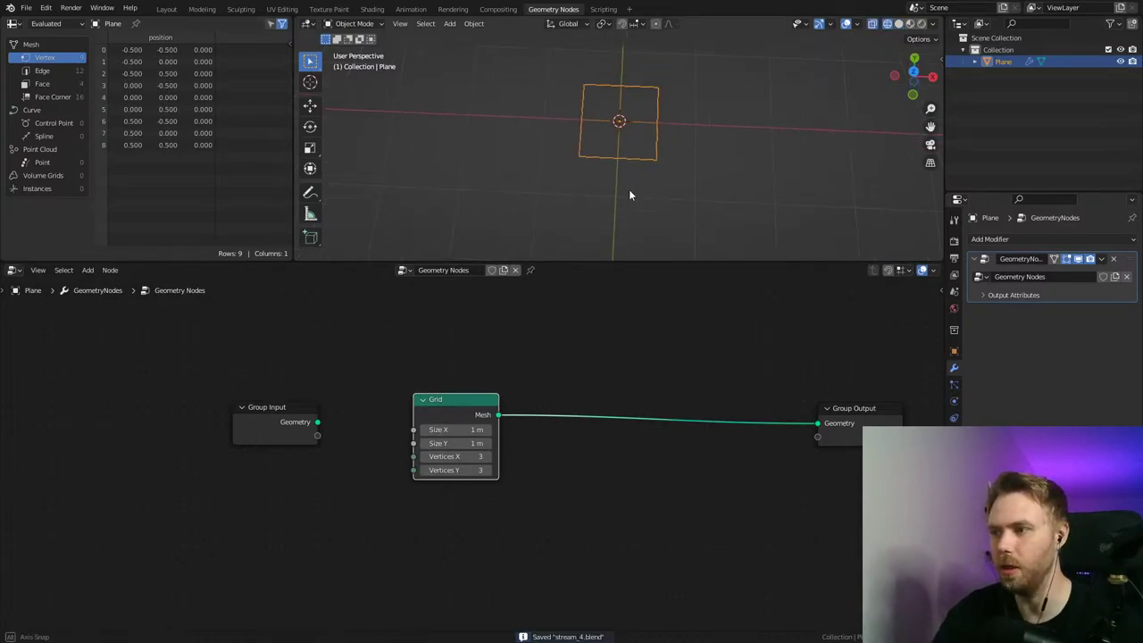
mouse_move(630, 190)
middle_mouse_down()
mouse_move(636, 176)
mouse_move(623, 183)
middle_mouse_up()
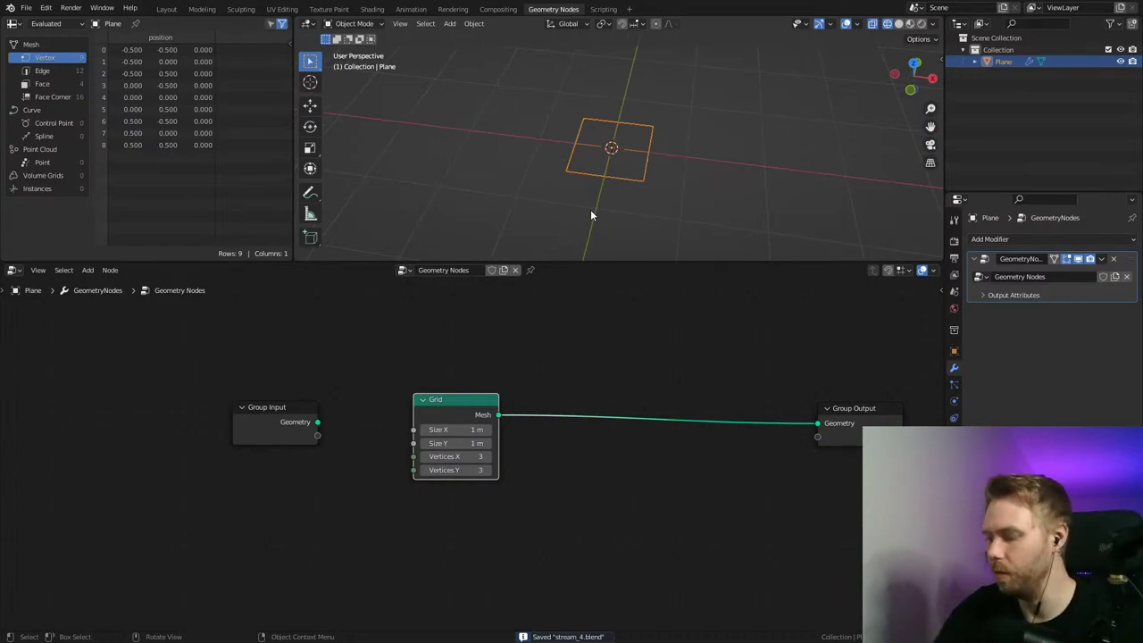
left_click_drag(288, 423, 161, 426)
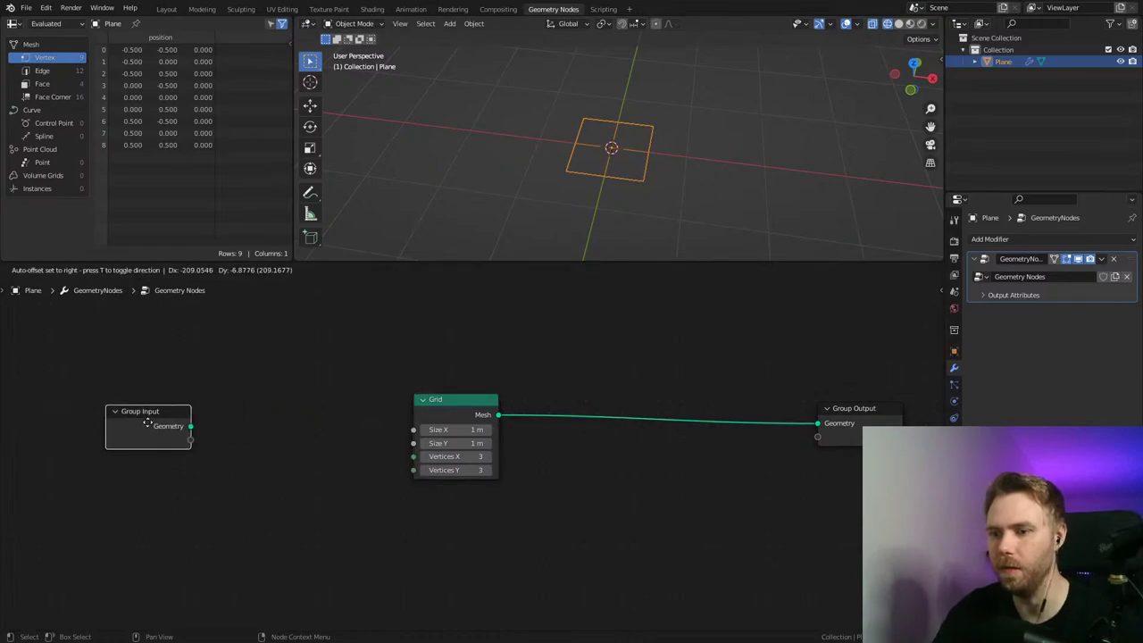
left_click_drag(436, 399, 344, 396)
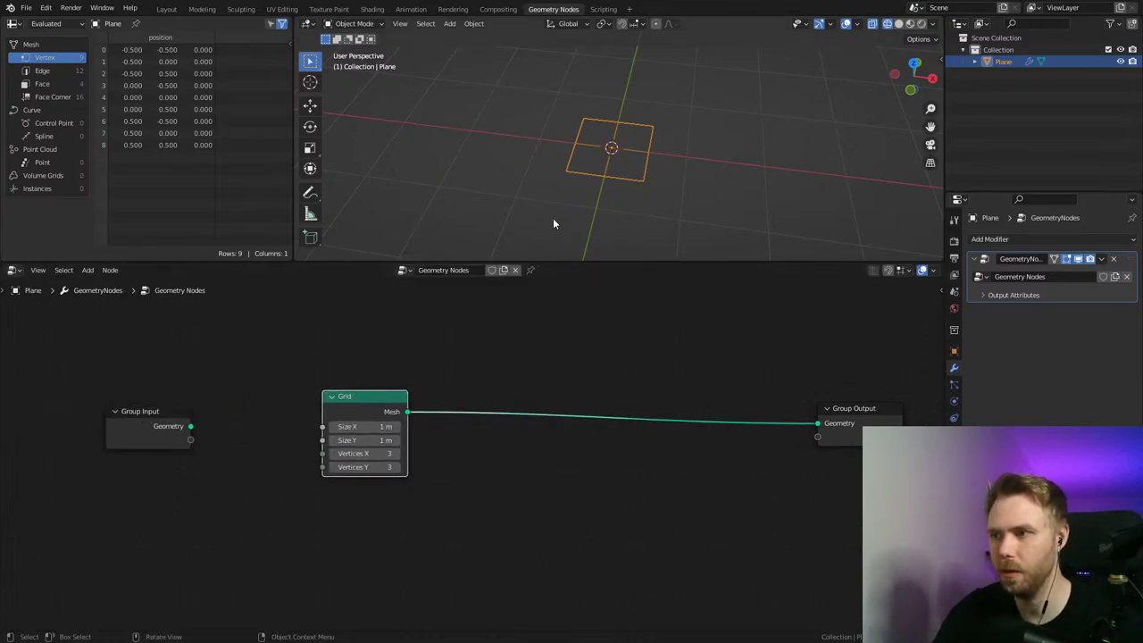
Step: Set the Grid node's Size X and Size Y to 20 m
left_click(375, 428)
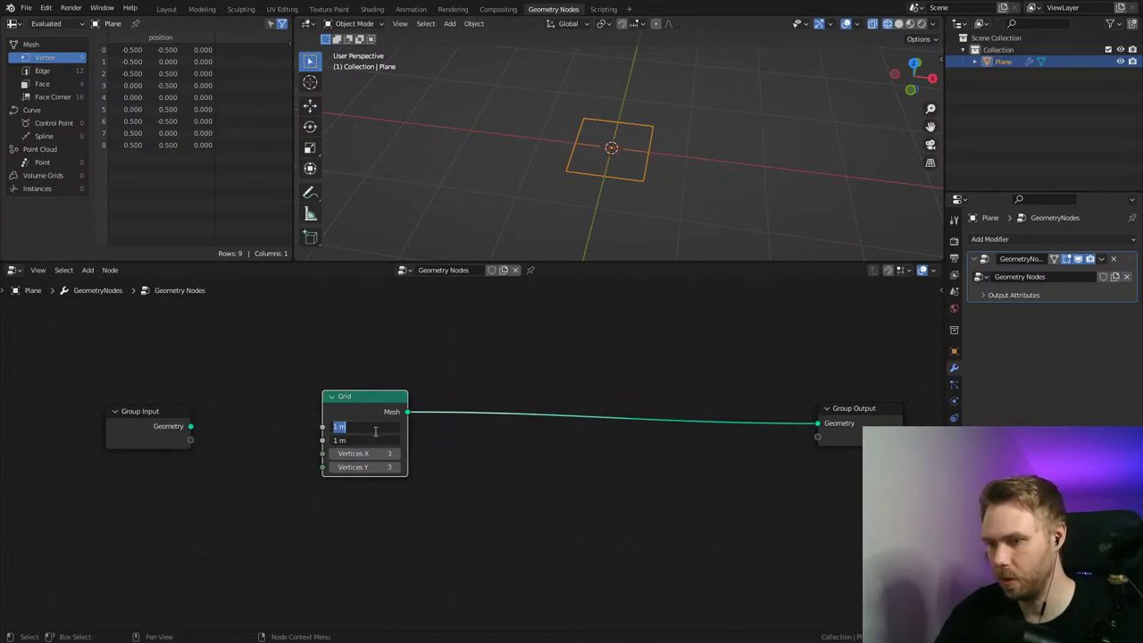
type("20")
key("Return")
scroll(669, 156, "down", 8)
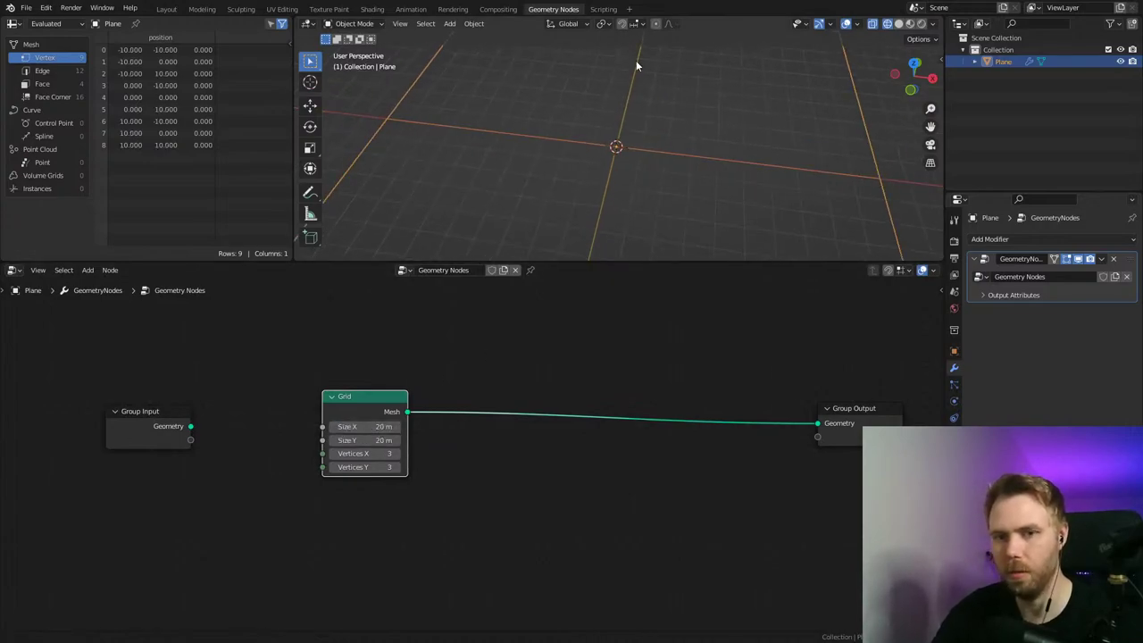
middle_click_drag(610, 79, 608, 156, "ctrl")
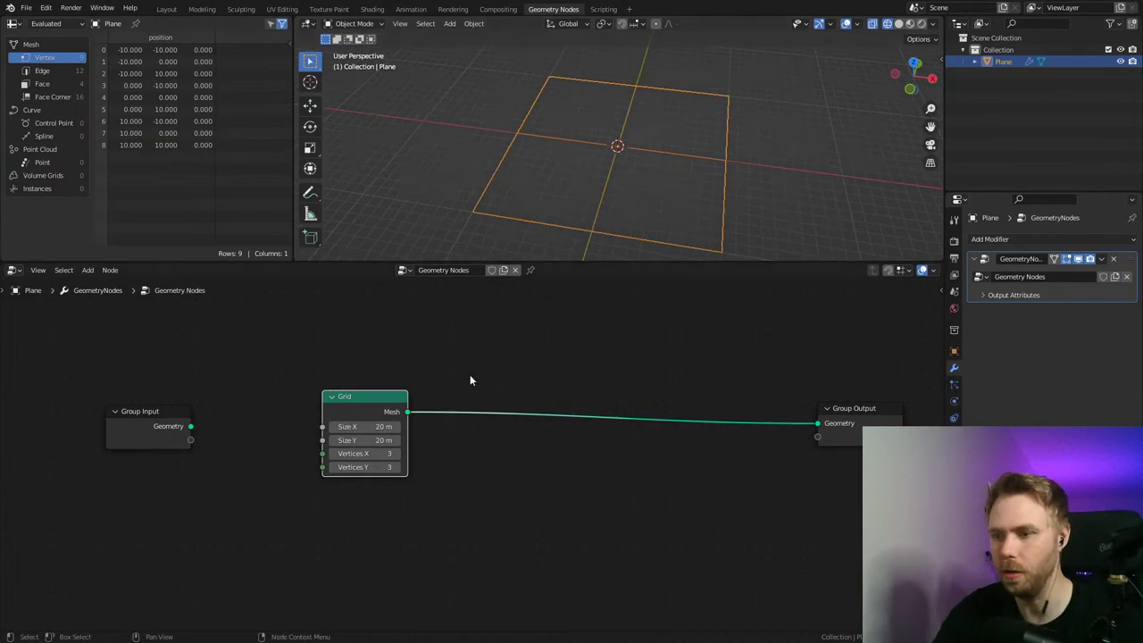
Step: Nudge the Grid node slightly down to line up with the Group Input node and save the file
middle_click_drag(470, 375, 492, 374)
left_click_drag(376, 399, 358, 416)
key("ctrl+s")
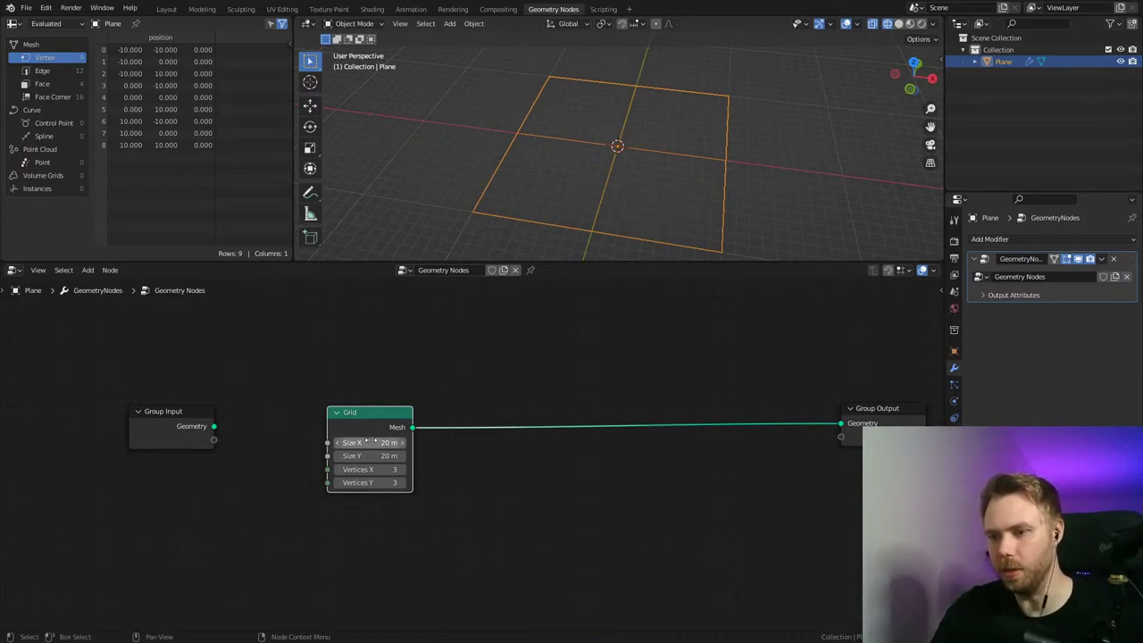
Step: Set the Grid node's Size X and Y to 30 m and its Vertices X and Y to 25, and save
left_click_drag(372, 441, 372, 482)
type("30")
key("Return")
type("2")
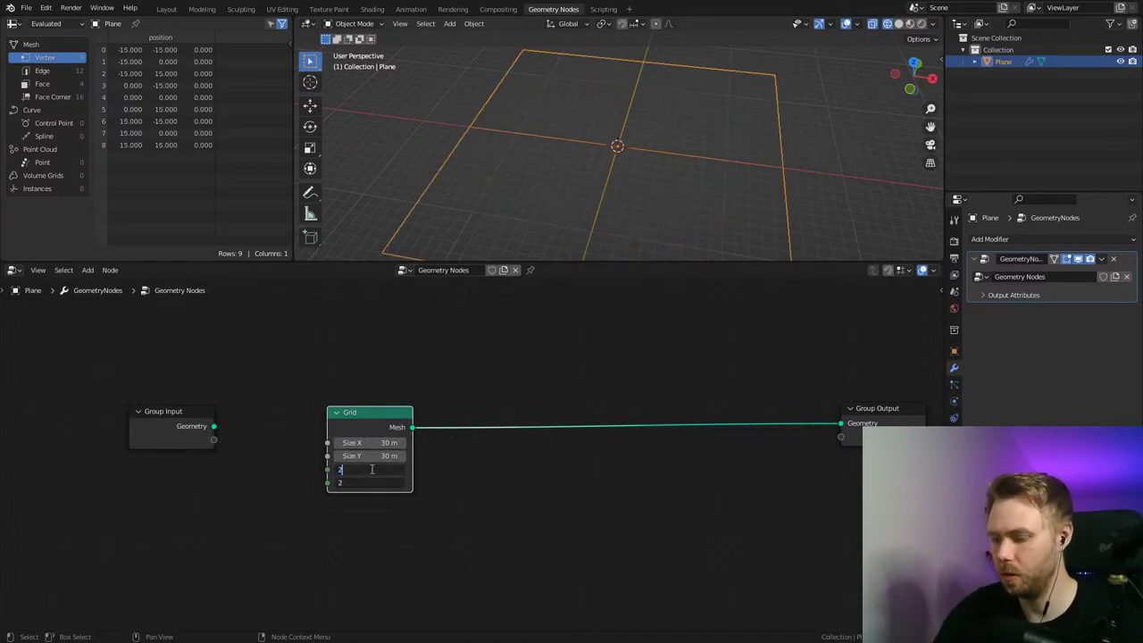
type("5")
key("Return")
key("ctrl+s")
middle_click_drag(543, 162, 593, 158)
scroll(594, 158, "down", 1)
middle_click_drag(599, 245, 604, 183)
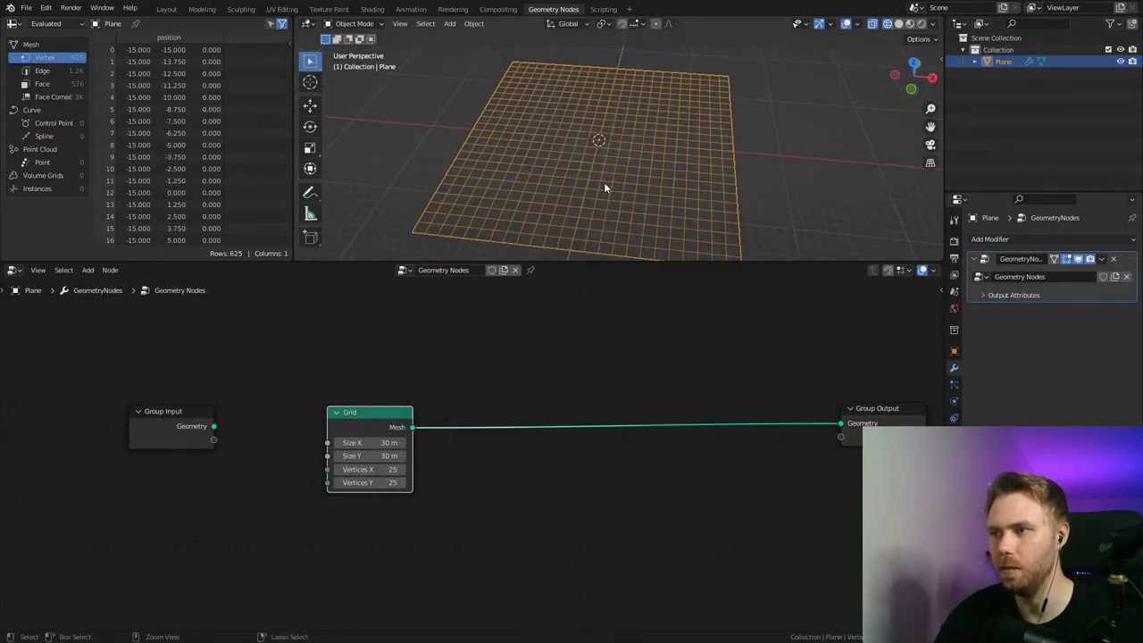
key("ctrl+s")
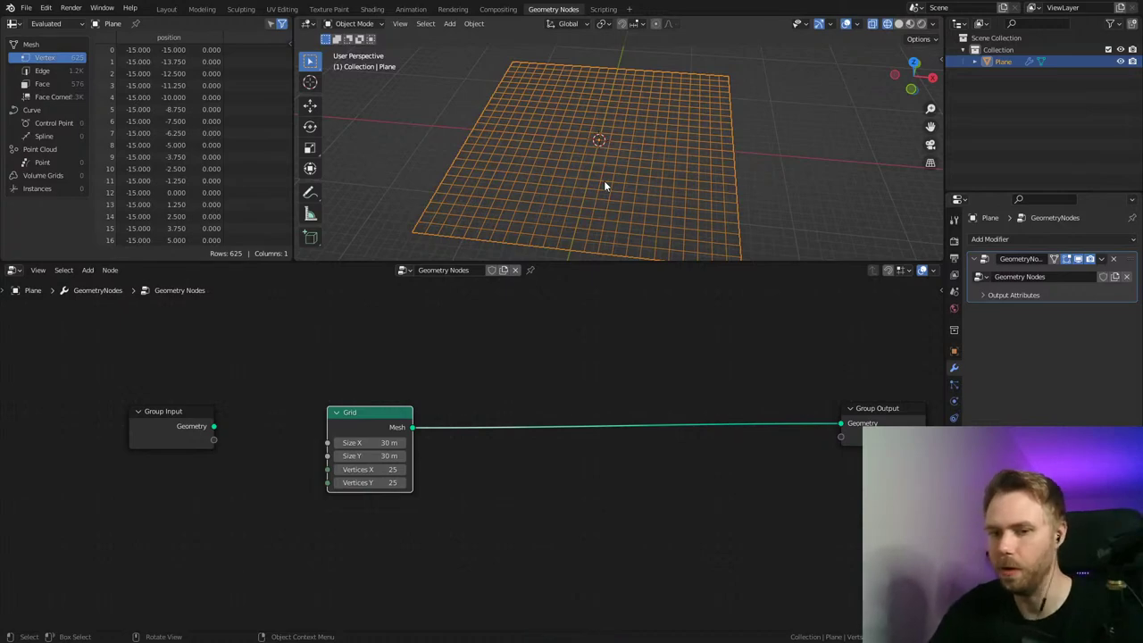
Step: Move the Grid node close to the Group Input, leaving more room before the Group Output, and save the file
middle_click_drag(629, 208, 638, 170)
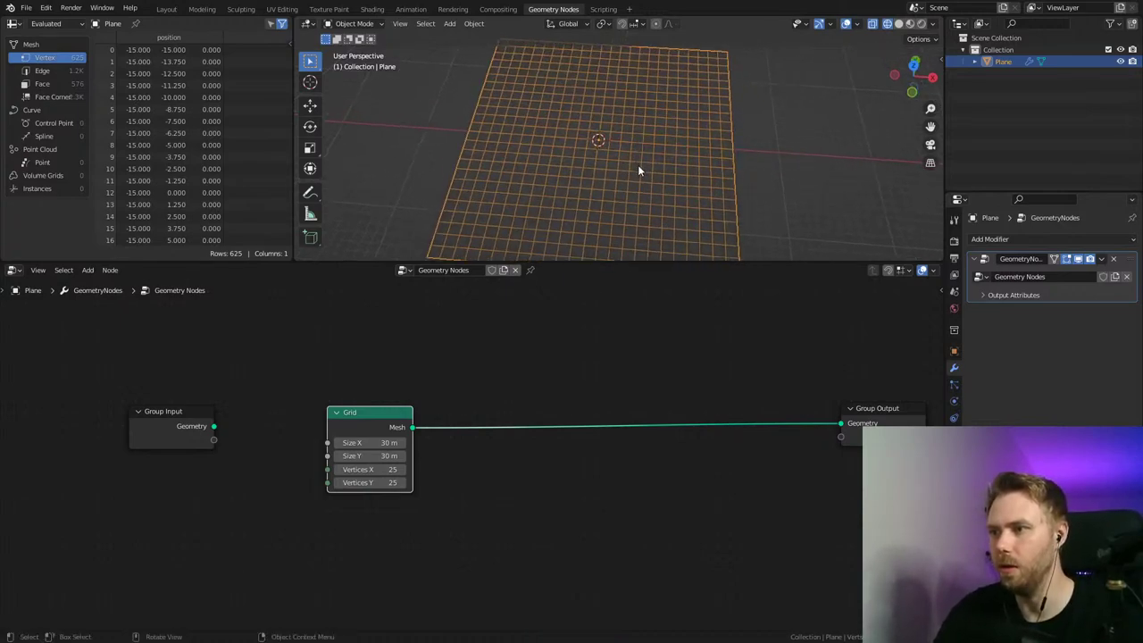
left_click_drag(383, 413, 322, 409)
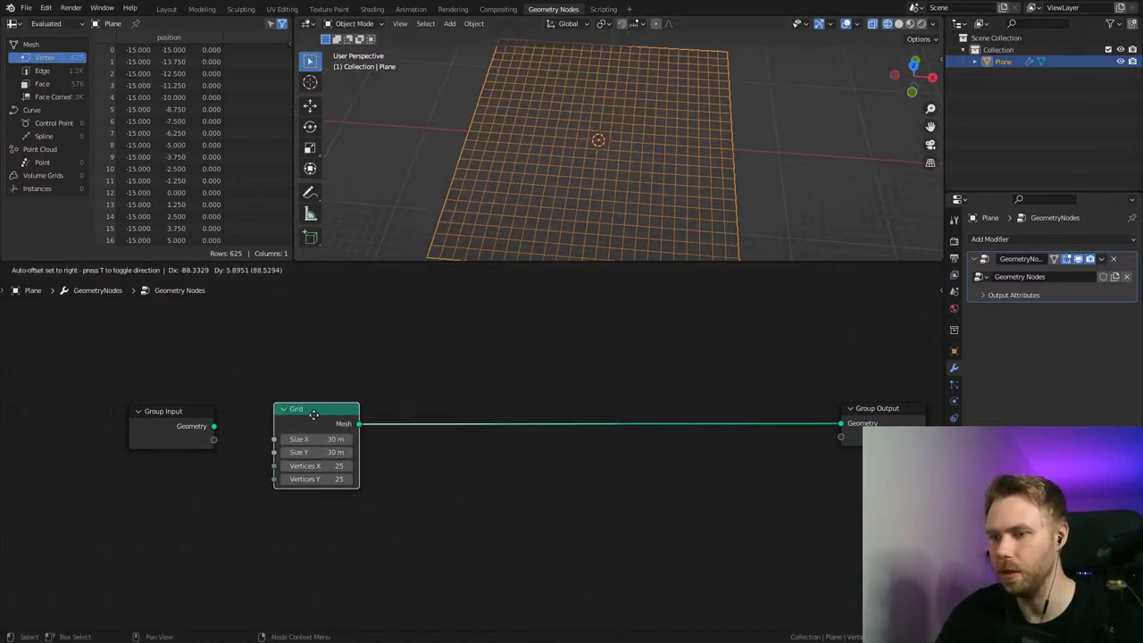
key("ctrl+s")
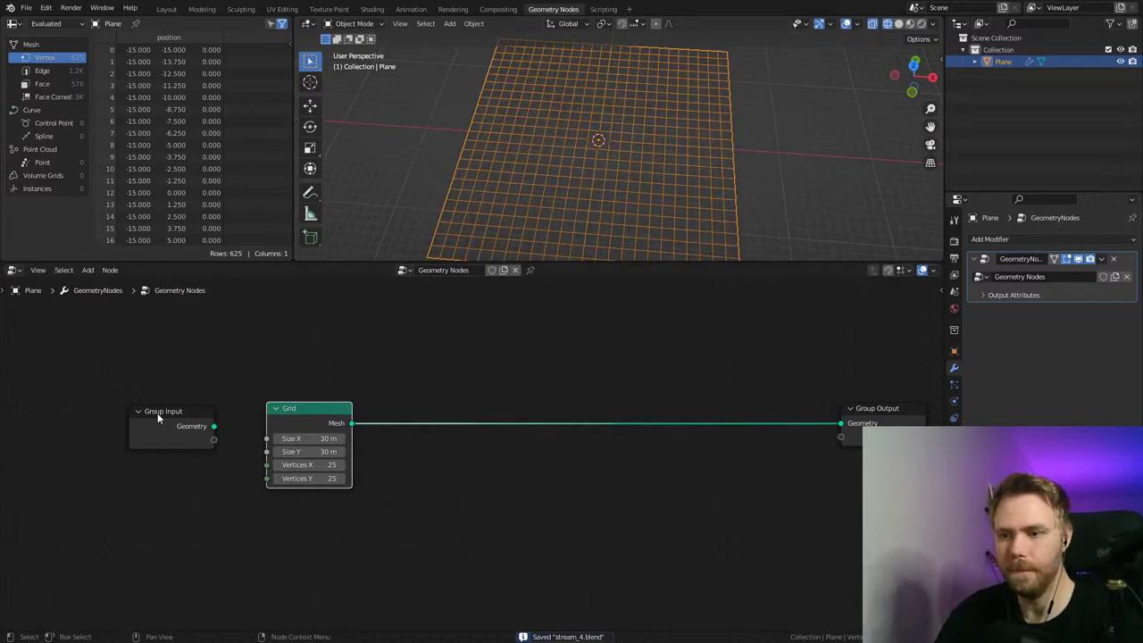
left_click_drag(157, 412, 124, 413)
left_click_drag(326, 420, 301, 418)
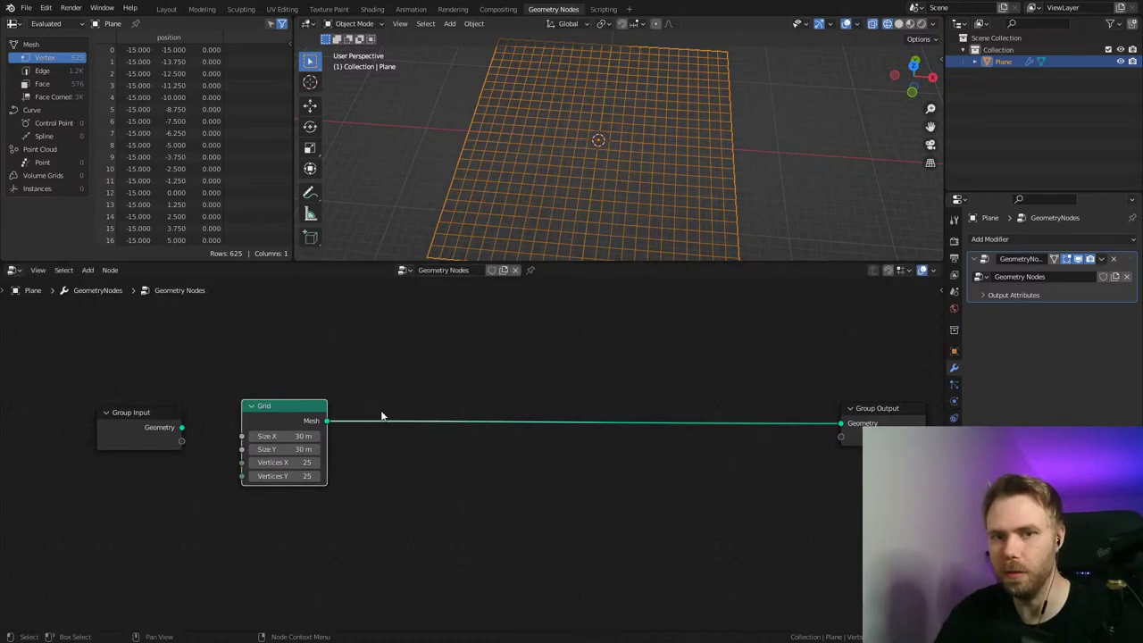
middle_click_drag(426, 398, 466, 389)
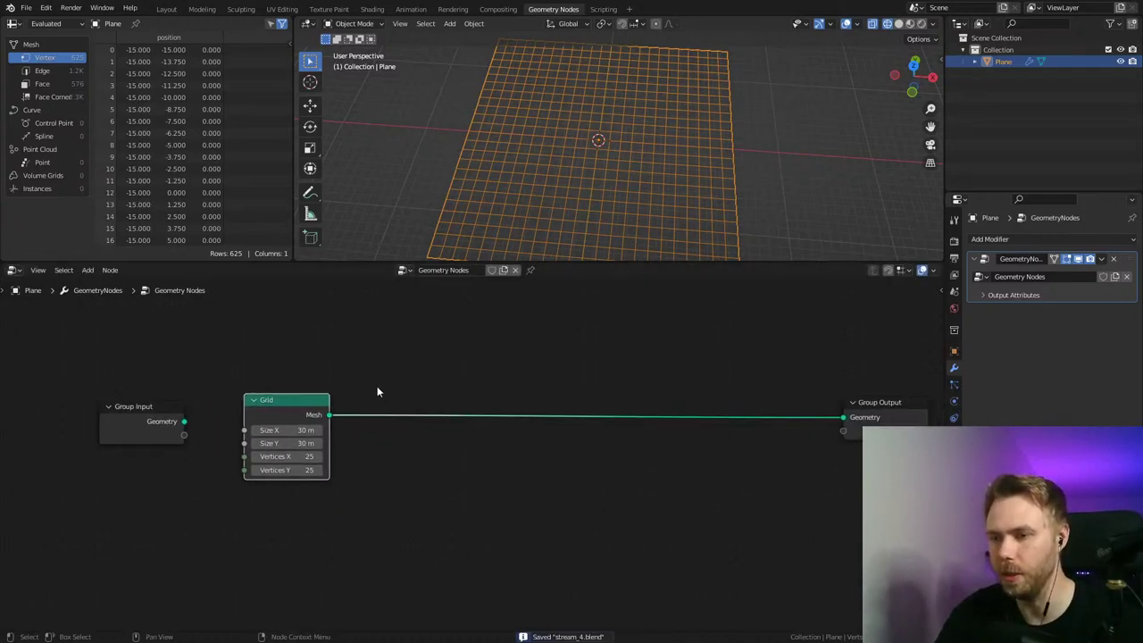
Step: Move the Grid node closer to the Group Input, align the Group Output with its link, and save the file
left_click_drag(292, 401, 272, 404)
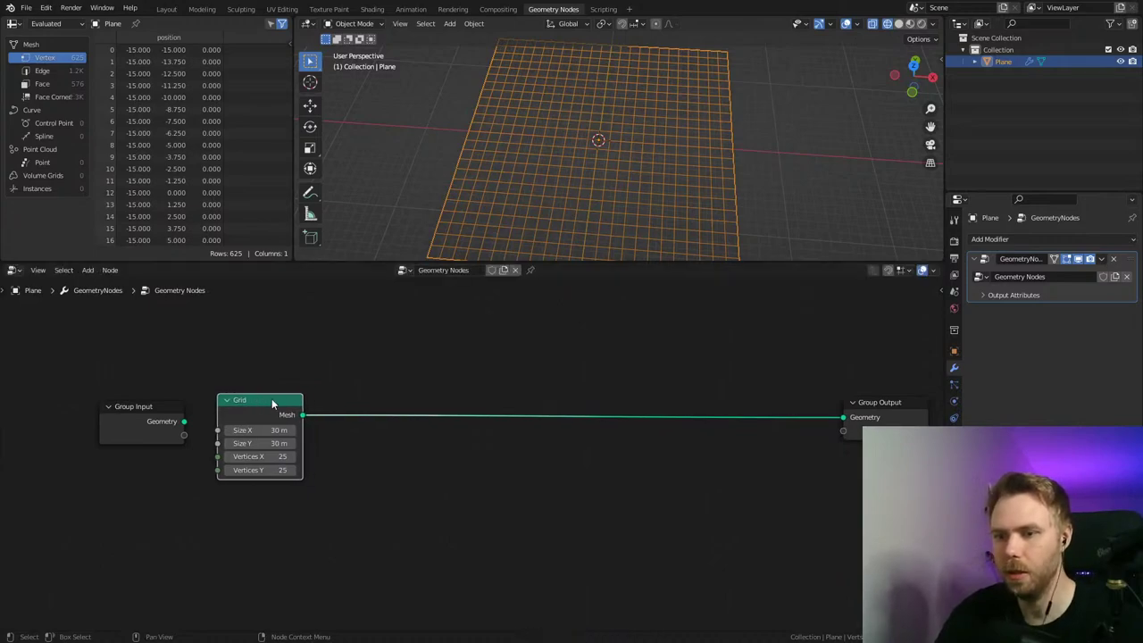
left_click_drag(892, 410, 890, 407)
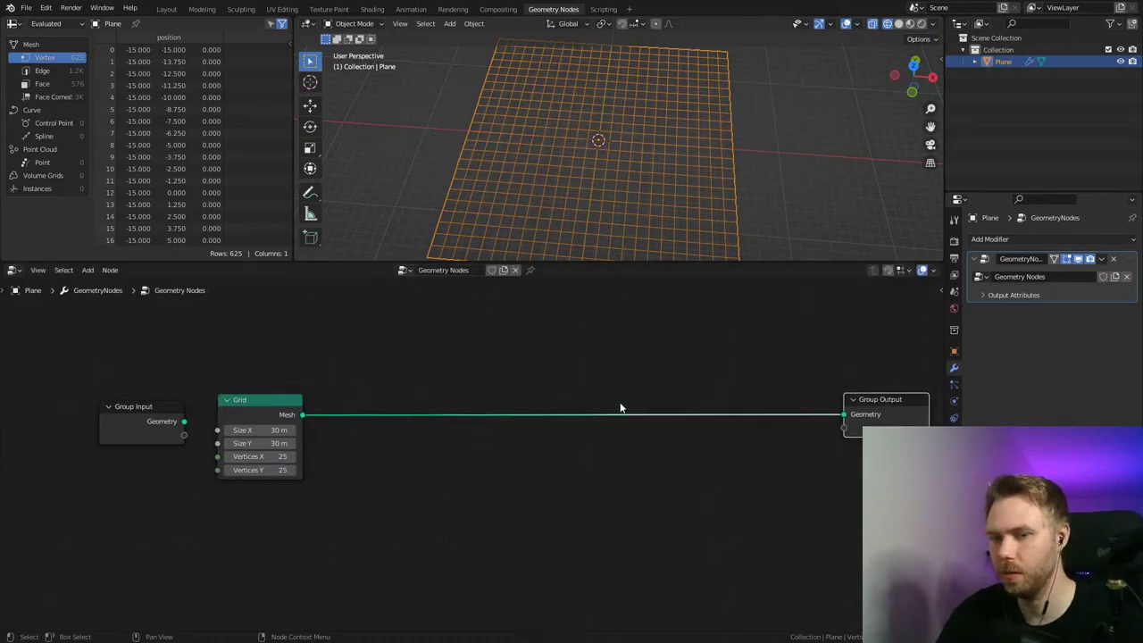
middle_click_drag(614, 402, 628, 401)
key("ctrl+s")
Step: Add a Triangulate node on the link between the Grid and the Group Output
key("shift+a")
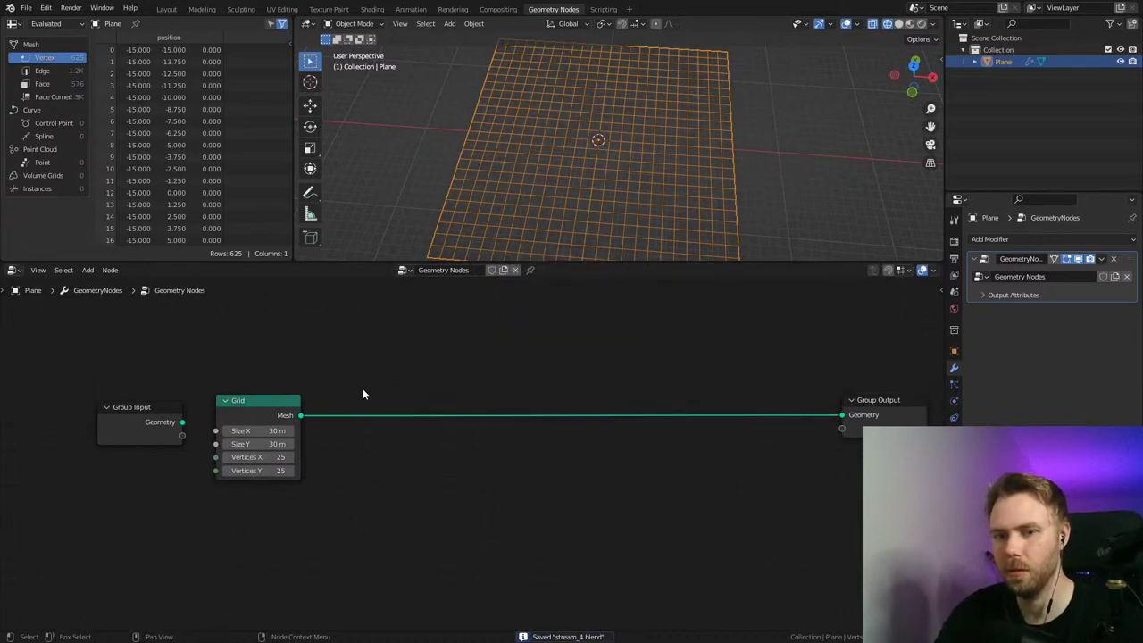
middle_click_drag(538, 176, 526, 234)
key("KP_7")
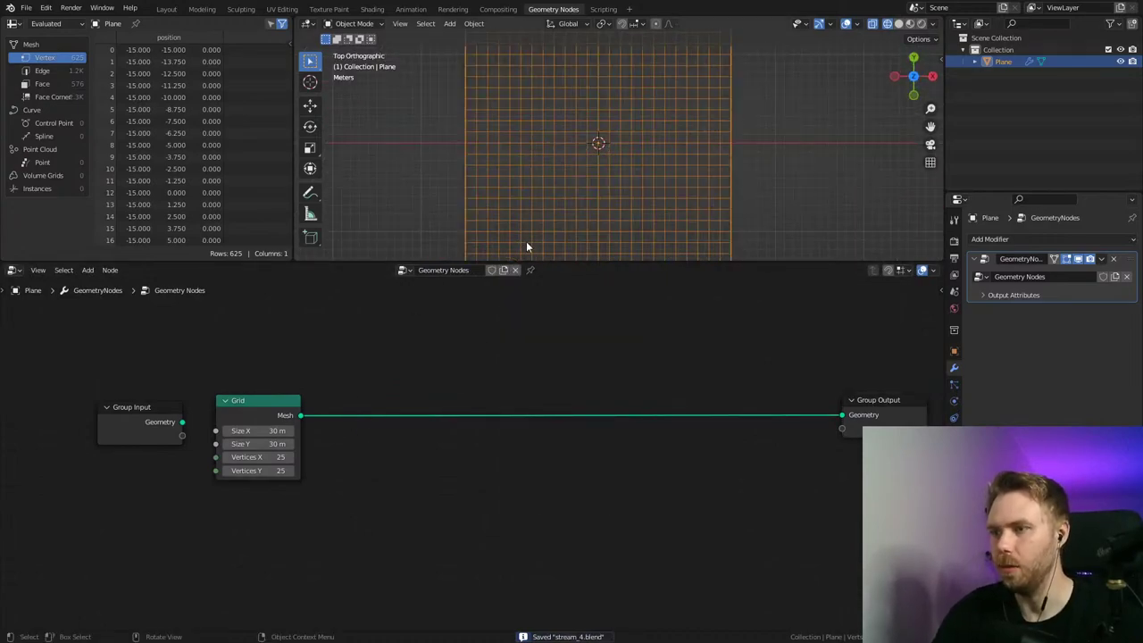
middle_click_drag(393, 401, 431, 395)
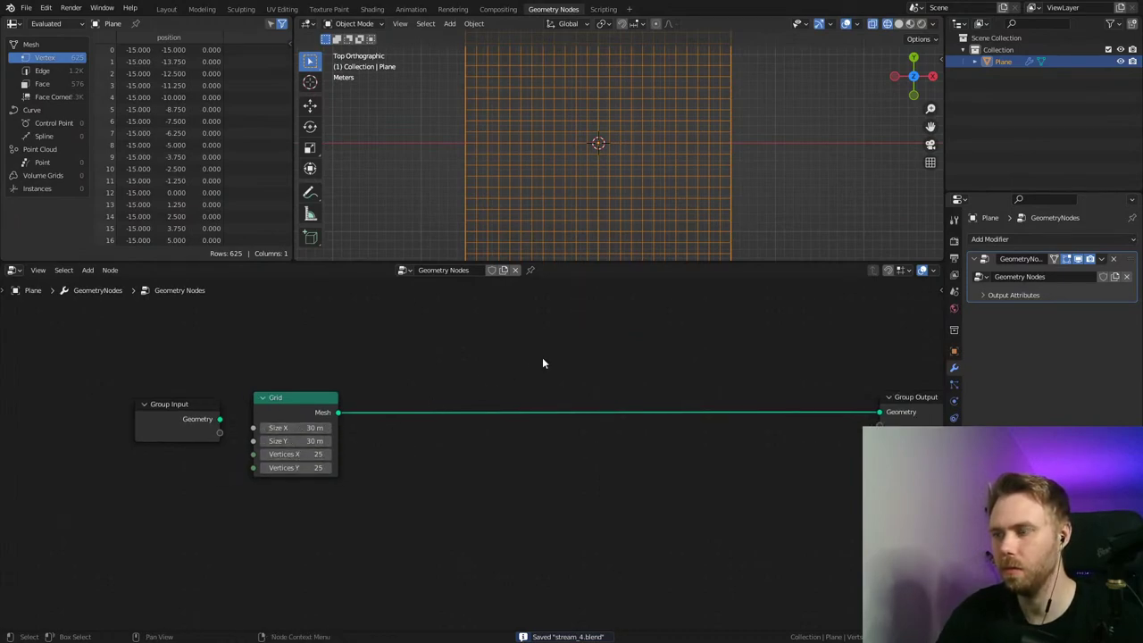
key("shift+a")
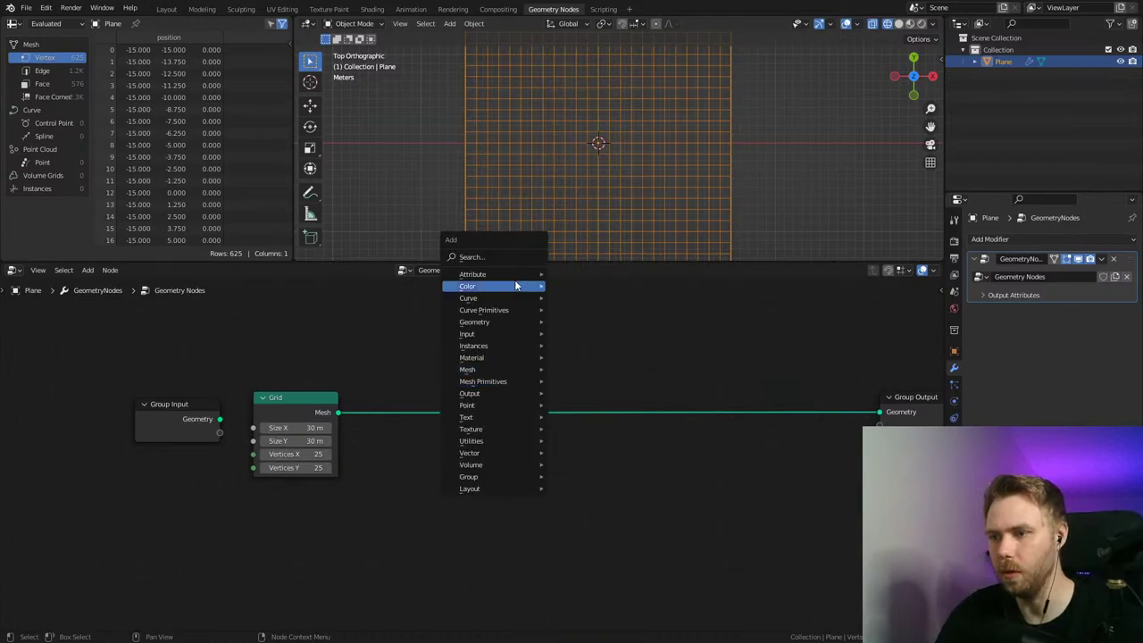
left_click(487, 257)
type("tria")
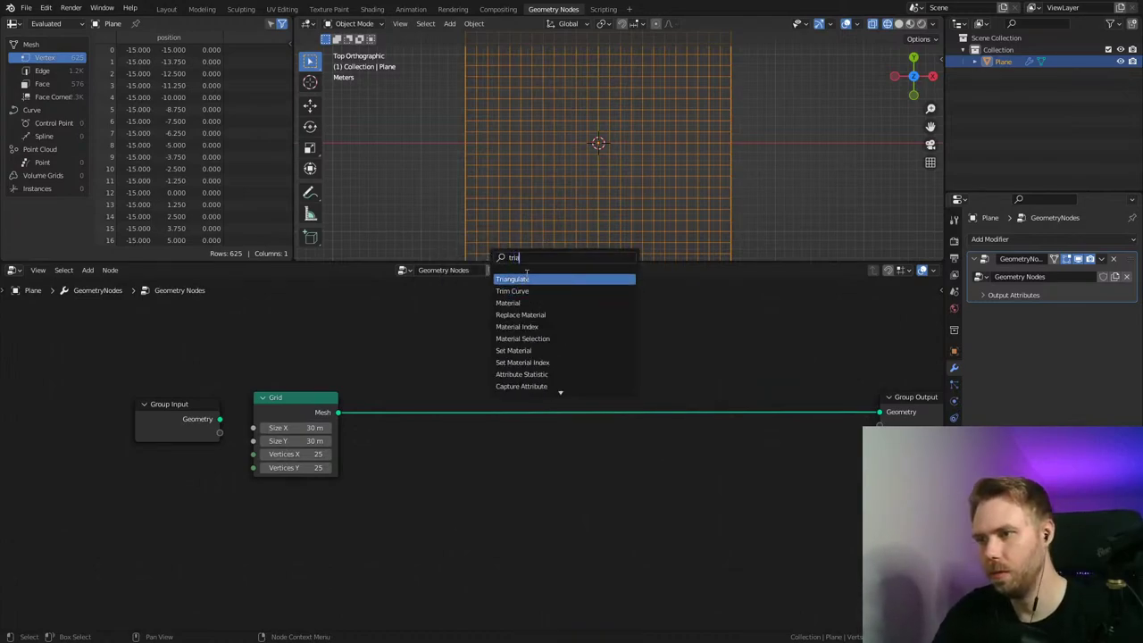
key("Return")
left_click(423, 396)
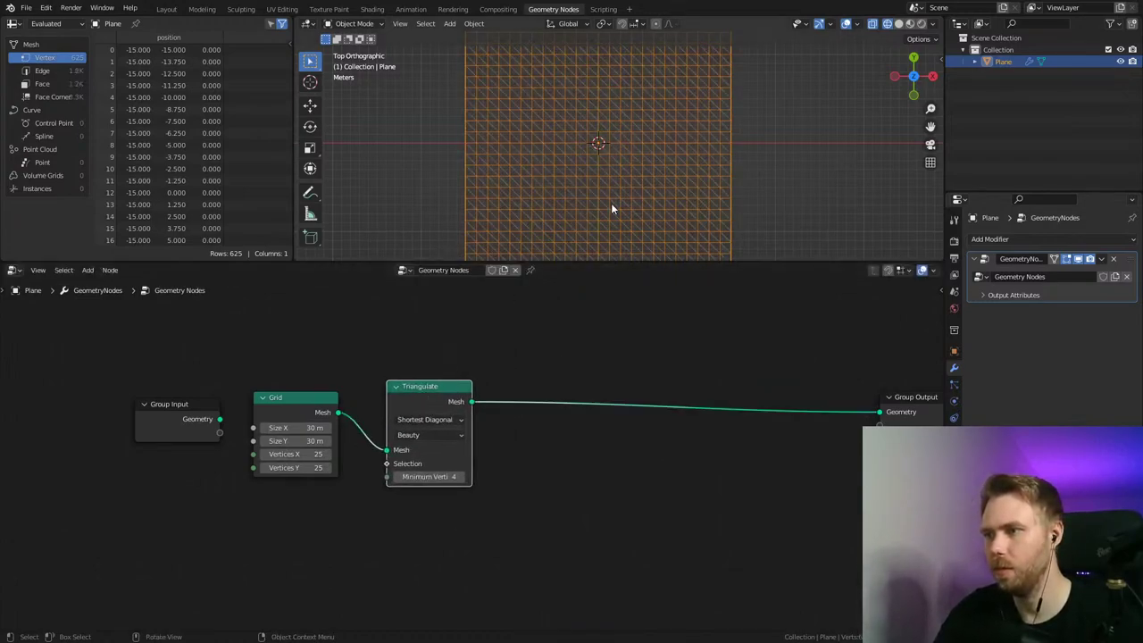
Step: Add a Dual Mesh node between the Triangulate node and the Group Output
middle_click_drag(611, 203, 598, 171)
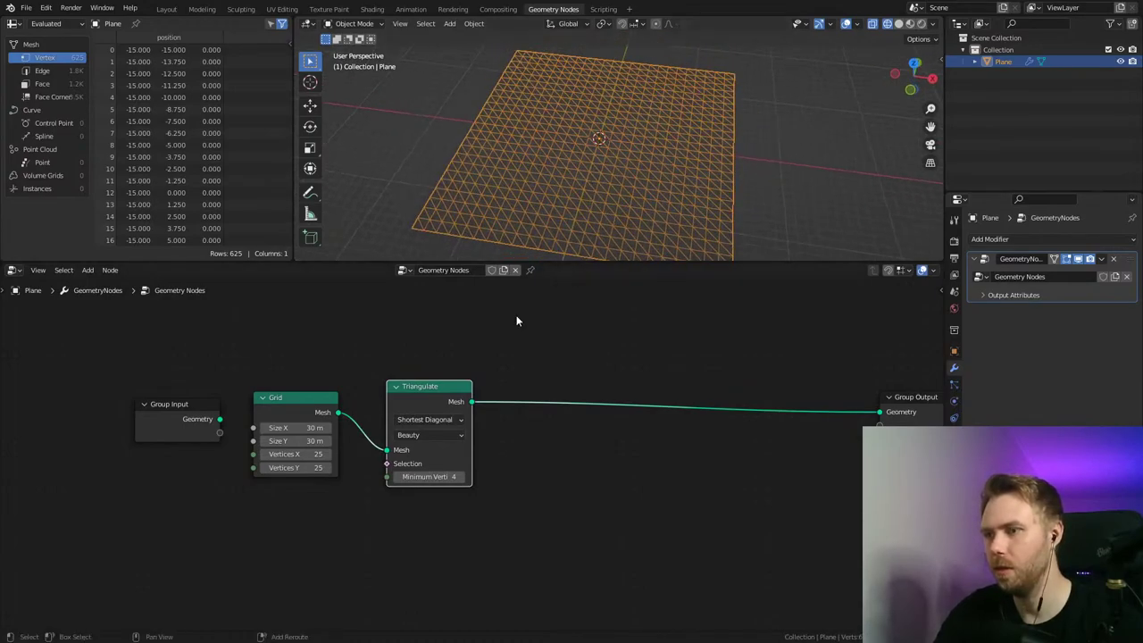
left_click_drag(478, 404, 538, 383)
type("d")
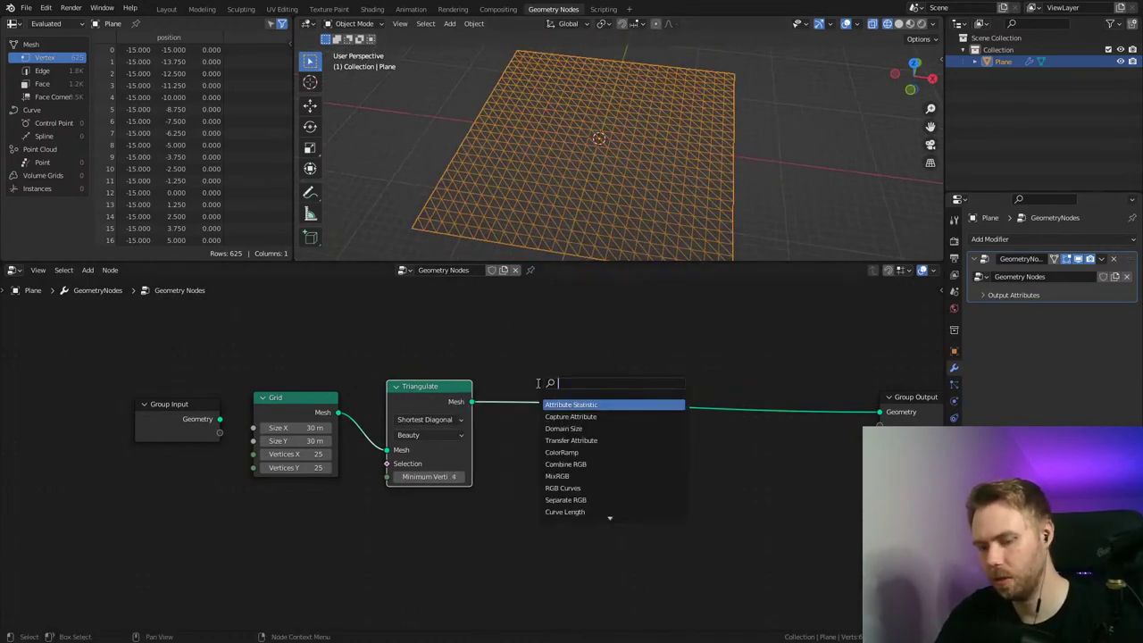
type("ual")
key("Return")
left_click(546, 385)
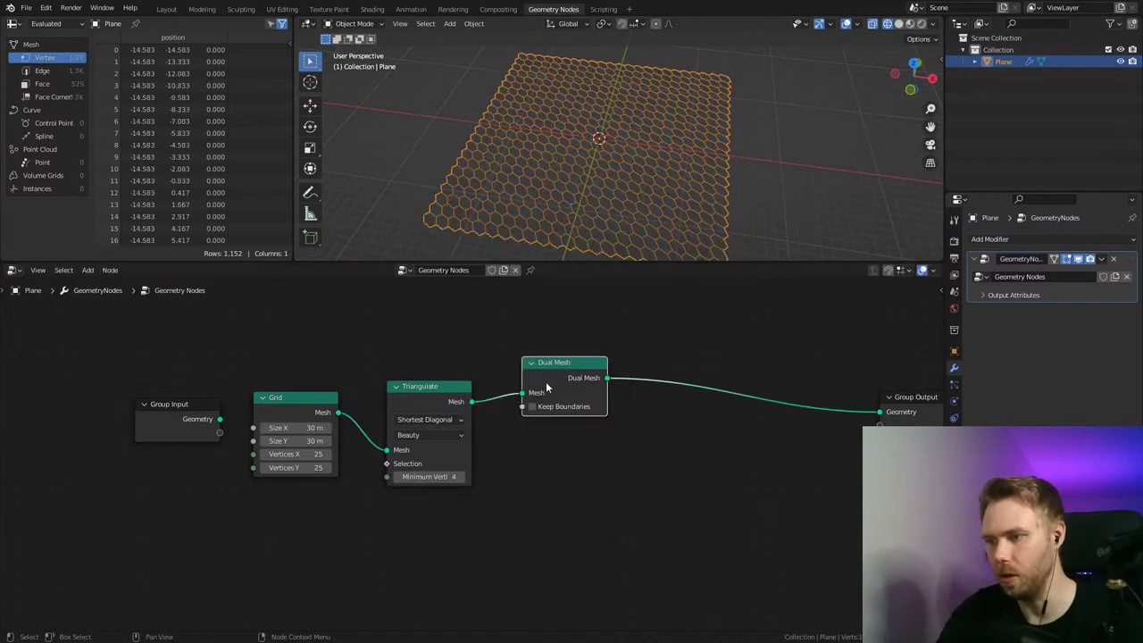
middle_click_drag(612, 201, 694, 229)
scroll(668, 200, "down", 2)
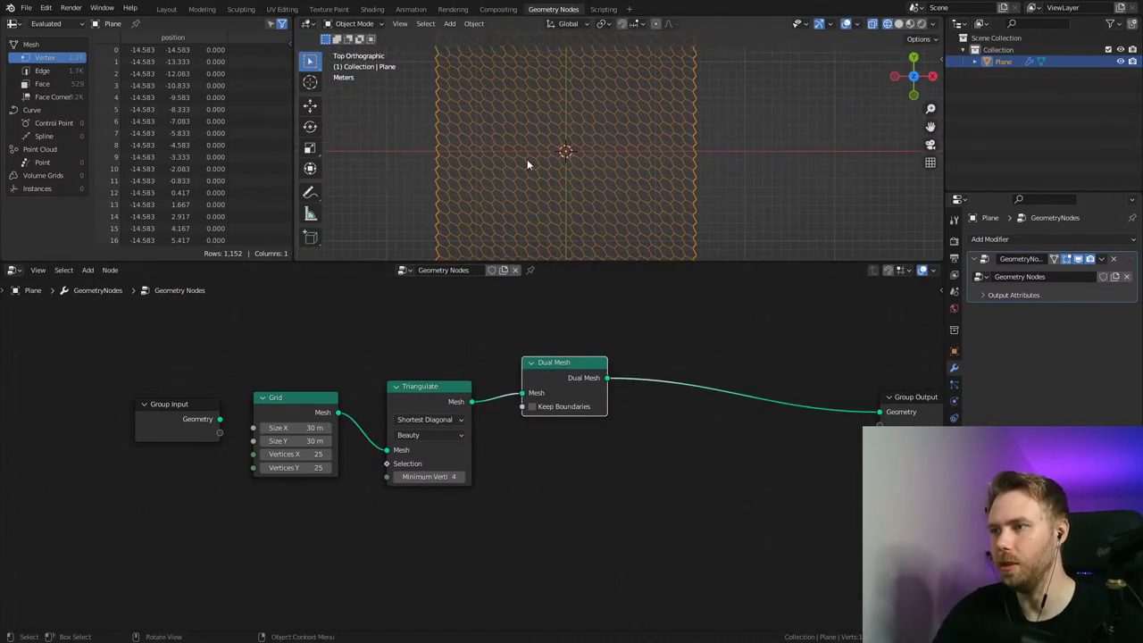
Step: Insert a copy of the Triangulate node after the Dual Mesh and move the Group Output farther from it
left_click(430, 395)
key("shift+d")
left_click(715, 364)
middle_click_drag(928, 383, 503, 387)
left_click_drag(502, 395, 618, 386)
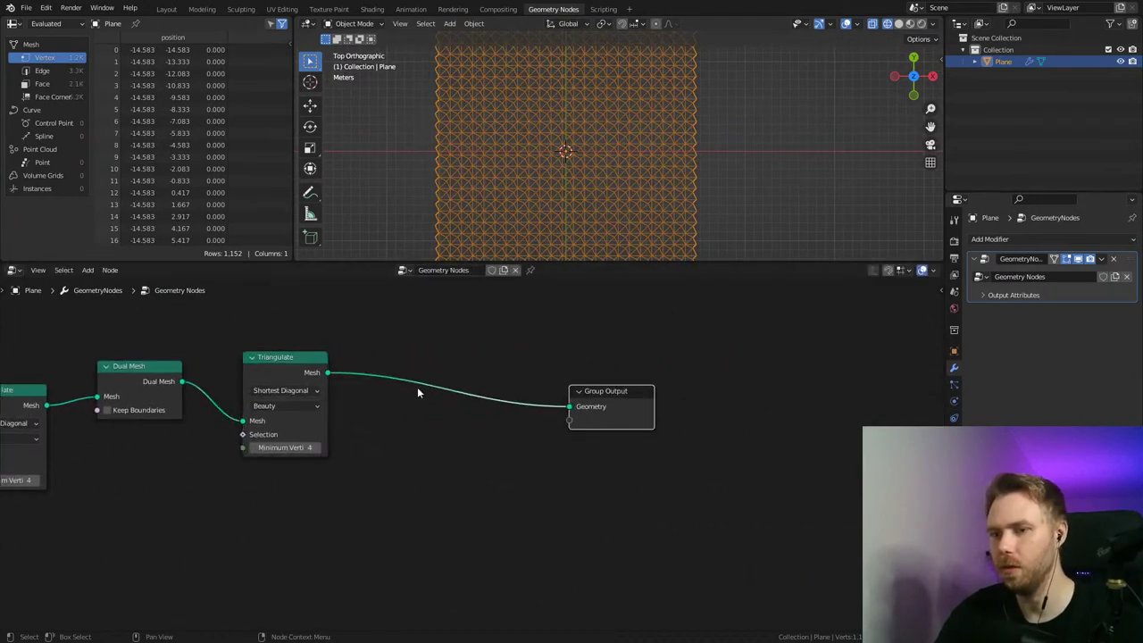
Step: Insert a copy of the Dual Mesh node after the second Triangulate node and save the file
left_click(133, 368)
key("shift+d")
left_click(406, 375)
scroll(637, 178, "up", 4)
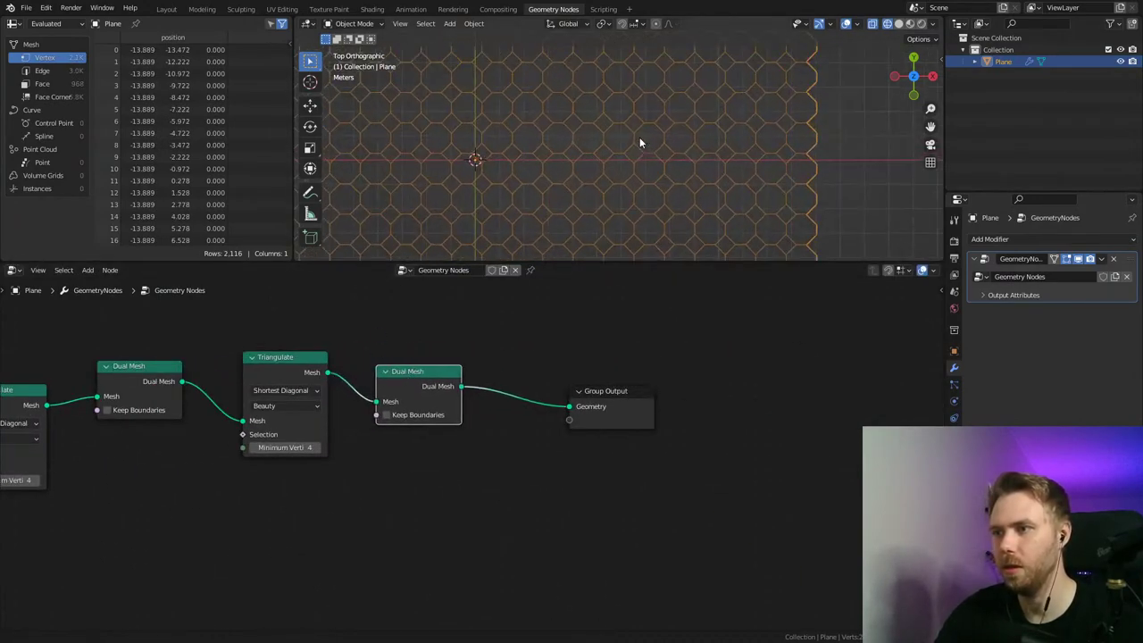
mouse_move(627, 159)
middle_mouse_down("shift")
mouse_move(681, 146)
mouse_move(637, 172)
middle_mouse_up("shift")
key("ctrl+s")
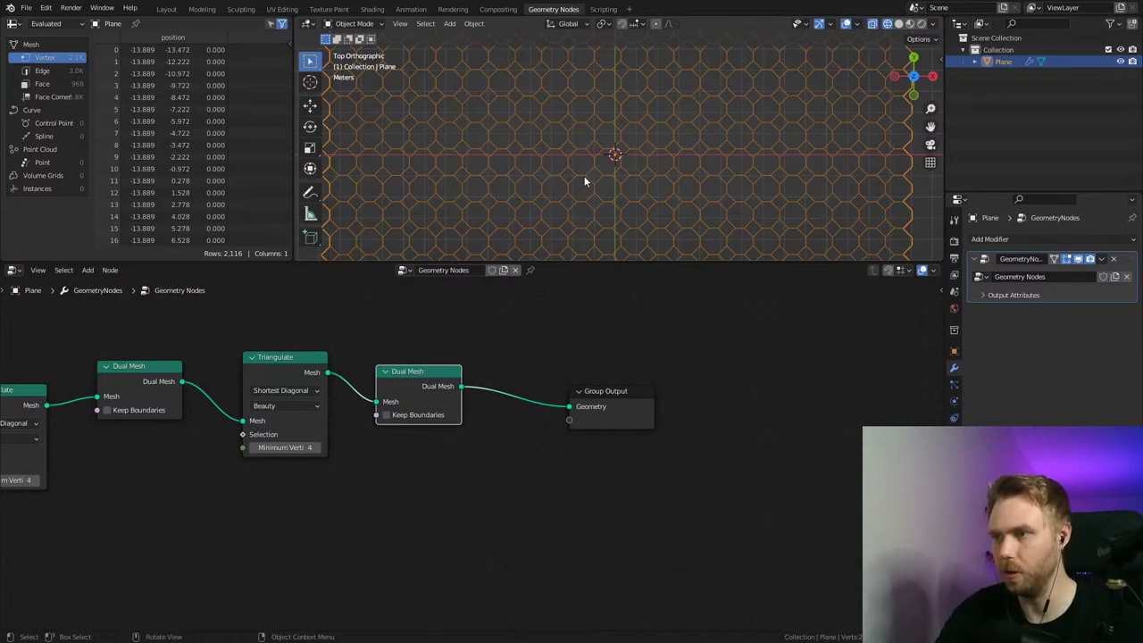
Step: Check the tile pattern from above, save the file, and preview it in solid shading before returning to wireframe
middle_click_drag(585, 184, 628, 133)
key("KP_7")
key("ctrl+s")
key("z")
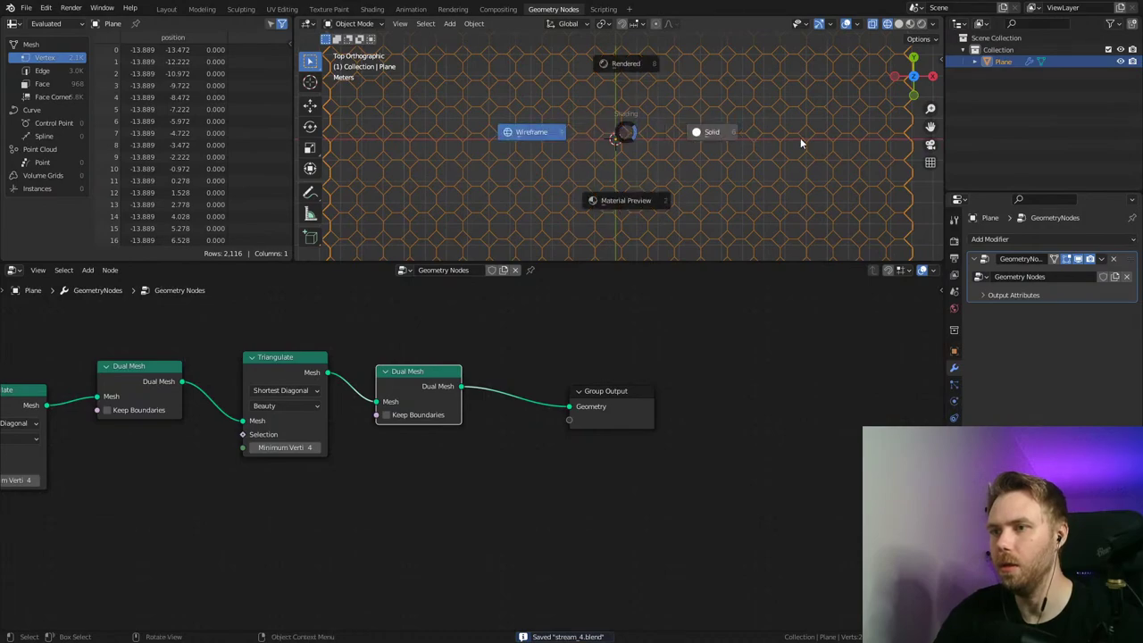
left_click(800, 140)
key("shift+z")
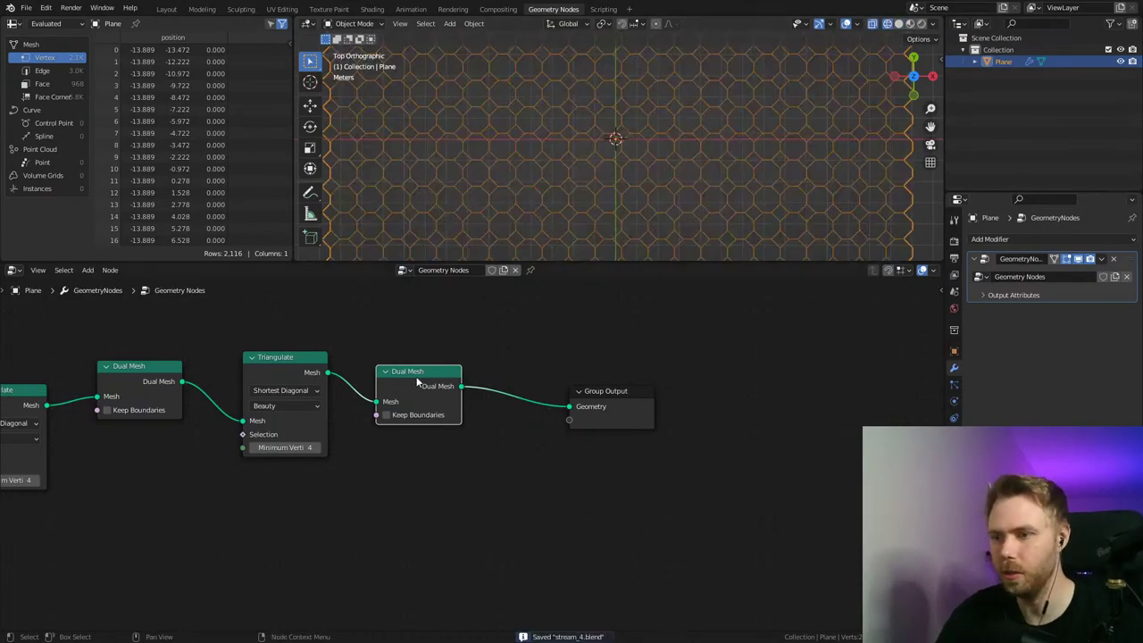
Step: Move the second Triangulate node closer to the first Dual Mesh and reposition the second Dual Mesh node
left_click_drag(412, 367, 412, 341)
left_click_drag(272, 357, 227, 360)
left_click_drag(423, 358, 401, 365)
Step: Try extending the chain with a third Triangulate and a third Dual Mesh node before the Group Output
left_click(270, 367)
key("shift+d")
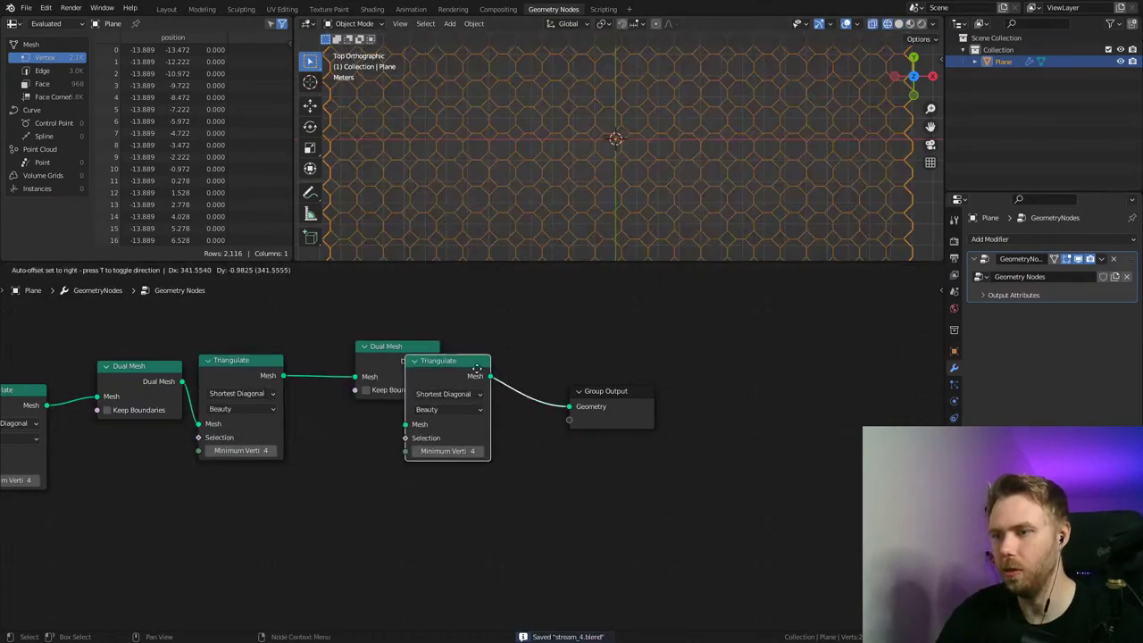
left_click(506, 343)
left_click(422, 356)
key("shift+d")
left_click(552, 367)
middle_click_drag(740, 339, 689, 357)
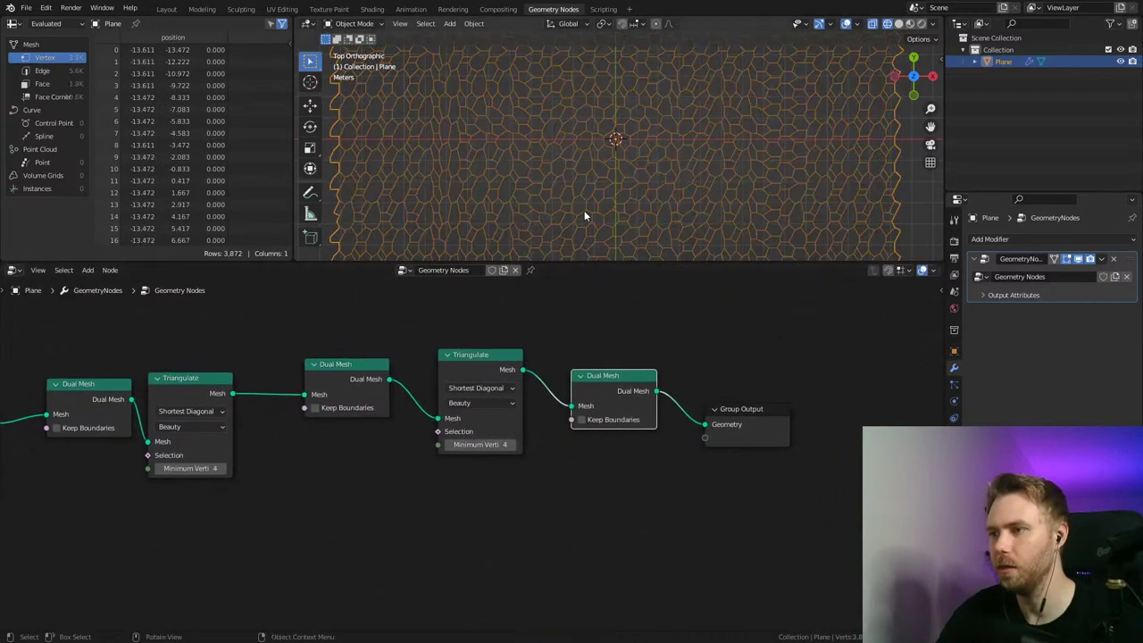
Step: Delete the third Triangulate and Dual Mesh nodes, and link the second Dual Mesh to a Group Output moved closer
key("x")
left_click(477, 357)
key("x")
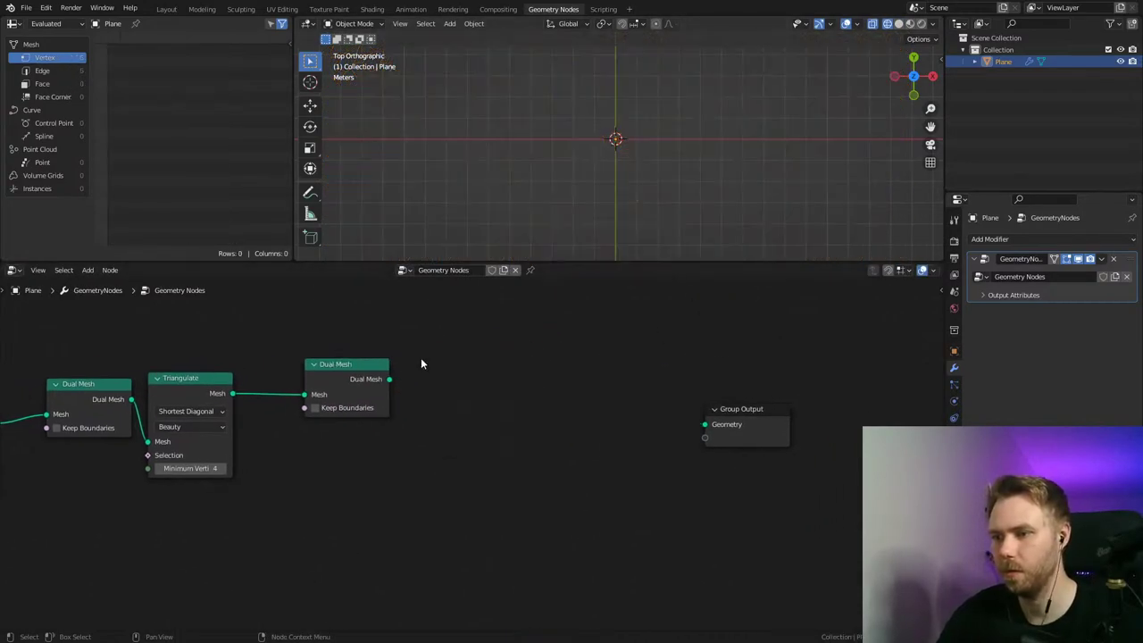
left_click_drag(390, 378, 704, 424)
left_click_drag(747, 411, 577, 396)
Step: Try chaining two more Dual Mesh copies before the Group Output, and undo both
left_click(346, 375)
key("shift+d")
left_click(478, 374)
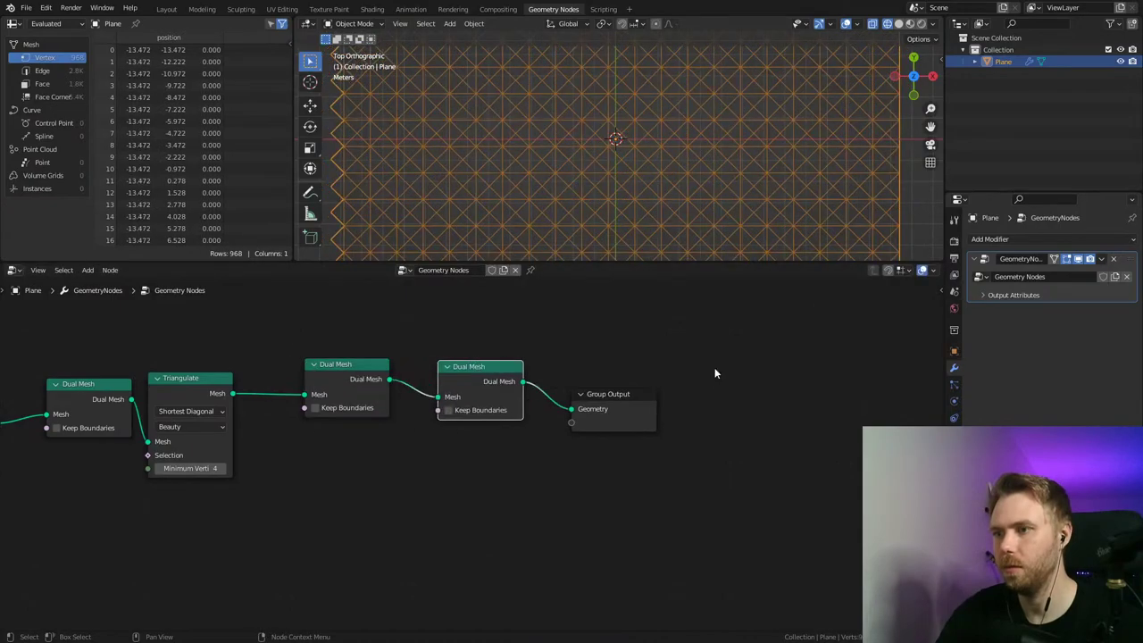
key("shift+d")
left_click(559, 378)
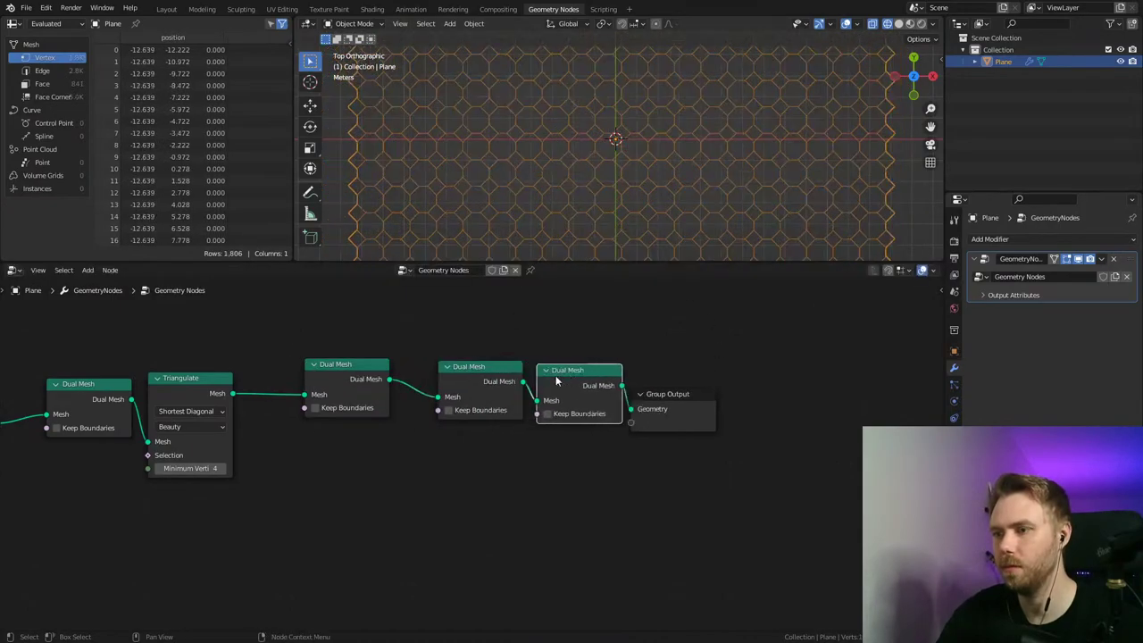
key("ctrl+z")
key("ctrl+z")
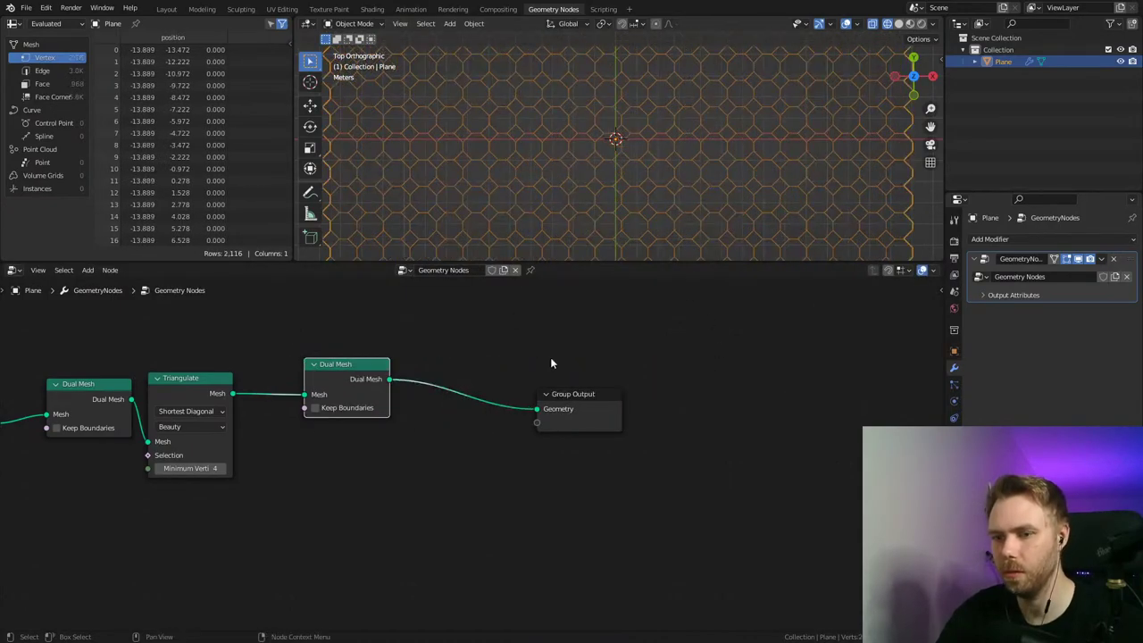
Step: Save the file, move the last Dual Mesh closer to its Triangulate node, and leave wide space before the Group Output
key("ctrl+s")
left_click_drag(582, 406, 516, 388)
left_click_drag(357, 378, 336, 383)
middle_click_drag(257, 377, 479, 372)
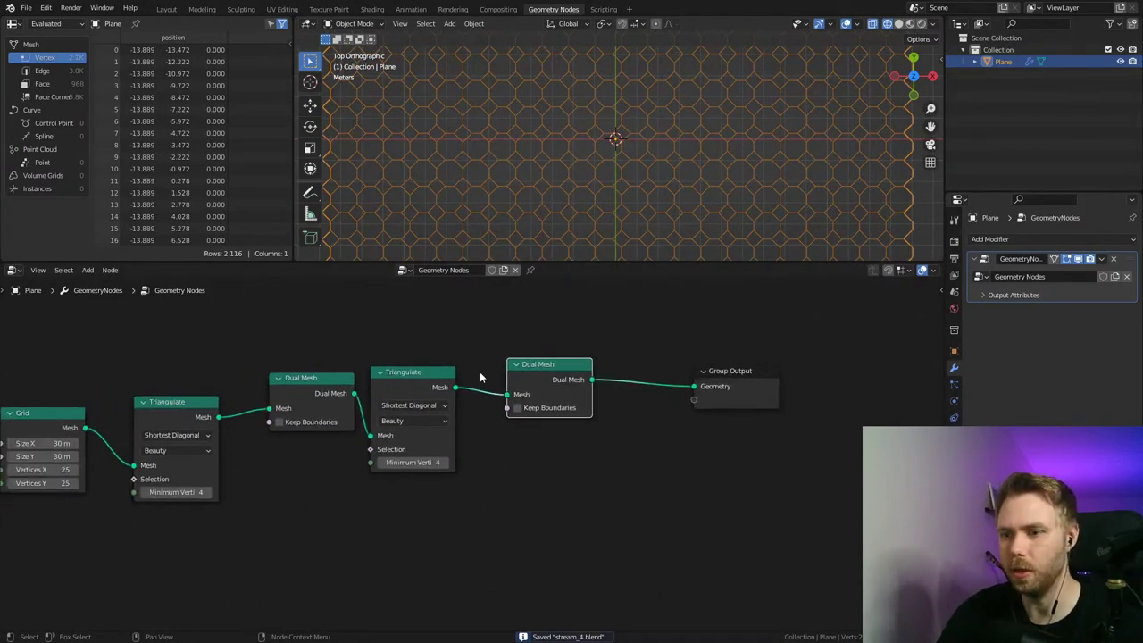
left_click_drag(530, 378, 501, 383)
middle_click_drag(625, 365, 522, 379)
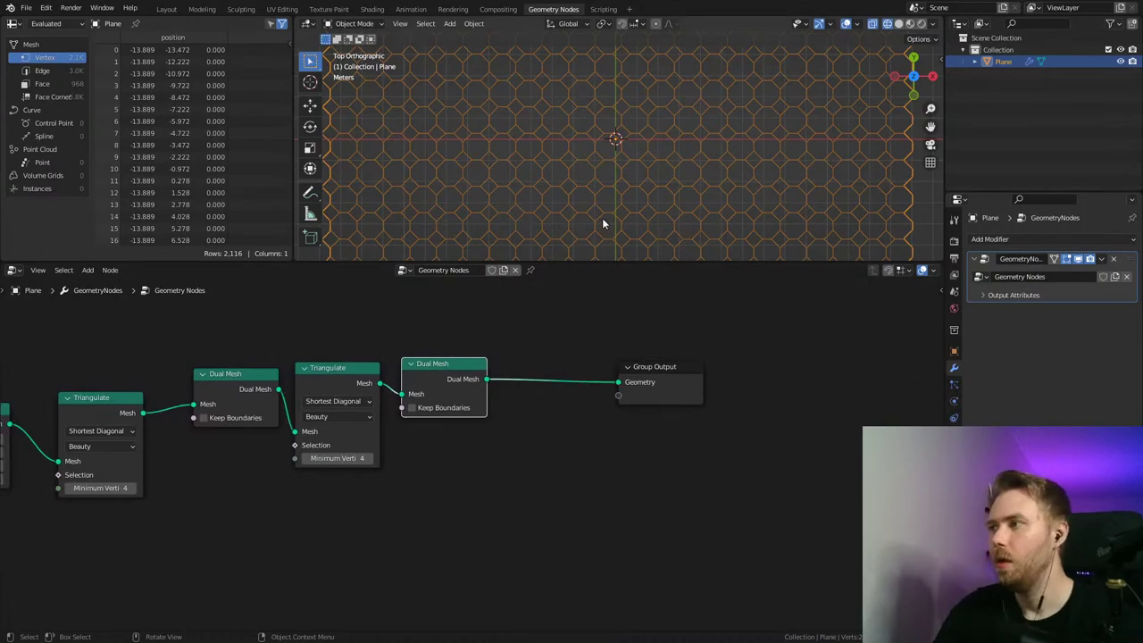
left_click_drag(646, 381, 742, 374)
Step: Add a cube mesh at the scene's centre, rescale it slightly, and switch the viewport to solid shading
middle_click_drag(646, 211, 644, 148)
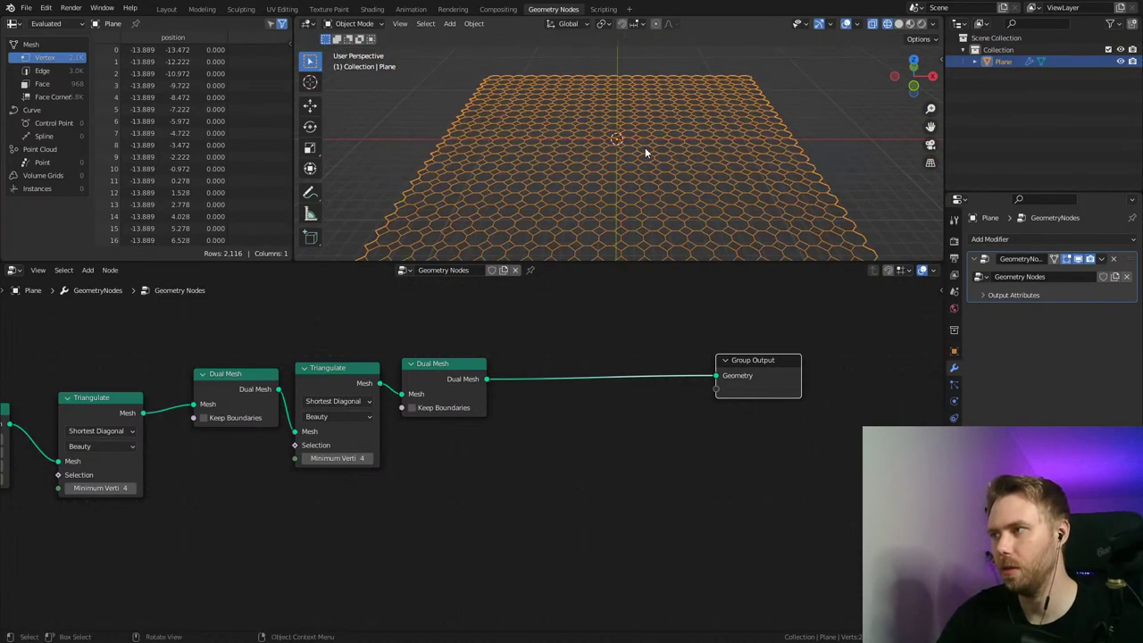
key("shift+a")
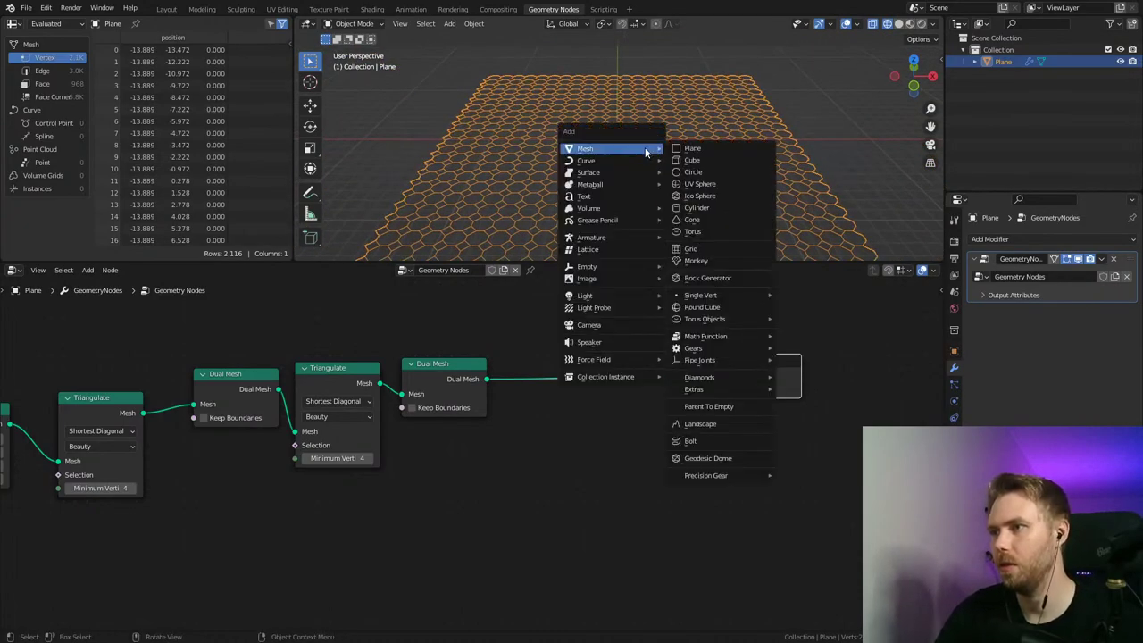
left_click(714, 158)
key("s")
left_click(722, 152)
key("z")
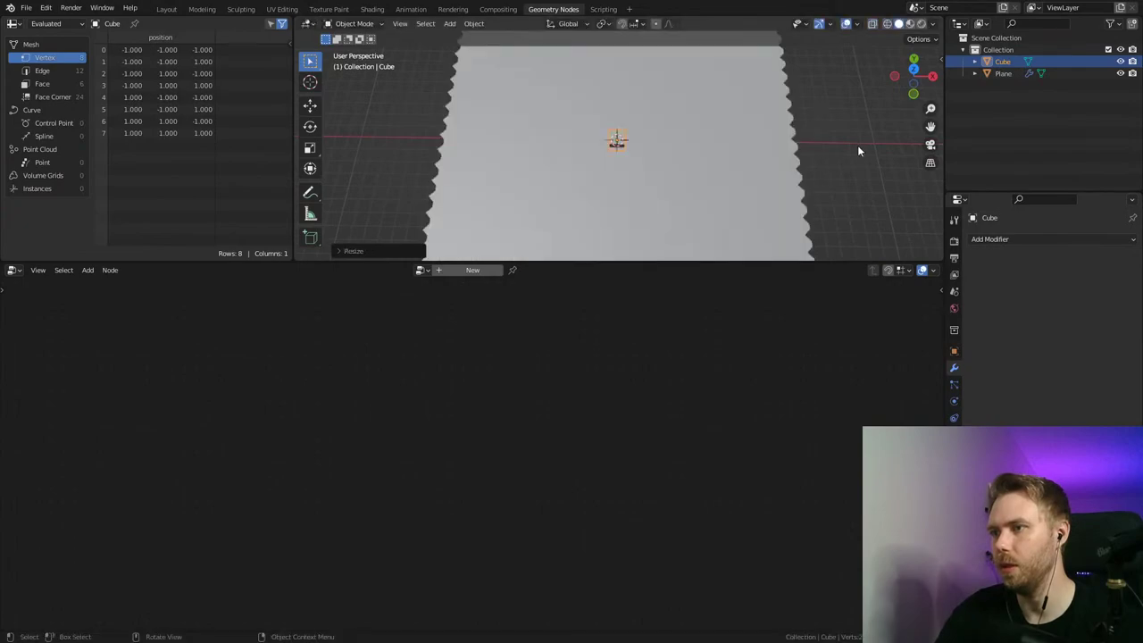
Step: Raise the cube along the Z axis above the plane and save the file
middle_click_drag(750, 153, 737, 134)
key("g")
key("z")
left_click(676, 115)
key("ctrl+s")
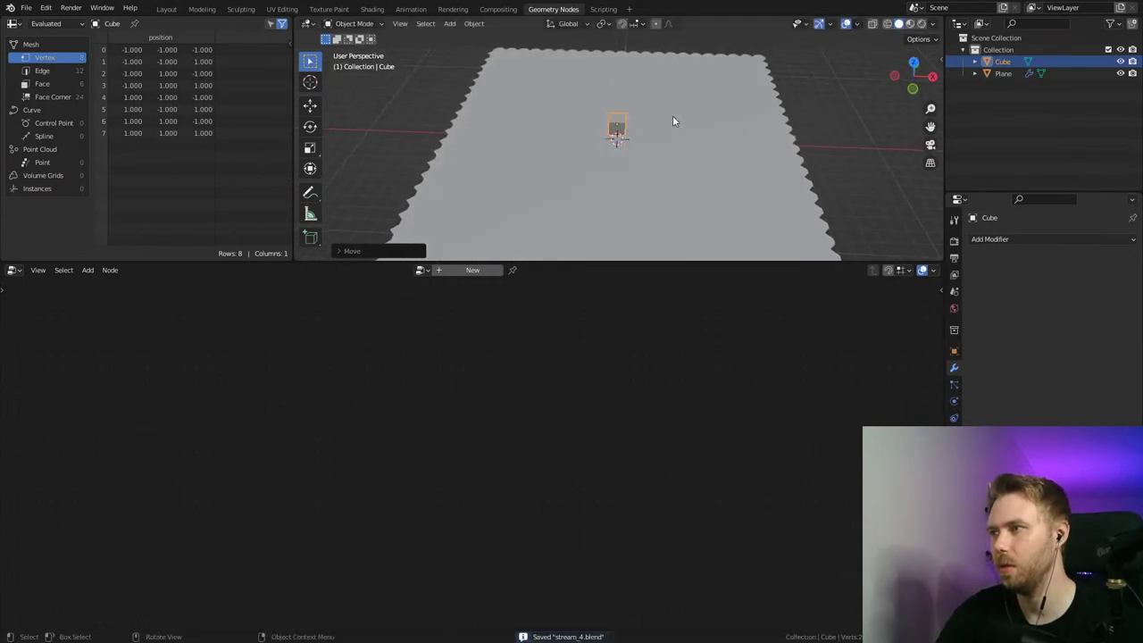
Step: Select the plane in top view and pin its Geometry Nodes tree in the node editor
middle_click_drag(673, 115, 677, 166)
key("KP_7")
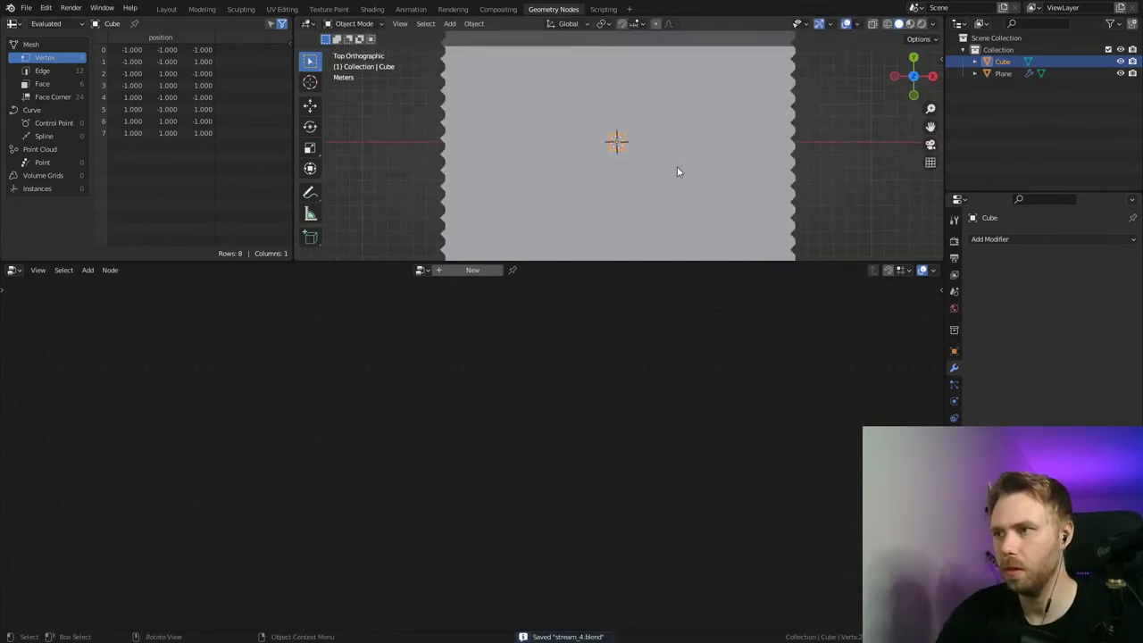
left_click(533, 180)
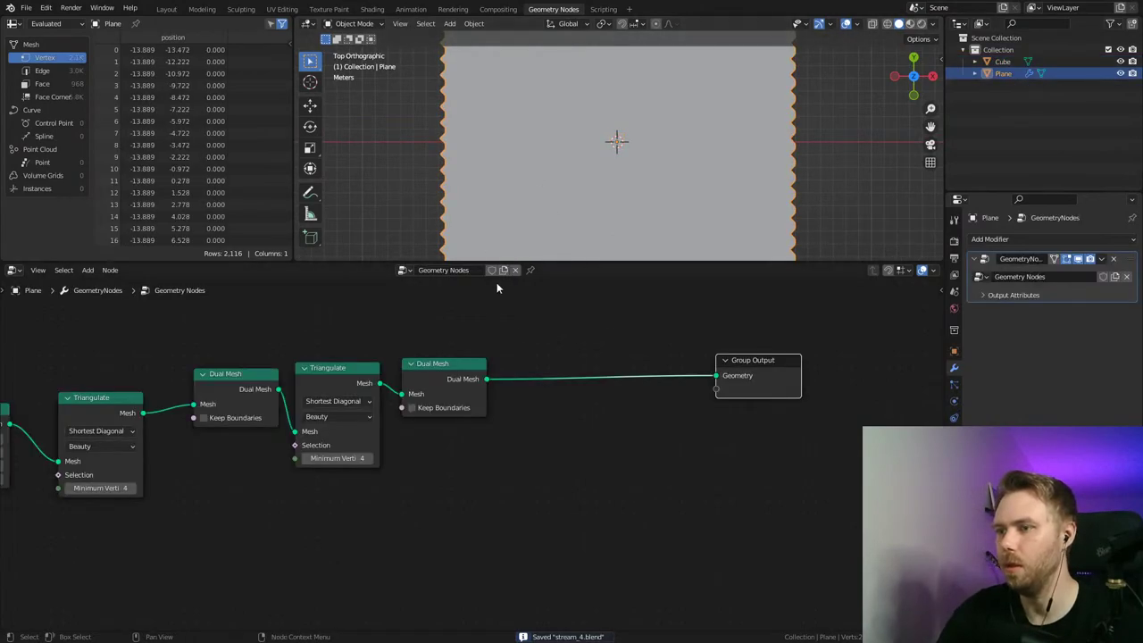
left_click(530, 271)
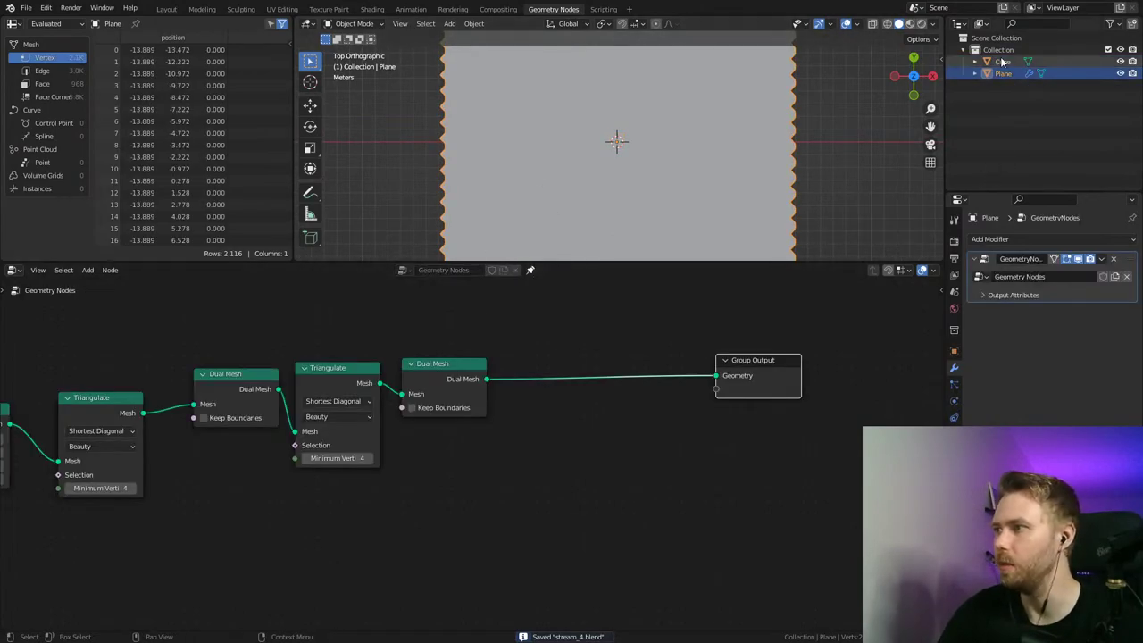
Step: Bring the Cube into the node tree as an Object Info node set to Relative, and reselect the plane
left_click_drag(1003, 62, 467, 455)
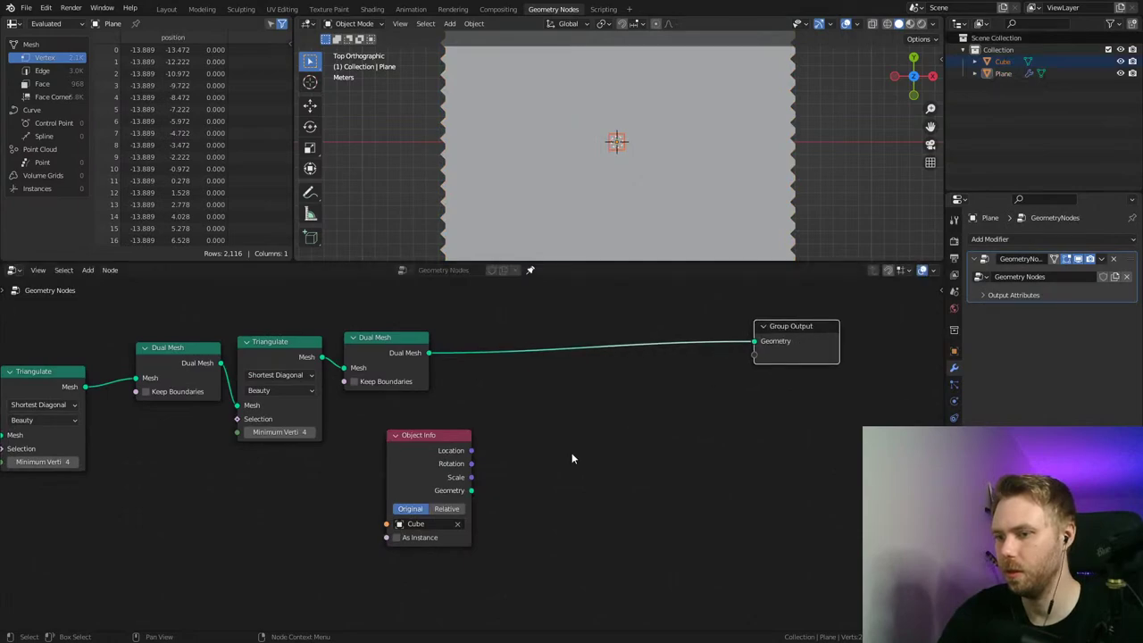
left_click(441, 510)
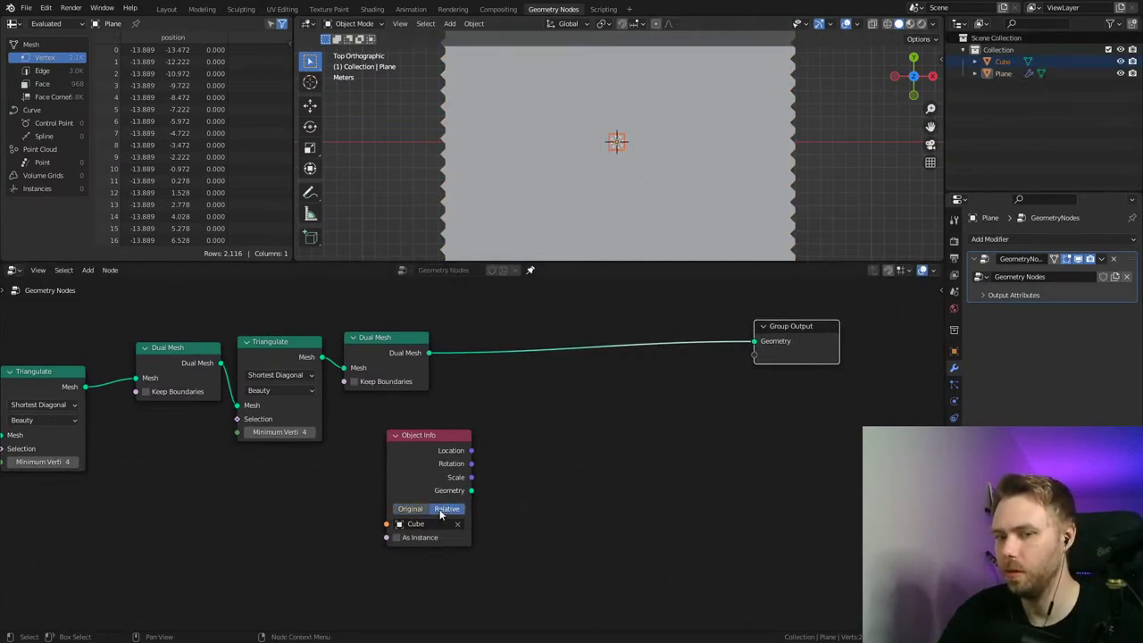
left_click(652, 195)
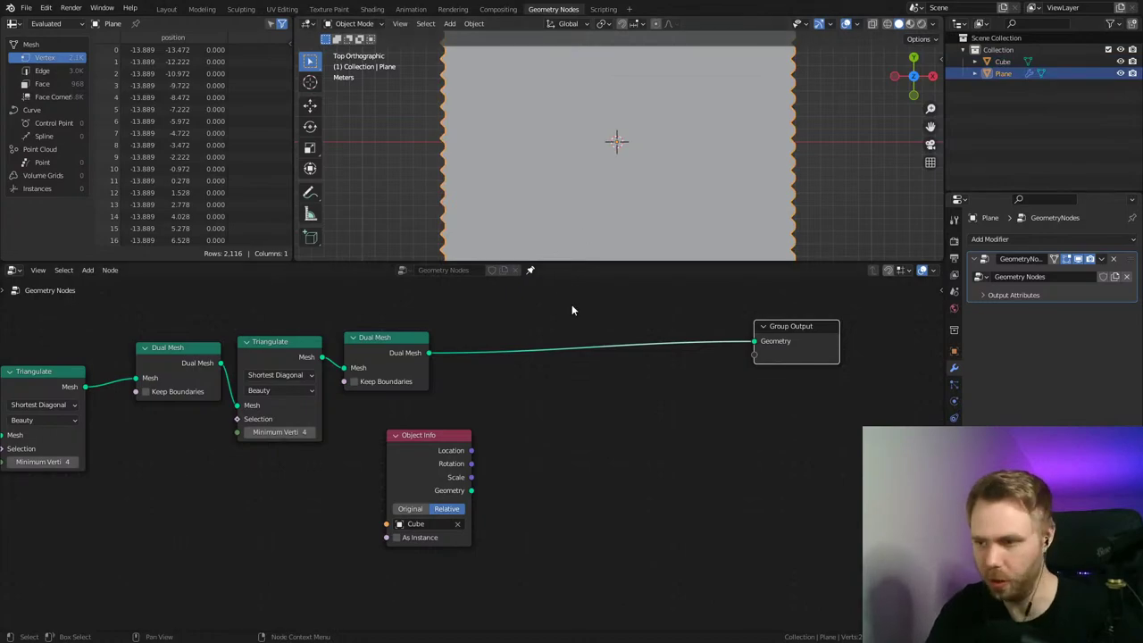
Step: Shift the Object Info node beneath the last Dual Mesh node, switch the viewport to wireframe shading, and save the file
left_click_drag(438, 441, 397, 447)
middle_click_drag(540, 409, 505, 419)
key("z")
left_click(560, 188)
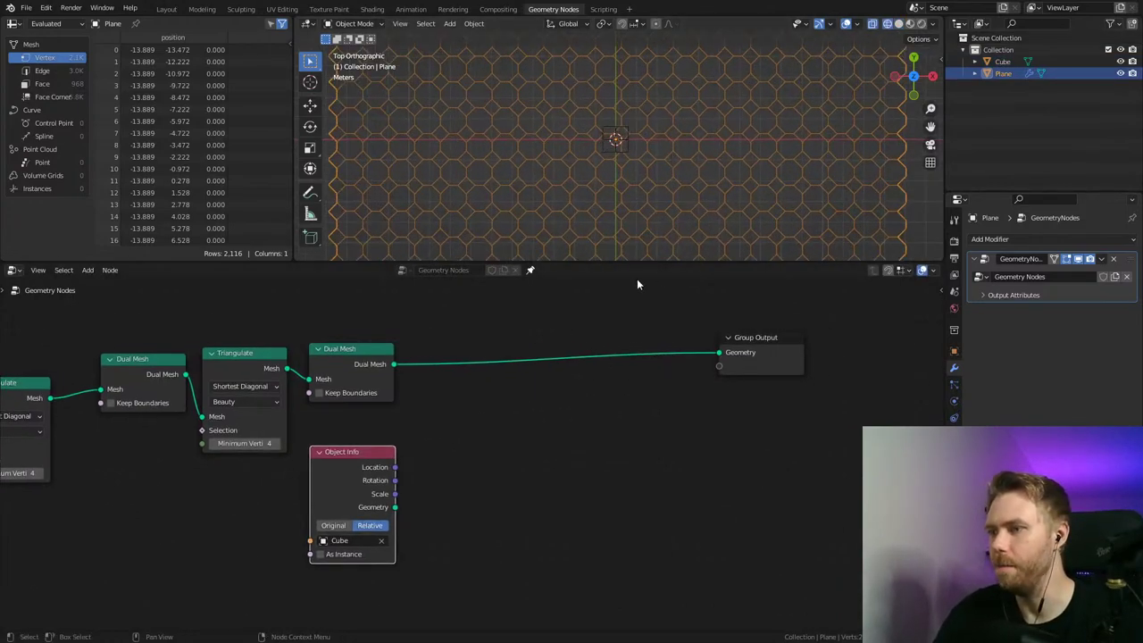
key("ctrl+s")
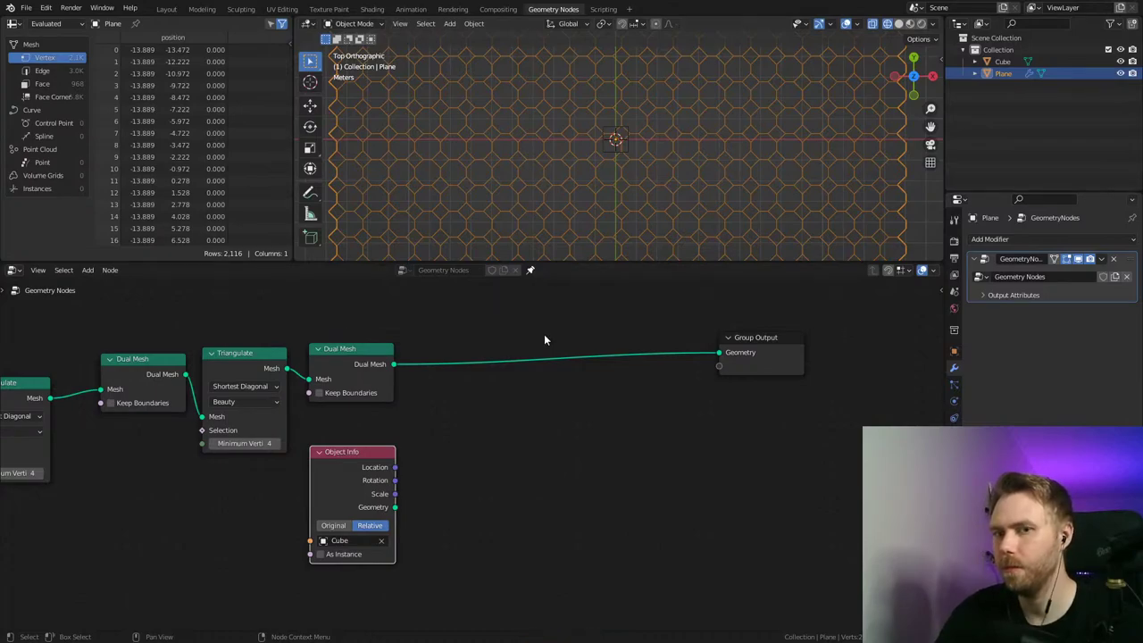
middle_click_drag(529, 339, 573, 339)
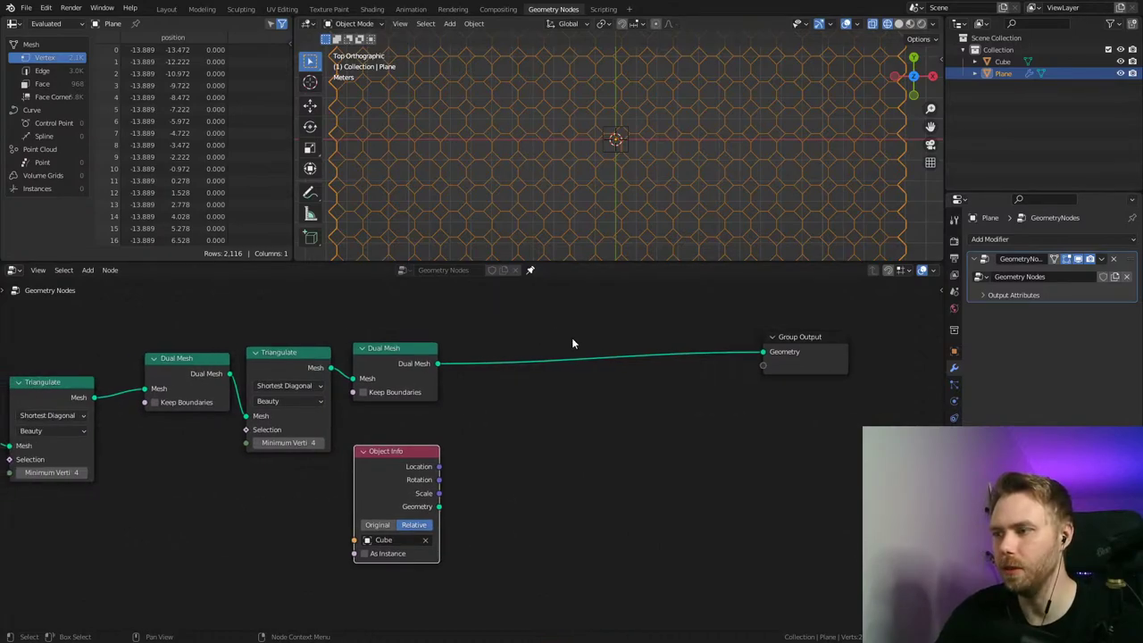
middle_click_drag(598, 175, 626, 171, "shift")
key("ctrl+s")
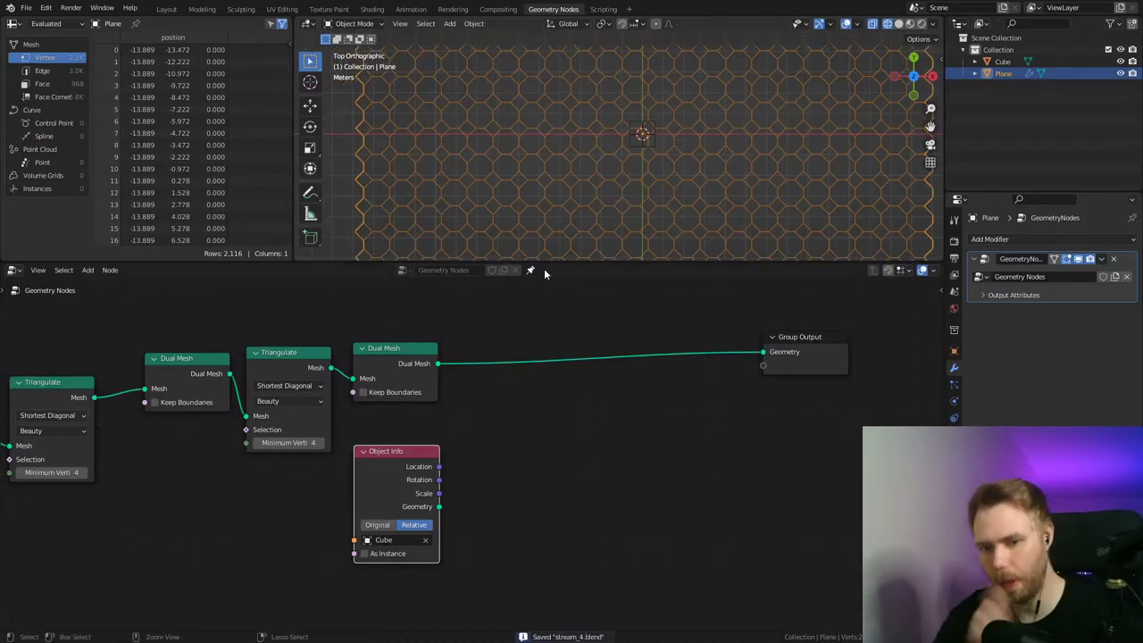
Step: Insert a Scale Elements node between the last Dual Mesh and the Group Output, place it beside the output, and save the file
middle_click_drag(616, 377, 544, 381)
left_click_drag(725, 354, 852, 354)
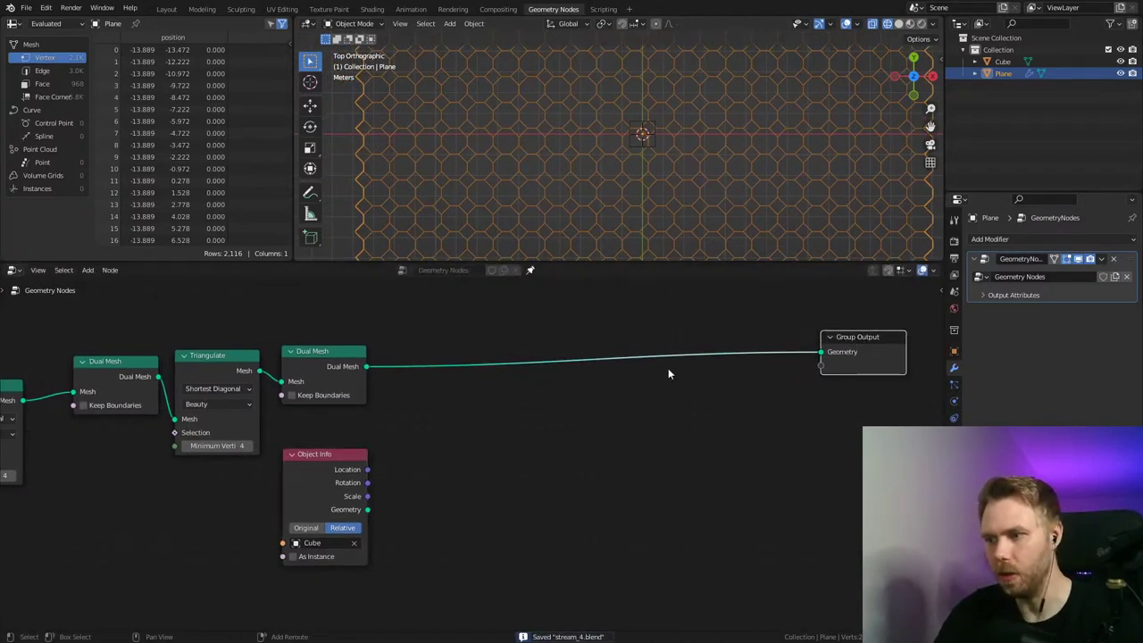
key("shift+a")
type("scale")
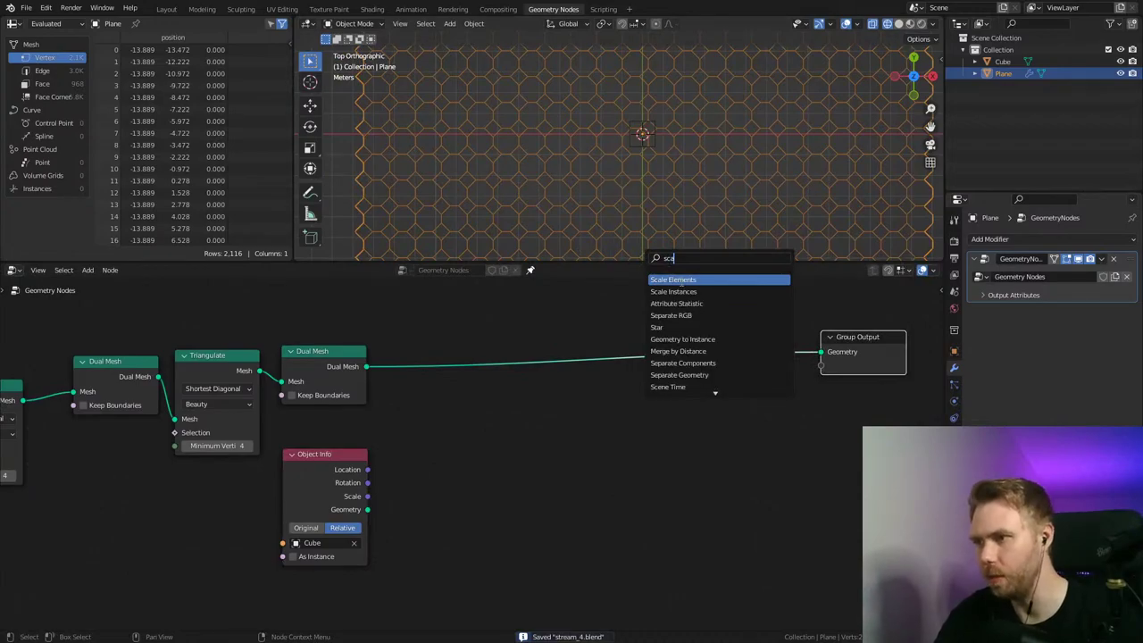
key("Return")
left_click(703, 340)
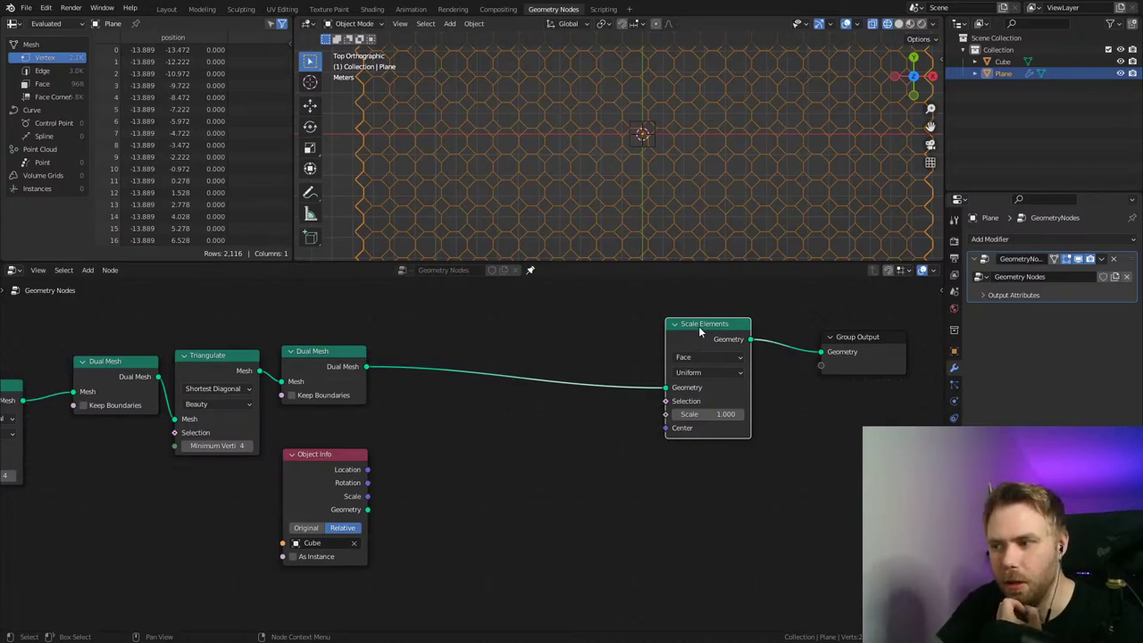
left_click_drag(682, 326, 702, 326)
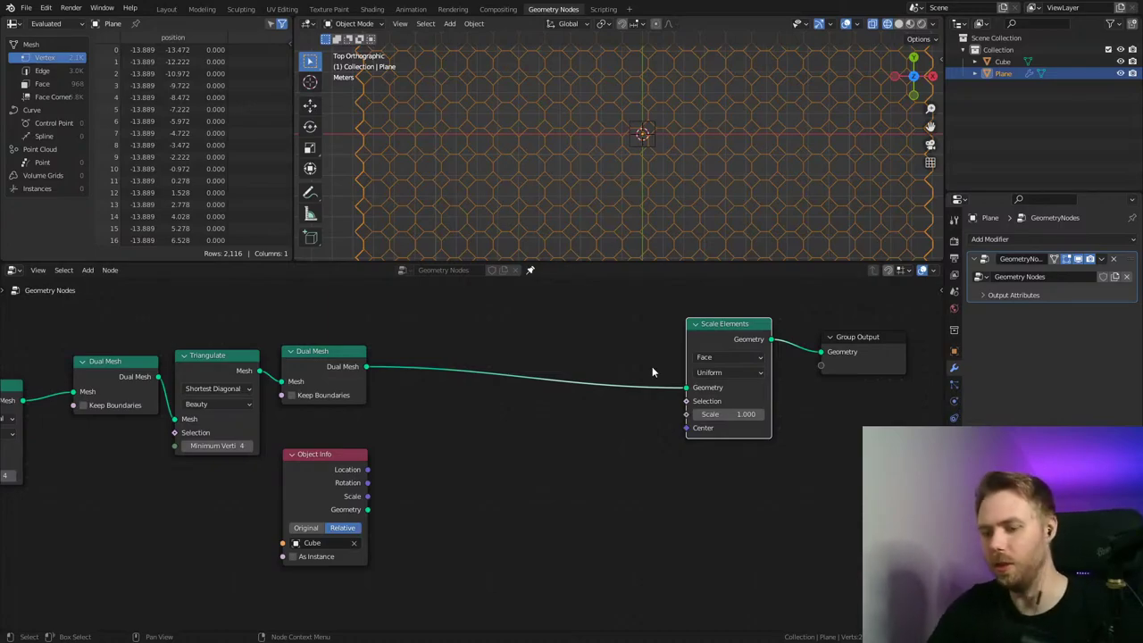
middle_click_drag(603, 378, 613, 397)
left_click_drag(742, 349, 762, 357)
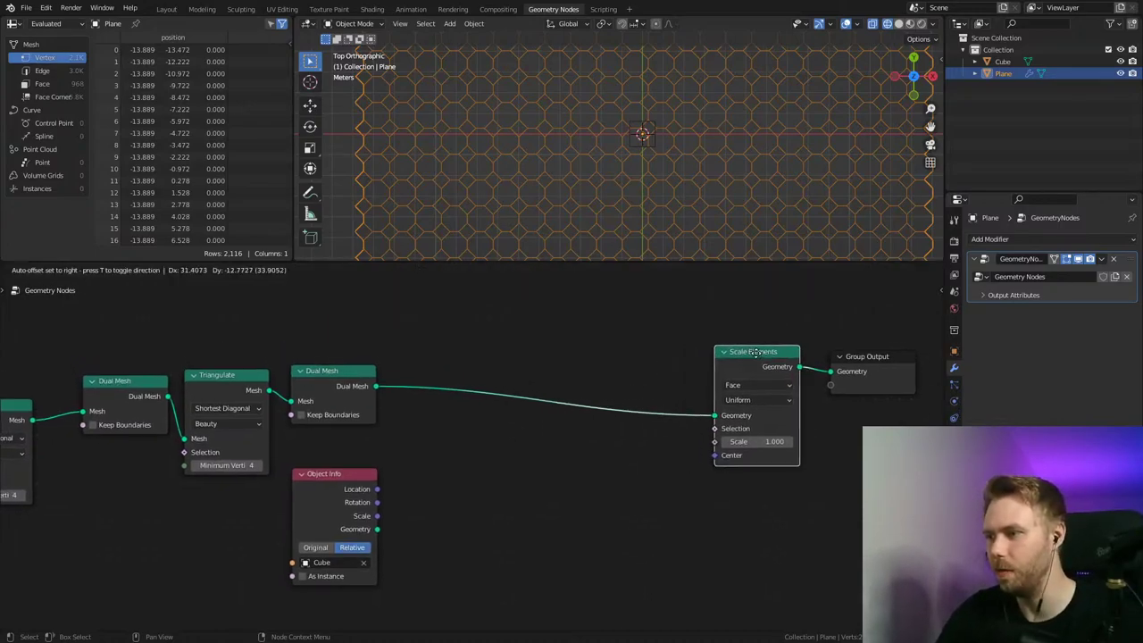
key("ctrl+s")
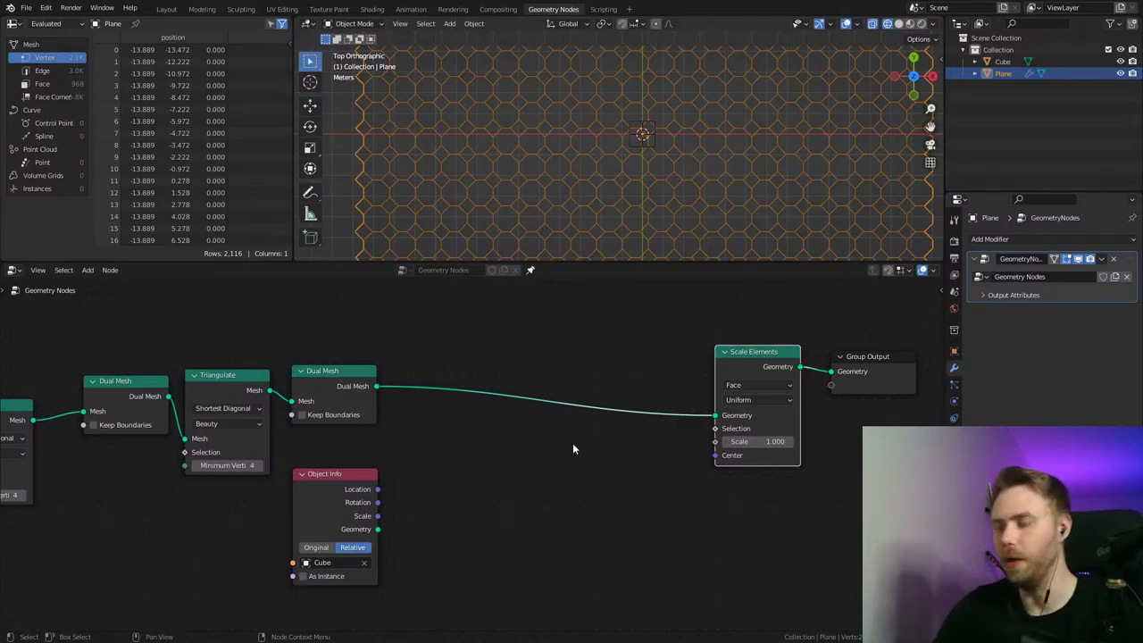
Step: Add a Geometry Proximity node and feed the Object Info node's Geometry into its Target input
mouse_move(580, 427)
middle_mouse_down()
mouse_move(585, 349)
mouse_move(596, 419)
middle_mouse_up()
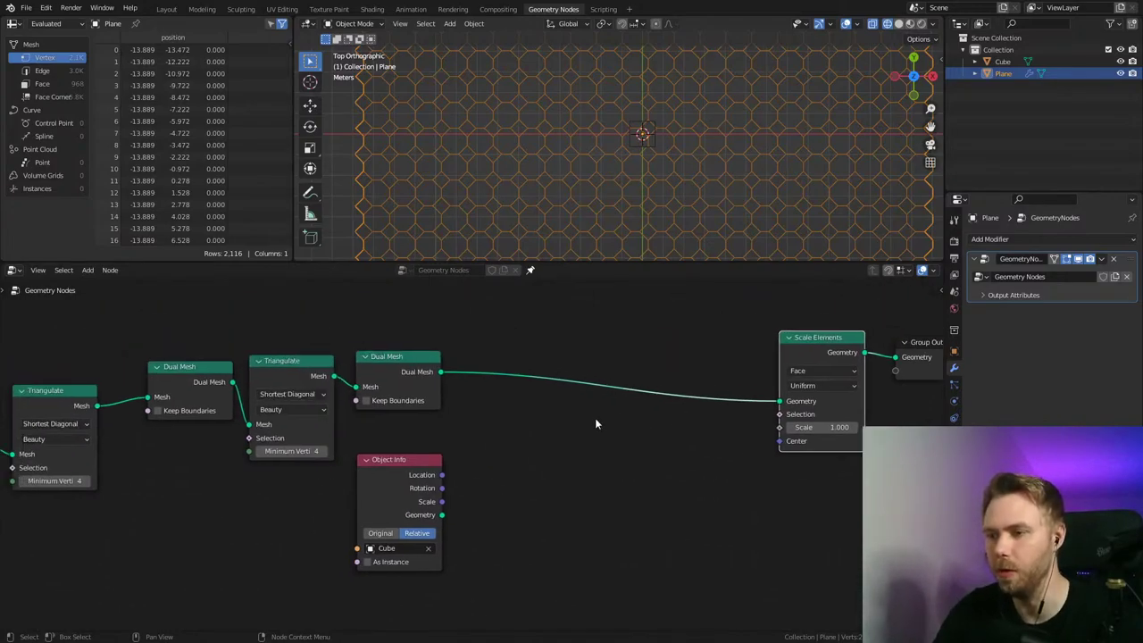
scroll(595, 424, "down", 2)
key("ctrl+s")
left_click(412, 469)
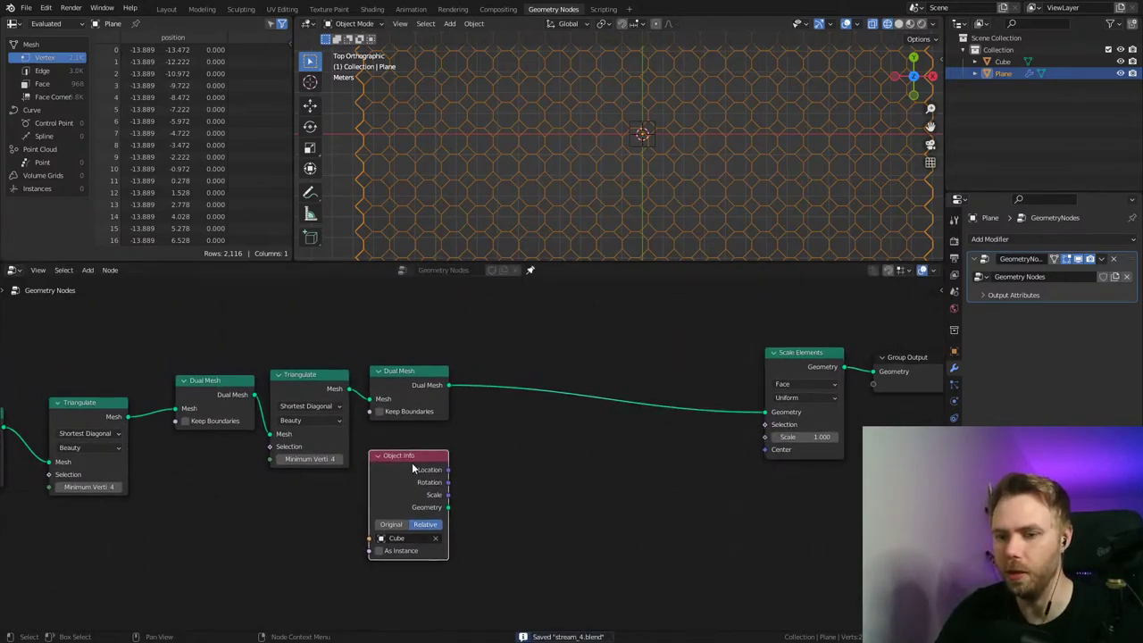
scroll(522, 435, "down", 1)
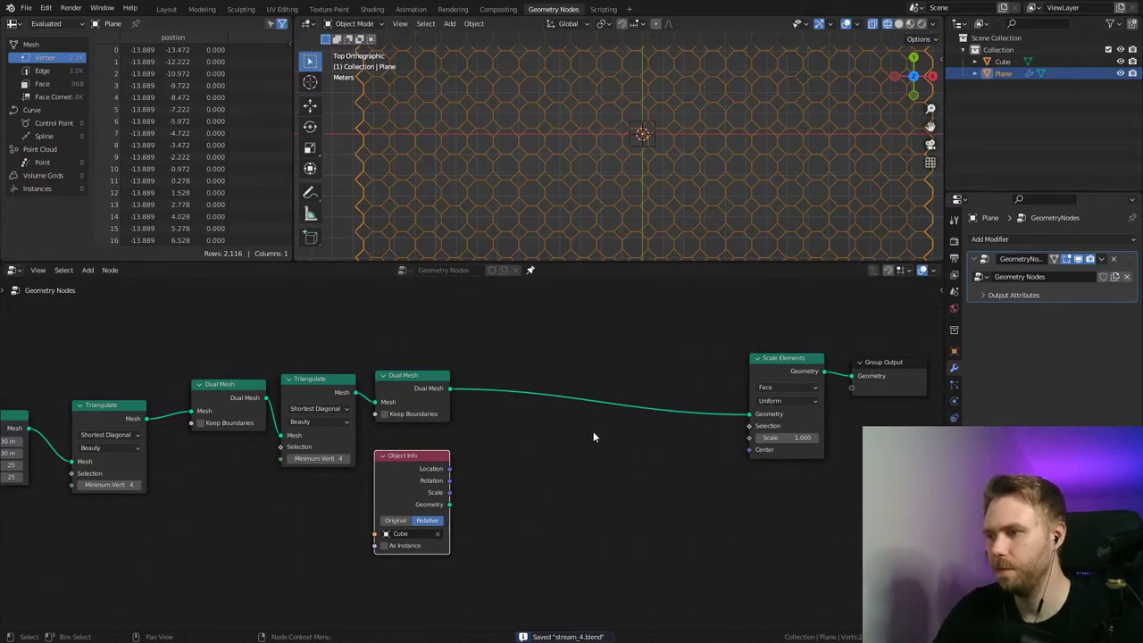
middle_click_drag(546, 470, 548, 429)
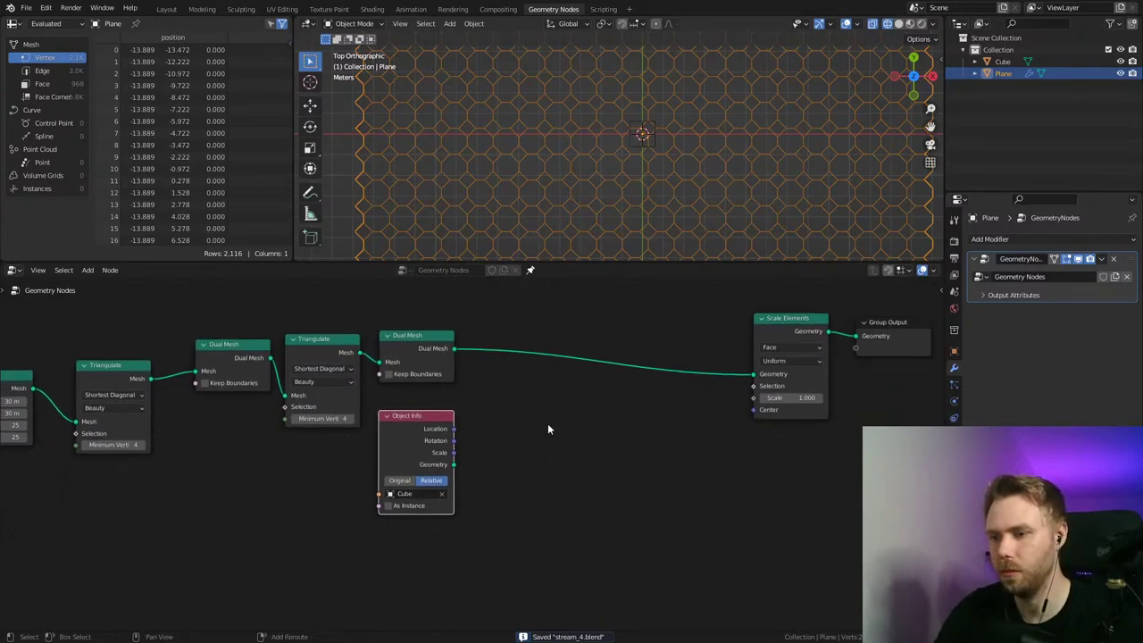
key("shift+a")
mouse_move(517, 461)
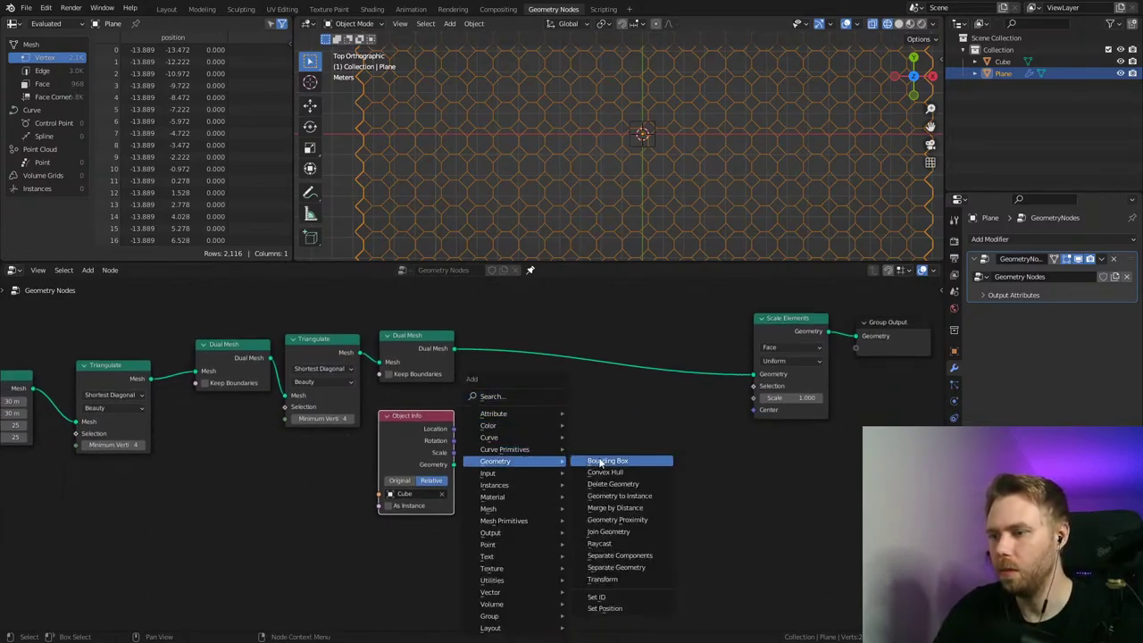
left_click(620, 523)
left_click(558, 437)
left_click_drag(453, 464, 539, 485)
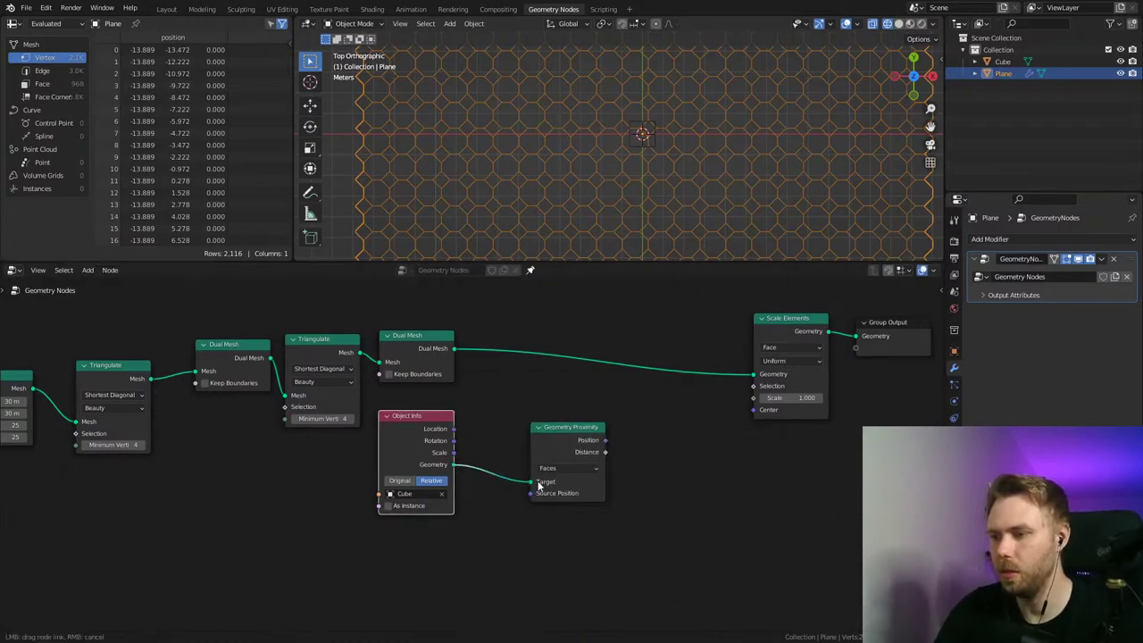
Step: Move the Object Info and Geometry Proximity nodes further back below the mesh chain and save the file
left_click_drag(411, 433, 313, 488)
left_click_drag(571, 427, 488, 442)
key("ctrl+s")
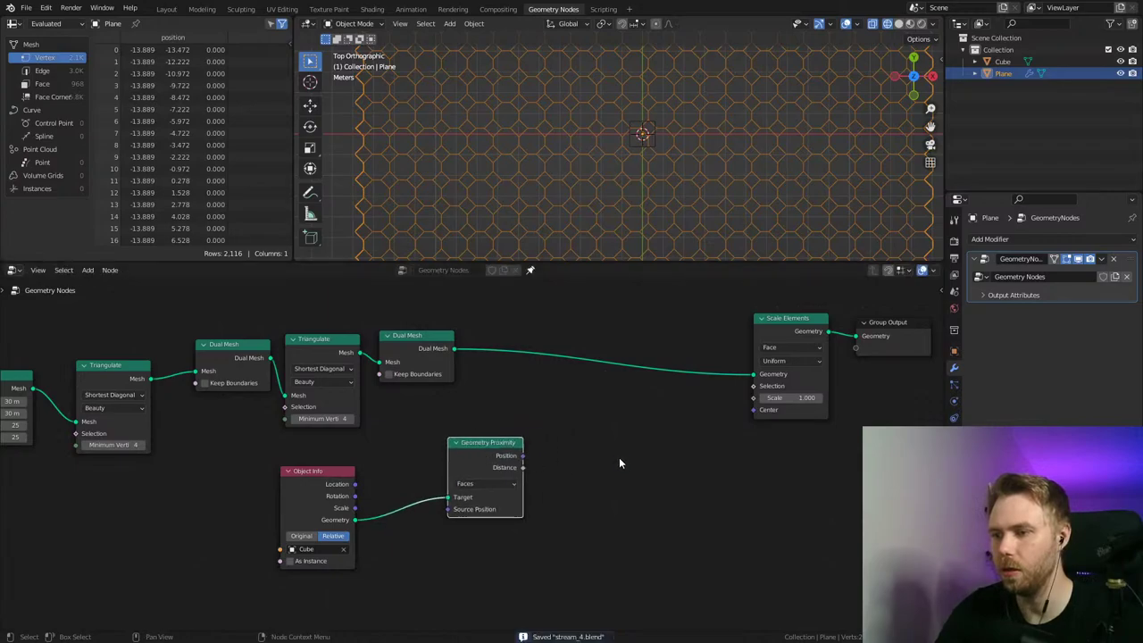
middle_click_drag(620, 463, 592, 470)
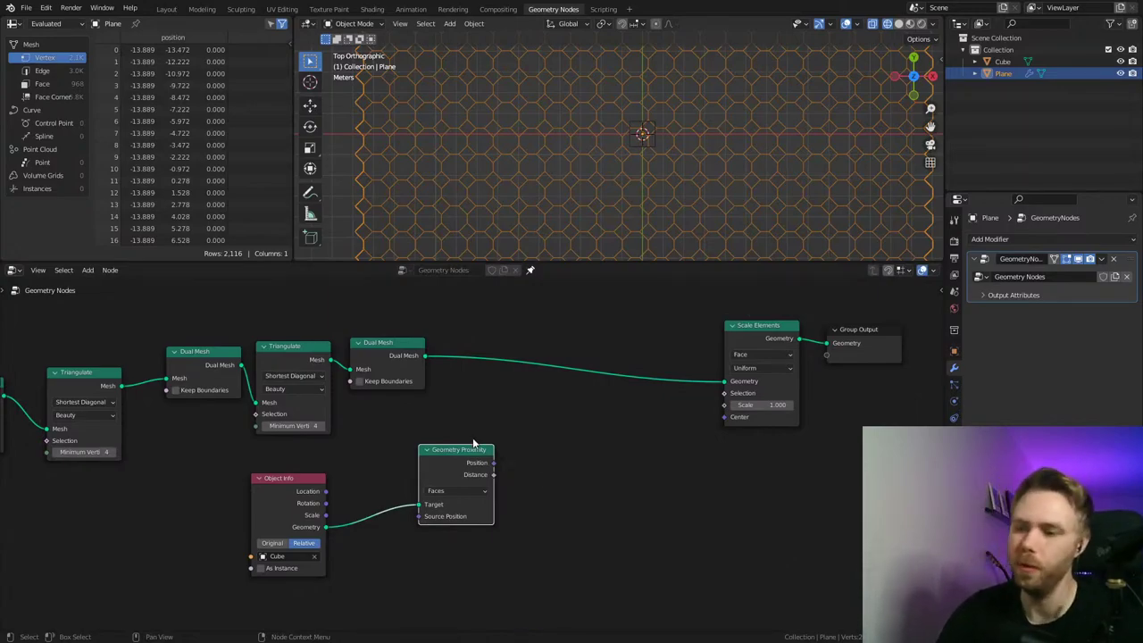
Step: Place the Geometry Proximity node directly beneath the last Dual Mesh with Object Info close beside it, and save the file
left_click_drag(458, 451, 443, 447)
middle_click_drag(540, 440, 513, 463)
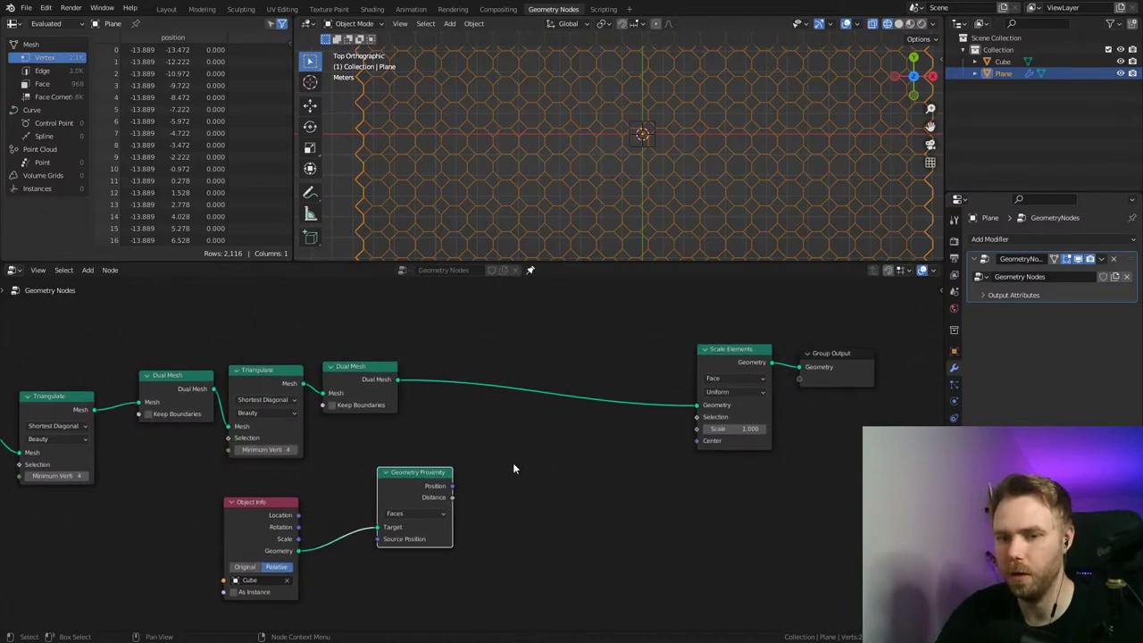
middle_click_drag(535, 423, 615, 411)
key("ctrl+s")
left_click_drag(341, 500, 282, 498)
left_click_drag(499, 463, 442, 428)
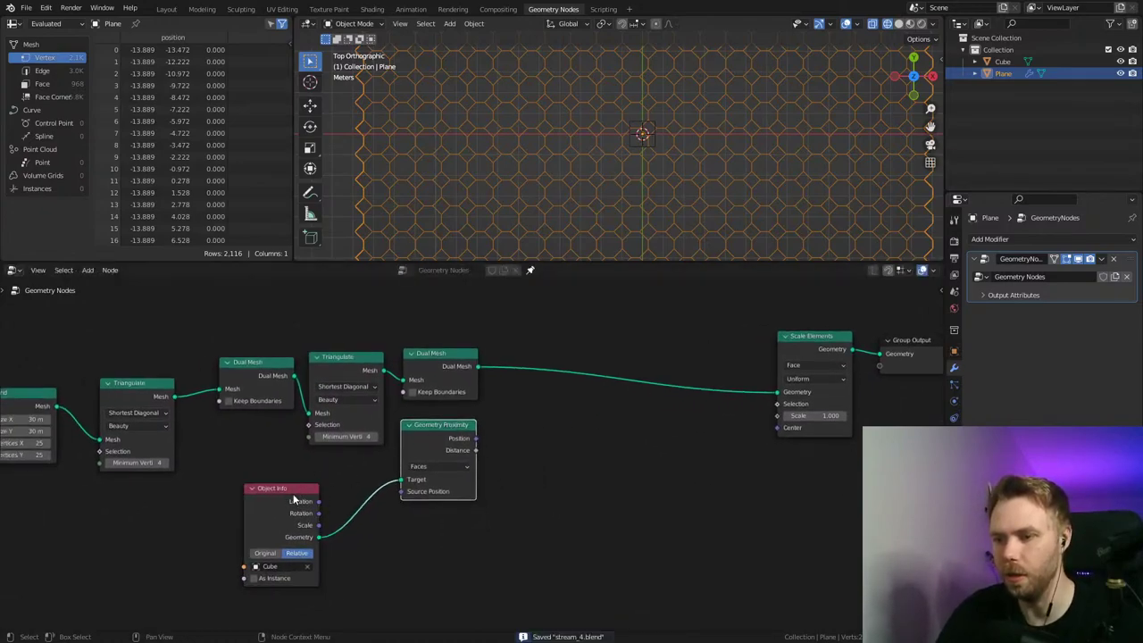
left_click_drag(295, 500, 354, 486)
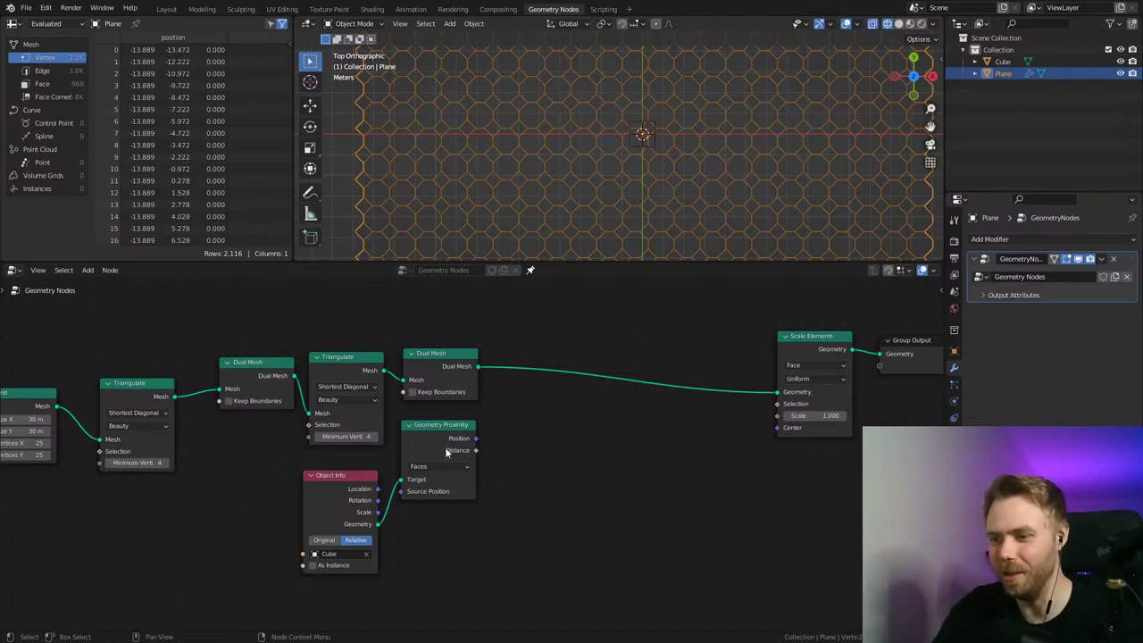
scroll(532, 477, "up", 2)
key("ctrl+s")
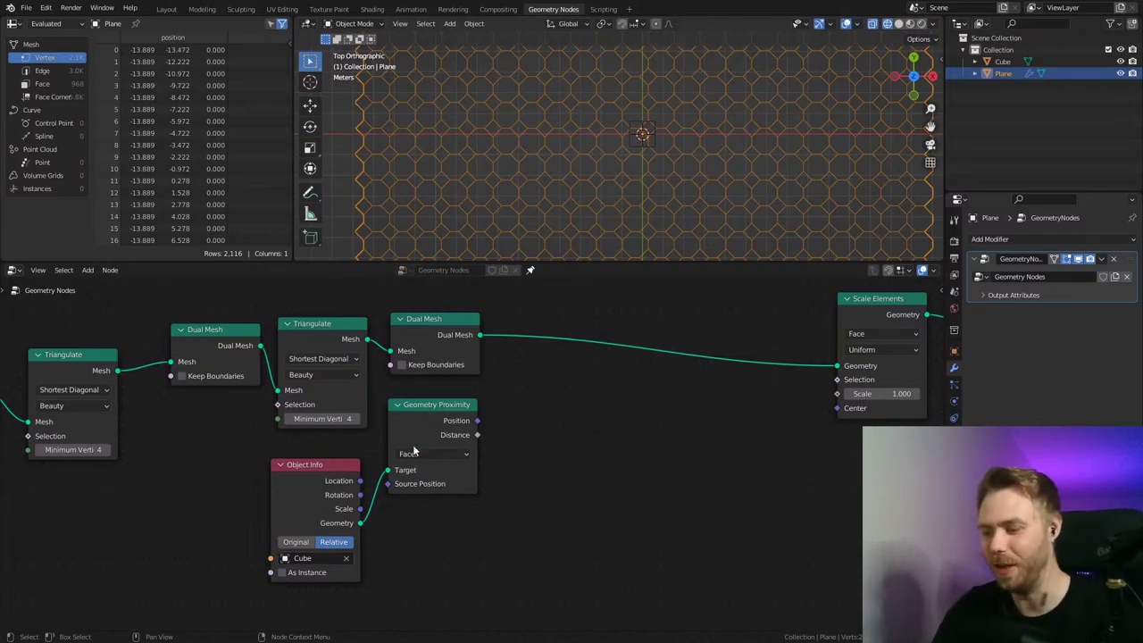
Step: Align Object Info under the last Triangulate node and tuck Geometry Proximity up against the last Dual Mesh, saving the file
left_click(427, 415)
left_click_drag(426, 409, 429, 412)
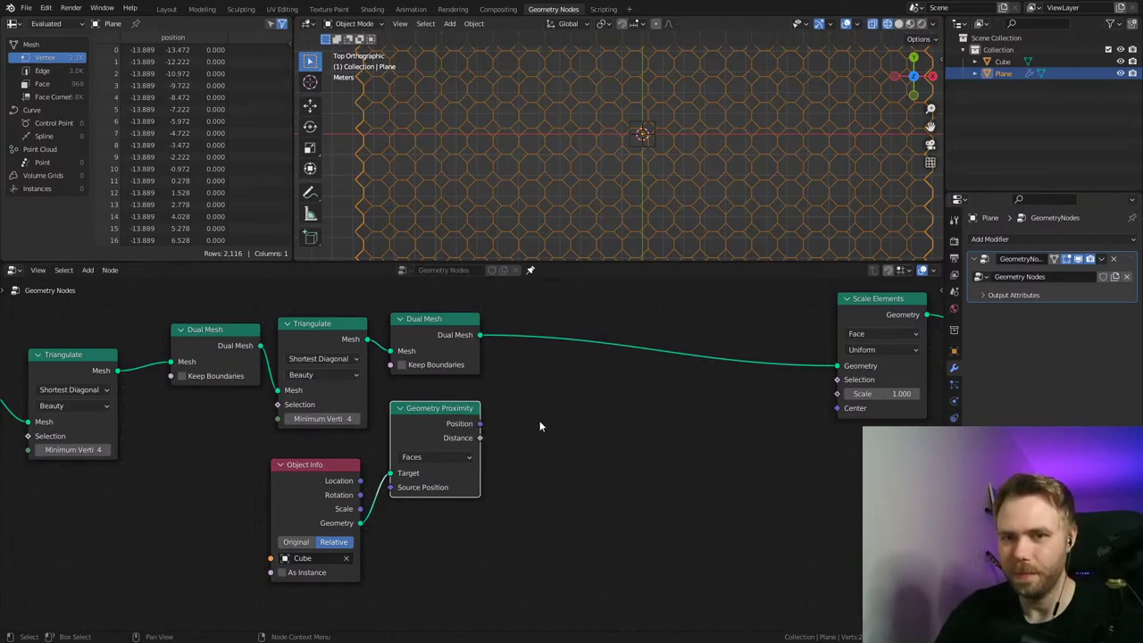
middle_click_drag(540, 425, 535, 427)
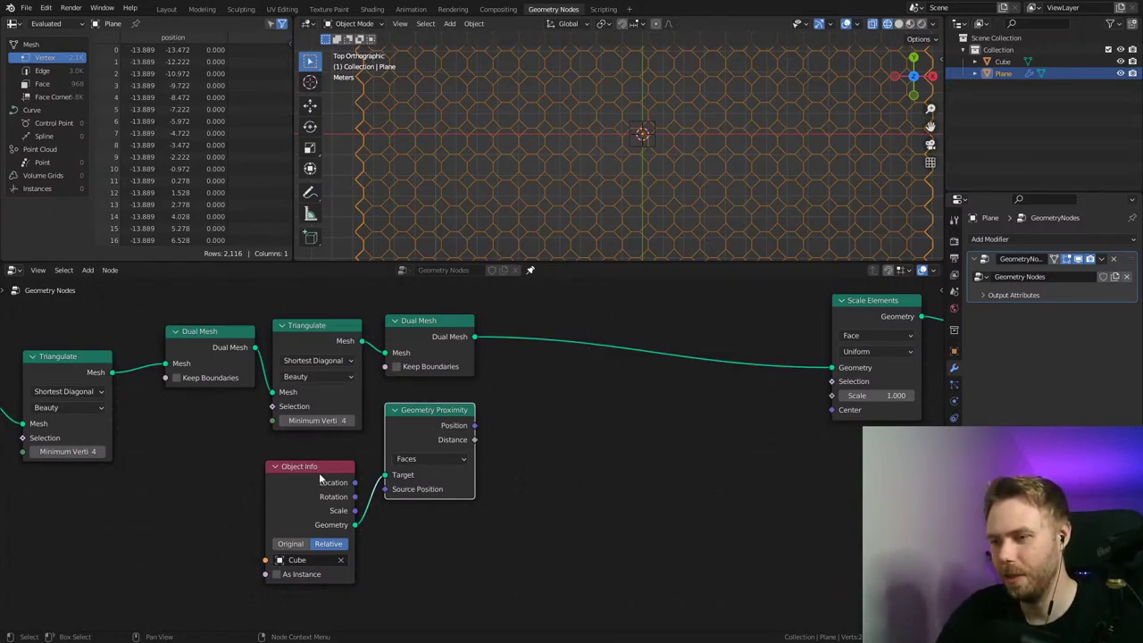
left_click_drag(319, 476, 326, 457)
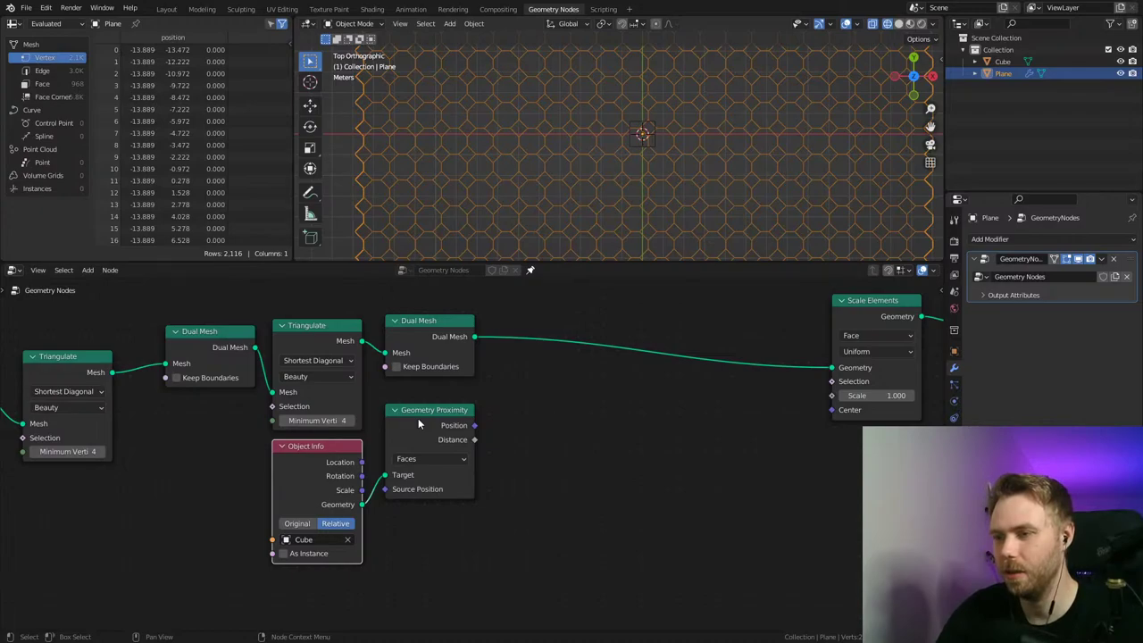
left_click_drag(425, 410, 424, 393)
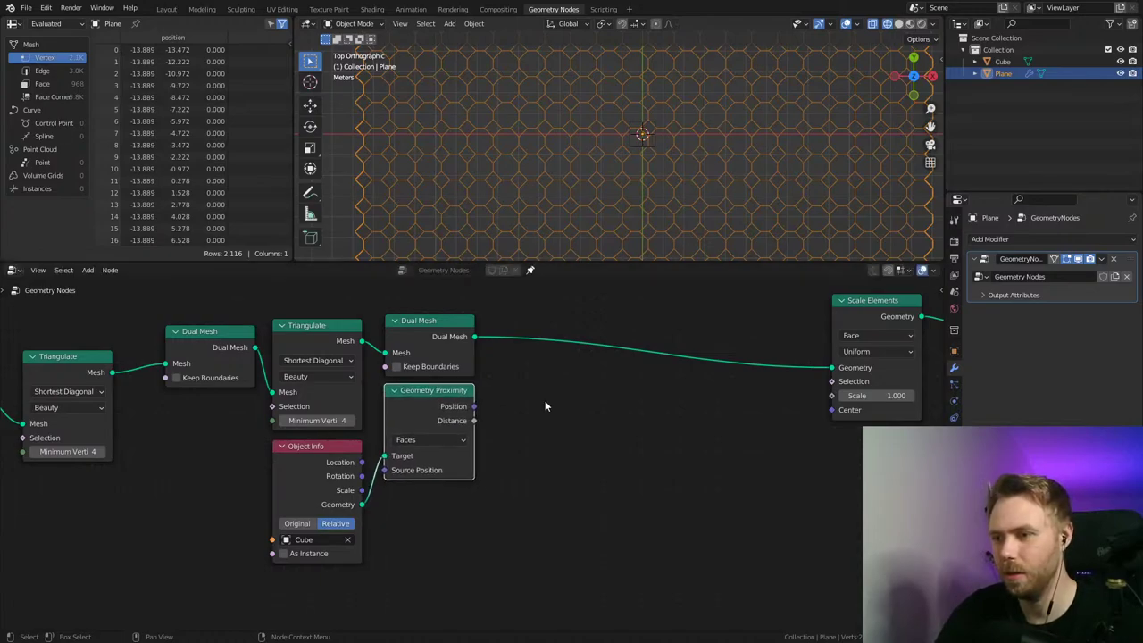
key("ctrl+s")
Step: Save the file and move the Geometry Proximity node slightly away from the Dual Mesh and Object Info nodes
middle_click_drag(690, 370, 584, 395)
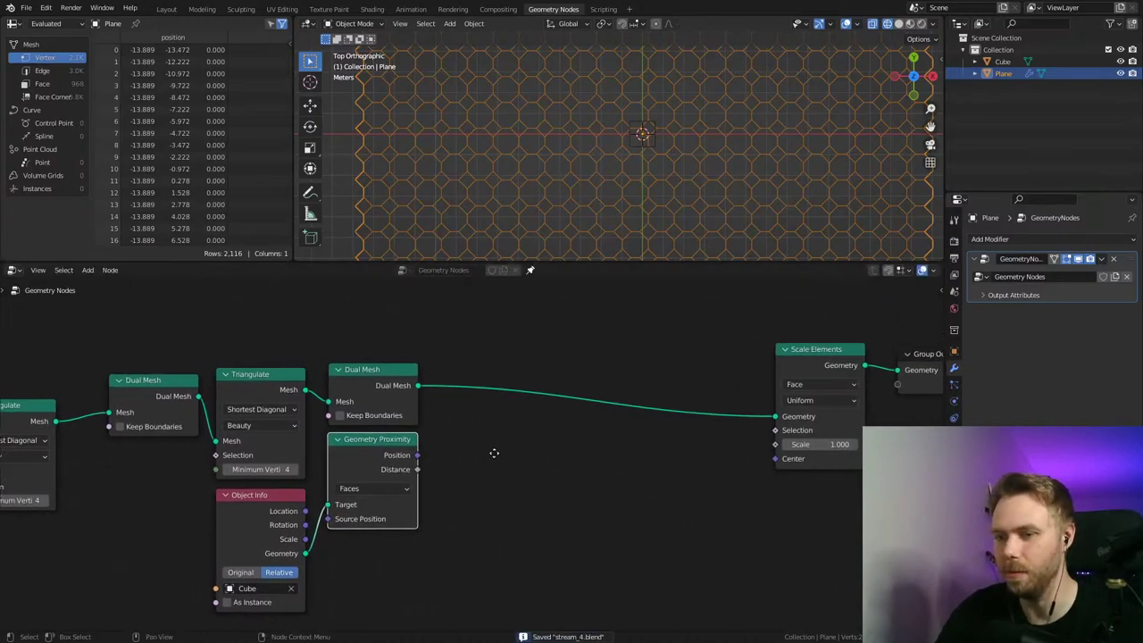
middle_click_drag(495, 454, 490, 429)
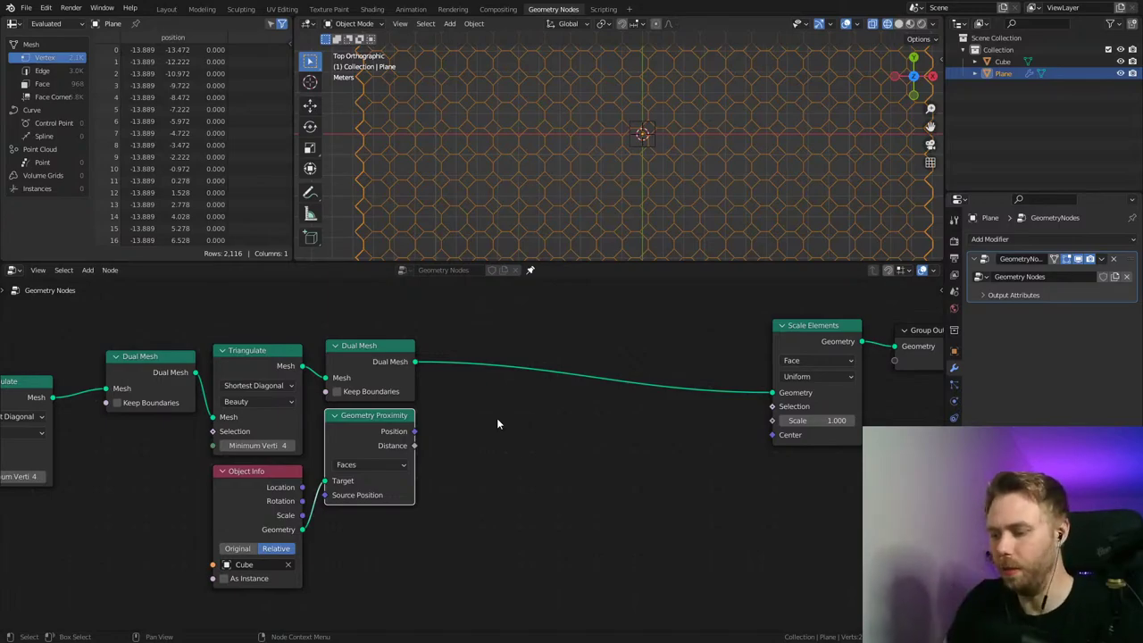
key("ctrl+s")
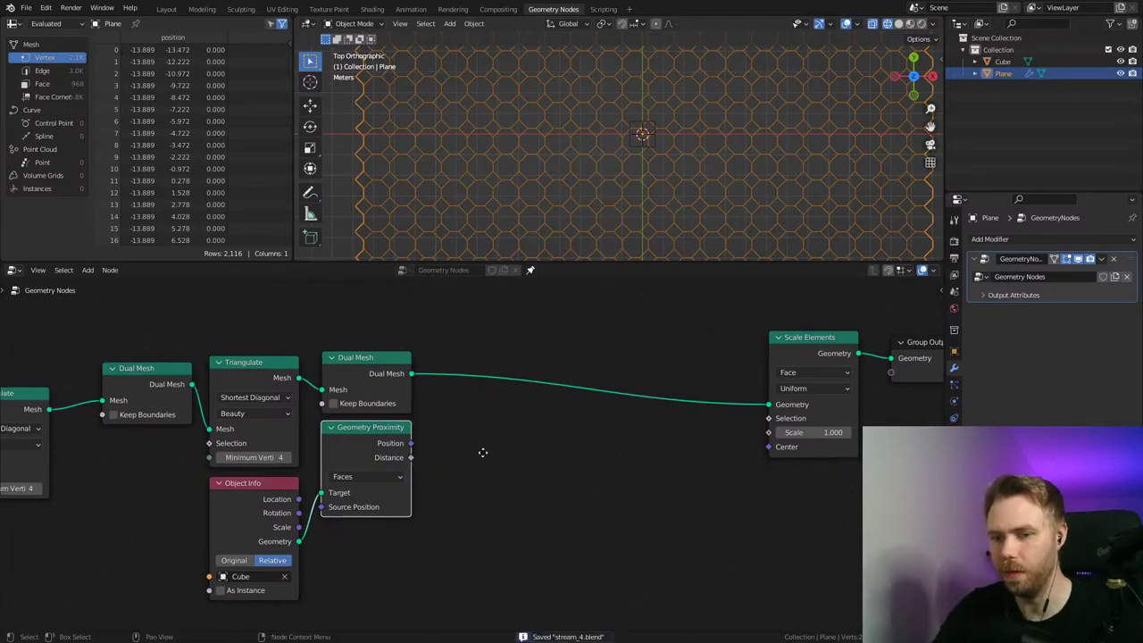
middle_click_drag(373, 394, 378, 382)
middle_click_drag(497, 426, 437, 427)
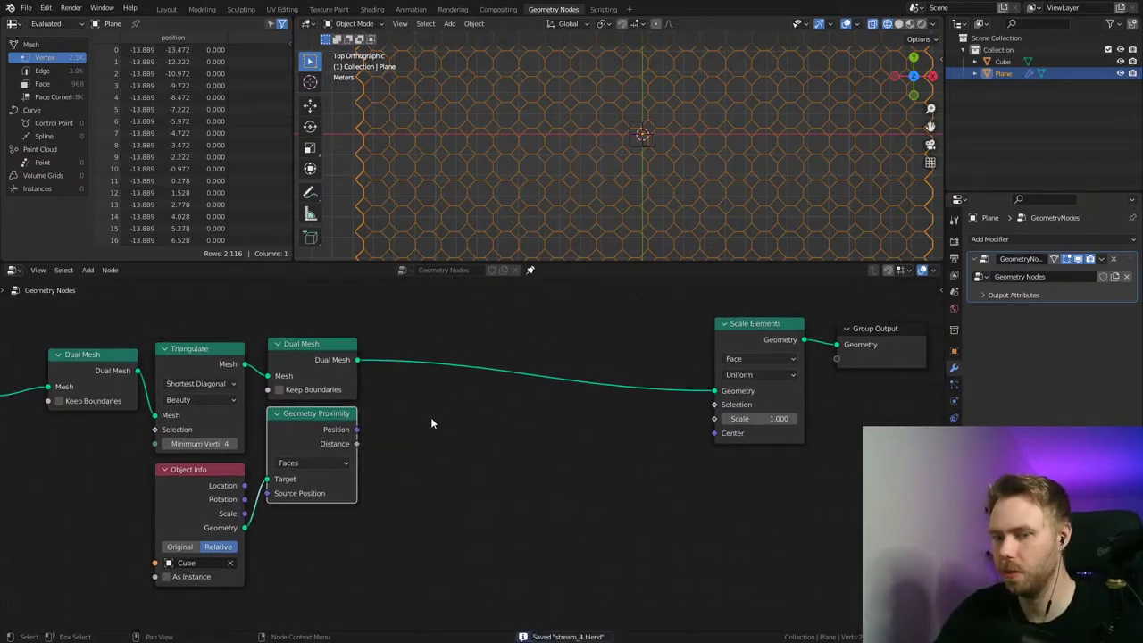
scroll(638, 200, "down", 4)
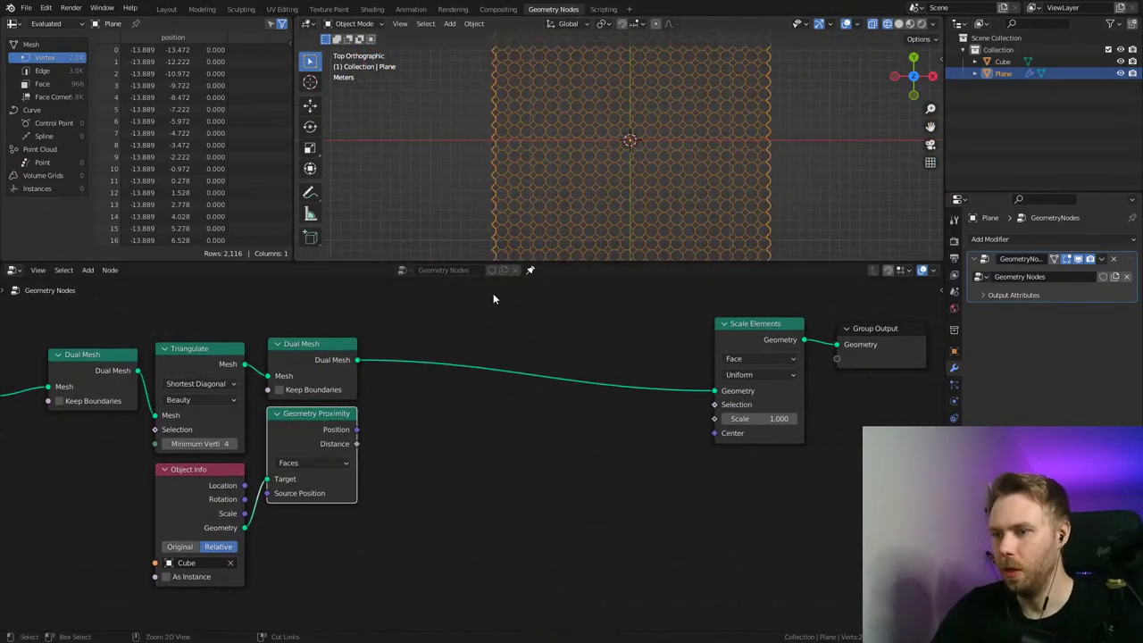
key("ctrl+s")
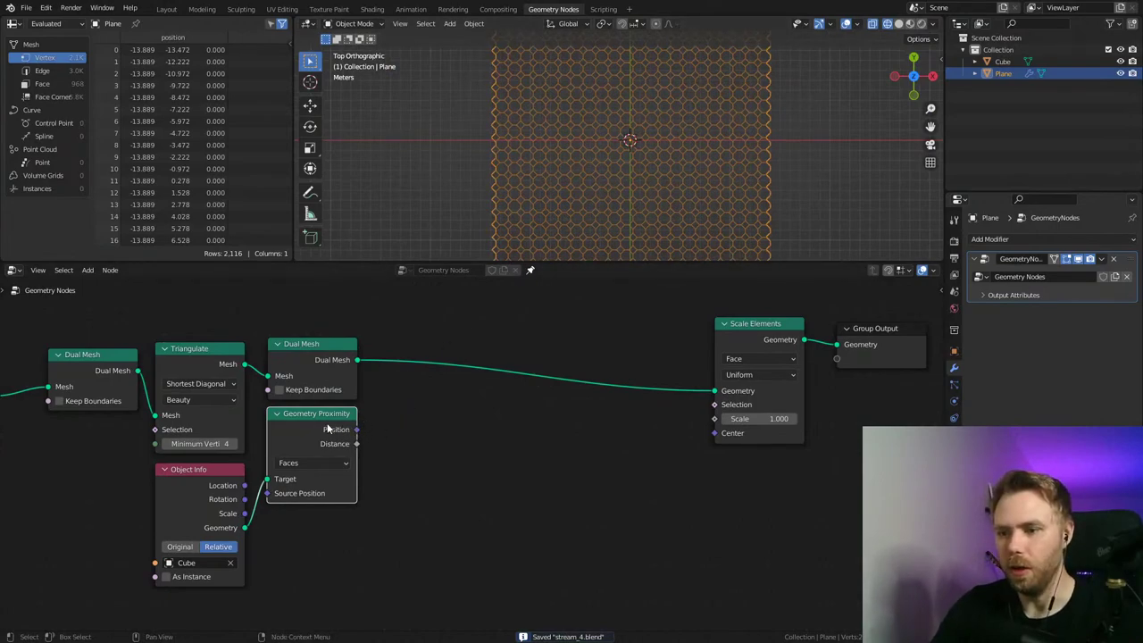
left_click_drag(328, 429, 343, 447)
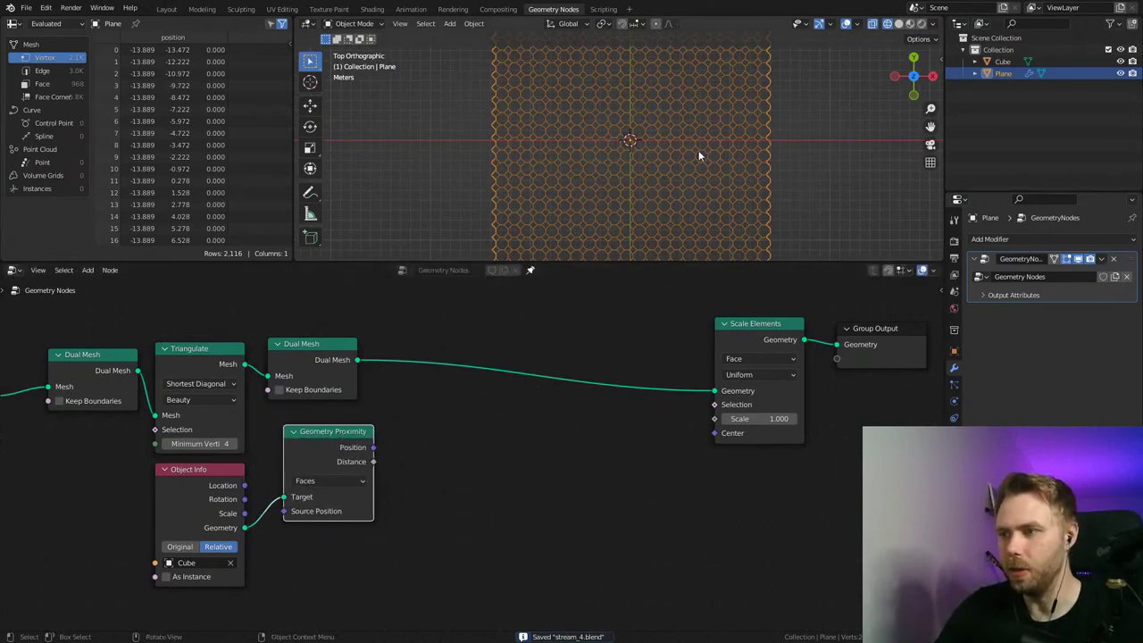
Step: Select the cube above the tiled plane in a close, angled perspective view
middle_click_drag(643, 161, 625, 135)
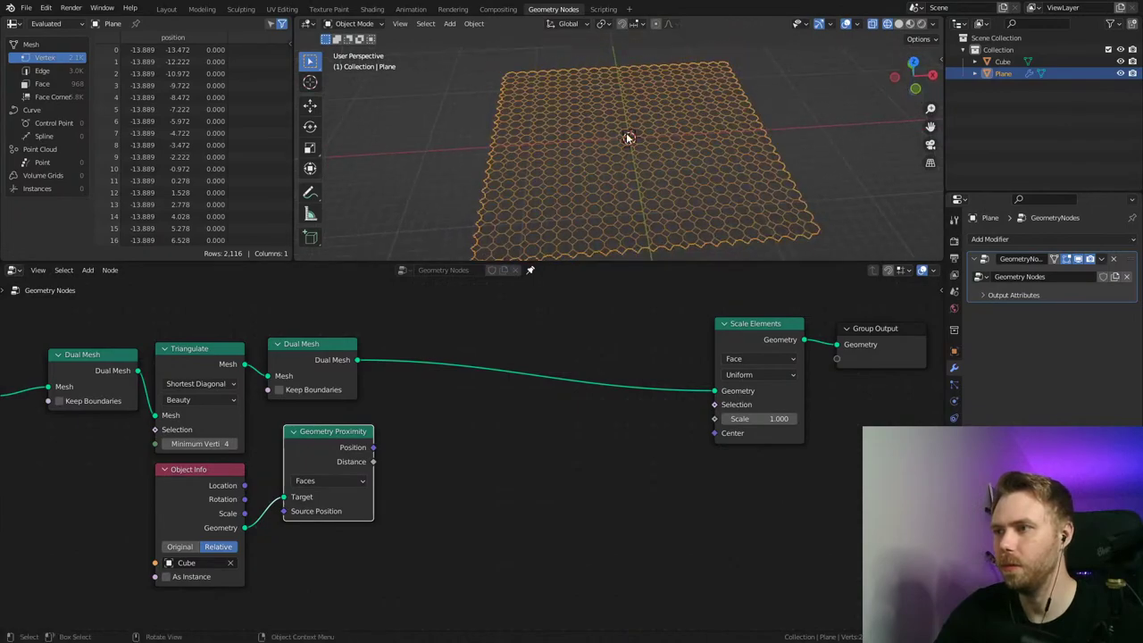
left_click(628, 136)
middle_click_drag(670, 171, 617, 138, "ctrl")
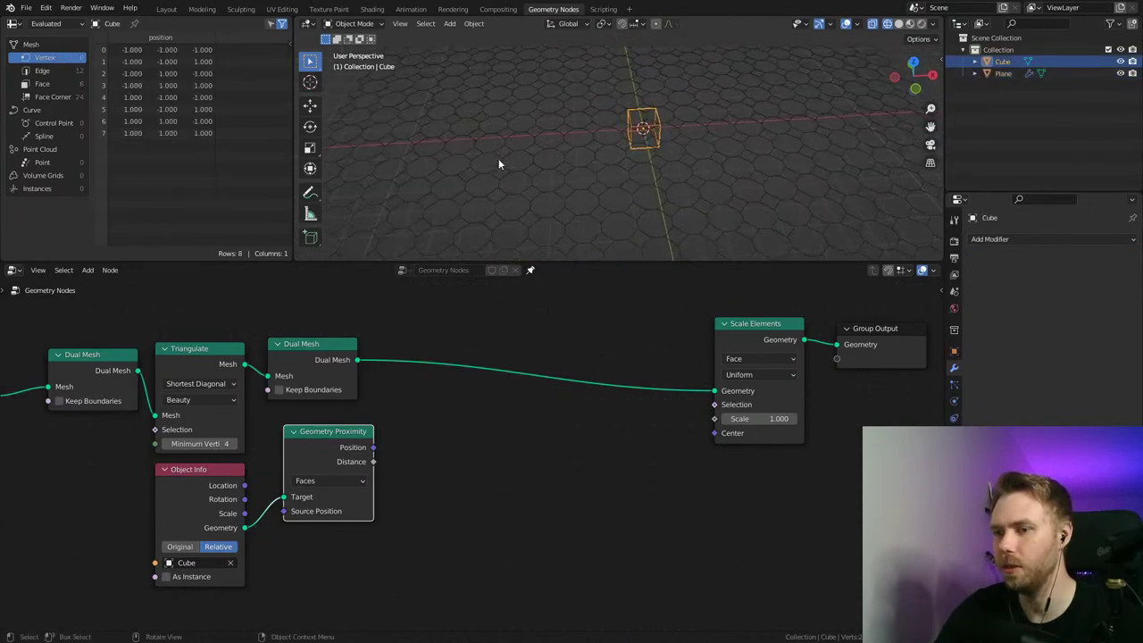
Step: Nudge the Scale Elements and Geometry Proximity nodes into neater positions and view the cube and plane in top orthographic view
left_click_drag(772, 337, 769, 346)
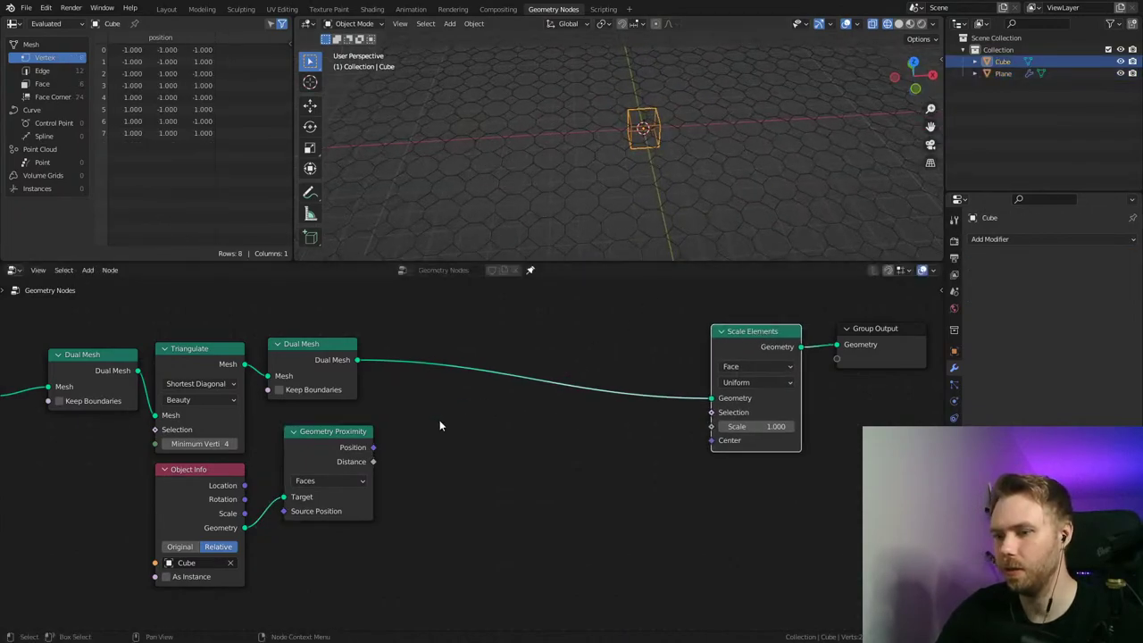
left_click_drag(352, 431, 344, 437)
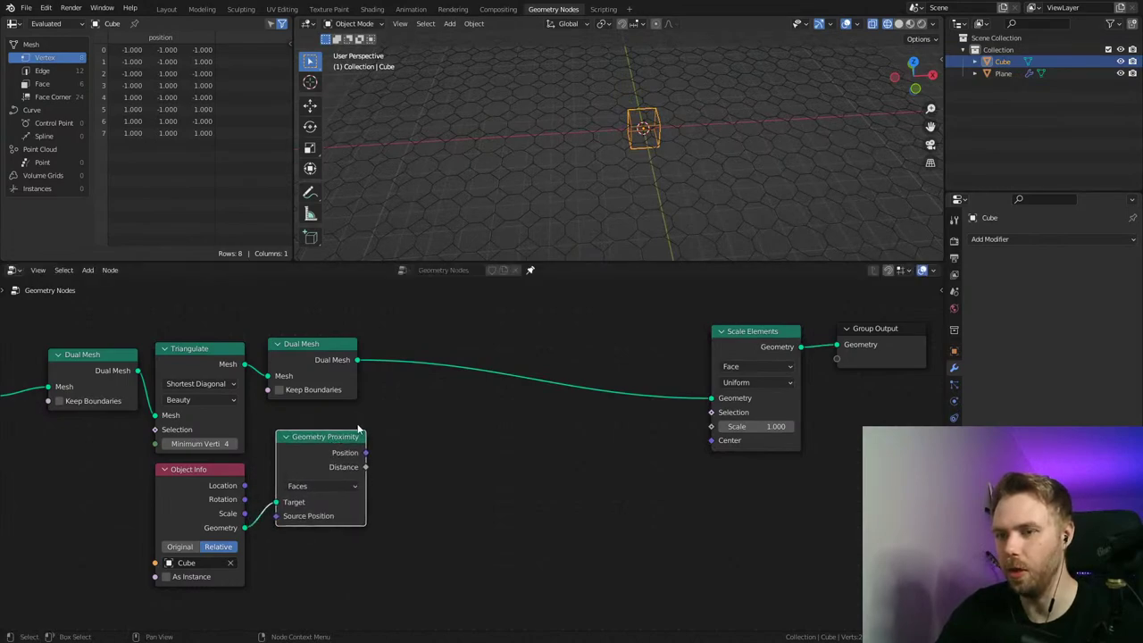
middle_click_drag(641, 148, 689, 127)
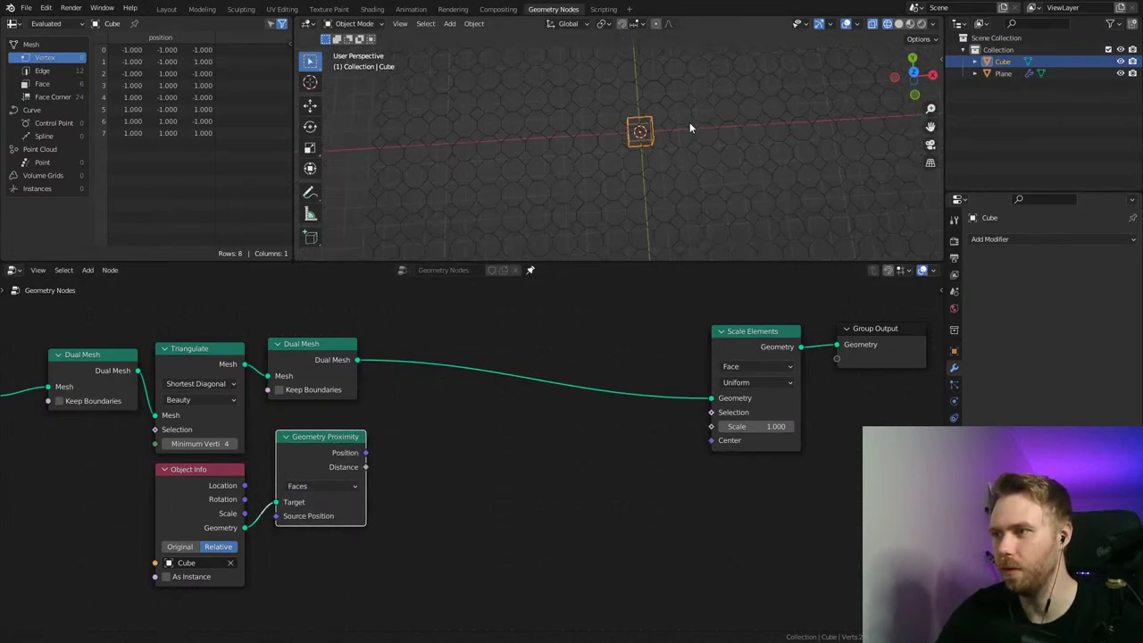
key("KP_7")
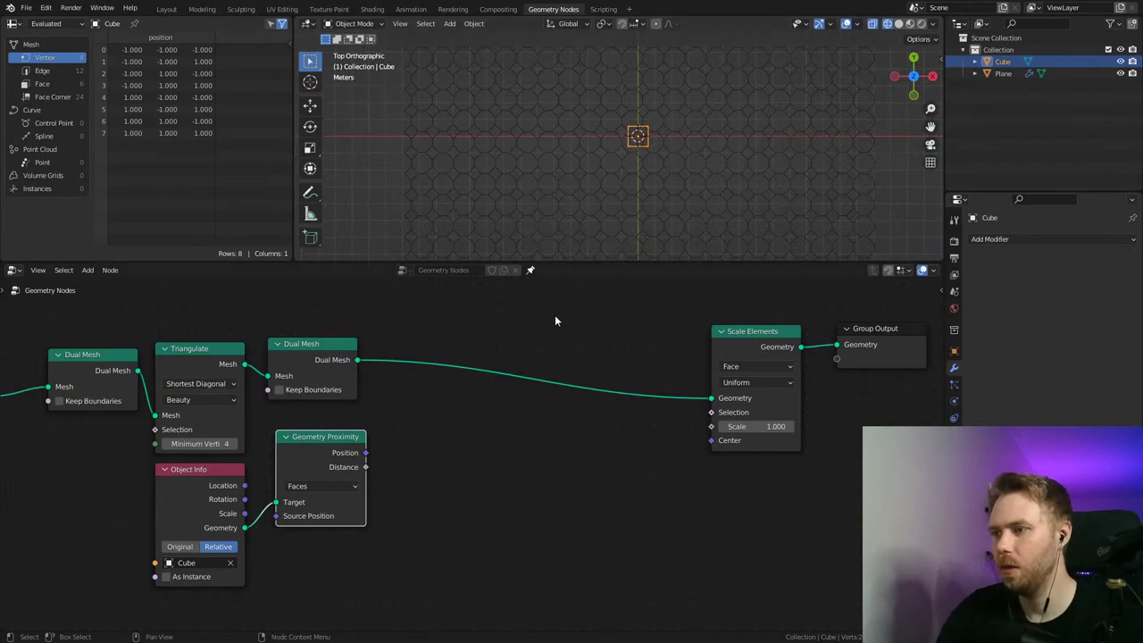
Step: Connect the Distance output of Geometry Proximity to the Scale input of Scale Elements and save the file
left_click_drag(365, 467, 711, 426)
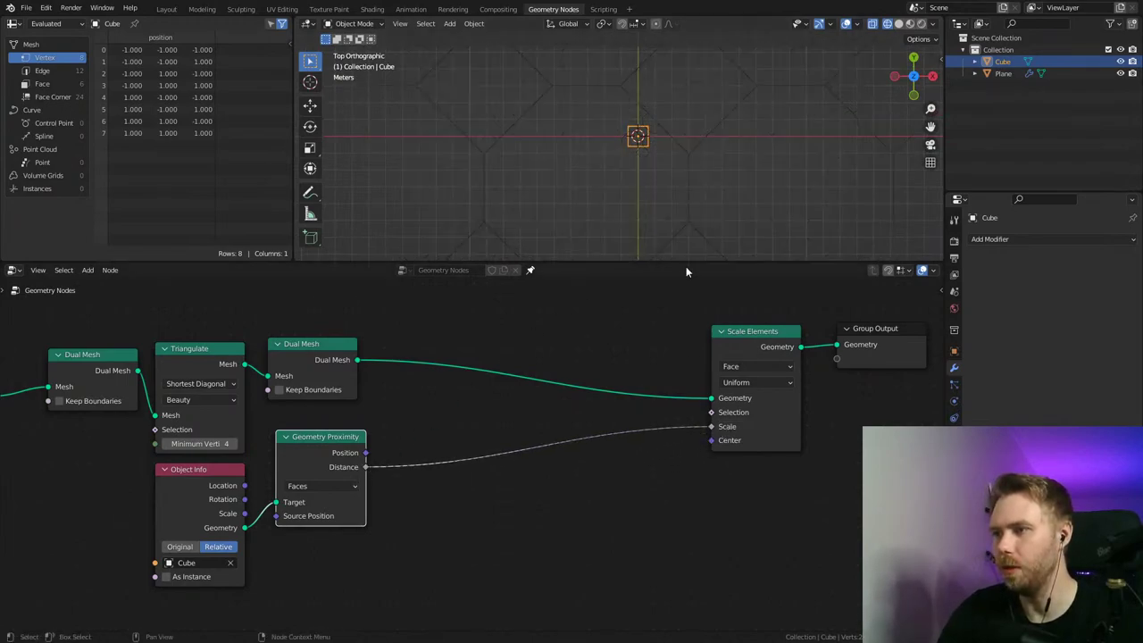
scroll(687, 98, "down", 8)
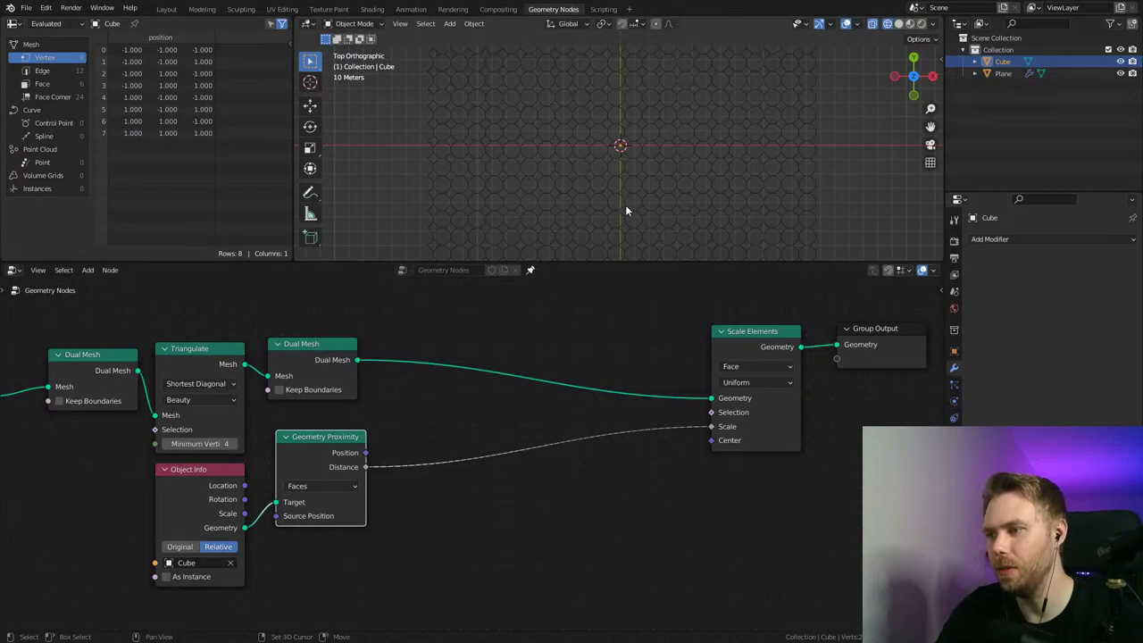
mouse_move(625, 205)
middle_mouse_down("shift")
mouse_move(620, 81)
mouse_move(618, 207)
middle_mouse_up("shift")
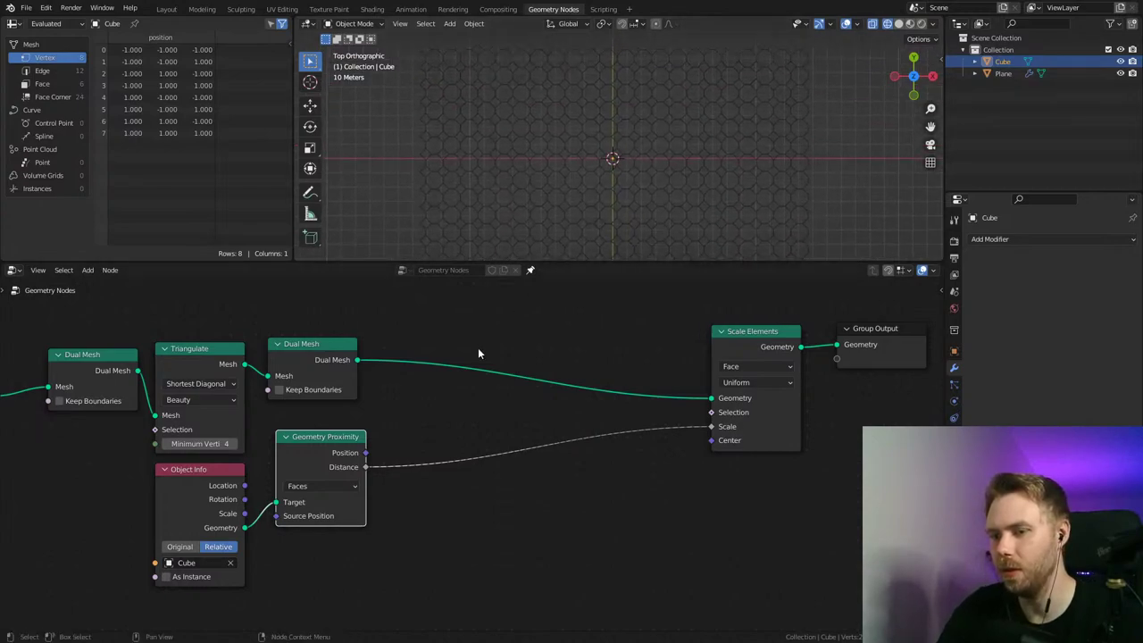
key("ctrl+s")
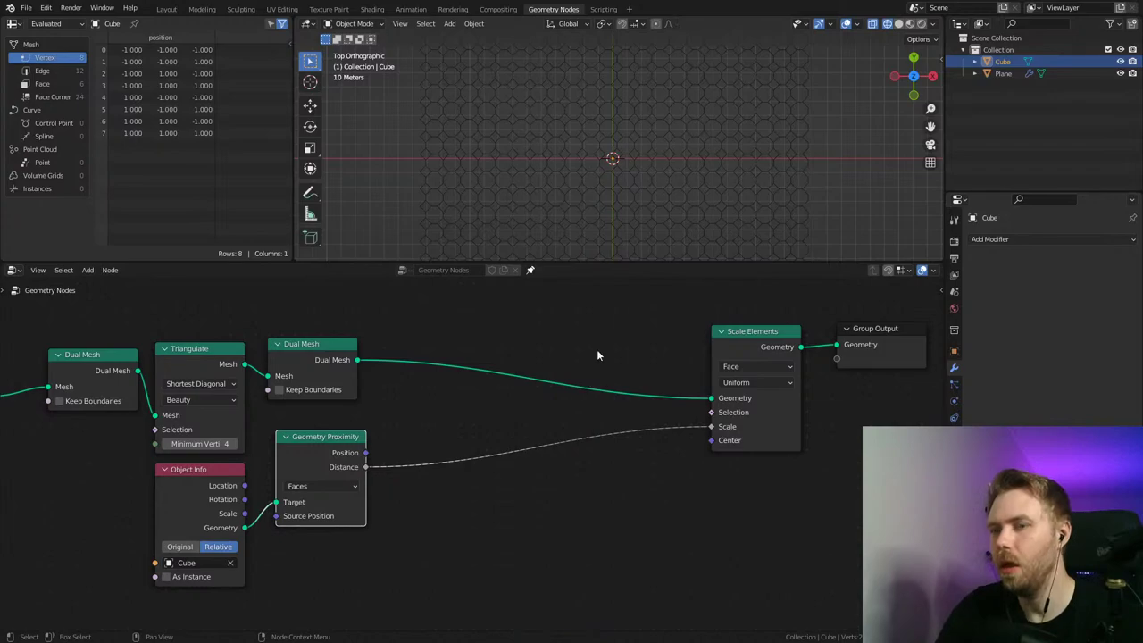
Step: Move Group Output and Scale Elements farther from the last Dual Mesh to widen the gap, and save the file
middle_click_drag(695, 332, 582, 346)
left_click_drag(778, 346, 809, 343)
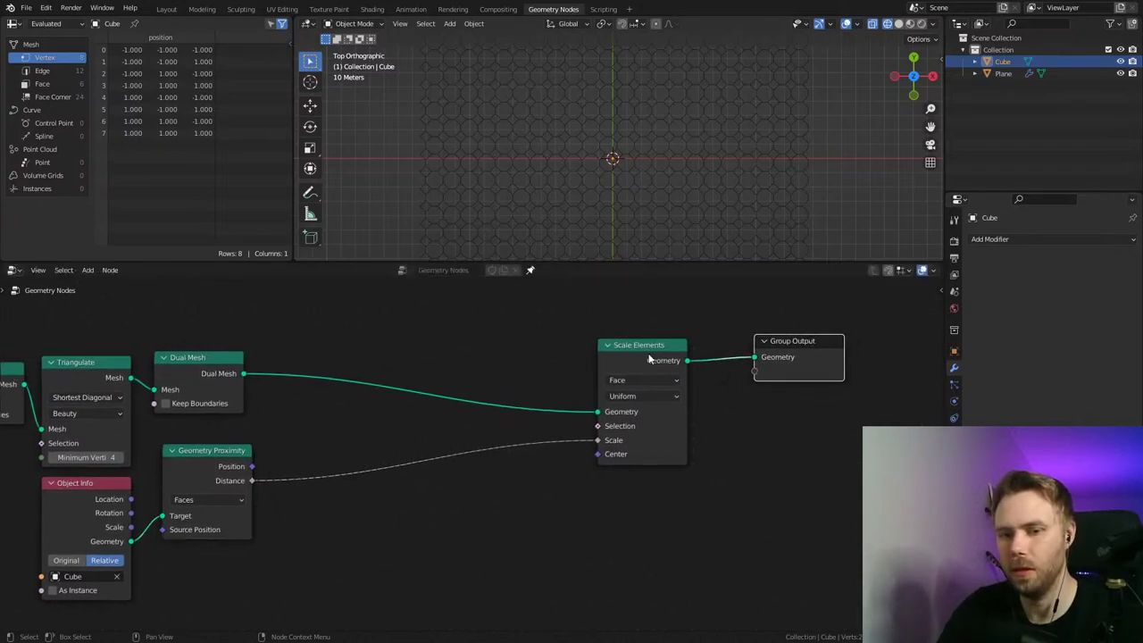
left_click_drag(647, 364, 664, 356)
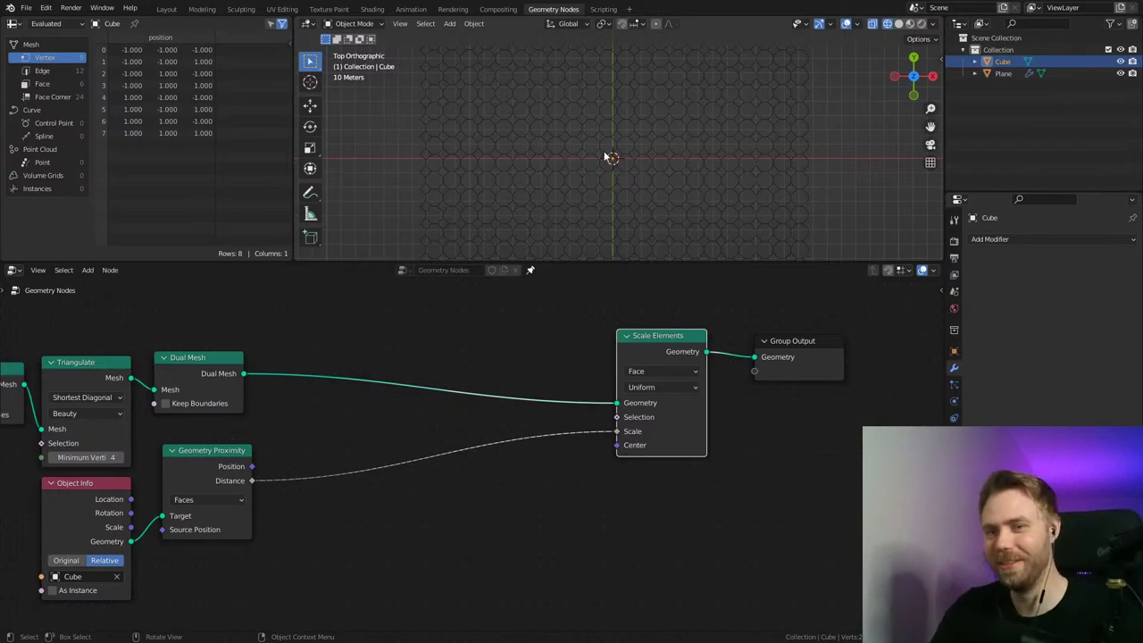
middle_click_drag(530, 319, 569, 297)
left_click_drag(842, 321, 871, 316)
left_click_drag(709, 327, 755, 327)
key("ctrl+s")
Step: Align the last Dual Mesh node above Geometry Proximity and save the file
middle_click_drag(529, 336, 540, 340)
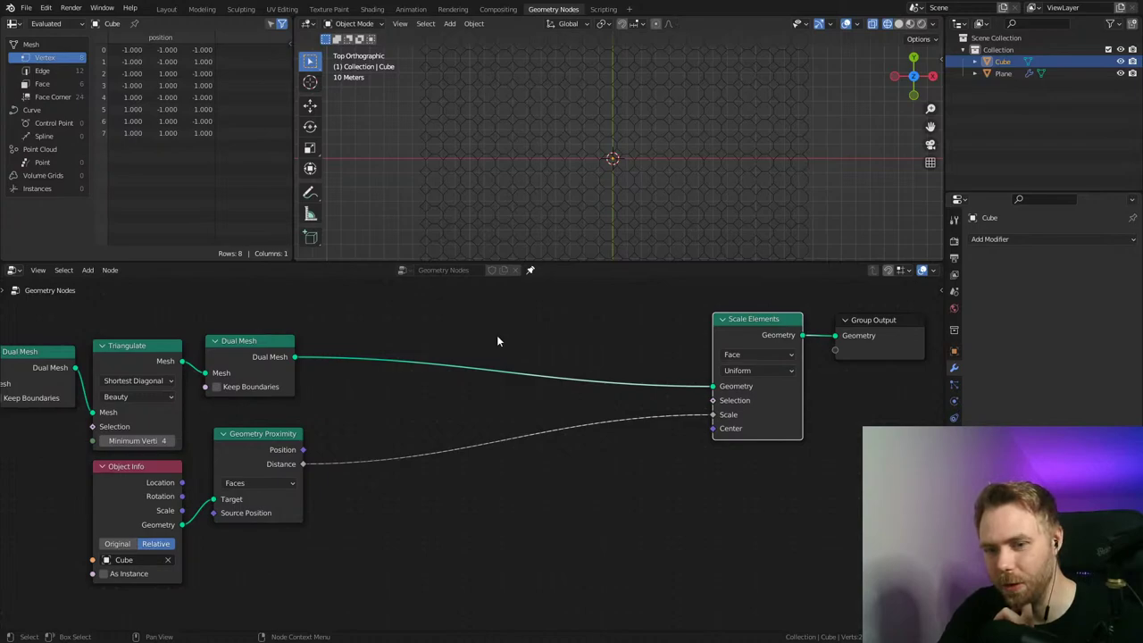
middle_click_drag(502, 337, 524, 358)
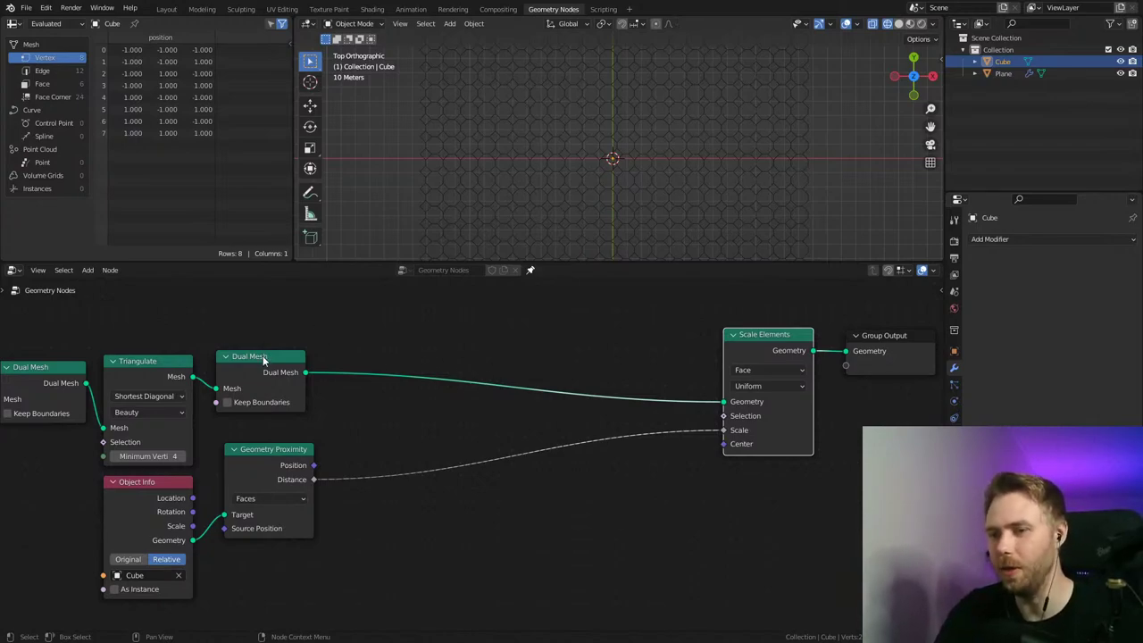
left_click_drag(266, 357, 273, 360)
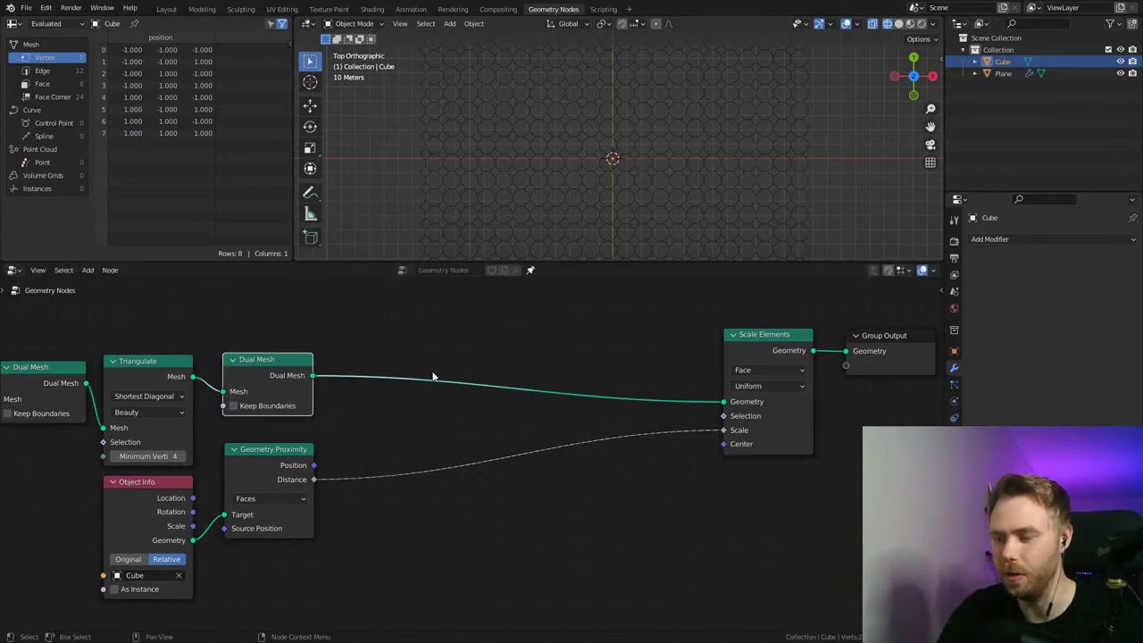
middle_click_drag(439, 363, 452, 370)
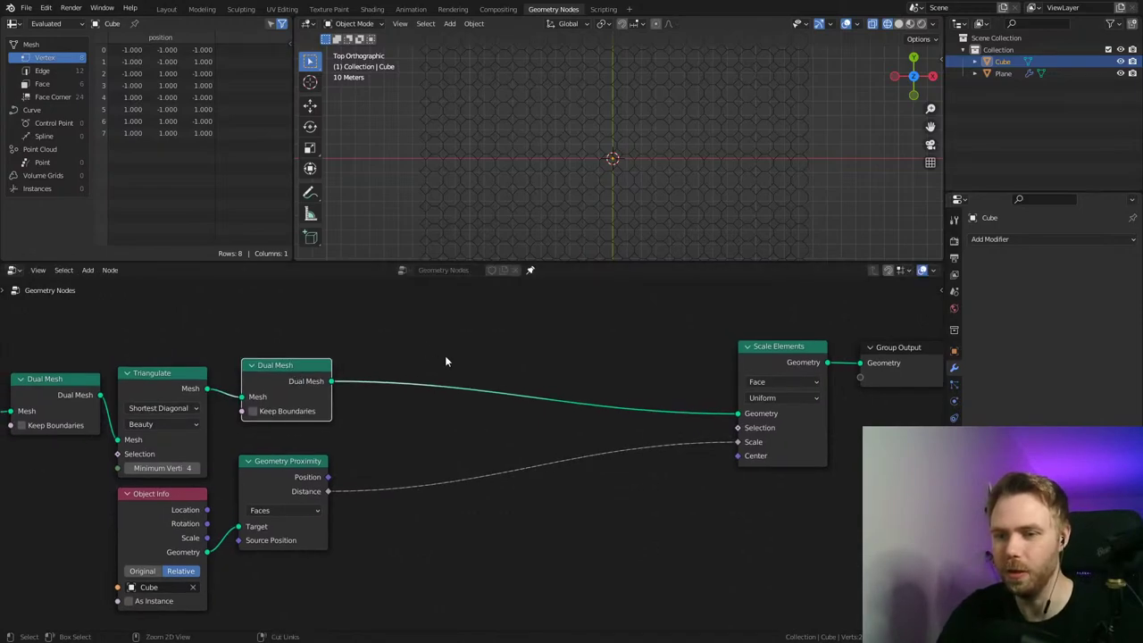
key("ctrl+s")
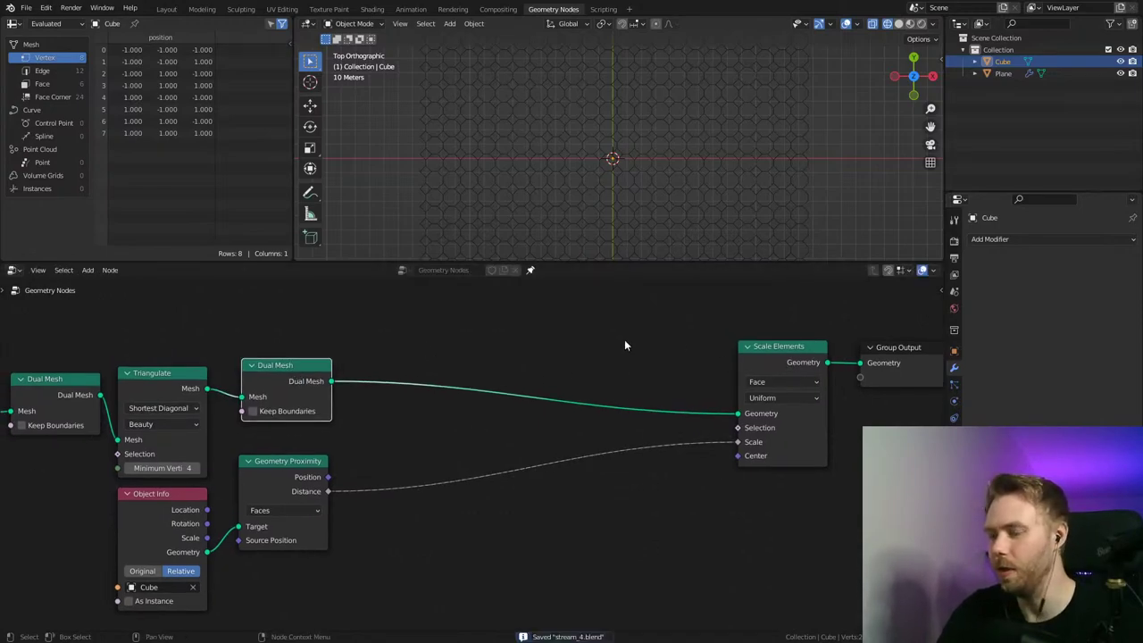
middle_click_drag(540, 371, 561, 369)
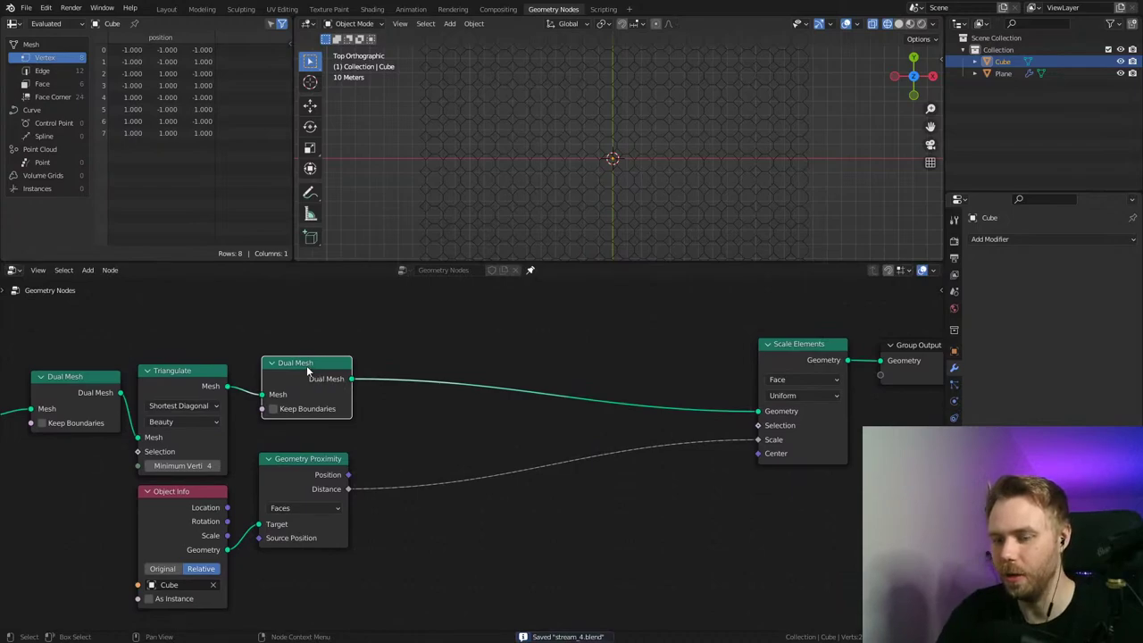
middle_click_drag(460, 393, 462, 414)
key("ctrl+s")
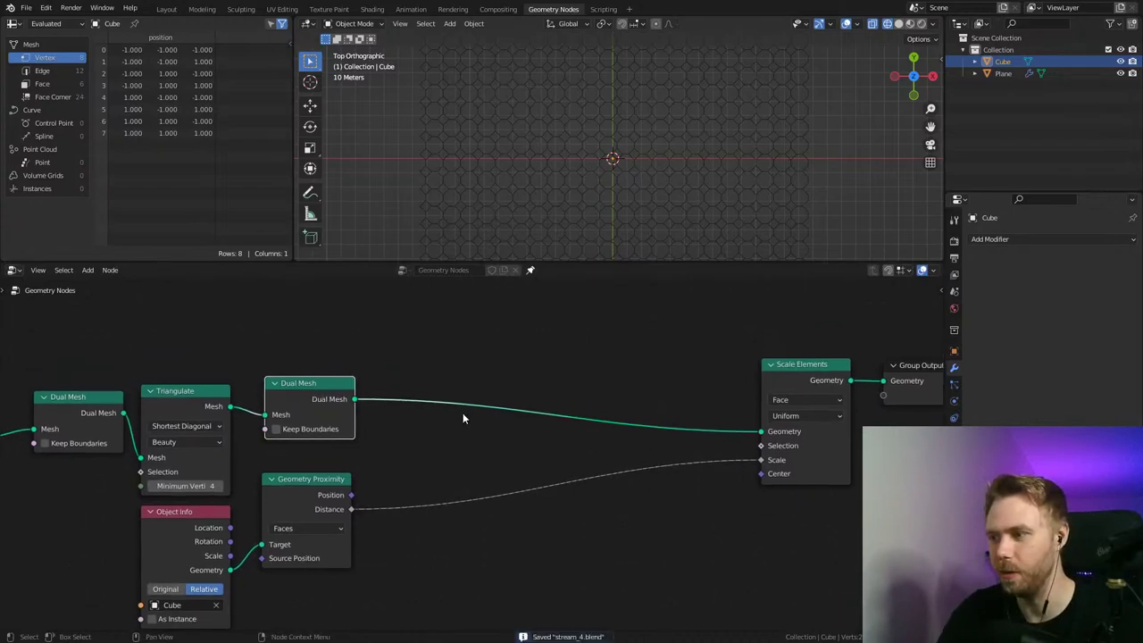
Step: Move Scale Elements closer to the Group Output node and save the file
left_click_drag(821, 380, 830, 372)
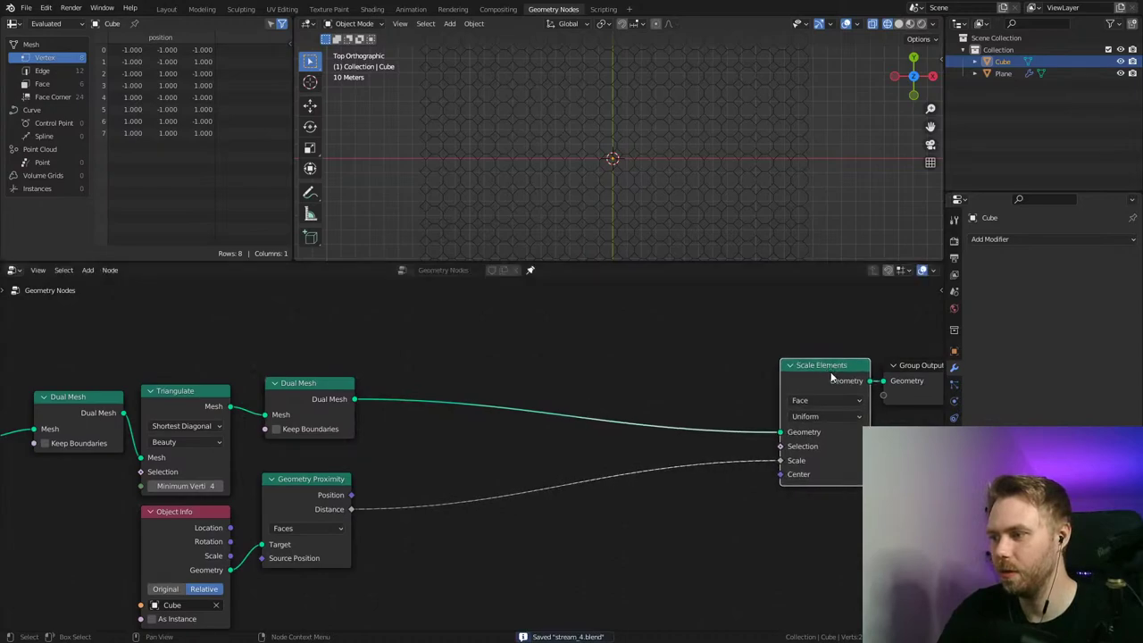
left_click(561, 425)
key("ctrl+s")
middle_click_drag(550, 419, 509, 384)
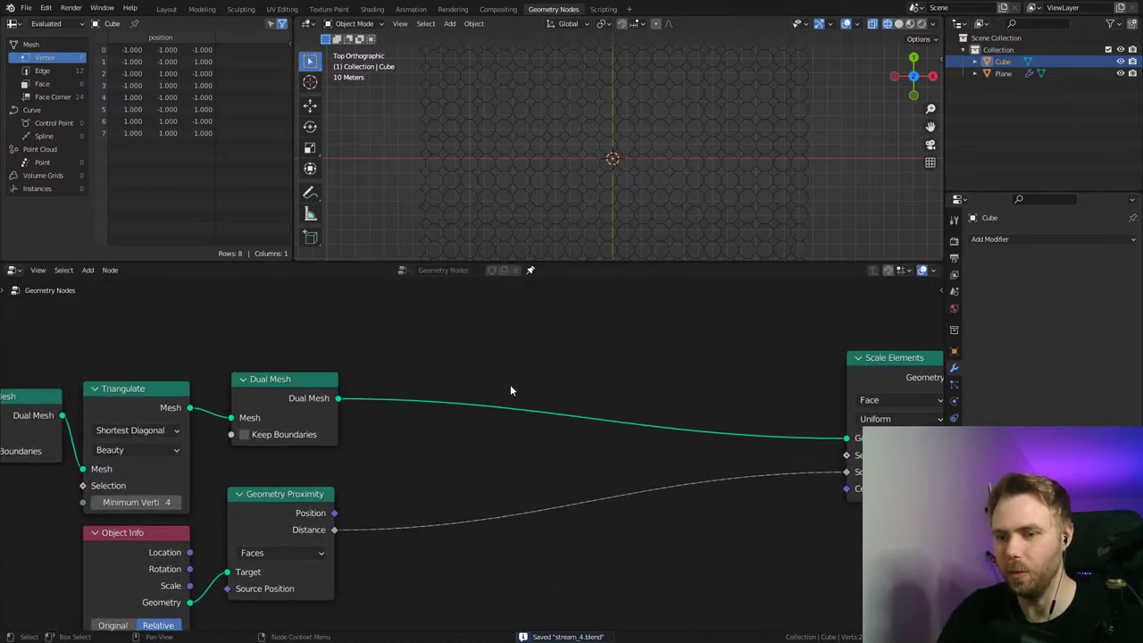
Step: Add a Split Edges node on the link between the last Dual Mesh and Scale Elements
middle_click_drag(385, 424, 450, 415)
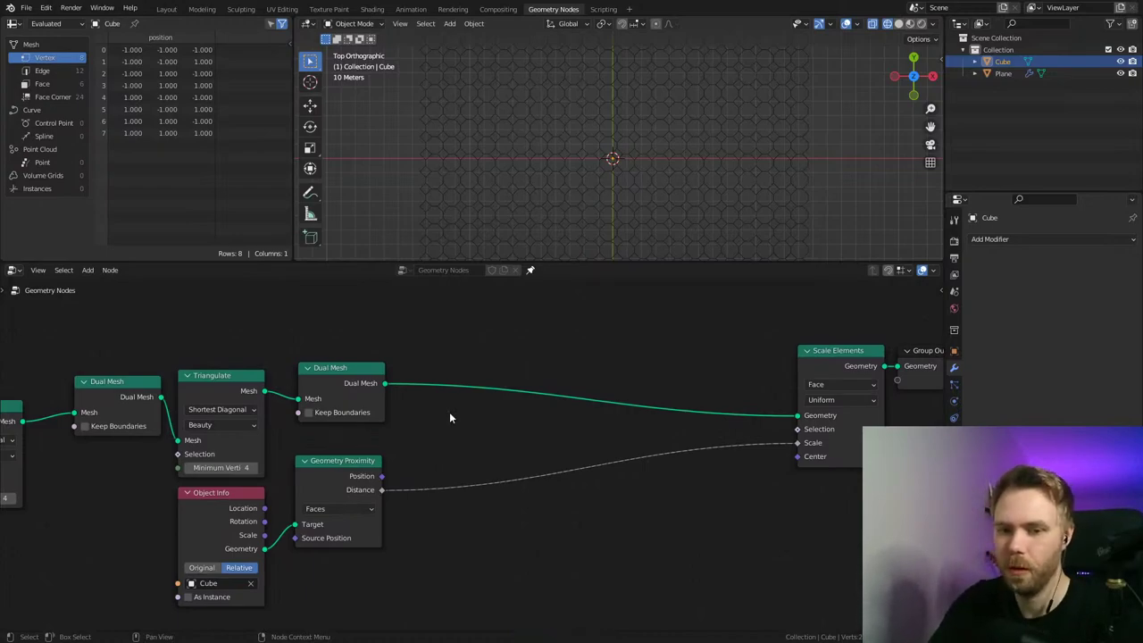
middle_click_drag(605, 434, 622, 401)
key("shift+a")
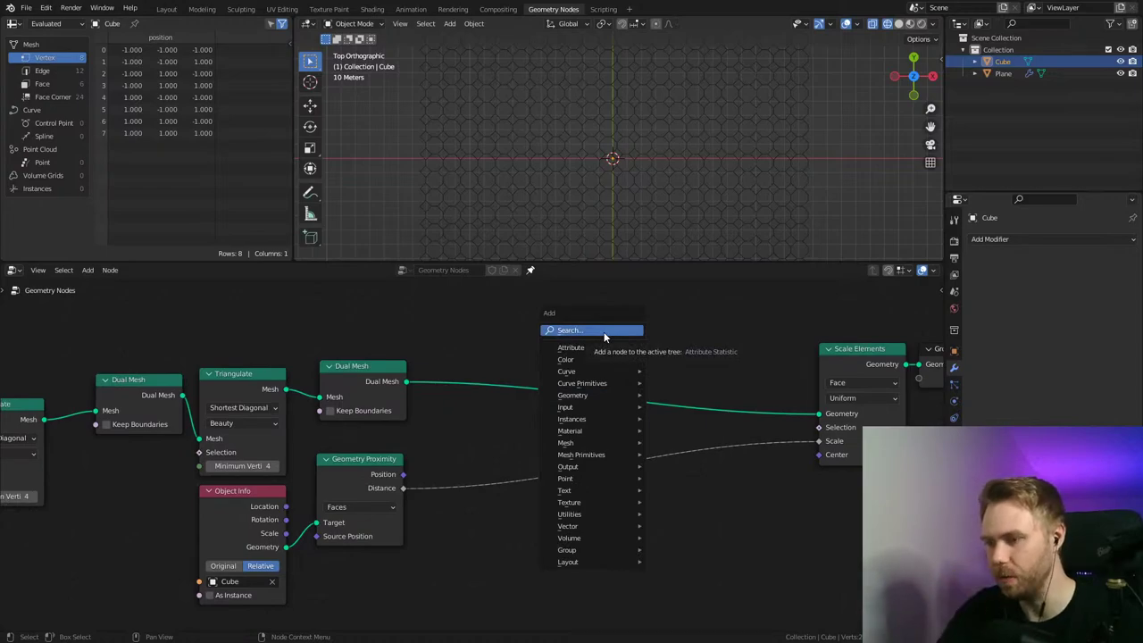
type("split")
key("Return")
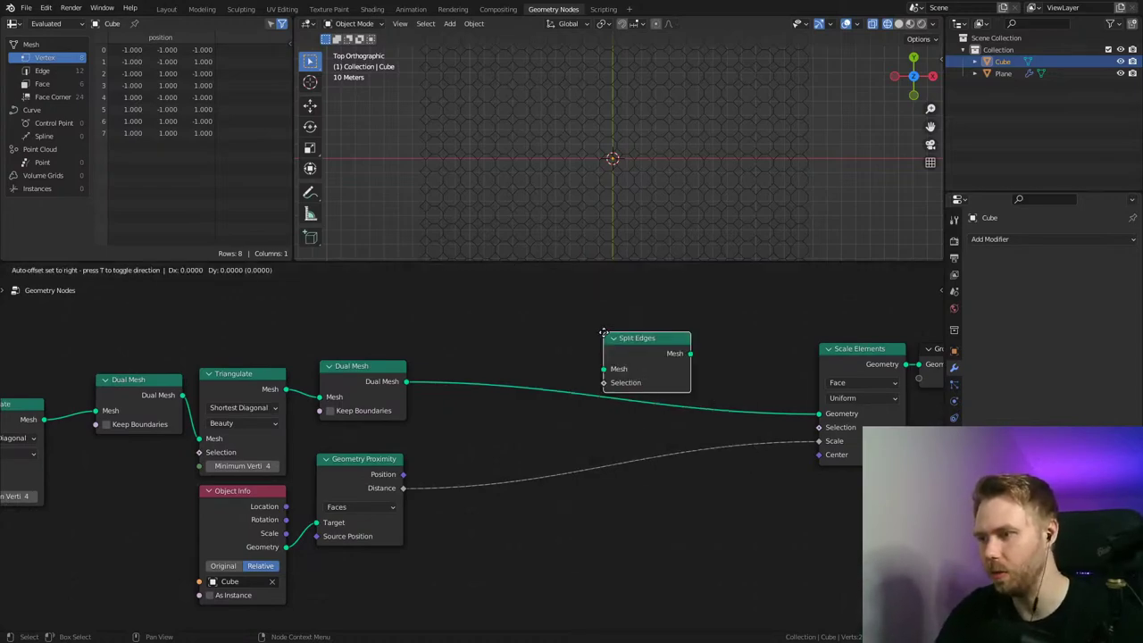
left_click(563, 386)
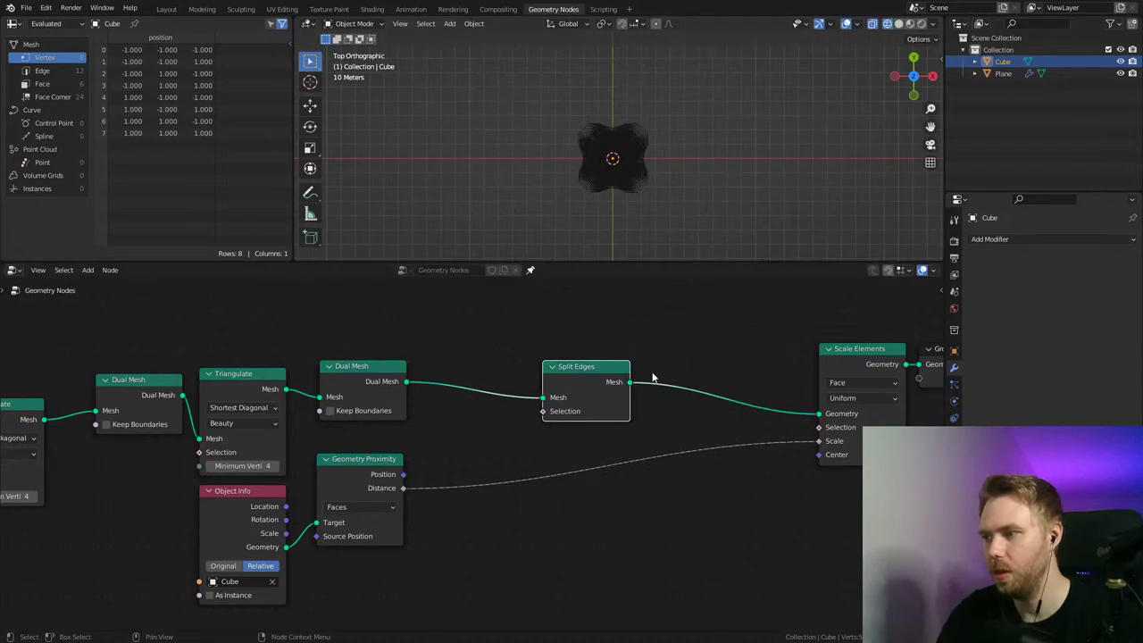
Step: Move Split Edges closer to the last Dual Mesh and shift Scale Elements away from Group Output
middle_click_drag(652, 378, 577, 375)
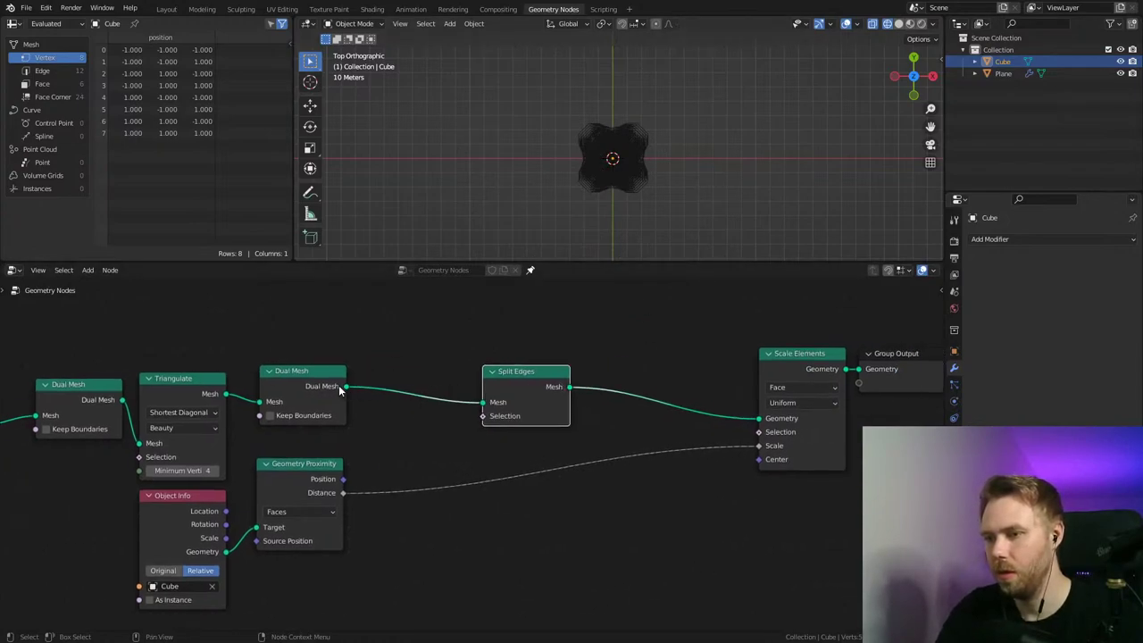
left_click_drag(530, 376, 499, 378)
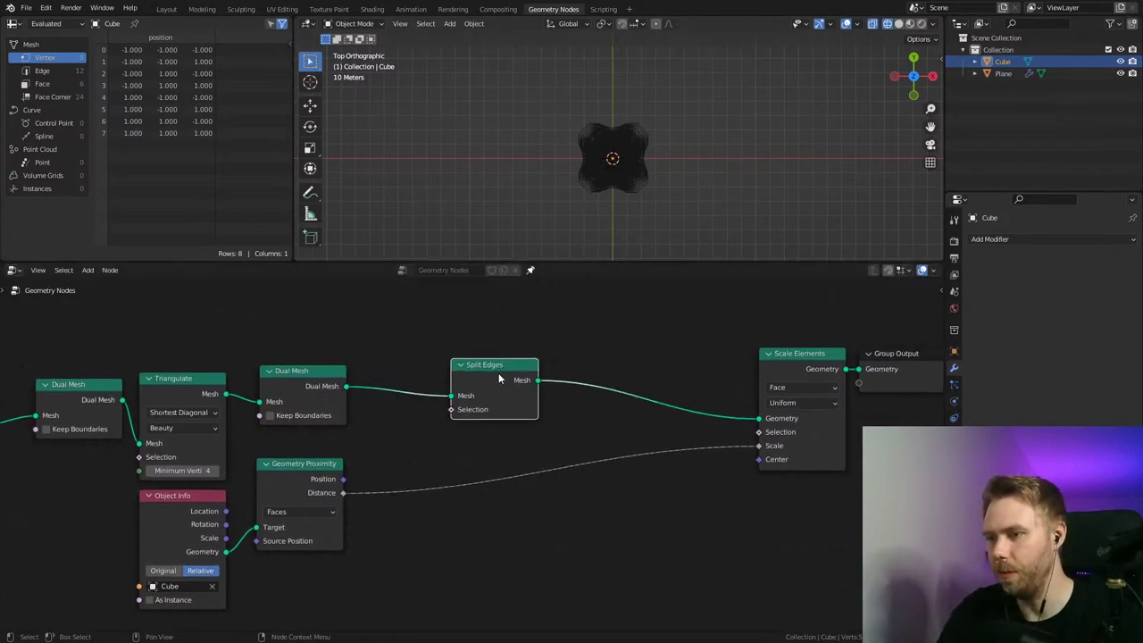
mouse_move(797, 369)
left_mouse_down()
mouse_move(768, 371)
mouse_move(787, 366)
left_mouse_up()
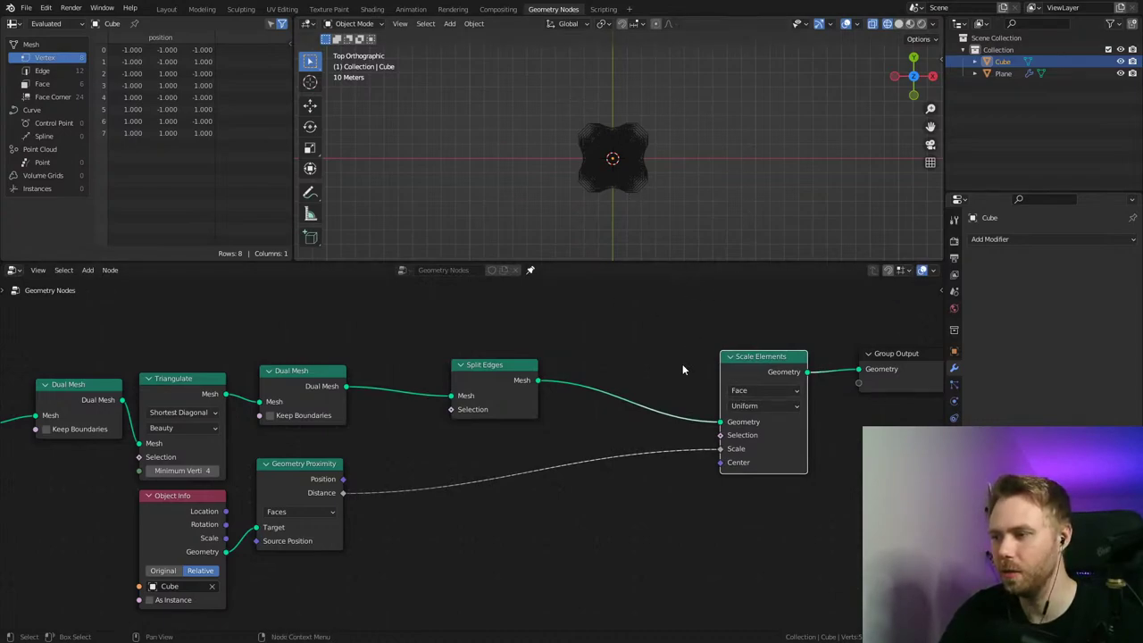
Step: Inspect the scaled faces around the cube in solid and wireframe shading, return to wireframe, and save the file
middle_click_drag(633, 204, 645, 141, "ctrl")
middle_click_drag(648, 183, 649, 129, "ctrl")
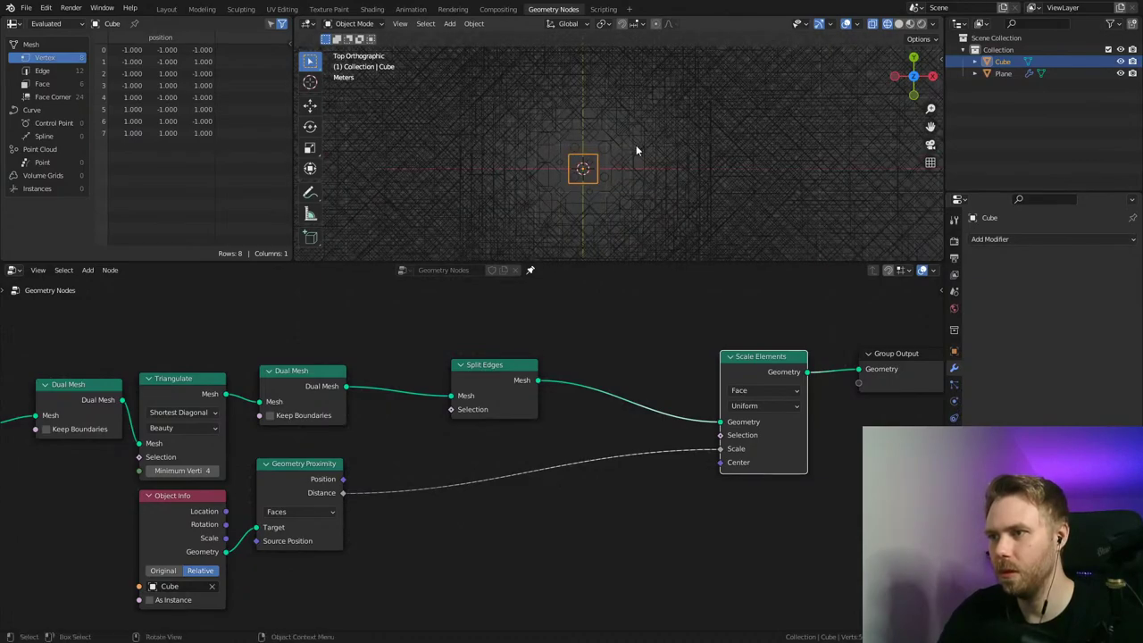
key("z")
key("z")
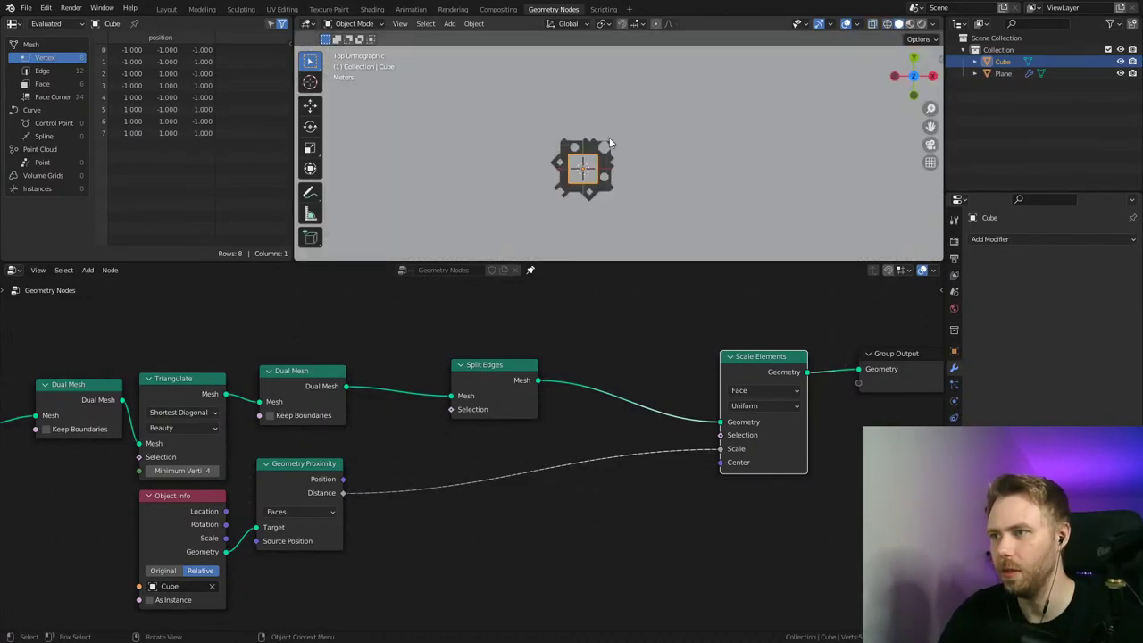
key("z")
middle_click_drag(514, 120, 678, 170, "ctrl")
key("ctrl+s")
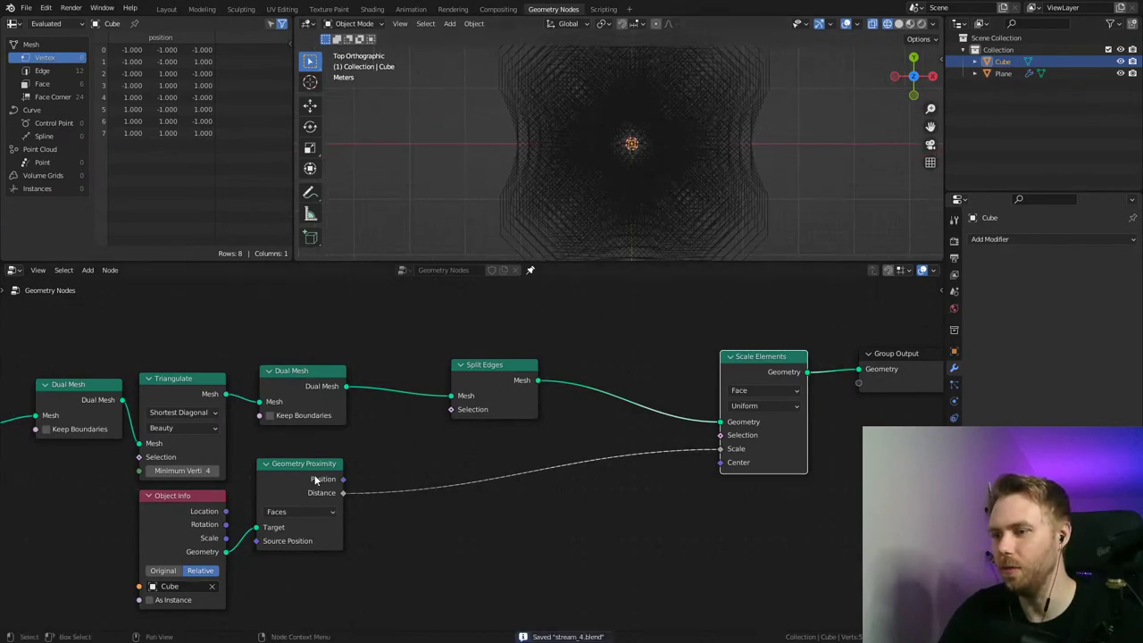
Step: Shift Geometry Proximity slightly and insert a Map Range node between its Distance output and the Scale input of Scale Elements
mouse_move(314, 480)
left_mouse_down()
mouse_move(314, 503)
mouse_move(332, 483)
left_mouse_up()
middle_click_drag(516, 504, 525, 463)
key("shift+a")
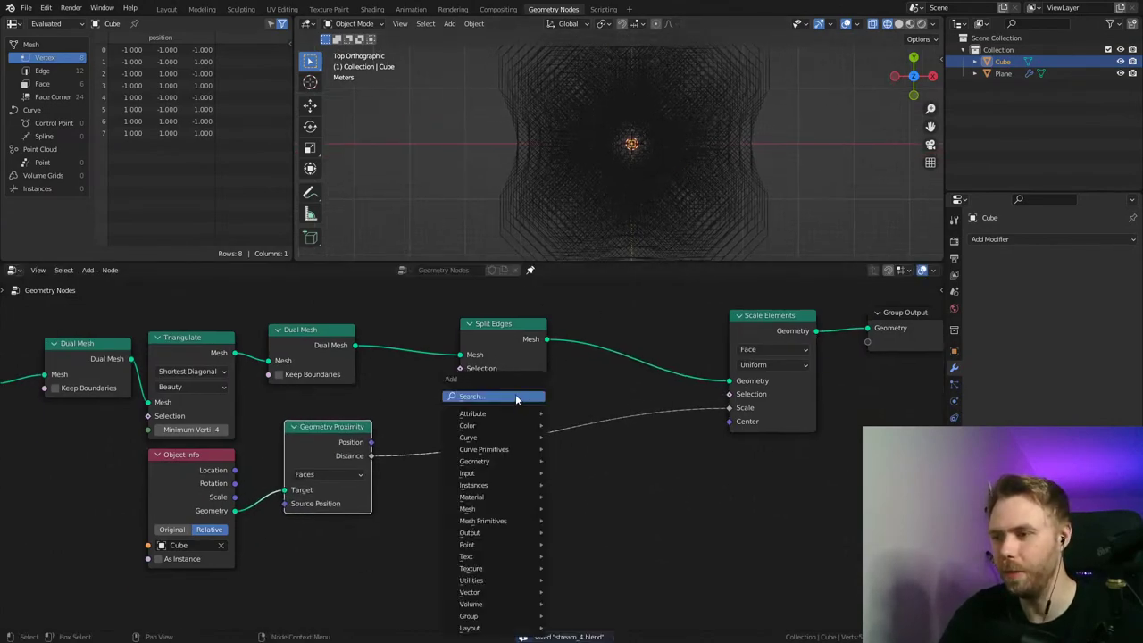
mouse_move(496, 579)
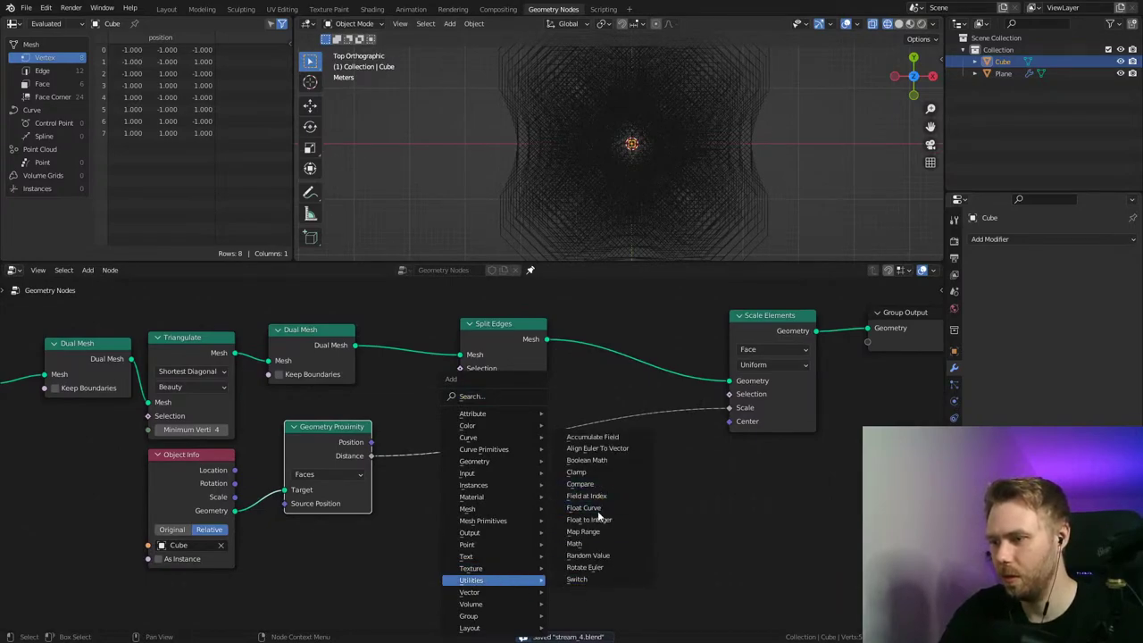
left_click(610, 531)
left_click(500, 480)
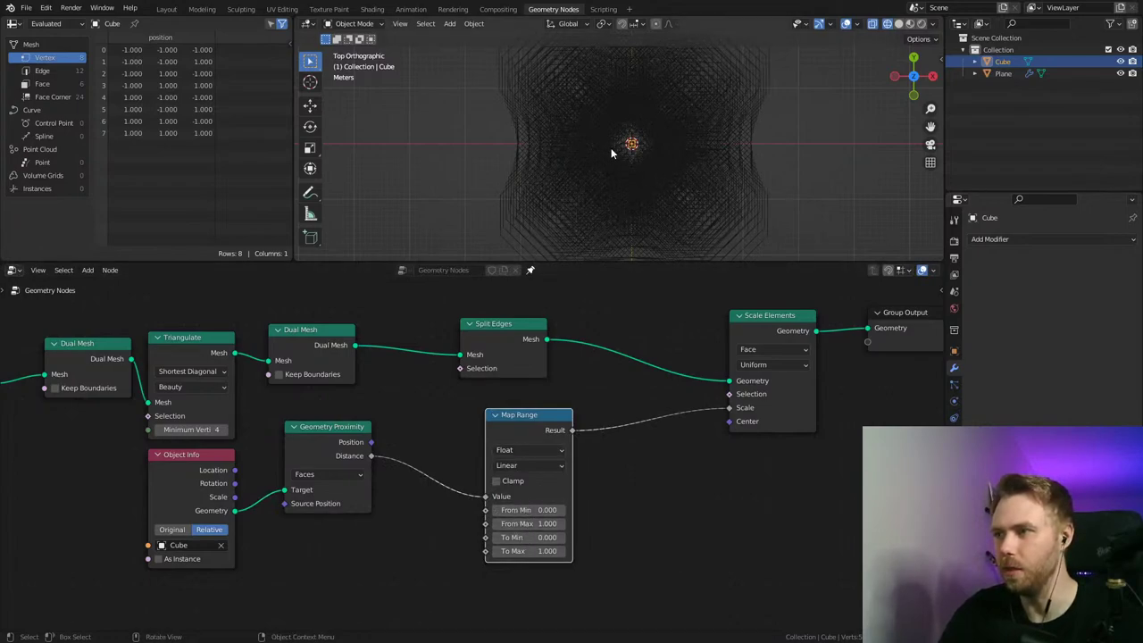
Step: Inspect the faces around the cube up close and display the cube's transform values in the viewport
scroll(641, 143, "up", 4)
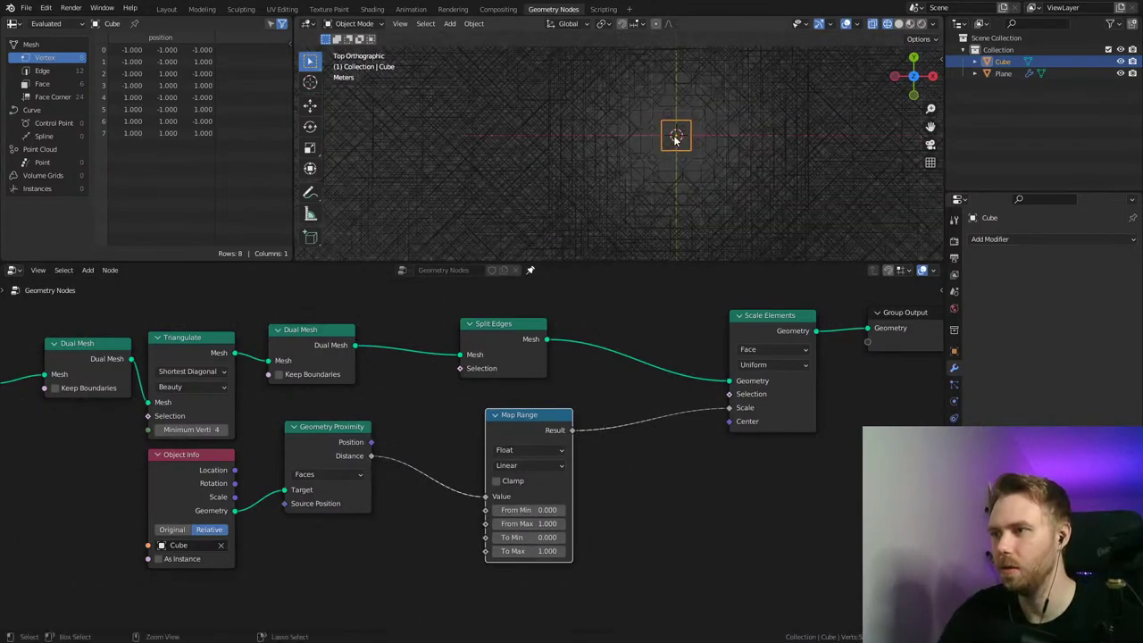
scroll(671, 208, "down", 5)
scroll(672, 178, "up", 5)
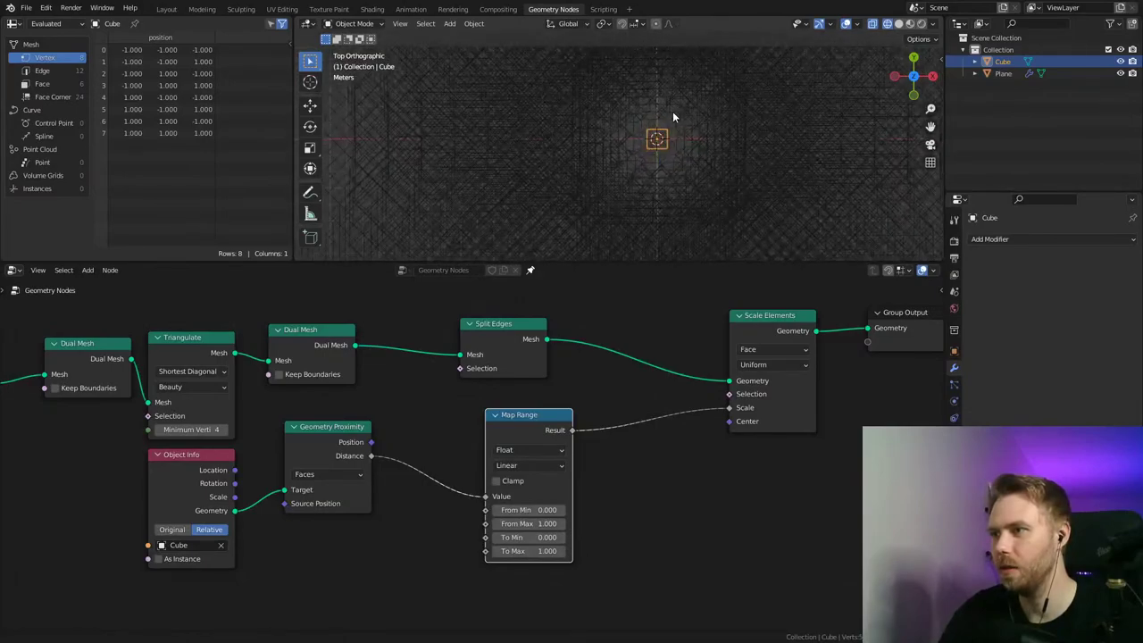
key("n")
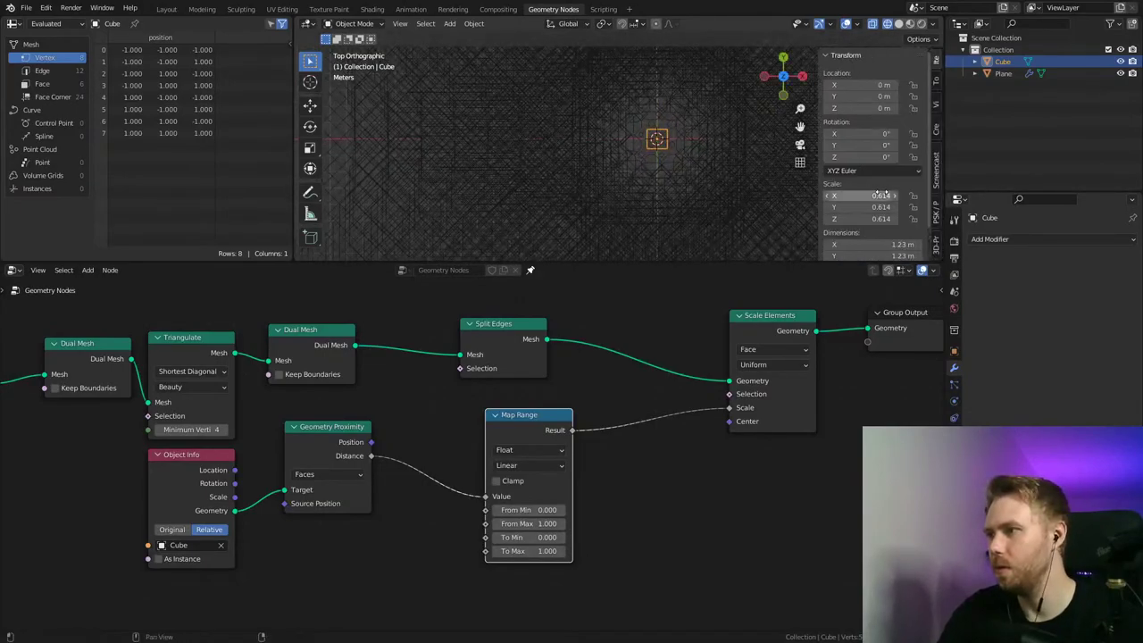
Step: Hide the viewport's transform values, set the Map Range's From Max to 10, and display the tiles in solid shading
key("n")
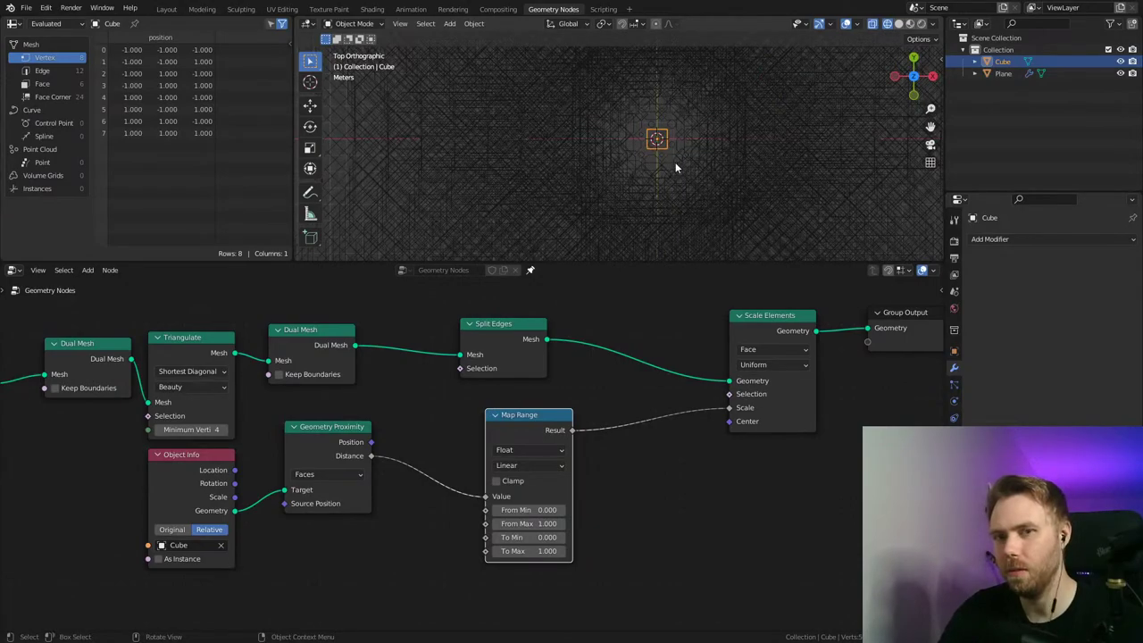
middle_click_drag(683, 122, 545, 143, "ctrl")
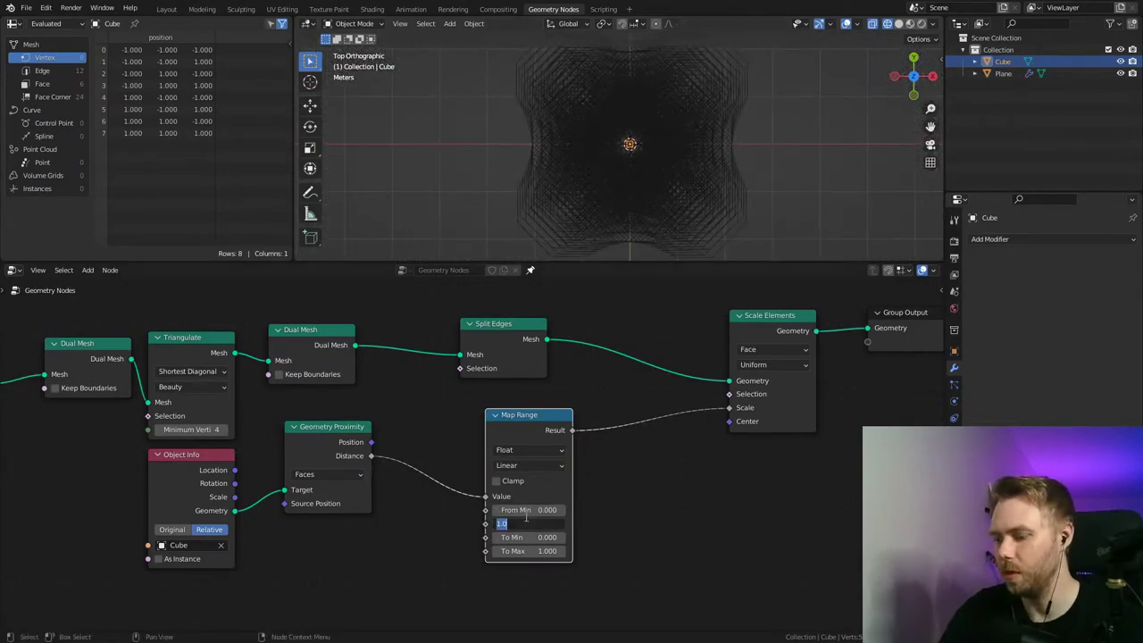
type("10")
key("Return")
scroll(659, 147, "up", 4)
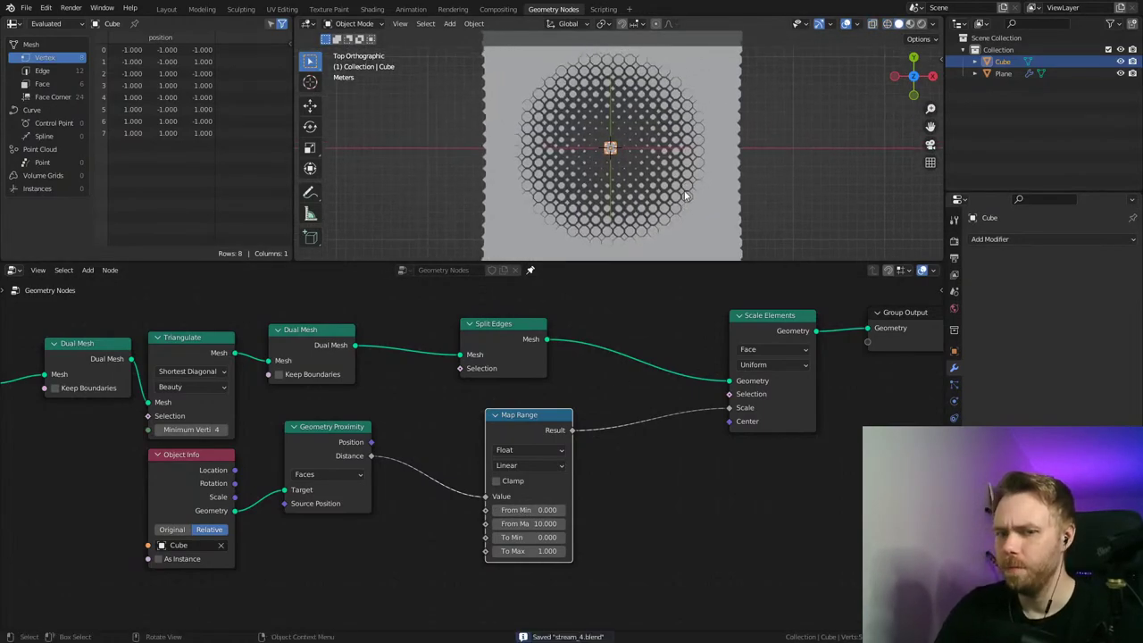
Step: Set the Grid node's Size X and Size Y to 40 m and its Vertices X and Y to 30
middle_click_drag(260, 380, 658, 374)
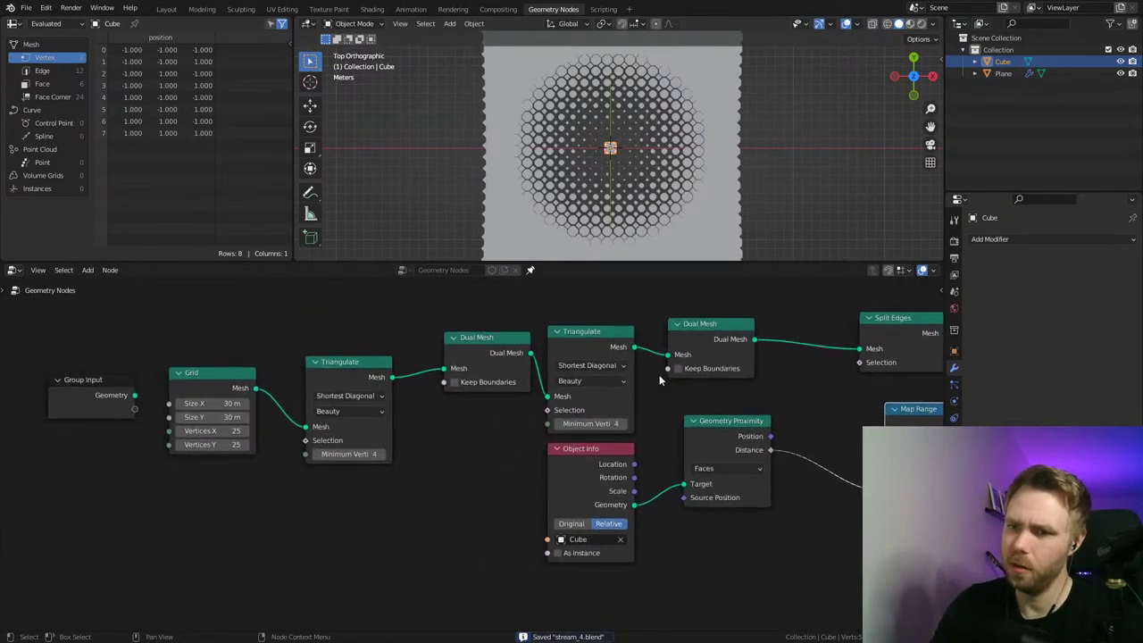
left_click(216, 405)
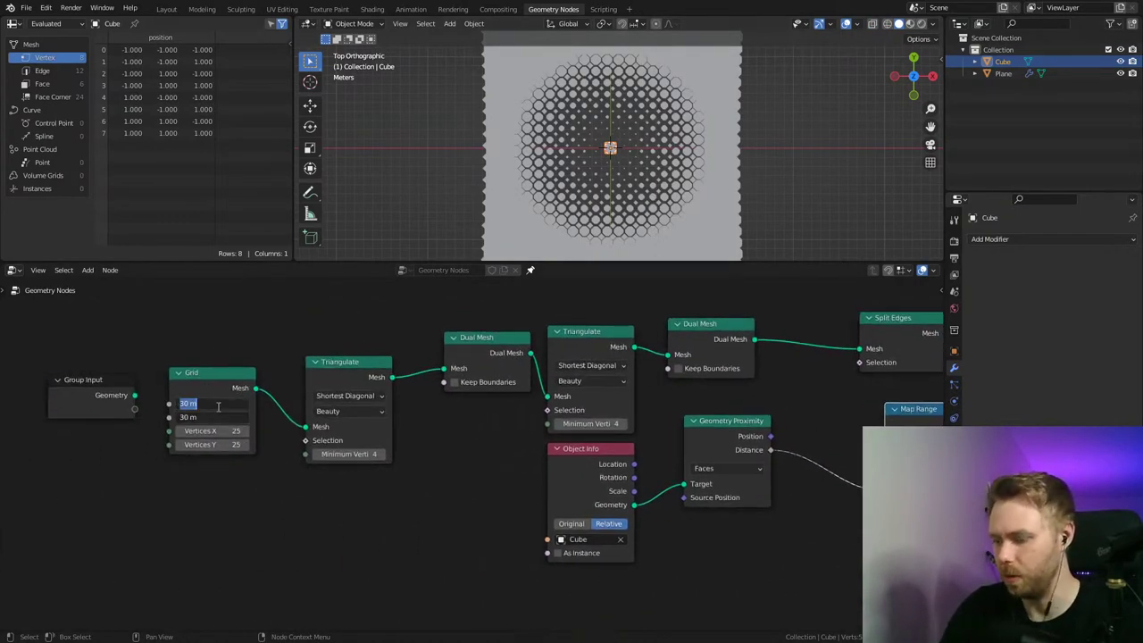
type("410")
key("Return")
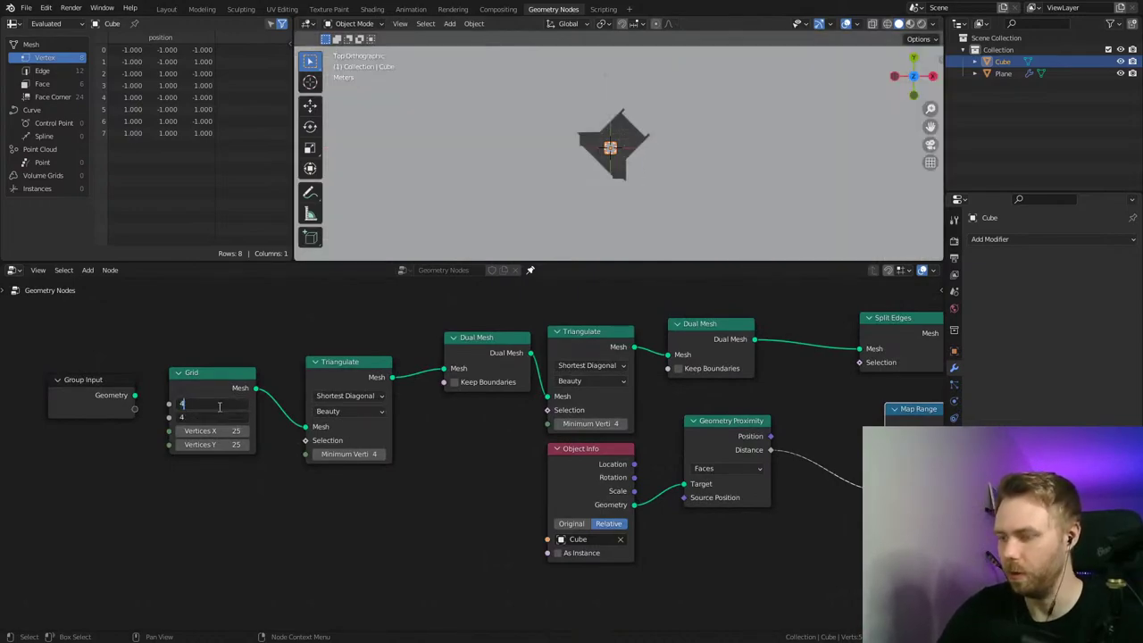
type("0")
key("Return")
left_click(213, 432)
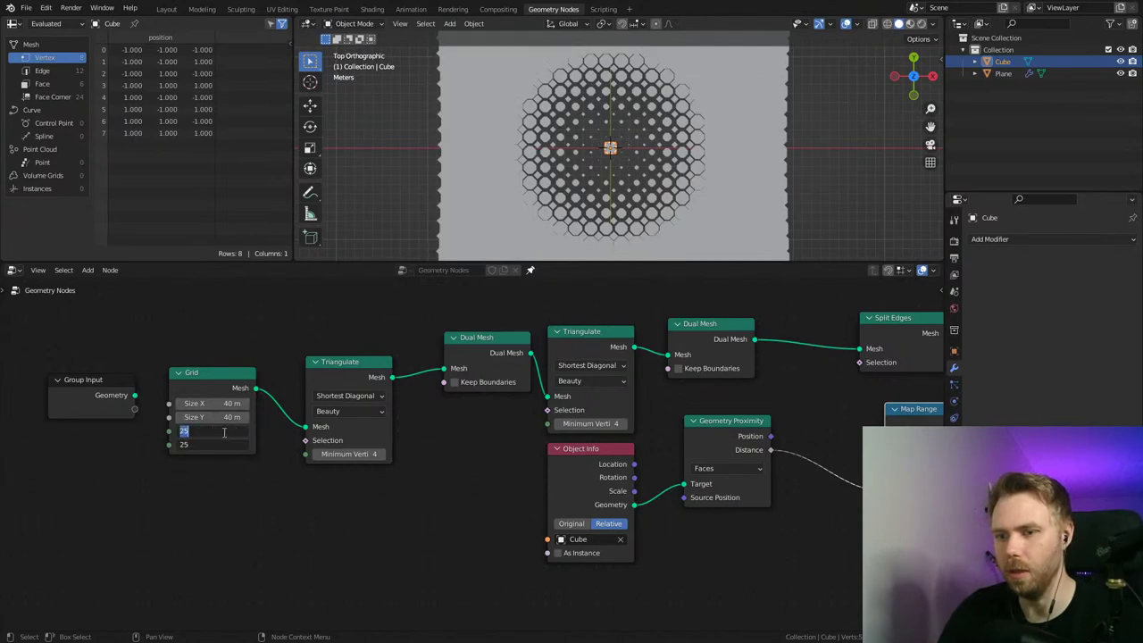
type("30")
key("Return")
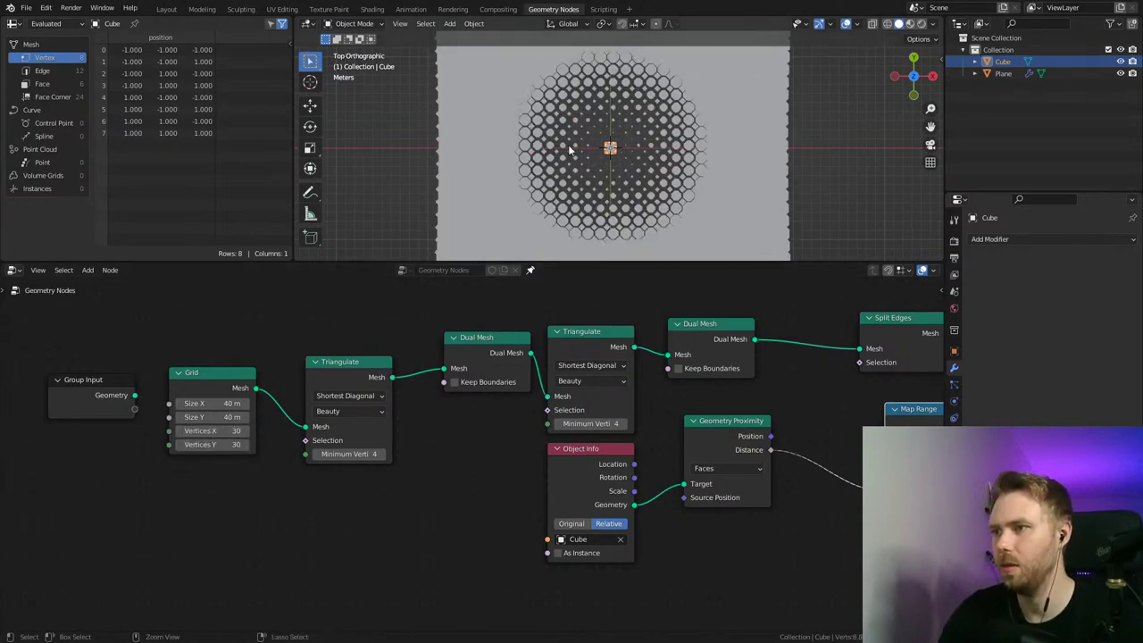
Step: Trial-move the cube across the grid several times and cancel each move, examining how the tile scaling follows it
key("g")
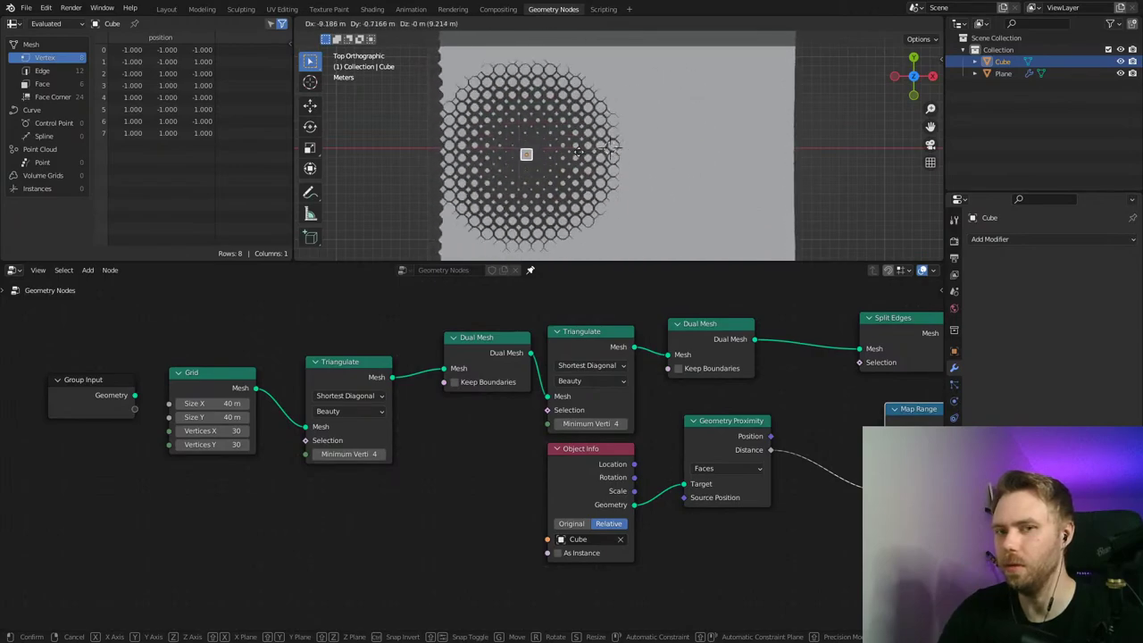
right_click(667, 196)
scroll(641, 173, "up", 5)
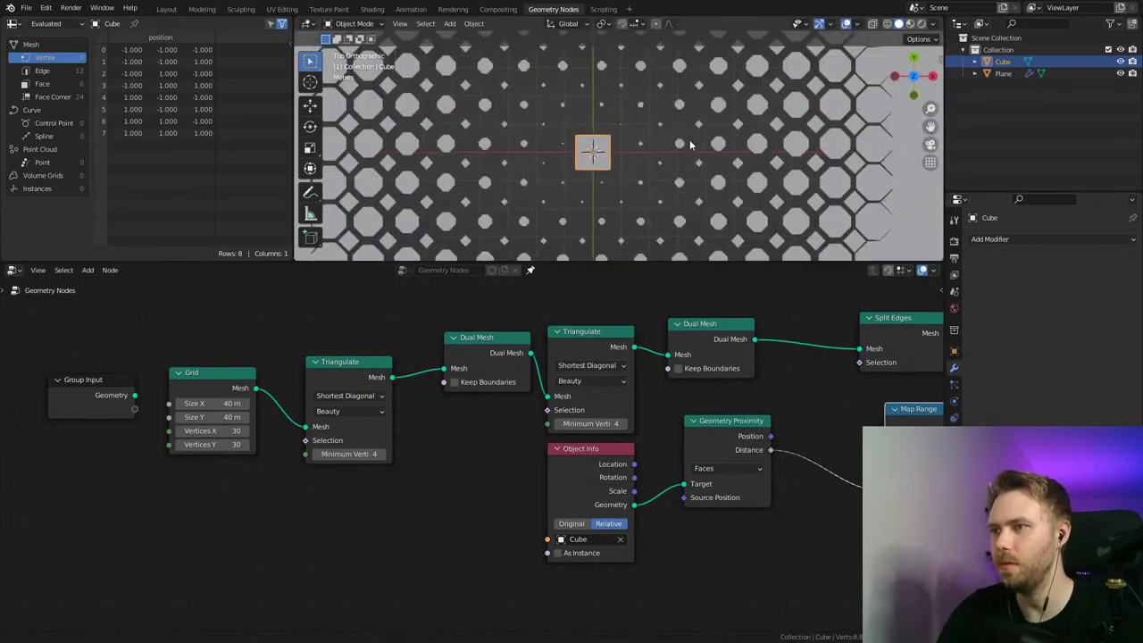
scroll(688, 143, "down", 6)
key("g")
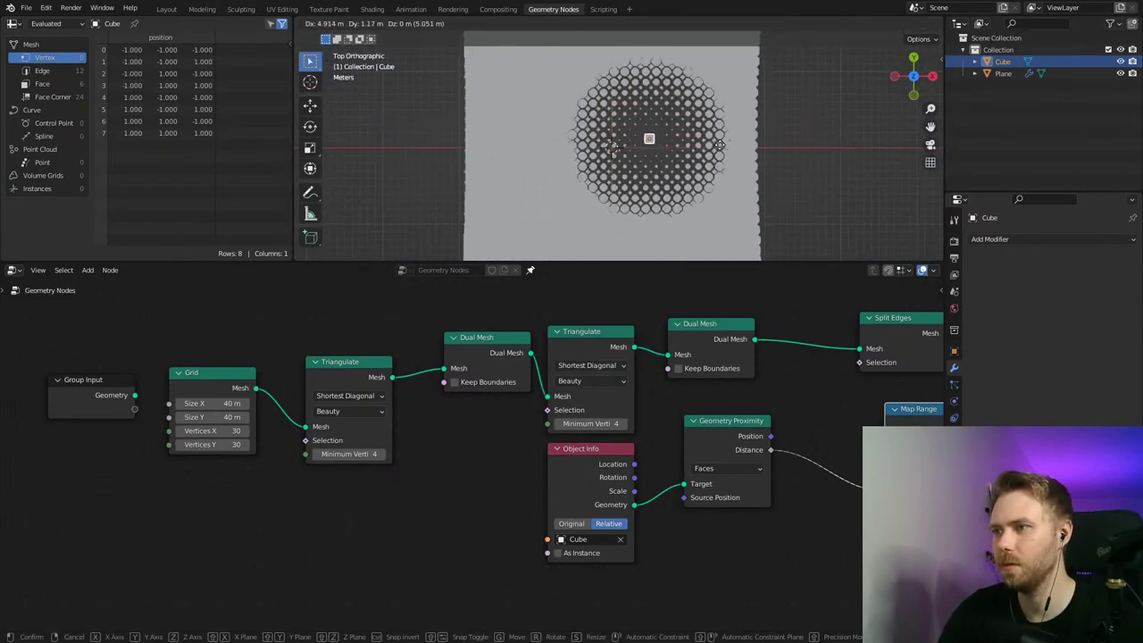
right_click(684, 162)
key("g")
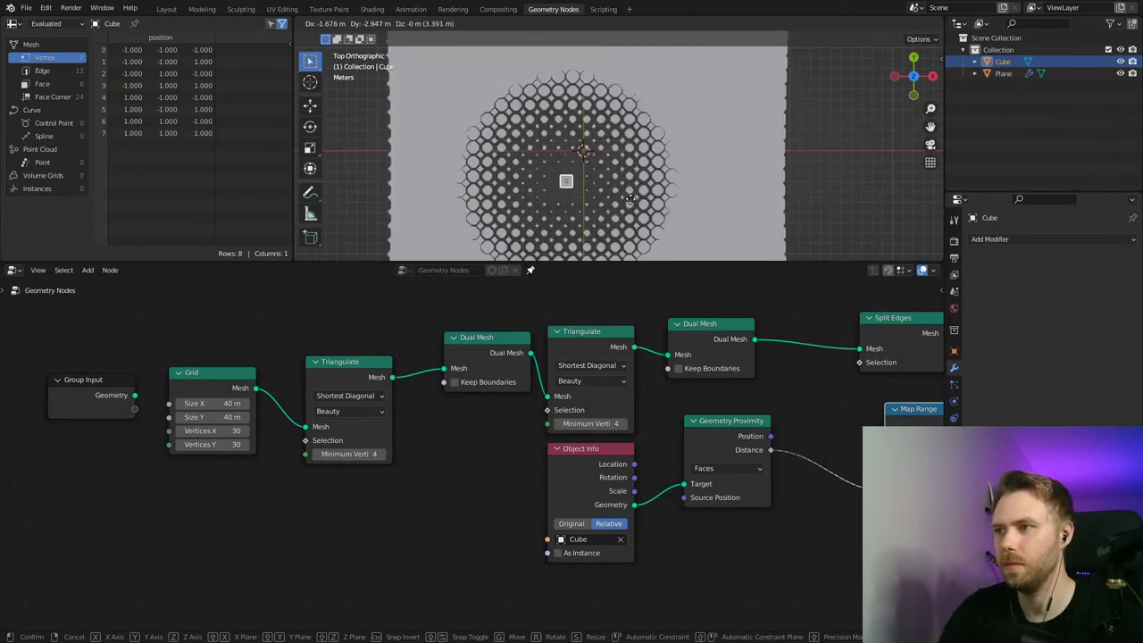
right_click(678, 172)
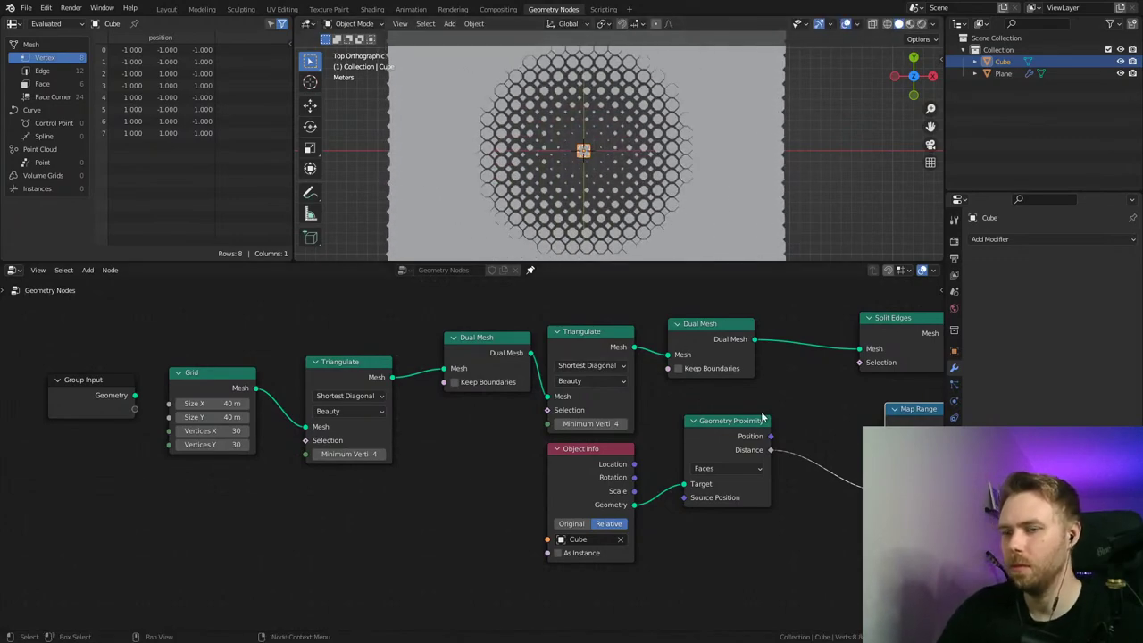
Step: Try a Map Range To Min of -0.810 and To Max of 1.620, checking the effect by trial-moving the cube
middle_click_drag(762, 416, 440, 388)
middle_click_drag(694, 471, 679, 490)
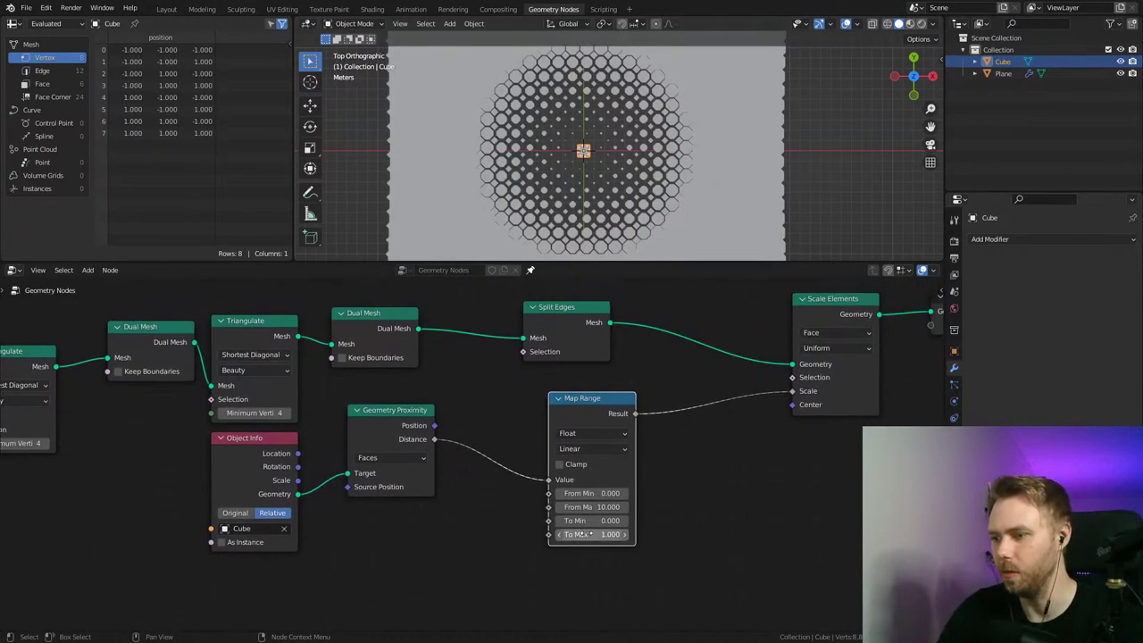
left_click_drag(591, 533, 565, 521, "shift")
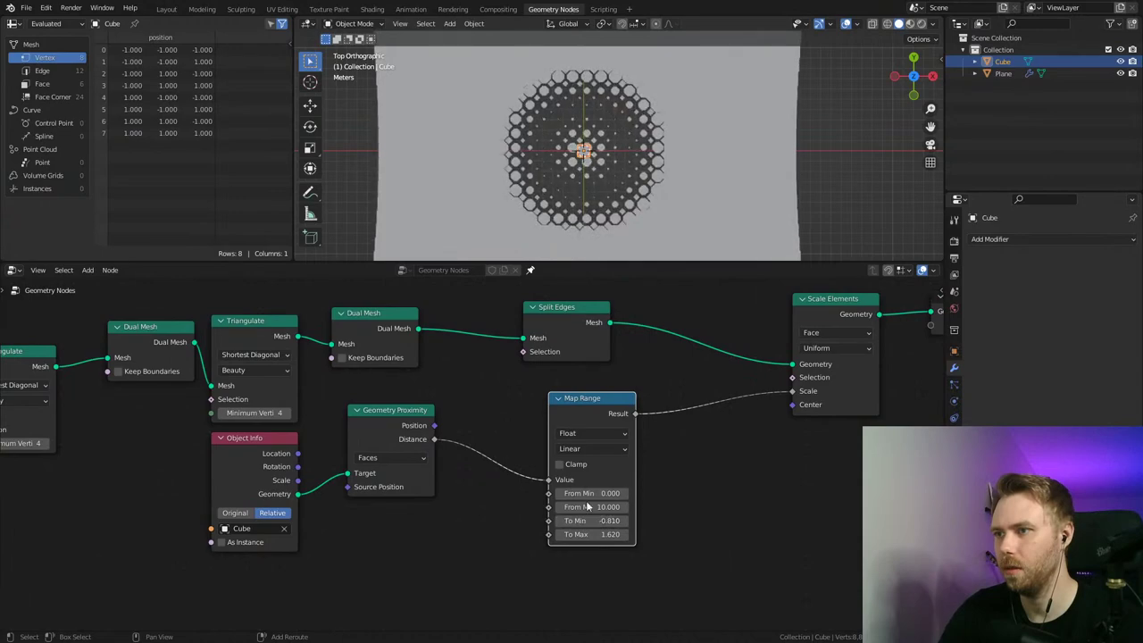
key("g")
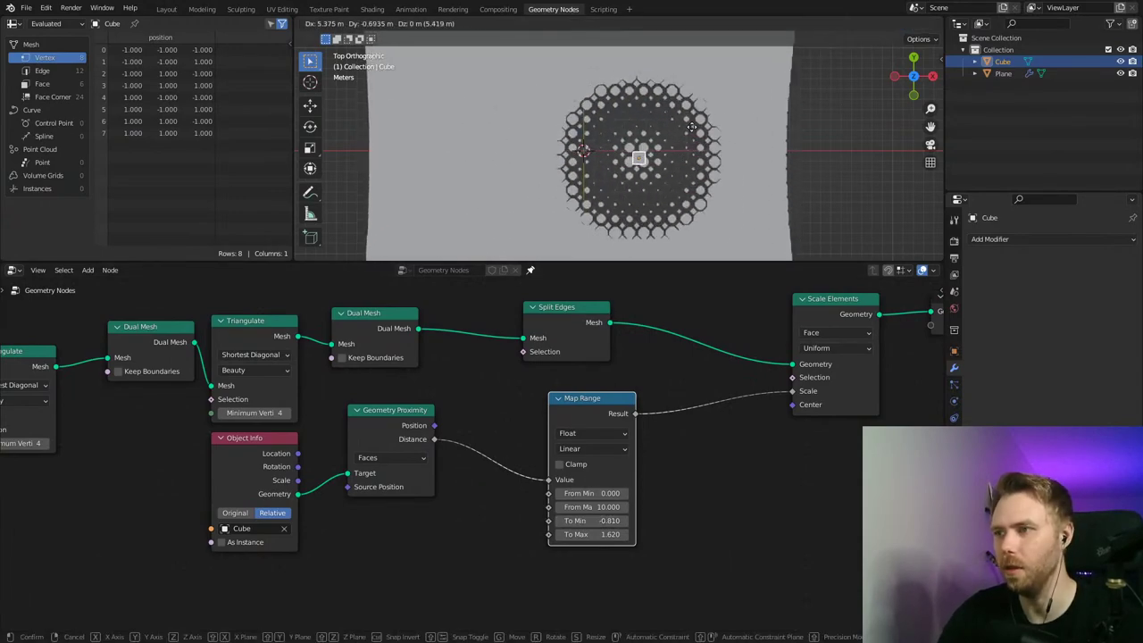
key("Escape")
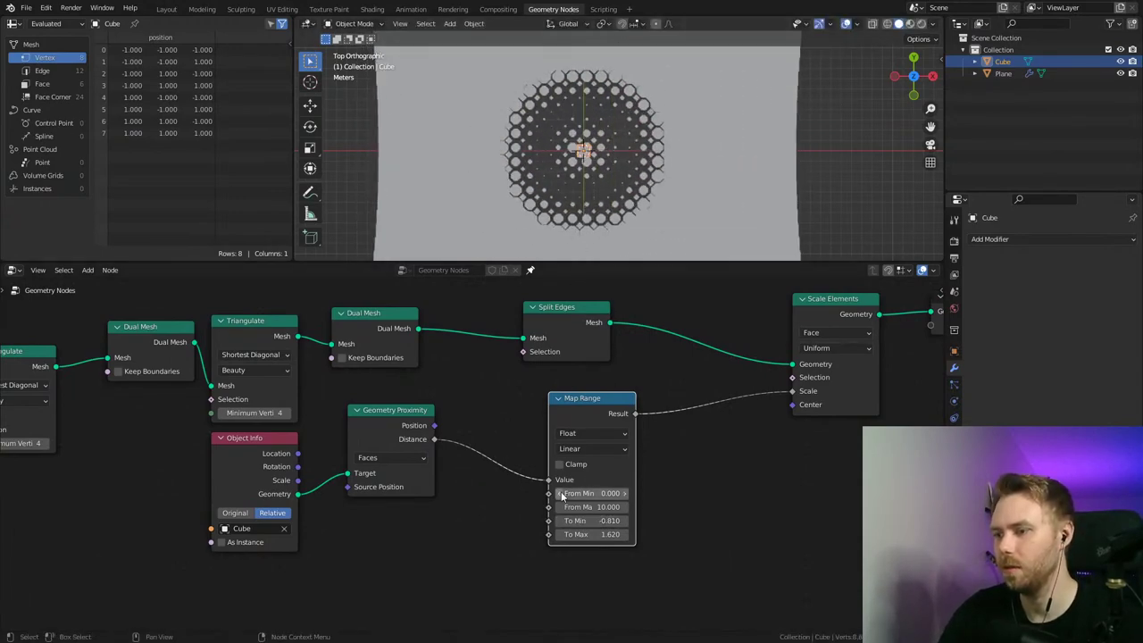
Step: Reset the Map Range's To Min to 0 and examine the tiles around the cube
left_click_drag(593, 521, 669, 520)
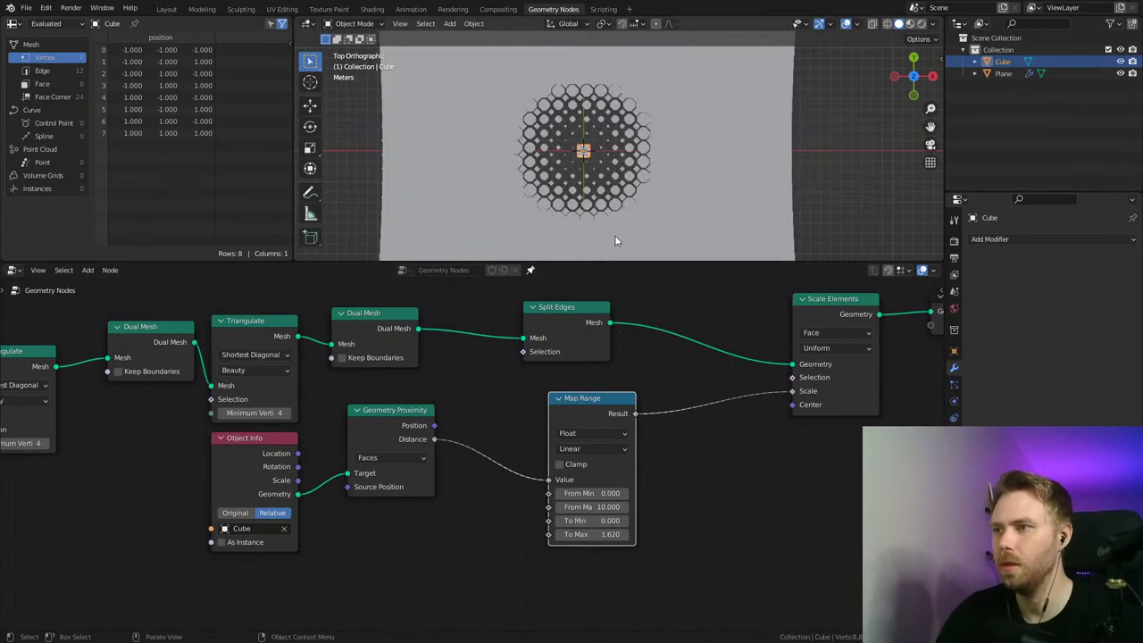
scroll(617, 154, "up", 5)
scroll(617, 153, "down", 3)
Step: Display the cube's object properties and save the file
left_click(955, 353)
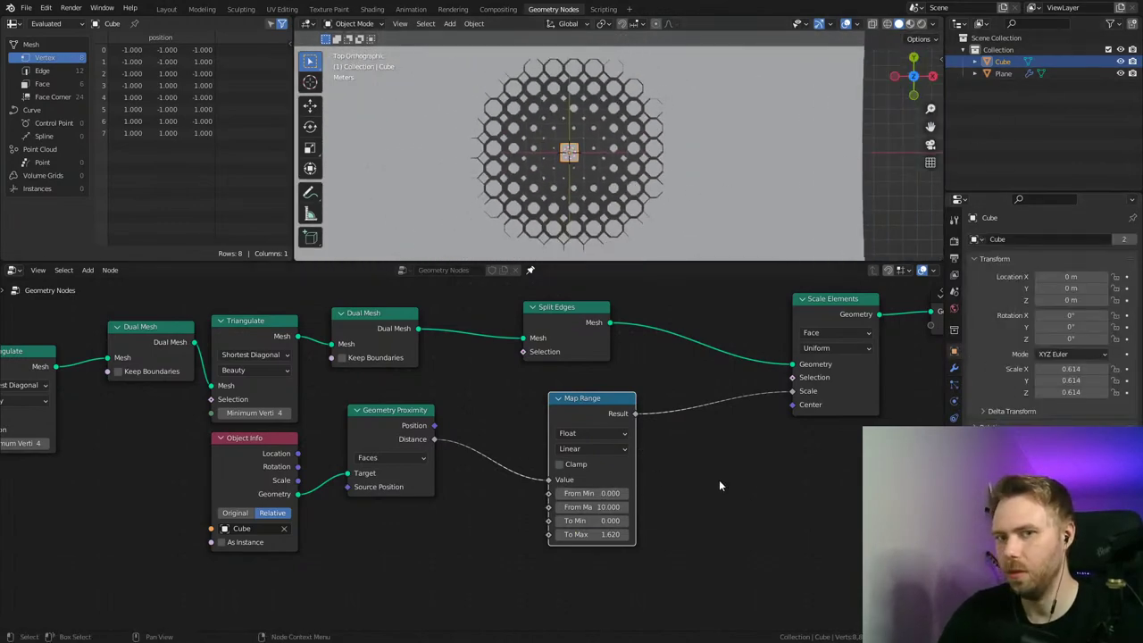
middle_click_drag(710, 427, 492, 470, "ctrl")
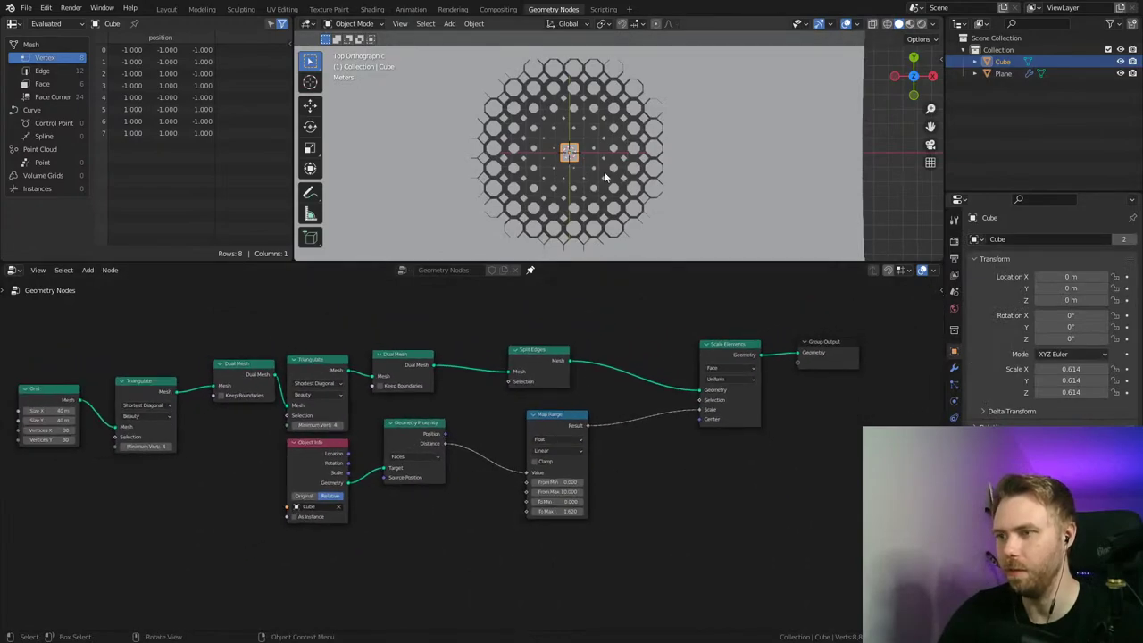
middle_click_drag(638, 425, 718, 398, "ctrl")
key("ctrl+s")
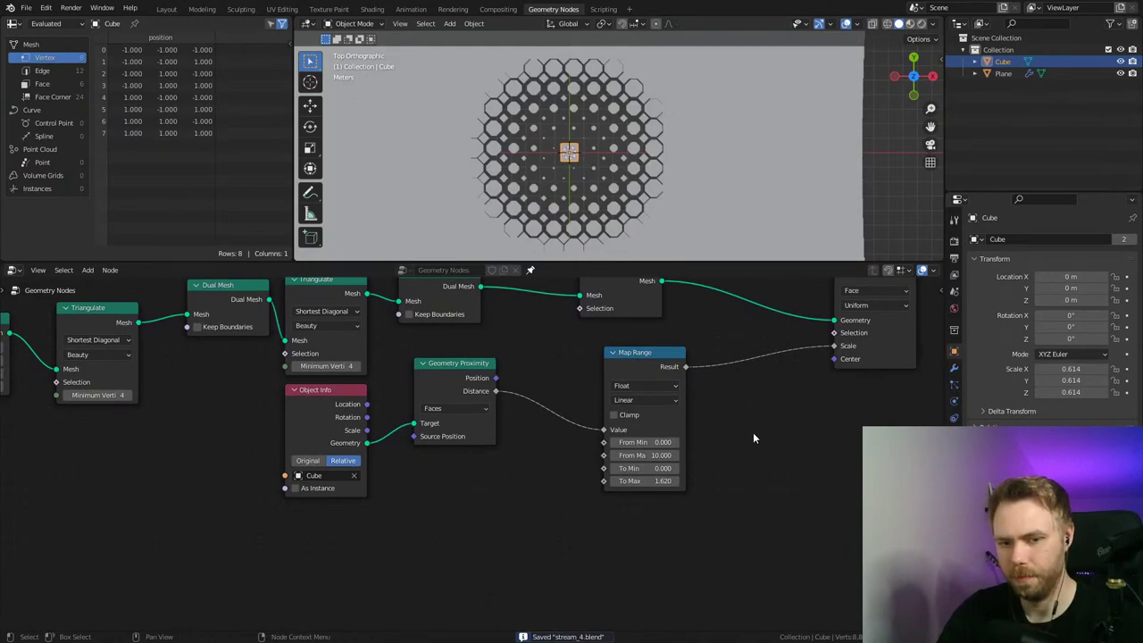
Step: Try a Map Range To Max of 3.890, revert it, and trial-move the cube to examine the tile scaling
middle_click_drag(753, 437, 752, 413)
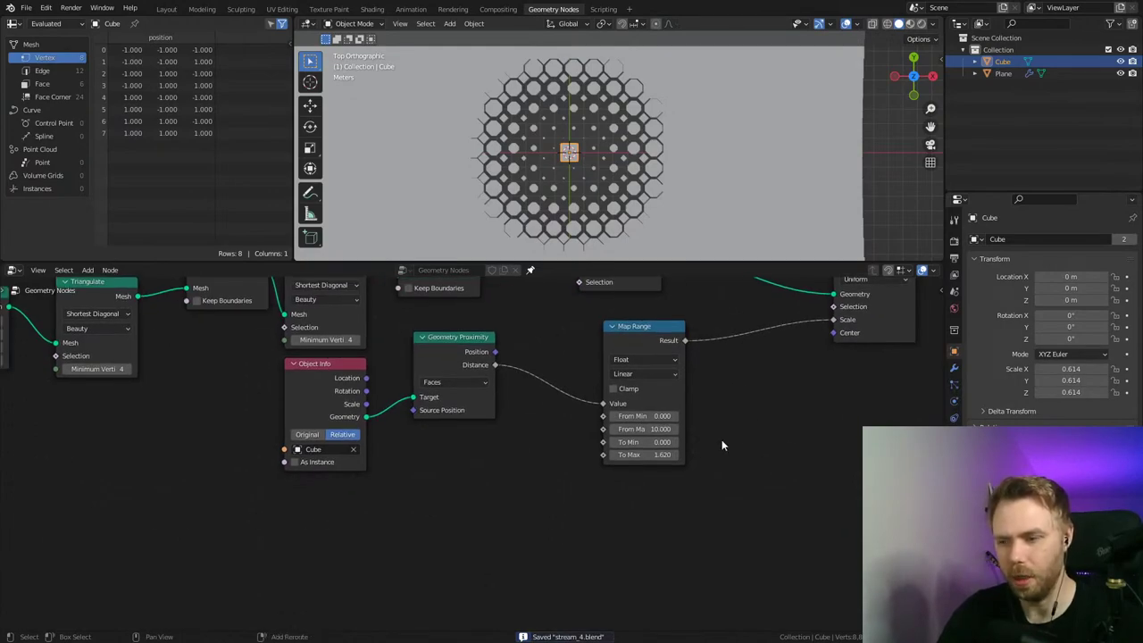
left_click_drag(652, 454, 679, 455)
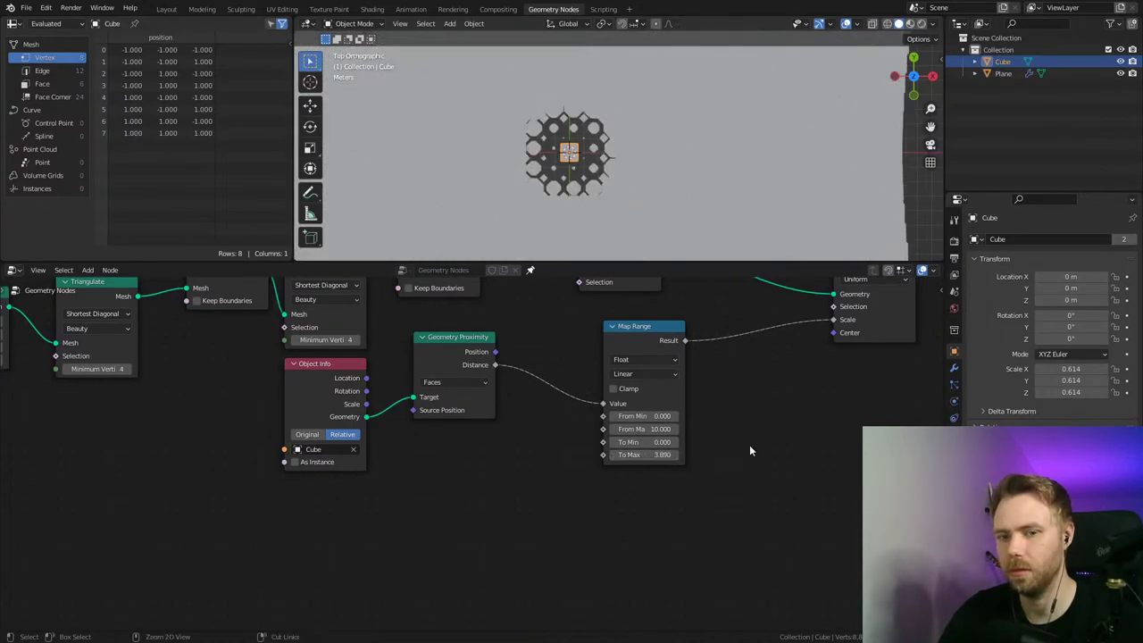
key("Home")
key("g")
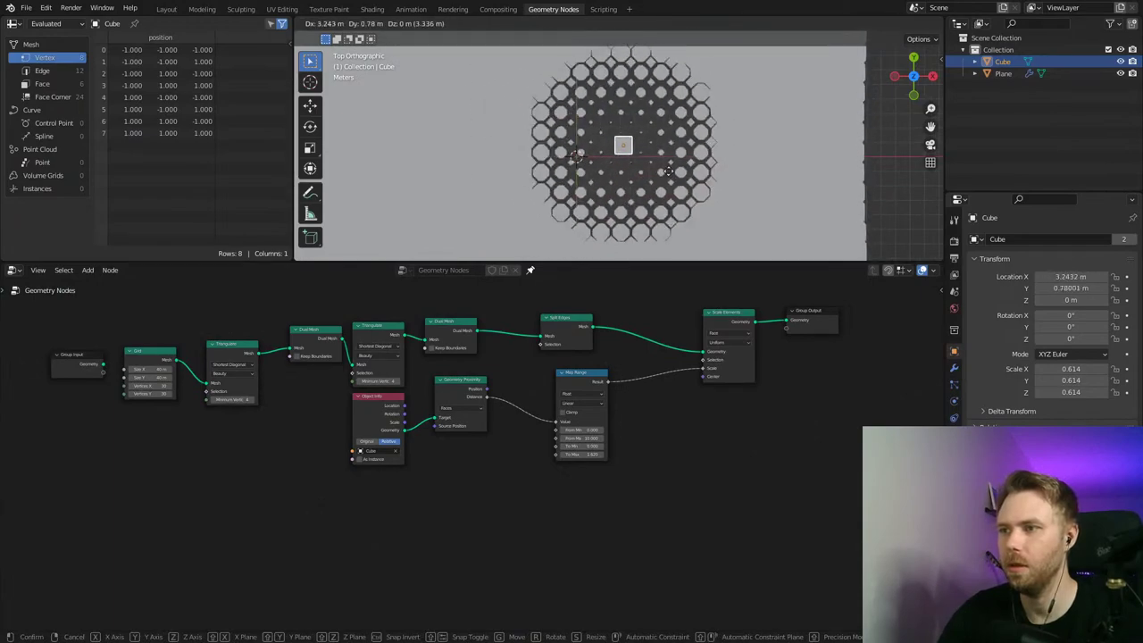
key("Escape")
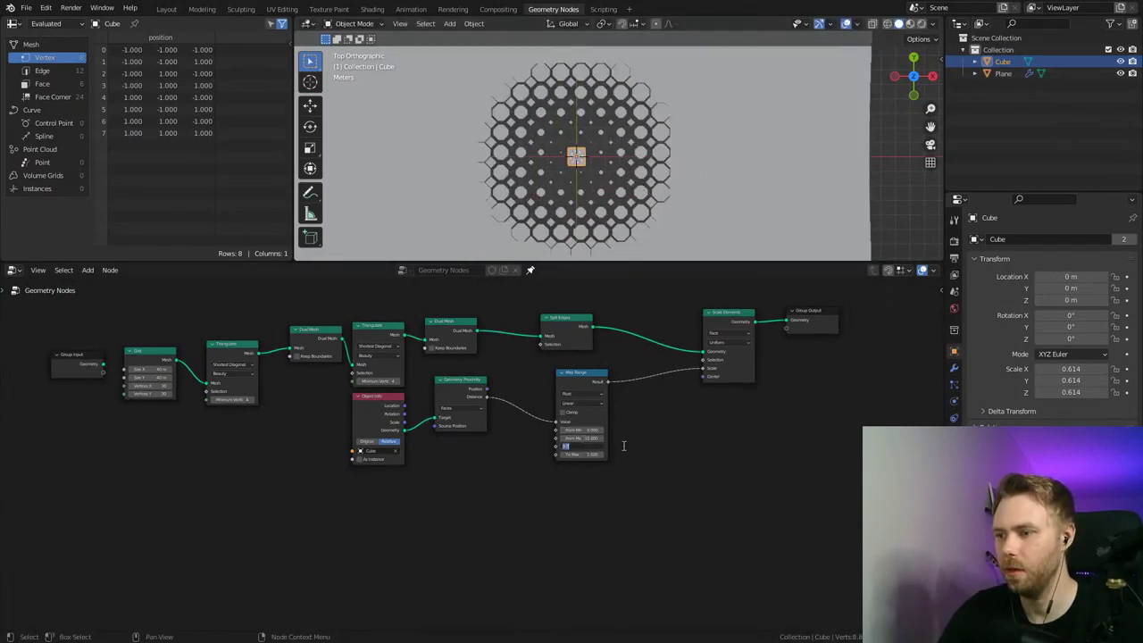
Step: Try an inverted Map Range output, with To Min at 10 and at 1 and To Max at 0, and trial-move the cube
type("10")
key("Return")
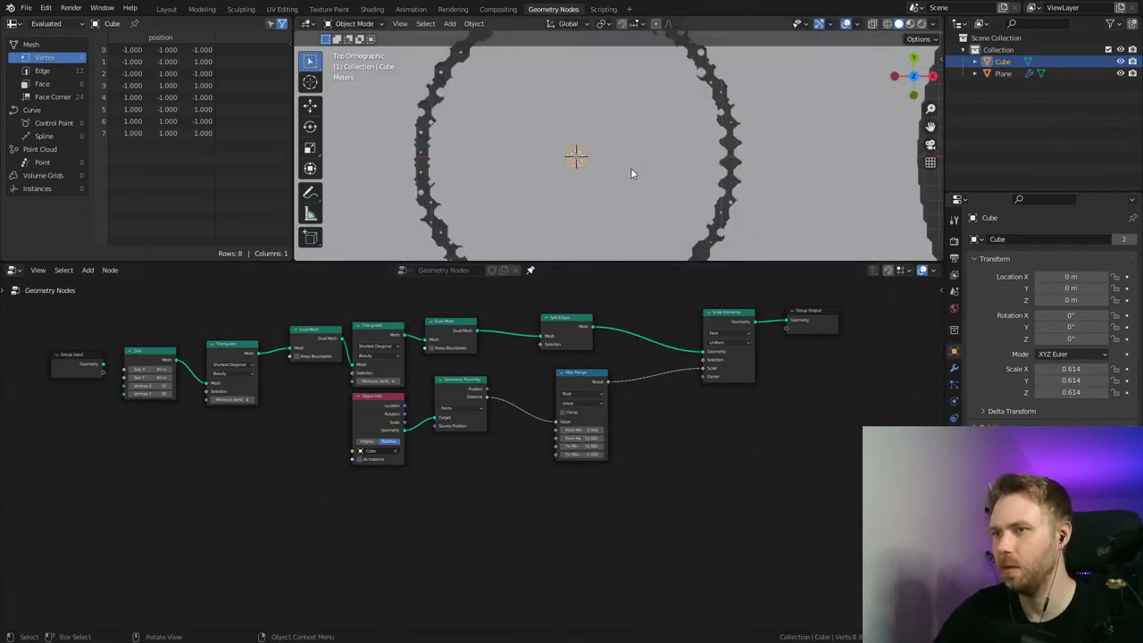
type("0")
key("Return")
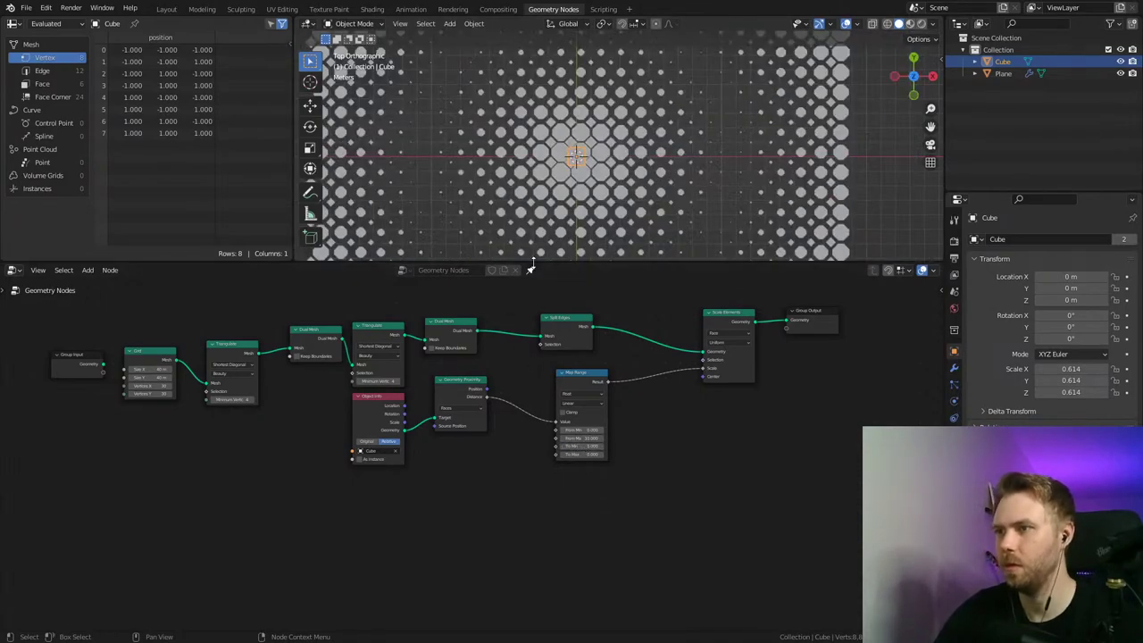
key("g")
key("Escape")
Step: Set the Map Range's To Min to 0 and To Max to 1, check with a cancelled cube move, and save the file
middle_click_drag(604, 430, 652, 418, "ctrl")
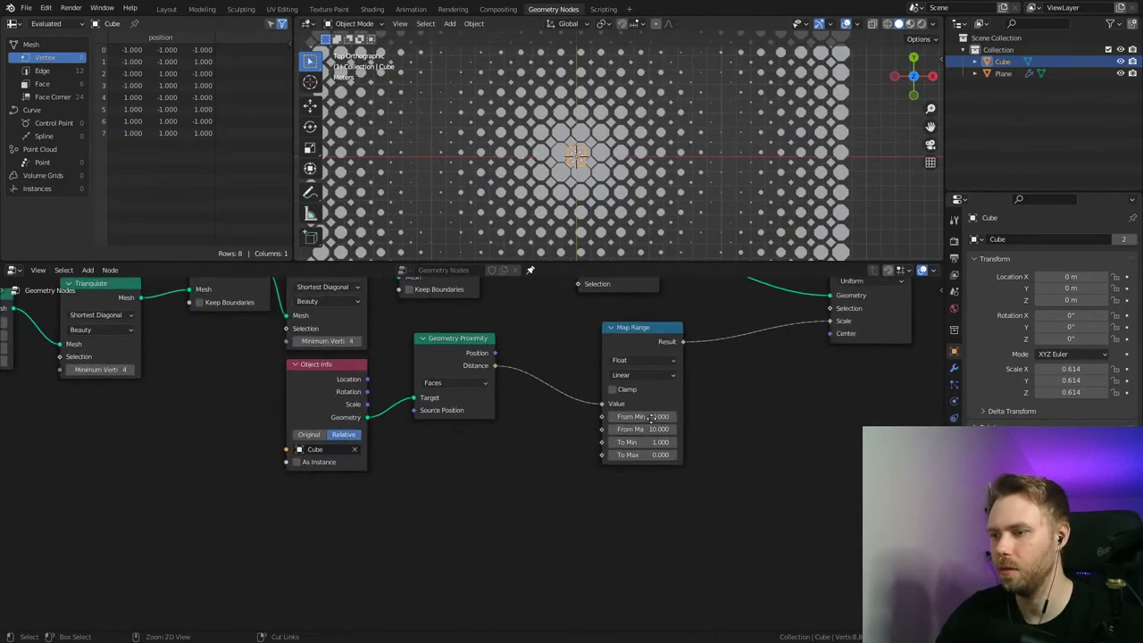
mouse_move(658, 442)
left_mouse_down()
mouse_move(698, 441)
mouse_move(651, 442)
left_mouse_up()
middle_click_drag(753, 435, 719, 450)
mouse_move(616, 471)
left_mouse_down()
mouse_move(283, 470)
mouse_move(672, 457)
mouse_move(586, 456)
mouse_move(623, 456)
left_mouse_up()
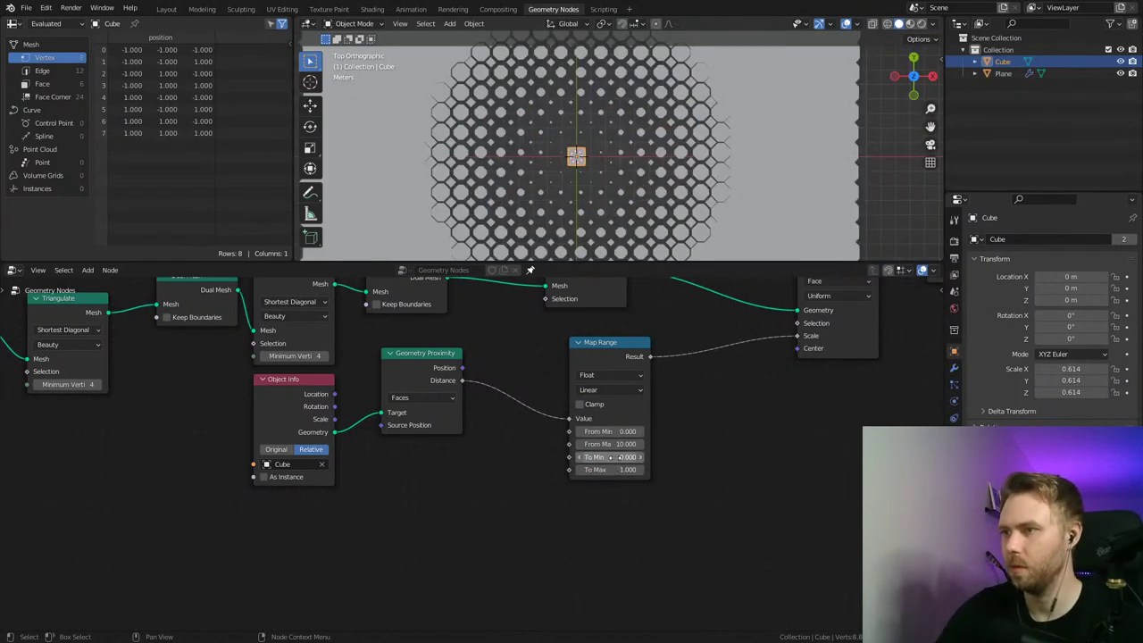
key("g")
key("Escape")
key("ctrl+s")
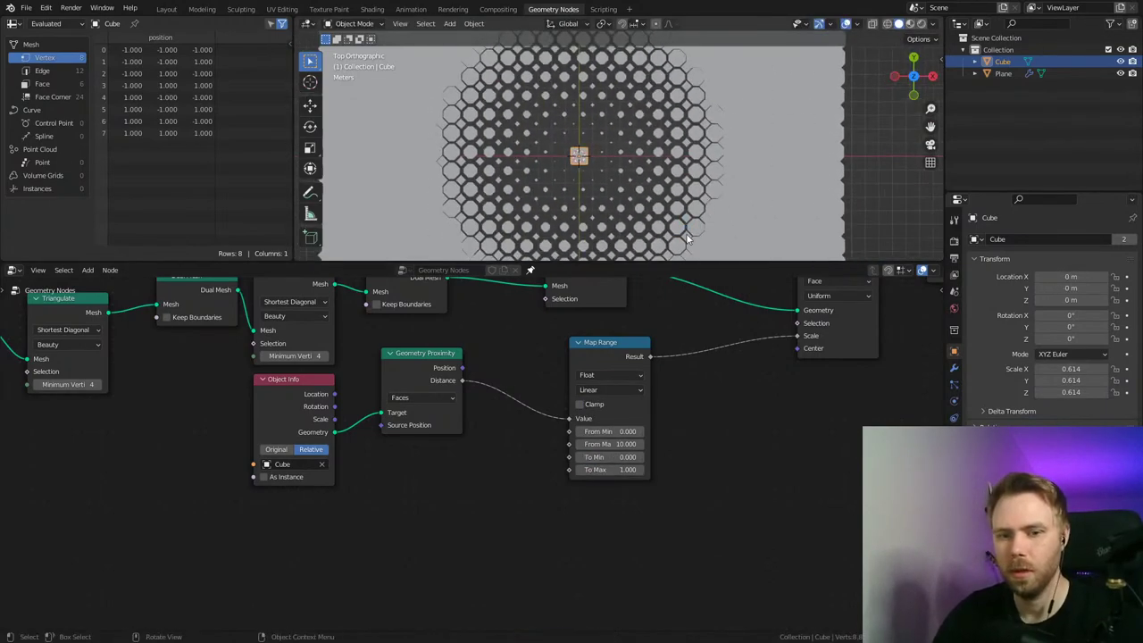
Step: Save the file again and trial-move the cube without keeping the move, examining the tile falloff around it
middle_click_drag(704, 138, 714, 156, "shift")
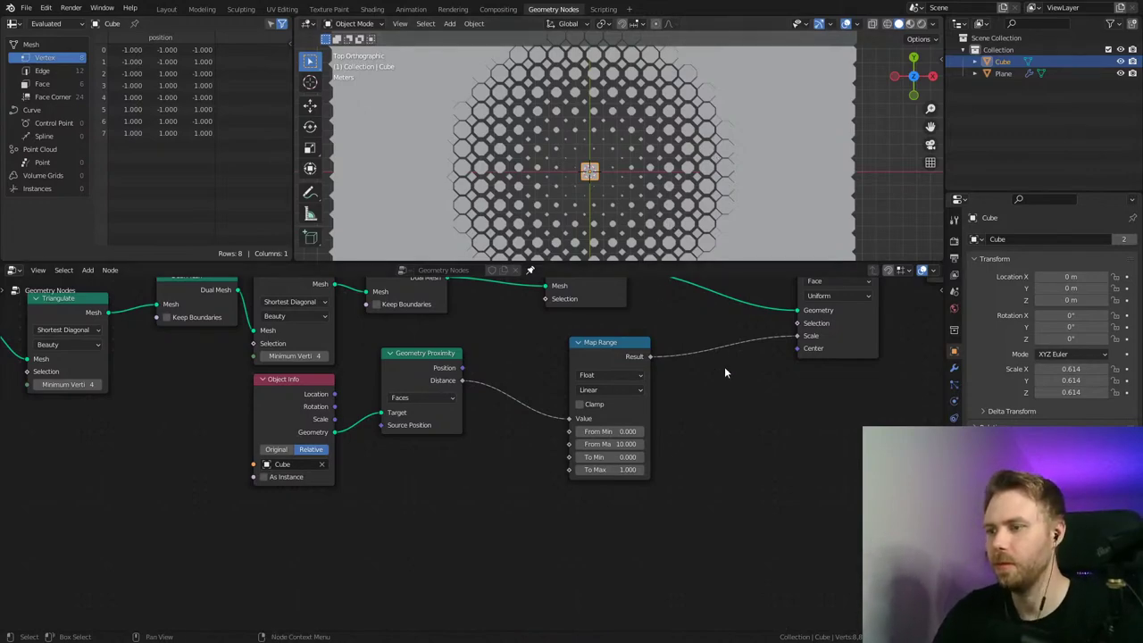
middle_click_drag(724, 372, 545, 416)
scroll(546, 416, "down", 1)
key("ctrl+s")
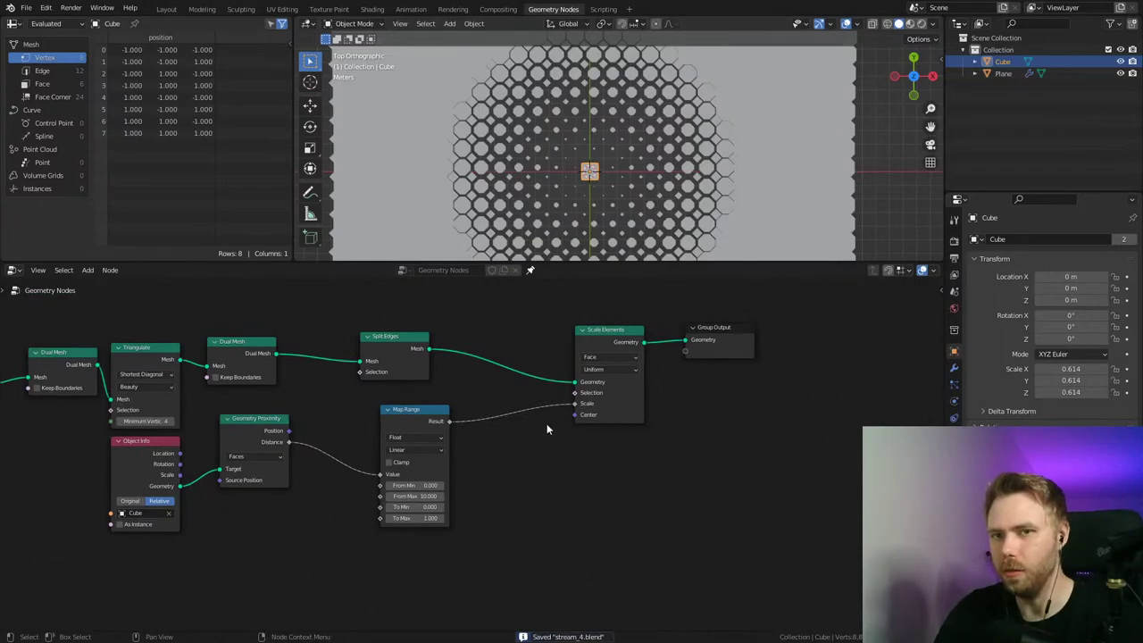
key("g")
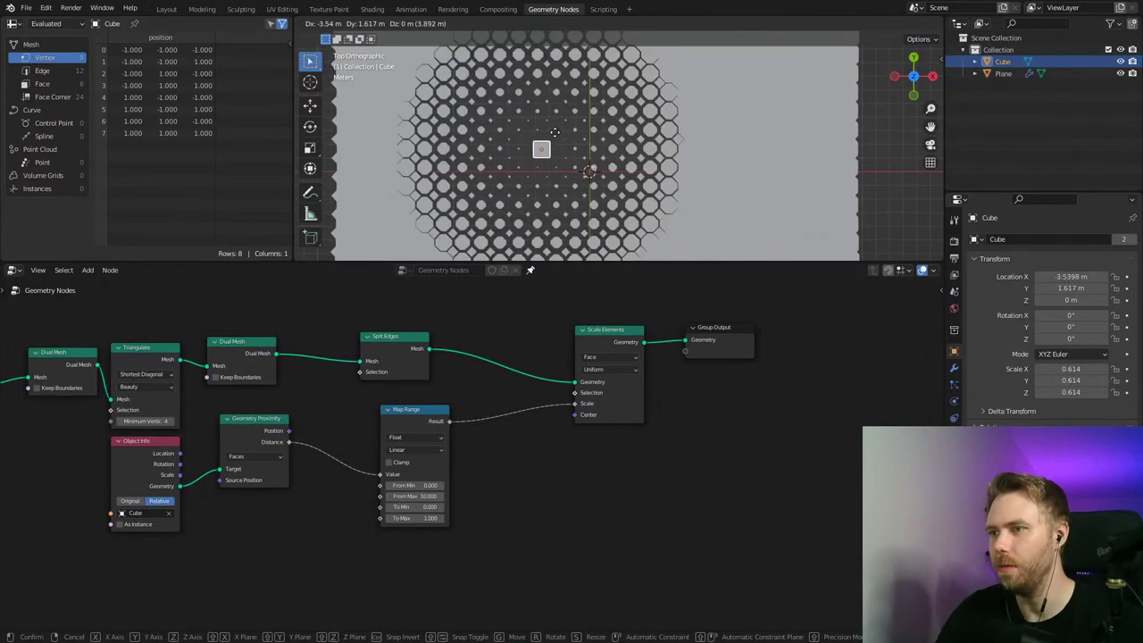
right_click(598, 165)
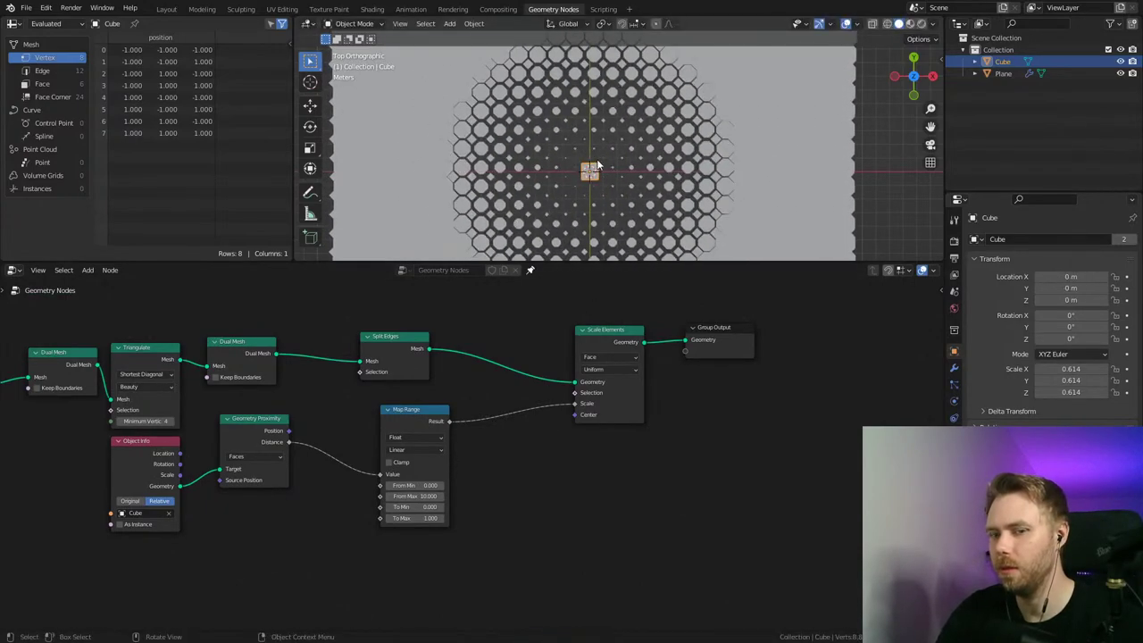
middle_click_drag(491, 386, 507, 365)
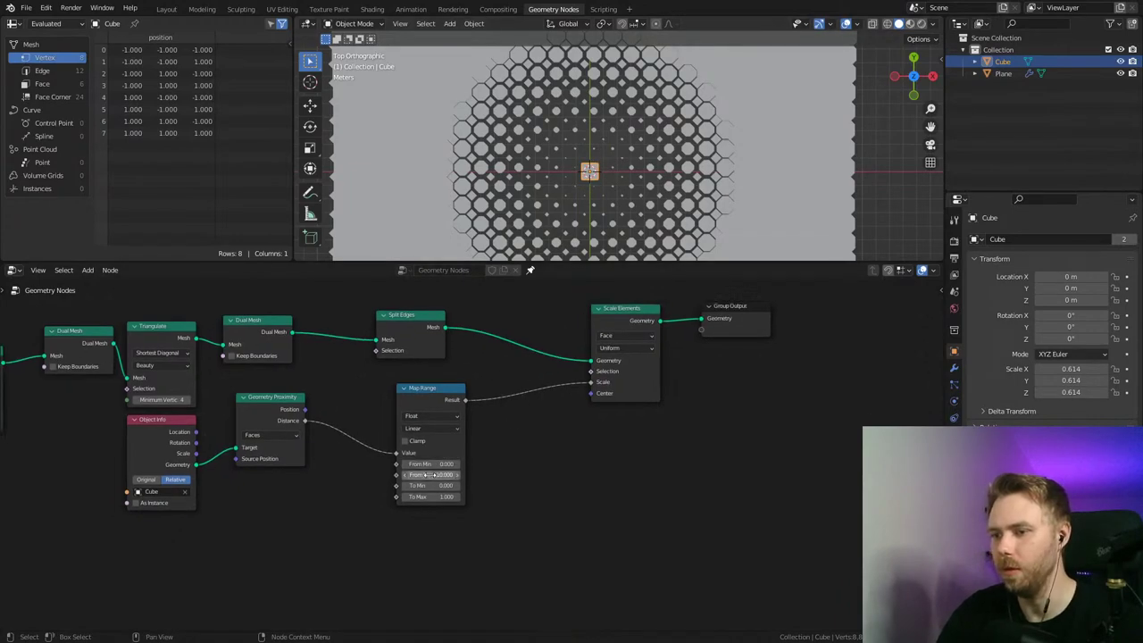
Step: Try an inverted Map Range with To Min 1, To Max 0 and From Max 3.840, and trial-move the cube
type("1")
key("Tab")
type("0")
key("Return")
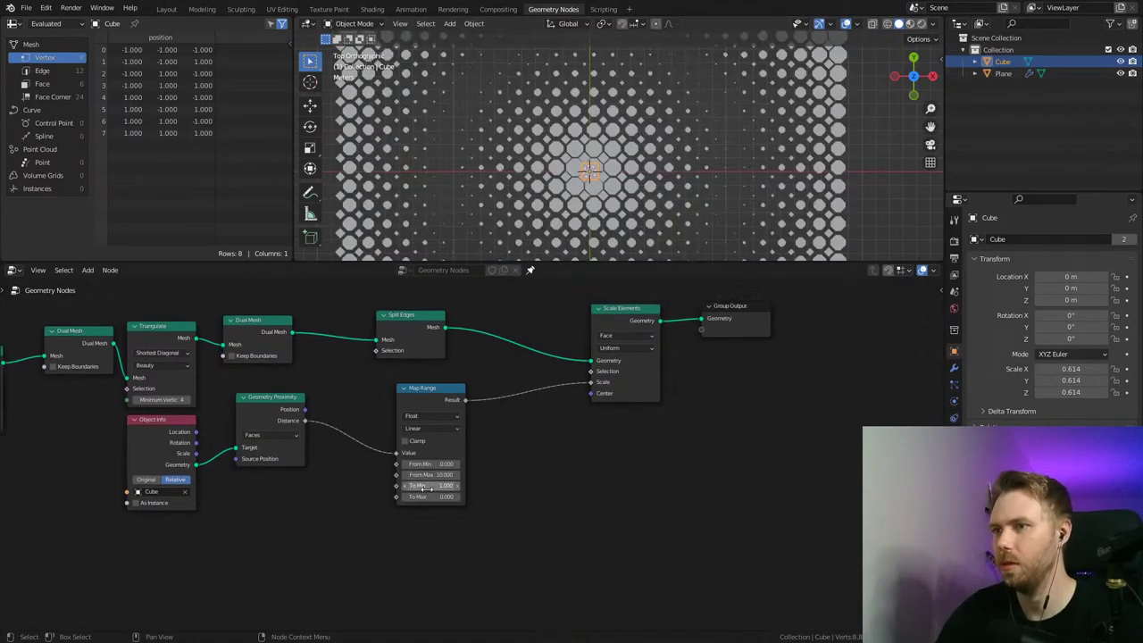
left_click_drag(430, 474, 381, 474)
key("g")
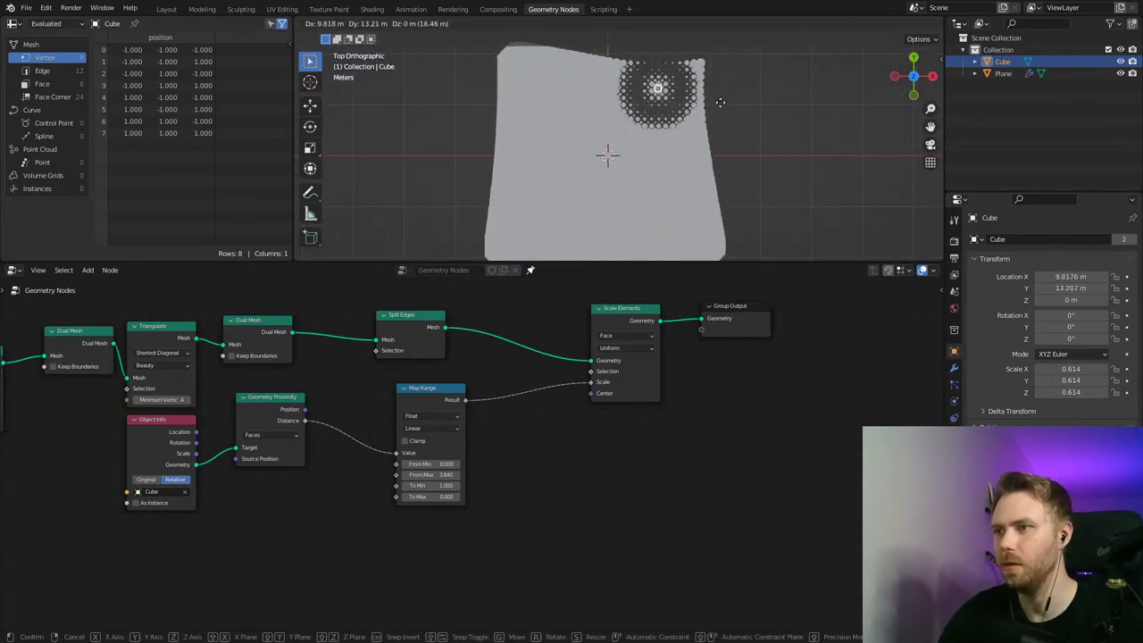
key("Escape")
Step: Enlarge the 3D viewport and move the cube to the plane's upper-right corner, at about X 14.843 m, Y 17.648 m
left_click(701, 257)
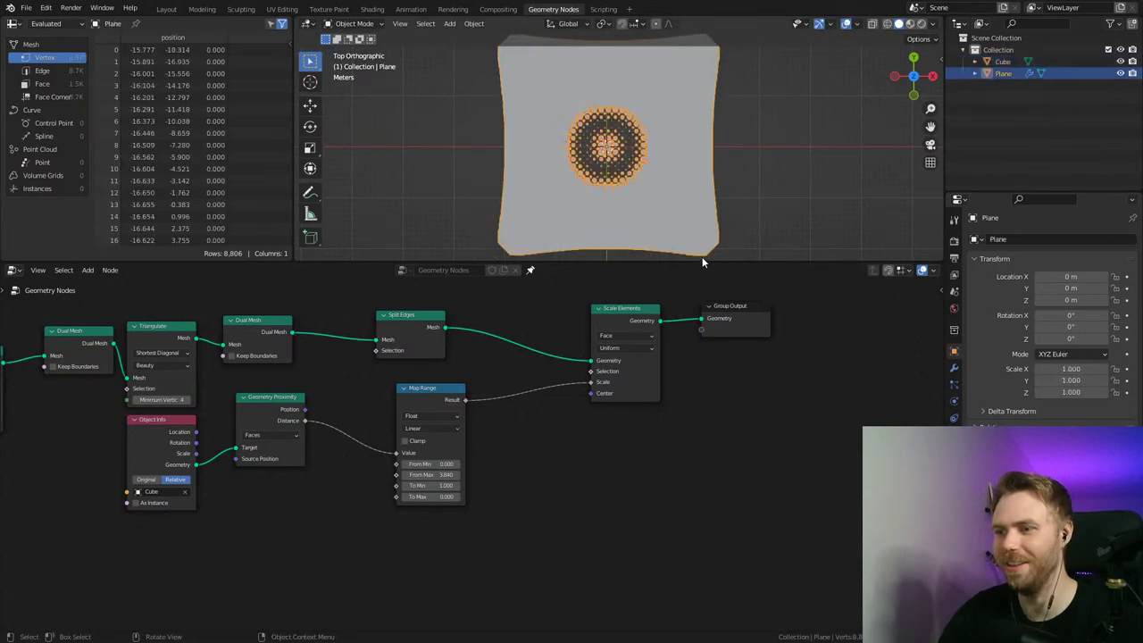
left_click_drag(703, 261, 718, 410)
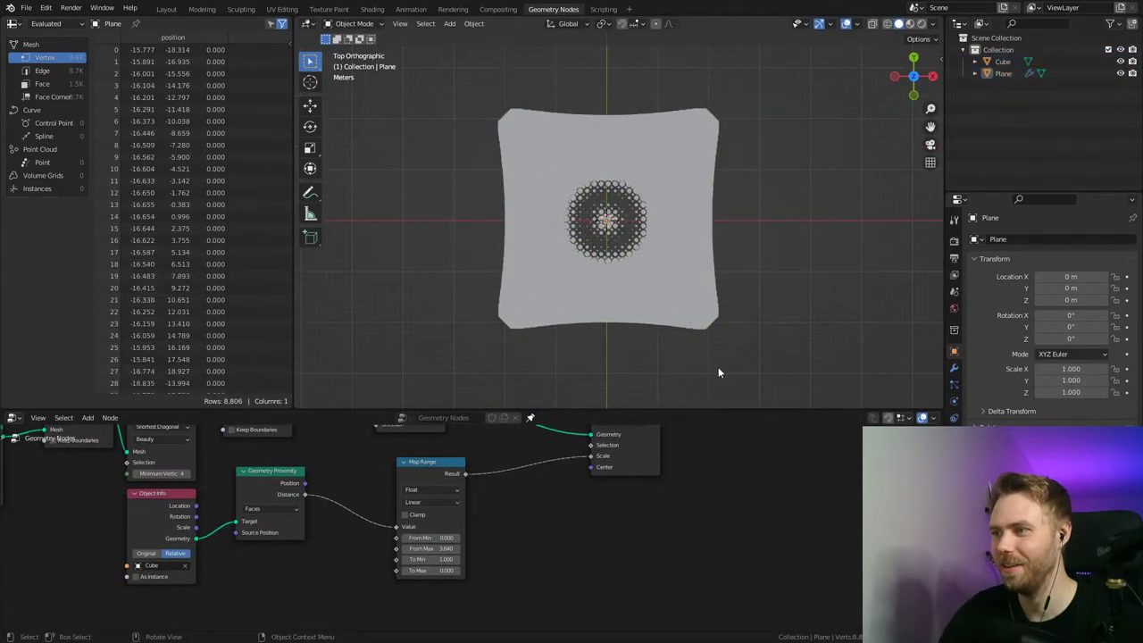
left_click(1002, 62)
key("g")
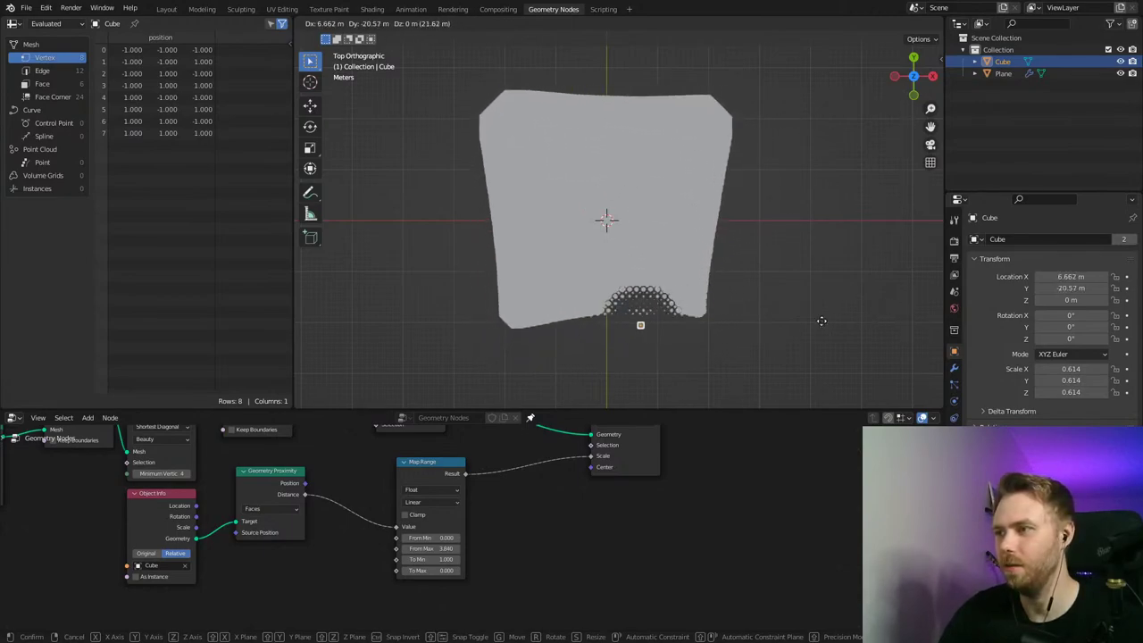
left_click(868, 156)
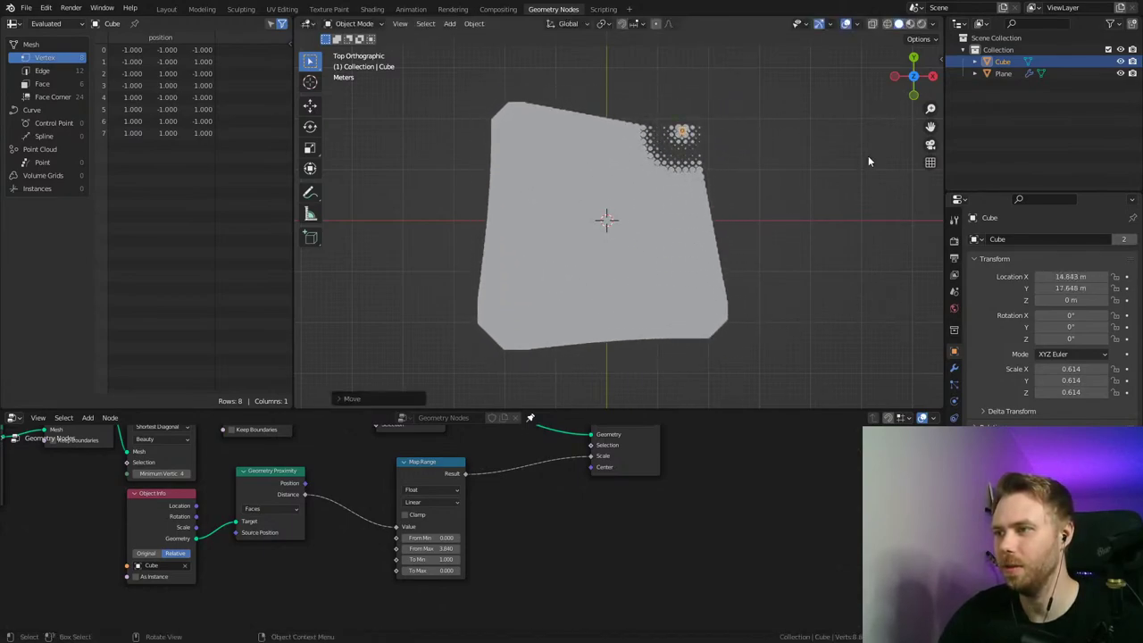
Step: Trial-move the cube down along the plane's right side without keeping the move, examining how the tile scaling follows it
middle_click_drag(868, 156, 706, 194)
key("KP_7")
key("g")
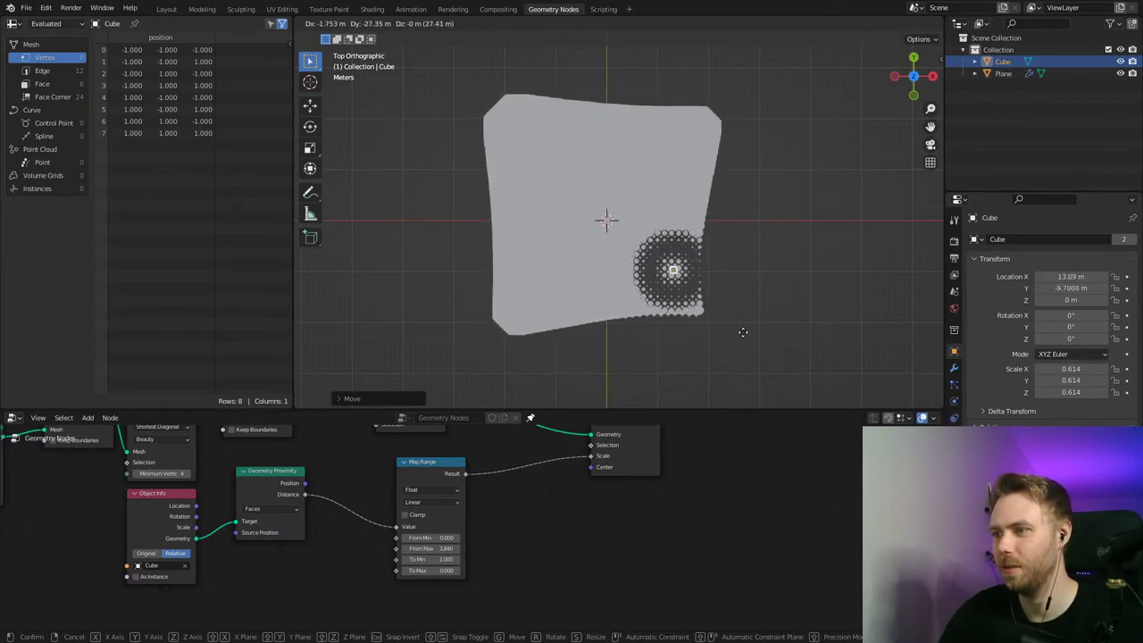
right_click(648, 328)
middle_click_drag(504, 560, 563, 542)
Step: Return the cube to the origin after another trial move across the plane, and save the file
key("g")
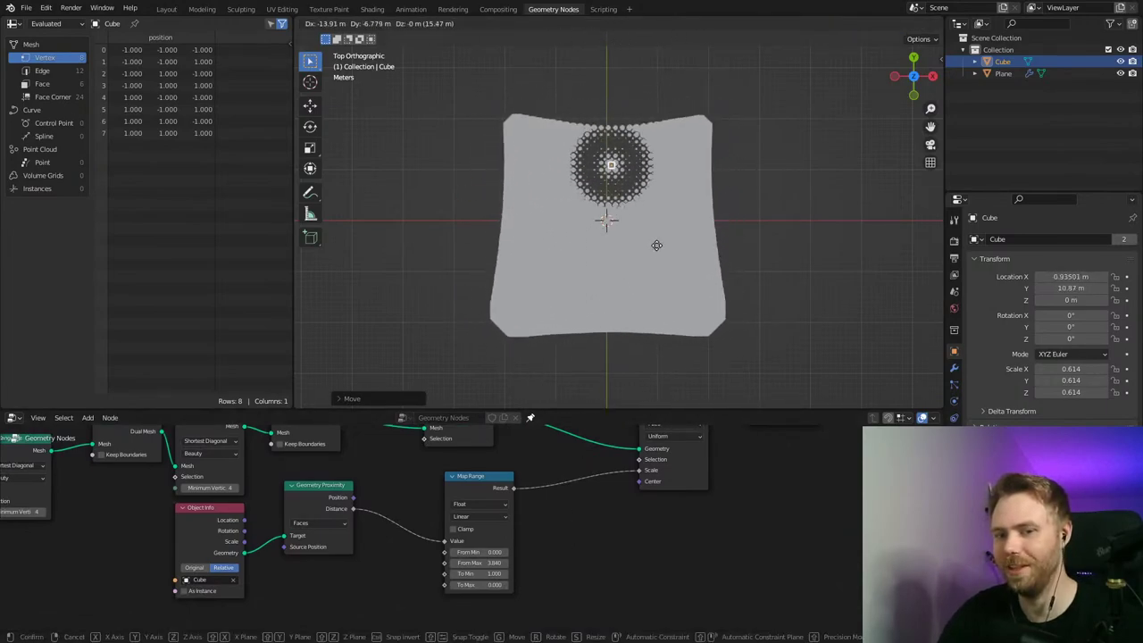
left_click(704, 208)
key("ctrl+s")
scroll(671, 238, "up", 5)
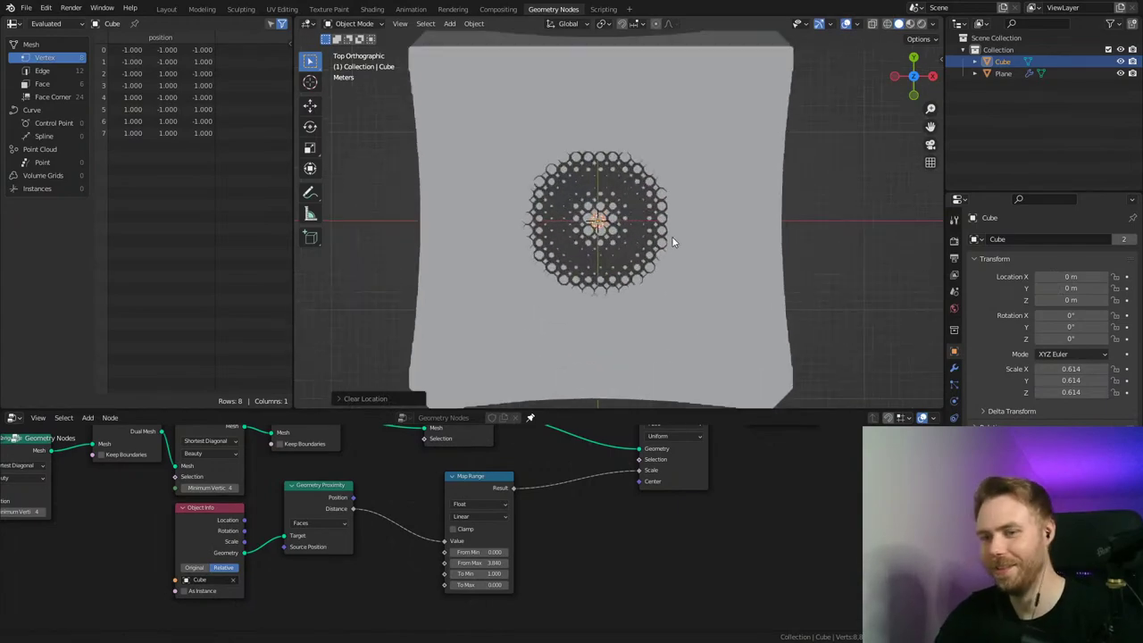
key("ctrl+s")
Step: Give the node editor more room and try Map Range values of From Max 2.110 and To Max 0.510
middle_click_drag(589, 555, 662, 498)
left_click_drag(661, 410, 673, 258)
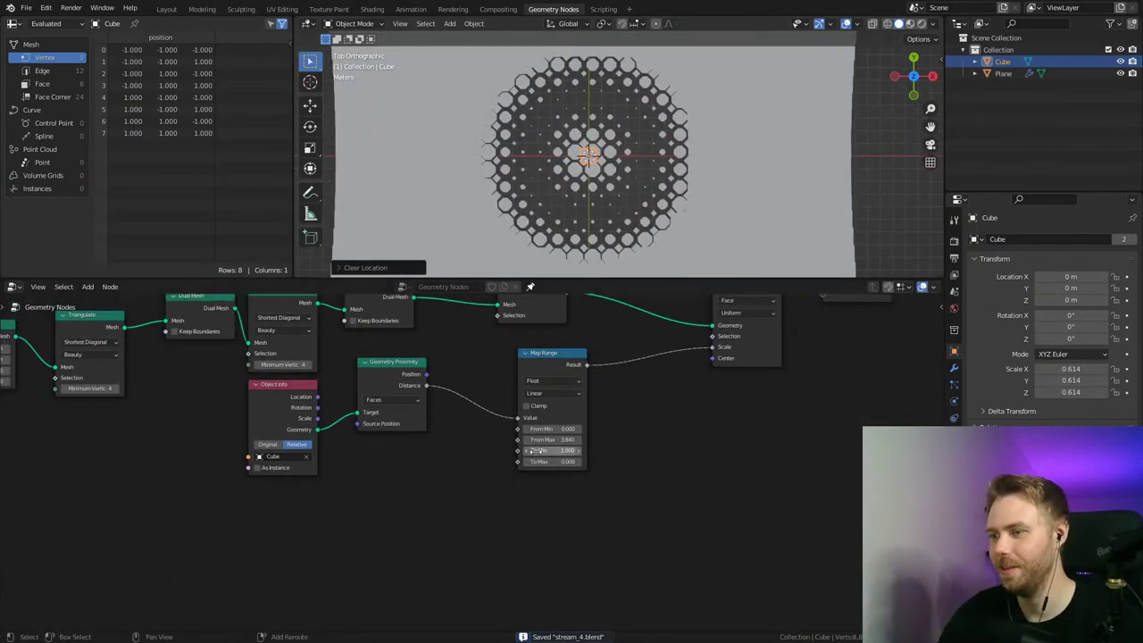
left_click_drag(553, 461, 493, 461)
left_click_drag(552, 439, 490, 440)
left_click_drag(553, 461, 680, 461)
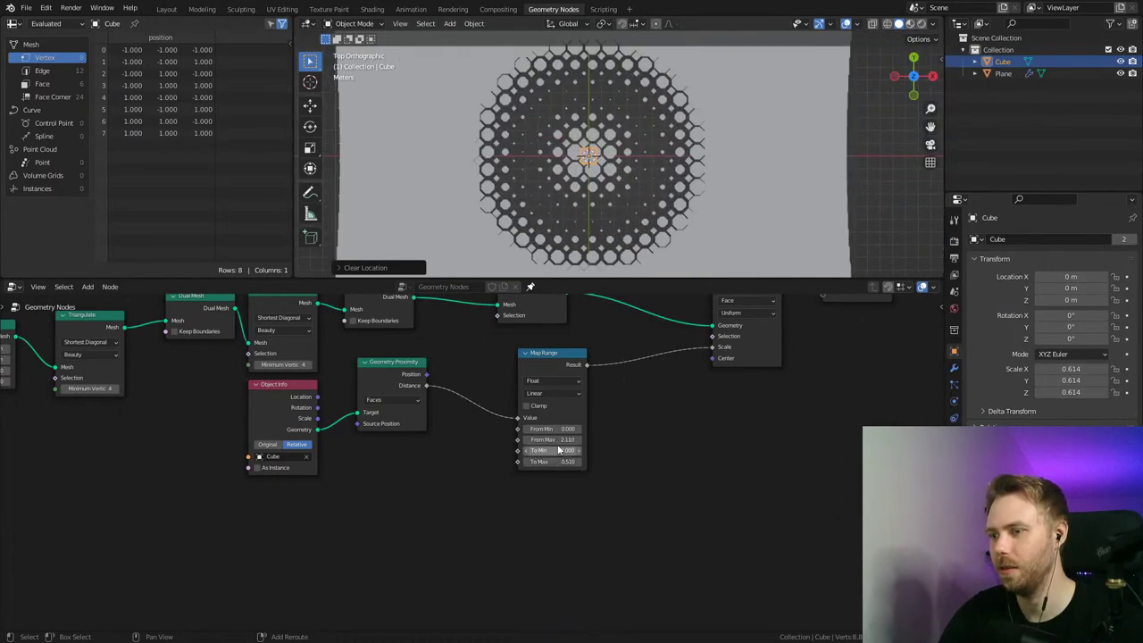
Step: Set the Map Range's To Min to 0, trying From Max 1.780 and To Max 0.410 with a cancelled cube move
left_click_drag(557, 439, 528, 439)
type("0")
key("Return")
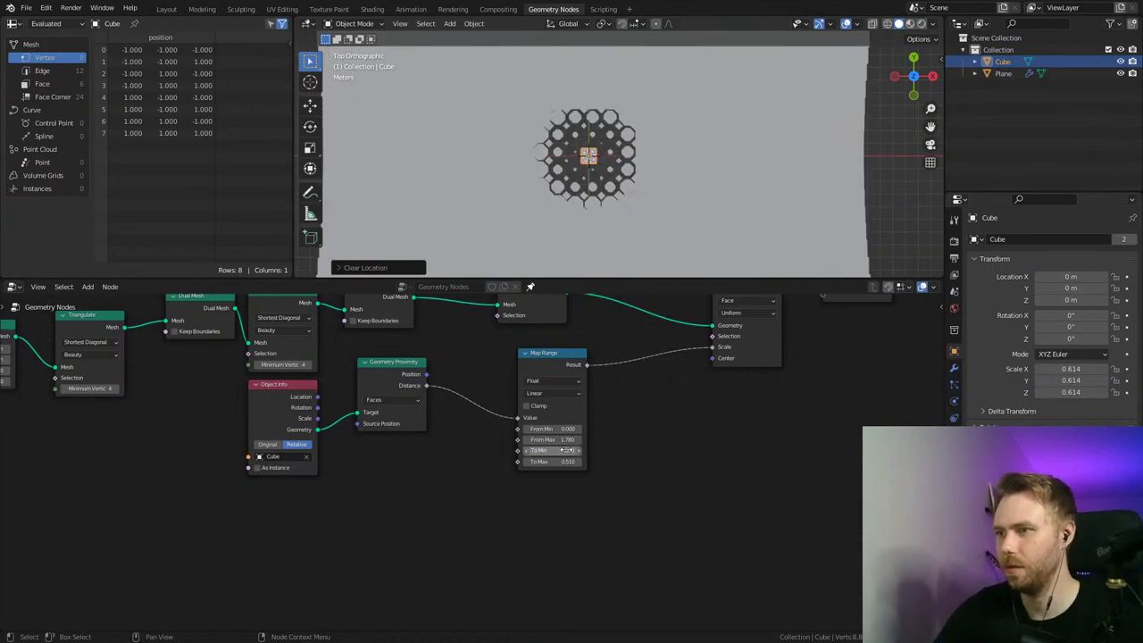
mouse_move(563, 461)
left_mouse_down()
mouse_move(542, 461)
mouse_move(556, 461)
left_mouse_up()
key("g")
right_click(725, 230)
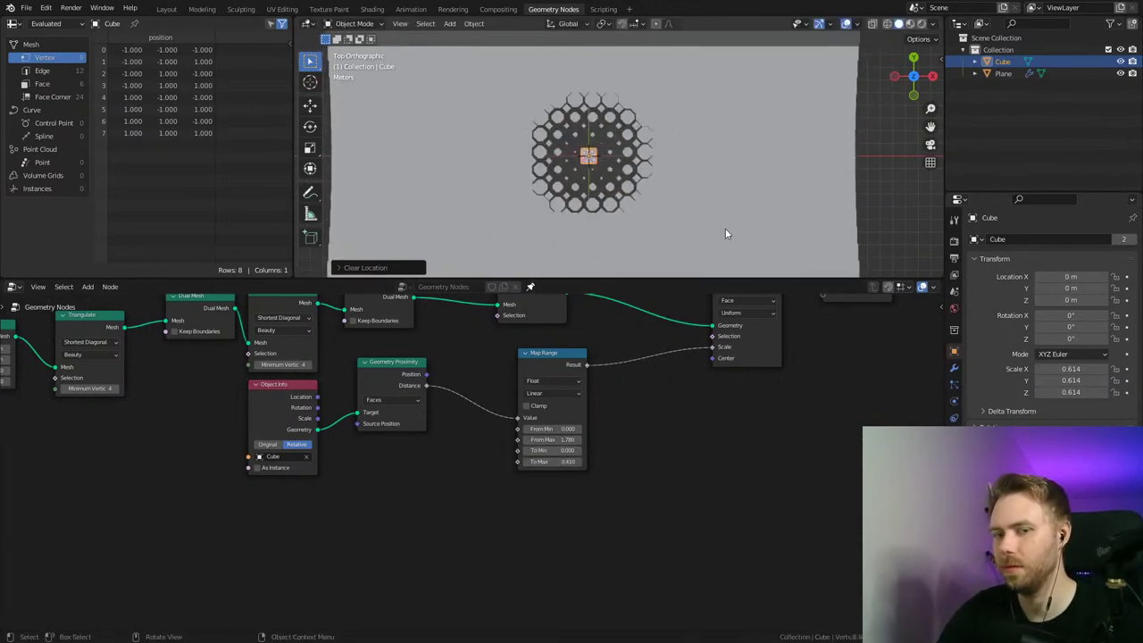
Step: Set the Map Range's To Max to 1 and From Max to 6.530, check with a cancelled cube move, and save the file
type("1")
key("Return")
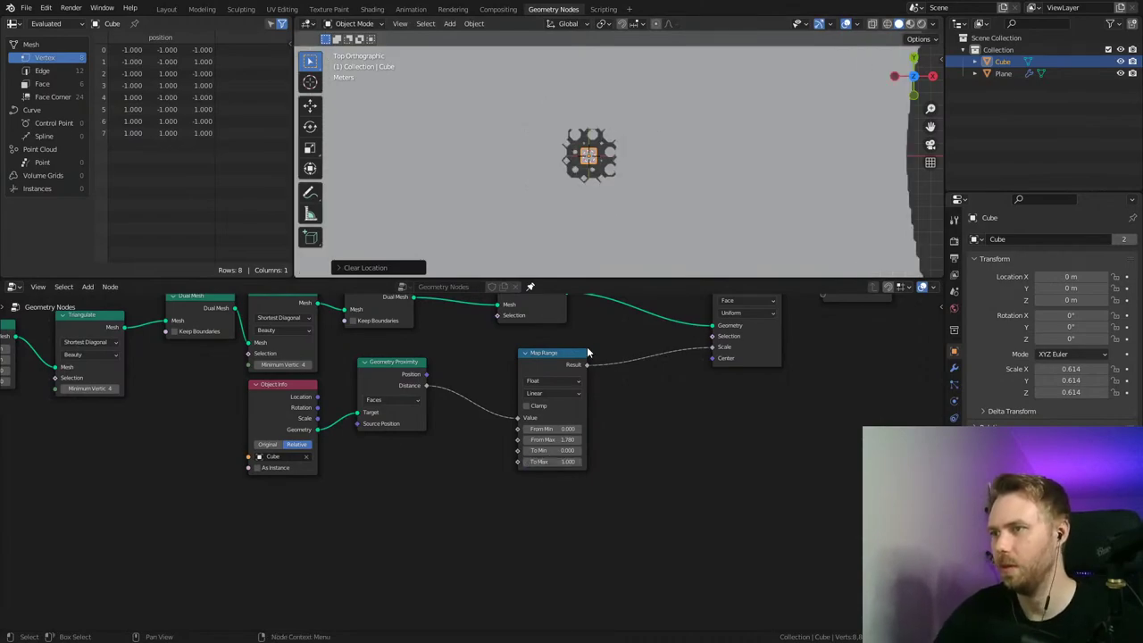
left_click_drag(562, 439, 638, 440)
scroll(657, 154, "down", 5)
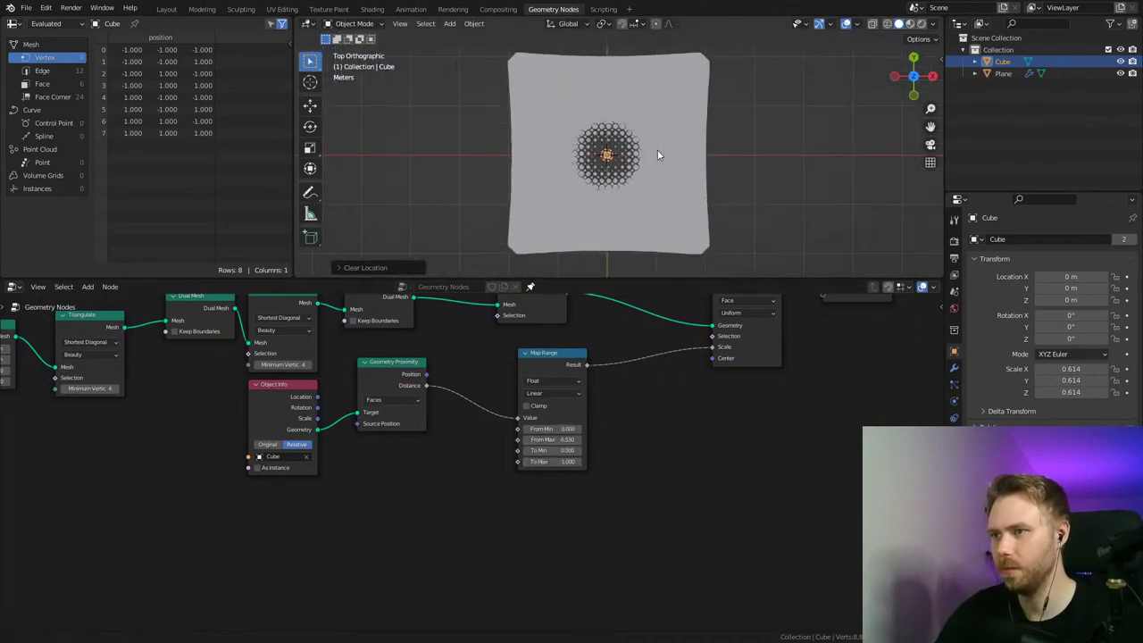
key("g")
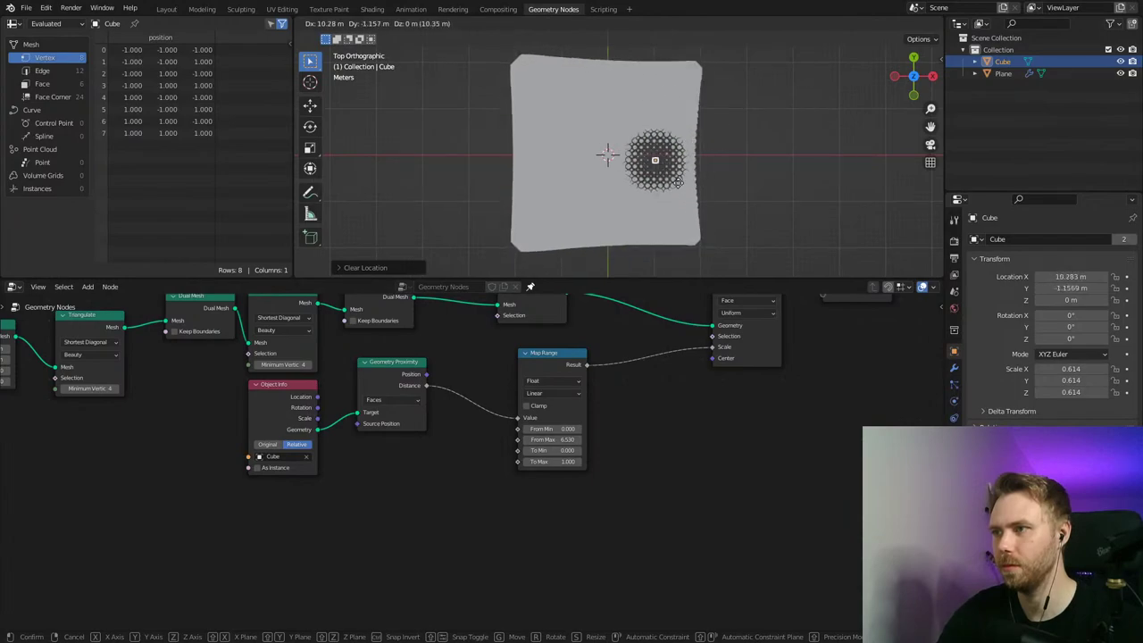
key("Escape")
key("ctrl+s")
Step: Shift the Geometry Proximity node slightly down beside the Object Info node and save the file
scroll(702, 207, "up", 3)
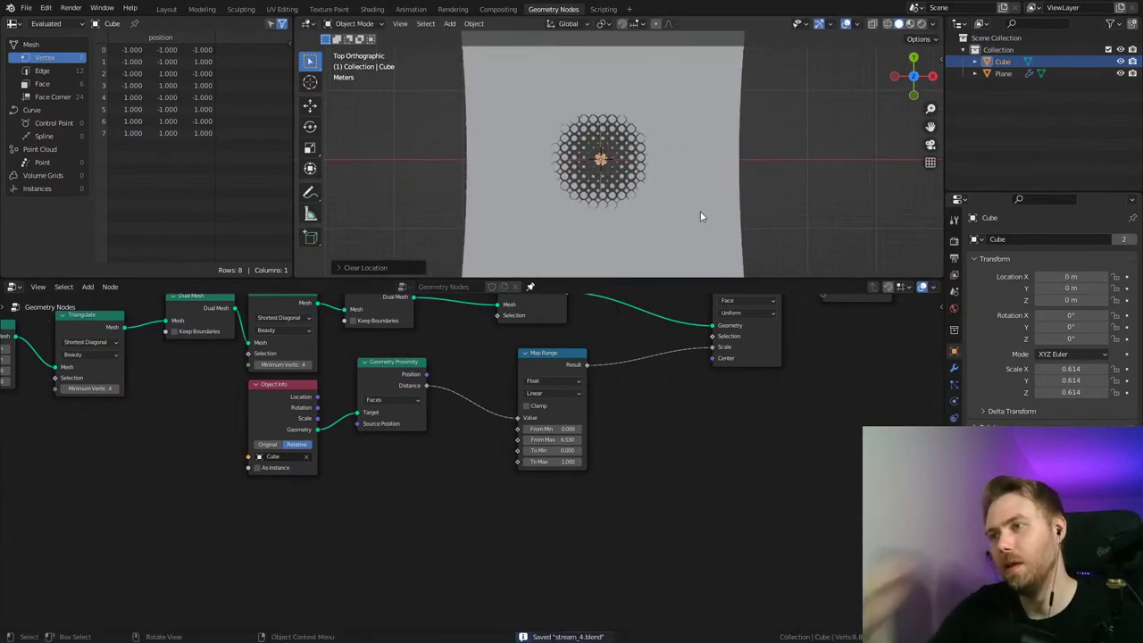
scroll(690, 211, "up", 2)
scroll(666, 200, "up", 1)
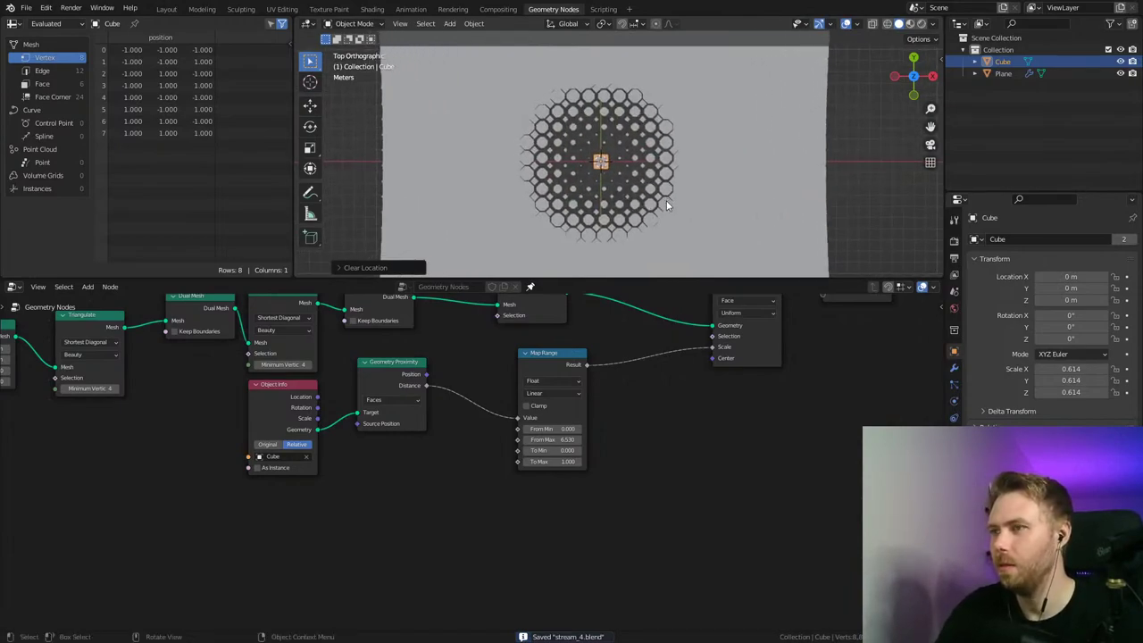
middle_click_drag(632, 369, 607, 449)
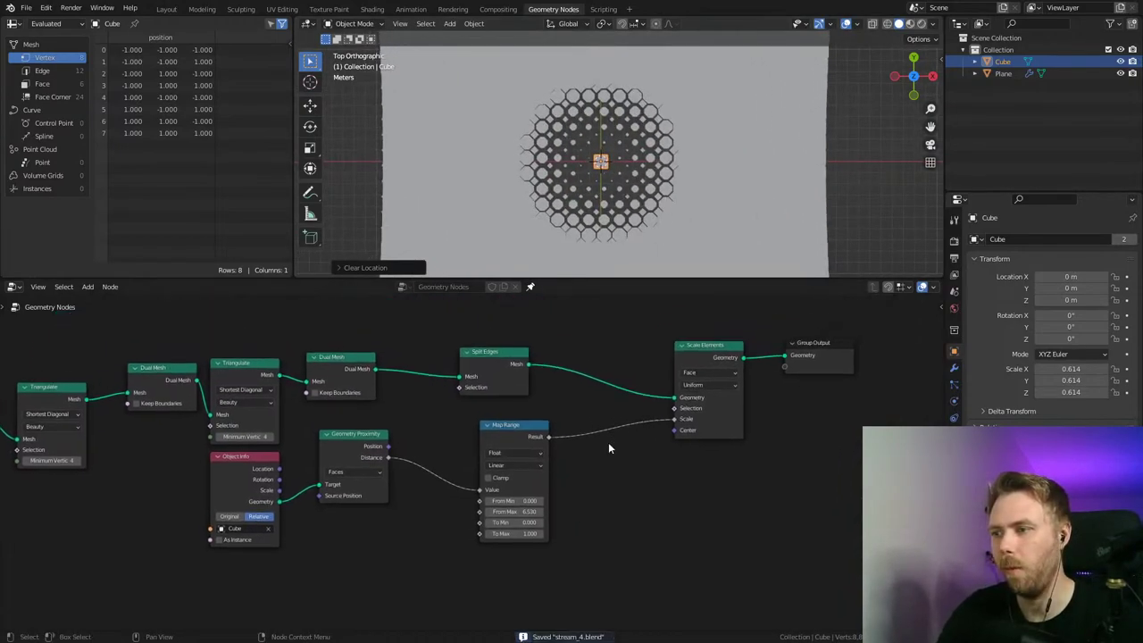
left_click_drag(348, 440, 366, 454)
middle_click_drag(570, 441, 528, 451)
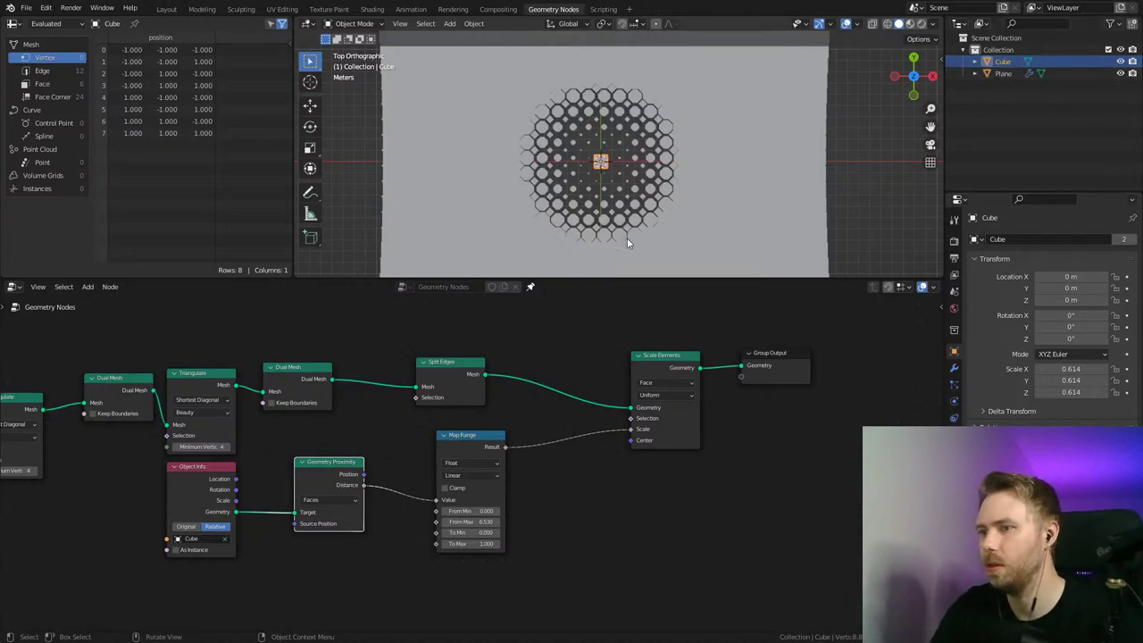
key("ctrl+s")
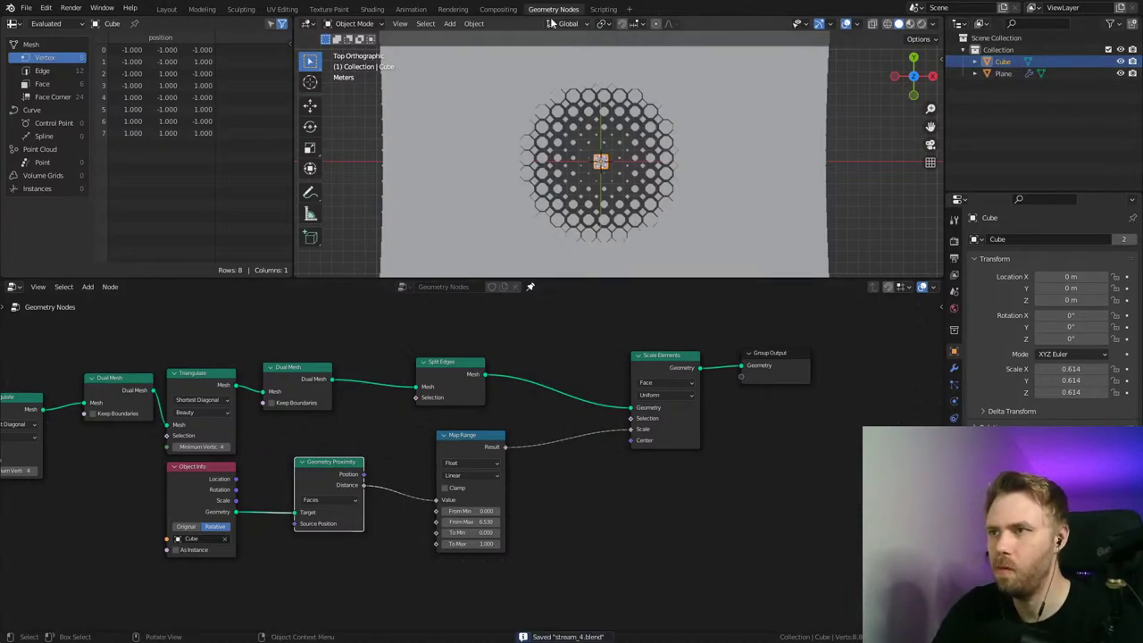
Step: Unpin the plane's node tree, create a new Geometry Nodes tree for the cube, and spread its Group Input and Group Output apart
left_click(514, 286)
left_click(491, 286)
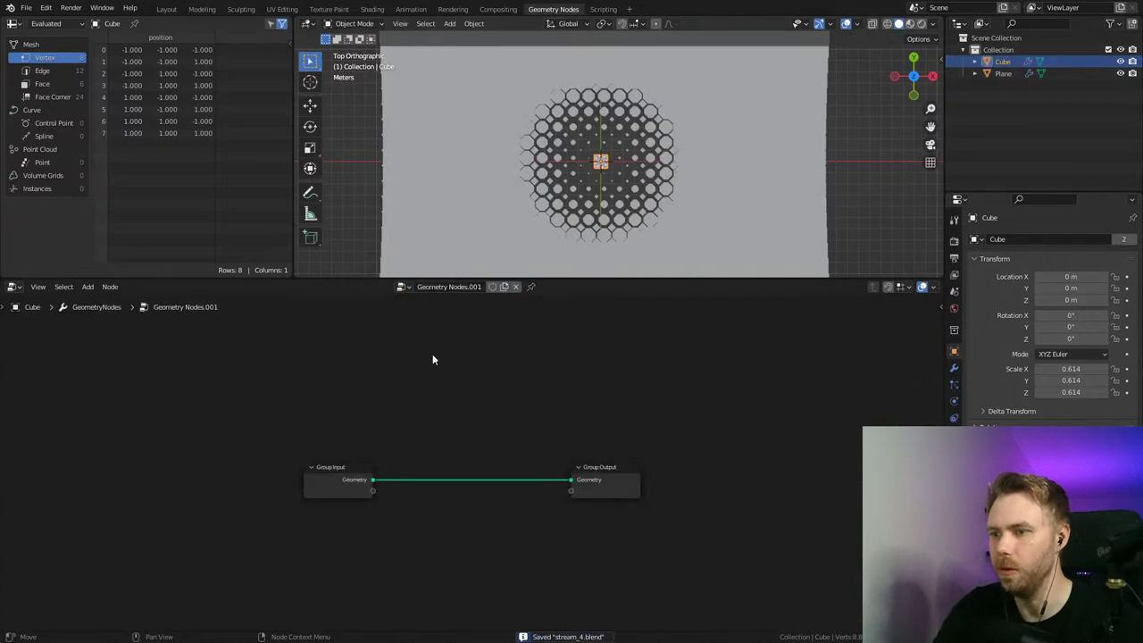
middle_click_drag(398, 456, 487, 413)
left_click_drag(407, 444, 251, 437)
left_click_drag(728, 447, 775, 431)
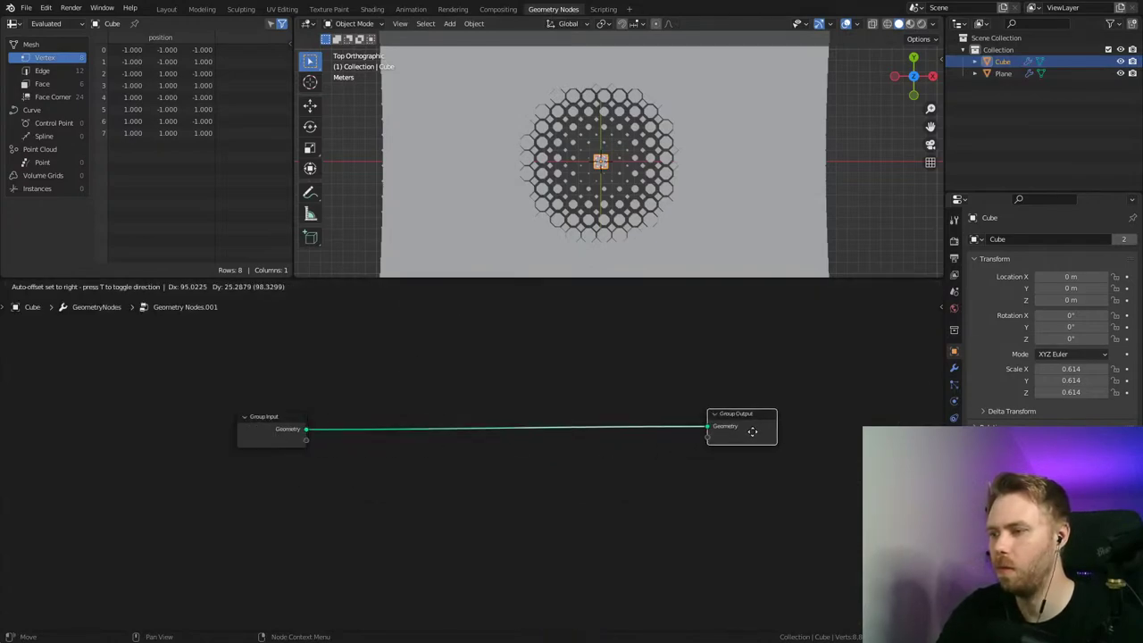
Step: Add a Curve Spiral node on the link so that its curve feeds the Group Output
key("shift+a")
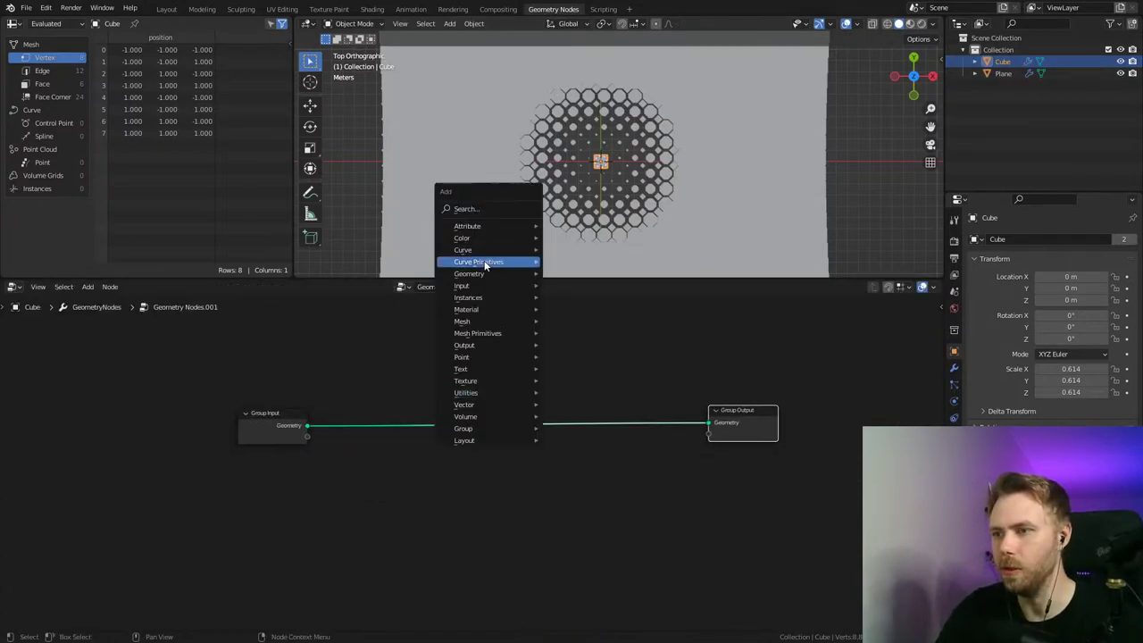
mouse_move(514, 261)
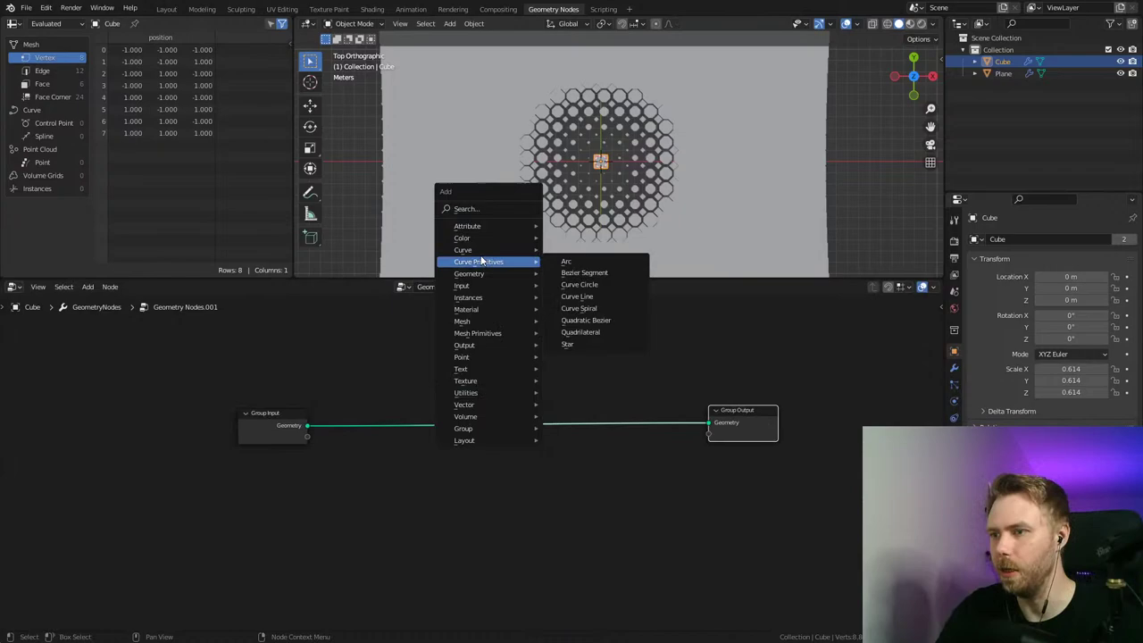
left_click(601, 308)
left_click(393, 425)
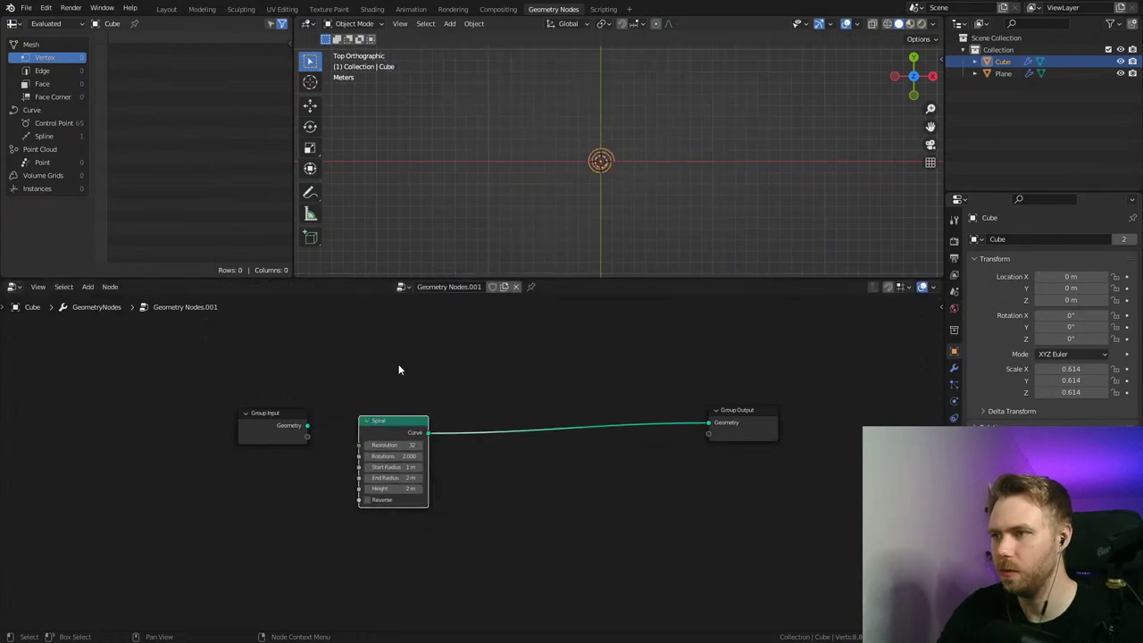
scroll(612, 143, "up", 8)
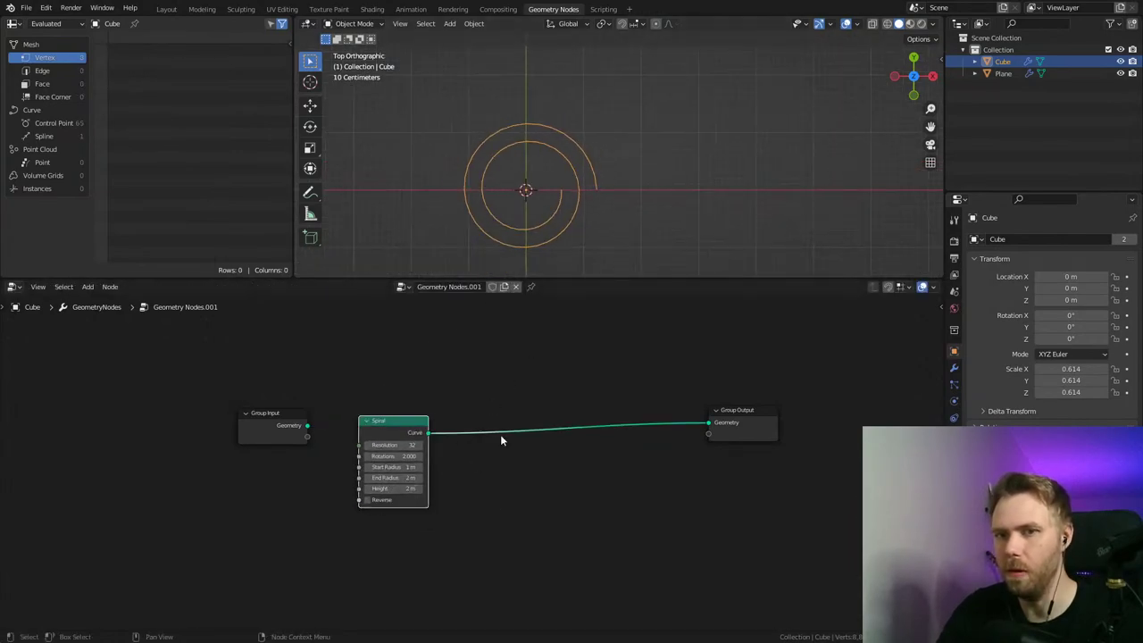
Step: Insert a Curve to Mesh node between the Spiral and the Group Output, and shift the Spiral node up
key("shift+a")
mouse_move(486, 423)
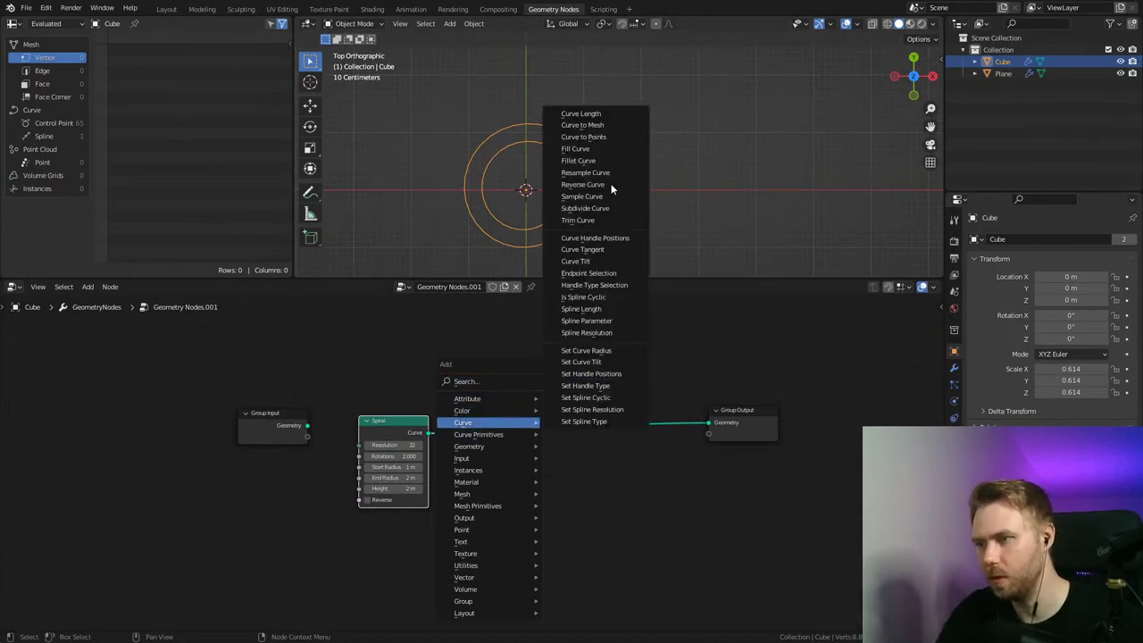
left_click(601, 124)
left_click(598, 394)
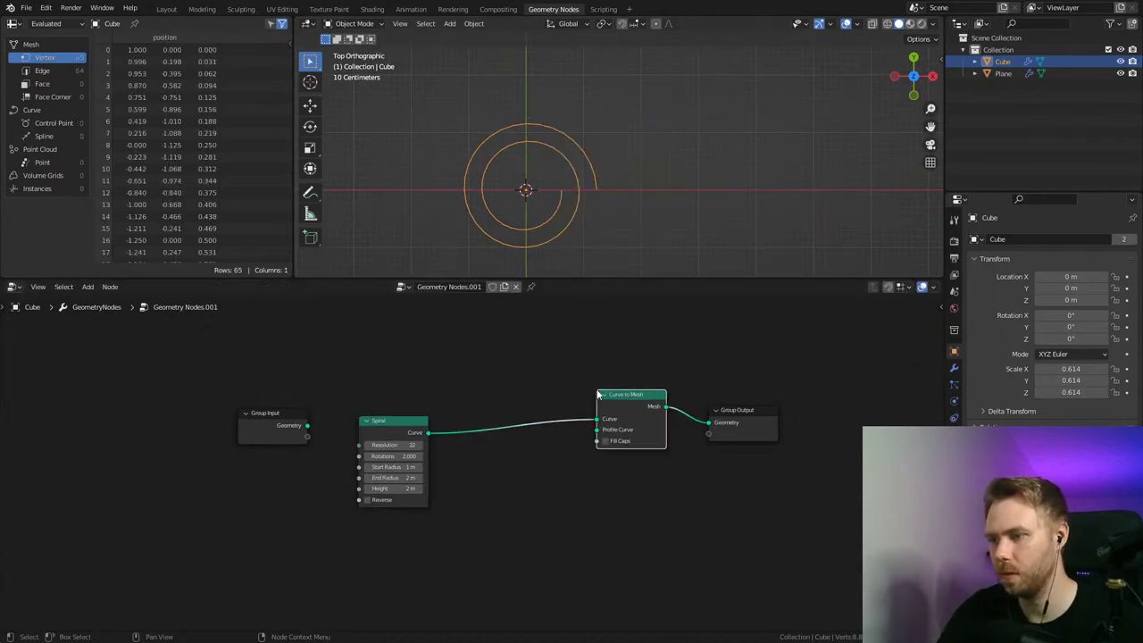
left_click_drag(382, 443, 363, 389)
Step: Add a Curve Circle node, link it to Curve to Mesh's Profile Curve, and place it beneath that node
key("shift+a")
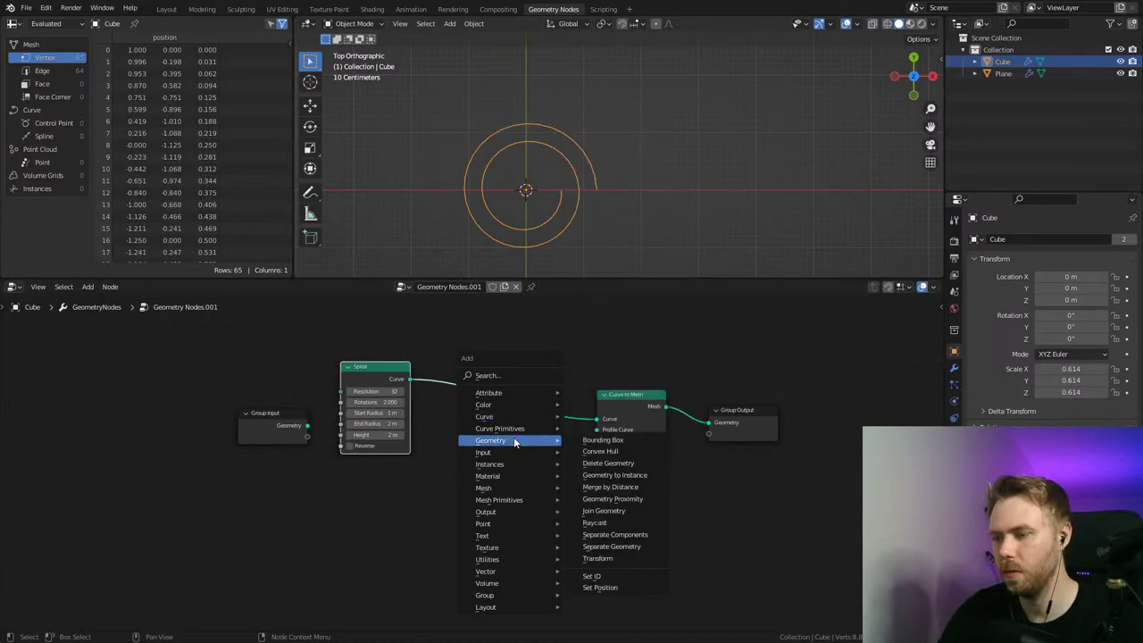
mouse_move(512, 432)
left_click(607, 451)
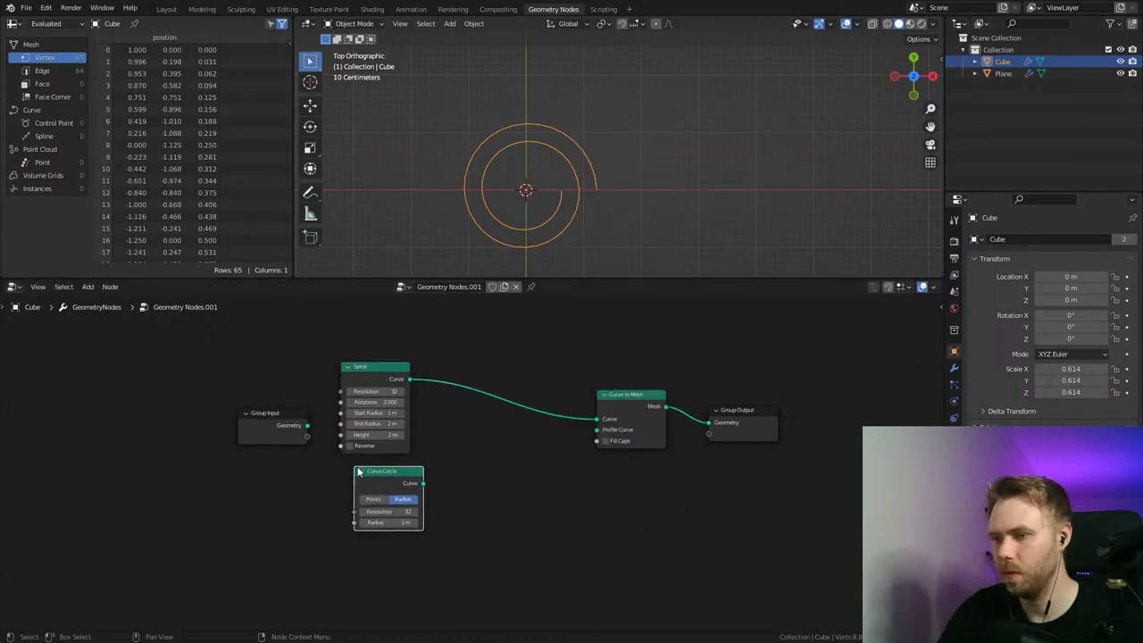
left_click_drag(420, 483, 597, 430)
middle_click_drag(663, 139, 662, 190, "ctrl")
left_click_drag(390, 483, 638, 480)
Step: Add a Set Curve Radius node, insert it between the Spiral and Curve to Mesh nodes, and save the file
key("shift+a")
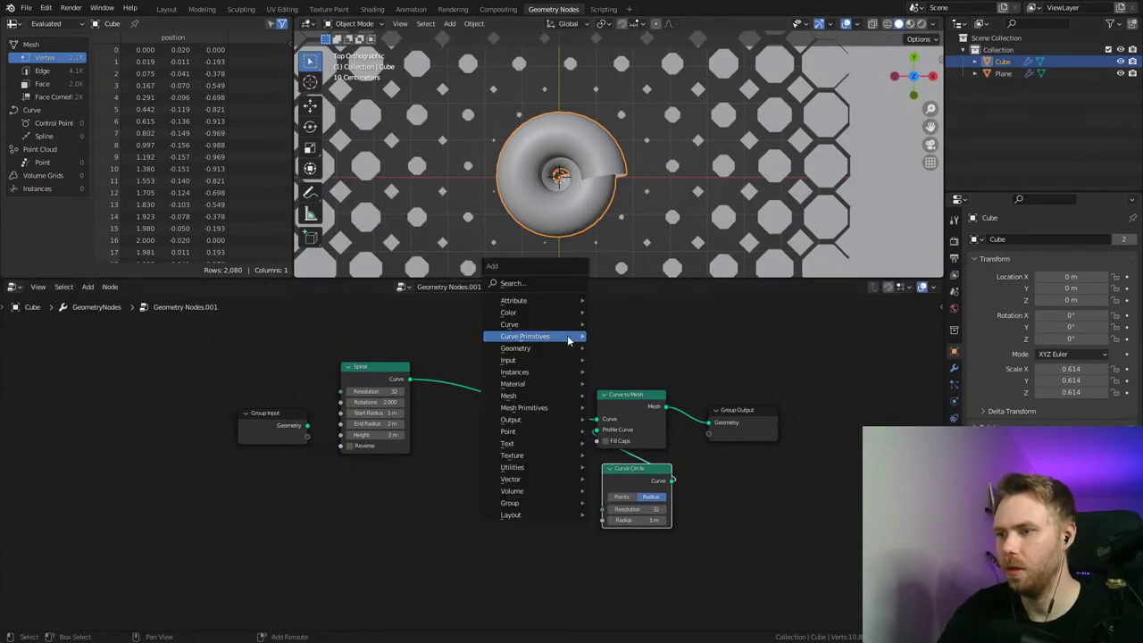
left_click(541, 284)
type("set")
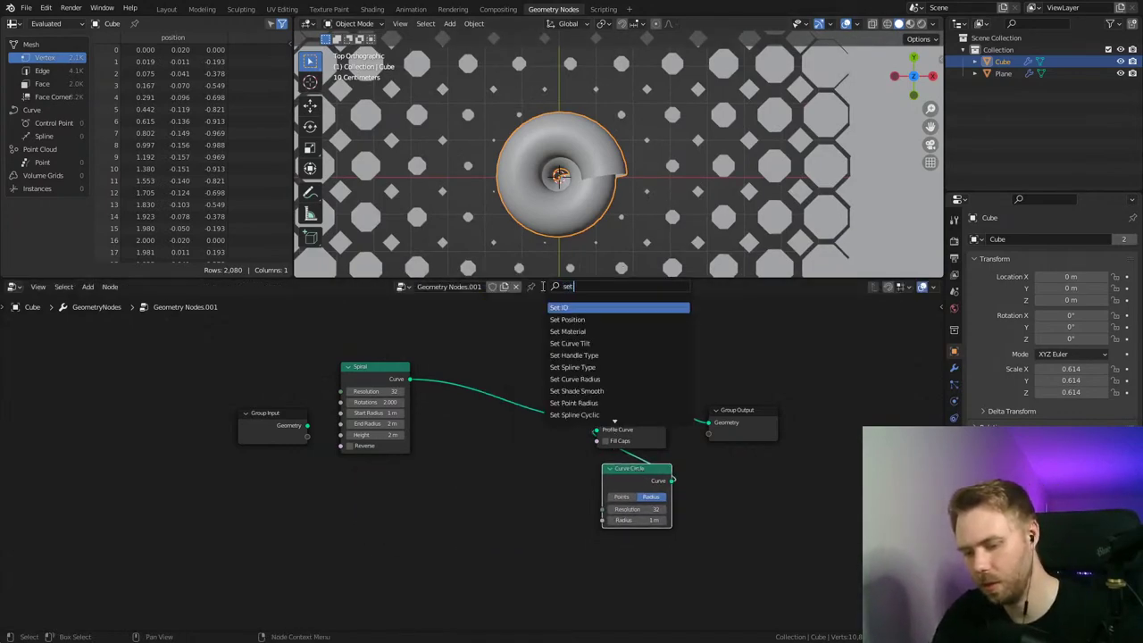
type(" curve")
left_click(574, 318)
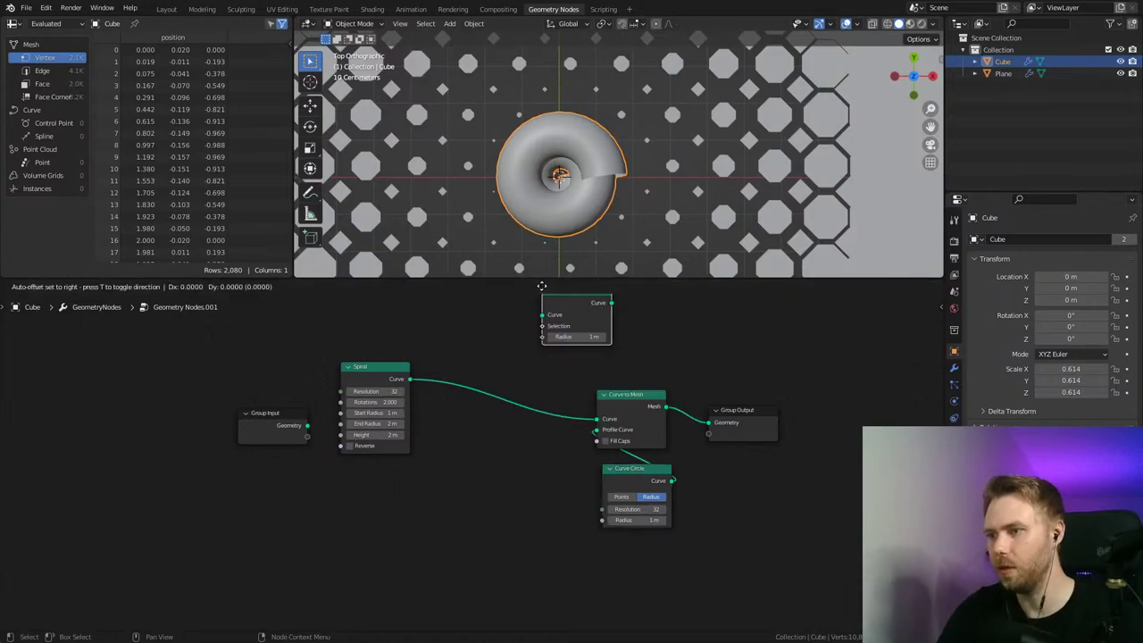
left_click(424, 489)
left_click_drag(409, 487, 480, 484)
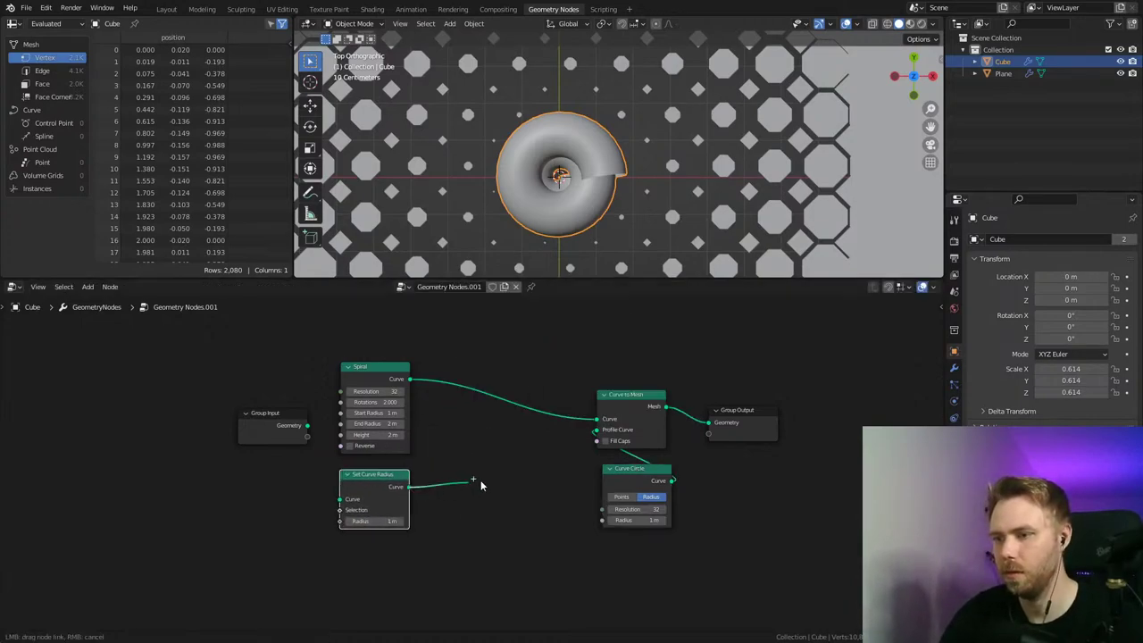
left_click_drag(604, 430, 556, 486)
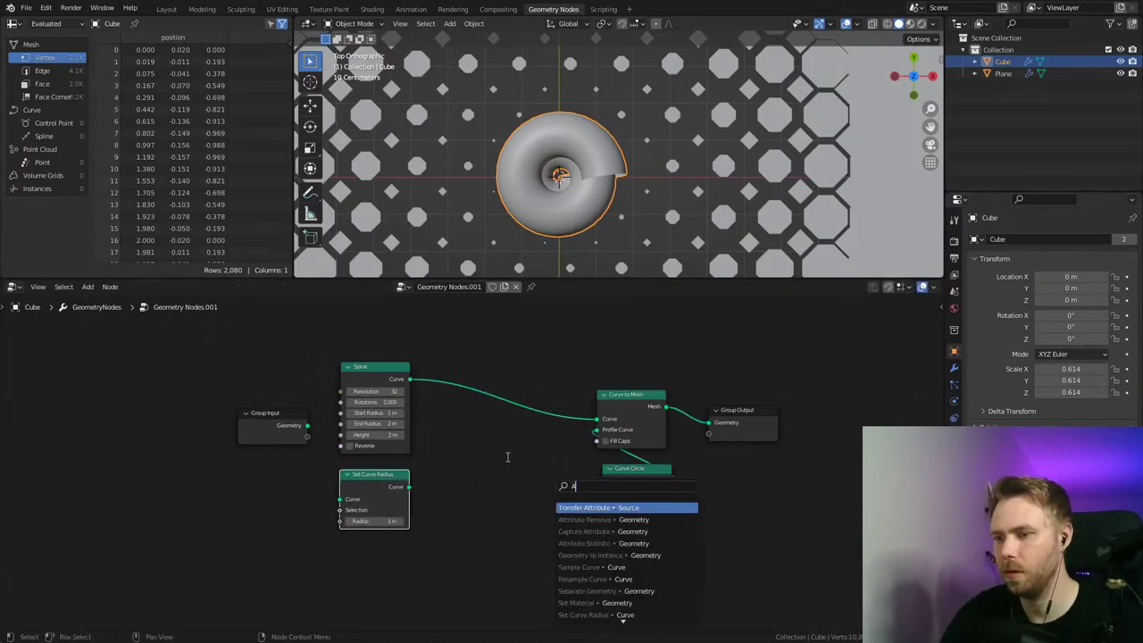
left_click_drag(368, 482, 516, 395)
middle_click_drag(471, 470, 504, 468)
key("ctrl+s")
Step: Add a Spline Parameter node, place it below the Spiral node, and shift the Spiral node slightly up
key("shift+a")
mouse_move(506, 456)
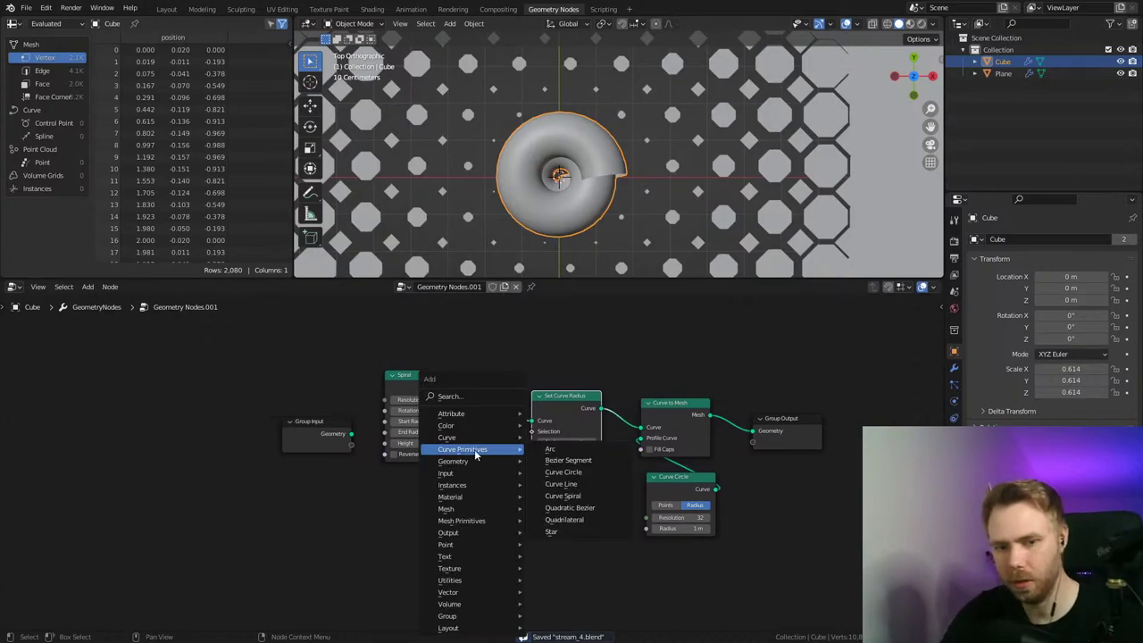
left_click(471, 399)
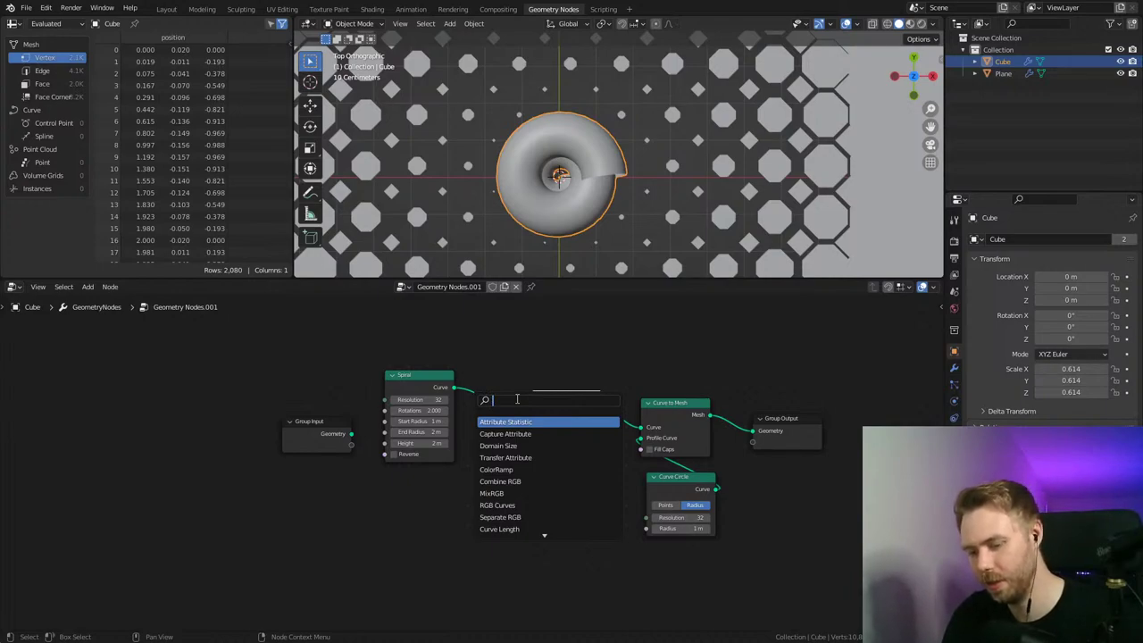
type("spline")
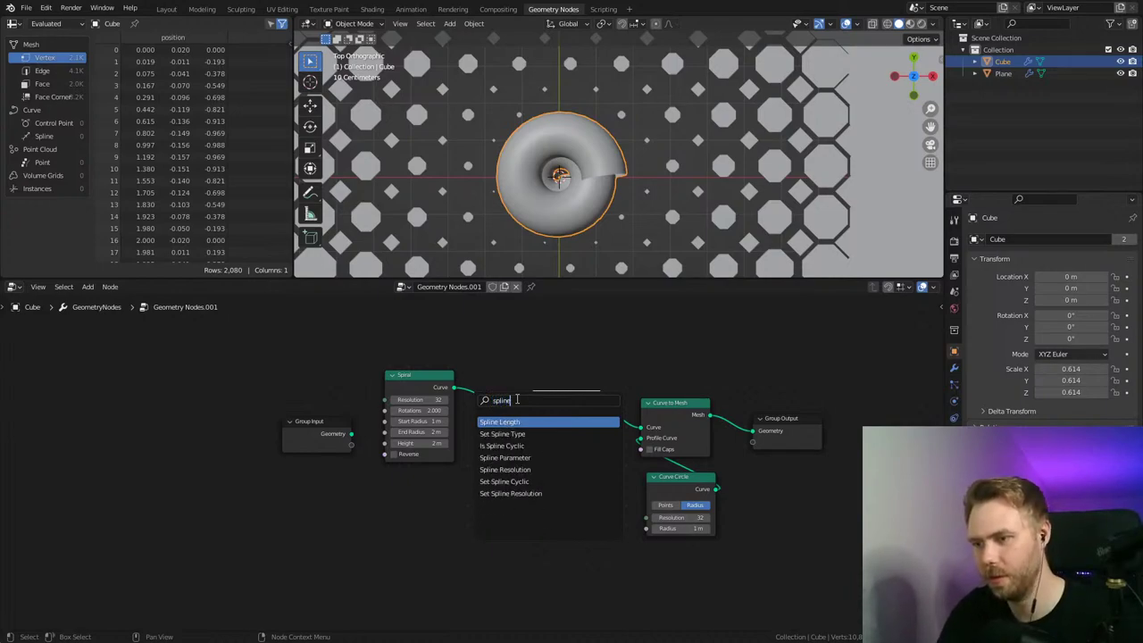
key("Down")
key("Return")
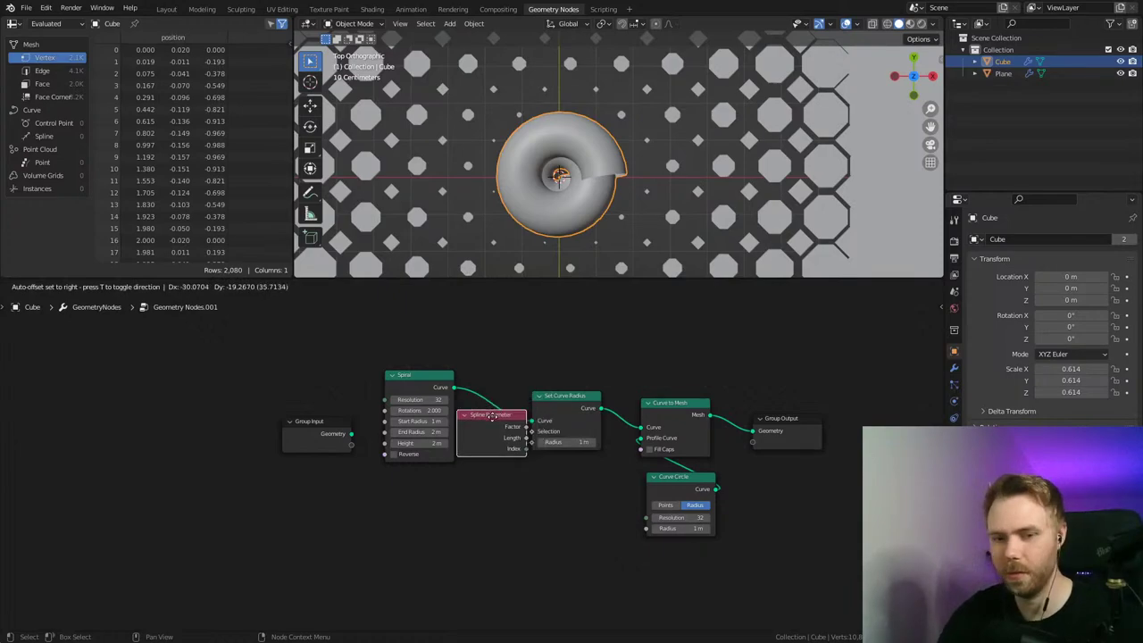
left_click(409, 487)
left_click_drag(409, 390, 395, 383)
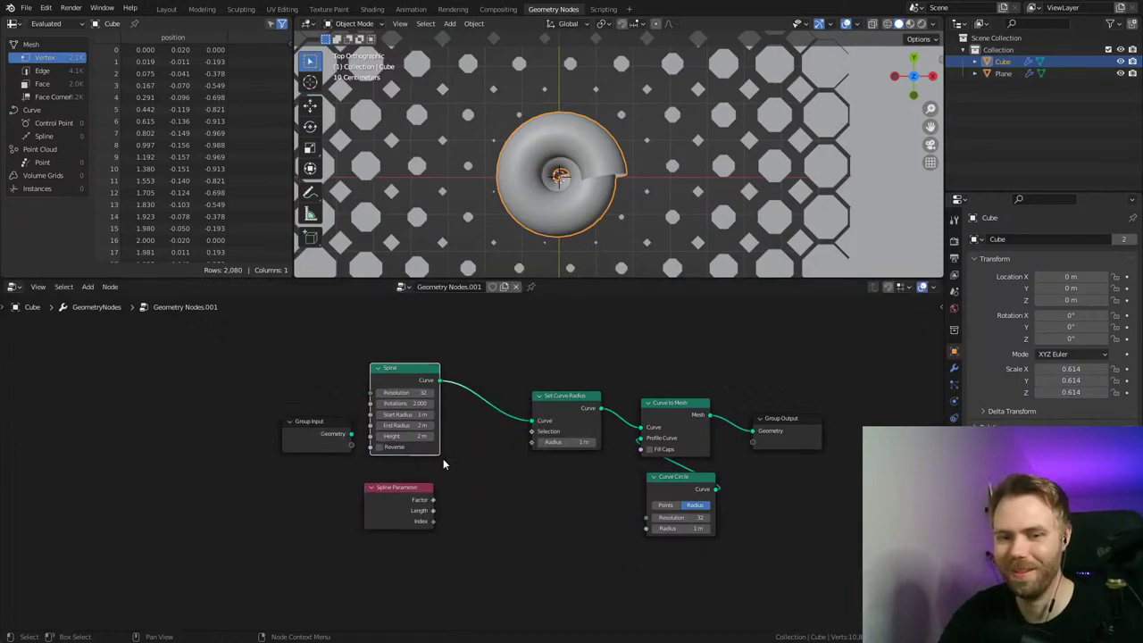
Step: Link the Spline Parameter's Factor to the Radius input of Set Curve Radius and save the file
middle_click_drag(442, 459, 401, 461)
left_click_drag(361, 496, 489, 446)
middle_click_drag(444, 544, 445, 525)
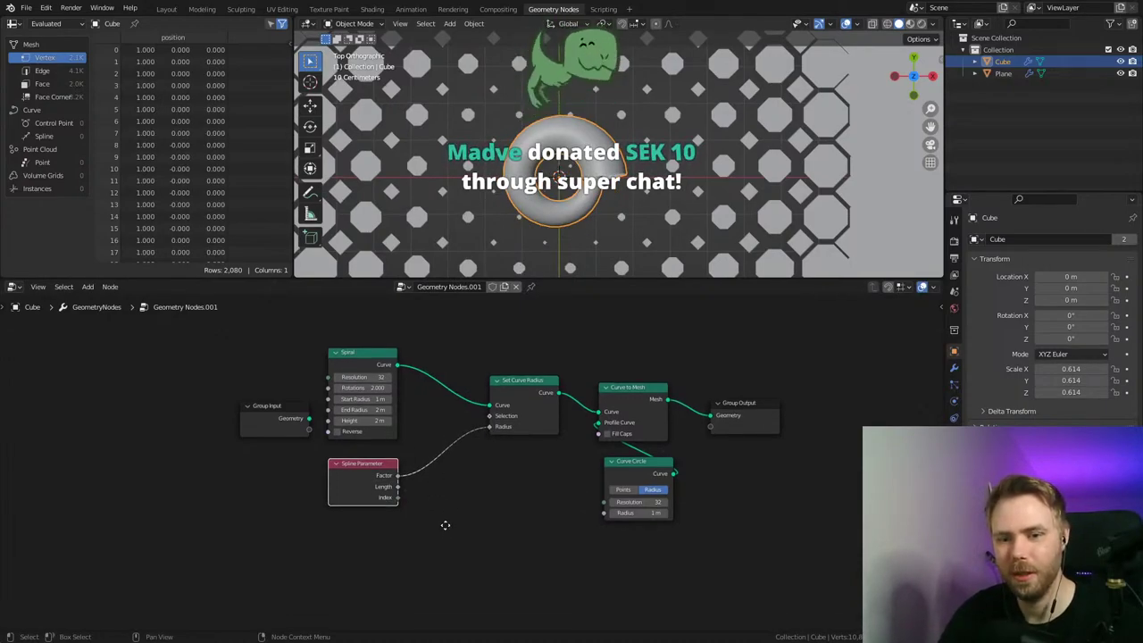
key("ctrl+s")
Step: Move the Group Input node farther away from the Spiral node
scroll(435, 440, "up", 3)
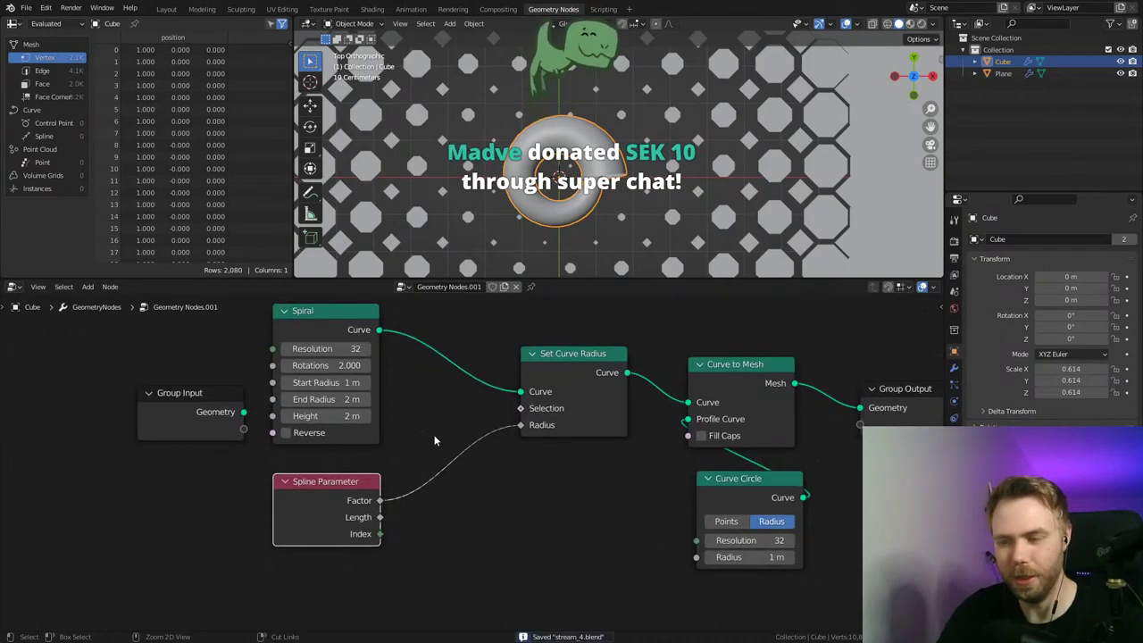
middle_click_drag(406, 453, 482, 474)
left_click_drag(239, 435, 164, 443)
middle_click_drag(473, 461, 344, 500, "ctrl")
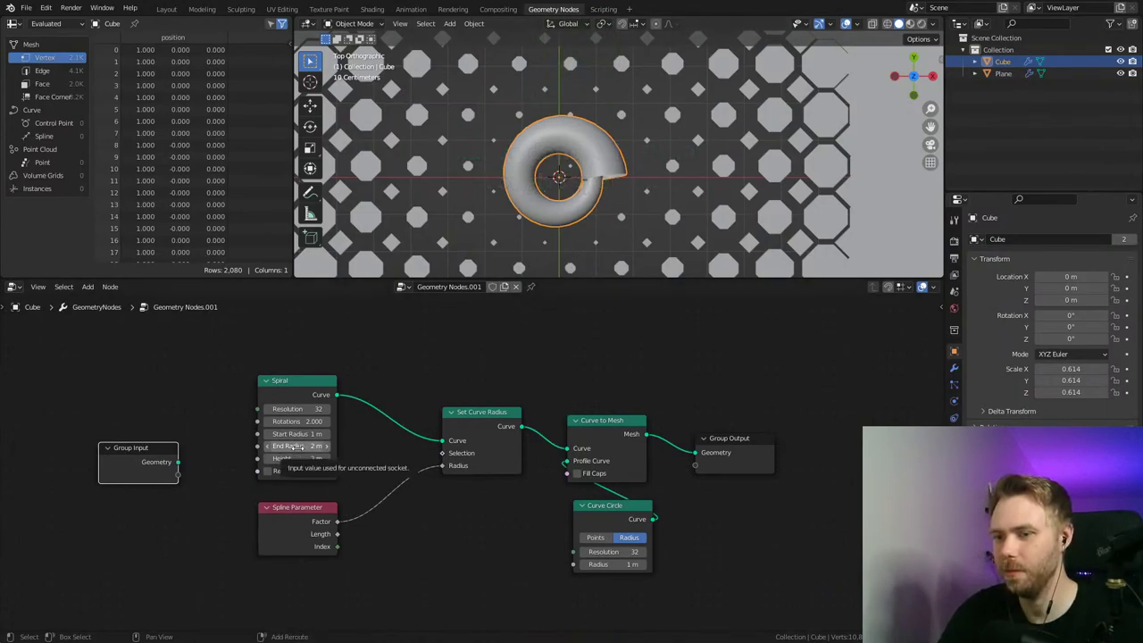
Step: Set the Spiral's Start Radius to 0.04 m and its End Radius to 9.08 m
left_click_drag(297, 433, 384, 445)
scroll(648, 154, "down", 4)
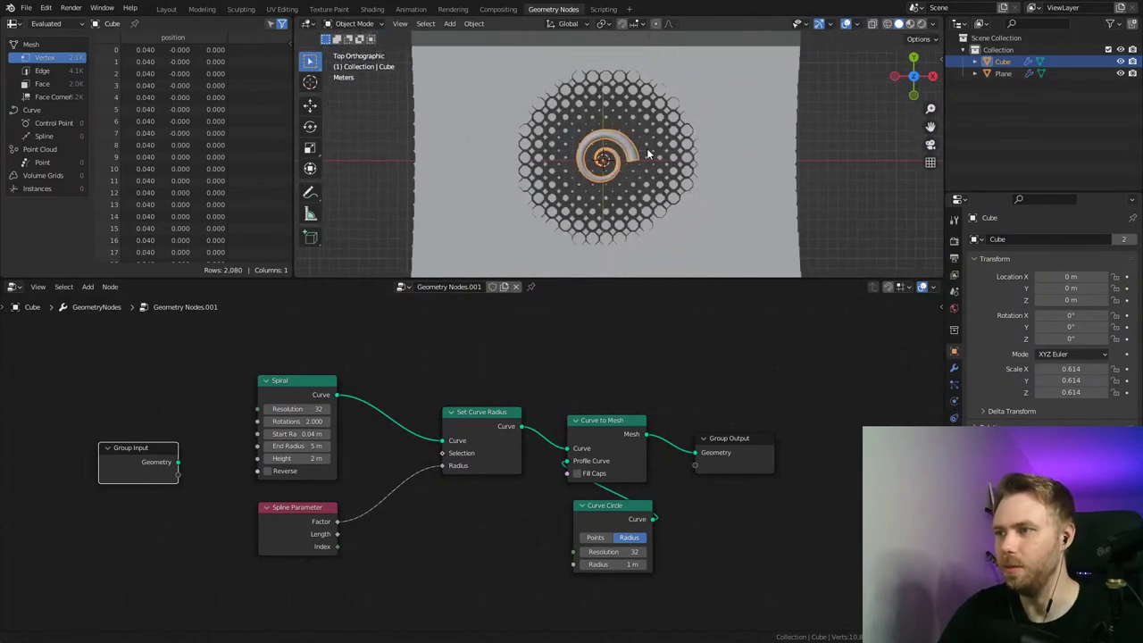
left_click_drag(297, 445, 419, 445)
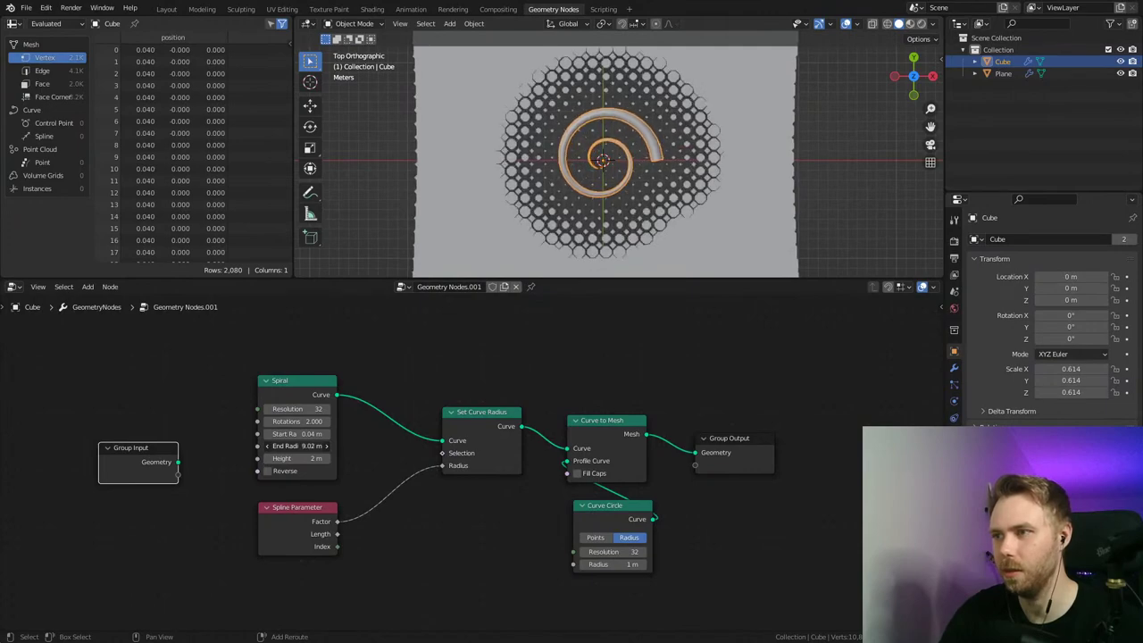
Step: Set the Spiral's Rotations to 1.170 and its Start Radius to 2.18 m, and save the file
left_click_drag(297, 421, 253, 421)
scroll(620, 183, "up", 10)
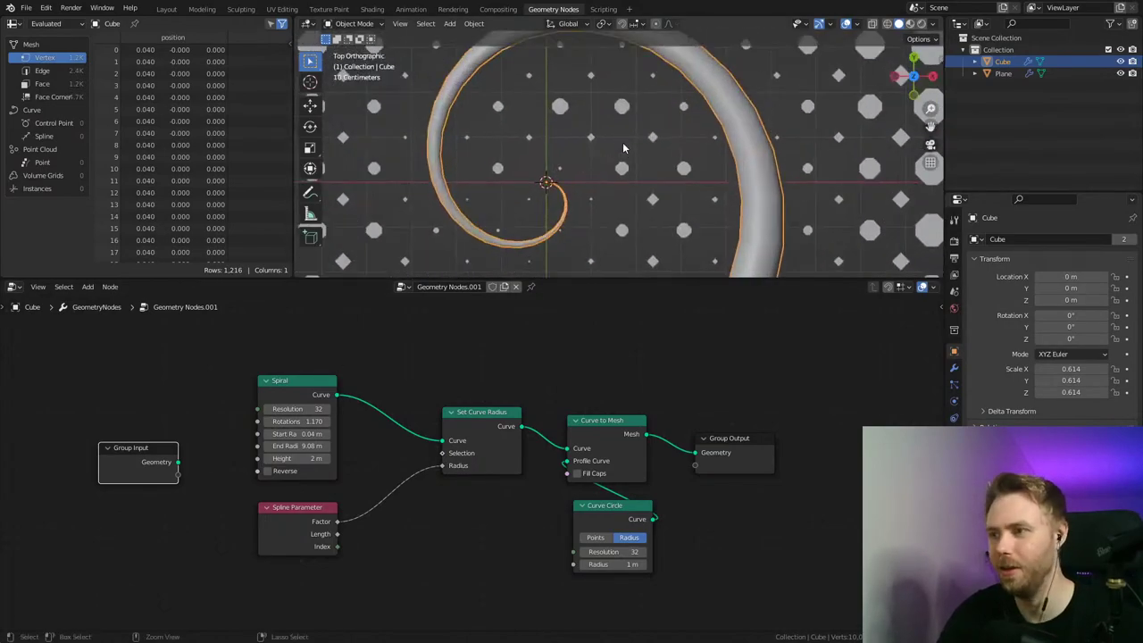
left_click_drag(291, 433, 319, 433)
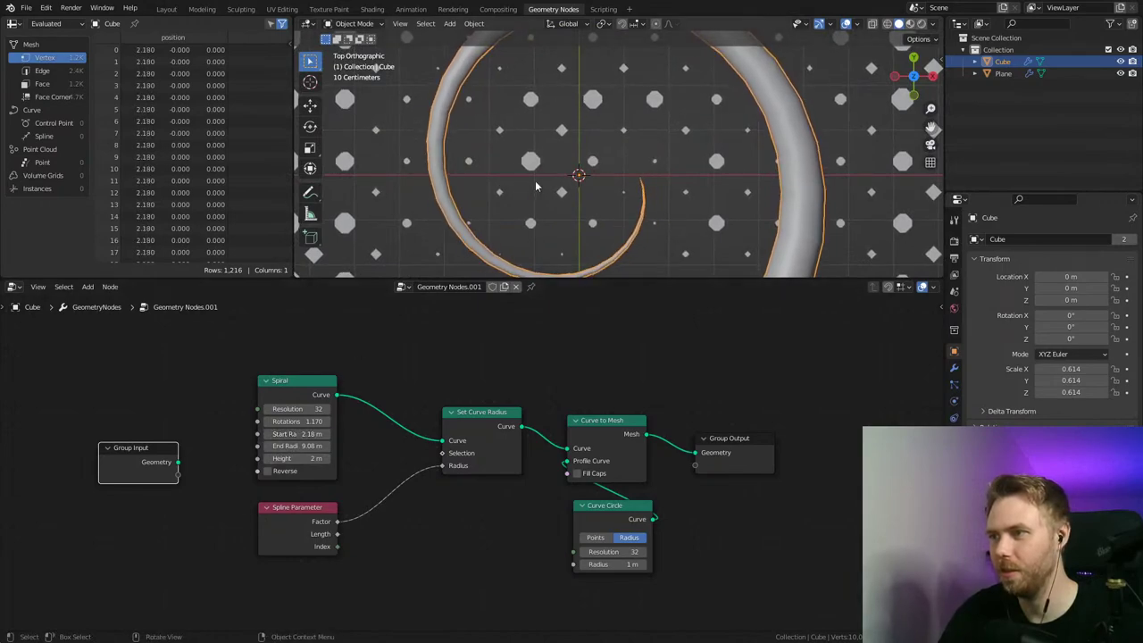
scroll(627, 193, "down", 8)
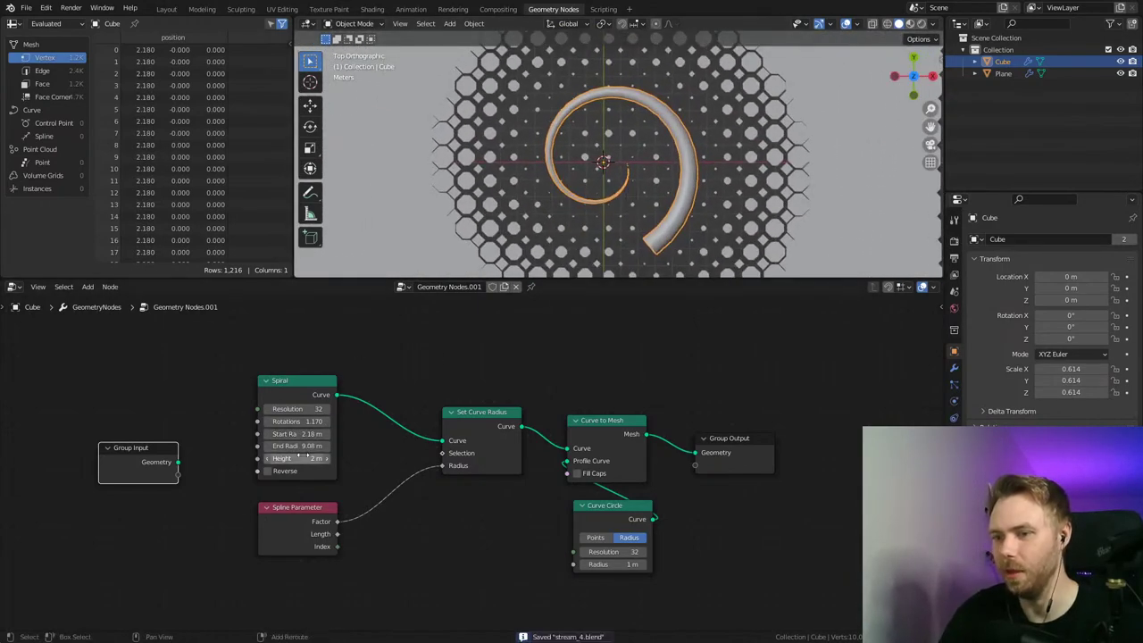
scroll(709, 173, "down", 1)
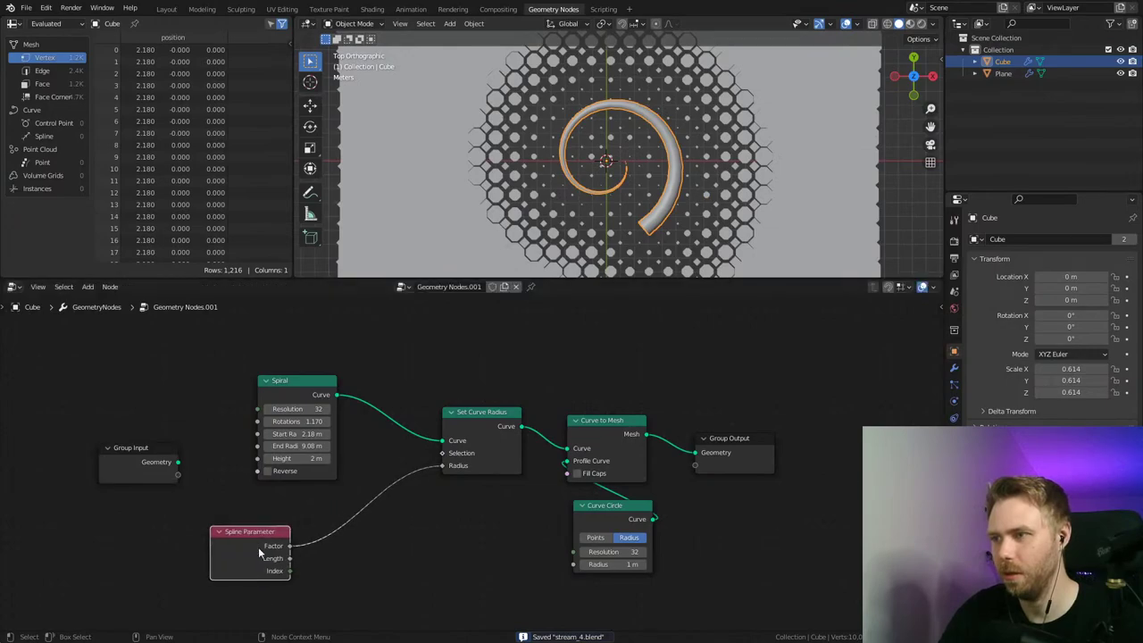
Step: Insert a Float Curve node between the Spline Parameter's Factor and the Radius of Set Curve Radius
middle_click_drag(388, 539, 452, 458)
key("shift+a")
mouse_move(455, 453)
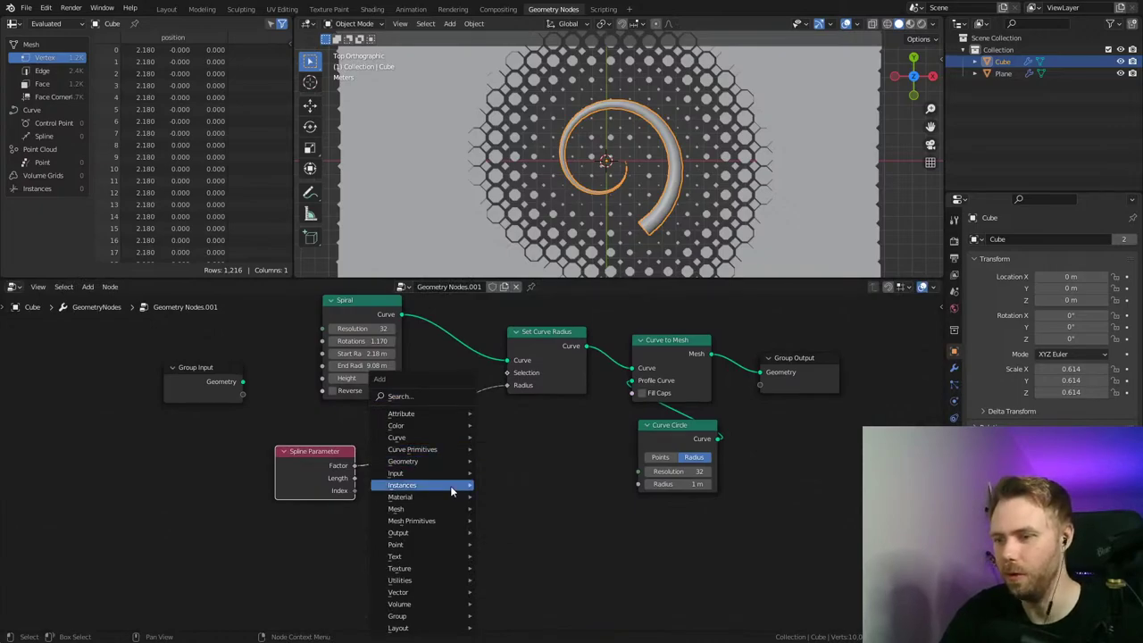
mouse_move(420, 580)
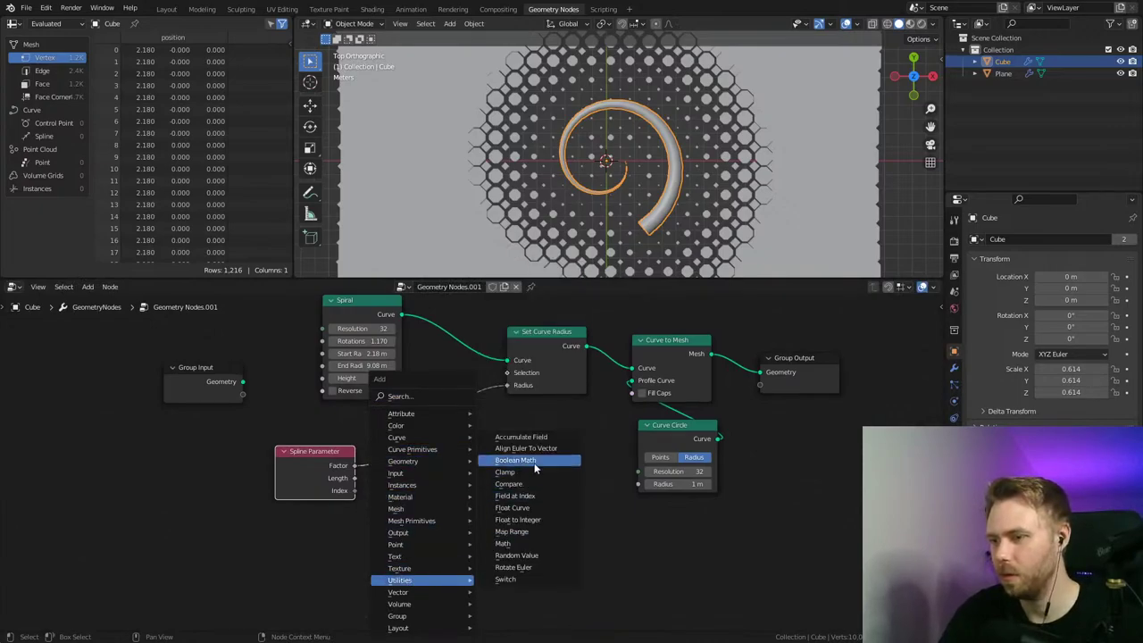
left_click(529, 514)
left_click(377, 421)
middle_click_drag(515, 499, 493, 472)
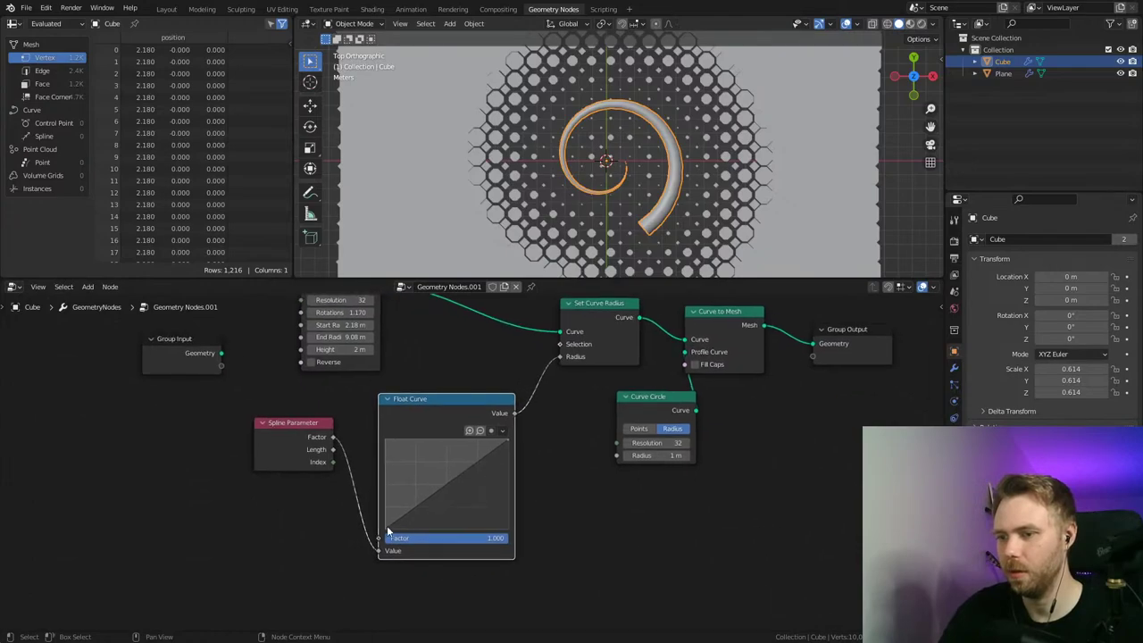
Step: Invert the Float Curve by raising its start point to the maximum and lowering its end point to 0
left_click_drag(387, 528, 385, 441)
left_click_drag(508, 440, 508, 528)
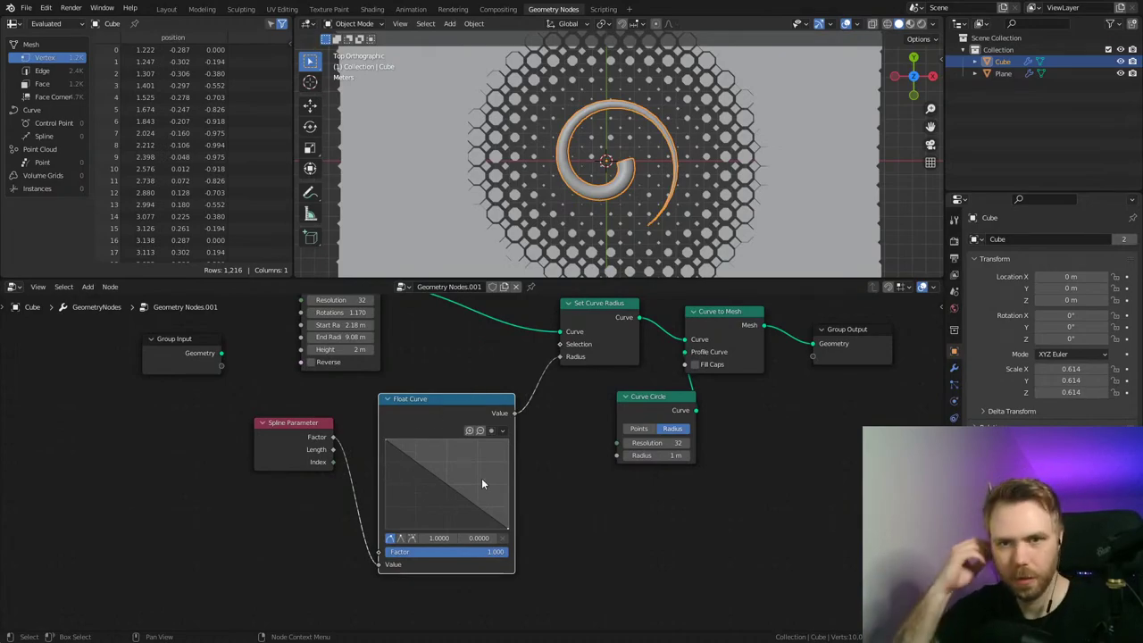
middle_click_drag(481, 483, 508, 546)
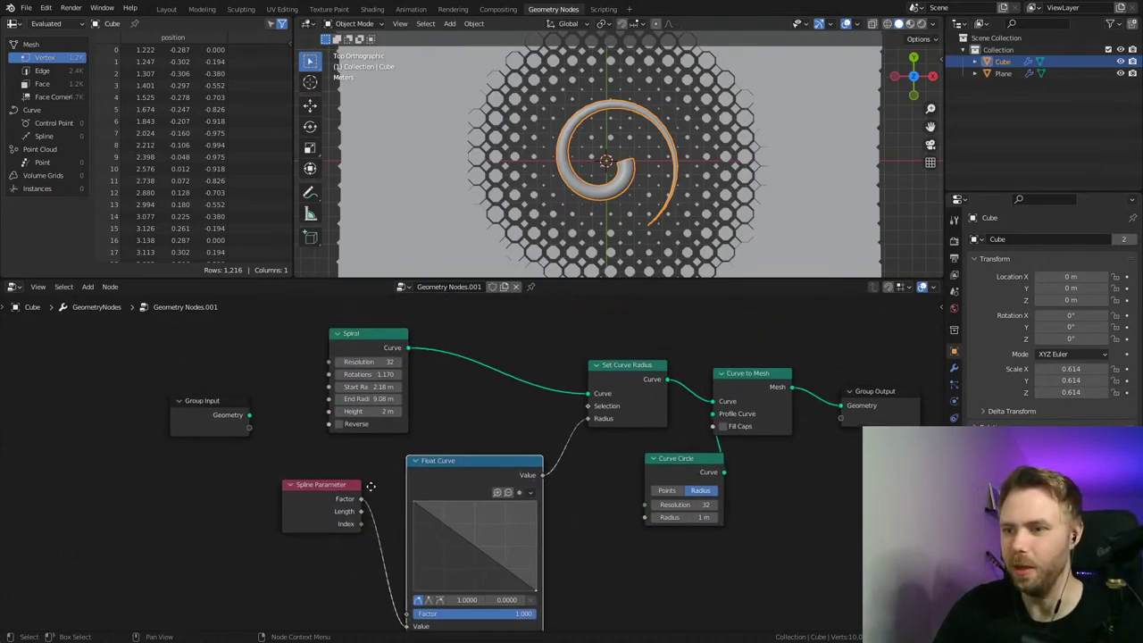
Step: Delete the Float Curve node and link the Spline Parameter's Factor directly to the Radius of Set Curve Radius
key("x")
left_click_drag(361, 499, 370, 498)
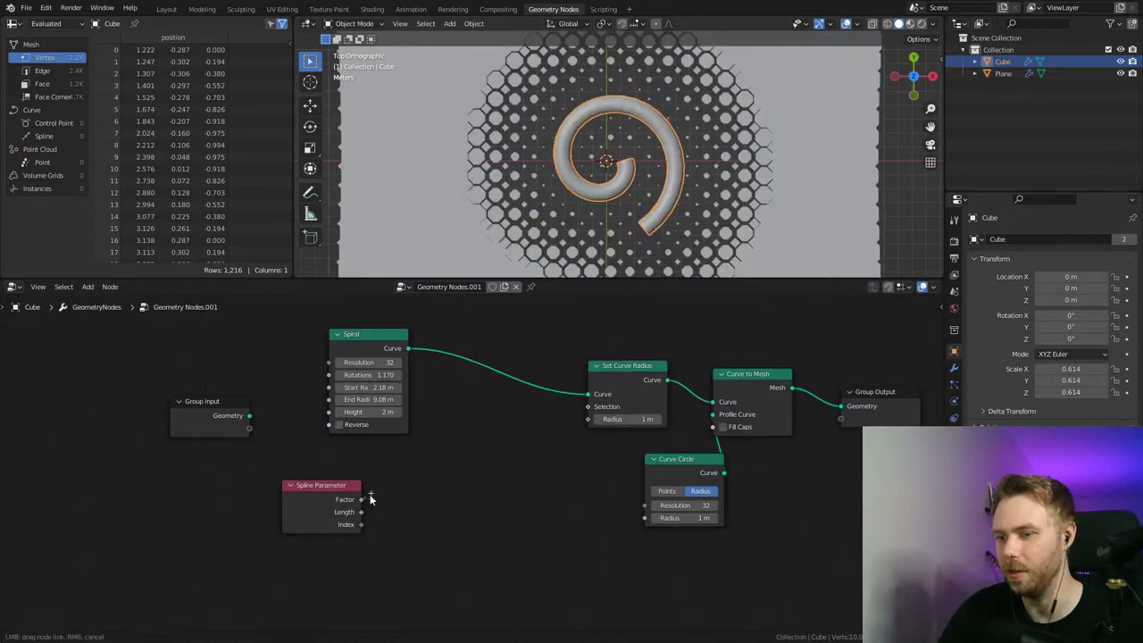
left_click_drag(591, 418, 589, 419)
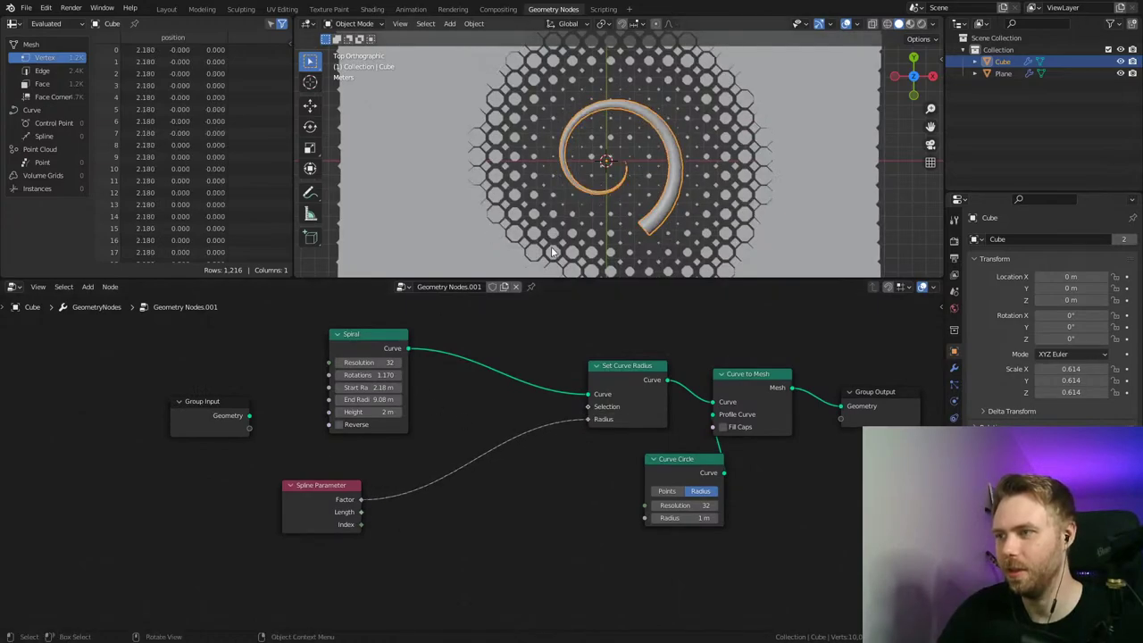
Step: Try the Spiral node's Reverse option by switching it on and off repeatedly
left_click(339, 425)
left_click(338, 425)
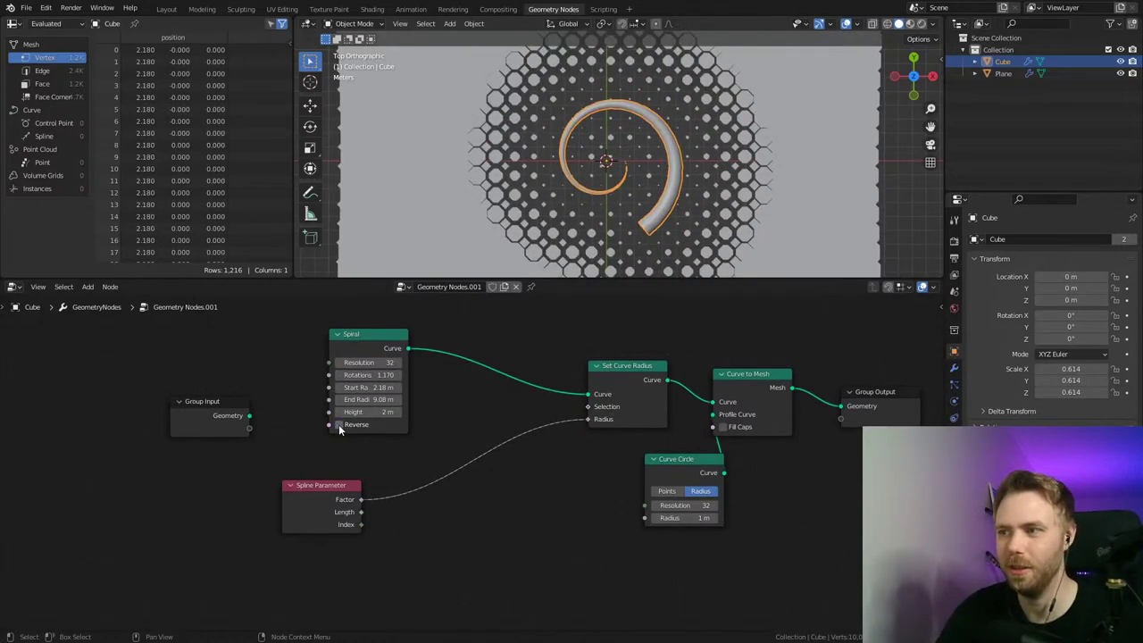
left_click(338, 424)
left_click(338, 425)
left_click(339, 424)
left_click(338, 425)
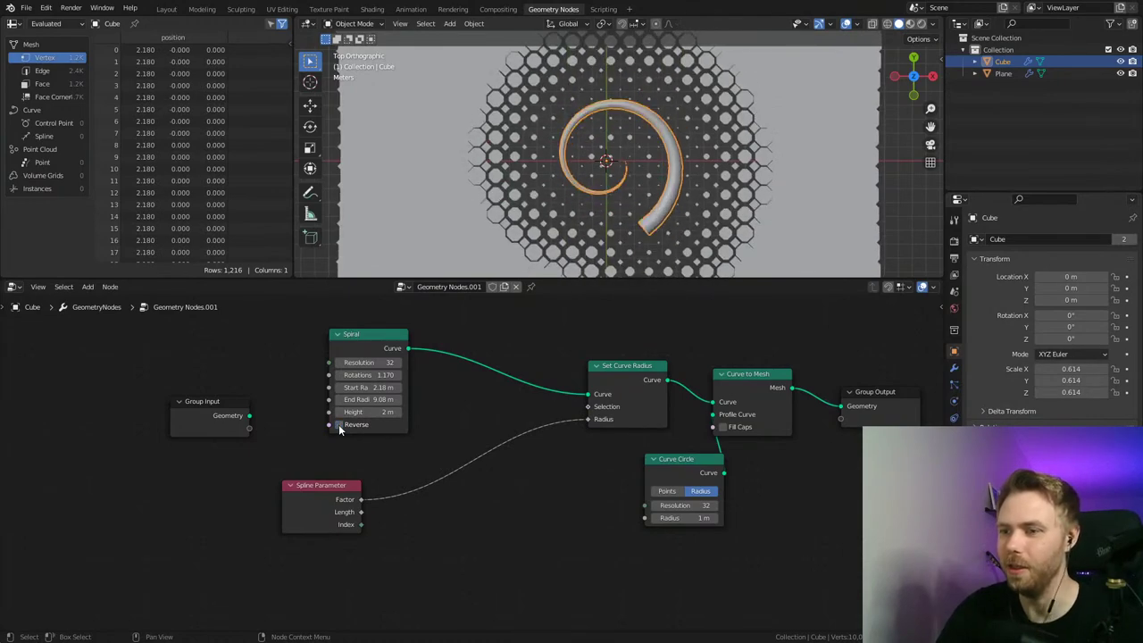
left_click(339, 425)
left_click(338, 425)
key("shift+a")
type("curve")
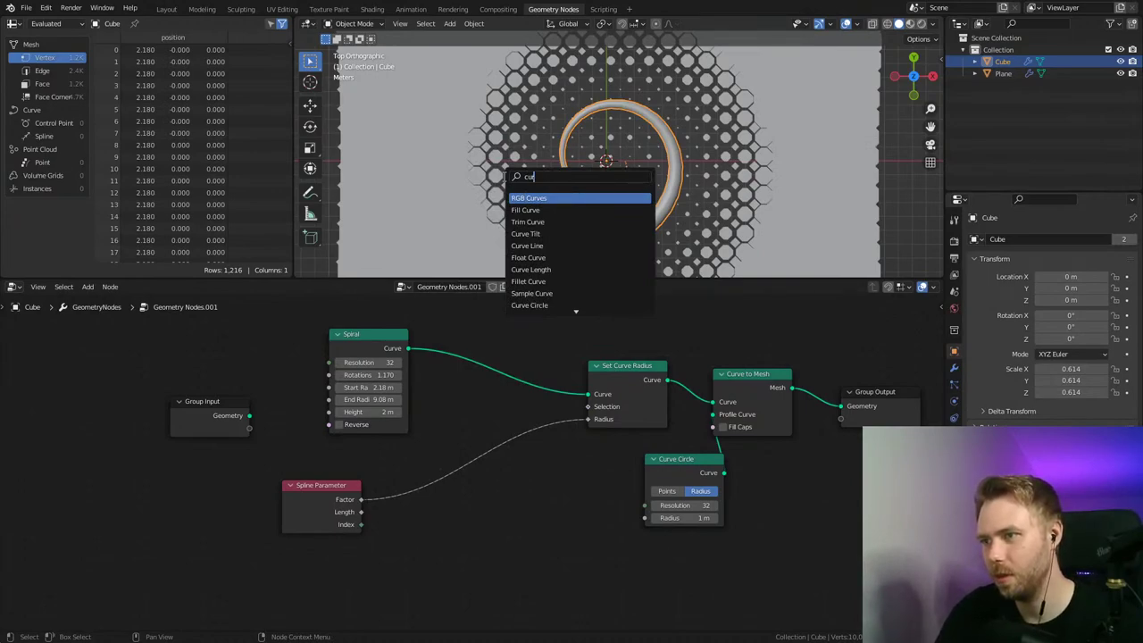
key("BackSpace")
key("BackSpace")
key("BackSpace")
left_click(487, 426)
Step: Insert a Reverse Curve node between the Spiral and Set Curve Radius, and move the Spline Parameter node beneath the Spiral
key("shift+a")
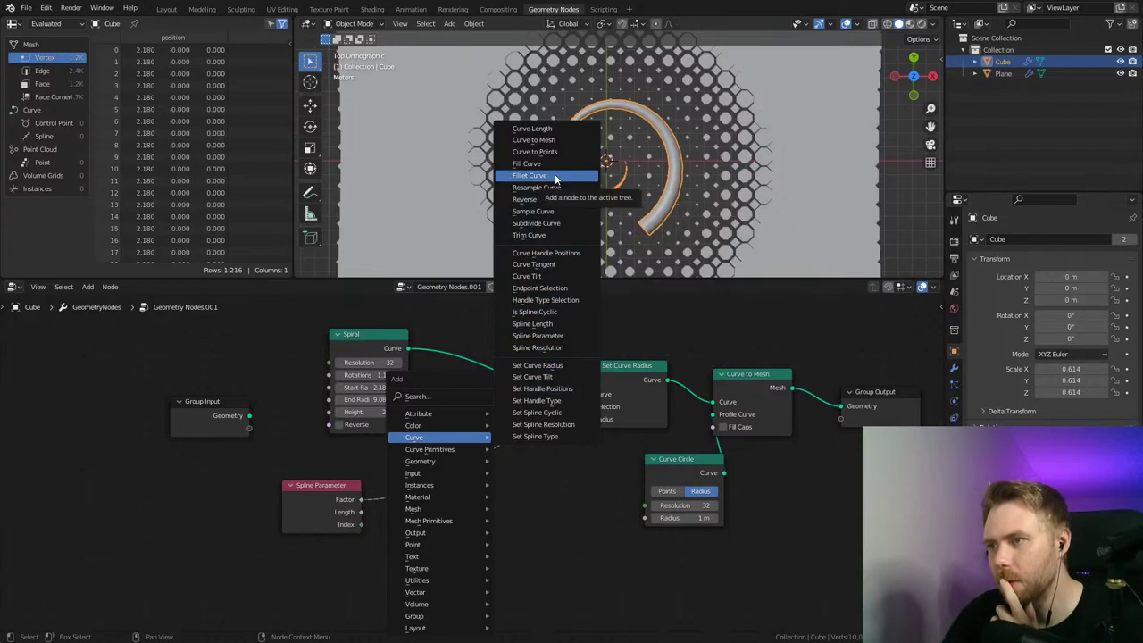
left_click(560, 202)
left_click(461, 340)
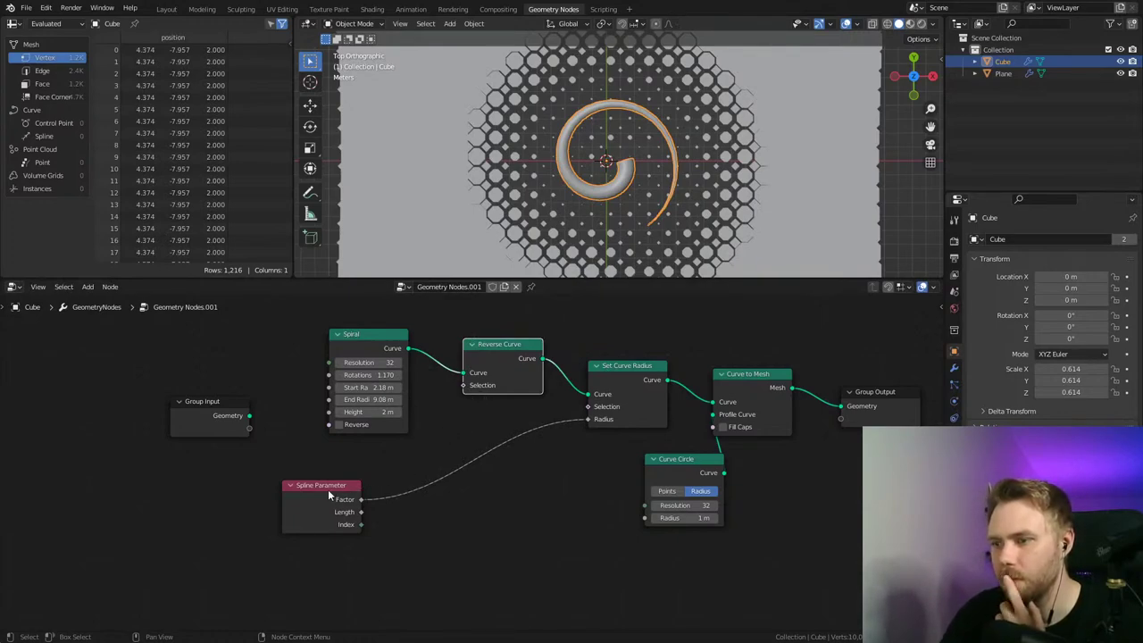
left_click_drag(325, 494, 361, 488)
Step: Add a Float Curve node on the link between the Spline Parameter's Factor and the Radius of Set Curve Radius
middle_click_drag(533, 501, 535, 460)
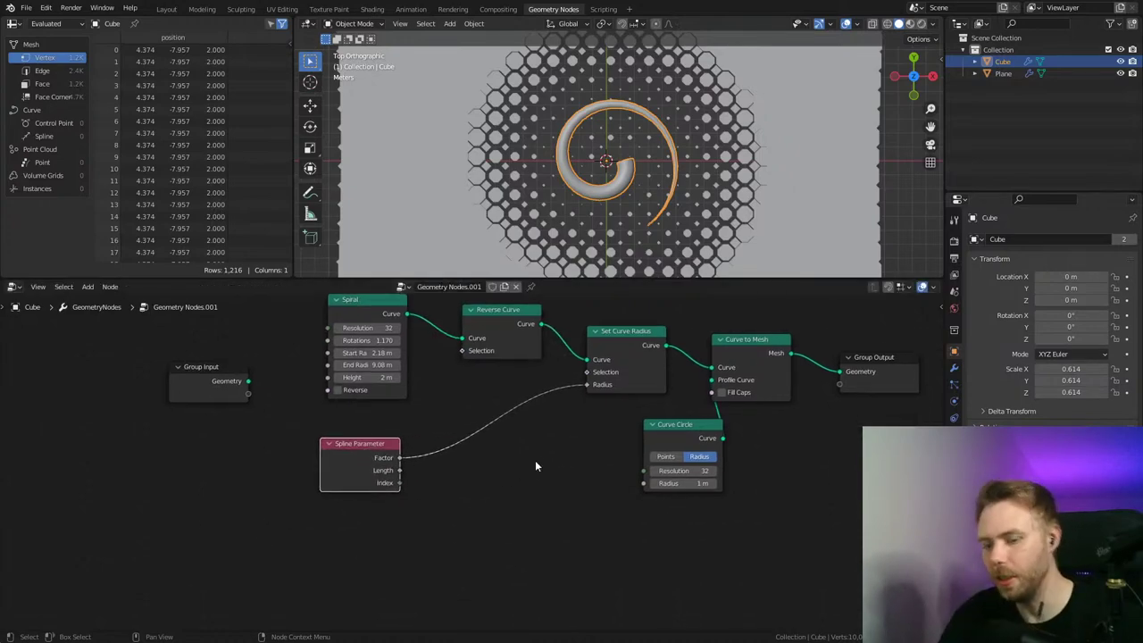
key("shift+a")
mouse_move(497, 579)
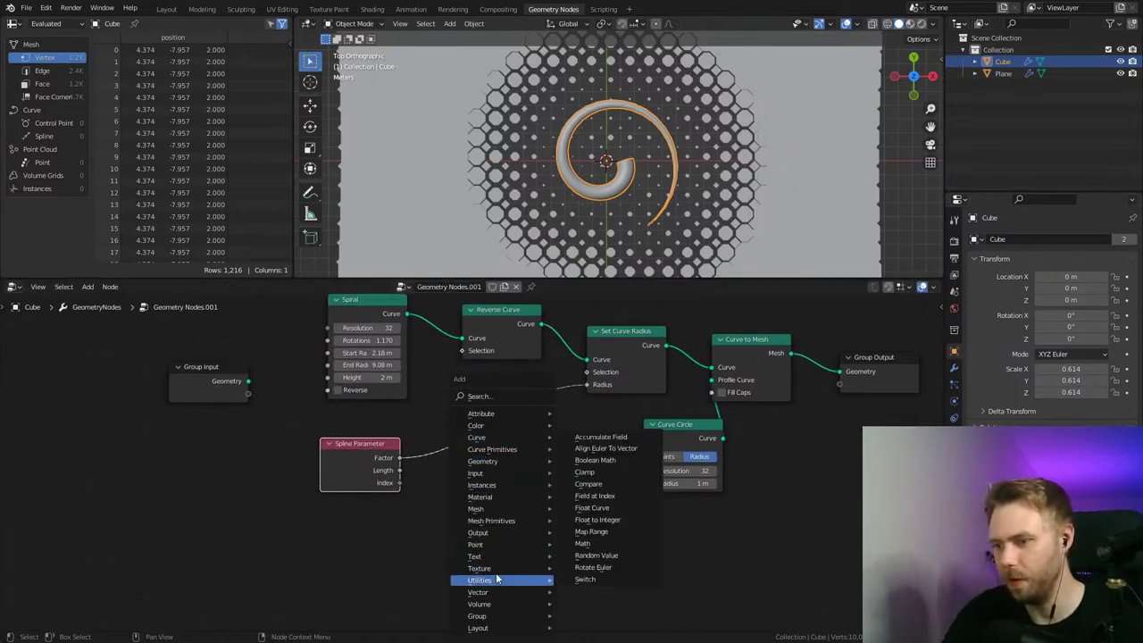
left_click(612, 507)
left_click(563, 450)
Step: Shape the Float Curve into an S with its upper point at 0.7727, 0.7937, and set the Spiral's Resolution to 64
mouse_move(534, 474)
left_mouse_down()
mouse_move(529, 511)
mouse_move(548, 461)
left_mouse_up()
scroll(640, 157, "up", 6)
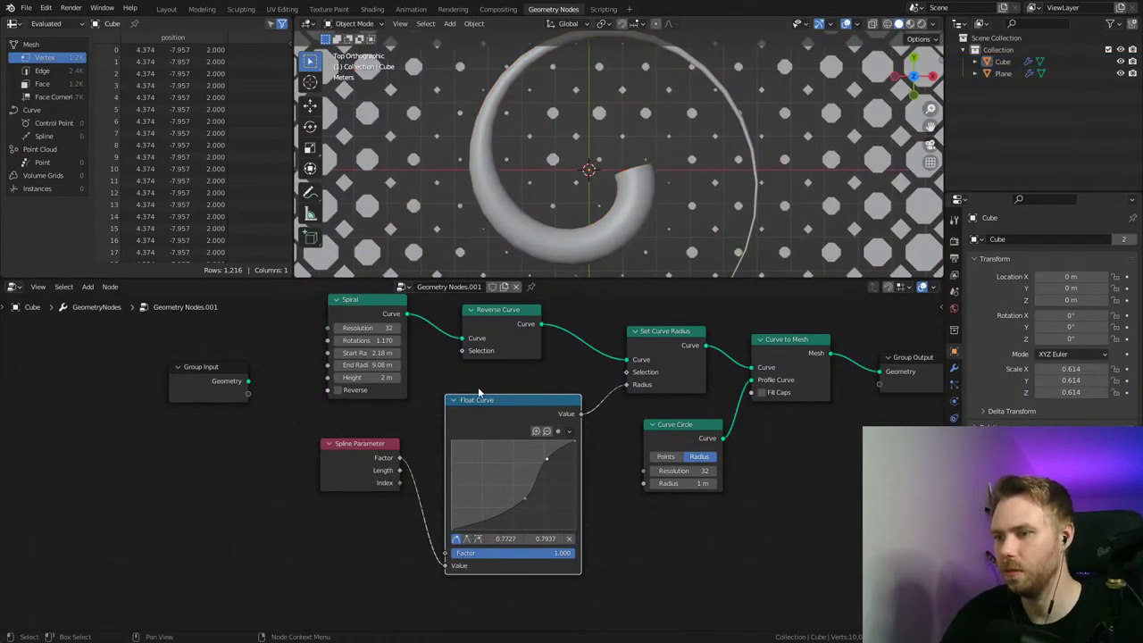
key("Return")
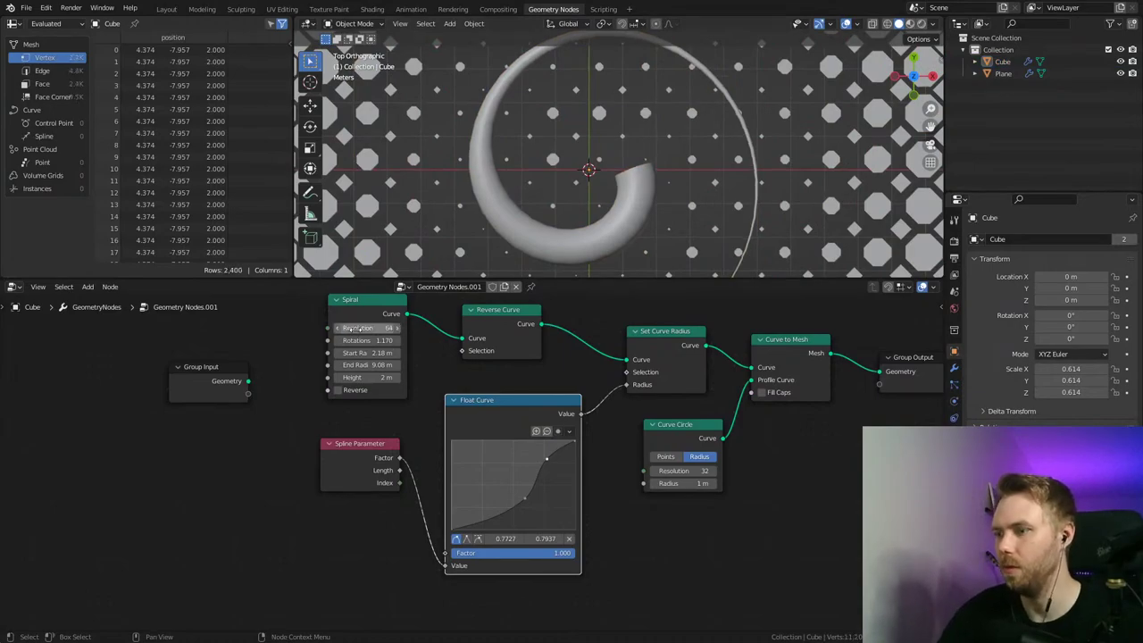
Step: Set the Curve Circle's Resolution to 8 and save the file
type("8")
key("Return")
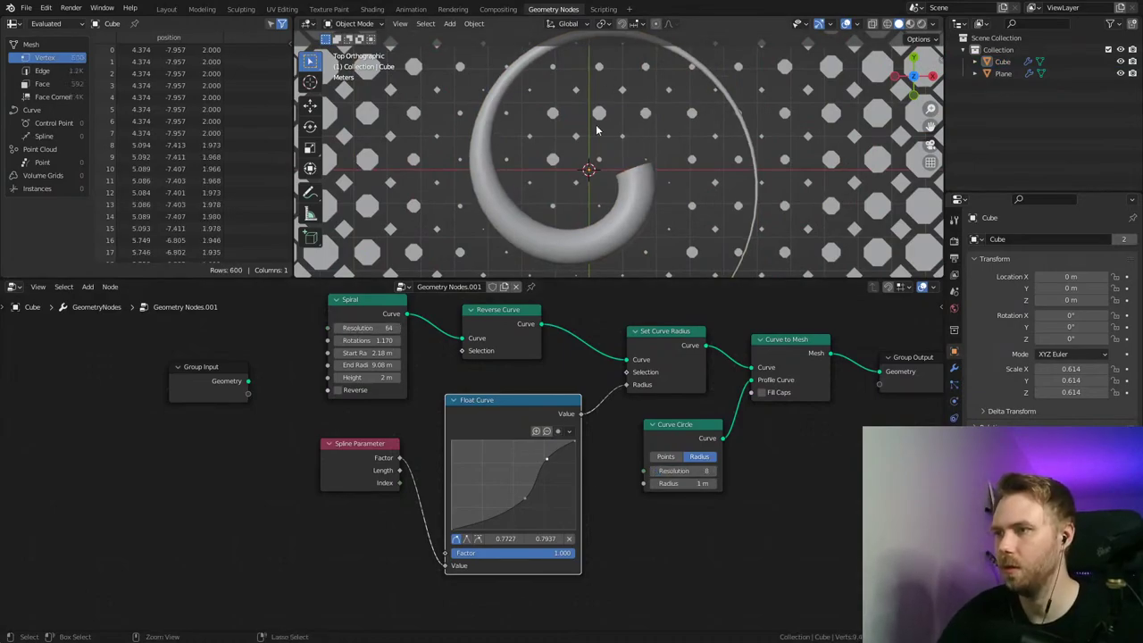
scroll(597, 131, "down", 3)
key("ctrl+s")
Step: Set the Spiral node's Height to 0 m and save the file
middle_click_drag(657, 226, 545, 102)
left_click(353, 377)
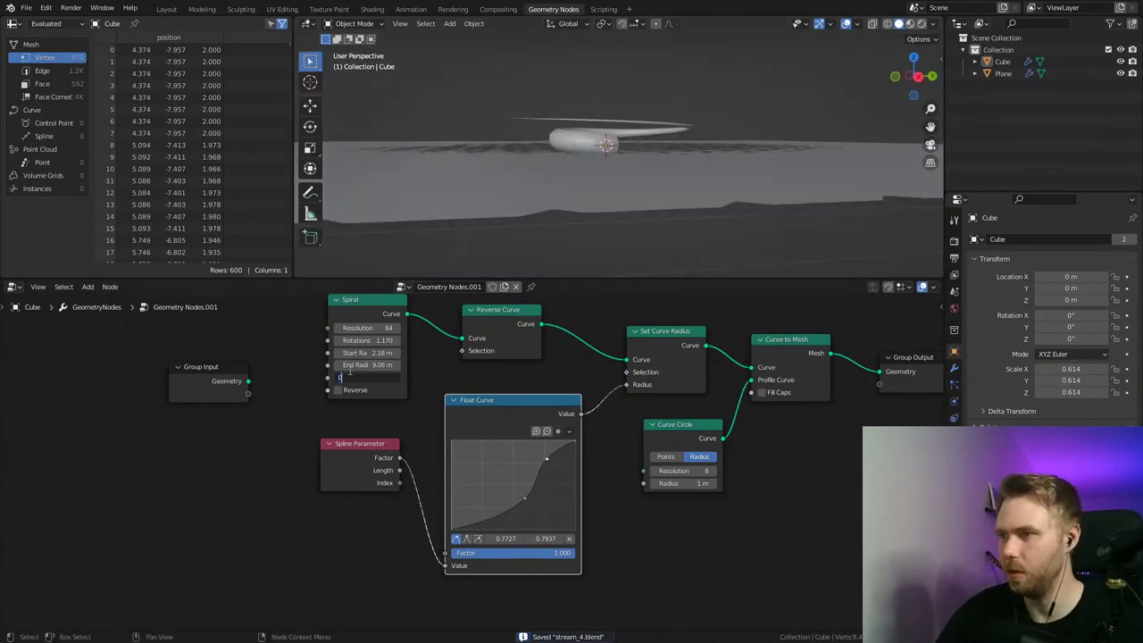
type("0")
key("Return")
middle_click_drag(464, 268, 552, 158)
key("ctrl+s")
middle_click_drag(451, 358, 448, 425)
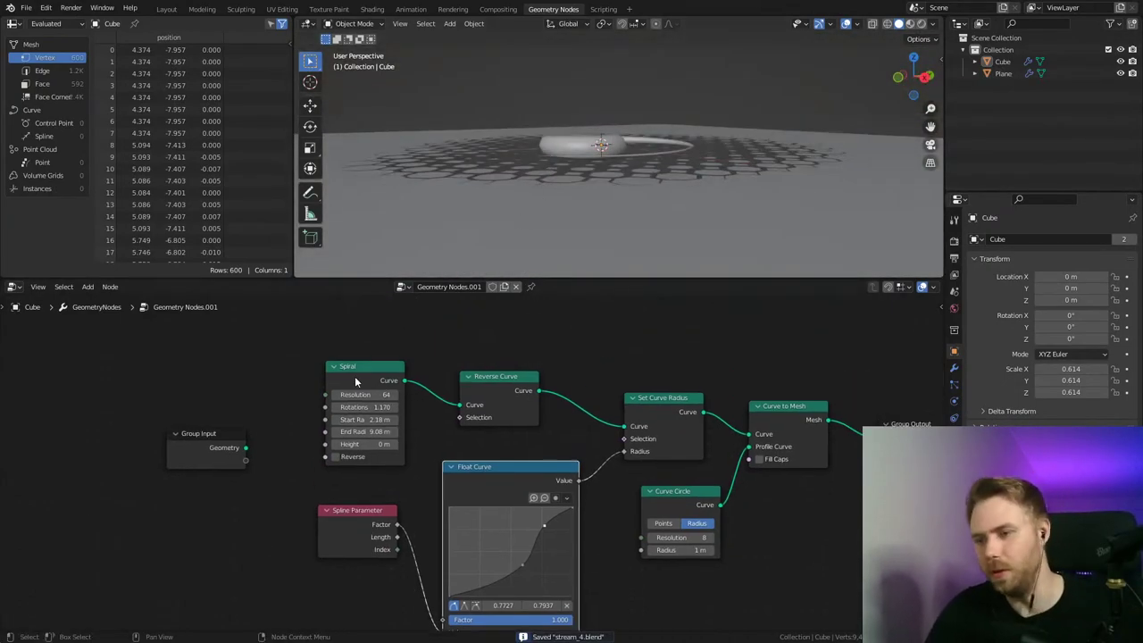
Step: Shift the Spiral node slightly aside, try a greater Height on it and undo that change
mouse_move(355, 374)
left_mouse_down()
mouse_move(358, 354)
mouse_move(337, 368)
left_mouse_up()
middle_click_drag(504, 186, 571, 207)
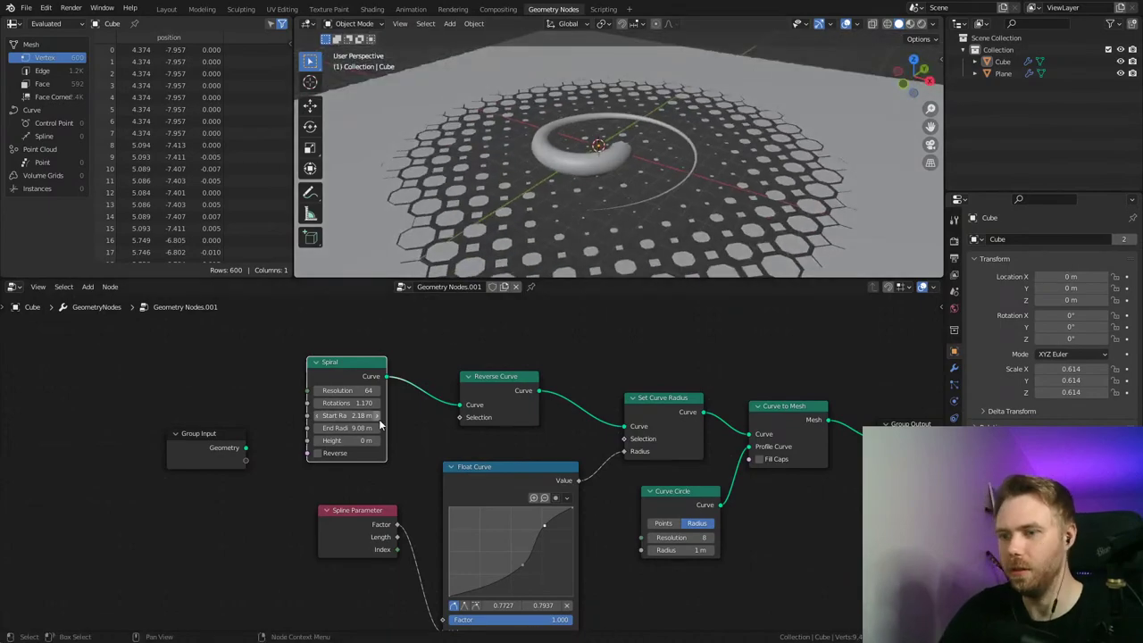
left_click_drag(344, 440, 382, 440)
key("ctrl+z")
scroll(656, 193, "down", 3)
middle_click_drag(656, 193, 682, 178)
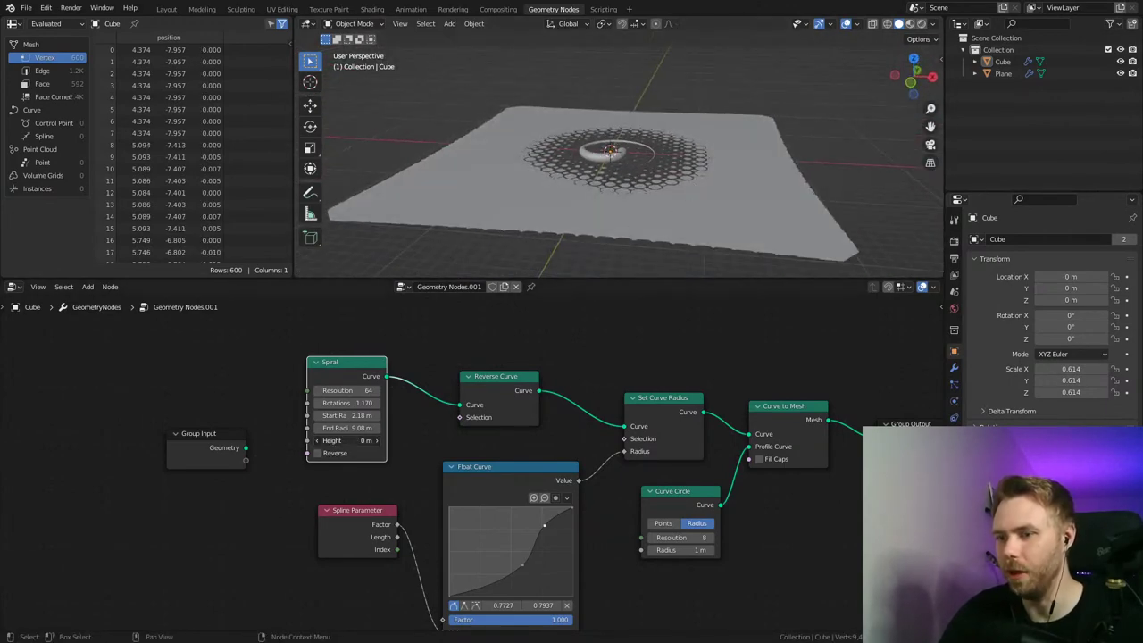
Step: Raise the Spiral's Height to 22.3 m and move the Spiral and Group Input nodes away from Reverse Curve
left_click_drag(348, 440, 384, 440)
left_click_drag(370, 370, 237, 377)
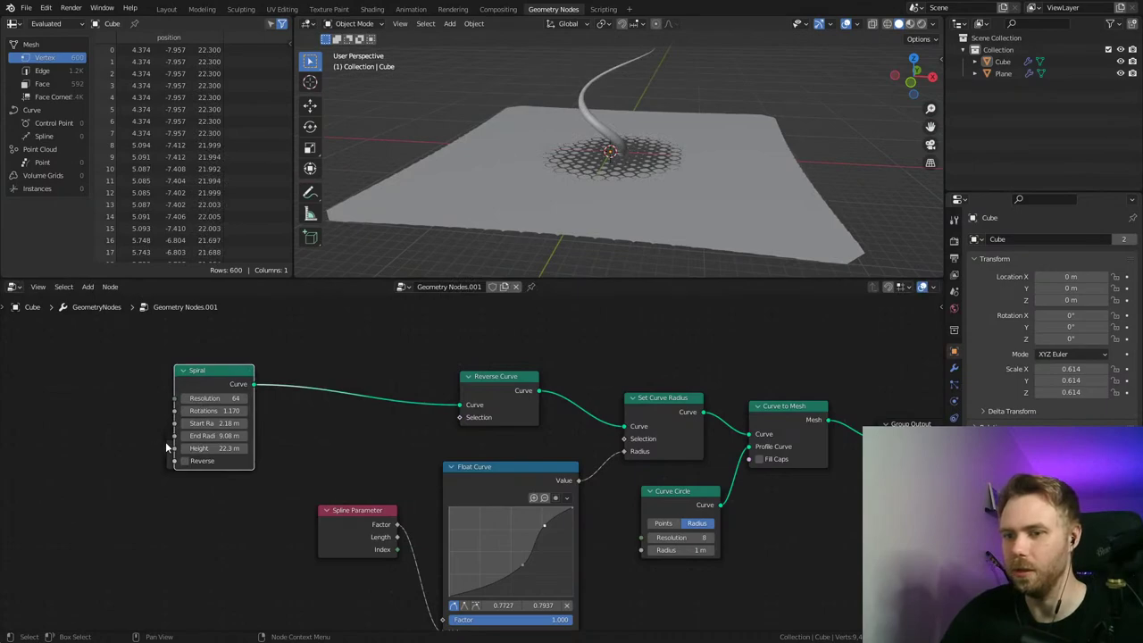
left_click(169, 437)
left_click(16, 437)
Step: Insert a Set Position node between the Spiral and Reverse Curve, and move the Spiral node further away from it
key("shift+a")
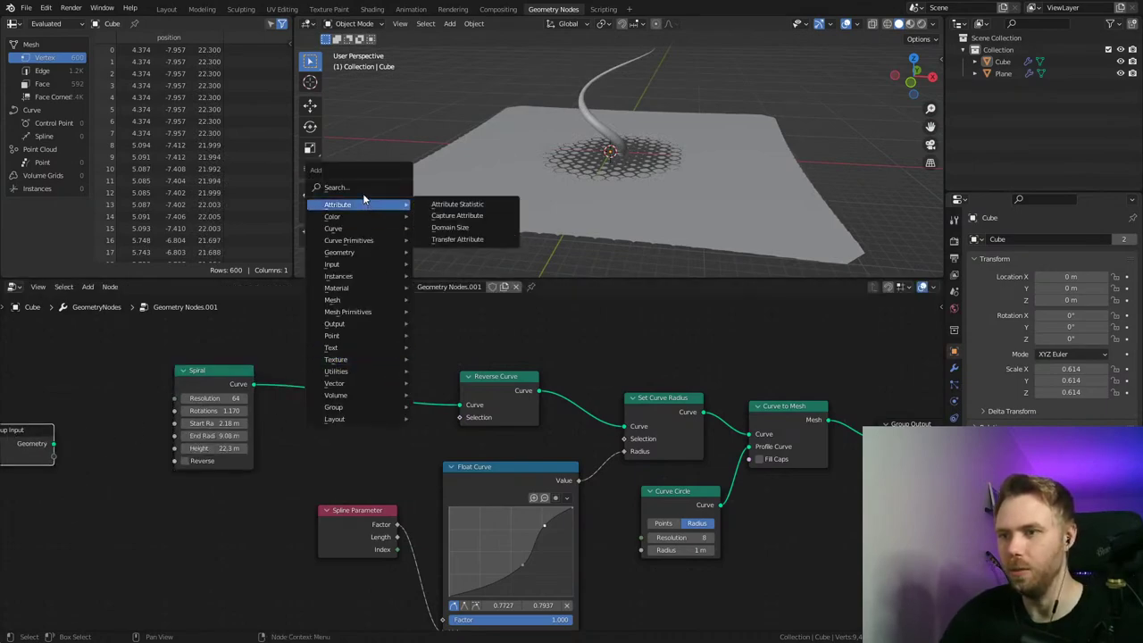
type("set po")
key("Return")
left_click(336, 352)
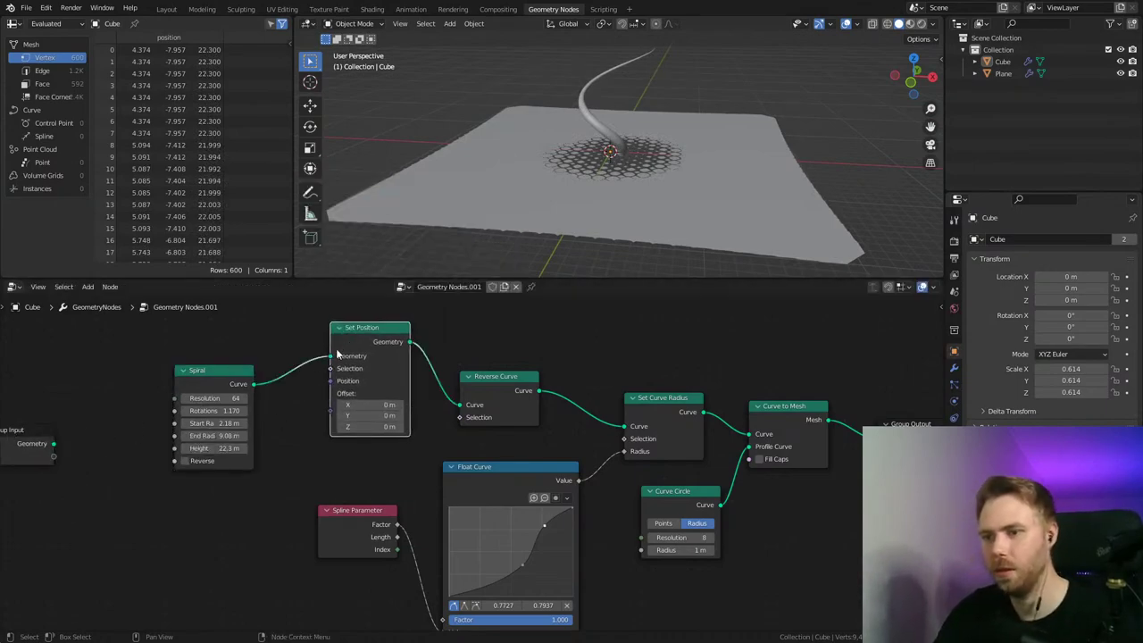
left_click_drag(251, 431, 162, 381)
middle_click_drag(163, 380, 341, 349)
Step: Add a Noise Texture node and place it beneath the Spiral node
key("shift+a")
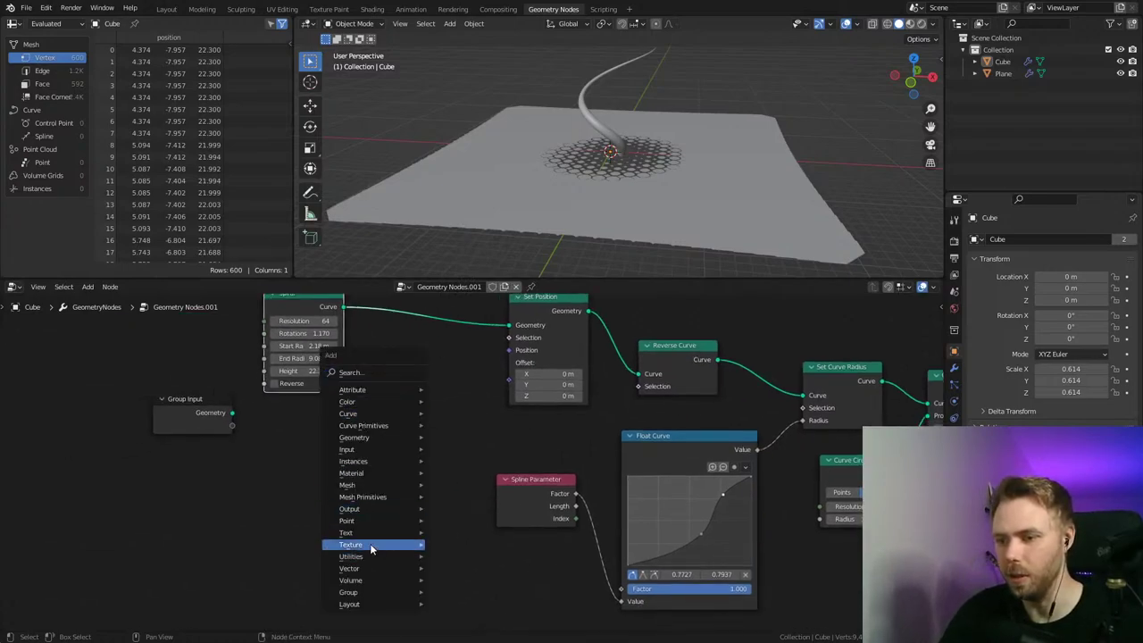
mouse_move(370, 545)
left_click(482, 521)
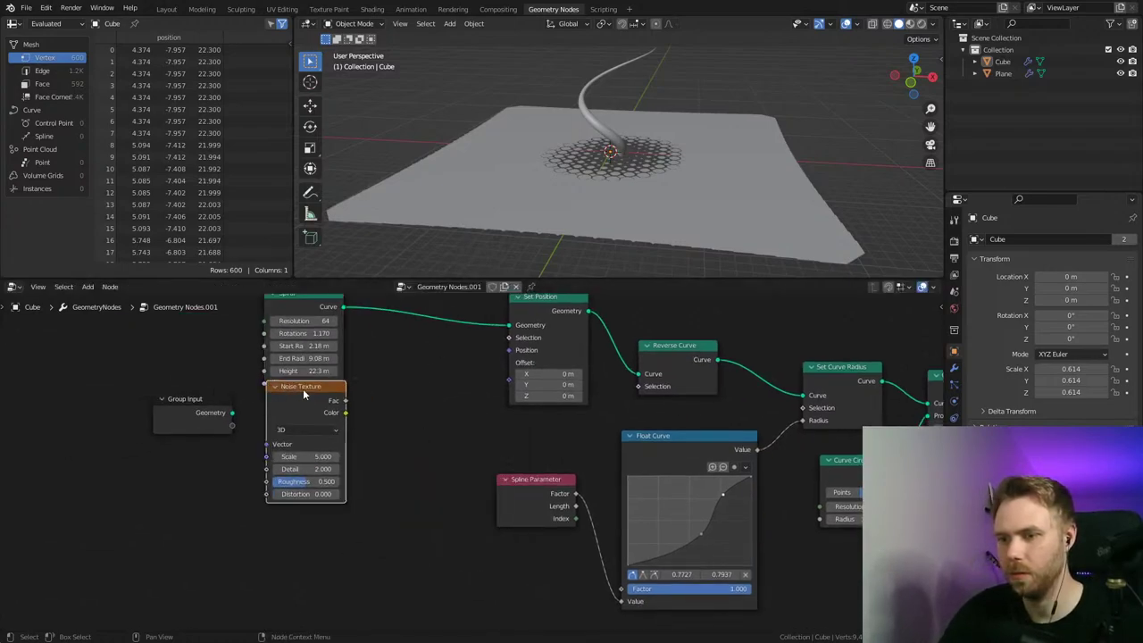
left_click(295, 453)
Step: Add a Vector Math node set to Scale, linking the Noise Texture's Color through it to the Offset of Set Position
key("shift+a")
mouse_move(368, 461)
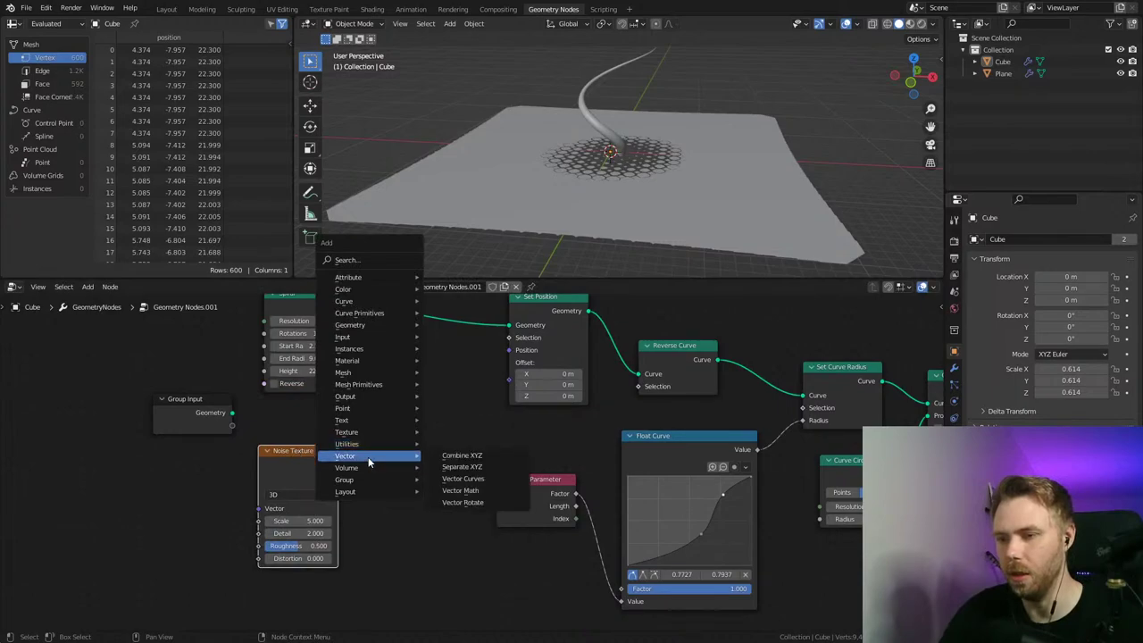
left_click(460, 490)
left_click(425, 428)
left_click(423, 432)
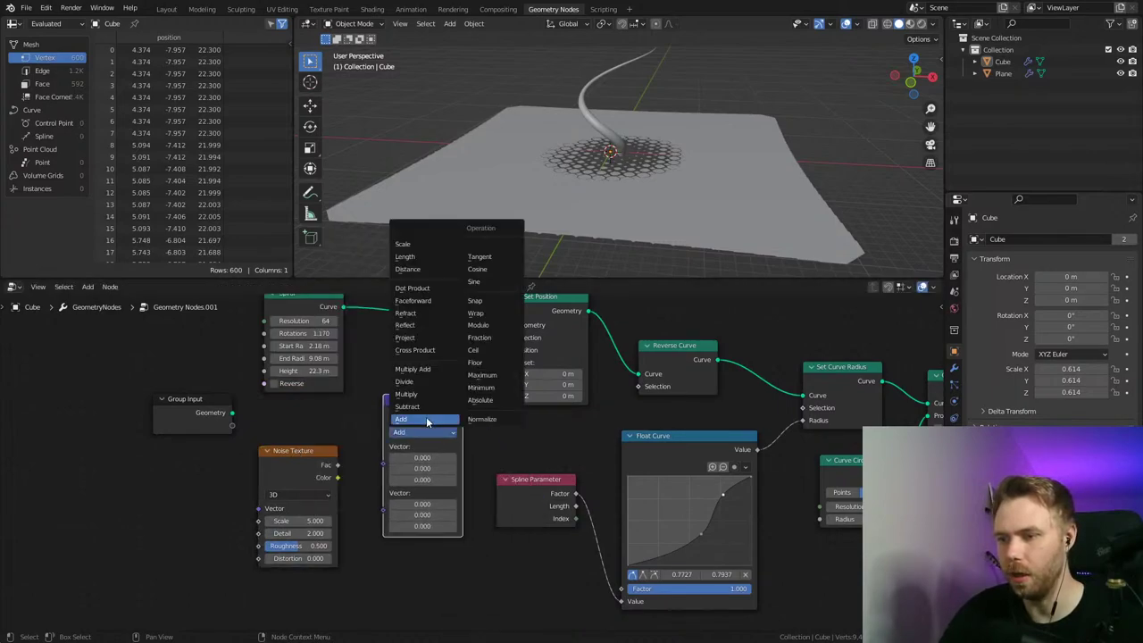
left_click(404, 244)
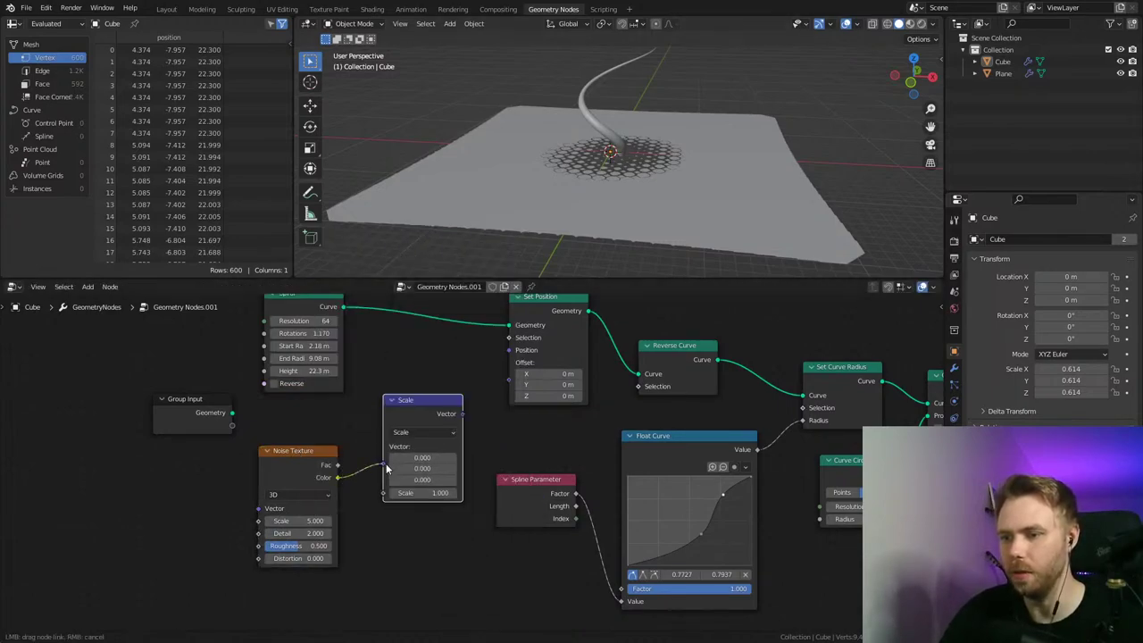
left_click_drag(386, 468, 385, 466)
left_click_drag(515, 390, 515, 391)
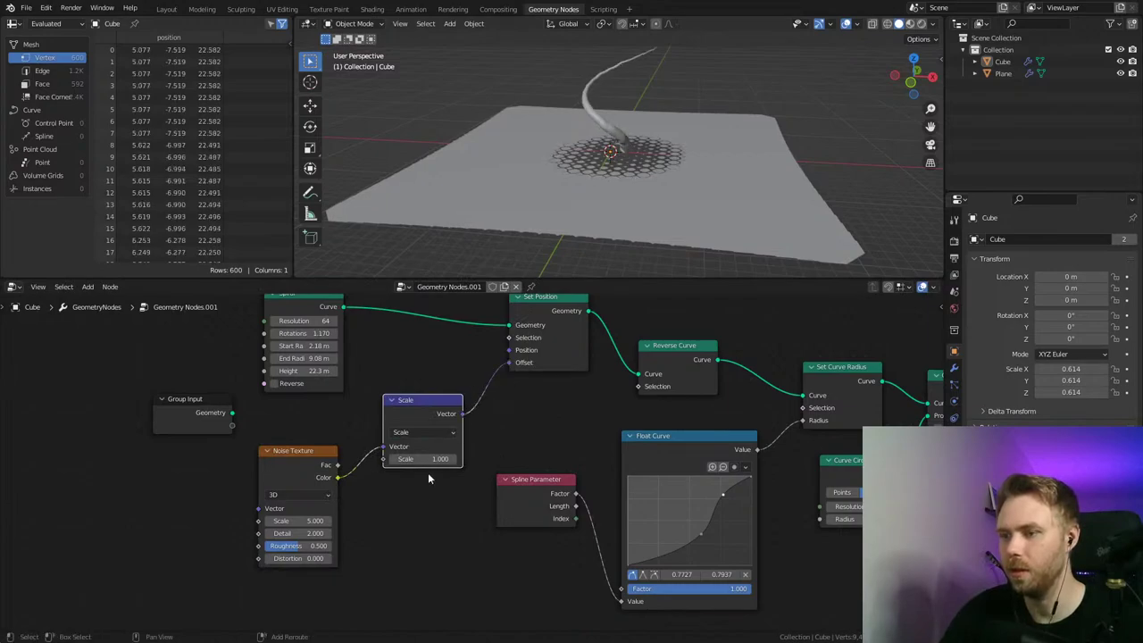
Step: Set the Noise Texture's Scale to 0.690 and the vector Scale to 2.740, and move the Noise Texture away to make room
left_click_drag(282, 520, 337, 508)
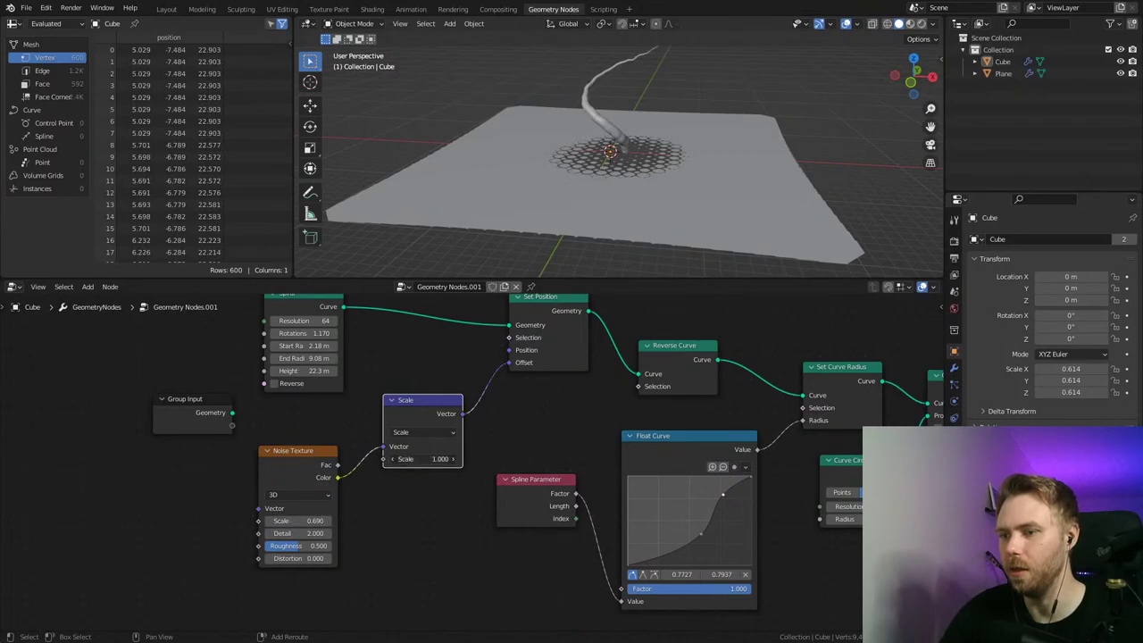
left_click_drag(420, 458, 469, 458)
left_click_drag(301, 458, 109, 478)
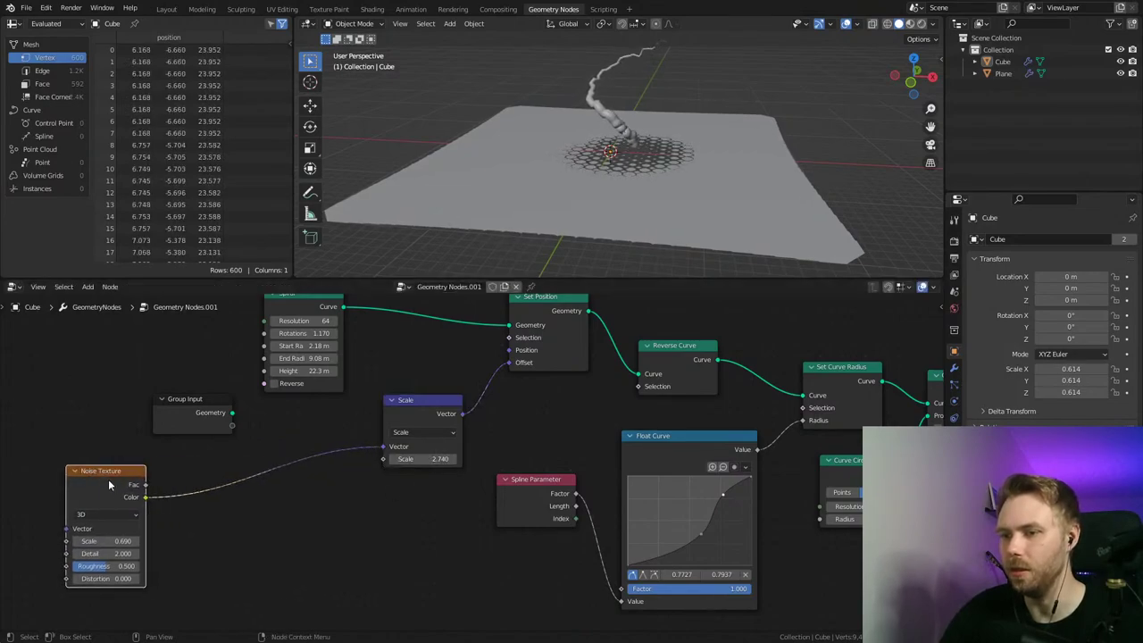
Step: Insert a Vector Math node set to Subtract between the Noise Texture and Scale nodes, subtracting 0.5 on all three axes
middle_click_drag(408, 473, 488, 456)
key("shift+a")
mouse_move(488, 456)
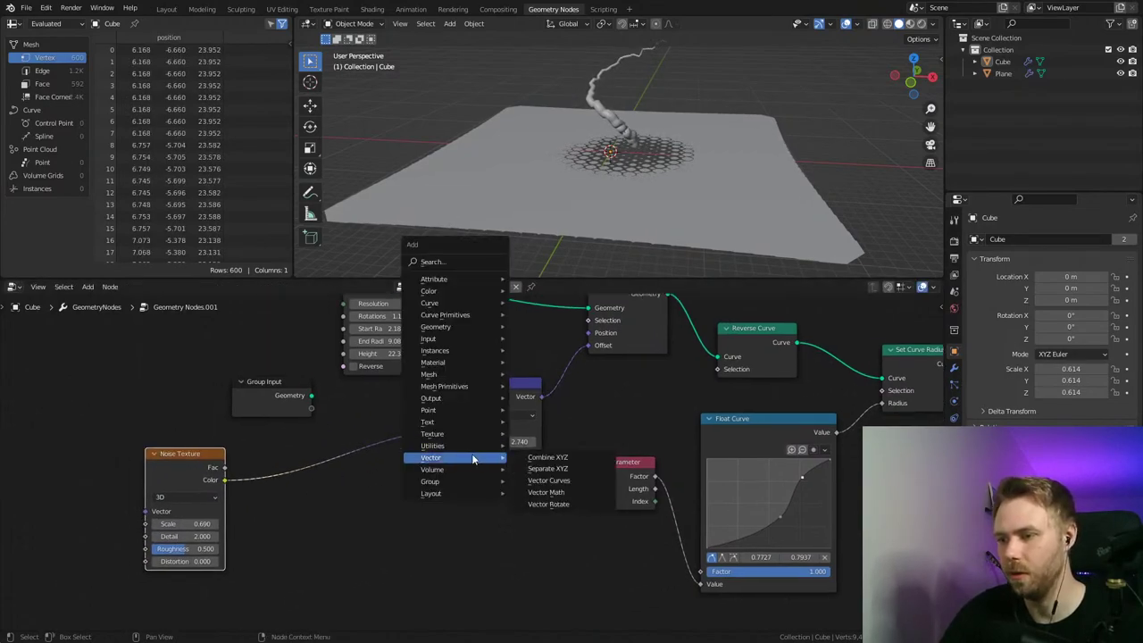
left_click(538, 492)
left_click(375, 464)
left_click(377, 479)
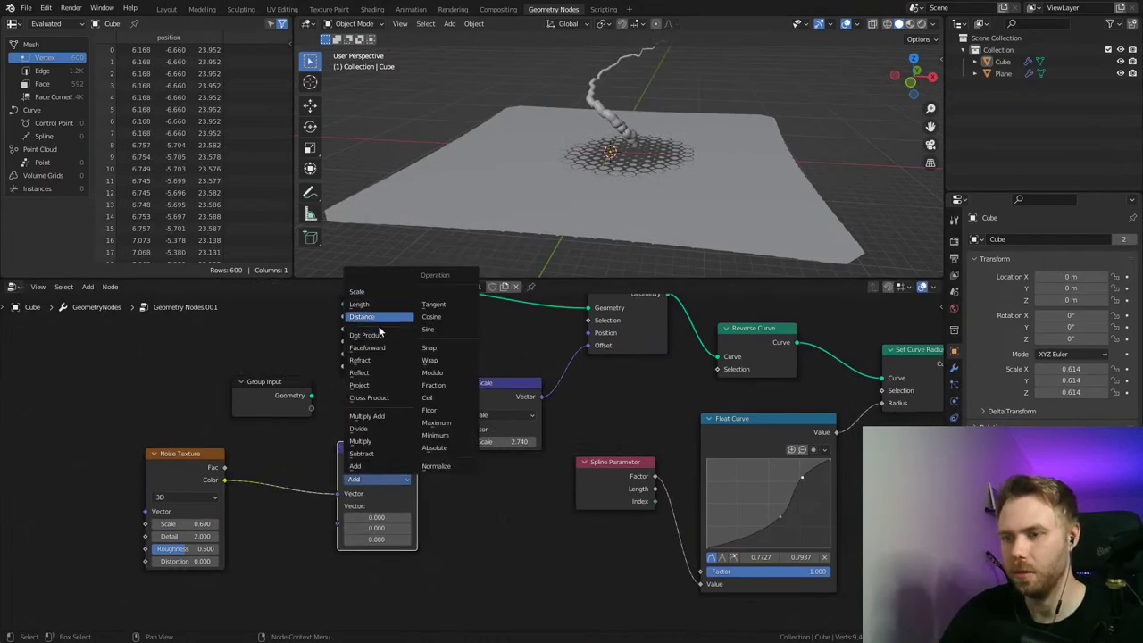
left_click(362, 453)
left_click(370, 517)
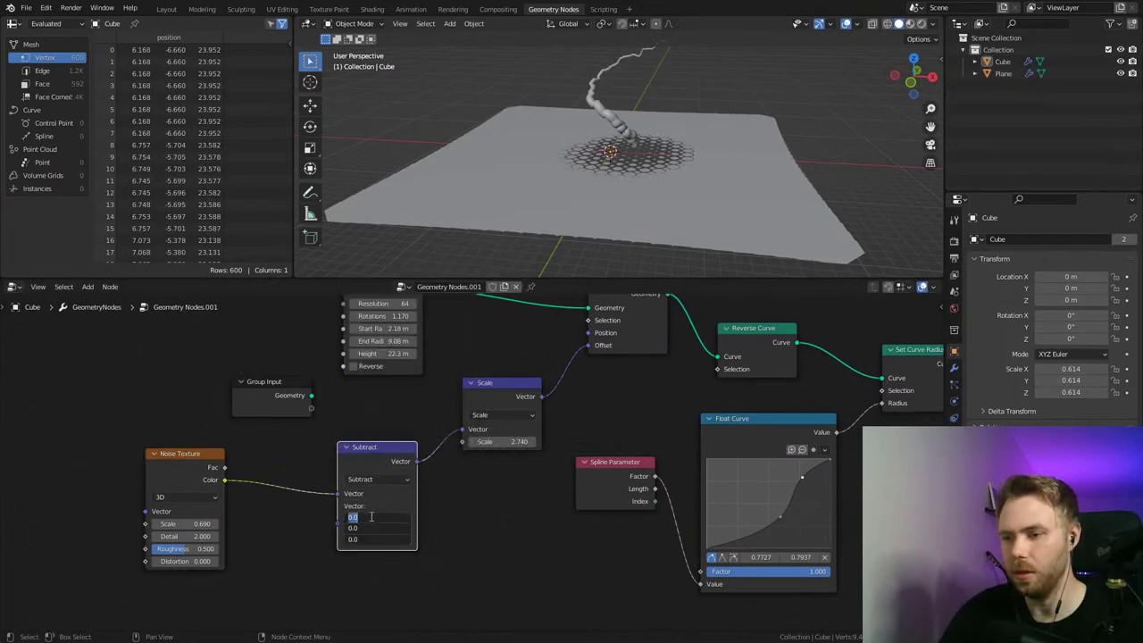
type("0")
key("Return")
middle_click_drag(768, 147, 723, 132)
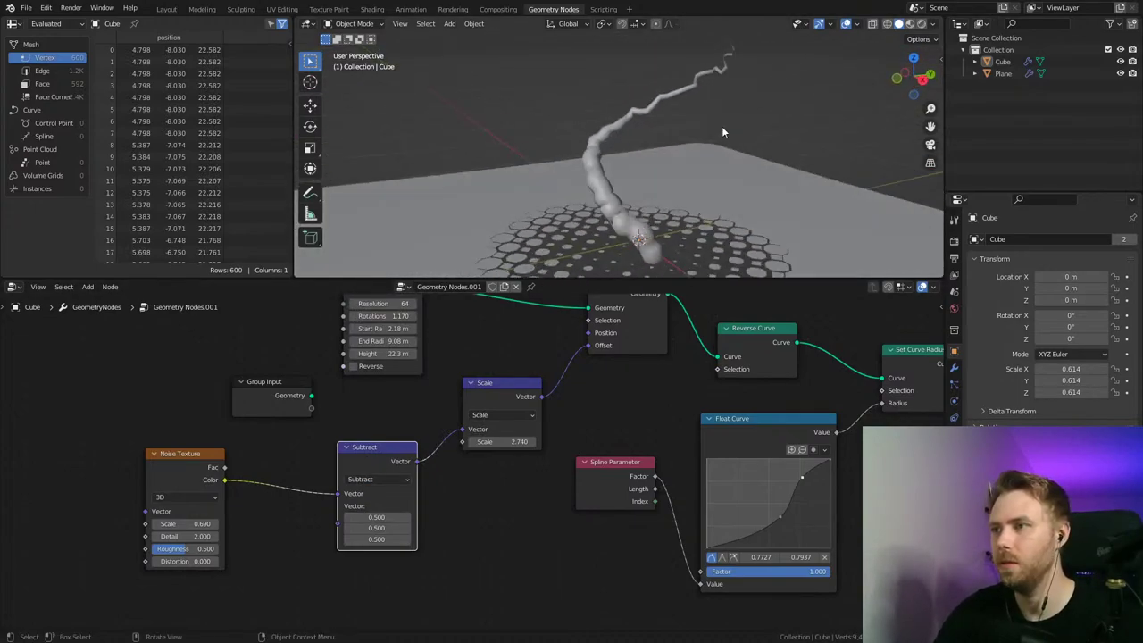
Step: Lower the Noise Texture's Scale to 0.340, inspect the tube from several sides and try adjusting the vector Scale
mouse_move(194, 524)
left_mouse_down("shift")
mouse_move(148, 524)
mouse_move(182, 523)
left_mouse_up("shift")
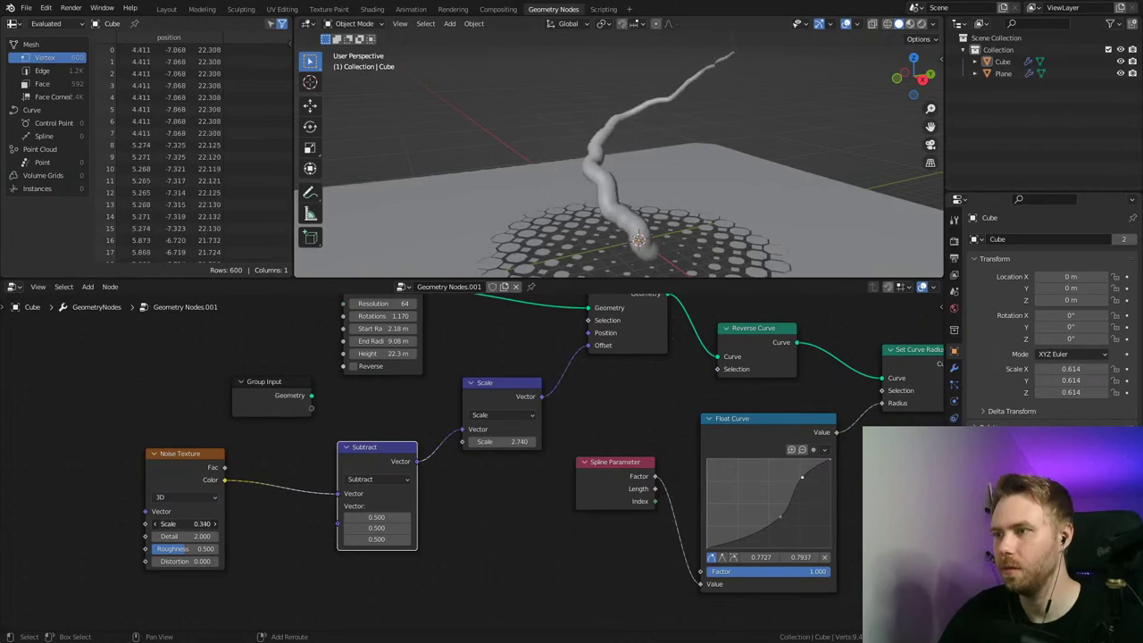
middle_click_drag(660, 178, 495, 409)
middle_click_drag(705, 192, 525, 182)
middle_click_drag(477, 510, 571, 442)
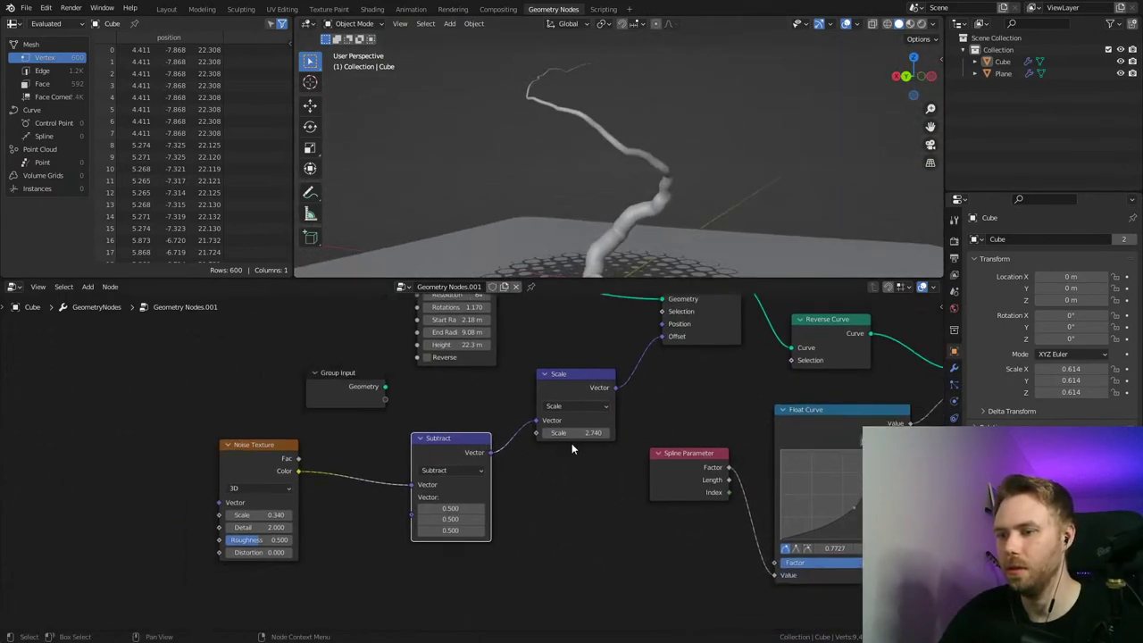
mouse_move(575, 432)
left_mouse_down()
mouse_move(643, 432)
mouse_move(596, 432)
left_mouse_up()
Step: Delete the Scale, Subtract, Noise Texture and Set Position nodes, and reconnect the Spiral directly to Reverse Curve
left_click(591, 375)
key("x")
left_click(416, 463)
key("x")
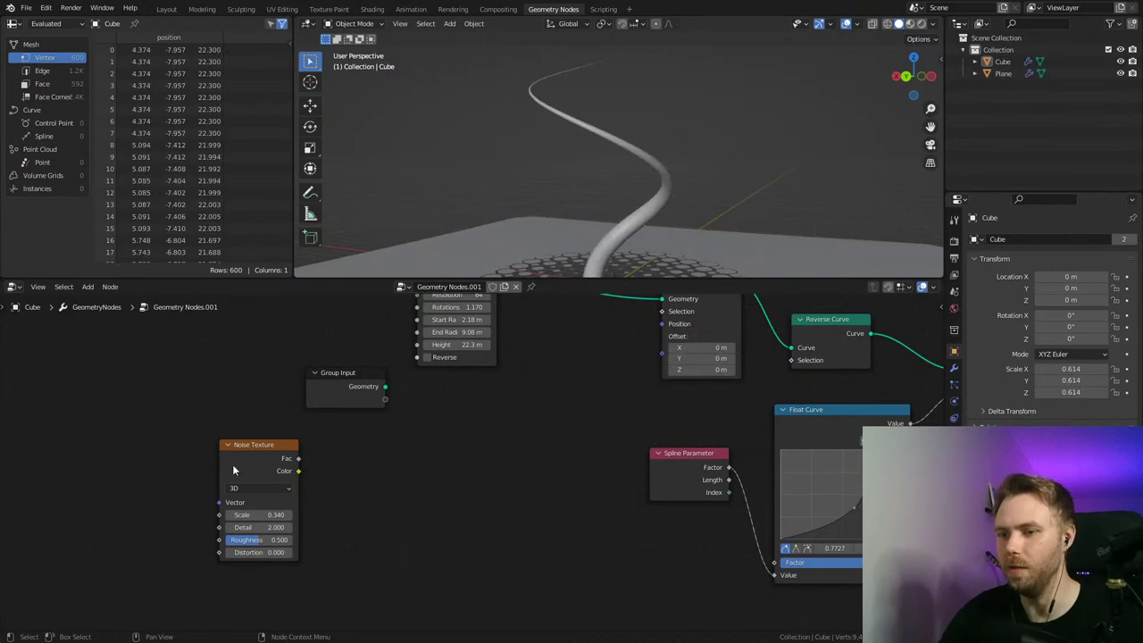
left_click(234, 466)
key("x")
middle_click_drag(483, 407, 412, 541)
left_click(655, 408)
key("x")
left_click_drag(425, 415, 720, 481)
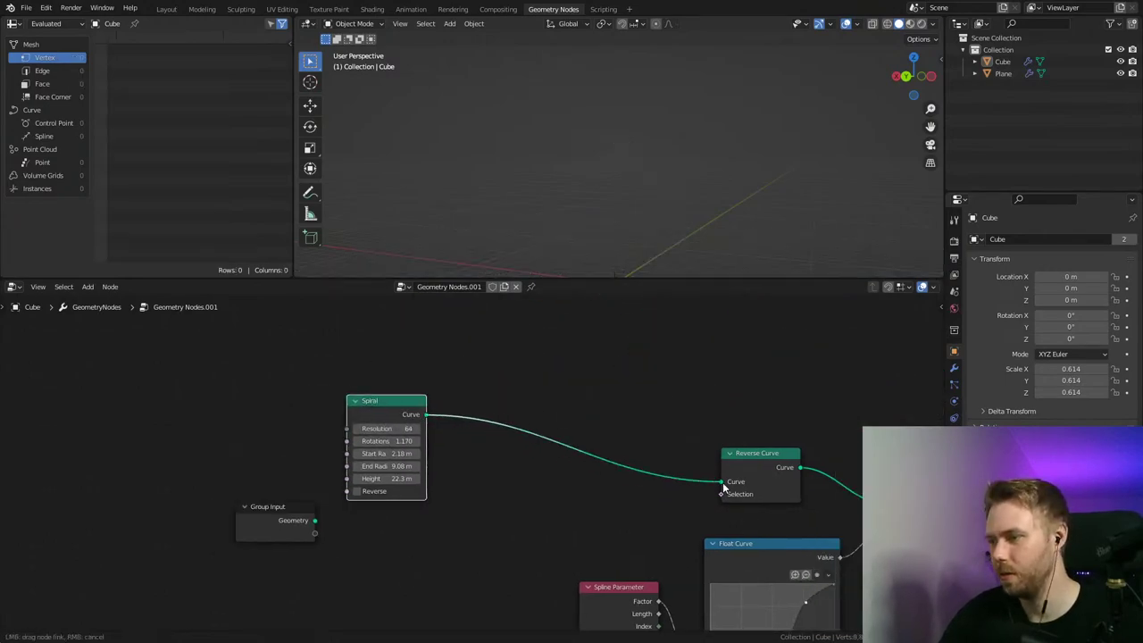
left_click_drag(363, 399, 550, 408)
Step: Set the Spiral's Height back to 0 m and save the file
middle_click_drag(546, 487, 360, 342)
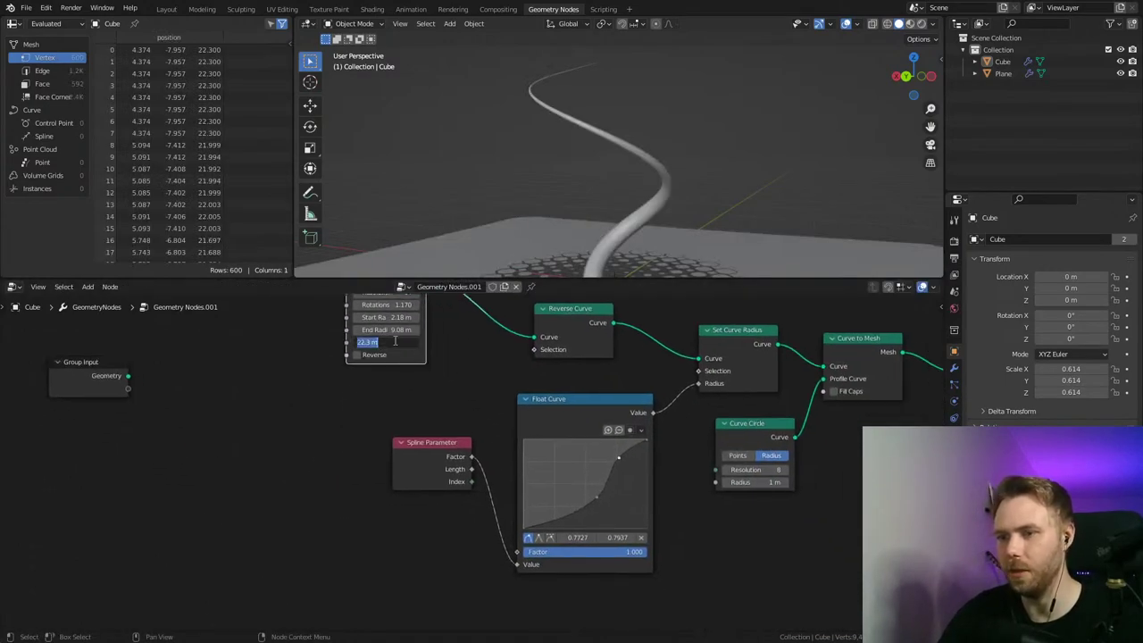
key("Return")
key("ctrl+s")
middle_click_drag(576, 134, 635, 207)
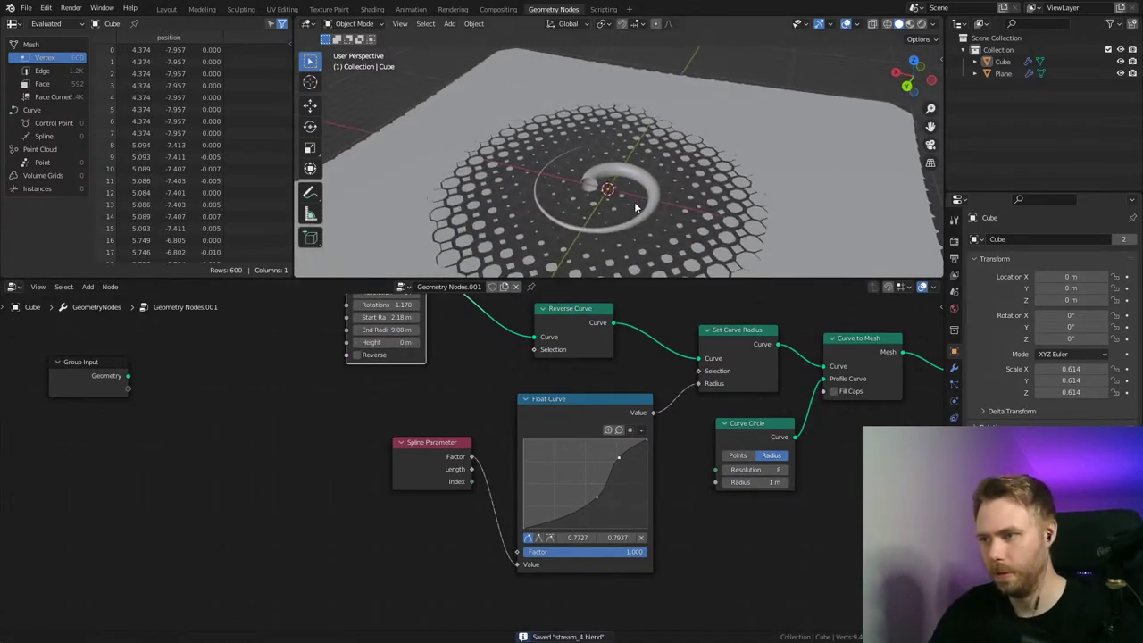
Step: Select the spiral tube in the viewport and enable Fill Caps on its Curve to Mesh node
middle_click_drag(716, 381, 479, 452)
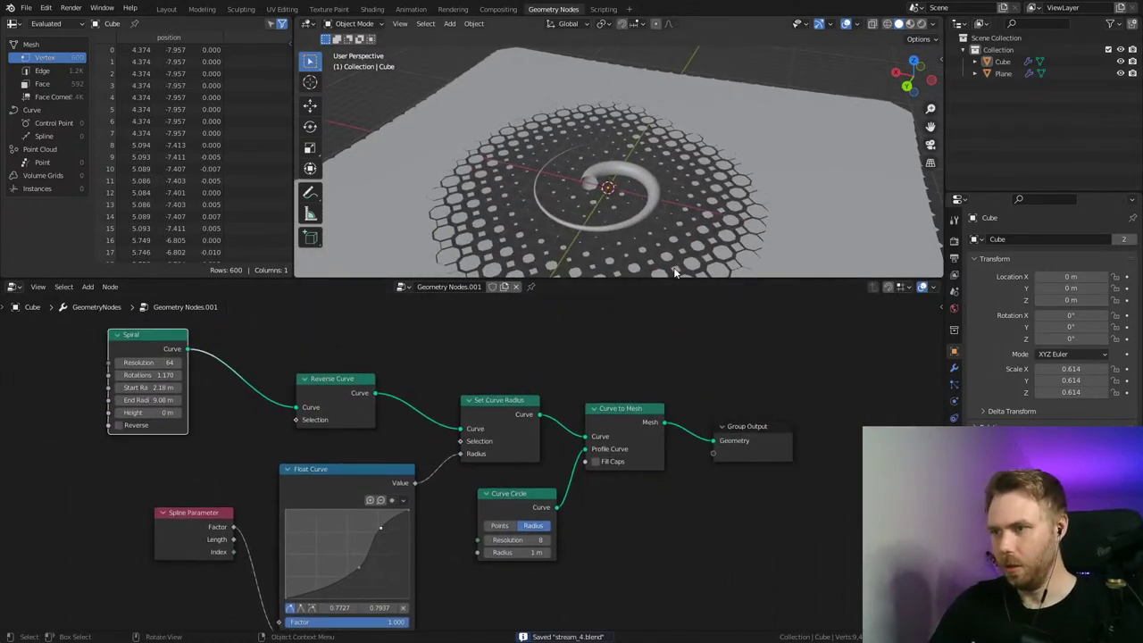
left_click(646, 211)
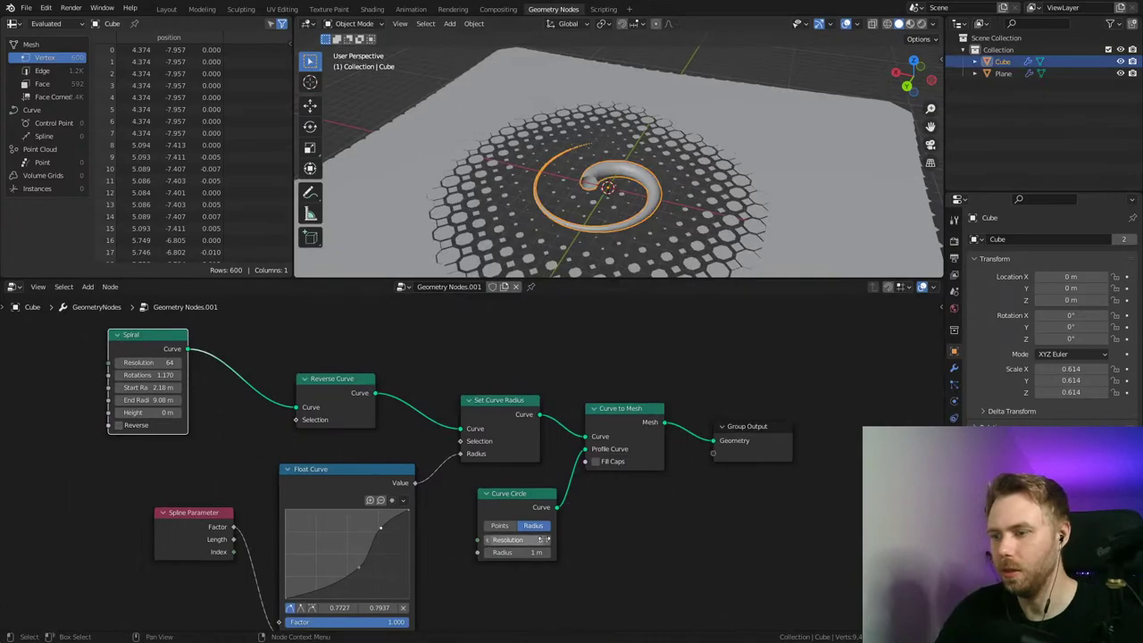
middle_click_drag(644, 192, 661, 234)
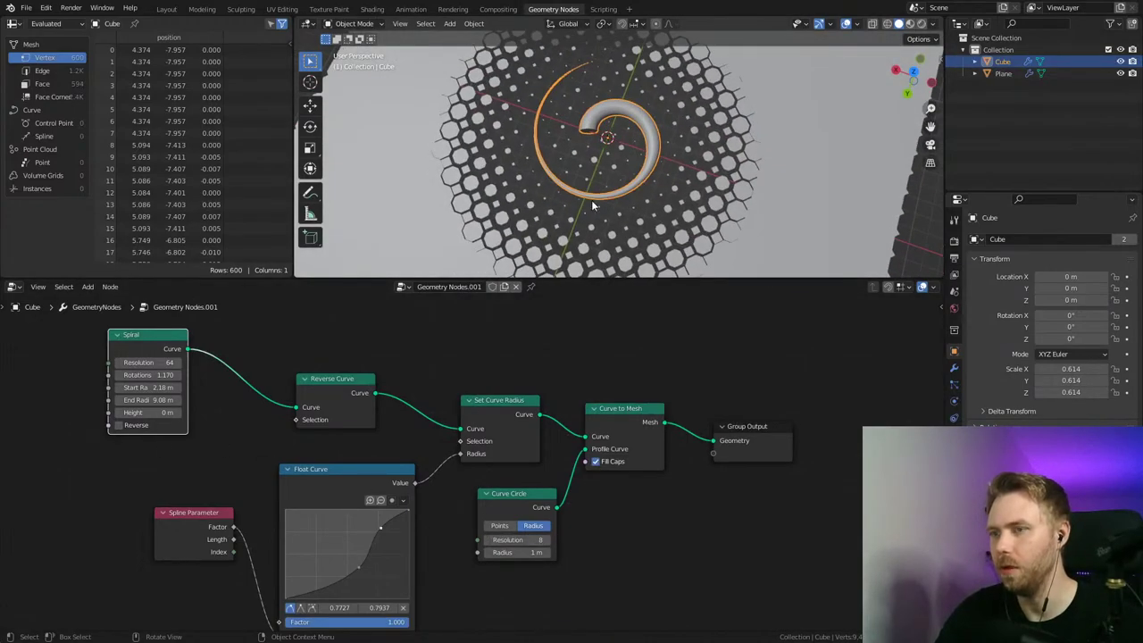
Step: Try pinning the Plane's node tree in the editor, and return to the spiral tube's node tree
left_click(750, 227)
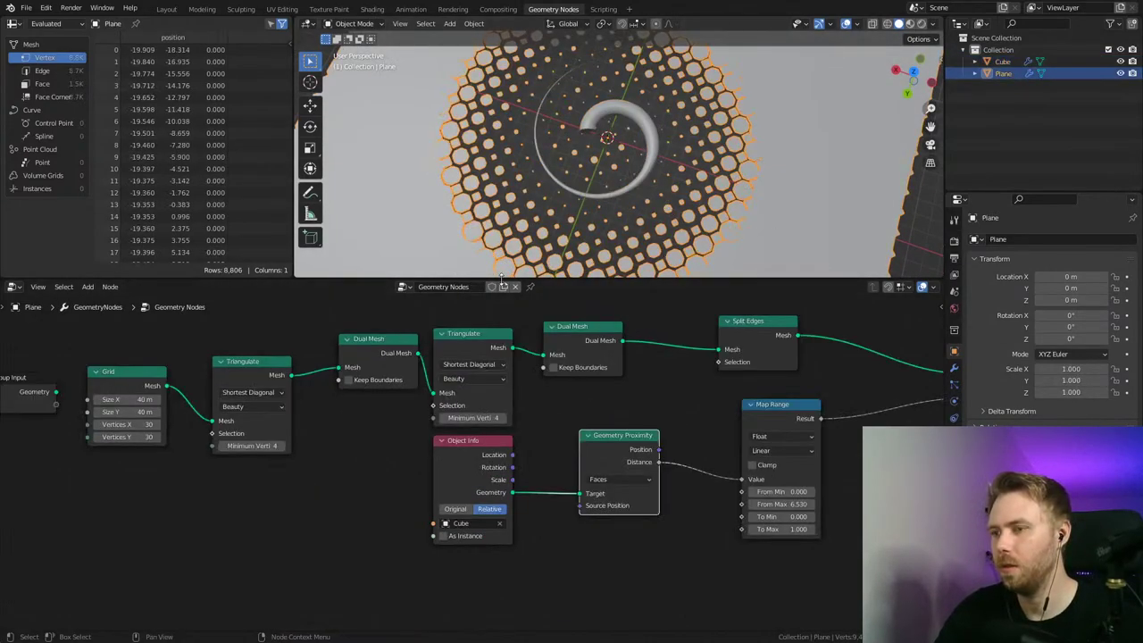
left_click(528, 287)
left_click(675, 221)
middle_click_drag(686, 396, 500, 403)
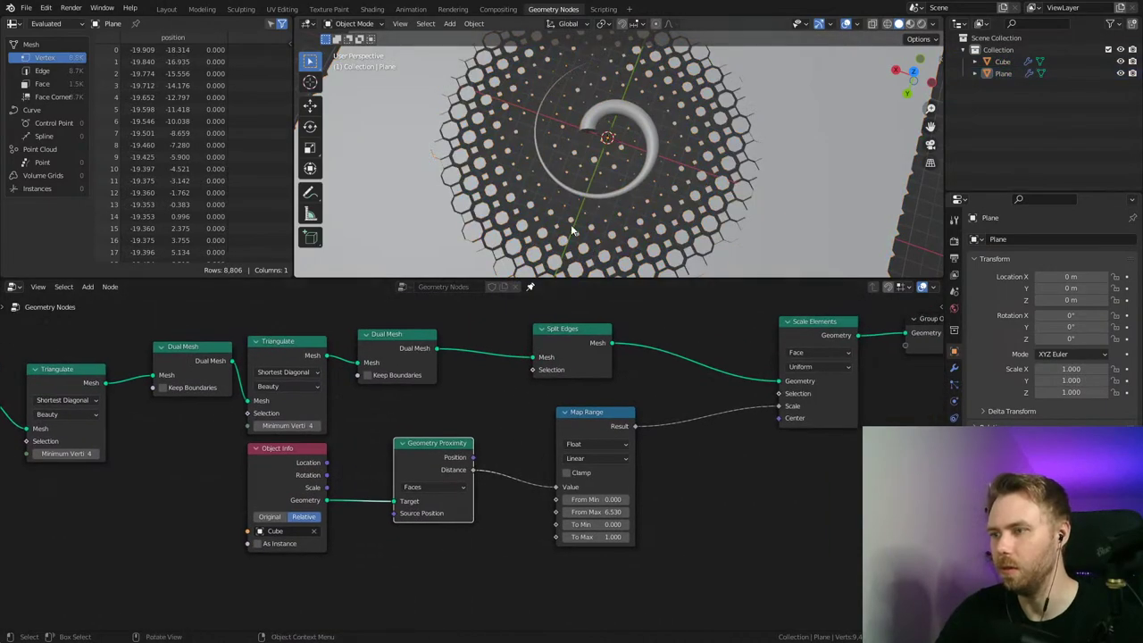
left_click(644, 124)
left_click(531, 286)
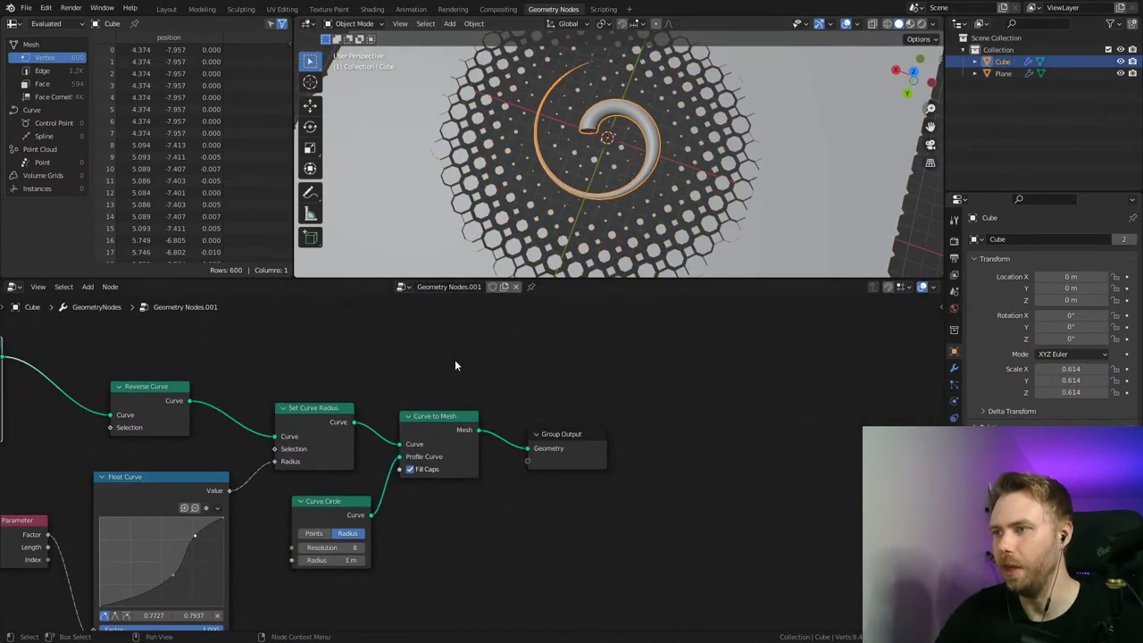
Step: Save the file and move the Spiral node further away from Reverse Curve
middle_click_drag(228, 378, 556, 367)
key("ctrl+s")
middle_click_drag(345, 409, 540, 388)
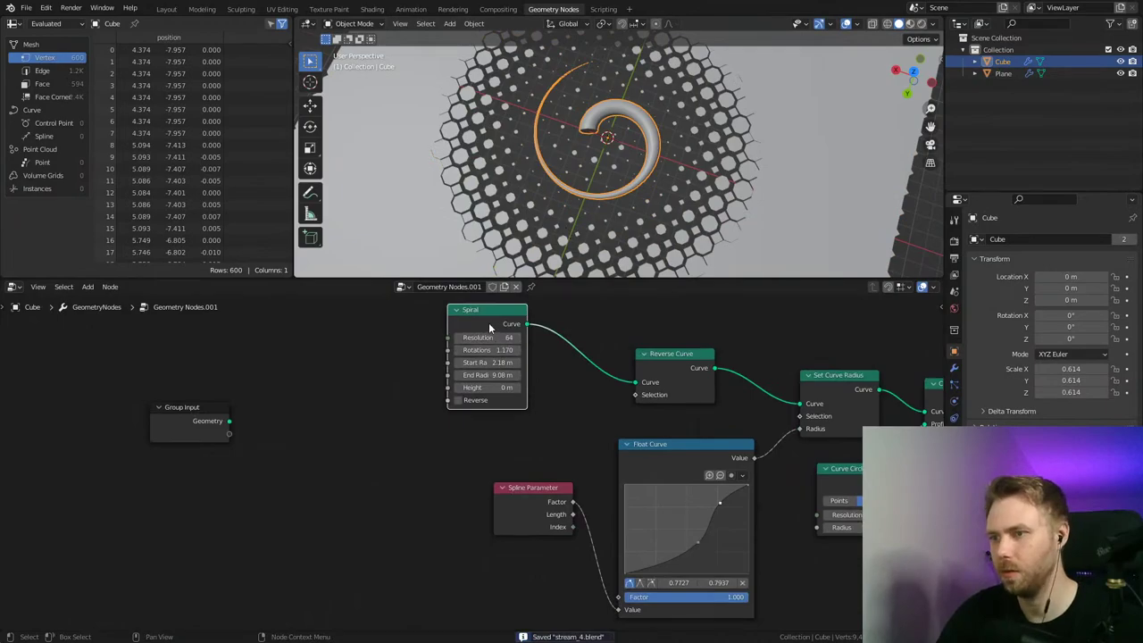
left_click_drag(490, 326, 361, 370)
middle_click_drag(642, 383, 115, 397)
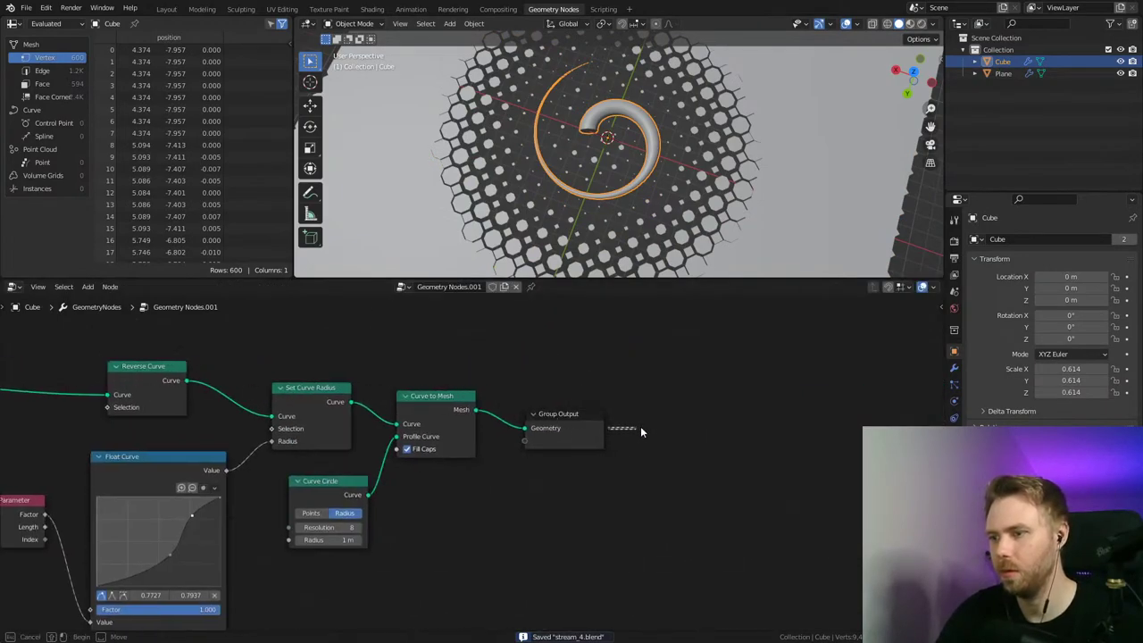
Step: Move Group Output away from Curve to Mesh and insert a Transform node on the link between them
left_click_drag(570, 417, 761, 410)
key("shift+a")
type("transform")
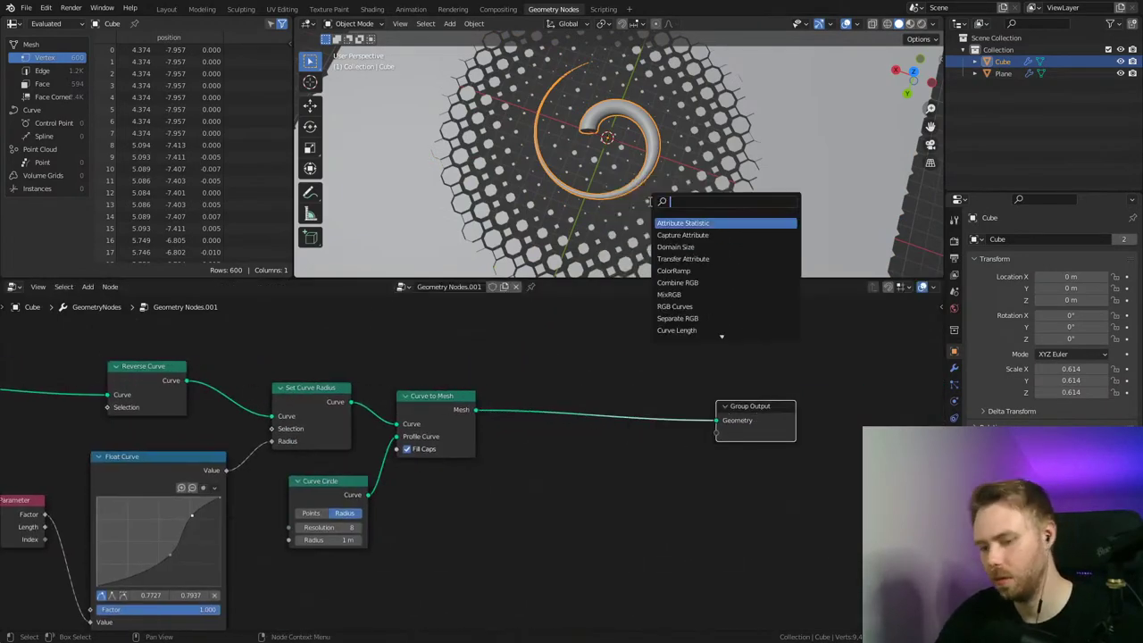
key("Return")
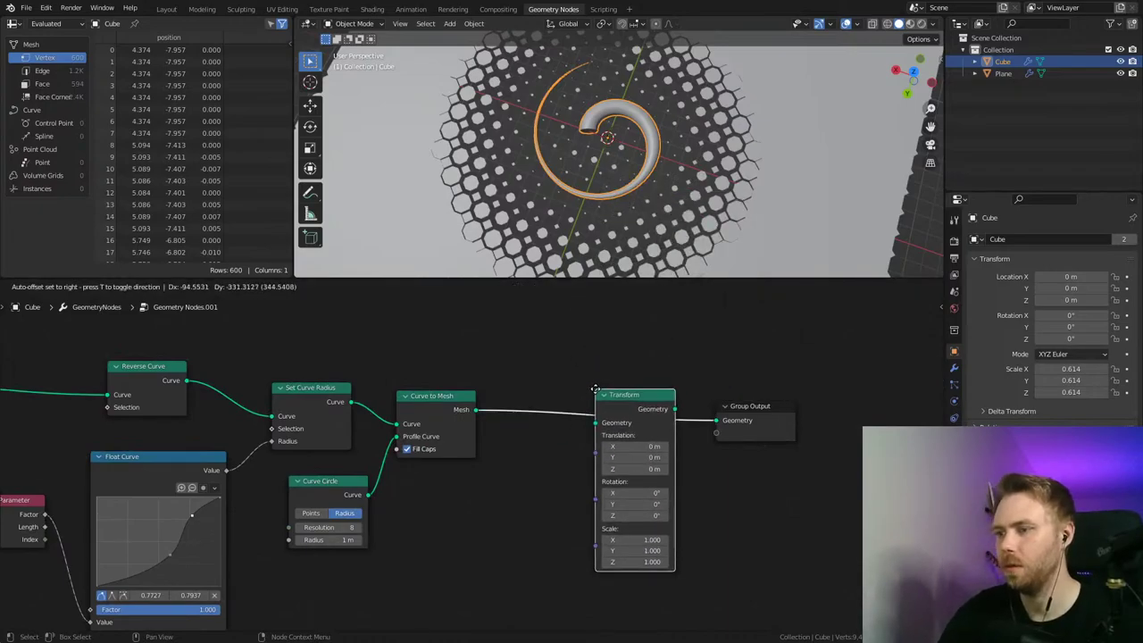
left_click(591, 382)
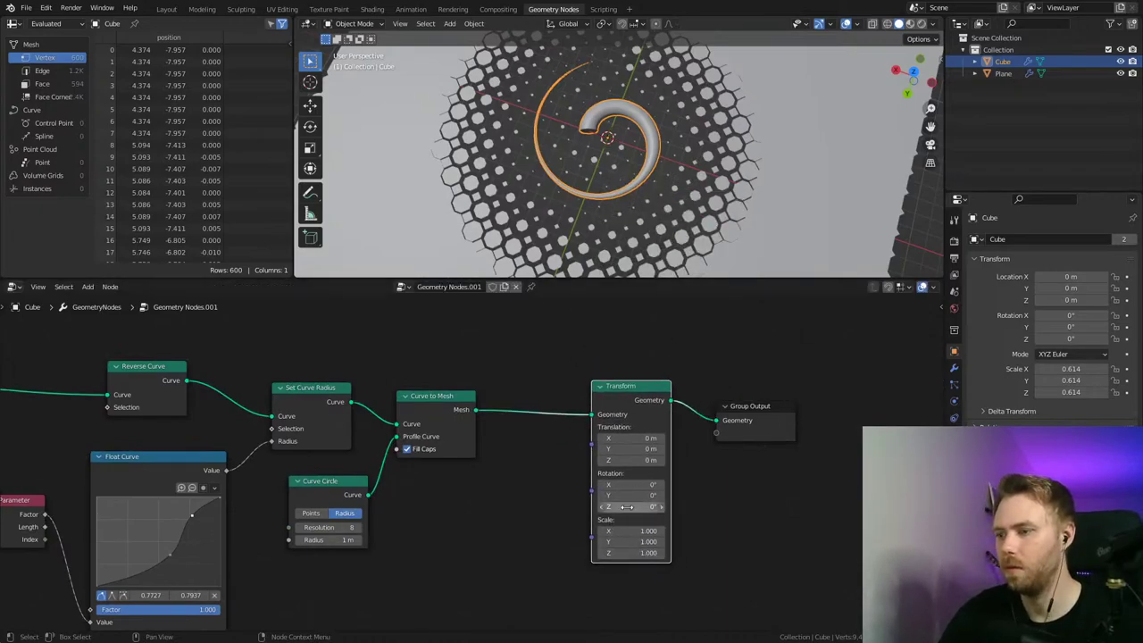
left_click_drag(627, 507, 600, 507)
key("ctrl+z")
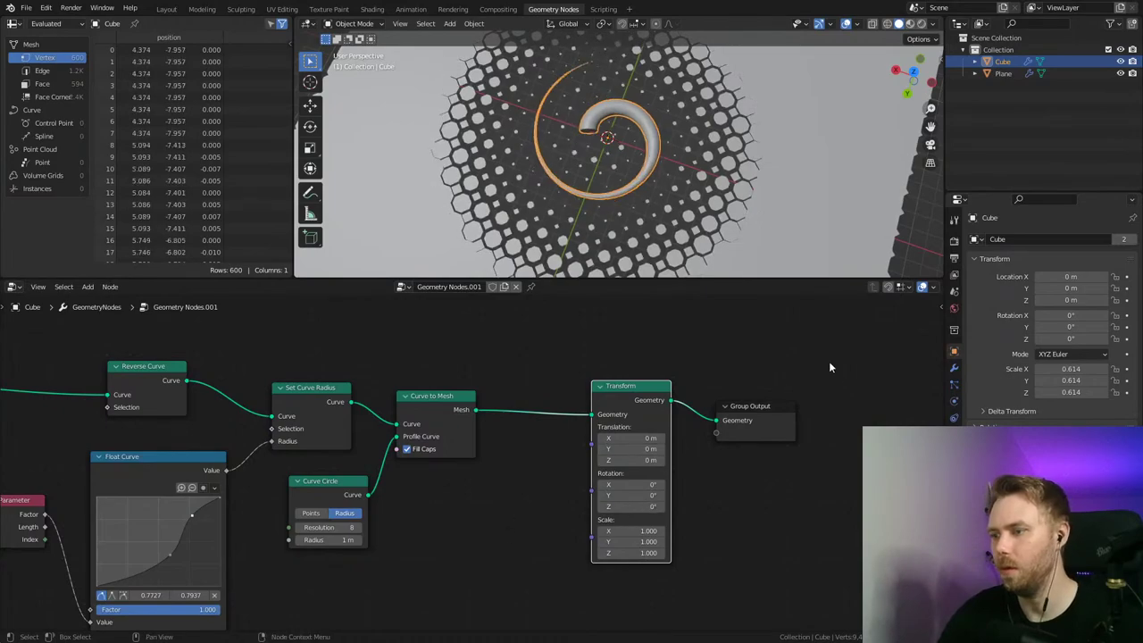
Step: Move the Transform and Group Output nodes together further away from Curve to Mesh, and save the file
left_click_drag(829, 367, 546, 452)
key("g")
left_click(640, 441)
middle_click_drag(561, 515, 473, 480)
key("ctrl+s")
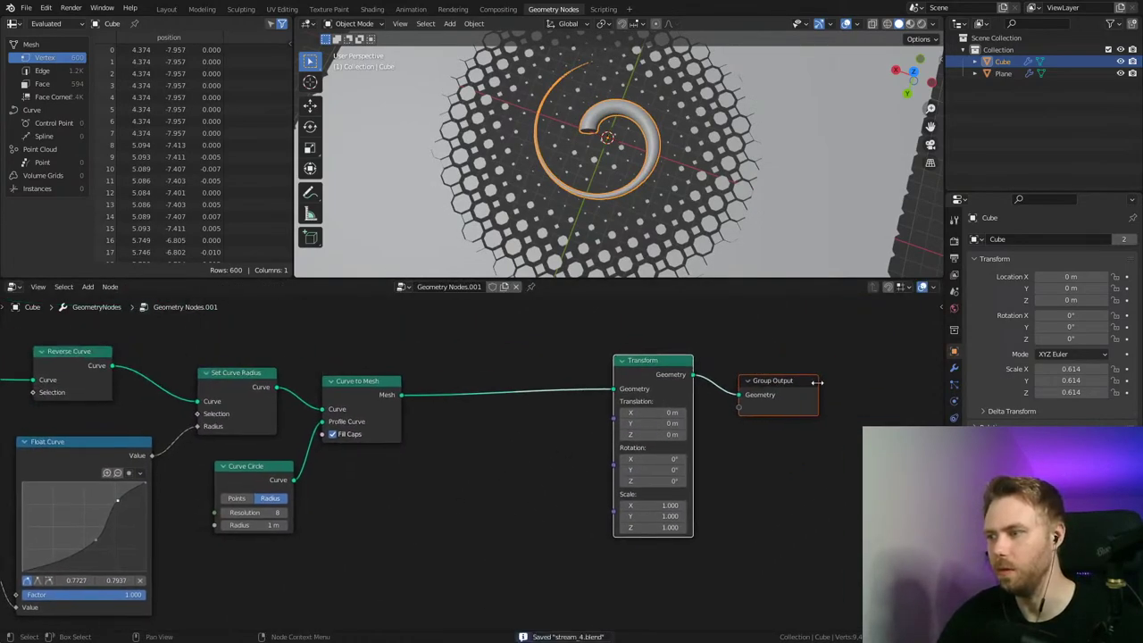
left_click(765, 350)
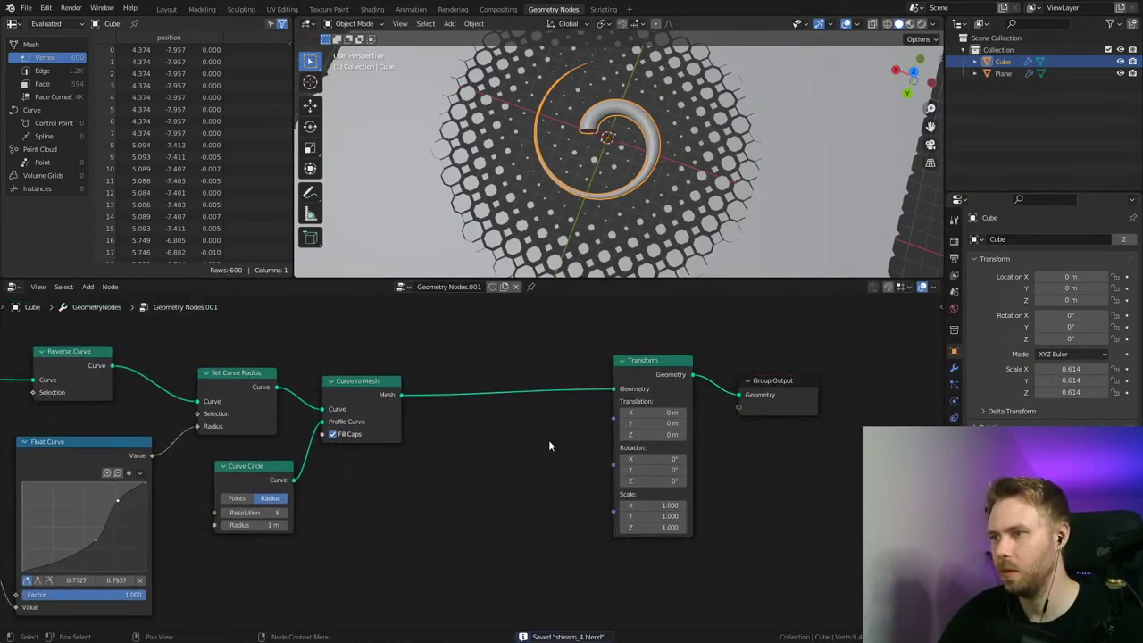
middle_click_drag(541, 462, 605, 438)
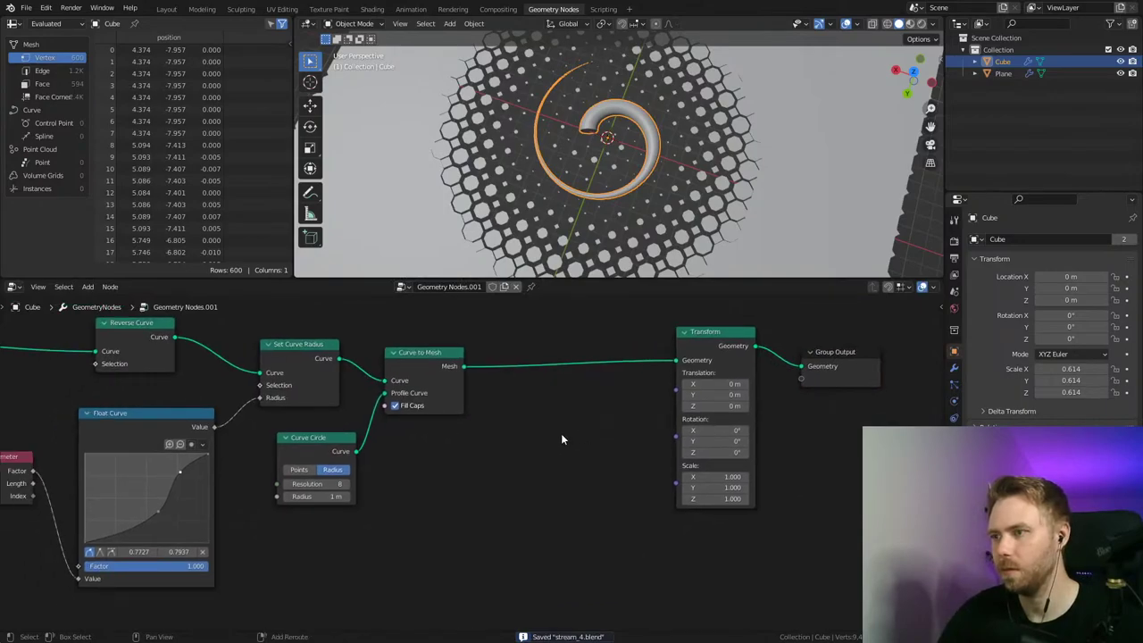
Step: Add a Scene Time node and place it below the Curve Circle node
key("shift+a")
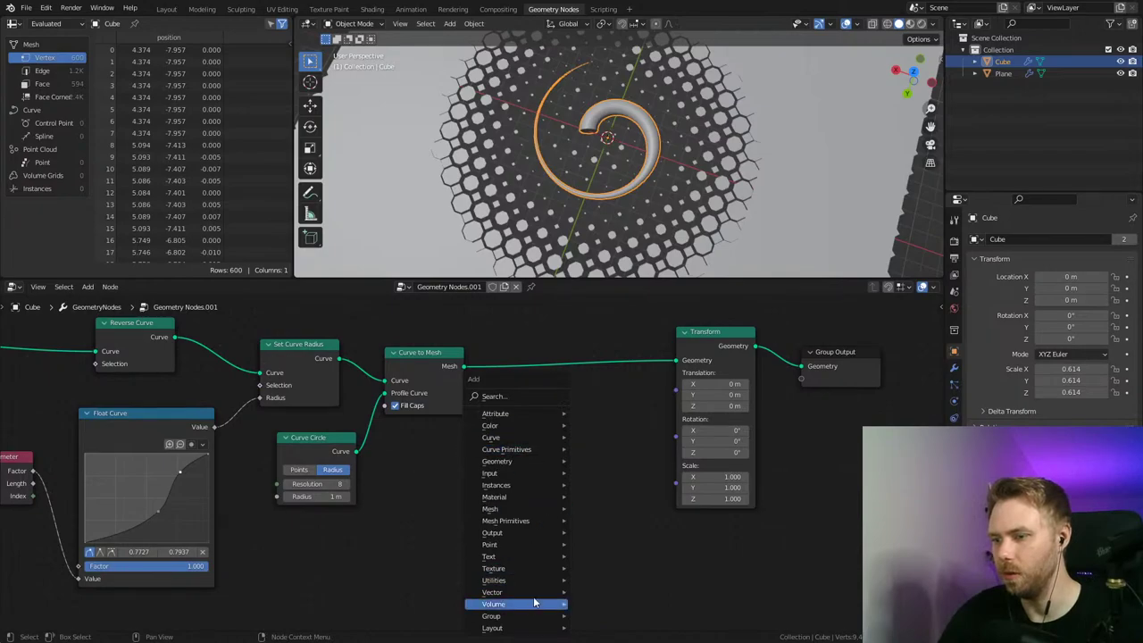
left_click(521, 396)
type("scen")
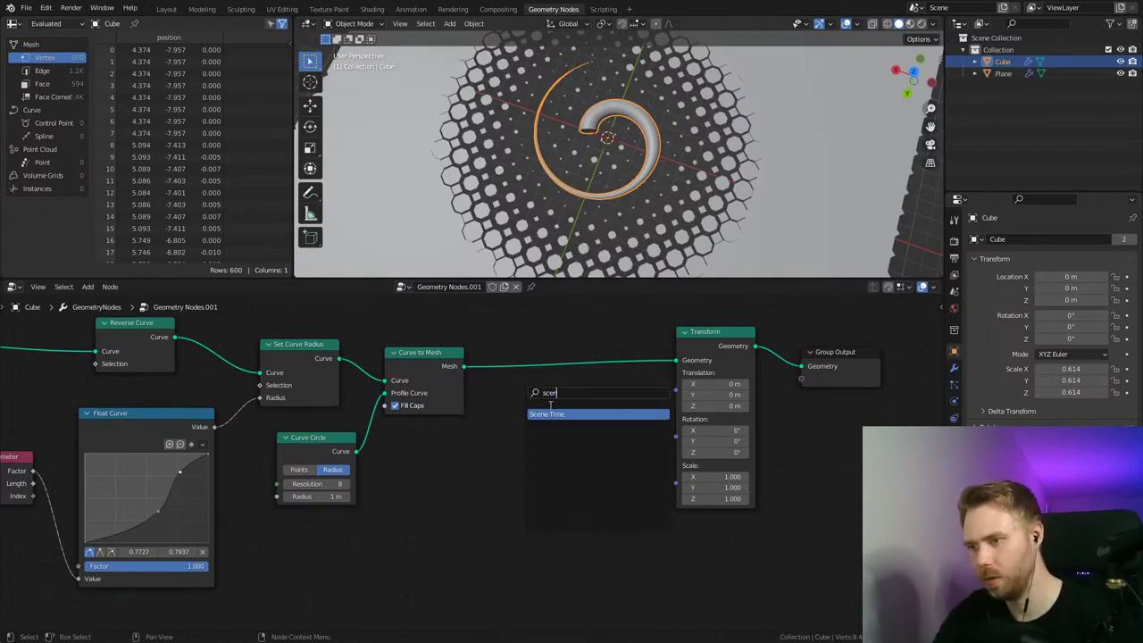
left_click(541, 412)
left_click(402, 562)
middle_click_drag(582, 573, 606, 479)
left_click_drag(454, 476, 425, 473)
middle_click_drag(555, 455, 545, 507)
Step: Add a Combine XYZ node, linking Scene Time's Seconds to its Z and its Vector to the Transform's Rotation
key("shift+a")
mouse_move(545, 507)
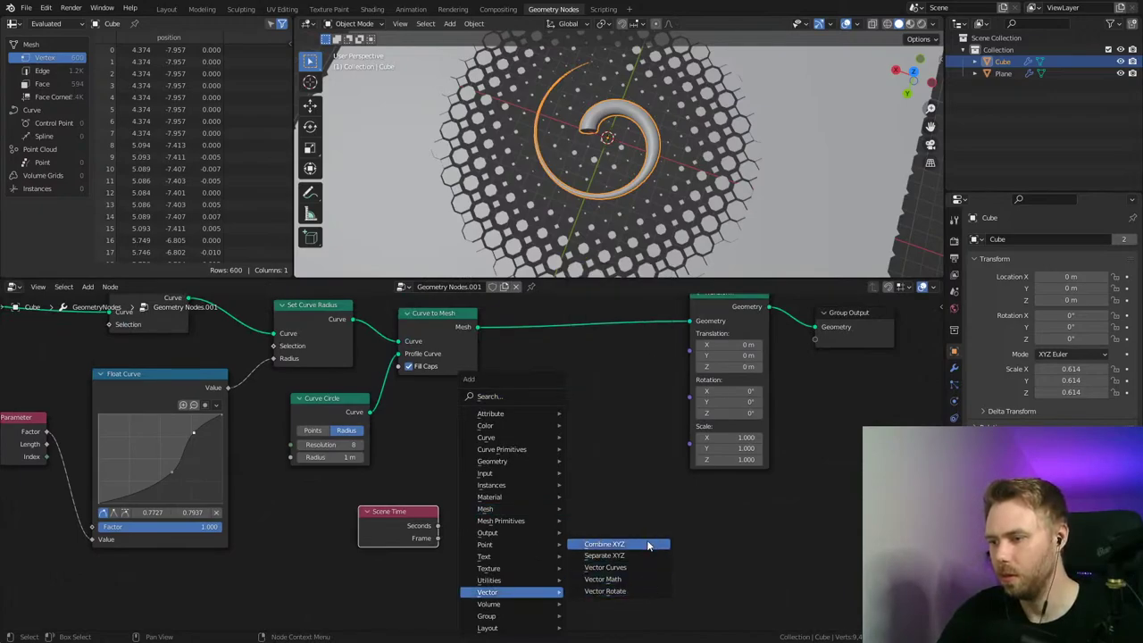
left_click(604, 544)
left_click(502, 419)
left_click_drag(437, 526, 546, 474)
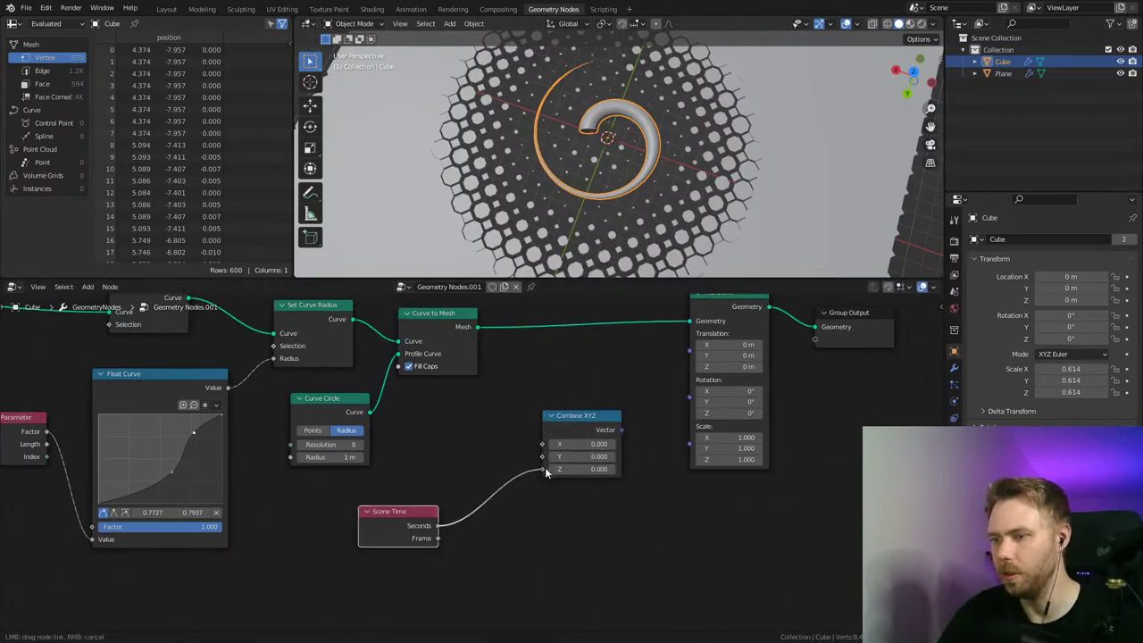
left_click_drag(689, 387, 690, 380)
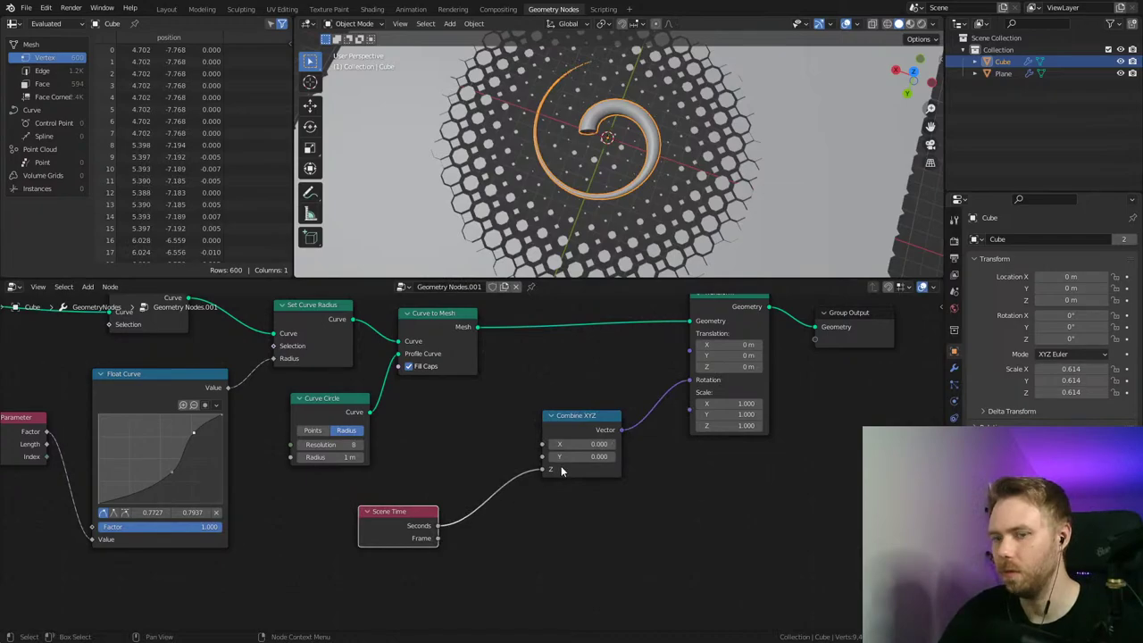
Step: Set the scene's output frame rate to 60 fps
left_click(955, 257)
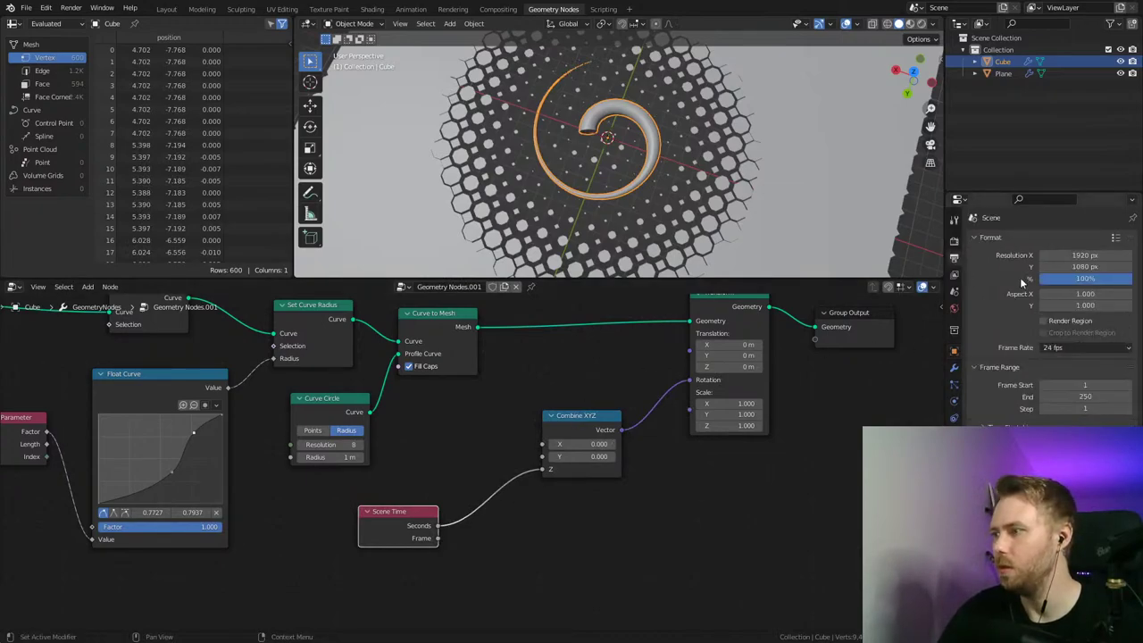
left_click(1102, 346)
left_click(1085, 409)
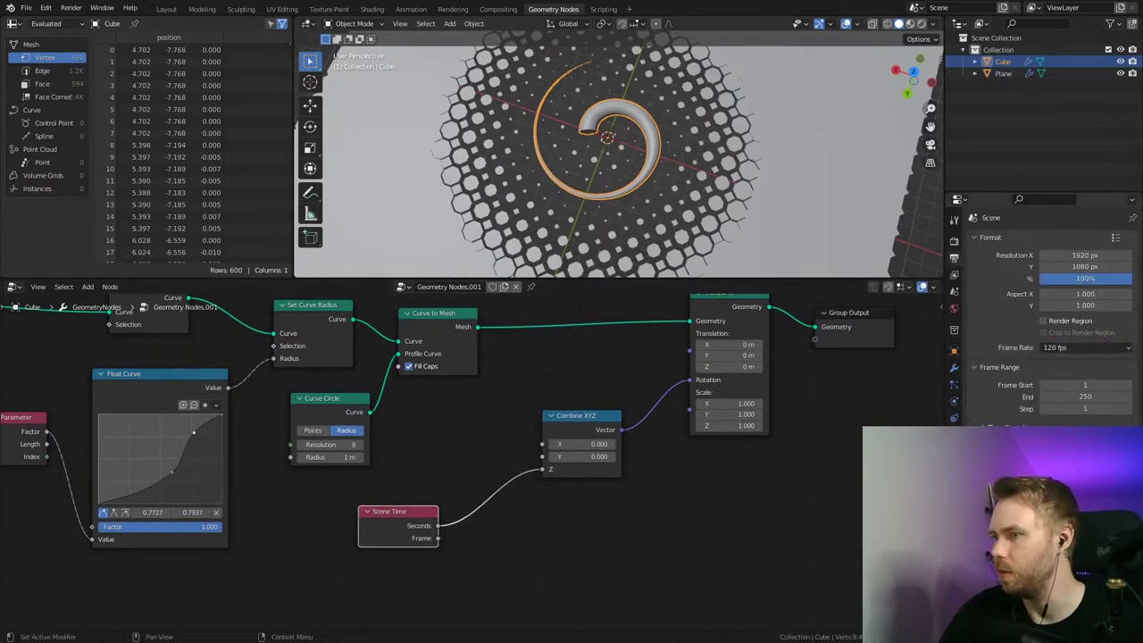
left_click(1069, 353)
left_click(1080, 418)
Step: Play the spiral's rotation in top view, stop the playback and save the file
key("space")
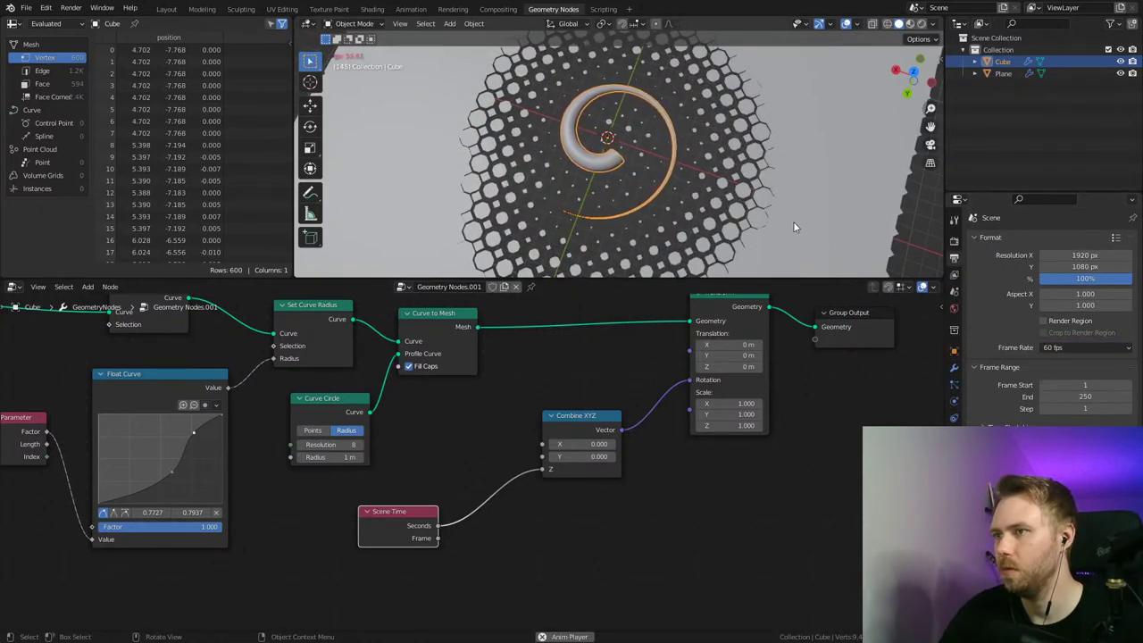
key("KP_7")
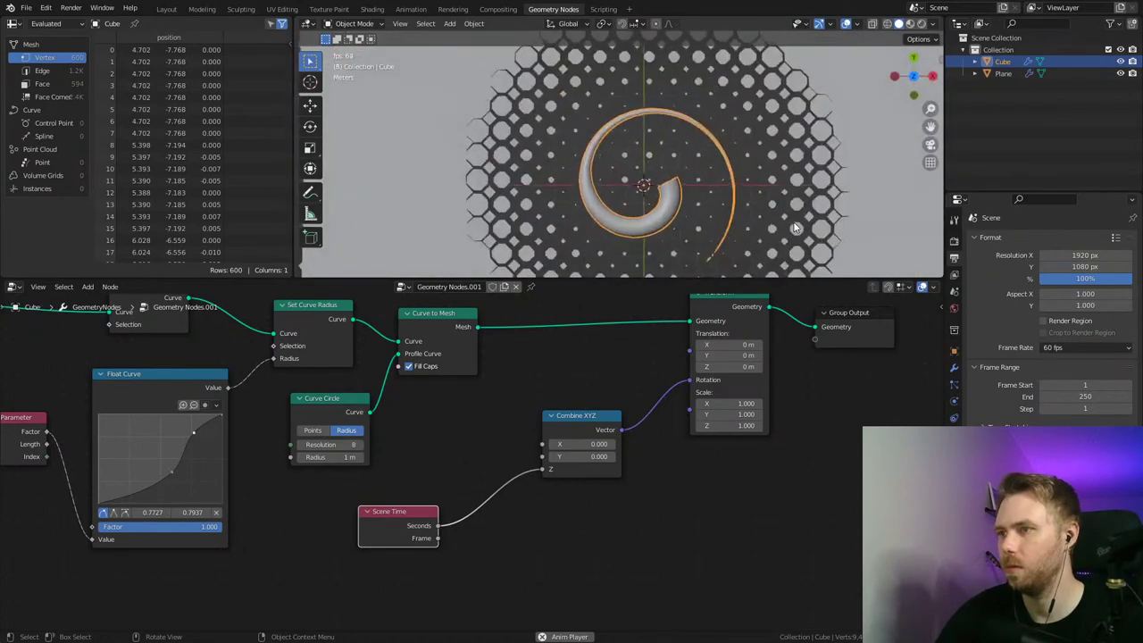
middle_click_drag(794, 227, 740, 166, "shift")
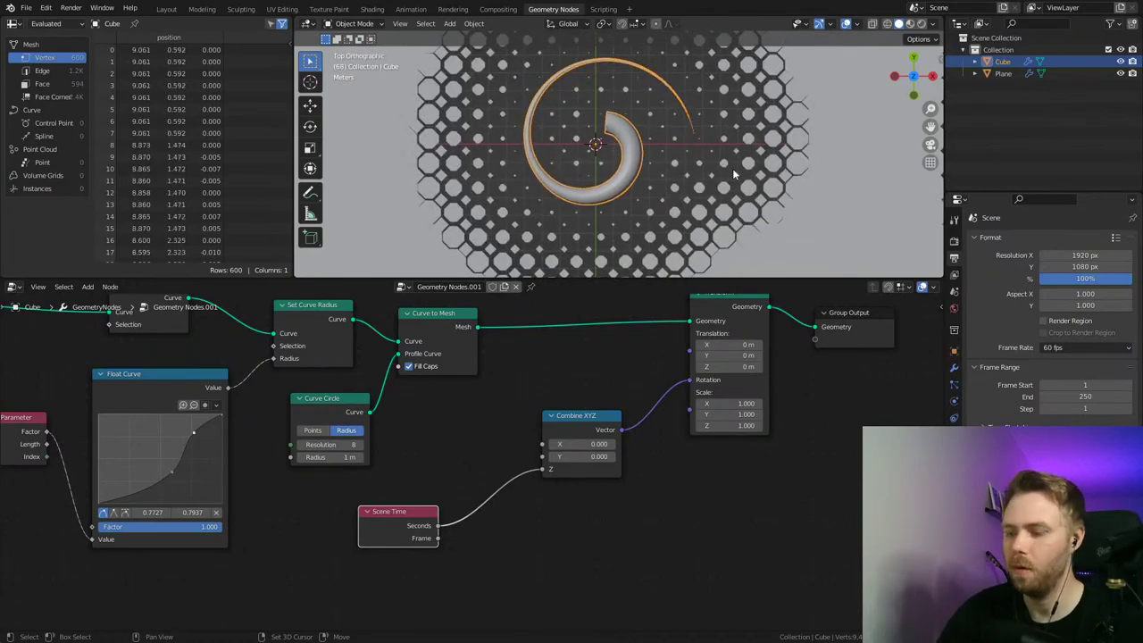
key("Escape")
key("ctrl+s")
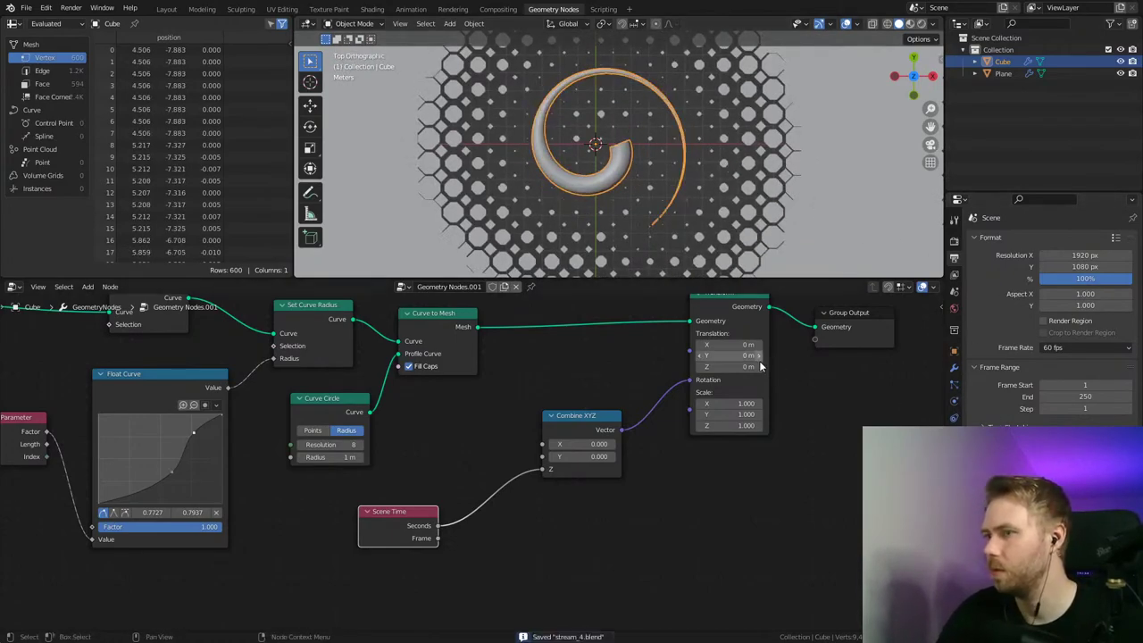
Step: Arrange the Scene Time and Combine XYZ nodes in a spaced row leading to Transform, saving the file along the way
middle_click_drag(603, 329, 598, 364)
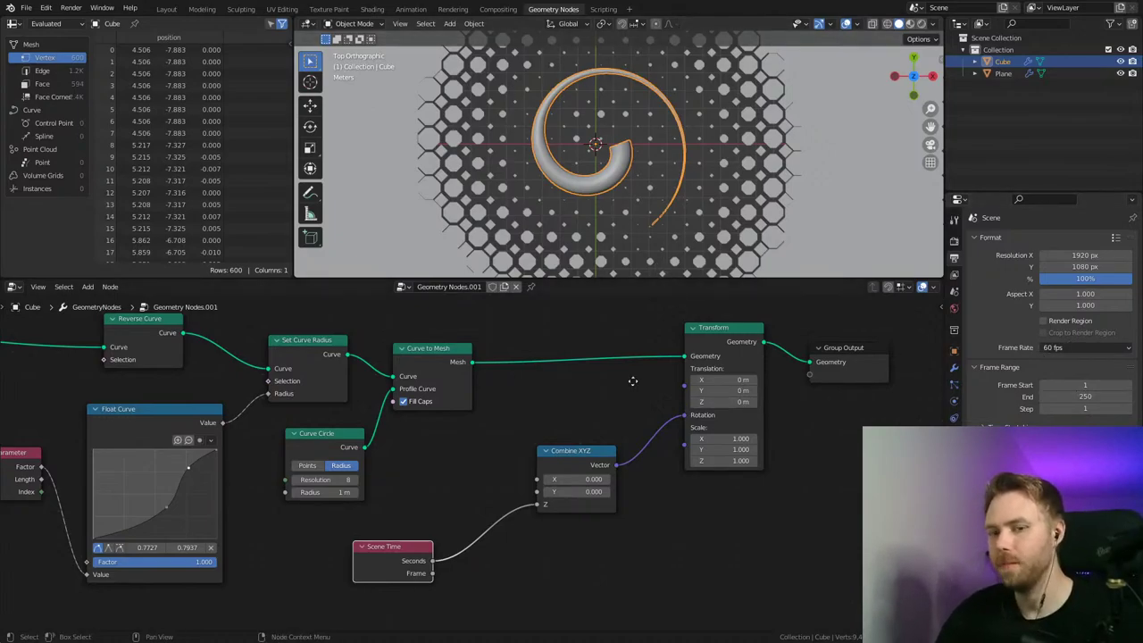
middle_click_drag(632, 381, 612, 400)
left_click_drag(548, 478, 594, 441)
left_click_drag(367, 567, 501, 472)
middle_click_drag(745, 526, 719, 532)
key("ctrl+s")
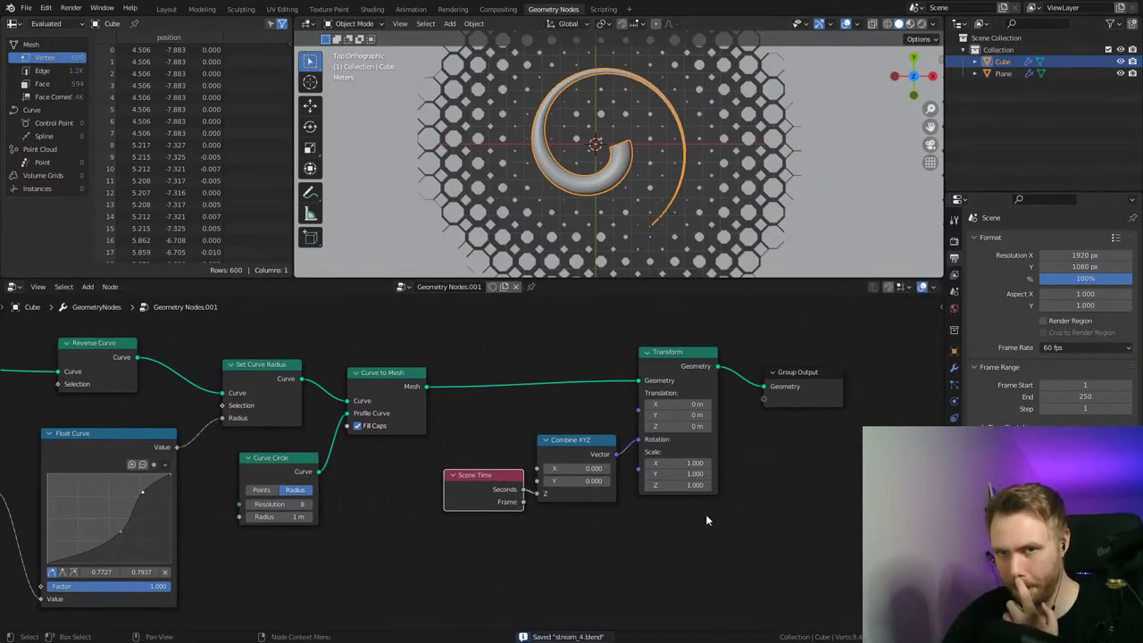
middle_click_drag(790, 462, 811, 412)
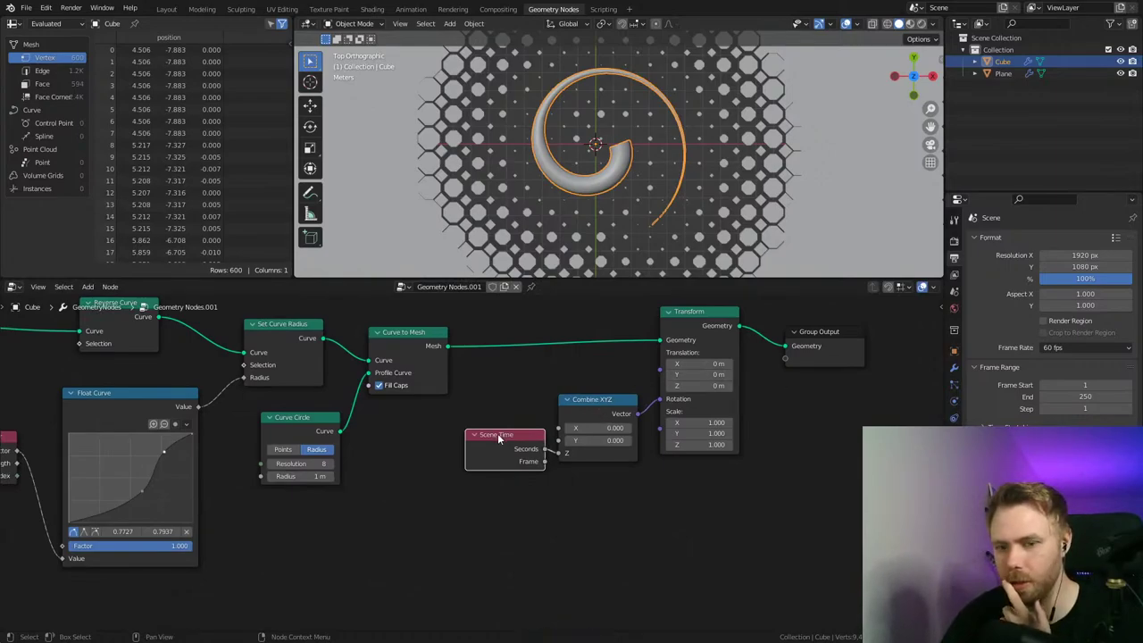
left_click_drag(474, 457, 382, 462)
left_click_drag(591, 414, 543, 417)
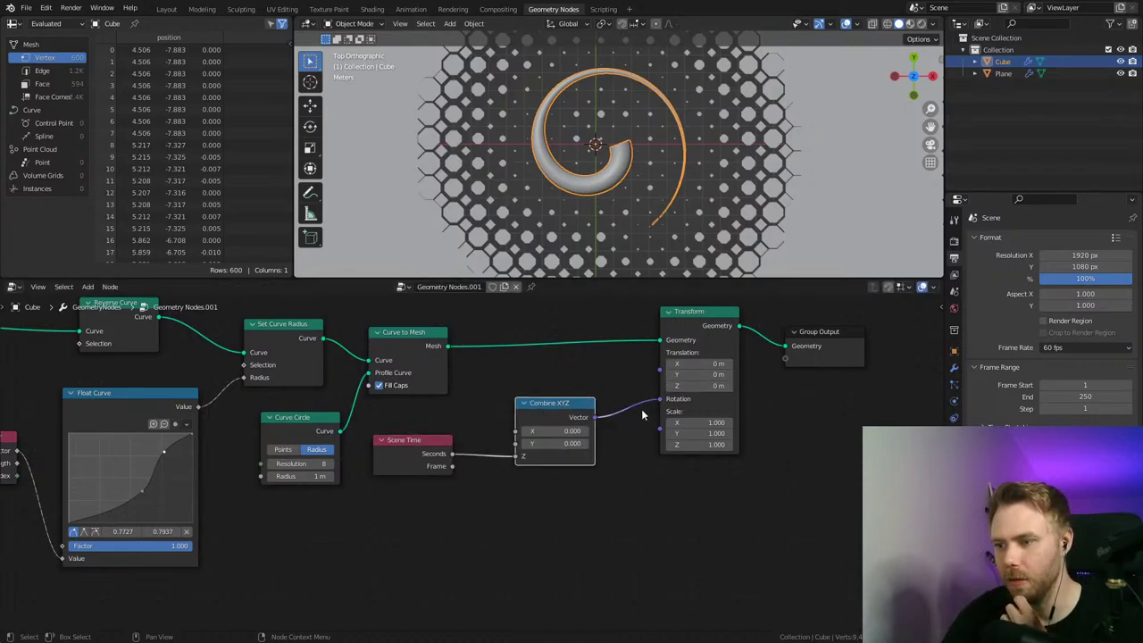
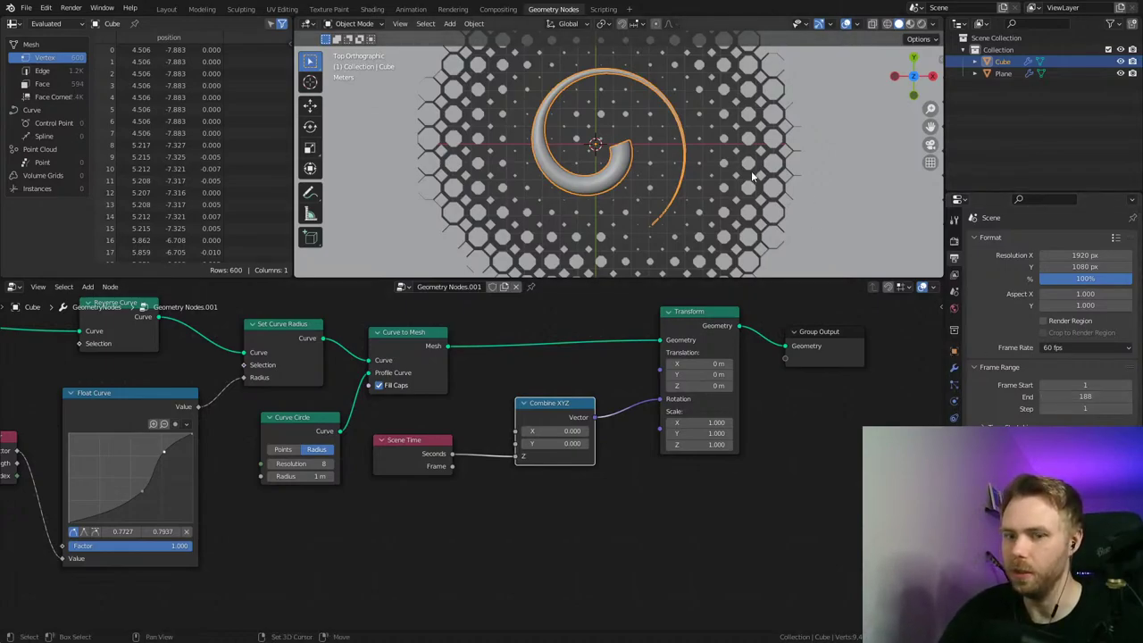
Step: Play back the current frame range and set the scene's end frame to 60*tau
key("space")
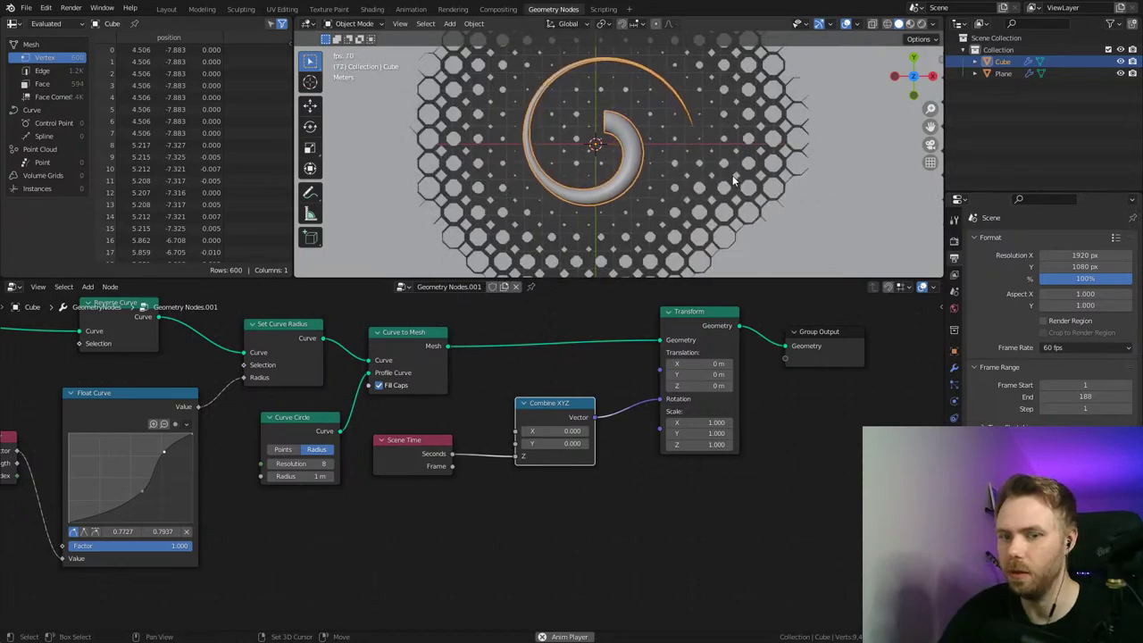
key("space")
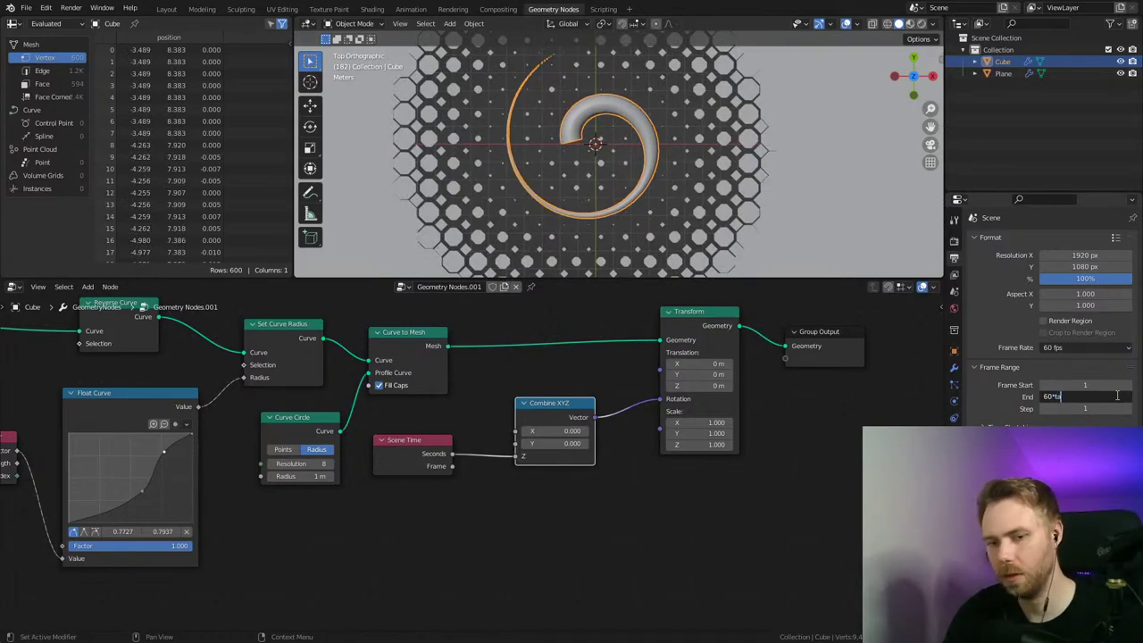
type("u")
key("Return")
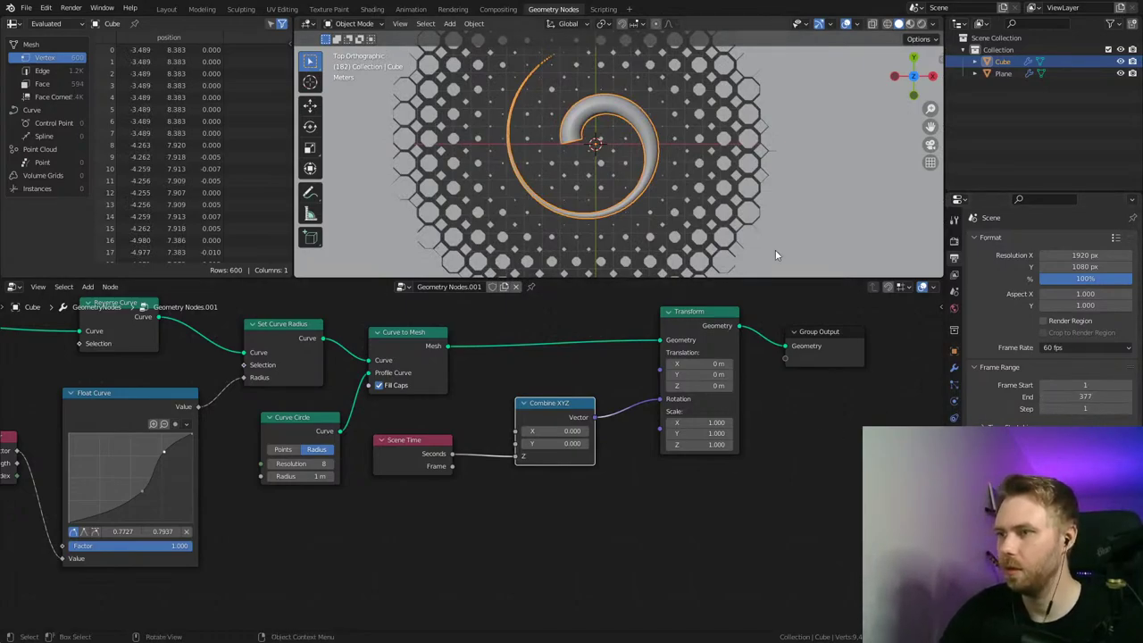
Step: Play the animation from the first frame to check the spiral's loop, and cancel the playback
key("shift+Left")
key("space")
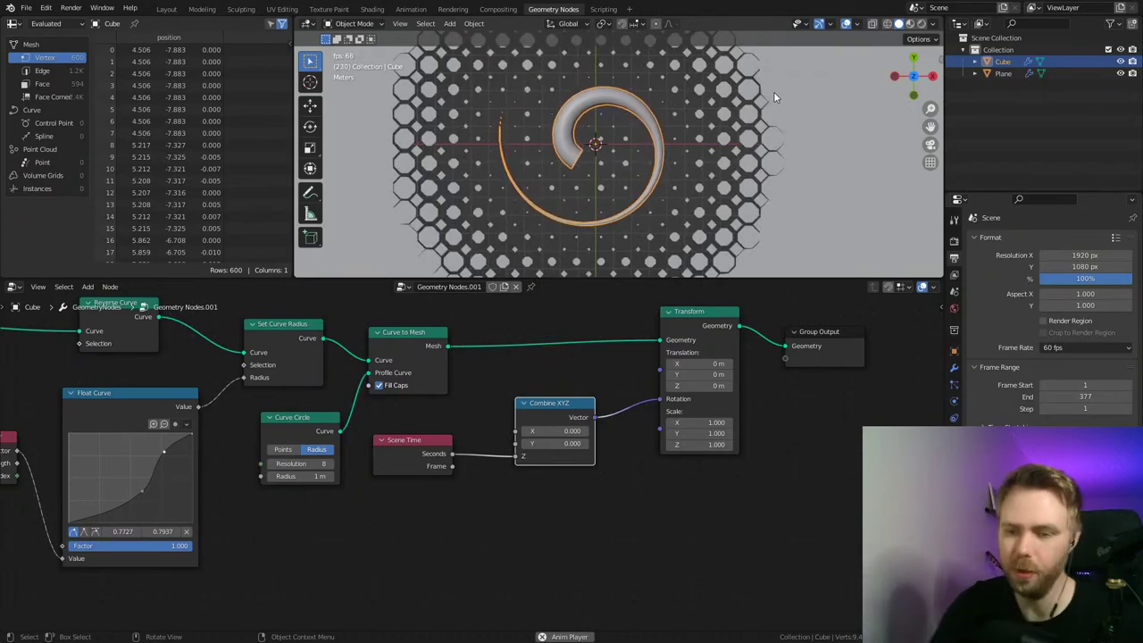
key("Escape")
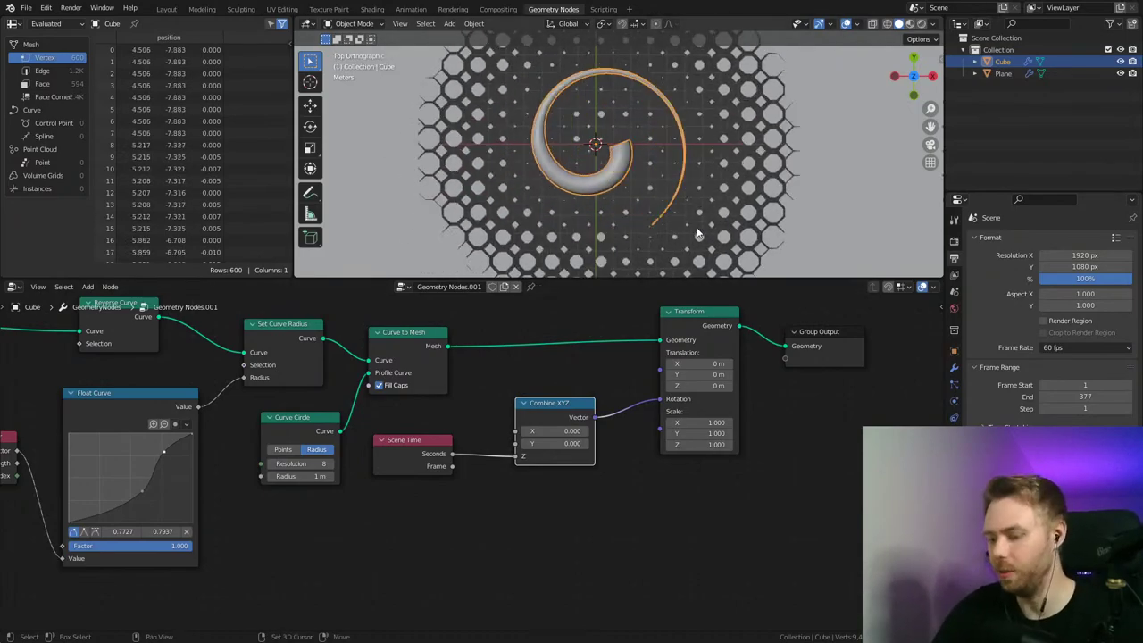
Step: Reposition Combine XYZ and Scene Time below the link between Curve to Mesh and Transform, and save the file
middle_click_drag(591, 329, 536, 376)
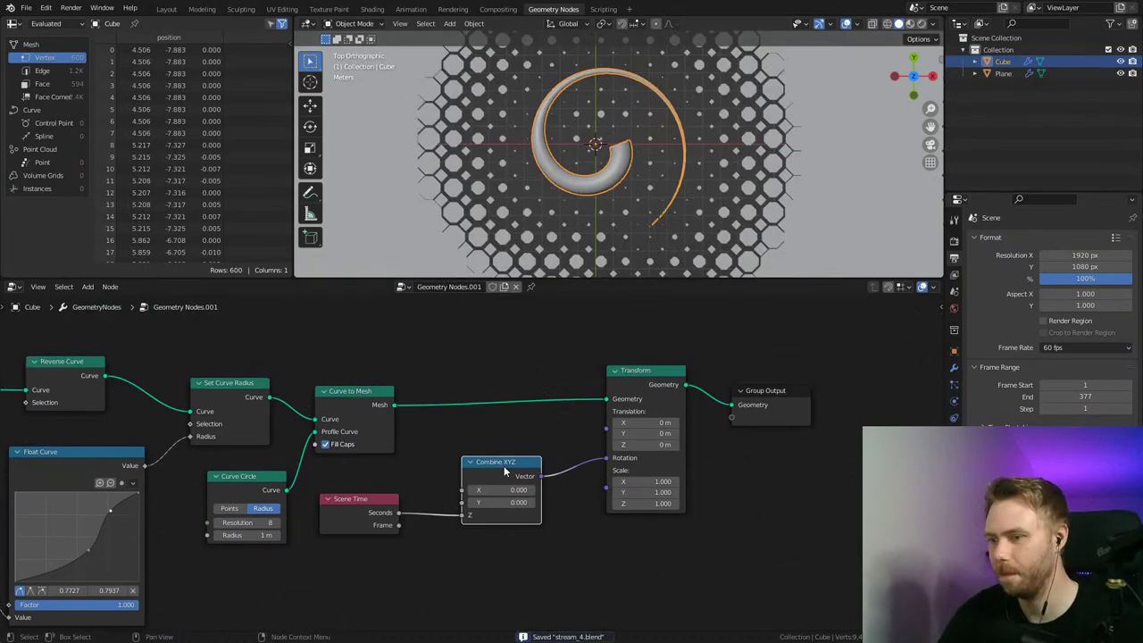
left_click_drag(504, 469, 538, 463)
left_click_drag(362, 503, 384, 504)
middle_click_drag(508, 449, 505, 410)
mouse_move(505, 411)
middle_mouse_down("ctrl")
mouse_move(518, 382)
mouse_move(509, 389)
middle_mouse_up("ctrl")
left_click_drag(556, 421, 520, 422)
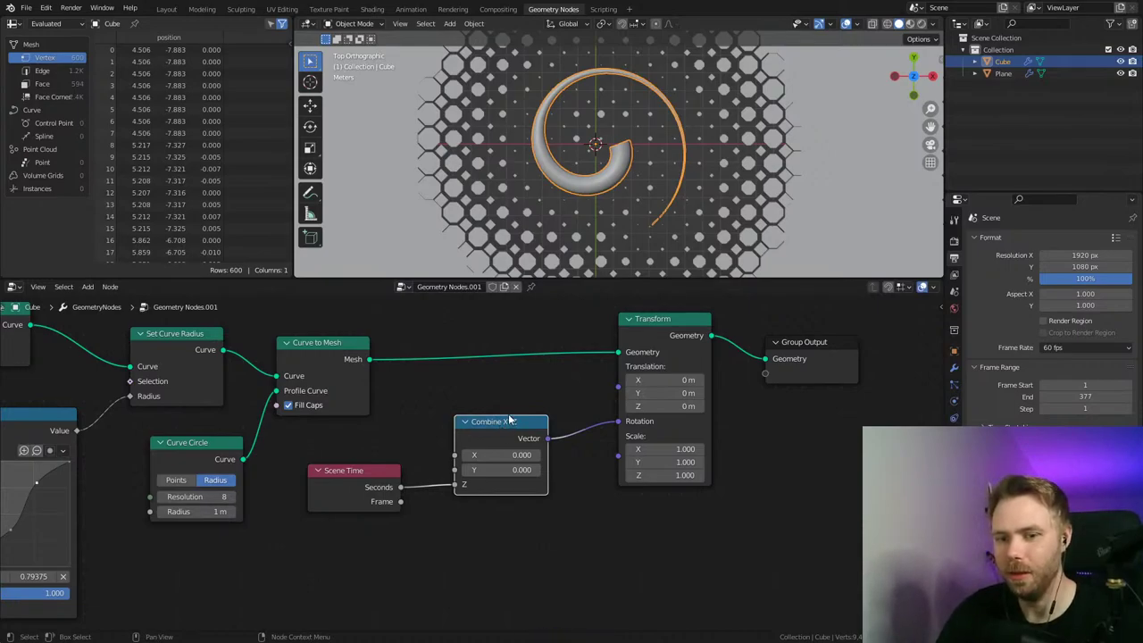
left_click_drag(505, 423, 510, 426)
left_click_drag(361, 474, 385, 475)
left_click_drag(497, 434, 499, 451)
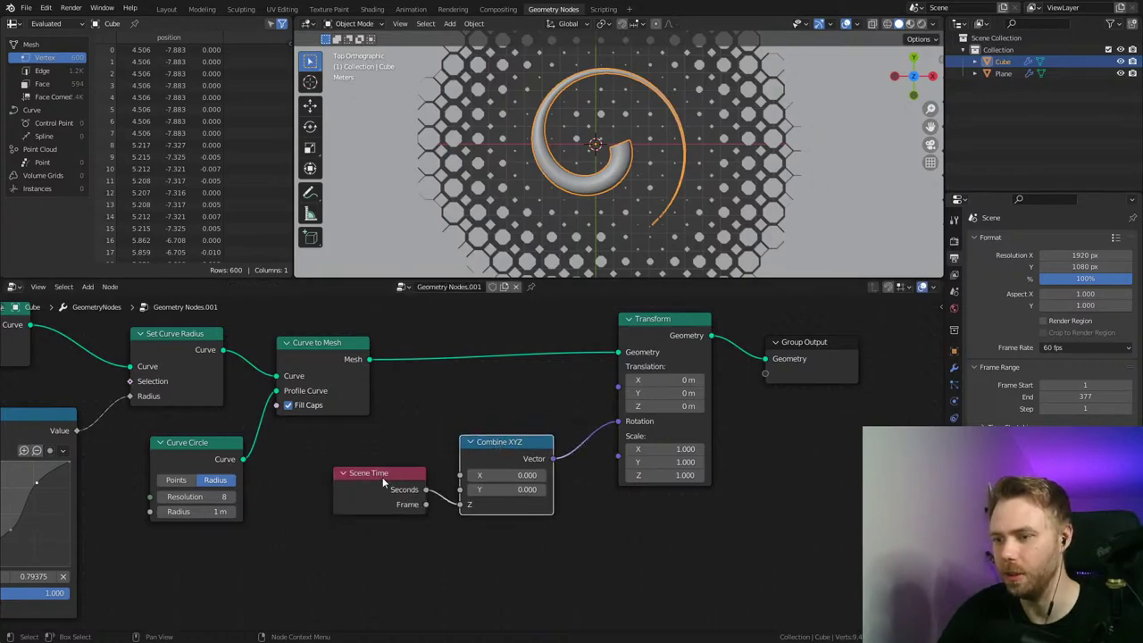
middle_click_drag(447, 425, 461, 445)
key("ctrl+s")
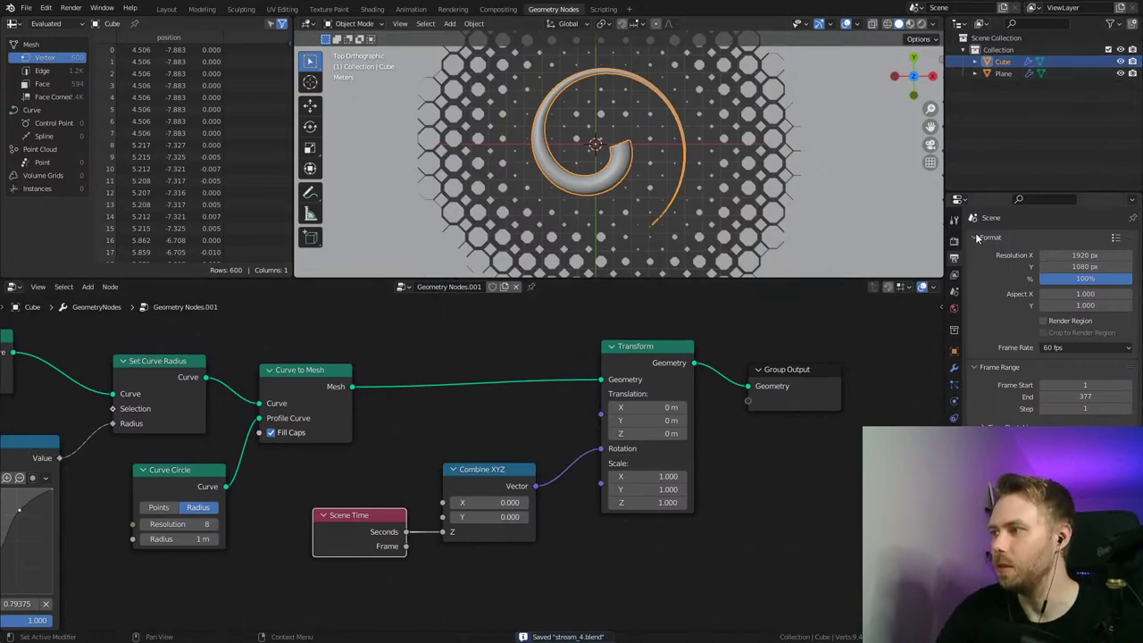
Step: Display the Cube object's spiral tube as a wireframe in the viewport through its object display settings
left_click(953, 352)
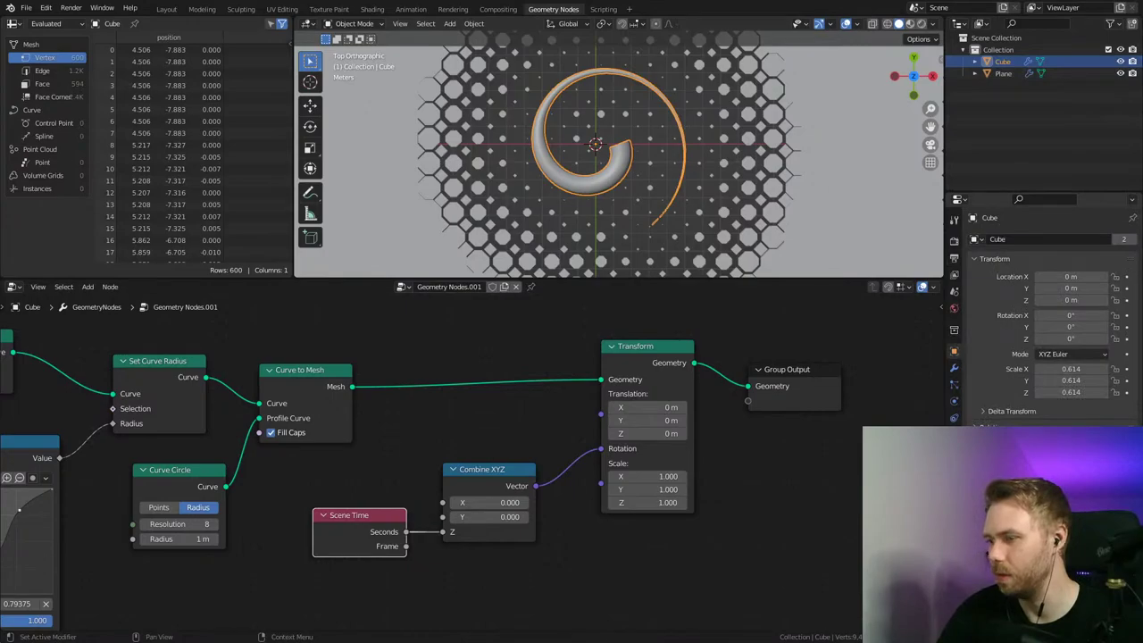
scroll(1052, 313, "down", 3)
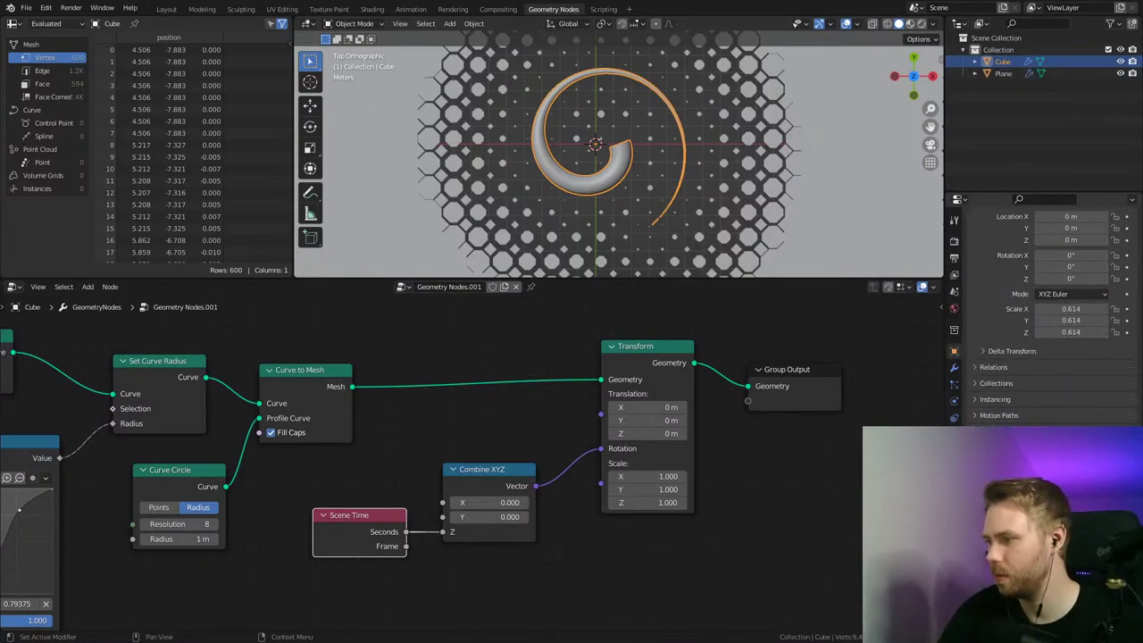
left_click(1071, 572)
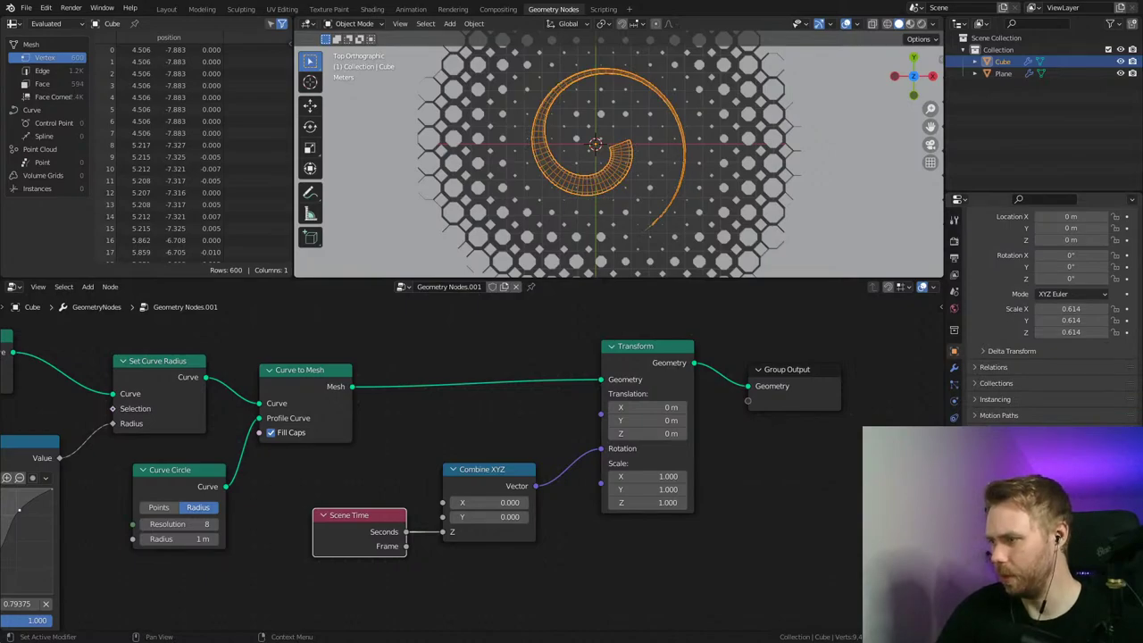
Step: Start the animation playback and set the Plane's Map Range to From Min 1.710, To Min 0.250 and To Max 1.150
scroll(704, 152, "down", 2)
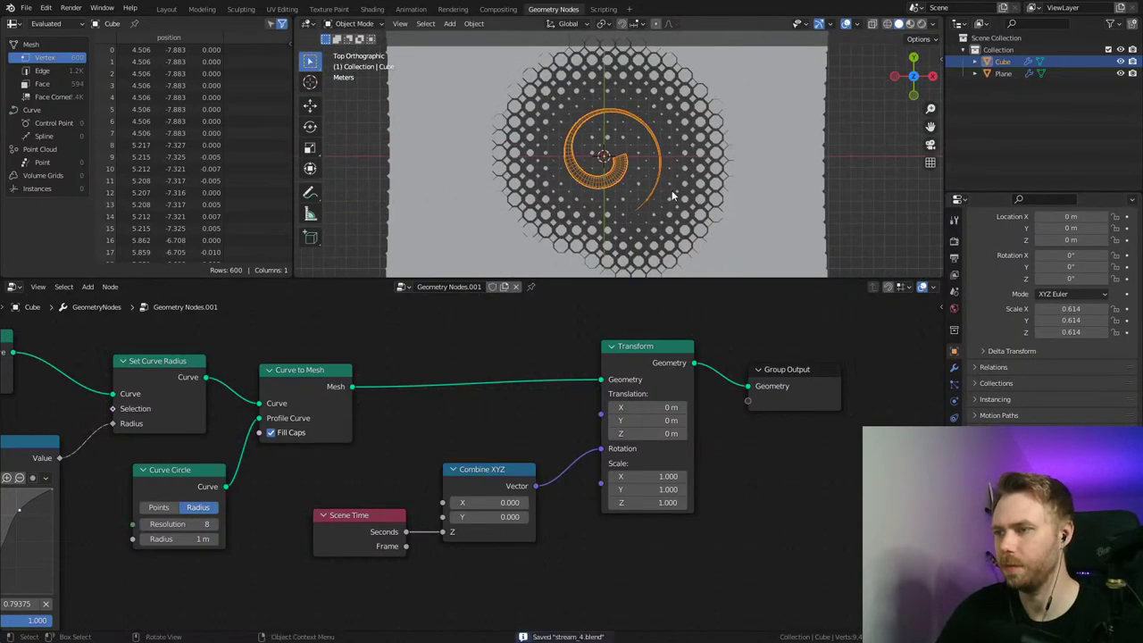
key("space")
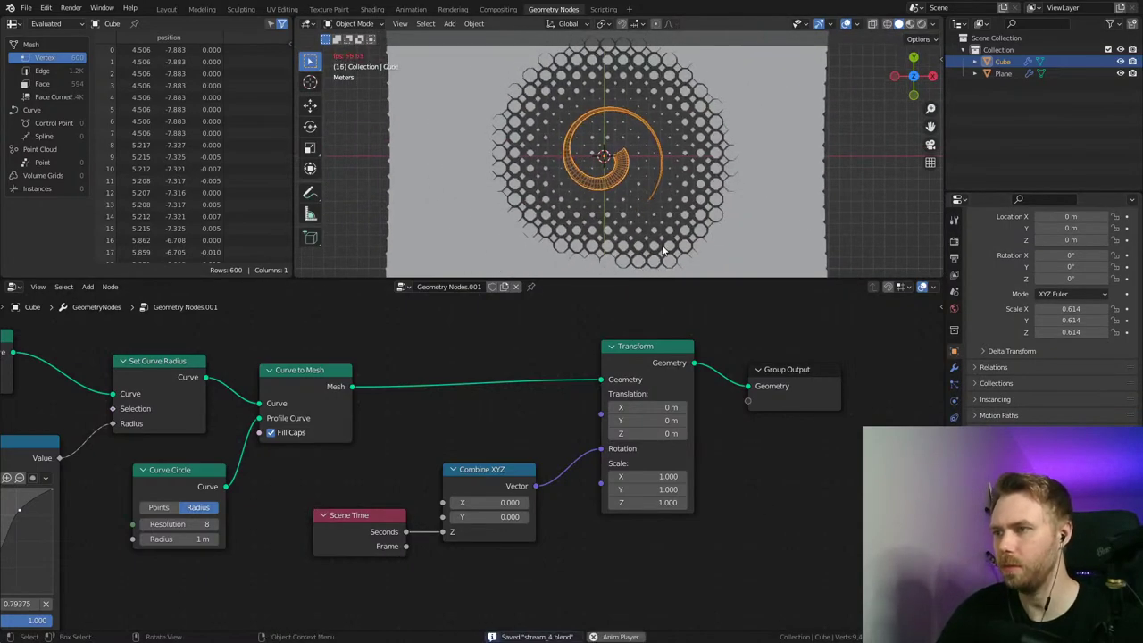
left_click(749, 168)
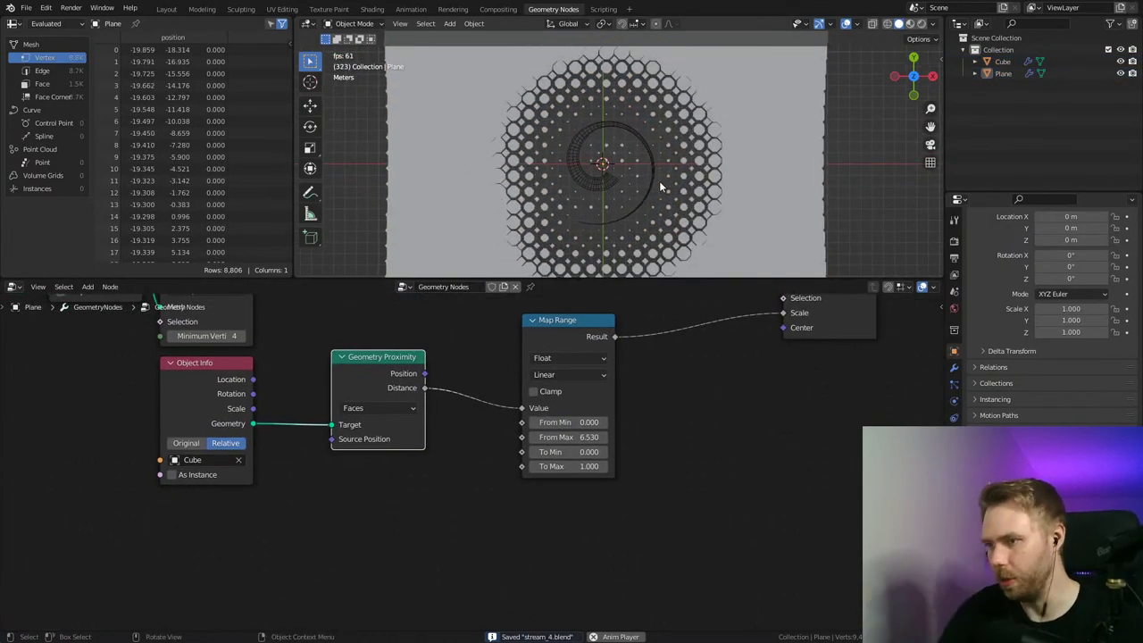
middle_click_drag(693, 349, 592, 459)
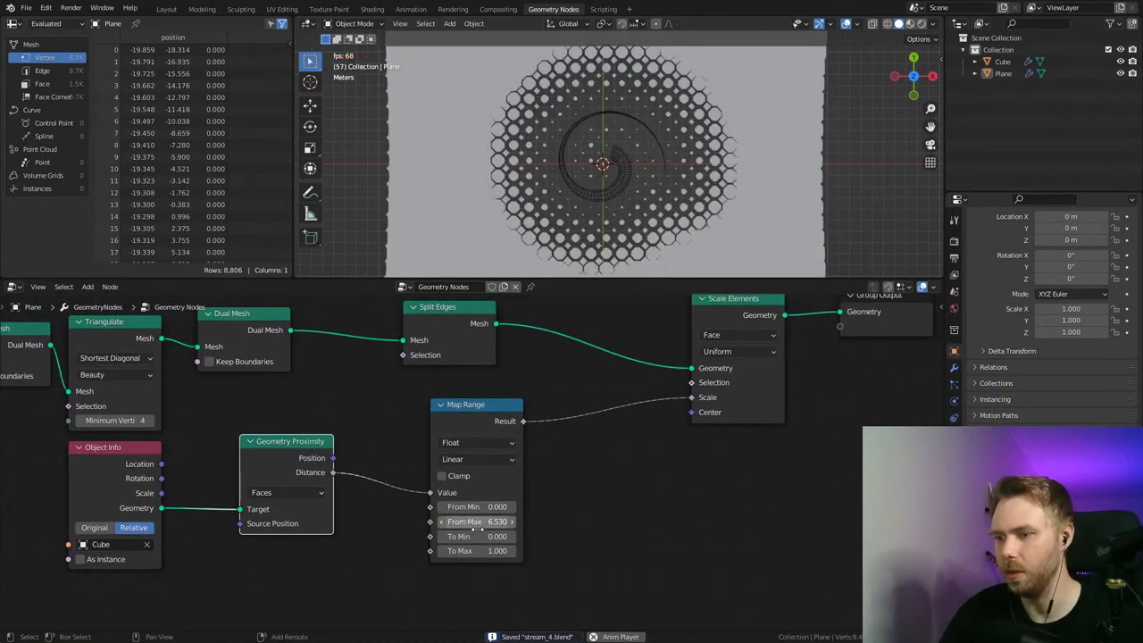
mouse_move(482, 535)
left_mouse_down()
mouse_move(534, 535)
mouse_move(504, 536)
mouse_move(502, 554)
mouse_move(518, 555)
mouse_move(495, 551)
left_mouse_up()
left_click_drag(486, 506, 589, 506)
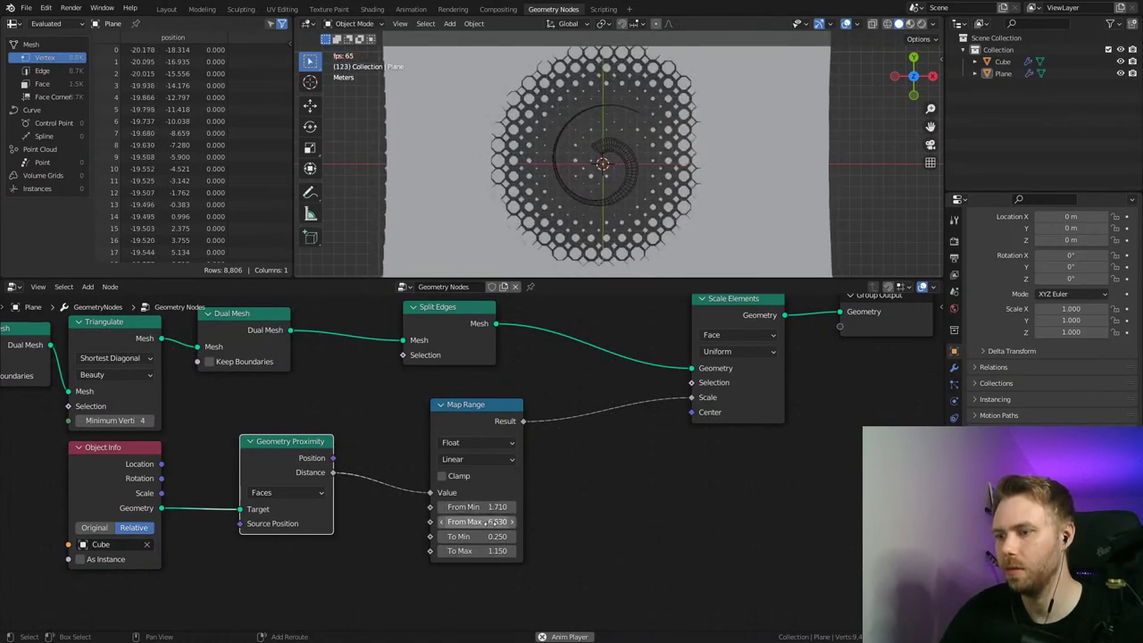
Step: Try a different From Max on the Map Range node, undo that change, and save the file
left_click_drag(496, 522, 532, 522)
key("ctrl+z")
middle_click_drag(619, 429, 633, 427)
key("ctrl+s")
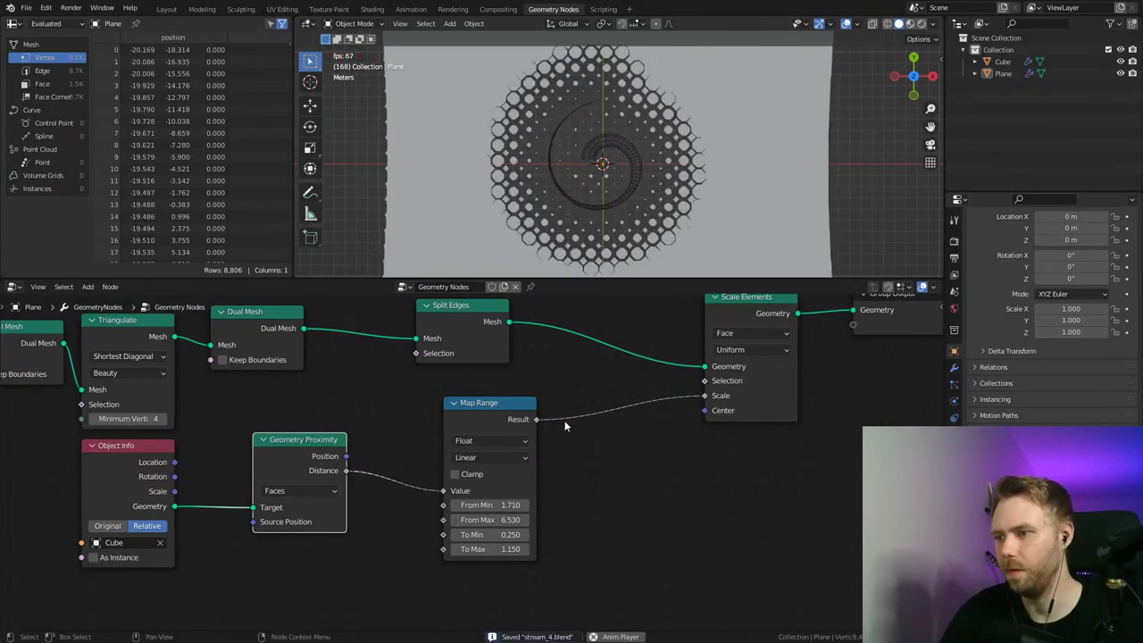
Step: Insert a Math node set to Multiply between Map Range and Scale Elements, and adjust its multiplier
left_click_drag(509, 425, 470, 427)
key("shift+a")
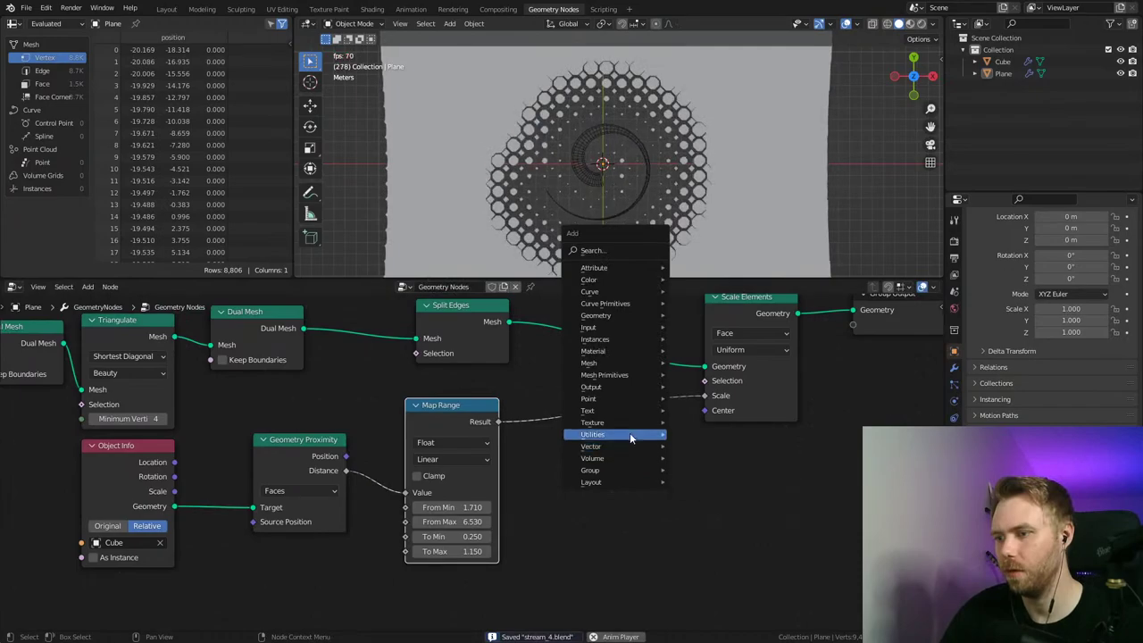
mouse_move(629, 433)
left_click(715, 542)
left_click(574, 416)
left_click(599, 433)
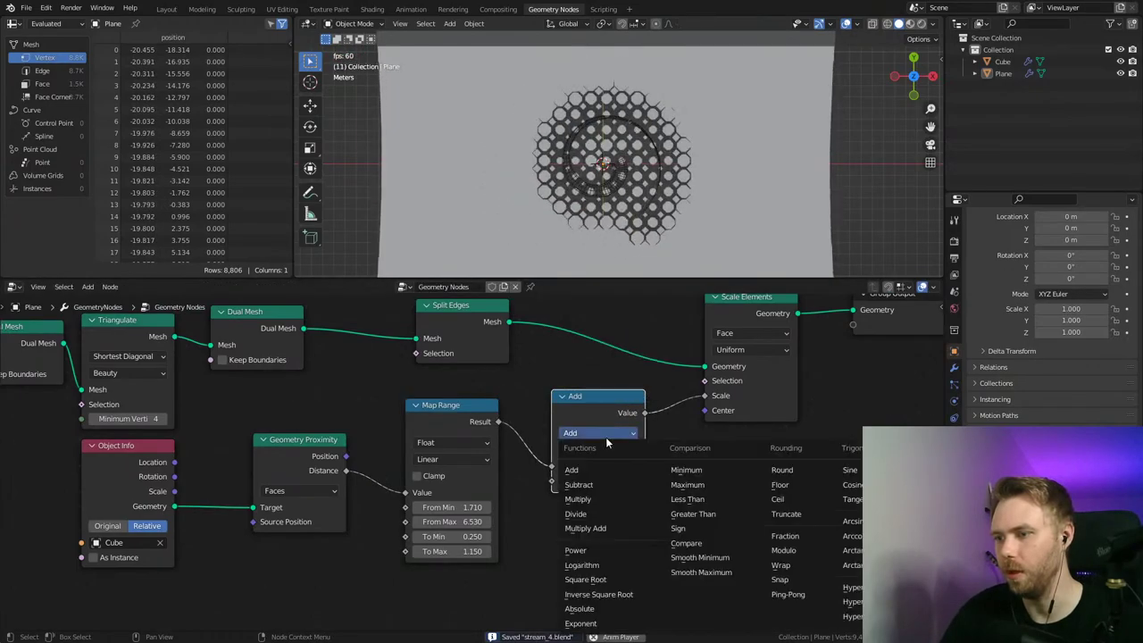
left_click(581, 499)
left_click_drag(600, 481, 697, 480)
Step: Enlarge the Cube object's Spiral by setting its start radius to 4.66 m and its end radius to 20.4 m
left_click(596, 186)
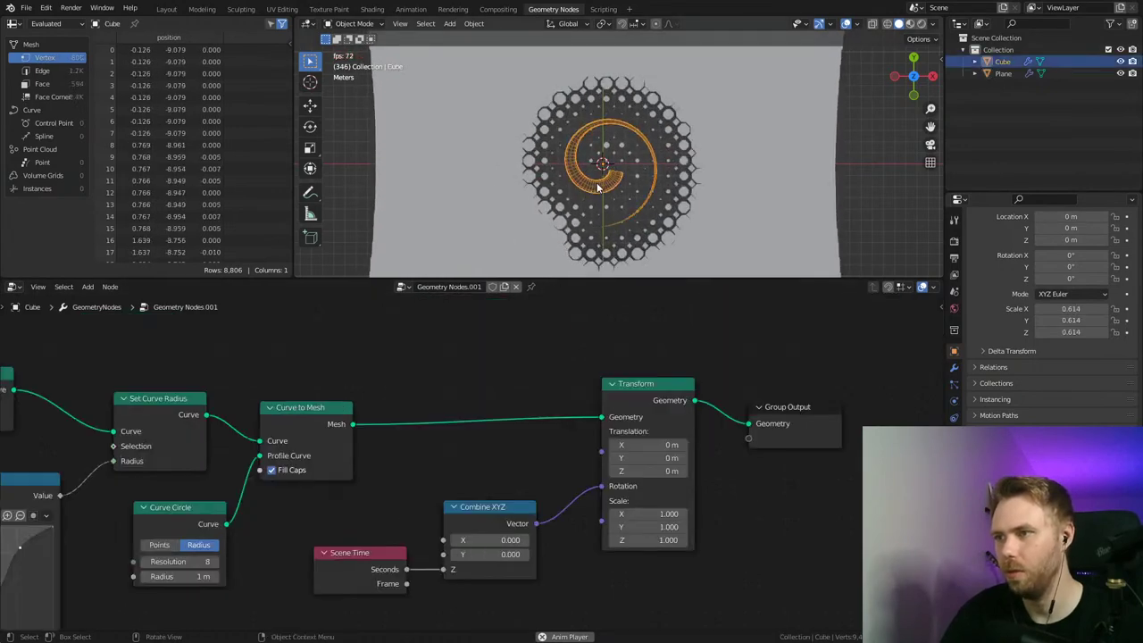
middle_click_drag(154, 336, 501, 366)
middle_click_drag(338, 454, 481, 380)
middle_click_drag(138, 363, 406, 406)
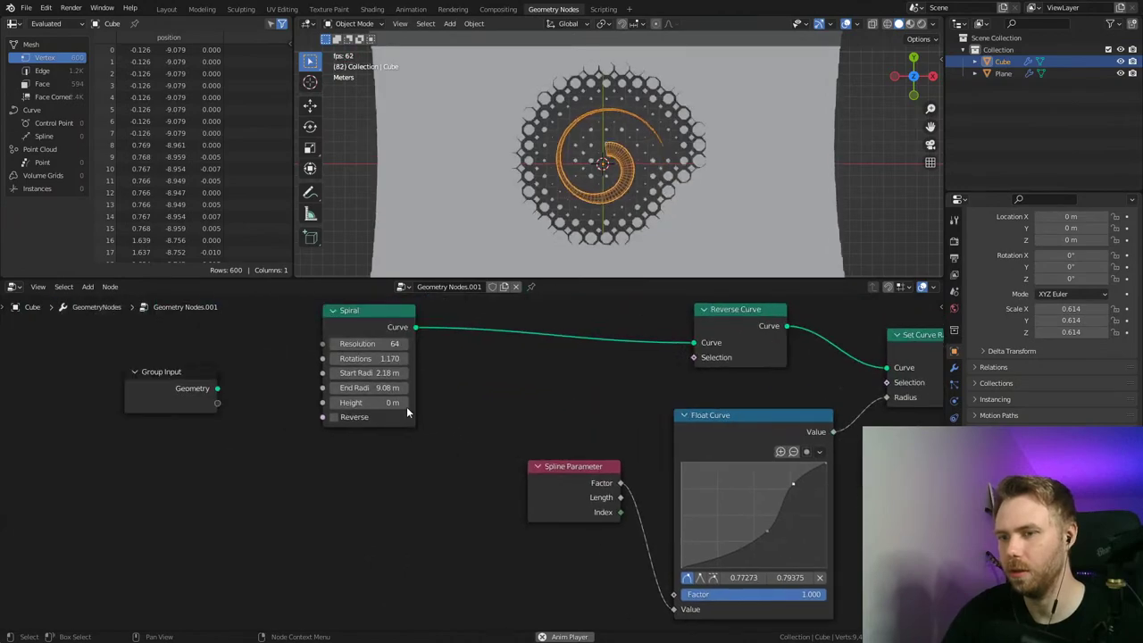
left_click_drag(369, 388, 419, 388)
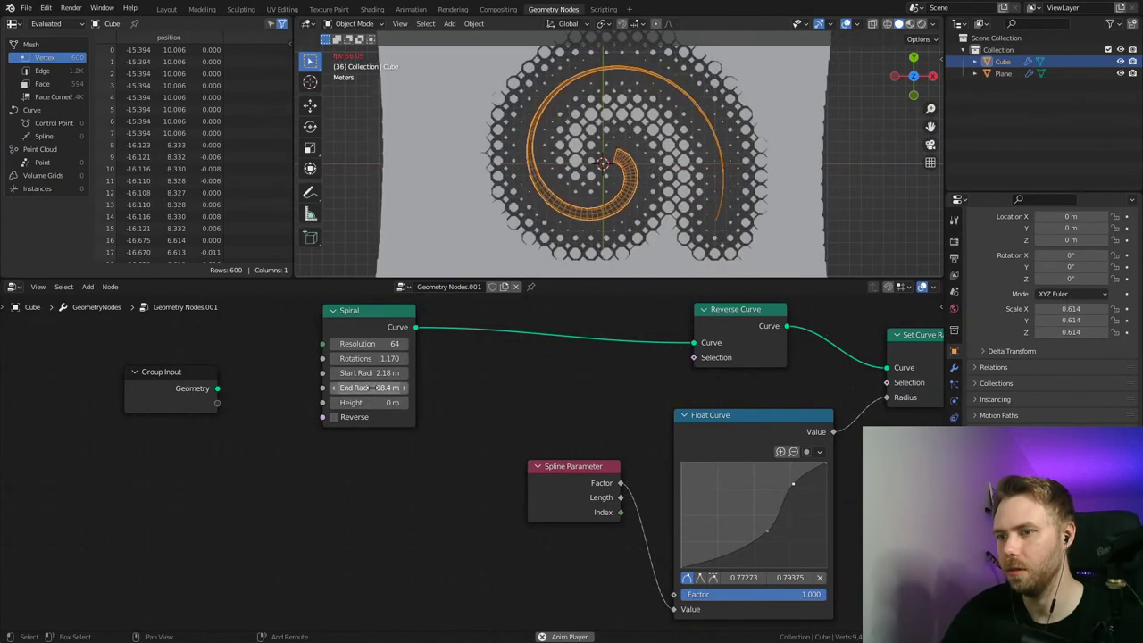
left_click_drag(371, 387, 399, 372)
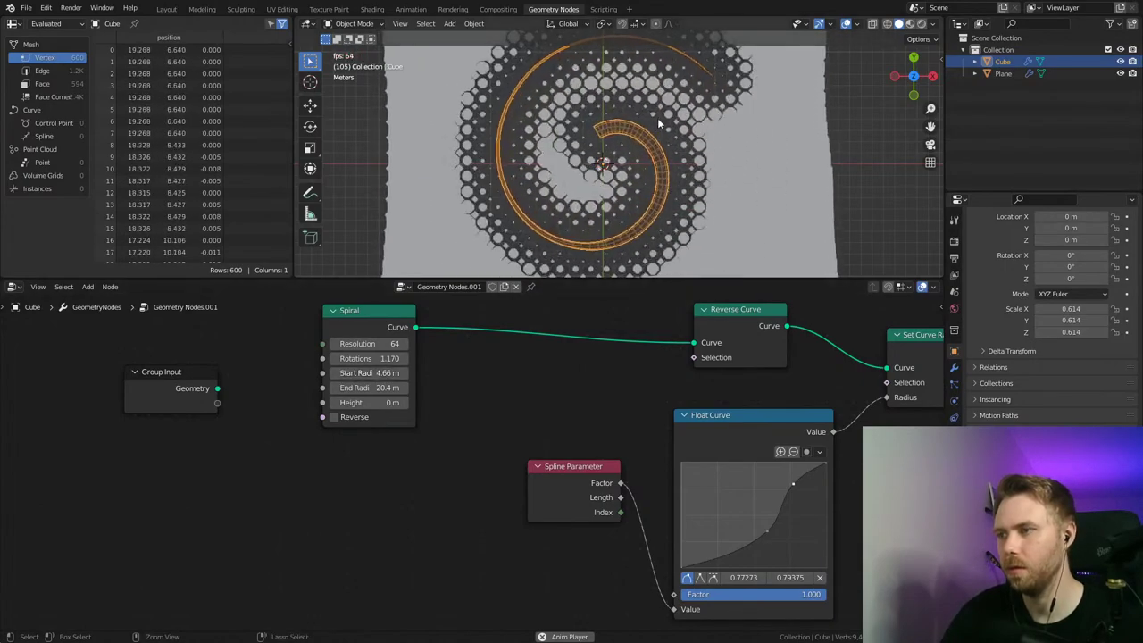
Step: Save the file and set the Spiral node's End Radius to 36.9 m
scroll(551, 31, "down", 3)
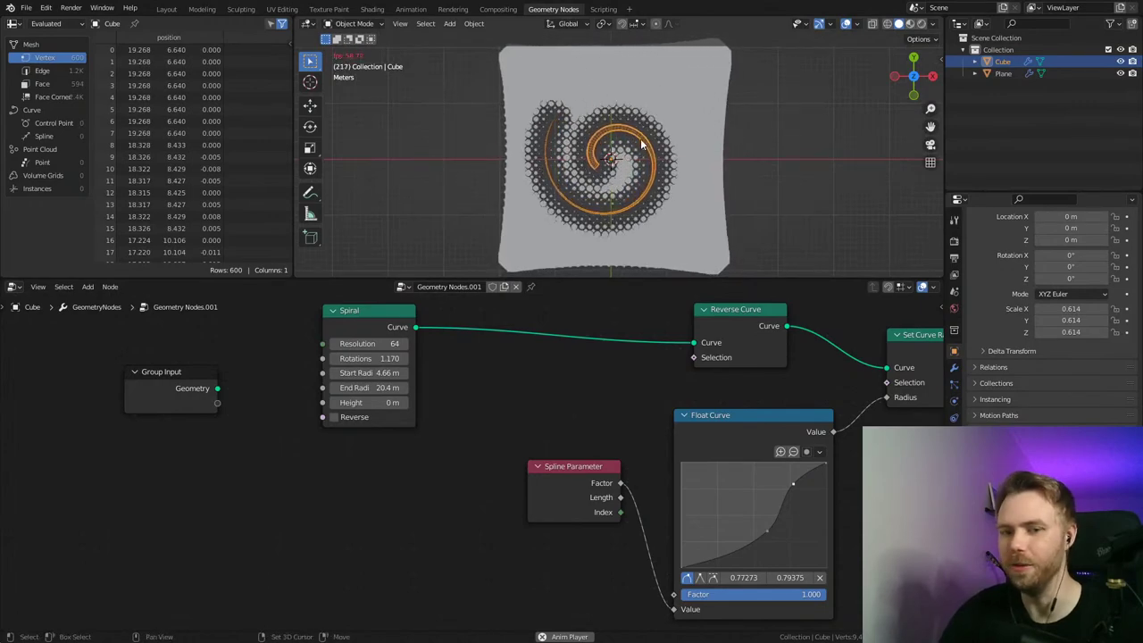
key("ctrl+s")
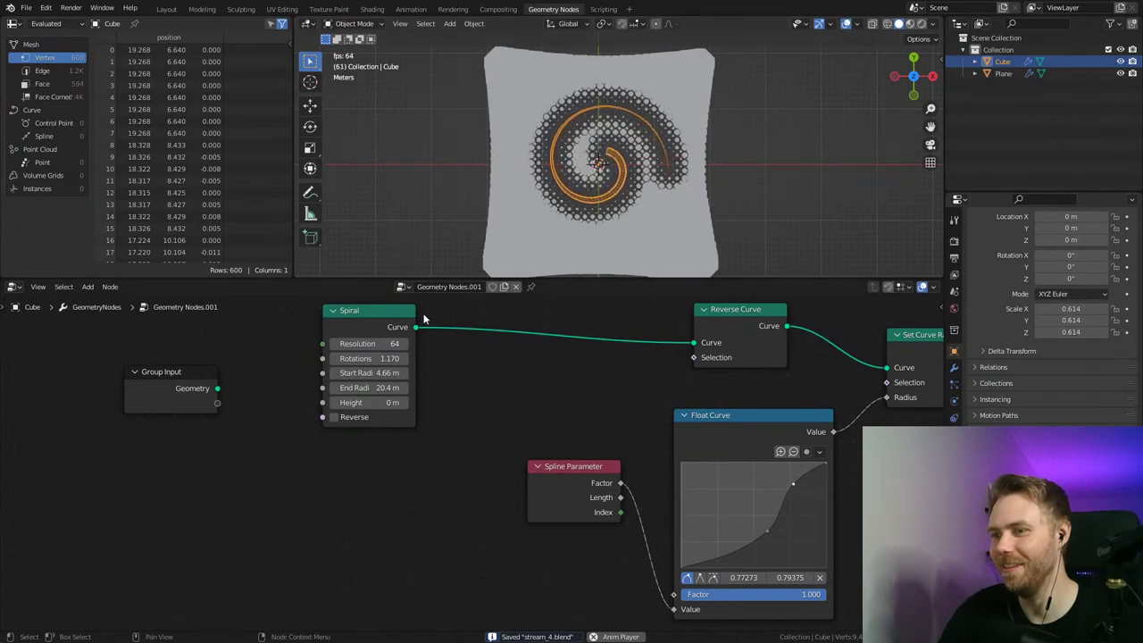
left_click_drag(366, 388, 407, 389)
Step: Move the Spline Parameter and Float Curve nodes away from Set Curve Radius to make room on their link
middle_click_drag(821, 456, 587, 445)
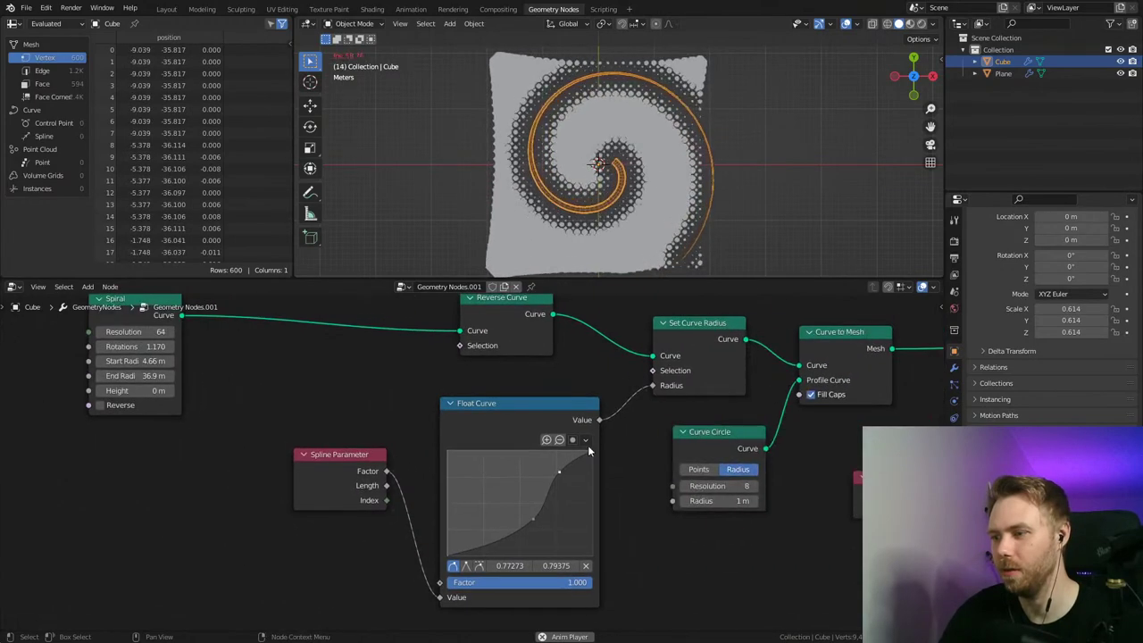
left_click_drag(333, 416, 535, 497)
key("g")
left_click(497, 539)
middle_click_drag(497, 543, 513, 517)
Step: Insert a Math node between Float Curve and Set Curve Radius, set to Multiply with a value of 3.010
key("shift+a")
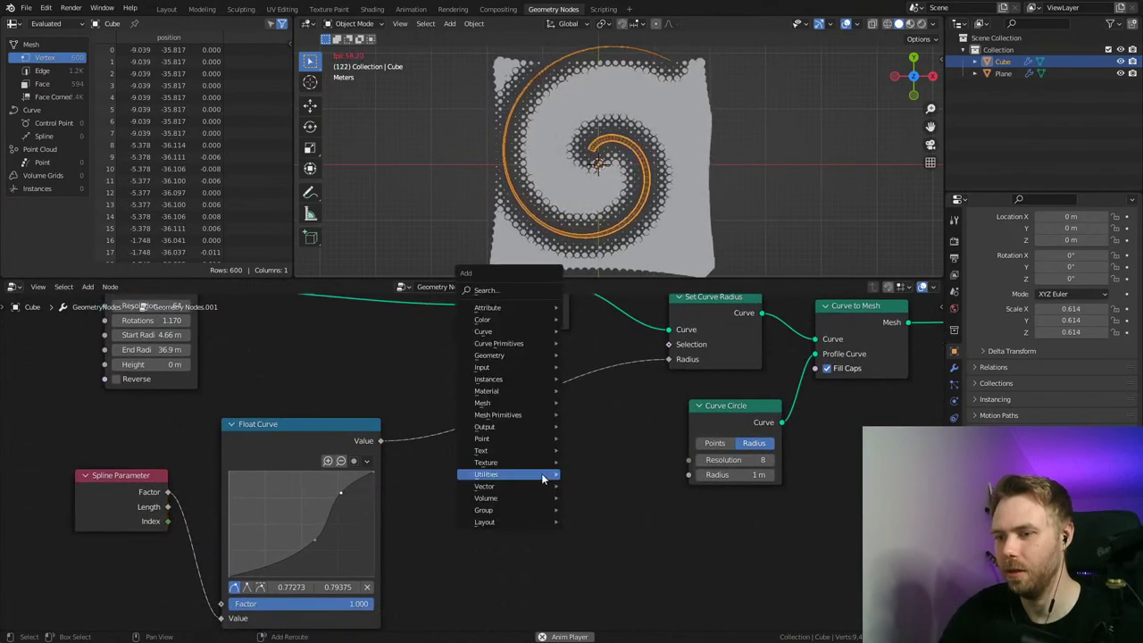
mouse_move(569, 482)
mouse_move(521, 472)
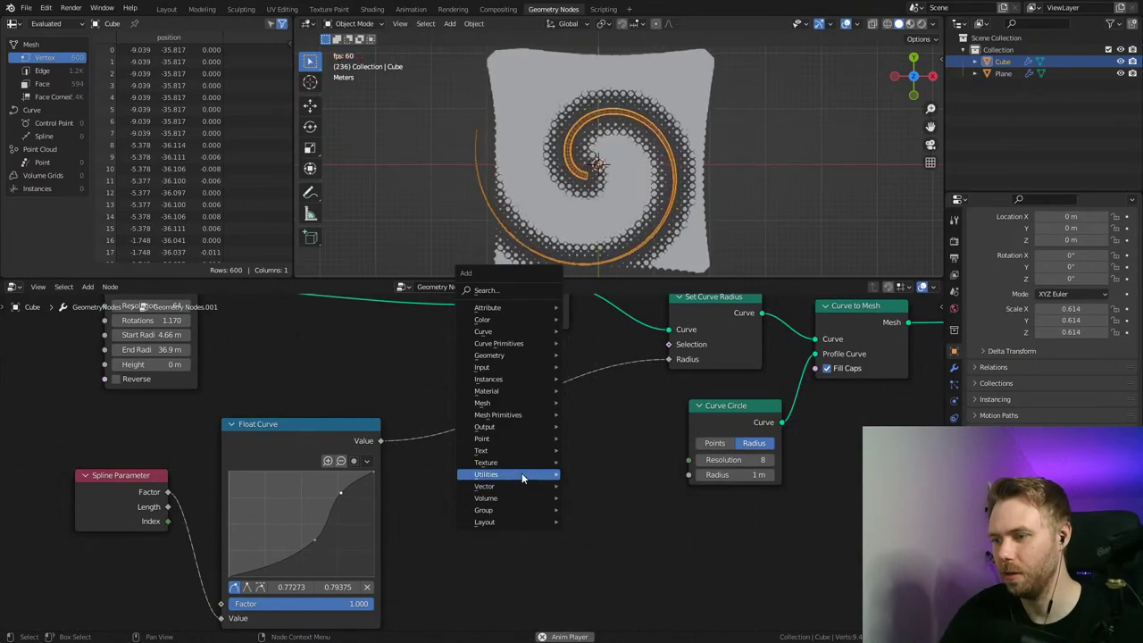
left_click(619, 581)
left_click(546, 439)
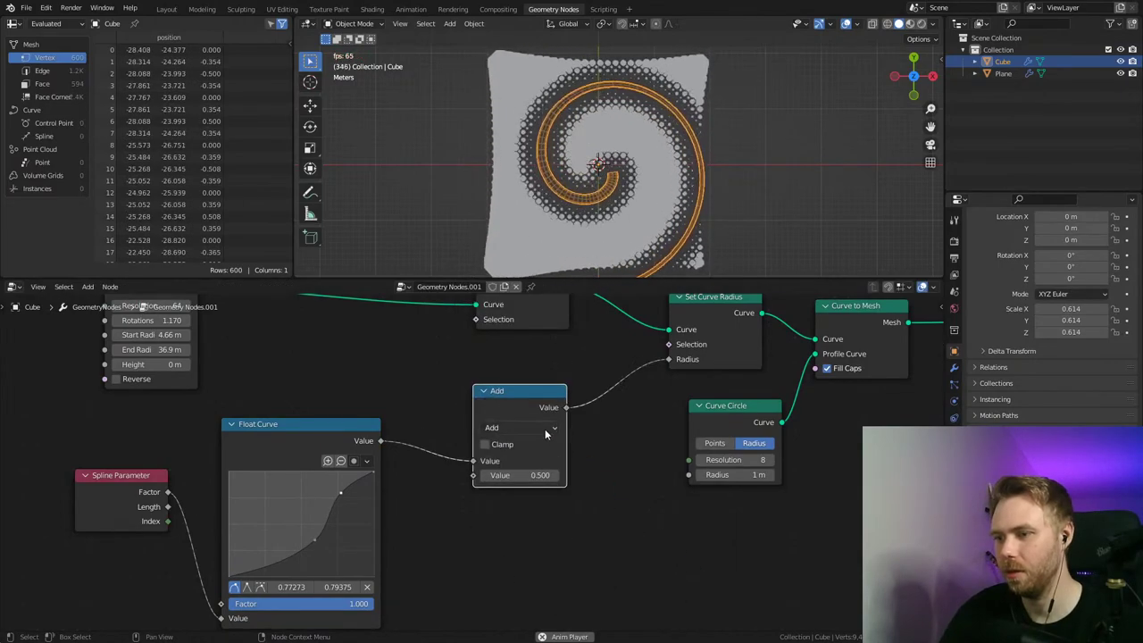
left_click(536, 428)
left_click(521, 496)
left_click_drag(517, 477, 680, 477)
Step: Deselect everything, inspect the thickened spiral at an angle and from the top, and save the file
mouse_move(714, 207)
middle_mouse_down()
mouse_move(663, 214)
mouse_move(648, 173)
mouse_move(693, 223)
mouse_move(732, 219)
middle_mouse_up()
key("a")
key("a")
scroll(707, 148, "up", 5)
scroll(706, 138, "up", 2)
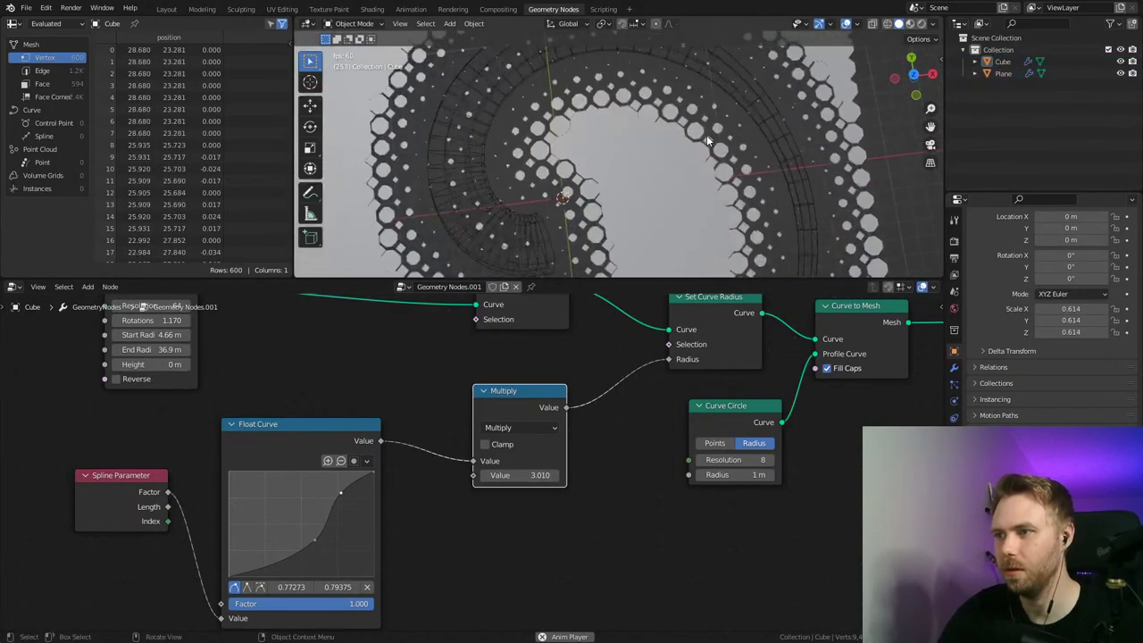
key("KP_7")
scroll(694, 145, "down", 3)
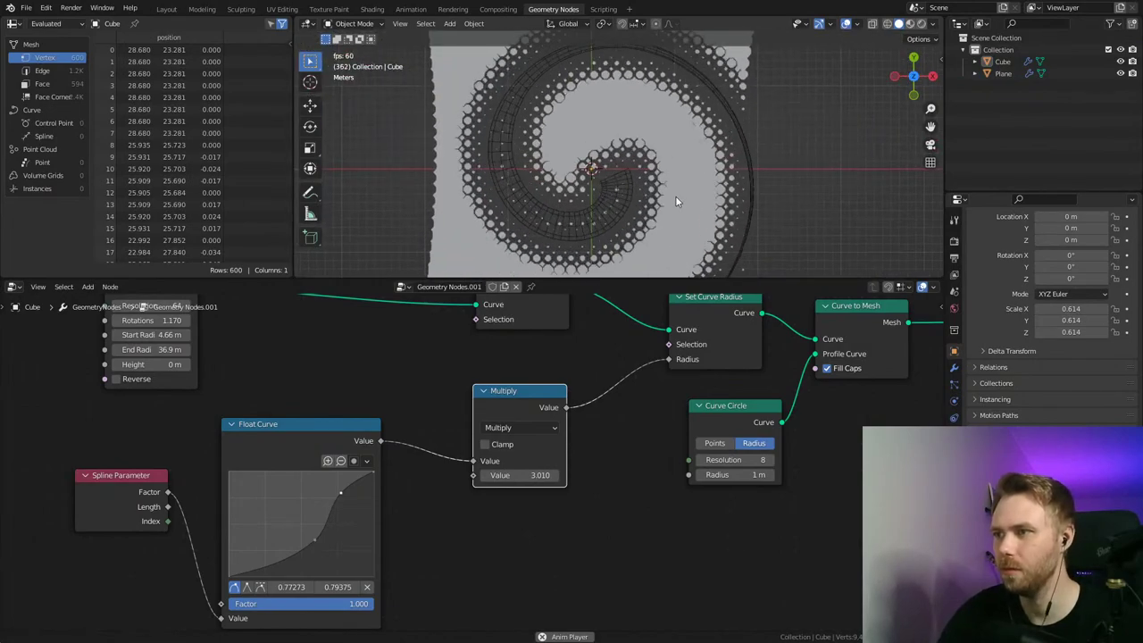
key("ctrl+s")
Step: Select the halftone plane and set its Map Range node's From Min to 3.190, From Max to 7.770 and To Min to 0.280
left_click(506, 195)
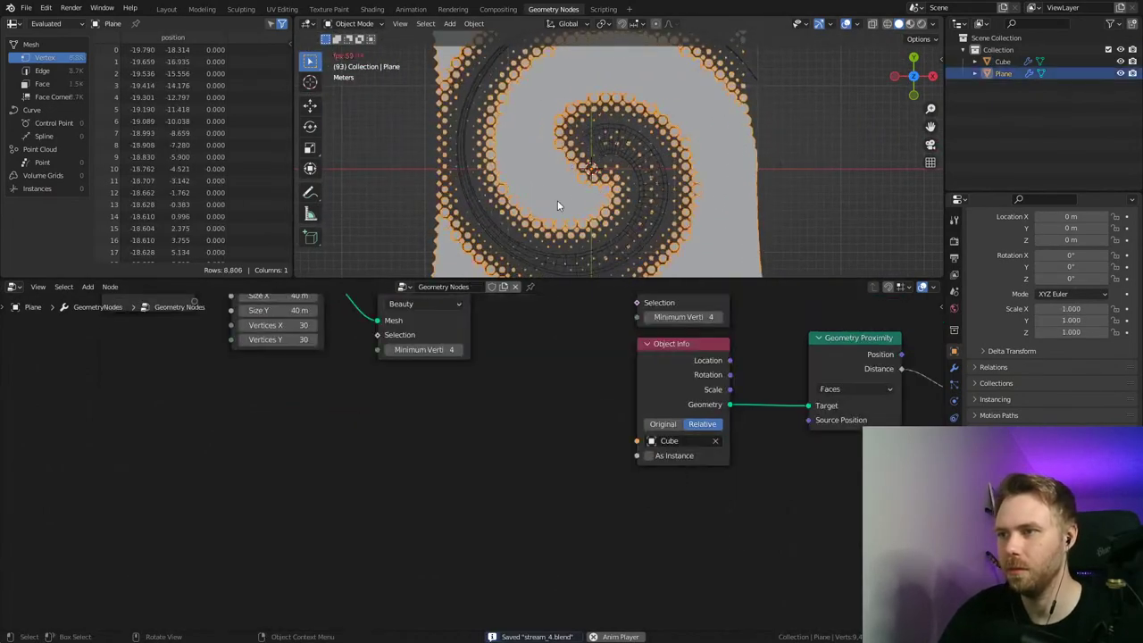
middle_click_drag(624, 435, 348, 441)
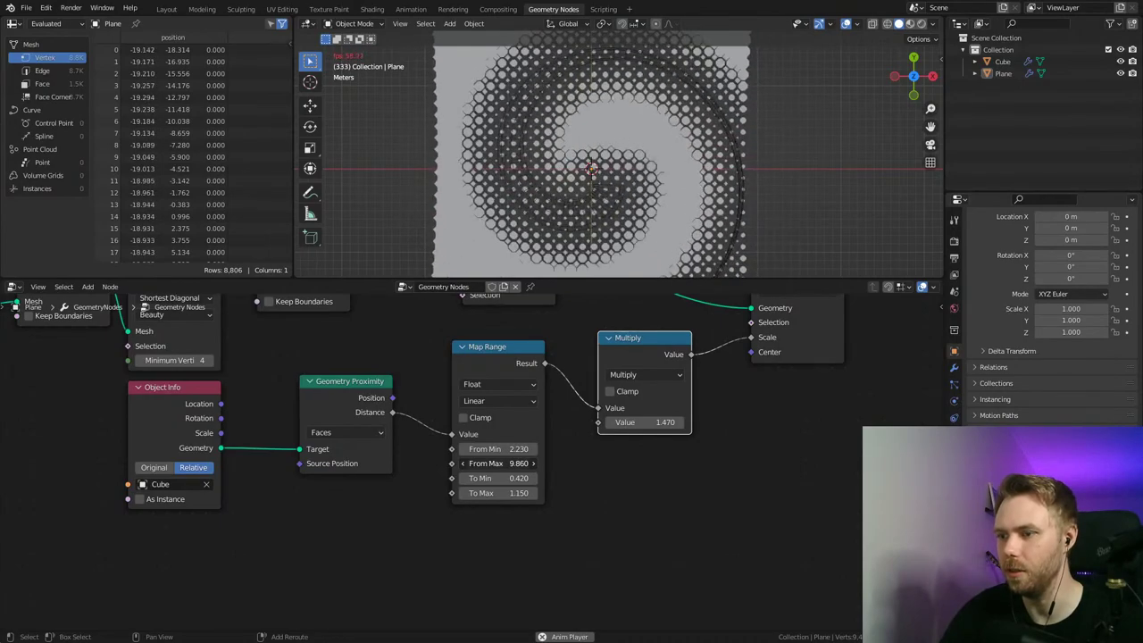
left_click_drag(497, 449, 505, 480)
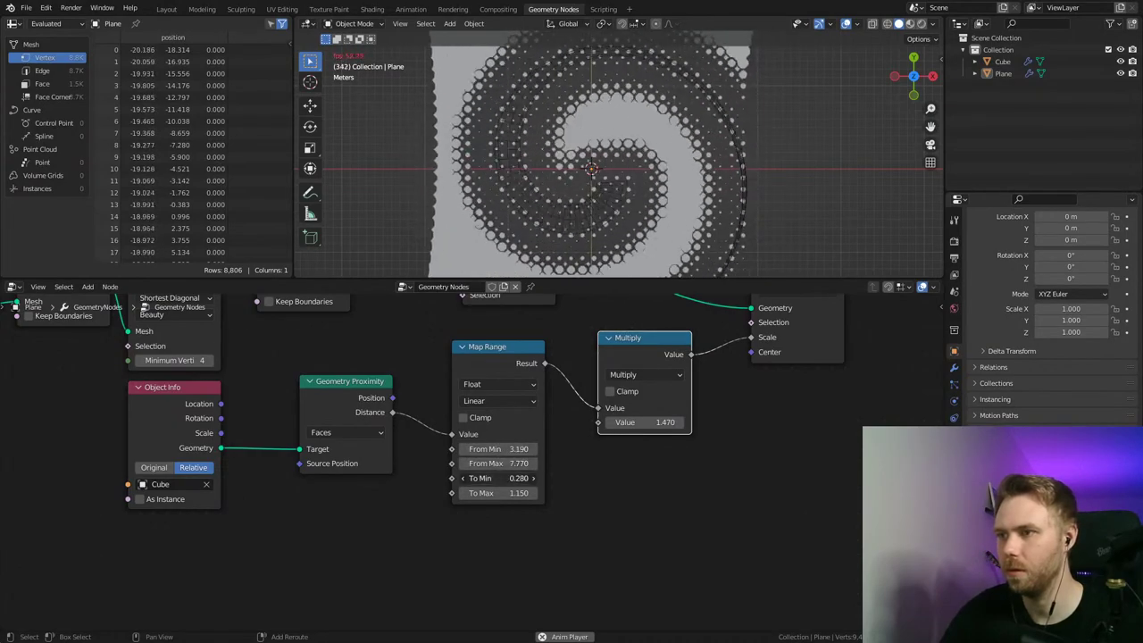
Step: Try a Map Range To Min of 0, and set it to 0.5
left_click(512, 479)
type("0")
key("Return")
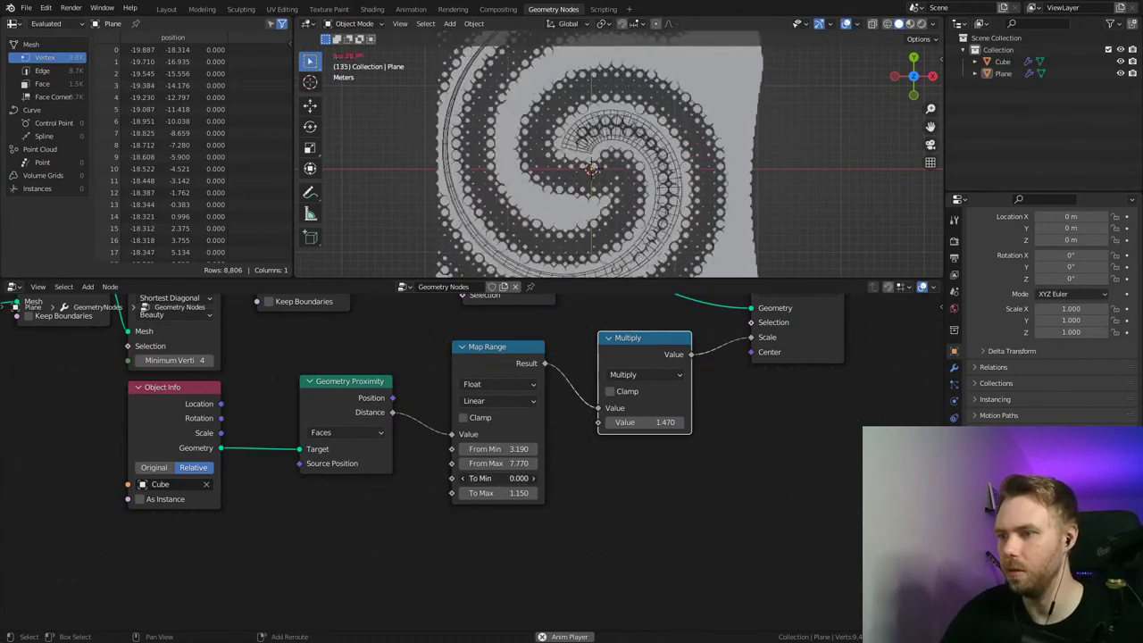
left_click_drag(506, 479, 553, 479)
left_click(500, 481)
type(".5")
key("Return")
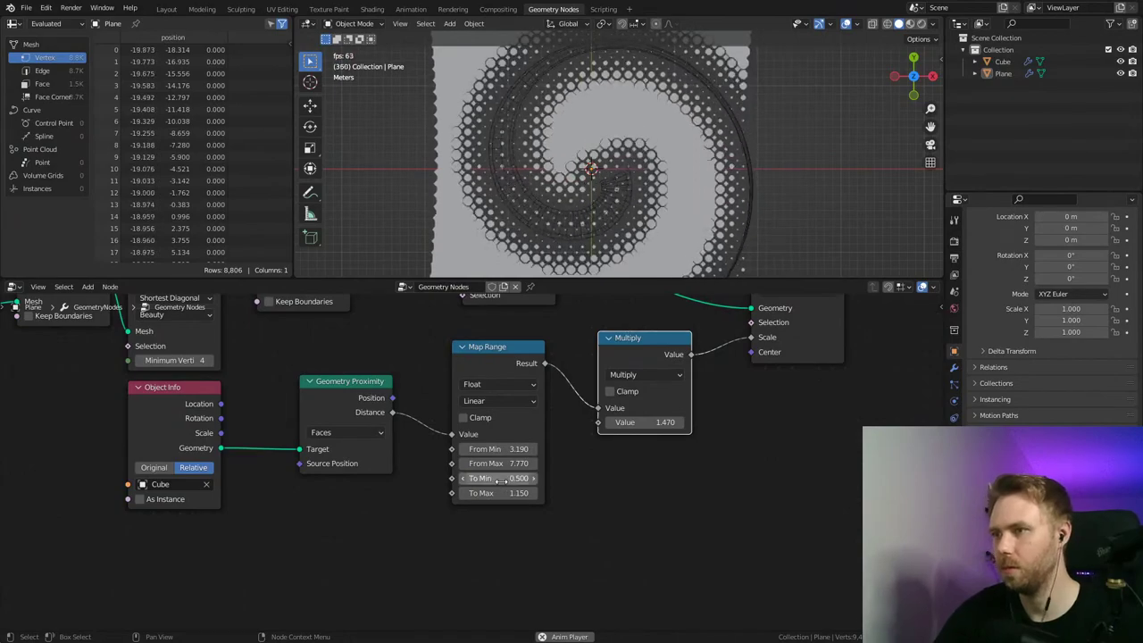
Step: Select the spiral object and split the 3D viewport into two side-by-side top views
middle_click_drag(578, 183, 568, 89)
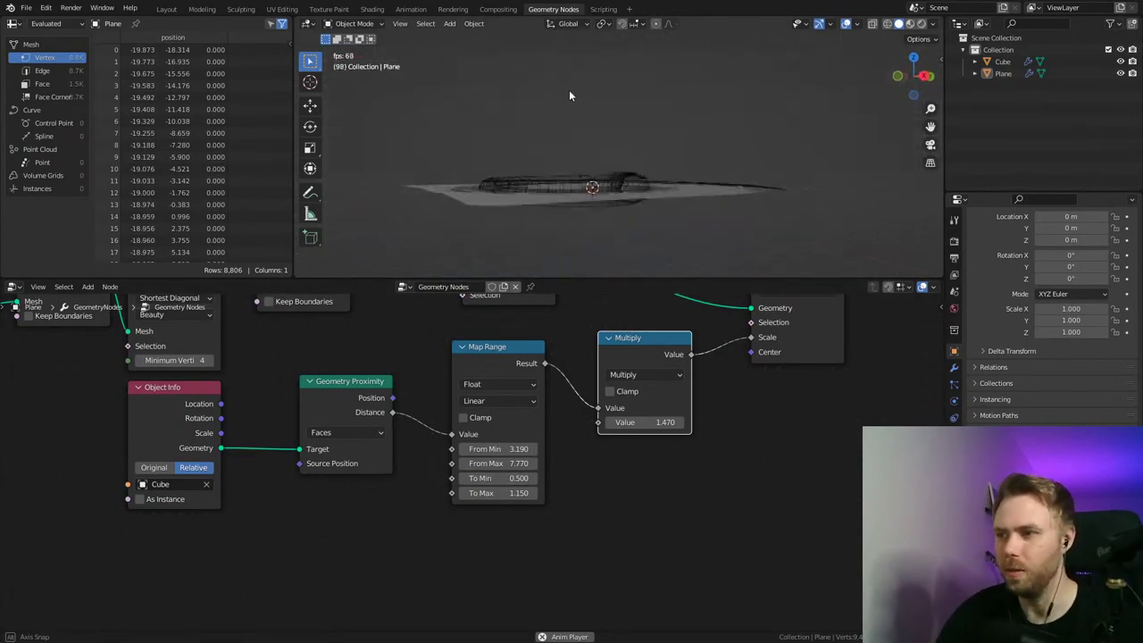
middle_click_drag(587, 183, 569, 210)
left_click(569, 211)
key("KP_1")
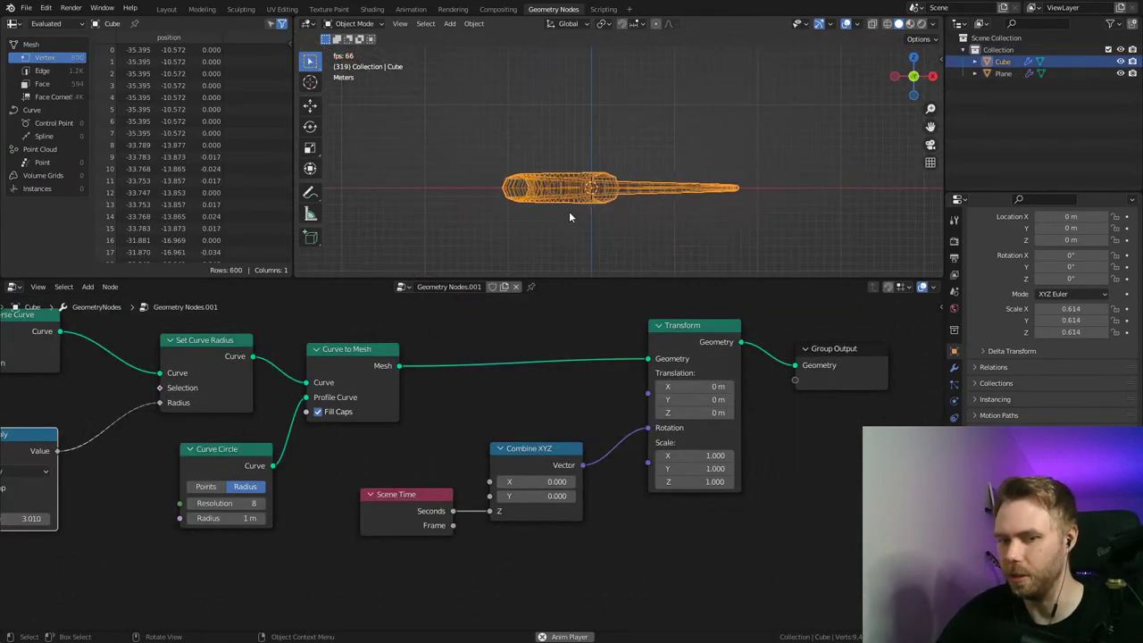
key("KP_7")
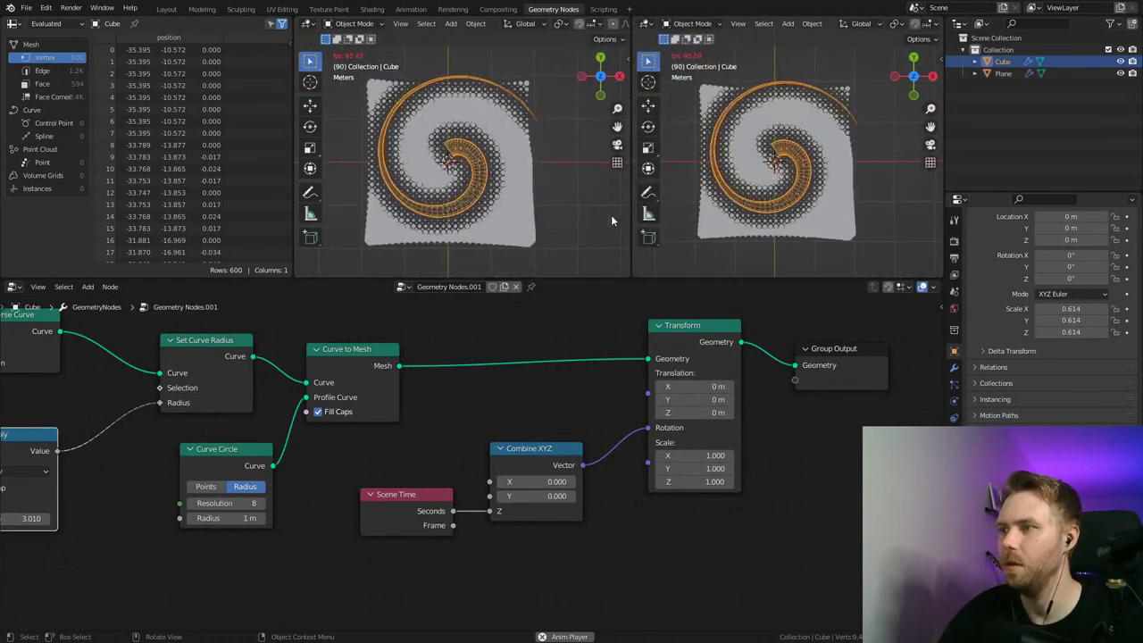
Step: Show the second viewport from the front and raise the spiral about 2.37 m along the global Z axis
middle_click_drag(679, 205, 801, 133)
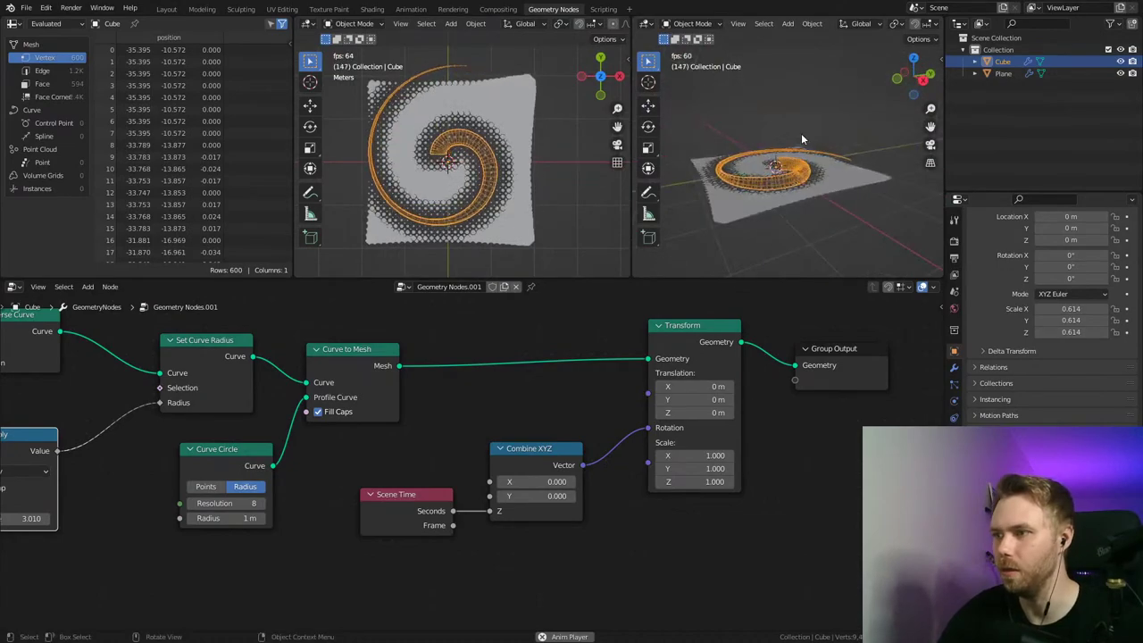
key("KP_1")
key("g")
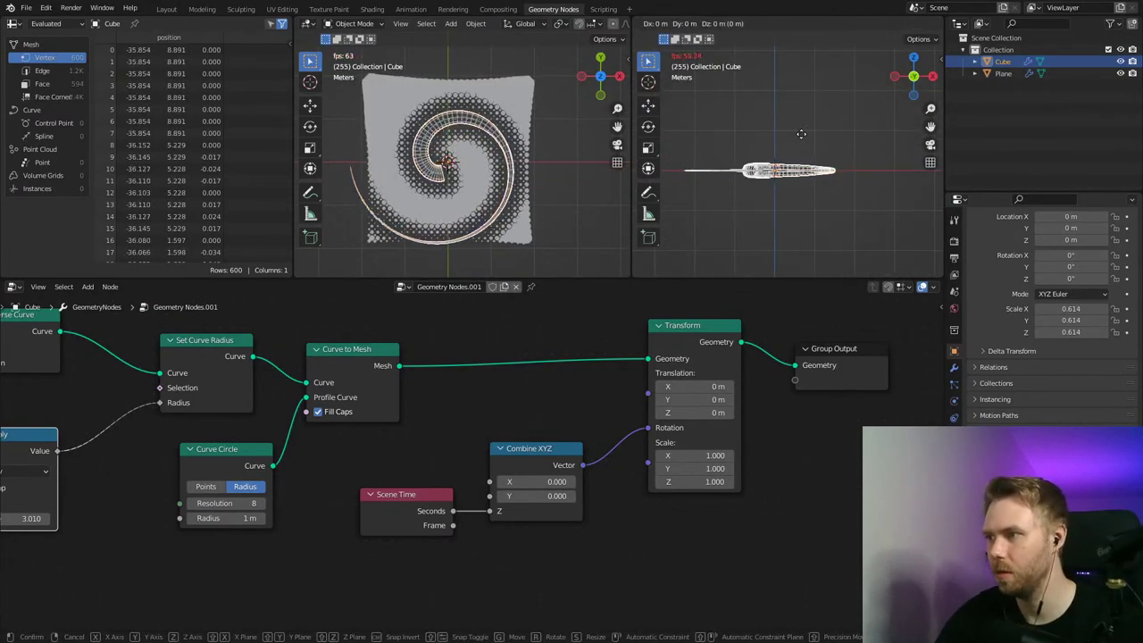
key("z")
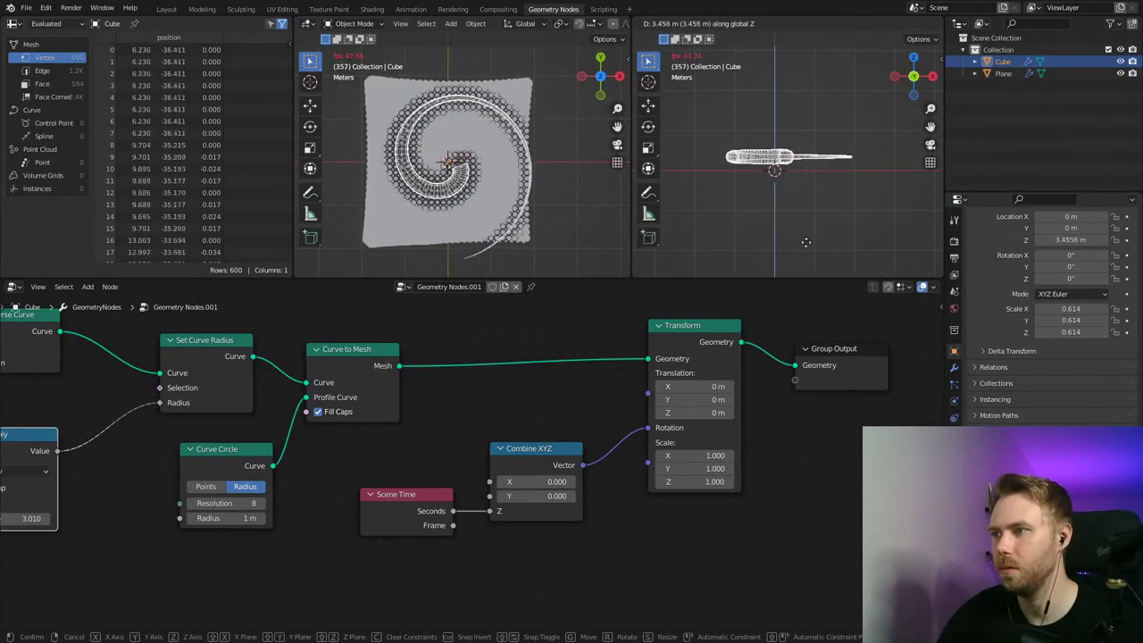
left_click(804, 251)
Step: Select the halftone plane to show its proximity and Map Range nodes, and save the file
scroll(543, 207, "up", 5)
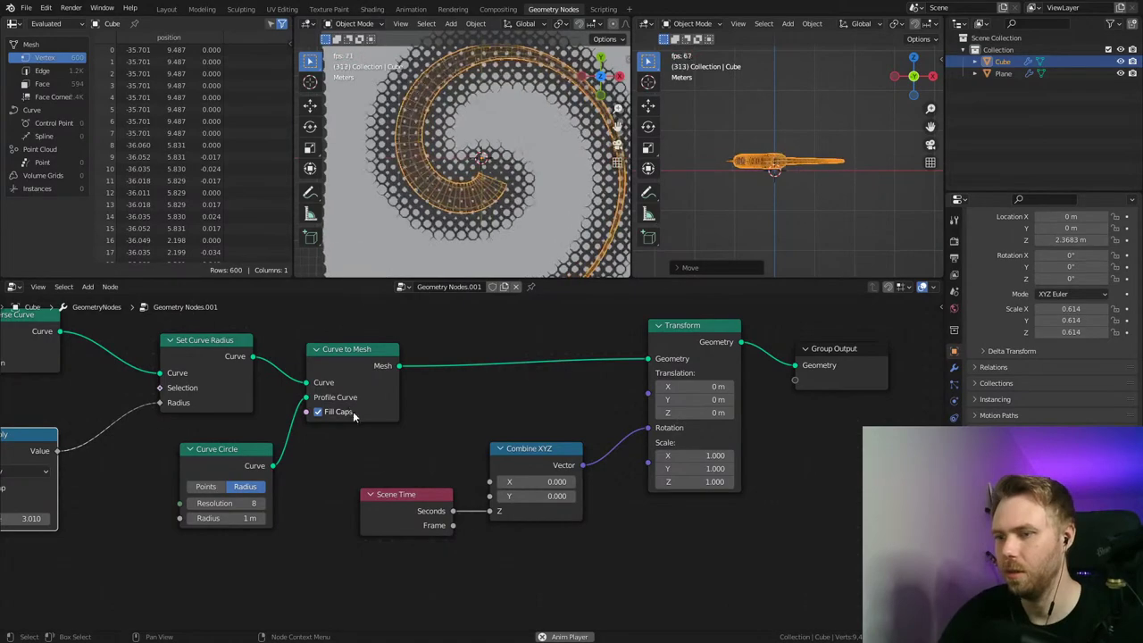
middle_click_drag(352, 415, 755, 399)
left_click(553, 215)
middle_click_drag(553, 444, 319, 495)
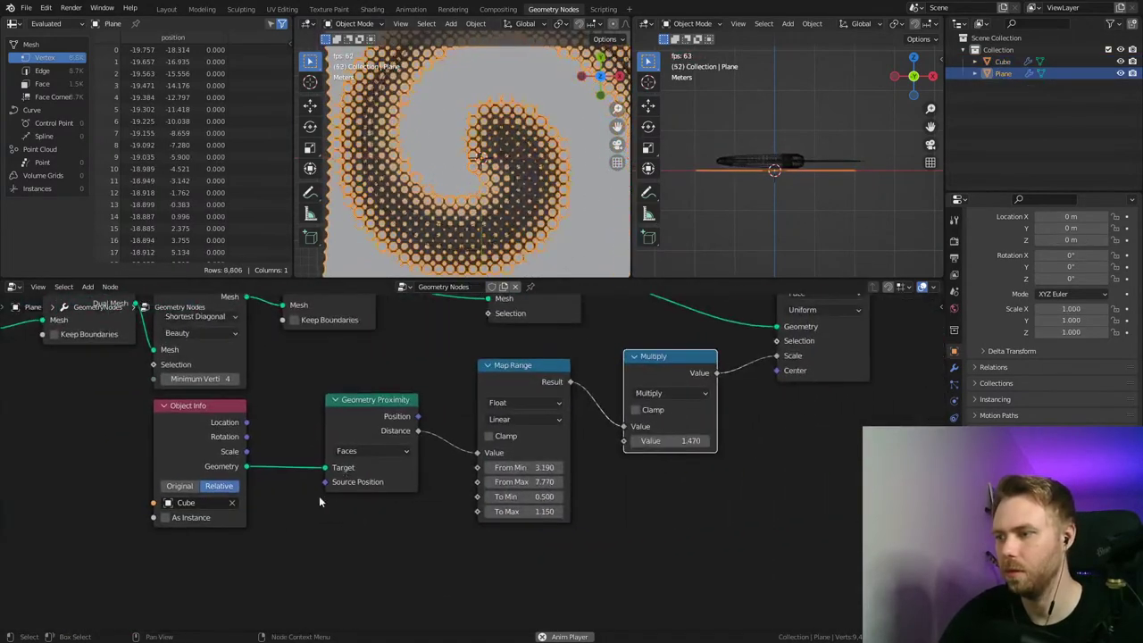
key("ctrl+s")
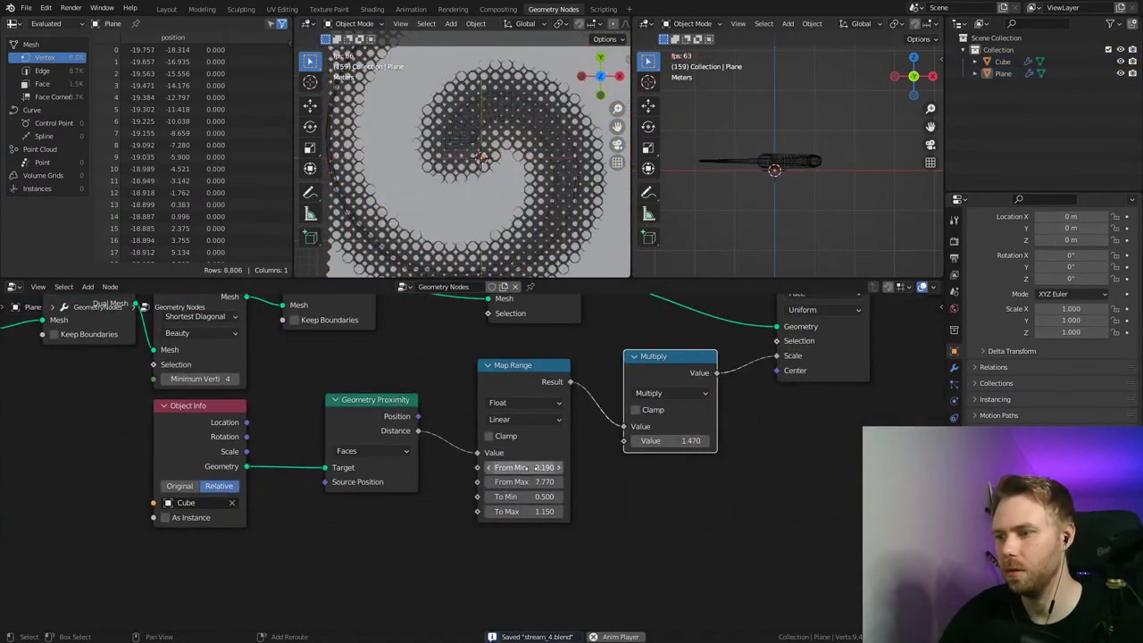
Step: Set the Map Range node's From Min to 3.370 and To Min to 0.390, and save the file
left_click_drag(525, 467, 561, 489)
left_click(539, 495)
type("0.44")
key("Return")
key("ctrl+s")
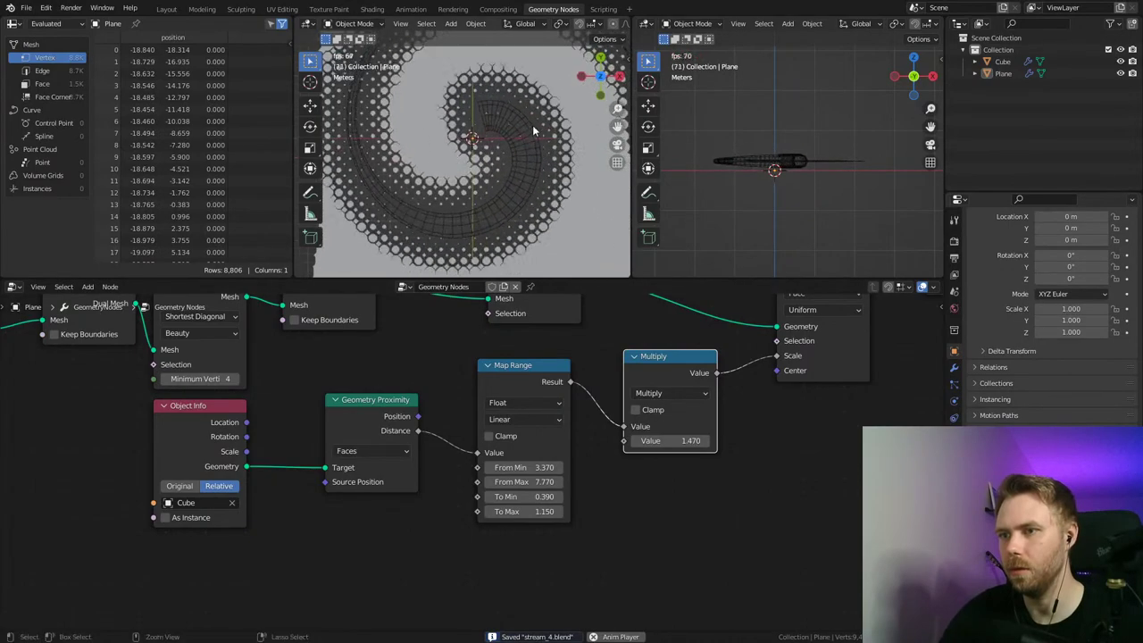
Step: Widen the top-view viewport at the expense of the front view, frame the spiral in it, and save the file
scroll(527, 163, "down", 4)
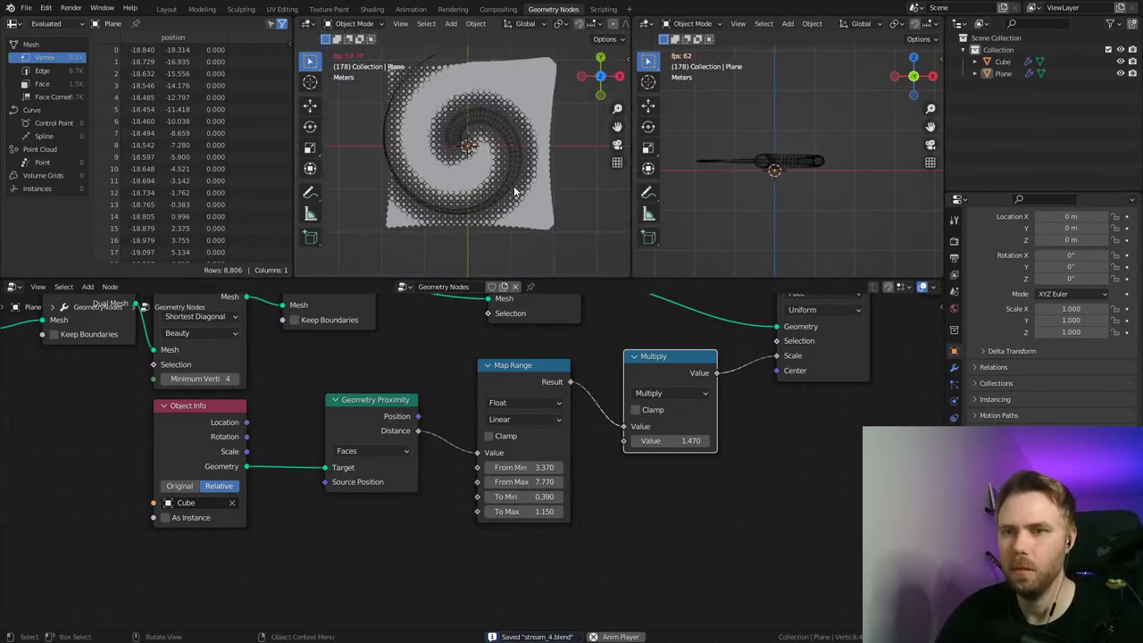
scroll(527, 188, "up", 4)
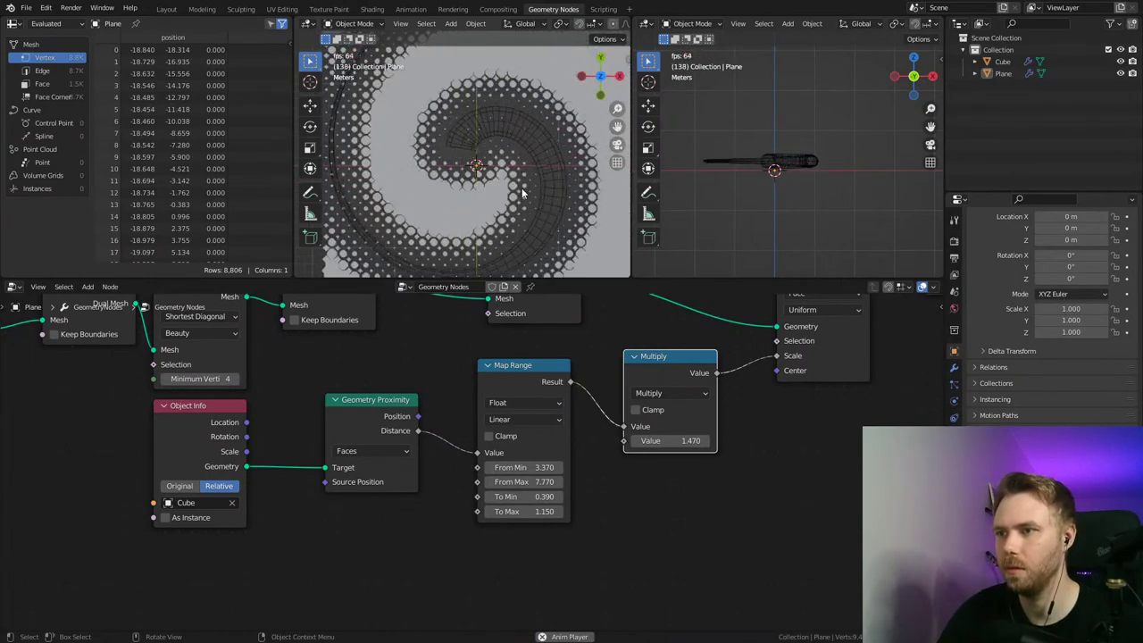
left_click_drag(631, 179, 845, 178)
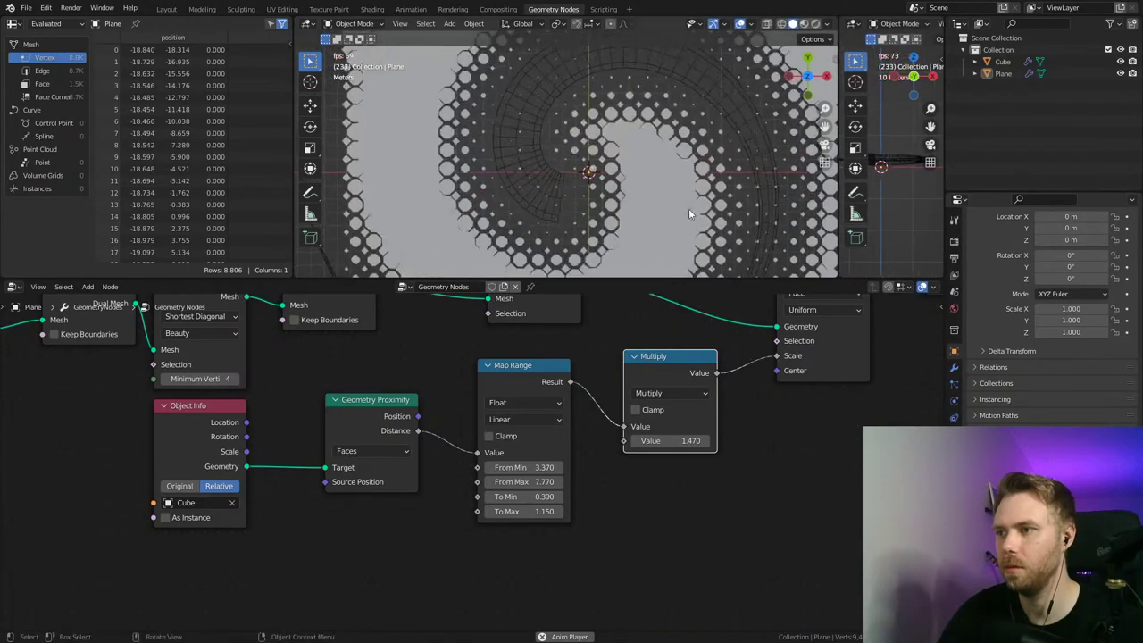
scroll(688, 214, "down", 3)
middle_click_drag(668, 181, 639, 174, "shift")
key("ctrl+s")
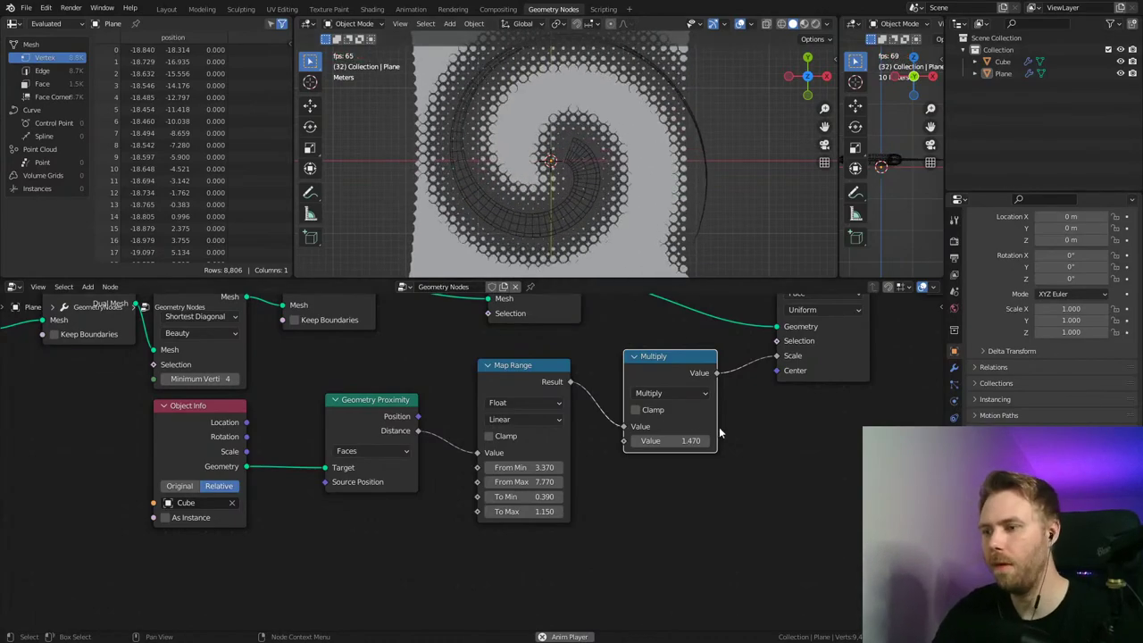
Step: Invert the Map Range output using Smoother Step, with From Min 1.650, From Max 3.870, To Min 0.740 and To Max 0
left_click_drag(533, 511, 482, 510)
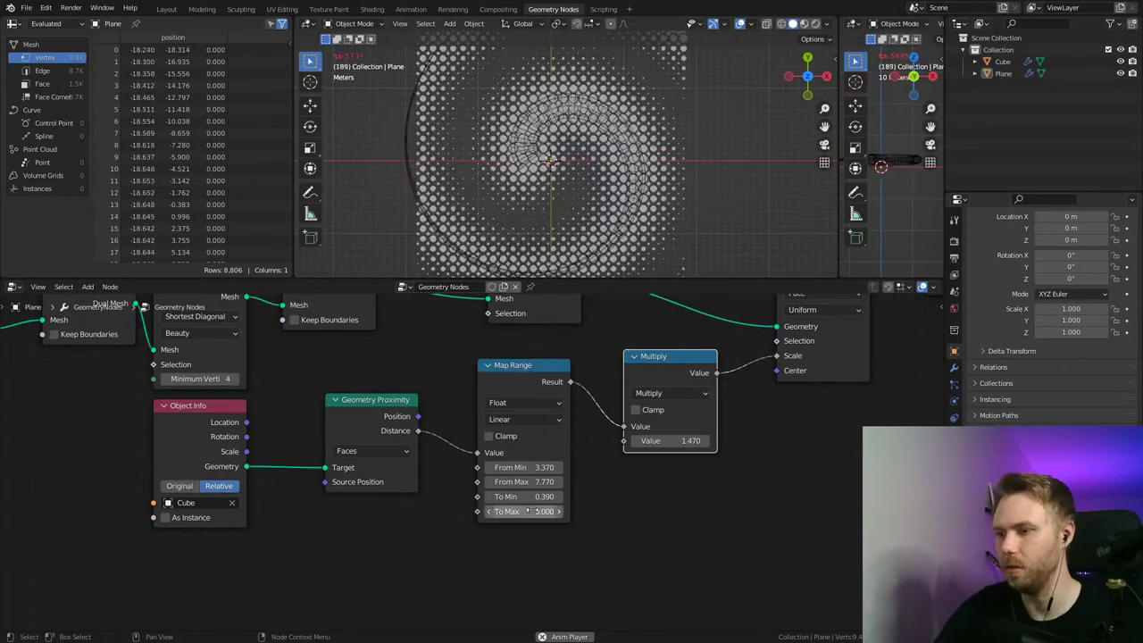
left_click_drag(525, 496, 554, 496)
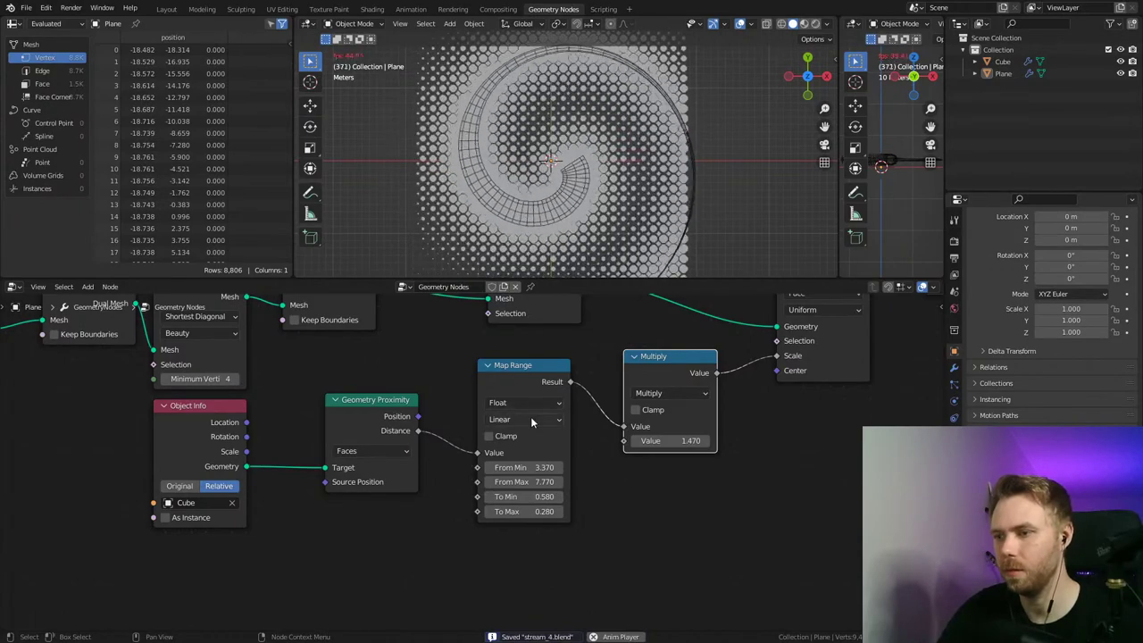
left_click(536, 480)
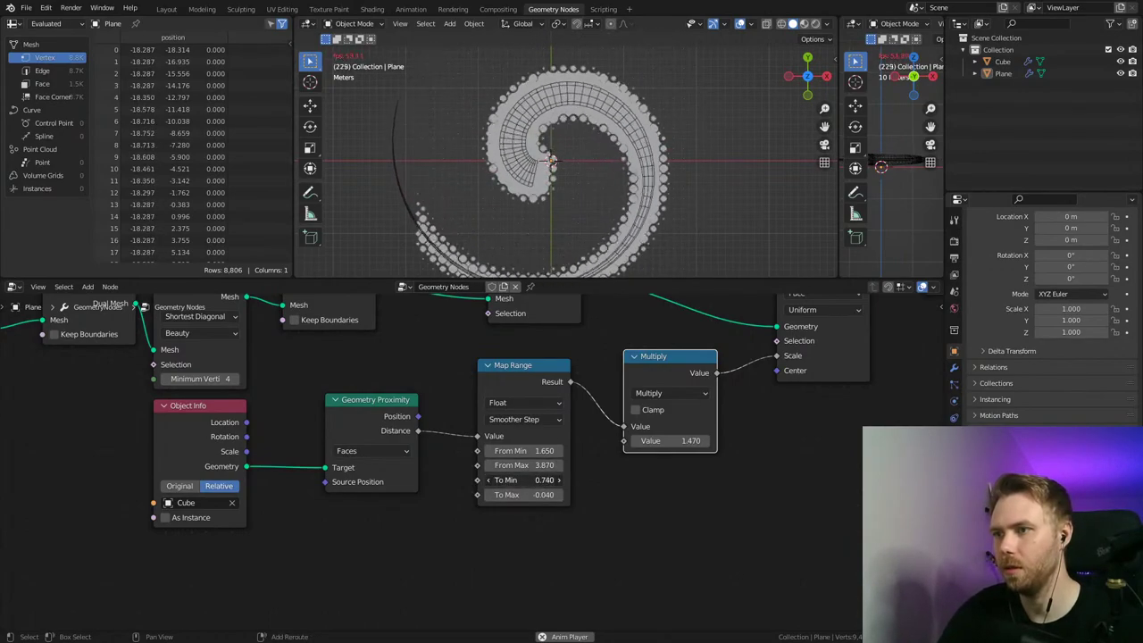
mouse_move(523, 495)
left_mouse_down()
mouse_move(550, 495)
mouse_move(525, 494)
left_mouse_up()
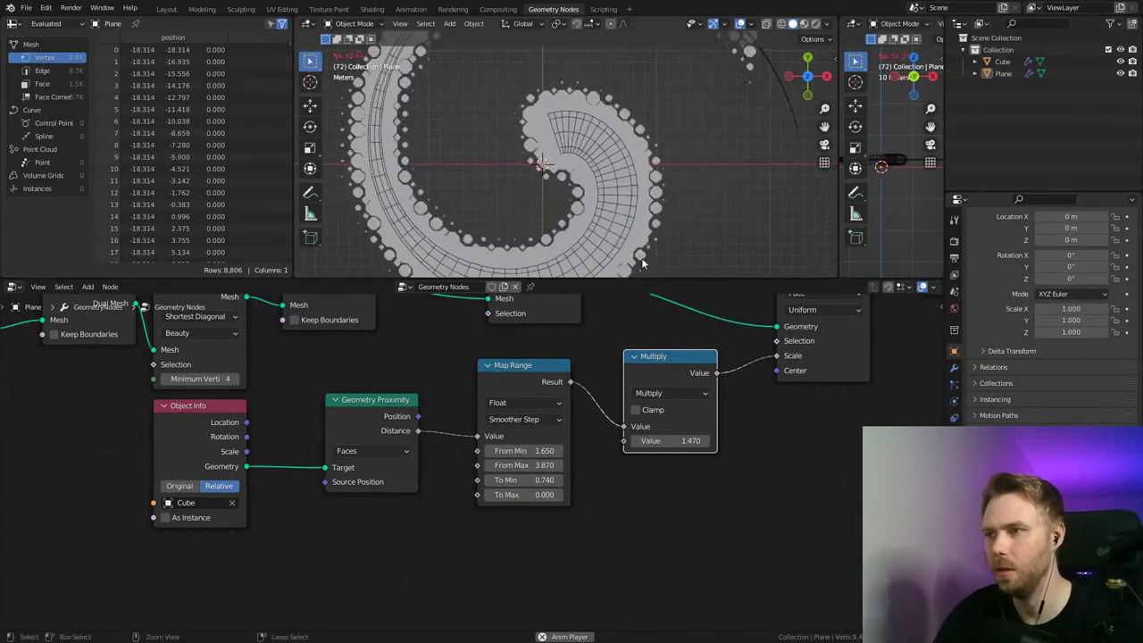
Step: Set the Map Range node's From Max to 8.380 and From Min to 0.120, and save the file
left_click_drag(523, 495, 616, 465)
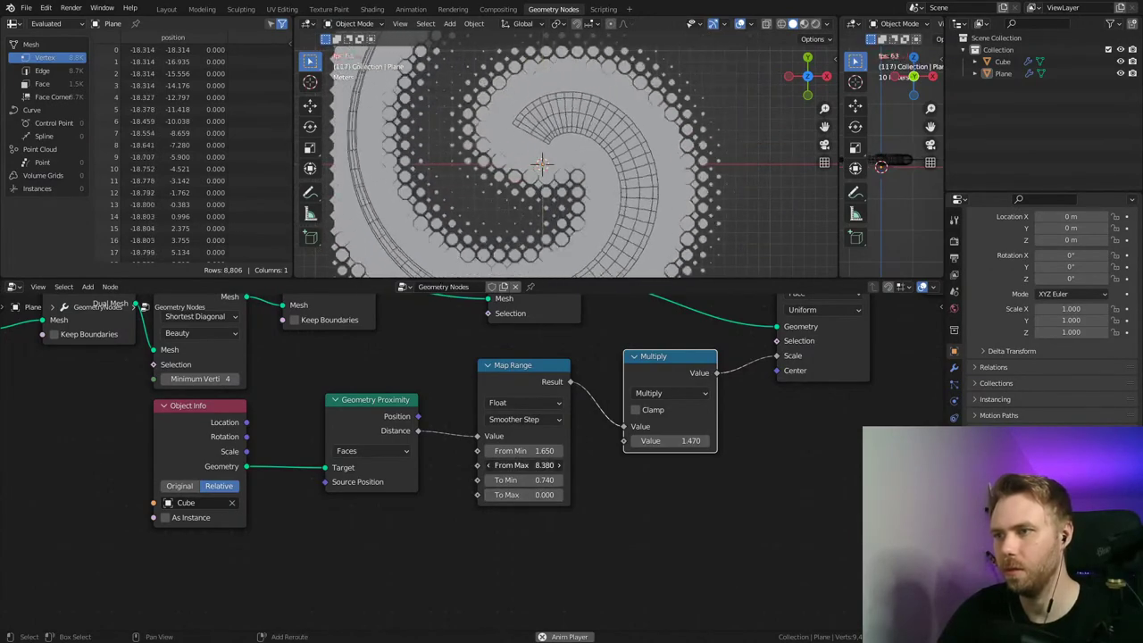
mouse_move(523, 450)
left_mouse_down()
mouse_move(570, 451)
mouse_move(383, 450)
mouse_move(515, 451)
left_mouse_up()
scroll(618, 157, "down", 3)
key("ctrl+s")
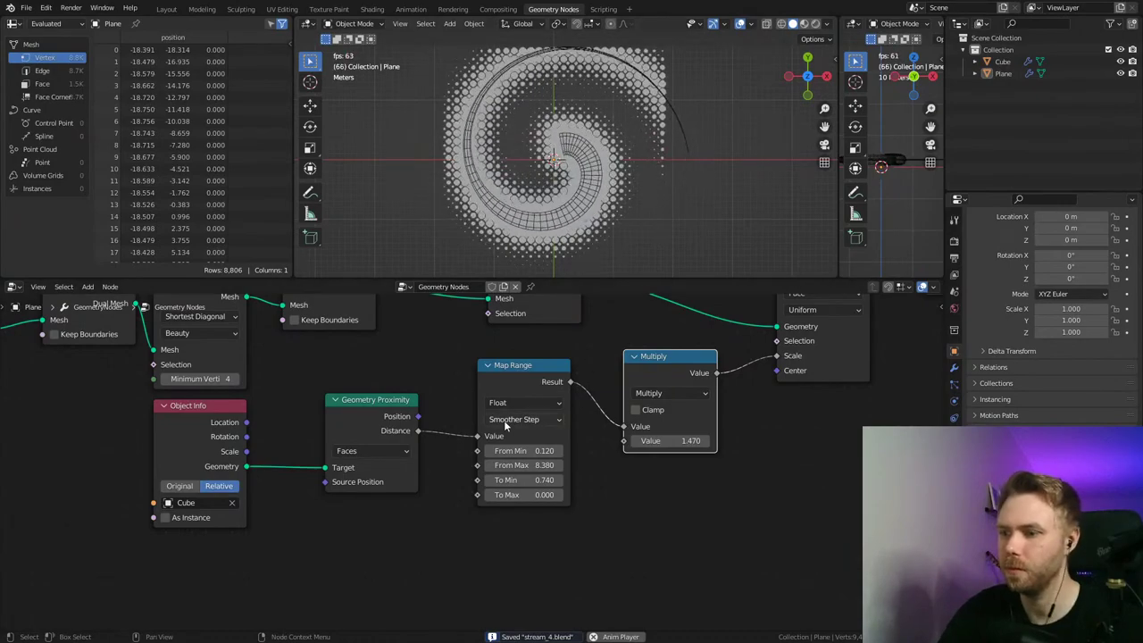
Step: Set the Map Range node's From Min to -0.450 and hide the Cube object in the viewport
left_click_drag(511, 451, 469, 451)
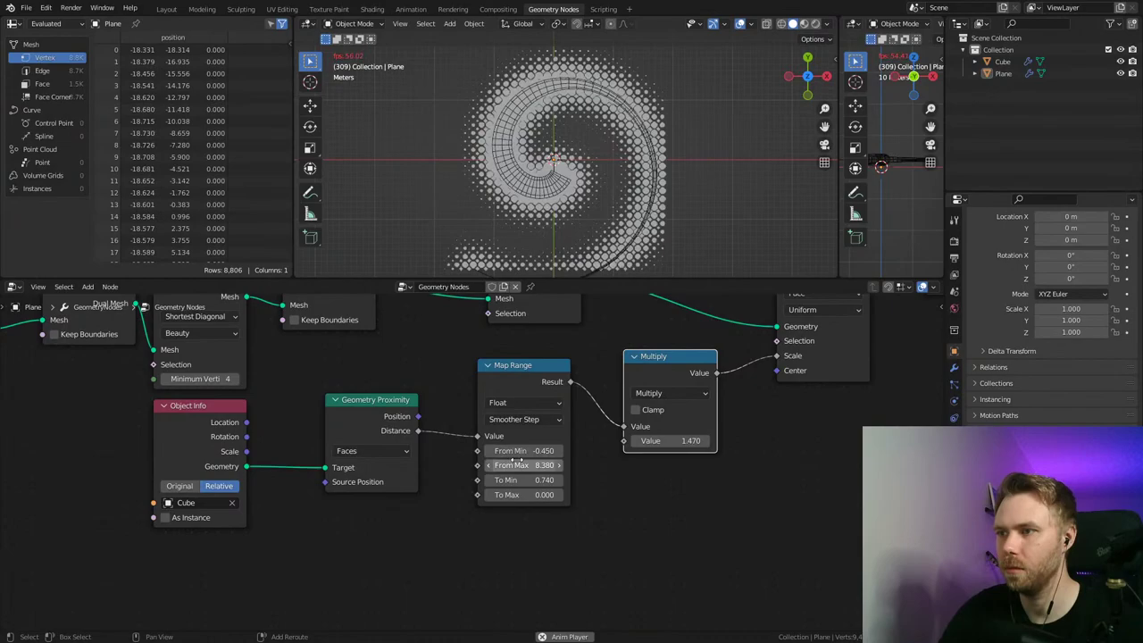
left_click(1120, 62)
scroll(625, 204, "up", 5)
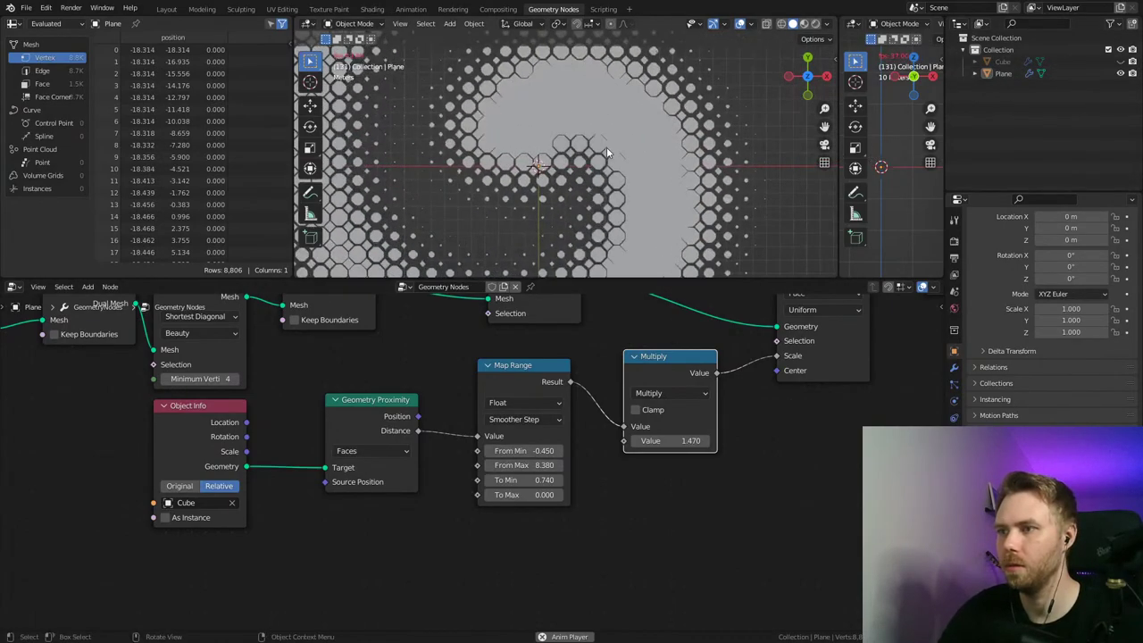
Step: Move the Map Range node slightly farther from the Multiply node and save the file
scroll(589, 192, "down", 4)
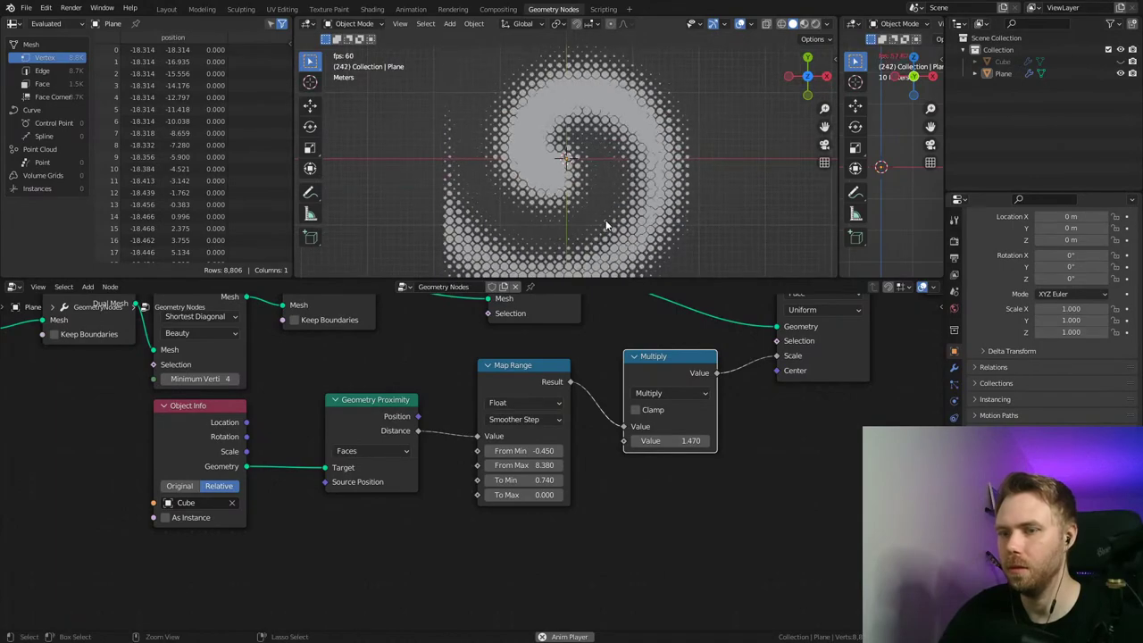
key("ctrl+s")
middle_click_drag(580, 375, 525, 391)
left_click_drag(473, 384, 461, 385)
middle_click_drag(496, 412, 463, 429)
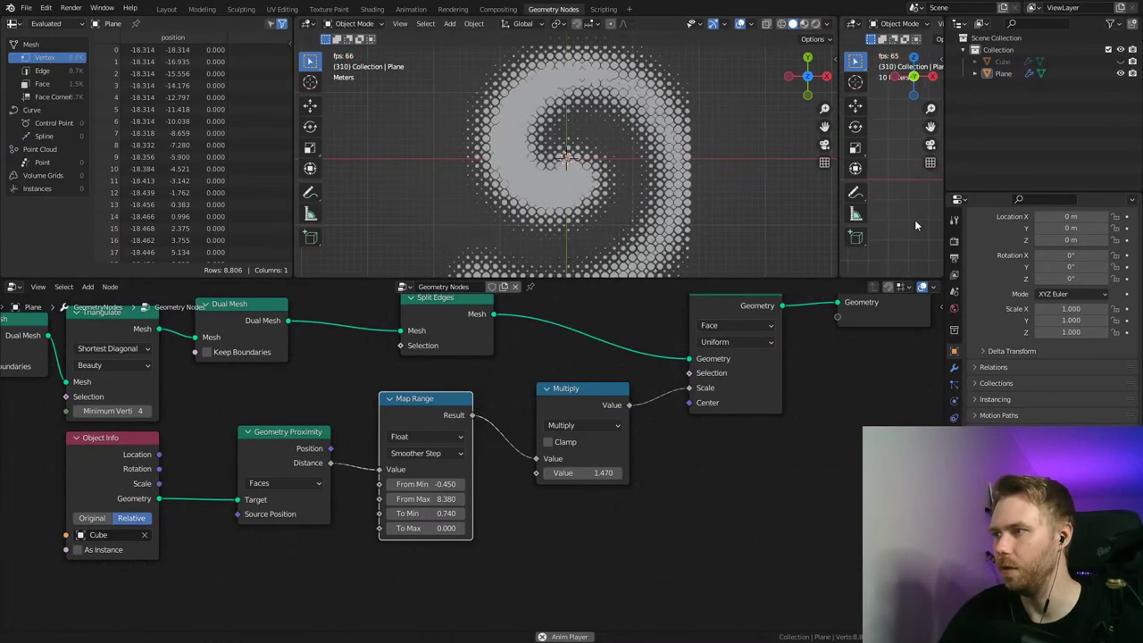
key("ctrl+s")
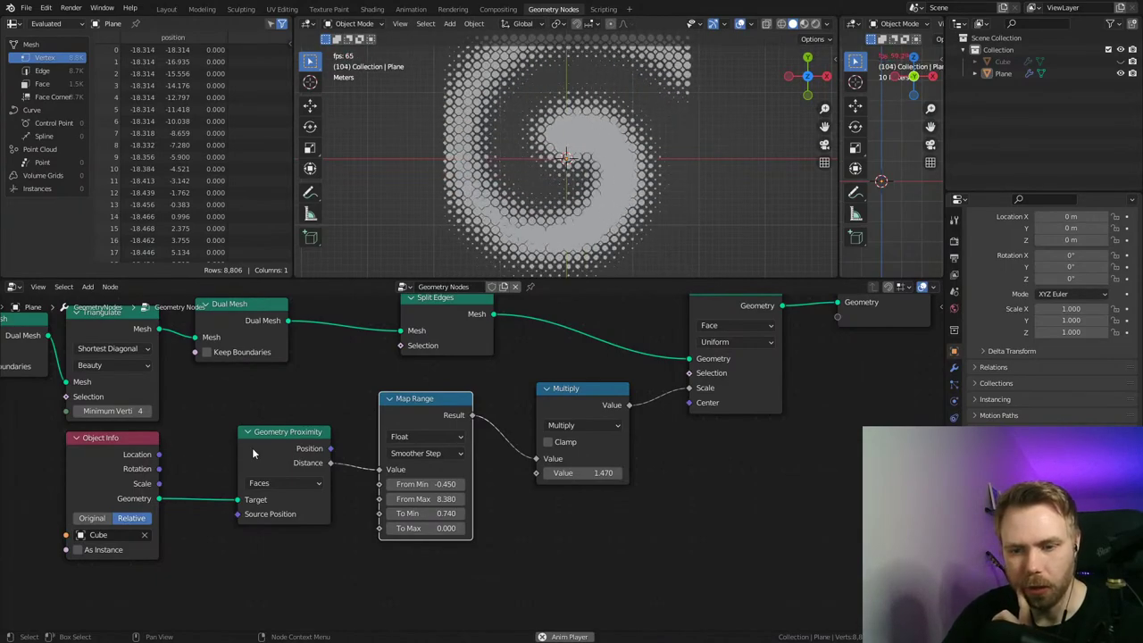
Step: Move the Group Output node well away from the Scale Elements node and save the file
middle_click_drag(743, 442, 554, 522)
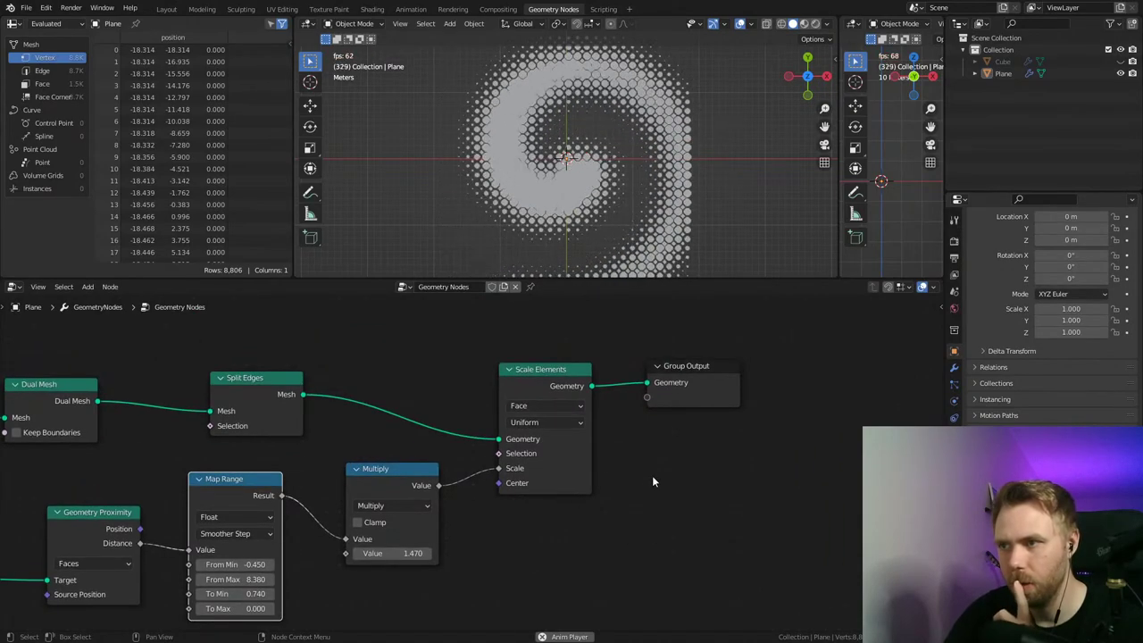
middle_click_drag(652, 475, 724, 446)
middle_click_drag(581, 469, 646, 463)
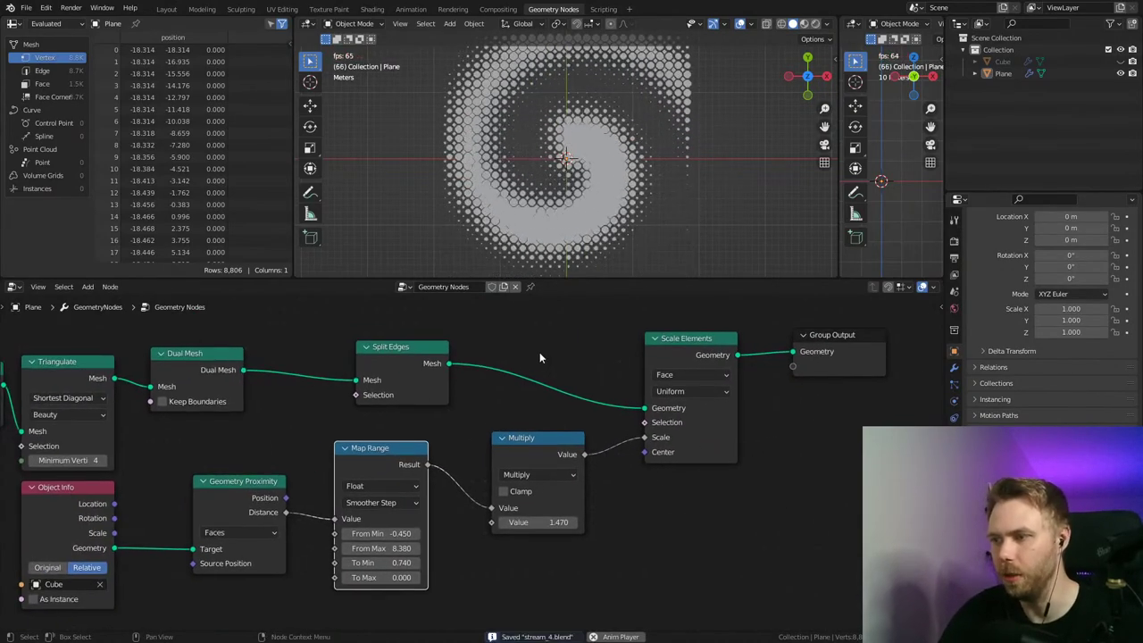
middle_click_drag(78, 468, 411, 453)
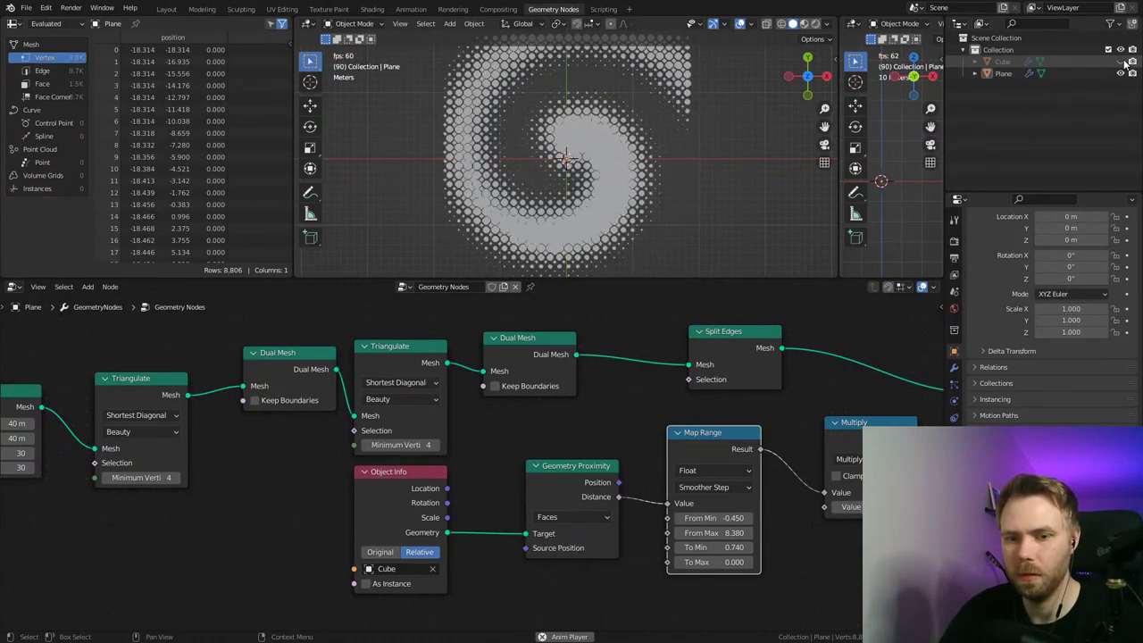
middle_click_drag(755, 364, 577, 379)
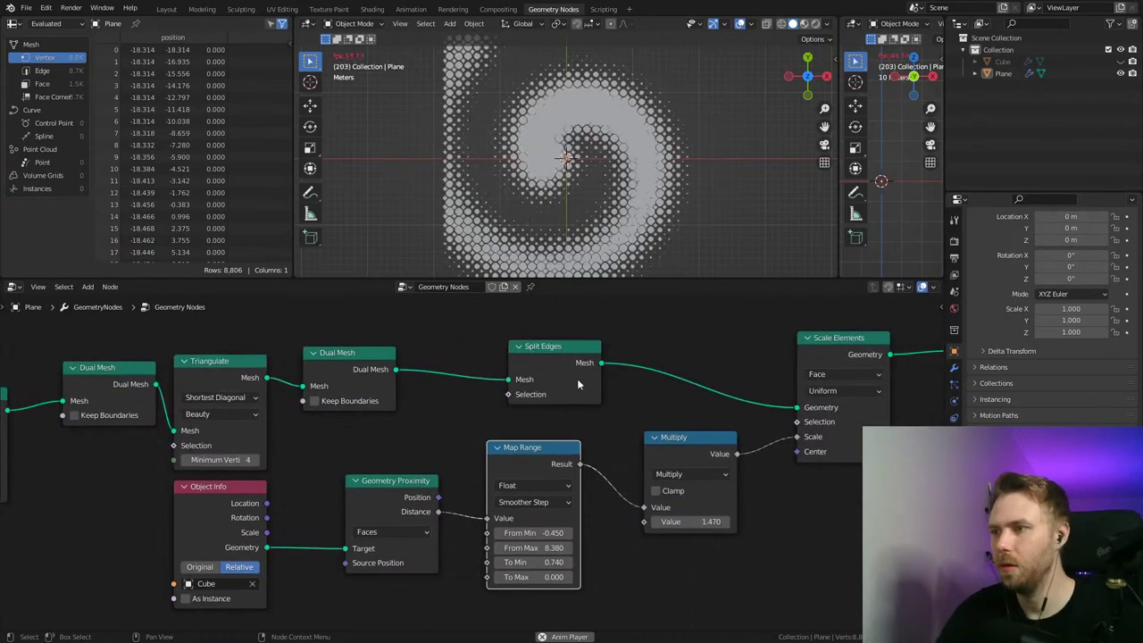
key("ctrl+s")
middle_click_drag(884, 373, 543, 365)
left_click_drag(639, 360, 755, 363)
middle_click_drag(755, 364, 685, 401)
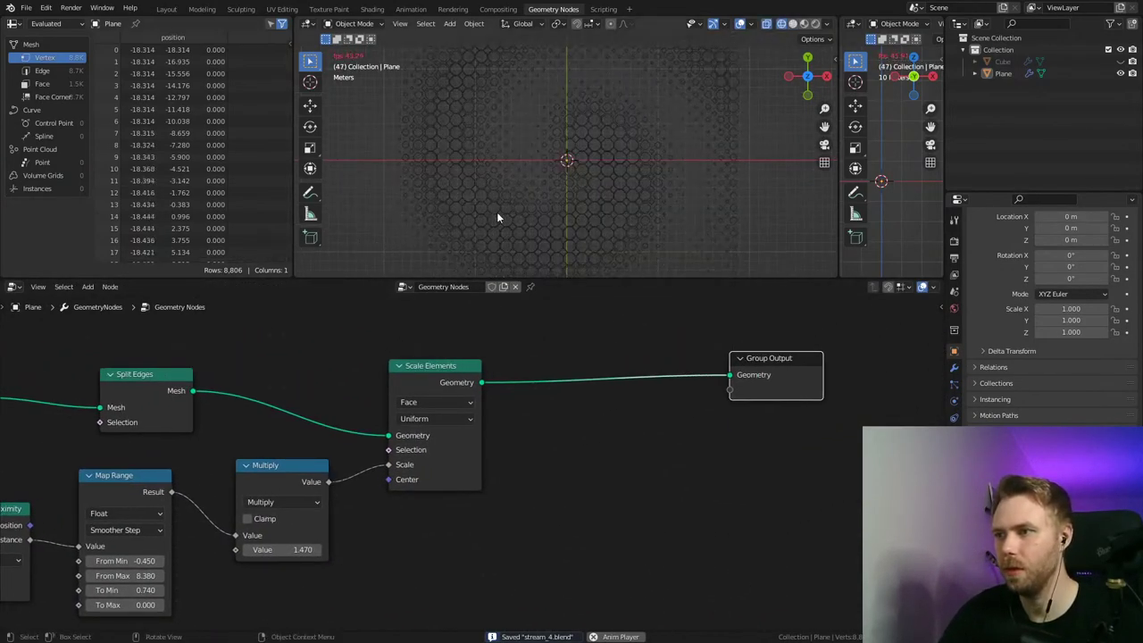
middle_click_drag(555, 217, 623, 273, "ctrl")
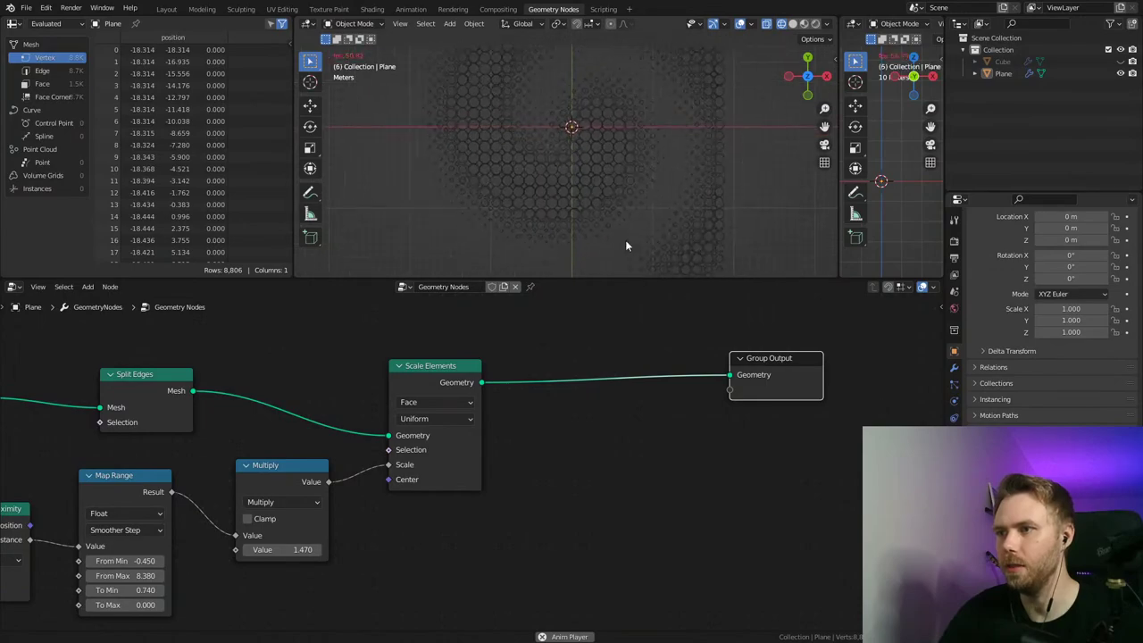
key("ctrl+s")
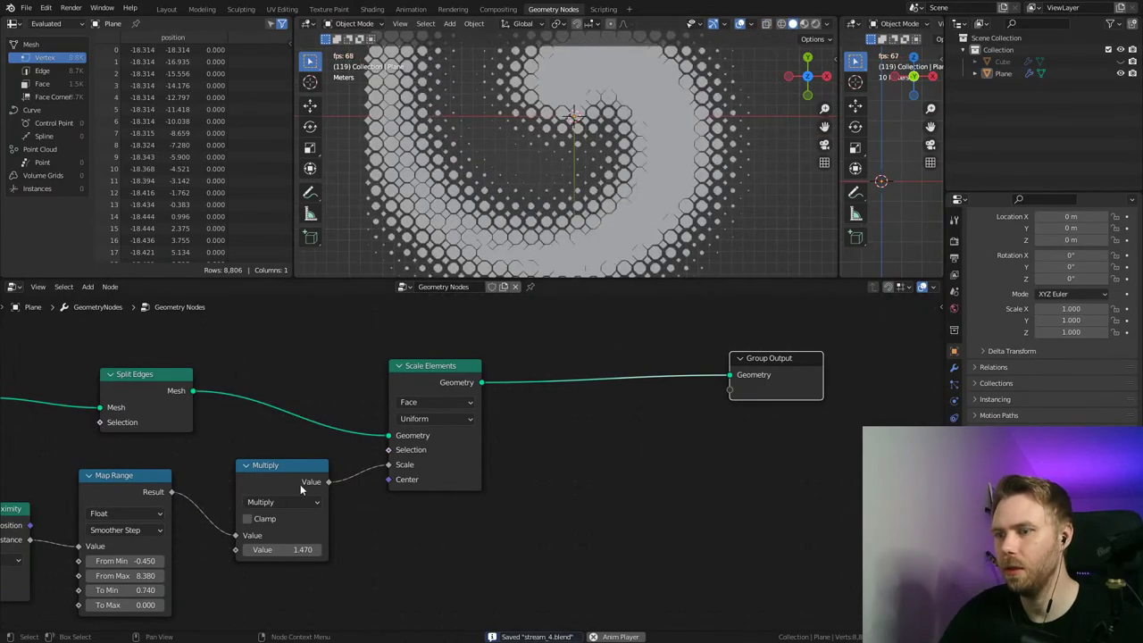
Step: Set the Multiply node's value to 1.590
middle_click_drag(222, 537, 469, 535)
left_click_drag(546, 514, 663, 513)
left_click_drag(590, 513, 554, 514)
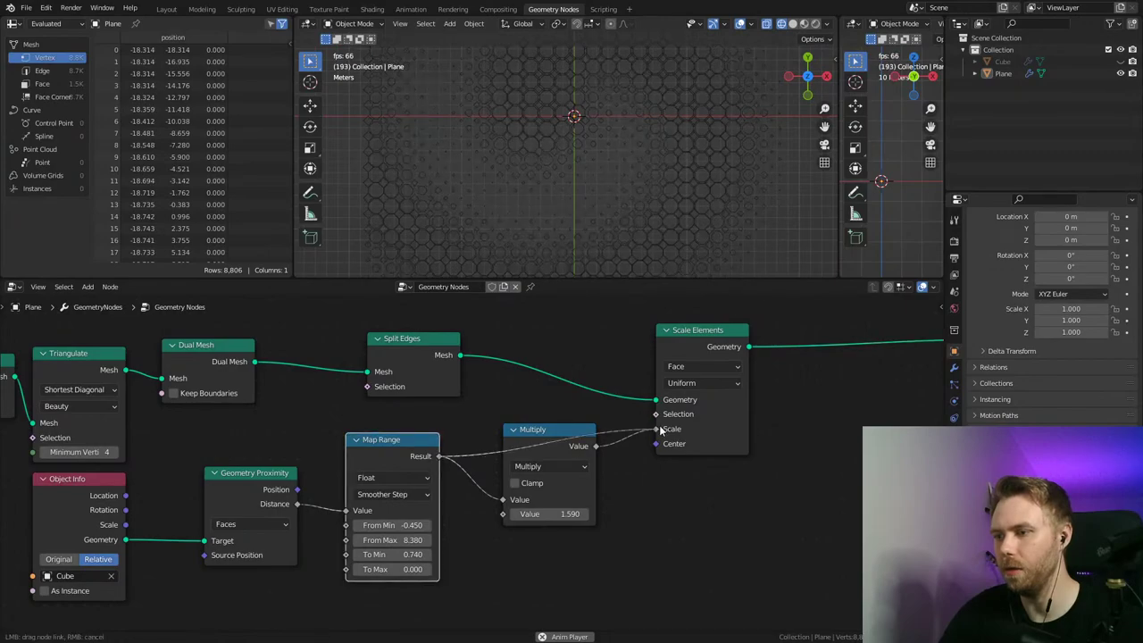
Step: Connect the Map Range result directly to Scale in place of the Multiply node, set To Min to 1, and save the file
left_click_drag(660, 430, 657, 429)
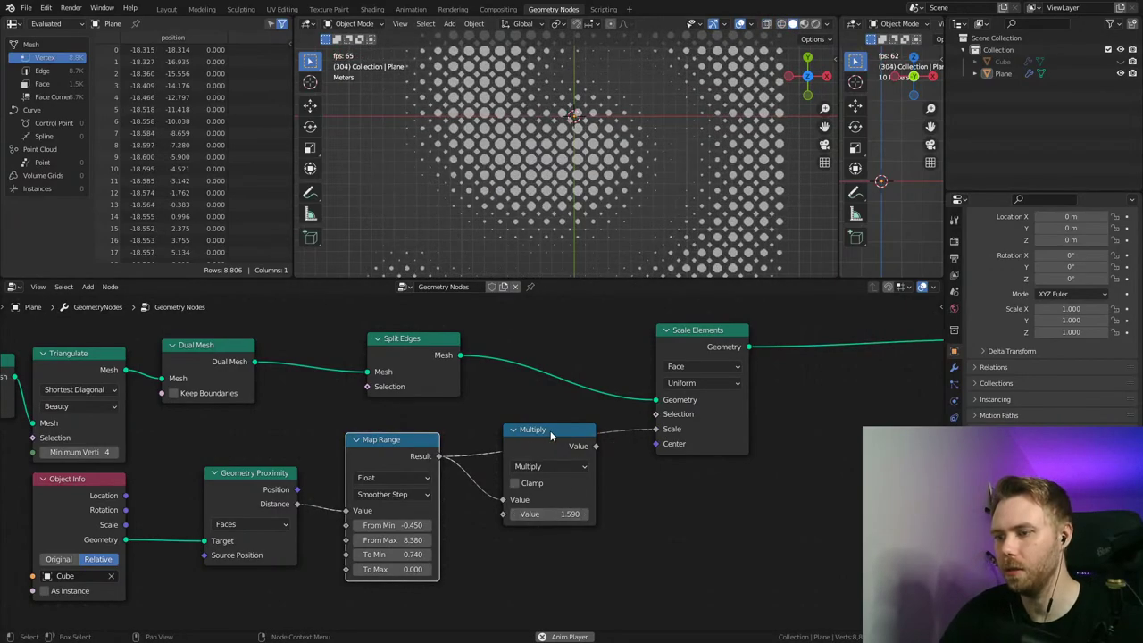
type("1")
key("Return")
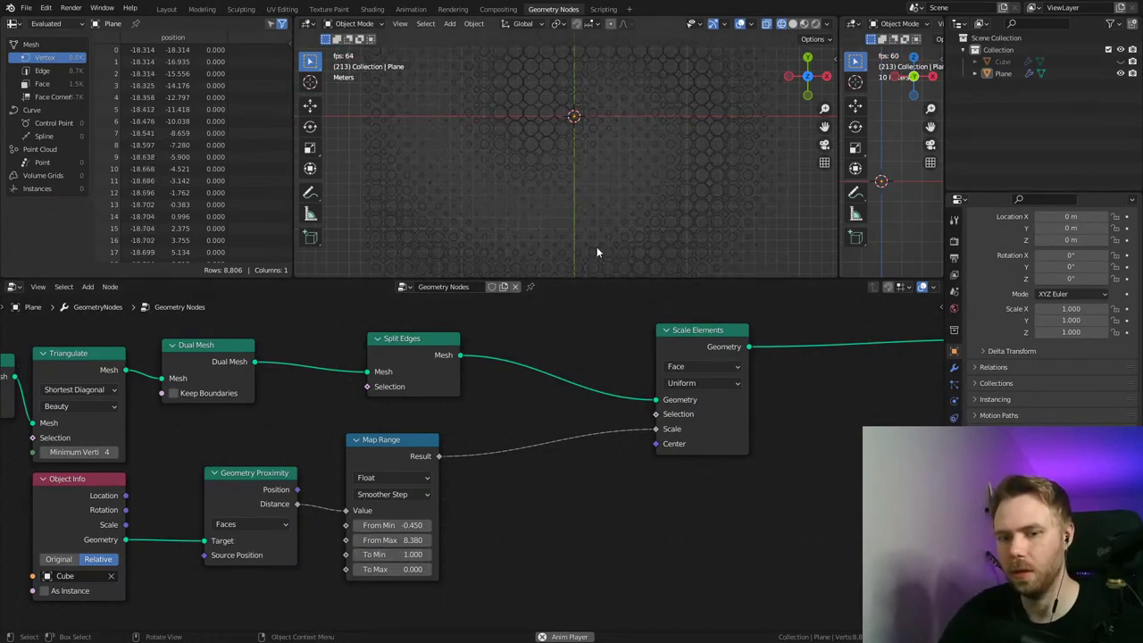
key("ctrl+s")
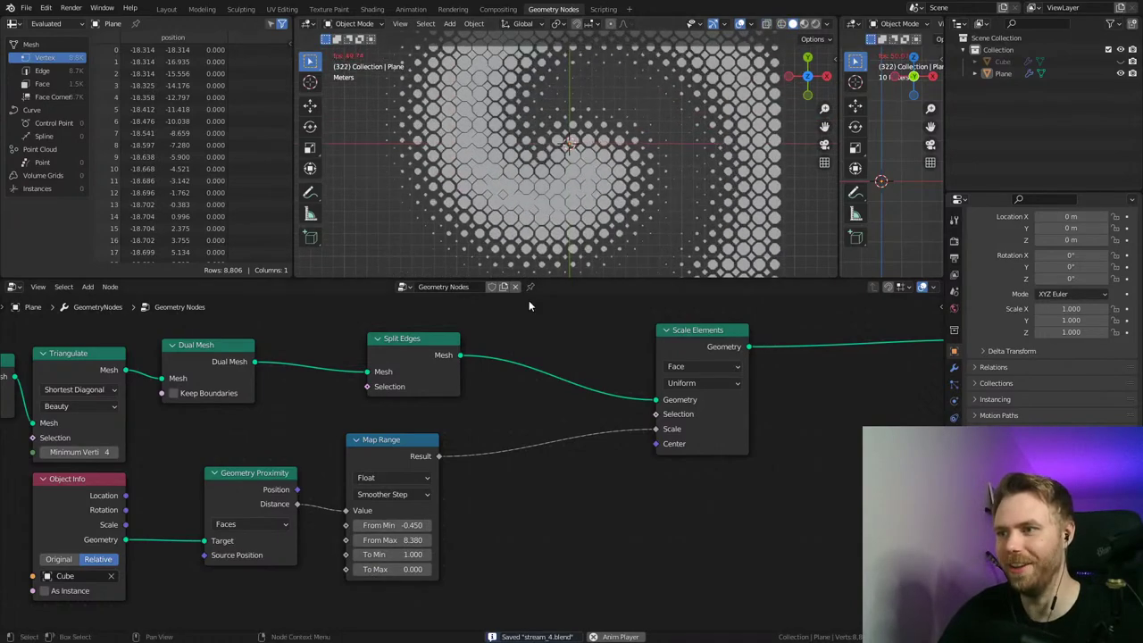
left_click_drag(392, 539, 449, 525, "shift")
right_click(409, 539)
right_click(412, 553)
mouse_move(392, 568)
left_mouse_down()
mouse_move(423, 568)
mouse_move(413, 569)
left_mouse_up()
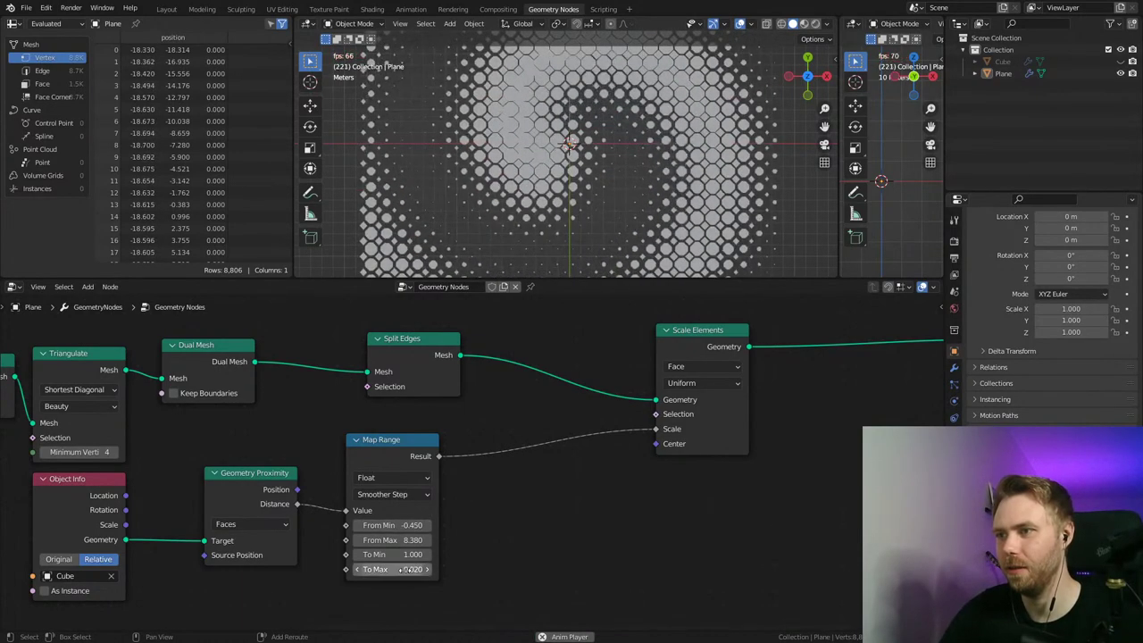
right_click(413, 569)
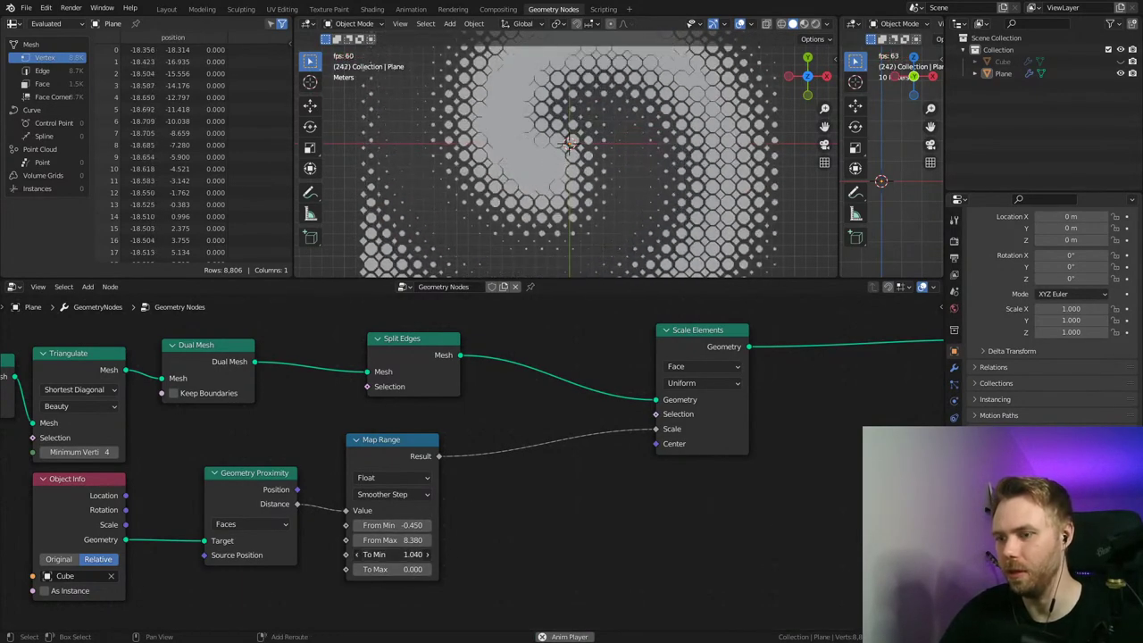
Step: Set the Map Range node's To Min to 1.020 and save the file
left_click(405, 555)
type("1.01")
key("Return")
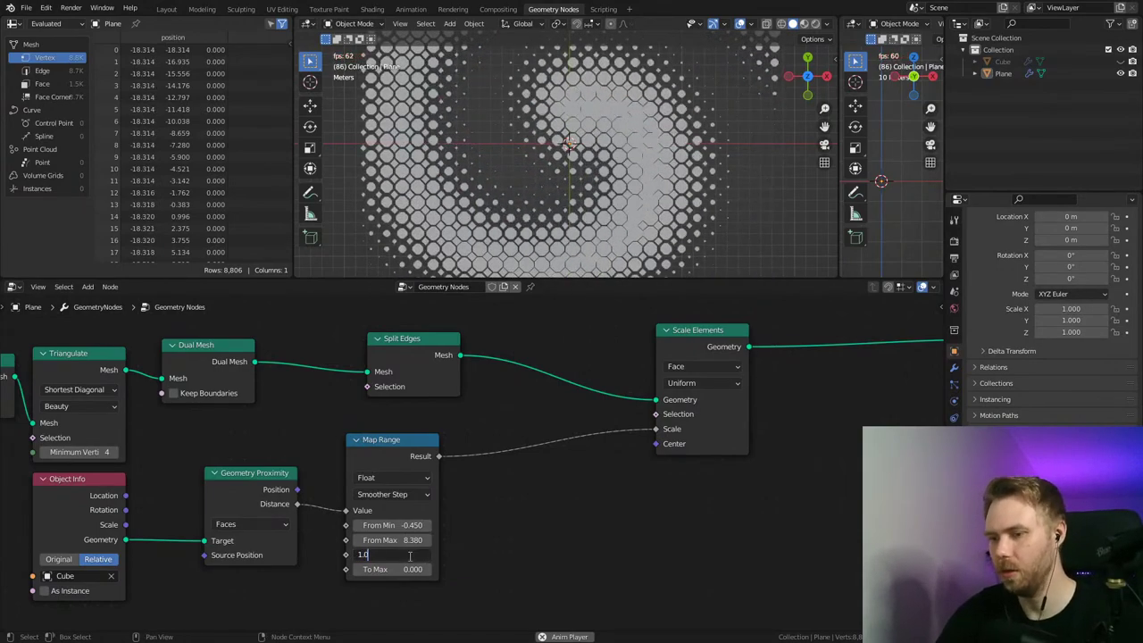
key("ctrl+s")
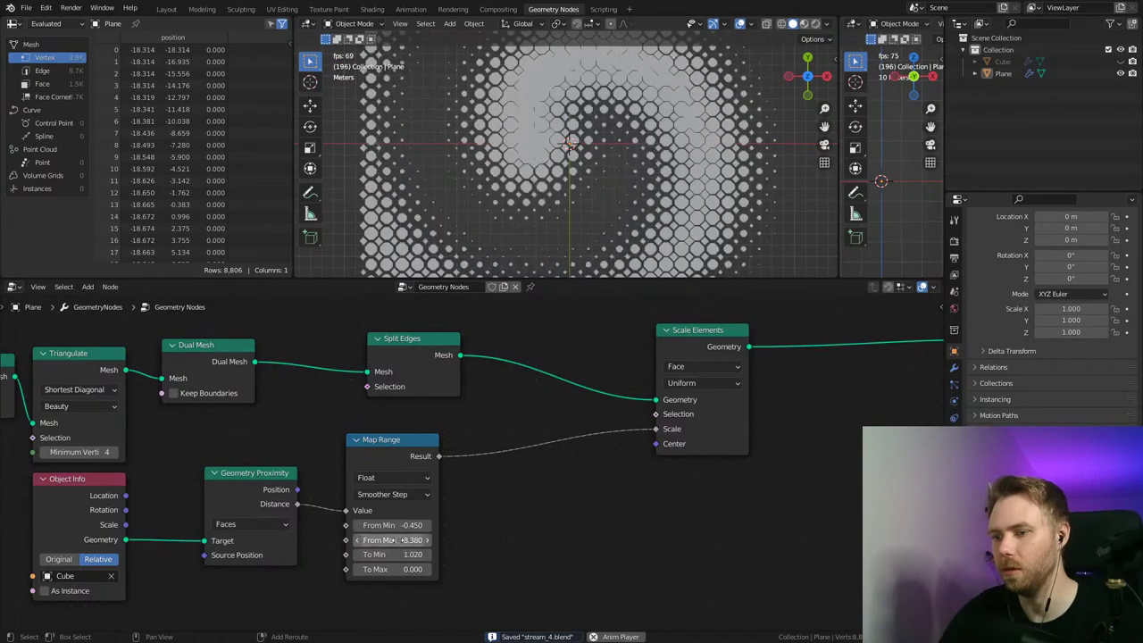
Step: Set the Map Range node's From Max to 8.830 and From Min to -0.170, save the file, and inspect the dots up close
mouse_move(408, 540)
left_mouse_down()
mouse_move(304, 540)
mouse_move(482, 540)
mouse_move(405, 525)
mouse_move(422, 525)
left_mouse_up()
key("ctrl+s")
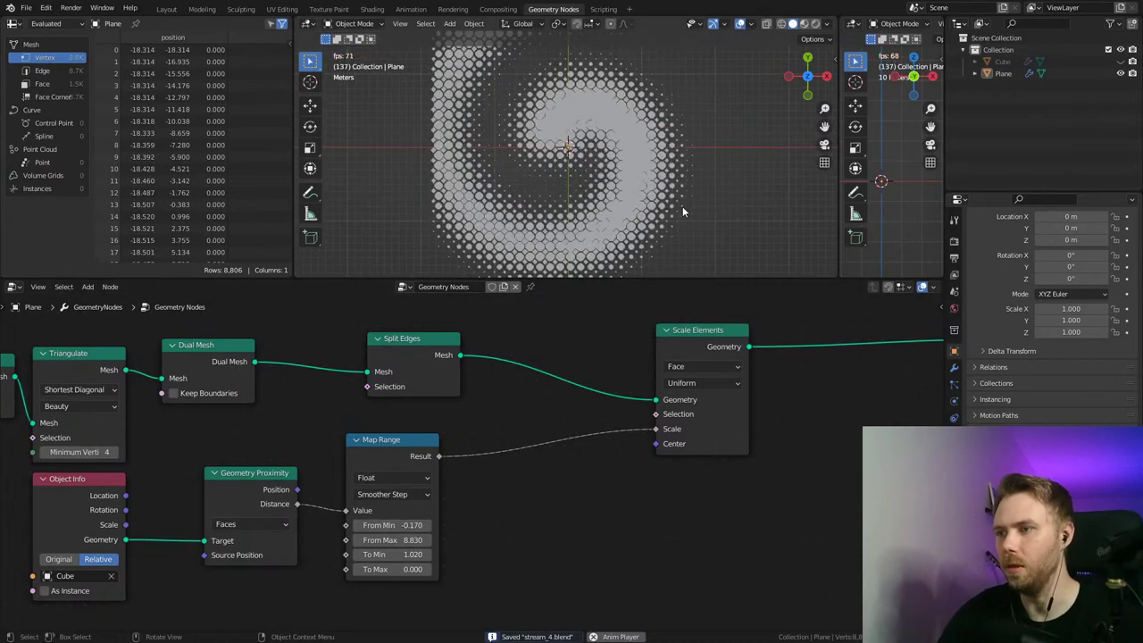
scroll(687, 173, "up", 3)
key("shift+z")
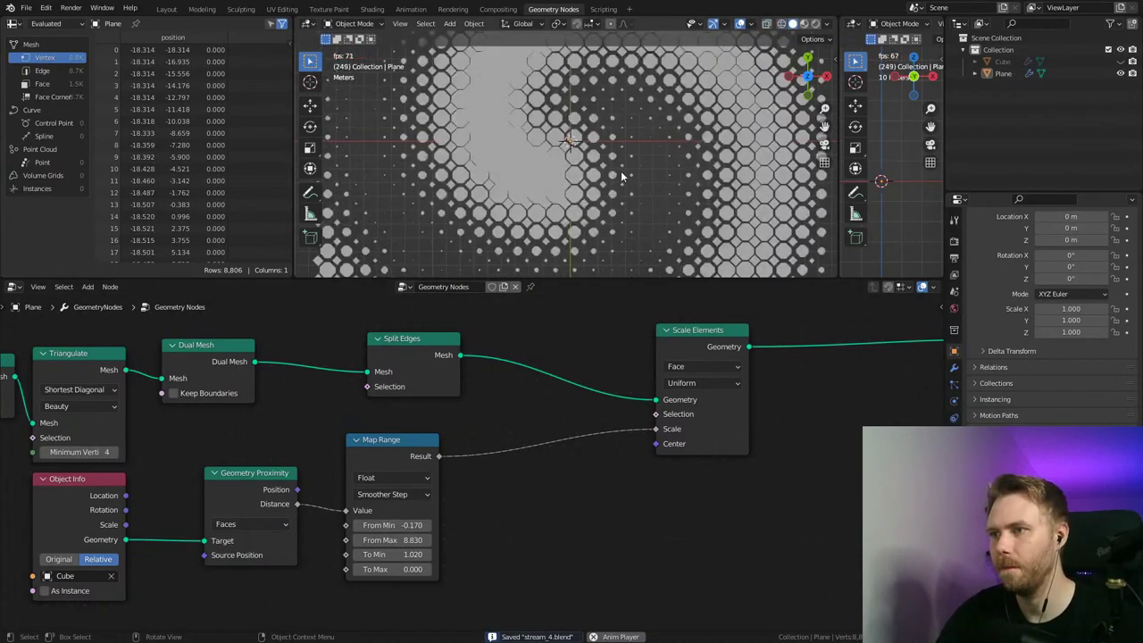
scroll(579, 172, "down", 5)
Step: Move the Scale Elements node farther from the Group Output node to make room between them
middle_click_drag(578, 396, 463, 419)
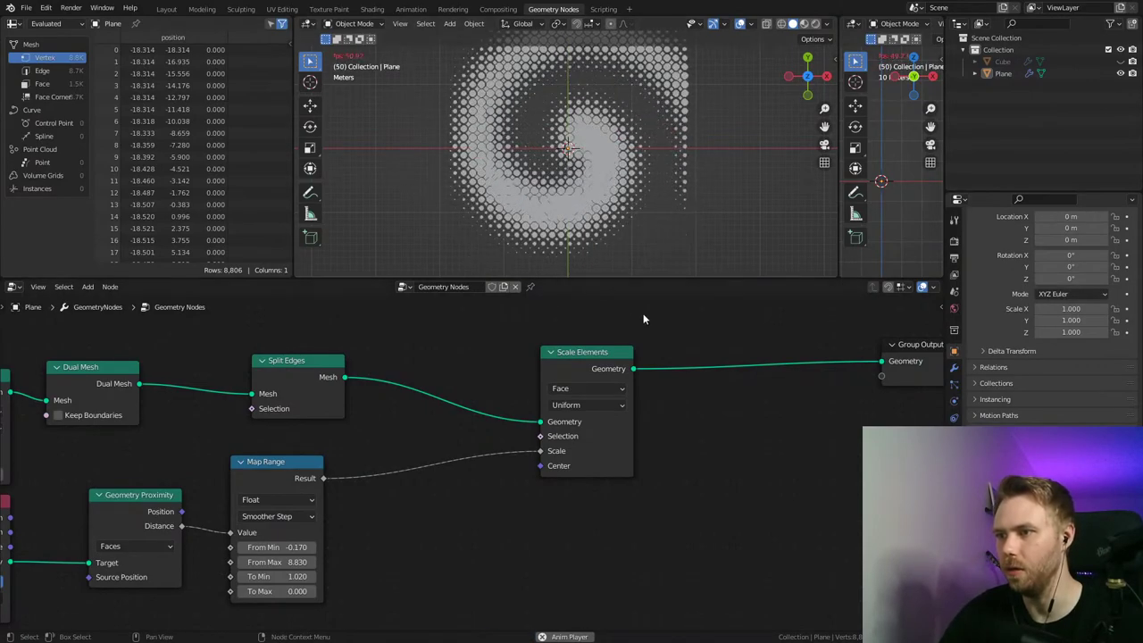
left_click_drag(596, 358, 531, 347)
mouse_move(617, 435)
middle_mouse_down()
mouse_move(648, 390)
mouse_move(623, 423)
middle_mouse_up()
scroll(652, 412, "down", 3)
key("shift+a")
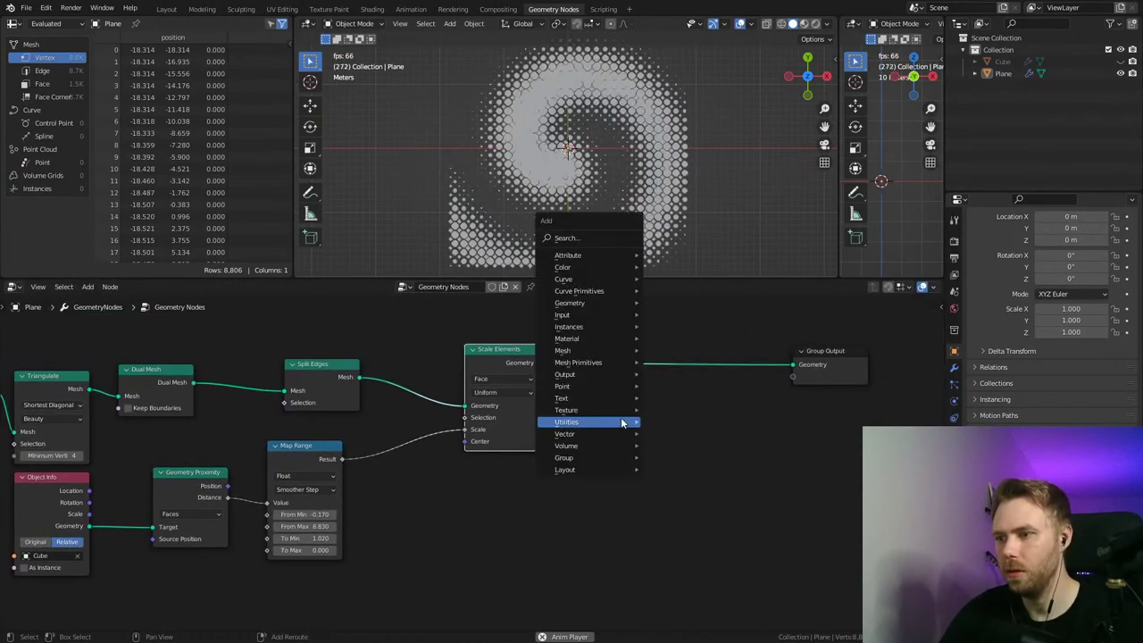
left_click(592, 240)
type("setypo")
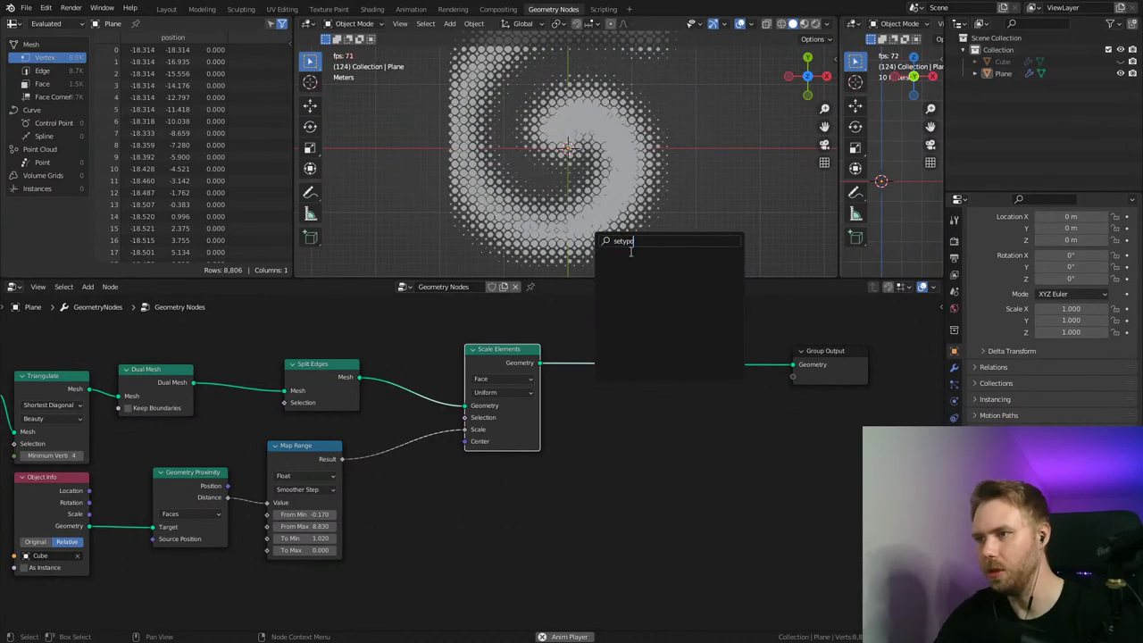
key("BackSpace")
type("p")
key("Return")
right_click(682, 351)
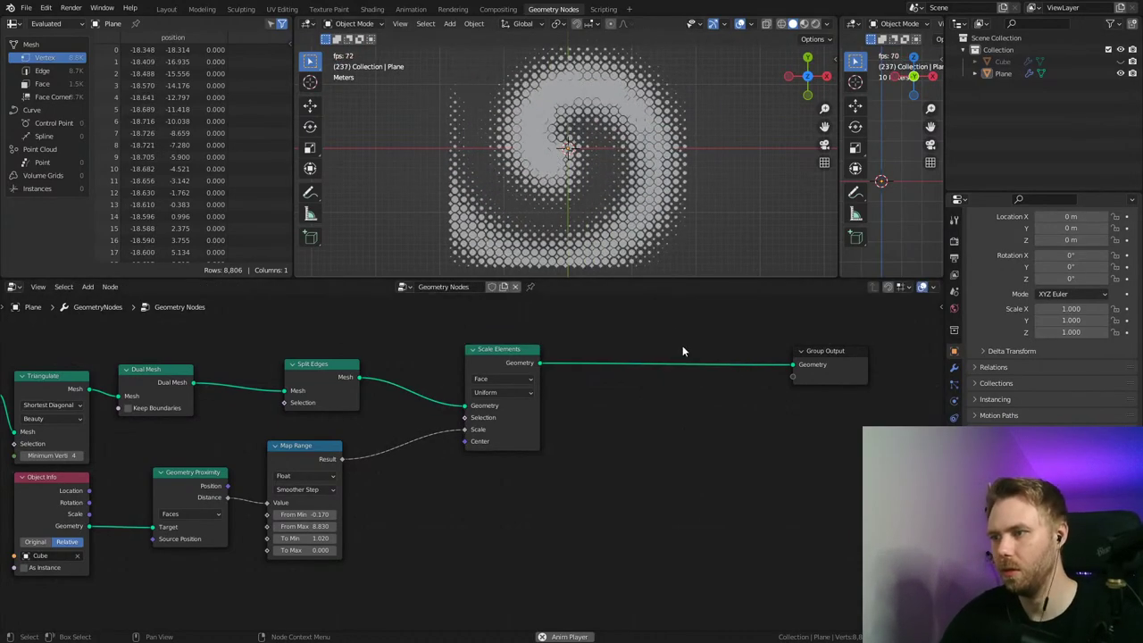
Step: Insert a Set Position node on the link between the Scale Elements and Group Output nodes
key("shift+a")
left_click(668, 400)
type("s")
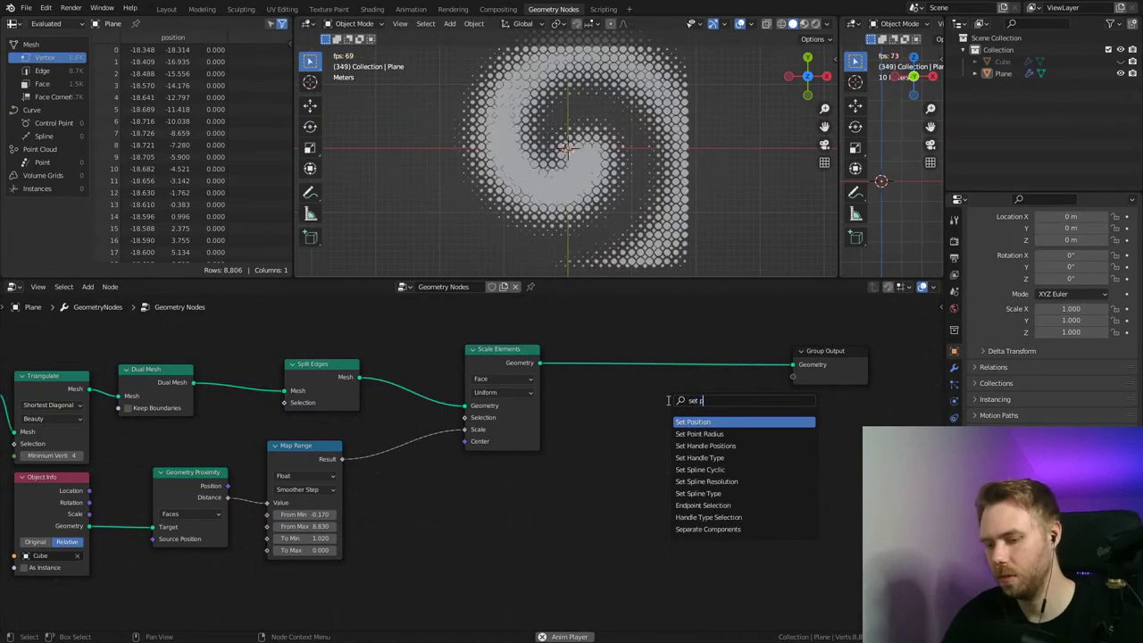
type("et p")
key("Return")
left_click(676, 354)
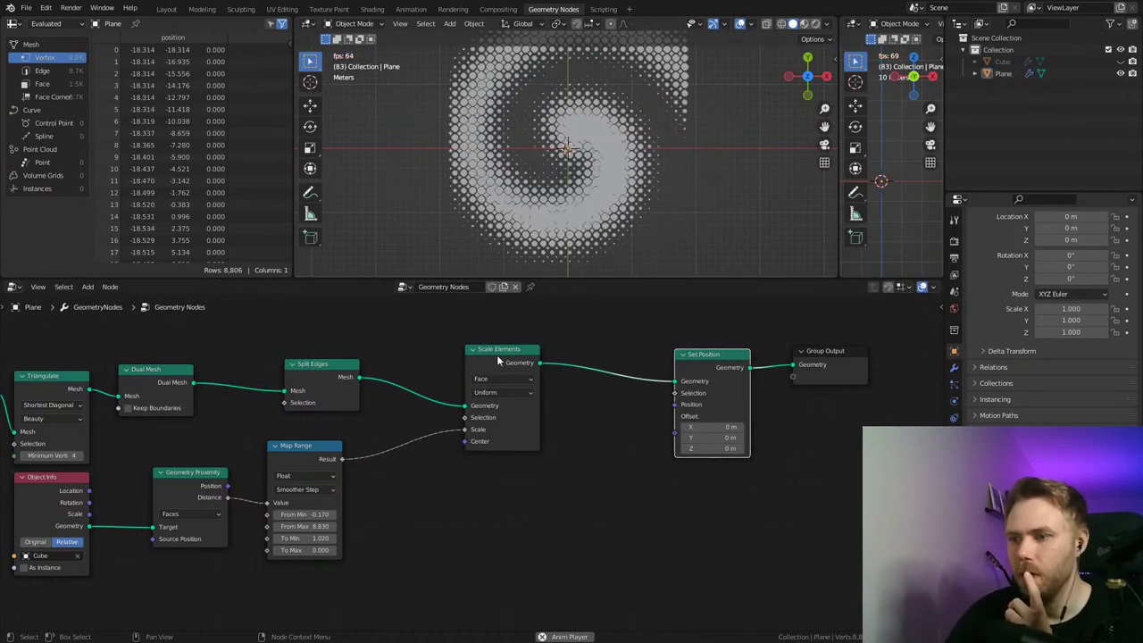
Step: Shift the Scale Elements node up and place the Geometry Proximity node directly below the Map Range node
left_click_drag(497, 356, 470, 334)
middle_click_drag(426, 461, 428, 419)
left_click_drag(218, 462, 338, 560)
middle_click_drag(424, 503, 379, 506)
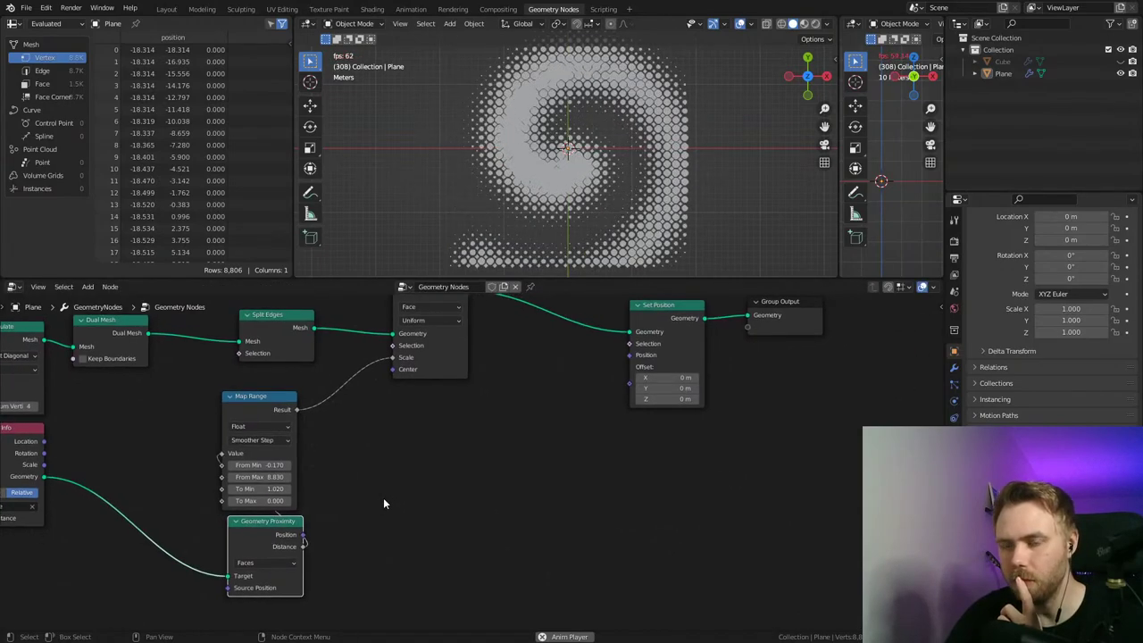
Step: Space the Group Output and Set Position nodes farther from Scale Elements, and lower the Object Info node beneath Triangulate
middle_click_drag(519, 418, 444, 461)
left_click_drag(734, 347, 870, 347)
left_click_drag(605, 357, 681, 358)
middle_click_drag(553, 424, 583, 406)
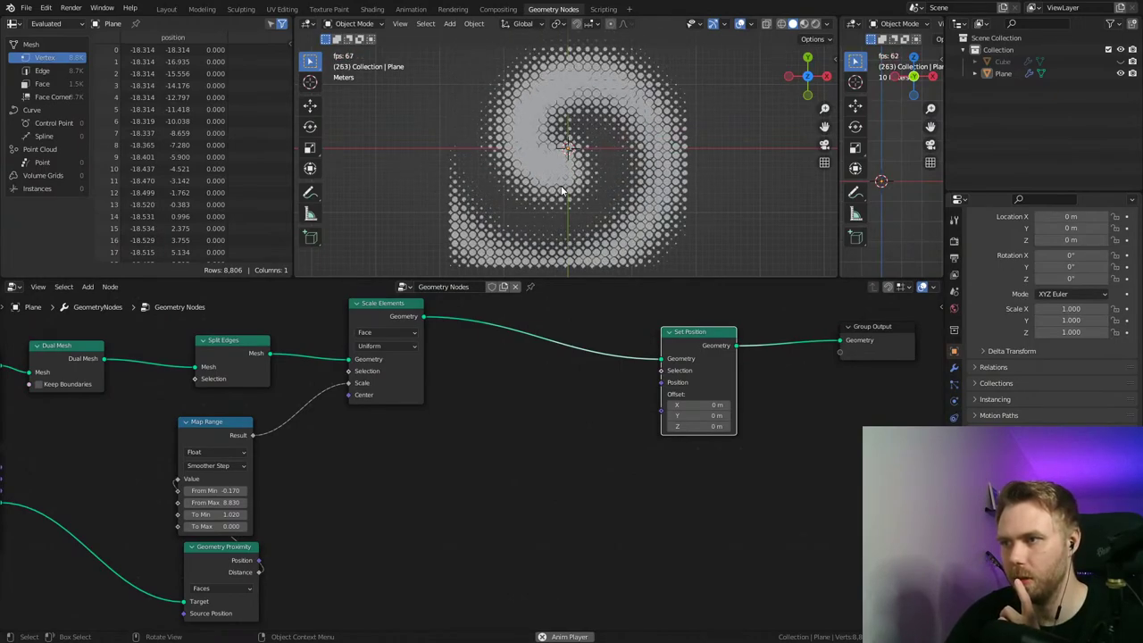
middle_click_drag(908, 464, 194, 427)
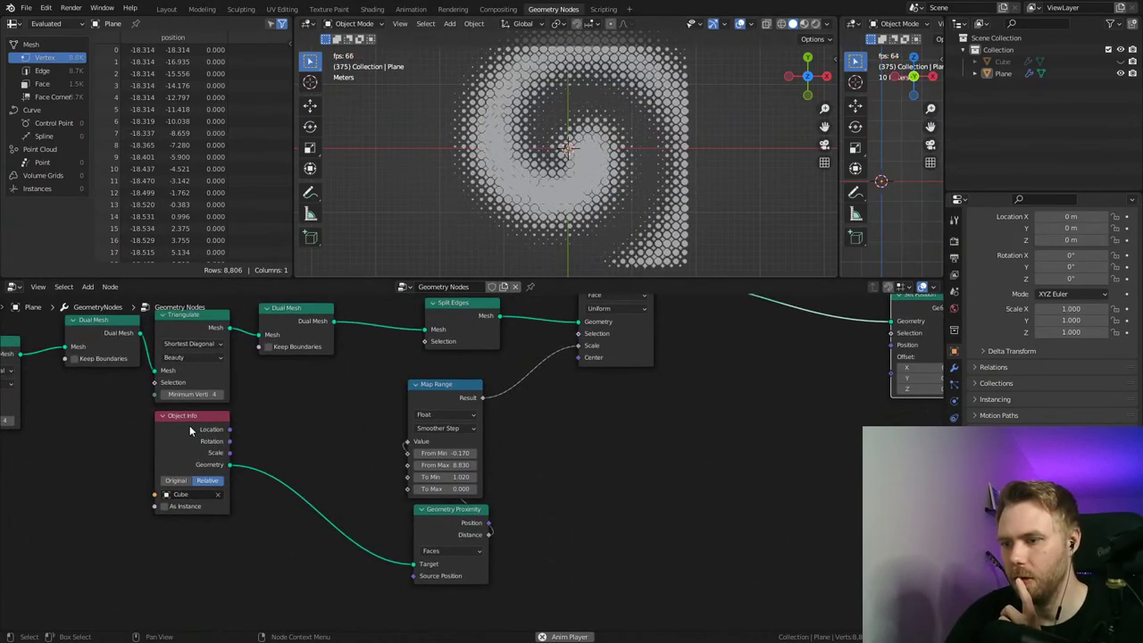
left_click_drag(189, 425, 215, 446)
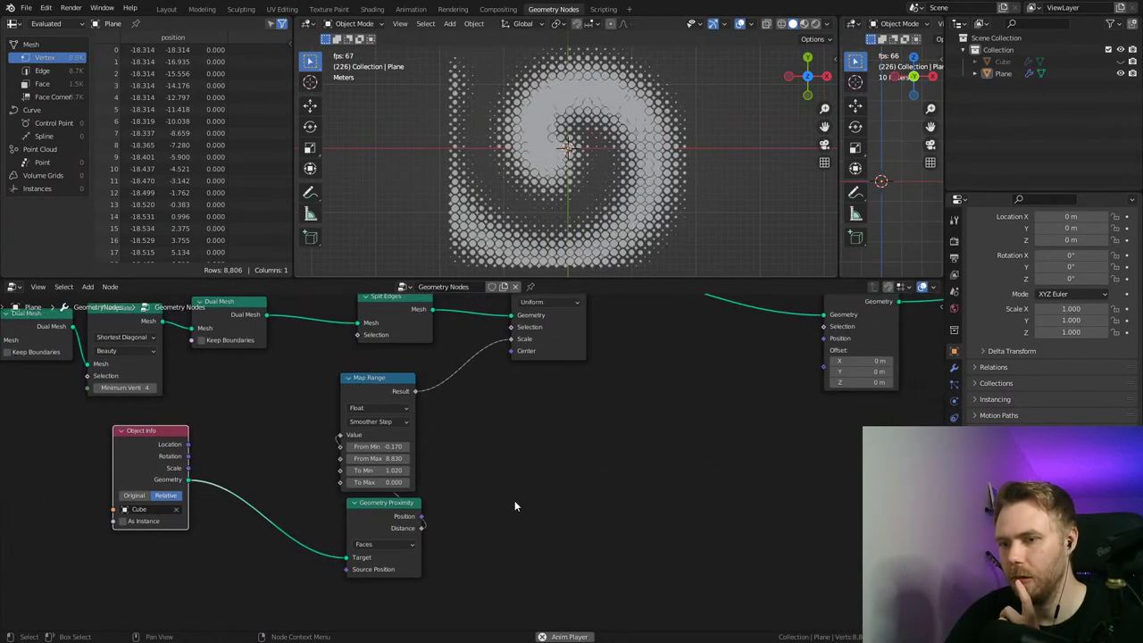
middle_click_drag(522, 503, 444, 497)
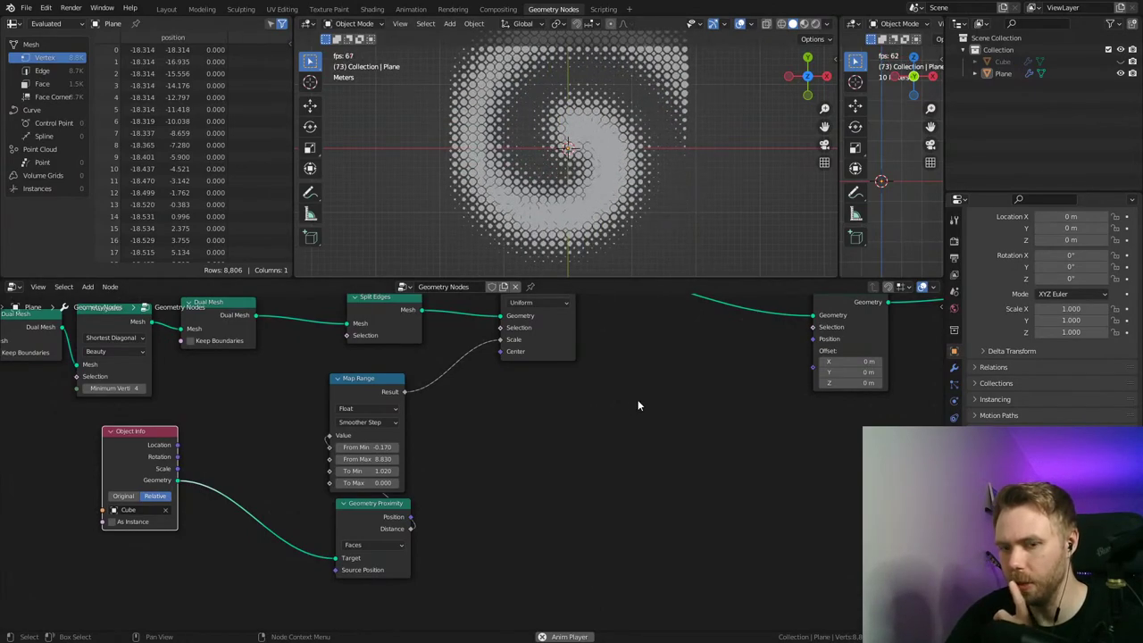
Step: Add a Combine XYZ node before Set Position and connect its Vector output to the Offset input
middle_click_drag(640, 402, 594, 425)
middle_click_drag(594, 426, 553, 422)
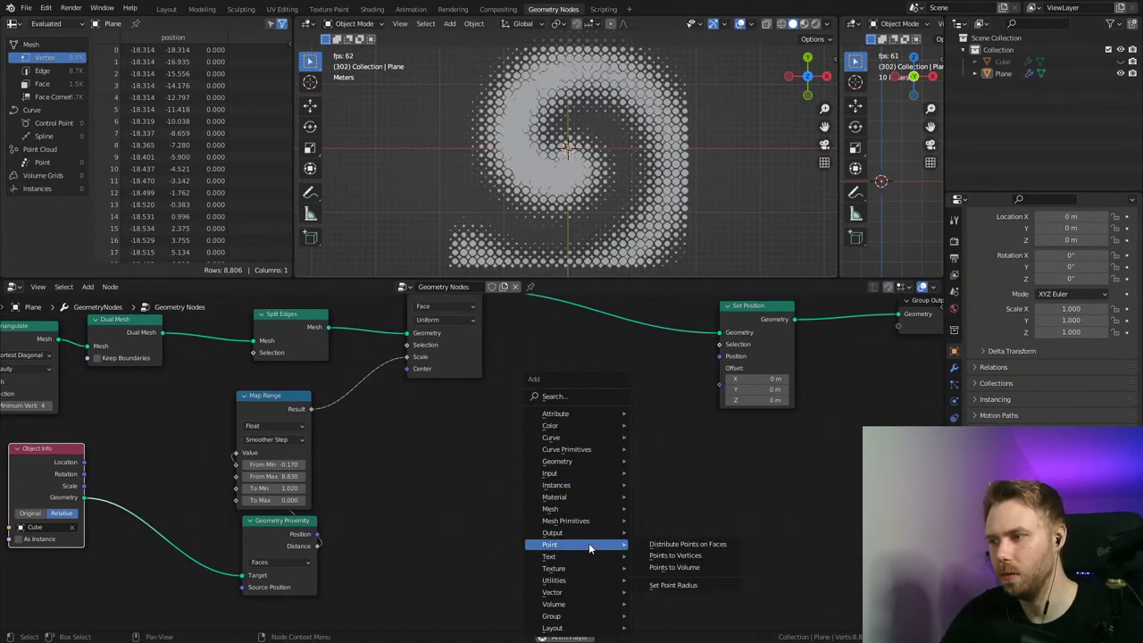
mouse_move(561, 582)
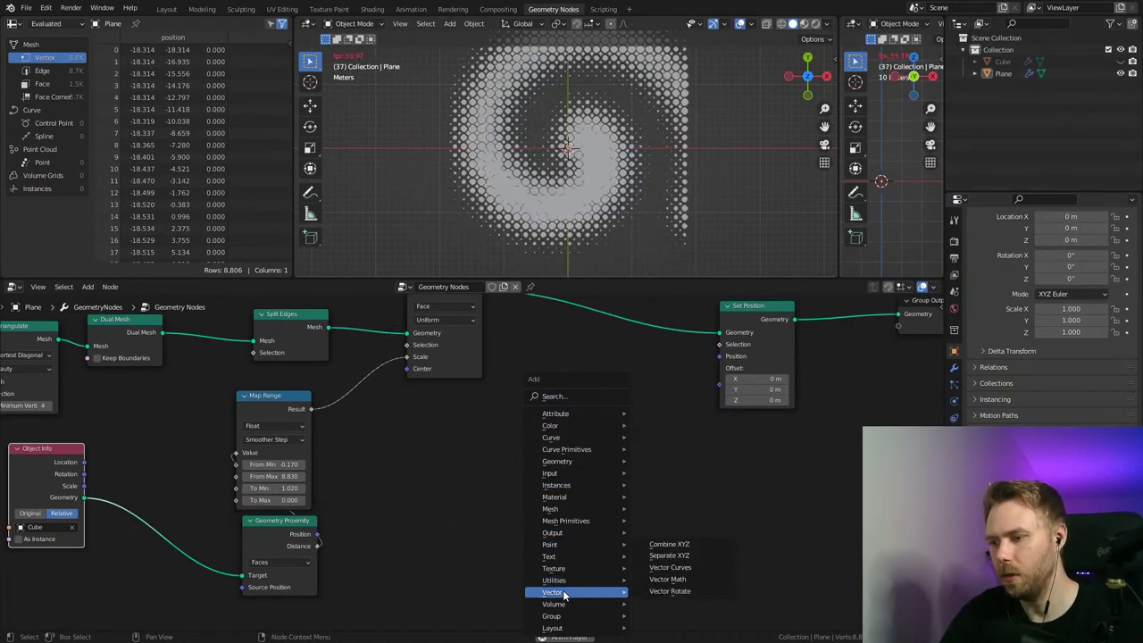
left_click(678, 544)
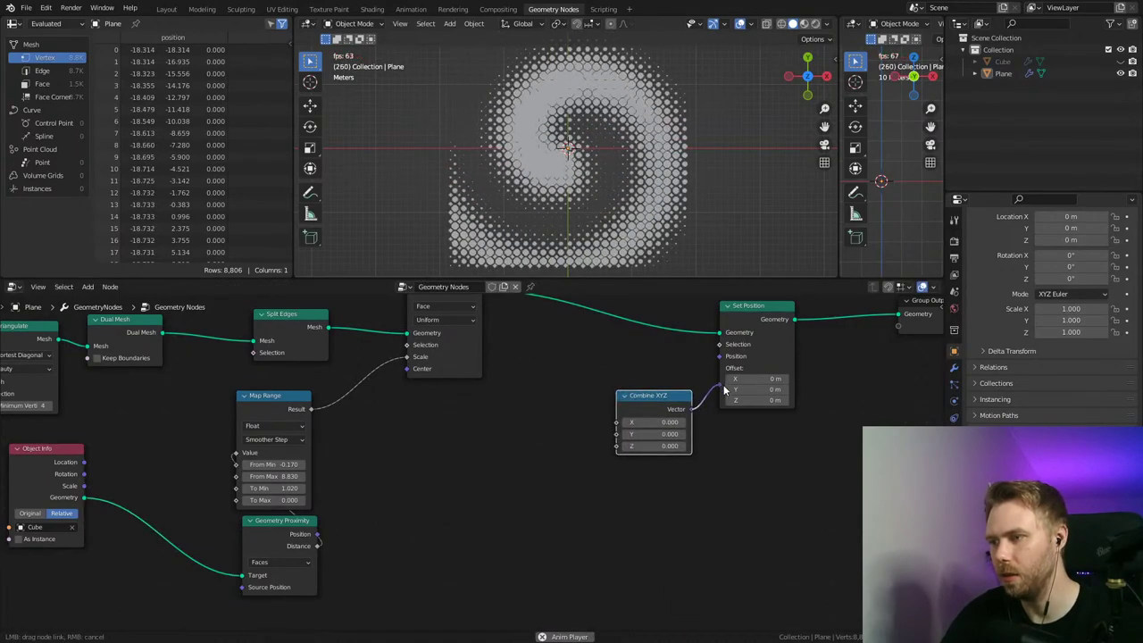
key("shift+a")
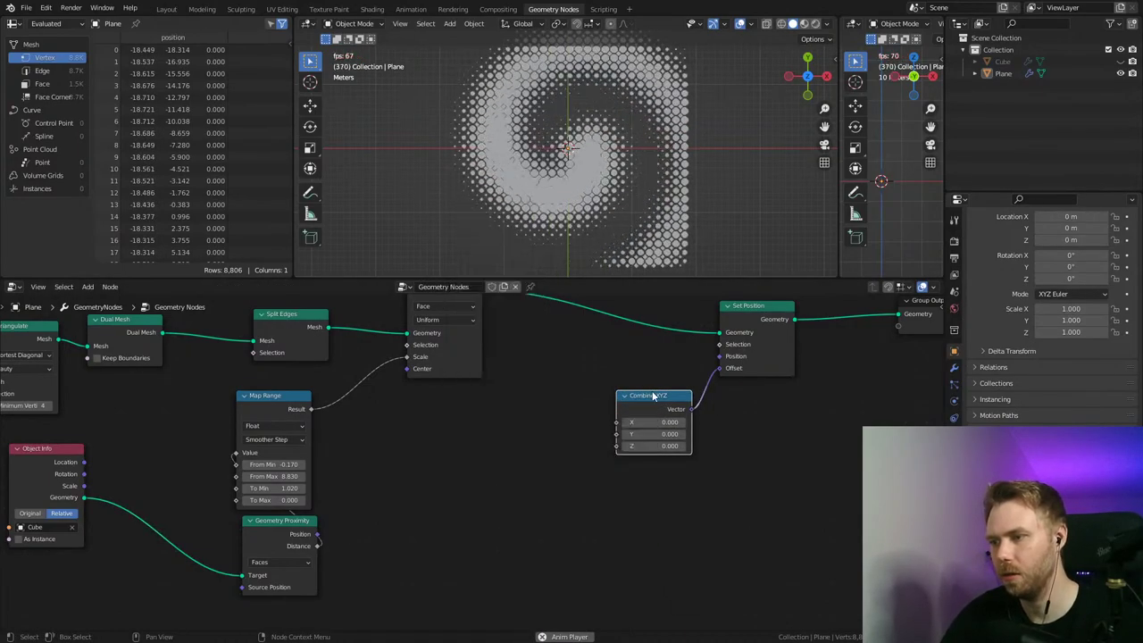
Step: Shift the Combine XYZ node slightly and connect the Geometry Proximity Distance output to its X and Y inputs
left_click_drag(654, 395, 667, 415)
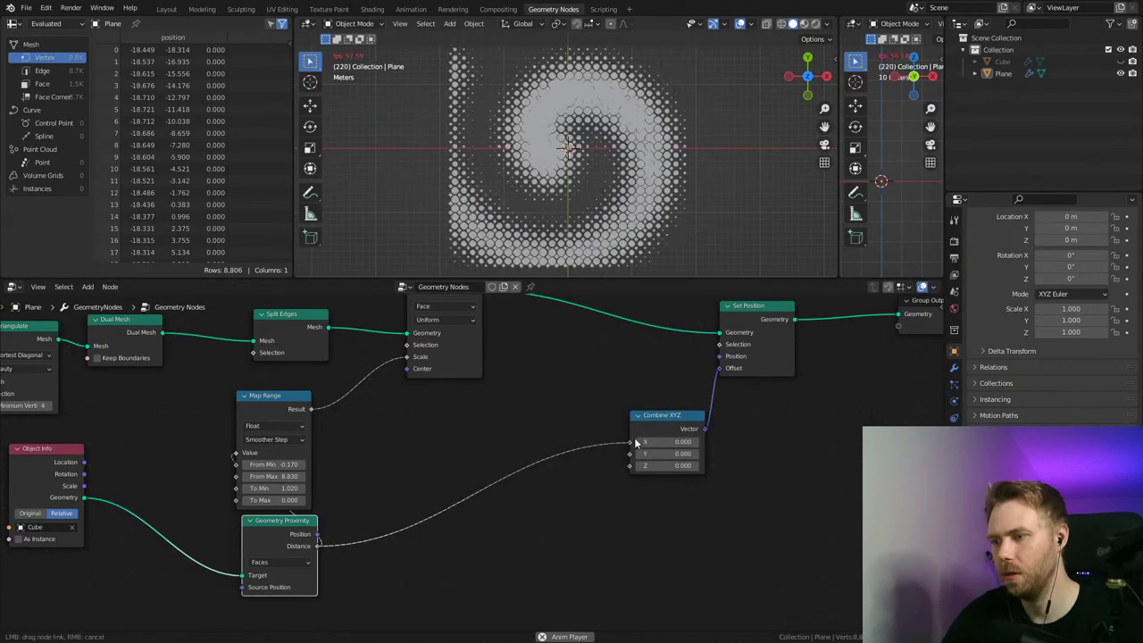
left_click_drag(635, 443, 631, 442)
left_click_drag(317, 545, 635, 456)
middle_click_drag(656, 132, 654, 178, "shift")
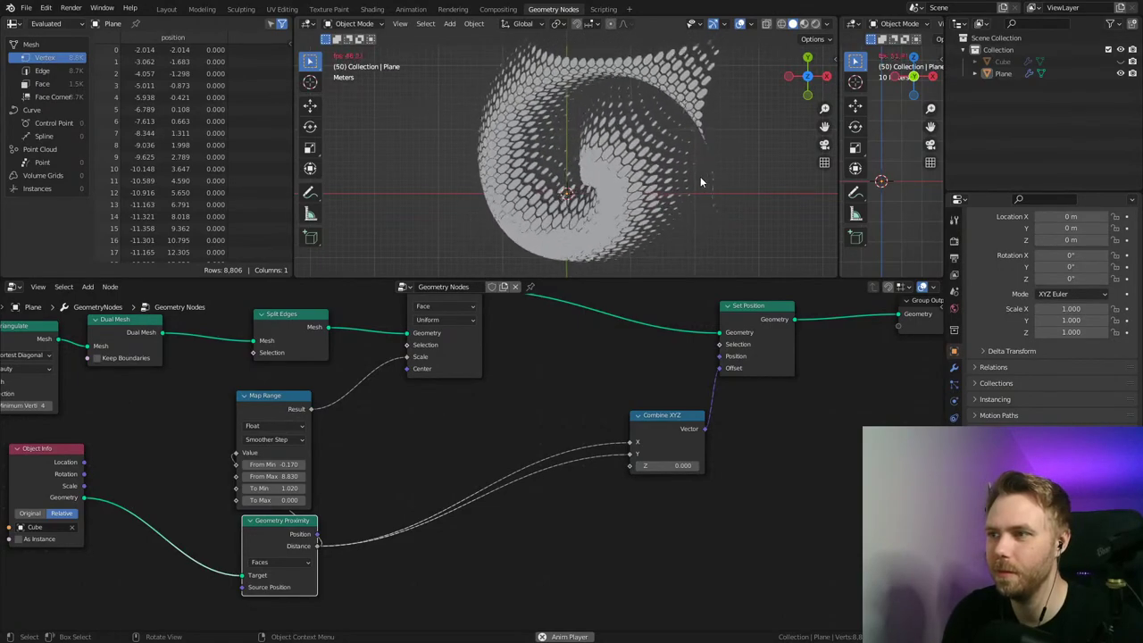
Step: Examine the offset spiral mesh up close in wireframe shading and return to solid shading
key("shift+z")
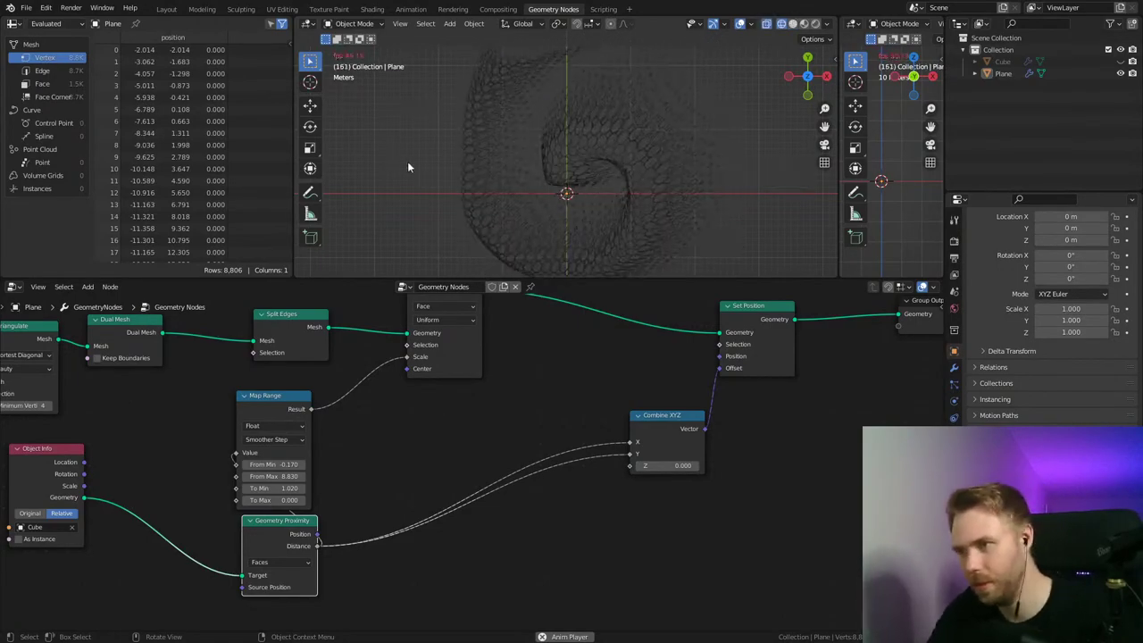
scroll(622, 198, "up", 6)
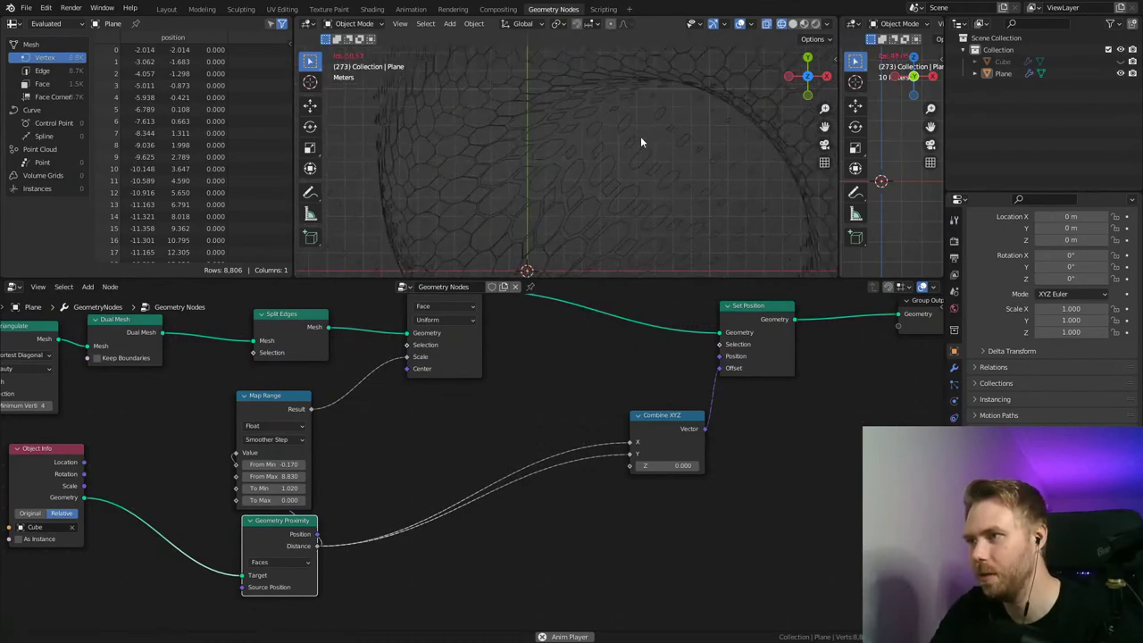
scroll(670, 105, "down", 5)
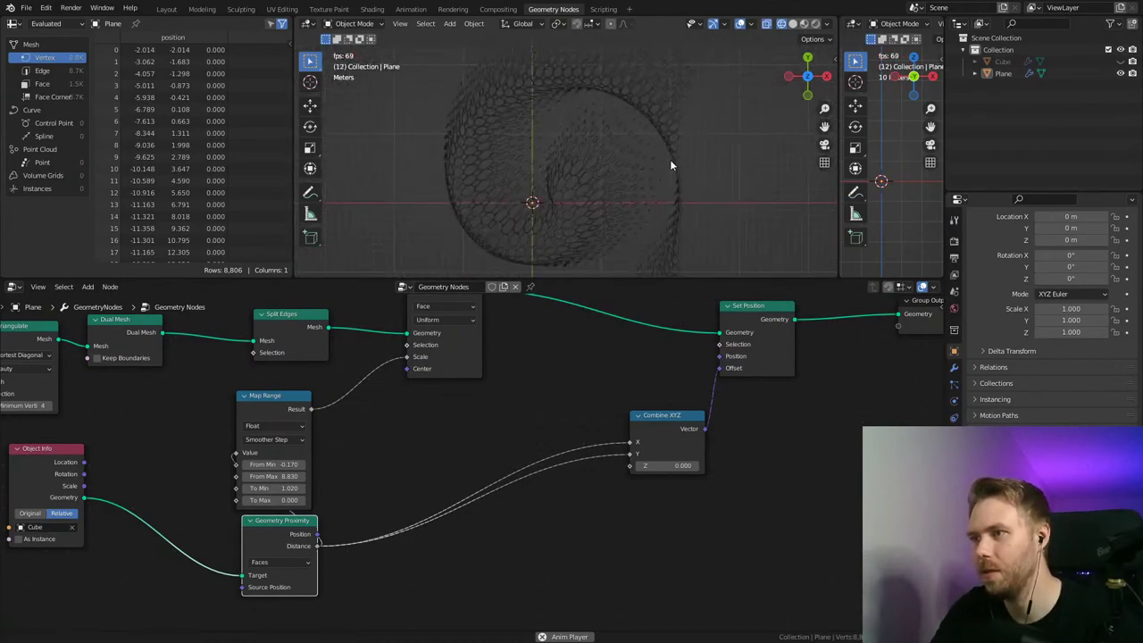
key("z")
left_click(755, 169)
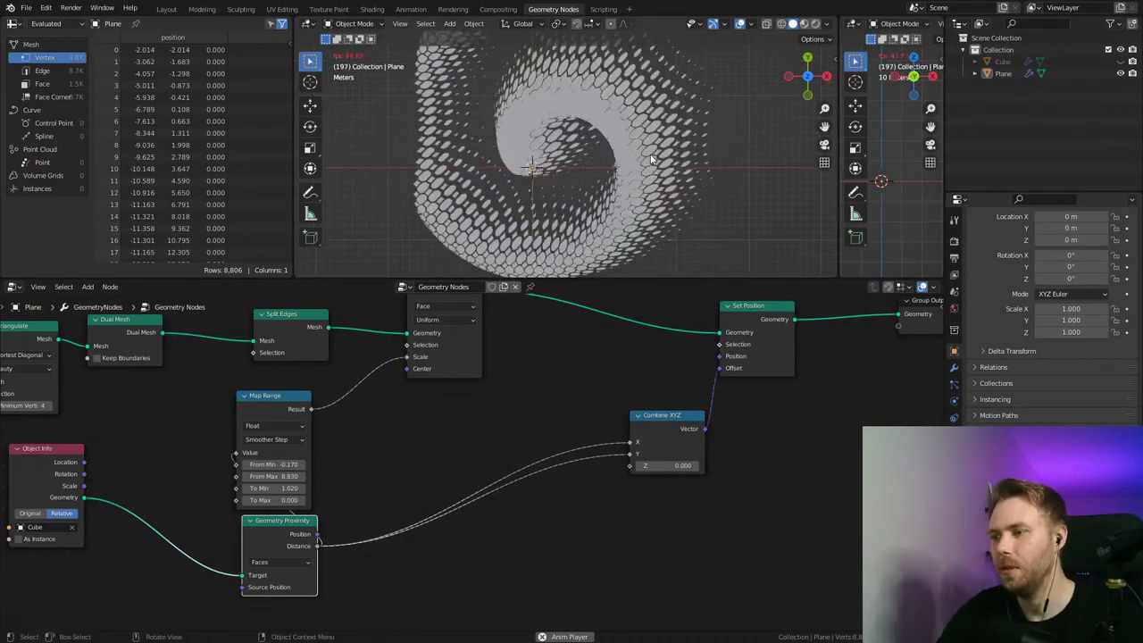
scroll(649, 224, "down", 2)
mouse_move(649, 223)
middle_mouse_down("shift")
mouse_move(649, 195)
mouse_move(633, 208)
middle_mouse_up("shift")
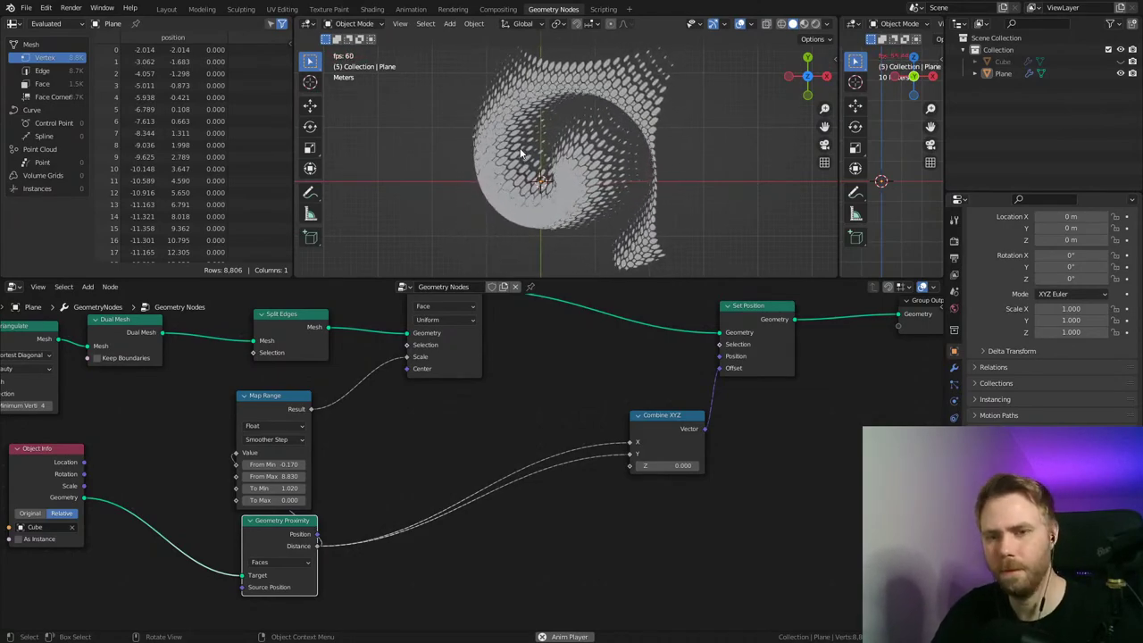
Step: Unhide the Cube spiral, review its node tree, and reselect the Plane to compare the two from above
left_click(1120, 62)
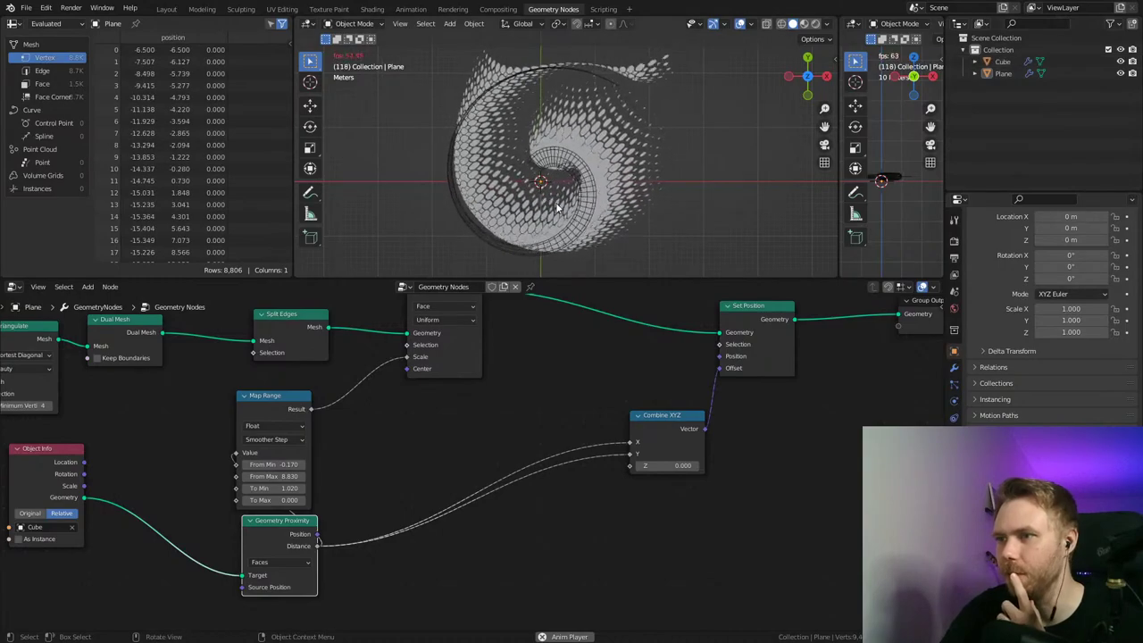
left_click(586, 217)
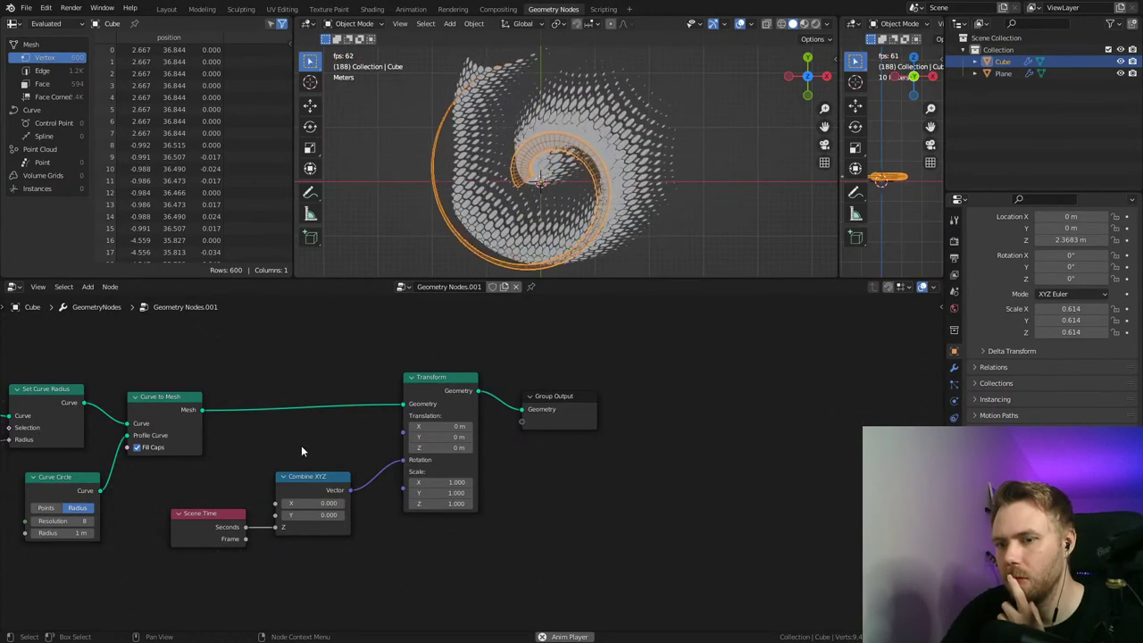
middle_click_drag(311, 444, 662, 423)
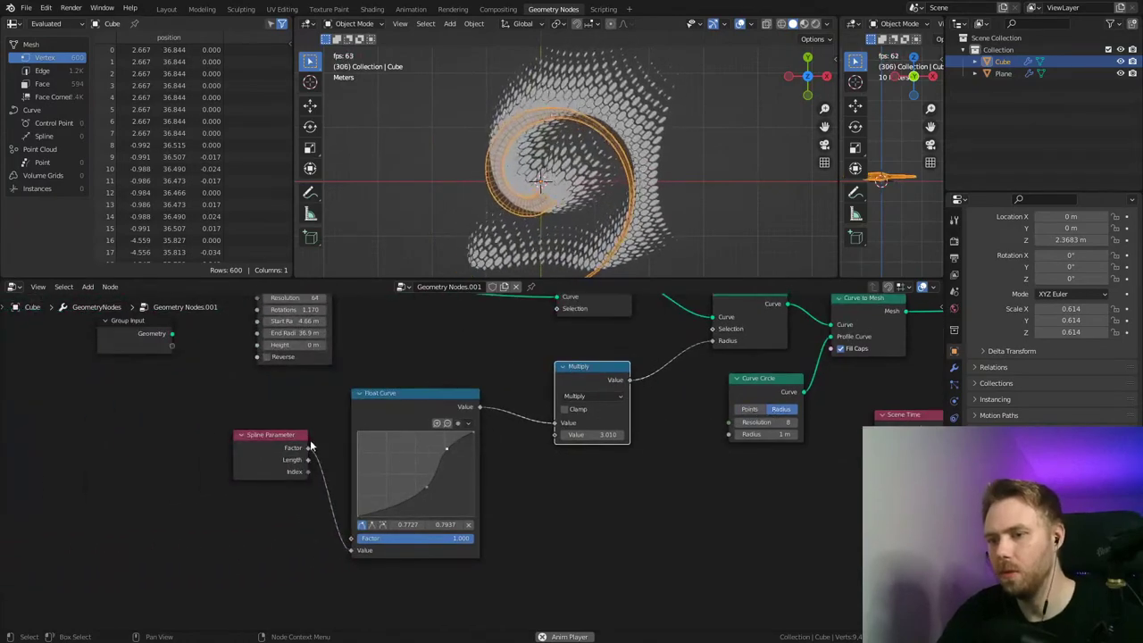
middle_click_drag(387, 384, 378, 476)
middle_click_drag(758, 527, 547, 496)
middle_click_drag(620, 496, 549, 502)
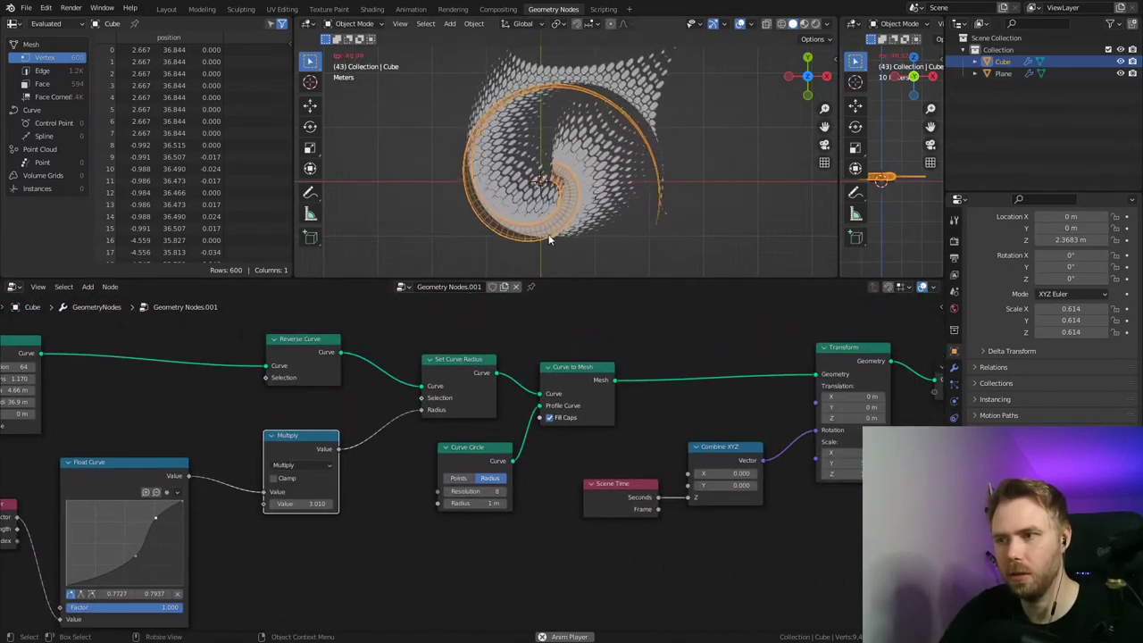
left_click(554, 225)
left_click(679, 172)
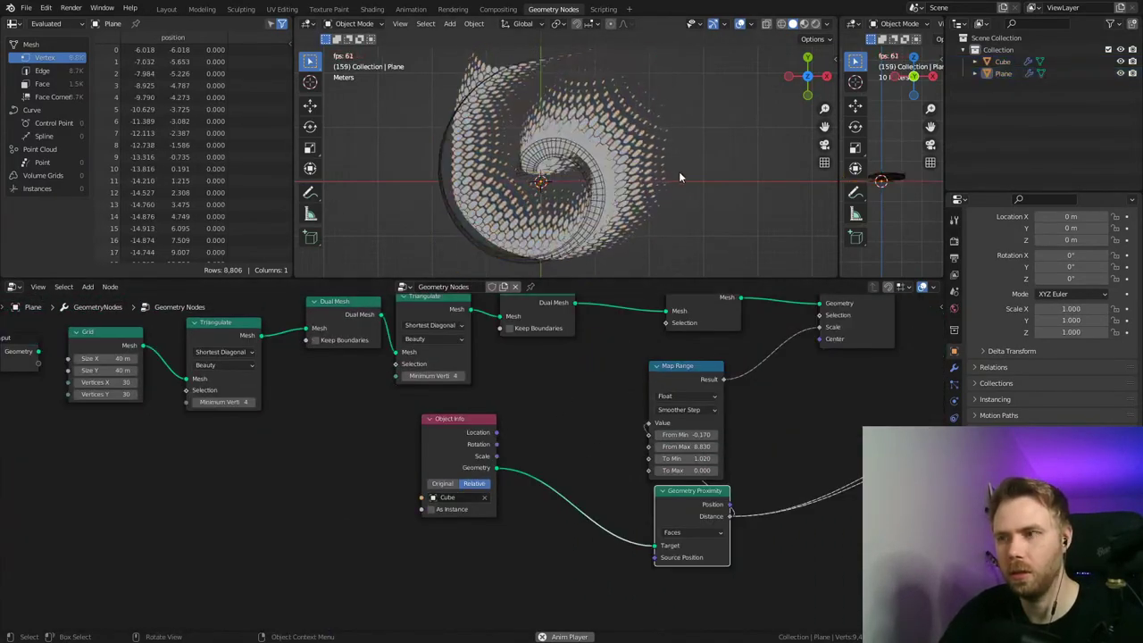
middle_click_drag(678, 173, 625, 214)
key("KP_7")
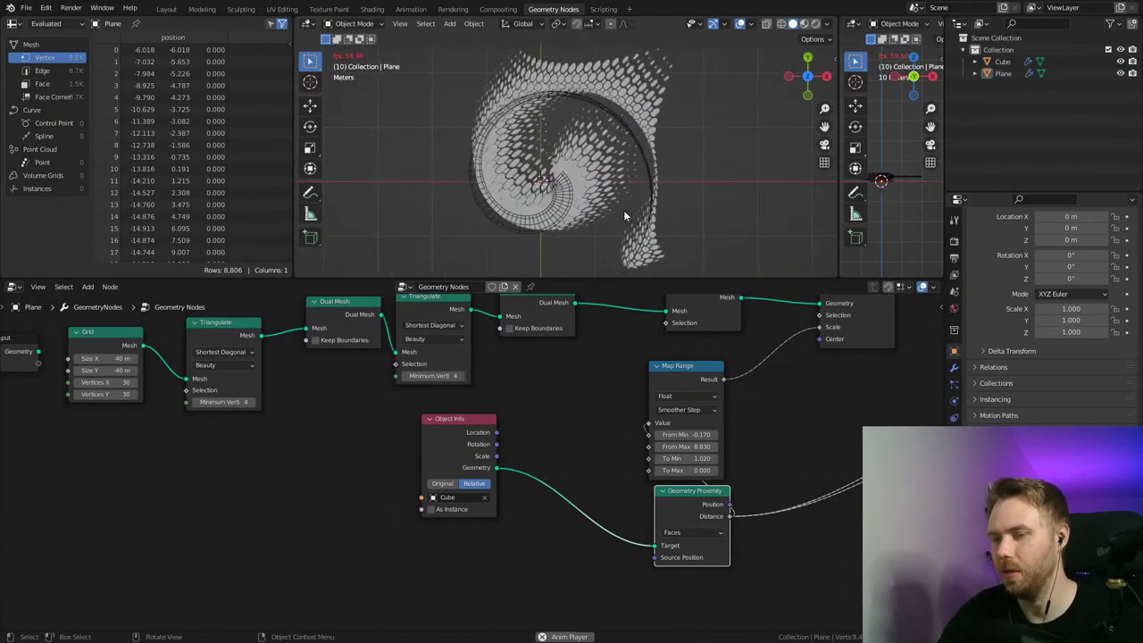
Step: Connect the Geometry Proximity Distance output to the Z input of Combine XYZ and save the file
middle_click_drag(550, 457, 488, 446)
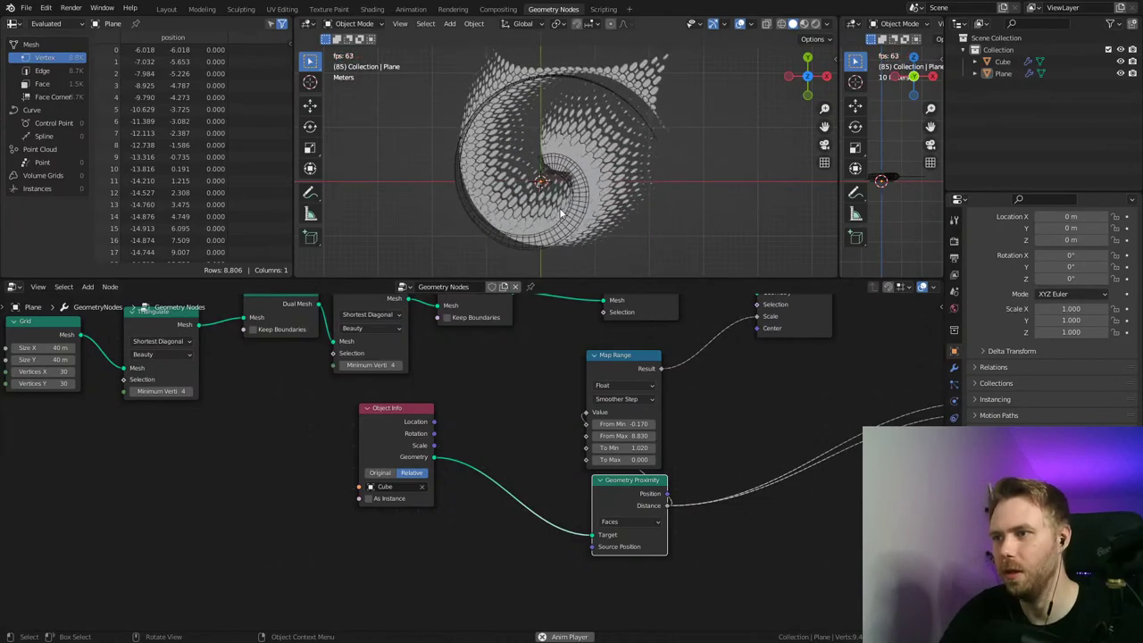
middle_click_drag(673, 170, 544, 62)
middle_click_drag(660, 399, 384, 431)
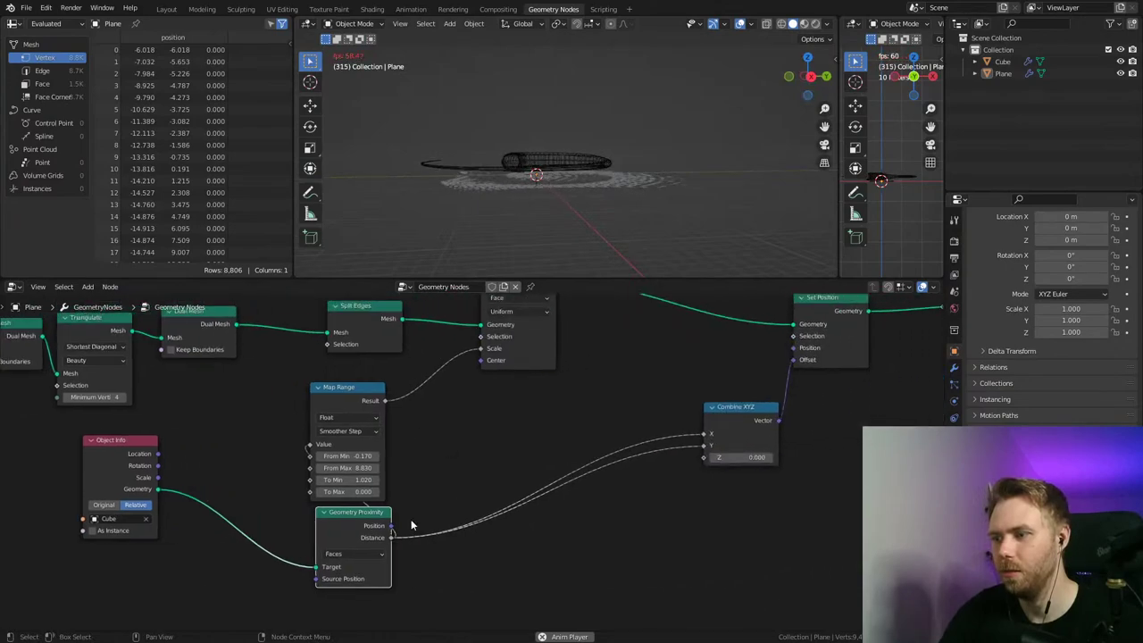
left_click_drag(711, 459, 711, 459)
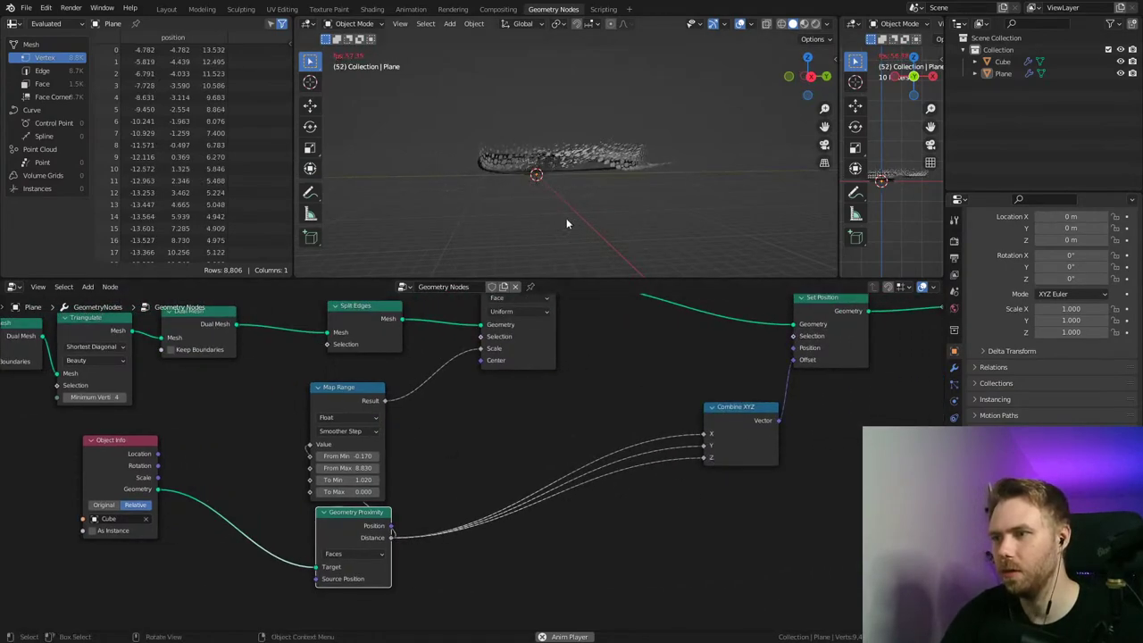
middle_click_drag(583, 201, 683, 144)
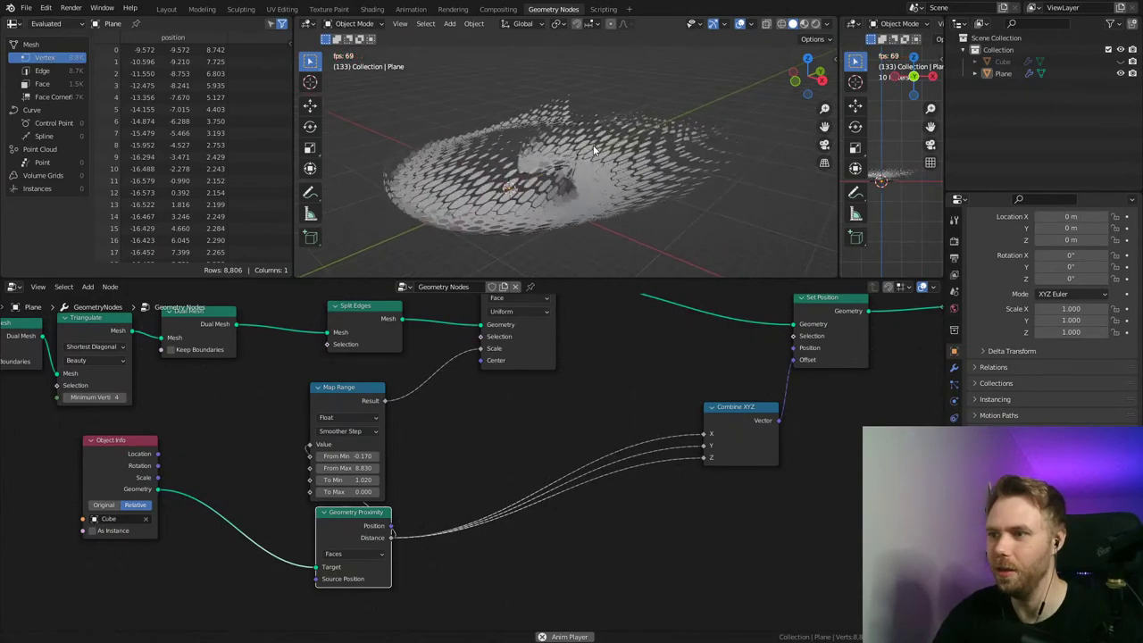
middle_click_drag(593, 144, 655, 245)
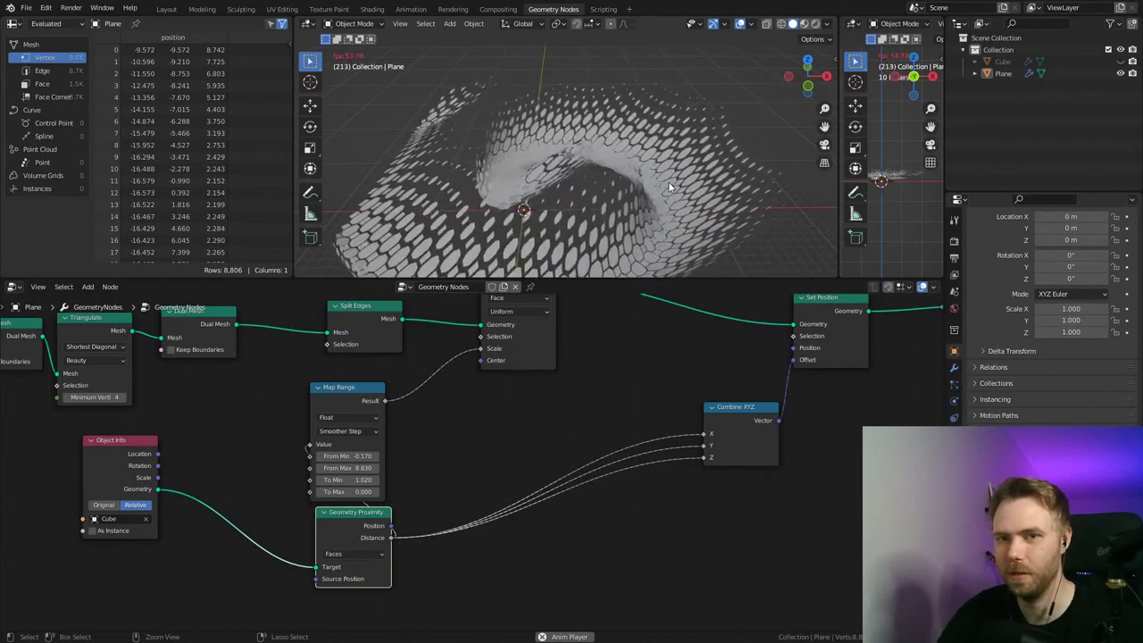
key("ctrl+s")
middle_click_drag(667, 182, 589, 196)
key("KP_7")
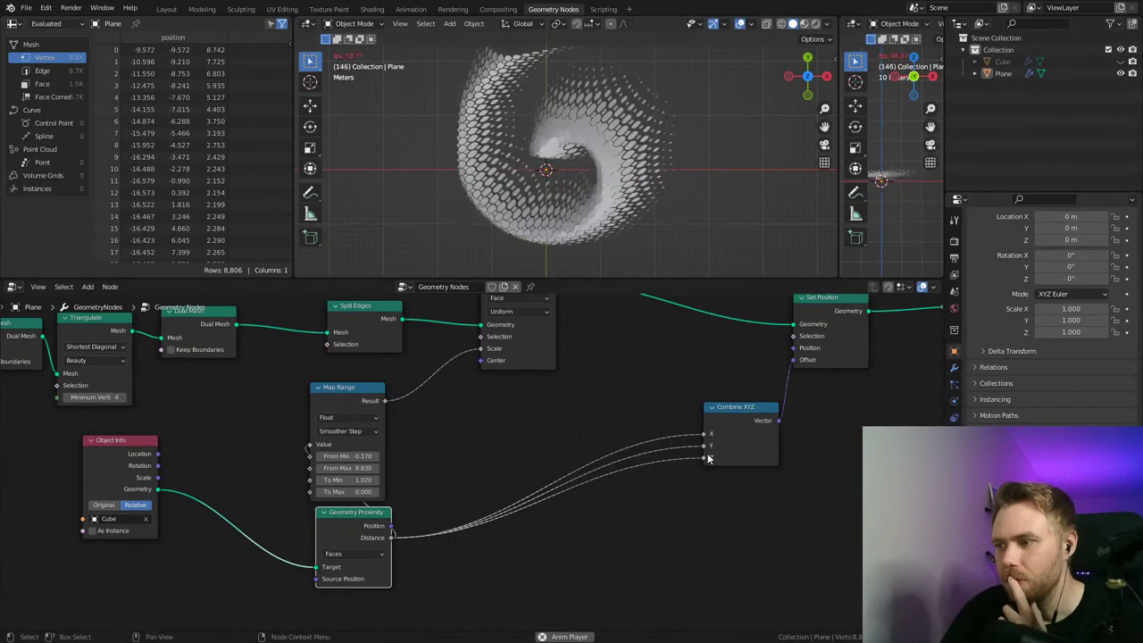
Step: Disconnect the Z input of Combine XYZ to compare the flat offset, and reconnect Distance to it
left_click_drag(705, 457, 674, 473)
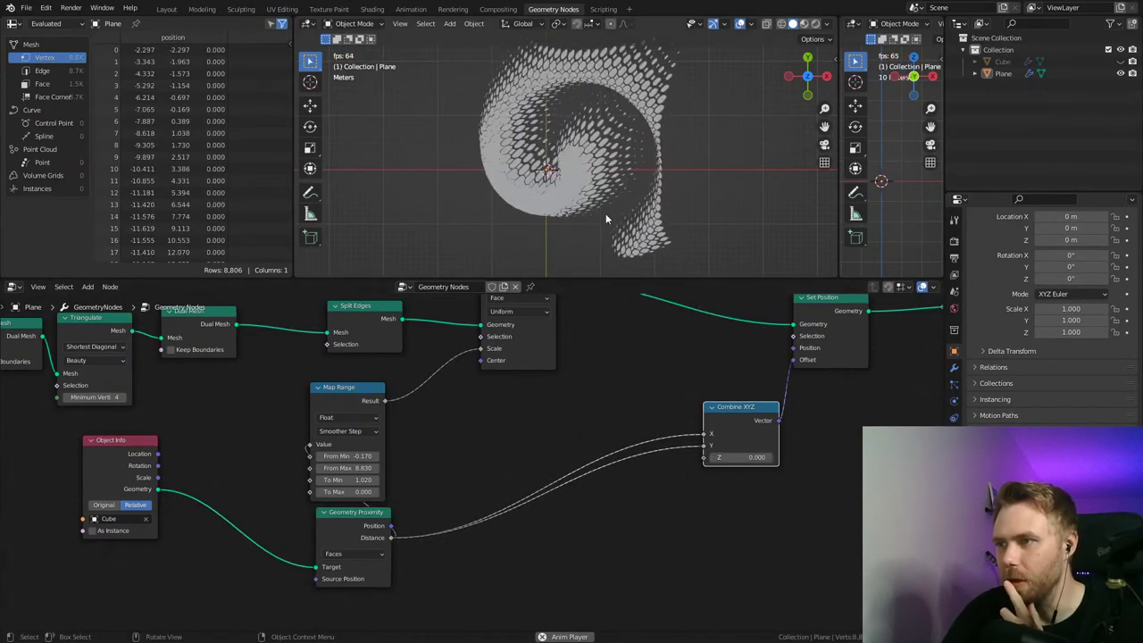
mouse_move(616, 239)
middle_mouse_down()
mouse_move(579, 103)
mouse_move(611, 243)
middle_mouse_up()
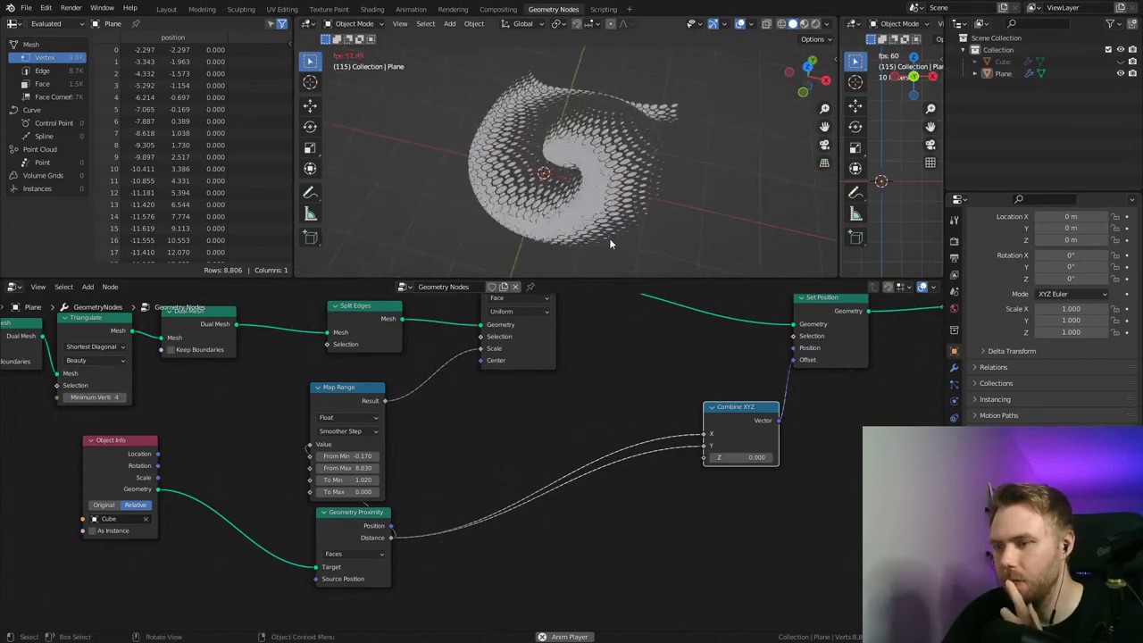
left_click_drag(390, 538, 705, 457)
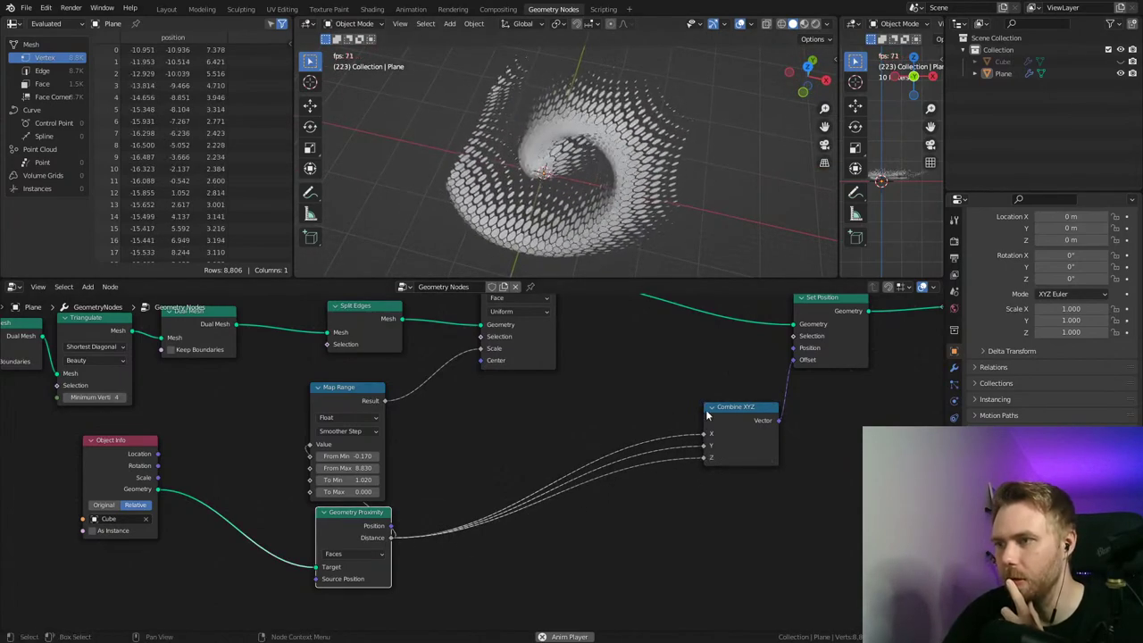
Step: Try driving the Set Position Offset with the Geometry Proximity Position output, and restore the Combine XYZ Vector link
left_click_drag(391, 526, 802, 359)
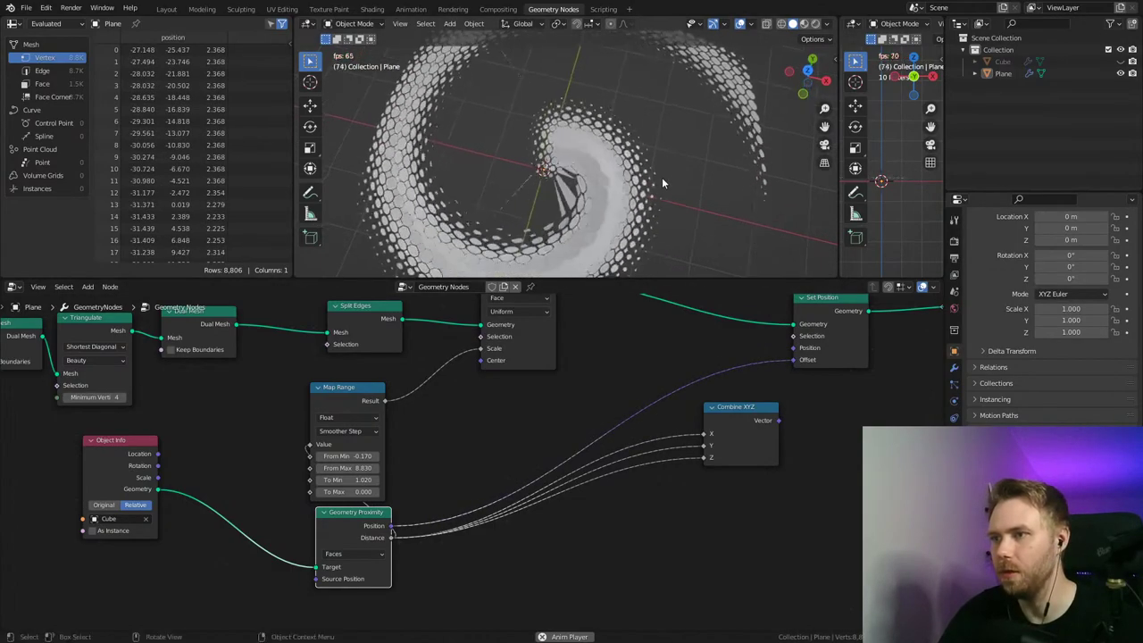
key("KP_7")
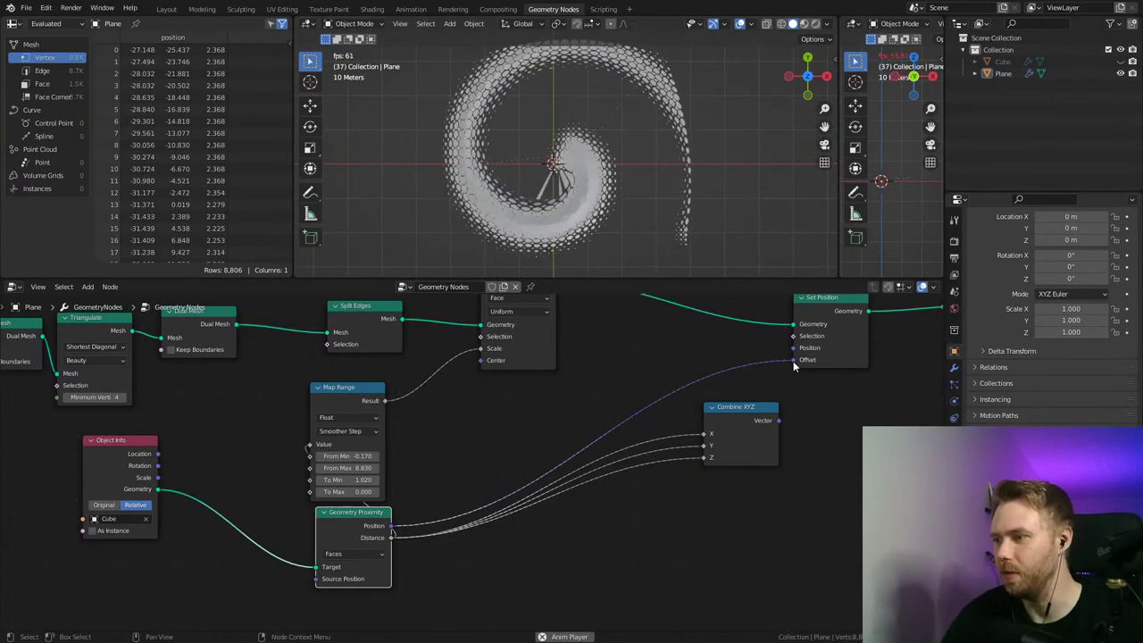
left_click_drag(629, 383, 777, 423)
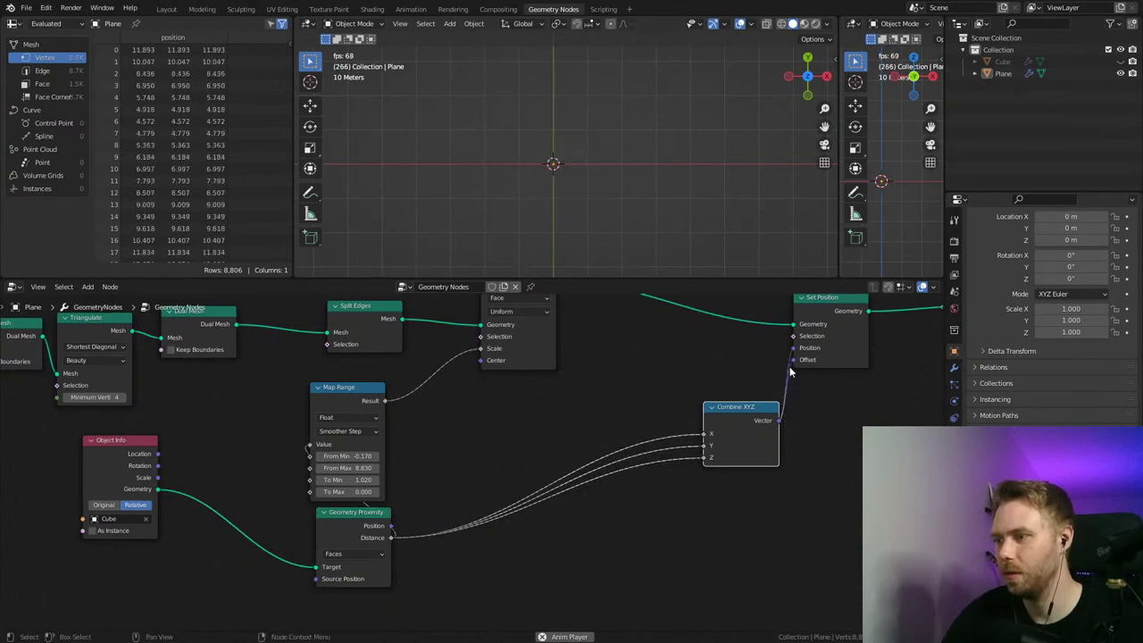
left_click_drag(795, 381, 793, 360)
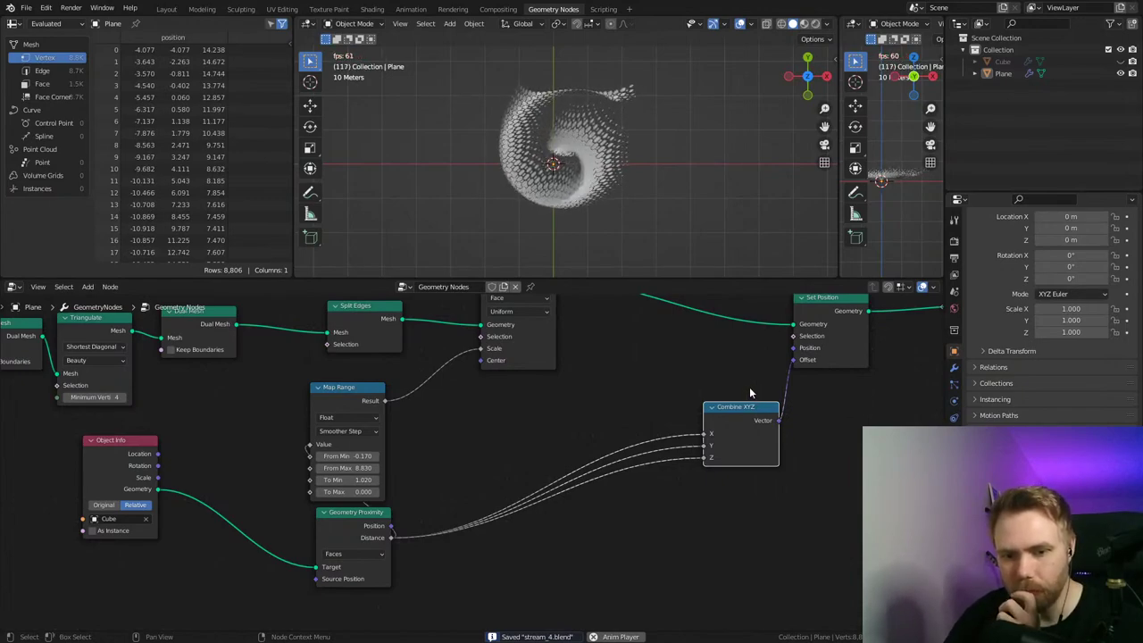
Step: Move the Group Output node farther from Set Position and insert an Extrude Mesh node on the link between them
middle_click_drag(816, 391, 553, 430)
scroll(584, 171, "up", 4)
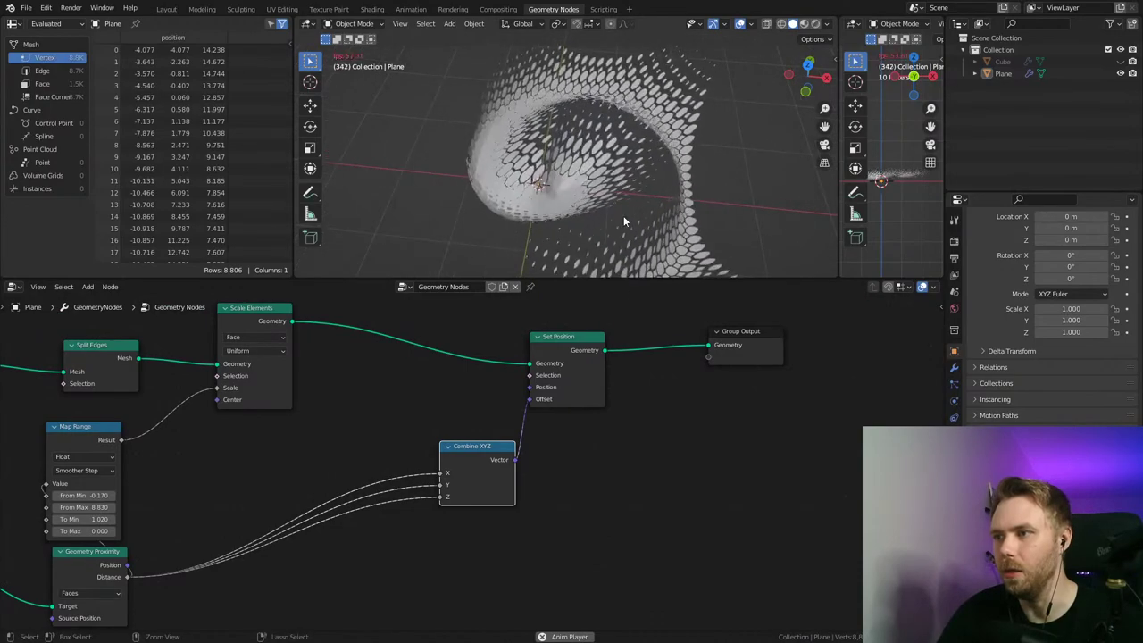
middle_click_drag(594, 393, 581, 395)
left_click_drag(704, 358, 777, 365)
middle_click_drag(726, 361, 575, 381)
key("shift+a")
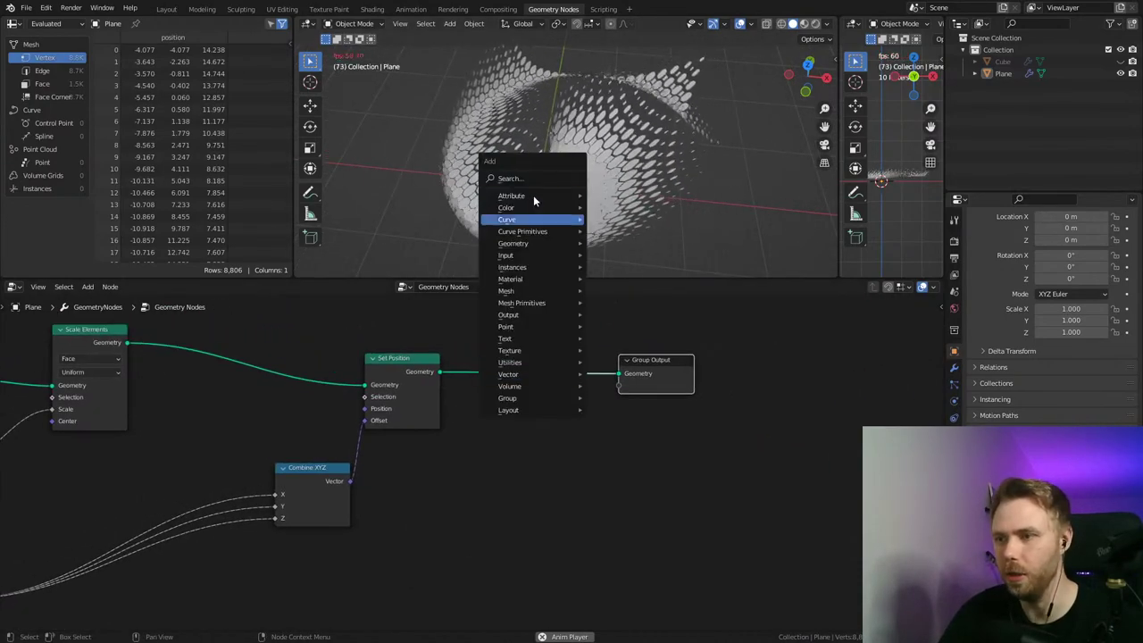
left_click(536, 172)
type("ext")
left_click(575, 198)
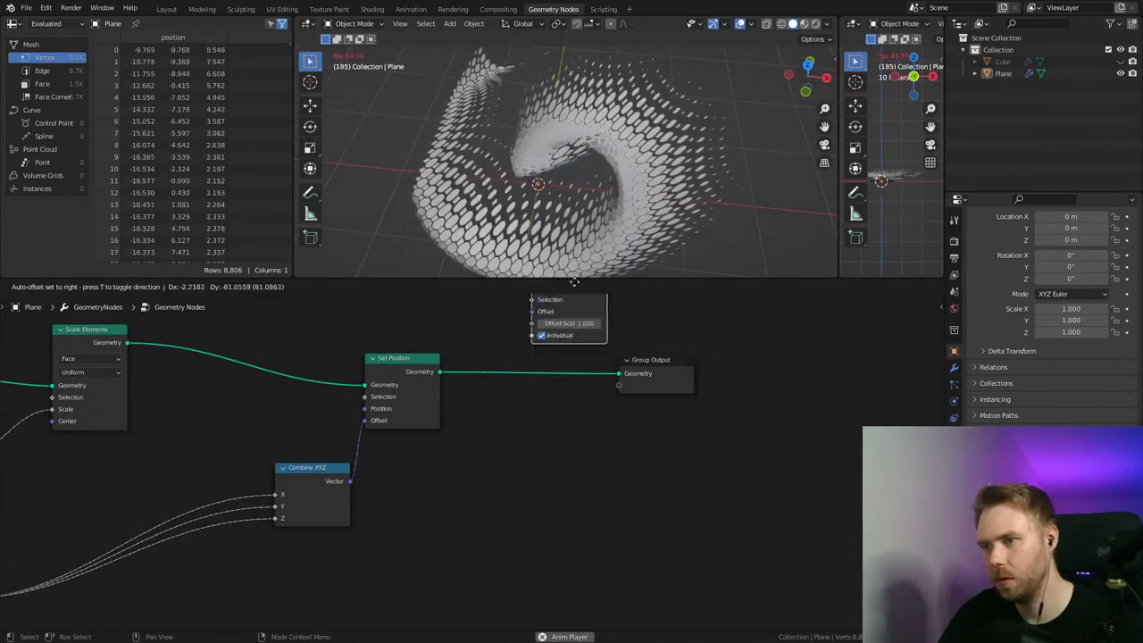
left_click(565, 359)
Step: Save the file, set the Extrude Mesh node's Offset Scale to 0.410, and check the thickness of the extruded faces
middle_click_drag(607, 256, 639, 210)
scroll(607, 165, "up", 3)
scroll(629, 169, "up", 3)
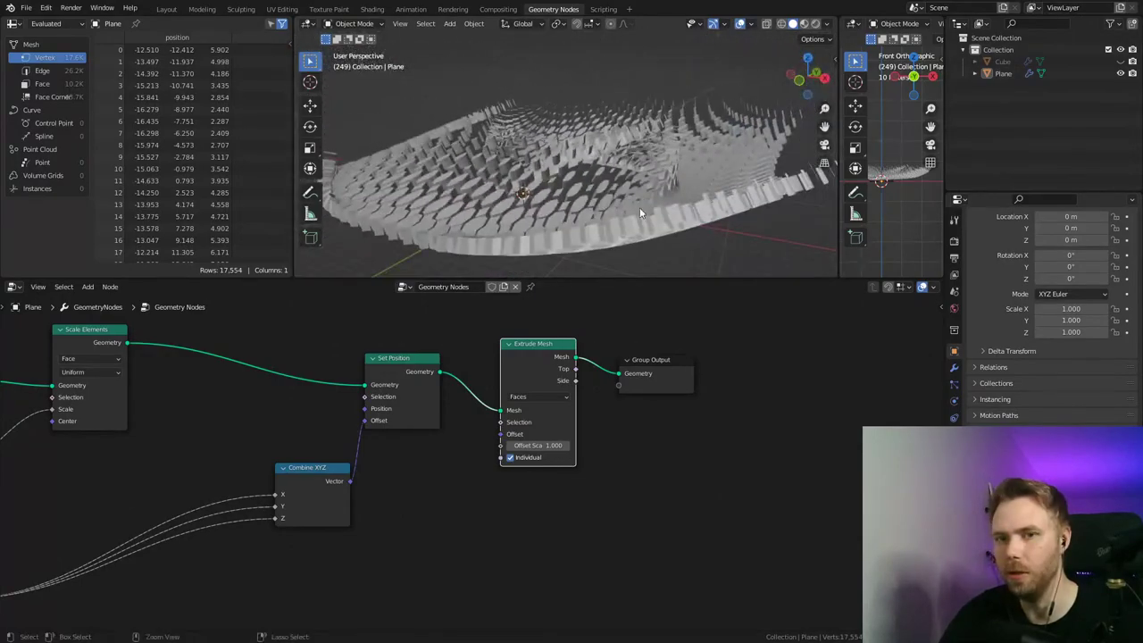
mouse_move(636, 151)
middle_mouse_down()
mouse_move(665, 229)
mouse_move(612, 168)
mouse_move(704, 120)
mouse_move(581, 163)
middle_mouse_up()
key("ctrl+s")
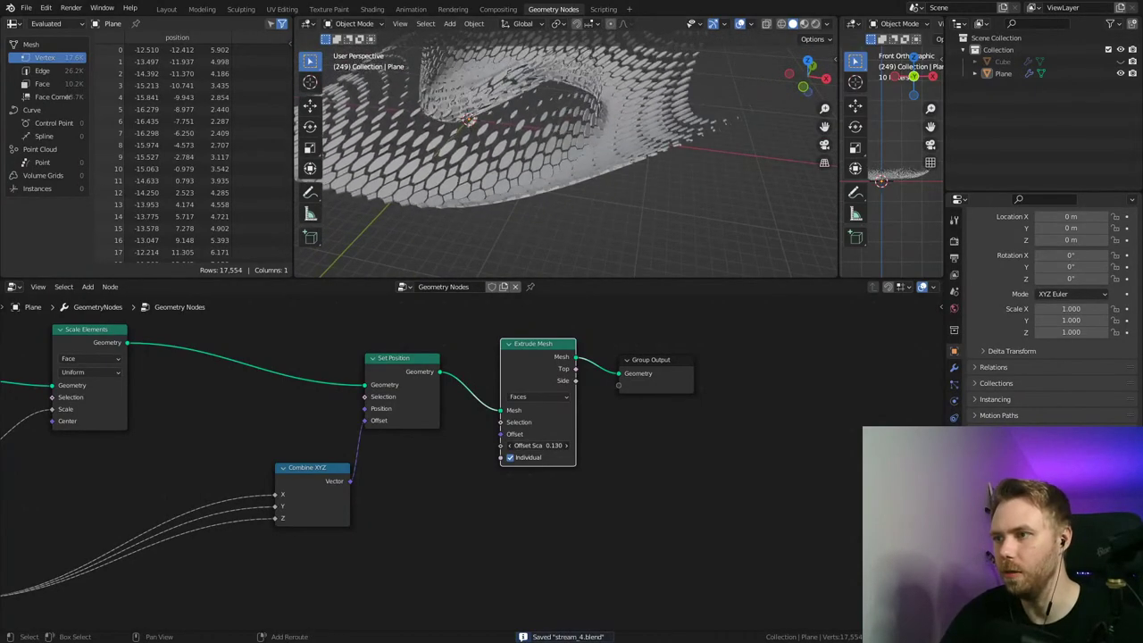
left_click_drag(538, 444, 571, 445)
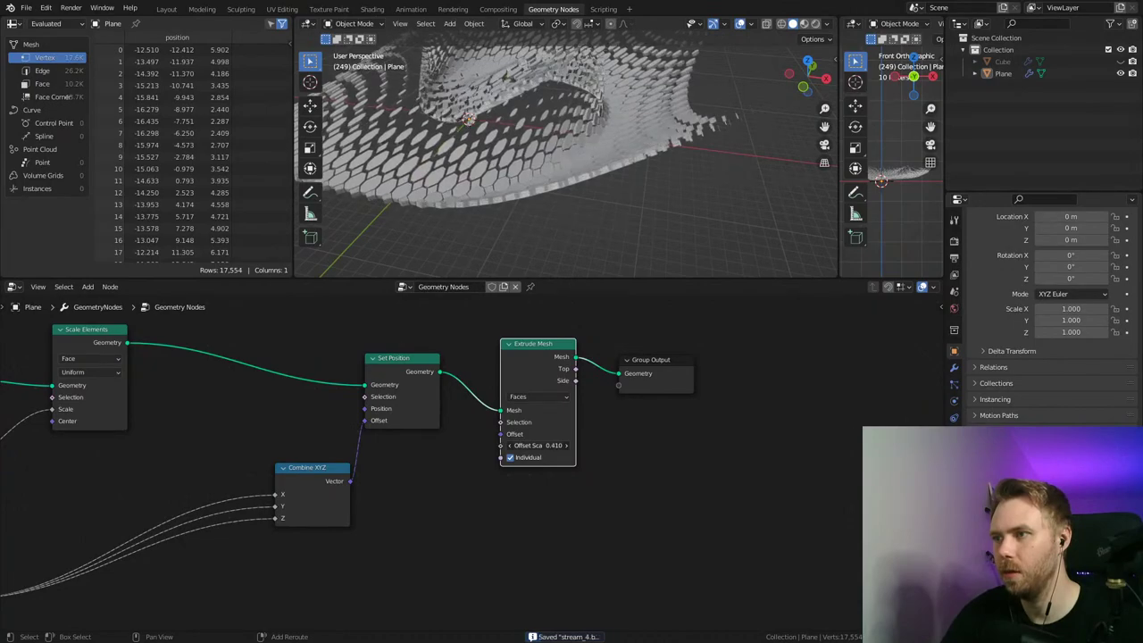
middle_click_drag(678, 205, 578, 66)
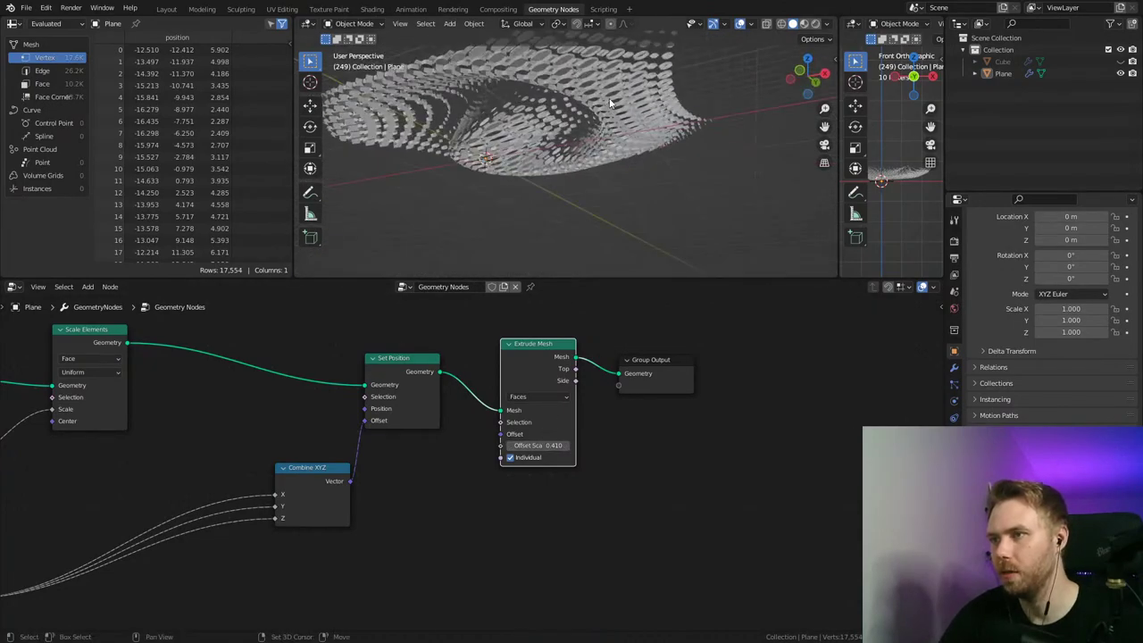
middle_click_drag(609, 103, 643, 142, "shift")
scroll(614, 211, "up", 5)
scroll(643, 139, "up", 2)
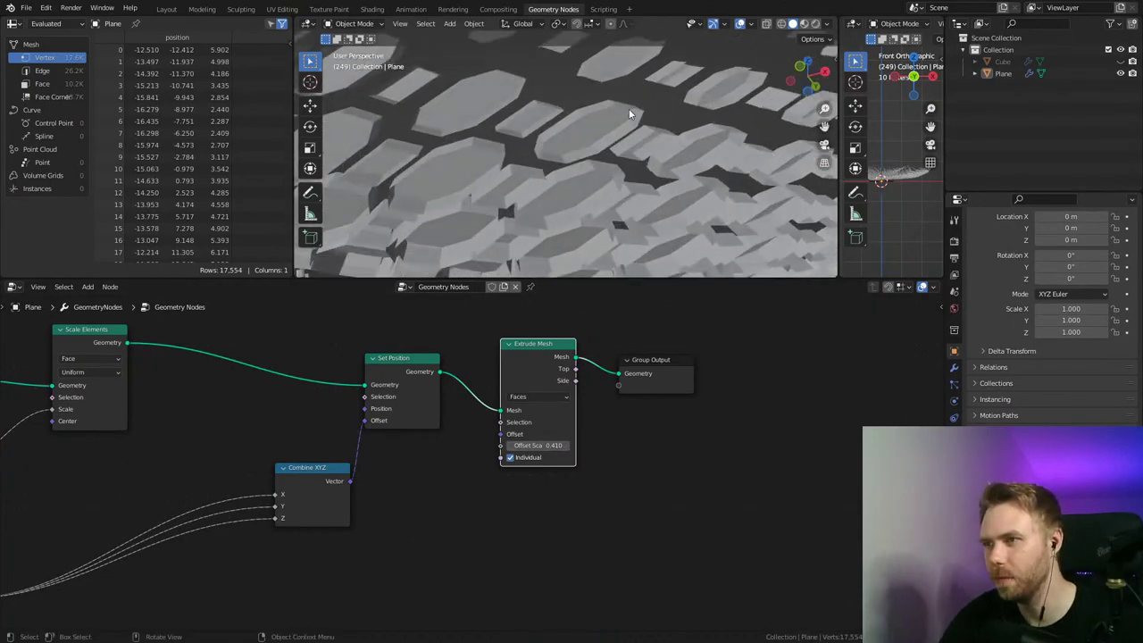
scroll(625, 134, "down", 12)
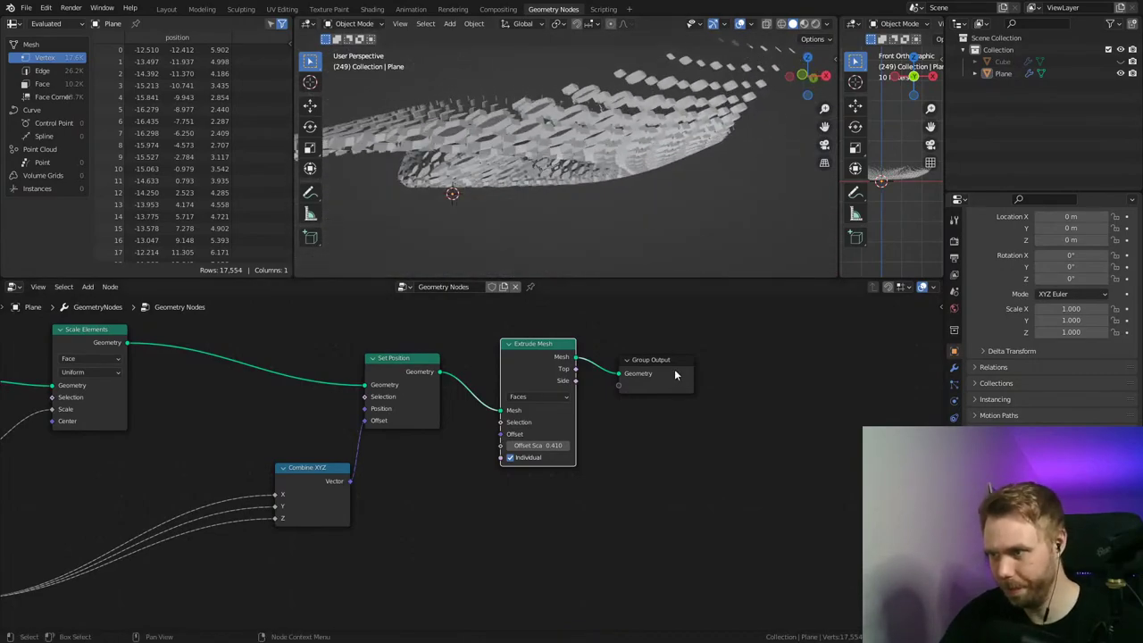
Step: Insert a Join Geometry node between Extrude Mesh and Group Output, and also connect the Set Position Geometry output to it
middle_click_drag(638, 373, 618, 387)
left_click_drag(523, 367, 522, 398)
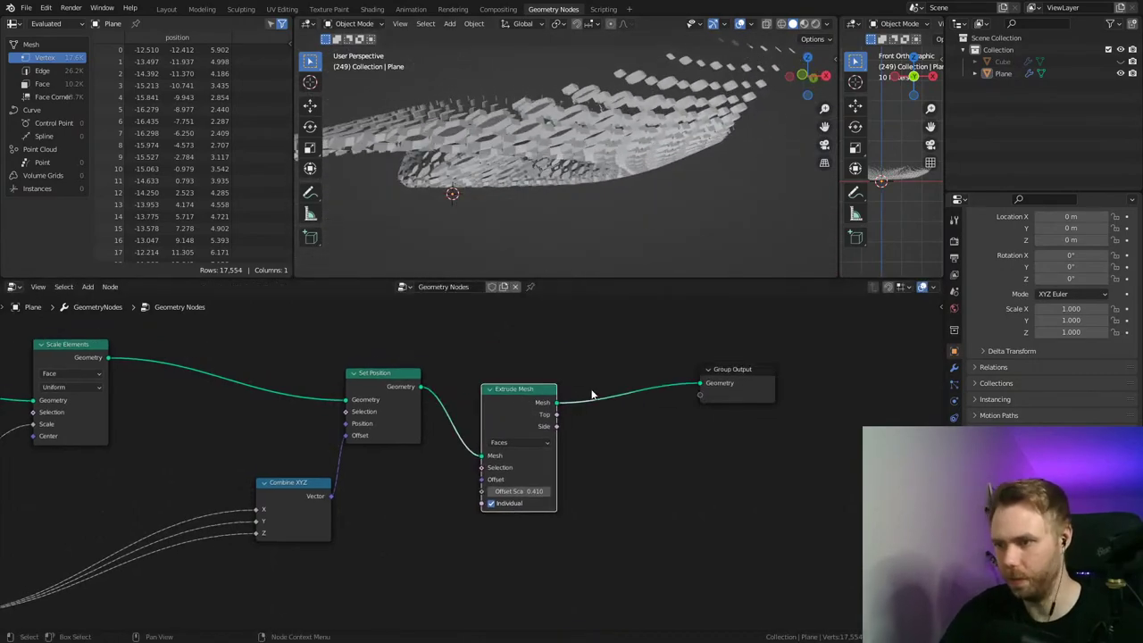
key("shift+a")
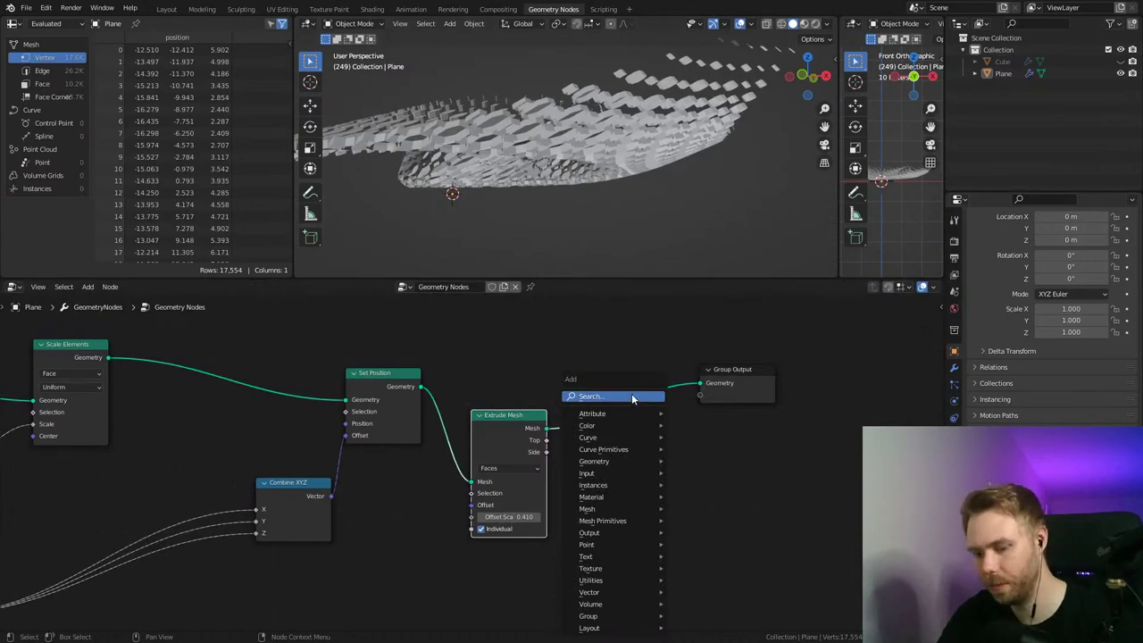
type("jo")
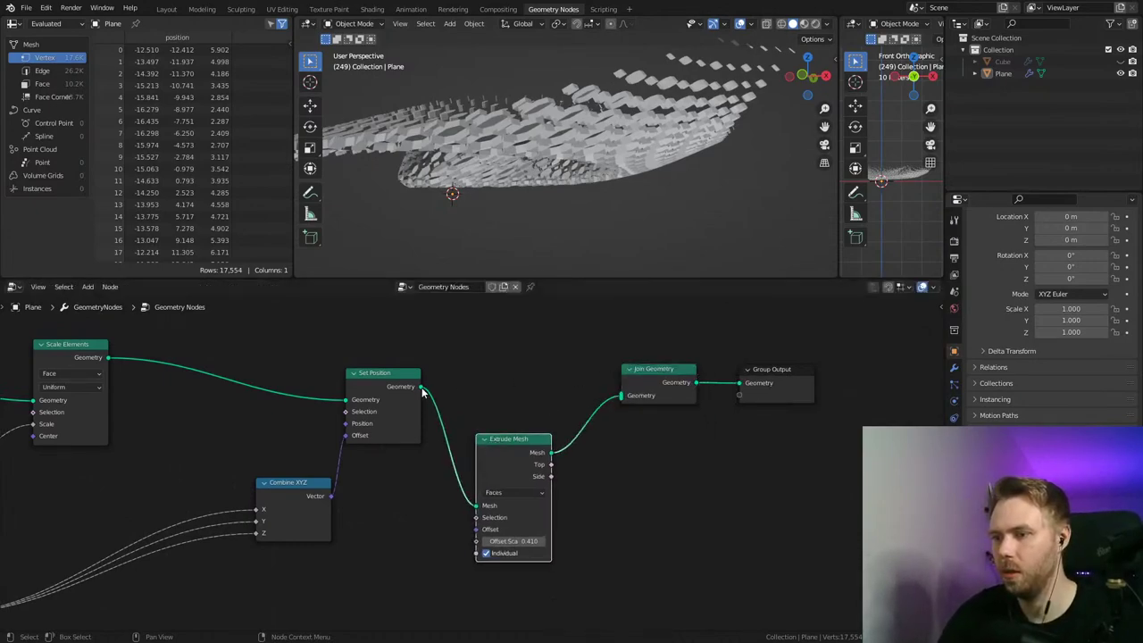
left_click_drag(619, 397, 620, 395)
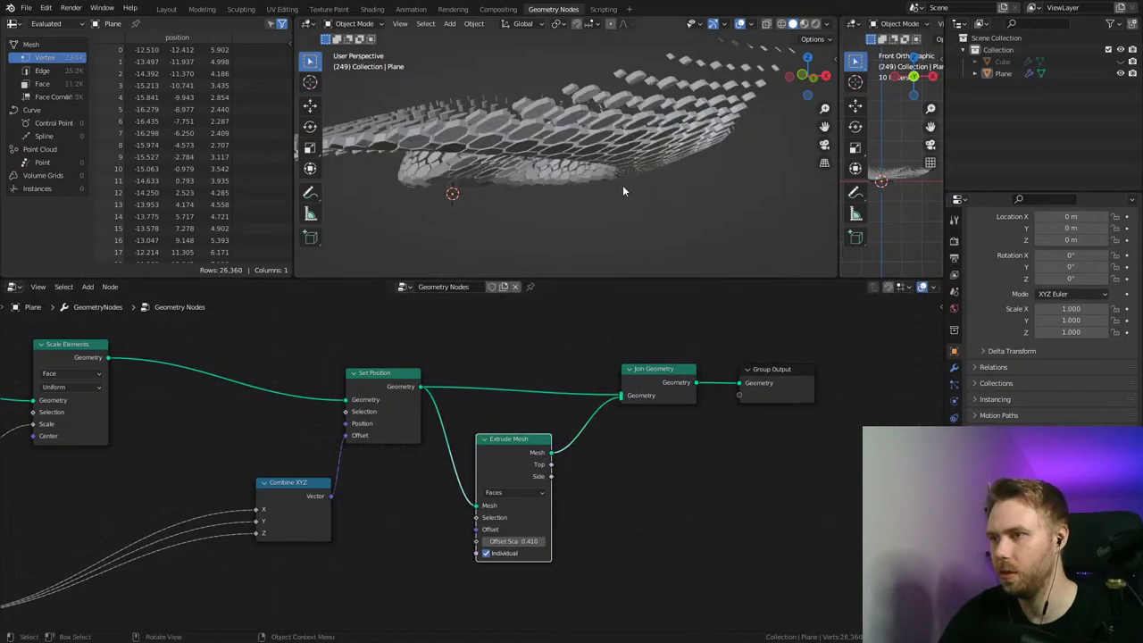
Step: Insert a Flip Faces node between Set Position and Join Geometry, and enable the Face Orientation overlay to check the plane's normals
middle_click_drag(622, 185, 582, 207)
type("fl")
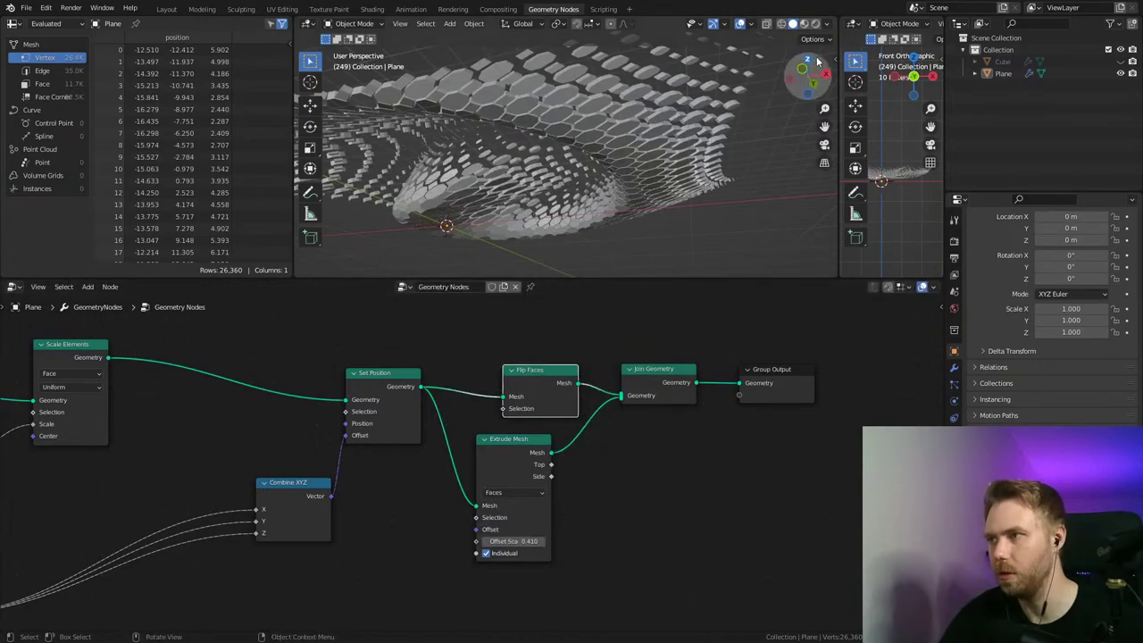
left_click(755, 25)
left_click(676, 240)
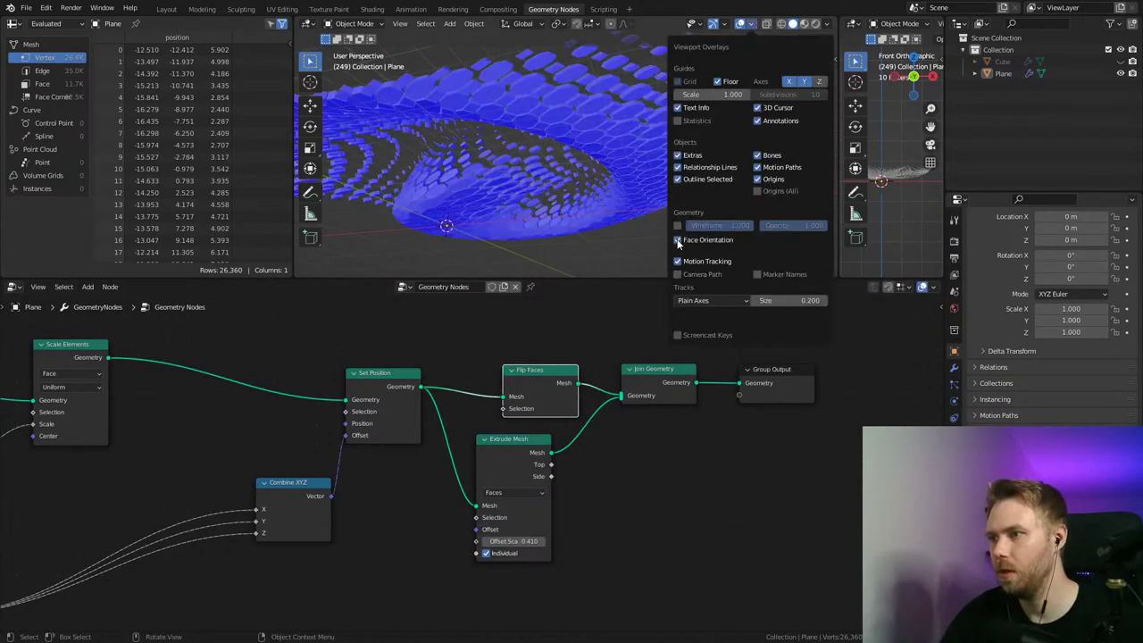
left_click(566, 174)
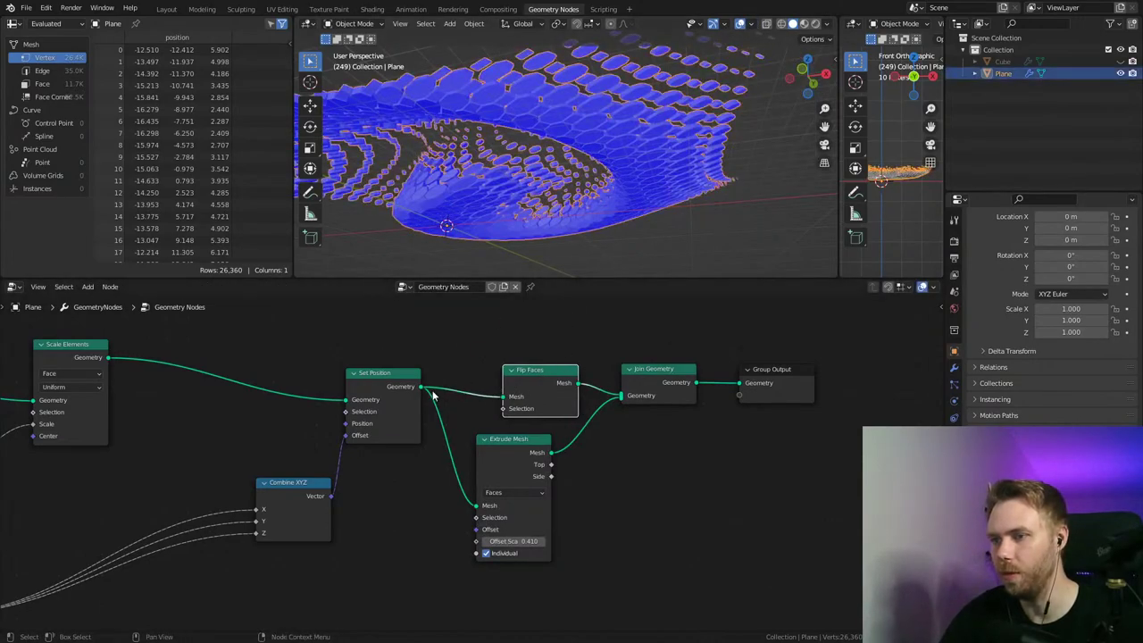
Step: Bypass Flip Faces to compare the face orientation, and reconnect its Mesh output to Join Geometry in place of the direct link
left_click_drag(627, 399, 624, 397)
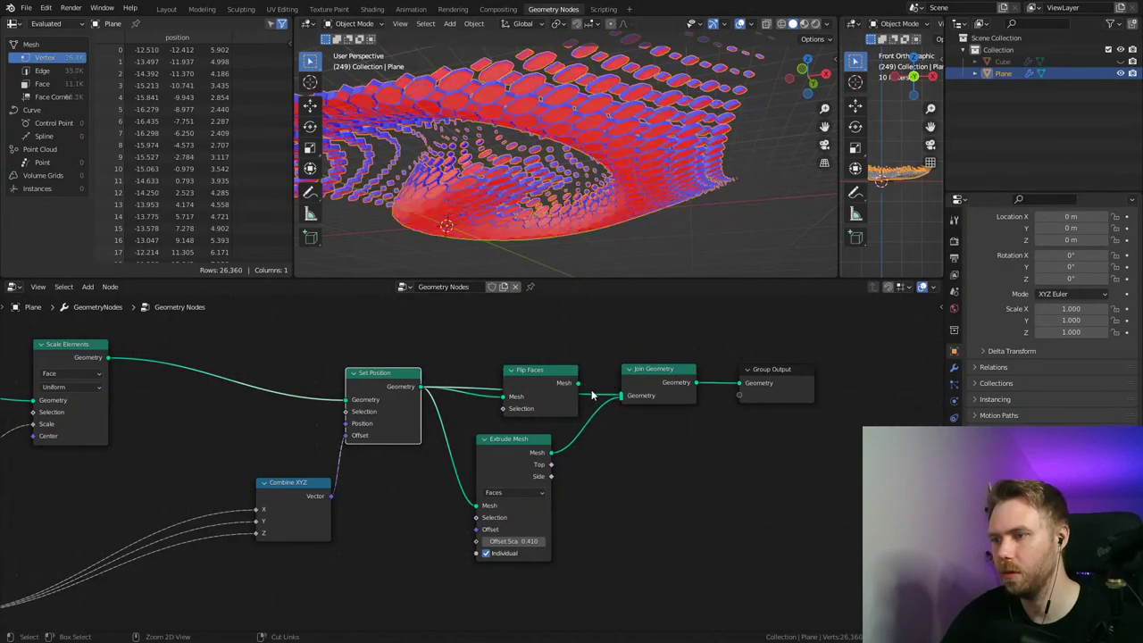
mouse_move(607, 181)
middle_mouse_down()
mouse_move(607, 127)
mouse_move(610, 203)
middle_mouse_up()
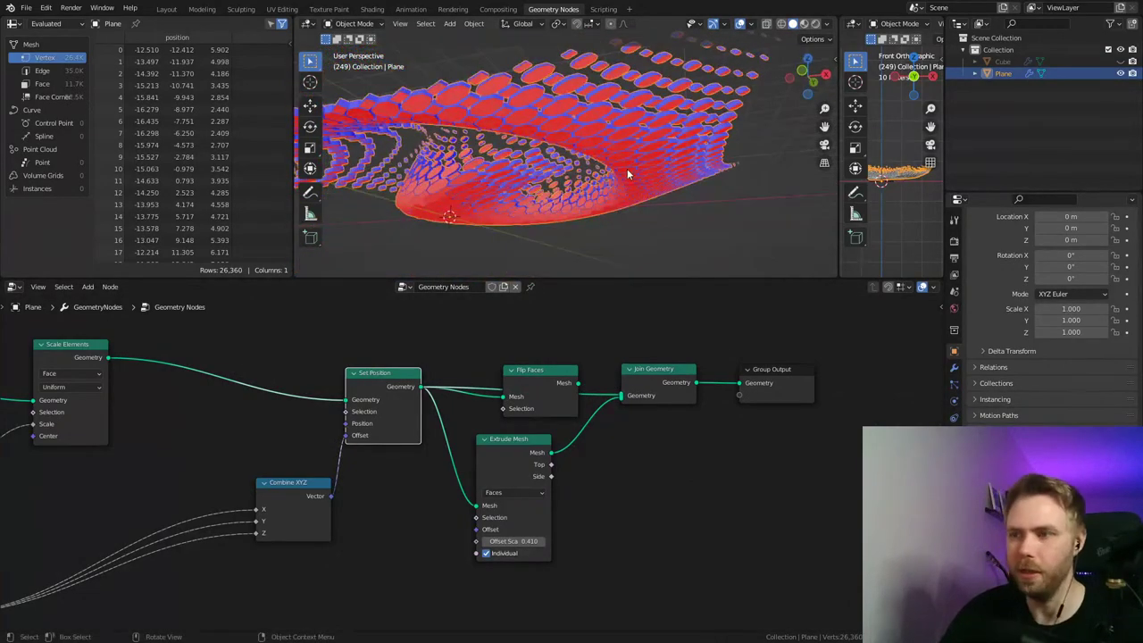
left_click_drag(581, 383, 585, 384)
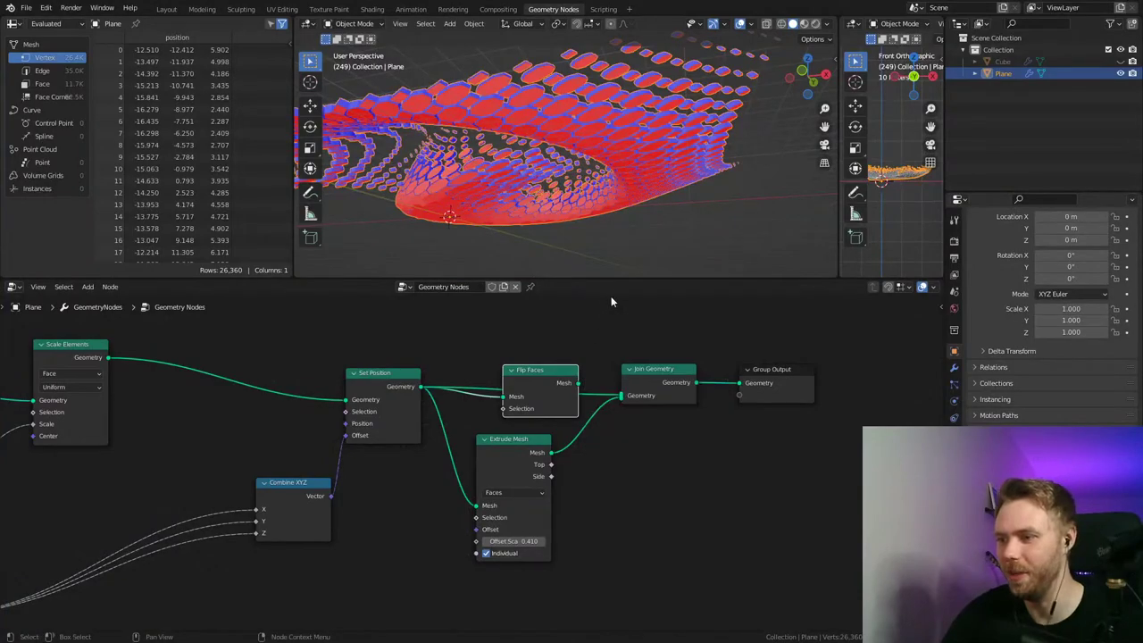
right_click_drag(597, 403, 594, 407, "ctrl")
left_click_drag(577, 383, 621, 396)
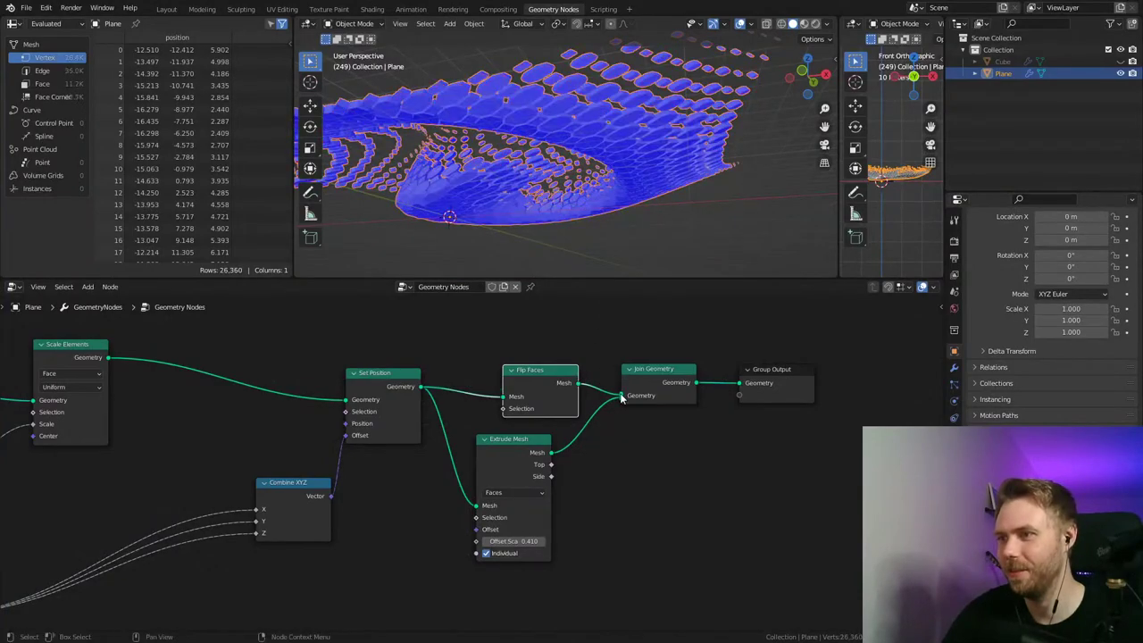
Step: Turn off the Motion Tracking and Face Orientation overlays in the 3D viewport
left_click(753, 25)
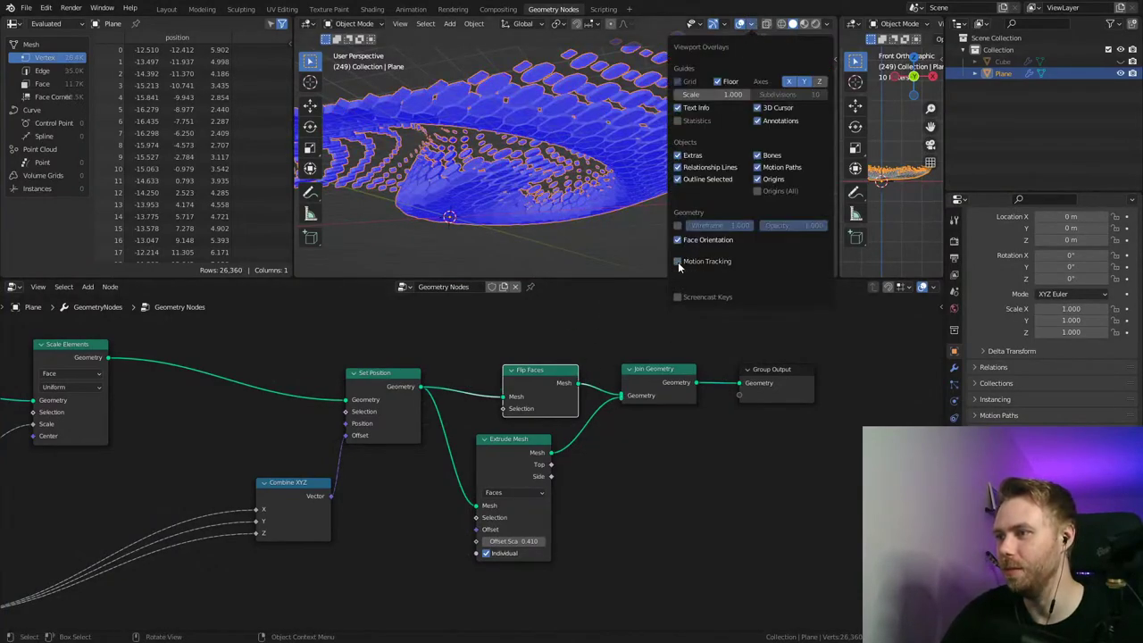
left_click(752, 25)
left_click(680, 239)
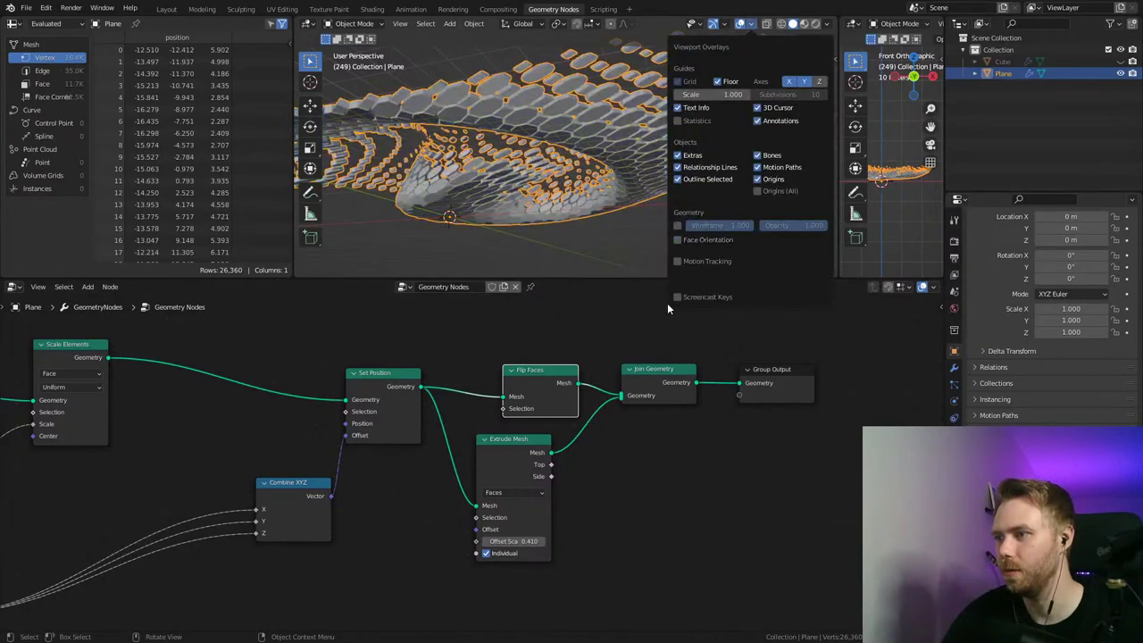
middle_click_drag(561, 239, 607, 206)
middle_click_drag(707, 407, 557, 410)
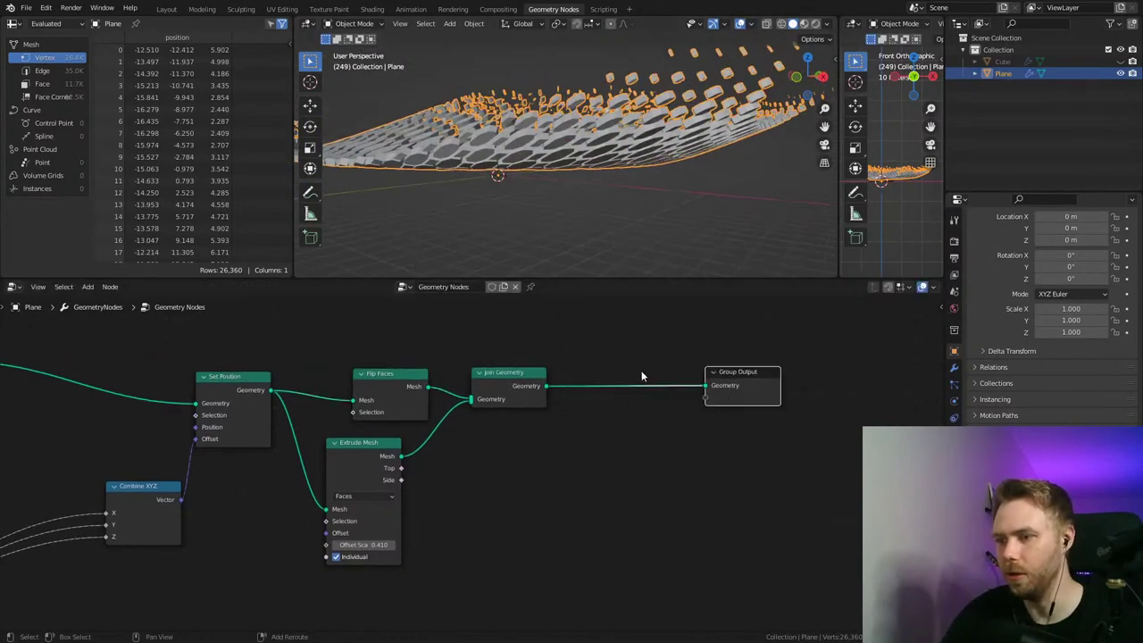
key("m")
key("s")
key("r")
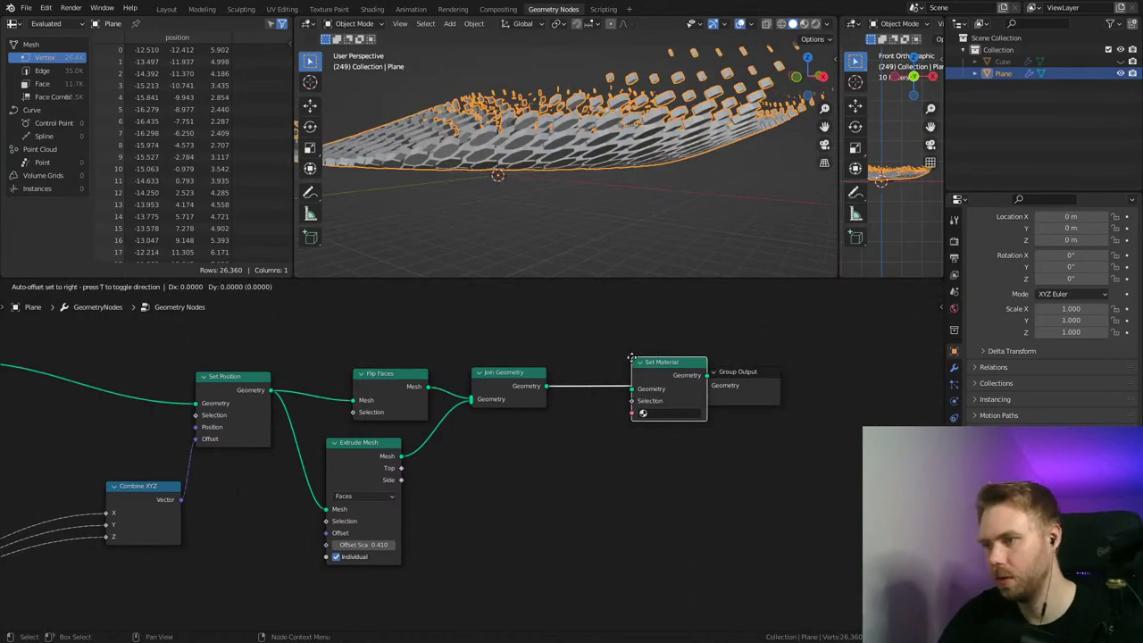
left_click(629, 356)
Step: Insert a Merge by Distance node between Join Geometry and Group Output, and save the file
key("shift+a")
left_click(601, 250)
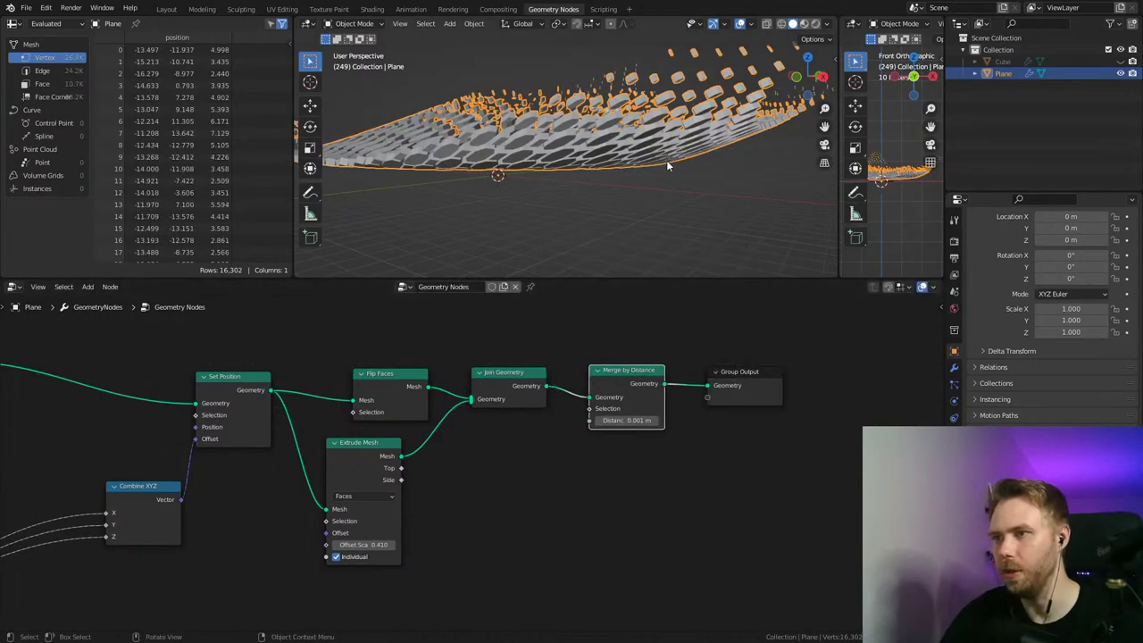
middle_click_drag(666, 159, 679, 215)
key("ctrl+s")
Step: Move the Extrude Mesh node farther from Combine XYZ to make room for a node feeding it
middle_click_drag(414, 492, 668, 423)
middle_click_drag(573, 451, 594, 419)
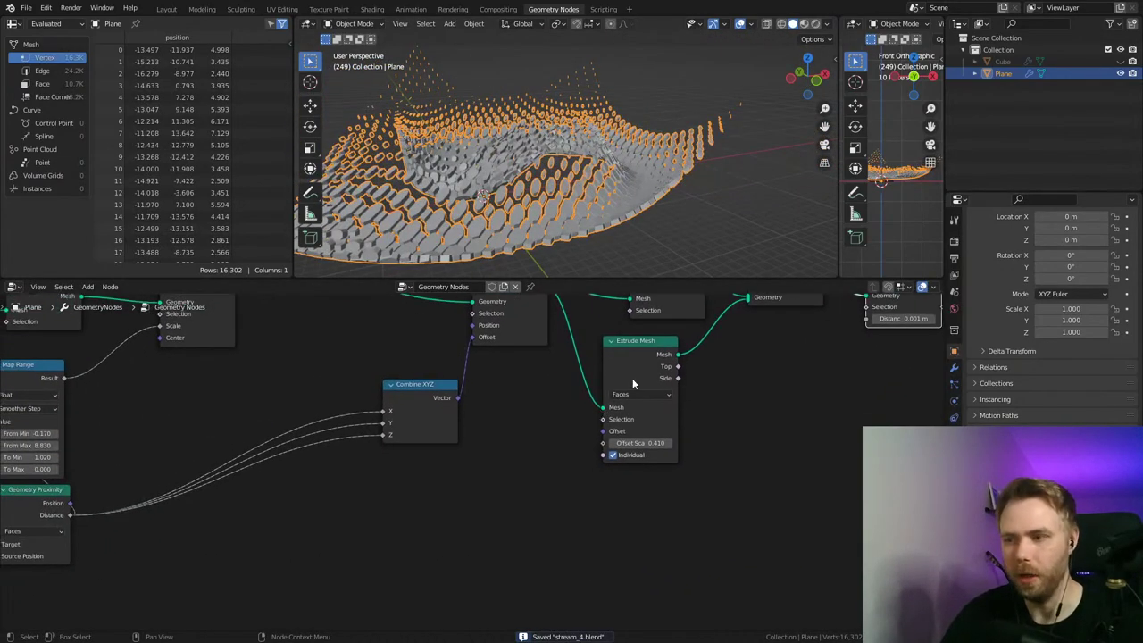
left_click_drag(642, 354, 709, 357)
Step: Add a Random Value node and connect its Value output to the Extrude Mesh Offset Scale
middle_click_drag(629, 454, 580, 444)
scroll(585, 420, "up", 3)
middle_click_drag(608, 223, 610, 191)
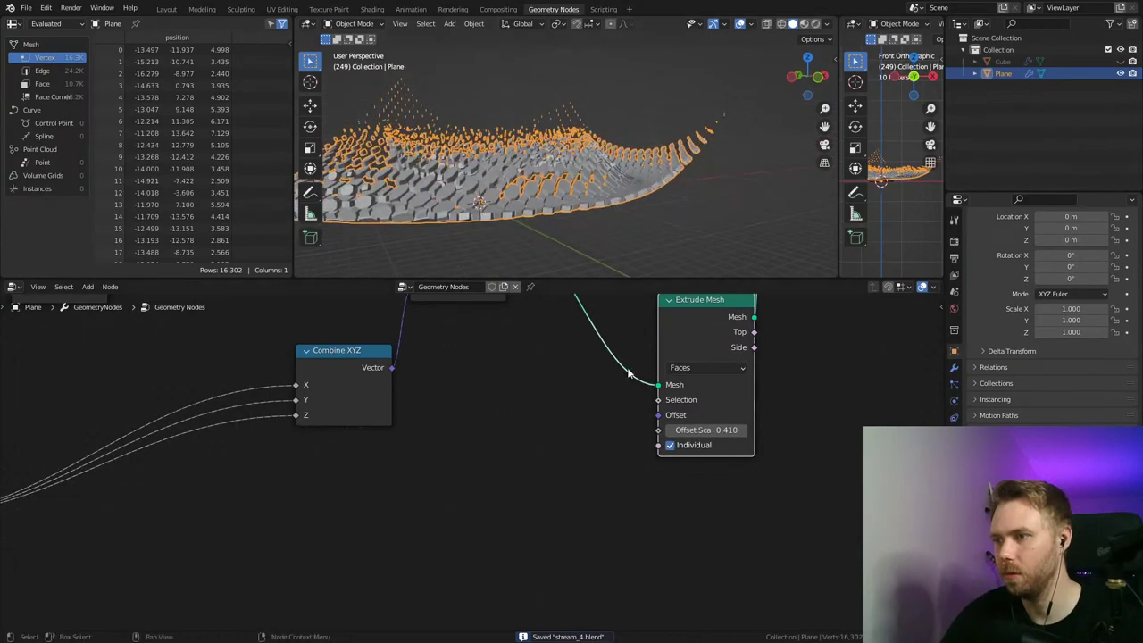
middle_click_drag(628, 373, 621, 368)
key("shift+a")
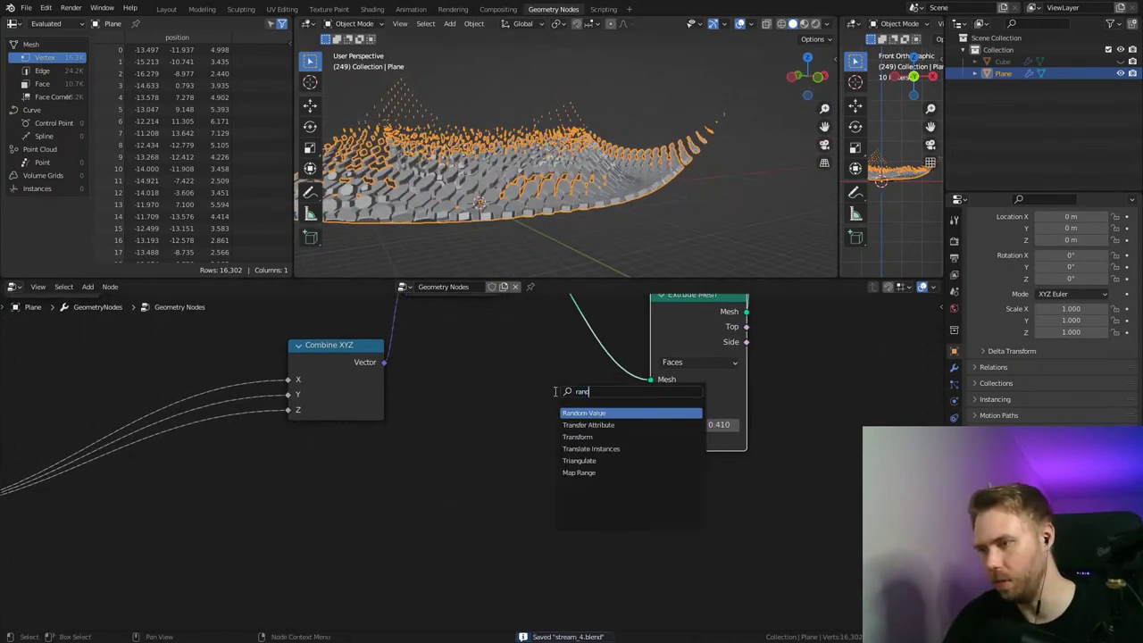
key("Return")
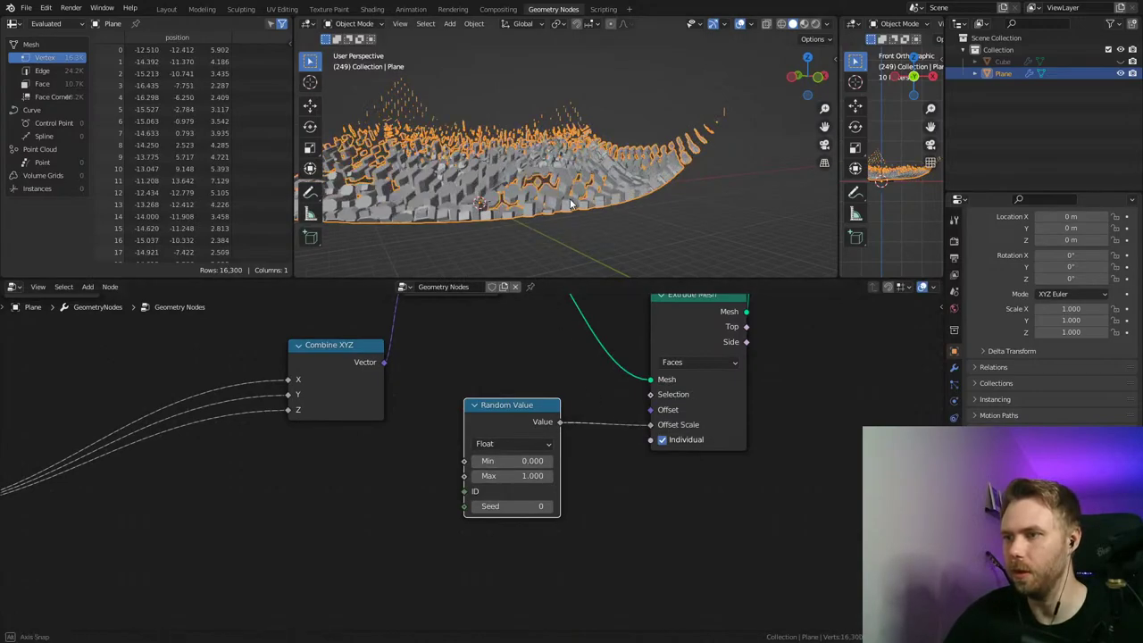
Step: Set the Random Value node's Max to 2.330 and play the animation to preview the varied extrusion
middle_click_drag(571, 204, 652, 215)
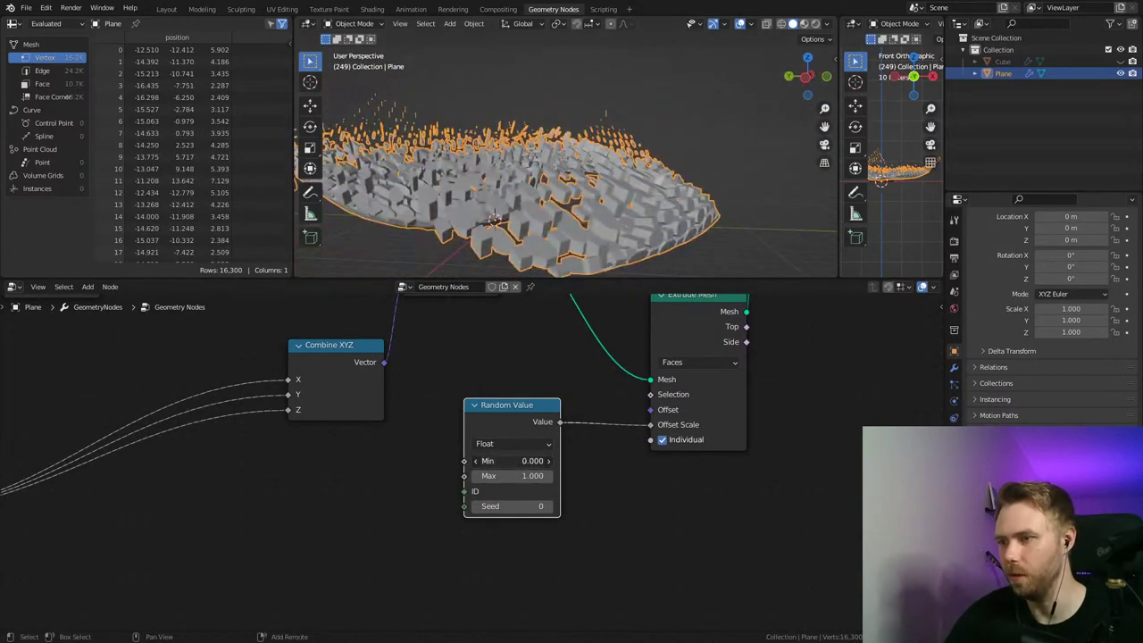
left_click_drag(514, 474, 580, 474)
middle_click_drag(661, 107, 585, 232)
left_click(545, 223)
key("space")
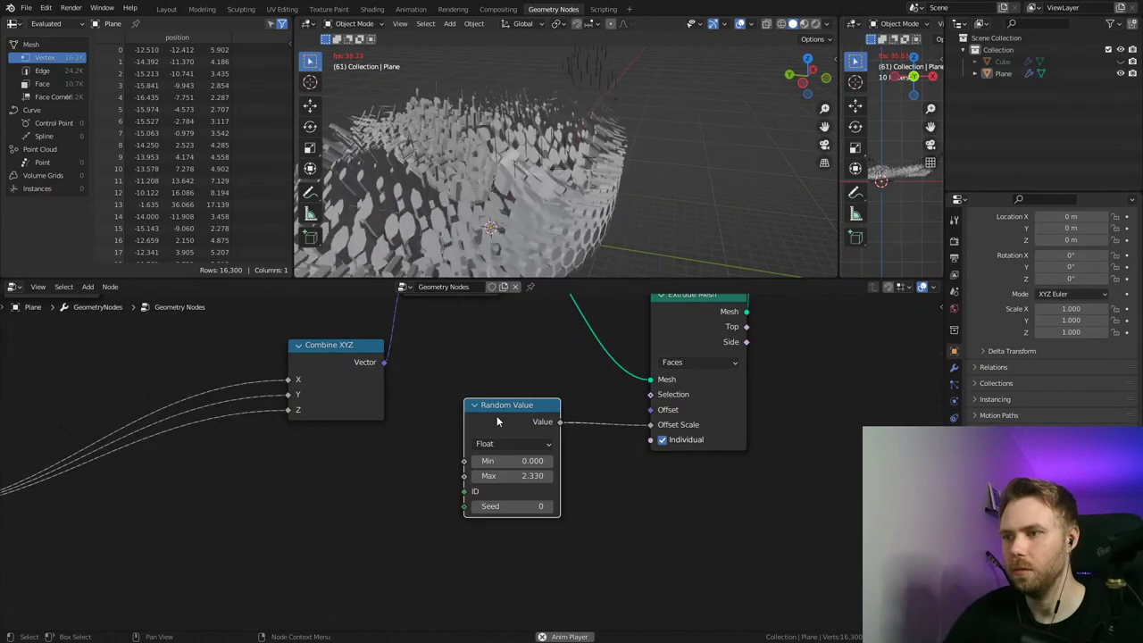
Step: Delete the Random Value node and stop the animation playback
key("x")
middle_click_drag(514, 422, 532, 370)
key("space")
Step: Add a Face Area node and connect its Area output to the Extrude Mesh Offset Scale
key("shift+a")
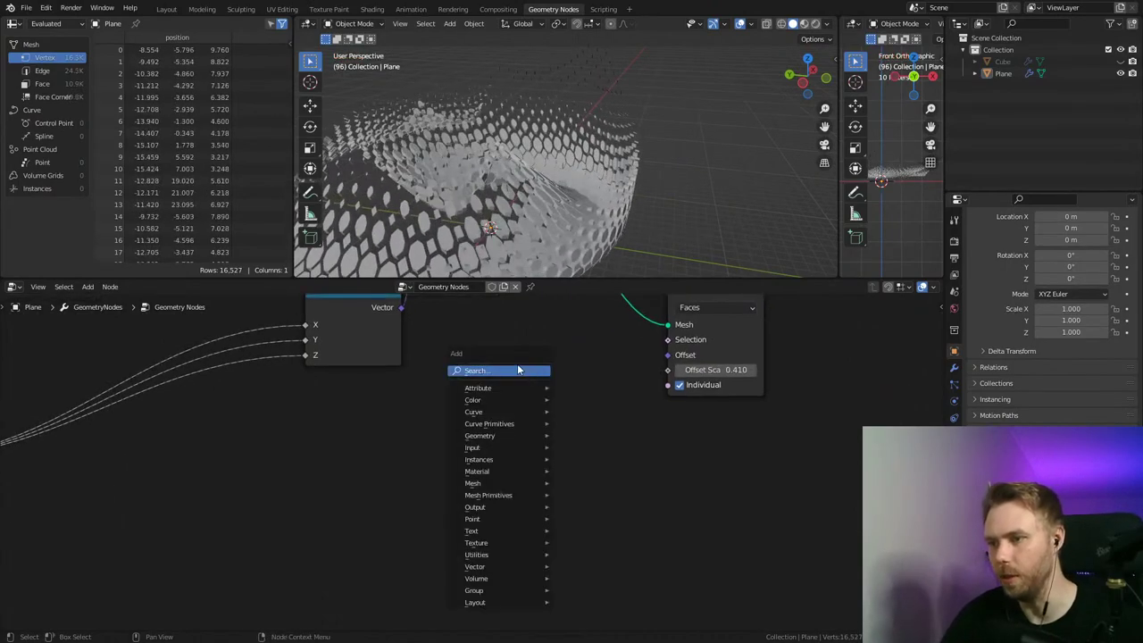
left_click(518, 367)
type("face")
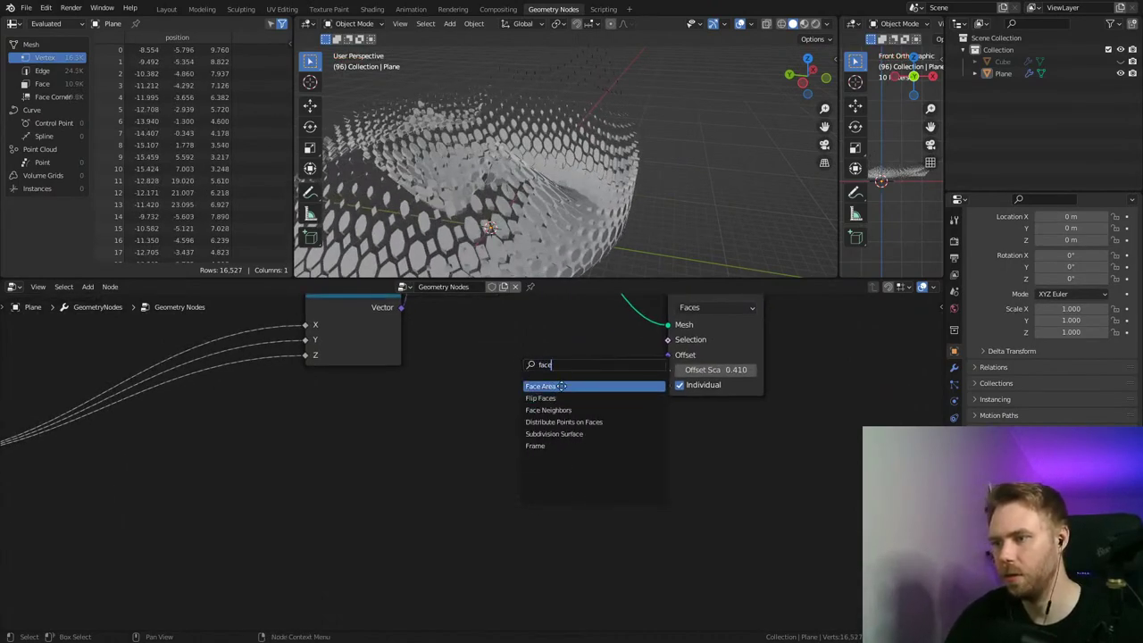
middle_click_drag(539, 384, 489, 467)
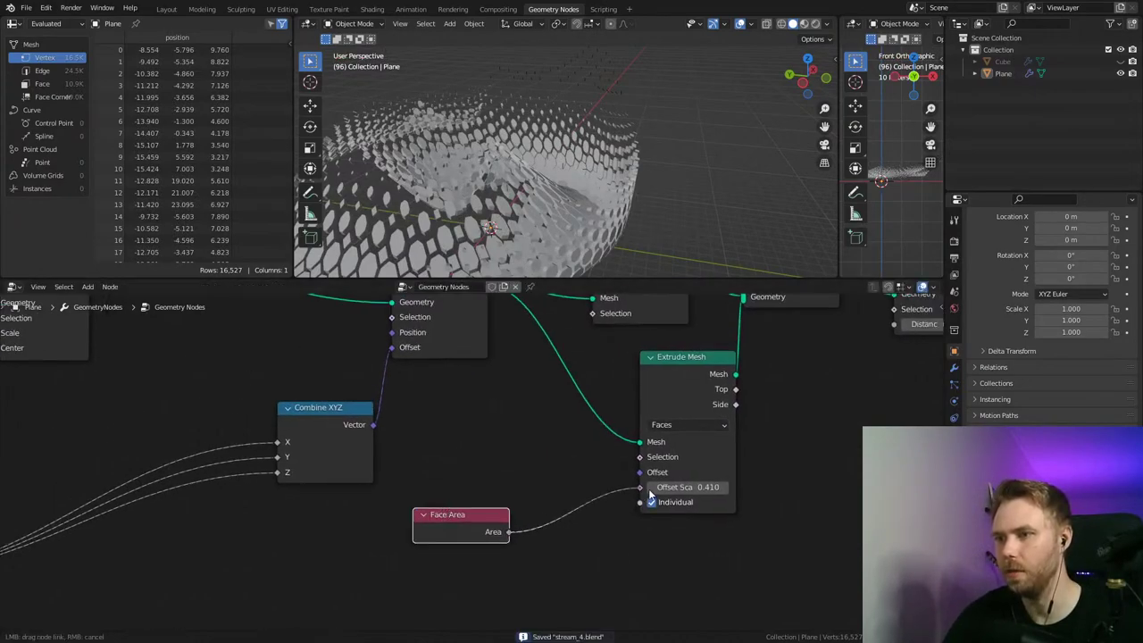
left_click_drag(649, 490, 646, 488)
Step: Examine the area-driven extrusion from several angles and from the top view while the animation plays
middle_click_drag(557, 214, 648, 174)
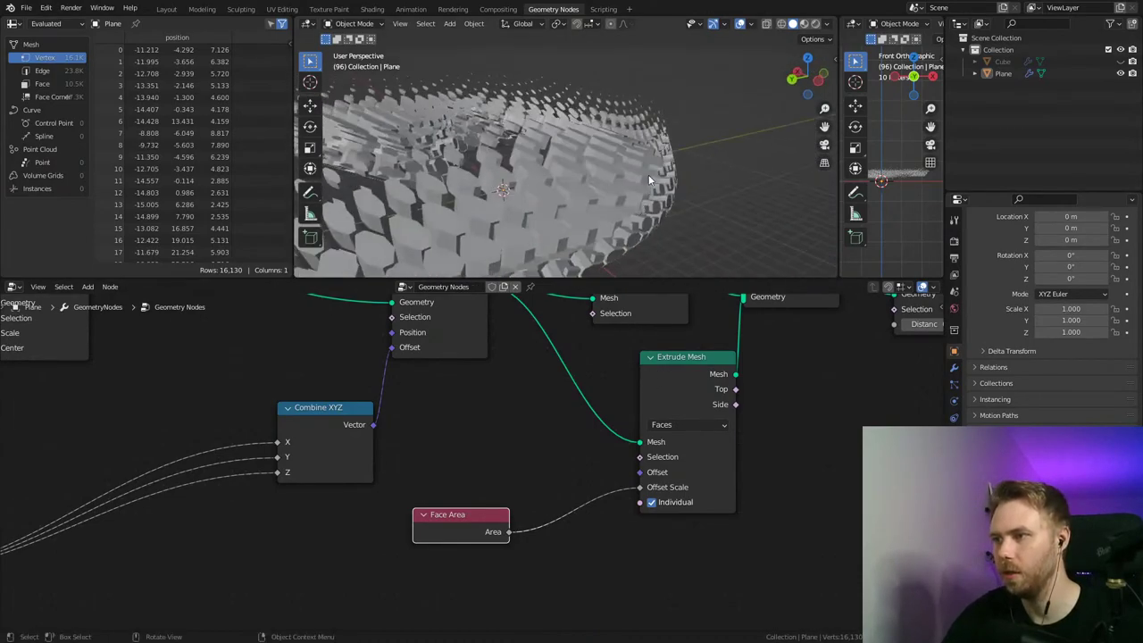
middle_click_drag(655, 128, 622, 168, "shift")
middle_click_drag(622, 168, 701, 175)
scroll(702, 175, "down", 8)
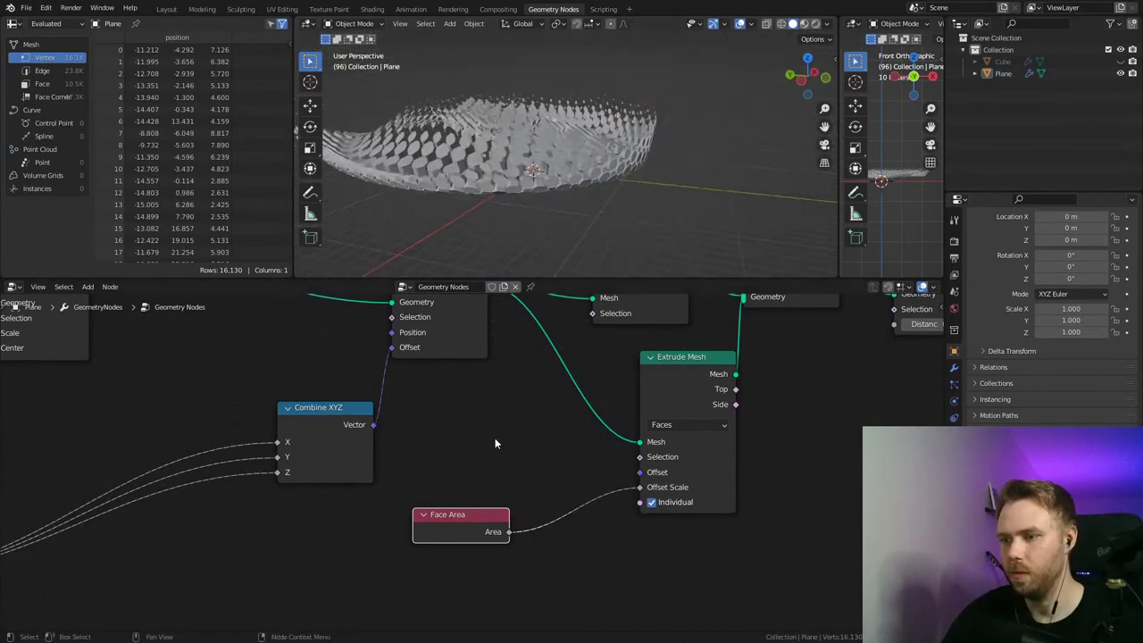
middle_click_drag(537, 190, 580, 241)
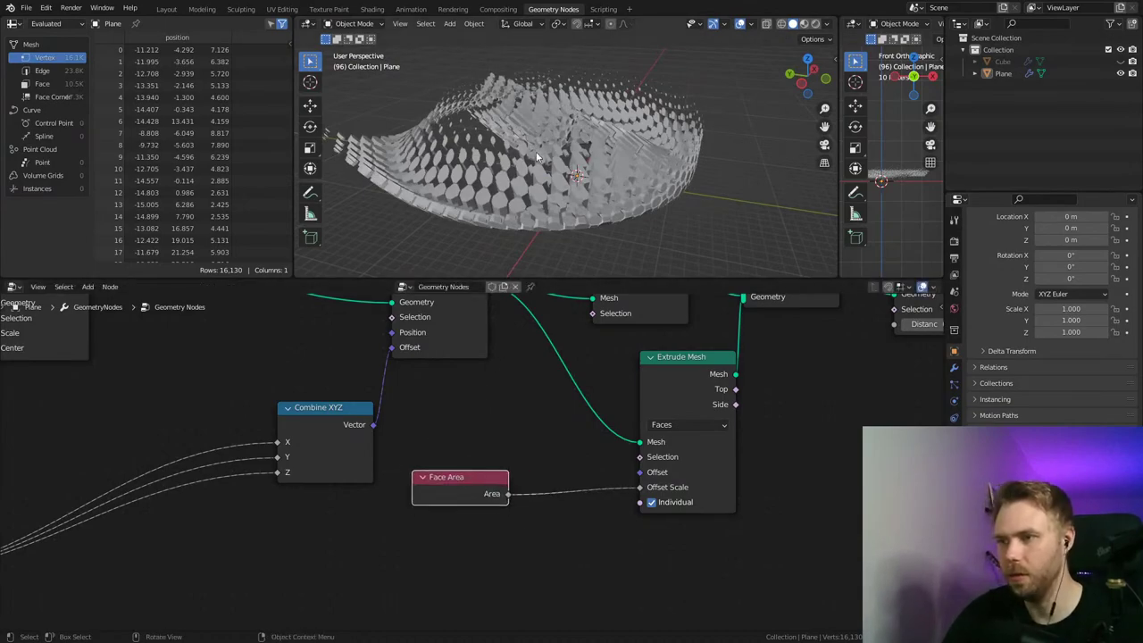
middle_click_drag(536, 157, 589, 244)
key("space")
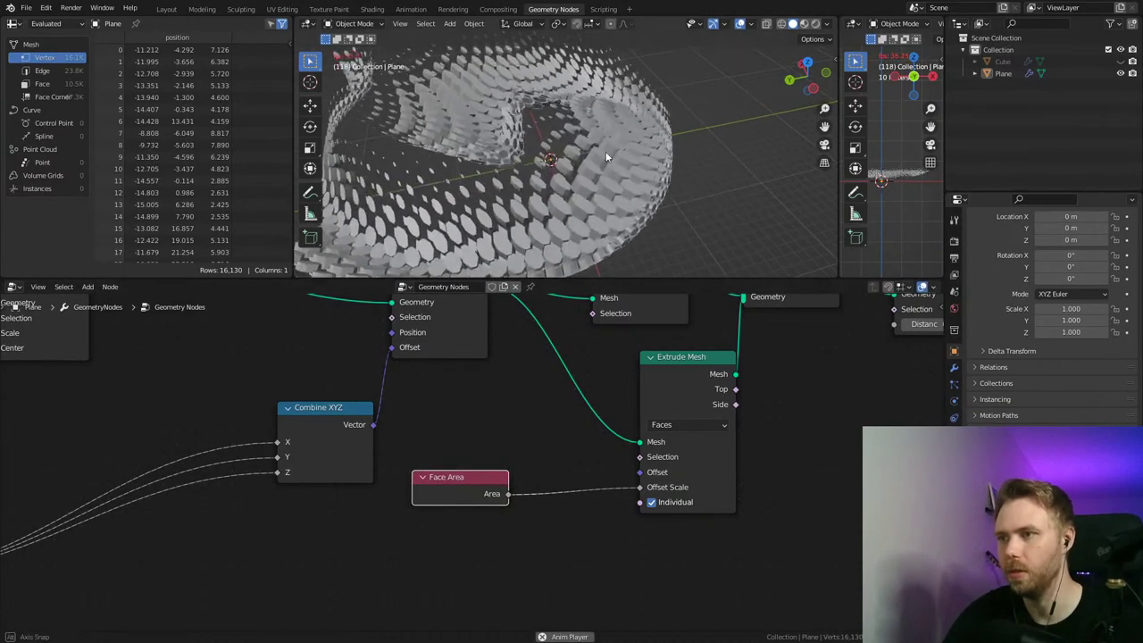
middle_click_drag(606, 151, 581, 147)
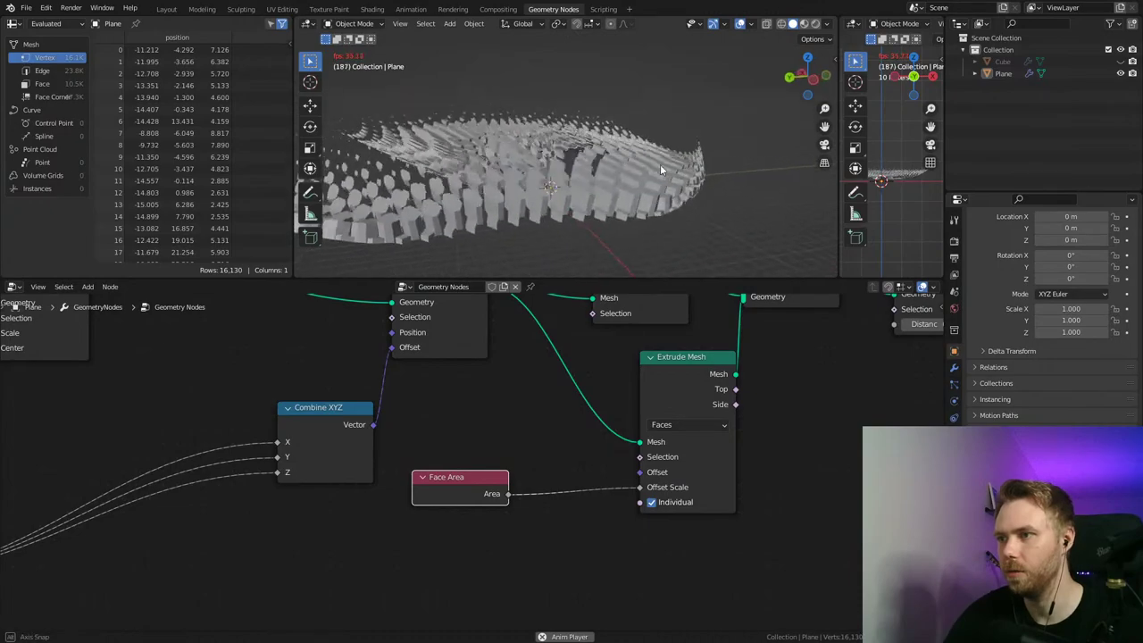
middle_click_drag(643, 144, 656, 167)
key("KP_7")
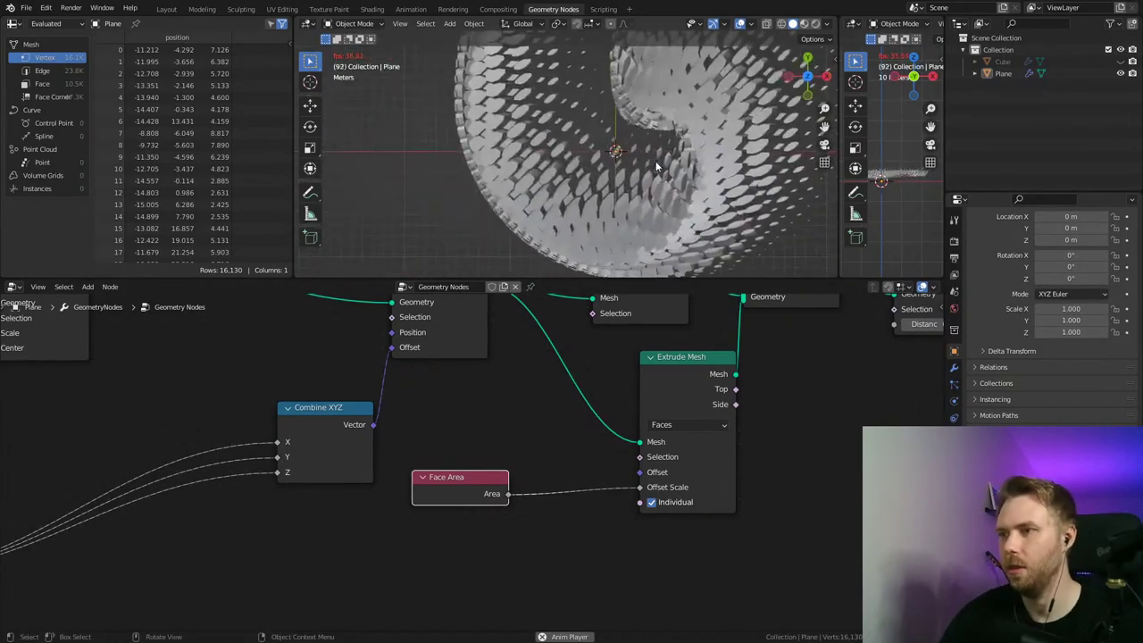
Step: Move Face Area farther from Extrude Mesh and insert a Math node set to Multiply on the link between them
left_click_drag(472, 486, 382, 510)
middle_click_drag(541, 472, 557, 420)
key("shift+a")
mouse_move(567, 580)
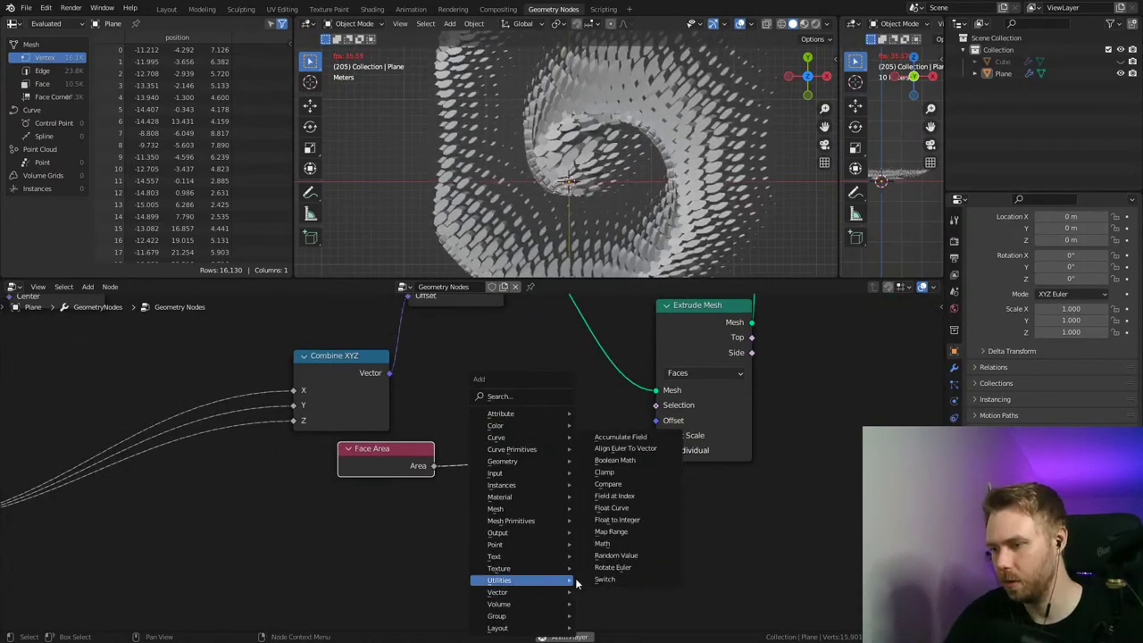
left_click(603, 543)
left_click(548, 451)
left_click(553, 449)
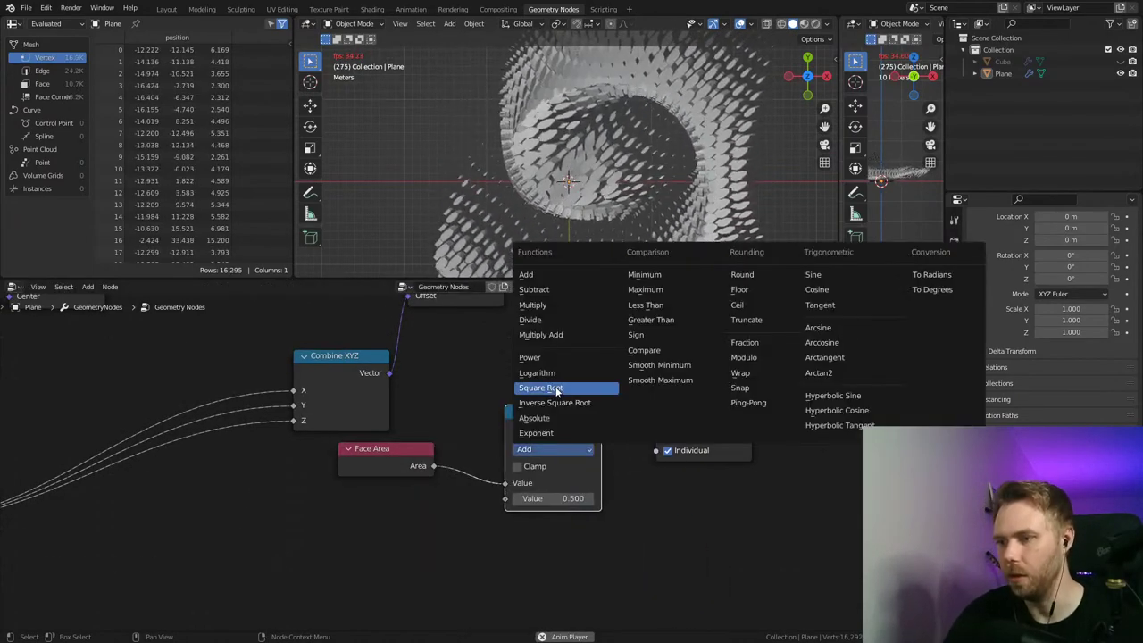
left_click(533, 305)
Step: Set the Multiply value to 0.2 to thin the extrusion and stop the animation playback
middle_click_drag(607, 161, 663, 181)
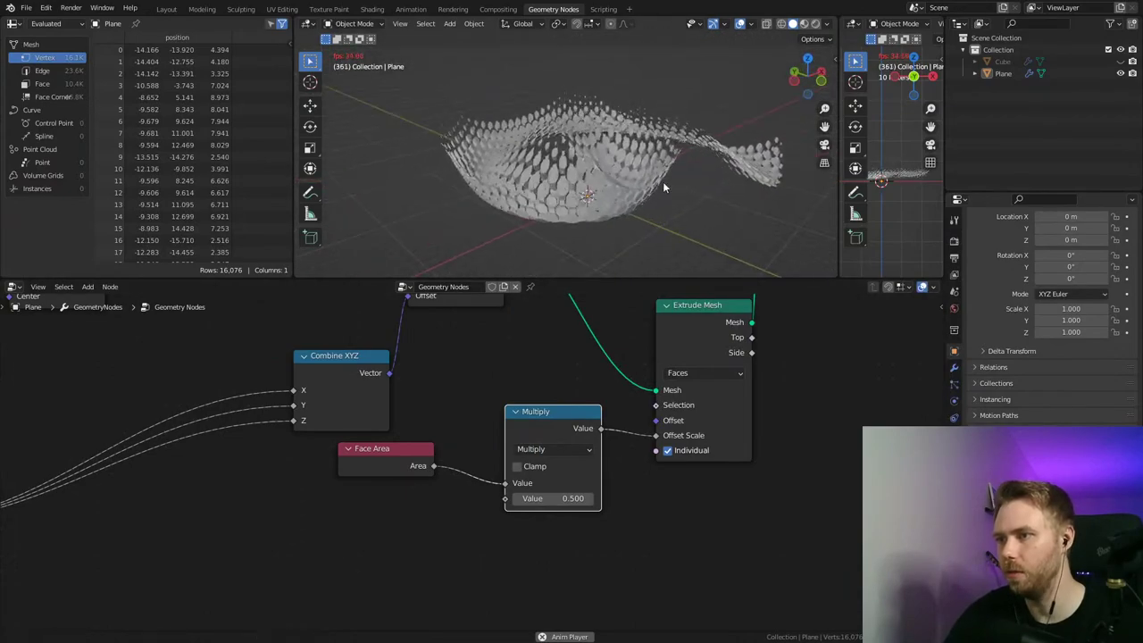
scroll(703, 154, "up", 6)
left_click(578, 500)
type(".5")
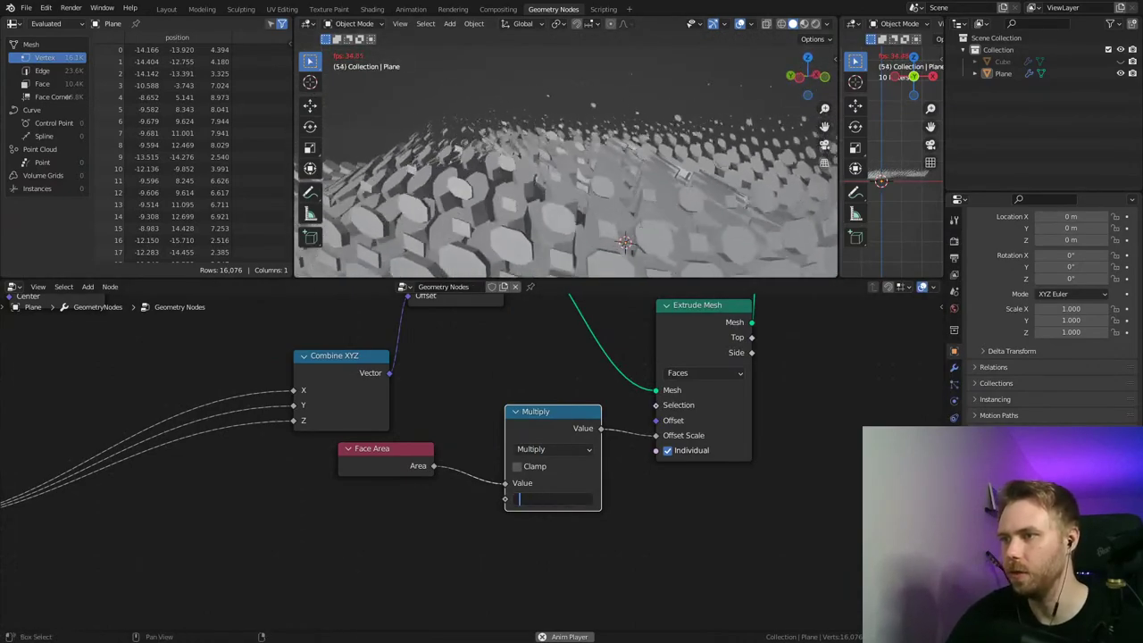
key("Return")
key("space")
Step: Examine the thinner extrusion from several angles and play the animation in the top view
middle_click_drag(645, 165, 656, 253)
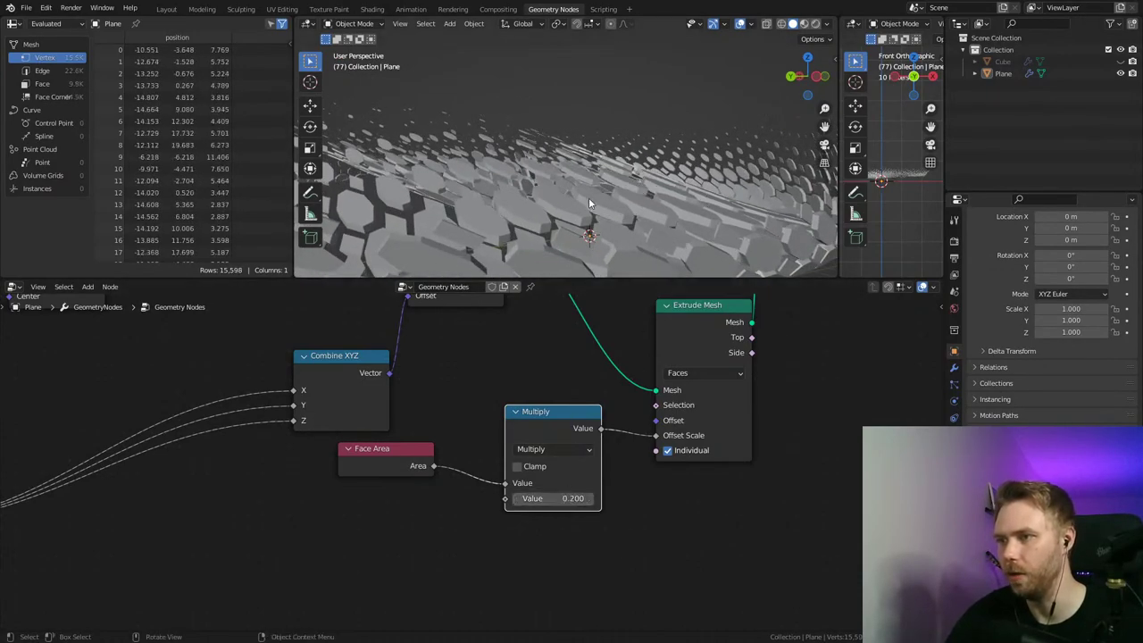
middle_click_drag(679, 187, 574, 176)
middle_click_drag(656, 156, 482, 181)
middle_click_drag(574, 185, 623, 198)
key("space")
key("KP_7")
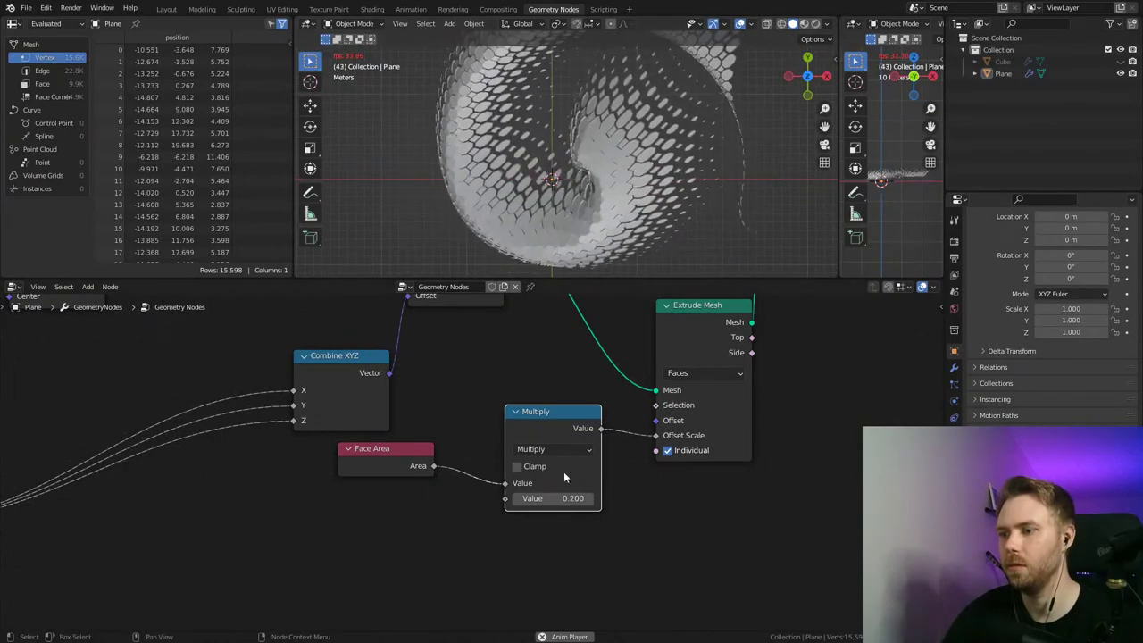
Step: Try a Multiply value of -4.2 on the extrusion and check it in perspective and from the top
left_click_drag(558, 499, 326, 498)
middle_click_drag(622, 260, 508, 140)
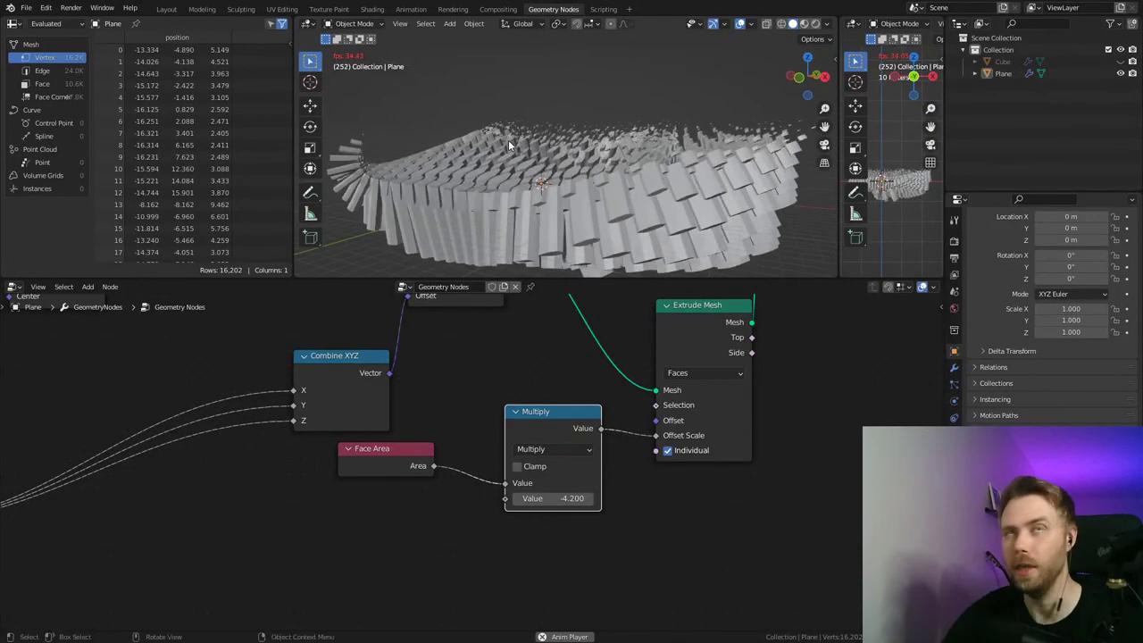
key("KP_7")
Step: Set the Multiply value feeding the Extrude Mesh Offset Scale to 0.1 and save the file
left_click_drag(561, 502, 842, 502)
left_click(562, 502)
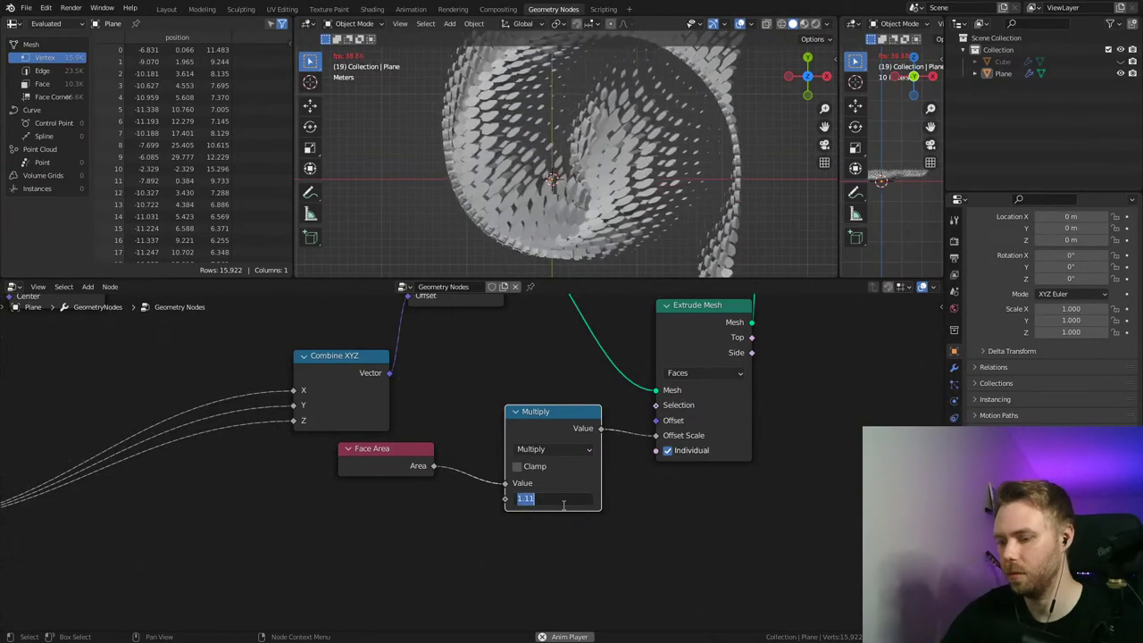
type("0.1")
key("Return")
key("ctrl+s")
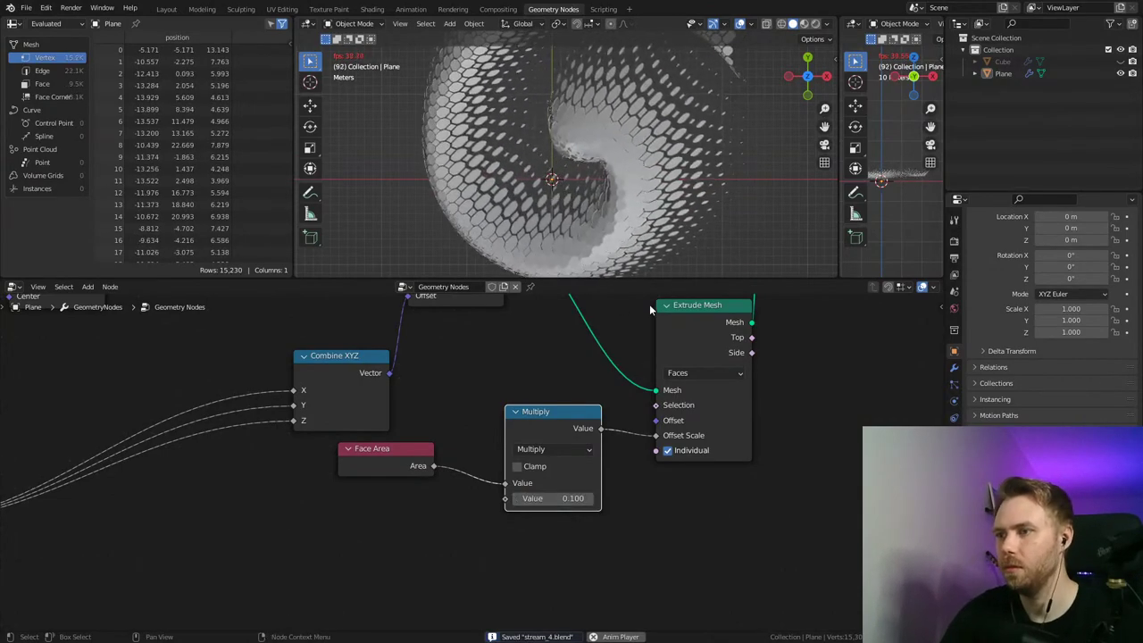
Step: Stop the playback and cut the link from Geometry Proximity's Distance to the Z input of Combine XYZ
key("space")
key("z")
left_click(673, 240)
middle_click_drag(674, 241, 711, 181)
middle_click_drag(267, 424, 622, 421)
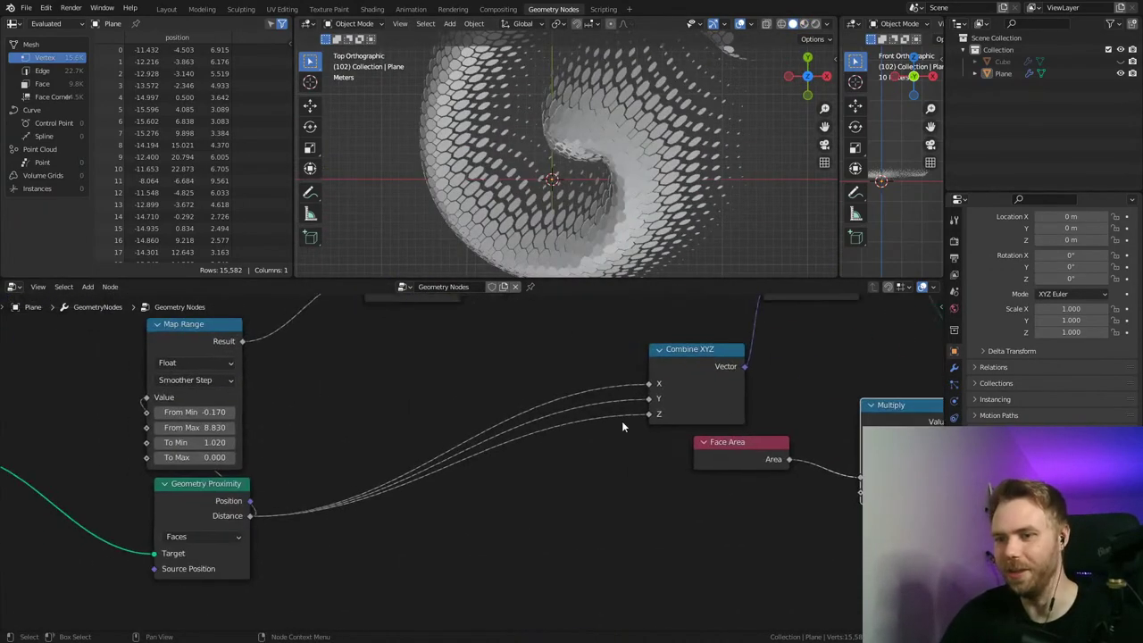
right_click_drag(604, 413, 598, 456, "ctrl")
Step: Connect Set Position's Geometry directly to Merge by Distance to bypass the extrusion while the animation plays, and save the file
mouse_move(640, 233)
middle_mouse_down()
mouse_move(603, 111)
mouse_move(640, 171)
mouse_move(637, 156)
mouse_move(653, 230)
middle_mouse_up()
key("space")
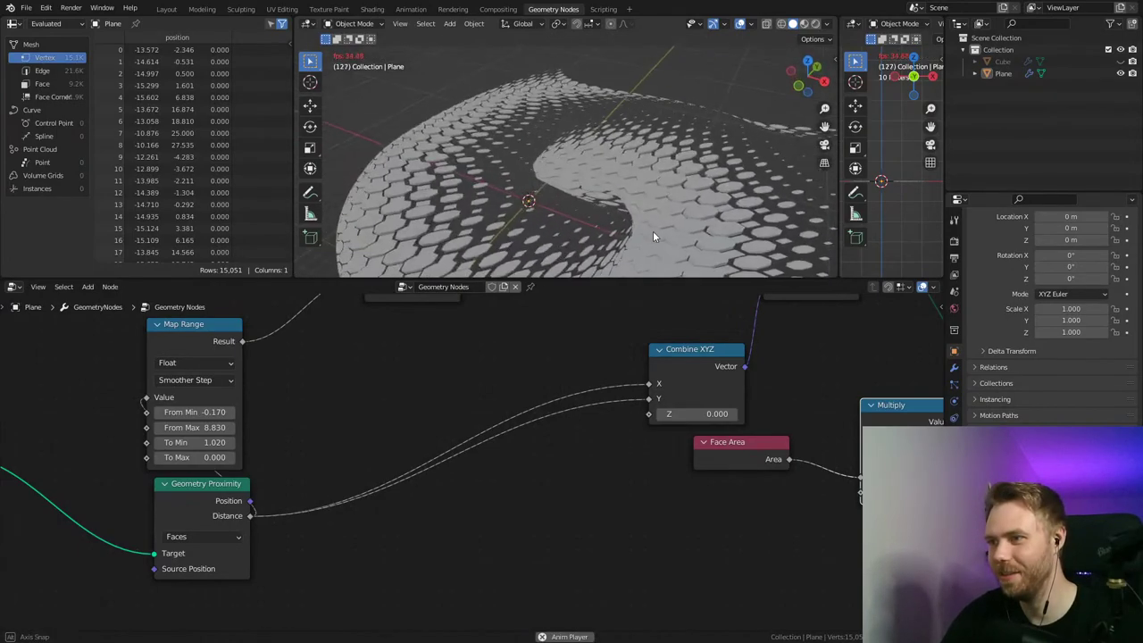
scroll(648, 234, "up", 5)
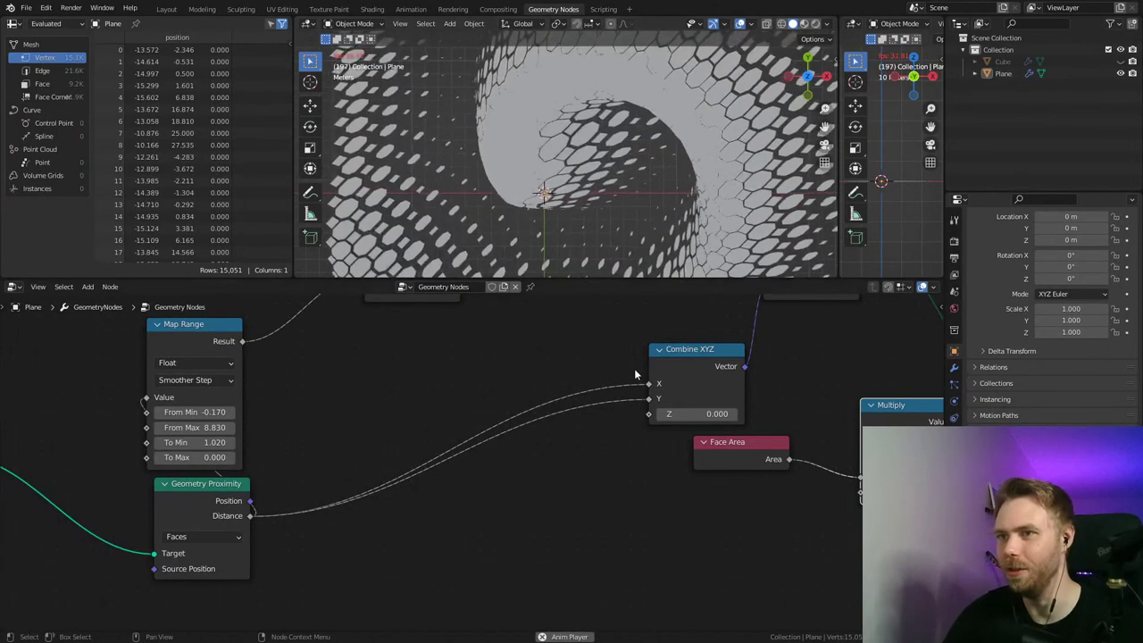
middle_click_drag(633, 368, 458, 408)
middle_click_drag(773, 400, 612, 418)
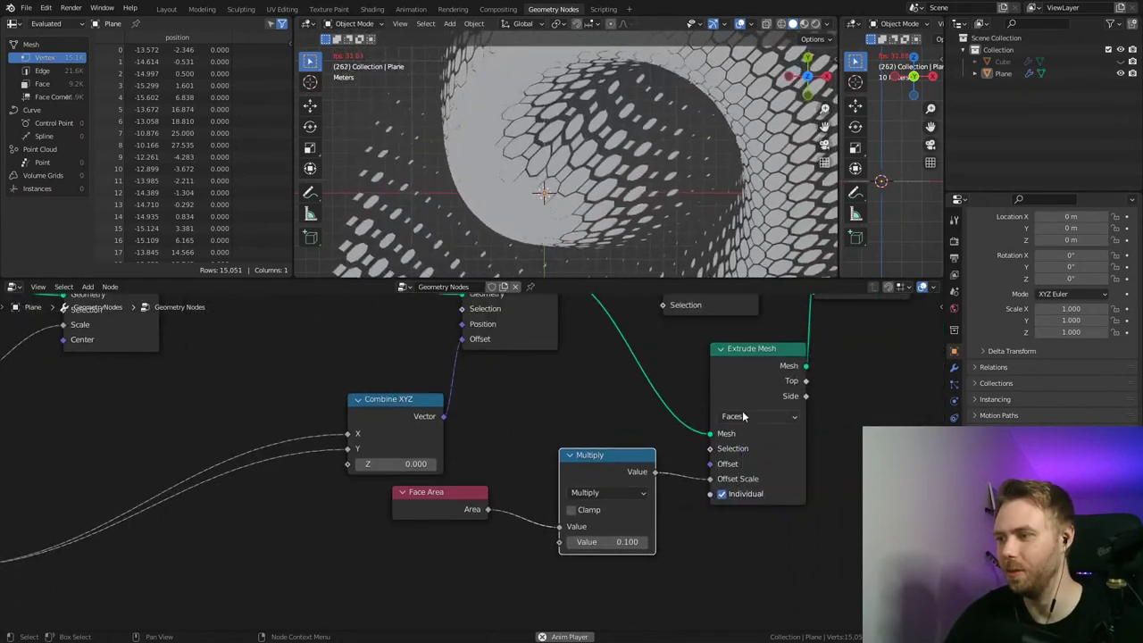
middle_click_drag(744, 416, 624, 499)
left_click_drag(438, 360, 693, 371)
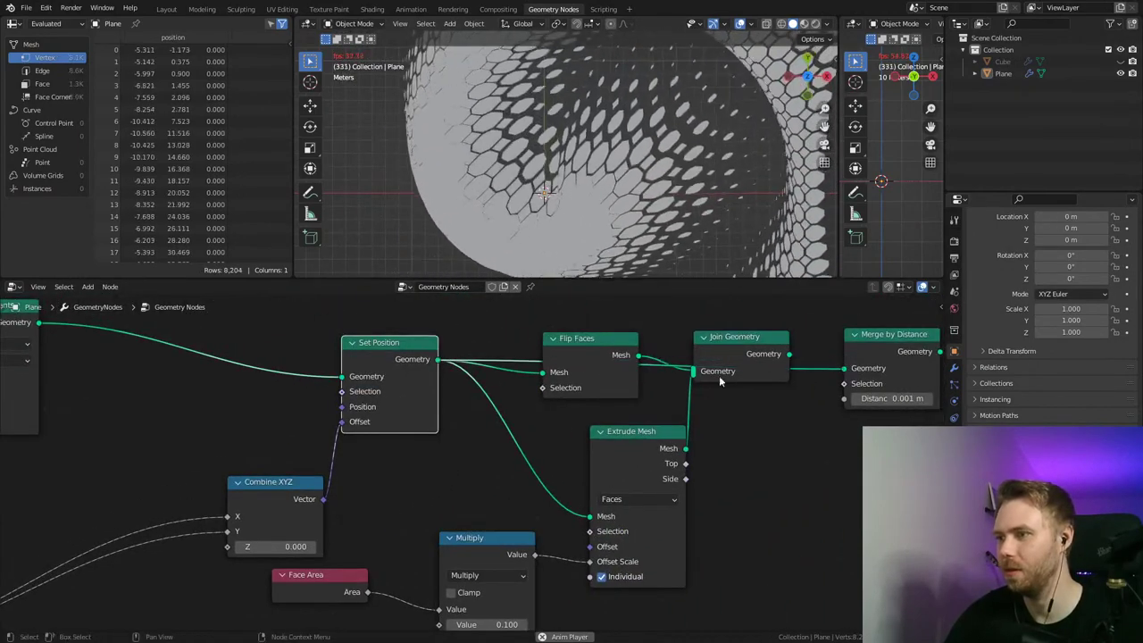
key("ctrl+s")
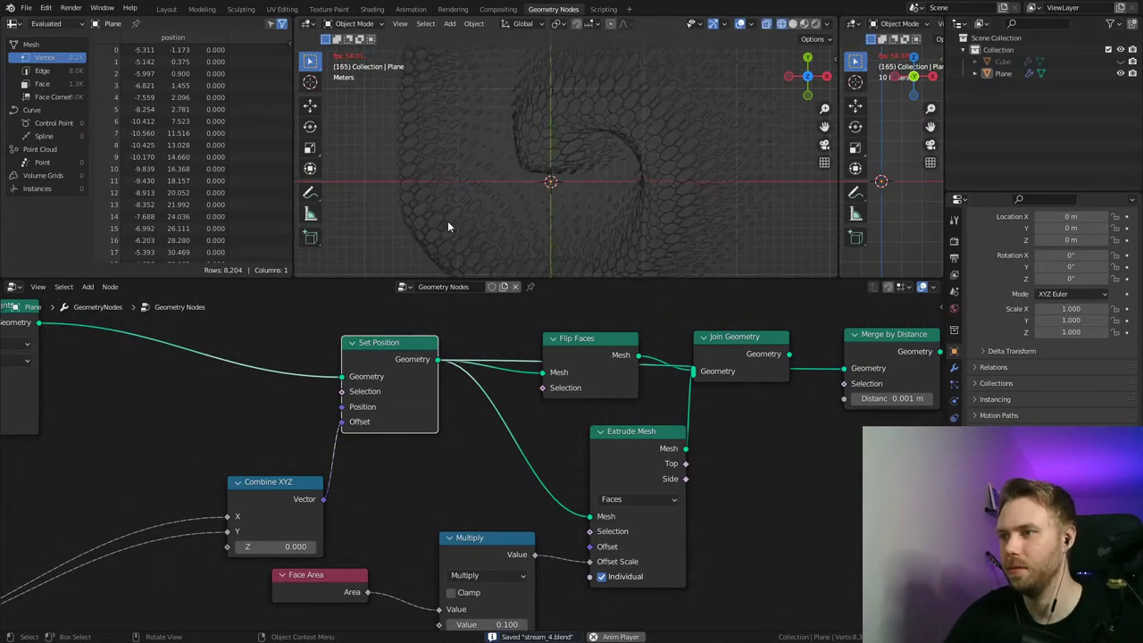
Step: Stop the playback and examine the flat halftone from several angles in wireframe and solid shading
key("space")
middle_click_drag(453, 211, 495, 165)
key("z")
left_click(699, 188)
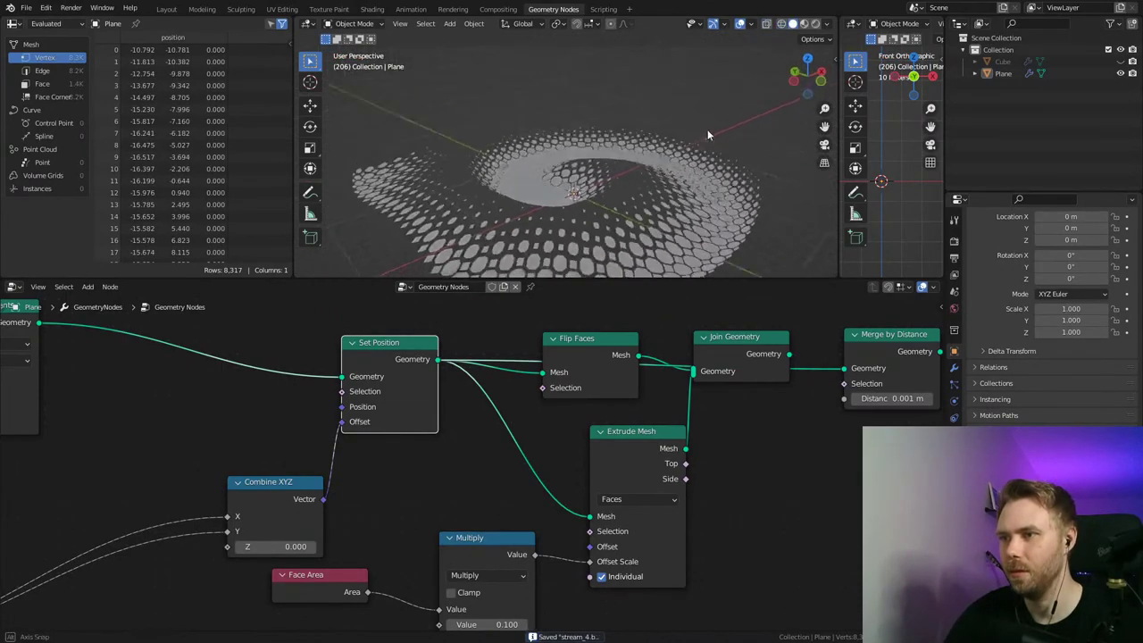
mouse_move(705, 134)
middle_mouse_down()
mouse_move(715, 83)
mouse_move(689, 83)
mouse_move(603, 163)
mouse_move(551, 147)
mouse_move(570, 216)
middle_mouse_up()
middle_click_drag(545, 444, 616, 363)
key("z")
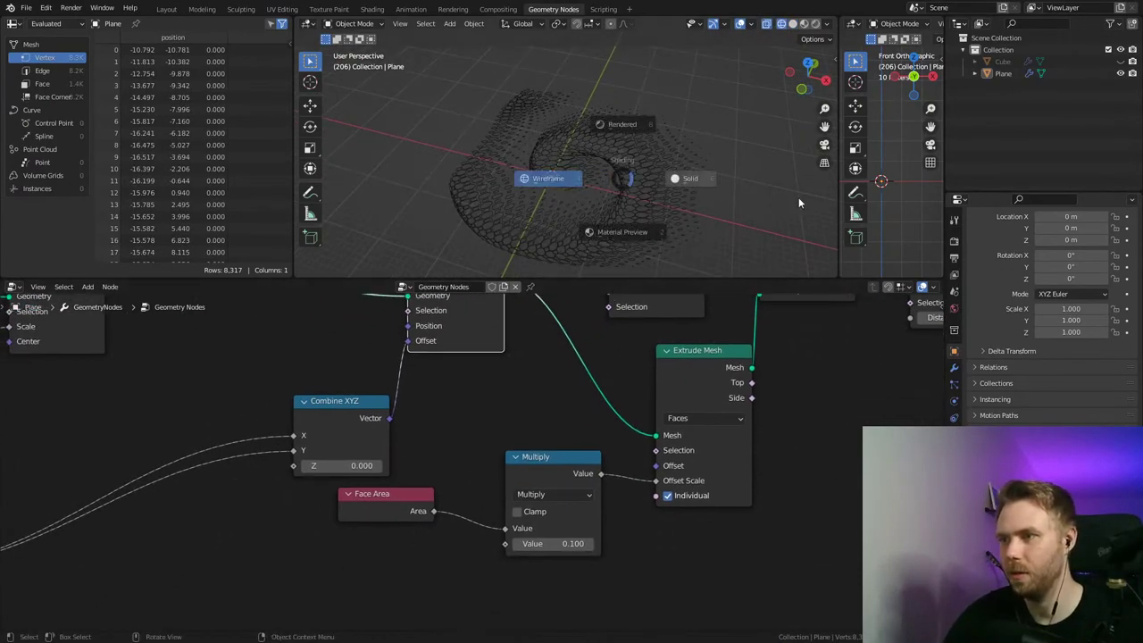
left_click(798, 200)
Step: Rename the geometry node tree as Wavey and duplicate it
middle_click_drag(388, 464, 762, 434)
scroll(621, 431, "down", 2)
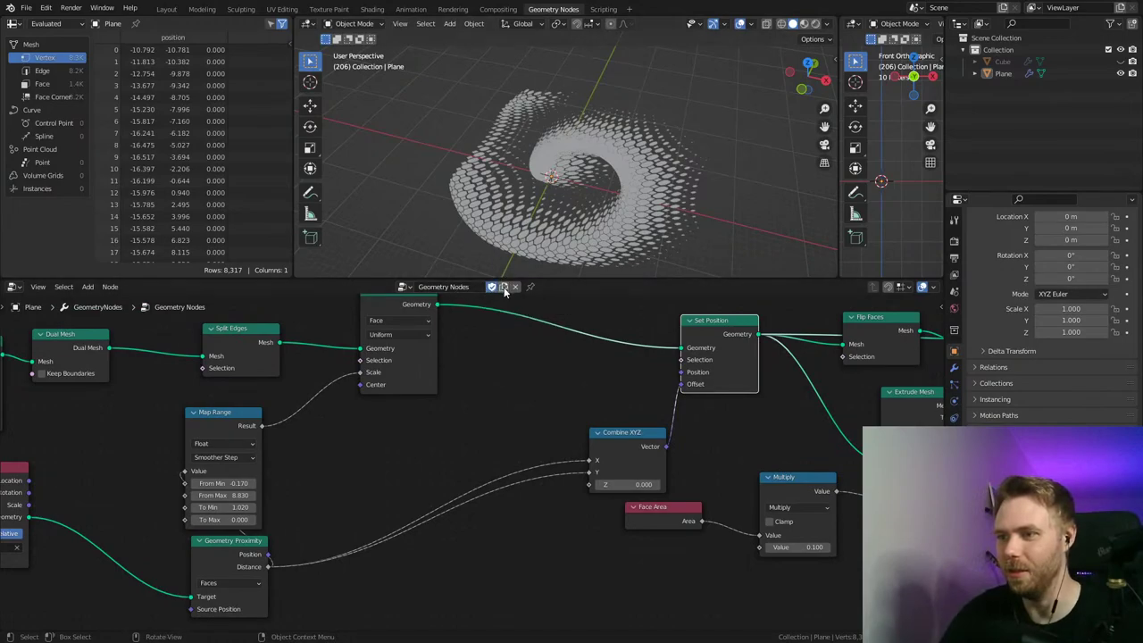
double_click(443, 287)
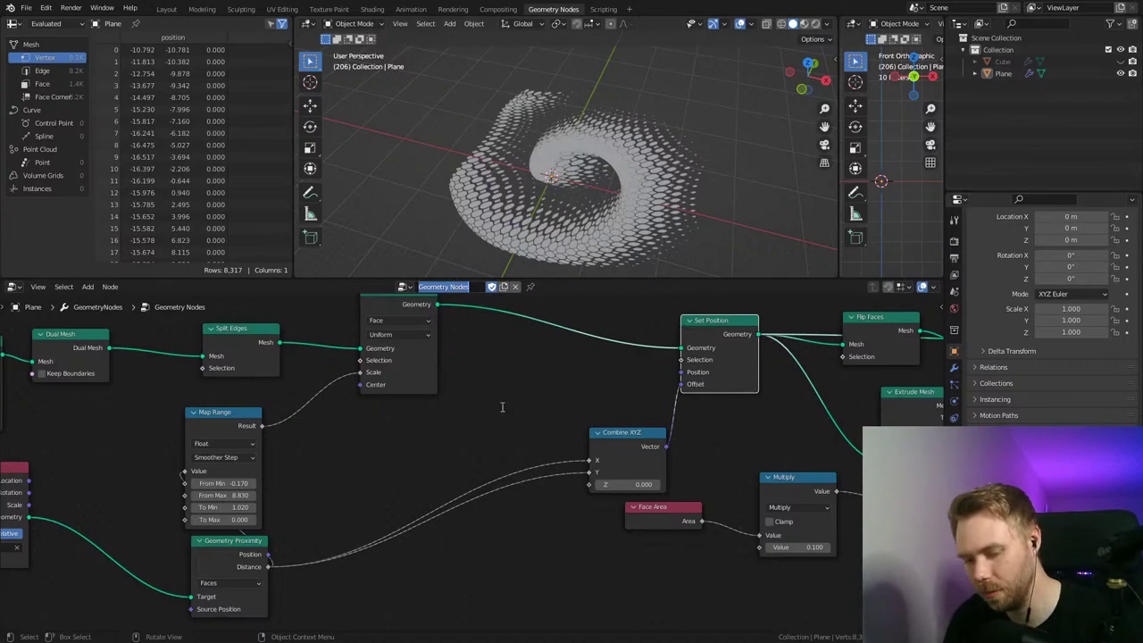
key("Return")
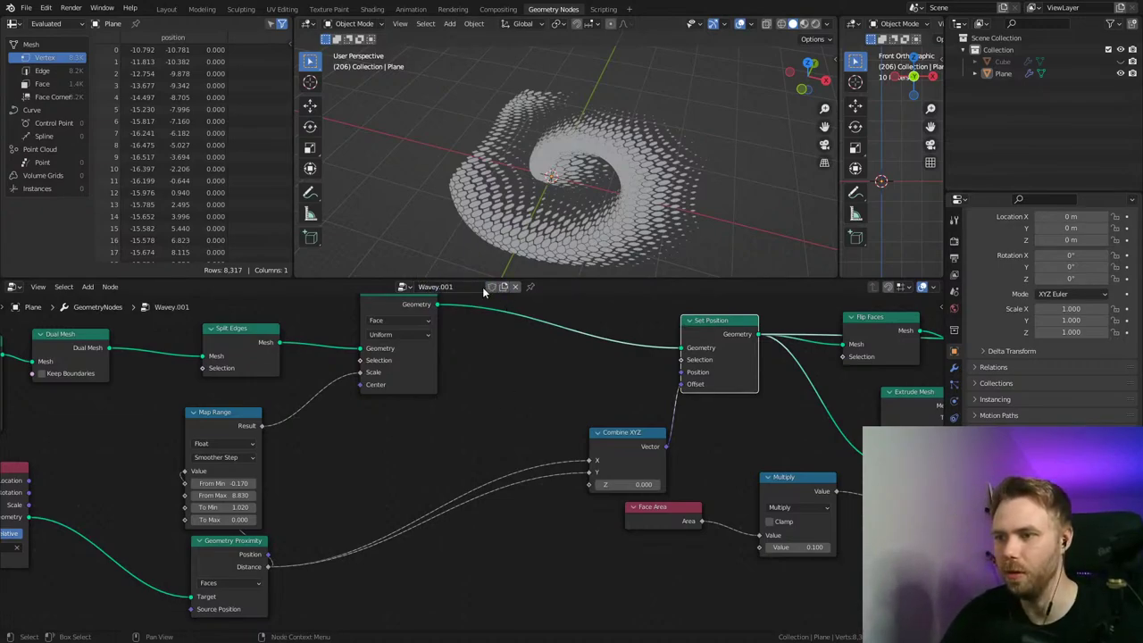
Step: Rename the duplicated node tree as Test and save the file
type("Test")
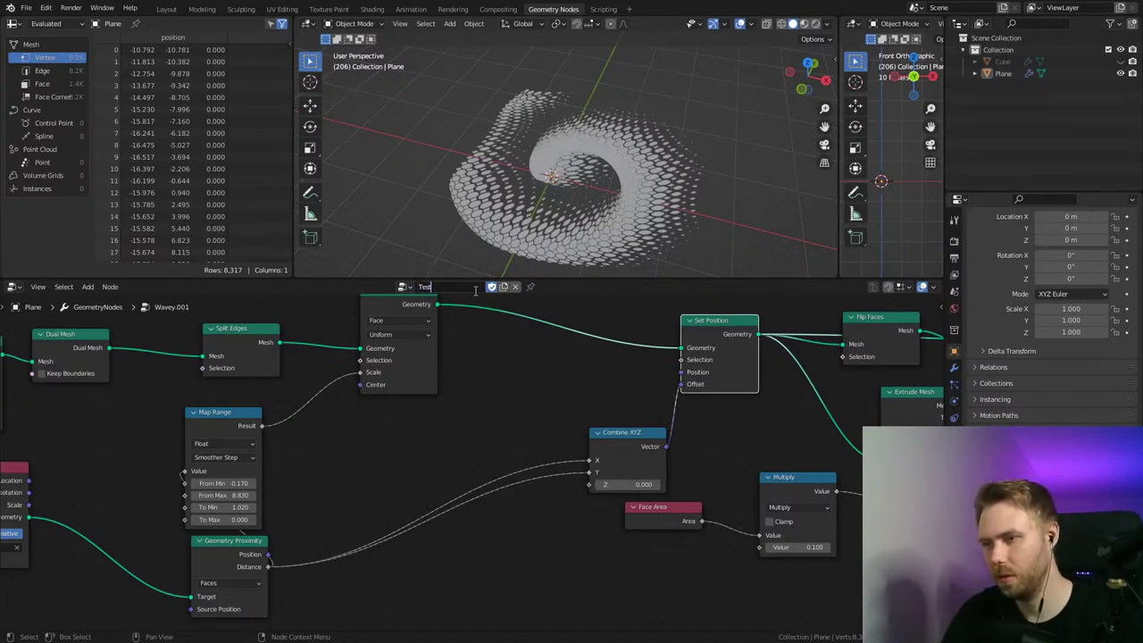
key("Return")
key("ctrl+s")
Step: Delete the Flip Faces, Join Geometry, Extrude Mesh and Merge by Distance nodes from the Test node tree
scroll(572, 378, "right", 5)
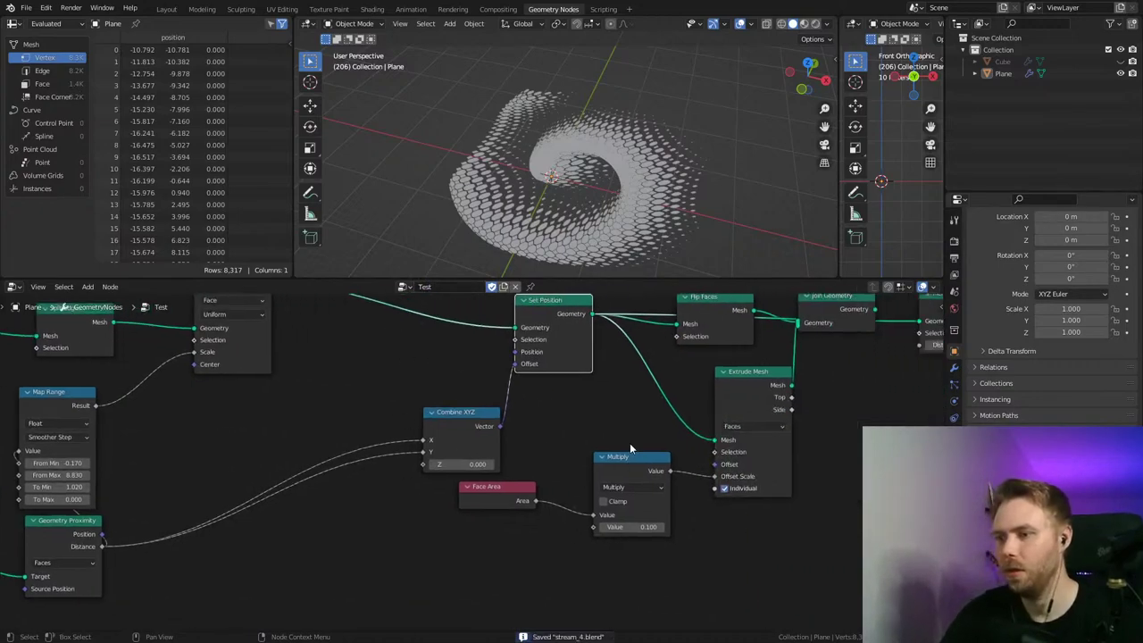
middle_click_drag(569, 427, 393, 513)
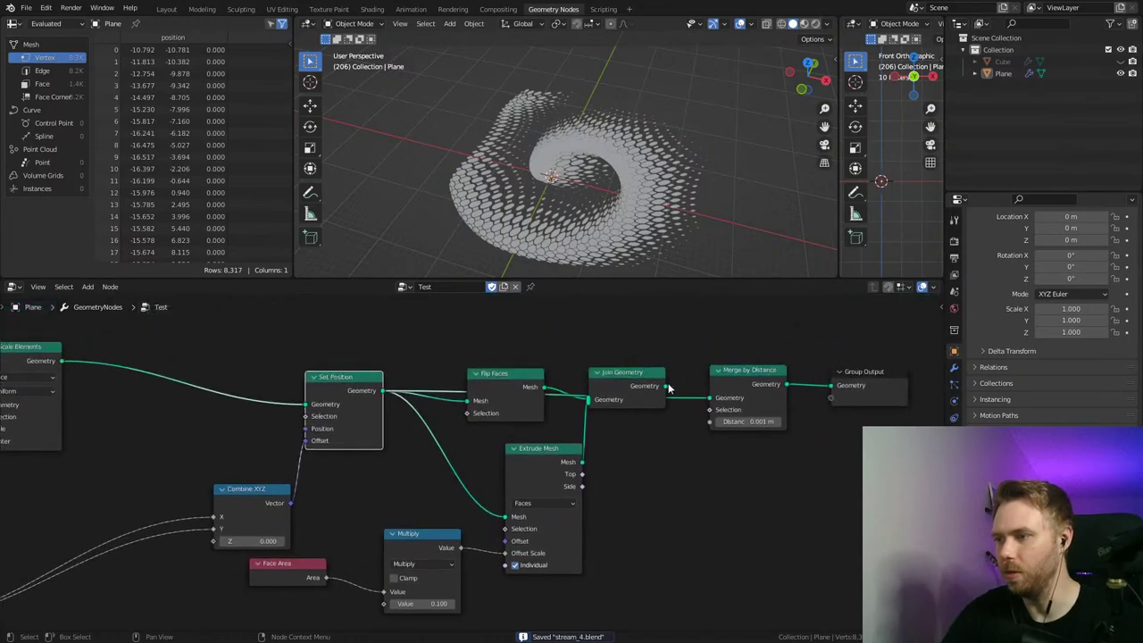
key("ctrl+x")
left_click(751, 373)
key("x")
Step: Move Group Output beside Set Position, connect Set Position's Geometry to it, and save the file
left_click_drag(866, 379, 518, 379)
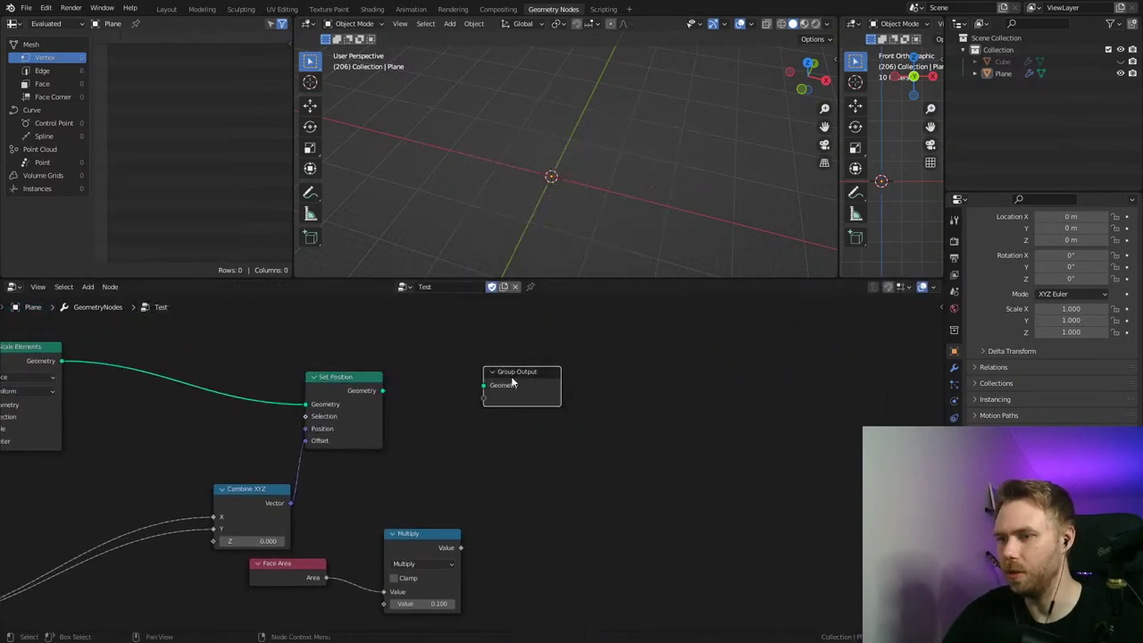
left_click_drag(382, 390, 467, 396)
middle_click_drag(467, 399, 611, 395)
key("KP_7")
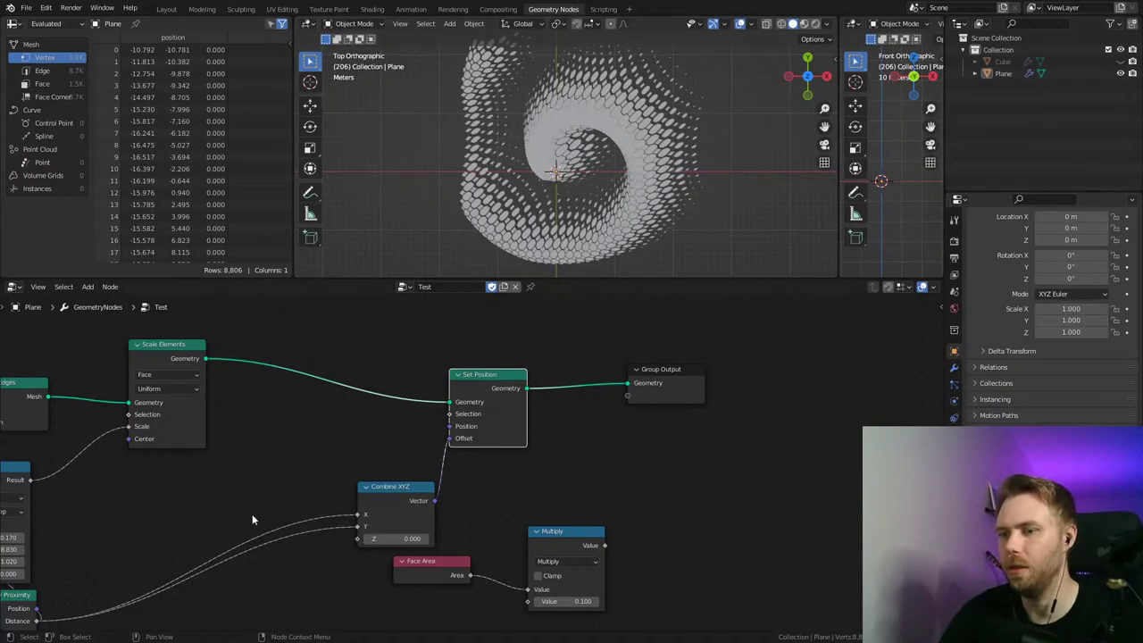
middle_click_drag(251, 519, 463, 442)
left_click_drag(159, 515, 161, 521)
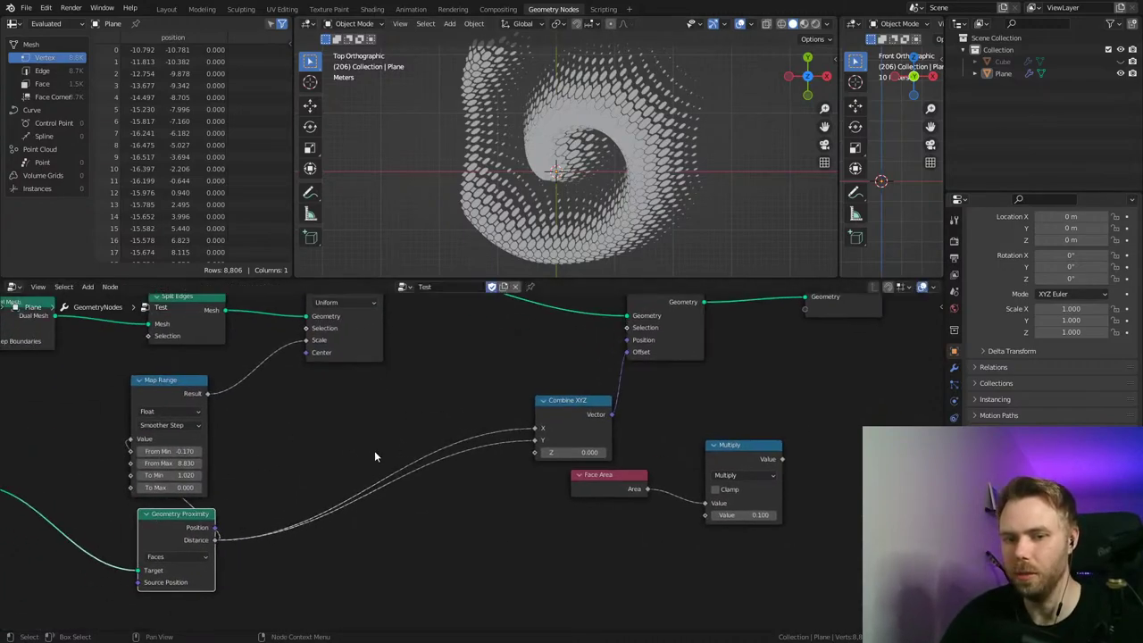
middle_click_drag(374, 450, 360, 479)
scroll(375, 475, "down", 2)
key("ctrl+s")
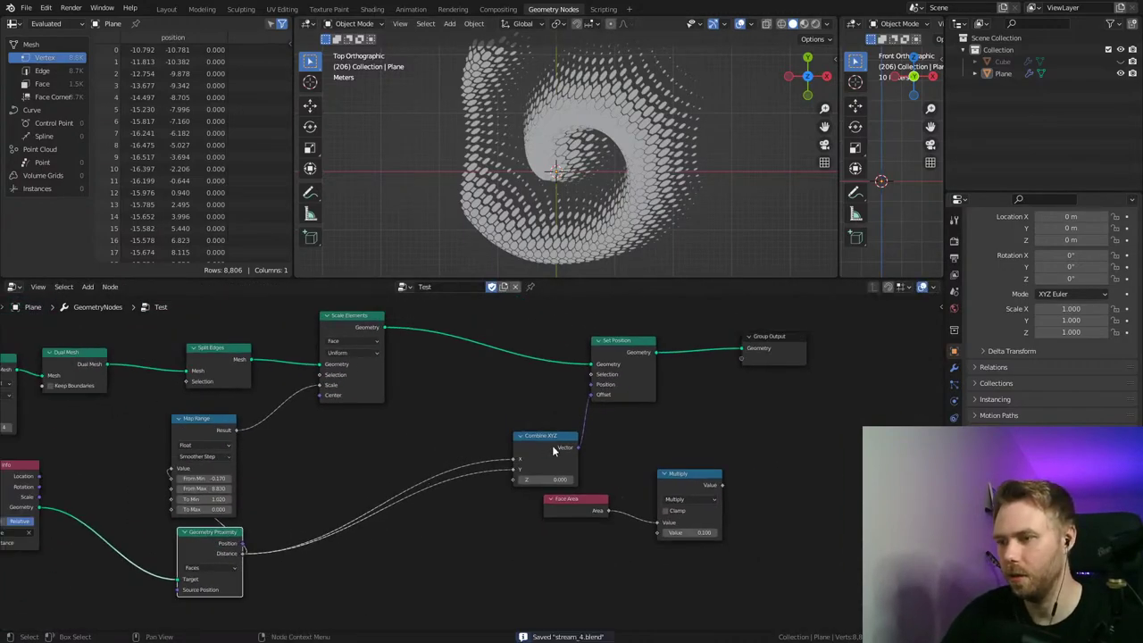
Step: Delete the Face Area, Multiply and Combine XYZ nodes and play the animation briefly to check the halftone
left_click(579, 507)
key("x")
left_click(699, 482)
key("x")
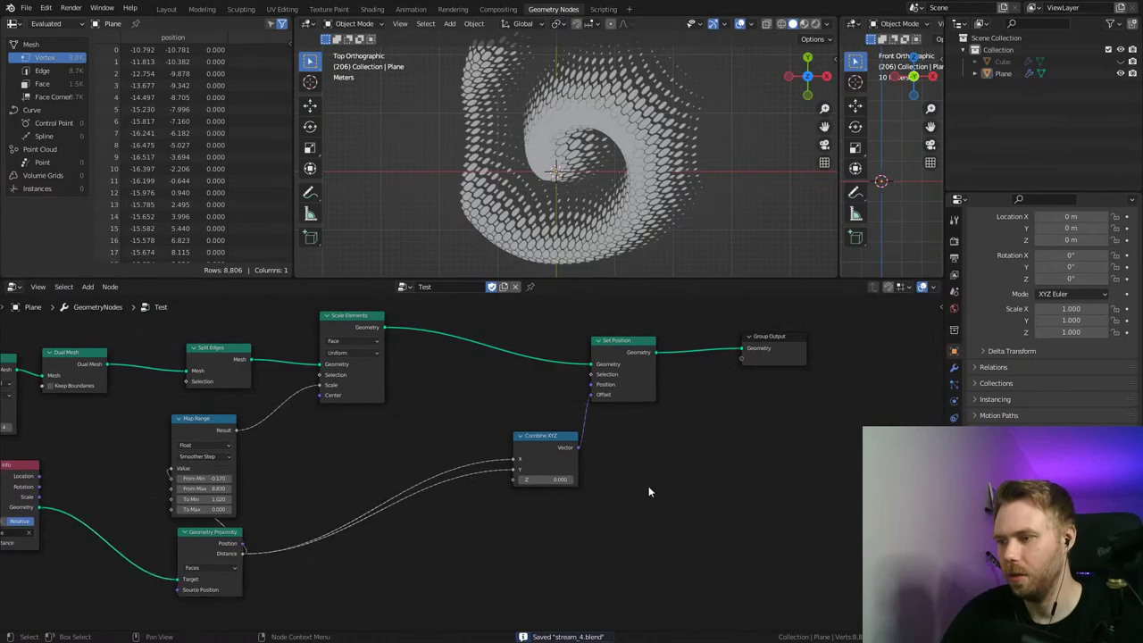
left_click_drag(561, 448, 541, 443)
key("x")
scroll(507, 464, "left", 1, "ctrl")
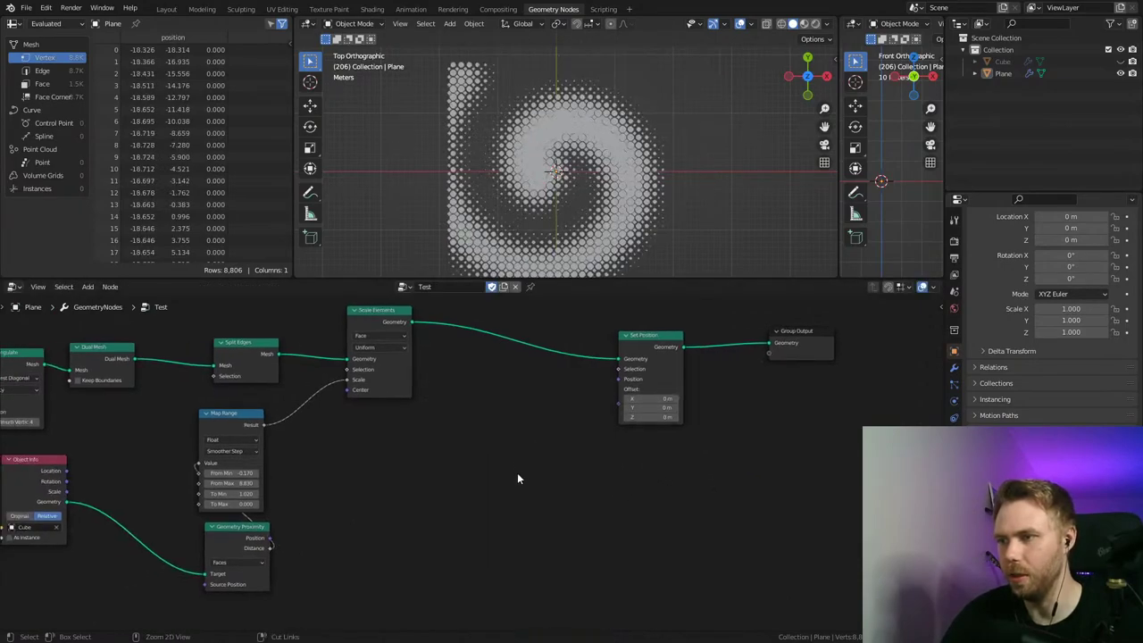
scroll(572, 192, "up", 3)
key("space")
middle_click_drag(557, 302, 591, 307)
Step: Add a Position node below the Scale Elements node
key("shift+a")
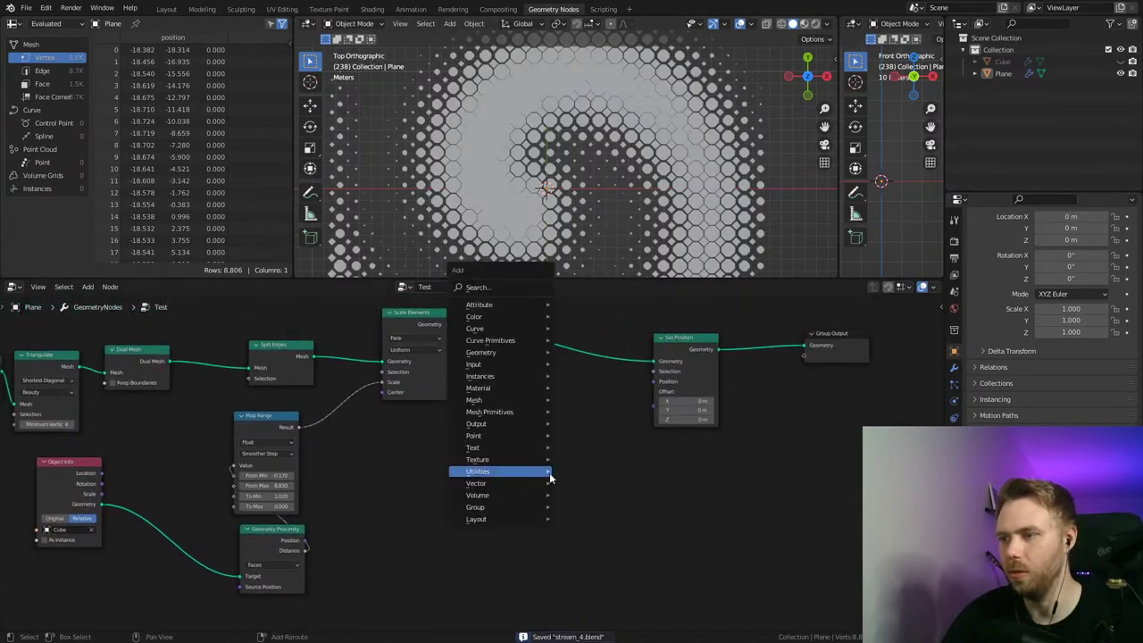
mouse_move(510, 307)
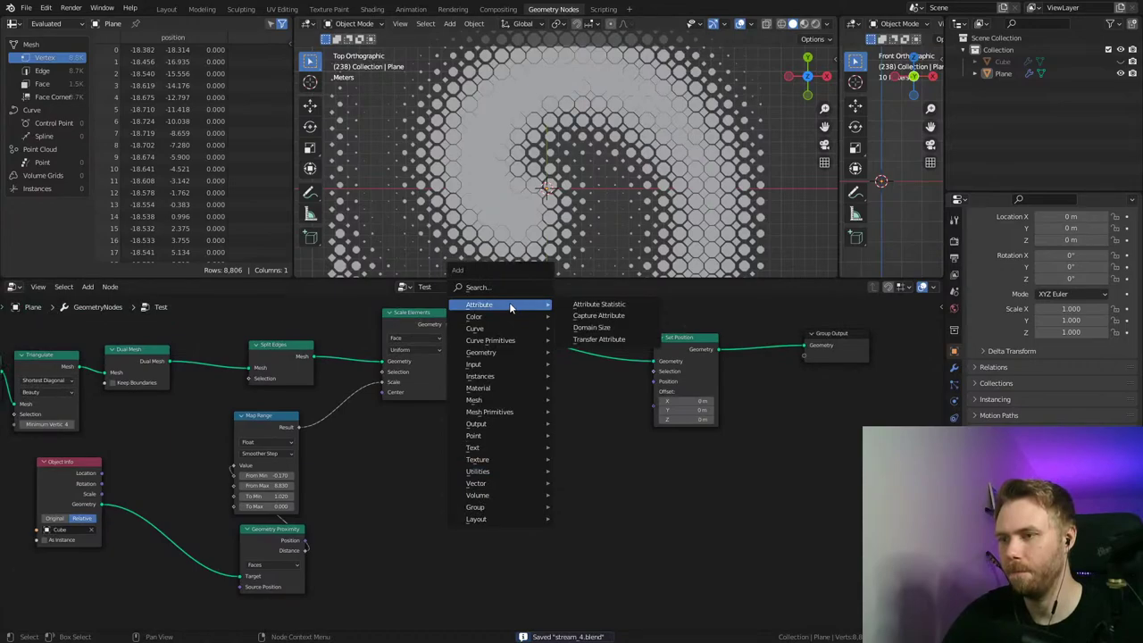
left_click(504, 286)
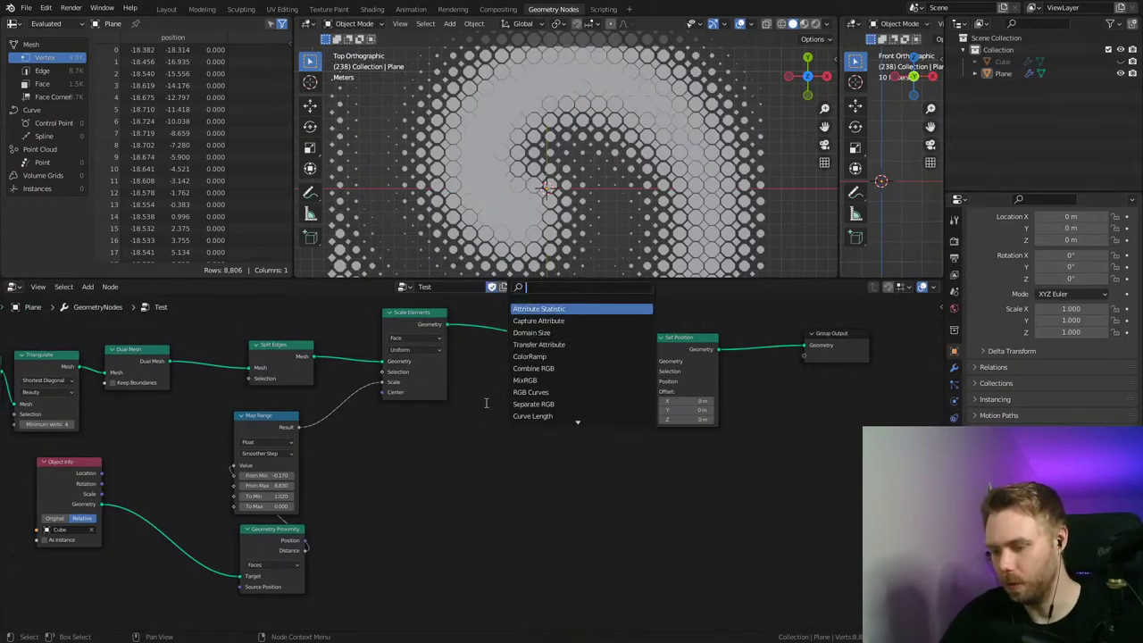
type("pos")
key("Return")
left_click(421, 424)
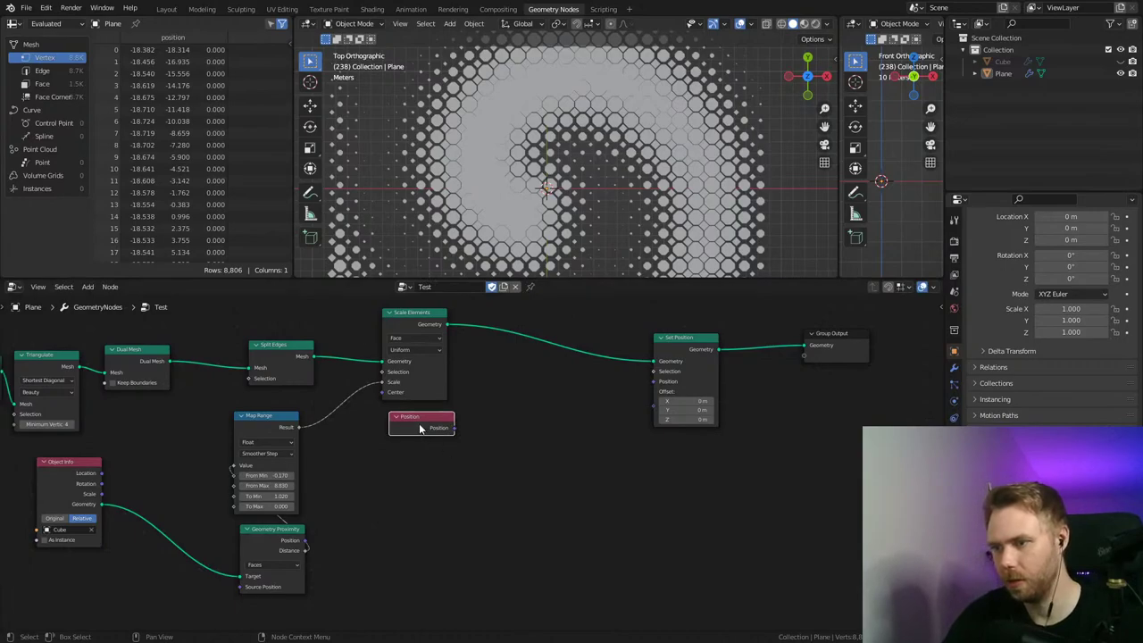
Step: Add a Vector Math node set to Subtract between the Position and Set Position nodes
key("shift+a")
mouse_move(504, 459)
left_click(585, 582)
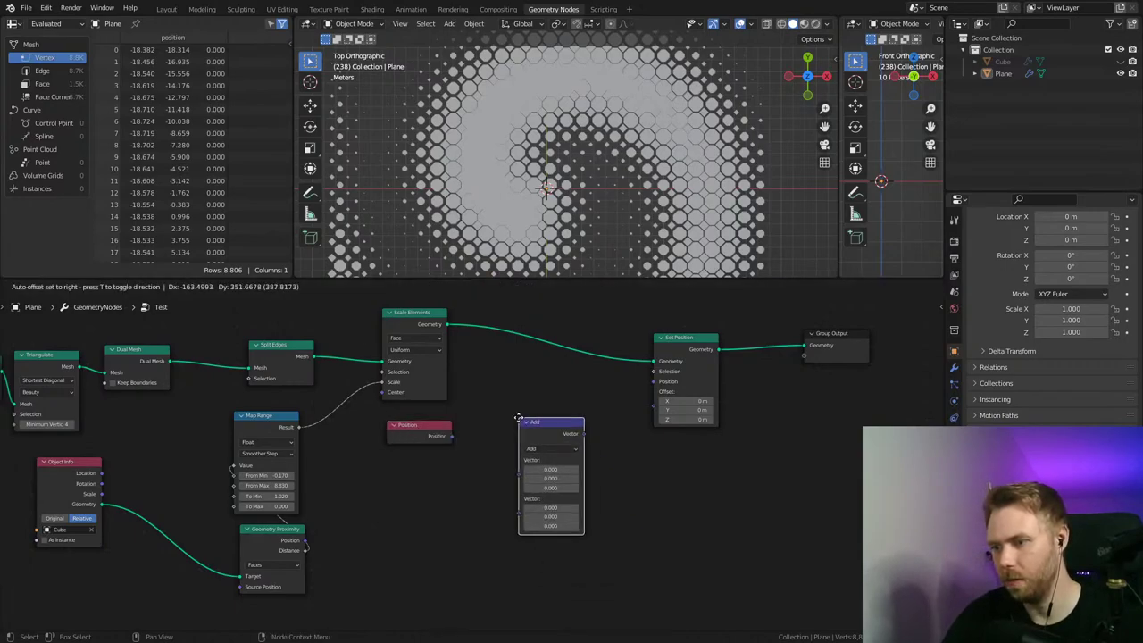
left_click(518, 395)
left_click(550, 424)
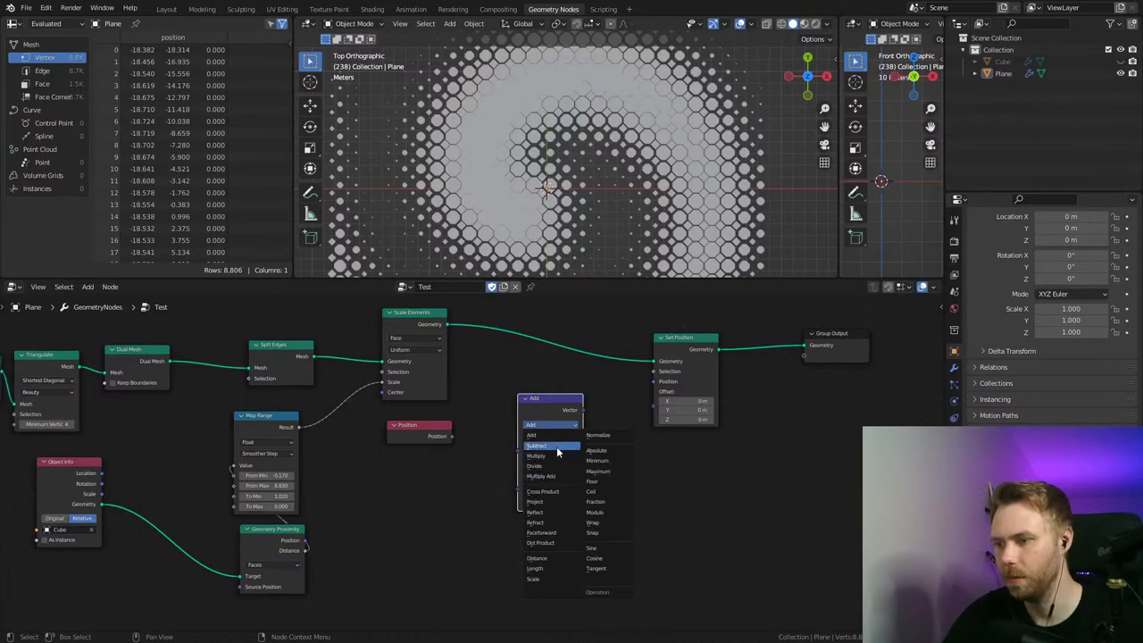
left_click(556, 445)
Step: Move the Position node slightly away from Subtract and connect its output to Subtract's first Vector input
middle_click_drag(563, 250, 566, 209, "shift")
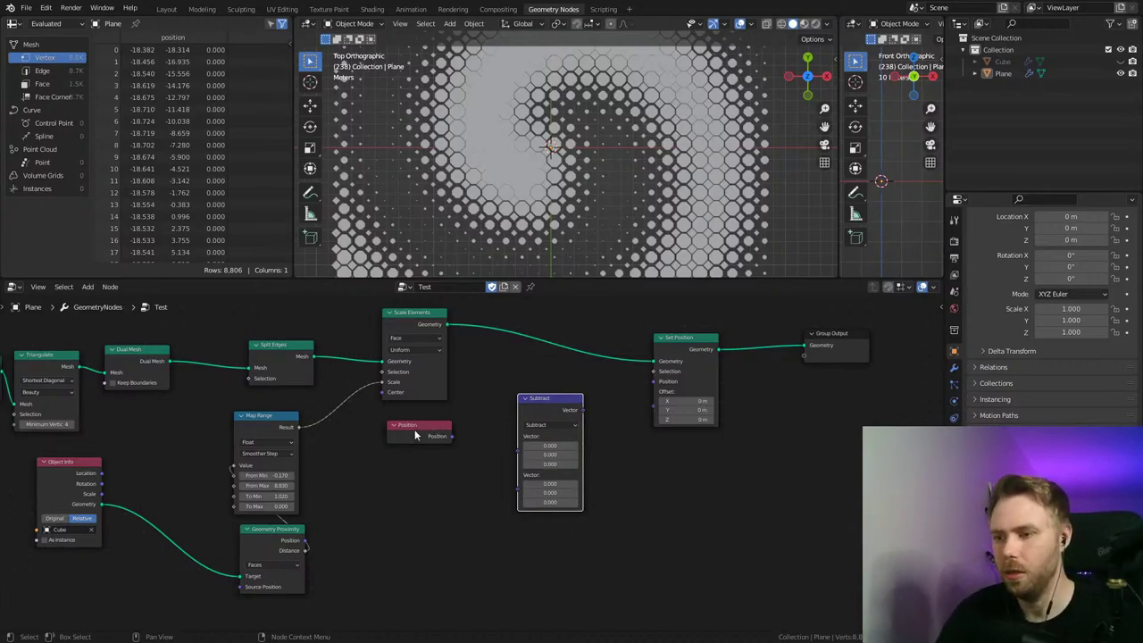
left_click_drag(414, 430, 400, 433)
left_click_drag(519, 455, 520, 449)
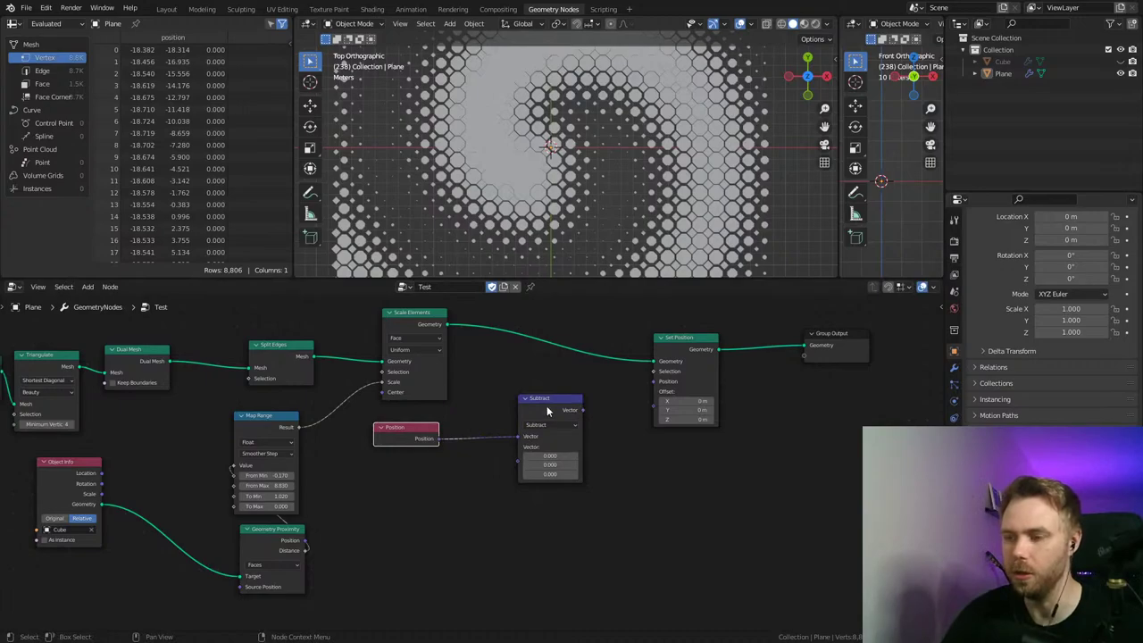
Step: Move the Position and Subtract nodes closer together below the Scale Elements node and save the file
left_click_drag(547, 411, 525, 422)
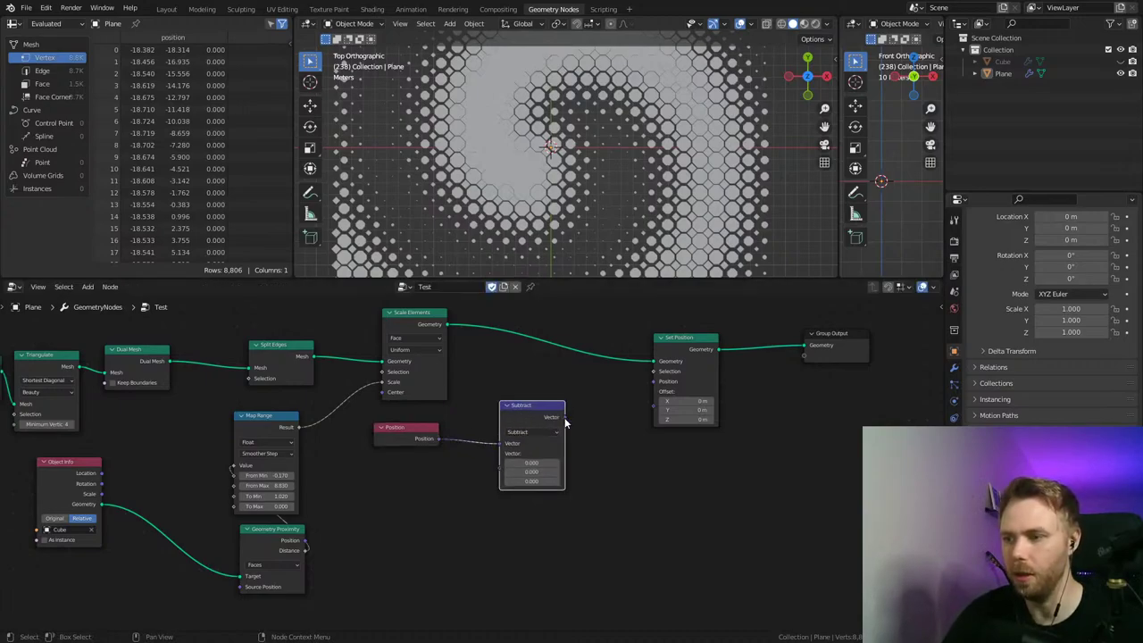
left_click_drag(646, 430, 598, 394)
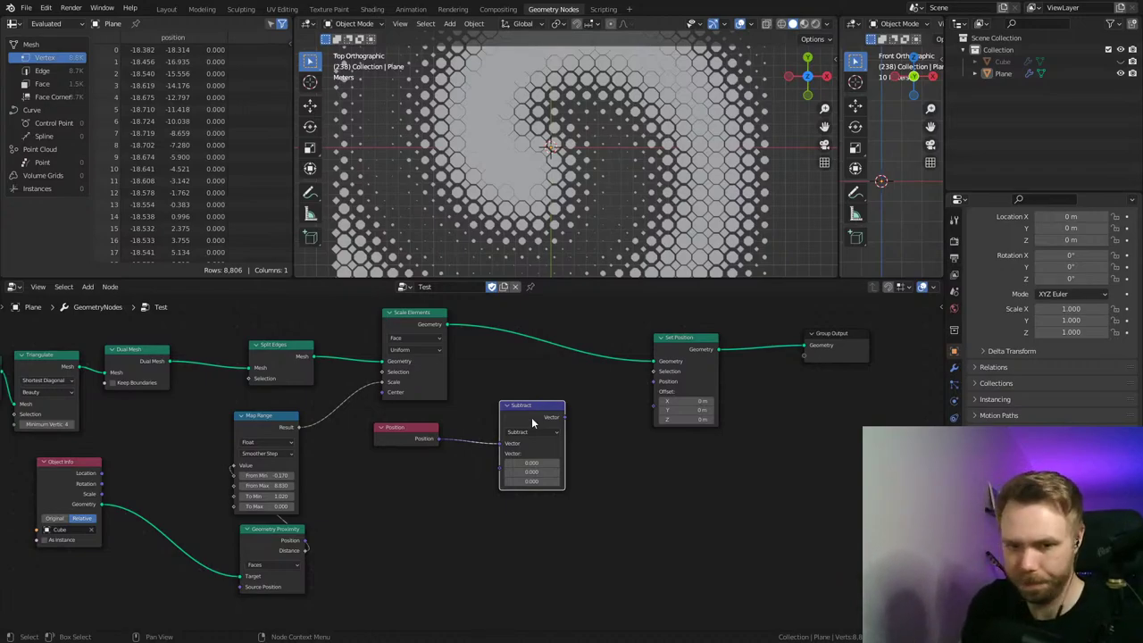
middle_click_drag(626, 442, 663, 420)
key("ctrl+s")
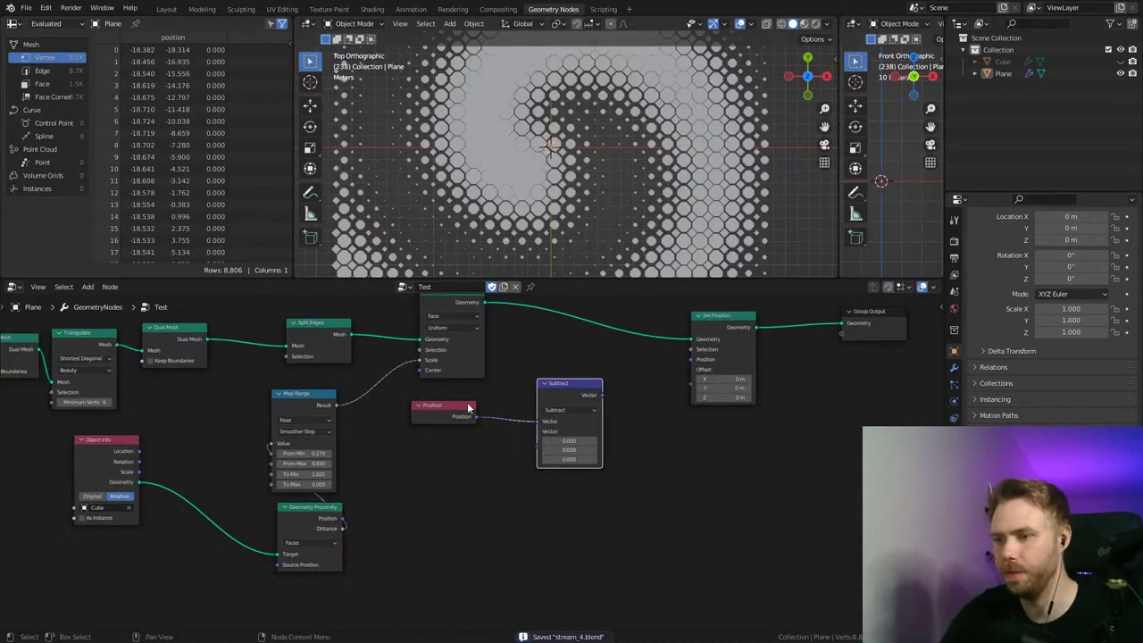
left_click_drag(467, 408, 430, 421)
left_click_drag(570, 390, 516, 399)
middle_click_drag(592, 420, 549, 431)
left_click_drag(488, 401, 464, 400)
left_click_drag(378, 430, 371, 430)
left_click_drag(468, 405, 457, 402)
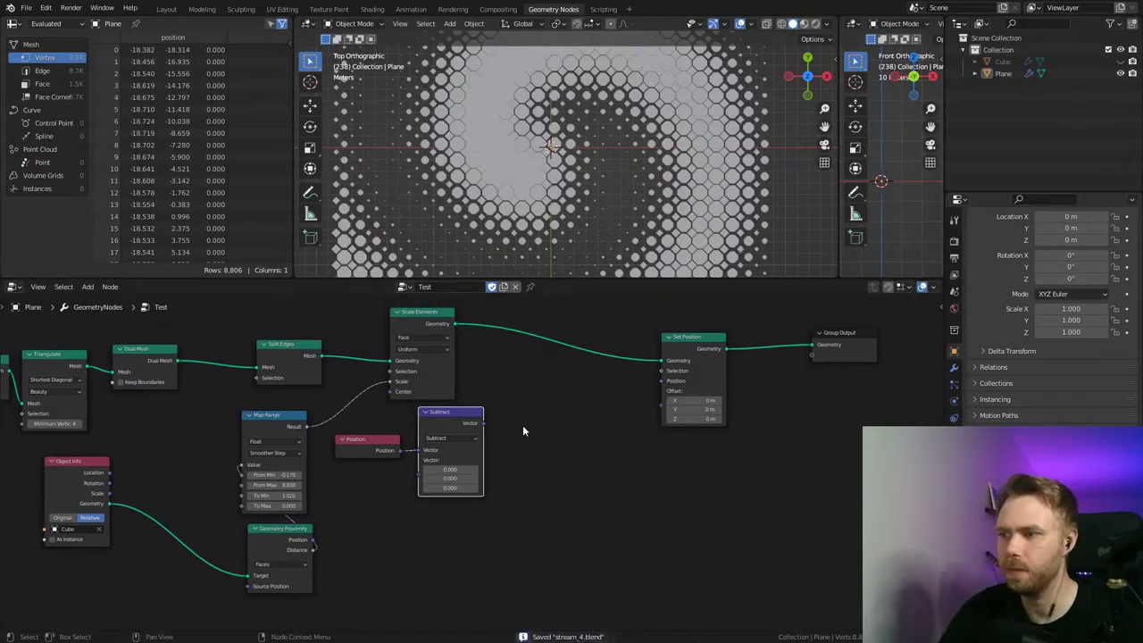
Step: Keep the node's operation at Subtract, connect its Vector output to Set Position's Offset, and save the file
left_click(462, 438)
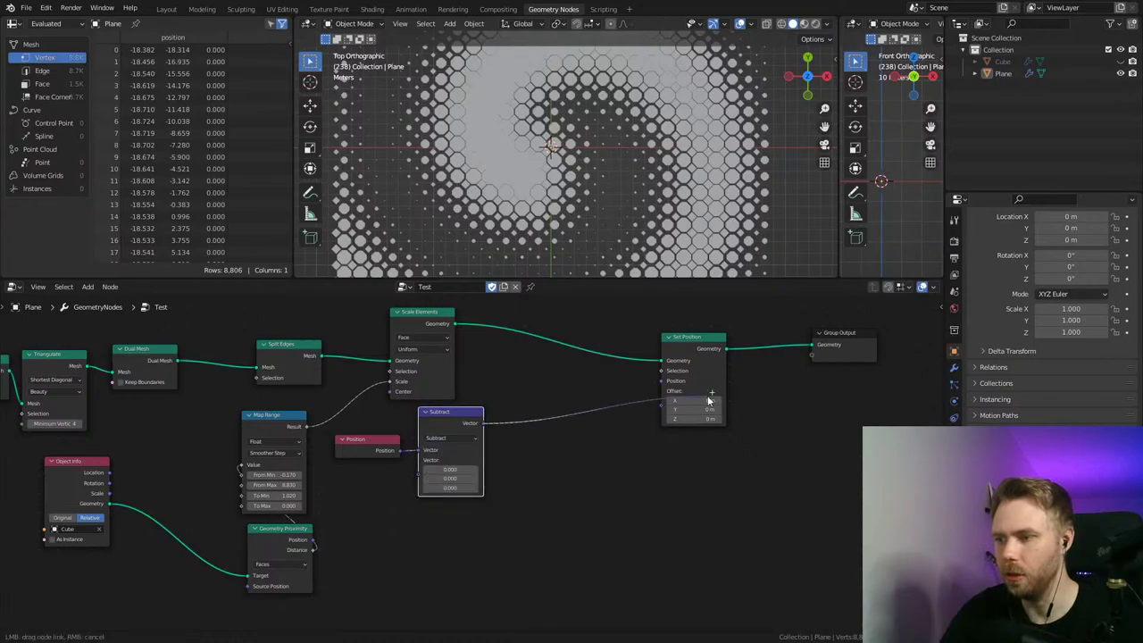
left_click_drag(669, 411, 662, 391)
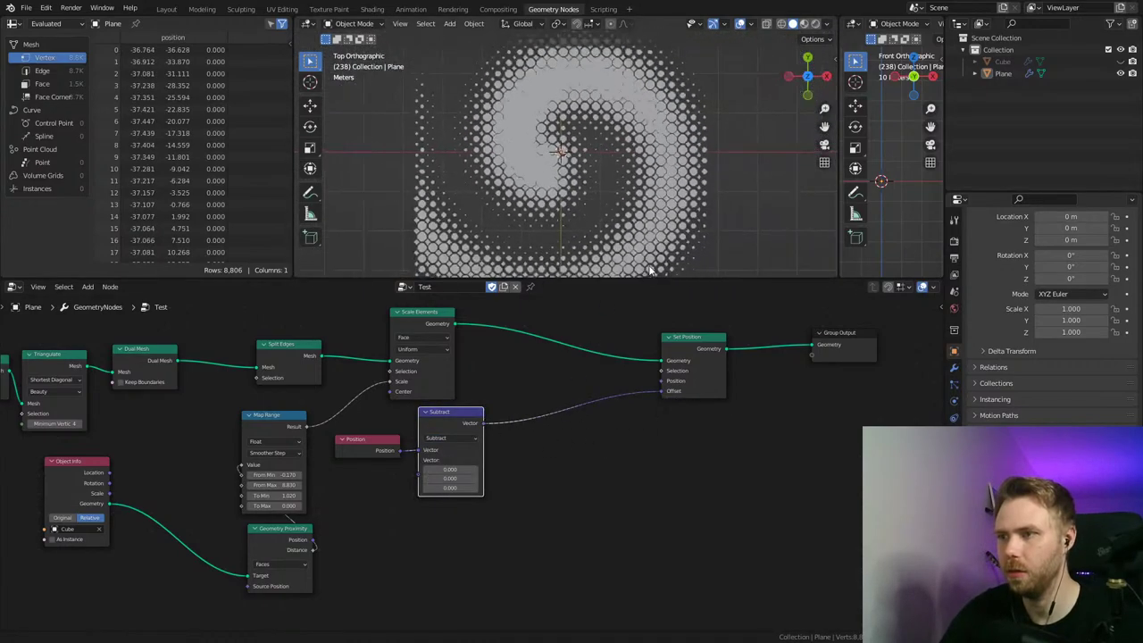
key("ctrl+s")
Step: Insert a Vector Math node set to Scale on the link between Subtract and Set Position's Offset
left_click_drag(458, 423, 491, 421)
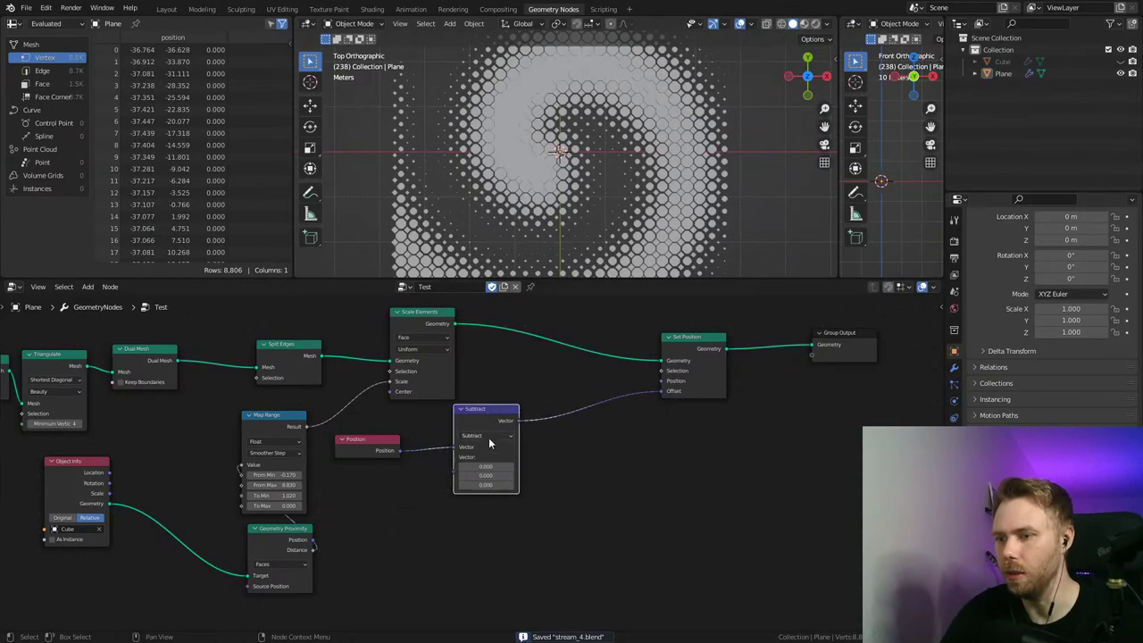
key("shift+a")
mouse_move(623, 429)
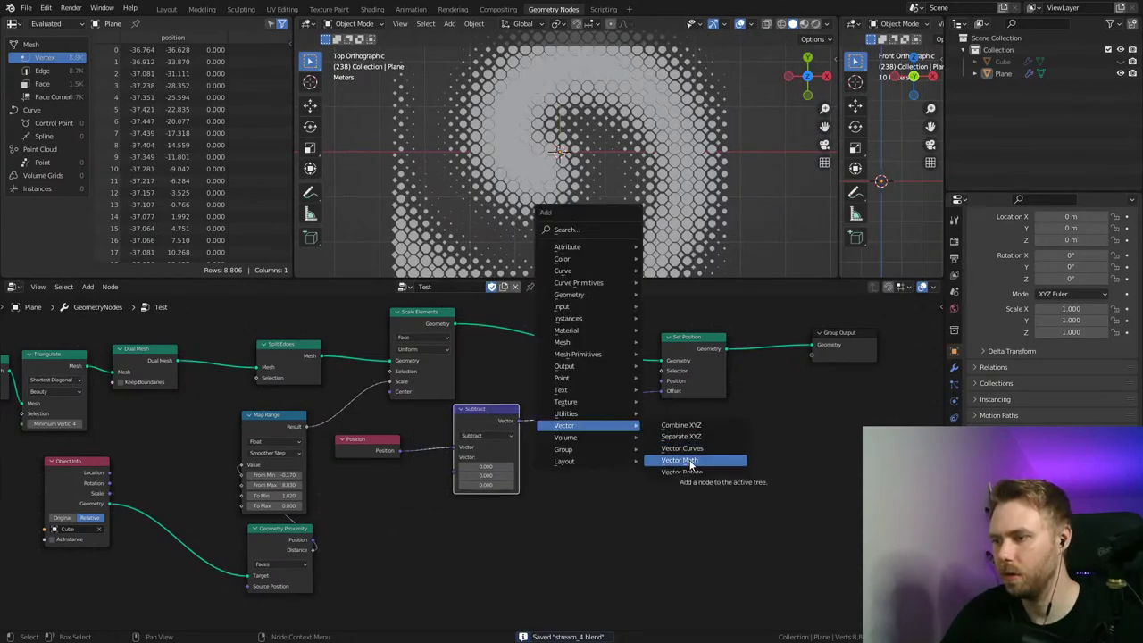
left_click(690, 460)
left_click(581, 425)
left_click(584, 421)
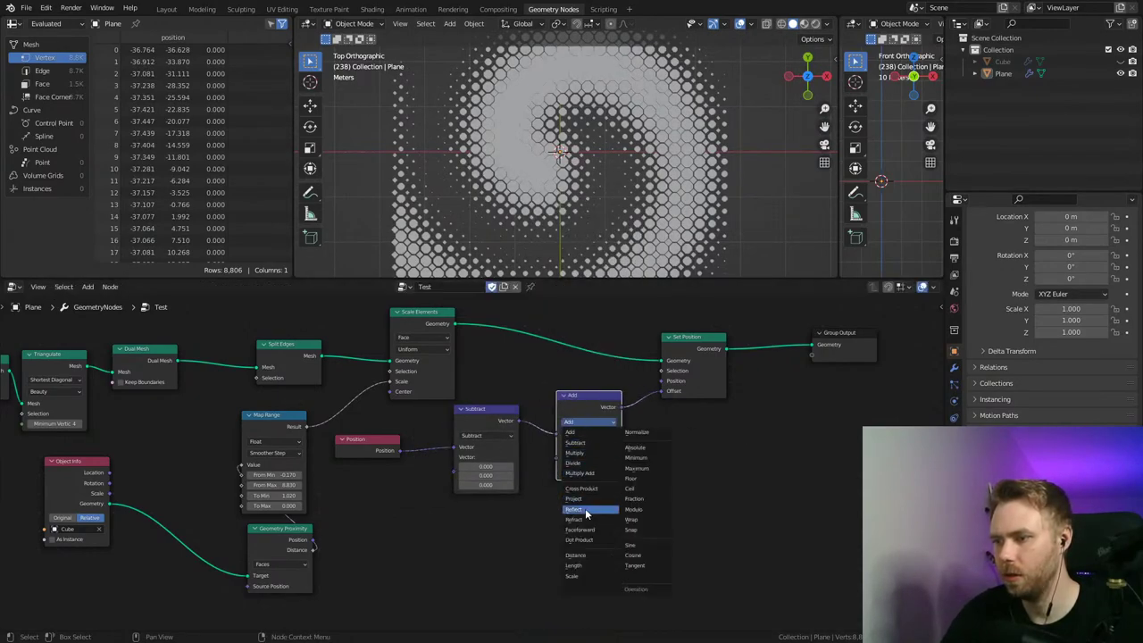
left_click(580, 577)
Step: Try different factors on the Scale node, ending at 1.270
type("0")
key("Return")
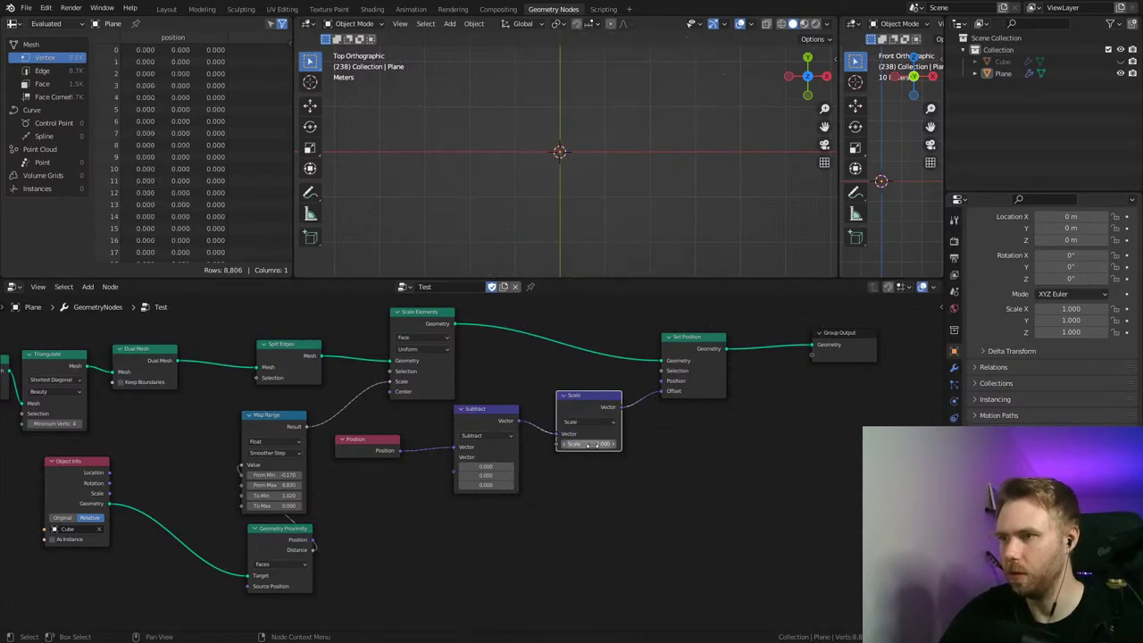
mouse_move(593, 443)
left_mouse_down()
mouse_move(727, 444)
mouse_move(585, 444)
left_mouse_up()
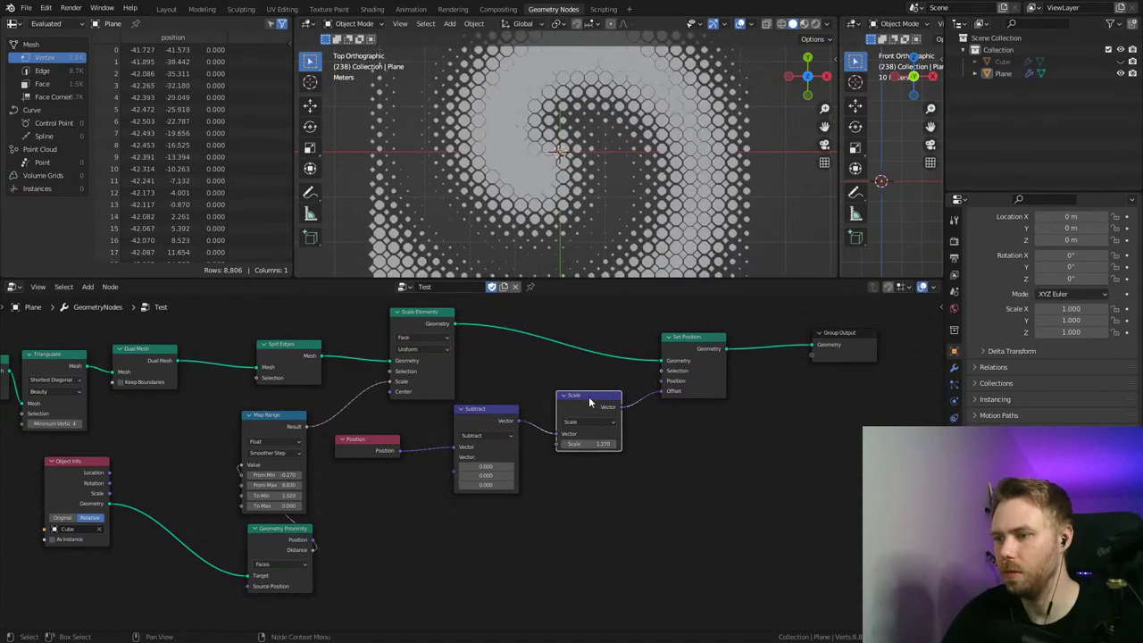
Step: Connect Geometry Proximity's Distance output to the Scale node's Scale input and play the animation to check the pattern
middle_click_drag(362, 538, 362, 507)
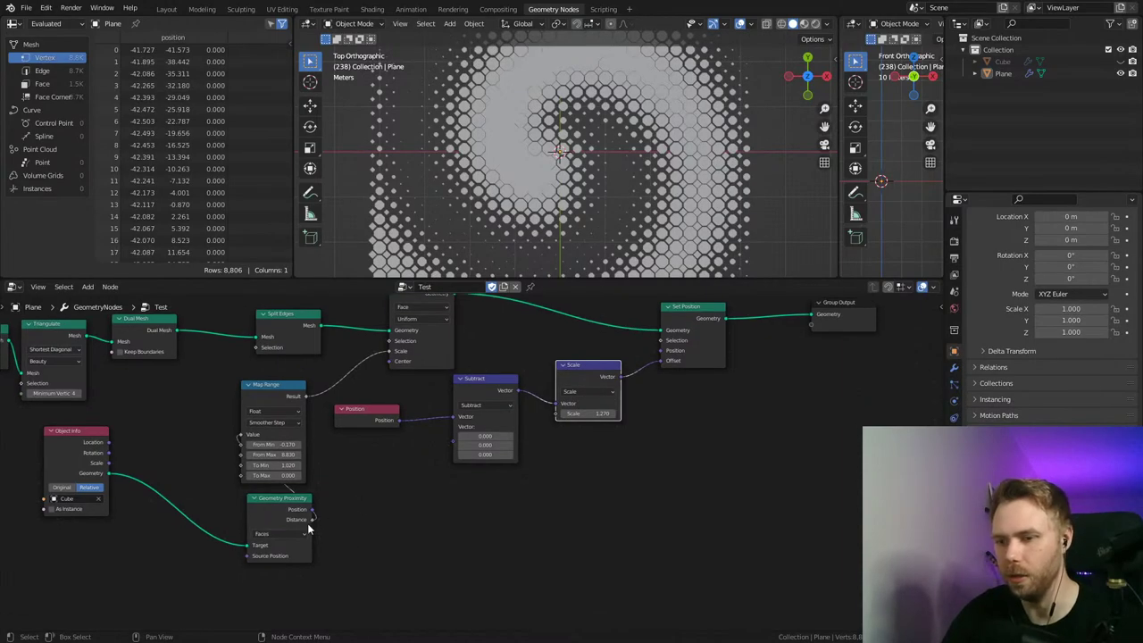
left_click_drag(310, 519, 560, 414)
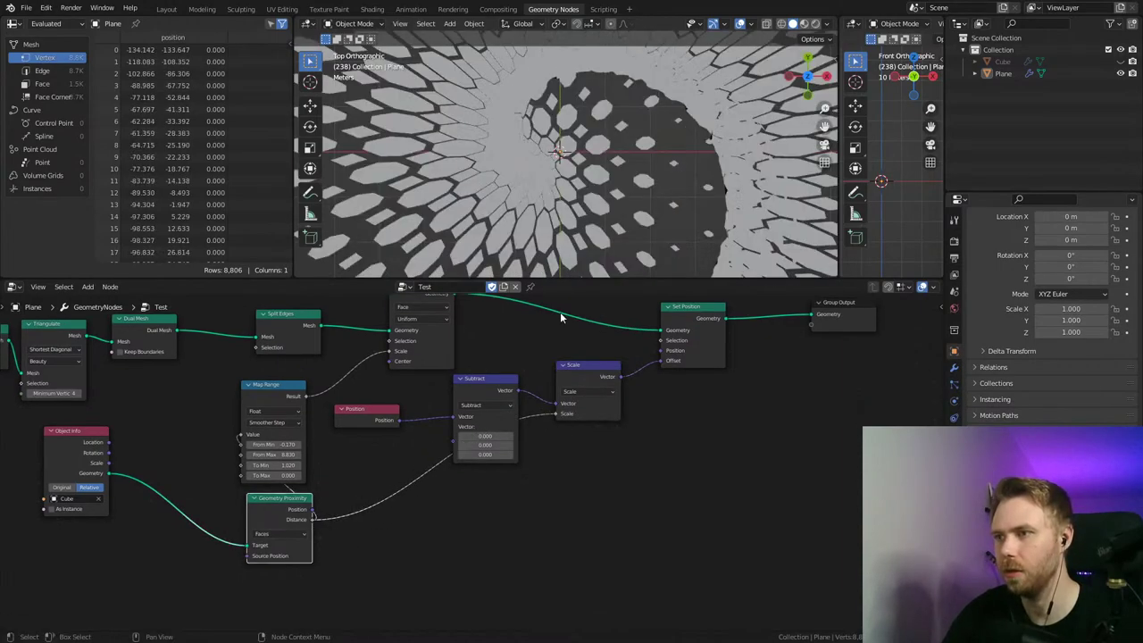
scroll(600, 196, "down", 8)
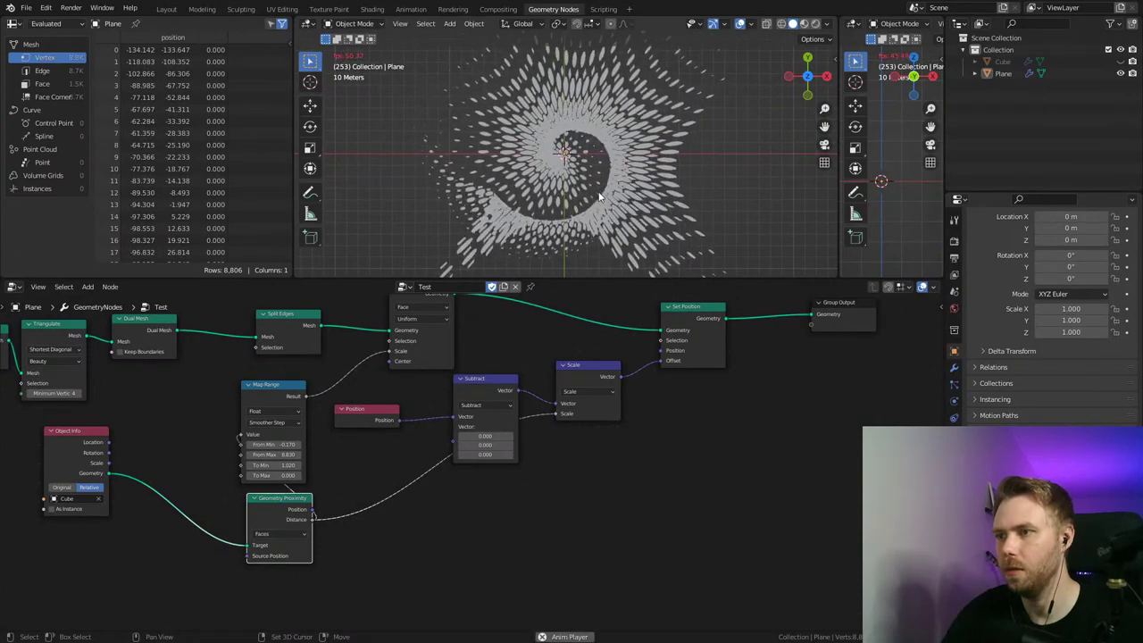
scroll(596, 147, "up", 8)
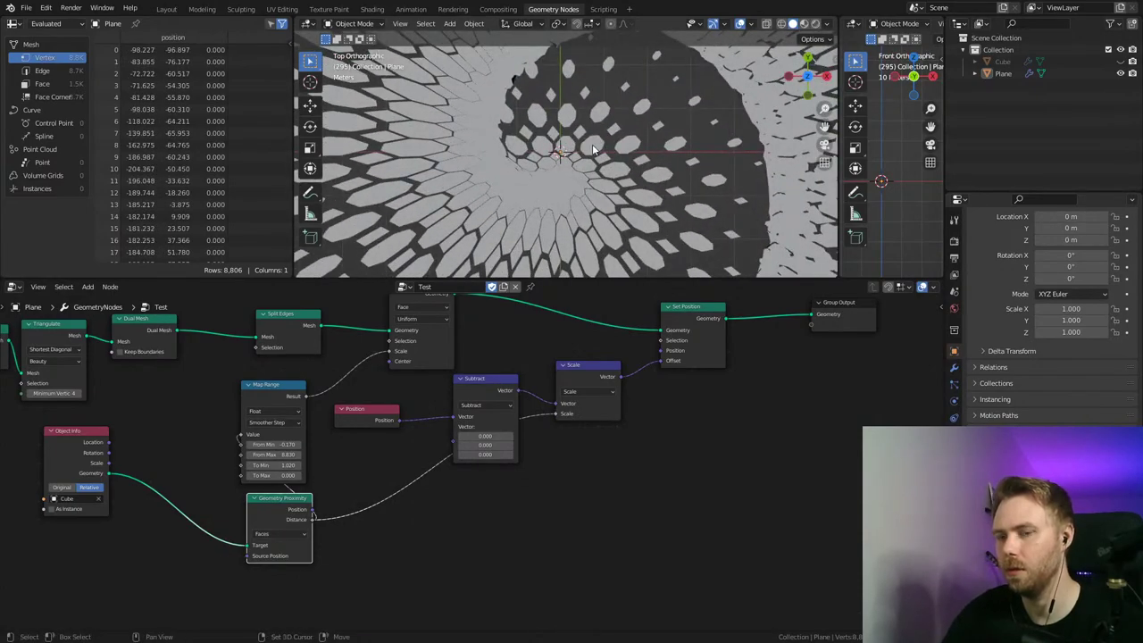
scroll(593, 149, "down", 8)
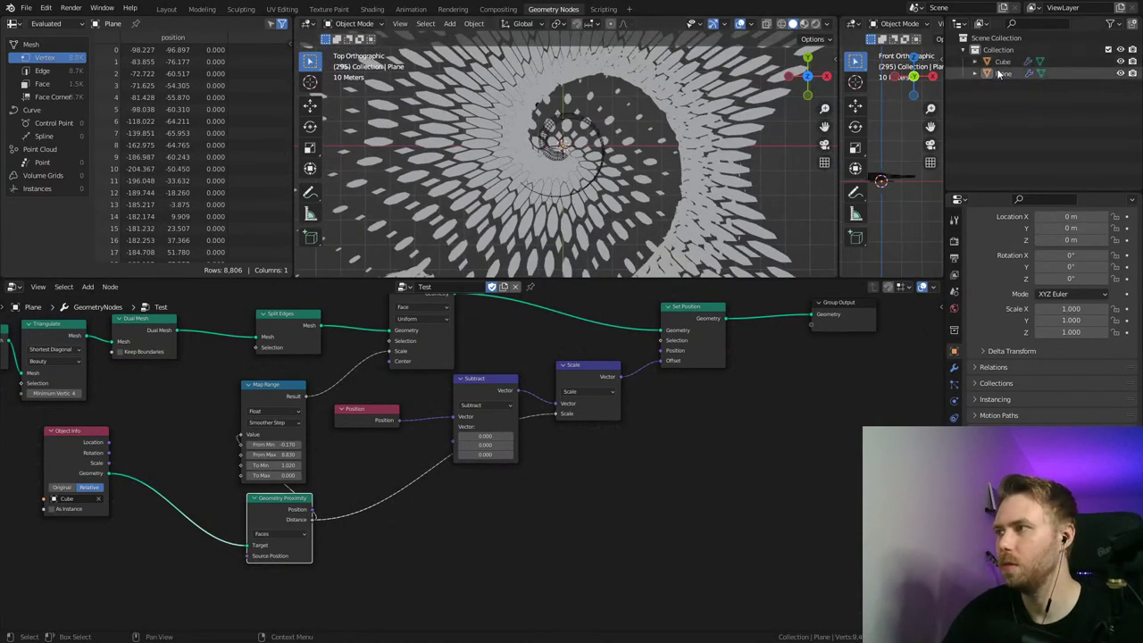
Step: Try moving the Cube spiral across the pattern, cancel the move, and reselect the Plane
left_click(1001, 61)
key("g")
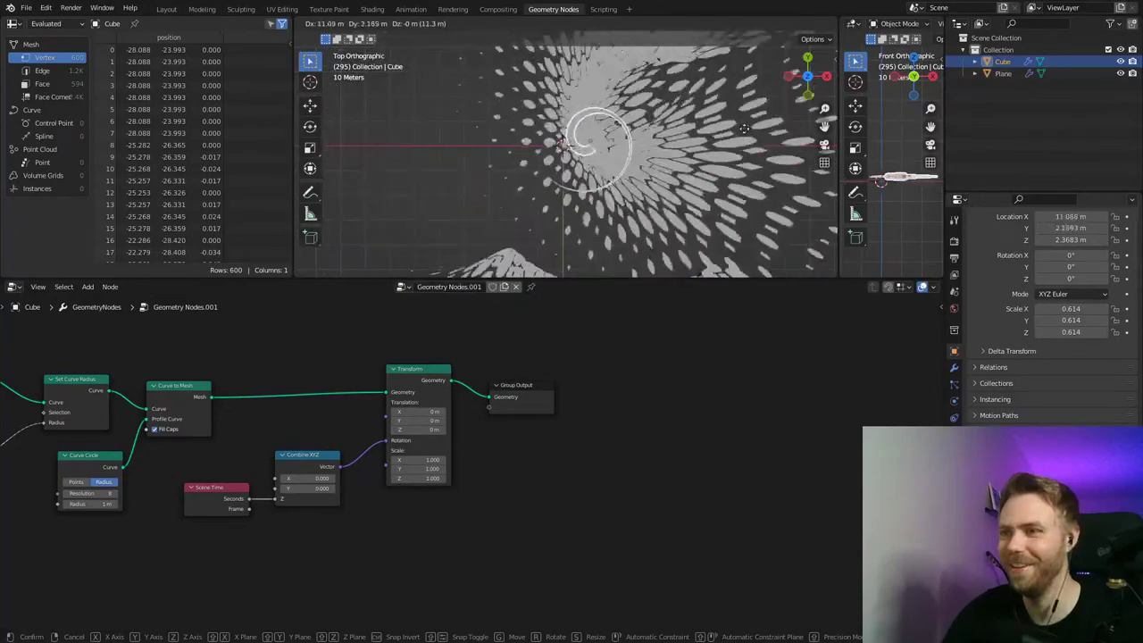
key("Escape")
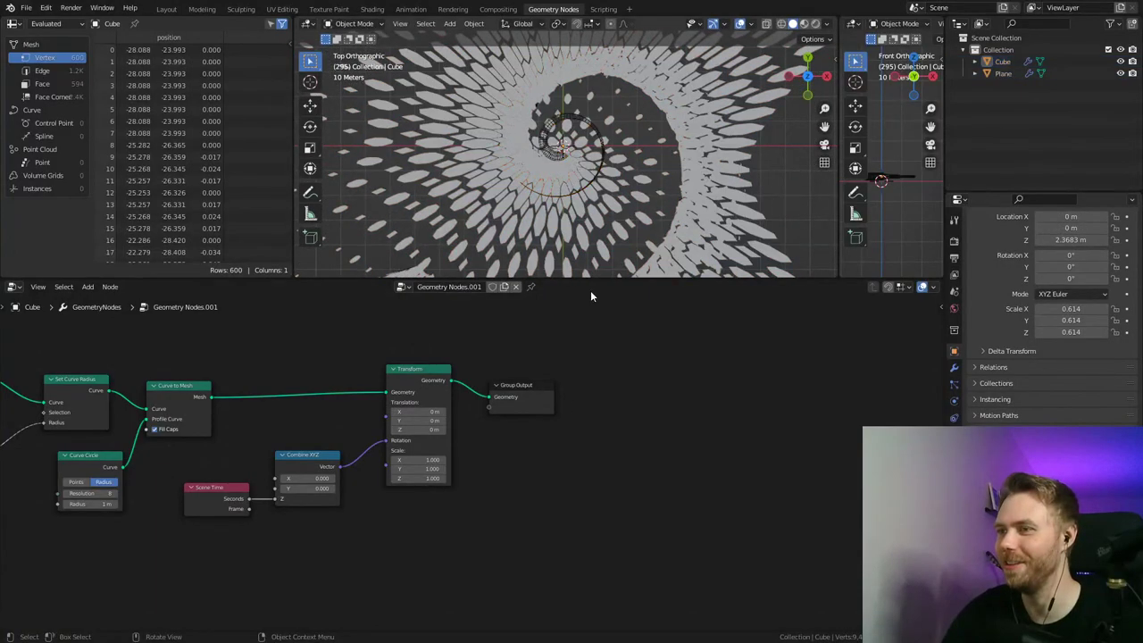
left_click(611, 207)
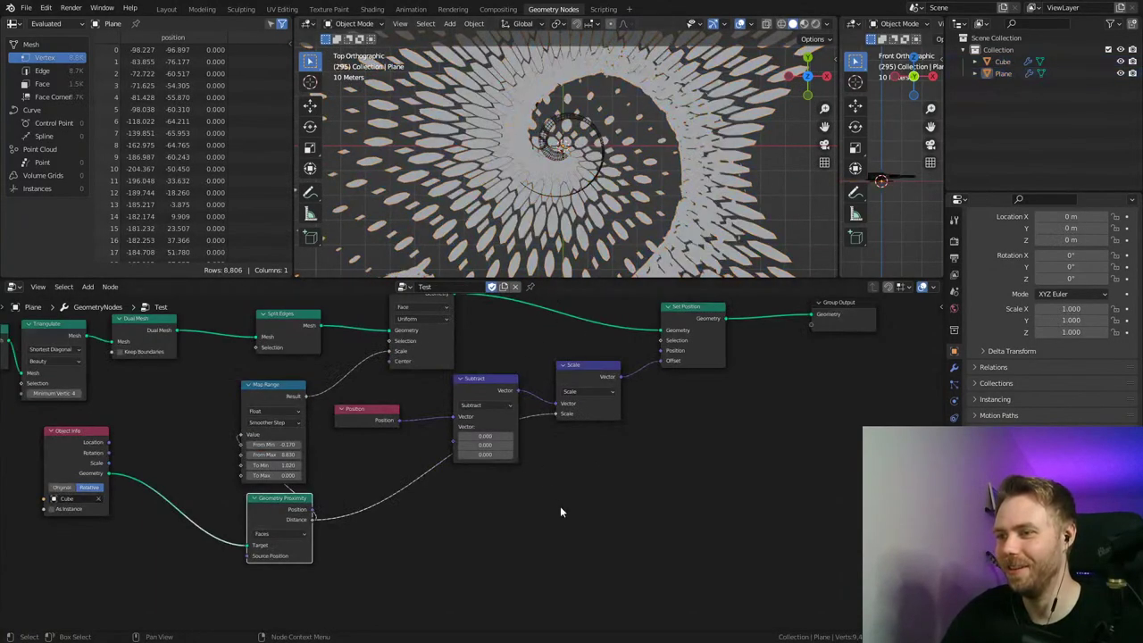
Step: Move the Scale node lower and shift the Subtract node slightly to make room for another node
left_click_drag(618, 381, 633, 431)
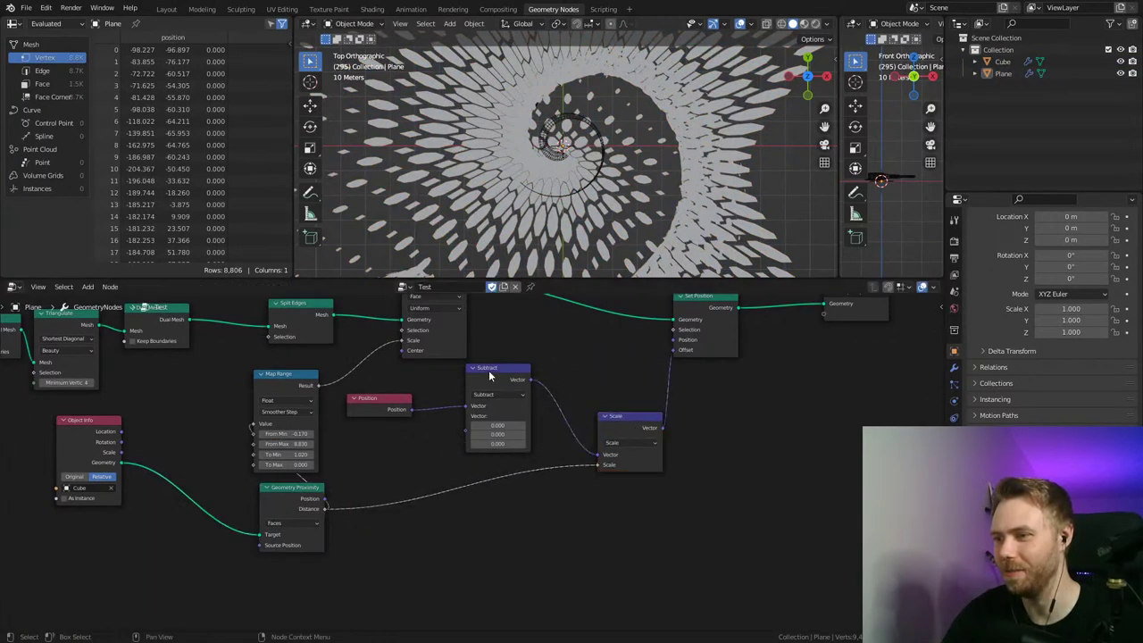
left_click_drag(489, 372, 500, 371)
middle_click_drag(511, 519, 507, 491)
Step: Insert a Map Range node between Geometry Proximity's Distance and the Scale node, turn Clamp off, and save the file
key("shift+a")
mouse_move(506, 477)
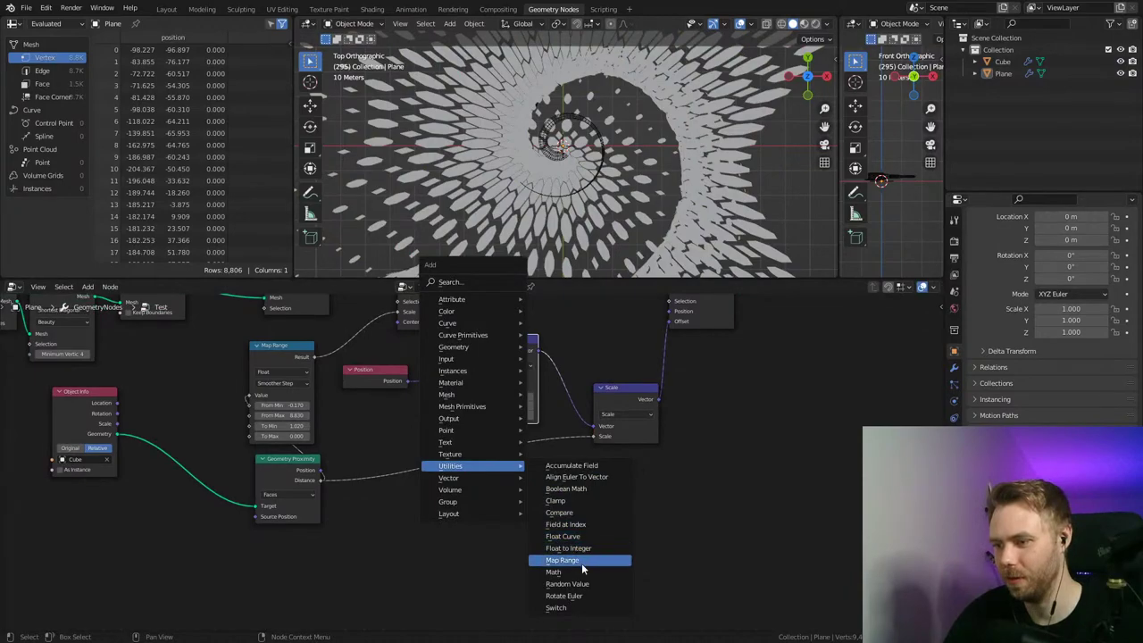
left_click(581, 559)
left_click(419, 462)
left_click(428, 515)
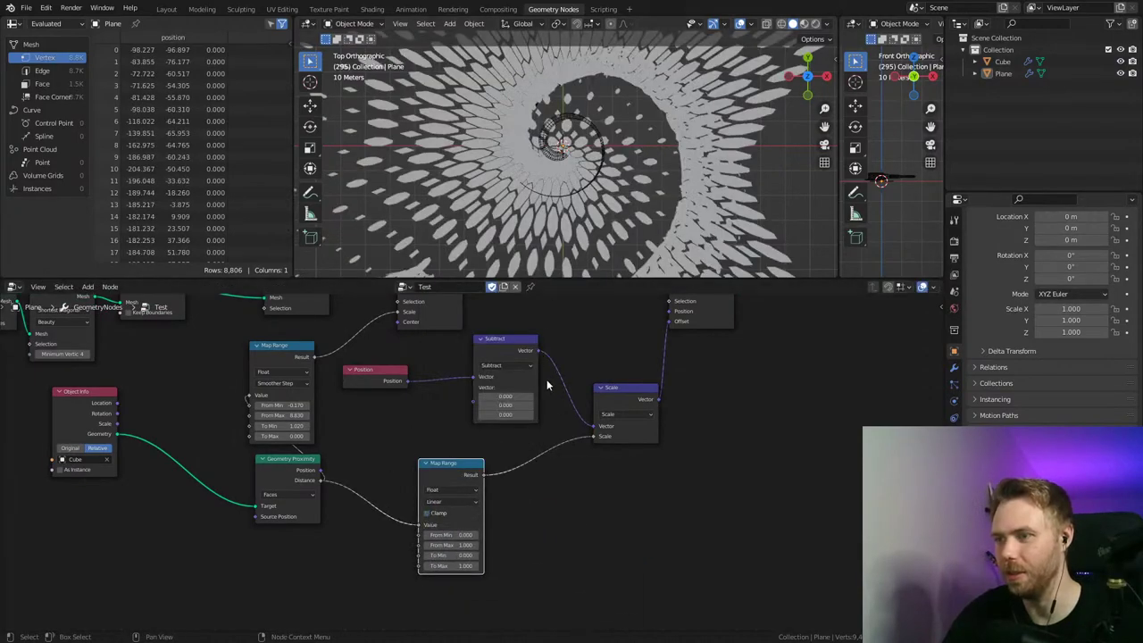
scroll(527, 543, "up", 3)
key("ctrl+s")
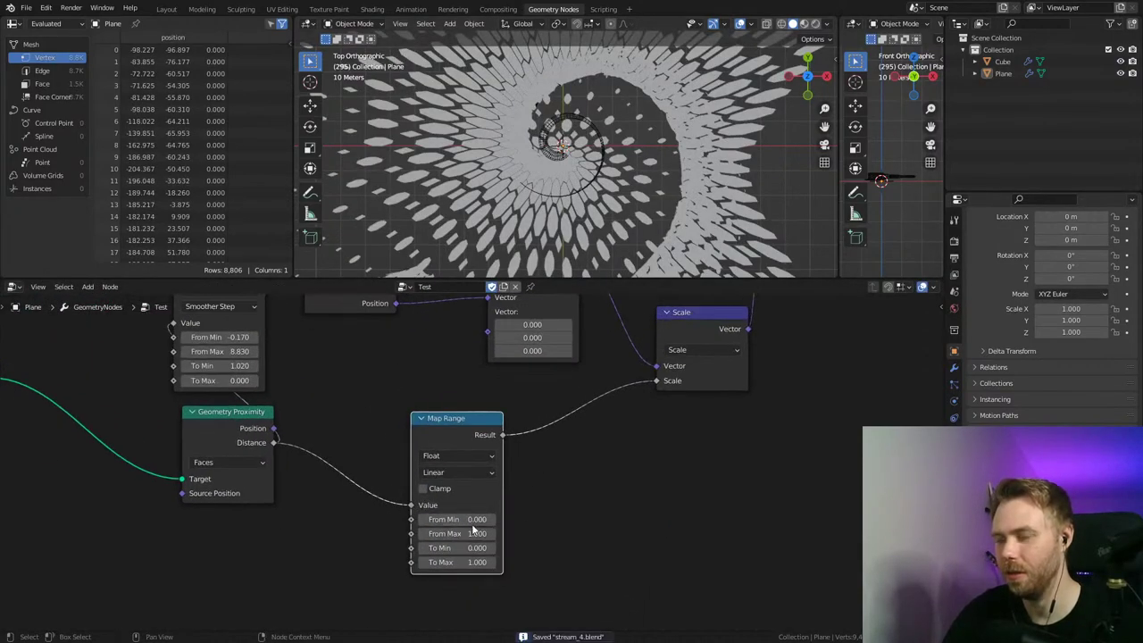
Step: Set the new Map Range's From Max to 10 and play the animation to check the spiral pattern
scroll(595, 188, "down", 3)
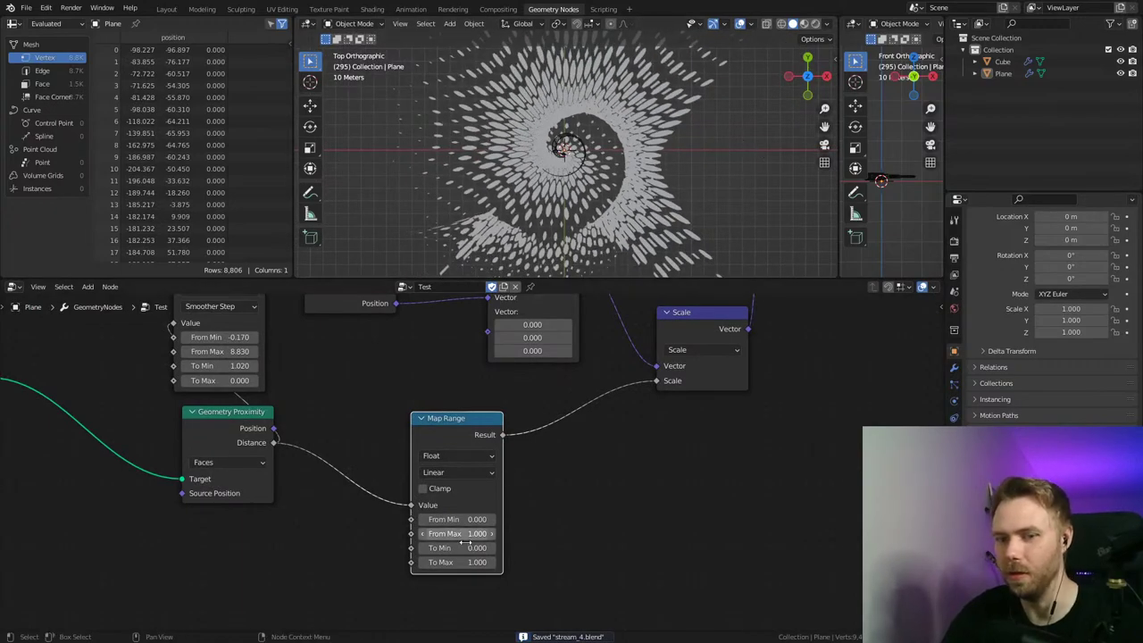
type("10")
key("Return")
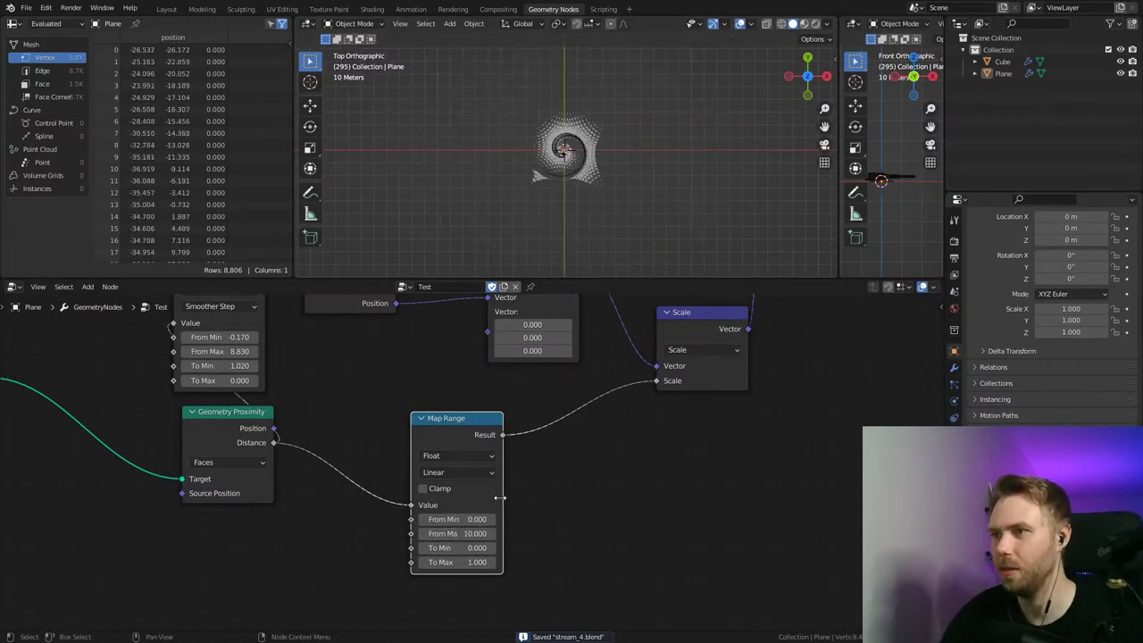
key("space")
scroll(622, 169, "up", 8)
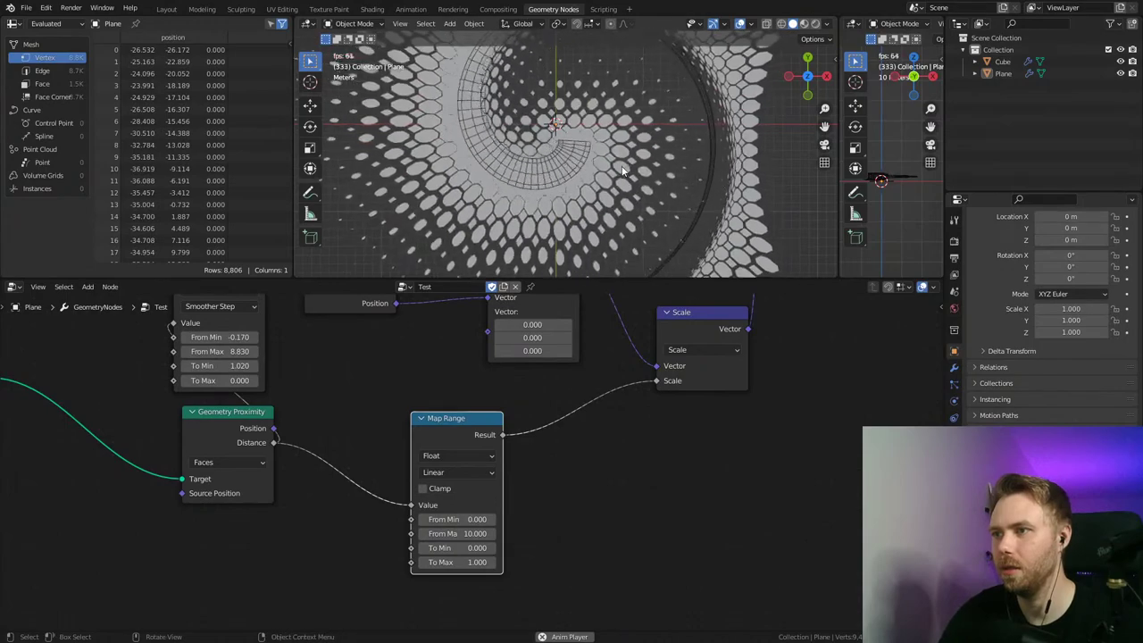
scroll(629, 163, "down", 4)
key("space")
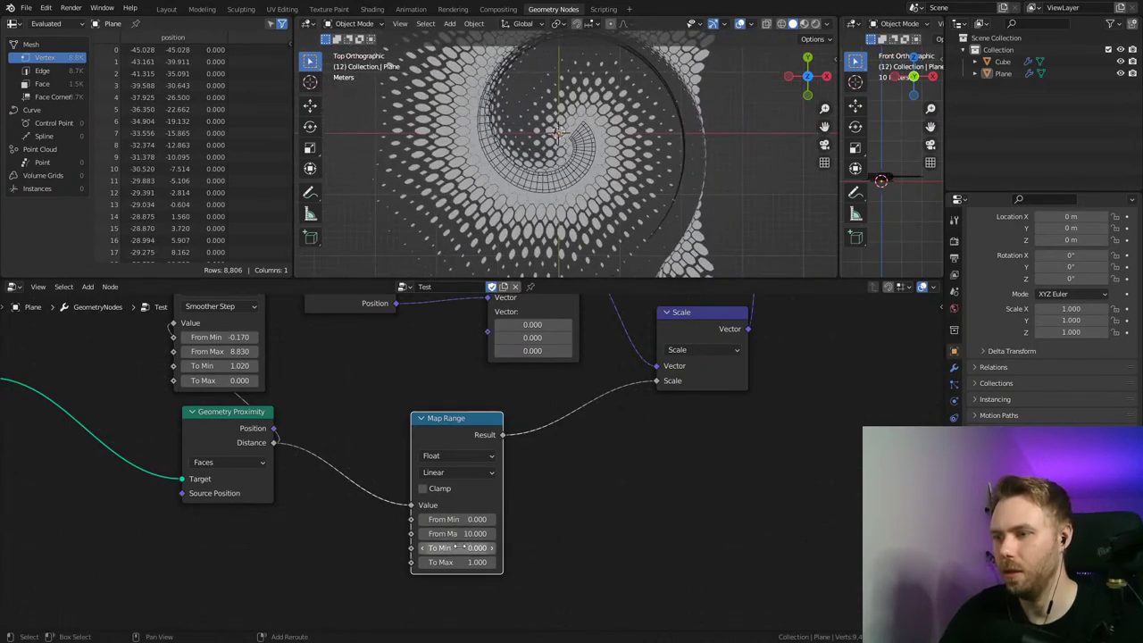
Step: Invert the new Map Range's output by setting To Min to 1 and To Max to 0
left_click_drag(456, 563, 476, 547)
key("ctrl+z")
type("1")
key("Return")
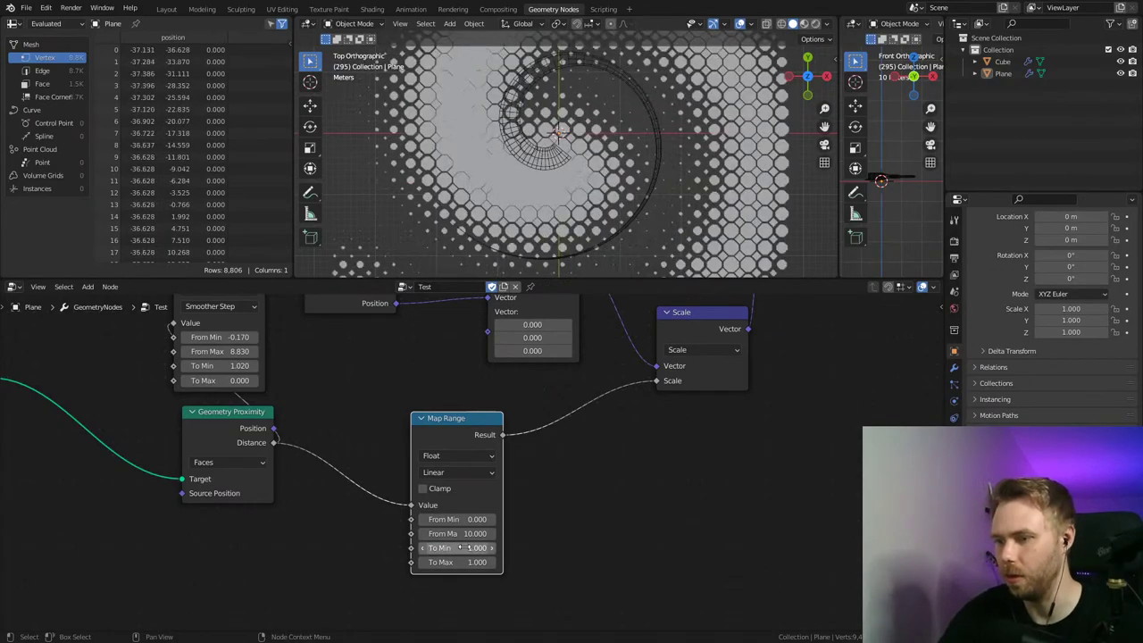
type("0")
key("Return")
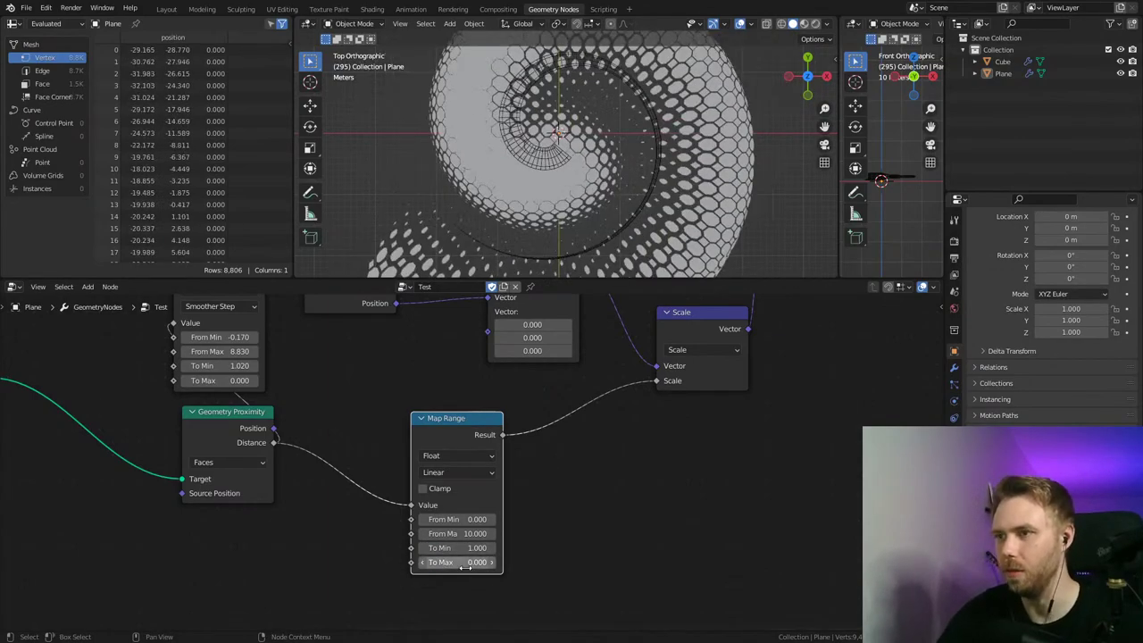
Step: Tune the new Map Range to From Max 18.740, To Min 0.230 and To Max -0.840
scroll(637, 227, "up", 2)
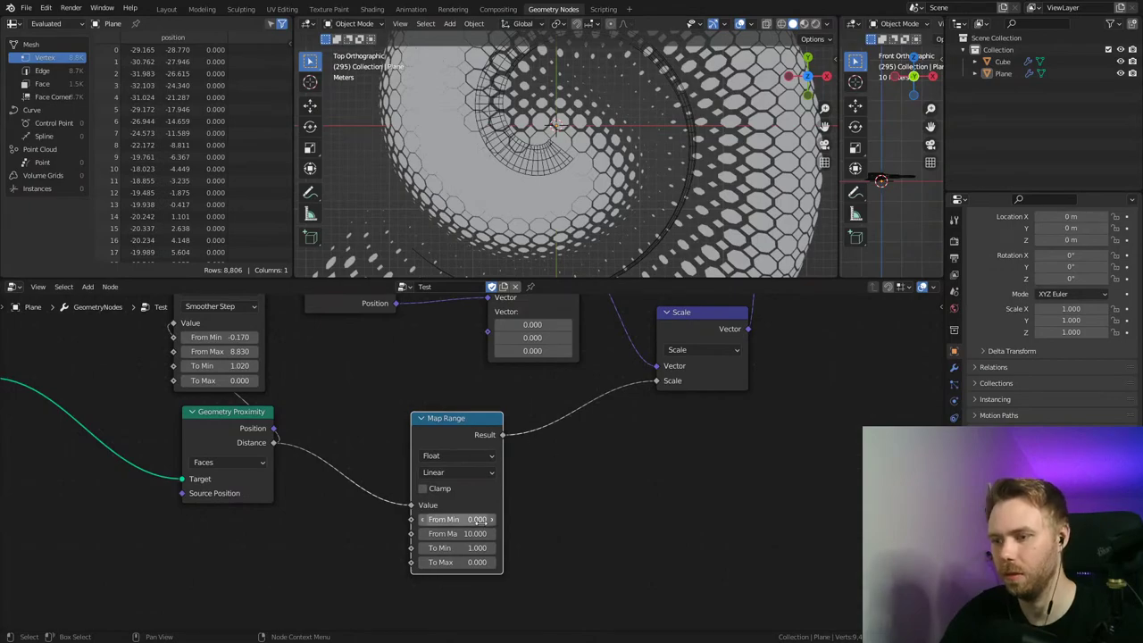
left_click_drag(467, 533, 545, 533)
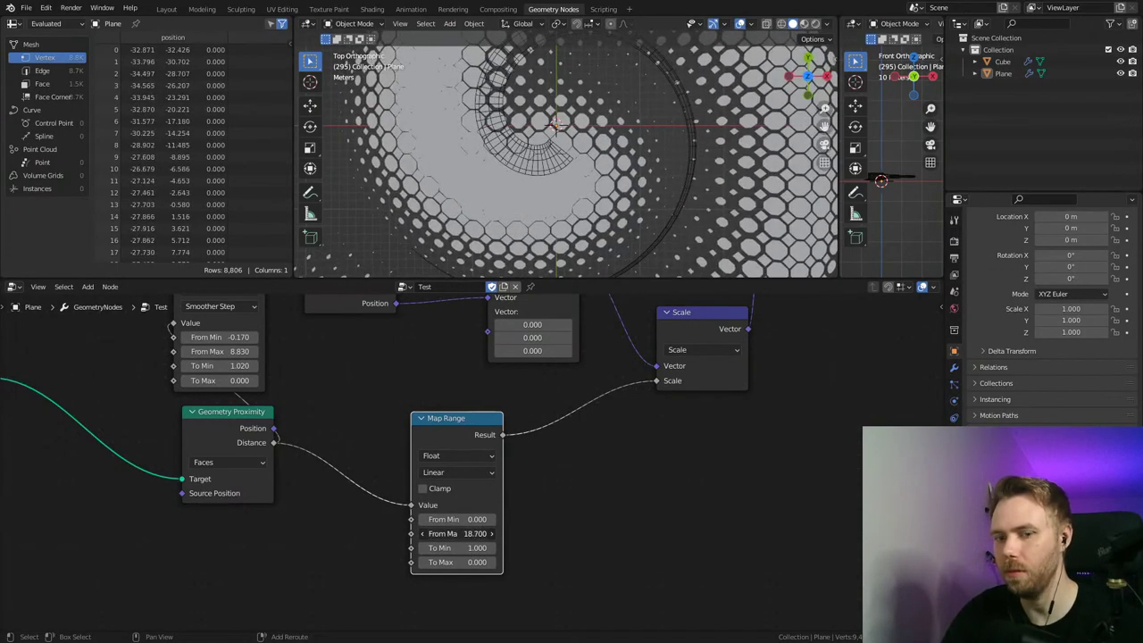
left_click_drag(484, 553, 457, 548)
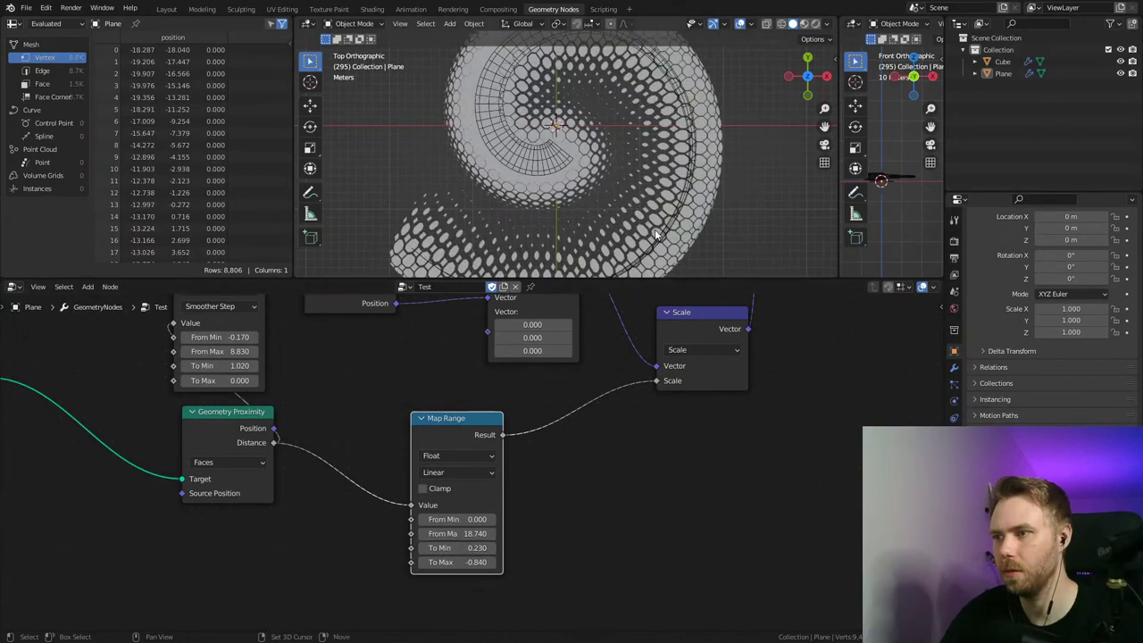
Step: Play the animation to check the warped spiral halftone and save the file
key("space")
scroll(639, 174, "down", 3)
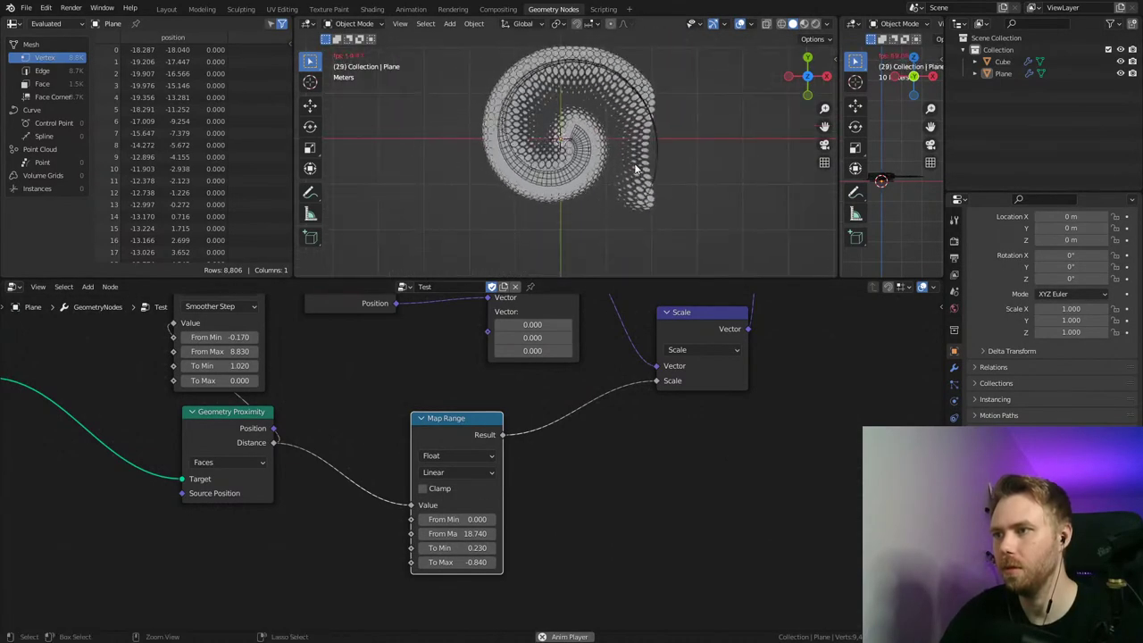
scroll(632, 143, "up", 3)
key("ctrl+s")
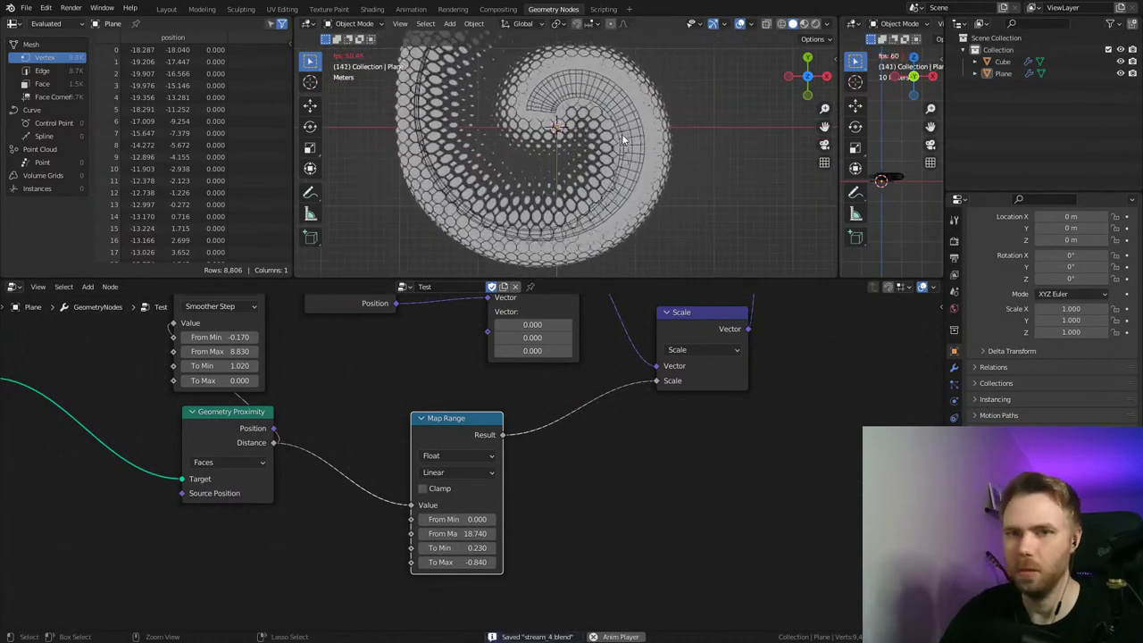
scroll(625, 143, "up", 4)
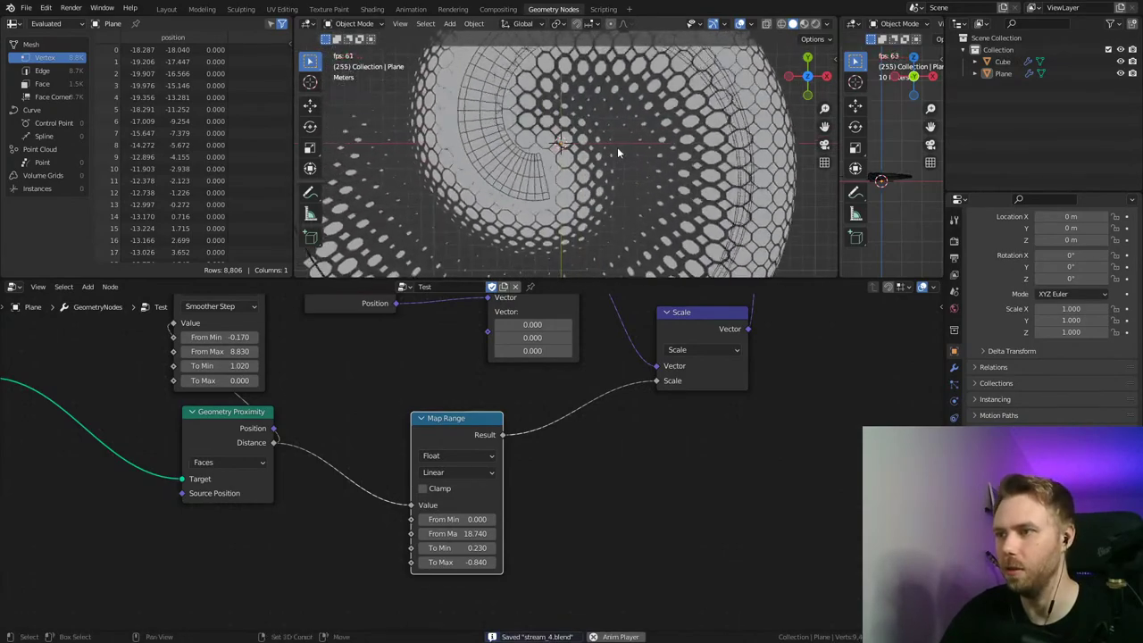
Step: Select the spiral Cube object and set the Multiply value feeding its Set Curve Radius to 0.960
scroll(607, 170, "down", 4)
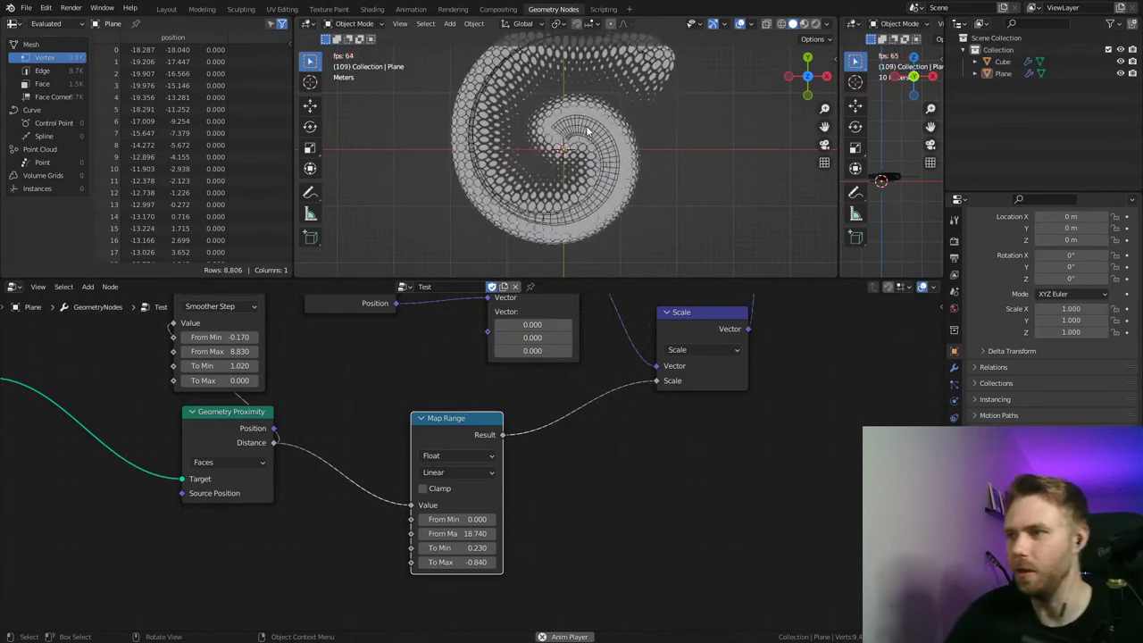
left_click(607, 155)
middle_click_drag(541, 460, 803, 510)
middle_click_drag(803, 510, 603, 435, "ctrl")
middle_click_drag(248, 468, 642, 485)
left_click_drag(455, 398, 419, 396, "shift")
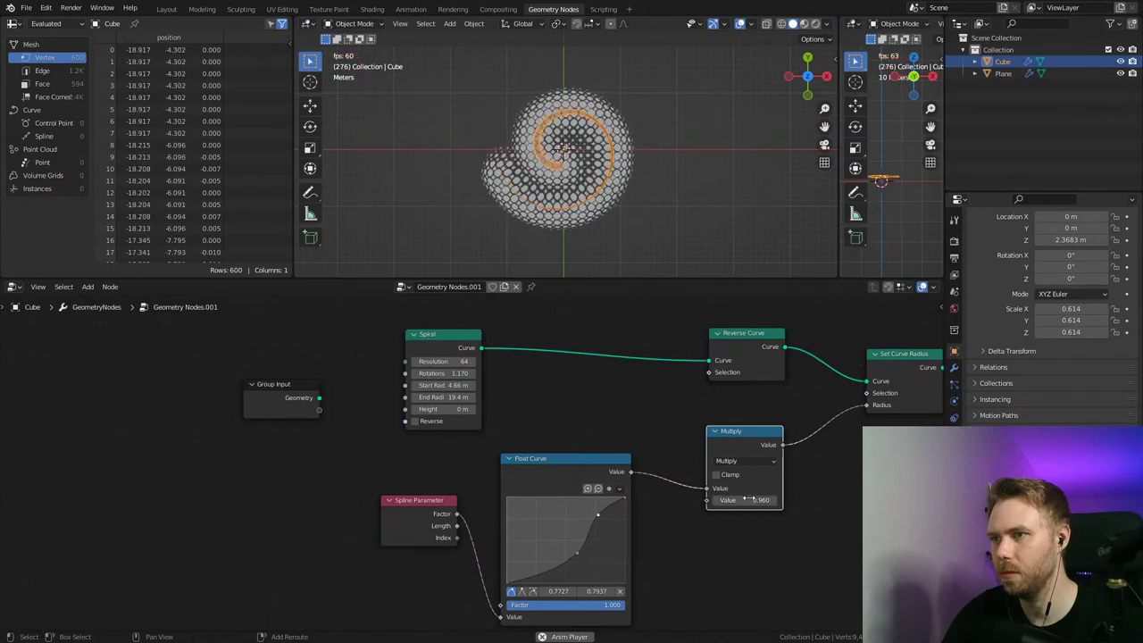
Step: Select the halftone plane, tune the face-scale Map Range to From Min 1.700, From Max 4.770 and To Max 0.060, and save the file
left_click(553, 178)
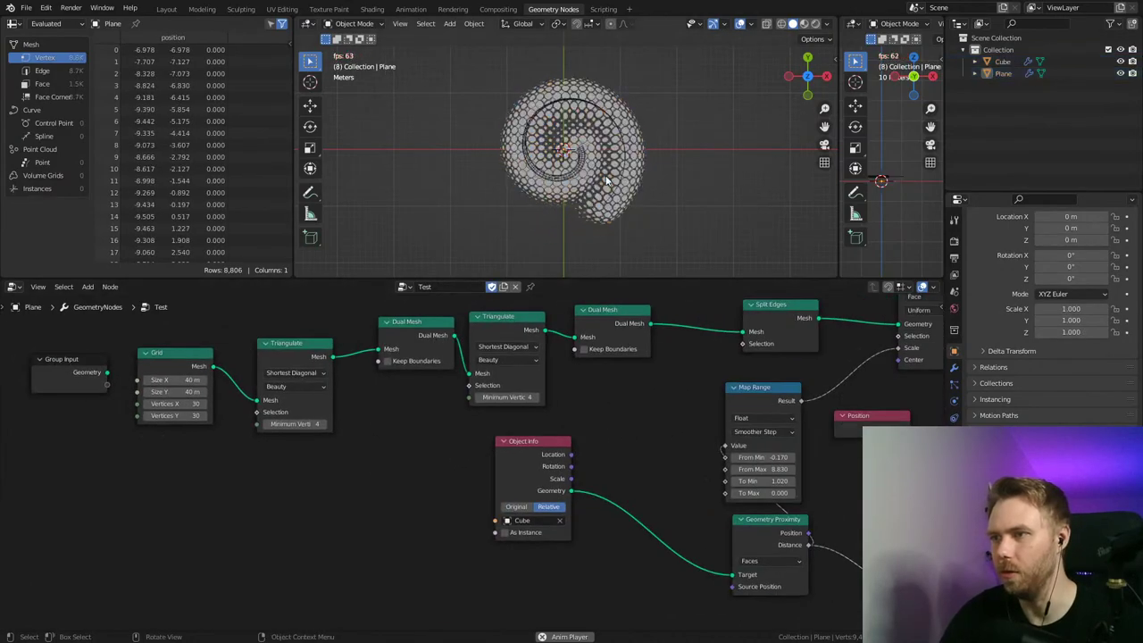
scroll(606, 180, "up", 5)
middle_click_drag(778, 521, 630, 533)
left_click_drag(568, 497, 604, 486)
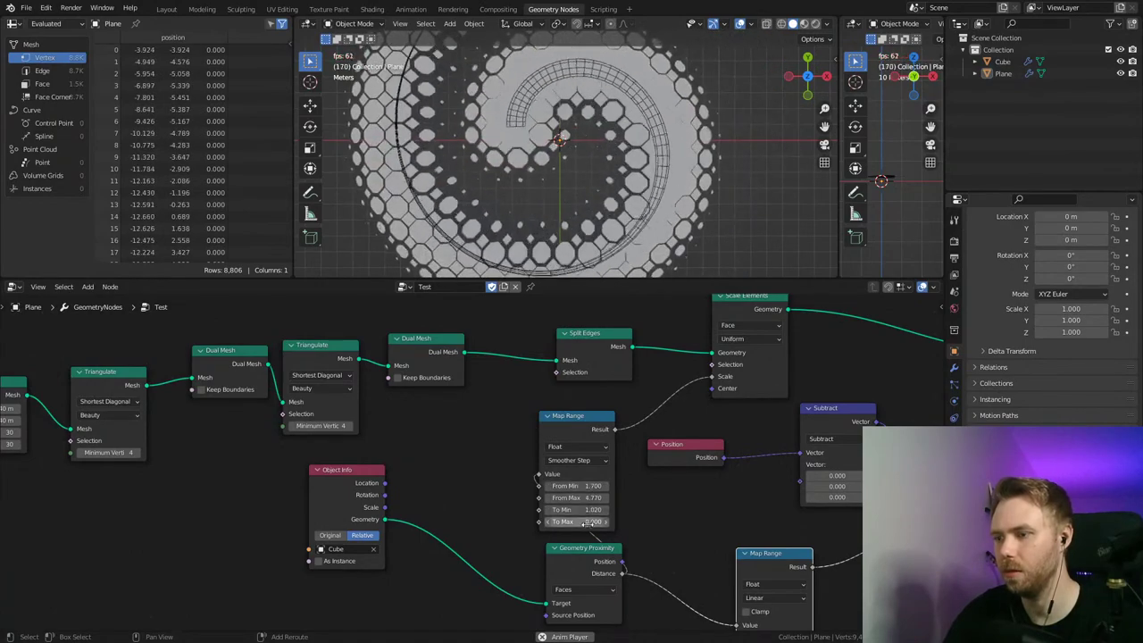
mouse_move(587, 523)
left_mouse_down()
mouse_move(632, 523)
mouse_move(568, 522)
left_mouse_up()
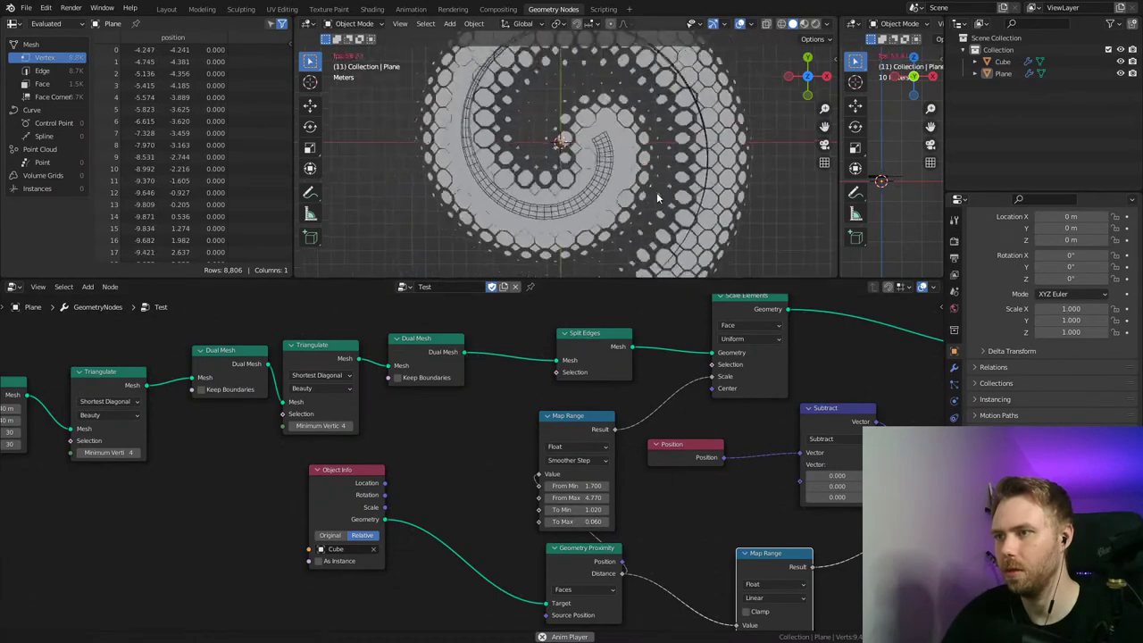
key("ctrl+s")
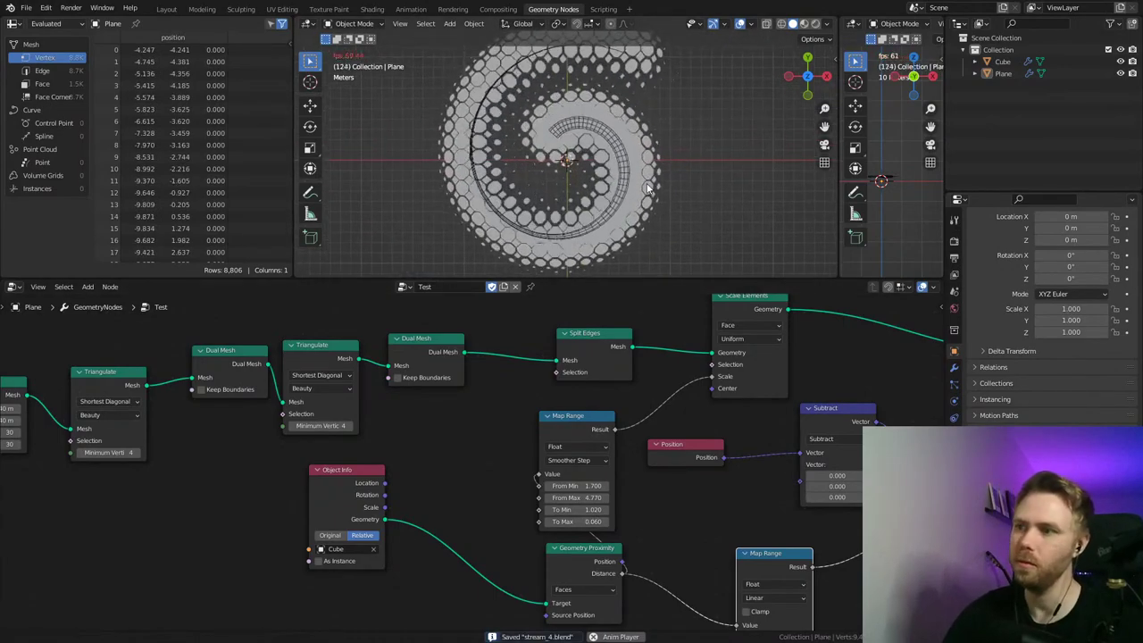
Step: Hide the Cube spiral in the viewport and set the face-scale Map Range's To Min to 0.250 and To Max to 1.420
left_click(1120, 62)
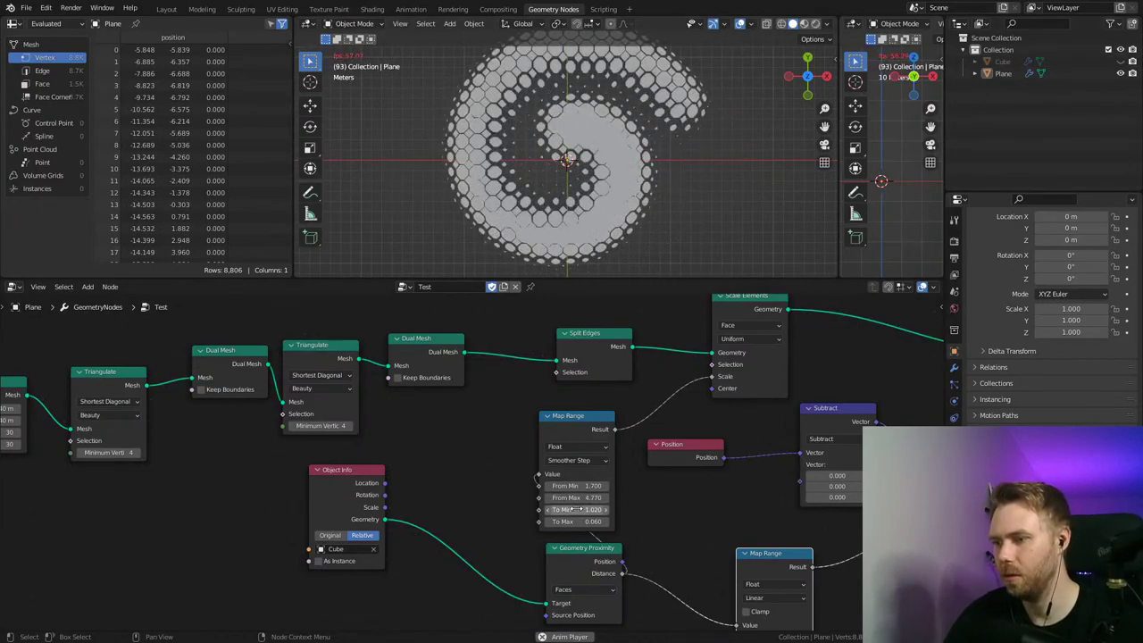
mouse_move(574, 509)
left_mouse_down()
mouse_move(536, 509)
mouse_move(713, 522)
mouse_move(558, 521)
mouse_move(575, 521)
left_mouse_up()
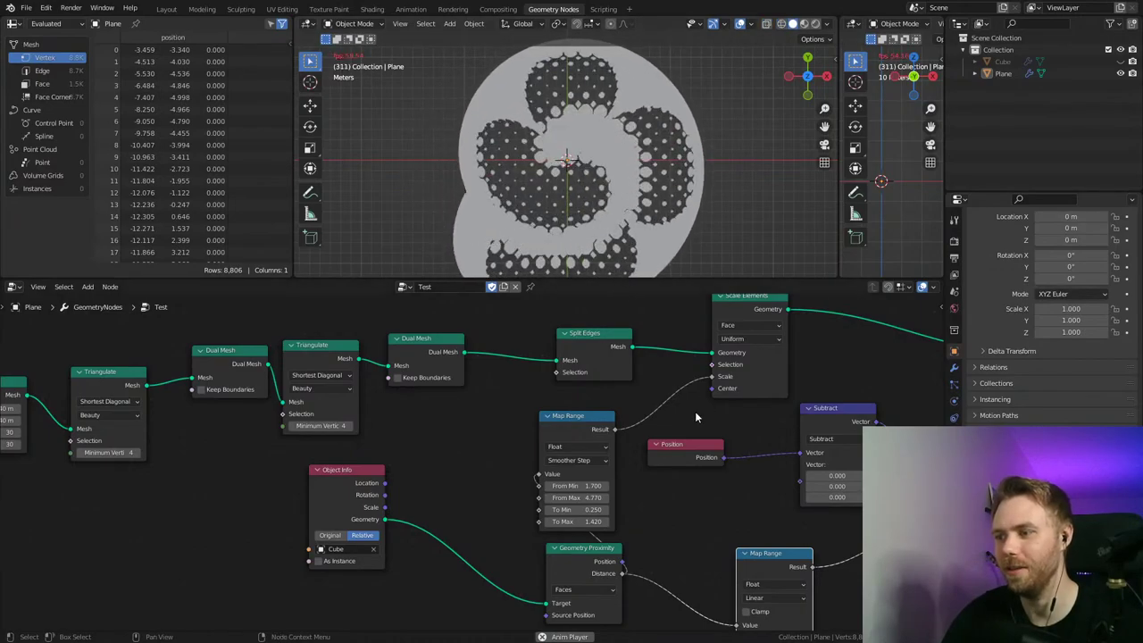
middle_click_drag(694, 411, 523, 403)
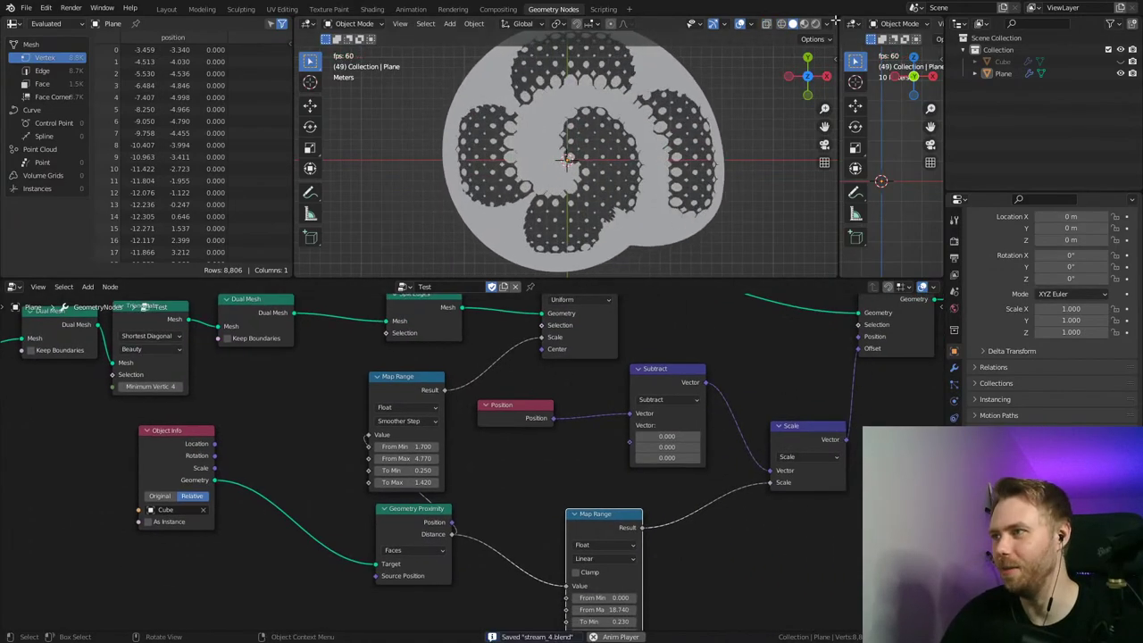
Step: Merge the two 3D viewports into one and reposition the Map Range node that drives the offset scale
left_click_drag(837, 19, 856, 84)
mouse_move(573, 482)
middle_mouse_down()
mouse_move(646, 467)
mouse_move(648, 454)
mouse_move(645, 486)
mouse_move(593, 483)
middle_mouse_up()
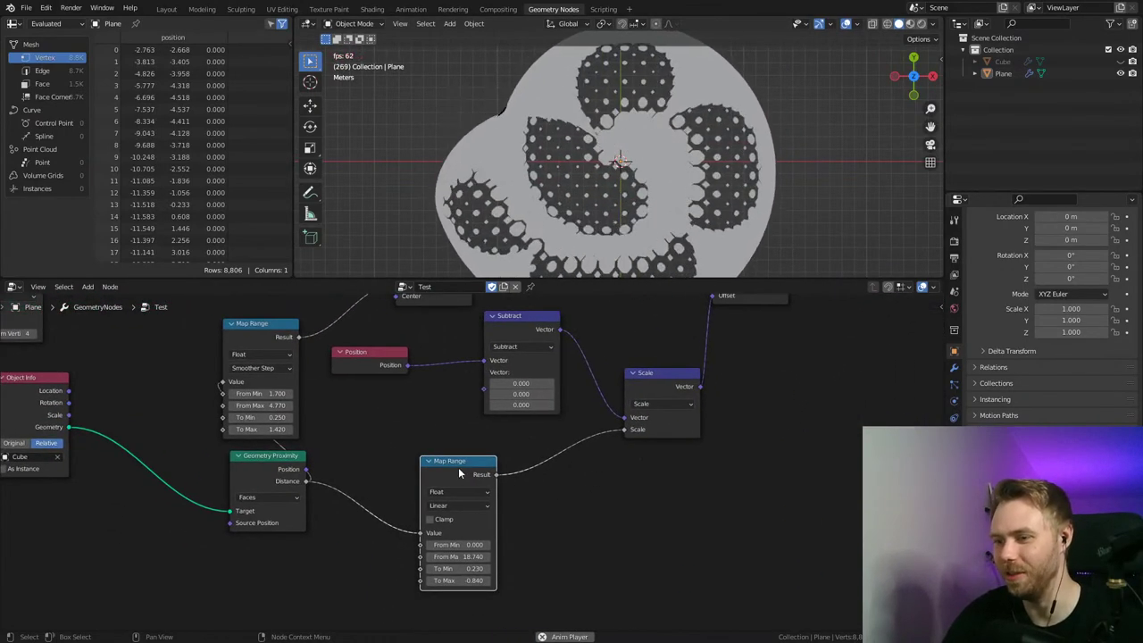
left_click_drag(458, 467, 451, 440)
Step: Switch the offset Map Range's interpolation to Smoother Step and save the file
mouse_move(451, 529)
left_mouse_down()
mouse_move(554, 529)
mouse_move(432, 530)
mouse_move(463, 529)
mouse_move(447, 529)
left_mouse_up()
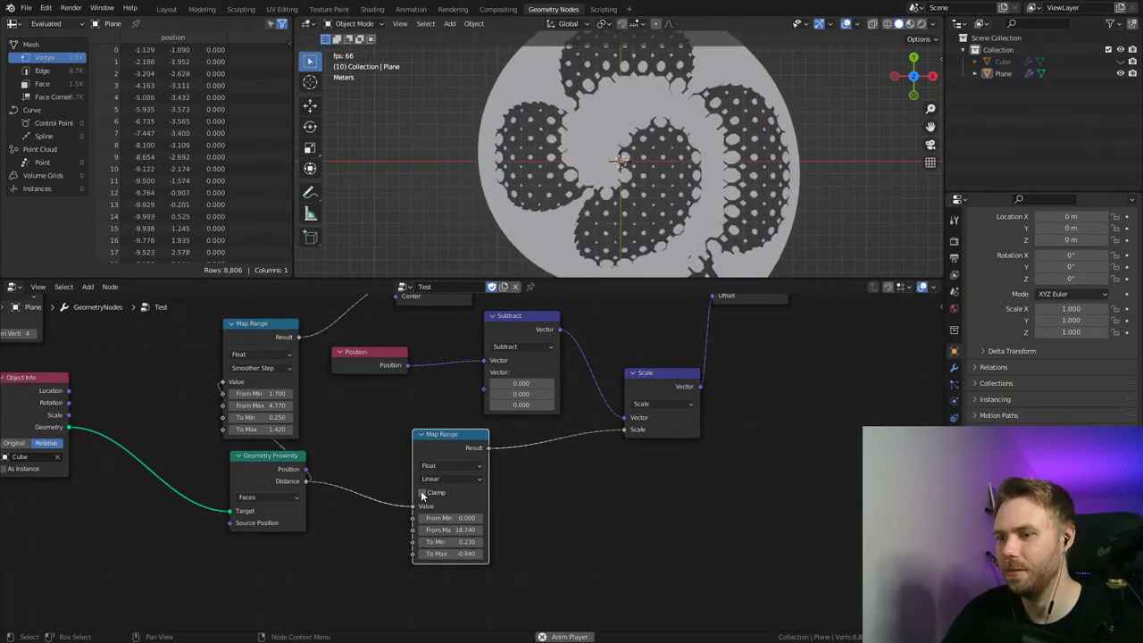
left_click(446, 478)
left_click(473, 524)
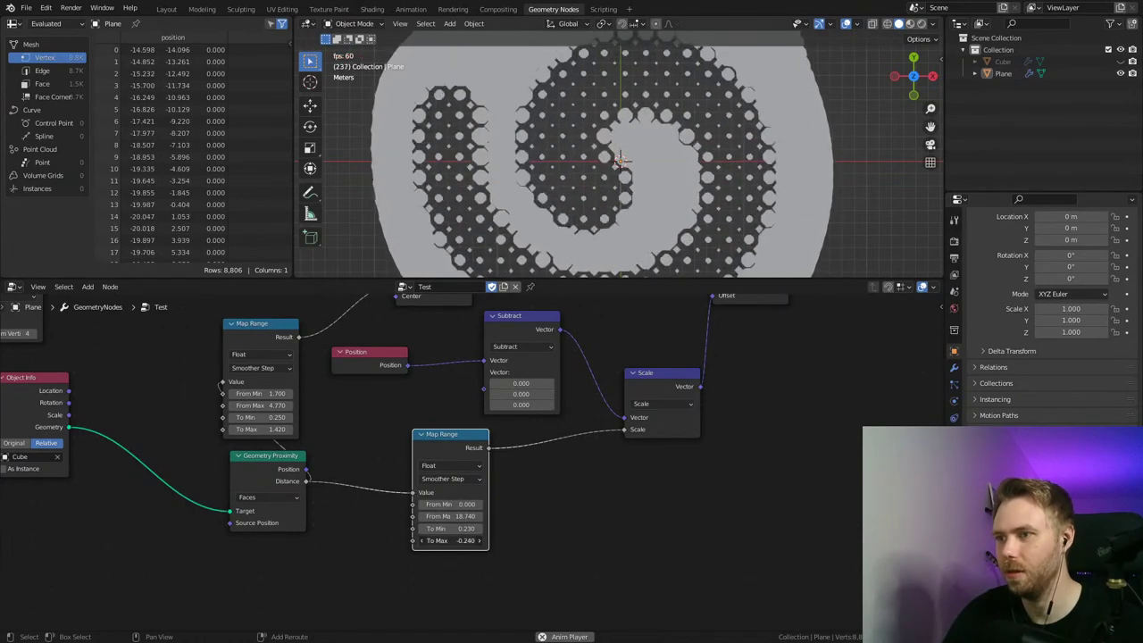
mouse_move(451, 540)
left_mouse_down()
mouse_move(430, 540)
mouse_move(460, 539)
left_mouse_up()
middle_click_drag(444, 454, 740, 500)
middle_click_drag(486, 474, 363, 440)
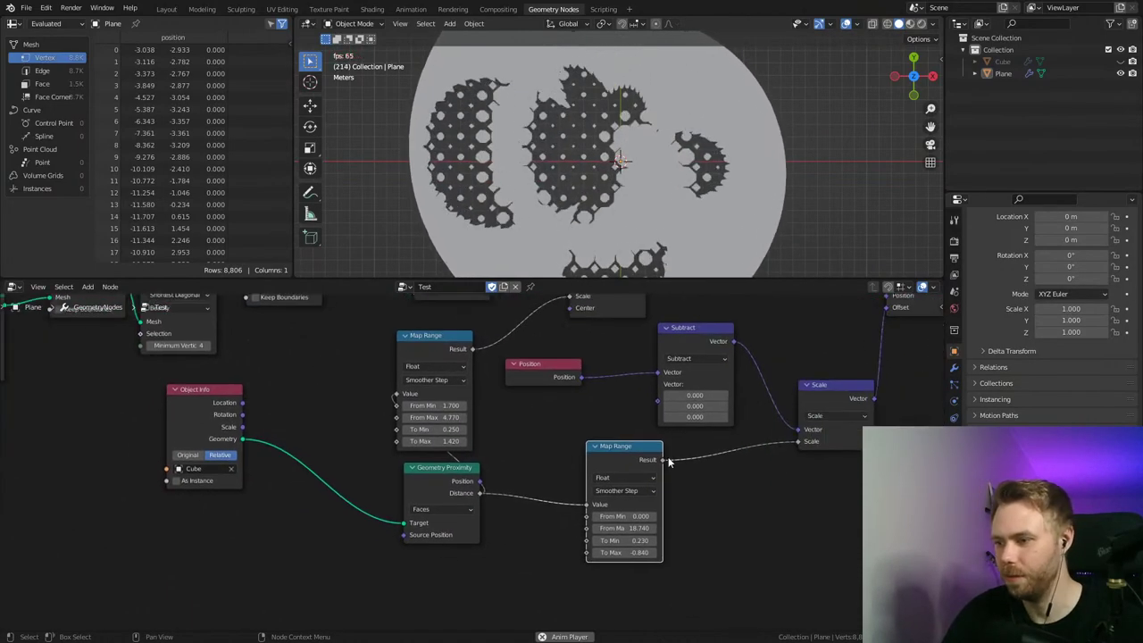
middle_click_drag(784, 442, 602, 456)
scroll(527, 490, "down", 2)
key("ctrl+s")
Step: Insert a Math node set to Multiply with value 0.320 between the offset Map Range and the Scale node
middle_click_drag(465, 460, 503, 465)
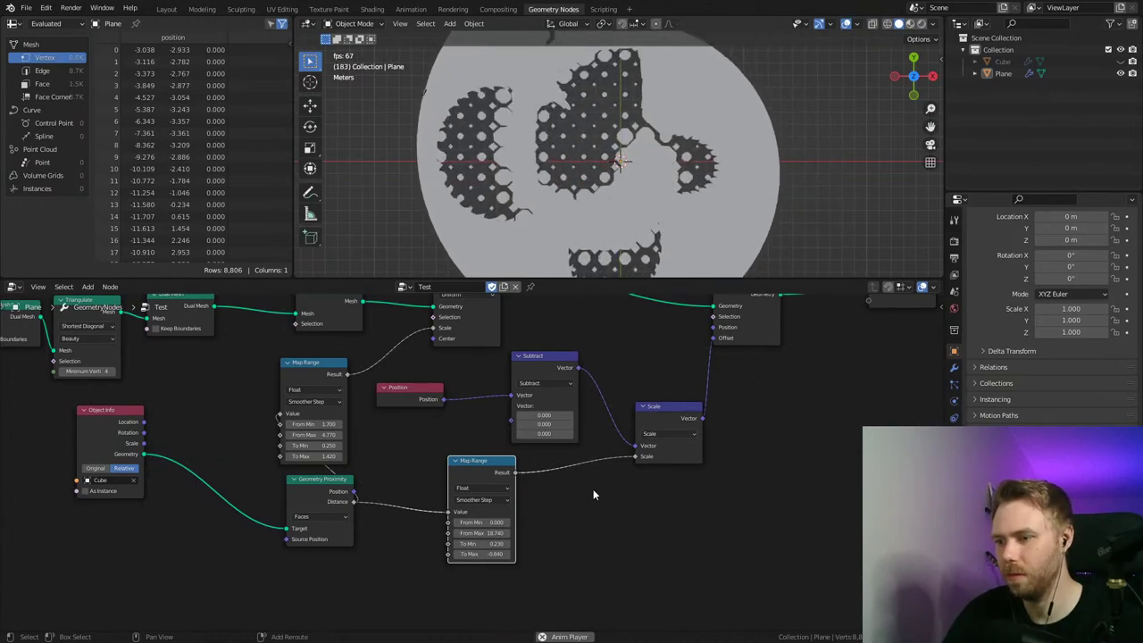
key("shift+a")
mouse_move(593, 488)
left_click(677, 458)
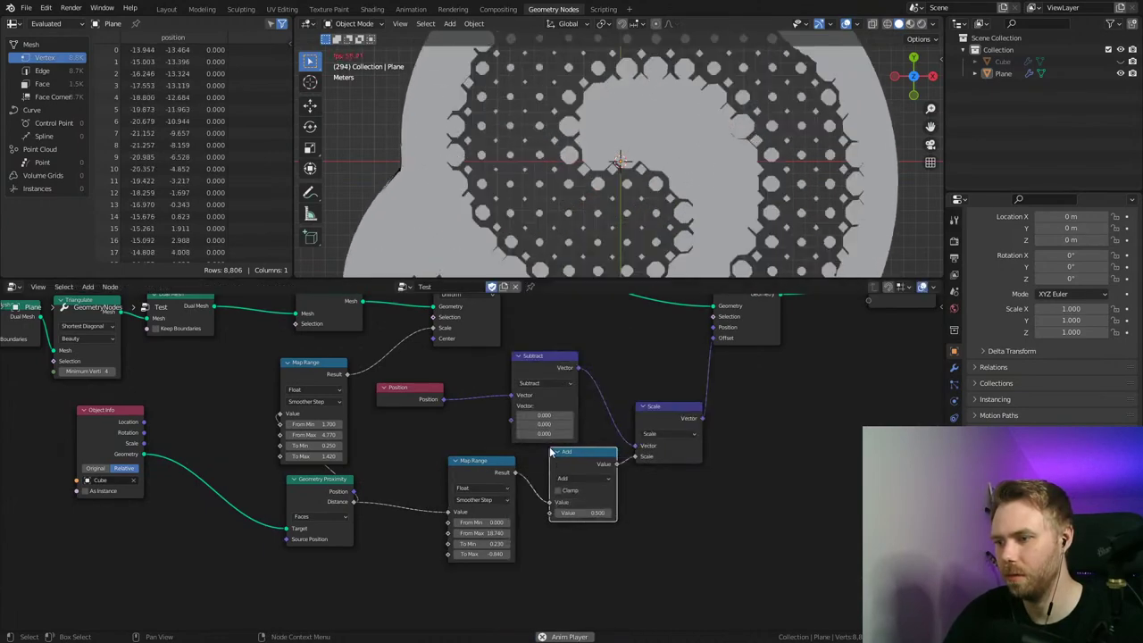
left_click(554, 452)
left_click(589, 477)
left_click(593, 524)
left_click_drag(592, 514, 558, 513, "shift")
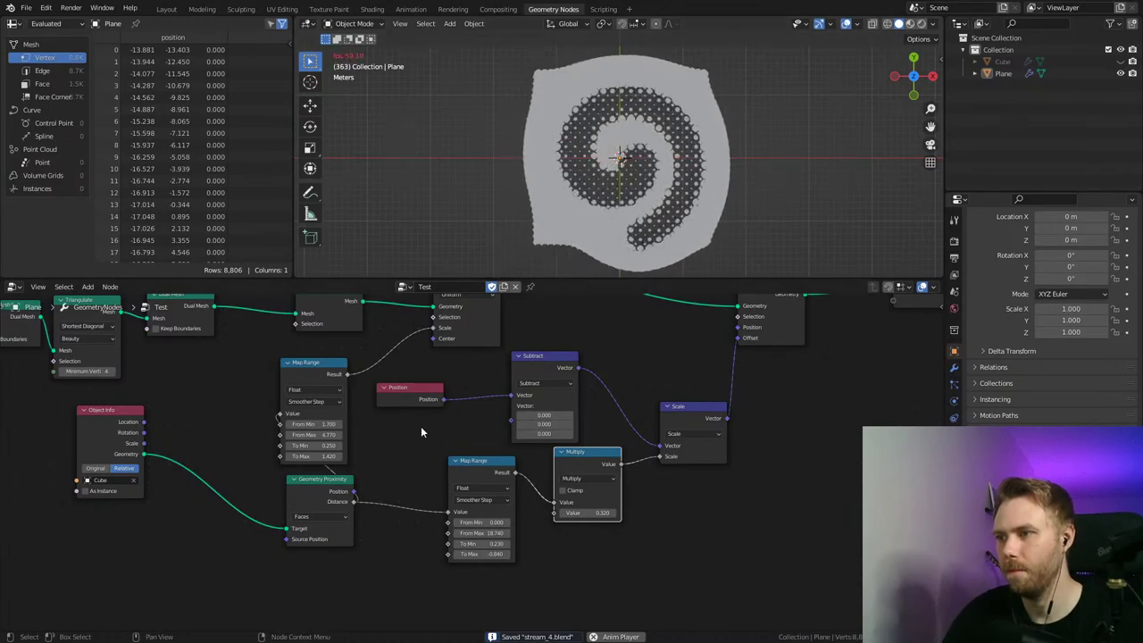
Step: Set the face-scale Map Range's To Min to 1.100 and To Max to 0, and save the file
middle_click_drag(422, 432, 702, 436)
scroll(503, 421, "up", 4)
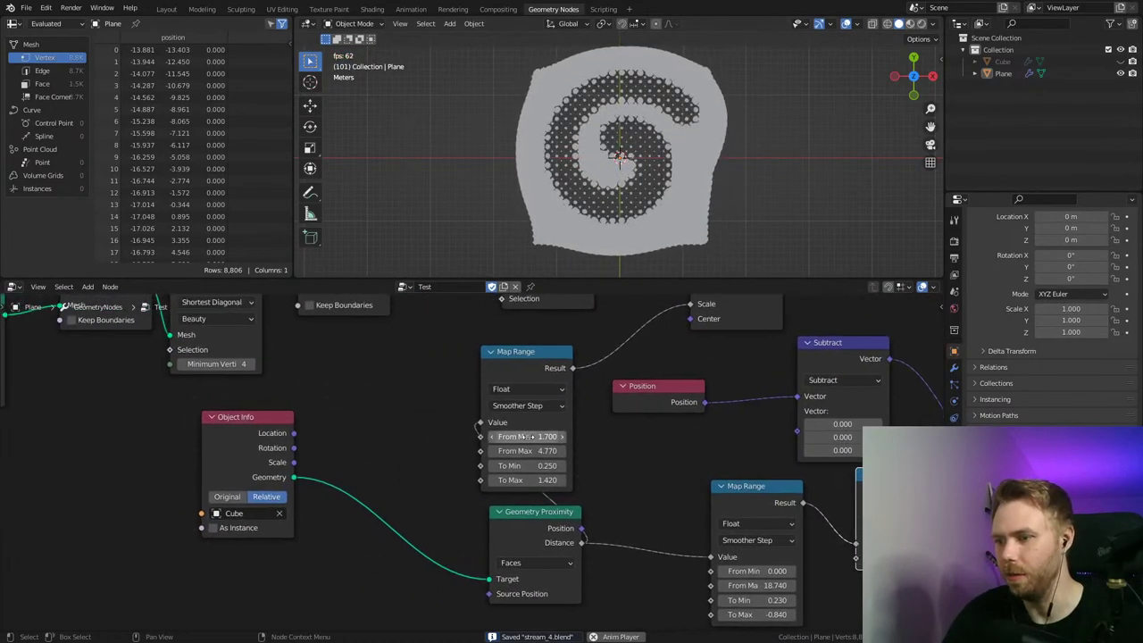
left_click_drag(528, 465, 491, 479)
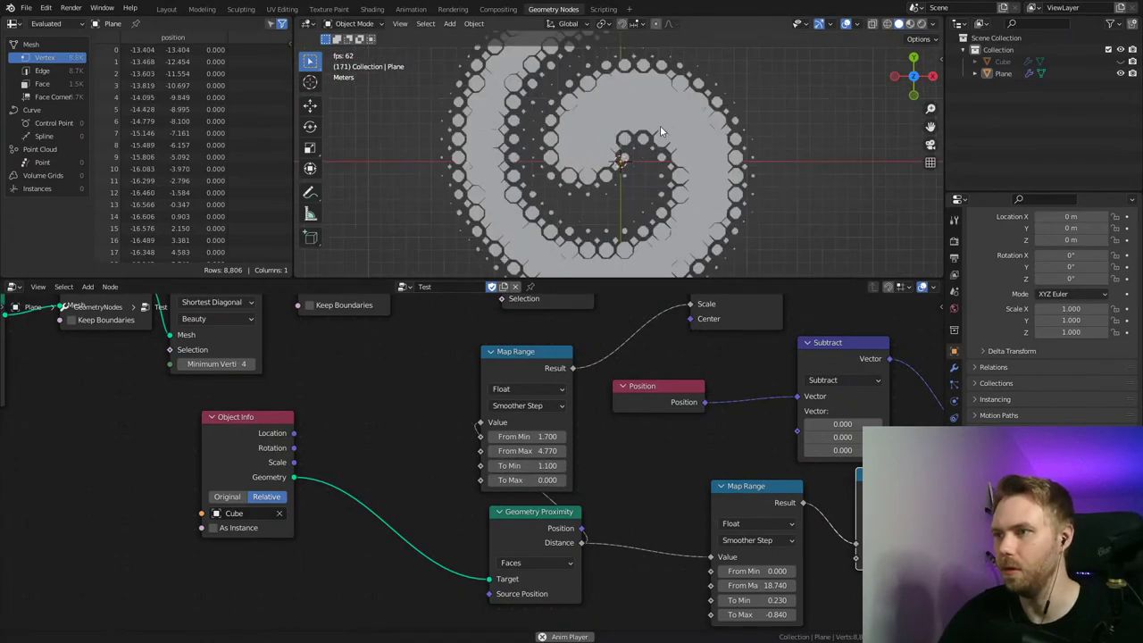
key("ctrl+s")
Step: Remove the Multiply node and set the offset Map Range to From Max 28.760, To Min 0 and To Max 2.100
middle_click_drag(778, 443, 496, 410)
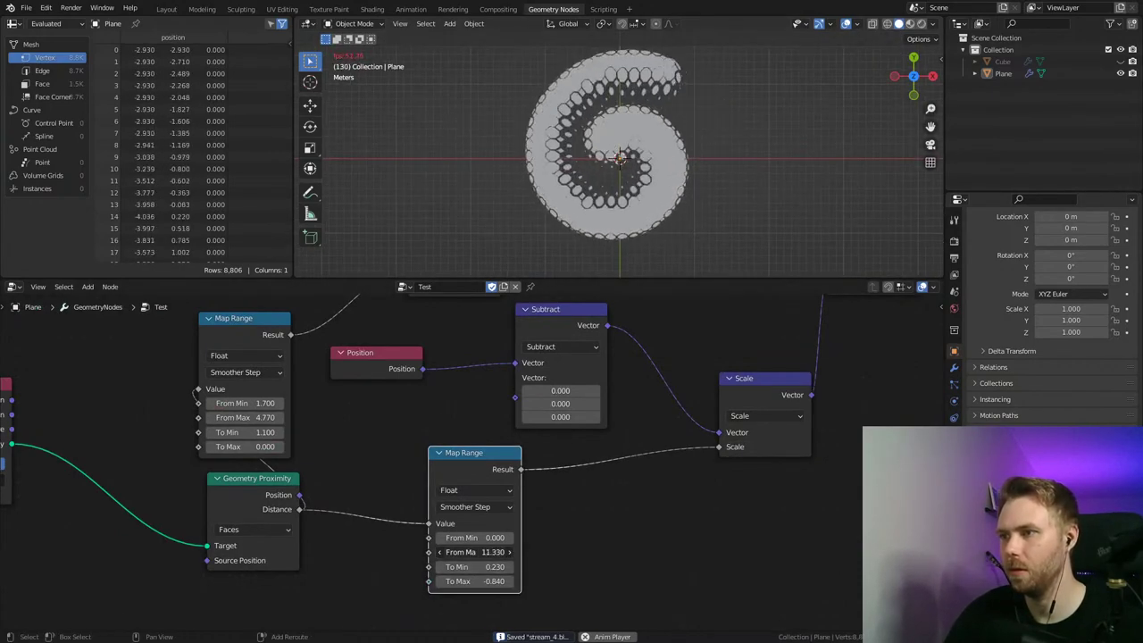
left_click_drag(474, 552, 423, 552)
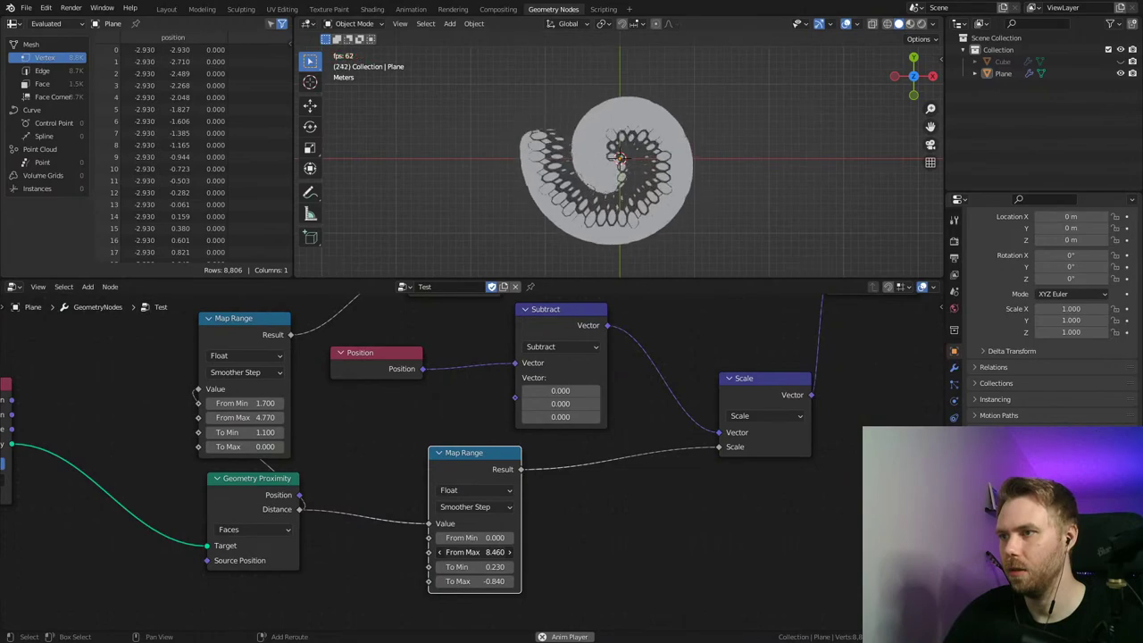
mouse_move(473, 552)
left_mouse_down()
mouse_move(517, 552)
mouse_move(487, 566)
mouse_move(527, 566)
mouse_move(490, 566)
left_mouse_up()
left_click(490, 566)
type("0")
key("Return")
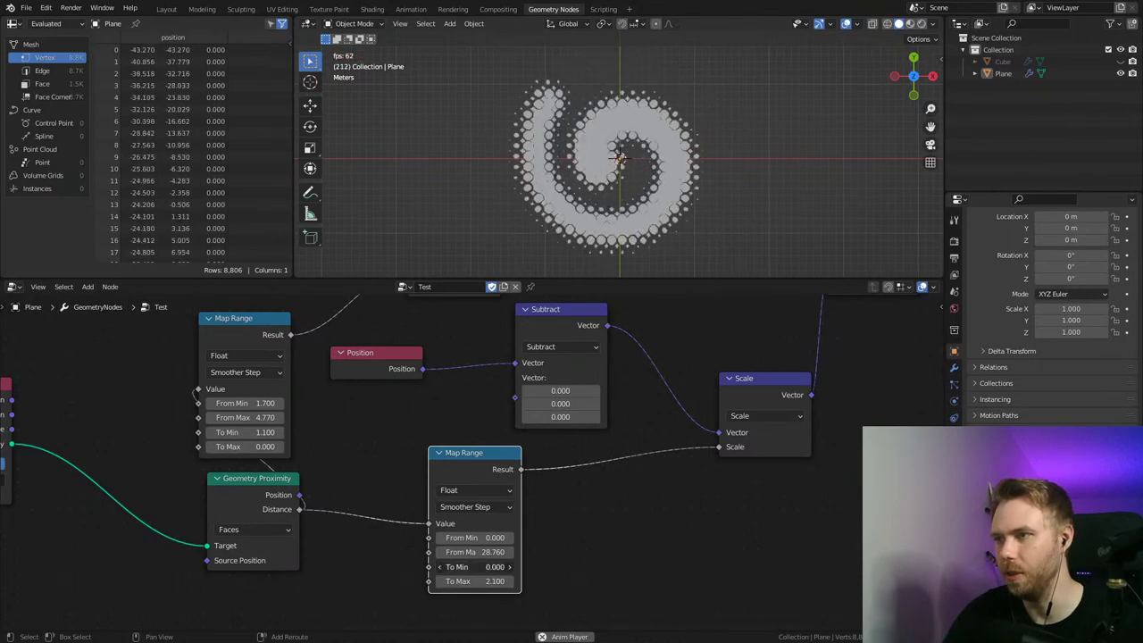
Step: Tune the offset Map Range to From Min -0.450, From Max 9.300, To Min 0.500 and To Max 0, and save the file
mouse_move(459, 566)
left_mouse_down()
mouse_move(557, 567)
mouse_move(461, 581)
left_mouse_up()
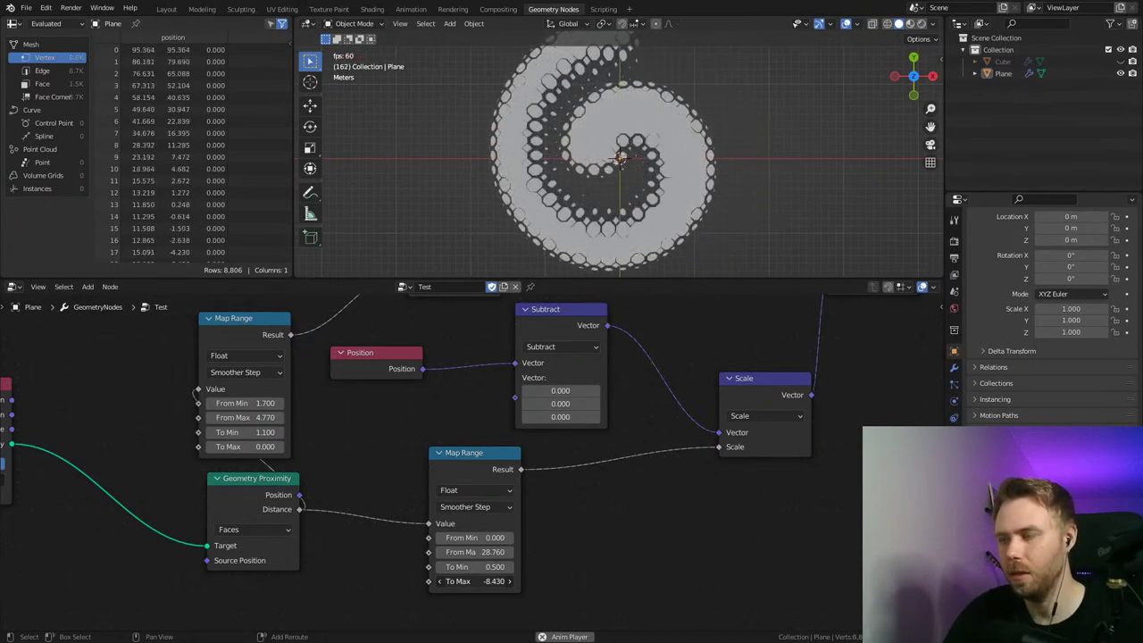
mouse_move(485, 537)
left_mouse_down()
mouse_move(701, 537)
mouse_move(451, 537)
mouse_move(468, 537)
left_mouse_up()
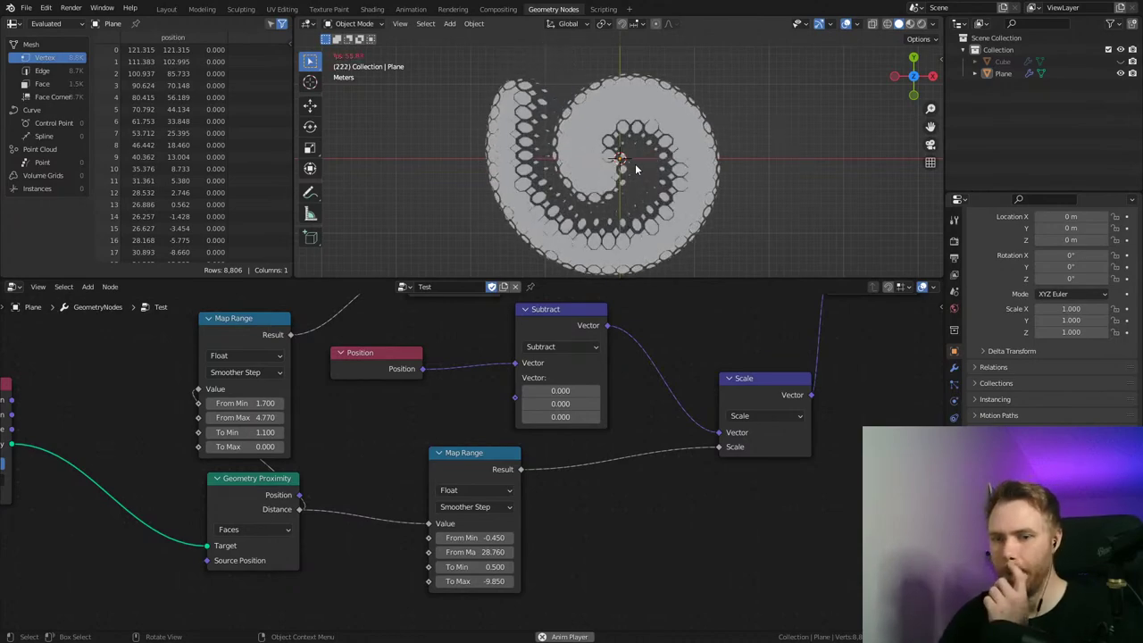
left_click_drag(491, 581, 631, 581)
left_click(487, 581)
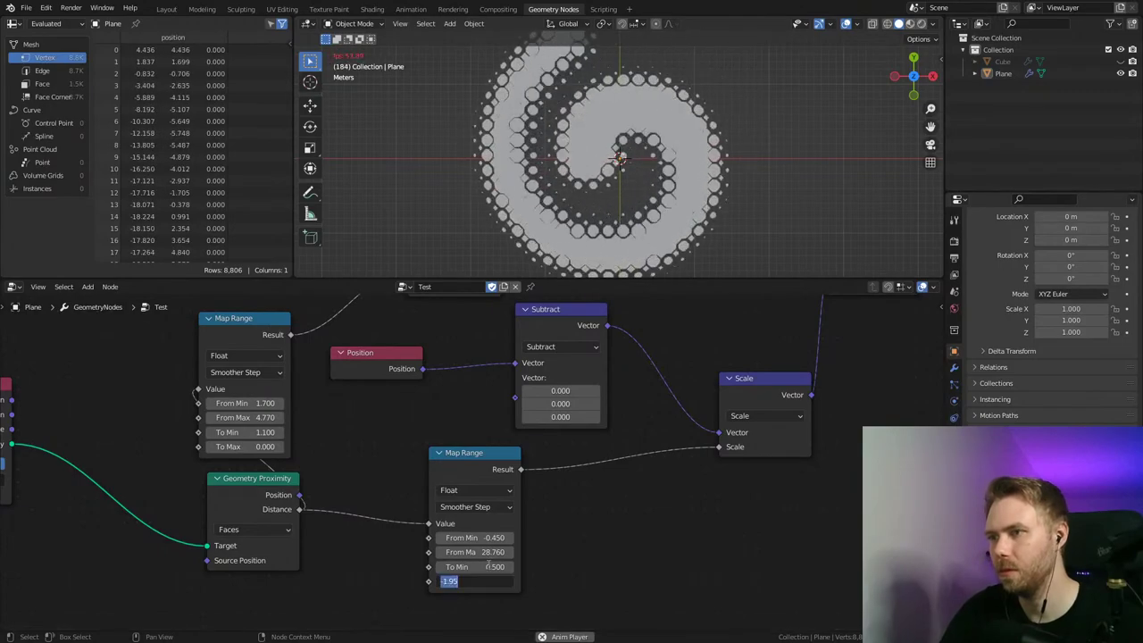
type("0")
key("Return")
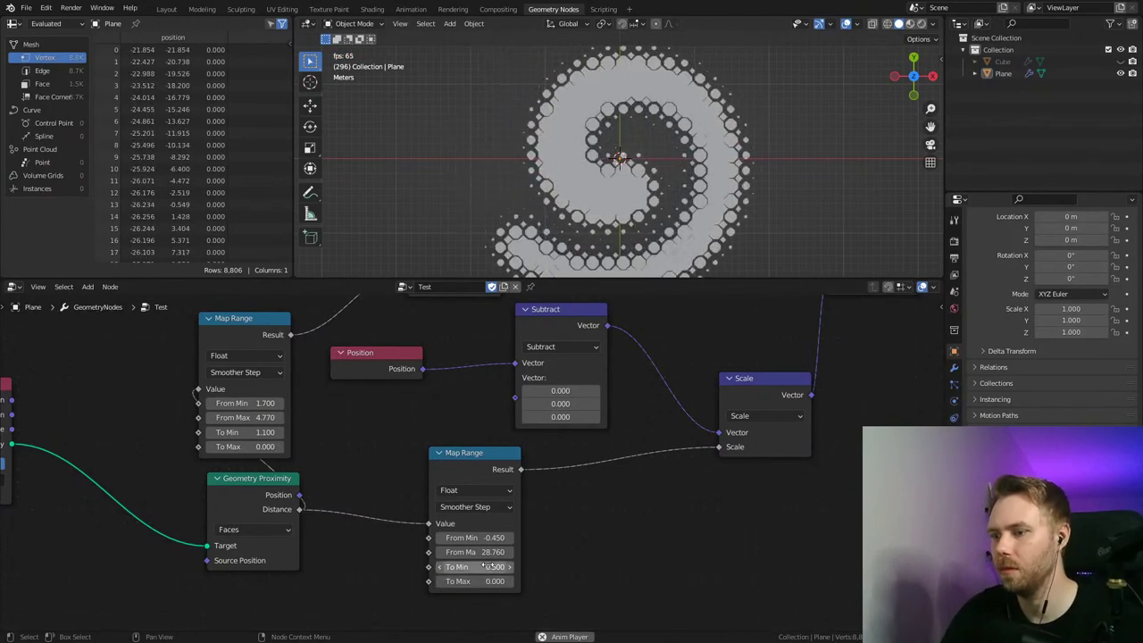
left_click_drag(486, 566, 303, 552)
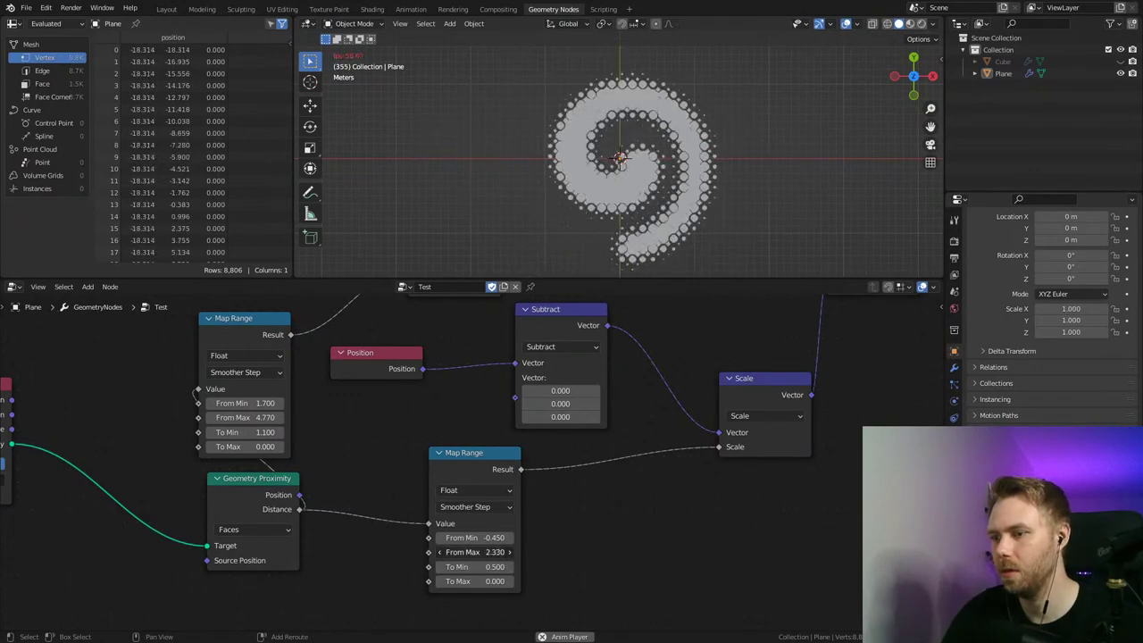
left_click_drag(482, 552, 509, 551)
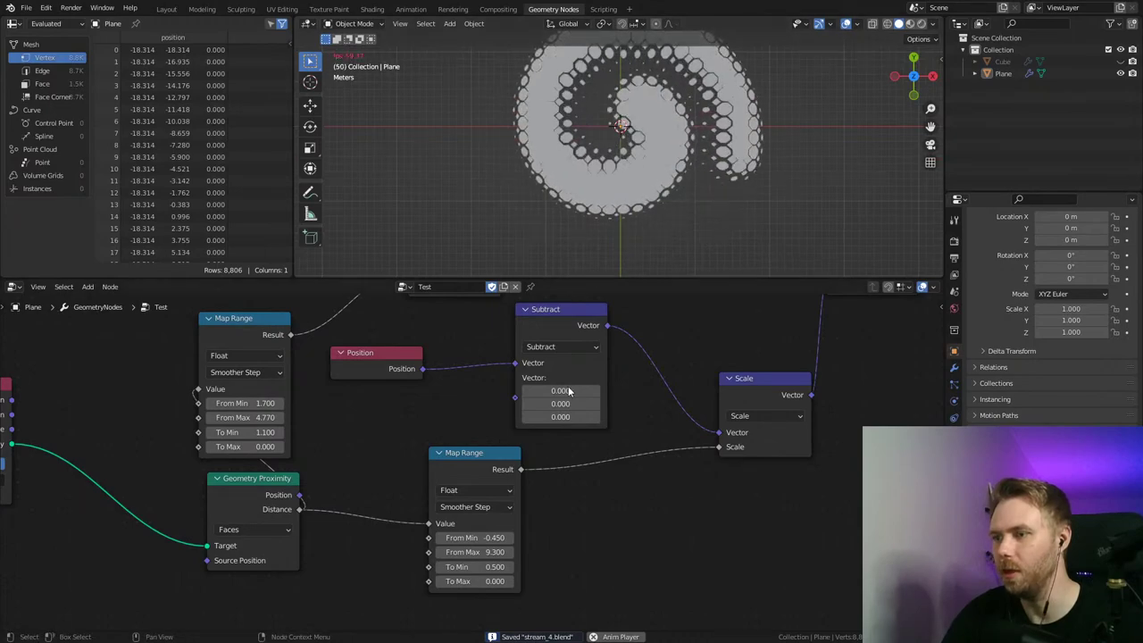
Step: Refine the face-scale Map Range to From Min 1.780, From Max 4.420, To Min 1.120 and To Max 0
middle_click_drag(293, 418, 509, 466)
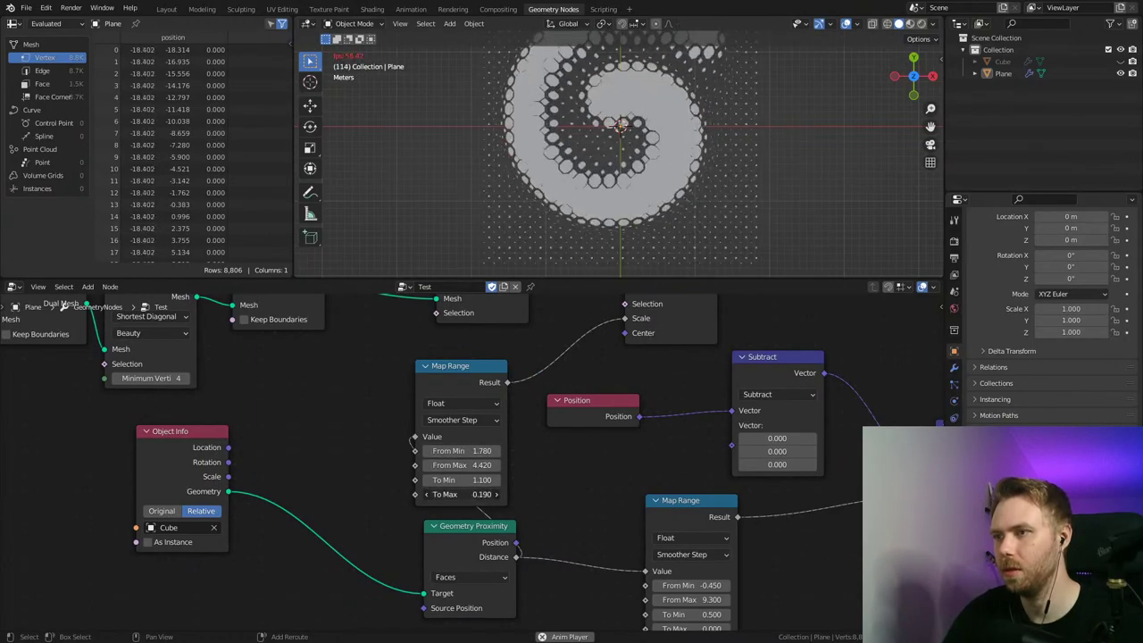
left_click_drag(474, 493, 456, 494, "ctrl")
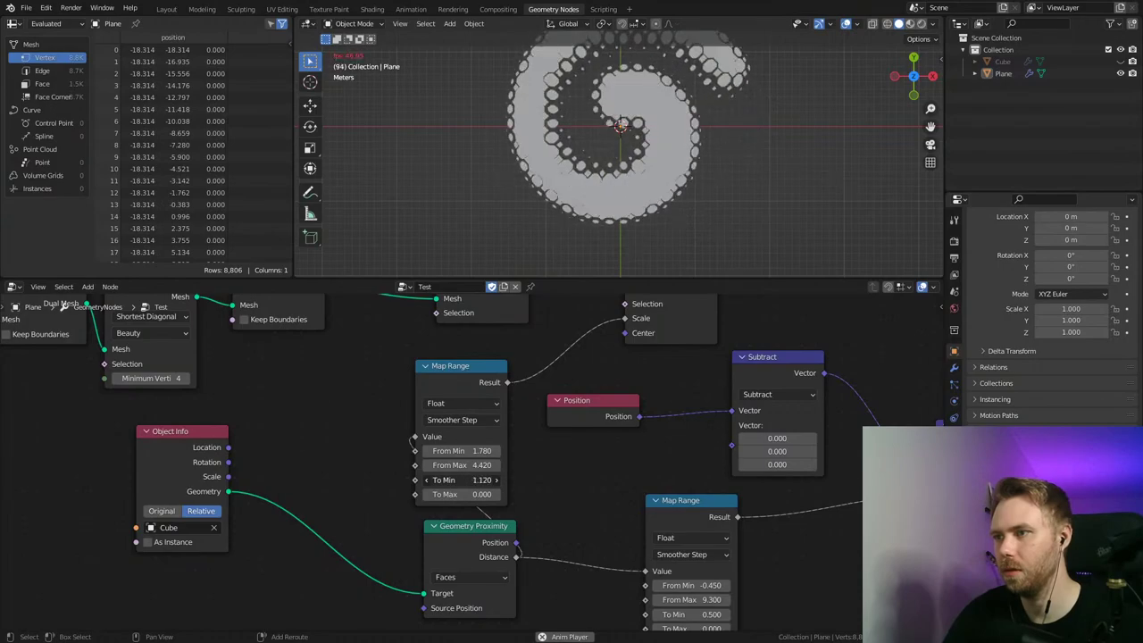
middle_click_drag(711, 144, 691, 177, "shift")
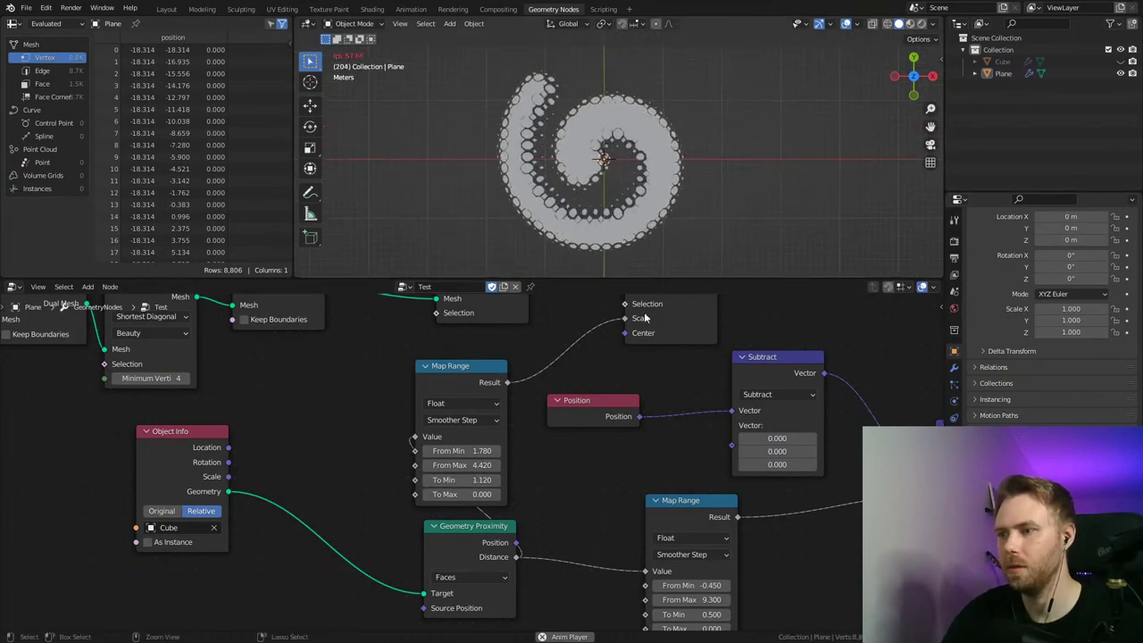
Step: Look over the Test node tree and the playing spiral halftone, and save the file
middle_click_drag(601, 503, 517, 455)
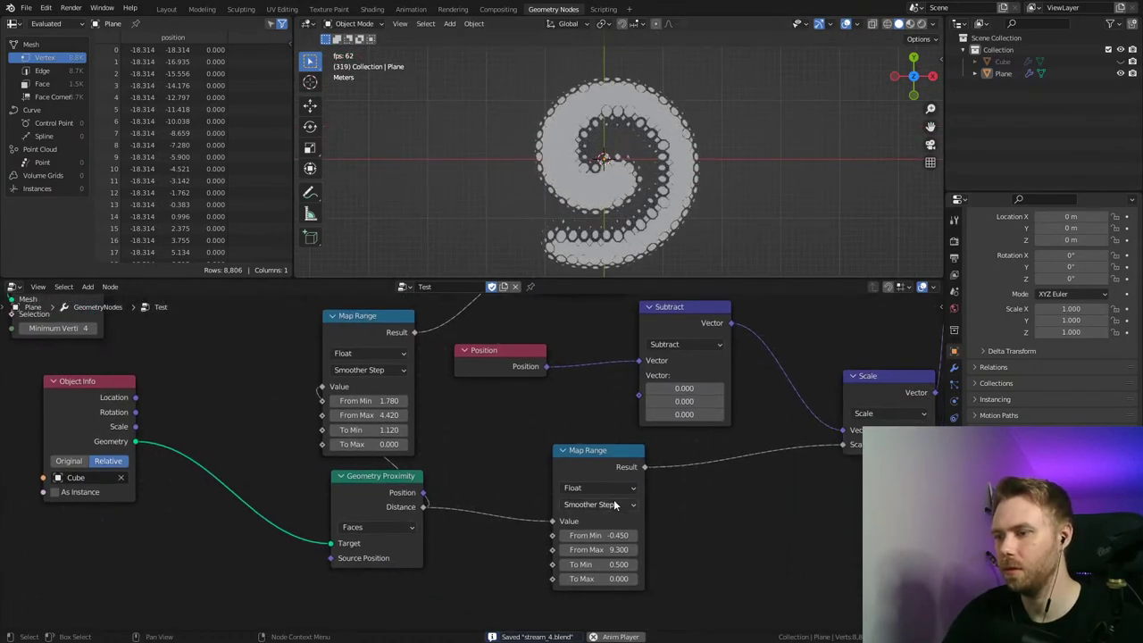
middle_click_drag(711, 437, 573, 491)
scroll(655, 419, "down", 4)
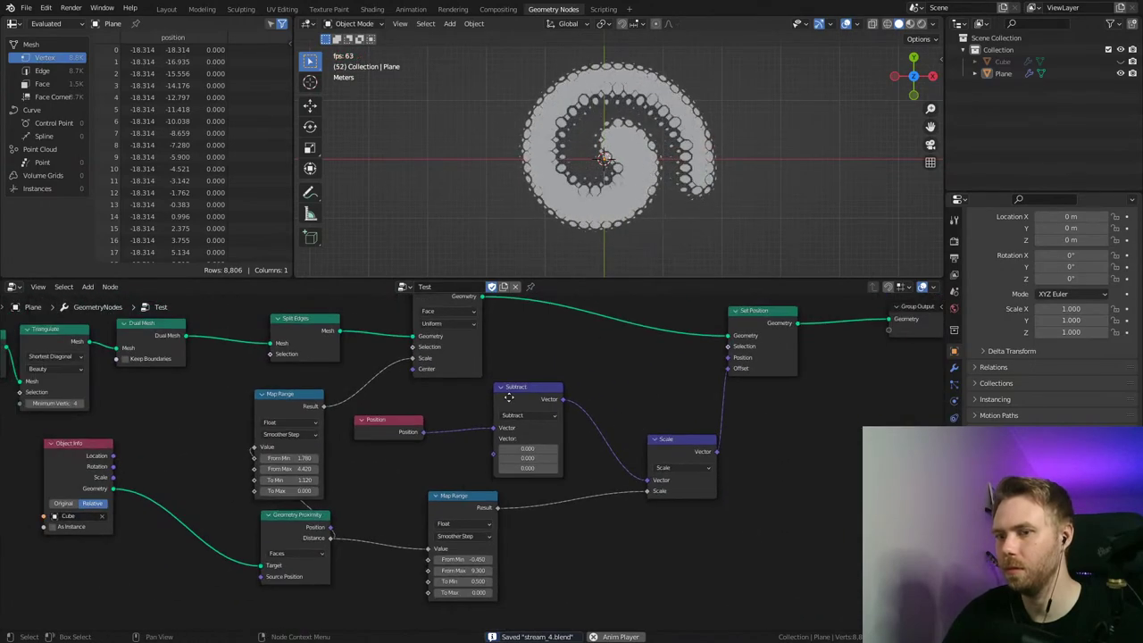
middle_click_drag(508, 397, 669, 437)
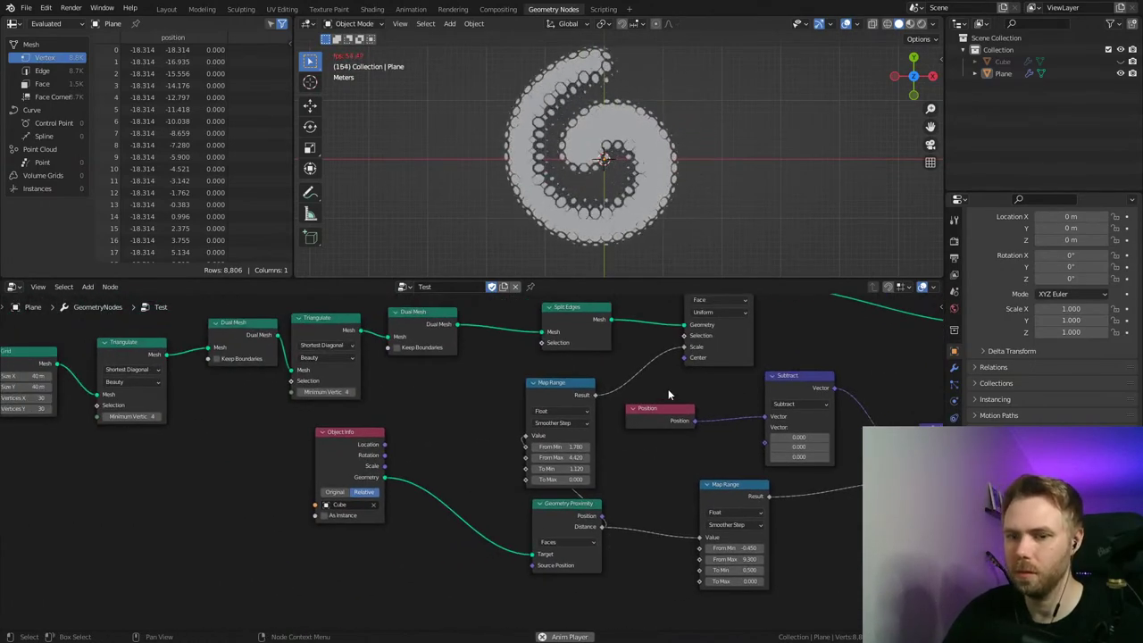
middle_click_drag(669, 393, 509, 405)
scroll(632, 239, "up", 3)
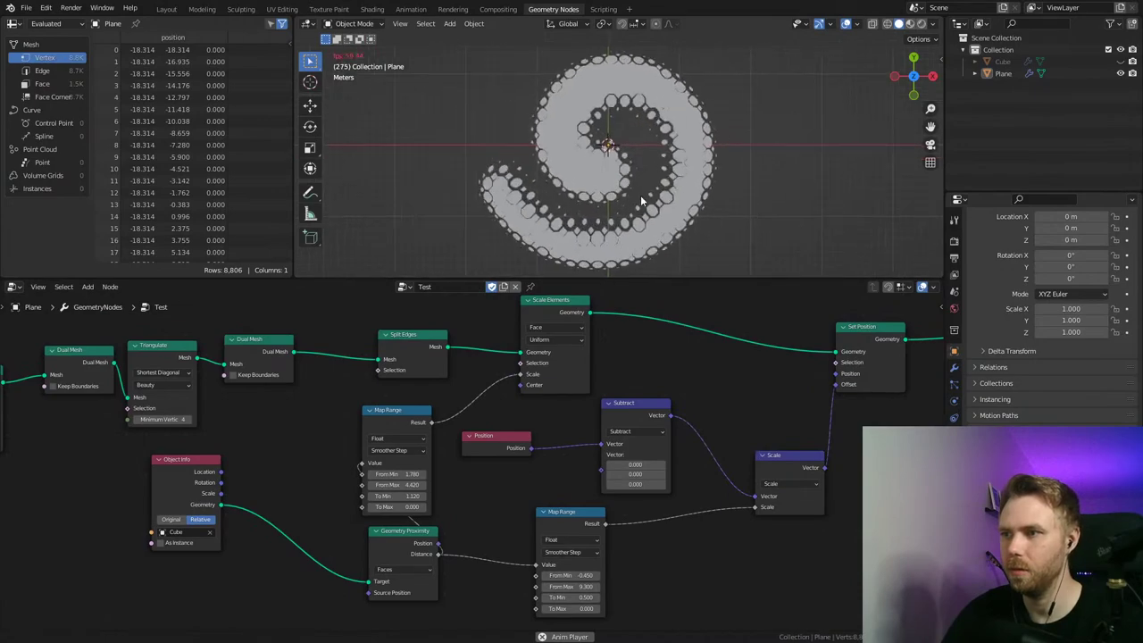
key("ctrl+s")
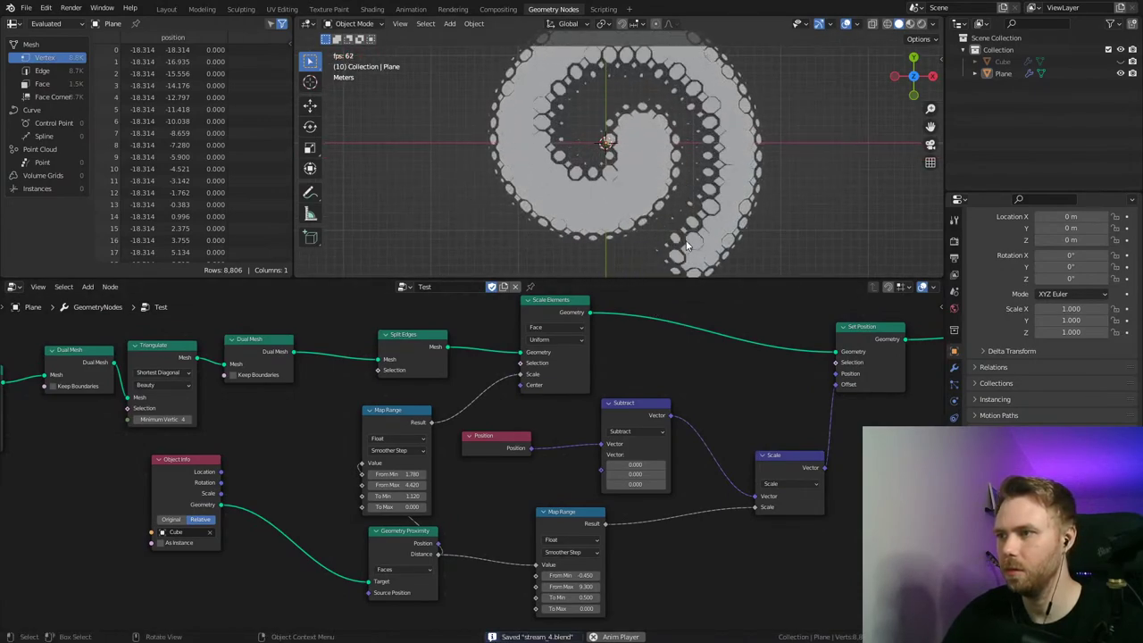
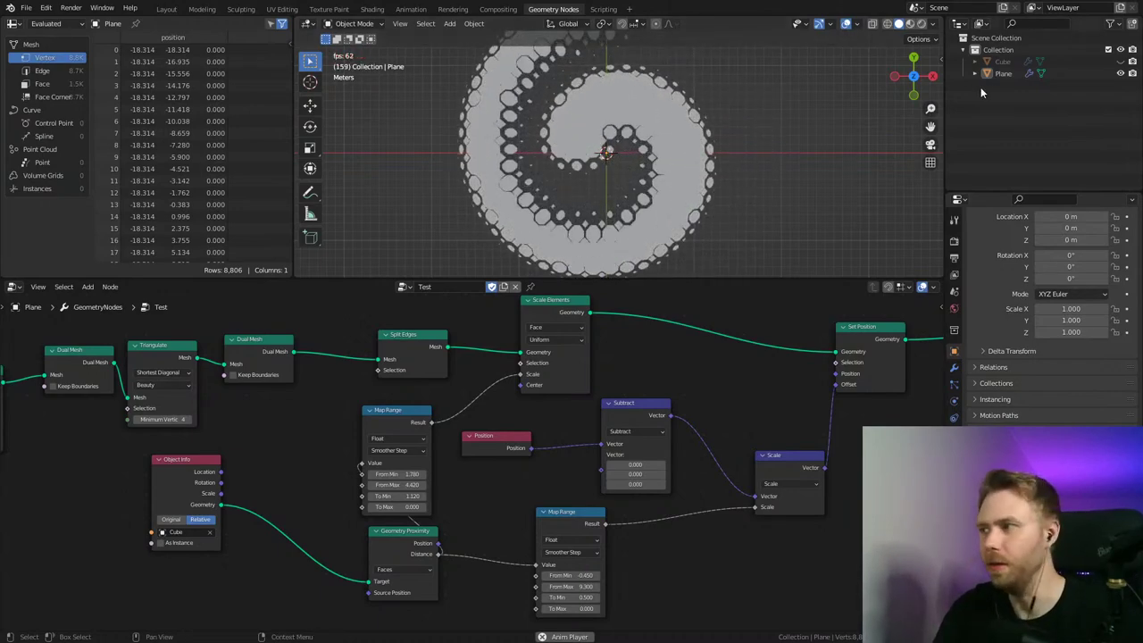
Step: Spread out the Position, Subtract and offset Map Range nodes in the Test tree so their links are easier to read
middle_click_drag(691, 398, 595, 347)
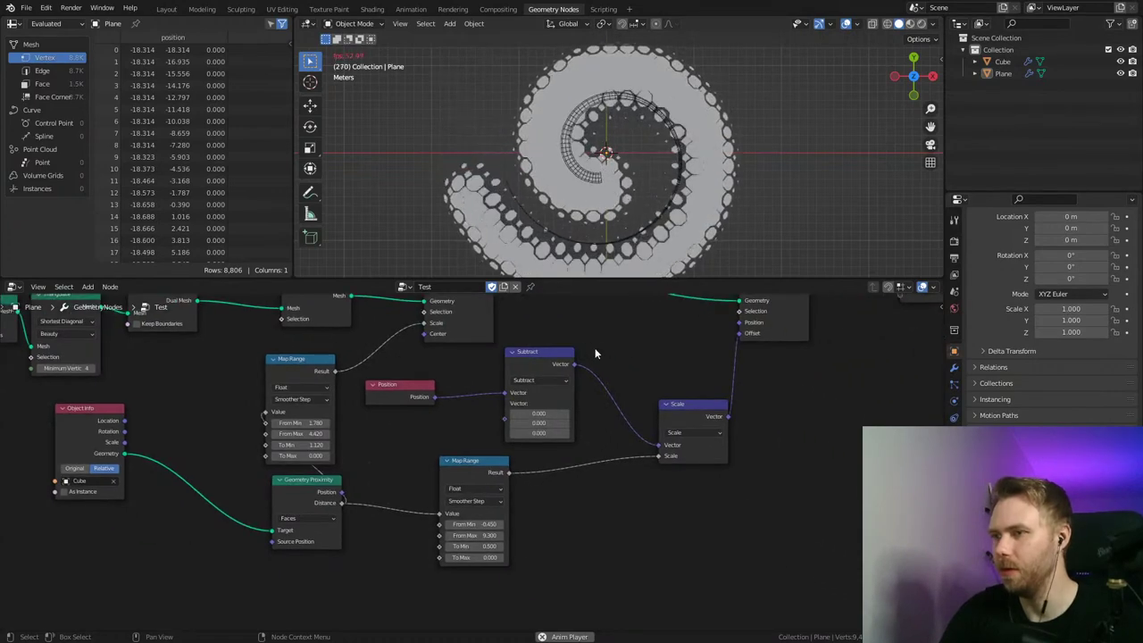
left_click_drag(525, 367, 555, 342)
left_click_drag(473, 461, 427, 534)
middle_click_drag(563, 407, 547, 422)
mouse_move(562, 352)
left_mouse_down()
mouse_move(542, 364)
mouse_move(556, 368)
left_mouse_up()
left_click_drag(382, 405, 413, 408)
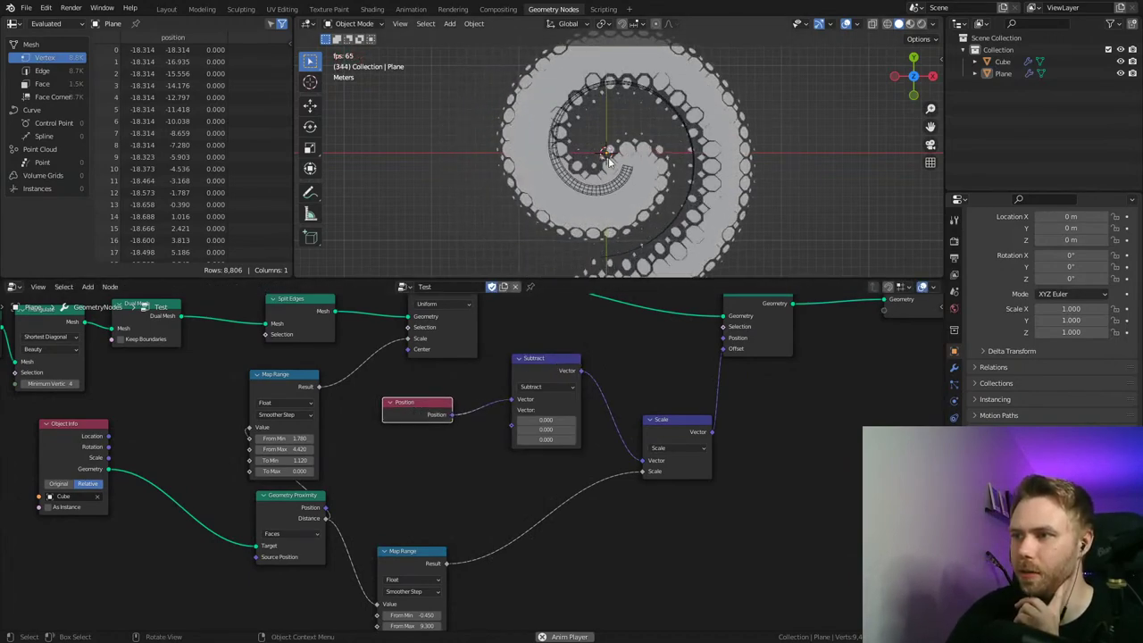
Step: Try moving the Cube spiral around the plane to test the halftone's response, cancelling each move
left_click(1002, 62)
key("g")
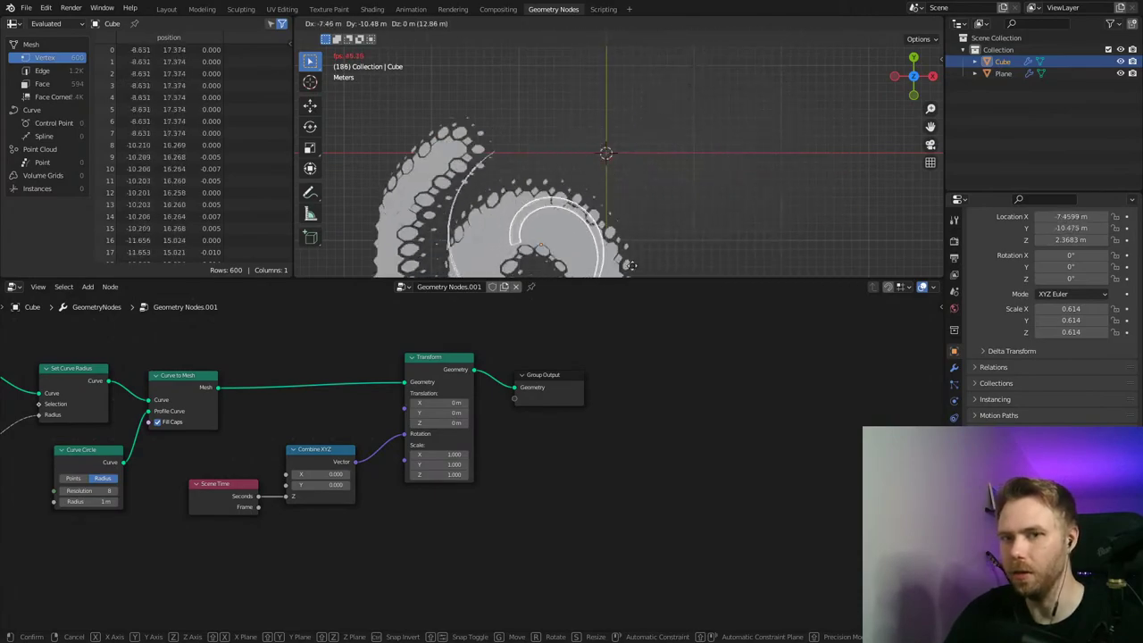
key("Escape")
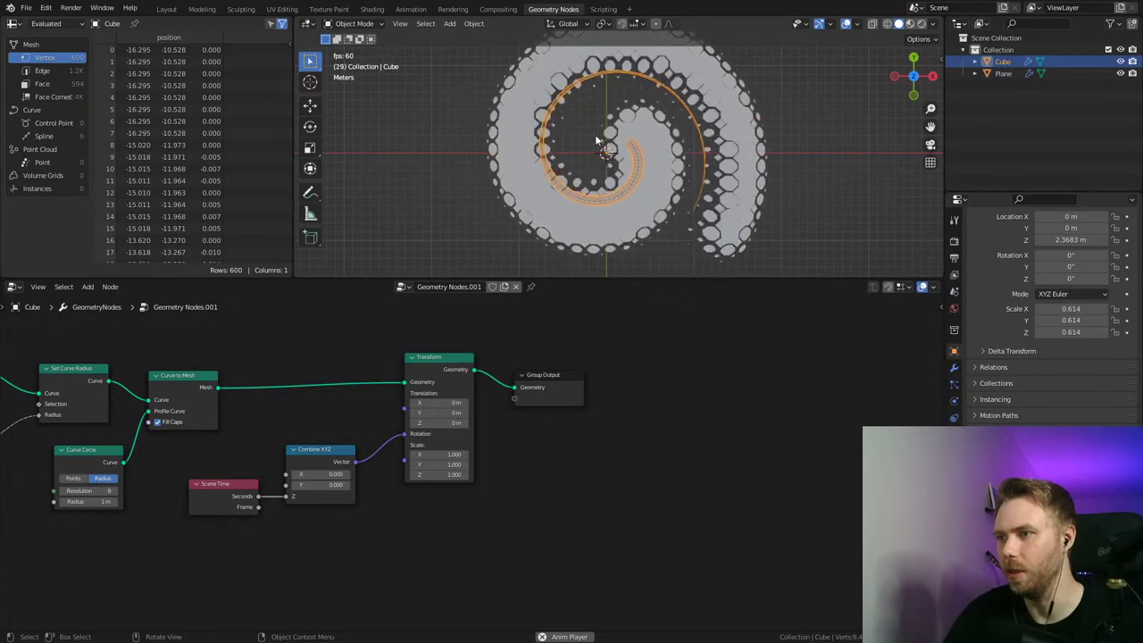
key("g")
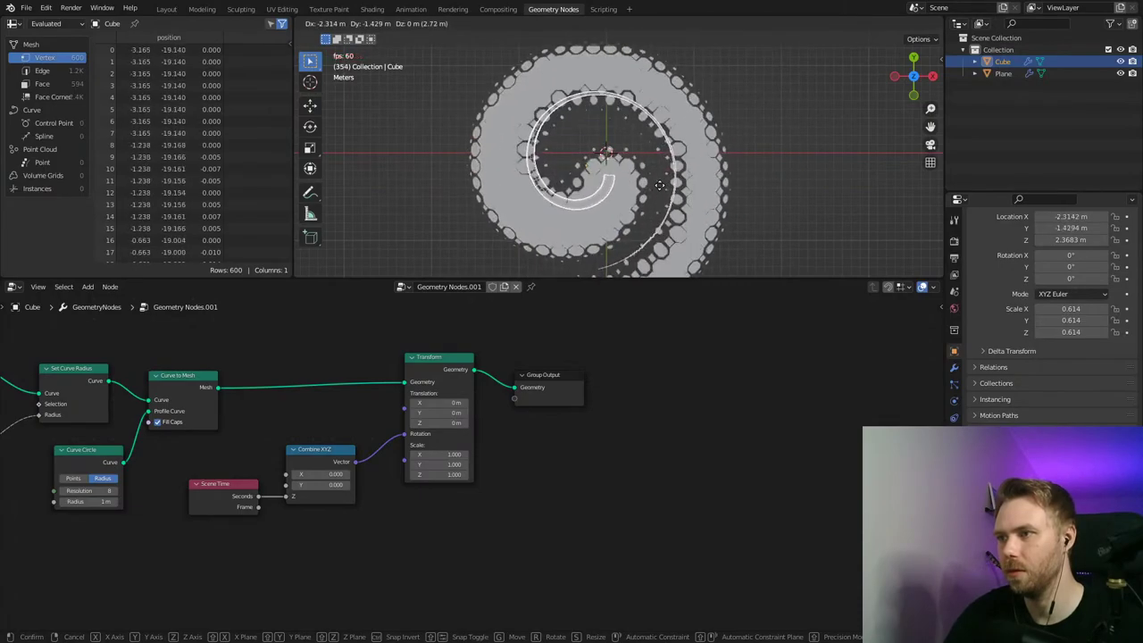
right_click(550, 159)
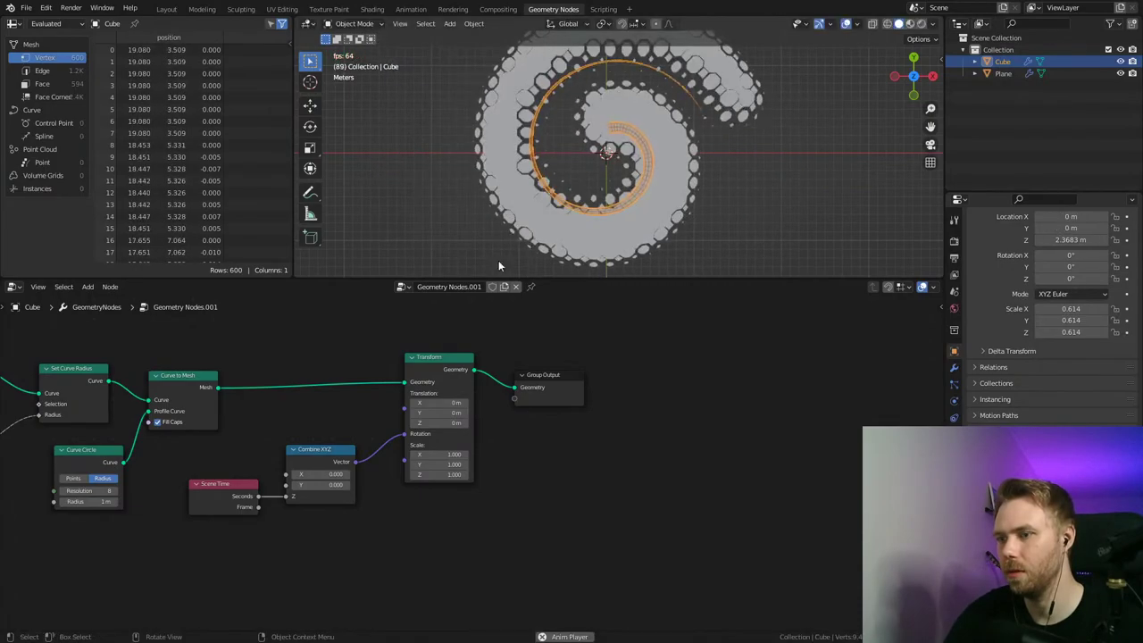
Step: Save the file and pin the Plane's Test node tree in the node editor
middle_click_drag(532, 448, 712, 411)
middle_click_drag(443, 463, 510, 462)
key("ctrl+s")
middle_click_drag(394, 439, 608, 430)
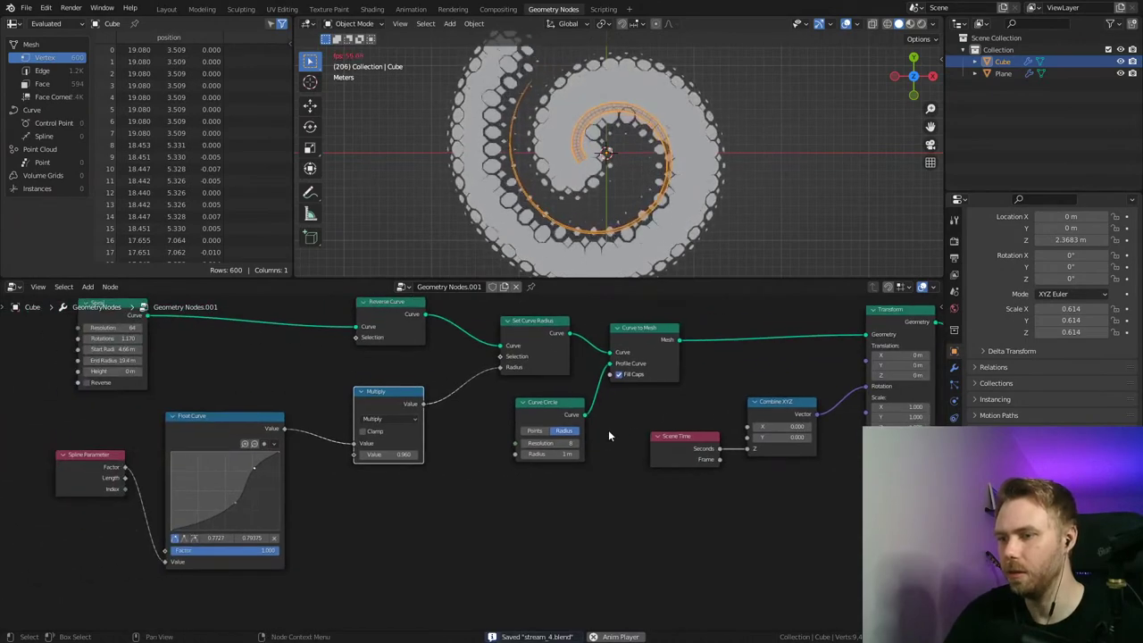
left_click(692, 215)
left_click(530, 287)
left_click(664, 244)
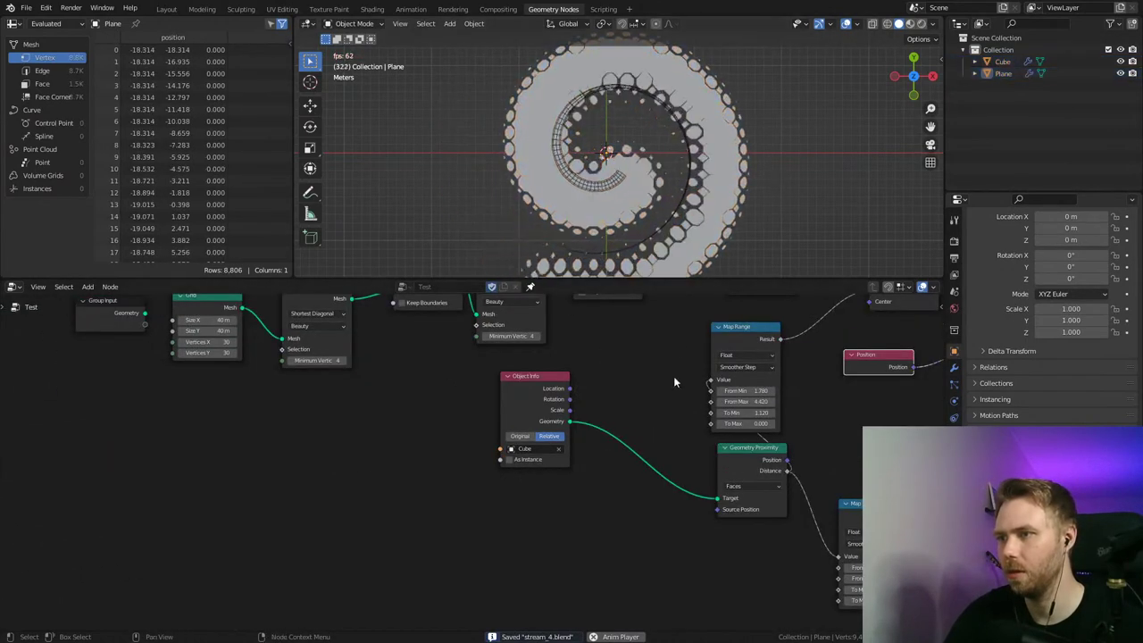
Step: Set the offset Map Range to From Max 7.150, To Min -0.260 and To Max 1.250, and save the file
middle_click_drag(763, 506, 551, 513)
middle_click_drag(668, 524, 577, 468)
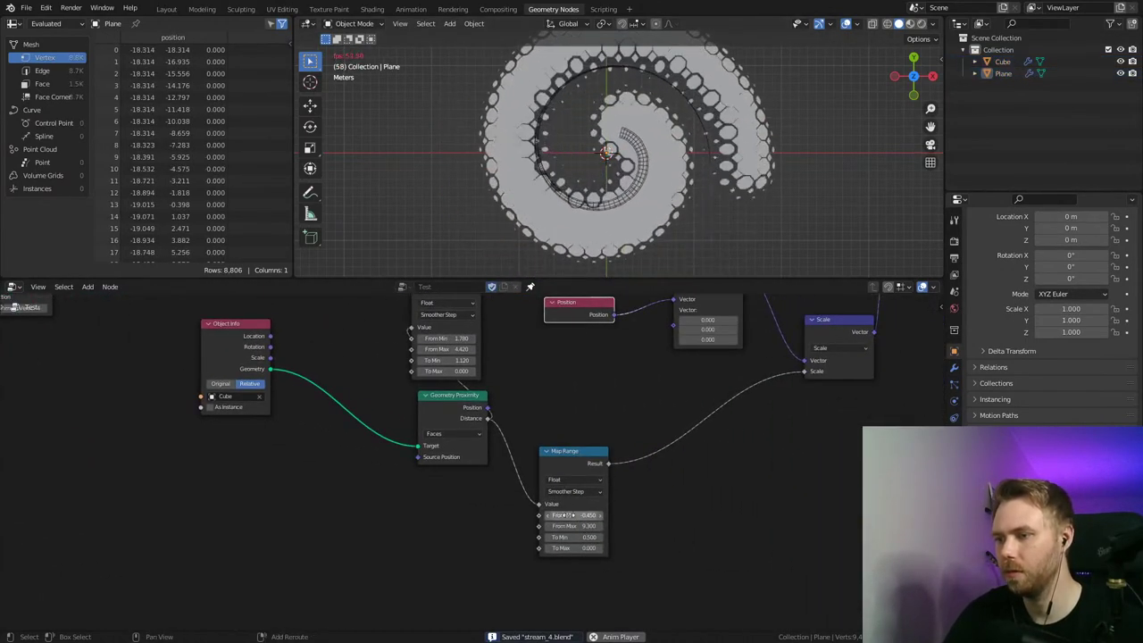
left_click_drag(563, 514, 696, 514)
key("ctrl+z")
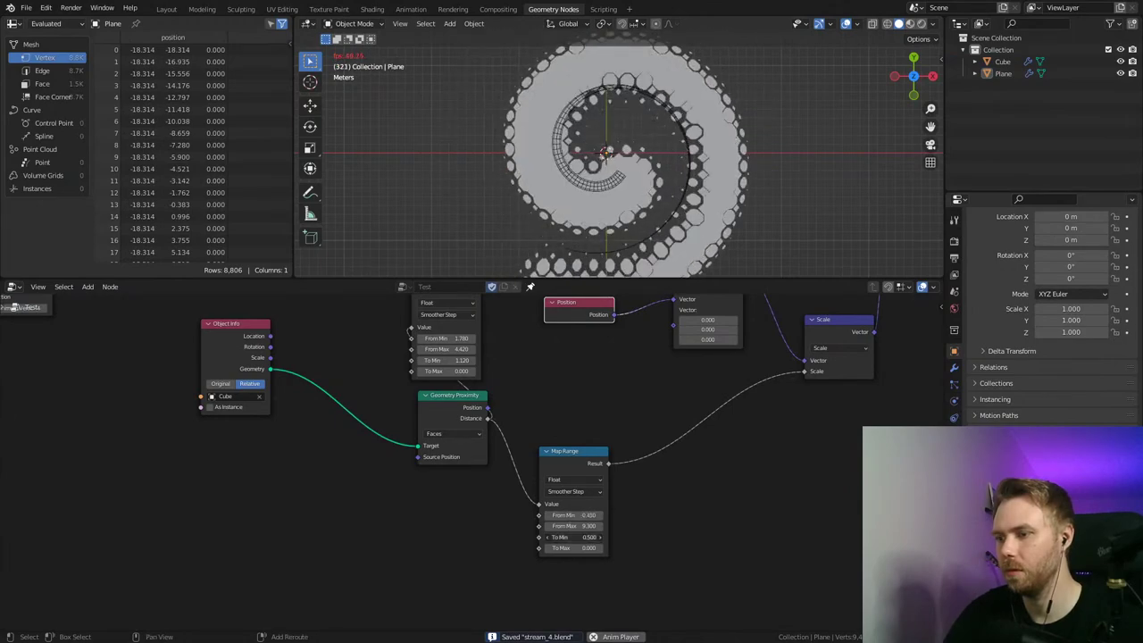
left_click_drag(572, 536, 707, 537)
left_click_drag(625, 536, 576, 536)
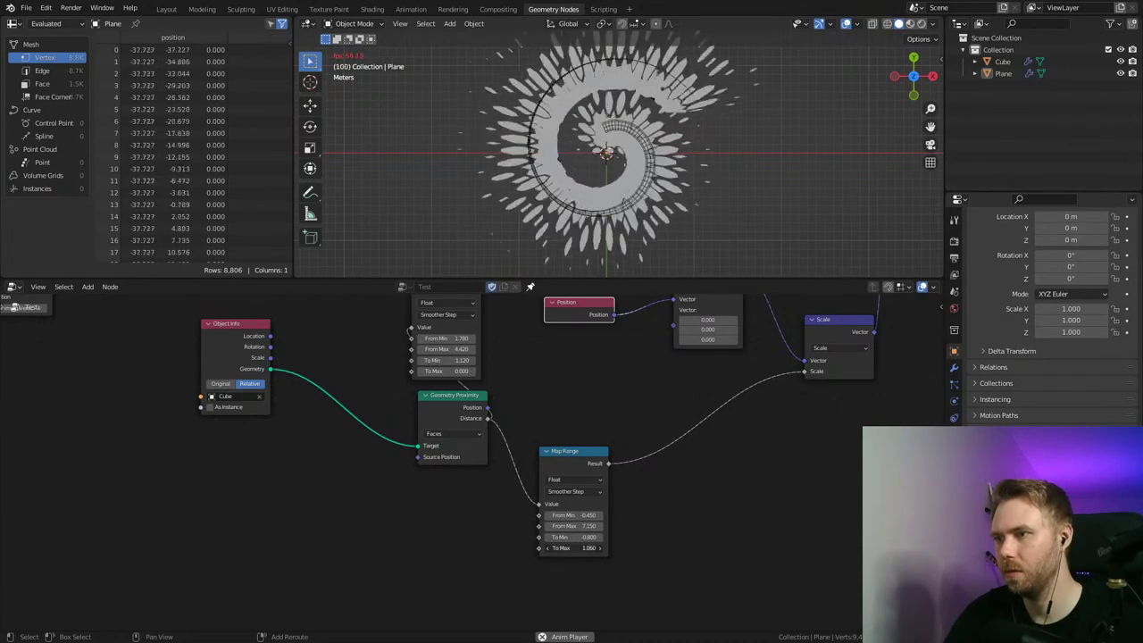
left_click_drag(580, 536, 547, 536)
key("ctrl+s")
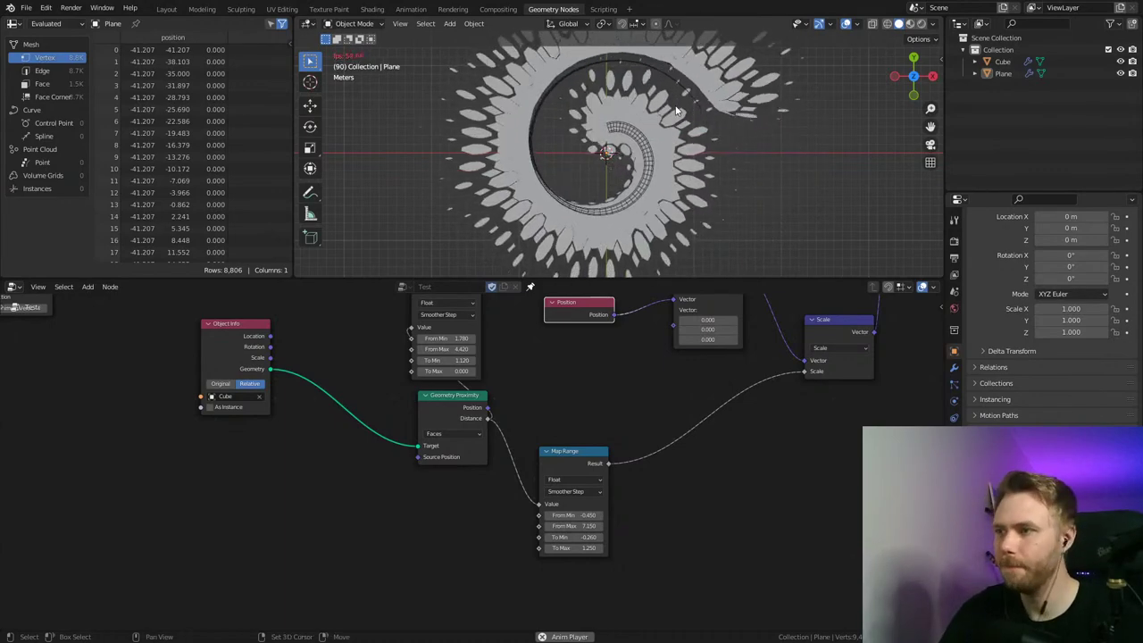
Step: Hide the Cube spiral in the viewport and save the file
middle_click_drag(696, 116, 657, 36, "shift")
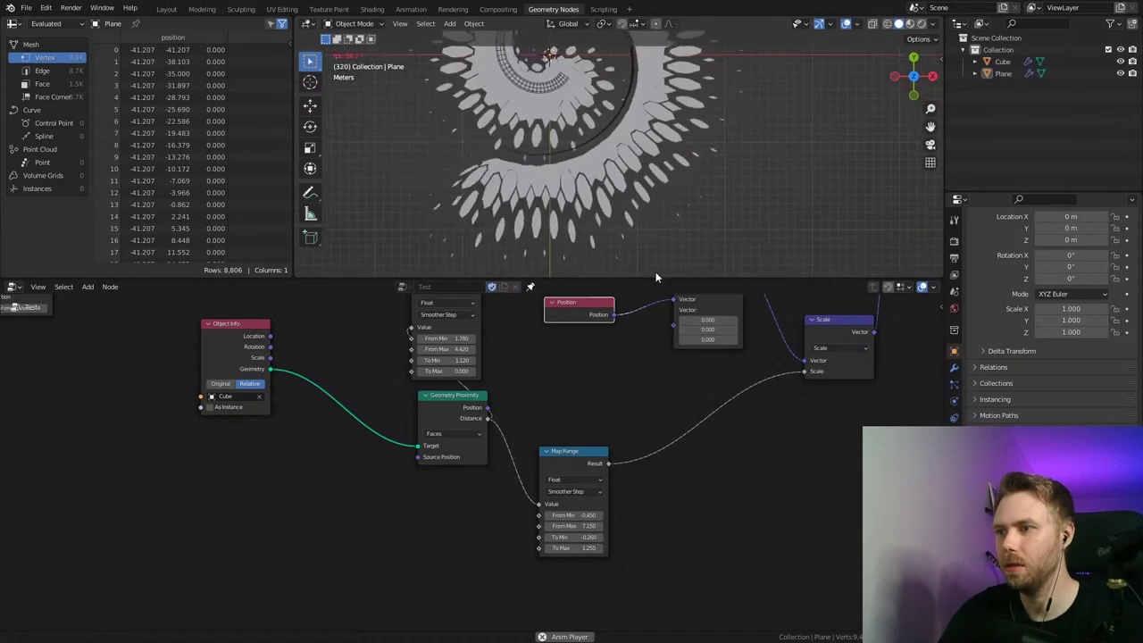
scroll(662, 272, "down", 4)
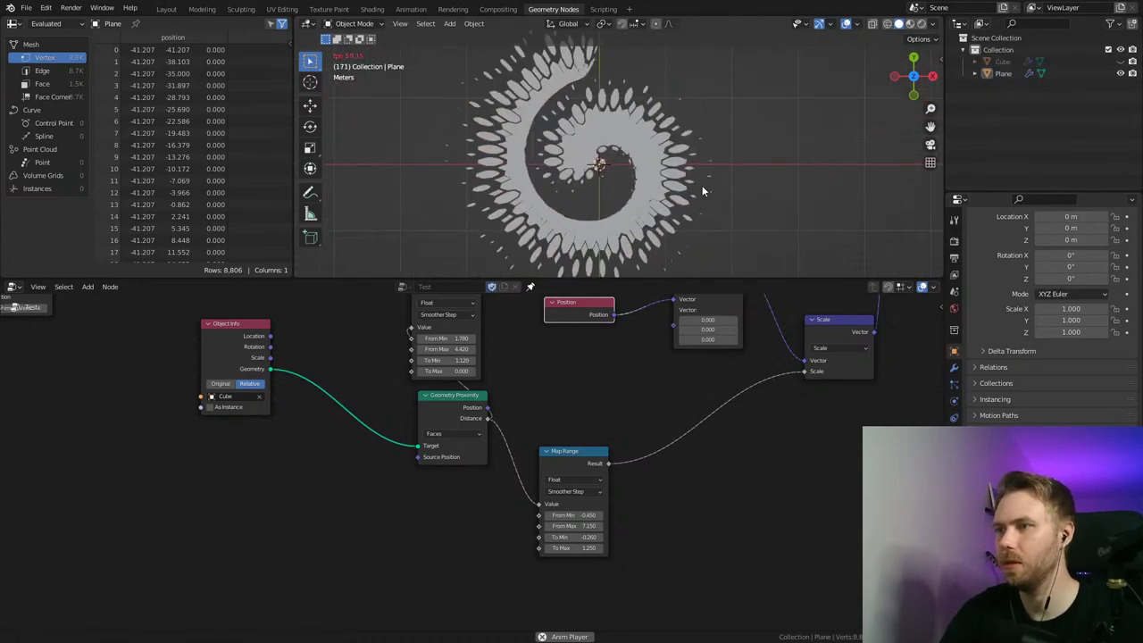
key("ctrl+s")
mouse_move(697, 190)
middle_mouse_down("shift")
mouse_move(697, 174)
mouse_move(709, 184)
middle_mouse_up("shift")
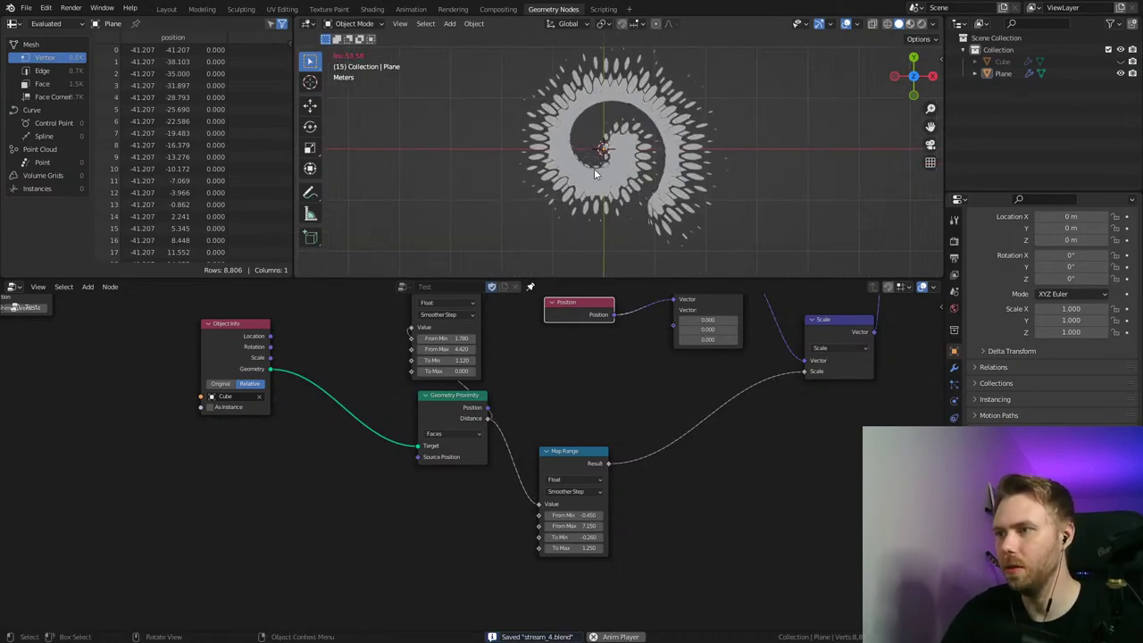
Step: Move the Group Output node farther away from Set Position to make room, and save the file
middle_click_drag(647, 409, 561, 467)
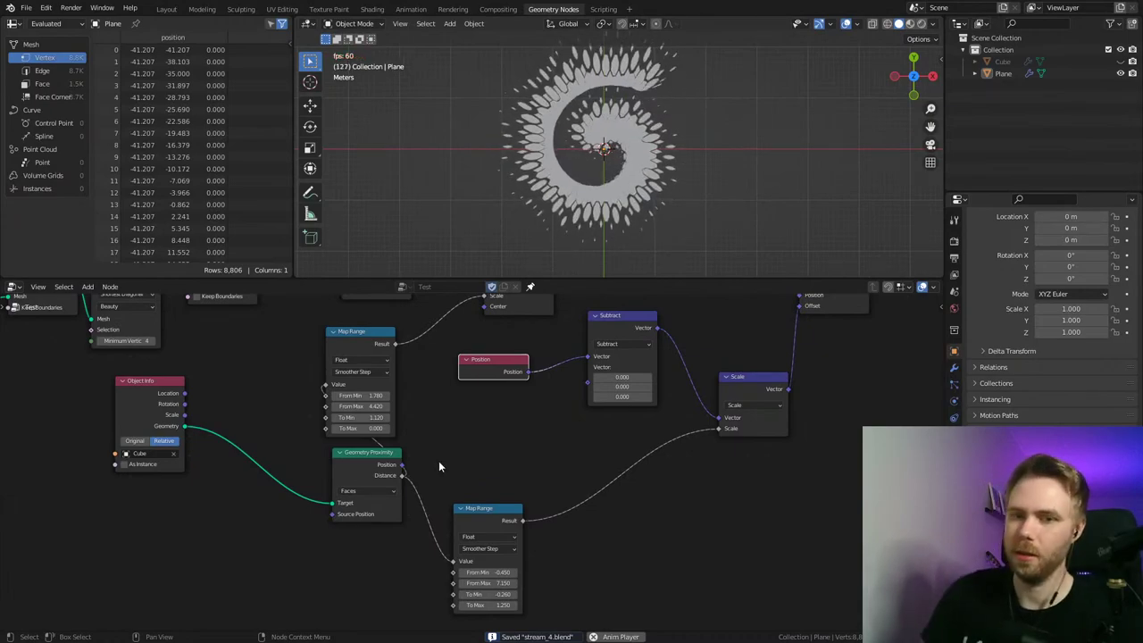
middle_click_drag(764, 396, 536, 457)
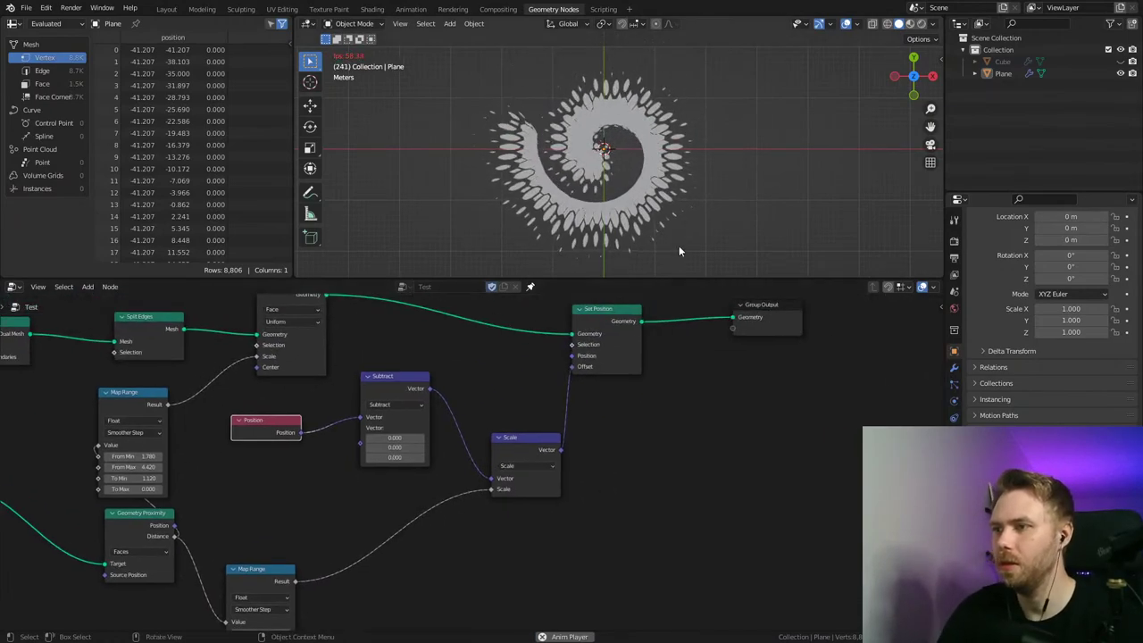
middle_click_drag(717, 403, 571, 431)
left_click_drag(631, 351, 791, 349)
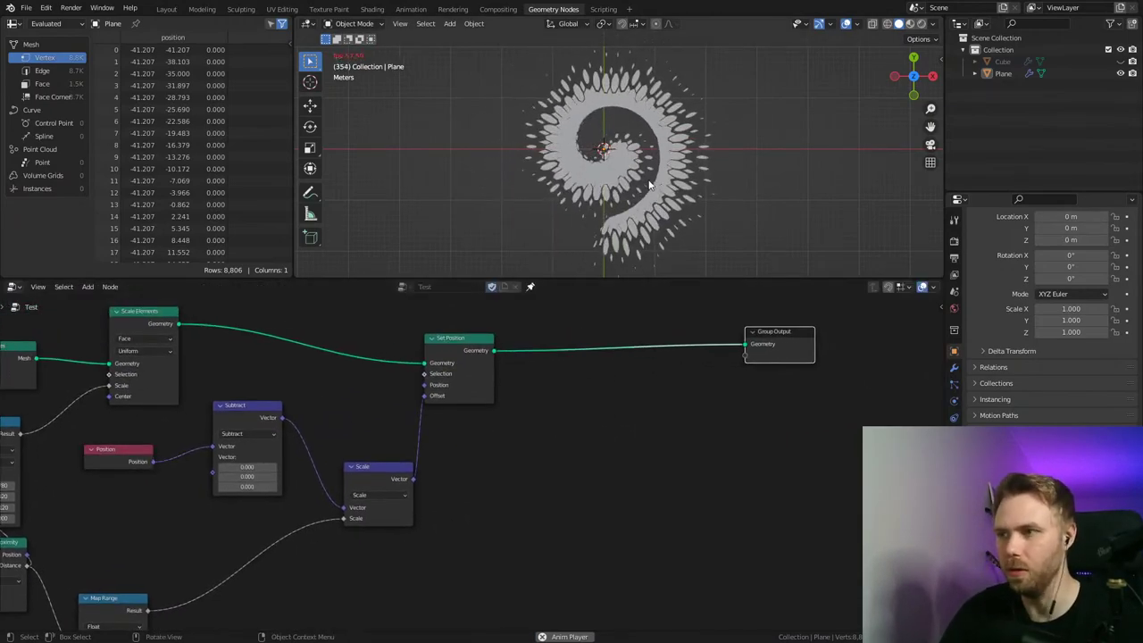
scroll(629, 237, "up", 4)
key("ctrl+s")
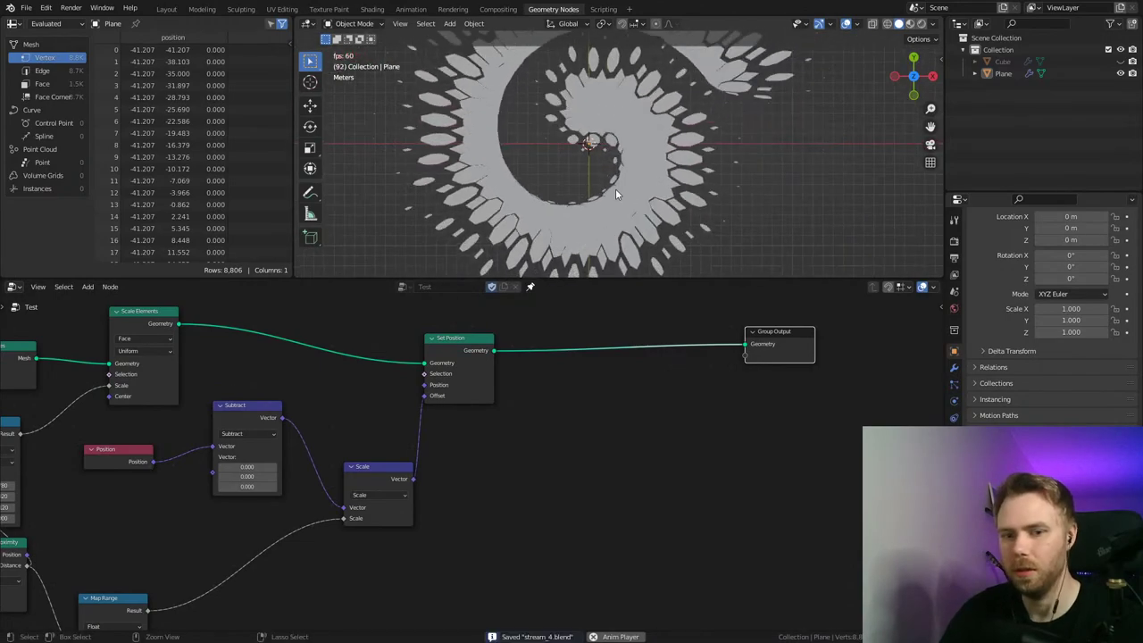
Step: Connect the Geometry Proximity Position to the Subtract node's second vector and check the result in perspective and top view
middle_click_drag(324, 468, 489, 450)
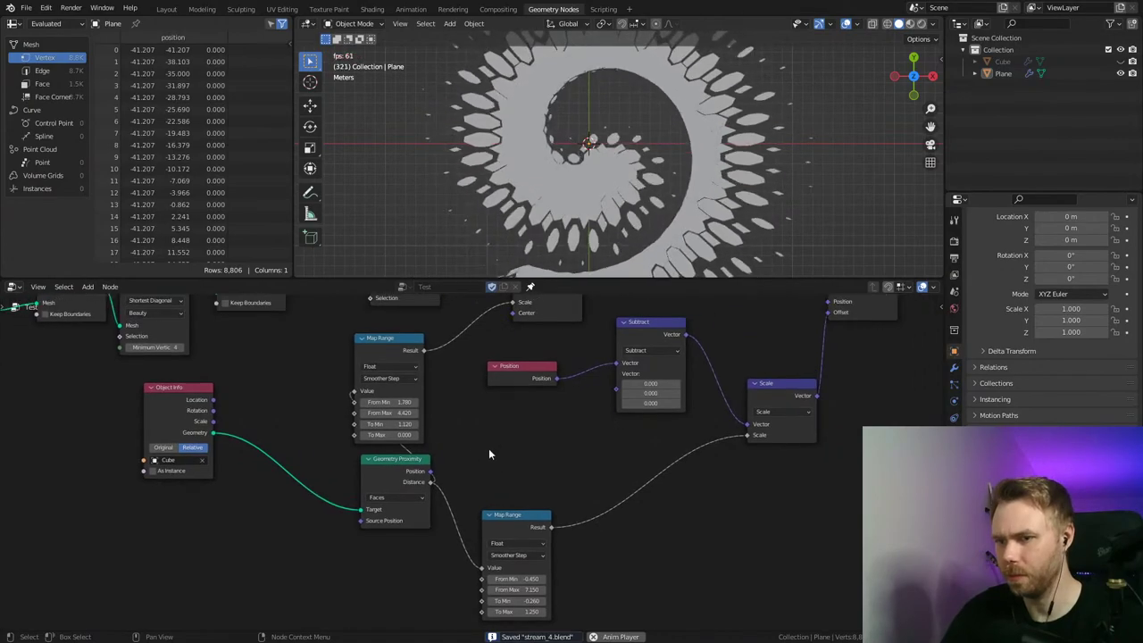
left_click_drag(431, 470, 616, 373)
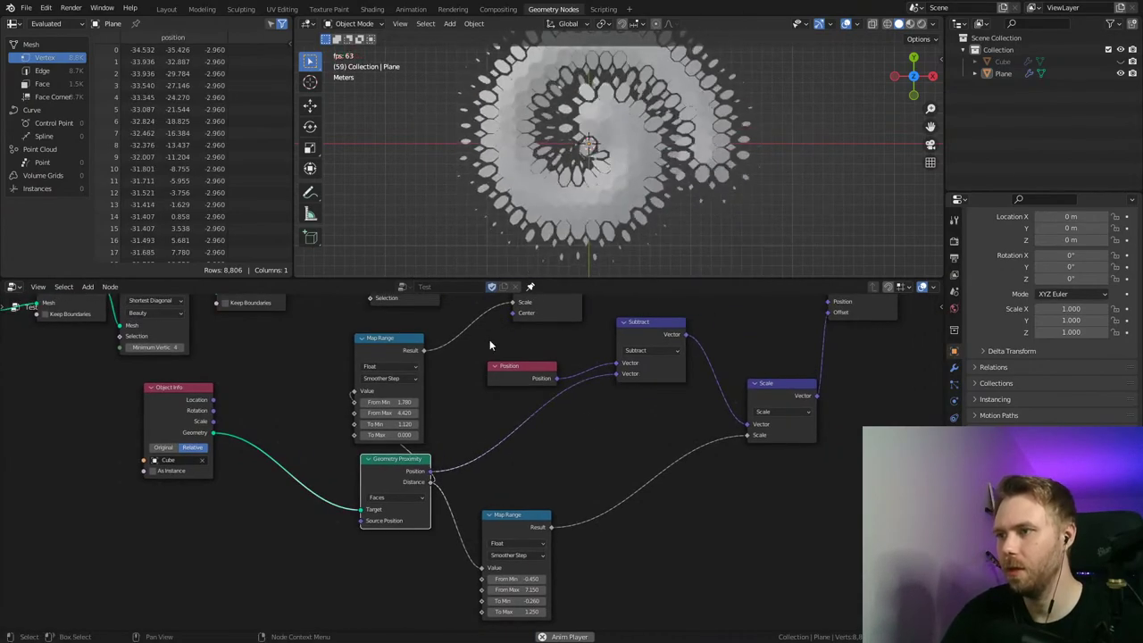
middle_click_drag(649, 177, 599, 61)
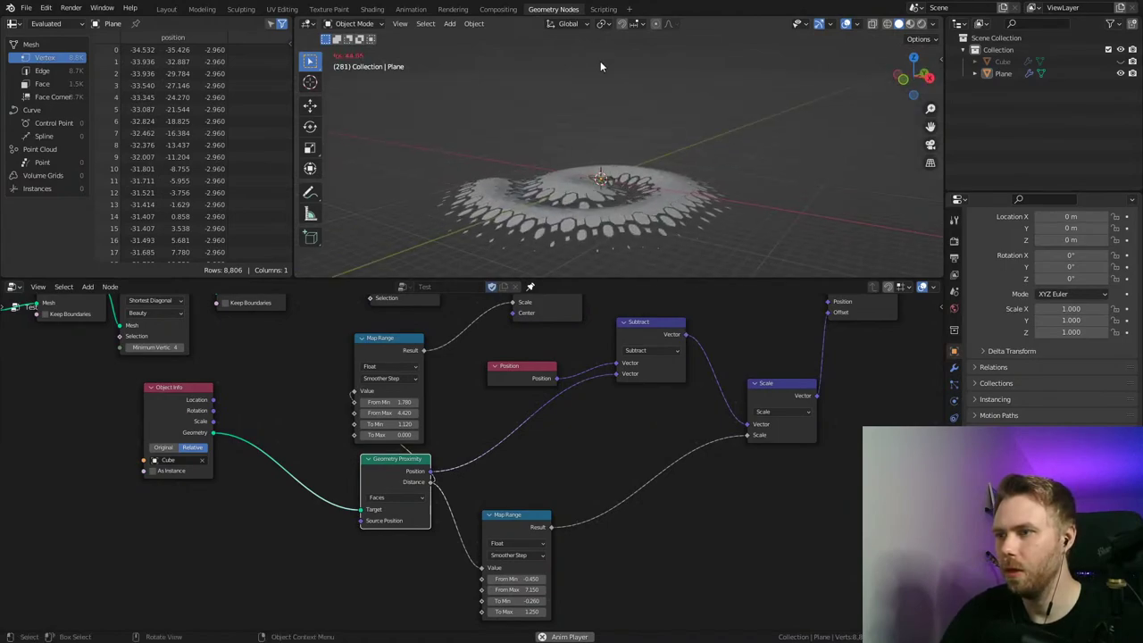
key("KP_7")
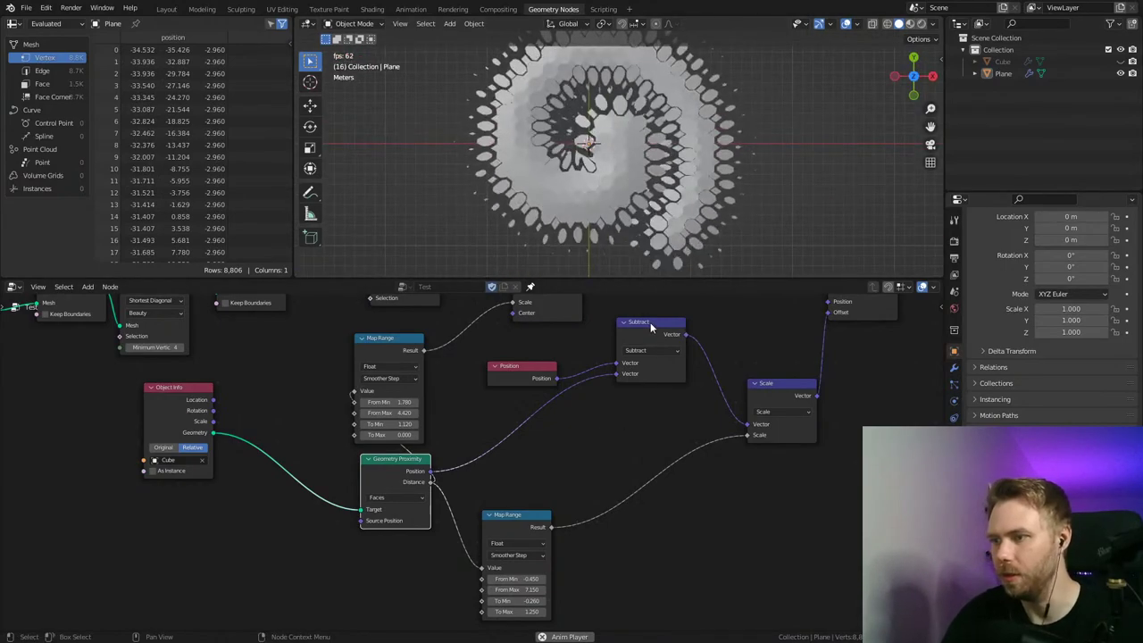
Step: Insert a Separate XYZ node on the link between the Geometry Proximity Position and the Subtract node
left_click_drag(649, 323, 689, 354)
middle_click_drag(629, 421, 618, 369)
key("shift+a")
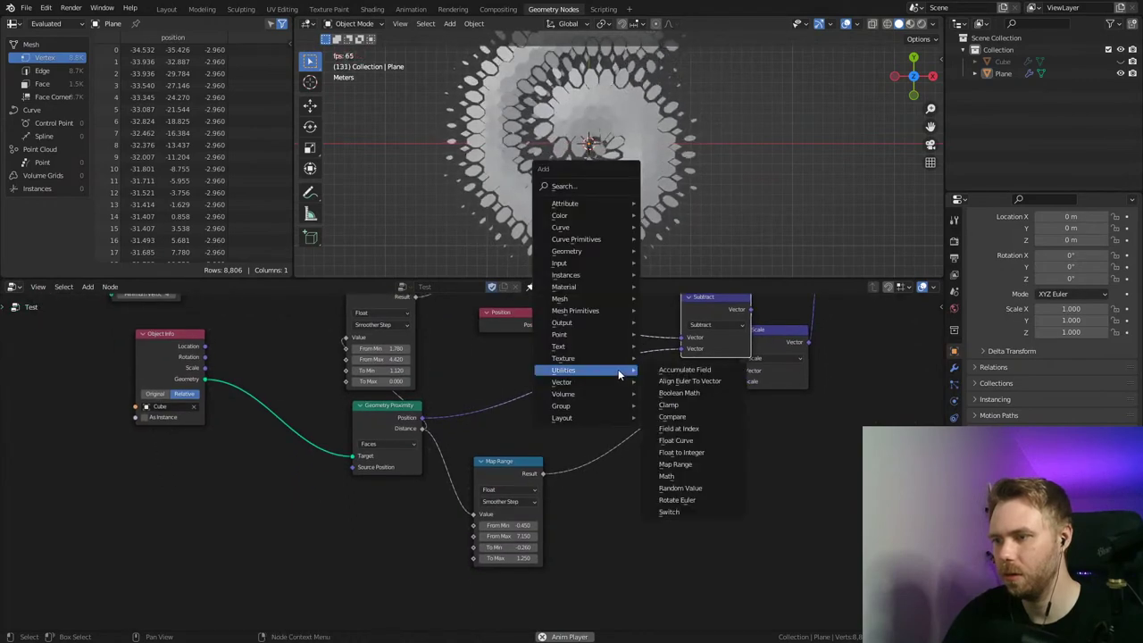
mouse_move(600, 381)
left_click(701, 385)
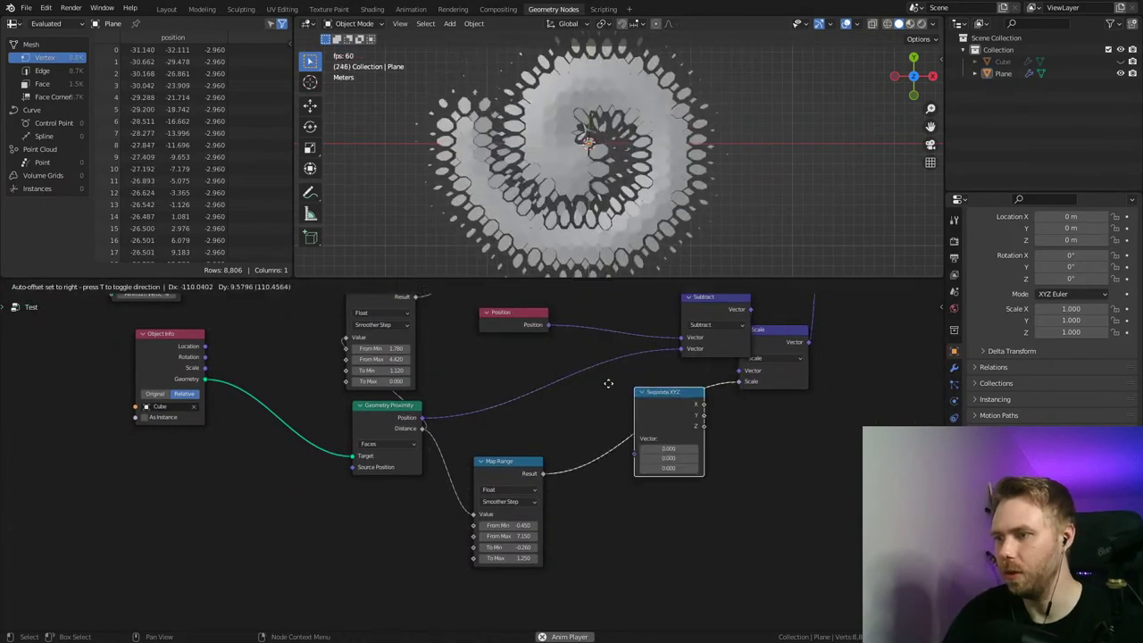
left_click(527, 392)
Step: Insert a Combine XYZ node before Subtract and feed its X and Y from Separate XYZ, leaving Z at 0
key("shift+a")
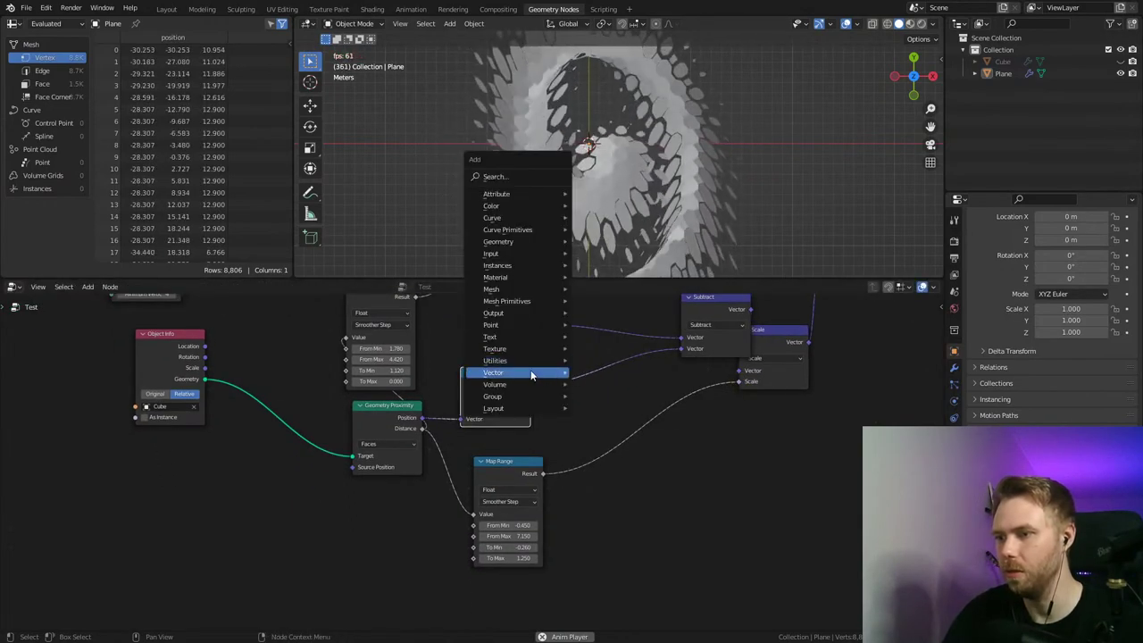
left_click(613, 376)
left_click(598, 368)
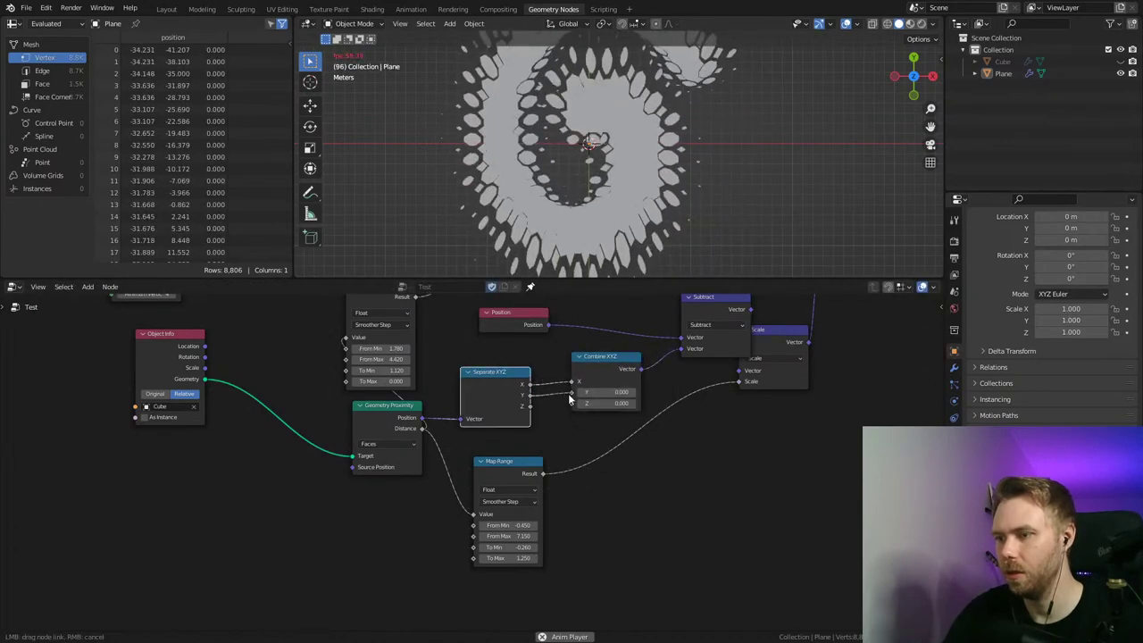
left_click_drag(530, 396, 572, 392)
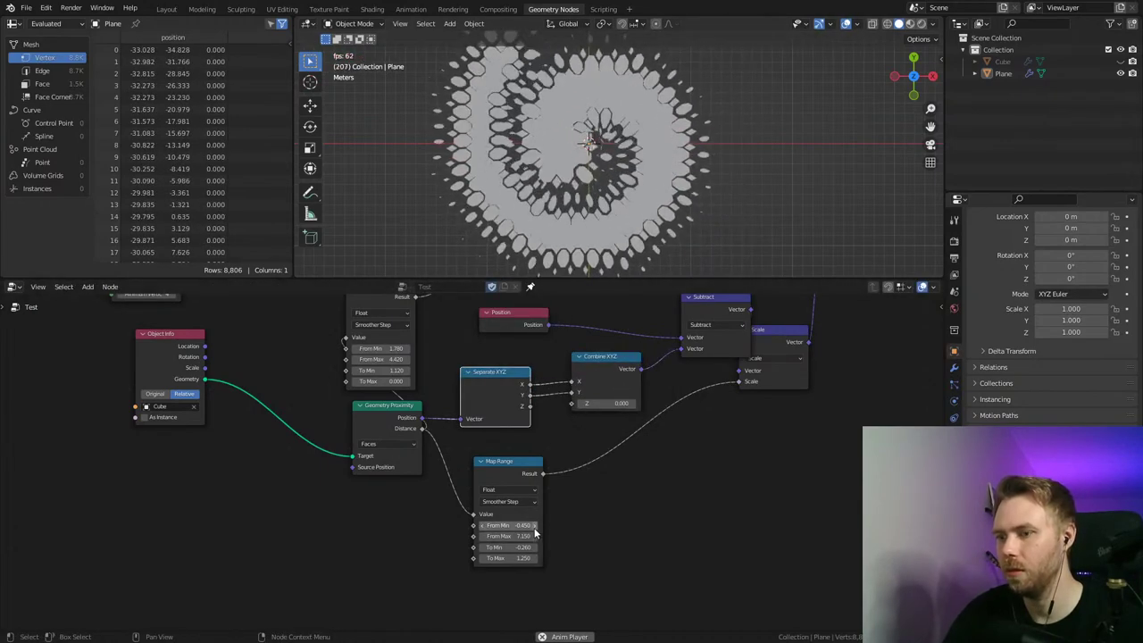
Step: Tune the offset Map Range to From Min 0.850, From Max 8.490, To Min -0.280 and To Max 1.990, and save the file
left_click_drag(380, 423, 365, 431)
left_click_drag(522, 525, 513, 558, "shift")
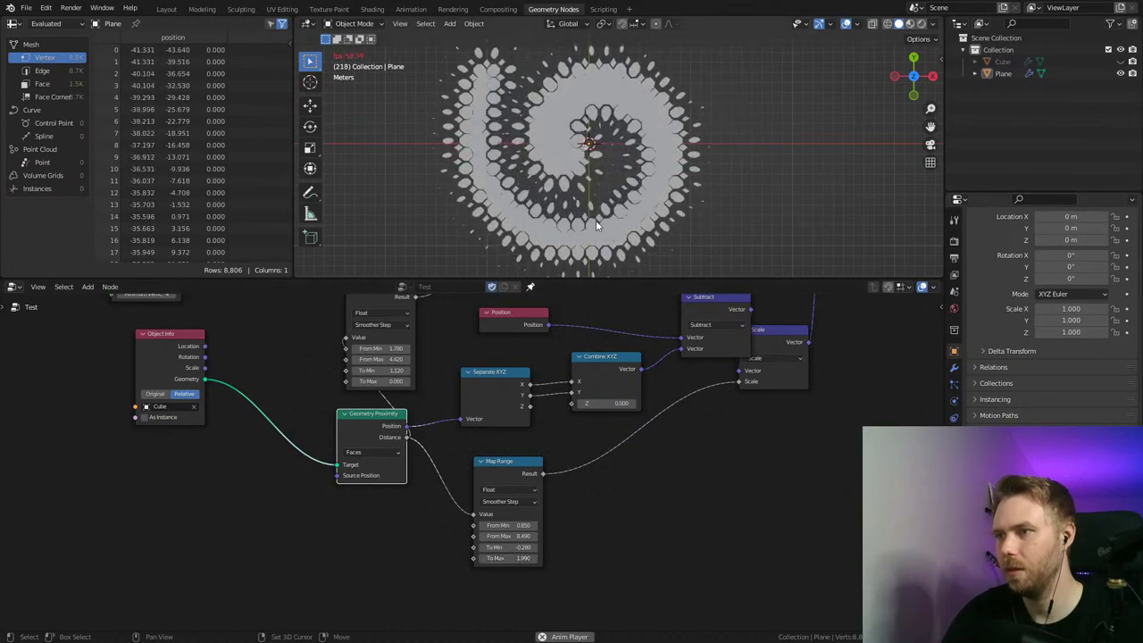
middle_click_drag(564, 196, 589, 151, "shift")
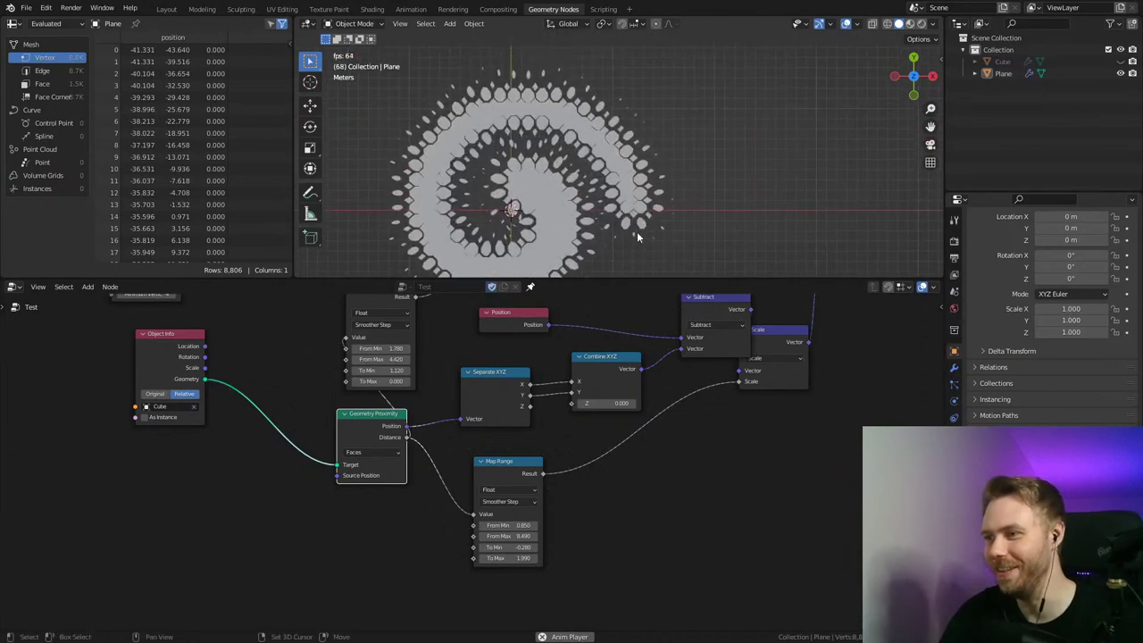
scroll(637, 231, "up", 5)
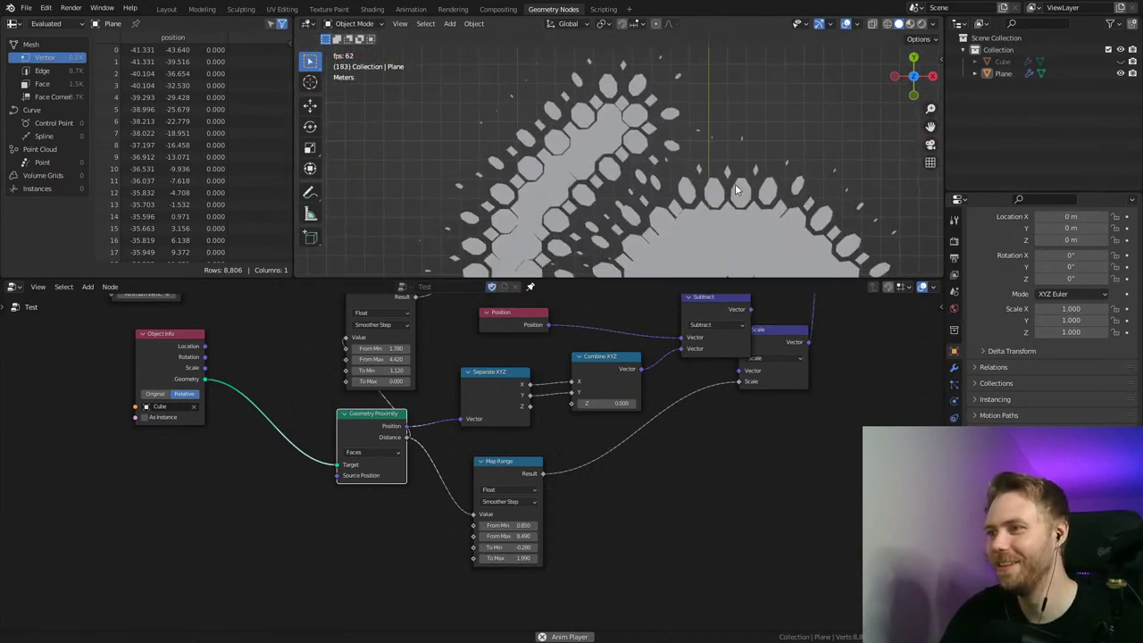
scroll(723, 214, "down", 5)
middle_click_drag(724, 218, 685, 156, "shift")
key("ctrl+s")
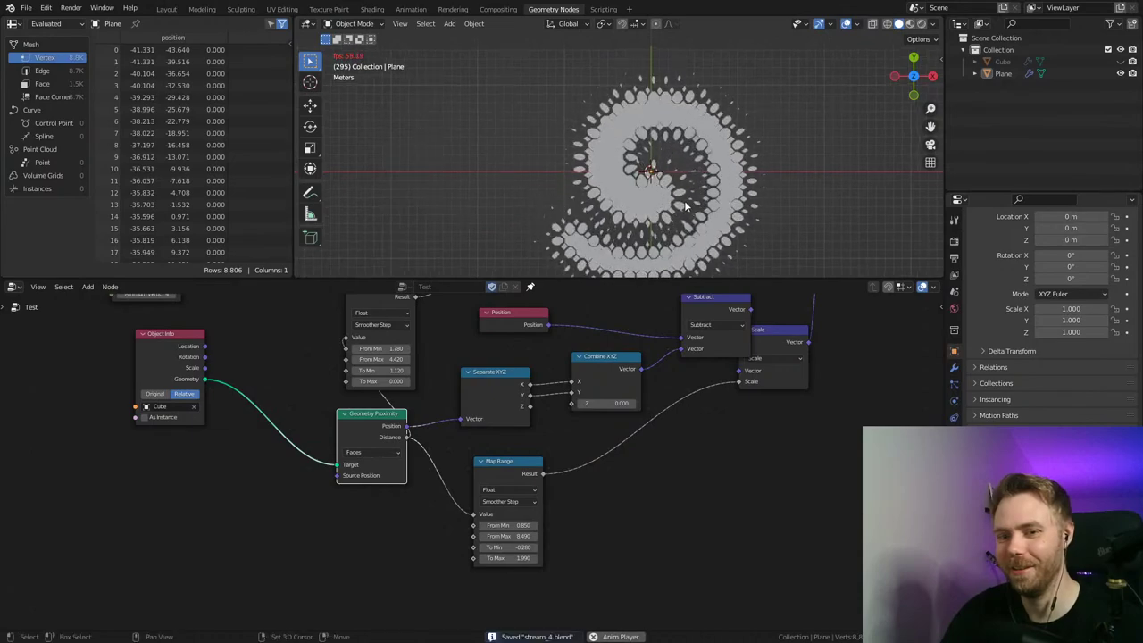
Step: Connect the Cube's Object Info Location to the Separate XYZ vector in place of the Geometry Proximity Position
middle_click_drag(646, 268, 591, 232, "shift")
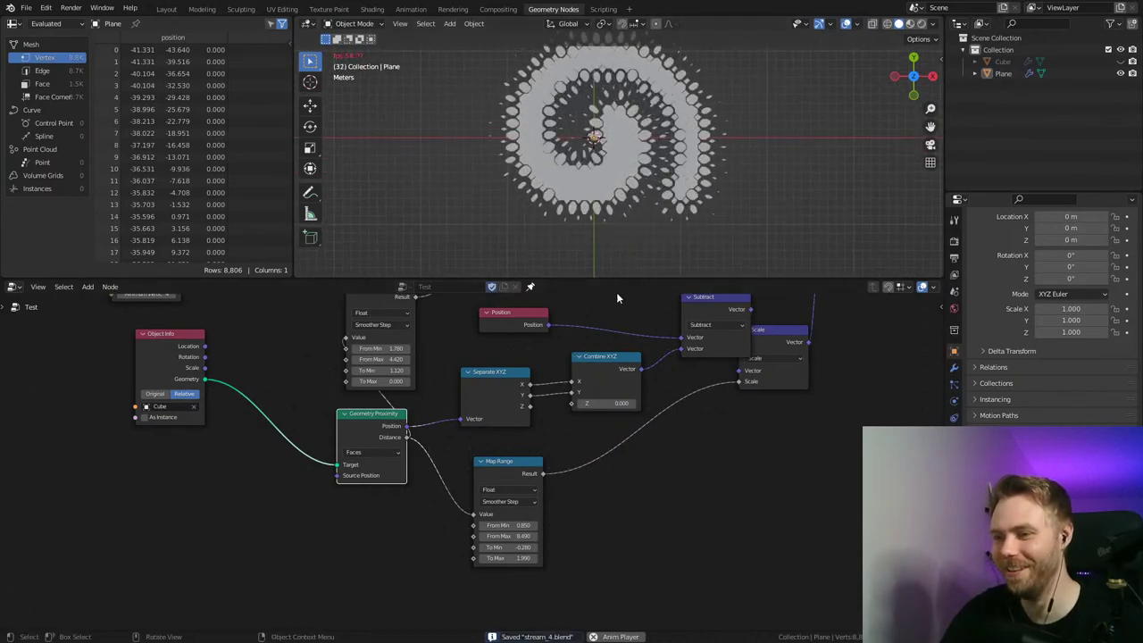
middle_click_drag(441, 403, 421, 448)
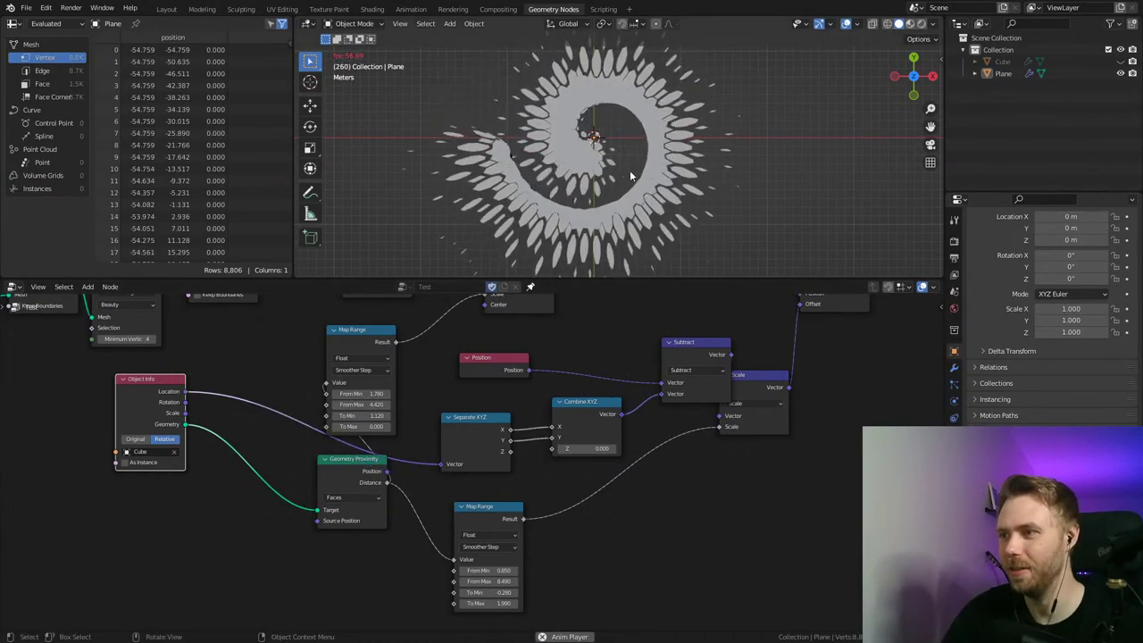
Step: Unhide and select the Cube, try moving it to see how the halftone follows, and save the file
left_click(1003, 62)
key("g")
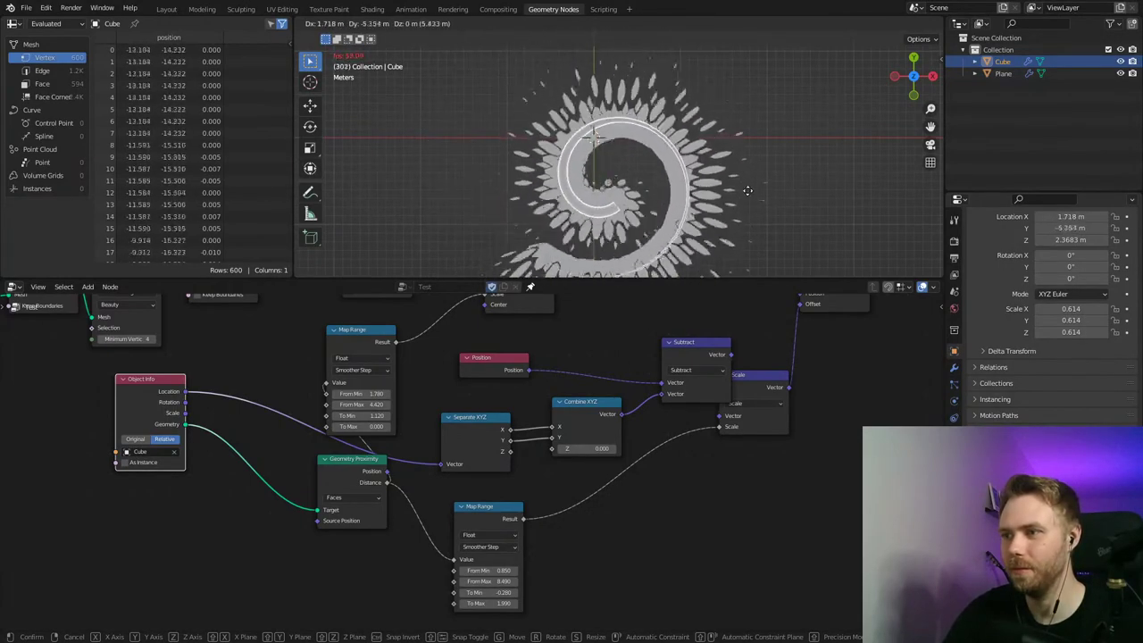
right_click(739, 217)
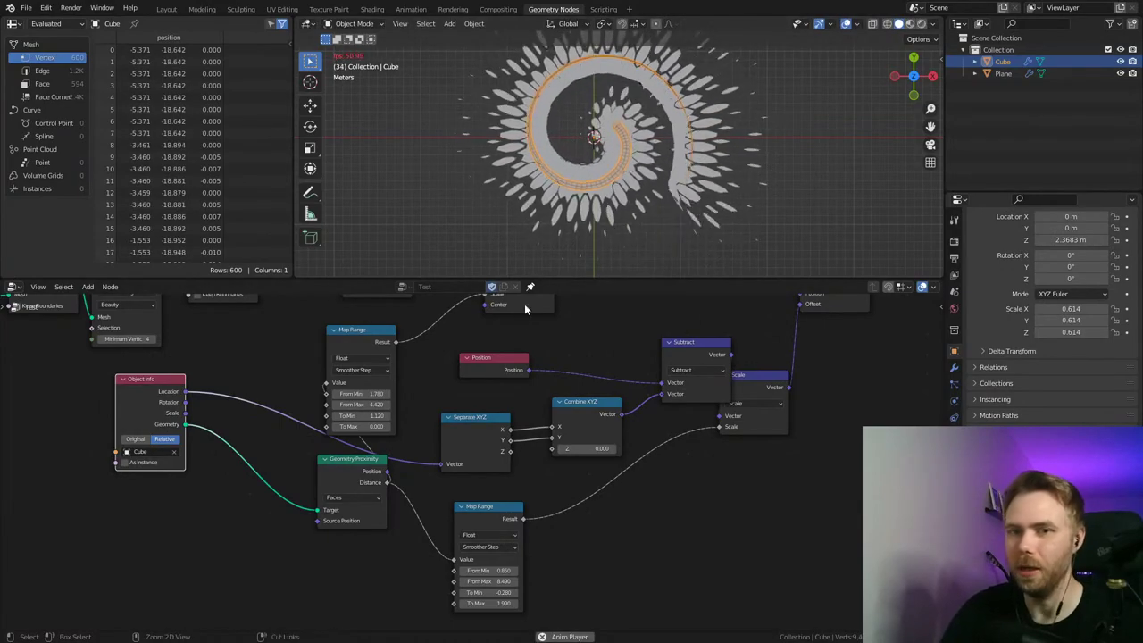
key("ctrl+s")
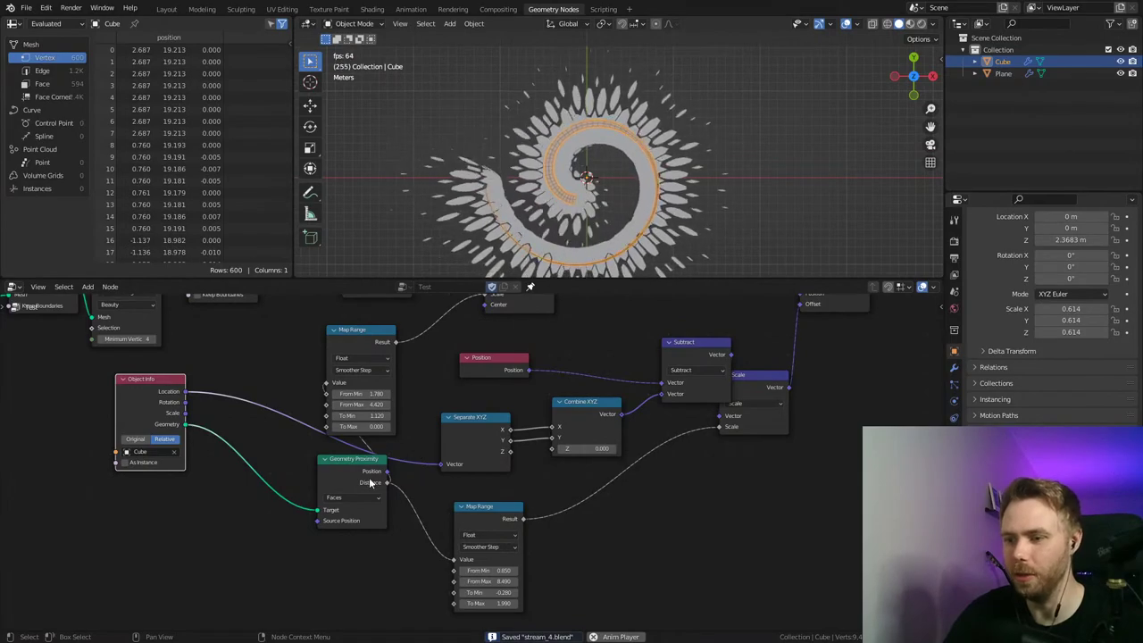
Step: Reposition the Object Info node closer to the Geometry Proximity node in the Test tree
middle_click_drag(364, 471, 392, 433)
left_click_drag(391, 433, 388, 457)
left_click_drag(195, 352, 216, 408)
Step: Try several more Cube positions across the grid to check the offset direction, and save the file
key("g")
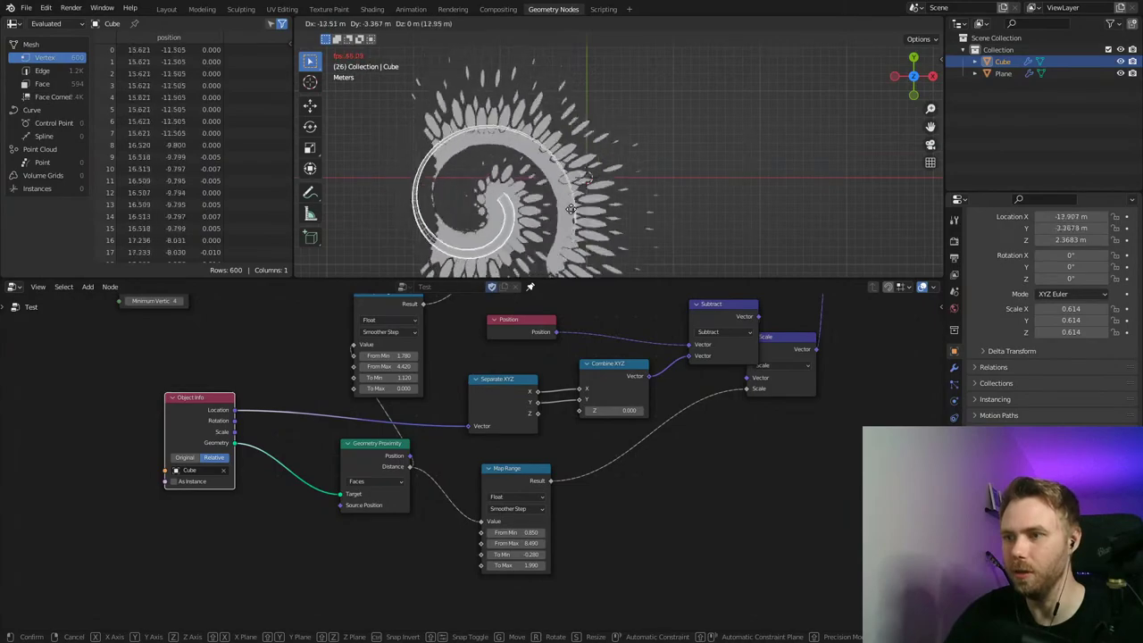
key("Escape")
key("g")
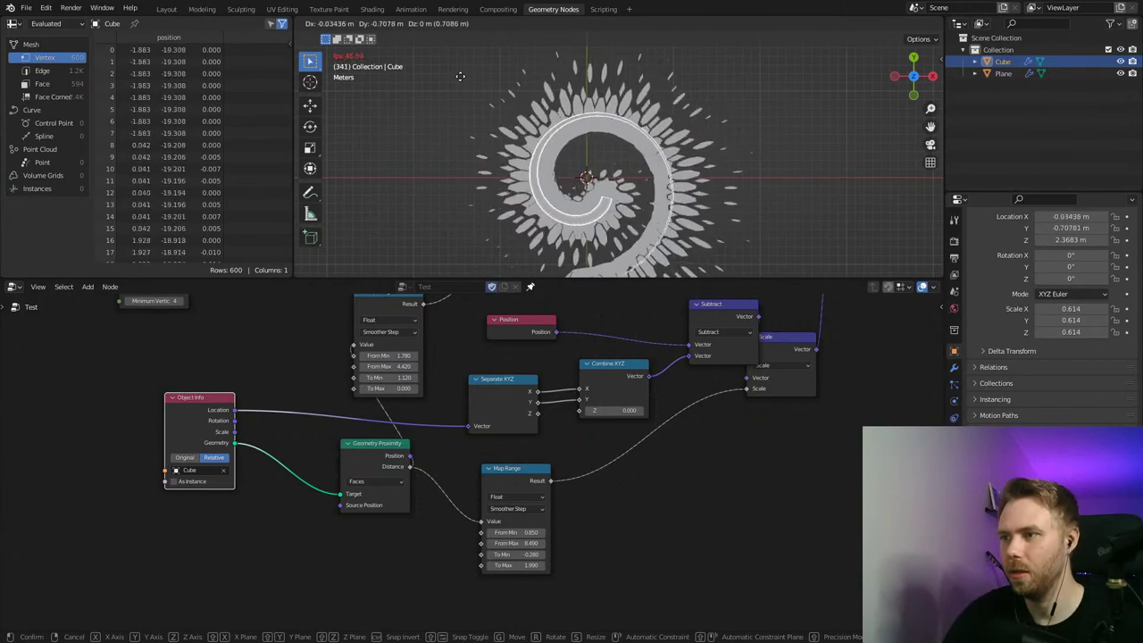
key("Escape")
key("ctrl+s")
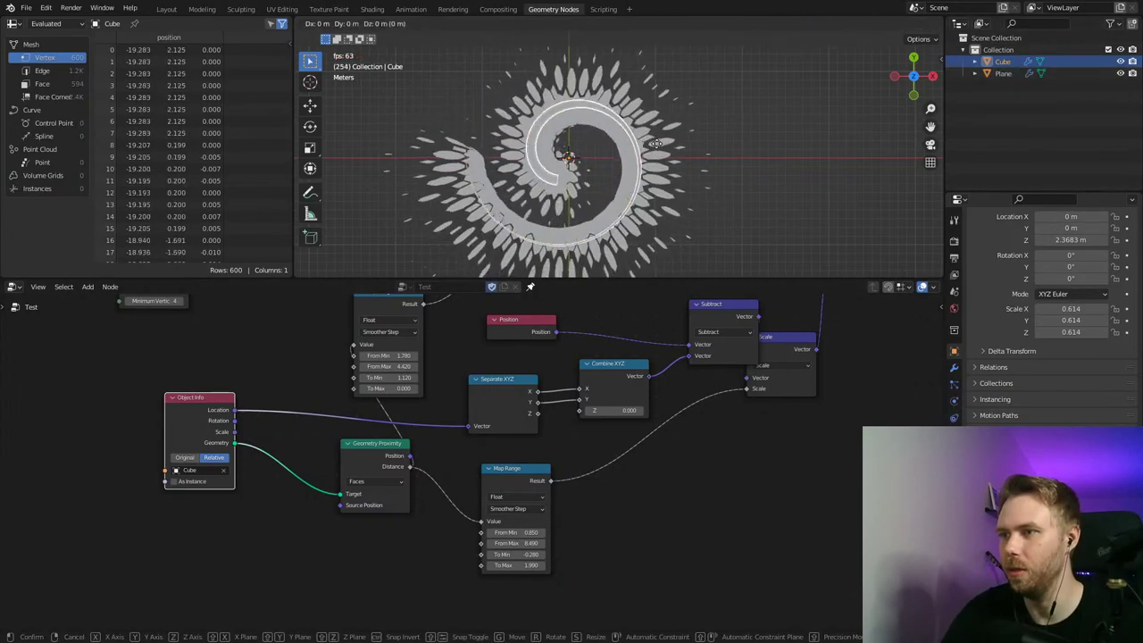
key("g")
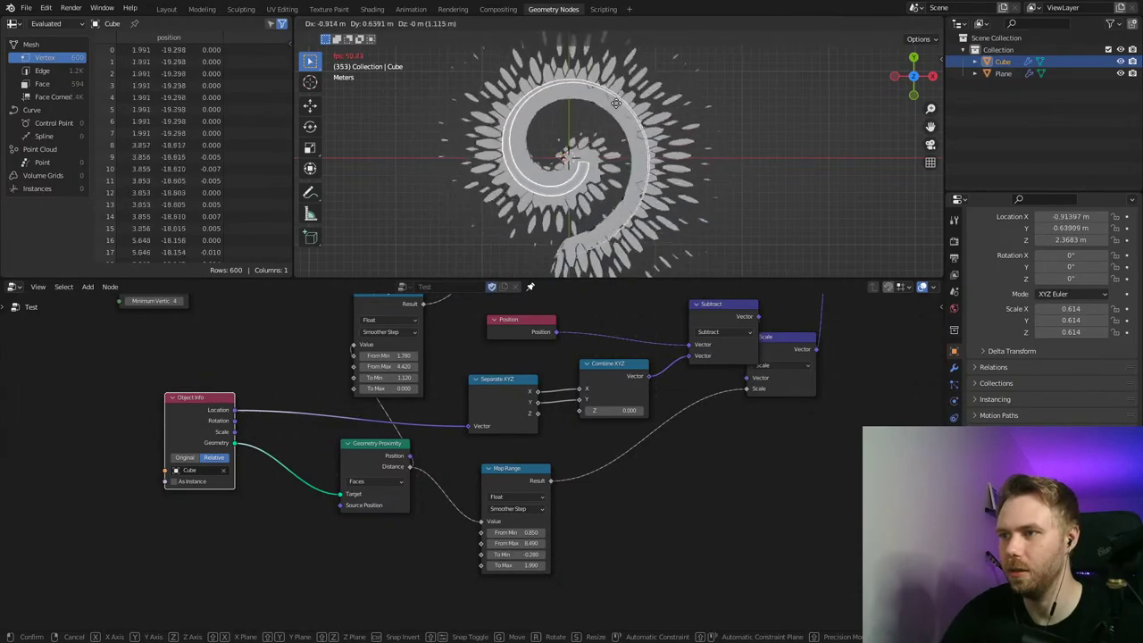
right_click(635, 175)
Step: Unpin the node editor to show the Cube's Geometry Nodes.001 tree and make room between Transform and Group Output
left_click(530, 287)
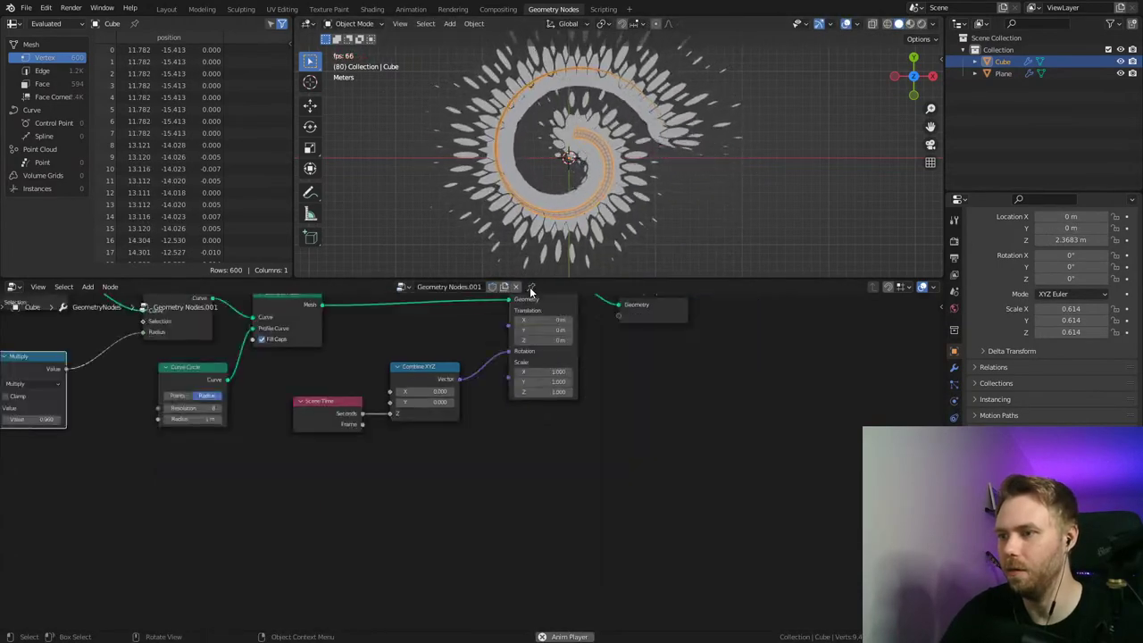
middle_click_drag(645, 421, 536, 551)
left_click_drag(581, 442, 752, 443)
middle_click_drag(617, 439, 694, 406)
left_click_drag(522, 434, 549, 434)
right_click(522, 434)
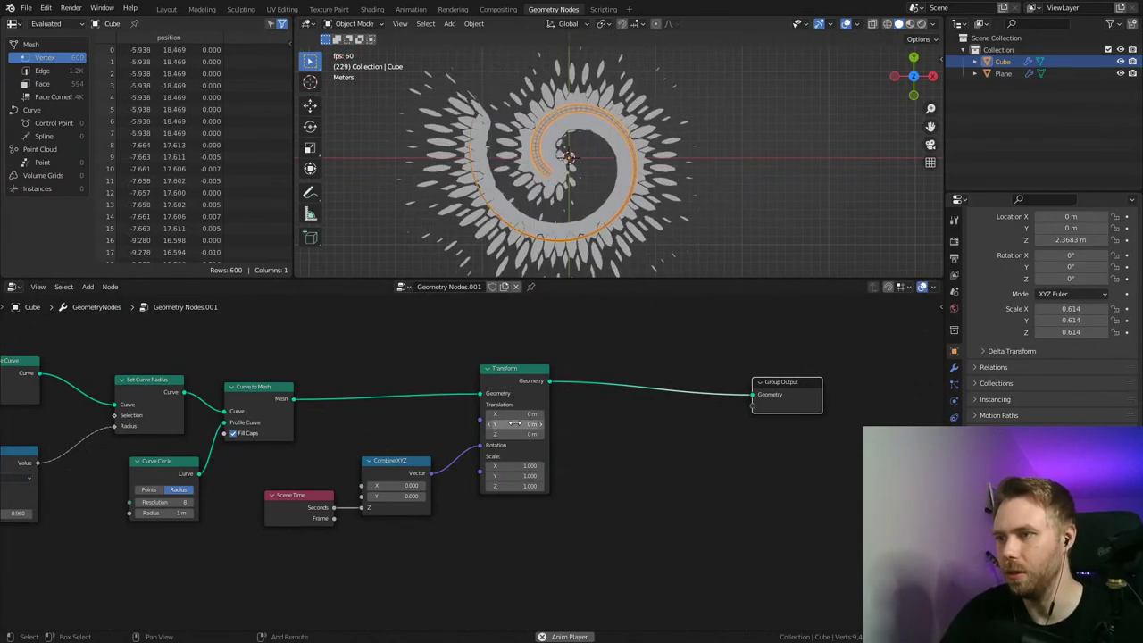
Step: Set the Transform node's Translation X and Y to 1 m and save the file
mouse_move(527, 414)
left_mouse_down()
mouse_move(541, 414)
mouse_move(527, 424)
left_mouse_up()
key("ctrl+z")
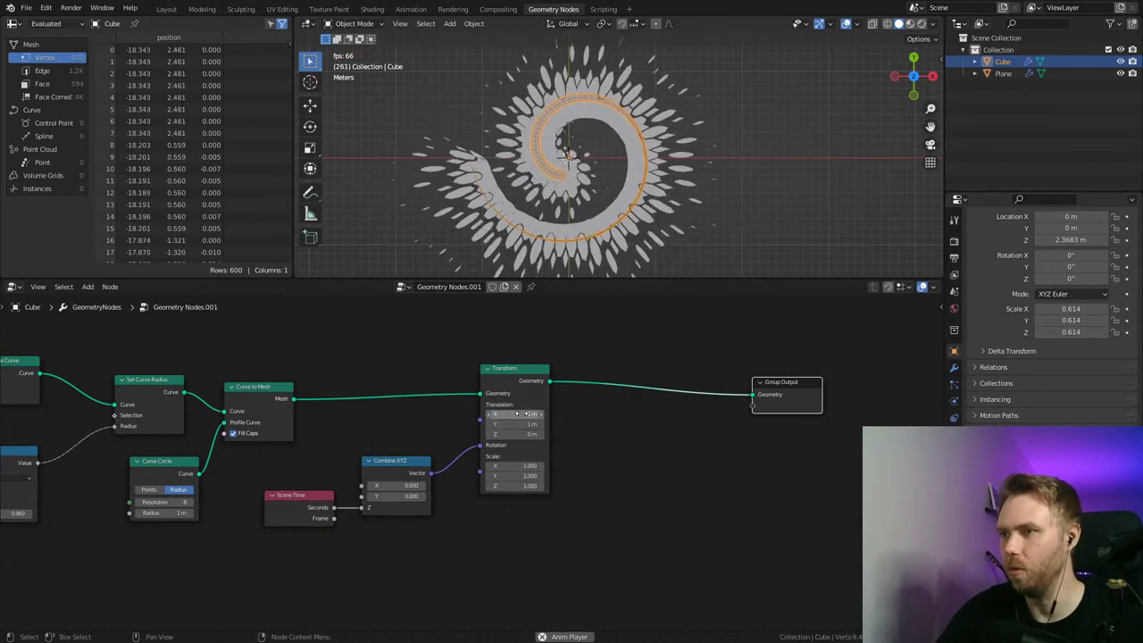
key("ctrl+s")
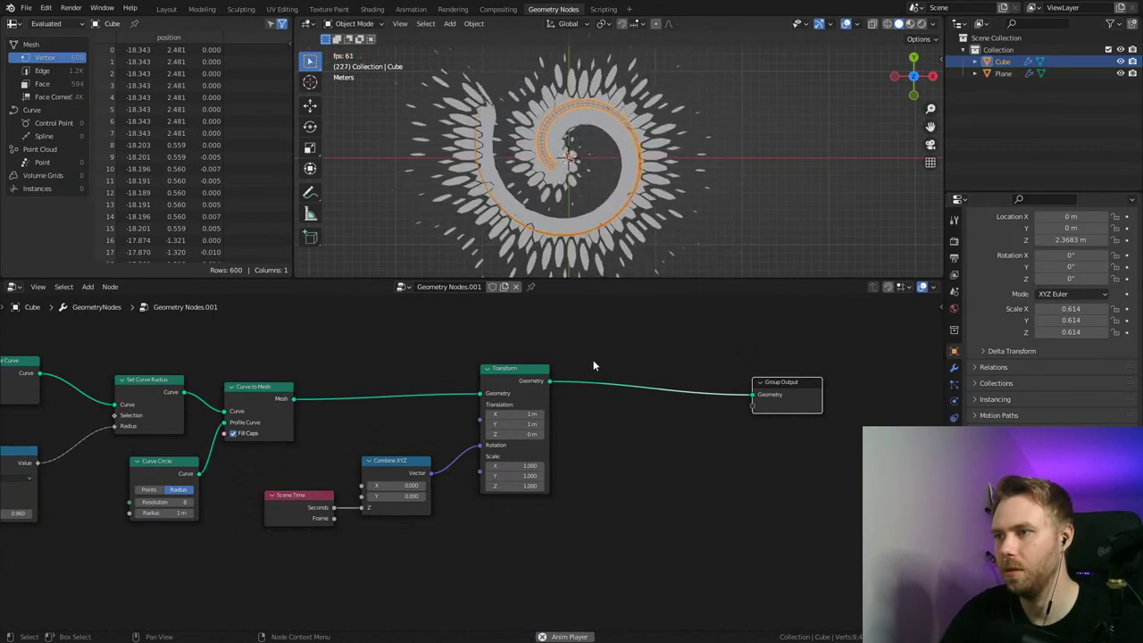
Step: Insert a duplicate Transform with zero translation before Group Output and drive its Rotation from Combine XYZ in place of the first Transform's
middle_click_drag(611, 435, 758, 412)
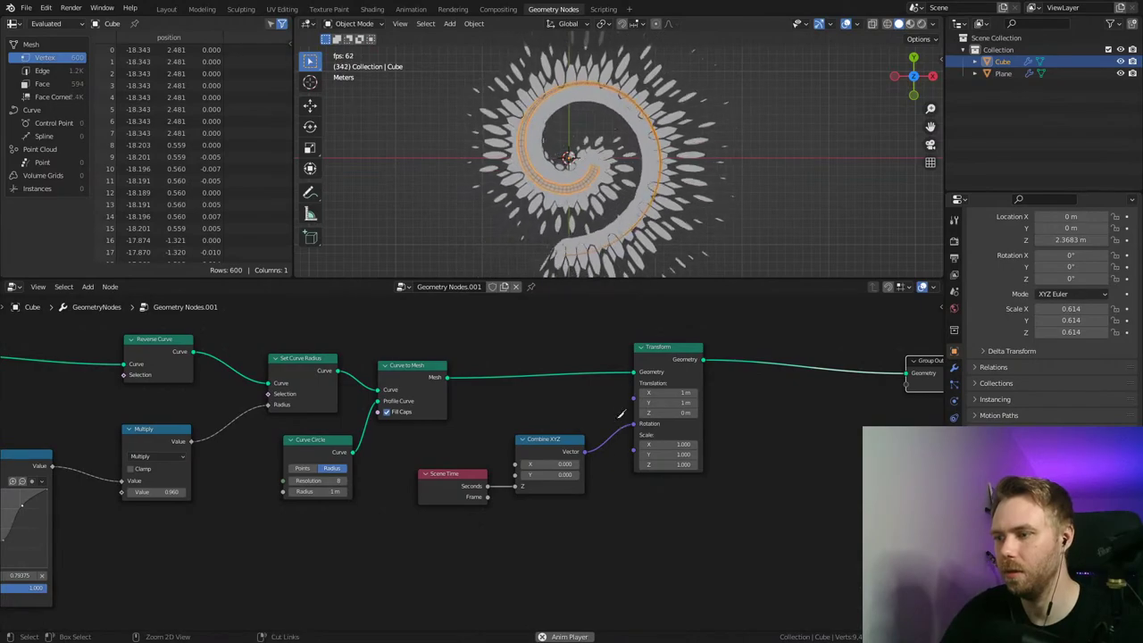
right_click_drag(620, 413, 582, 427, "ctrl")
middle_click_drag(615, 566, 392, 577)
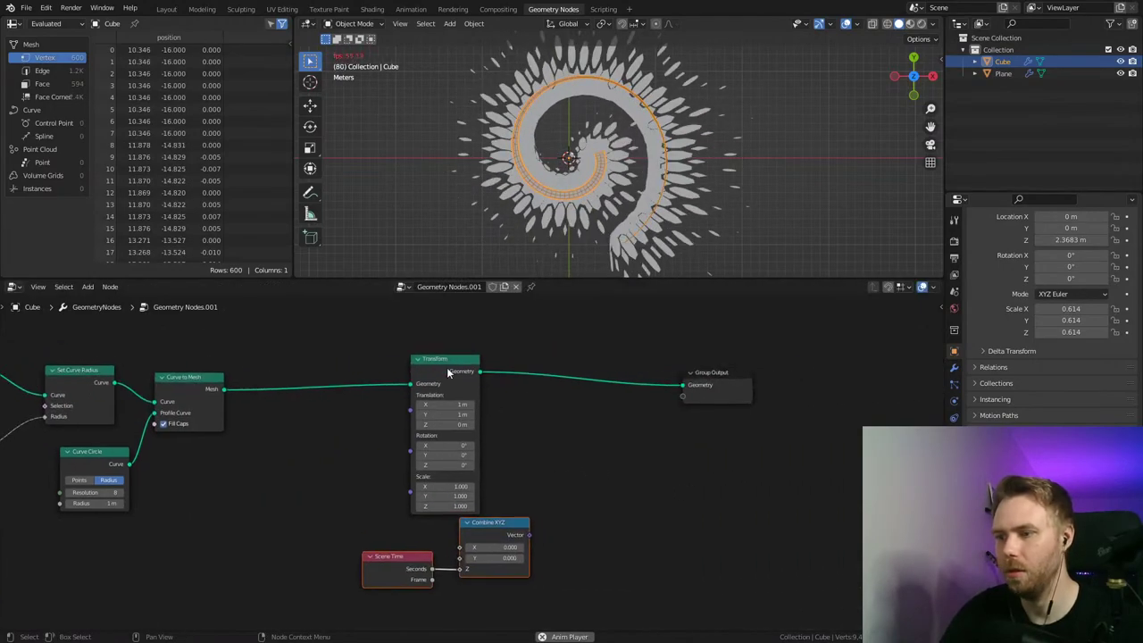
left_click_drag(446, 360, 328, 358)
key("shift+d")
left_click(596, 360)
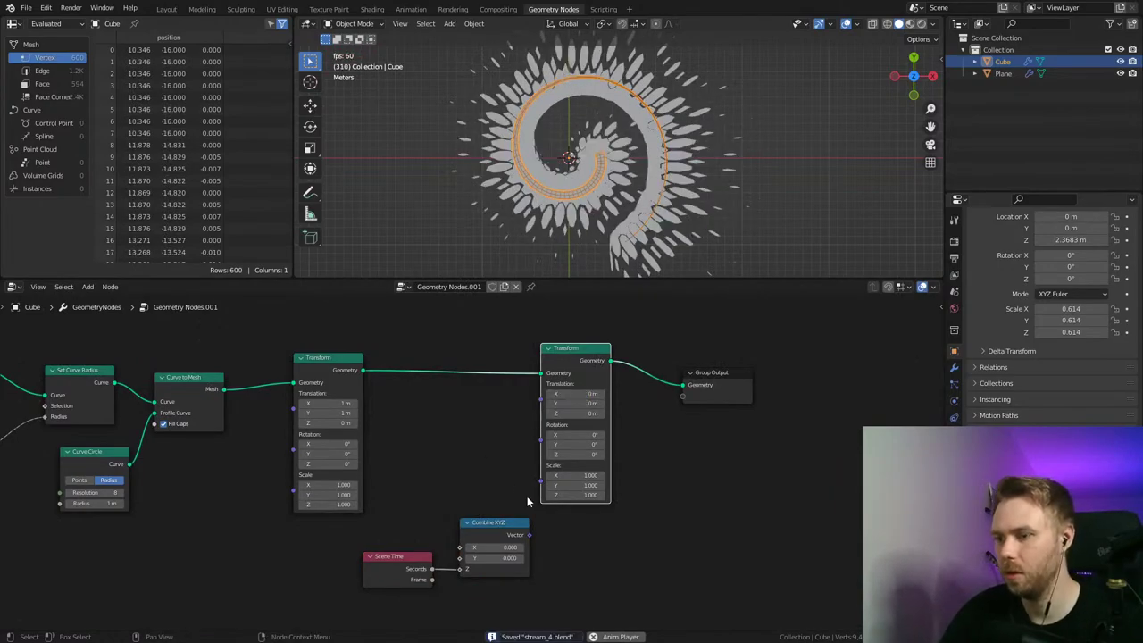
left_click_drag(543, 439, 543, 447)
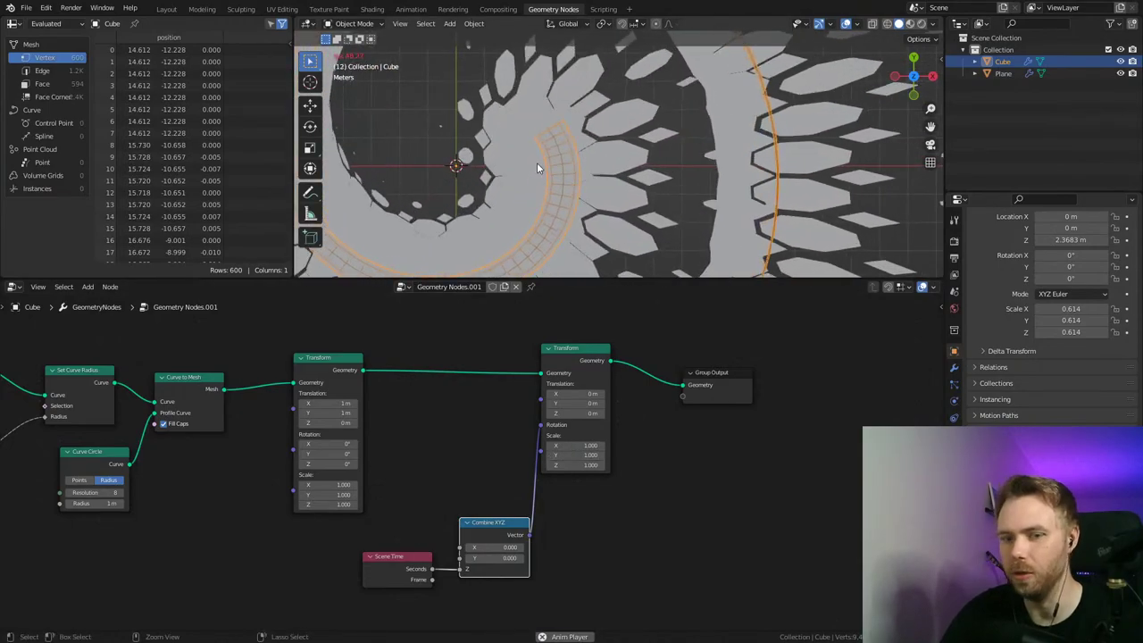
Step: Try offsetting the second Transform's Translation Y to -18.3 m and X to -0.6 m
scroll(536, 162, "down", 5)
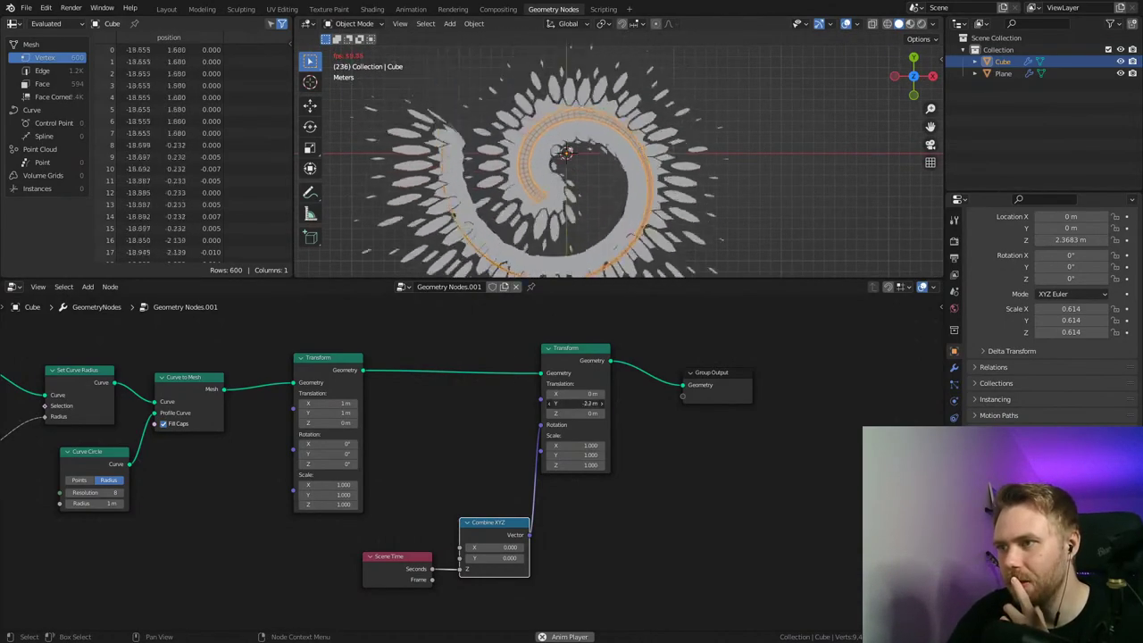
left_click_drag(575, 403, 454, 403)
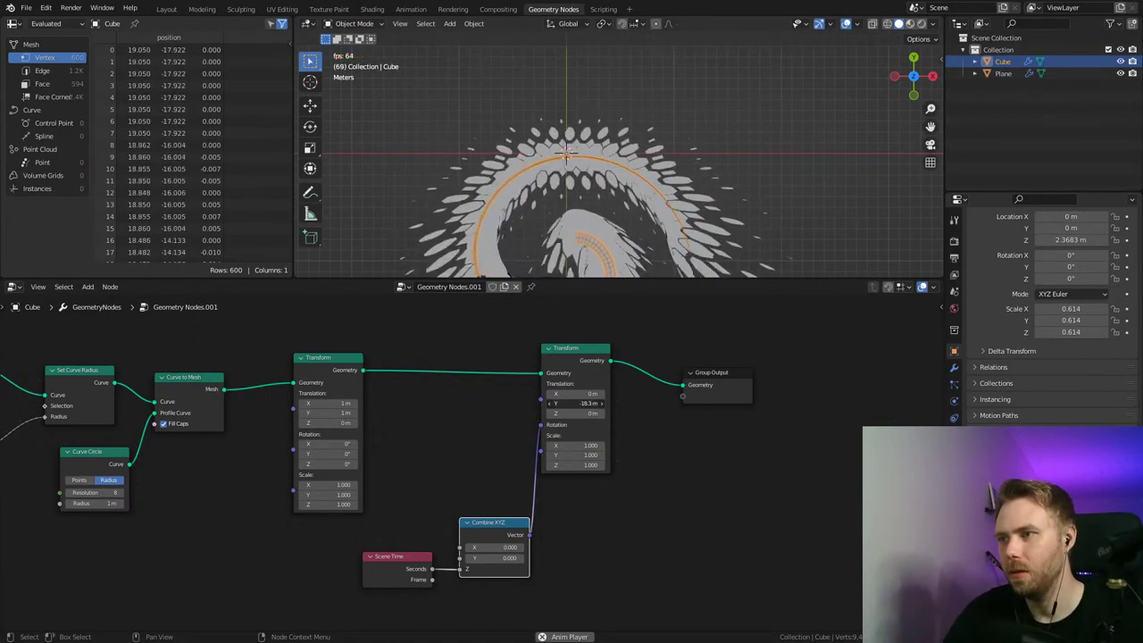
key("ctrl+z")
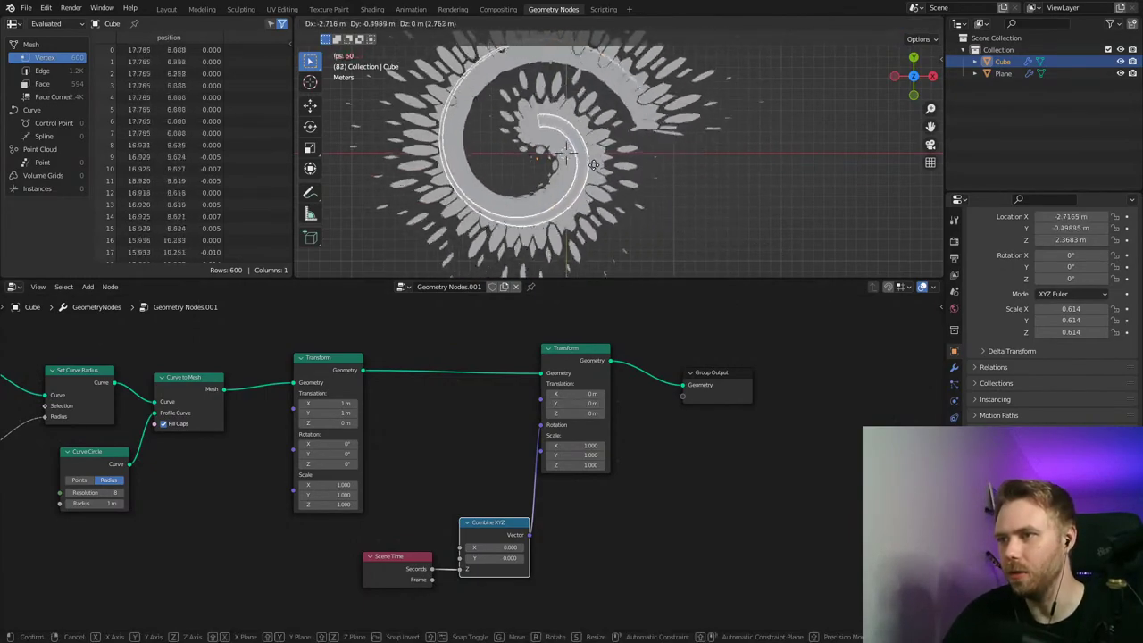
left_click_drag(575, 393, 630, 394)
key("ctrl+BackSpace")
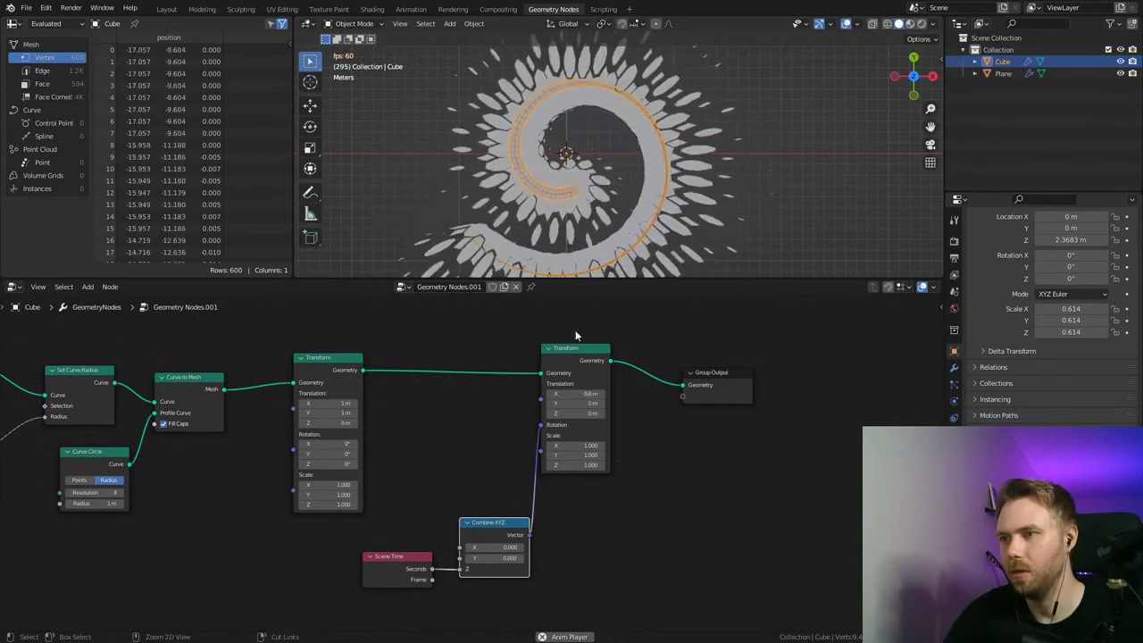
Step: Dissolve the first Transform so Curve to Mesh feeds the remaining Transform directly, and save the file
middle_click_drag(483, 412, 505, 398)
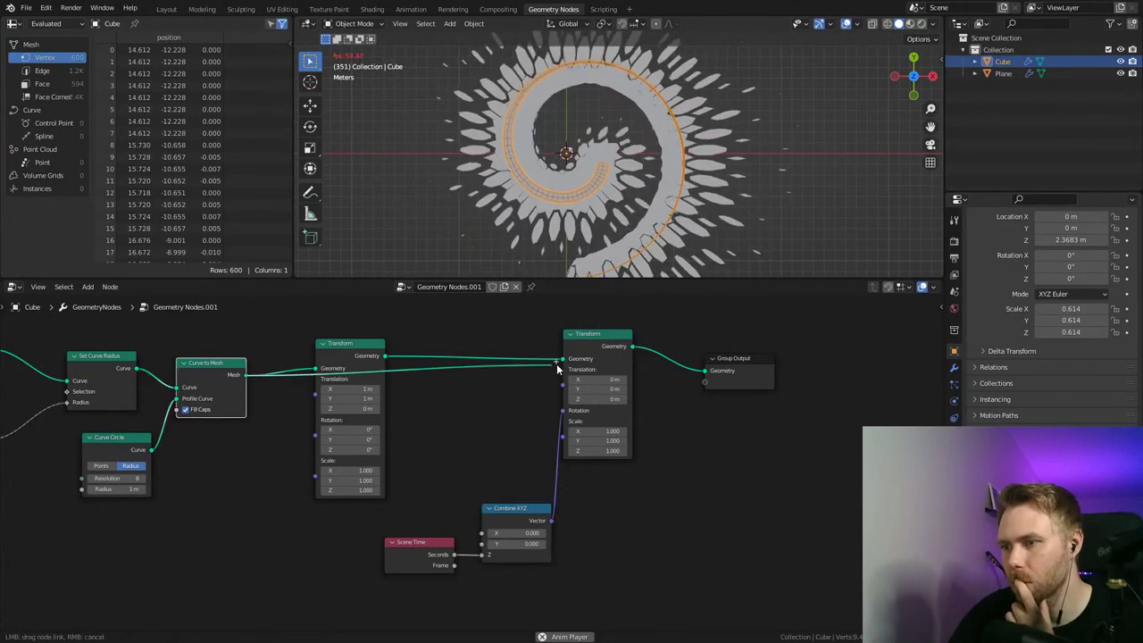
left_click(362, 347)
key("ctrl+x")
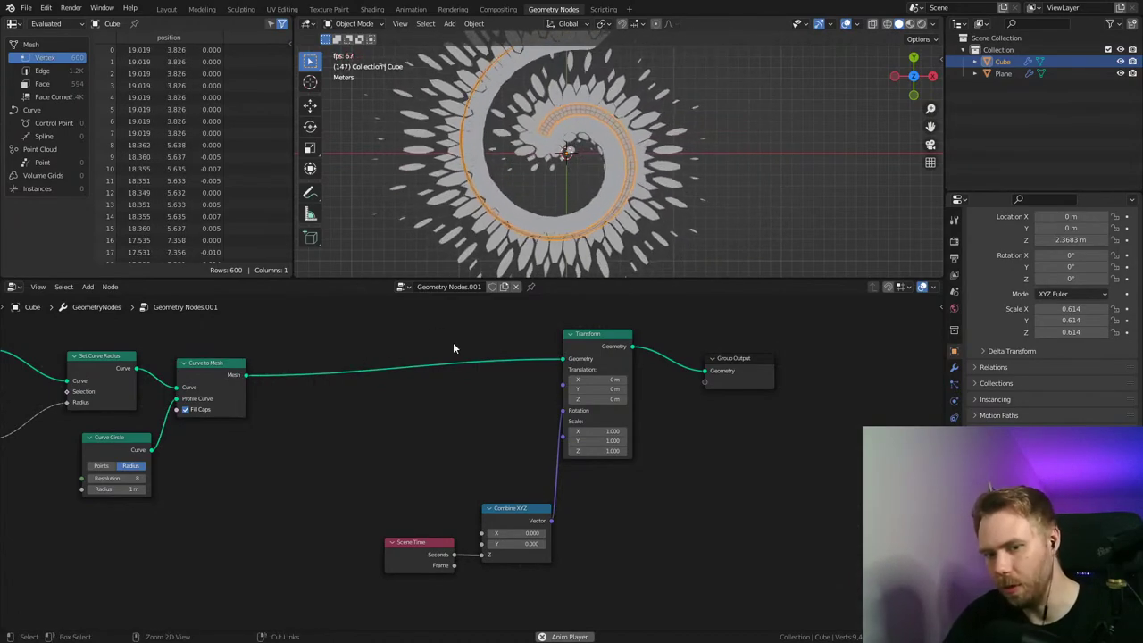
key("ctrl+s")
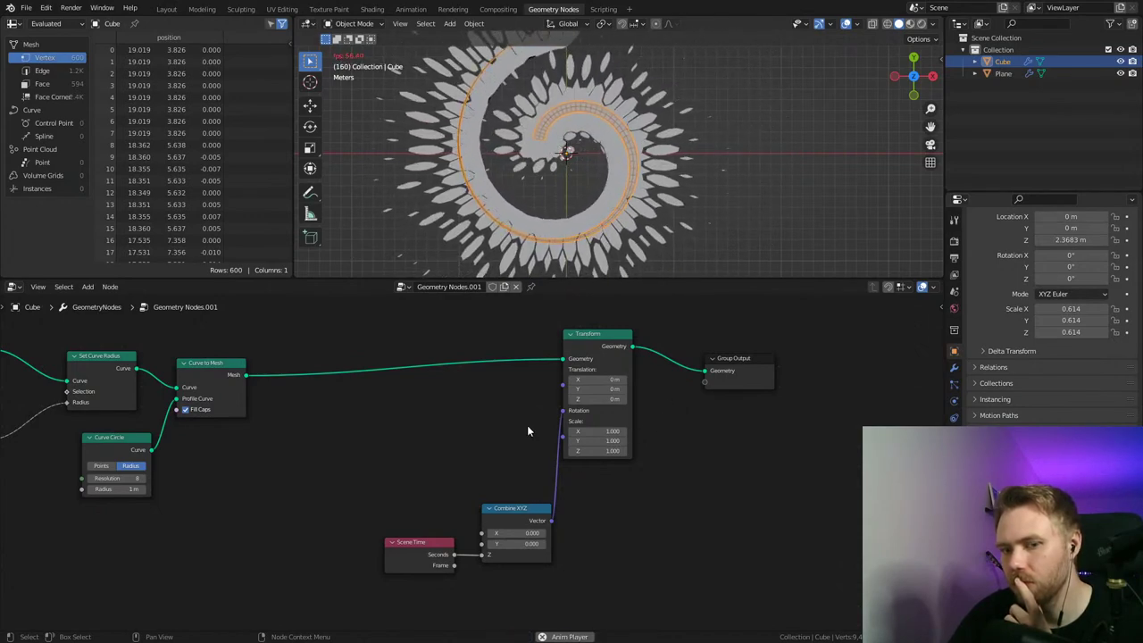
Step: Try Curve to Mesh with Fill Caps off, re-enable it, and try other viewport shading modes
left_click(186, 409)
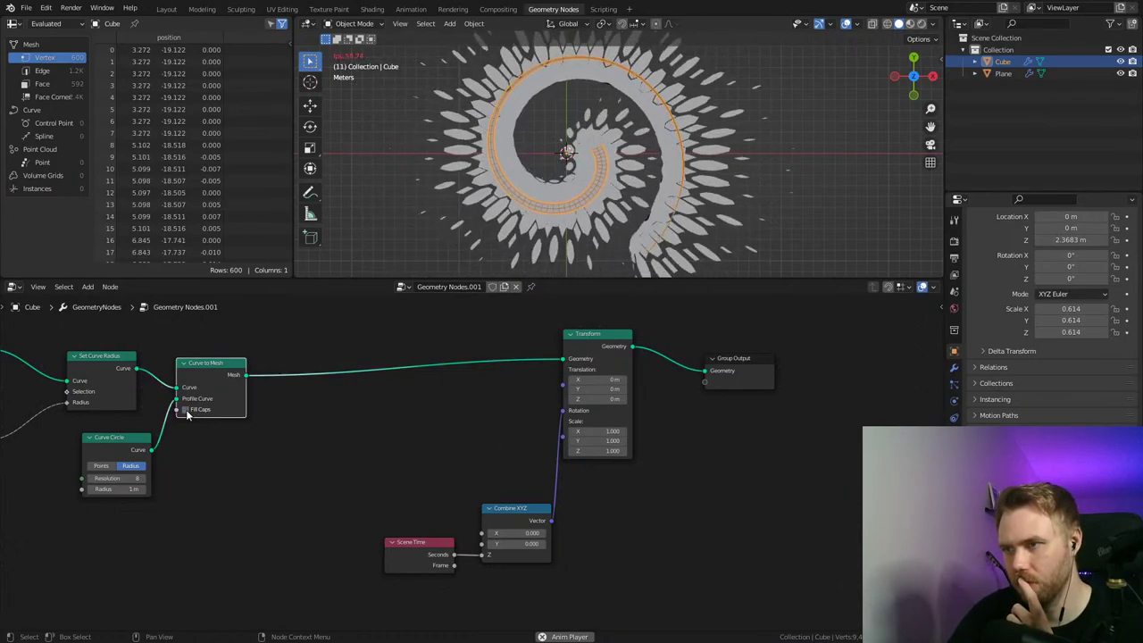
left_click(186, 408)
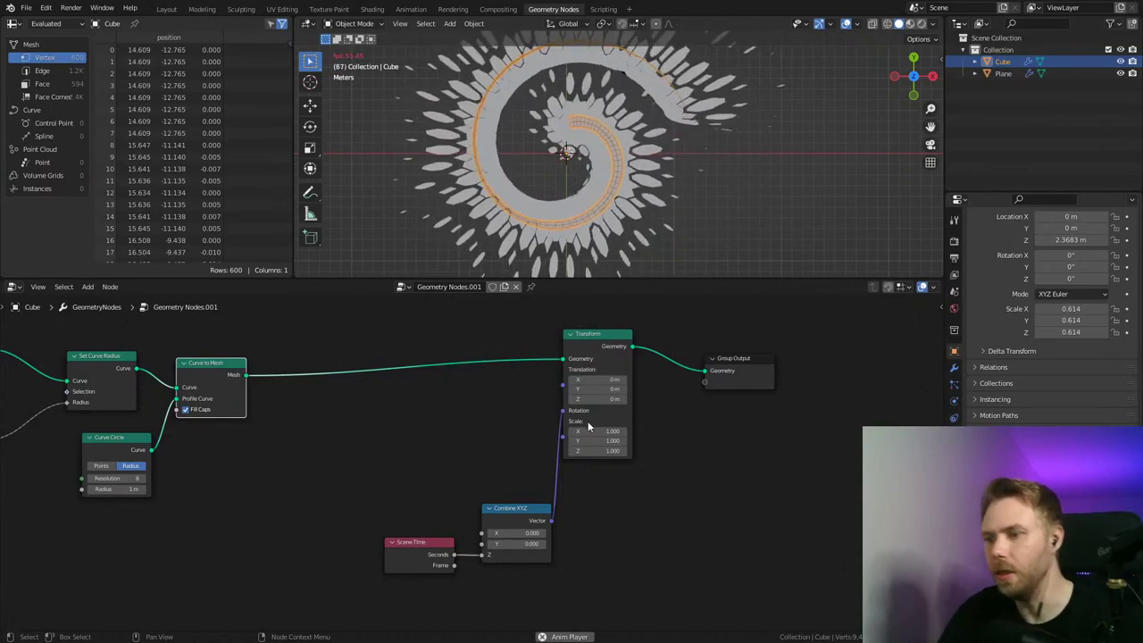
key("z")
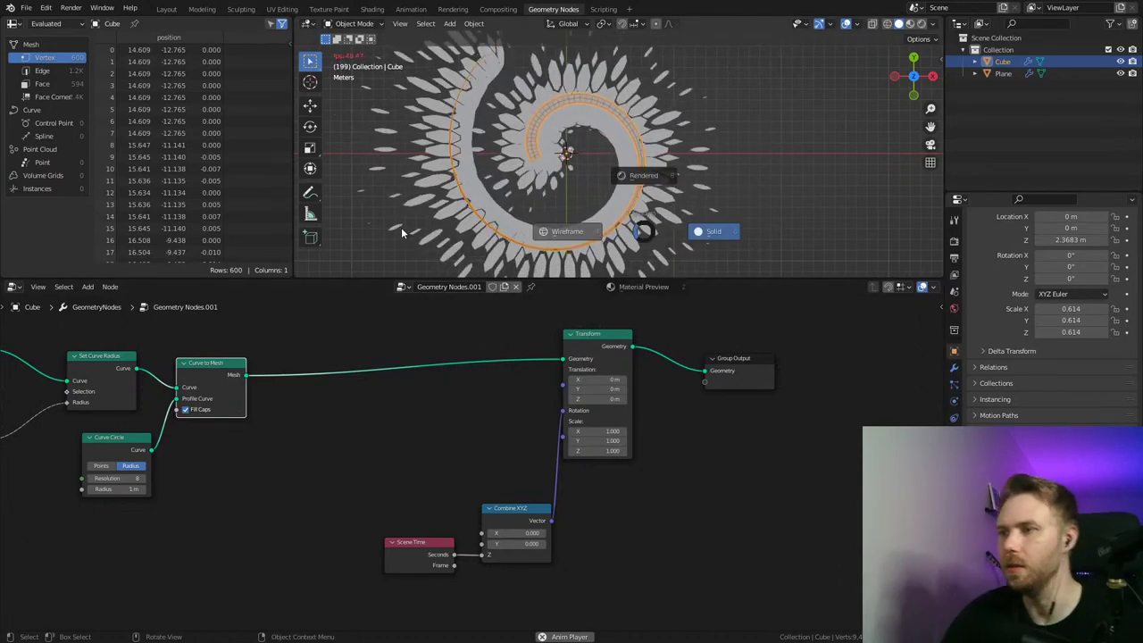
left_click(400, 227)
key("z")
left_click(661, 286)
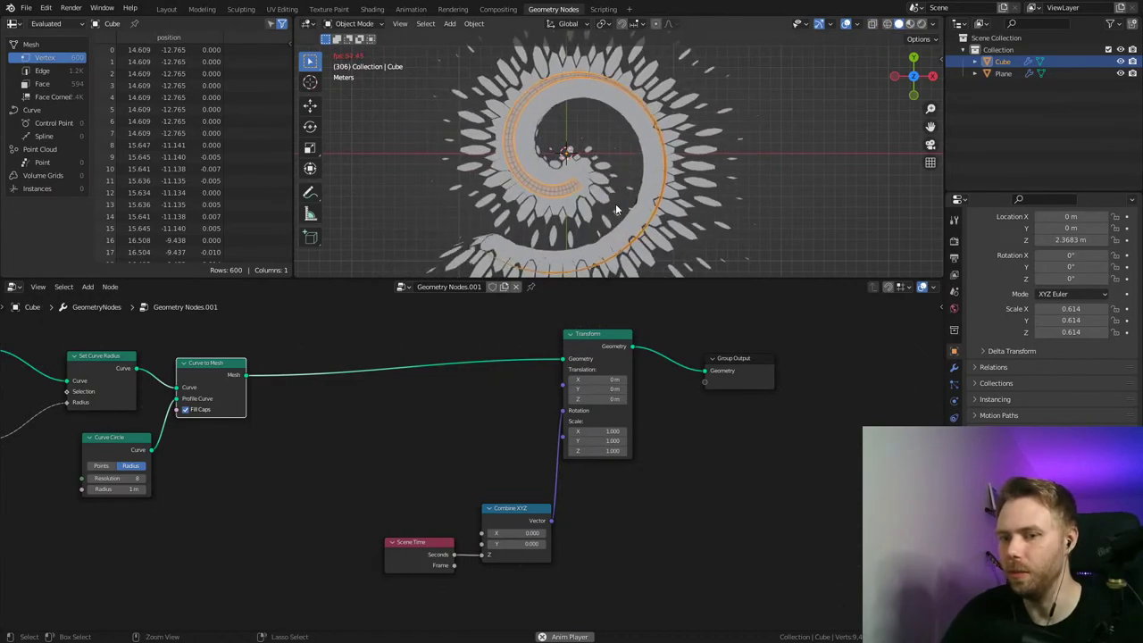
Step: Save the file and make the Plane the active object so its Test node tree is shown
key("ctrl+s")
key("alt+a")
middle_click_drag(578, 196, 550, 185, "shift")
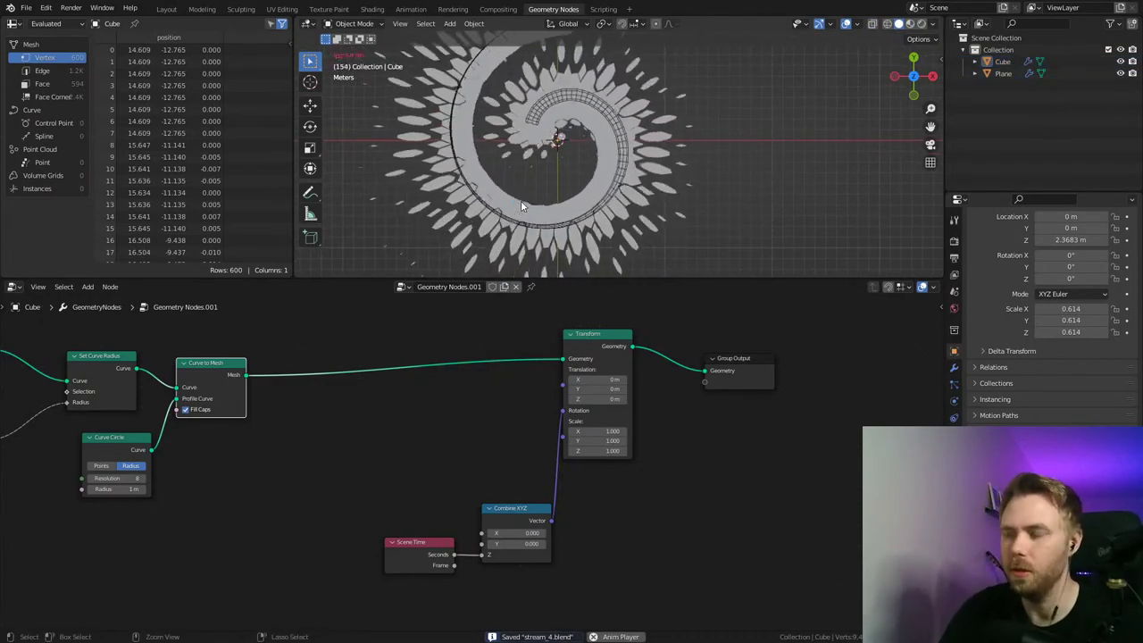
middle_click_drag(520, 200, 526, 220, "shift")
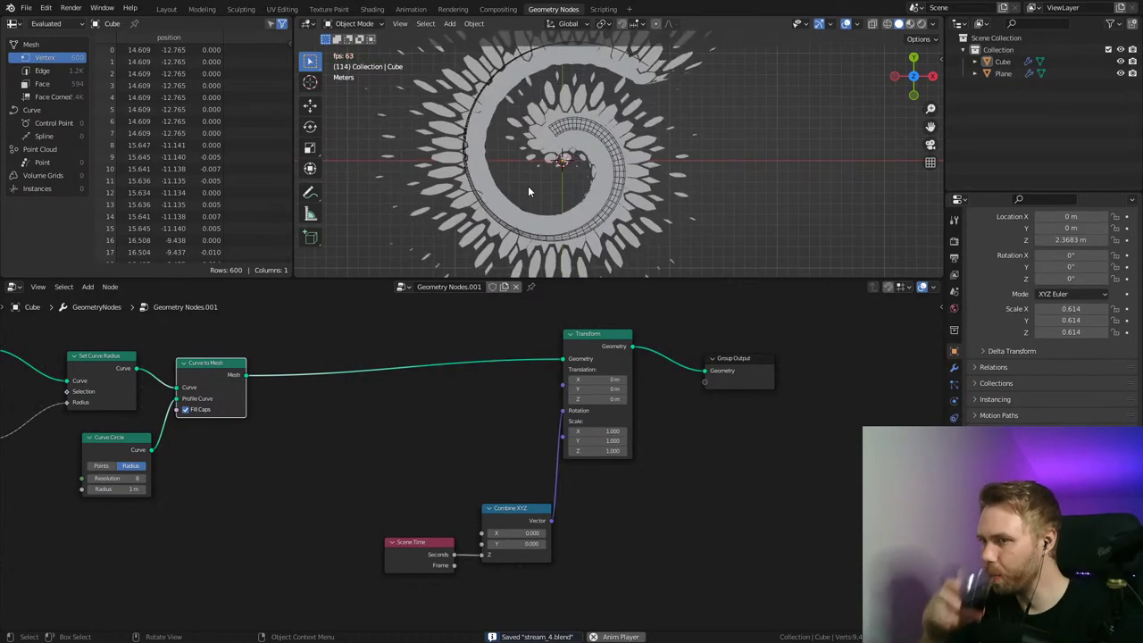
left_click(527, 186)
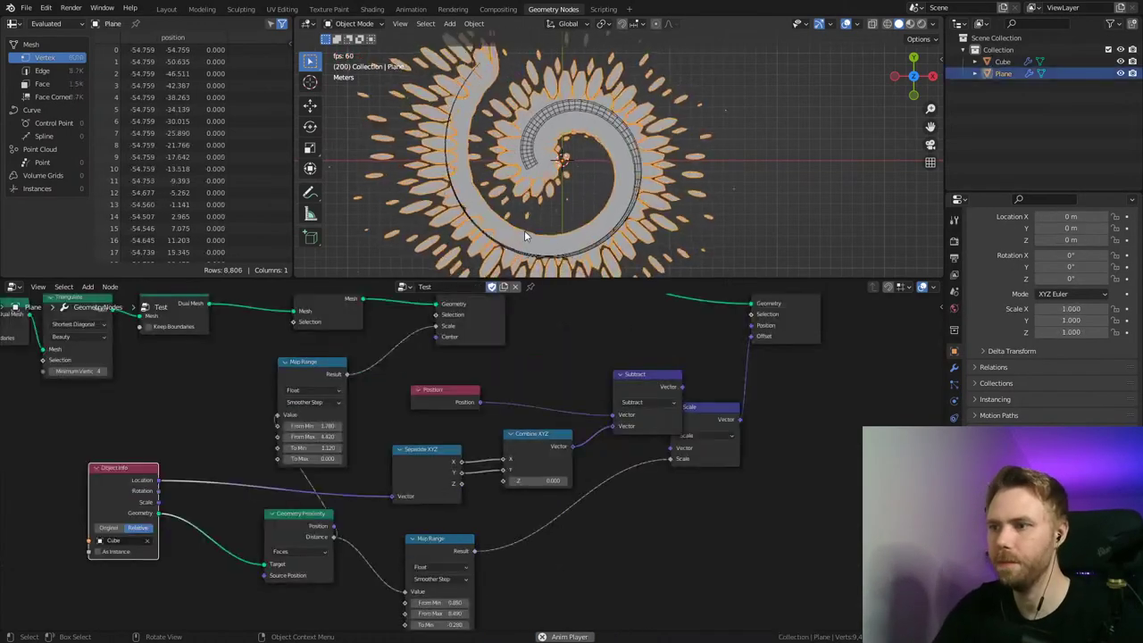
left_click(788, 178)
Step: Try Combine XYZ Z values of -15.310 and -3.110 and inspect the spiral pattern from the side
middle_click_drag(710, 210, 659, 47)
middle_click_drag(659, 275, 690, 200)
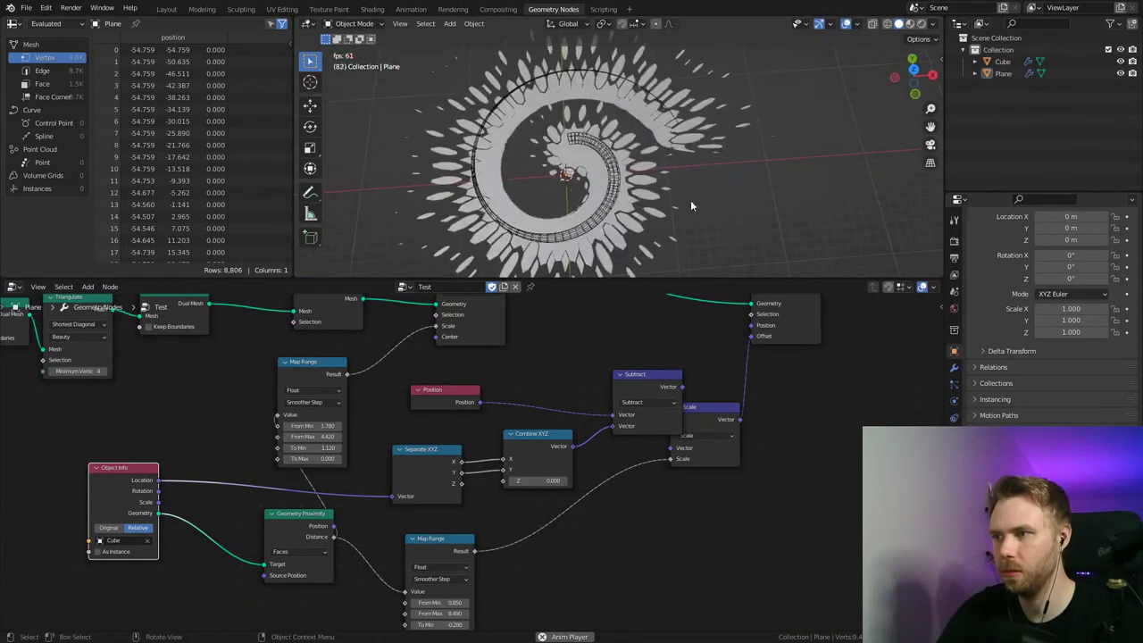
left_click_drag(551, 480, 433, 480, "shift")
middle_click_drag(673, 204, 649, 218)
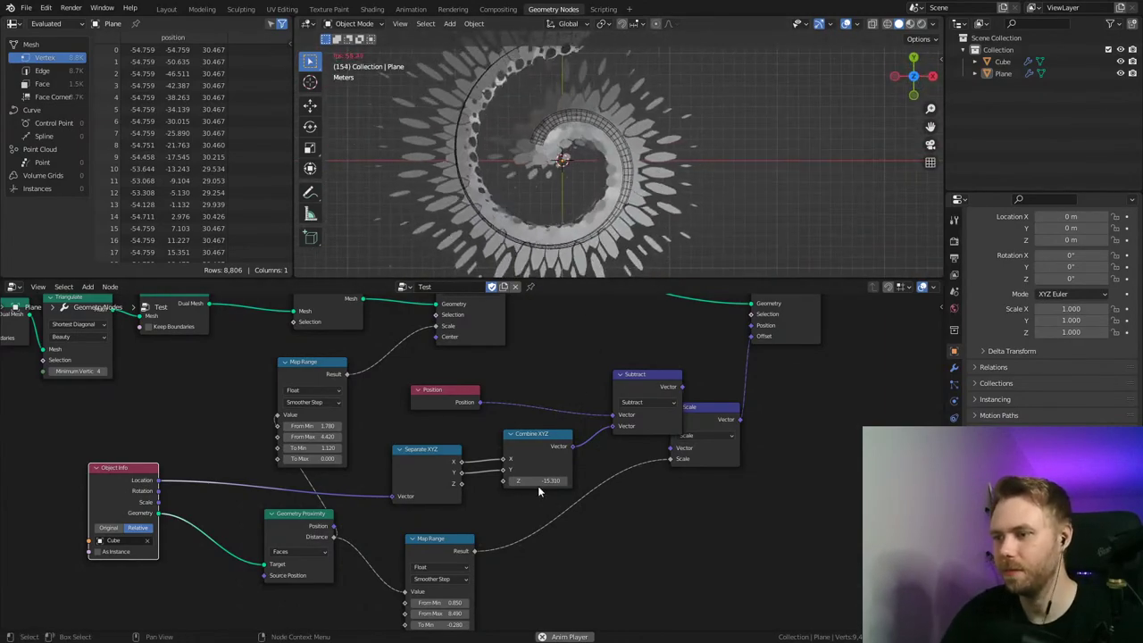
mouse_move(537, 482)
left_mouse_down()
mouse_move(642, 482)
mouse_move(551, 482)
left_mouse_up()
middle_click_drag(651, 214, 600, 73)
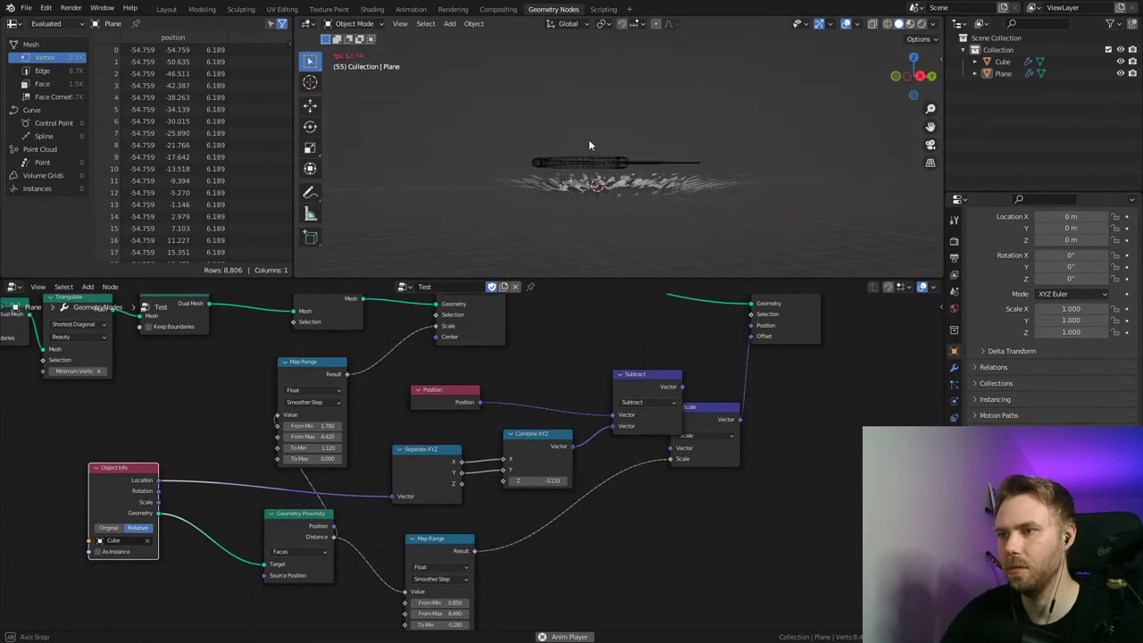
middle_click_drag(588, 139, 692, 274)
Step: Set the Combine XYZ Z value to 0 and save the file
left_click(535, 482)
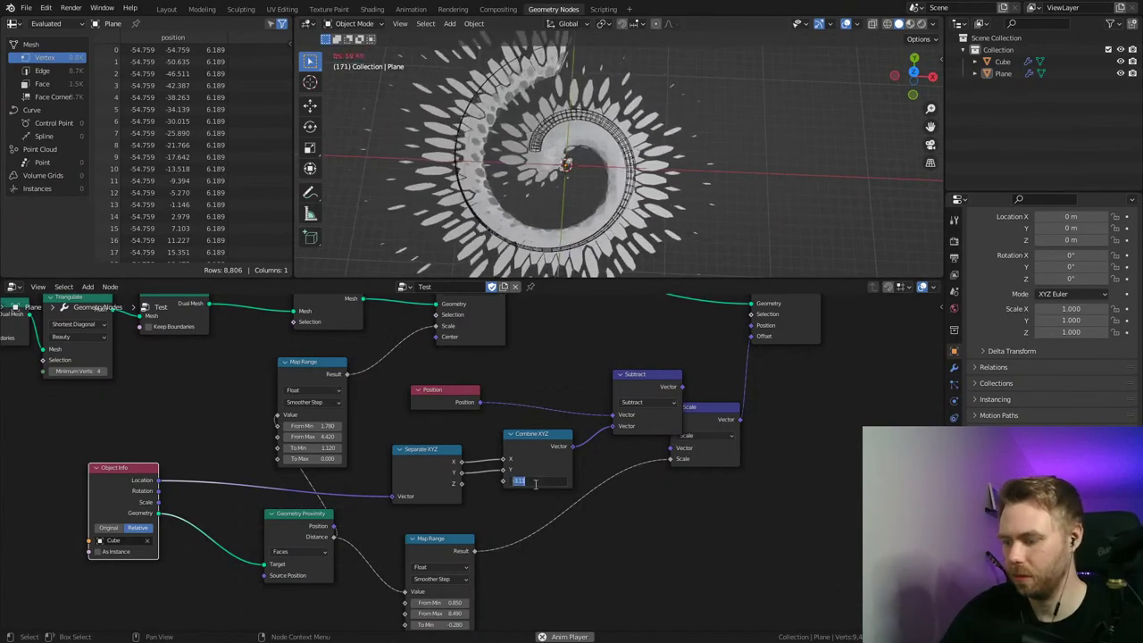
type("0")
key("Return")
key("ctrl+s")
Step: Separate the overlapping Subtract and Scale nodes in the offset branch of the Test tree
middle_click_drag(573, 467, 522, 446)
middle_click_drag(522, 447, 522, 462, "ctrl")
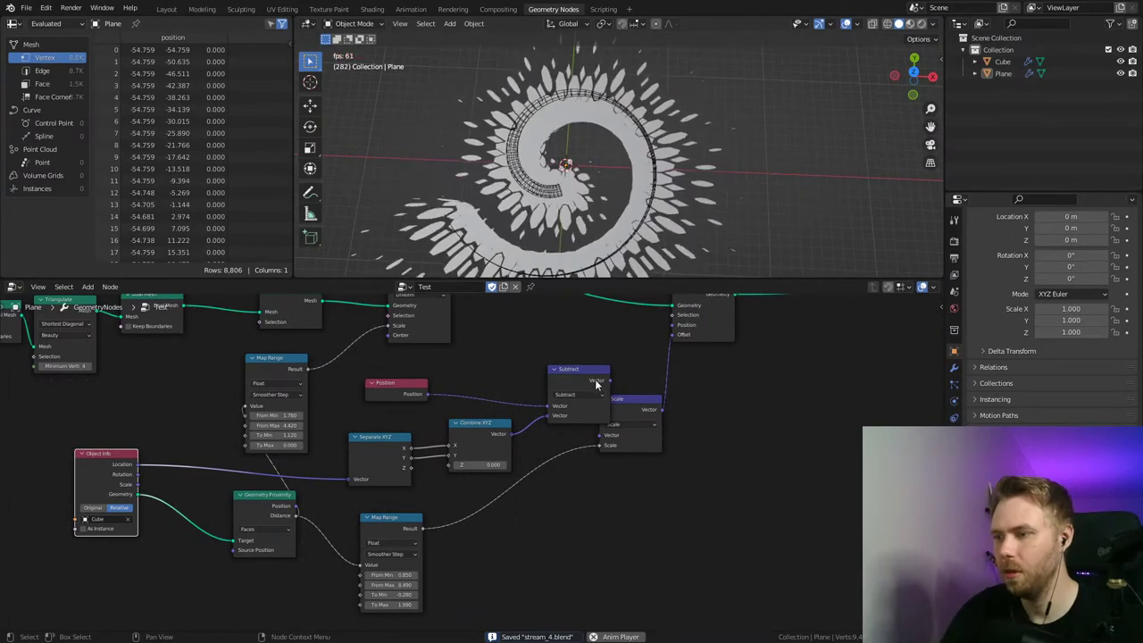
left_click_drag(597, 383, 639, 381)
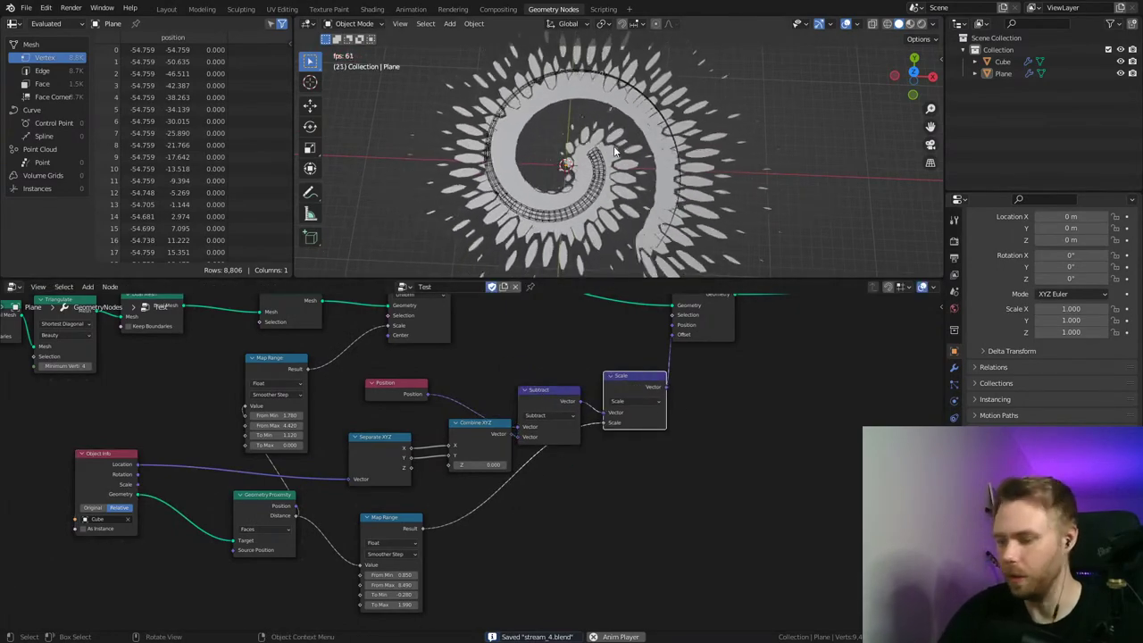
Step: Set the offset branch's Map Range to a To Min of -0.010 and a To Max of 2.050
middle_click_drag(622, 141, 600, 201)
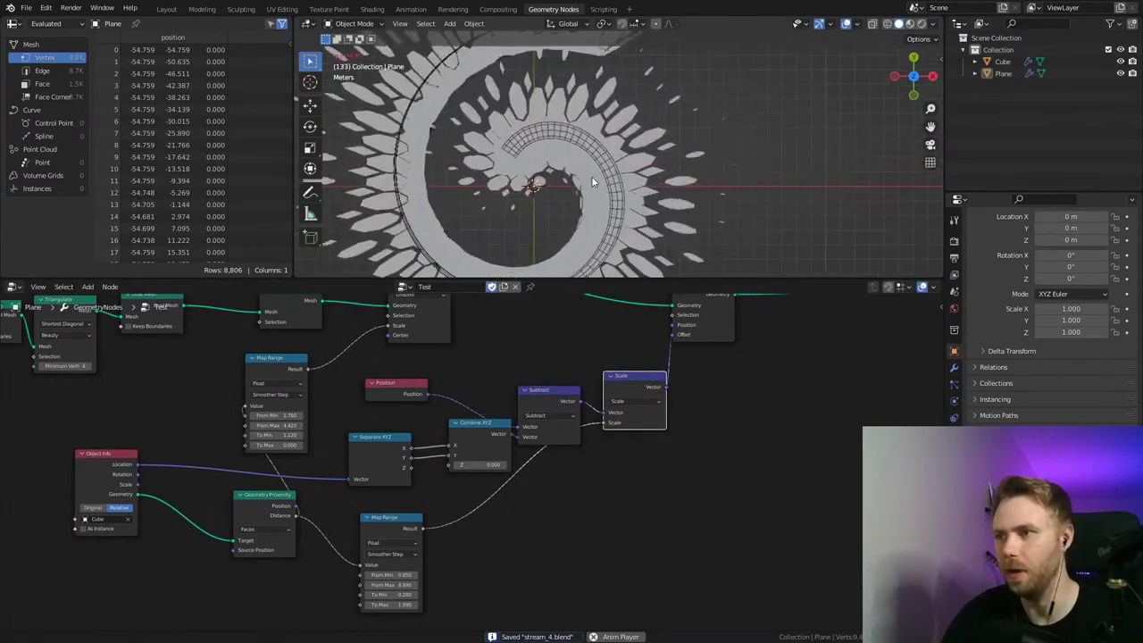
middle_click_drag(445, 497, 608, 398)
scroll(637, 540, "up", 3)
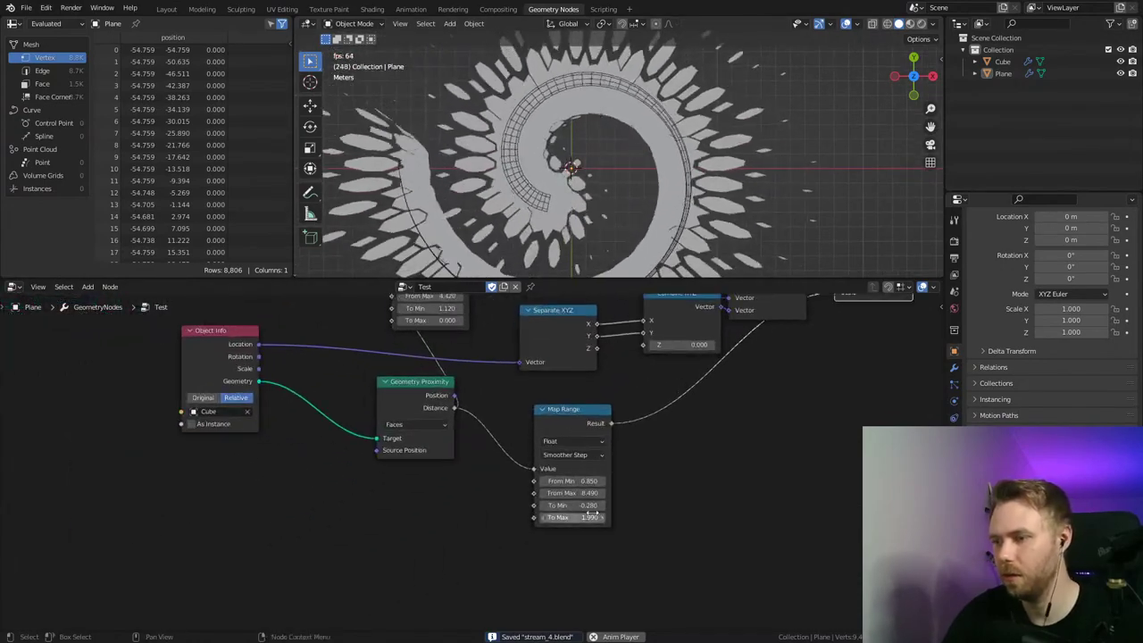
mouse_move(581, 505)
left_mouse_down()
mouse_move(604, 505)
mouse_move(535, 517)
mouse_move(584, 518)
mouse_move(584, 480)
mouse_move(598, 480)
mouse_move(571, 480)
mouse_move(562, 493)
mouse_move(573, 493)
left_mouse_up()
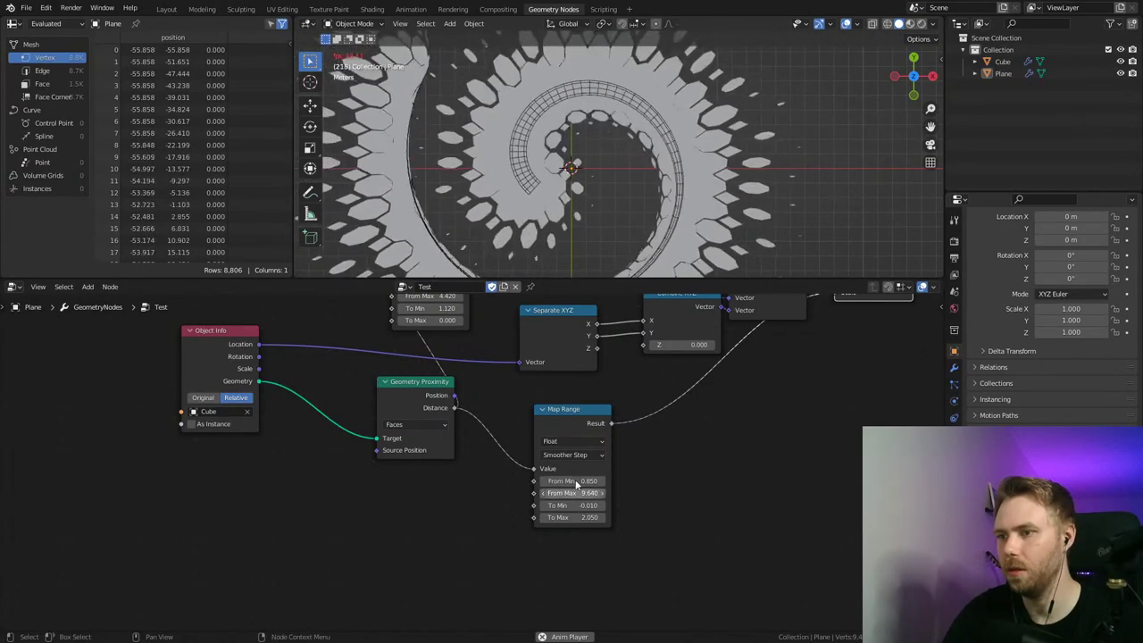
Step: Set the face-scale Map Range to From Min 1.580 and From Max 3.680, and save the file
middle_click_drag(506, 396, 580, 546)
mouse_move(504, 448)
left_mouse_down()
mouse_move(473, 448)
mouse_move(487, 435)
left_mouse_up()
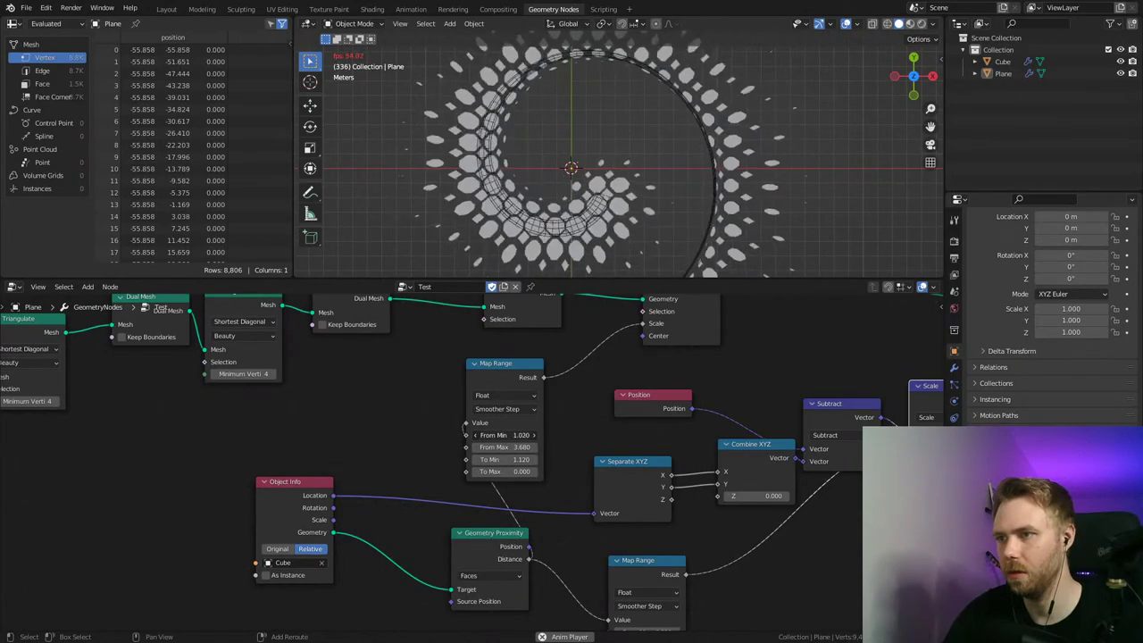
key("ctrl+s")
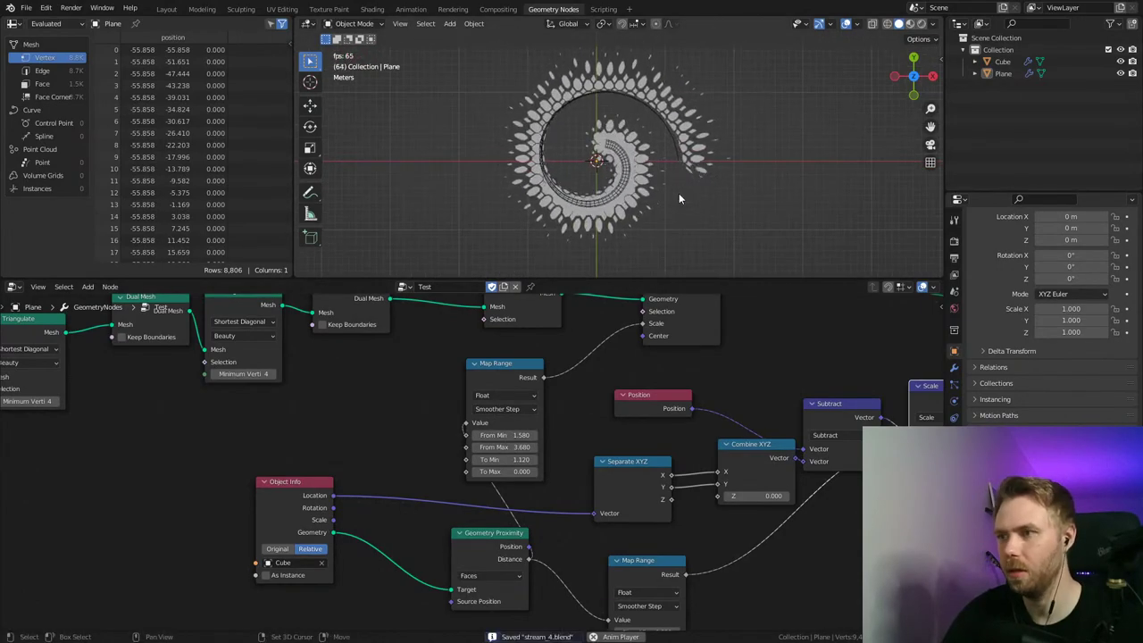
Step: Set the offset branch's Map Range to From Min 1.880 and From Max 7.310
middle_click_drag(671, 437, 622, 325)
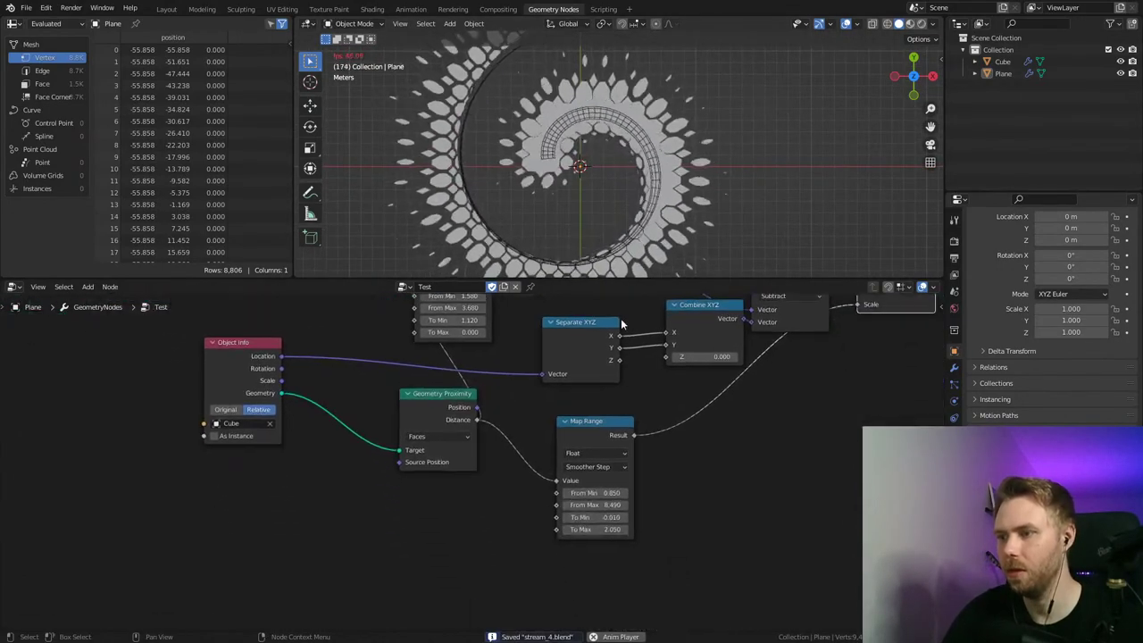
left_click_drag(607, 505, 650, 493)
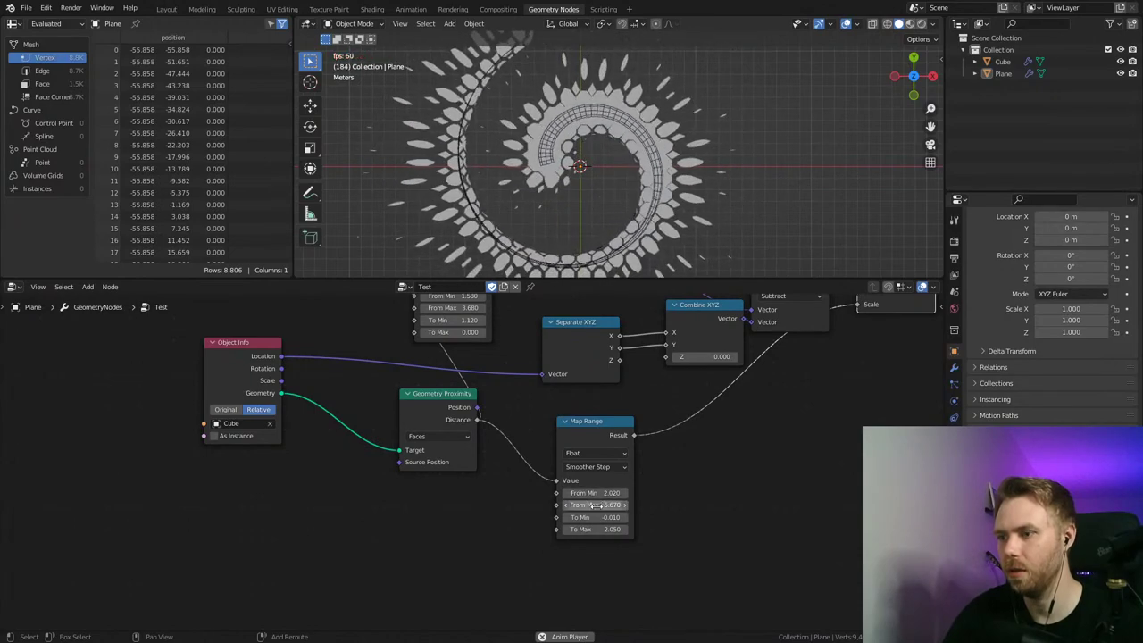
left_click_drag(612, 493, 590, 493)
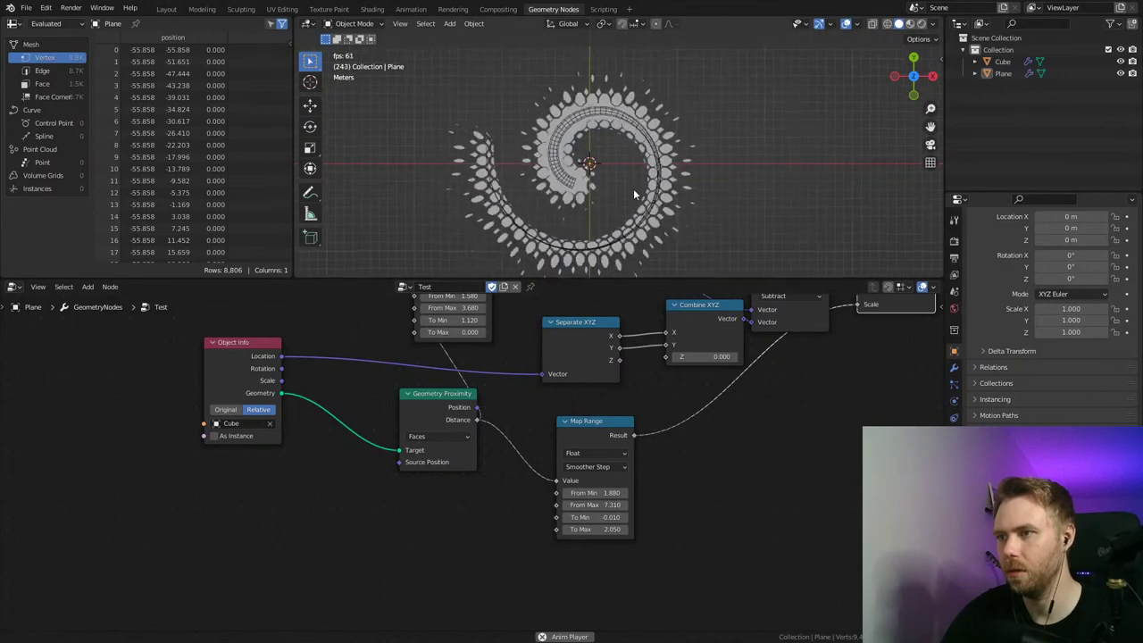
Step: Adjust the From Max of the Map Range driving the face scale to about 3.320
middle_click_drag(503, 355, 513, 413)
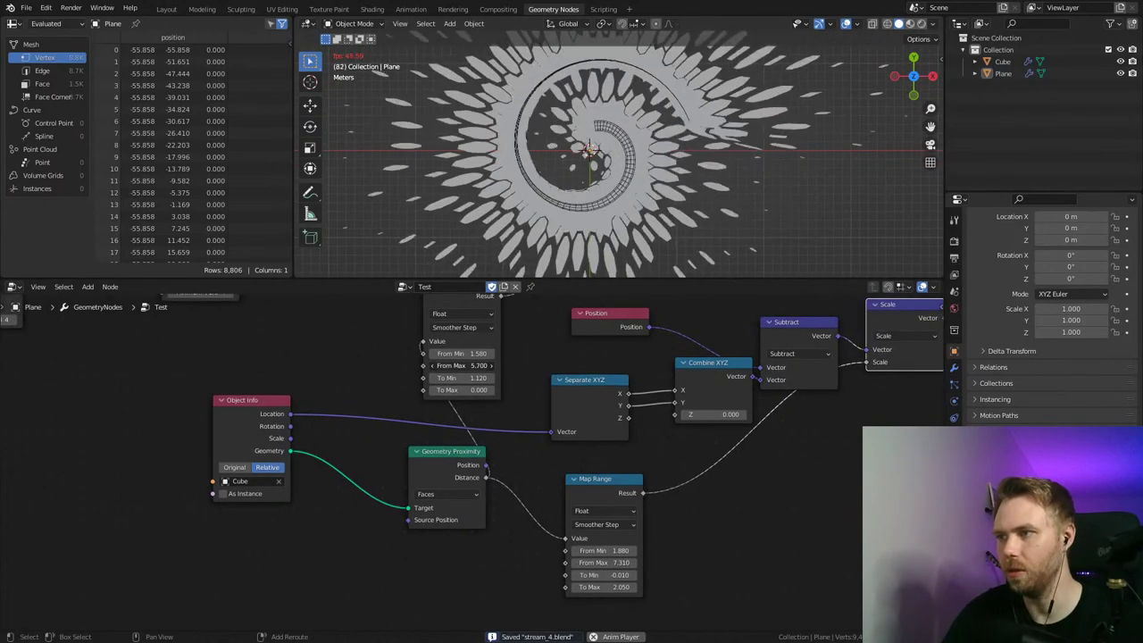
left_click_drag(462, 365, 314, 366)
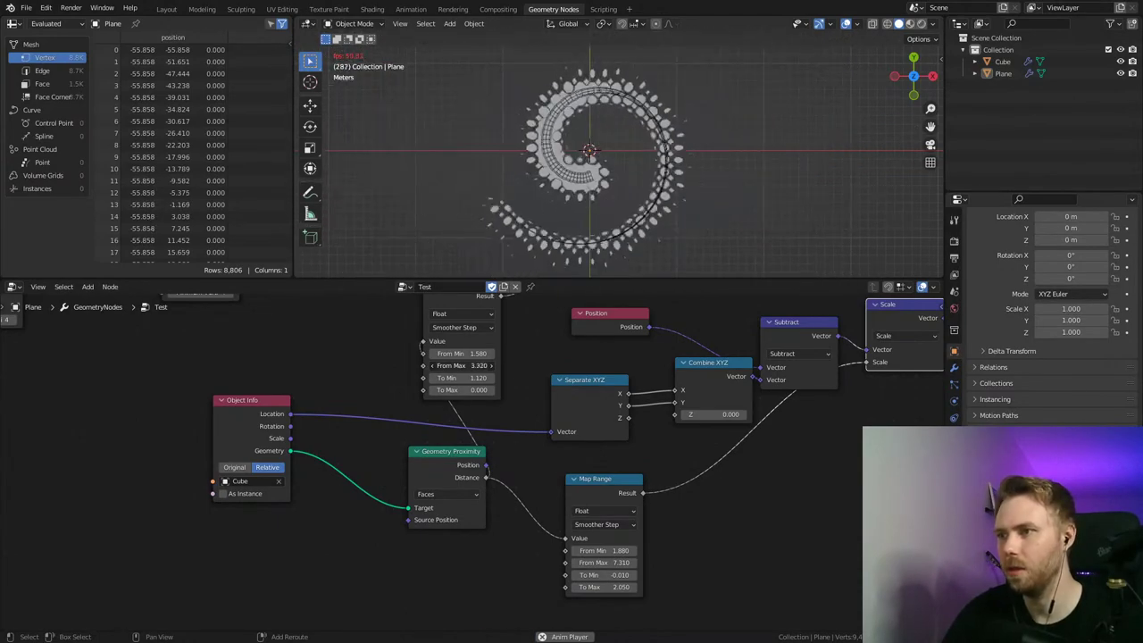
Step: Adjust the Map Range that drives the face scale to From Max 3.68, To Min 1.1 and To Max 0.44
left_click_drag(406, 365, 444, 387)
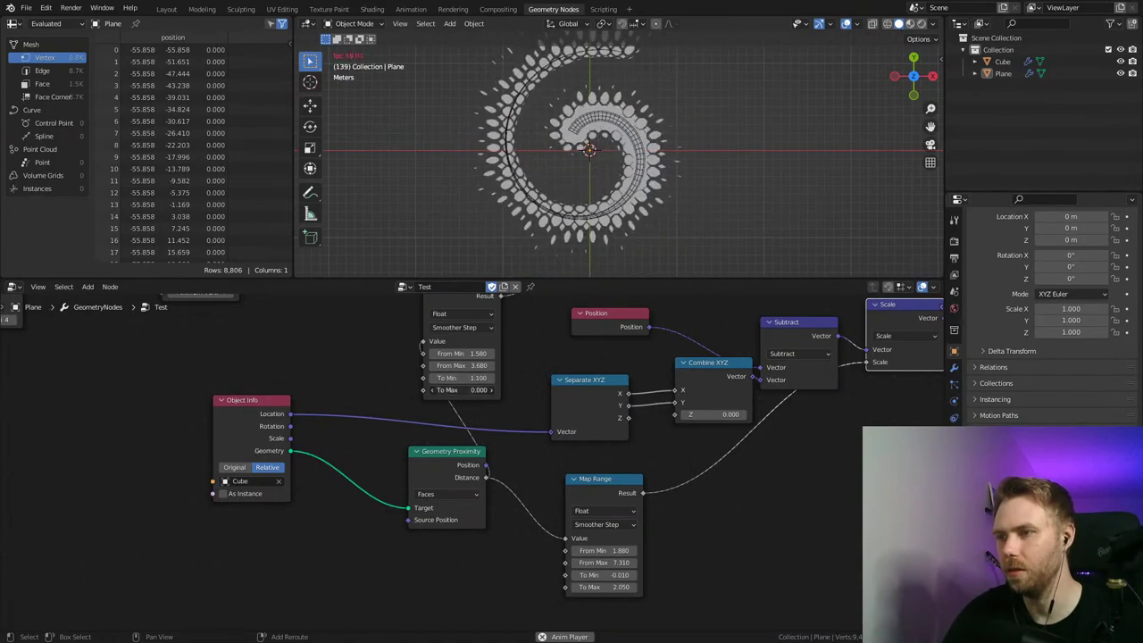
left_click_drag(462, 390, 501, 390)
scroll(662, 185, "down", 6)
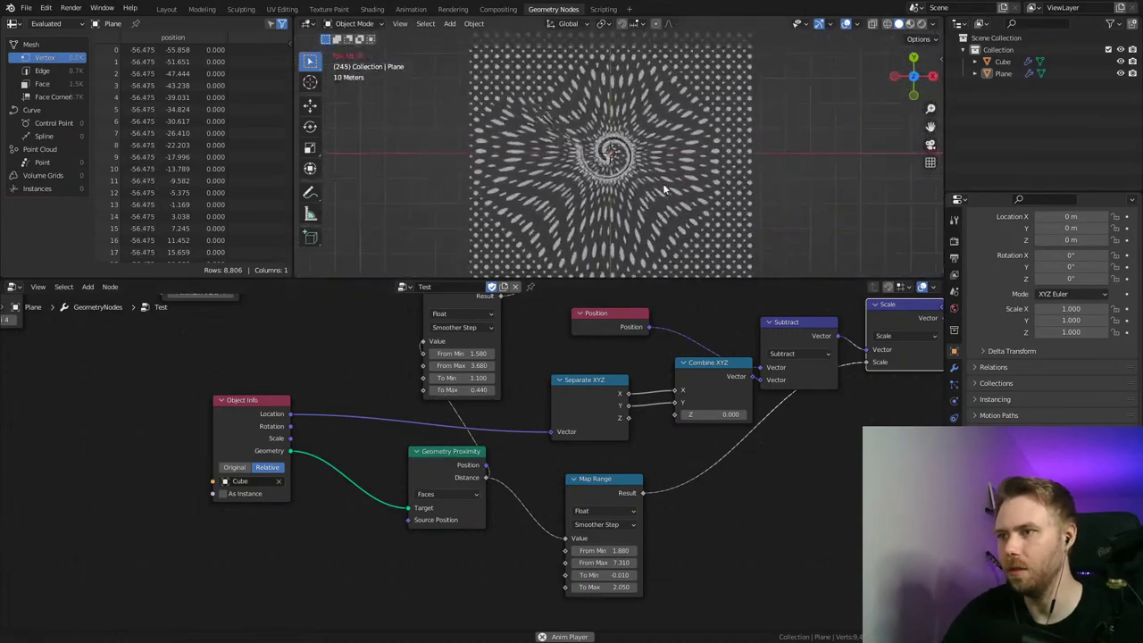
scroll(663, 183, "up", 3)
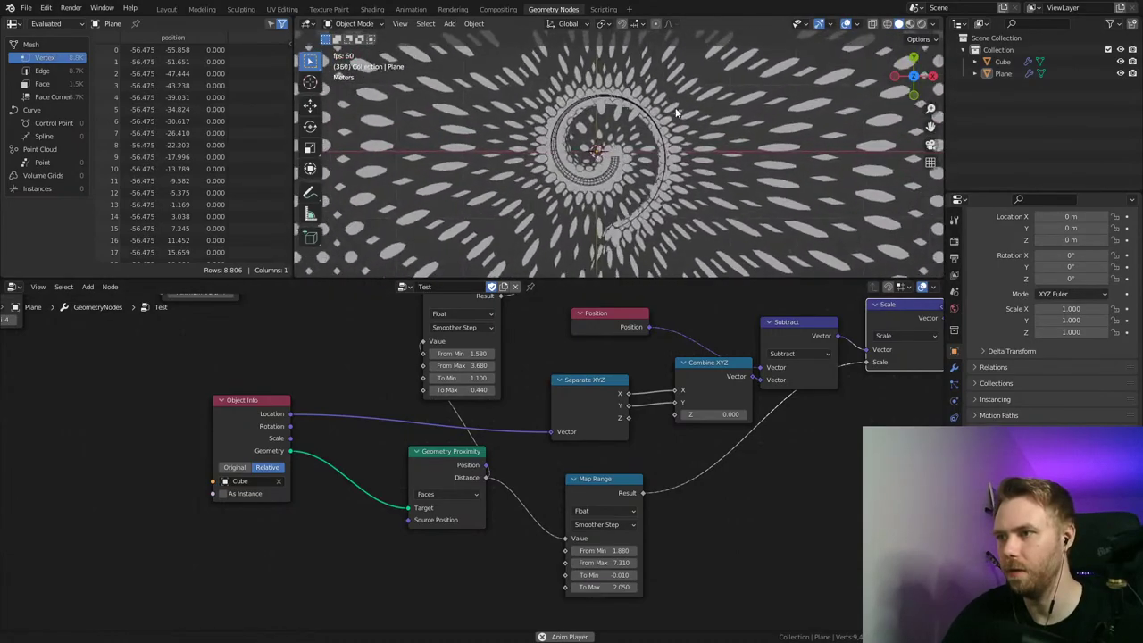
middle_click_drag(674, 108, 675, 53, "ctrl")
middle_click_drag(653, 247, 667, 271, "shift")
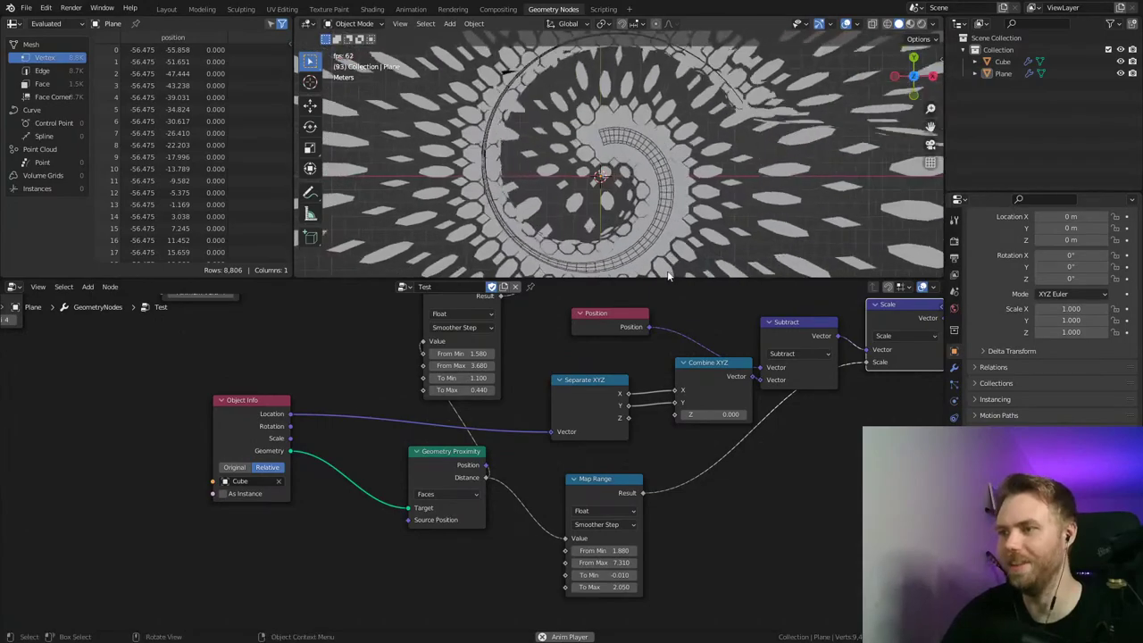
Step: Try a different Z value on the Combine XYZ node, set it back to 0 and save the file
left_click_drag(668, 277, 666, 455)
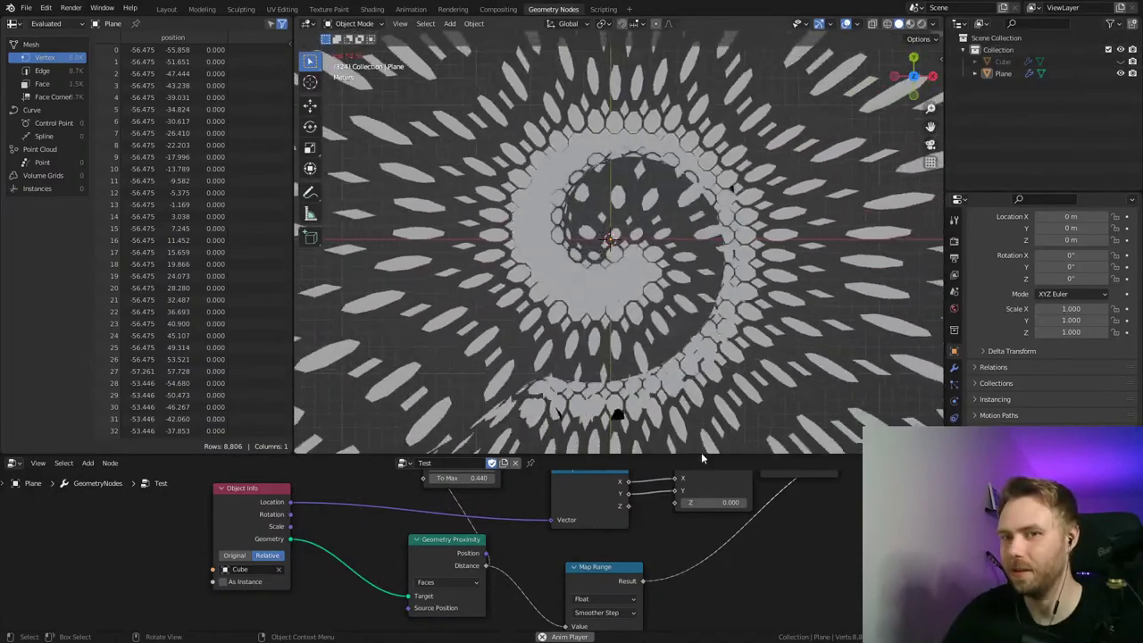
left_click_drag(714, 502, 678, 502)
left_click(735, 502)
type("0")
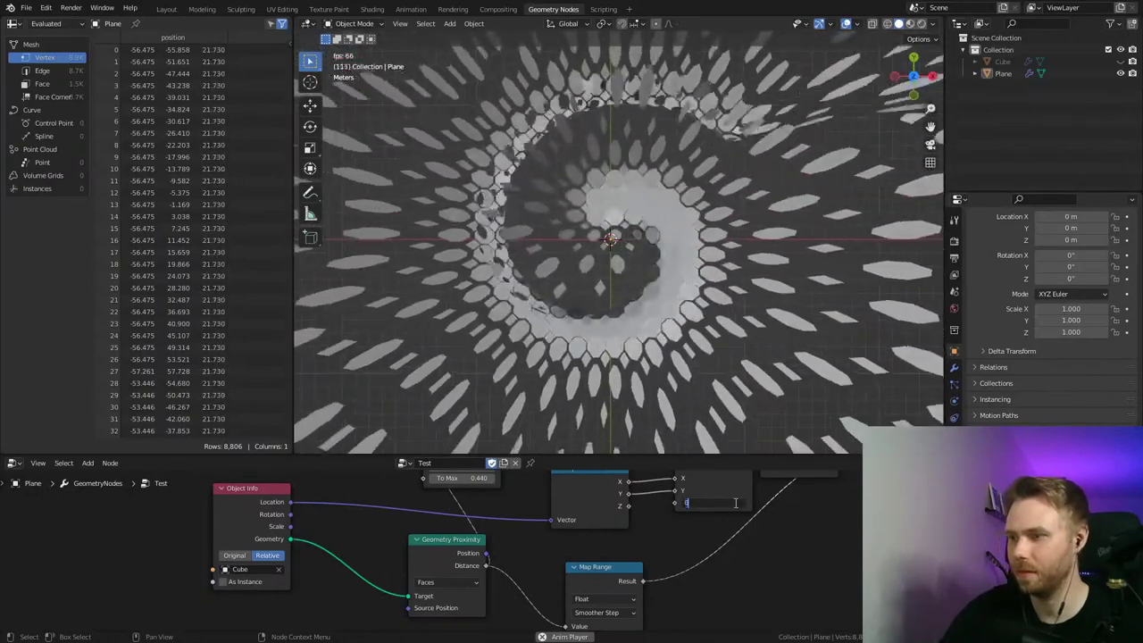
key("Return")
key("ctrl+s")
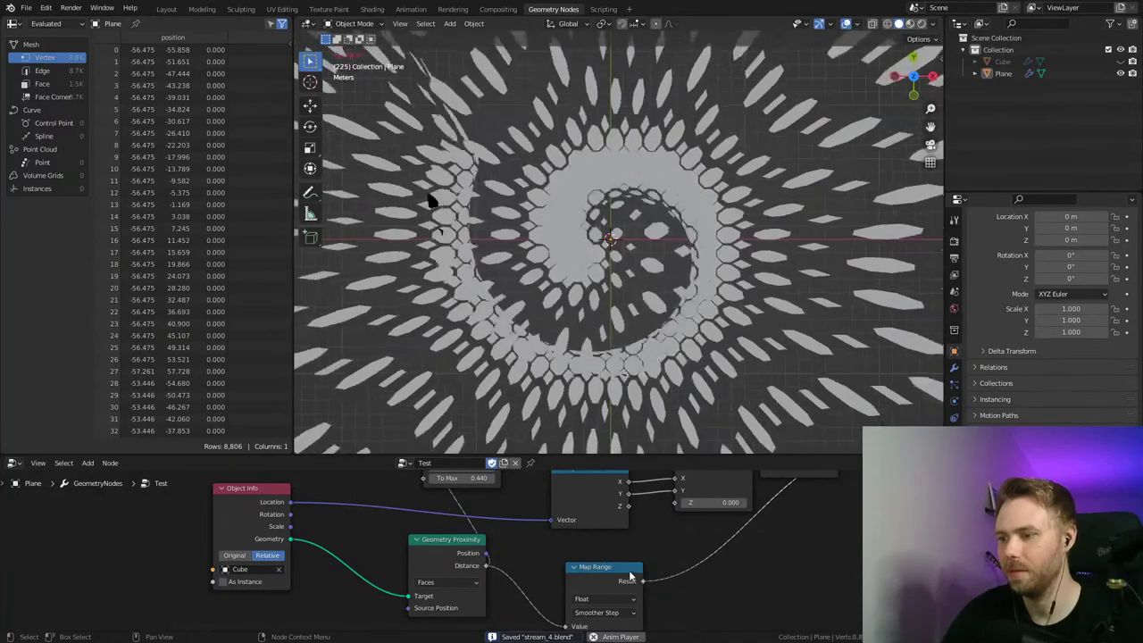
Step: Set To Max to 0.09 on the Map Range that drives the face scale and save the file
middle_click_drag(588, 533, 648, 576)
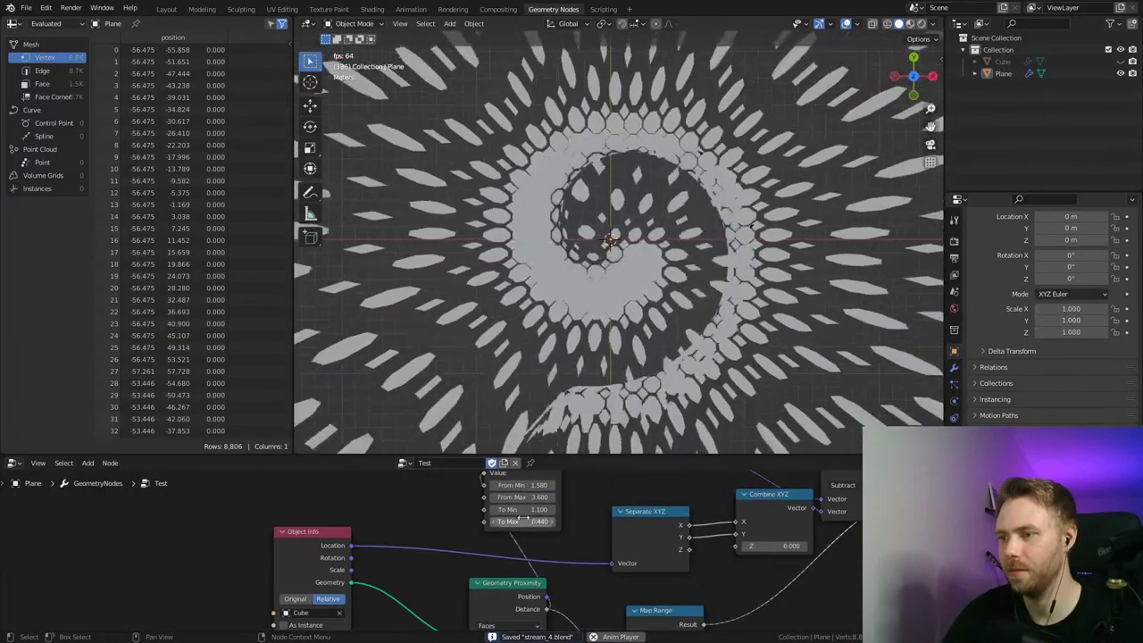
left_click_drag(523, 520, 488, 520)
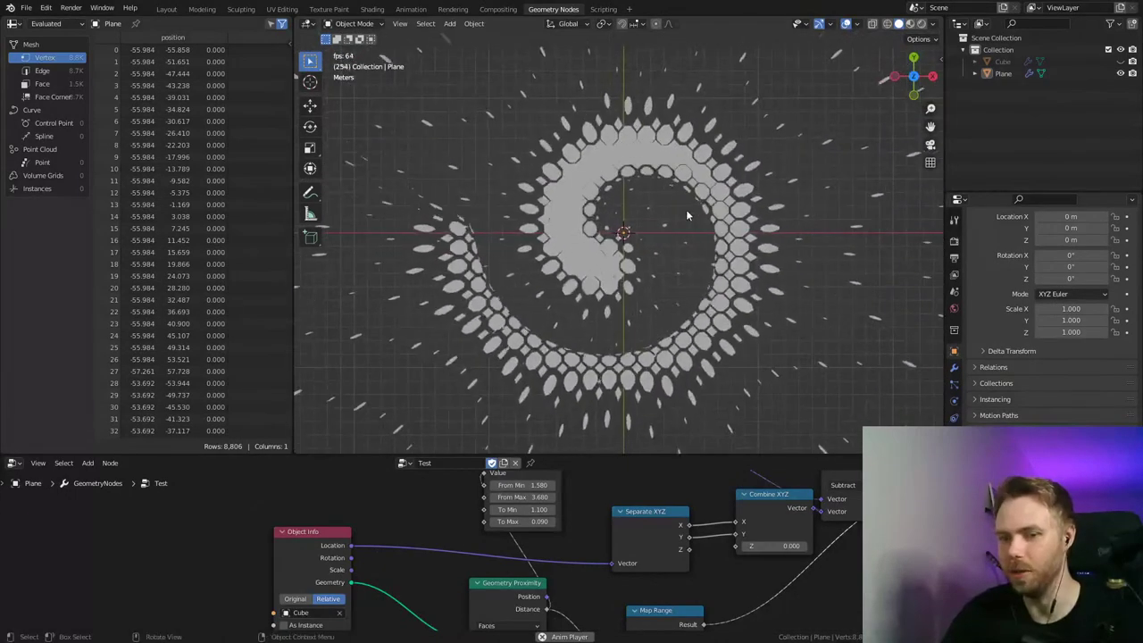
key("ctrl+s")
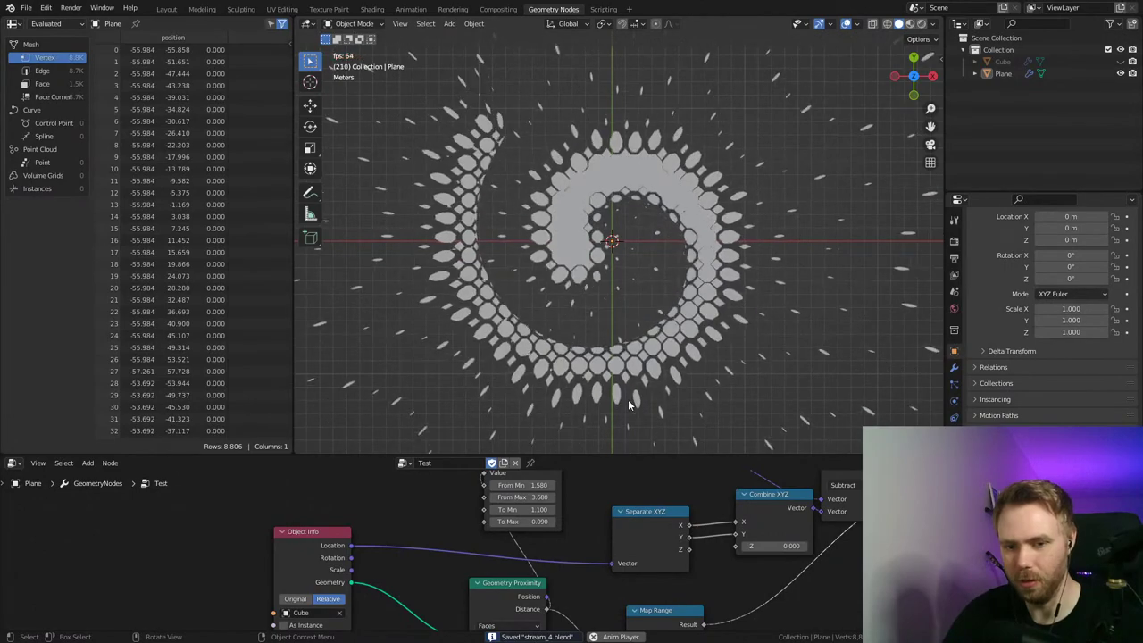
Step: Review the Test node tree from the Grid node through to Group Output, saving the file along the way
left_click_drag(623, 453, 614, 306)
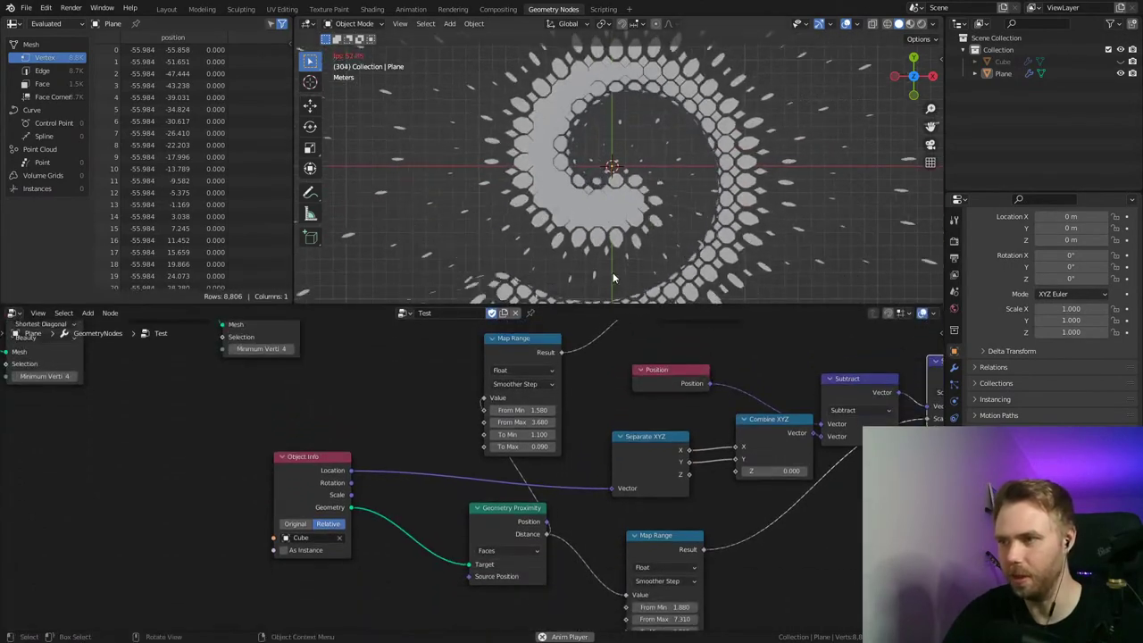
middle_click_drag(397, 398, 594, 443)
key("ctrl+s")
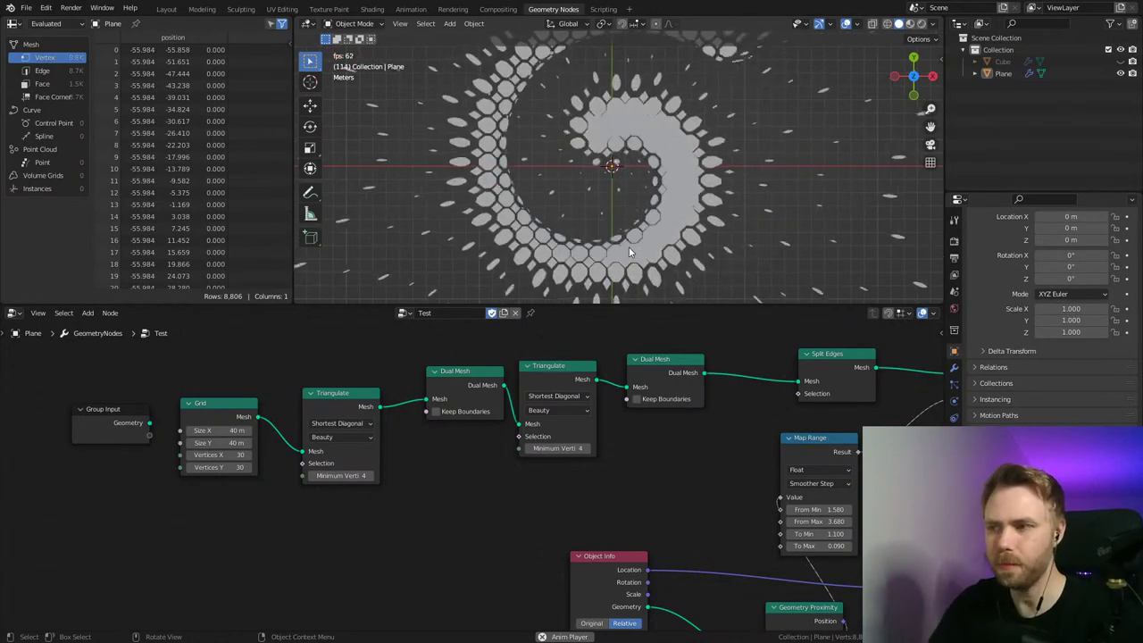
middle_click_drag(908, 424, 556, 427)
scroll(745, 415, "down", 2)
key("ctrl+s")
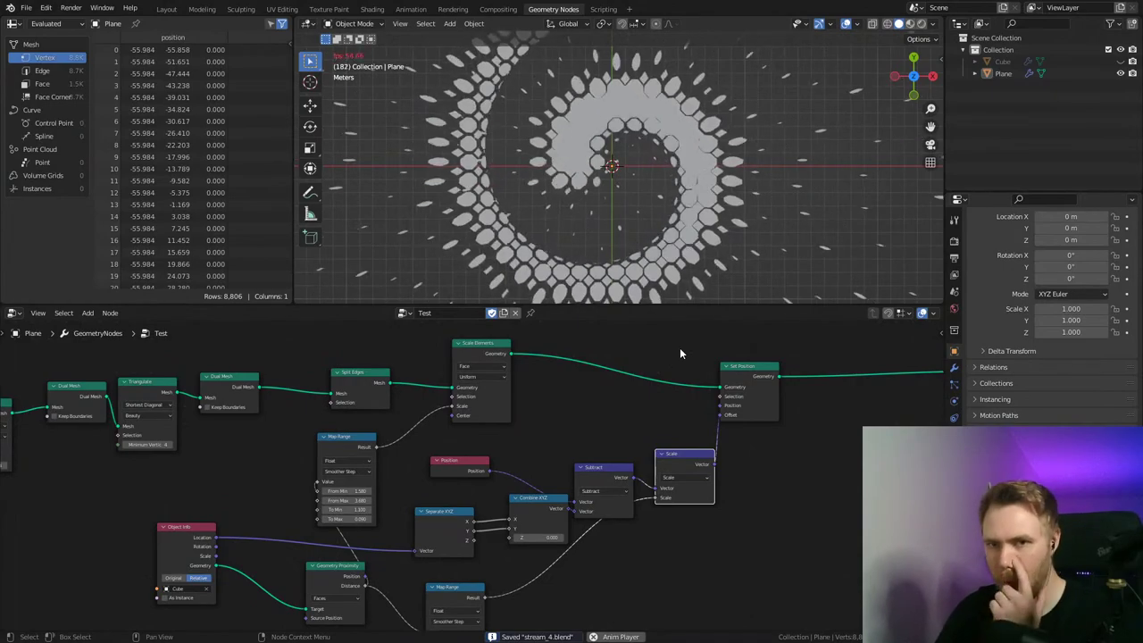
middle_click_drag(594, 411, 512, 420)
key("ctrl+s")
middle_click_drag(706, 405, 502, 422)
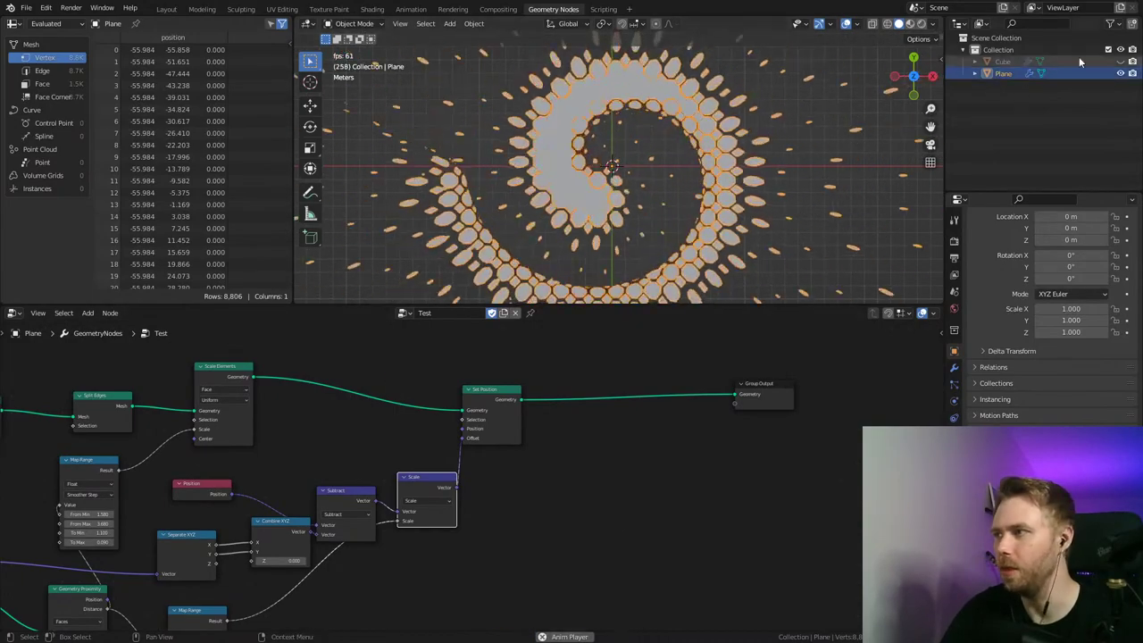
Step: Unhide and select the Cube, and bring its Spiral node into view
left_click(1002, 62)
middle_click_drag(262, 441, 964, 362)
middle_click_drag(356, 470, 566, 497)
middle_click_drag(566, 498, 530, 397, "ctrl")
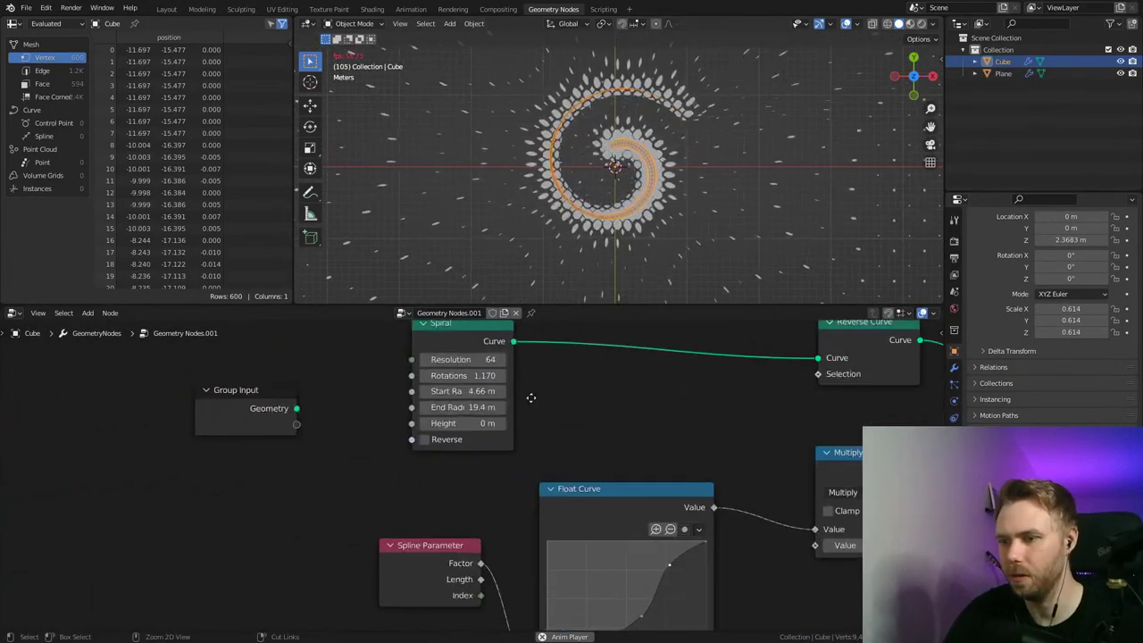
Step: Try different start radius and height values on the Spiral node, restoring the original values
mouse_move(462, 407)
left_mouse_down()
mouse_move(498, 407)
mouse_move(462, 407)
mouse_move(481, 407)
mouse_move(468, 391)
left_mouse_up()
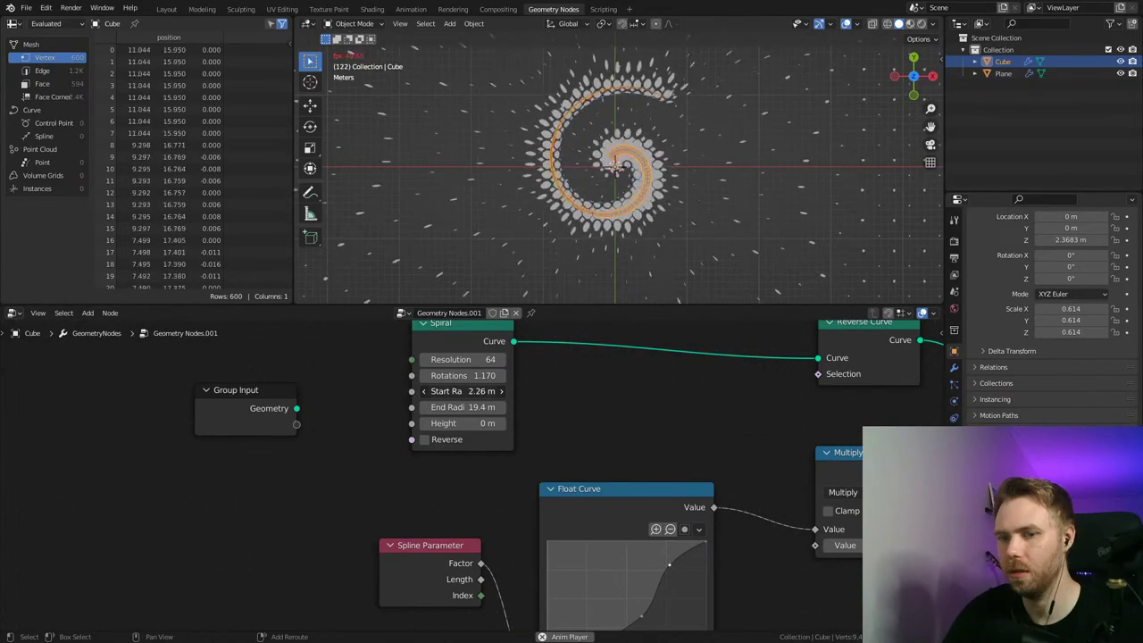
left_click_drag(463, 391, 465, 391)
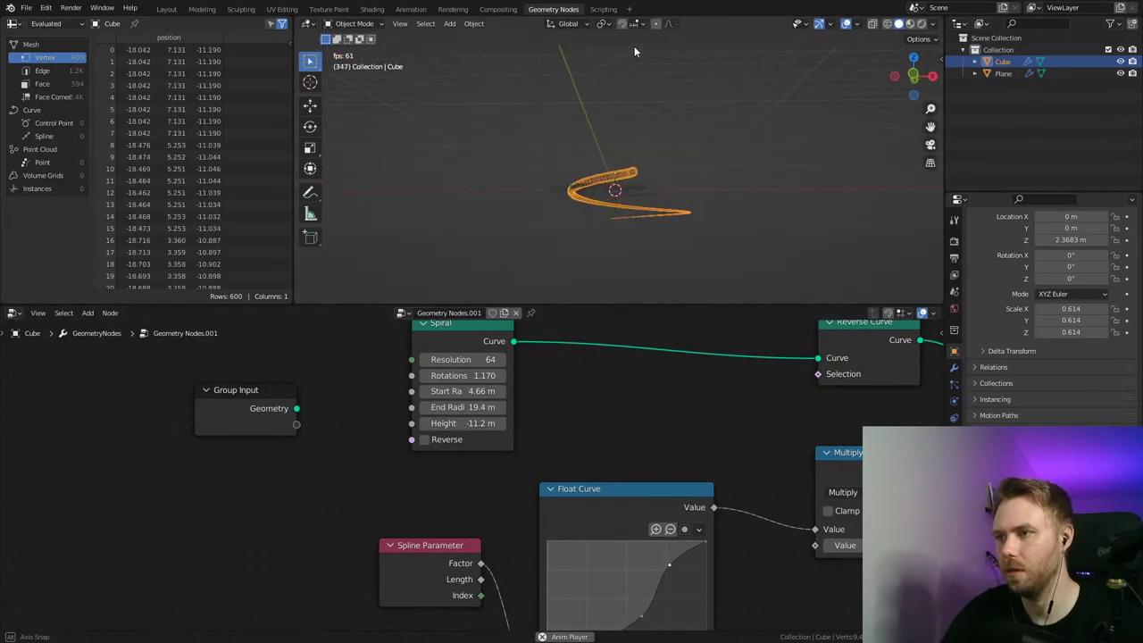
key("KP_7")
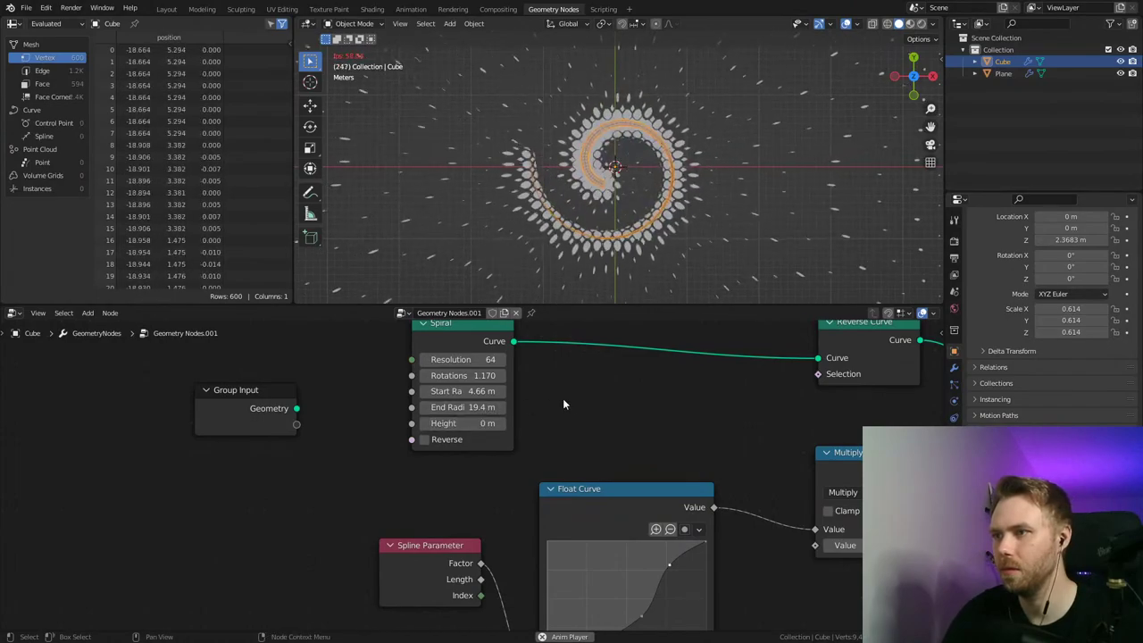
Step: Set the Spiral node to 2.1 rotations and an end radius of 34.4 m
mouse_move(621, 416)
middle_mouse_down()
mouse_move(564, 387)
mouse_move(622, 417)
middle_mouse_up()
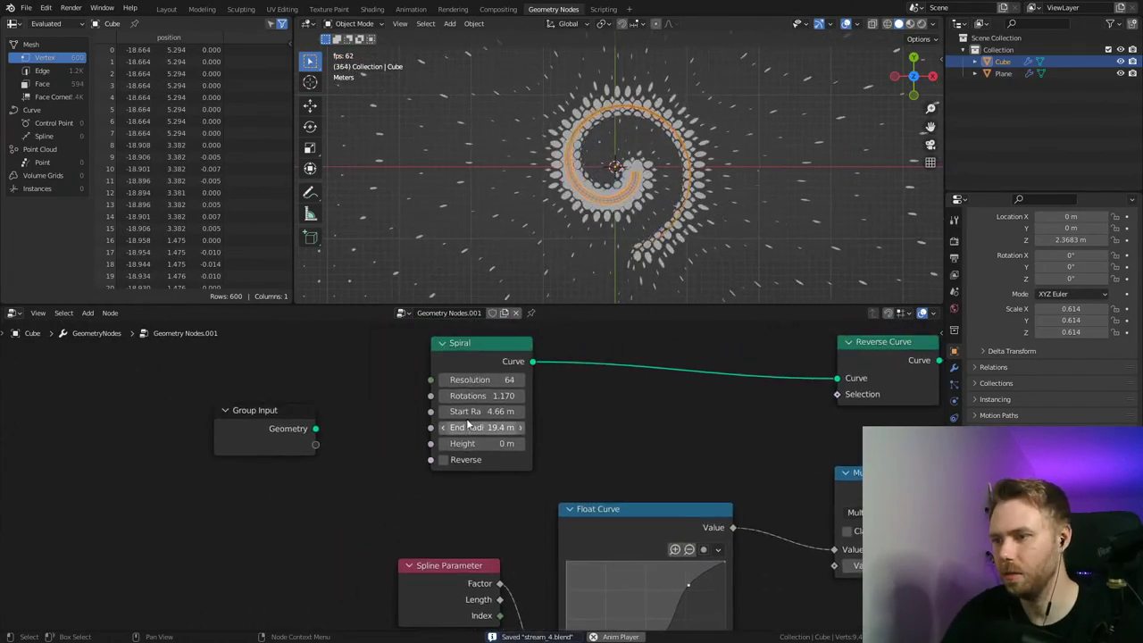
left_click_drag(482, 396, 529, 396)
left_click_drag(479, 427, 568, 426)
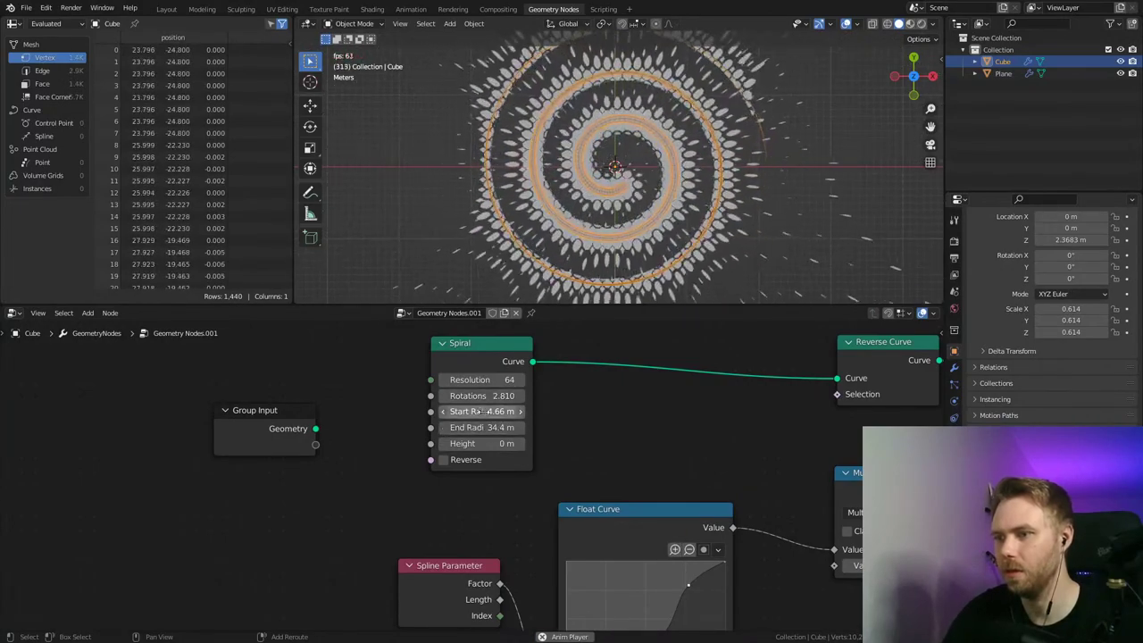
left_click_drag(481, 395, 460, 396)
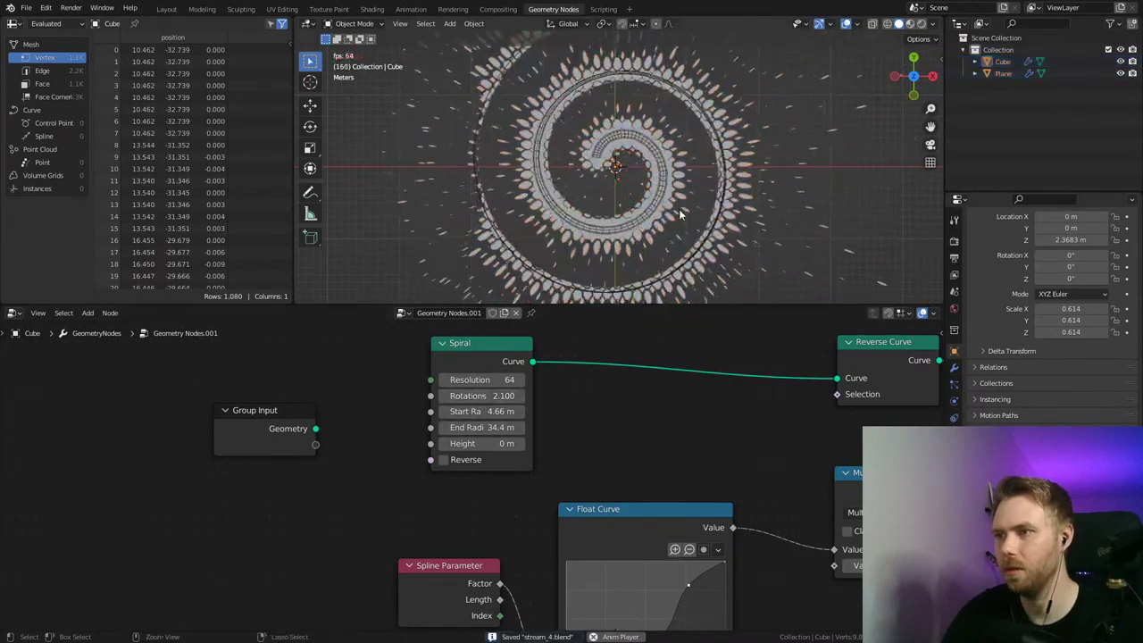
Step: Hide the Cube so only the plane's pattern is displayed, and save the file
key("ctrl+s")
scroll(669, 166, "up", 3)
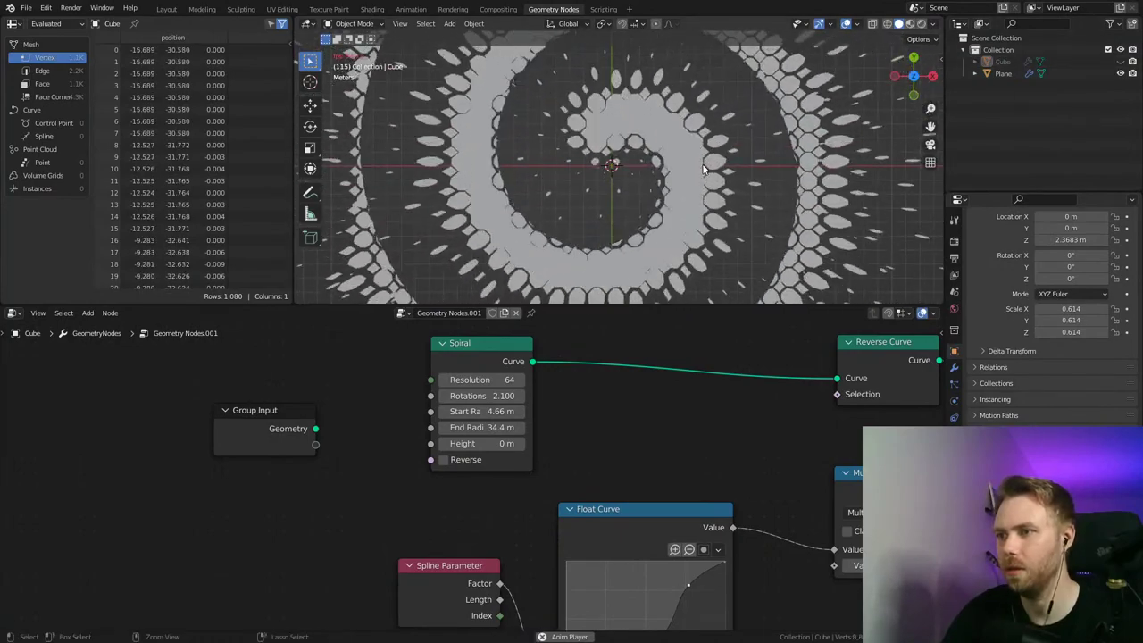
key("ctrl+s")
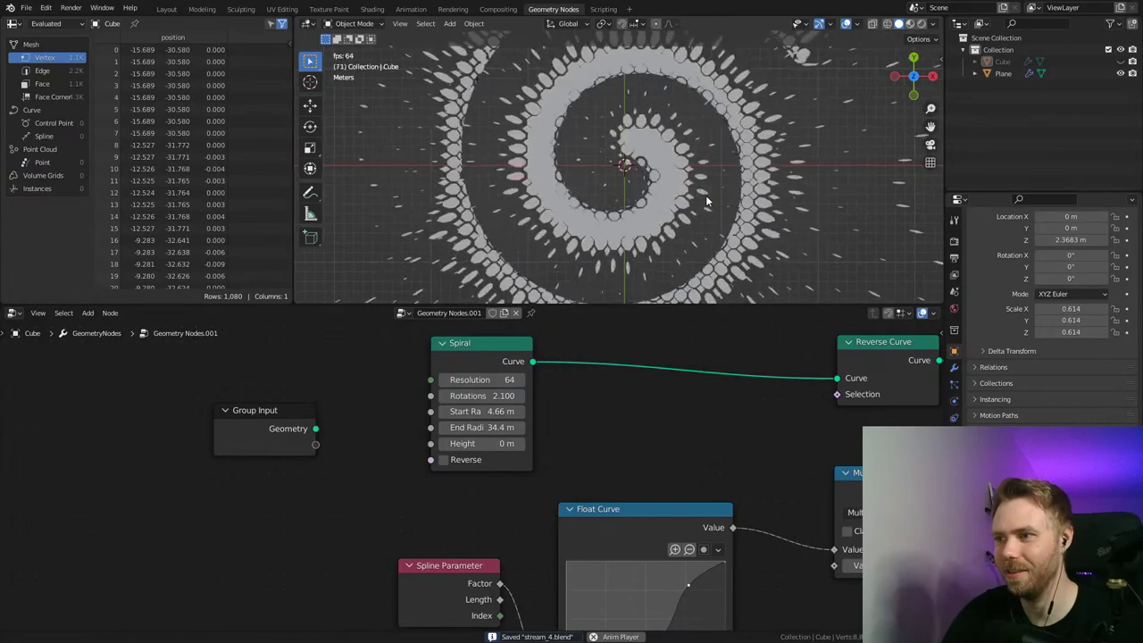
Step: Select the Plane and move its Group Output node further away from Set Position
middle_click_drag(698, 383, 380, 354)
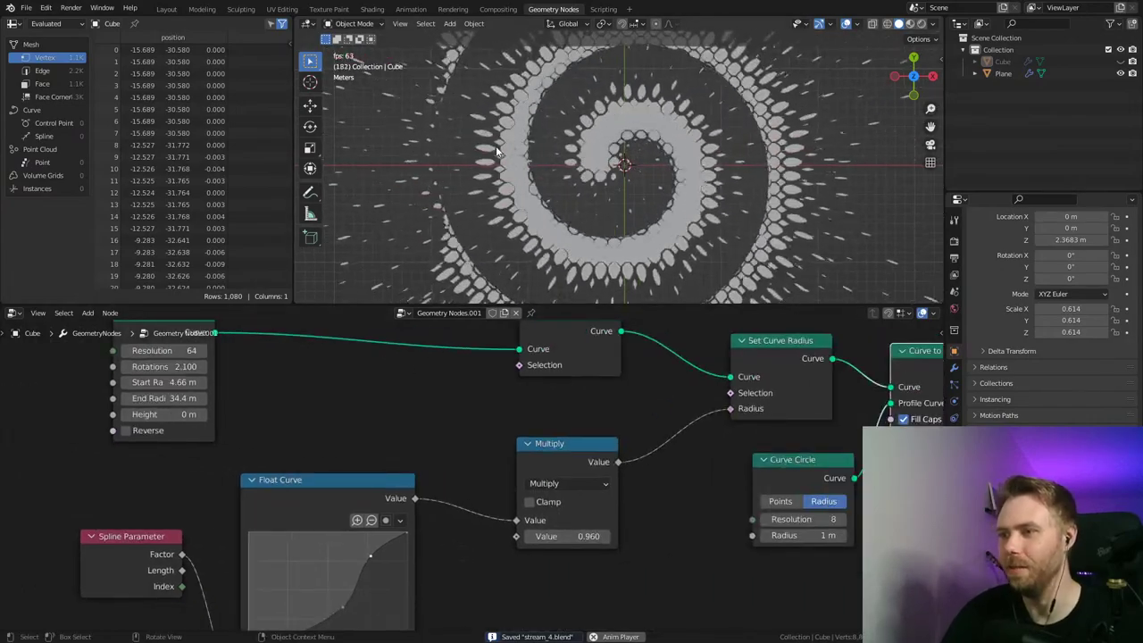
left_click(580, 234)
middle_click_drag(866, 434, 356, 543)
left_click(685, 175)
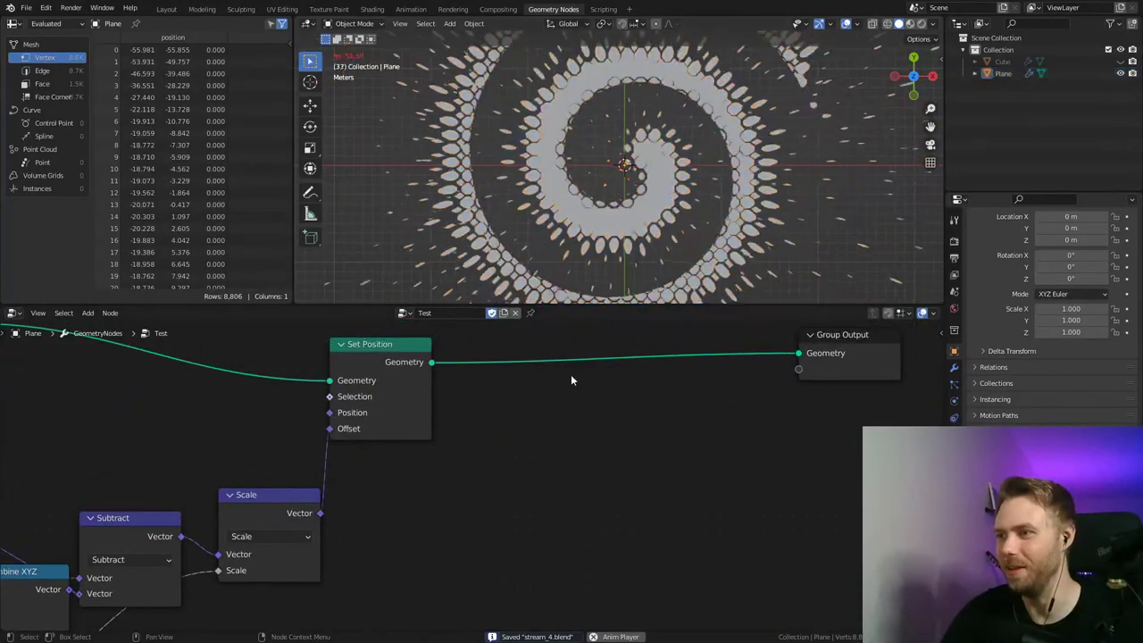
middle_click_drag(628, 403, 495, 463)
left_click_drag(735, 404, 803, 402)
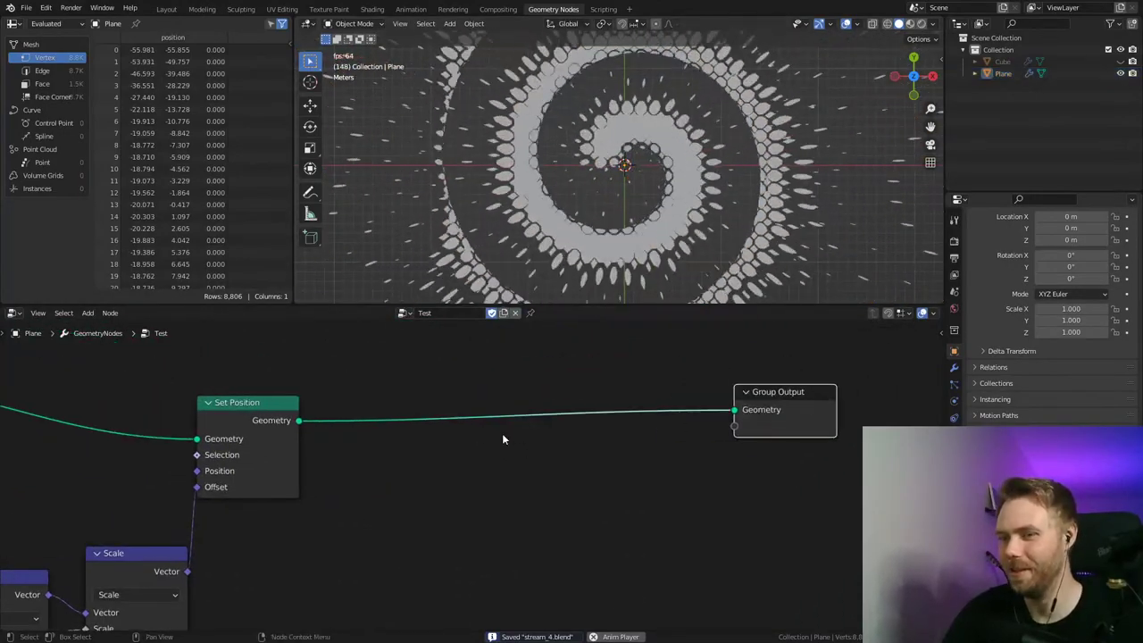
middle_click_drag(500, 441, 589, 447)
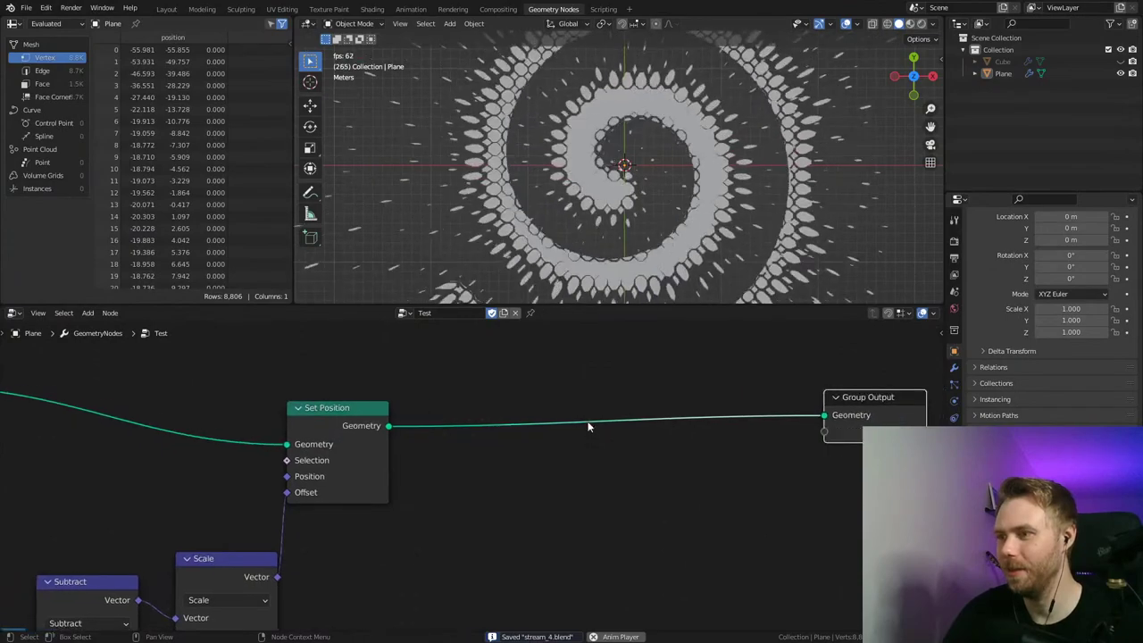
Step: Pause the animation playback and return the 3D viewport to the top view
key("space")
middle_click_drag(517, 399, 535, 358)
middle_click_drag(537, 383, 539, 376, "ctrl")
middle_click_drag(585, 277, 599, 202)
key("KP_7")
Step: Insert an Extrude Mesh node between Set Position and Group Output with an offset scale of 0
middle_click_drag(591, 416, 582, 472)
key("shift+a")
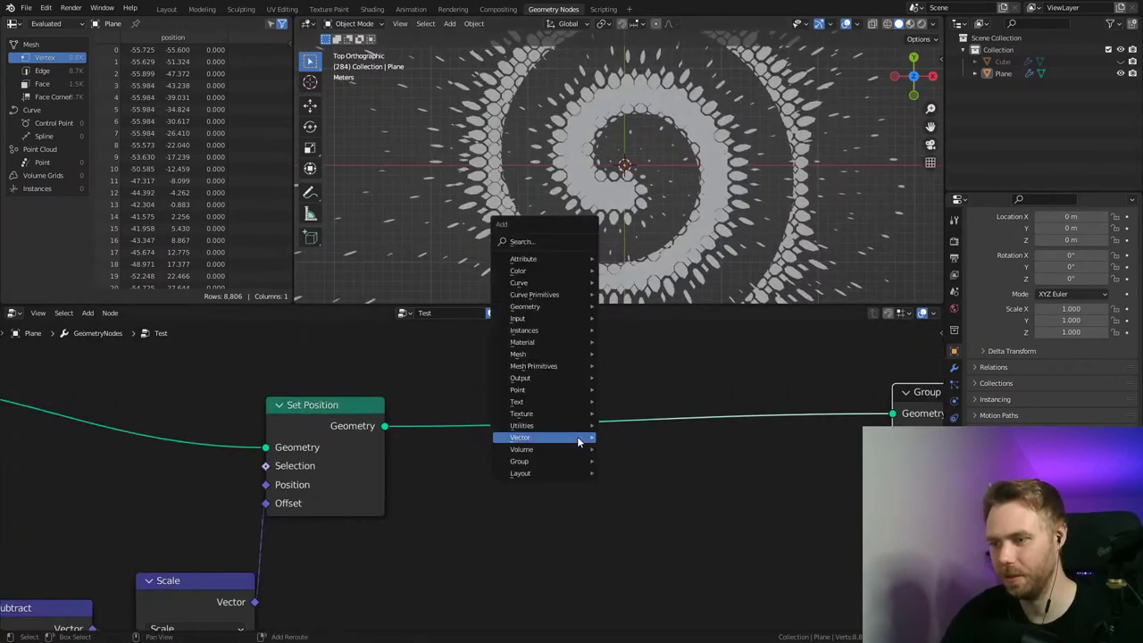
left_click(540, 243)
type("extr")
left_click(568, 266)
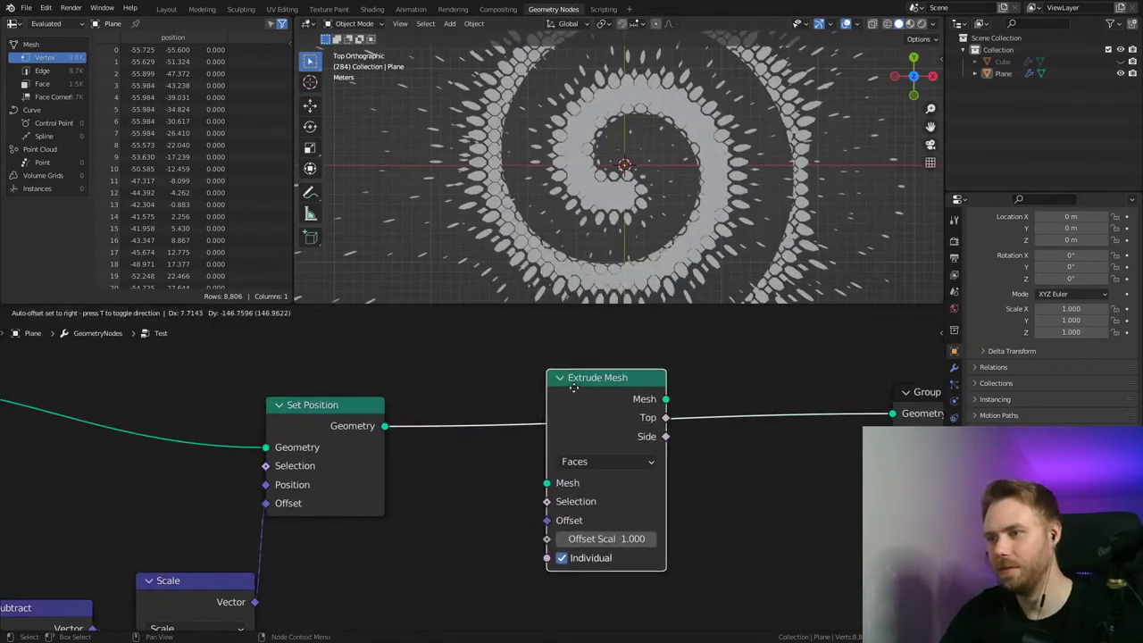
left_click(571, 388)
middle_click_drag(695, 446, 560, 430)
left_click_drag(482, 384, 447, 379)
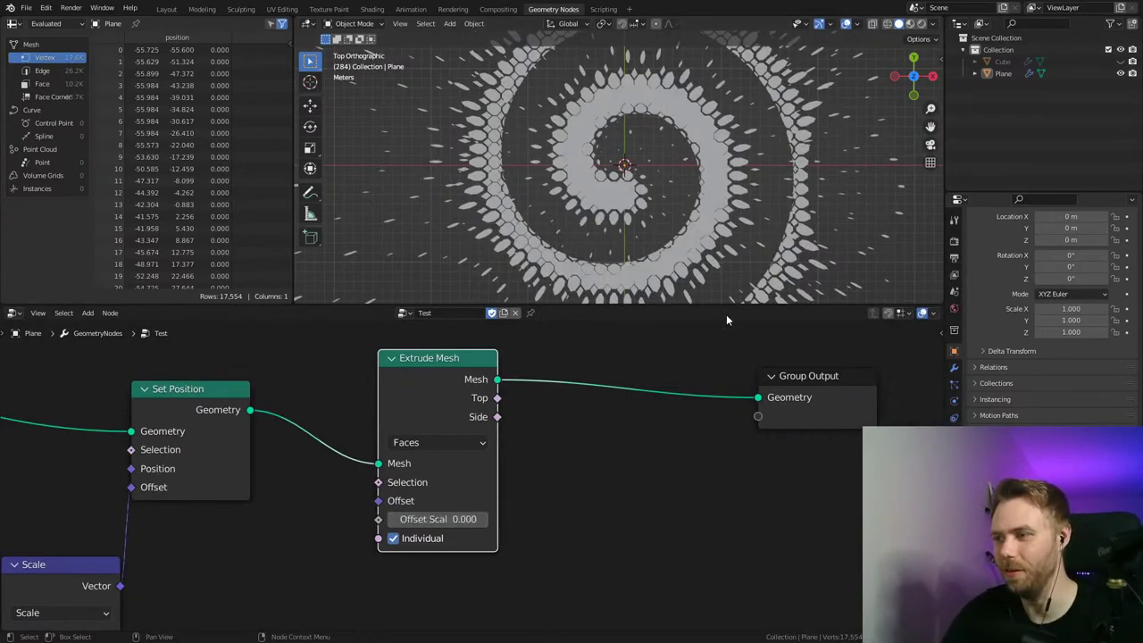
Step: Insert a Scale Elements node after Extrude Mesh, with Top linked to its Selection and a scale of 0.5
left_click_drag(724, 306, 696, 234)
scroll(633, 316, "down", 3)
middle_click_drag(633, 316, 588, 331)
key("shift+a")
left_click(576, 344)
type("sca")
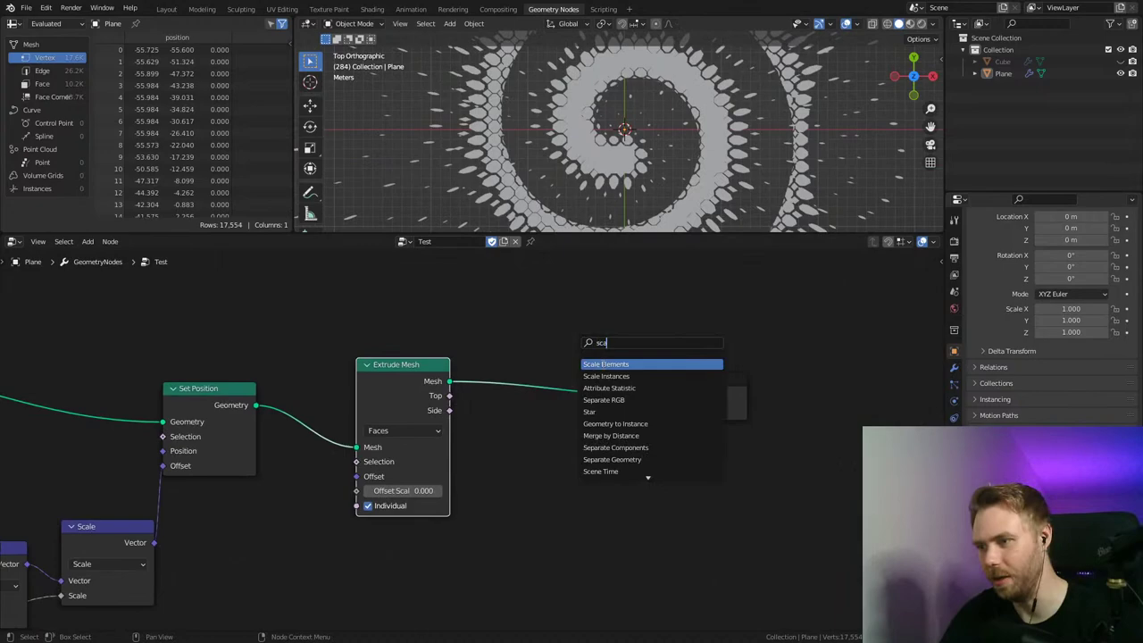
key("Return")
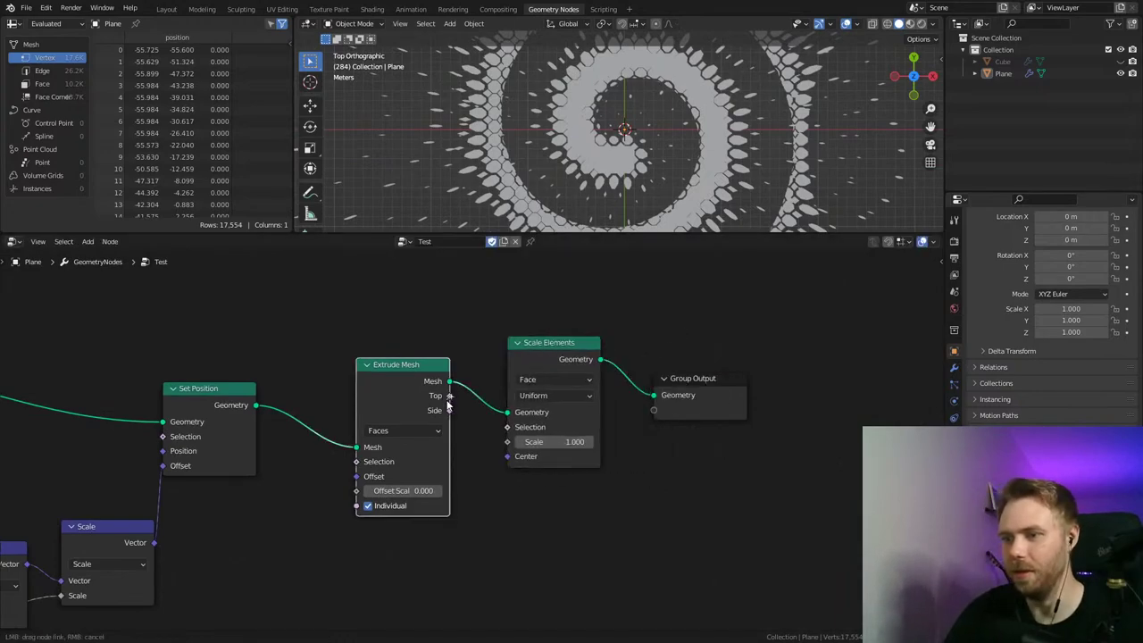
Step: Inspect the scaled inner faces in wireframe shading and return to solid shading
left_click(331, 167)
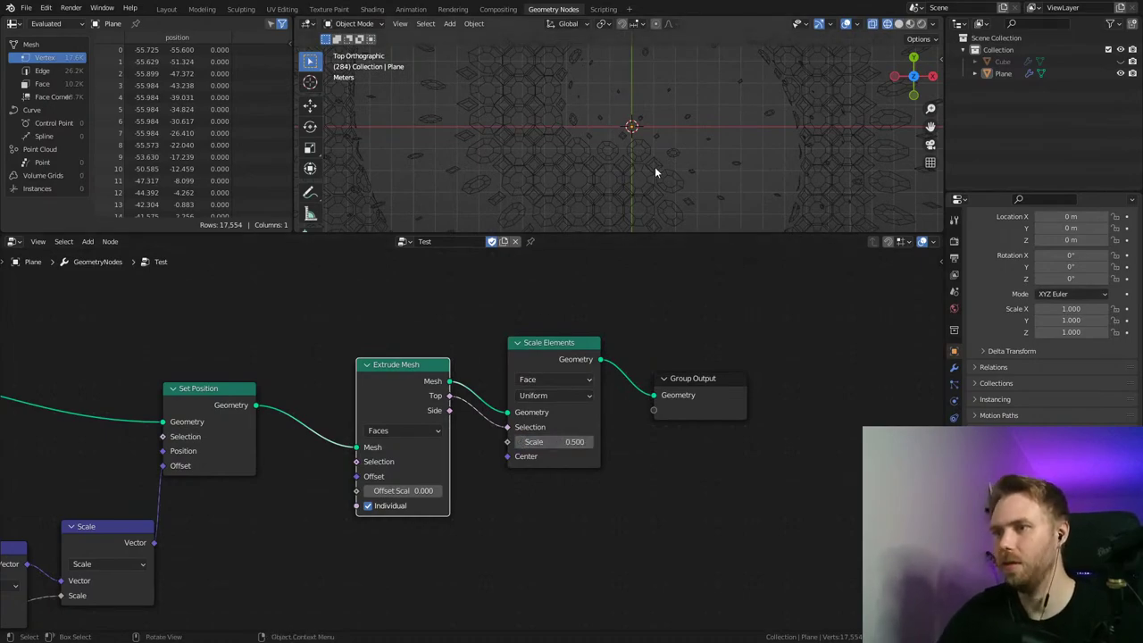
key("z")
left_click(851, 180)
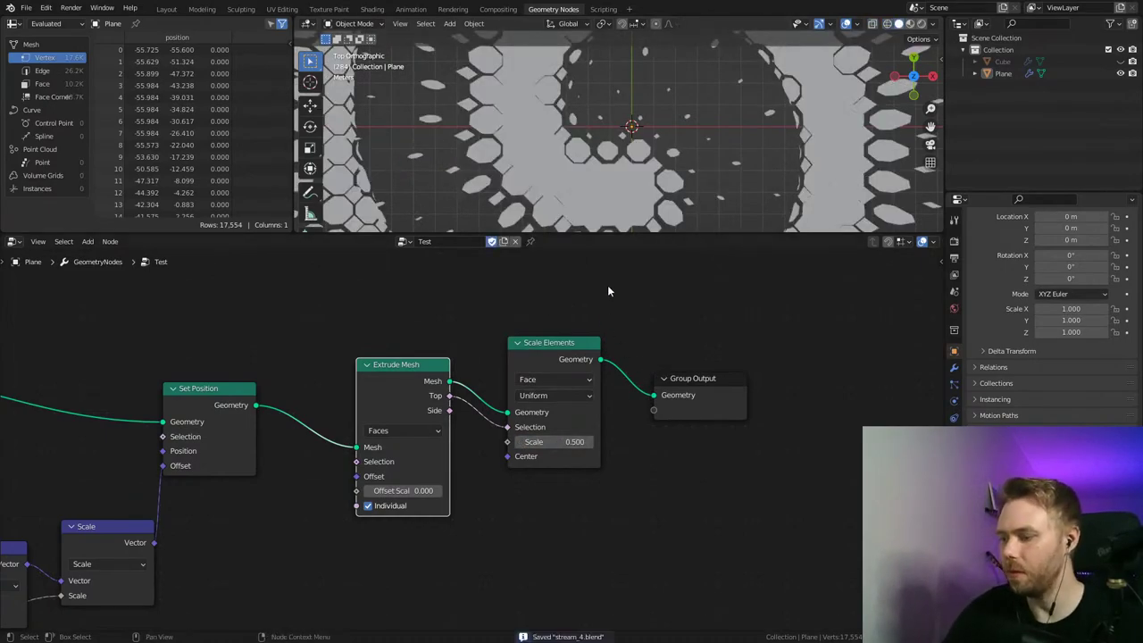
Step: Space Group Output away from Scale Elements and examine the inset faces in wireframe shading, saving the file and returning to the top view
middle_click_drag(671, 383, 470, 390)
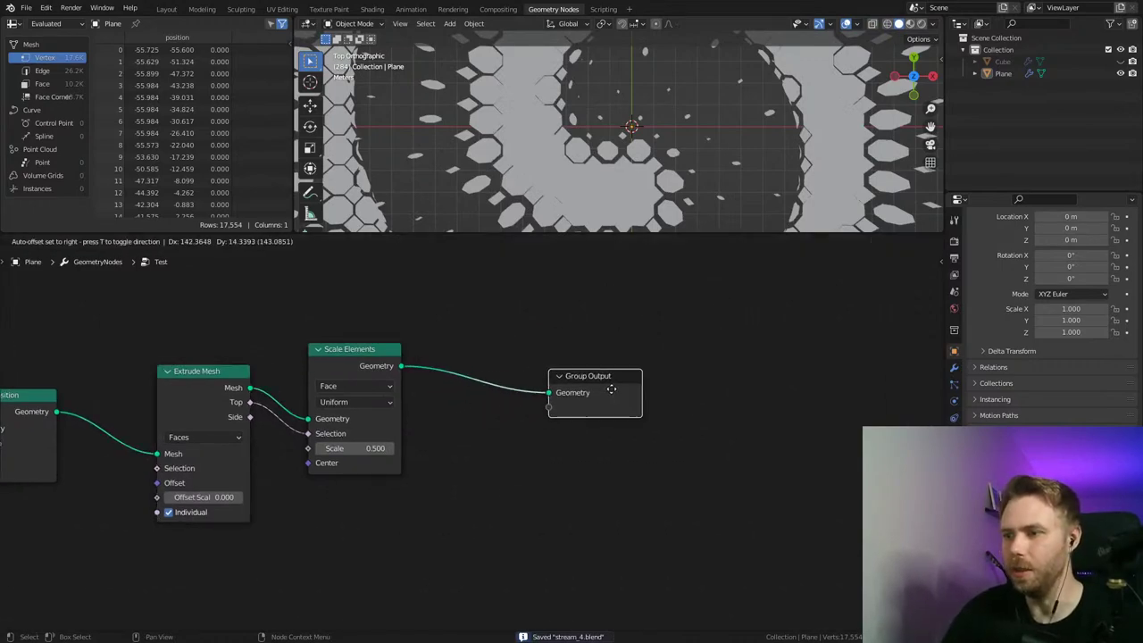
middle_click_drag(524, 178, 625, 165, "shift")
key("z")
left_click(601, 133)
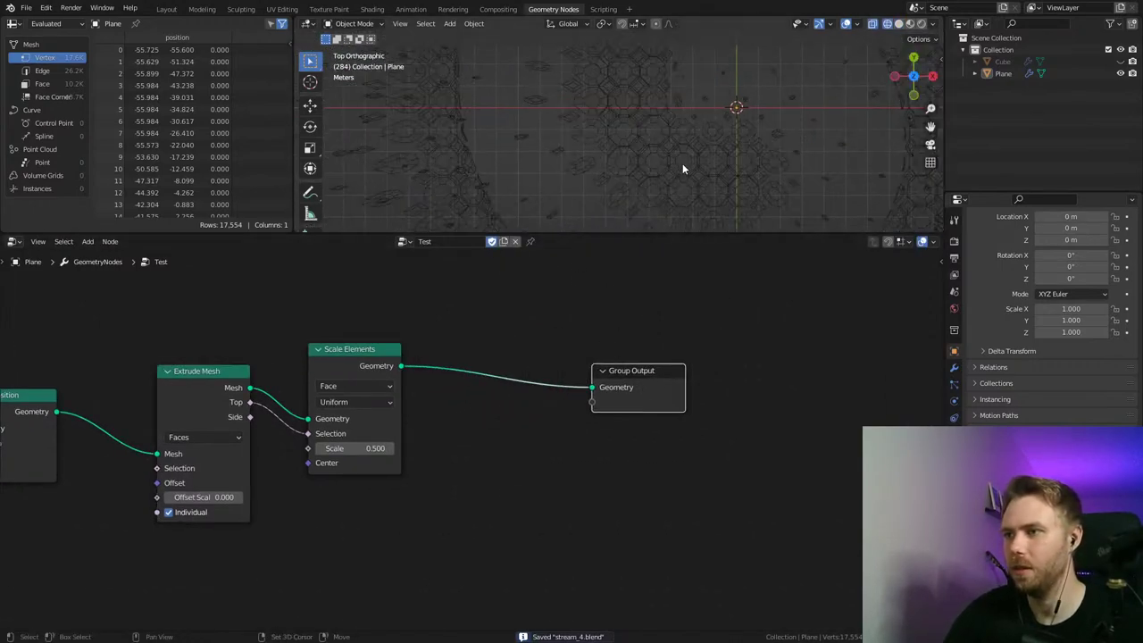
scroll(679, 157, "up", 3)
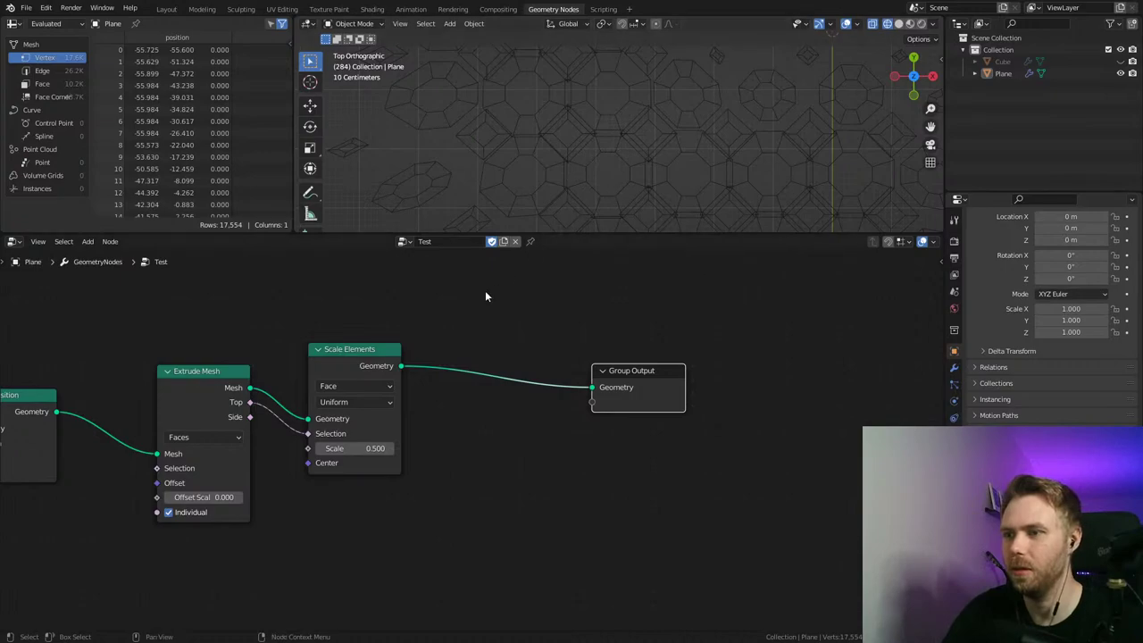
middle_click_drag(454, 329, 509, 316)
middle_click_drag(642, 200, 646, 111)
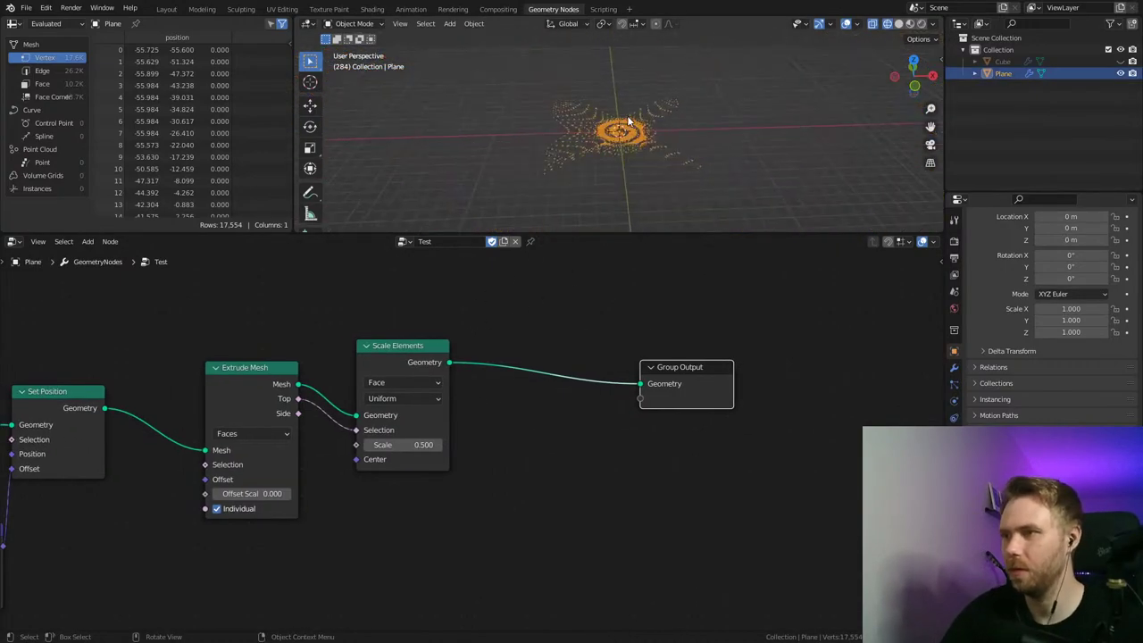
scroll(638, 148, "down", 8)
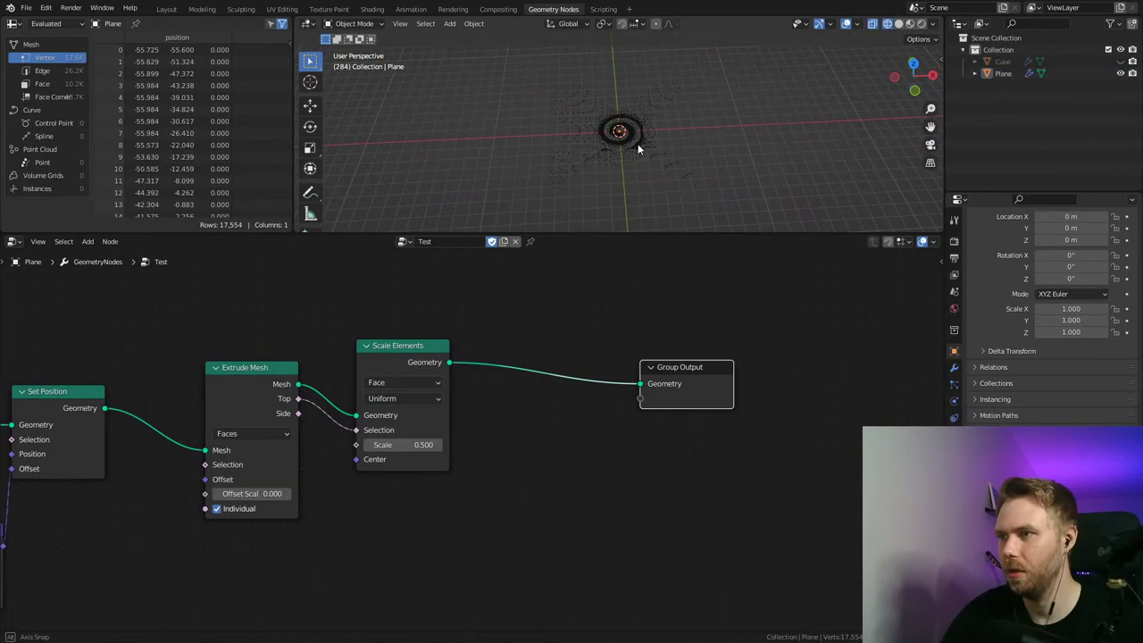
scroll(634, 144, "up", 6)
key("ctrl+s")
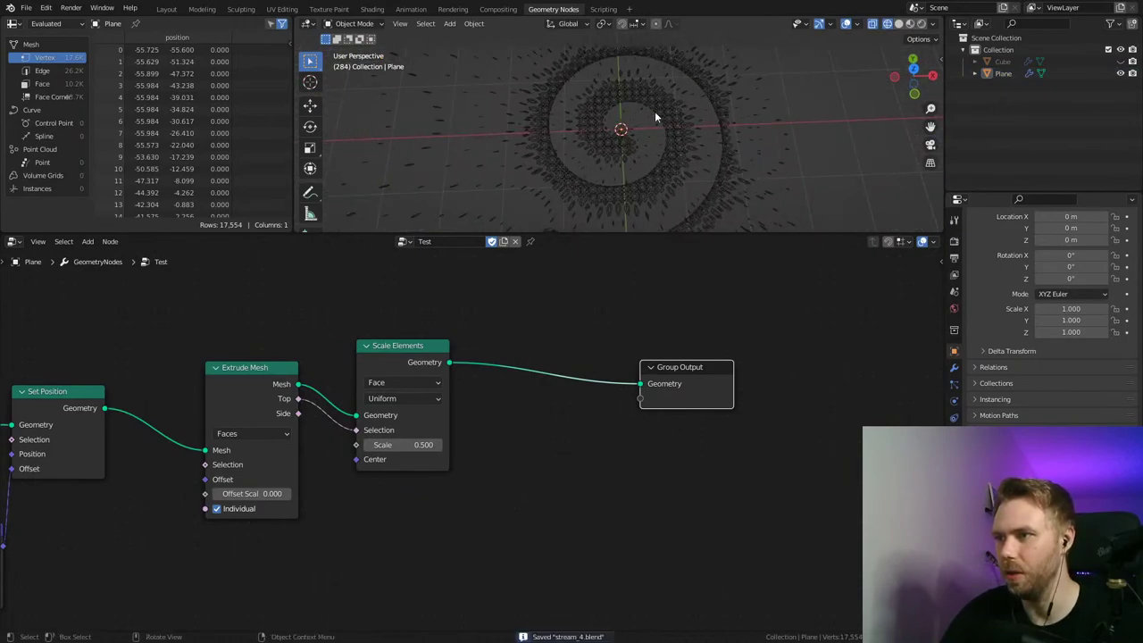
middle_click_drag(655, 111, 647, 153)
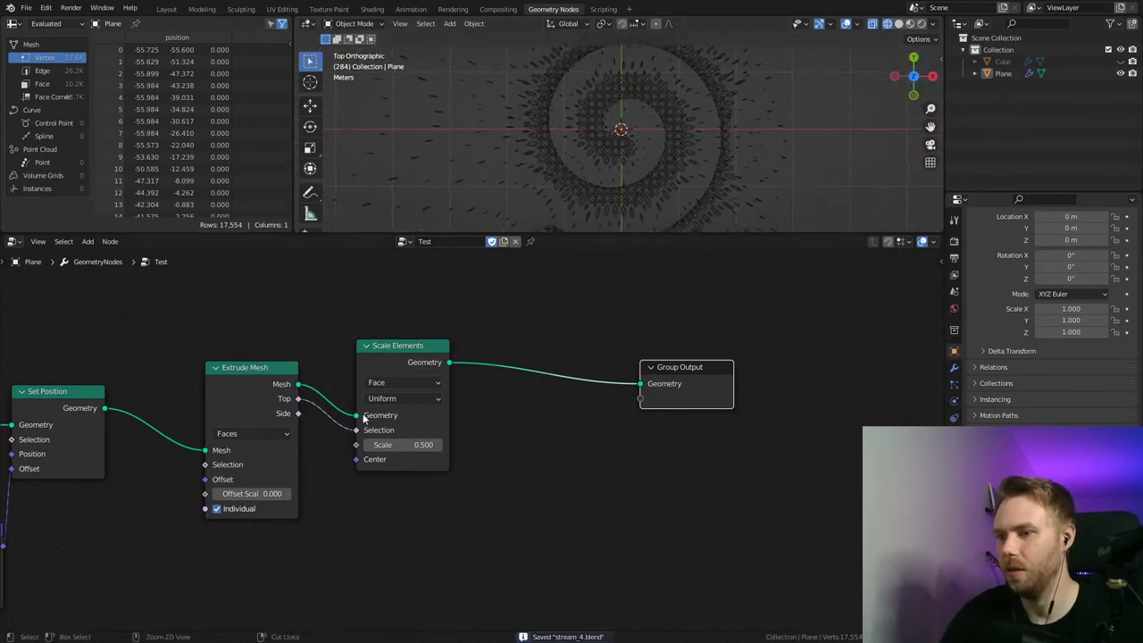
Step: Link Set Position directly to Group Output to preview the animation without the extrusion, and reconnect Scale Elements to Group Output
left_click_drag(104, 411, 640, 383)
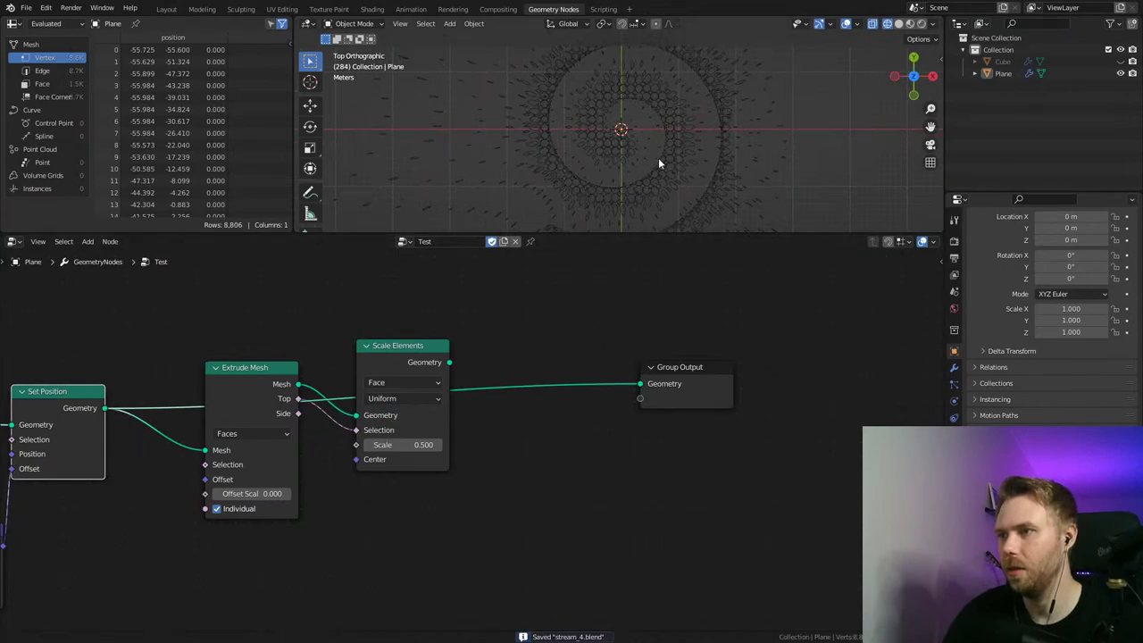
scroll(658, 107, "up", 3)
scroll(658, 114, "down", 6)
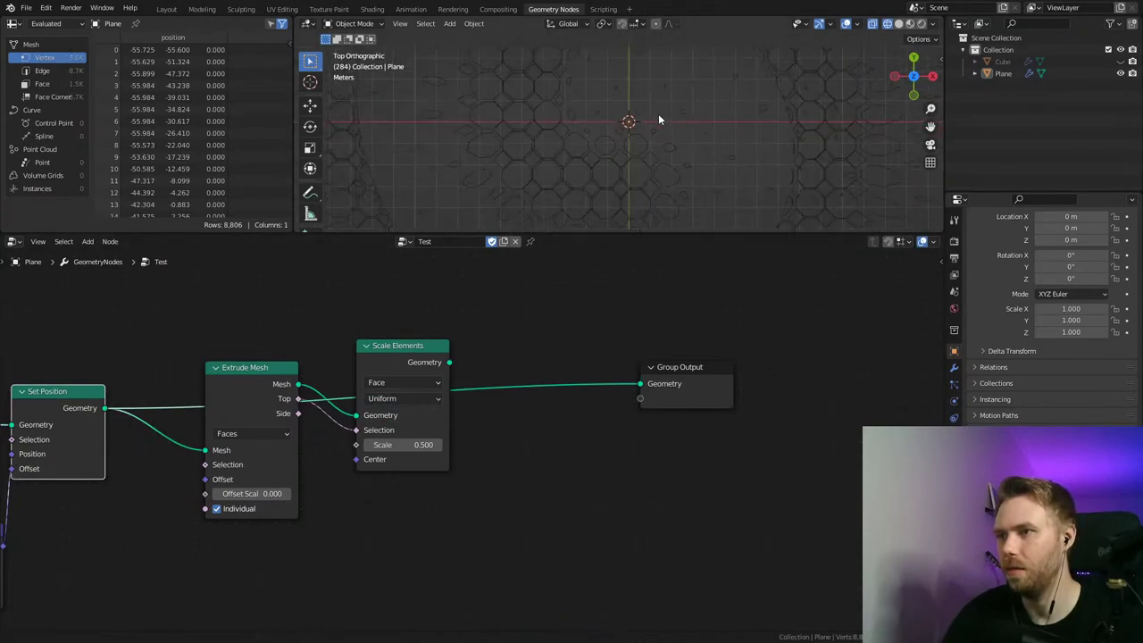
key("space")
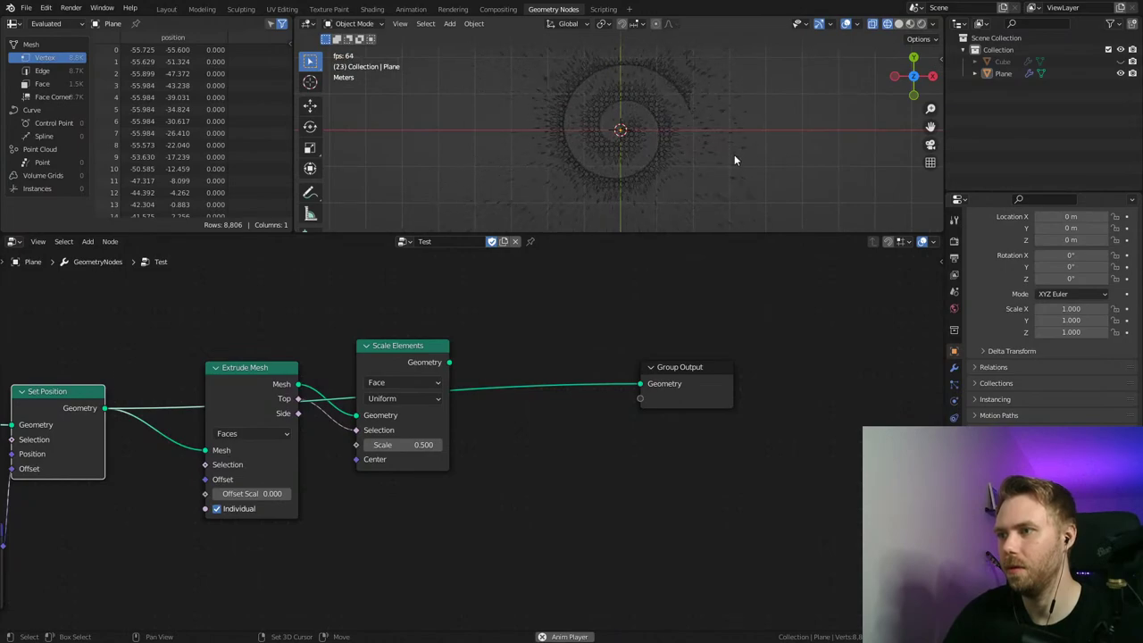
key("space")
scroll(696, 143, "up", 5)
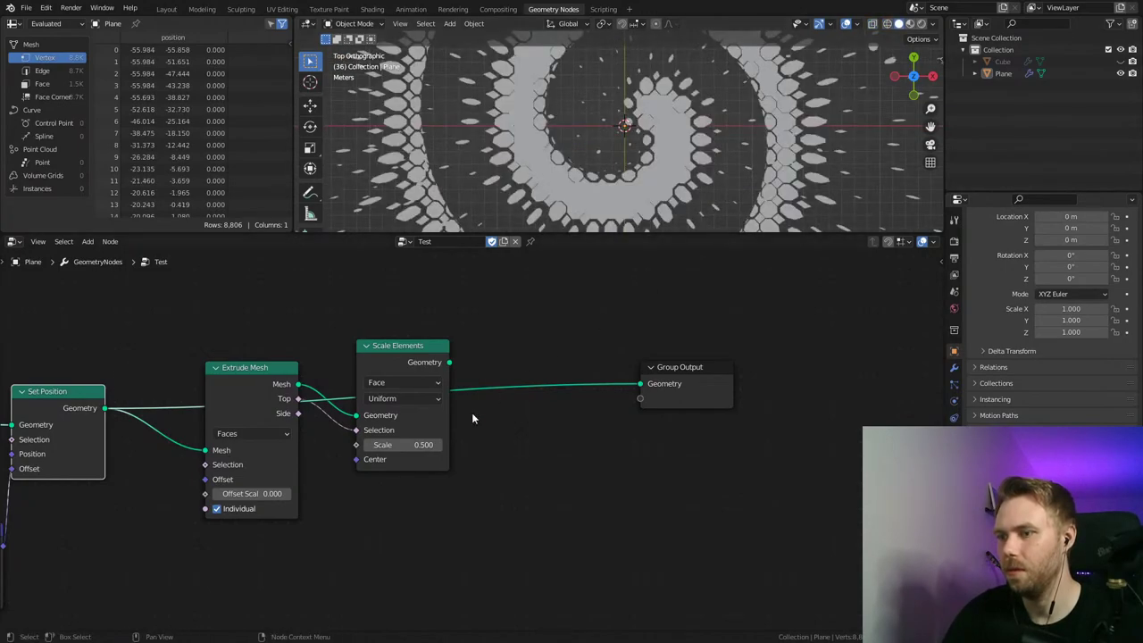
left_click_drag(449, 361, 646, 384)
key("ctrl+s")
Step: Insert a Separate Geometry node between Scale Elements and Group Output
middle_click_drag(633, 369, 584, 318)
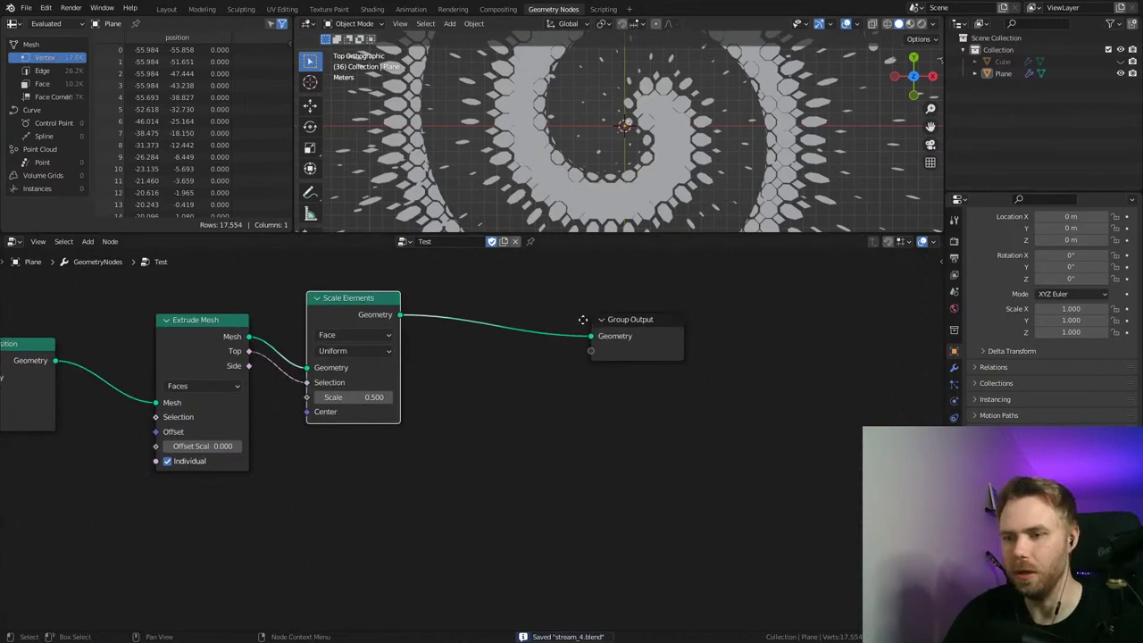
left_click_drag(607, 318, 740, 311)
key("shift+a")
type("sepa")
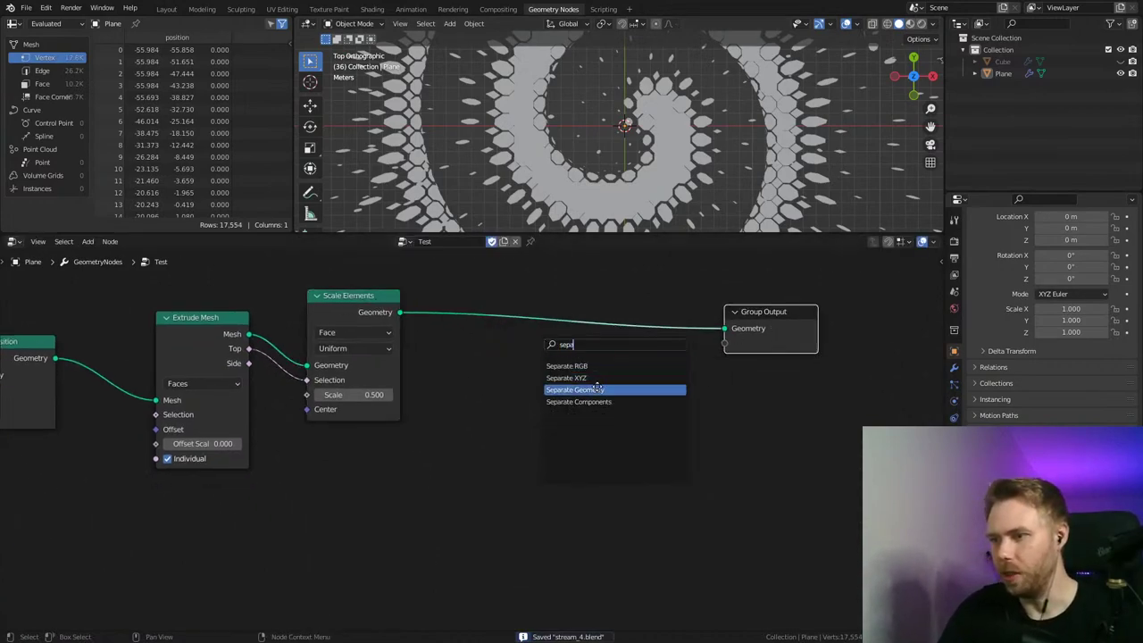
left_click(597, 390)
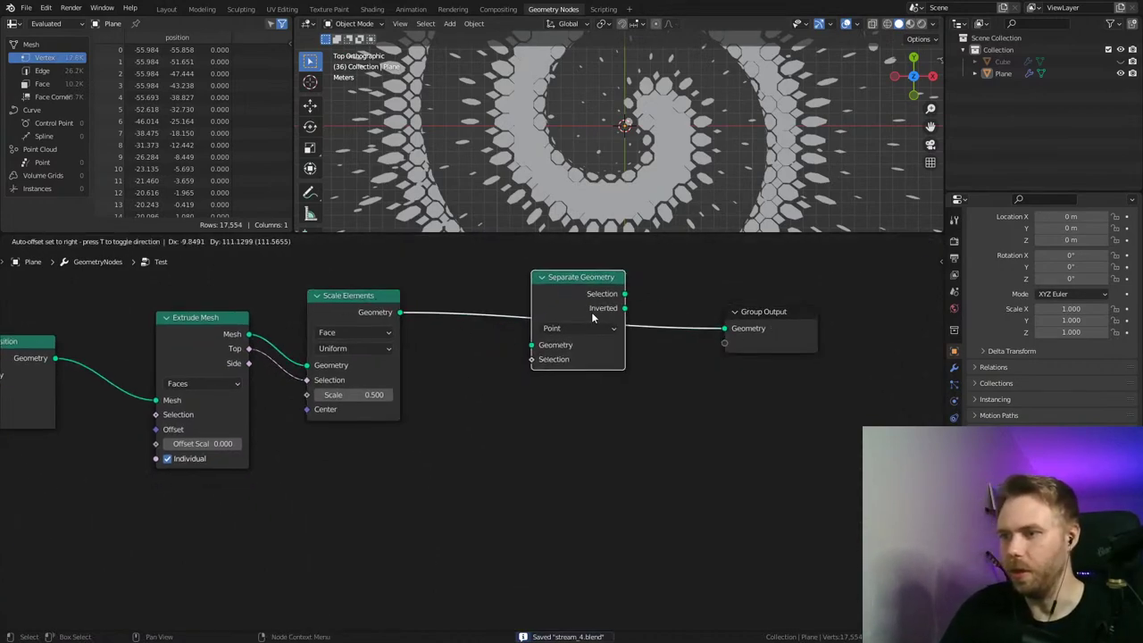
left_click(591, 311)
Step: Link Extrude Mesh's Top to Separate Geometry's Selection, set its domain to Face, and save the file
left_click_drag(249, 349, 294, 323)
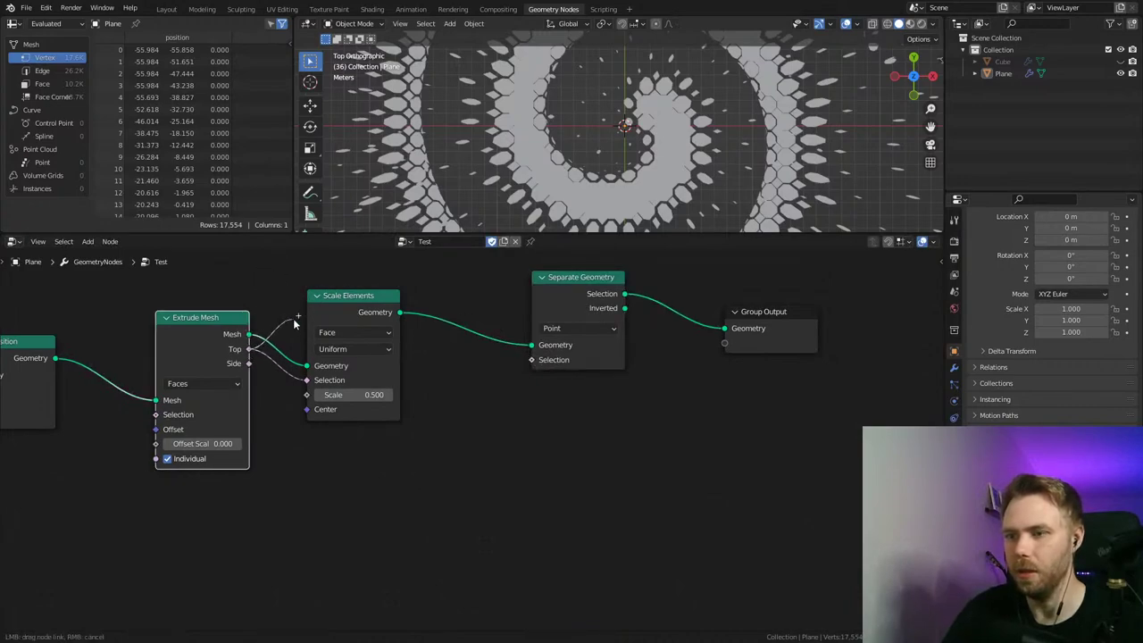
left_click_drag(444, 385, 539, 360)
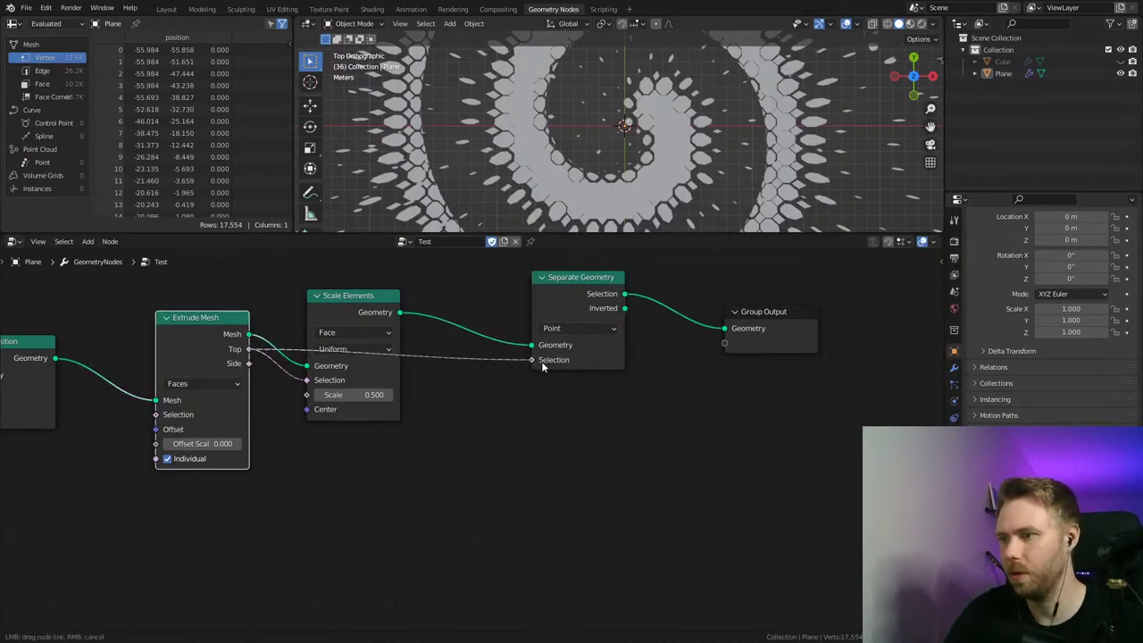
left_click(584, 327)
left_click(571, 372)
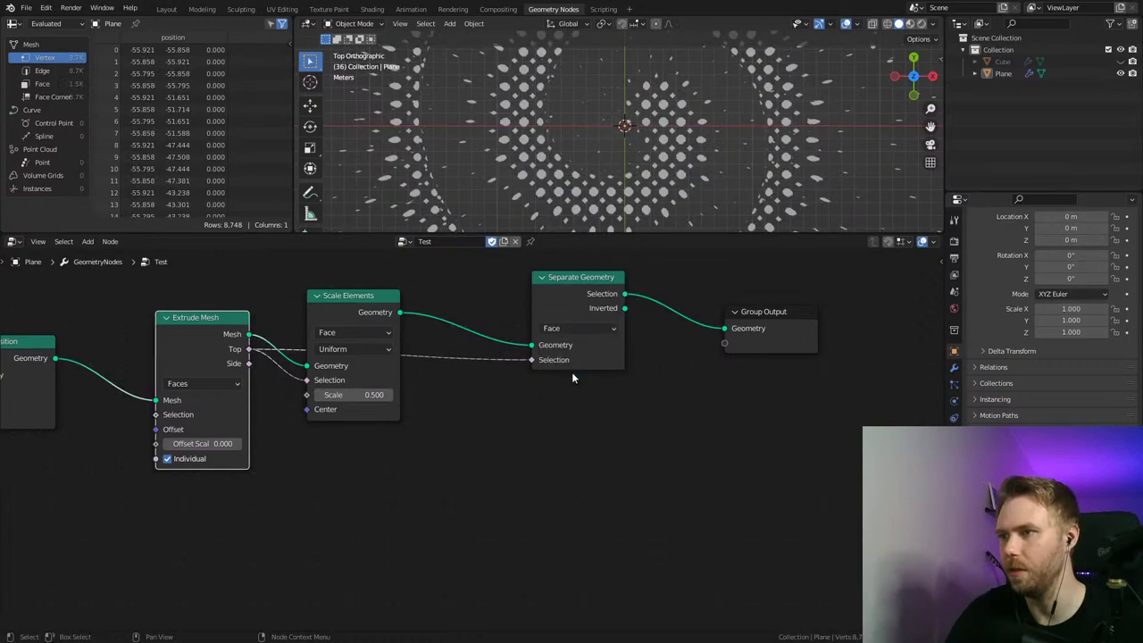
left_click_drag(587, 315, 536, 321)
key("ctrl+s")
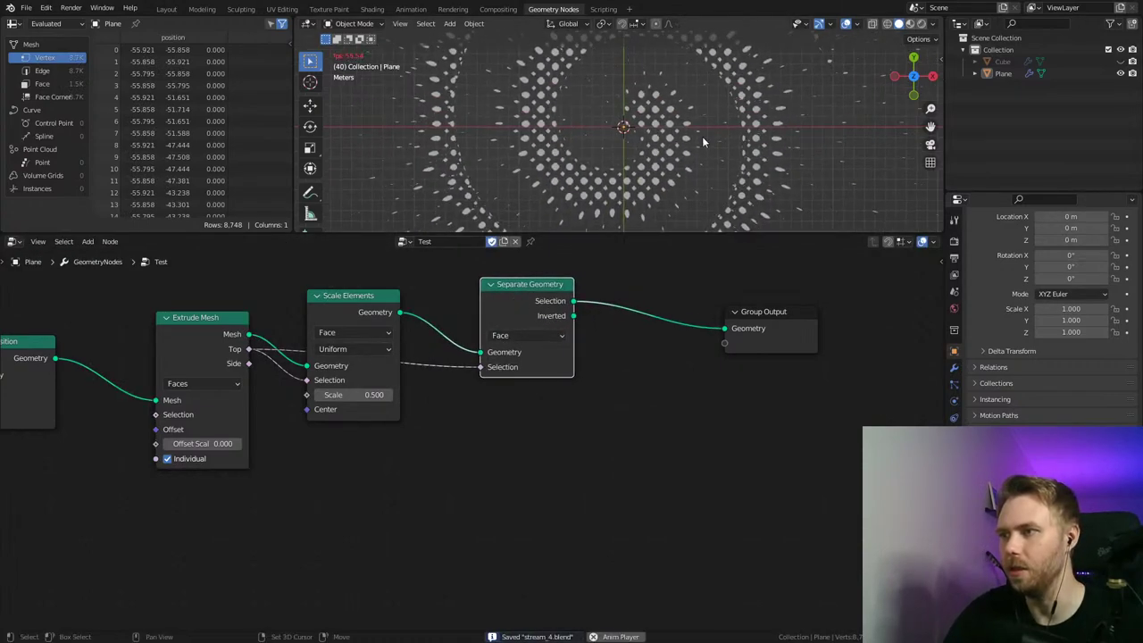
Step: Insert a Join Geometry node before Group Output and link both the Selection and Inverted outputs of Separate Geometry into it
middle_click_drag(678, 373, 605, 389)
left_click_drag(715, 350, 803, 331)
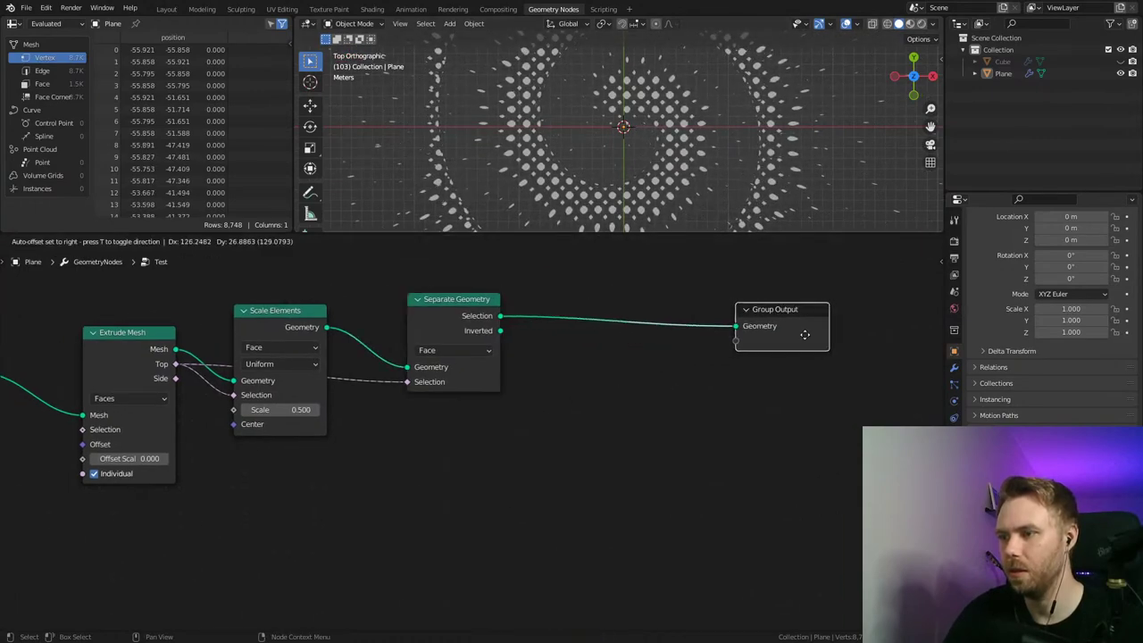
key("shift+a")
mouse_move(629, 409)
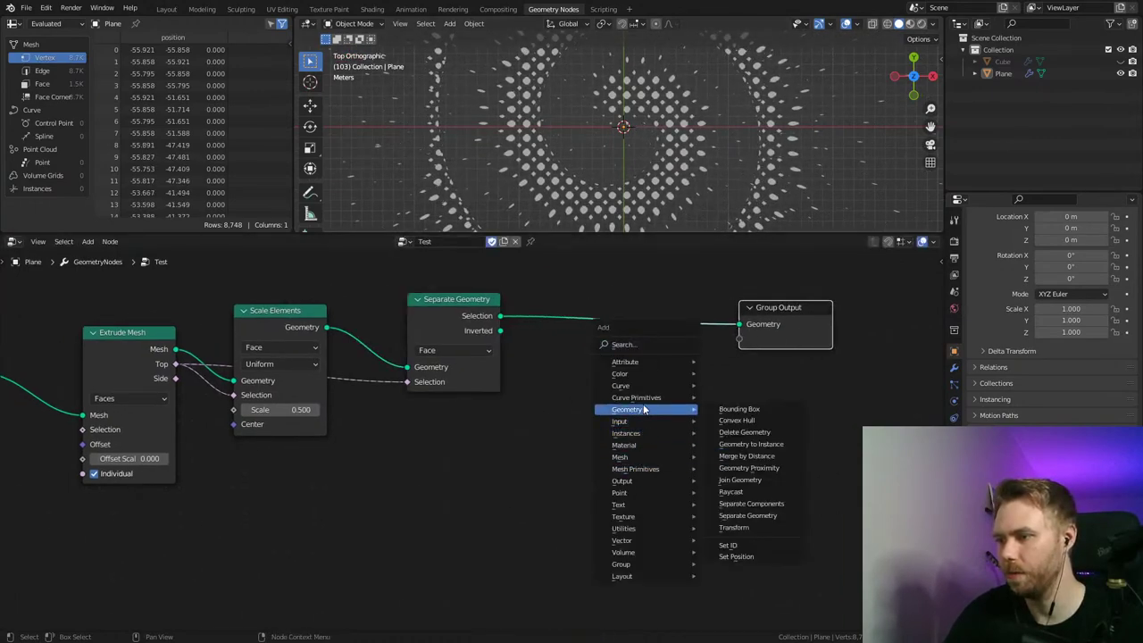
left_click(750, 490)
left_click(630, 326)
left_click_drag(470, 331, 594, 345)
left_click_drag(832, 287, 630, 342)
key("g")
left_click(786, 342)
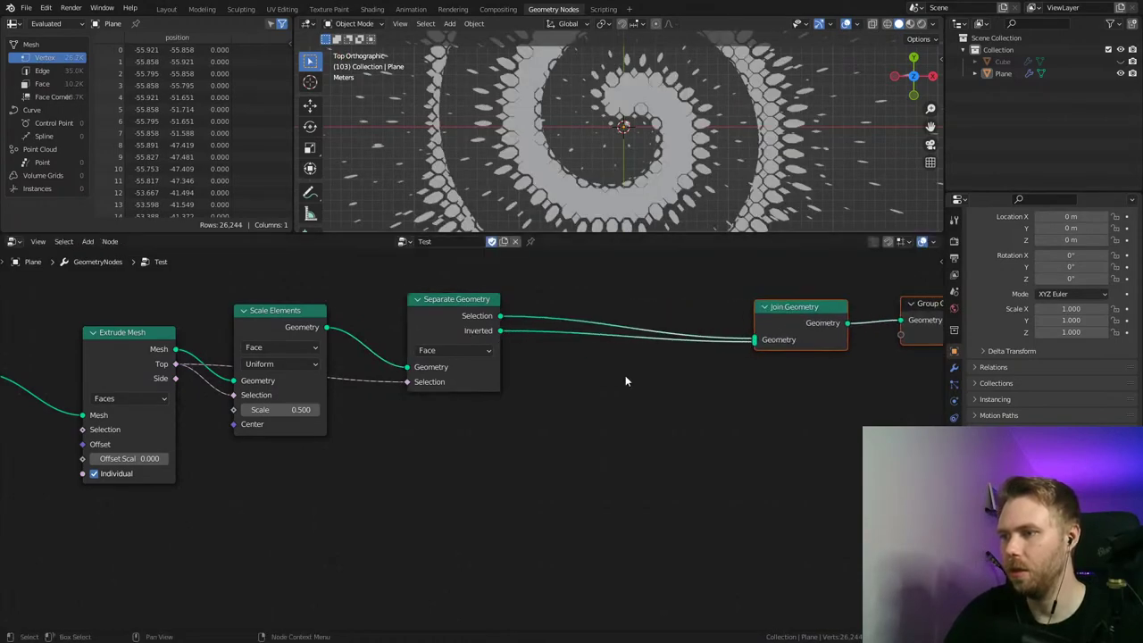
Step: Insert a Set Material node between Separate Geometry's Selection output and Join Geometry
middle_click_drag(624, 377, 591, 418)
key("shift+a")
type("set ma")
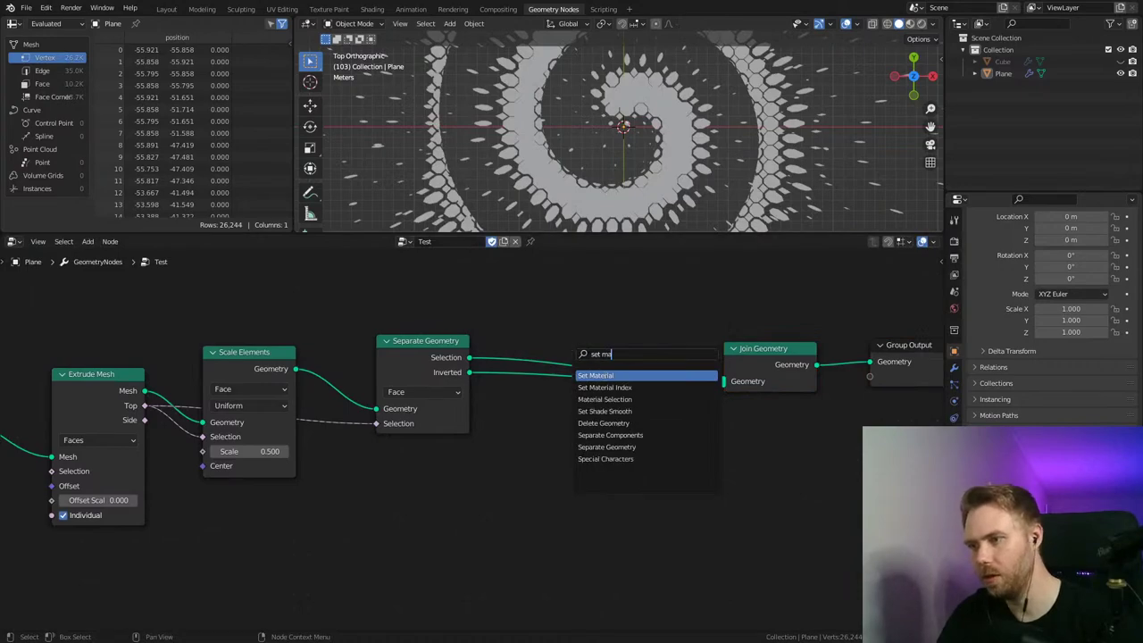
key("Return")
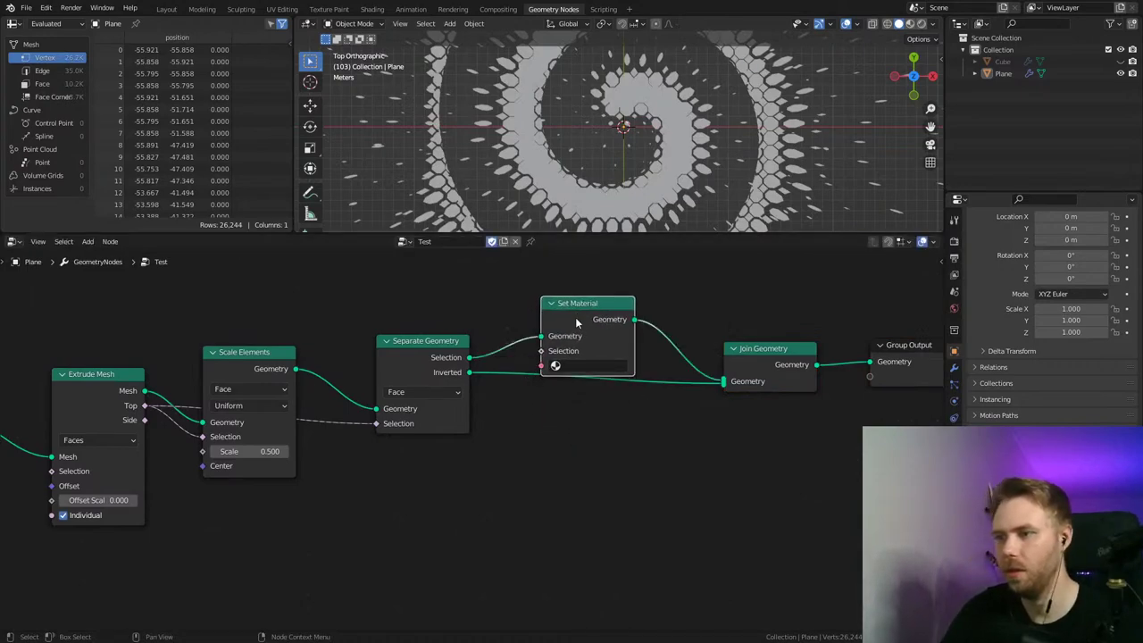
left_click(576, 268)
Step: Duplicate the Set Material node onto the Inverted link to Join Geometry and save the file
key("shift+d")
left_click(580, 372)
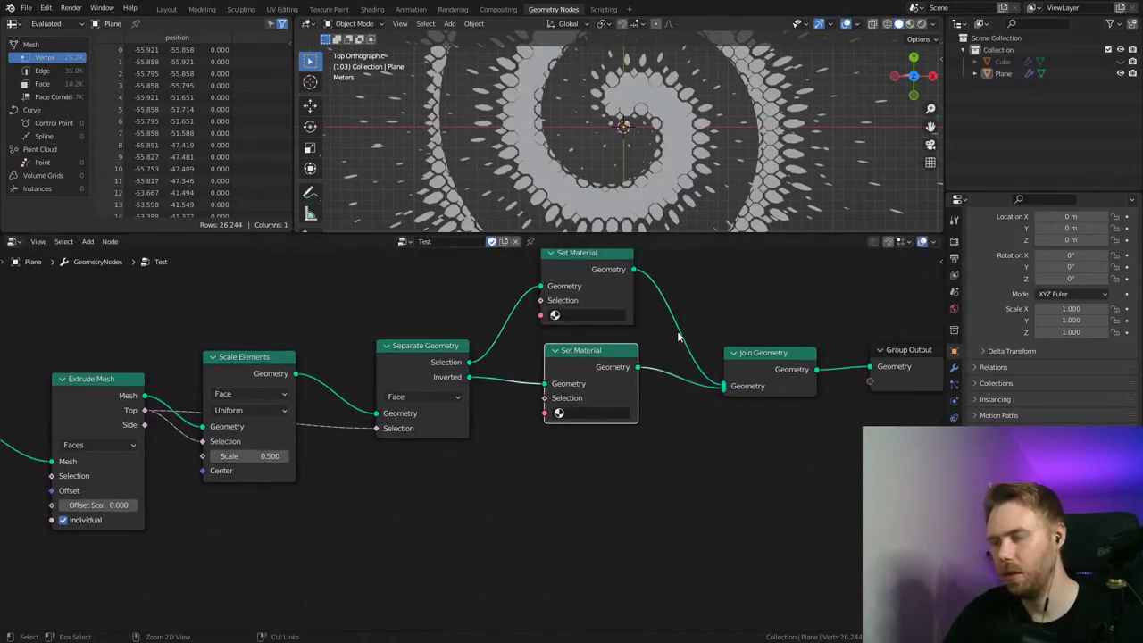
middle_click_drag(678, 333, 669, 382)
key("ctrl+s")
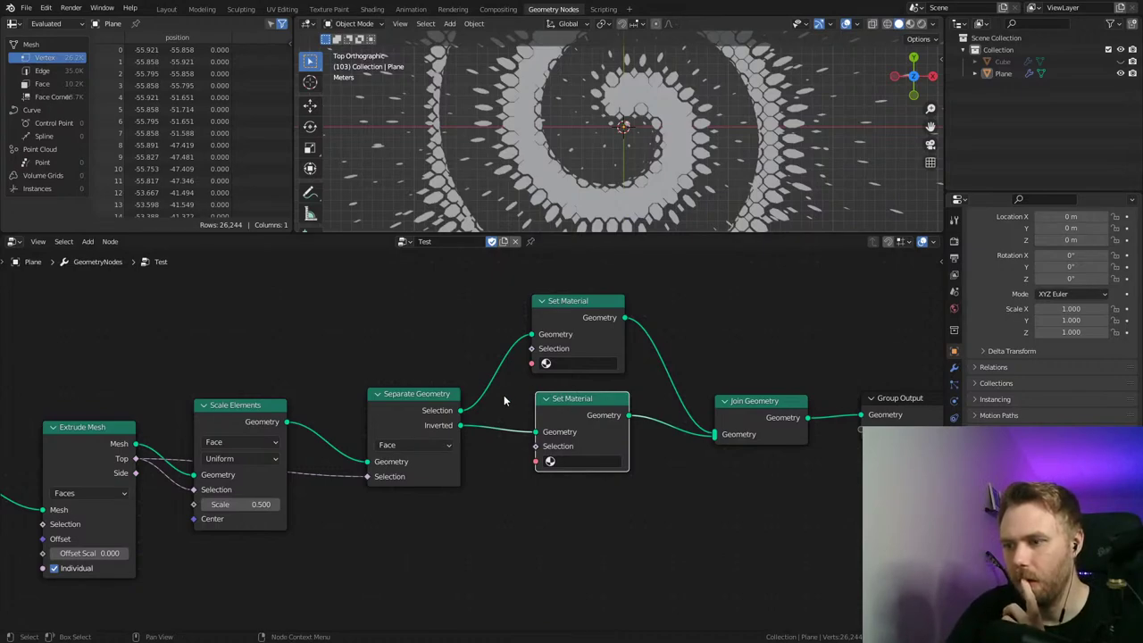
Step: Assign Material to the Selection branch's Set Material node and to the plane's first material slot
left_click(595, 361)
left_click(590, 383)
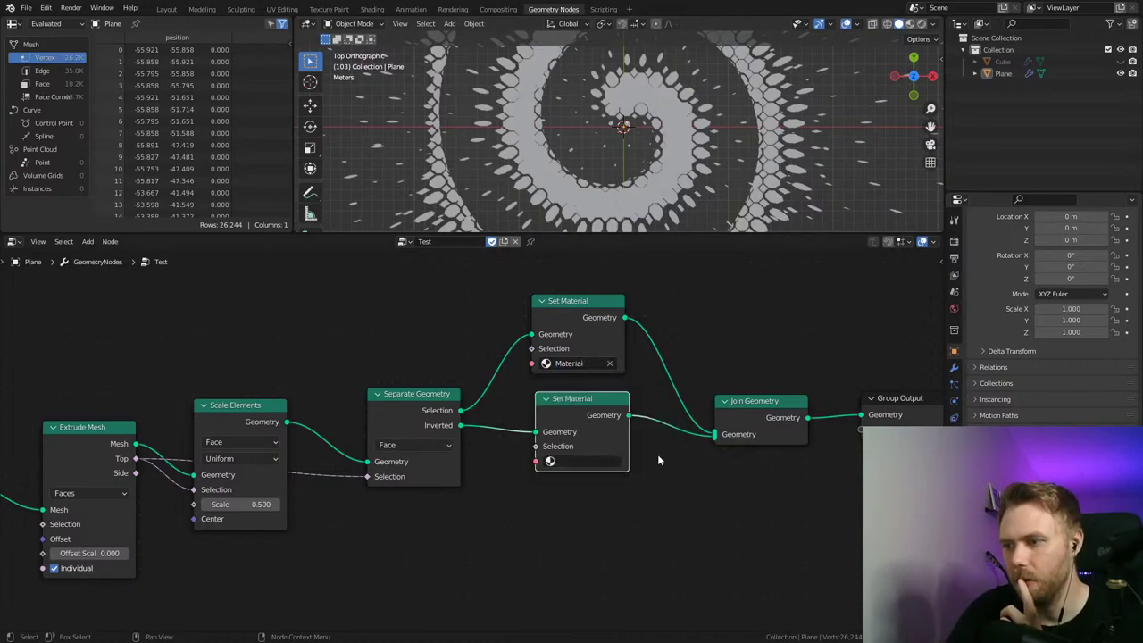
left_click(953, 452)
left_click(977, 289)
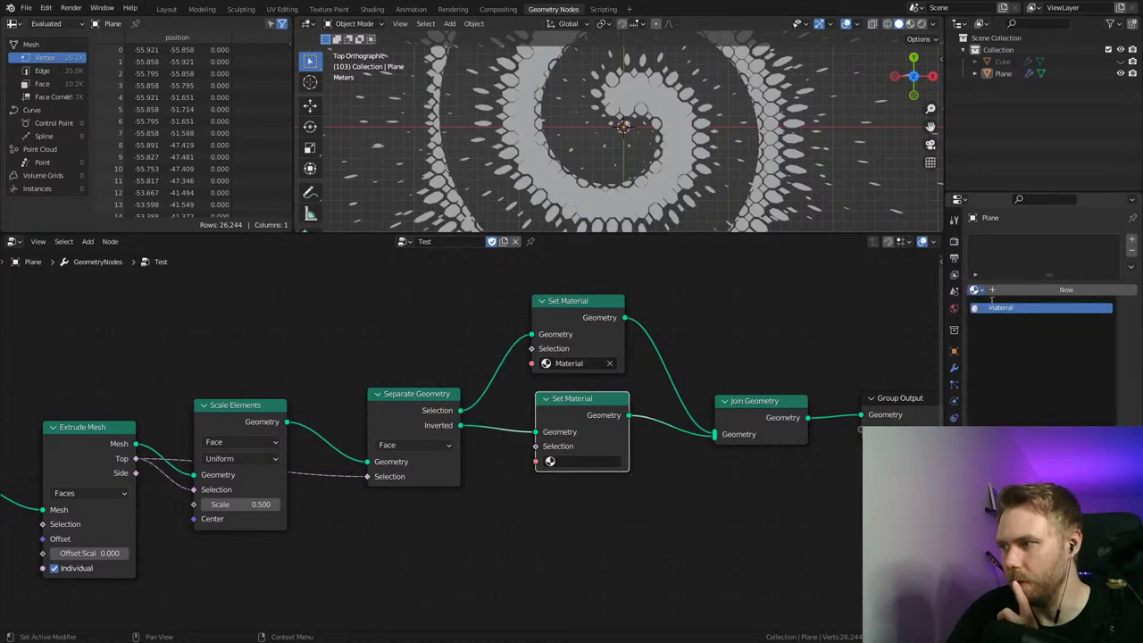
left_click(1000, 307)
Step: Add a second material slot with a new material named MAt2 and assign it to the Inverted branch's Set Material node
left_click(1131, 239)
left_click(1036, 312)
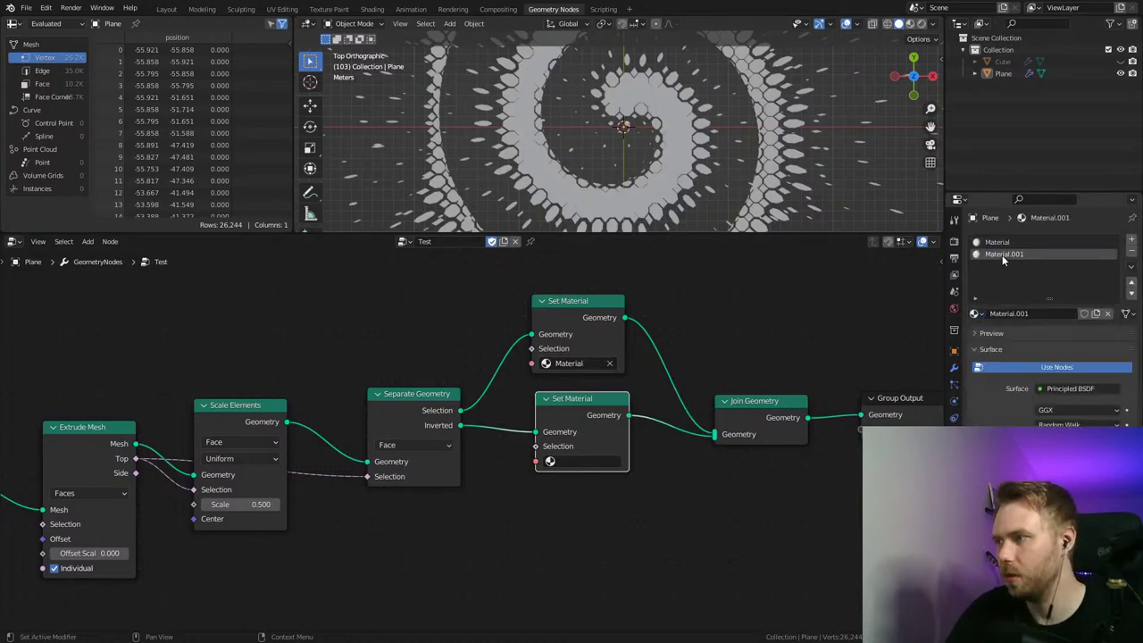
type("MAt2")
key("Return")
key("ctrl+s")
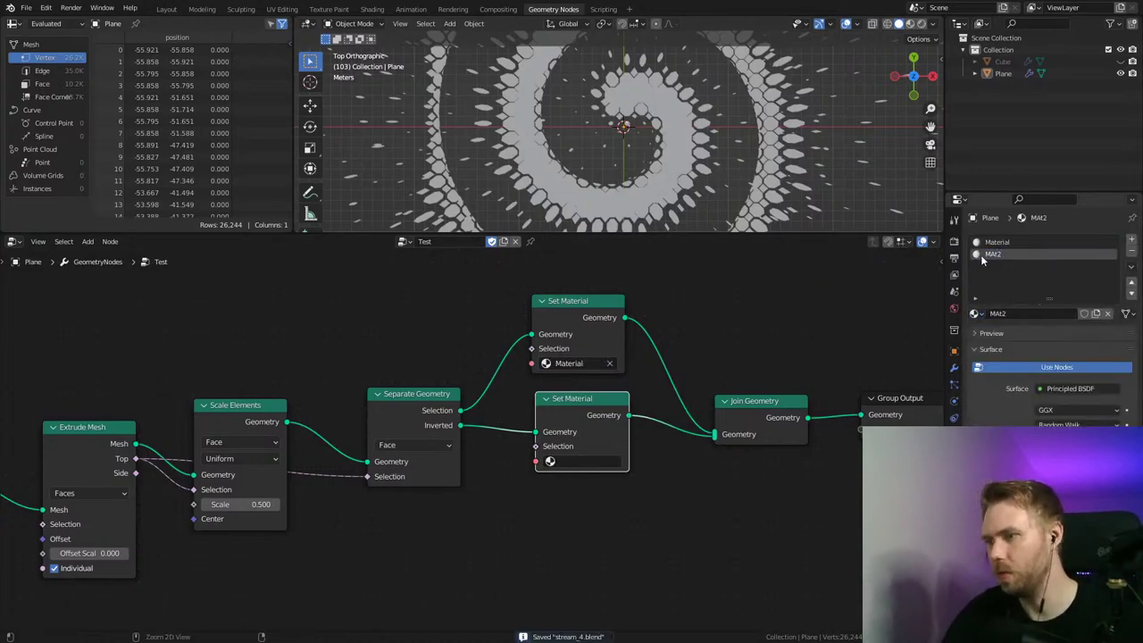
left_click(580, 460)
left_click(595, 485)
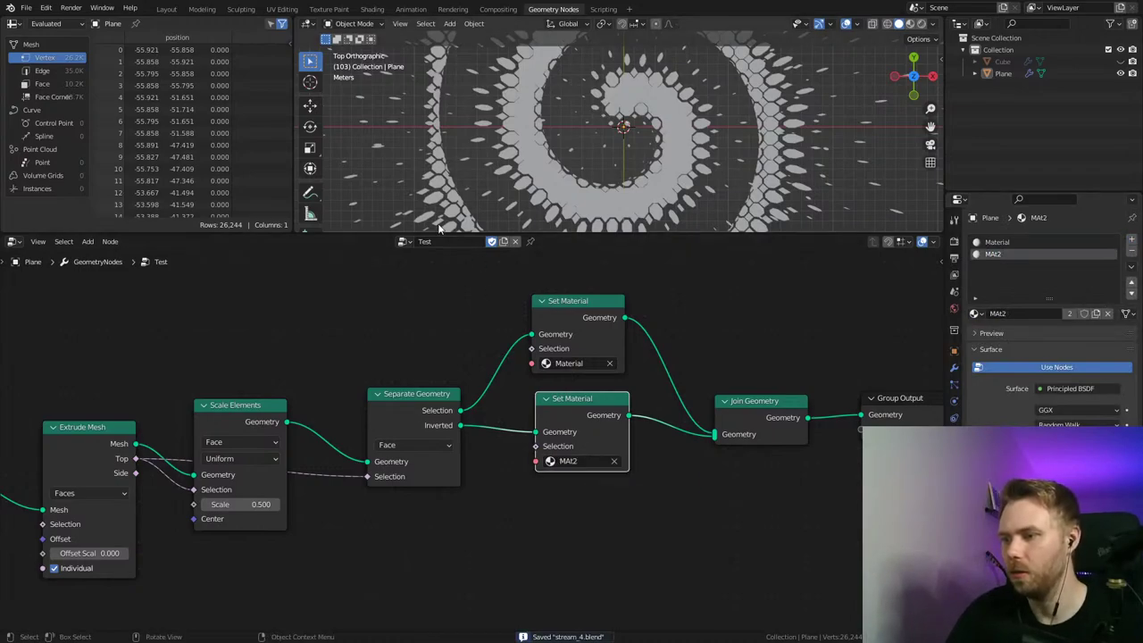
Step: Enlarge the node editor in the Shading workspace and select the plane
left_click(372, 9)
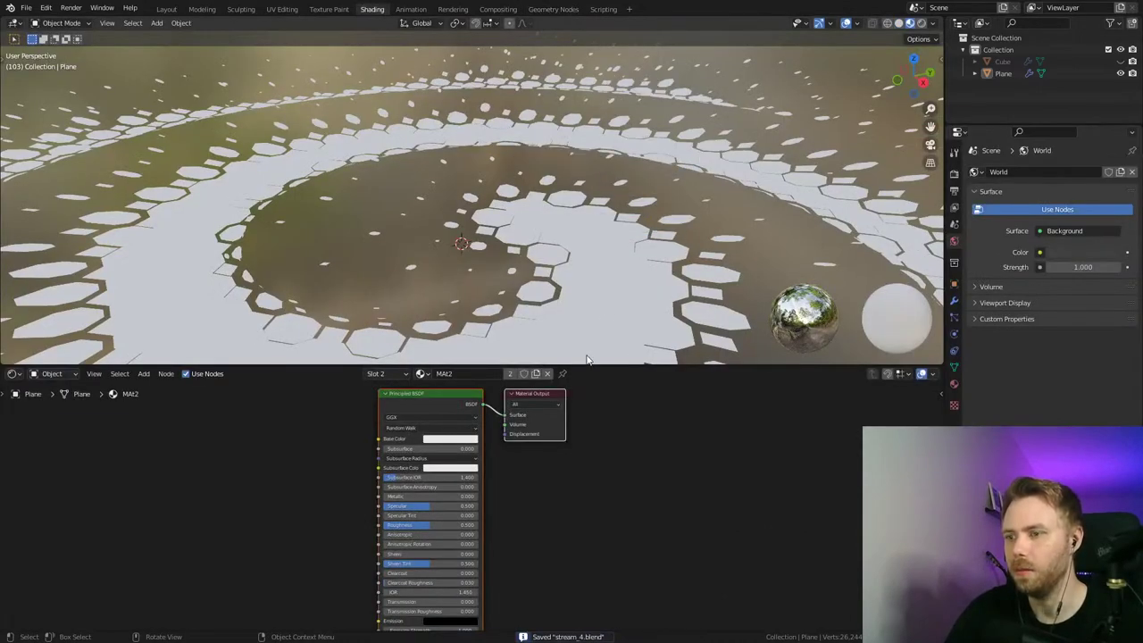
left_click_drag(586, 364, 585, 253)
left_click(581, 194)
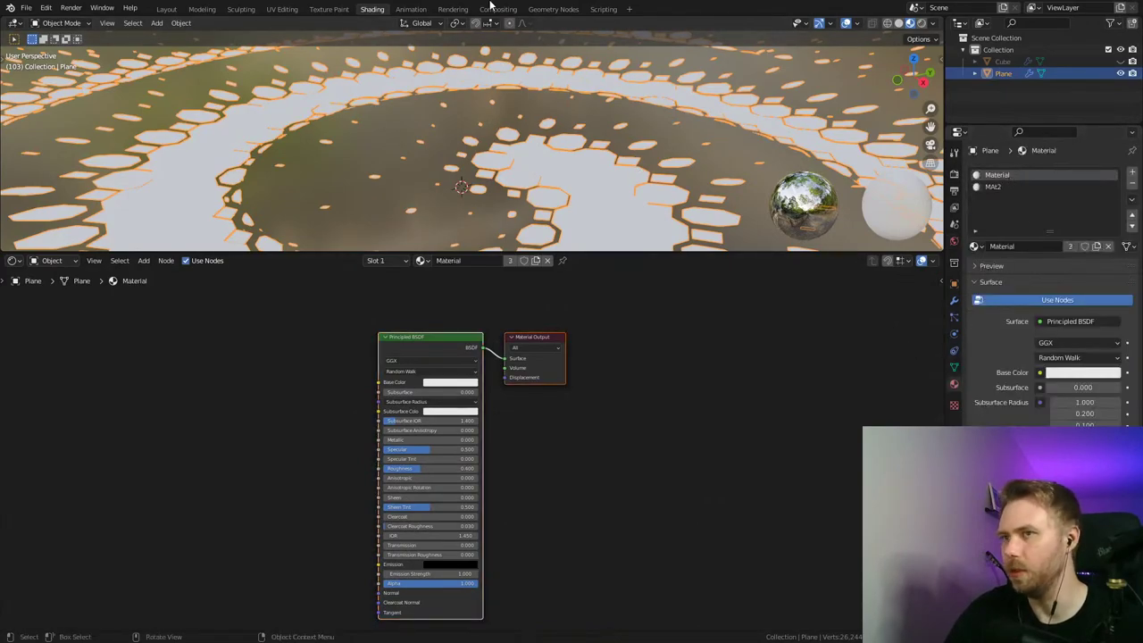
left_click(535, 8)
mouse_move(560, 316)
left_mouse_down()
mouse_move(584, 304)
mouse_move(560, 318)
left_mouse_up()
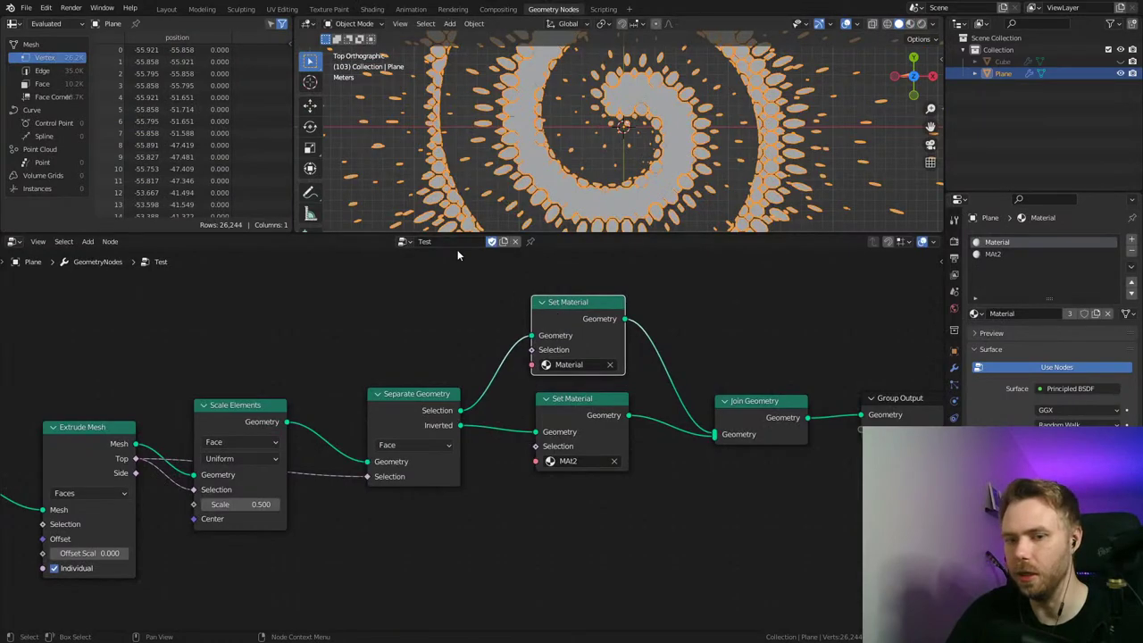
left_click(377, 9)
middle_click_drag(305, 355, 431, 348)
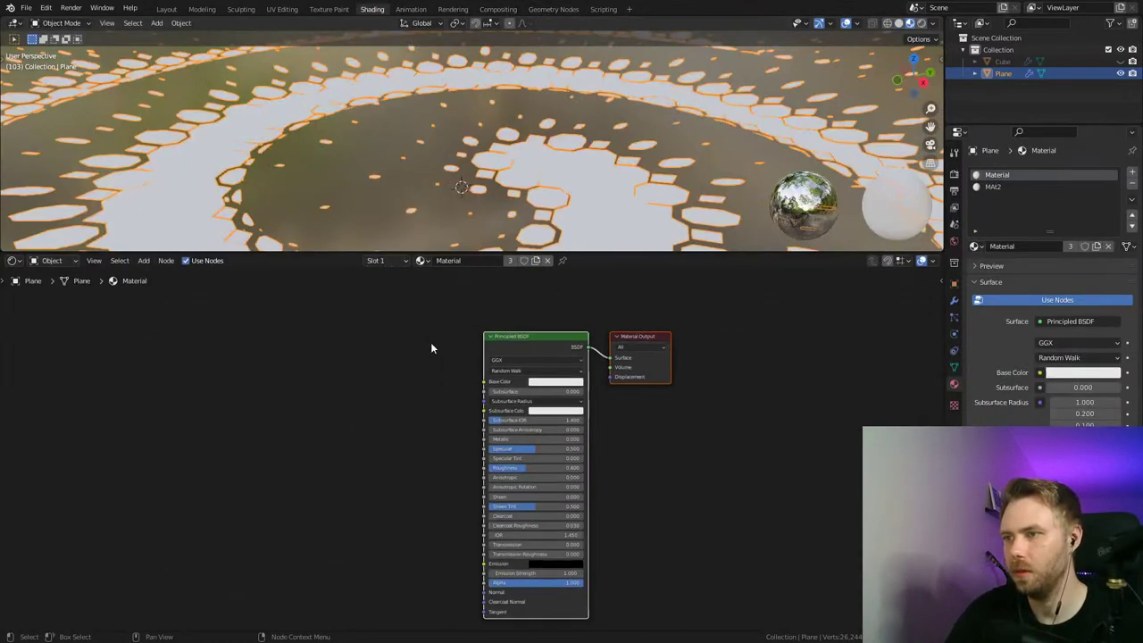
left_click(554, 386)
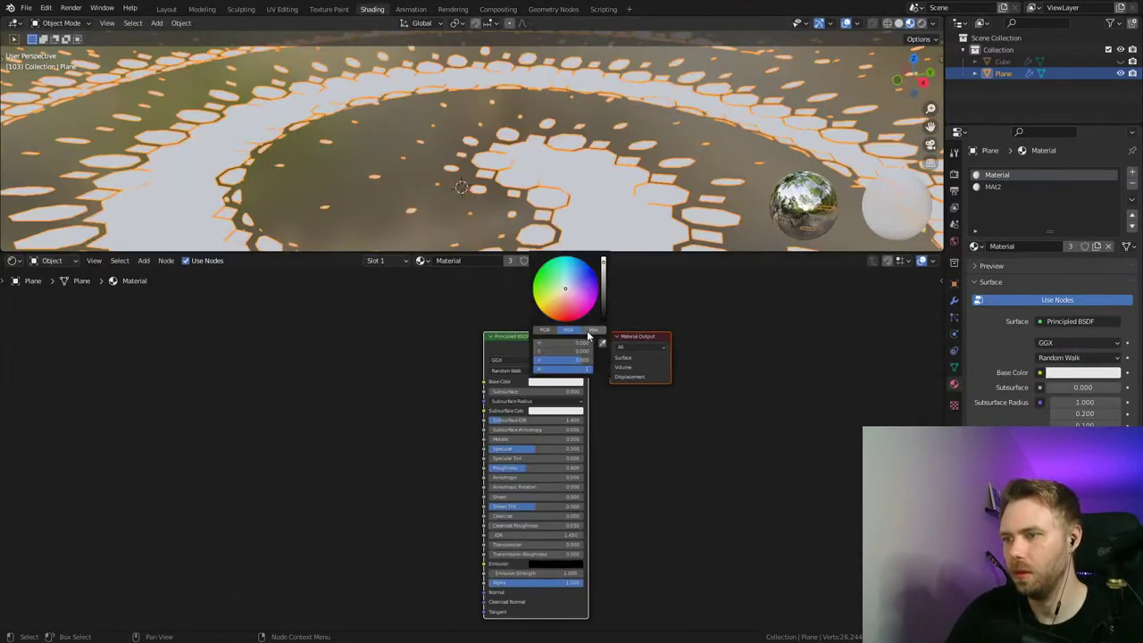
Step: Give the MAt2 material an orange-red base color, view the pattern from the top and save the file
left_click(997, 186)
left_click(645, 93)
middle_click_drag(645, 94, 563, 336)
left_click(564, 383)
left_click_drag(571, 287, 538, 257)
key("KP_7")
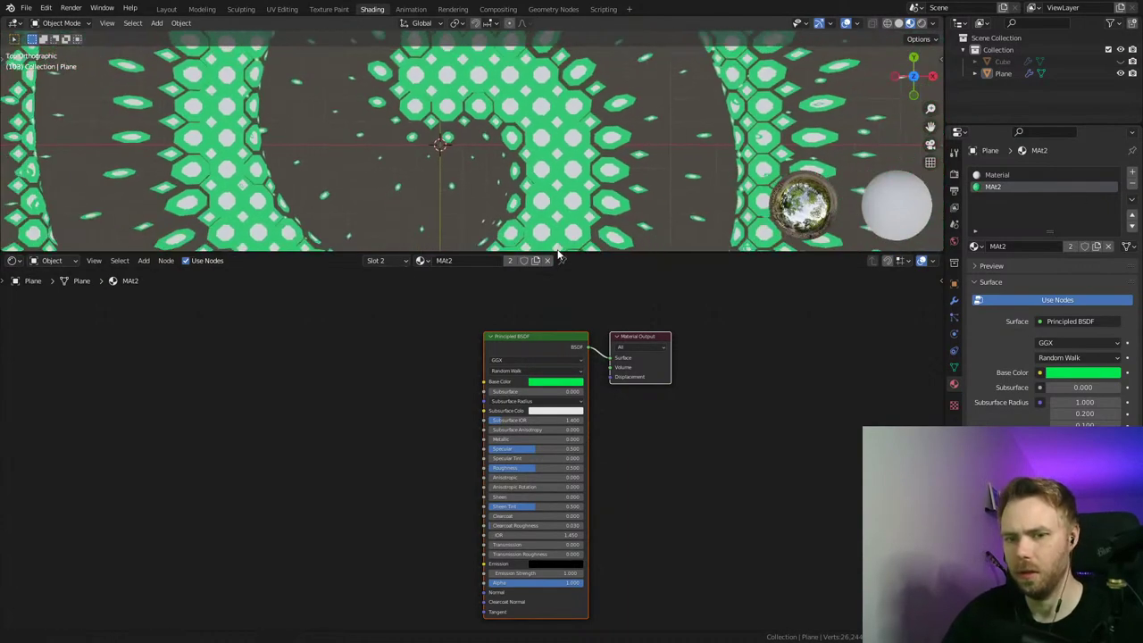
left_click(563, 387)
left_click_drag(543, 268, 557, 320)
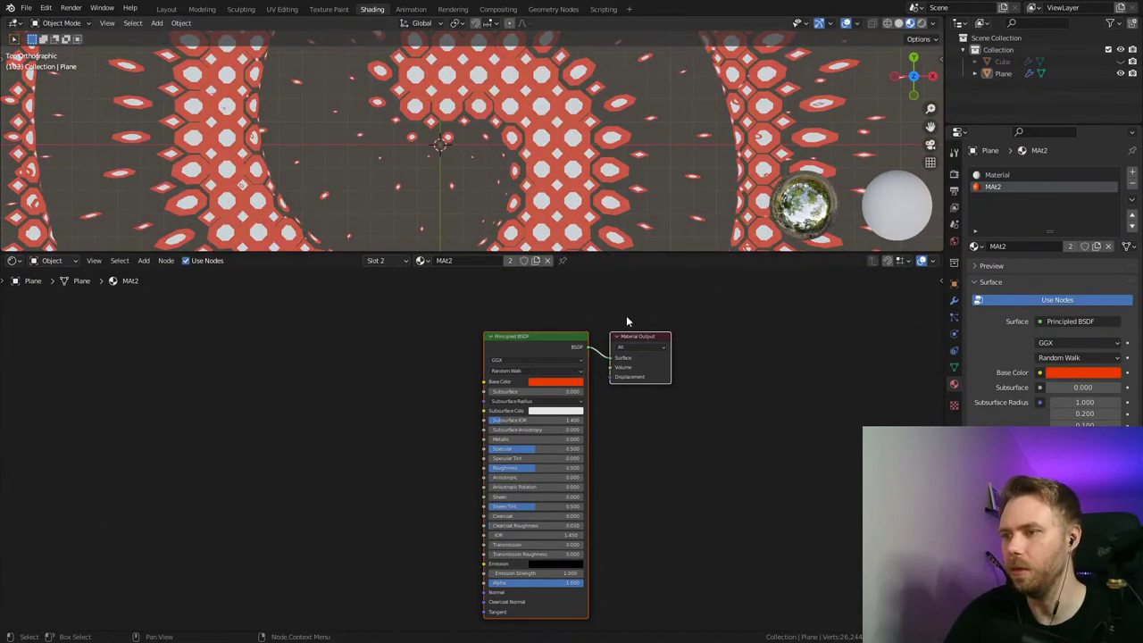
key("ctrl+s")
Step: Set MAt2's specular to 0.182 and roughness to 1.000, and play the animation to preview it
left_click_drag(520, 448, 586, 474)
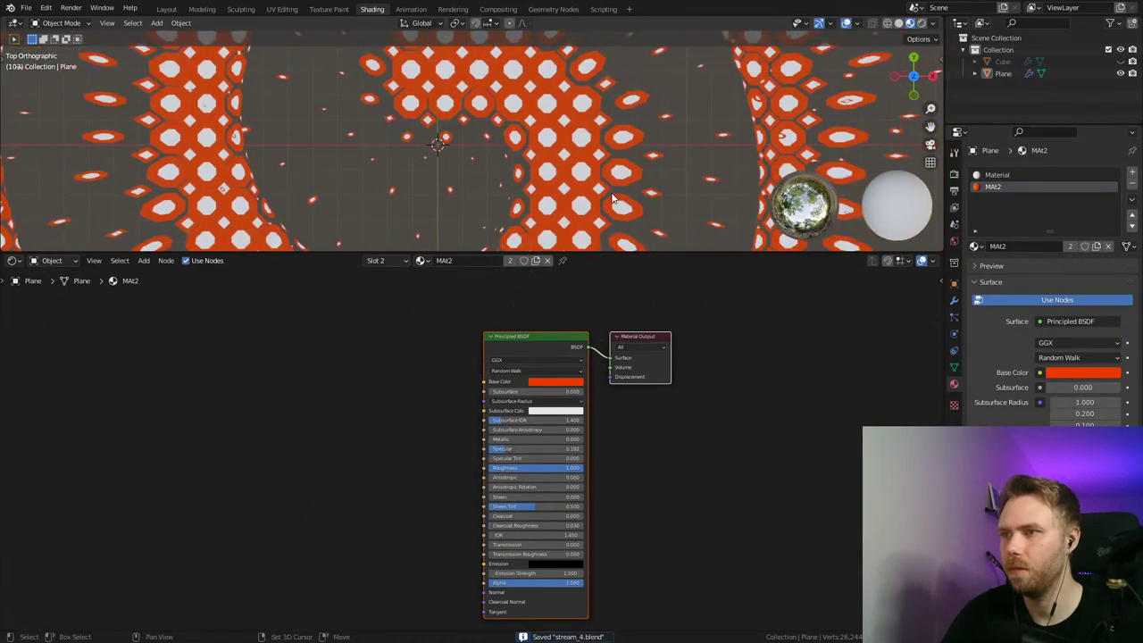
key("space")
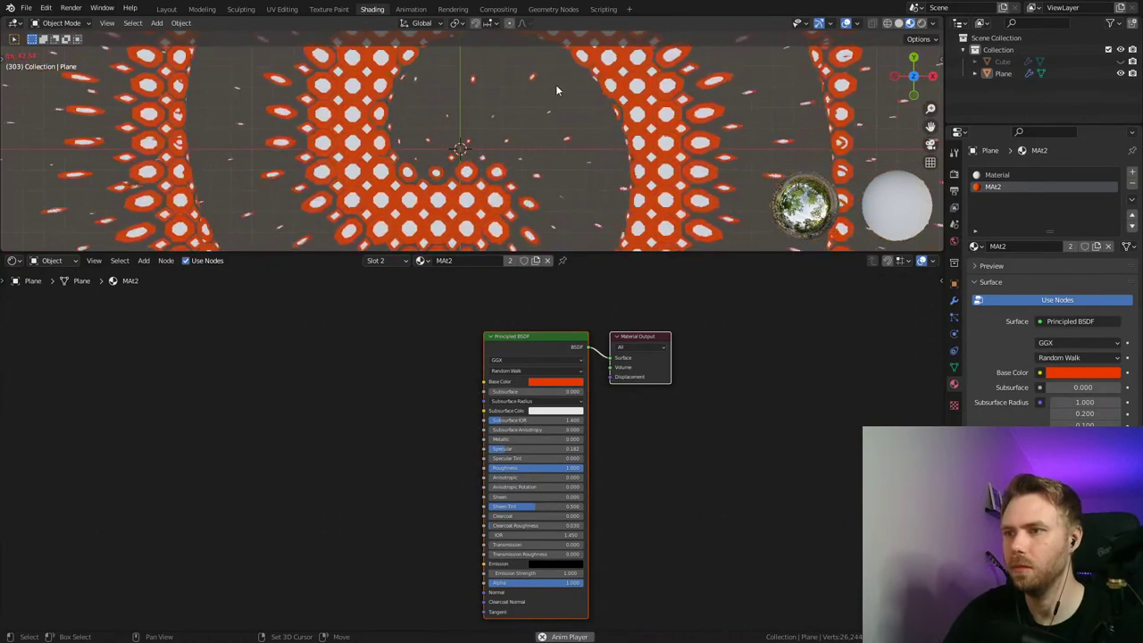
key("space")
Step: Return to the Geometry Nodes workspace, save the file and show its viewport in Material Preview shading
left_click(554, 9)
key("ctrl+s")
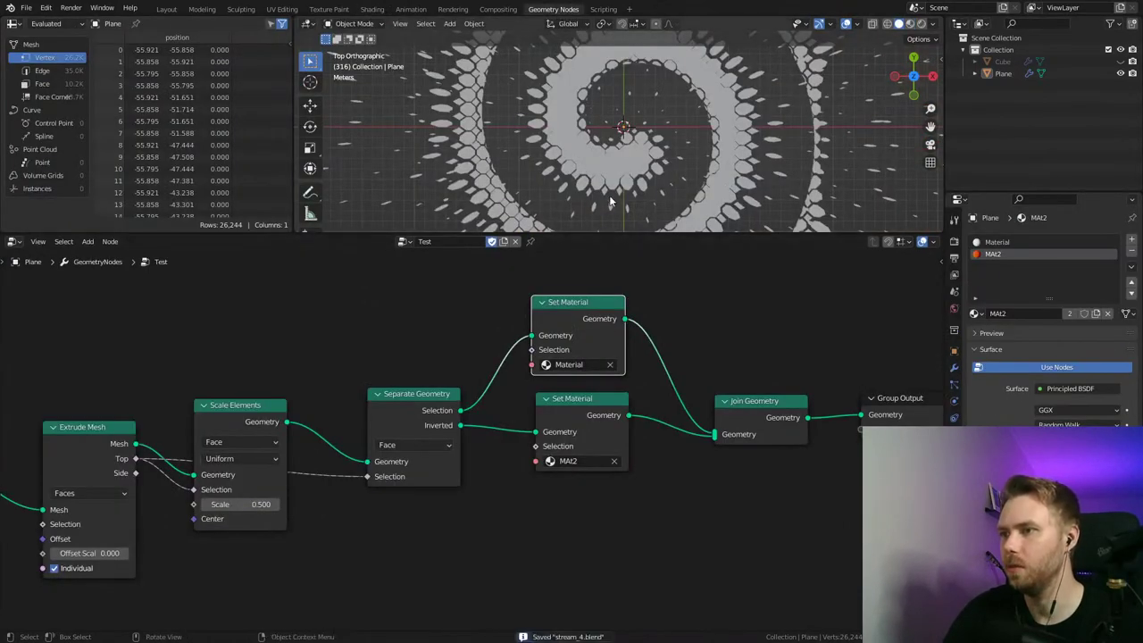
middle_click_drag(634, 211, 649, 138)
key("z")
scroll(660, 191, "up", 4)
scroll(649, 142, "down", 4)
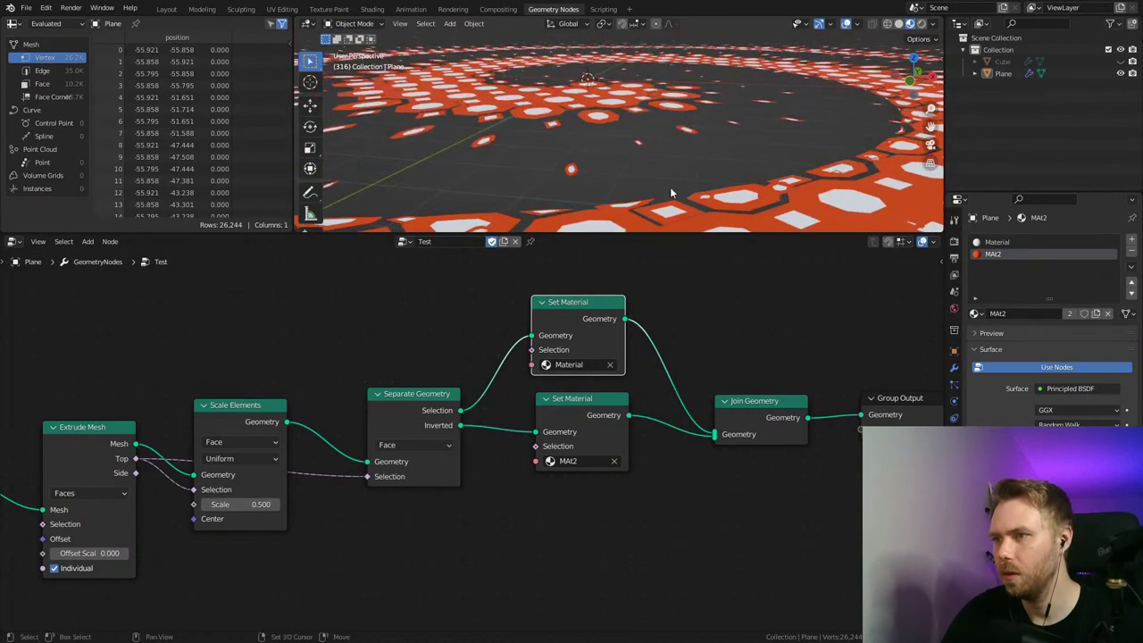
Step: Examine the inner faces and their rims up close, in perspective and from the top, for overlapping geometry
scroll(670, 144, "up", 5)
scroll(671, 145, "down", 3)
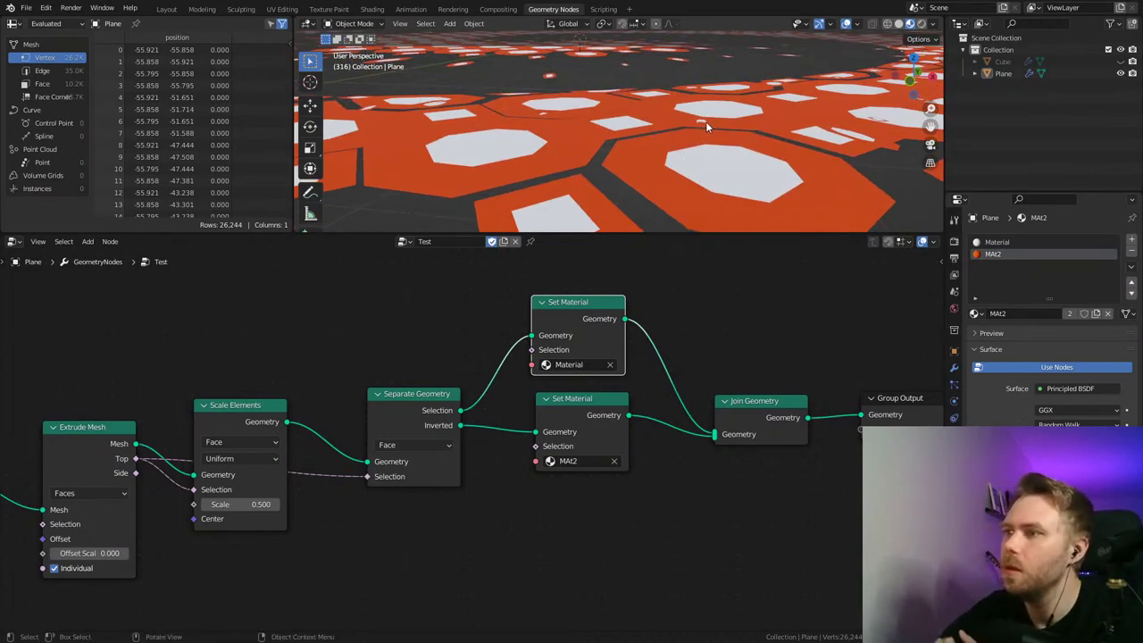
middle_click_drag(609, 123, 655, 118)
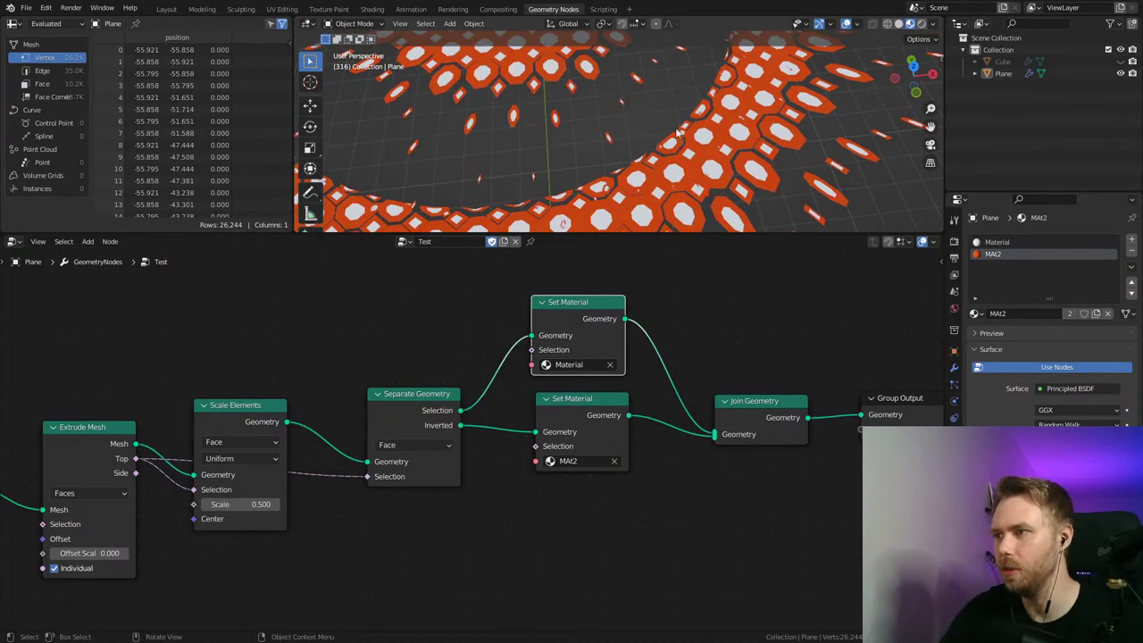
key("KP_7")
scroll(677, 152, "up", 4)
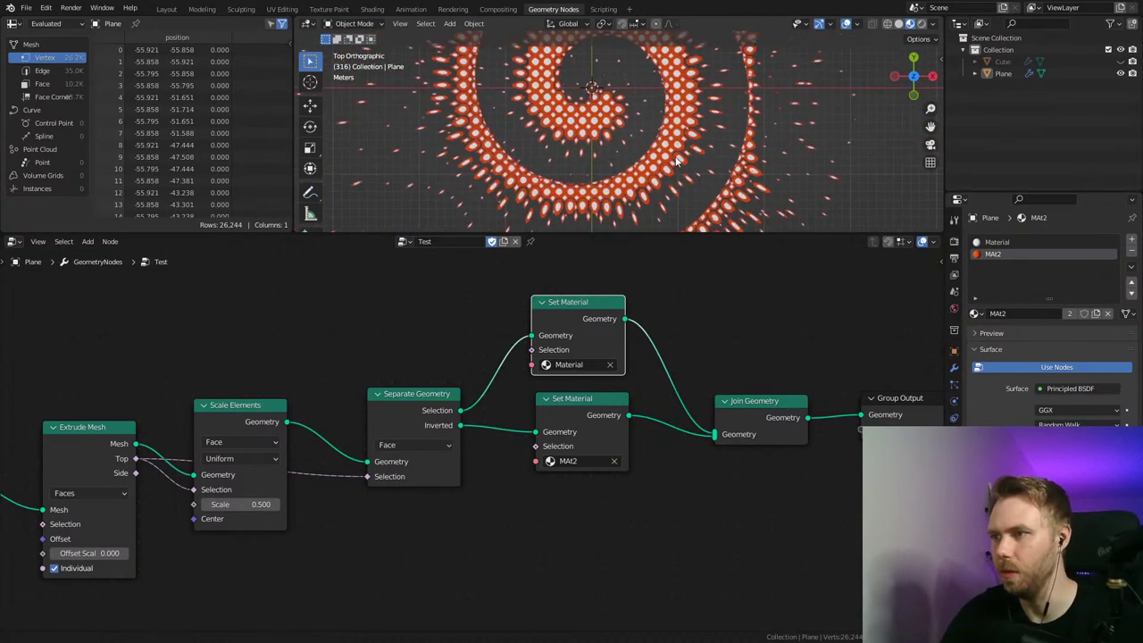
scroll(677, 161, "up", 4)
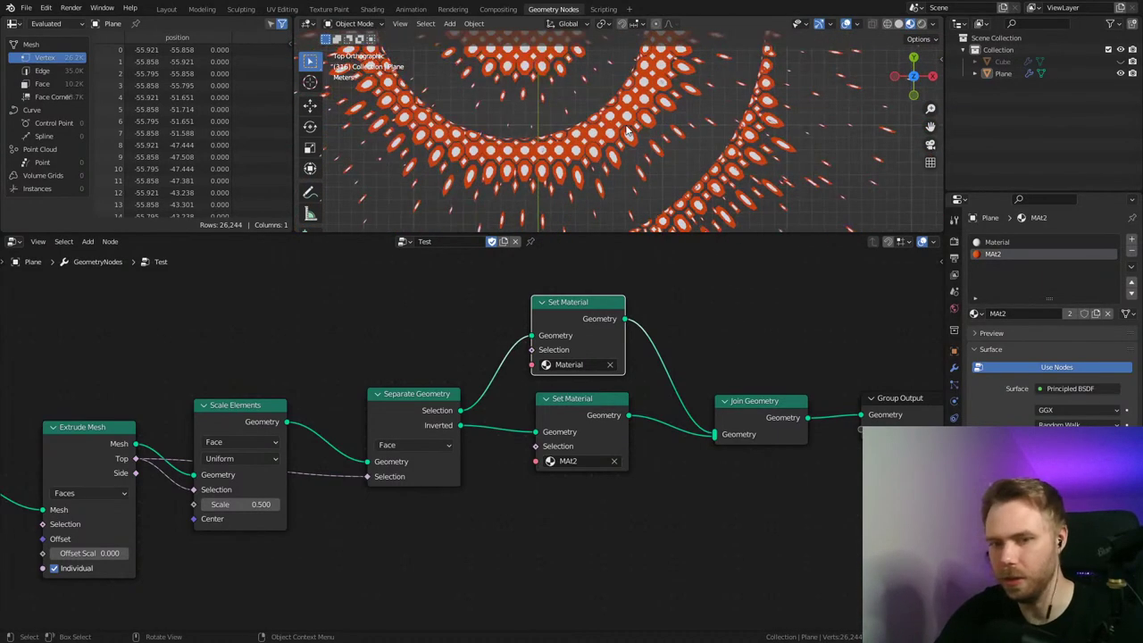
scroll(626, 163, "up", 6)
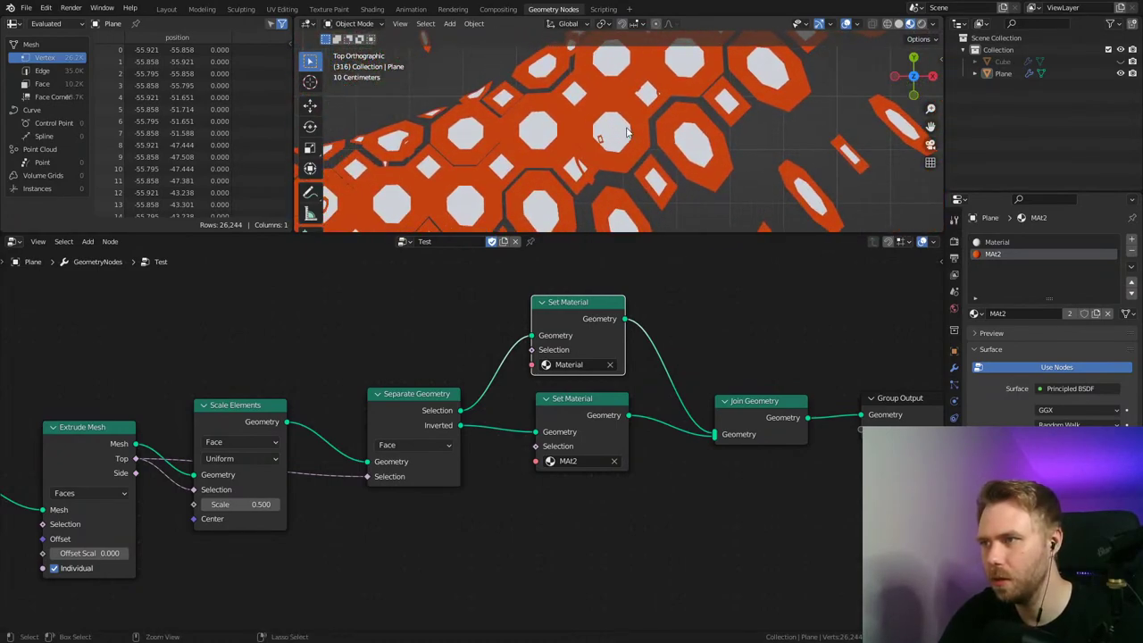
scroll(612, 128, "down", 6)
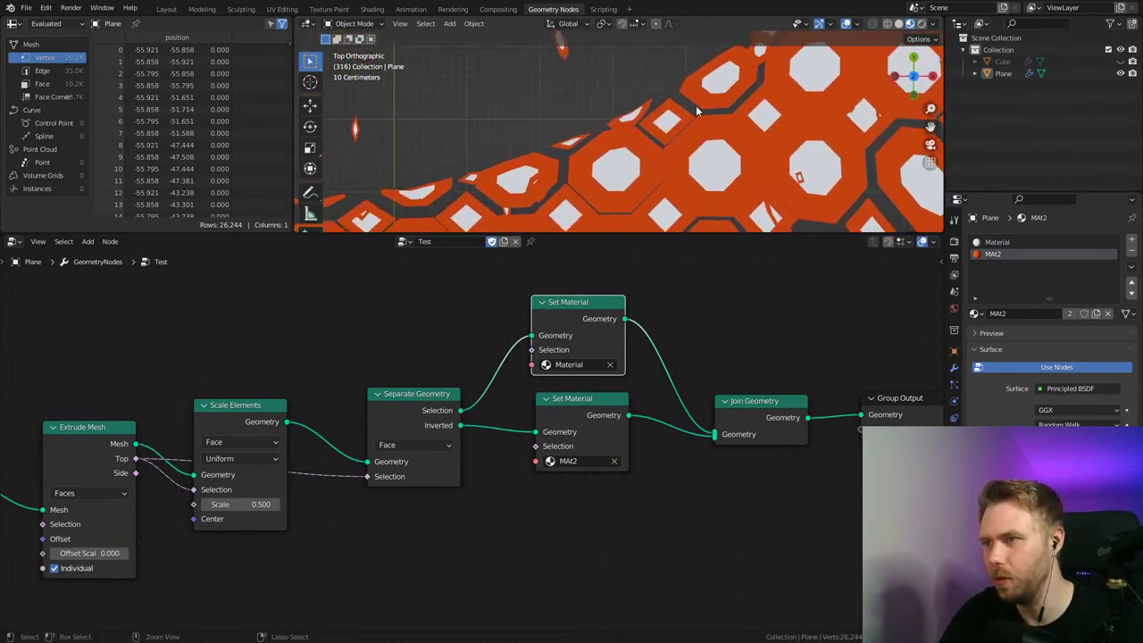
scroll(632, 132, "down", 5)
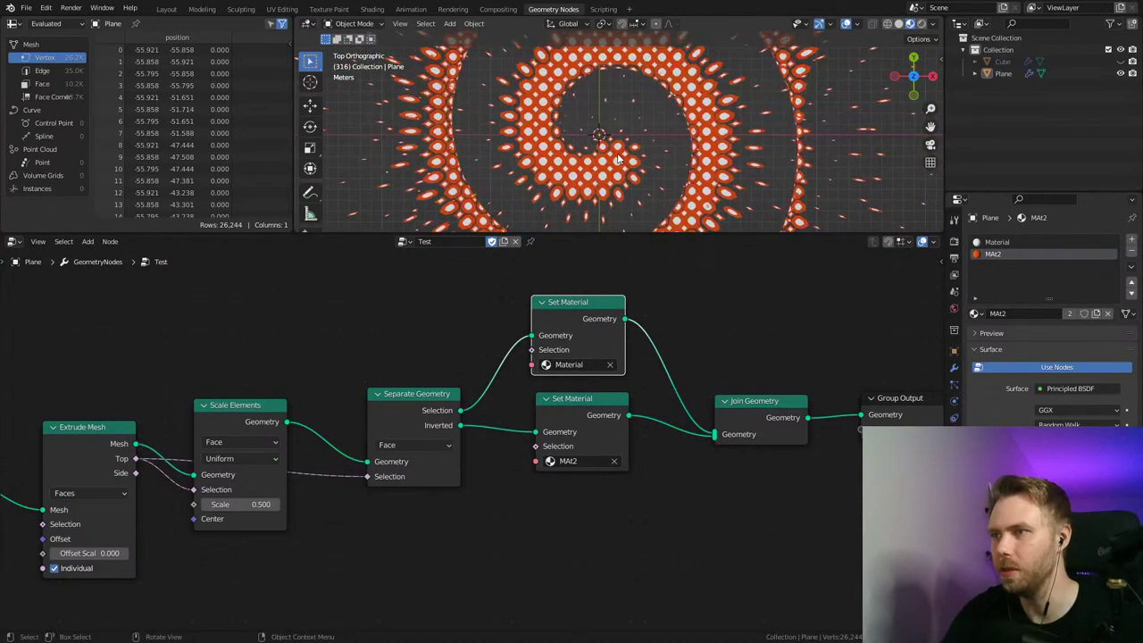
Step: Spread the nodes out by moving MAt2's Set Material node down and the Join Geometry and Group Output nodes farther right
left_click_drag(601, 402, 605, 608)
middle_click_drag(753, 302, 496, 317)
left_click_drag(752, 370, 481, 455)
key("g")
left_click(744, 462)
middle_click_drag(560, 396, 578, 373)
key("shift+a")
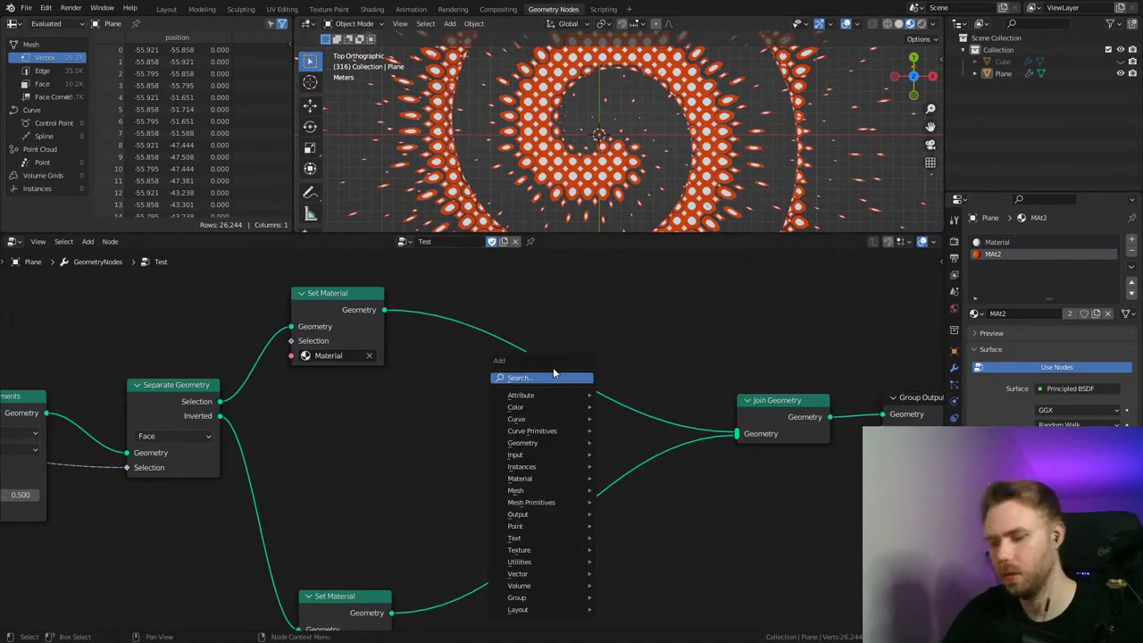
key("t")
key("r")
key("Escape")
Step: Add a Transform node on the link between the Selection branch's Set Material node and Join Geometry
key("shift+a")
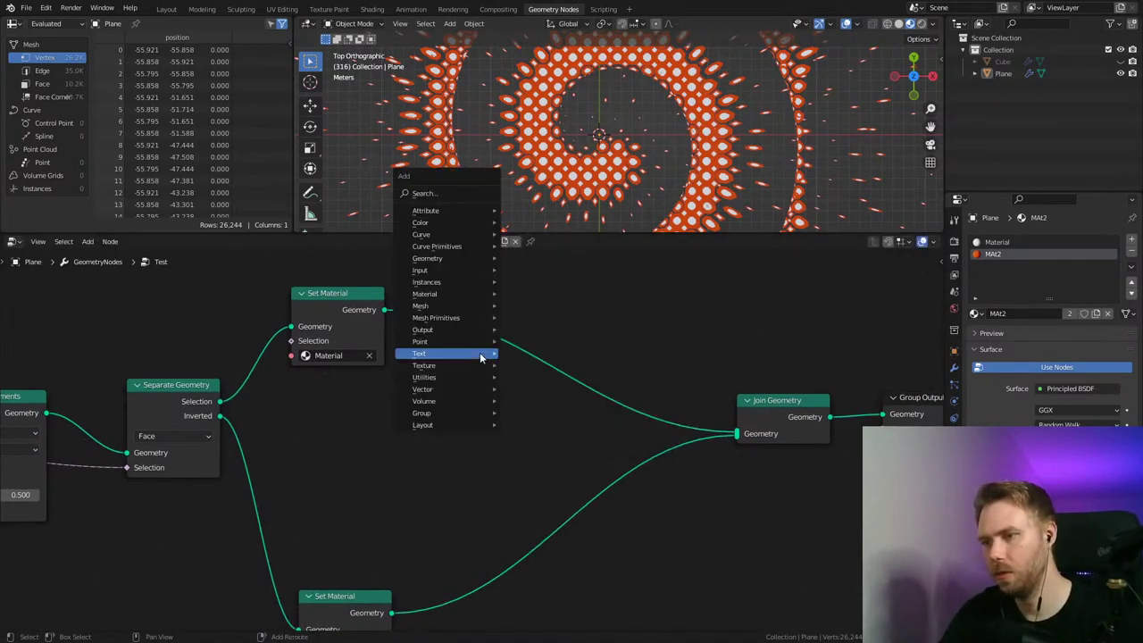
left_click(453, 194)
type("tra")
left_click(482, 214)
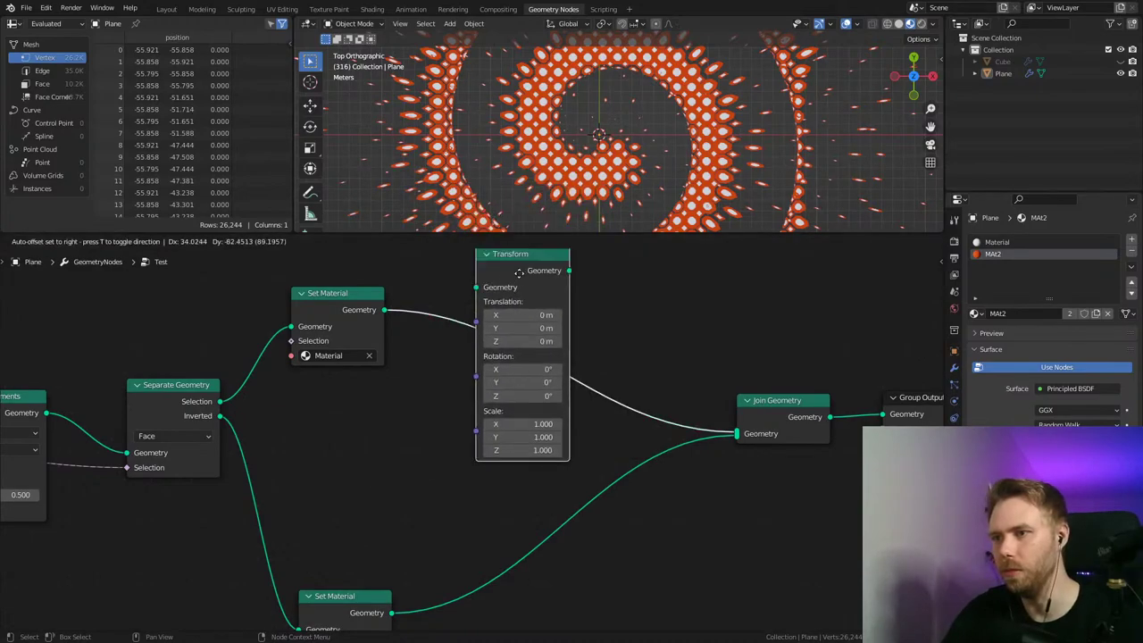
left_click(524, 282)
Step: Set the Transform node's Z translation to -0.29 m and save the file
mouse_move(611, 172)
middle_mouse_down()
mouse_move(625, 201)
mouse_move(621, 170)
middle_mouse_up()
left_click_drag(536, 350, 512, 350)
mouse_move(633, 192)
middle_mouse_down()
mouse_move(633, 158)
mouse_move(635, 175)
middle_mouse_up()
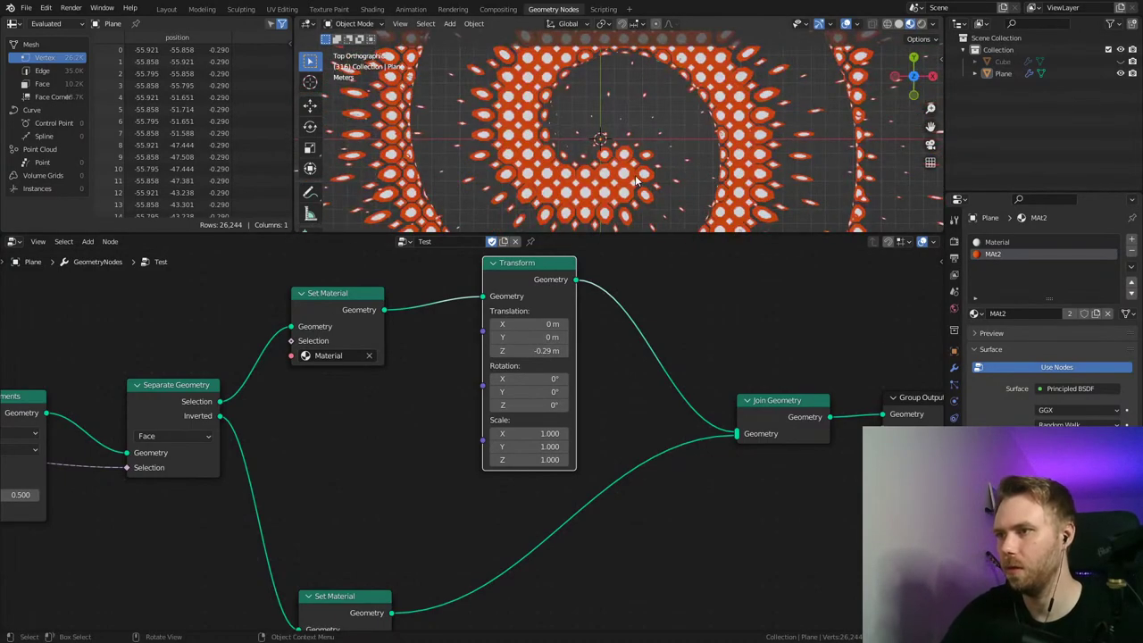
key("ctrl+s")
Step: Enlarge the 3D viewport above the node editor so more of the spiral is visible
middle_click_drag(437, 354, 523, 399)
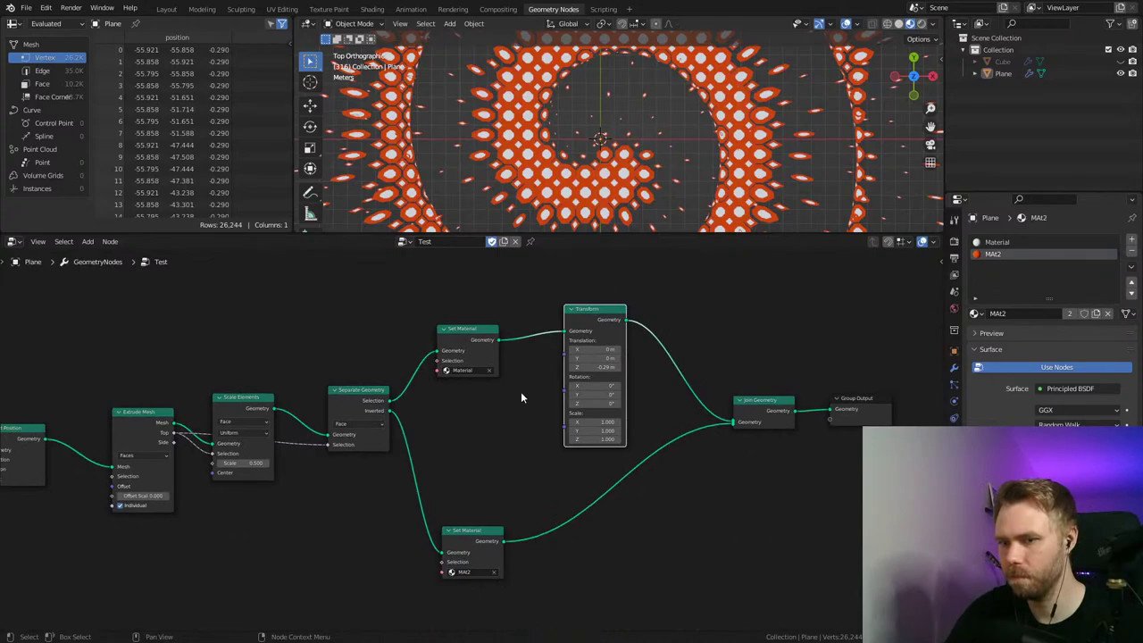
middle_click_drag(312, 406, 506, 349)
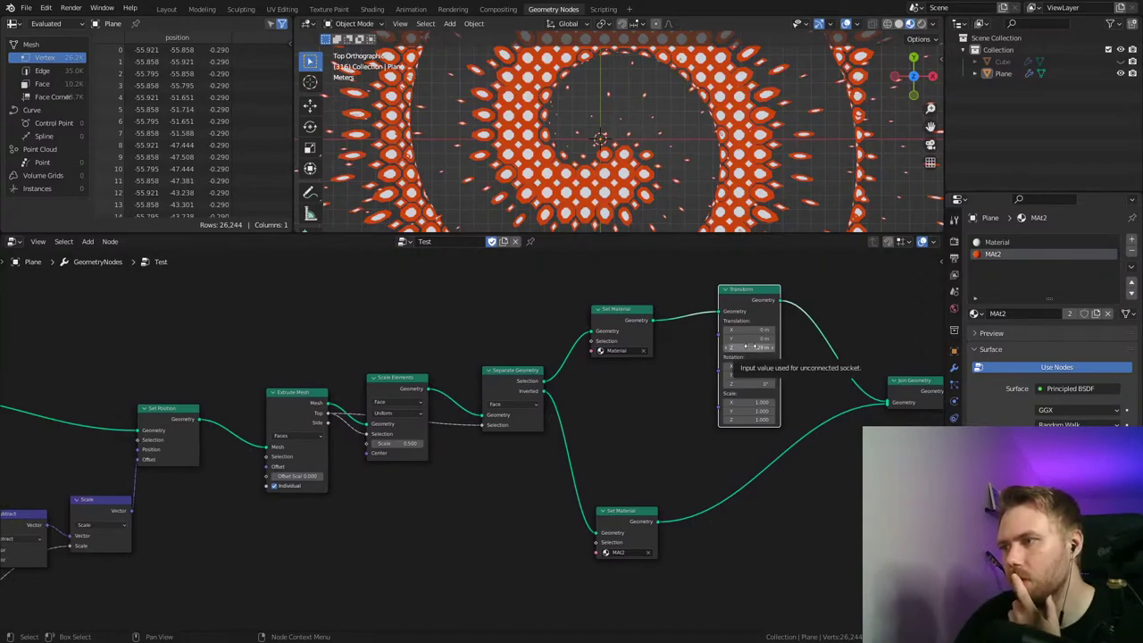
left_click_drag(696, 235, 701, 413)
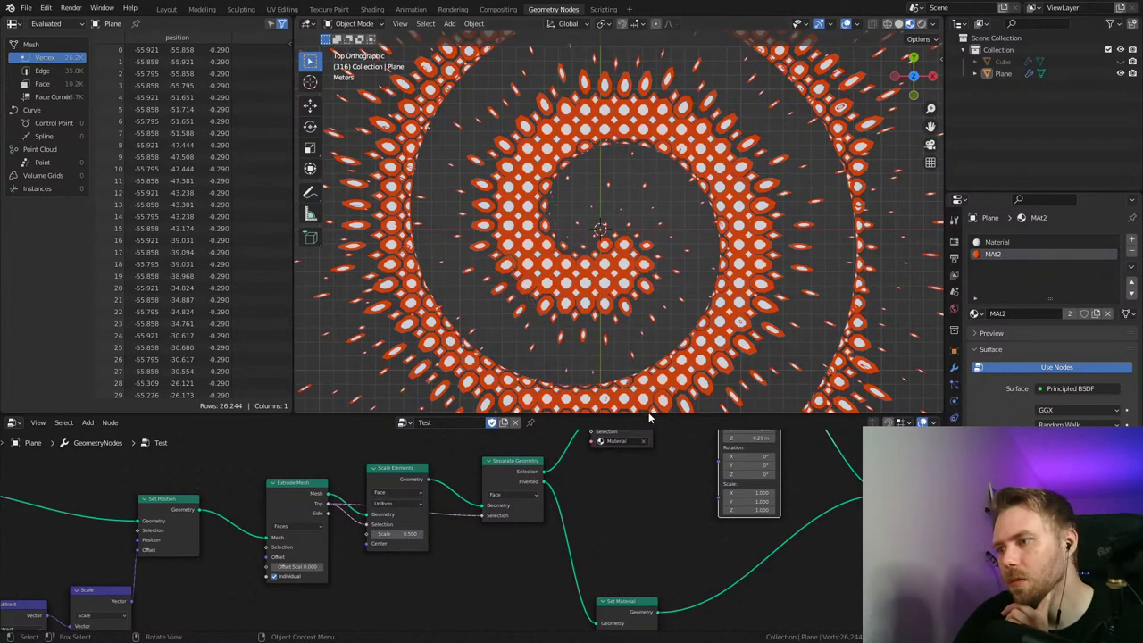
left_click_drag(649, 414, 648, 309)
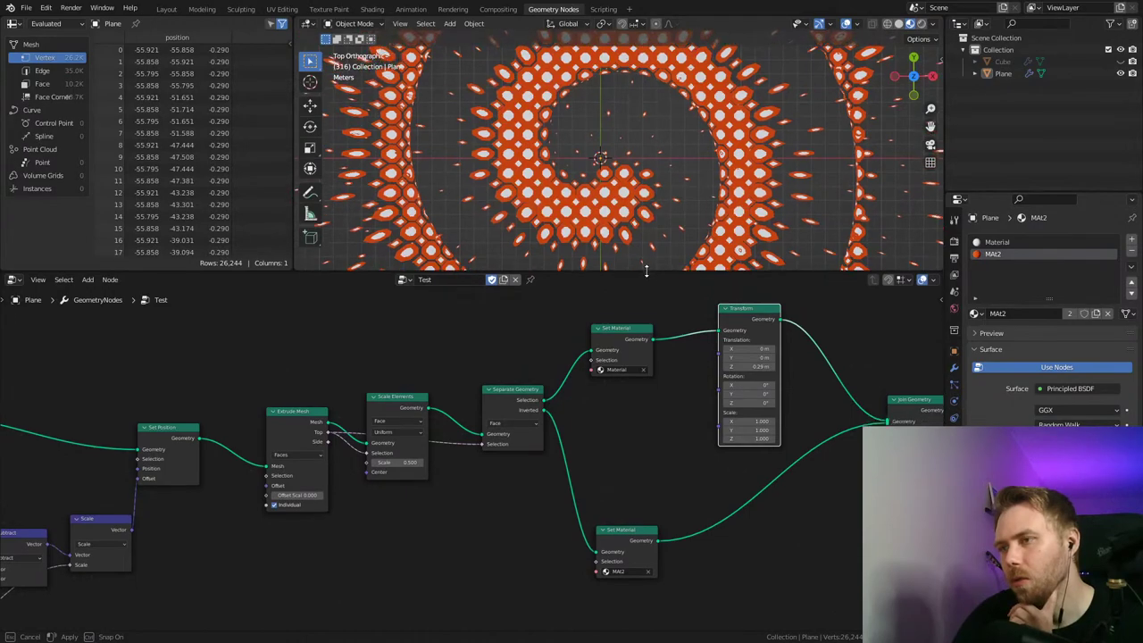
left_click_drag(647, 310, 657, 359)
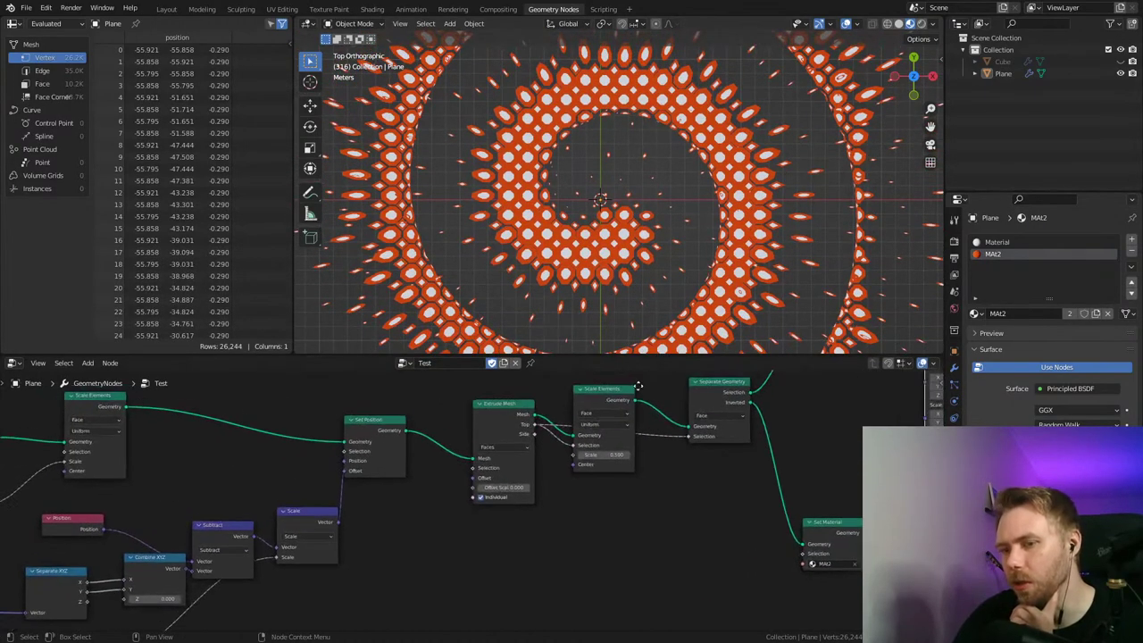
middle_click_drag(429, 437, 528, 420)
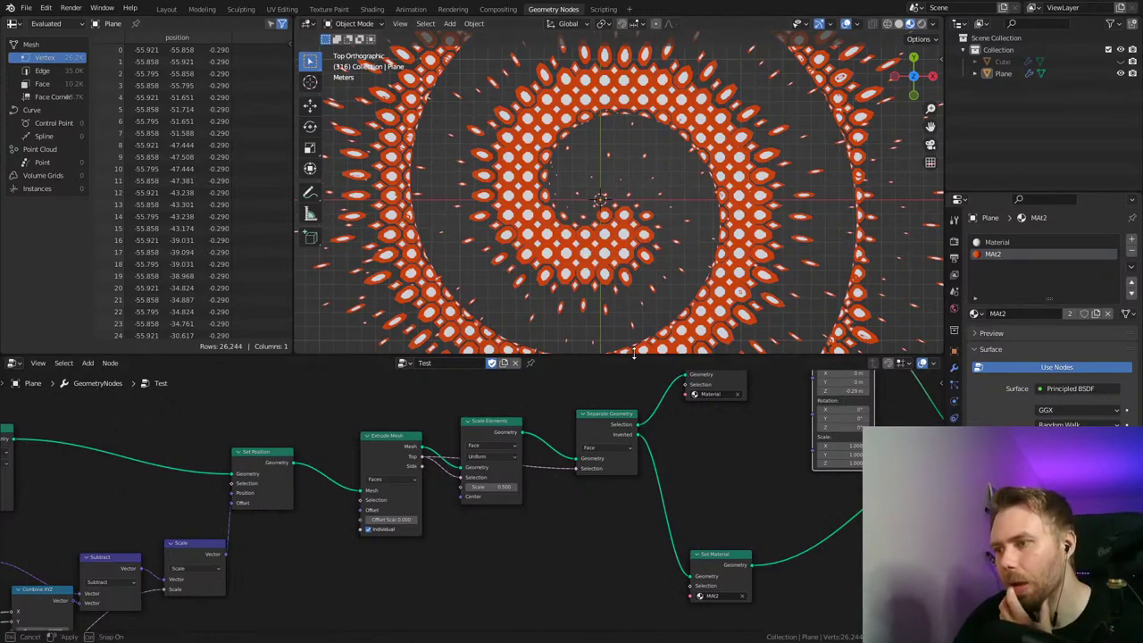
left_click_drag(633, 353, 630, 303)
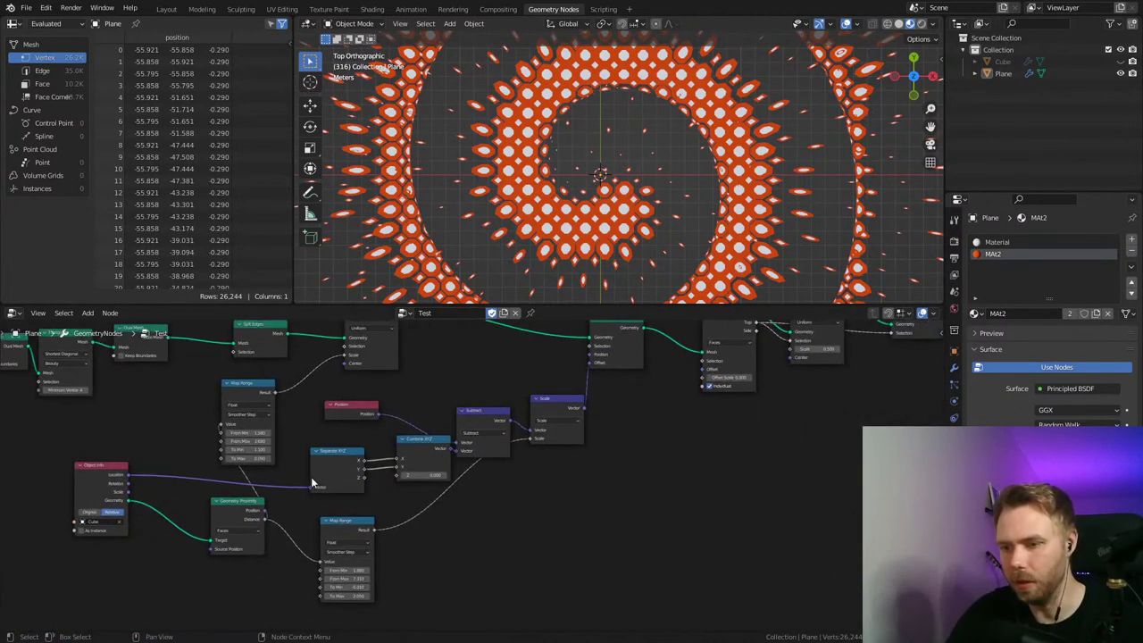
Step: Duplicate the Geometry Proximity node and link the Object Info node's Geometry output to the copy's Target
key("shift+d")
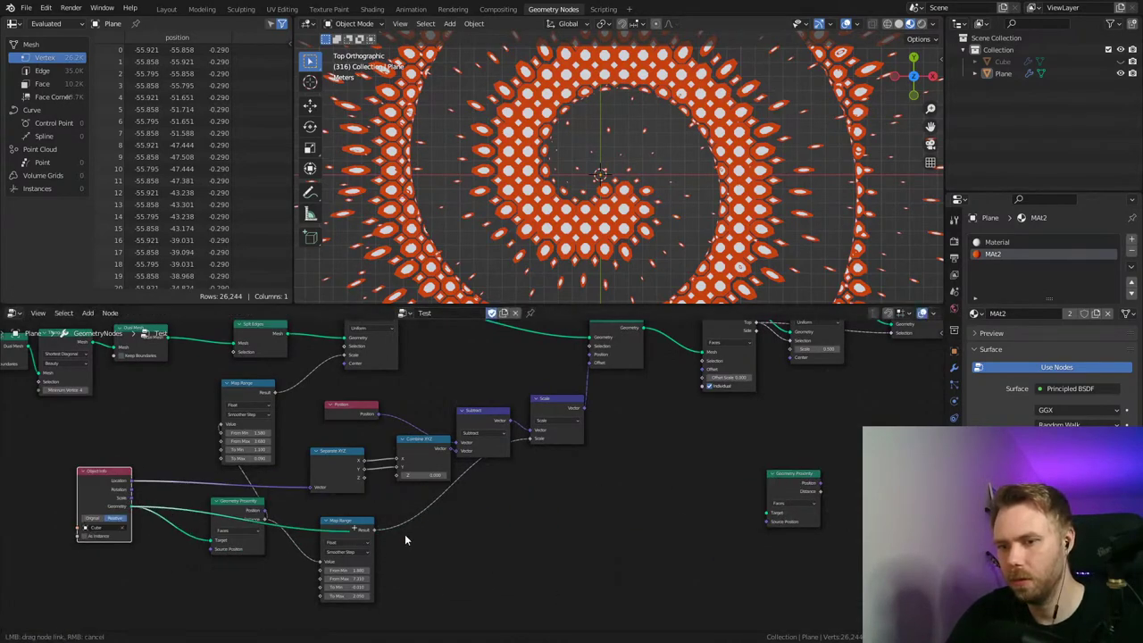
left_click_drag(131, 506, 770, 515)
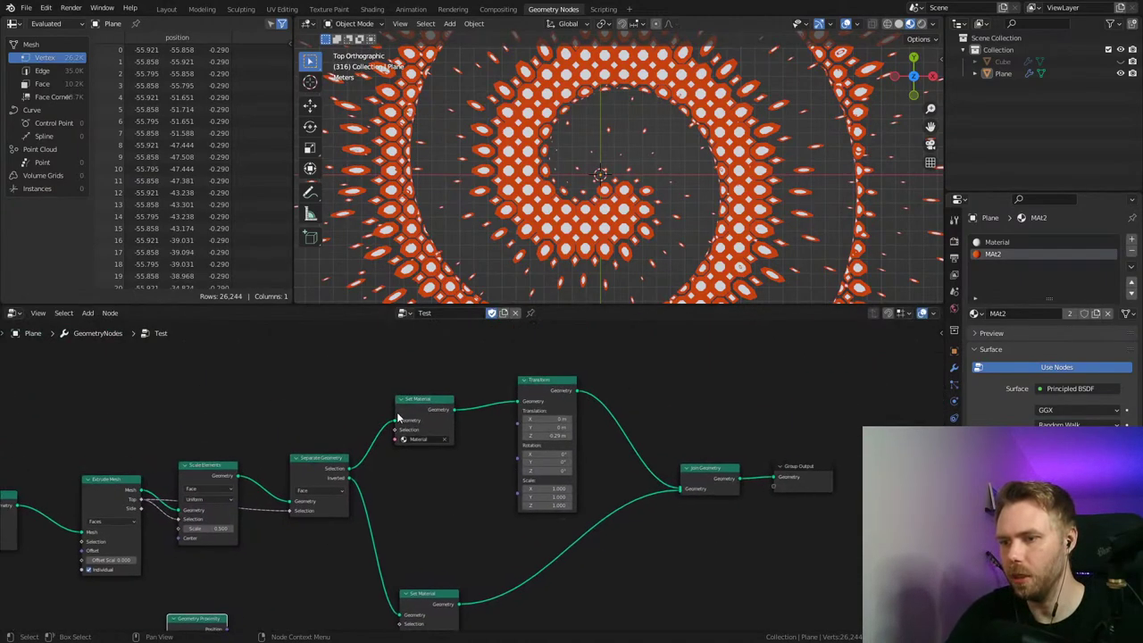
Step: Duplicate the Scale Elements node onto the link between Transform and Join Geometry, undoing a trial change to its scale
left_click_drag(212, 475, 643, 382)
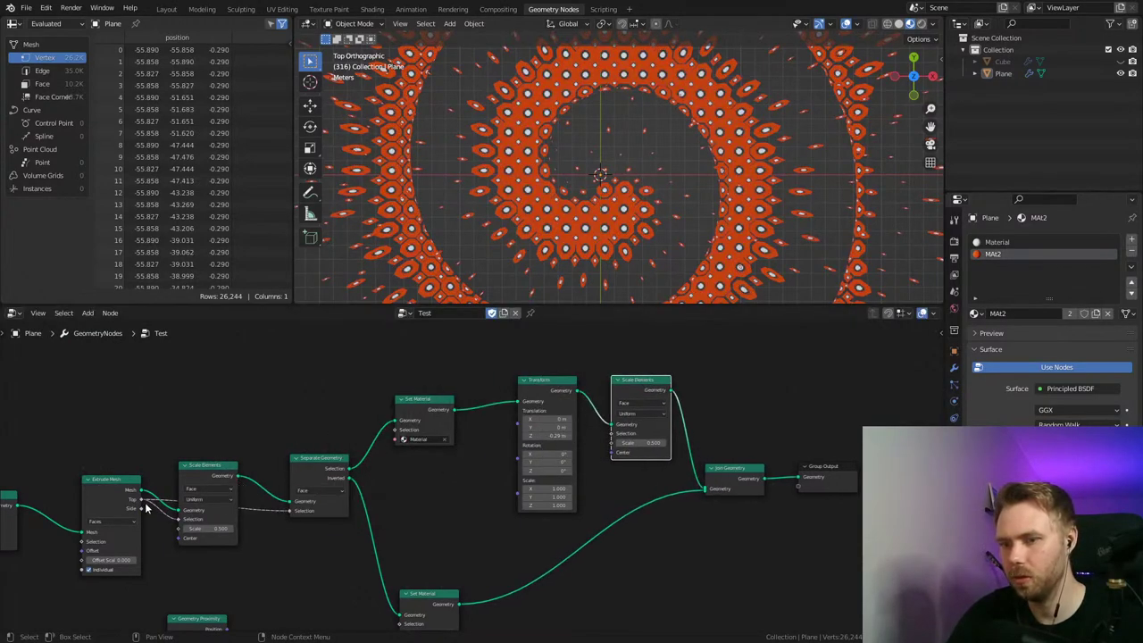
left_click_drag(421, 490, 461, 486)
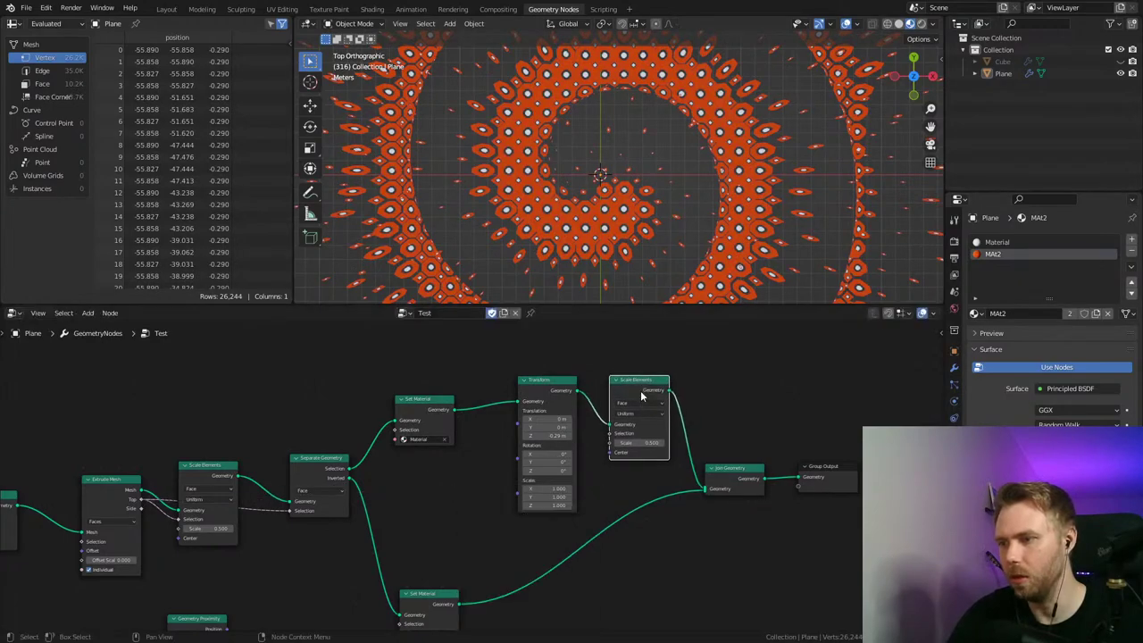
left_click_drag(543, 393, 524, 387)
left_click_drag(630, 441, 715, 441)
key("ctrl+z")
Step: Move the duplicated Geometry Proximity node near the material nodes and link its Distance output to the new Scale Elements node's Scale
middle_click_drag(605, 550, 587, 466)
left_click_drag(193, 533, 518, 548)
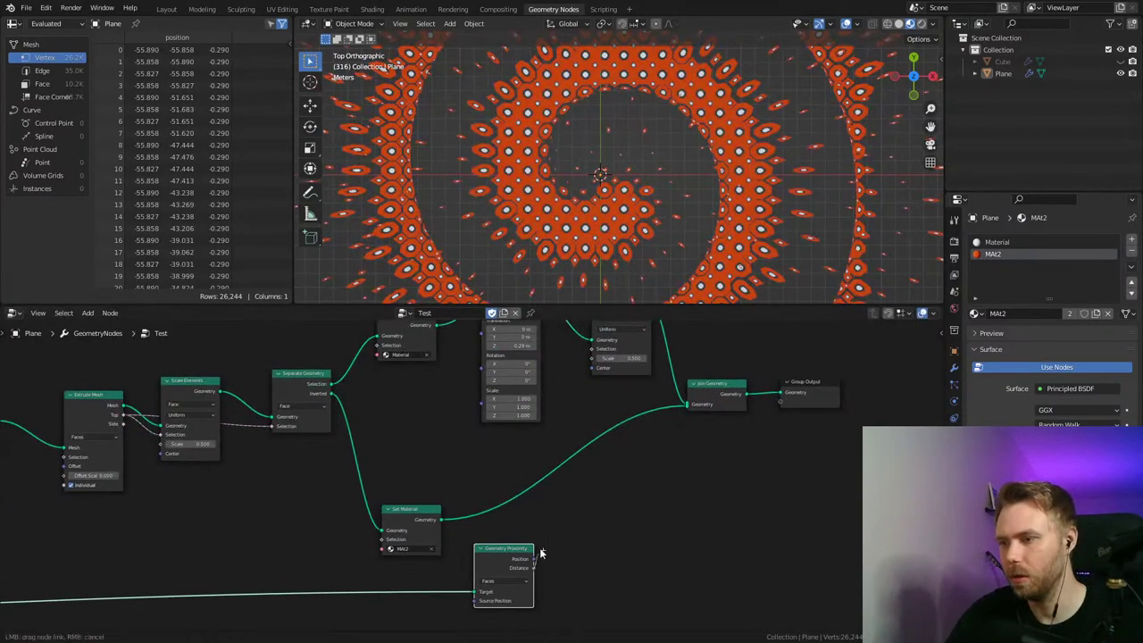
left_click_drag(596, 363, 592, 359)
left_click_drag(520, 546, 297, 540)
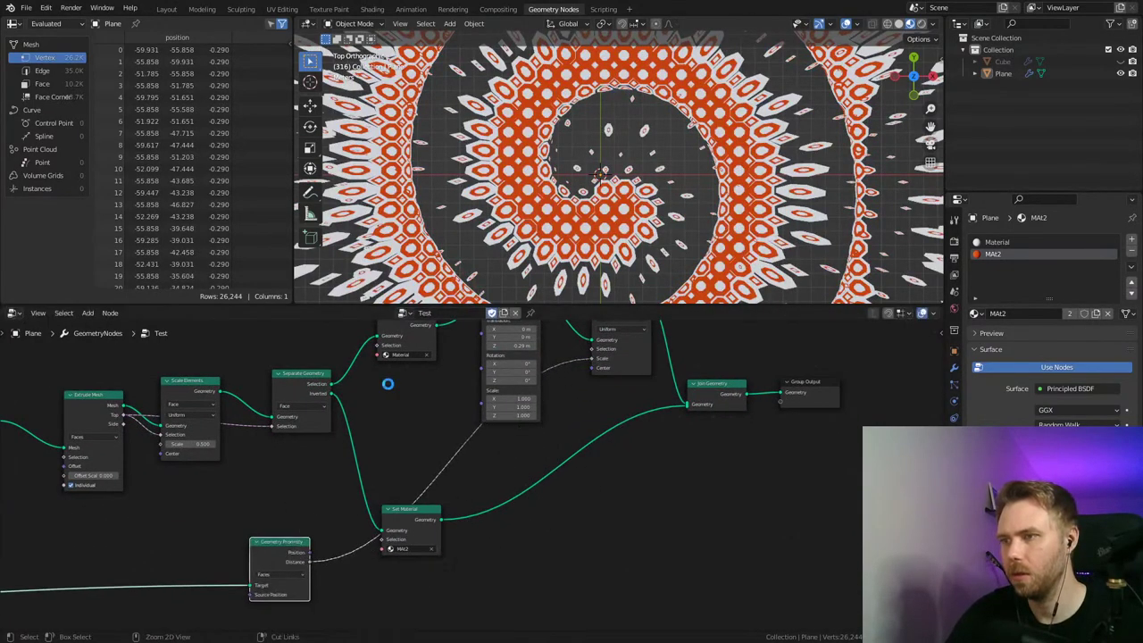
Step: Play the animation to preview the proximity-driven scaling, and move the duplicated Geometry Proximity node farther from MAt2's Set Material node
key("space")
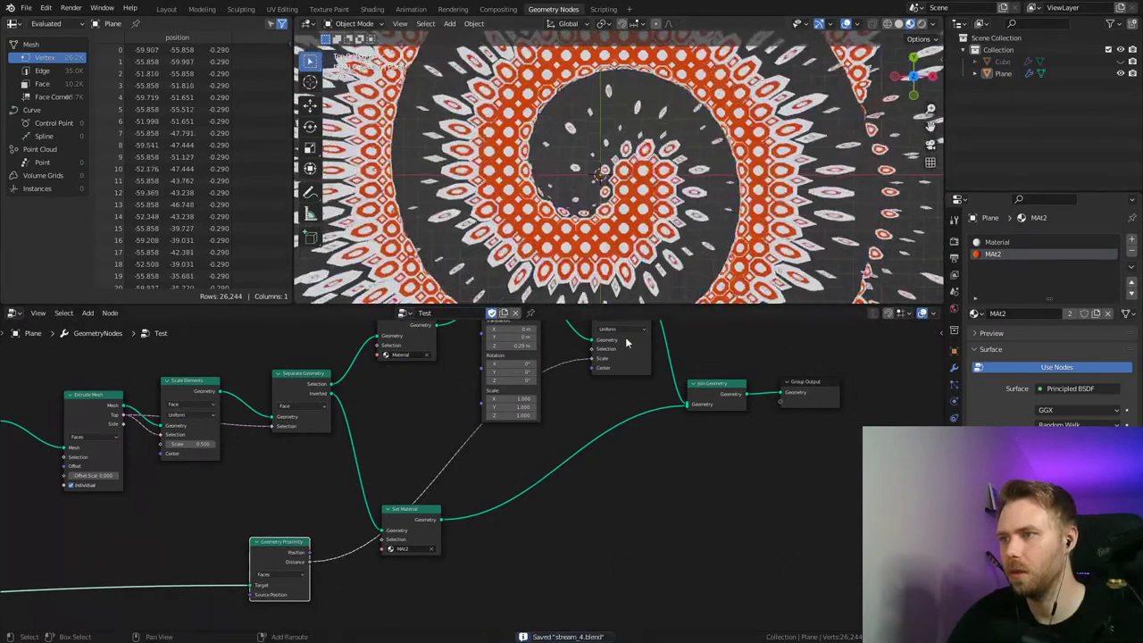
key("space")
middle_click_drag(446, 497, 553, 414)
left_click_drag(394, 464, 340, 465)
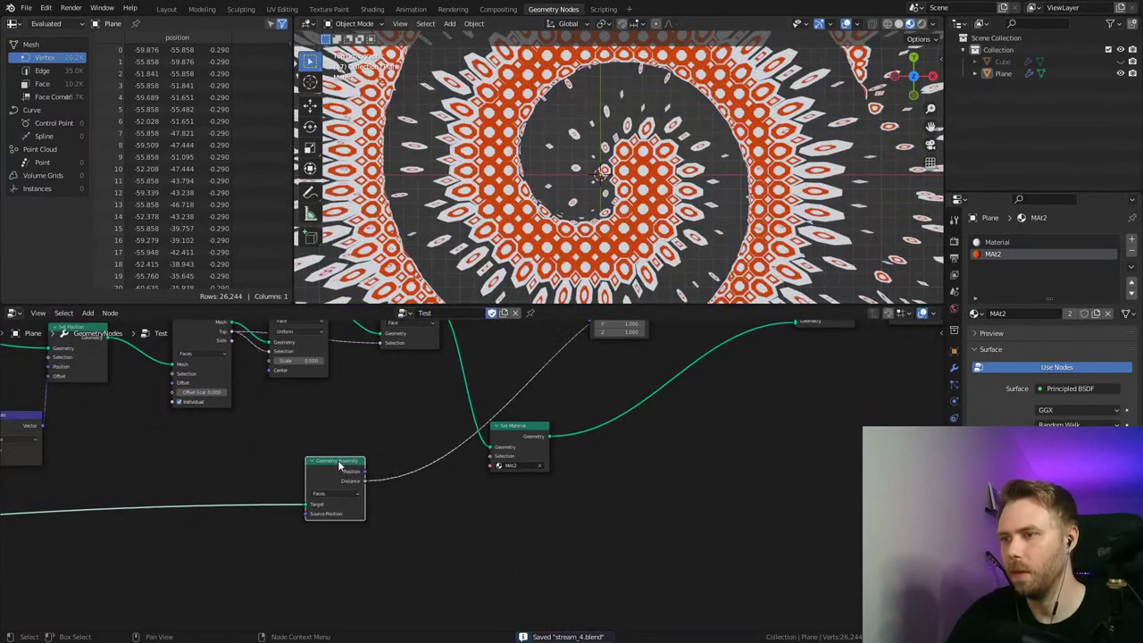
Step: Insert a Map Range node between the duplicated Geometry Proximity's Distance output and the Scale Elements node, and turn off its Clamp option
key("shift+a")
mouse_move(409, 582)
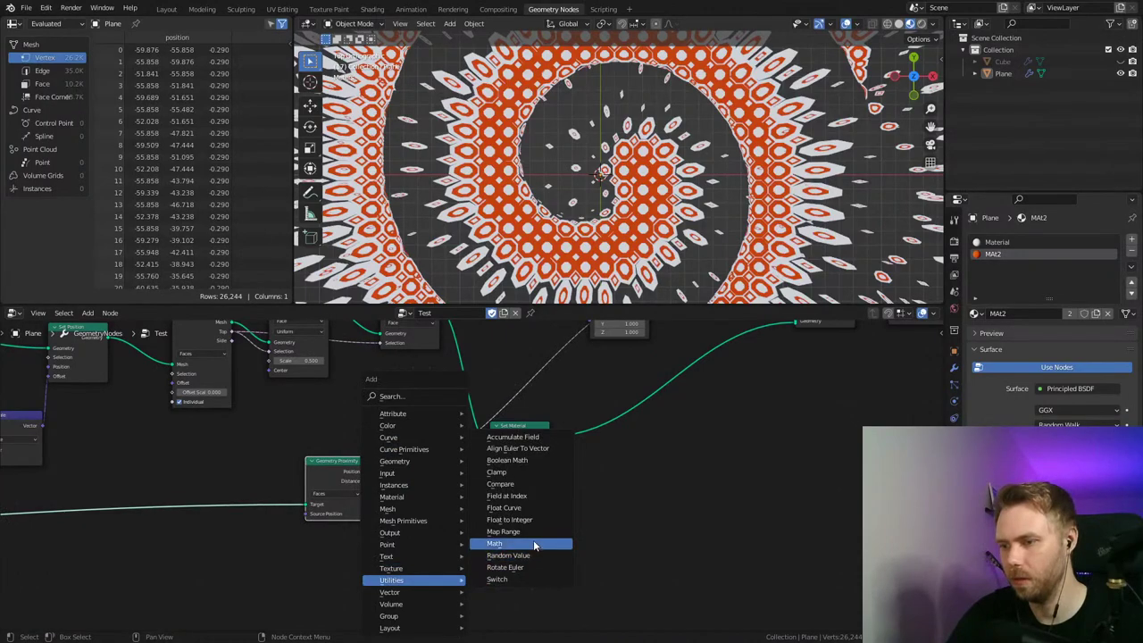
left_click(504, 531)
left_click(428, 438)
left_click(408, 481)
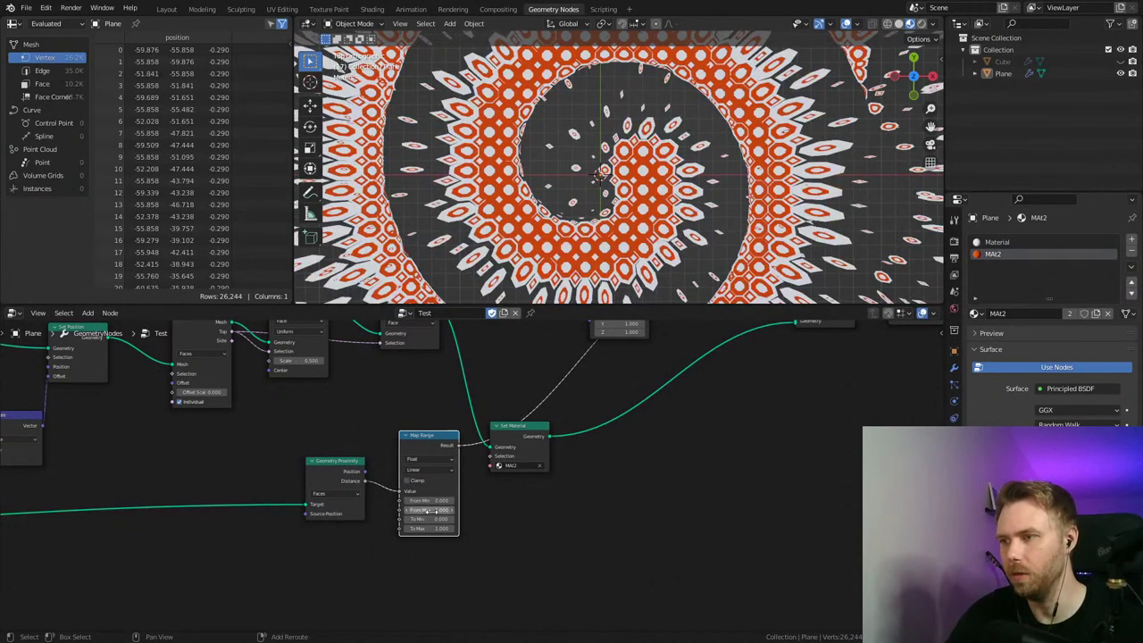
Step: Tune the new Map Range node to From Max 4.080, To Min 0.860 and To Max 0.760 while previewing the animation
mouse_move(430, 510)
left_mouse_down()
mouse_move(486, 510)
mouse_move(406, 510)
mouse_move(451, 509)
mouse_move(451, 527)
mouse_move(397, 529)
mouse_move(451, 528)
mouse_move(410, 518)
mouse_move(442, 518)
mouse_move(420, 529)
left_mouse_up()
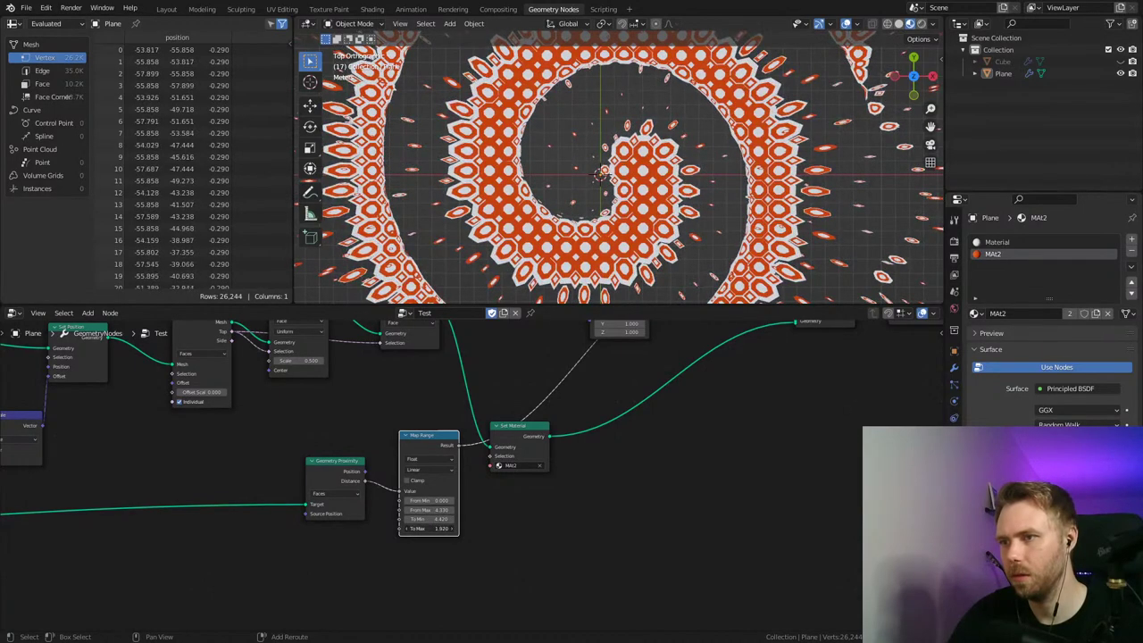
middle_click_drag(603, 240, 596, 201, "shift")
middle_click_drag(490, 167, 515, 189, "shift")
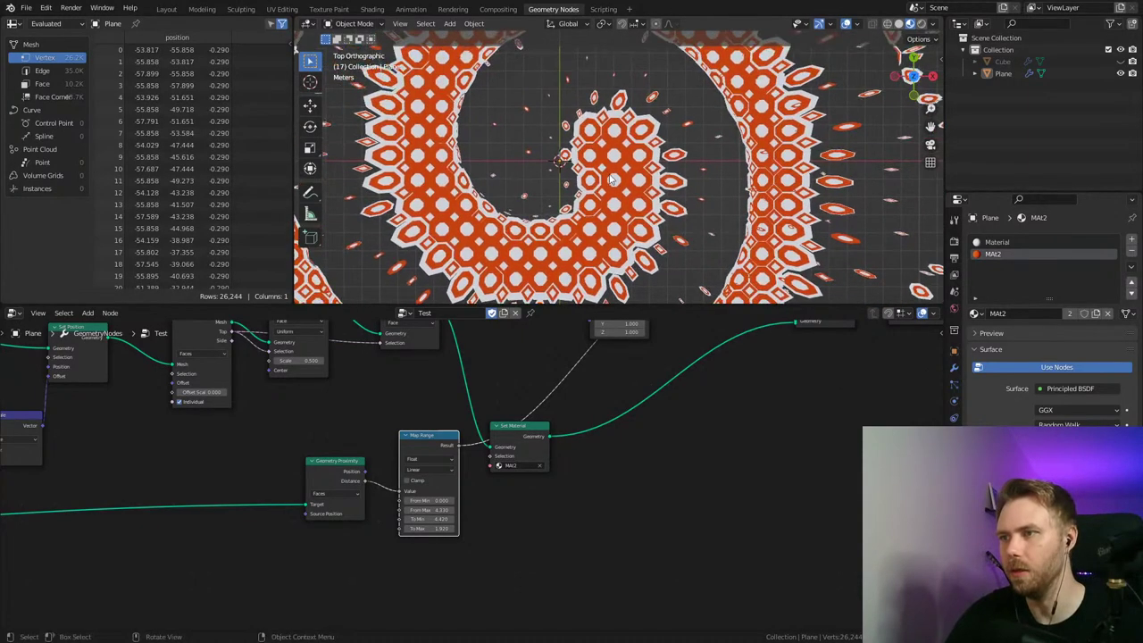
key("space")
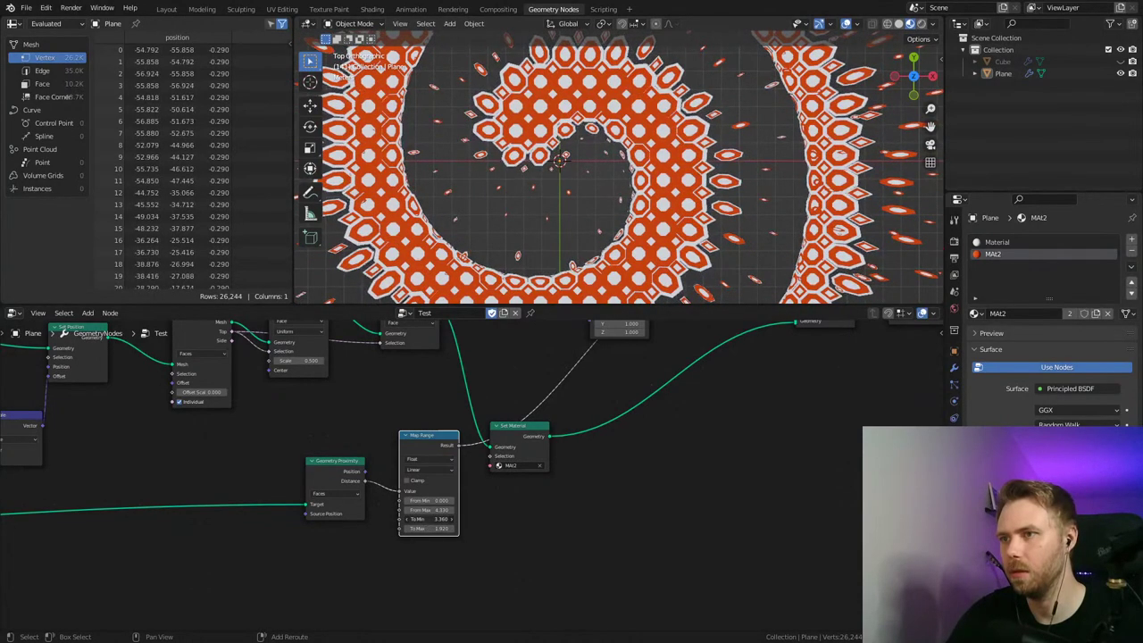
left_click_drag(428, 518, 437, 528)
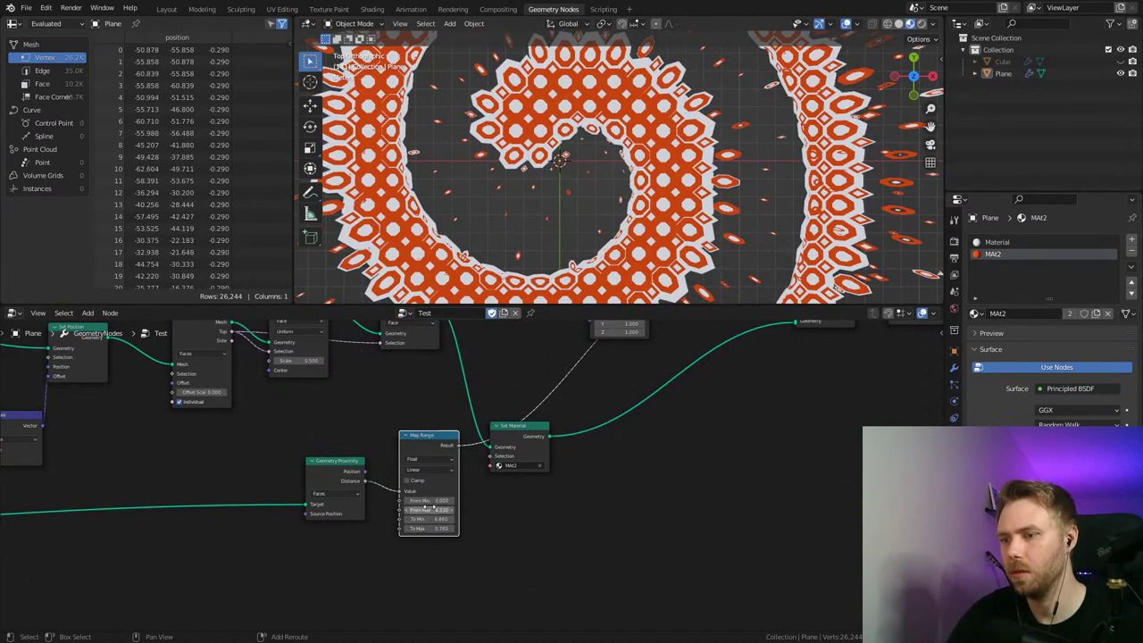
left_click_drag(428, 509, 441, 510)
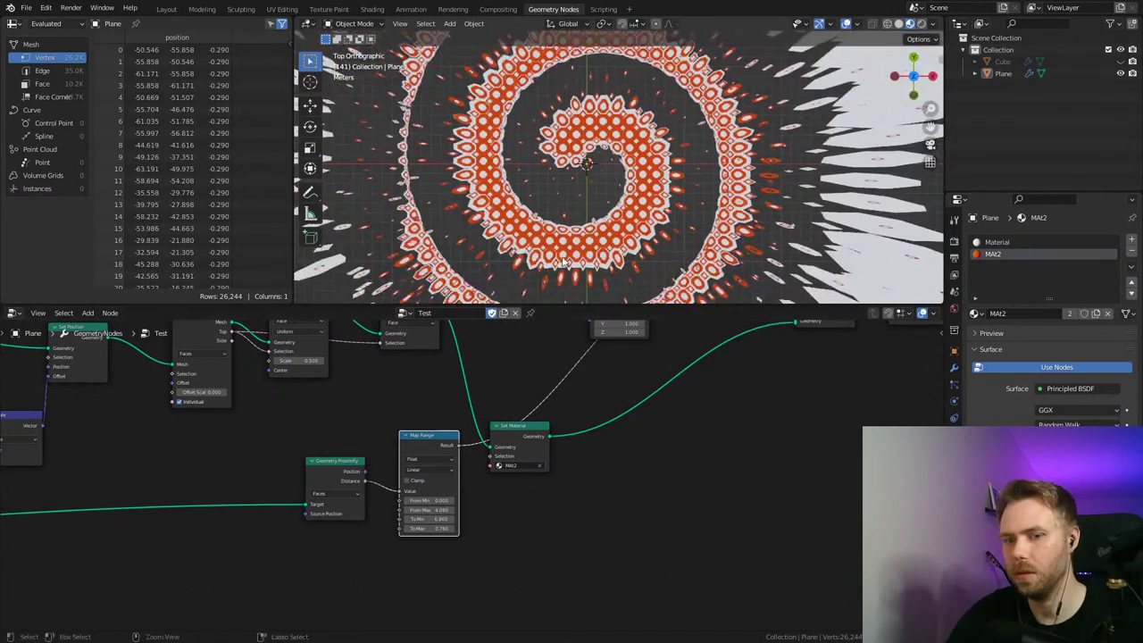
Step: Examine the spiral pattern both close up and as a whole to judge the scaling of the inner and outer faces
middle_click_drag(606, 257, 546, 272, "shift")
scroll(549, 208, "down", 5)
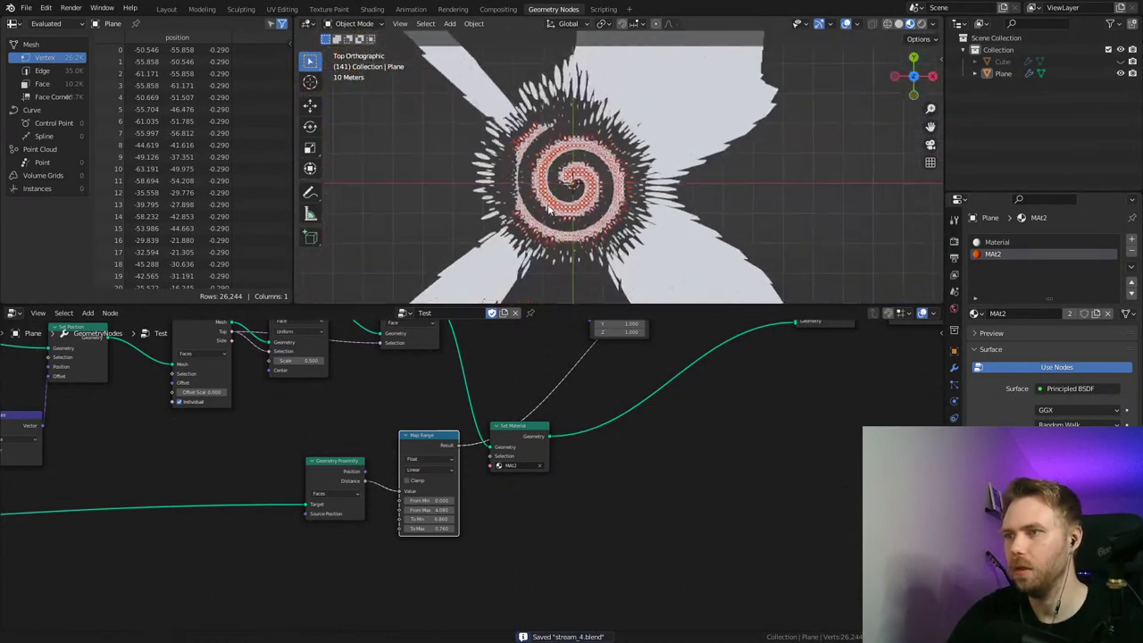
scroll(620, 141, "up", 6)
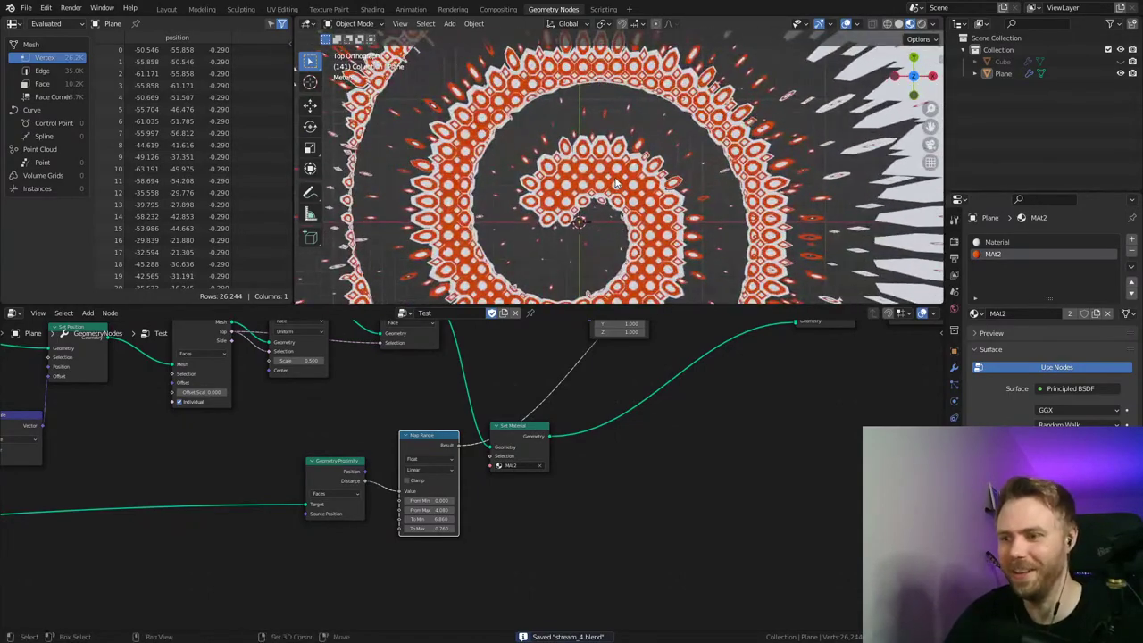
scroll(702, 223, "down", 4)
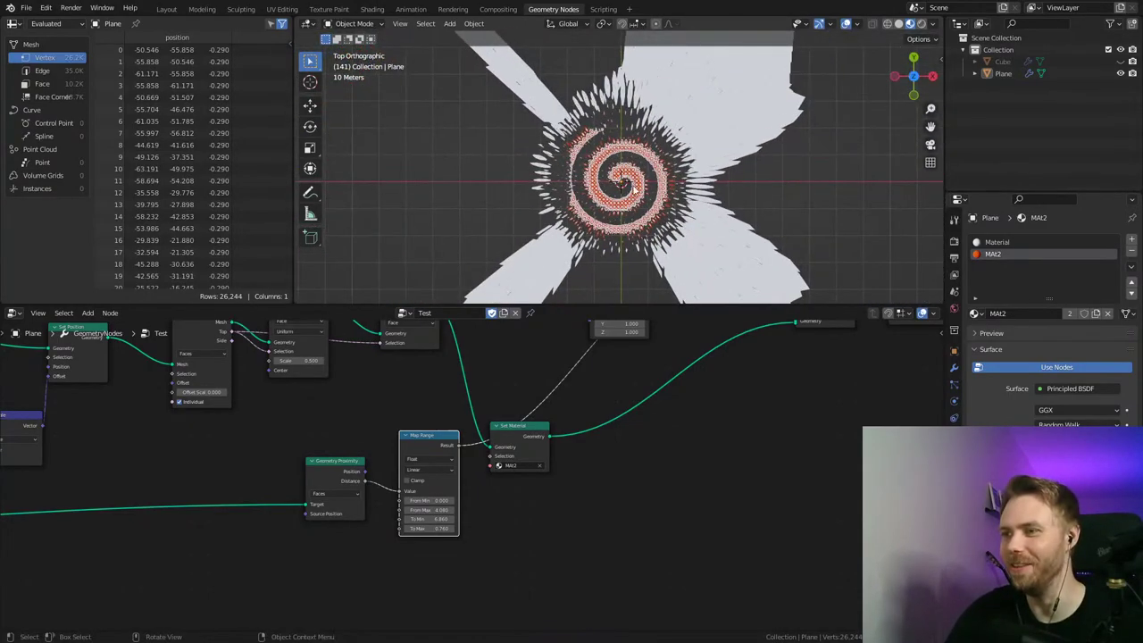
scroll(632, 186, "up", 6)
scroll(616, 192, "down", 3)
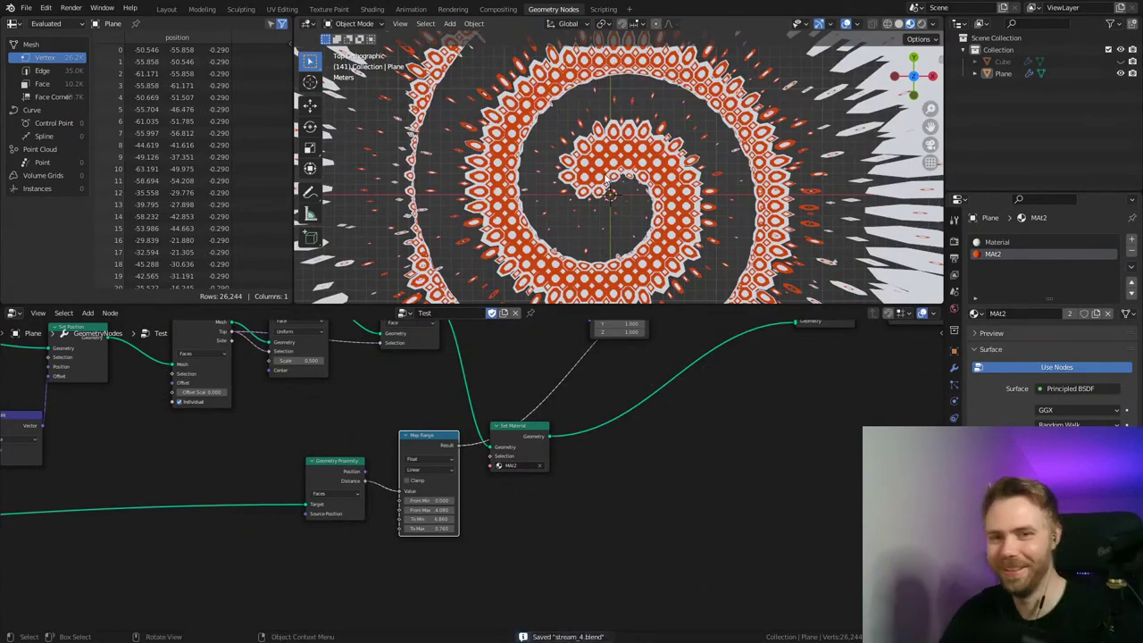
scroll(667, 221, "up", 3)
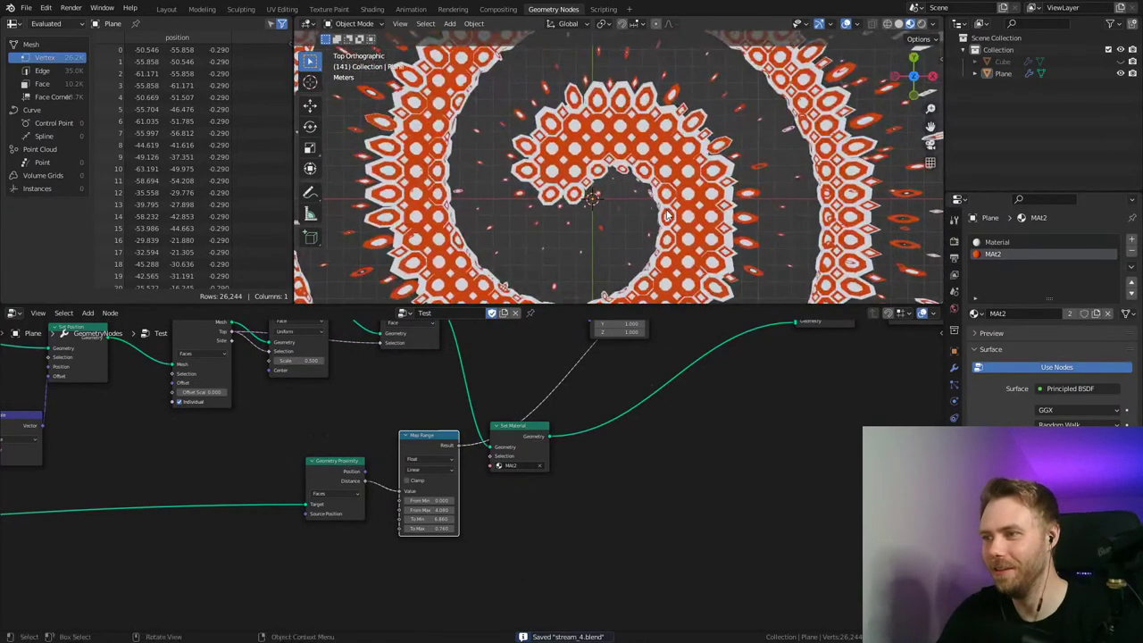
scroll(589, 114, "down", 5)
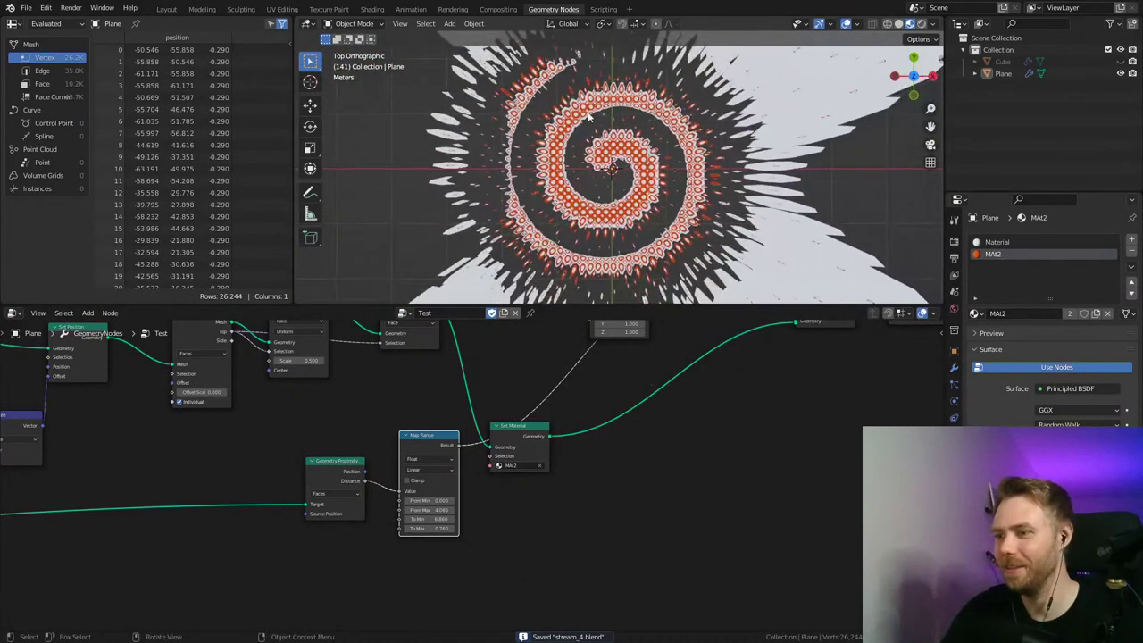
scroll(647, 228, "down", 2)
Step: Retune the new Map Range node to From Min 0.620, From Max 3.950 and To Max 1.870 during playback, and save the file
left_click_drag(437, 528, 382, 528)
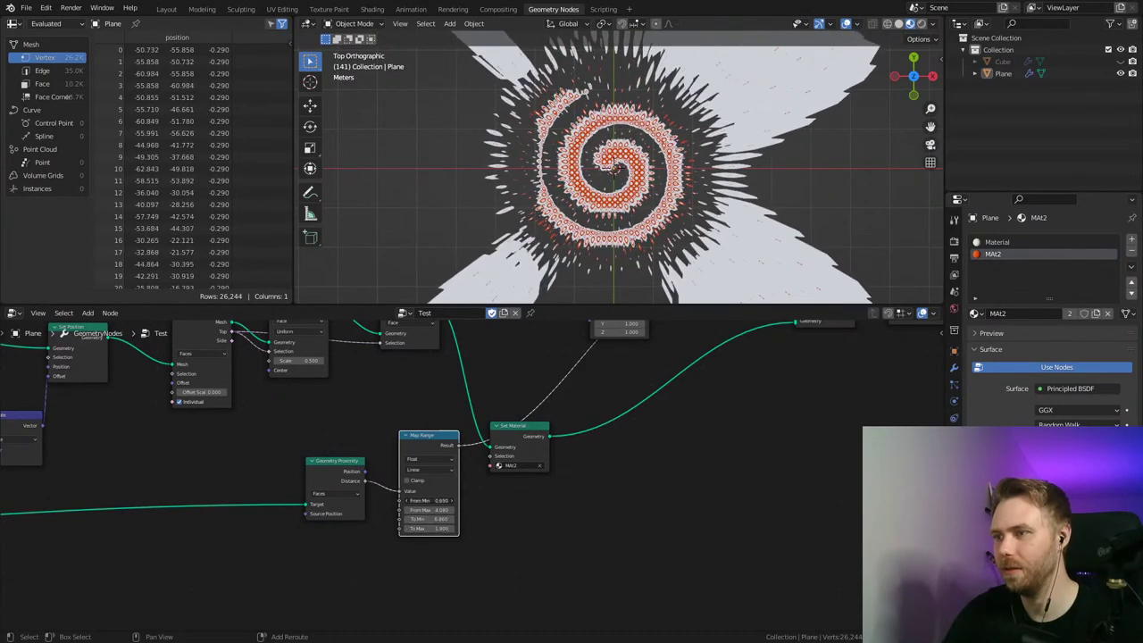
mouse_move(428, 499)
left_mouse_down()
mouse_move(396, 500)
mouse_move(439, 499)
left_mouse_up()
middle_click_drag(566, 259, 606, 201, "ctrl")
key("space")
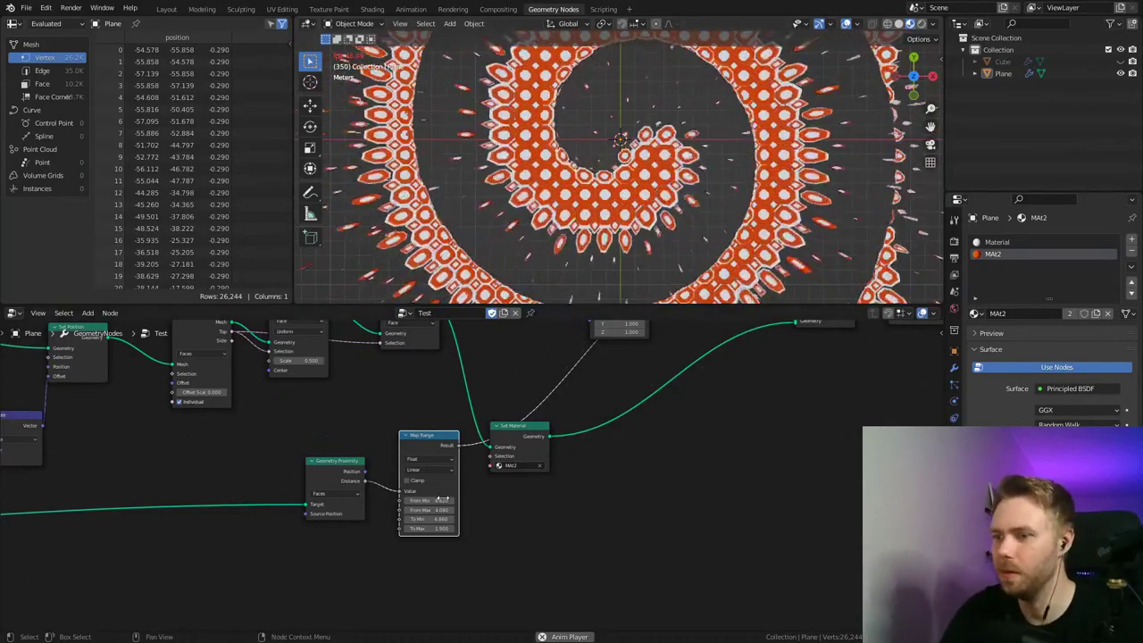
mouse_move(432, 510)
left_mouse_down()
mouse_move(471, 510)
mouse_move(422, 510)
mouse_move(436, 528)
mouse_move(410, 518)
mouse_move(451, 518)
left_mouse_up()
scroll(680, 273, "down", 8)
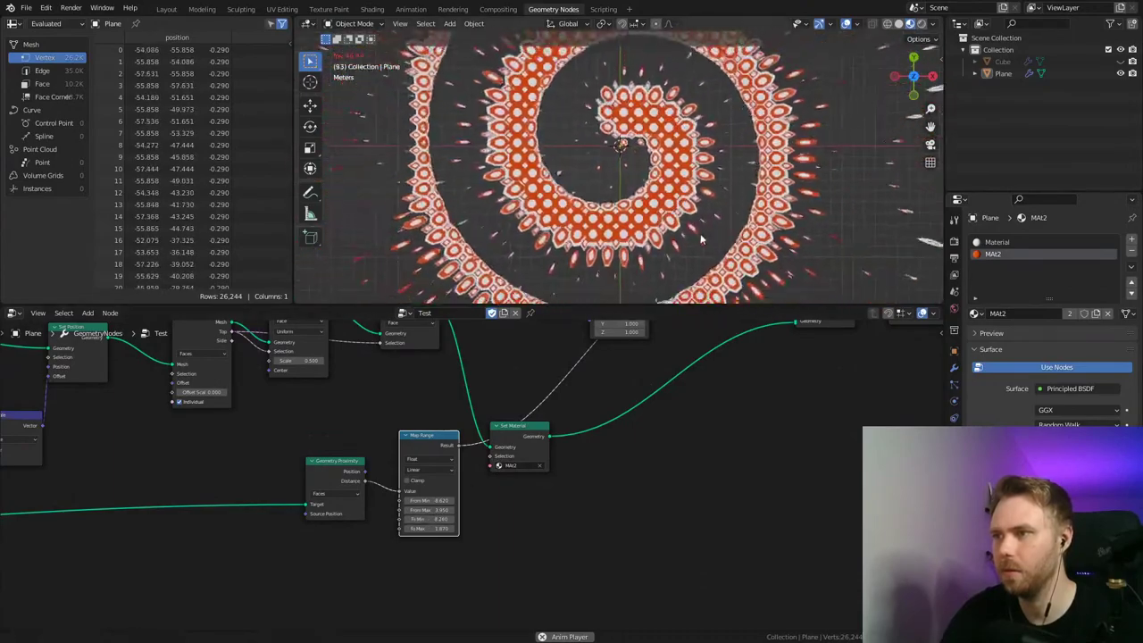
scroll(690, 136, "down", 3)
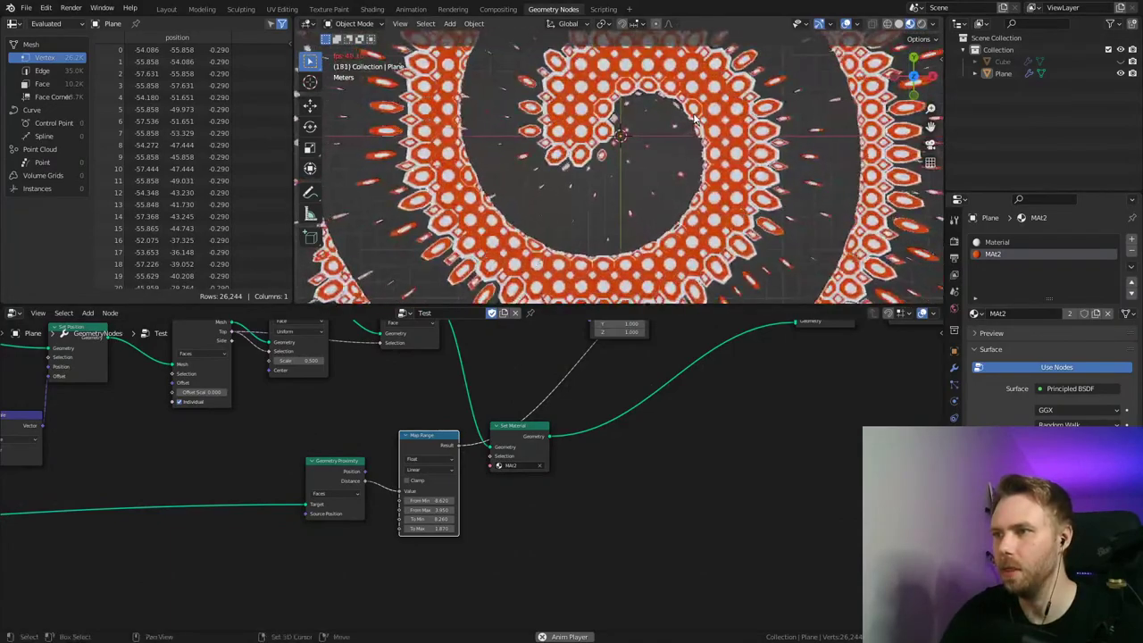
key("ctrl+s")
scroll(661, 284, "up", 5)
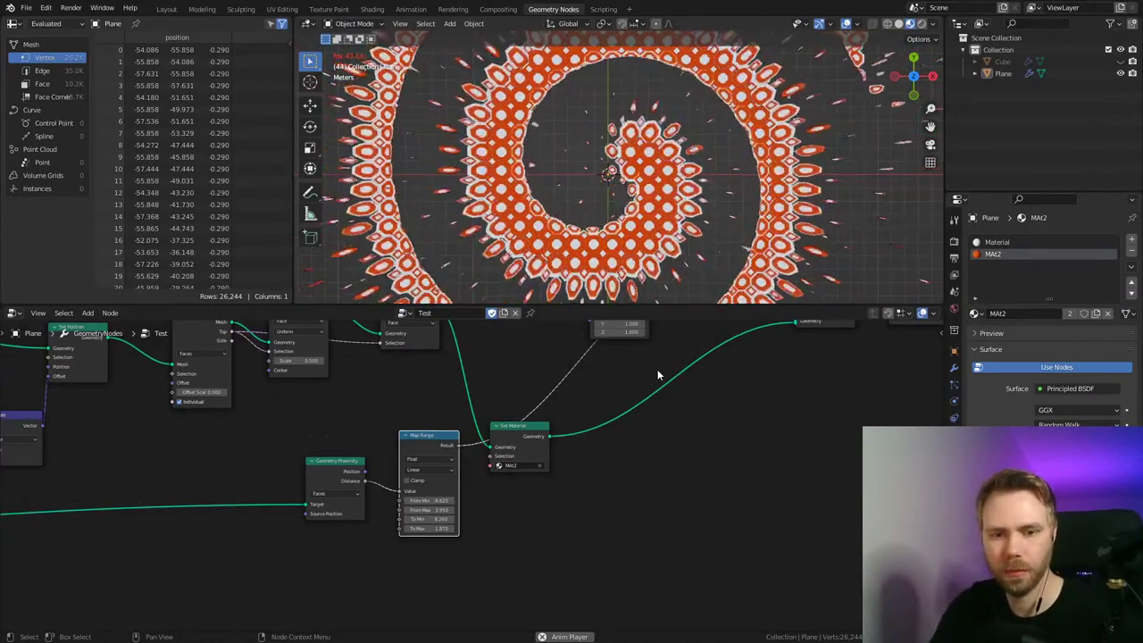
Step: Try a smaller Scale value on the Scale Elements node after Extrude Mesh, and save the file
middle_click_drag(289, 464, 673, 466)
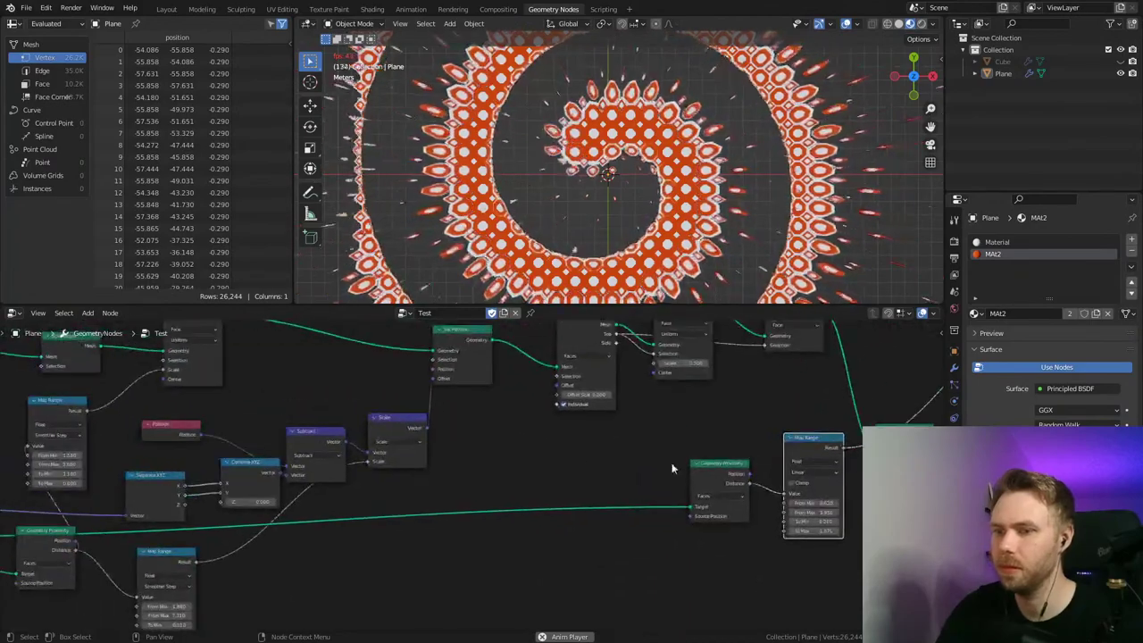
left_click_drag(605, 396, 848, 397)
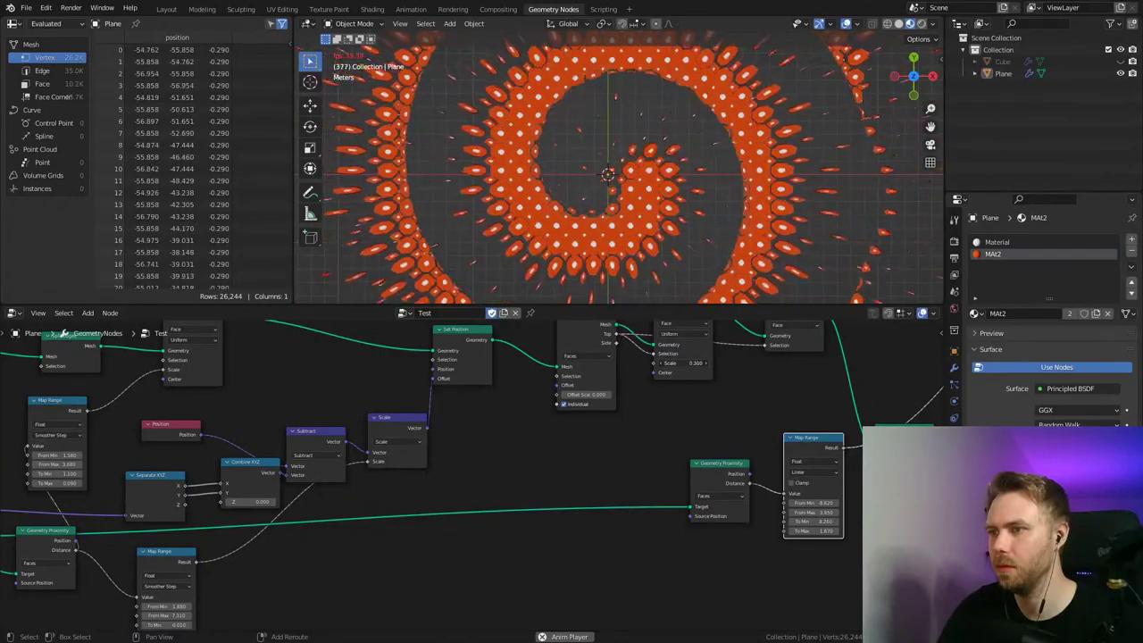
key("ctrl+s")
Step: Try a nonzero Z value on the Combine XYZ node and check the displaced spiral in different shading modes and from an angle
middle_click_drag(513, 456, 763, 415)
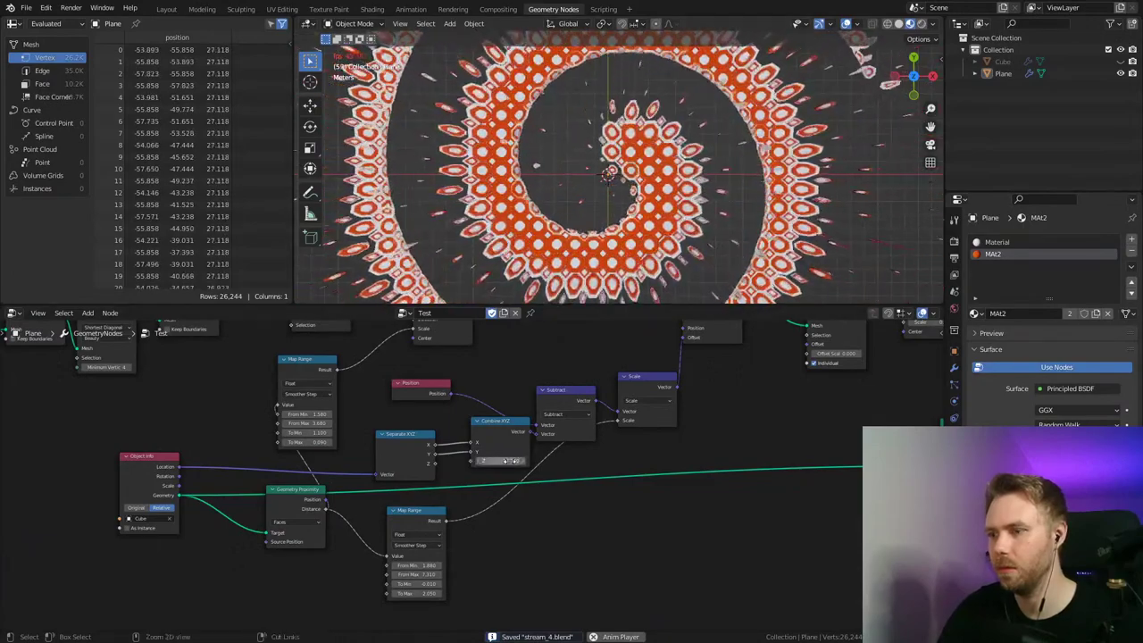
key("z")
left_click(765, 228)
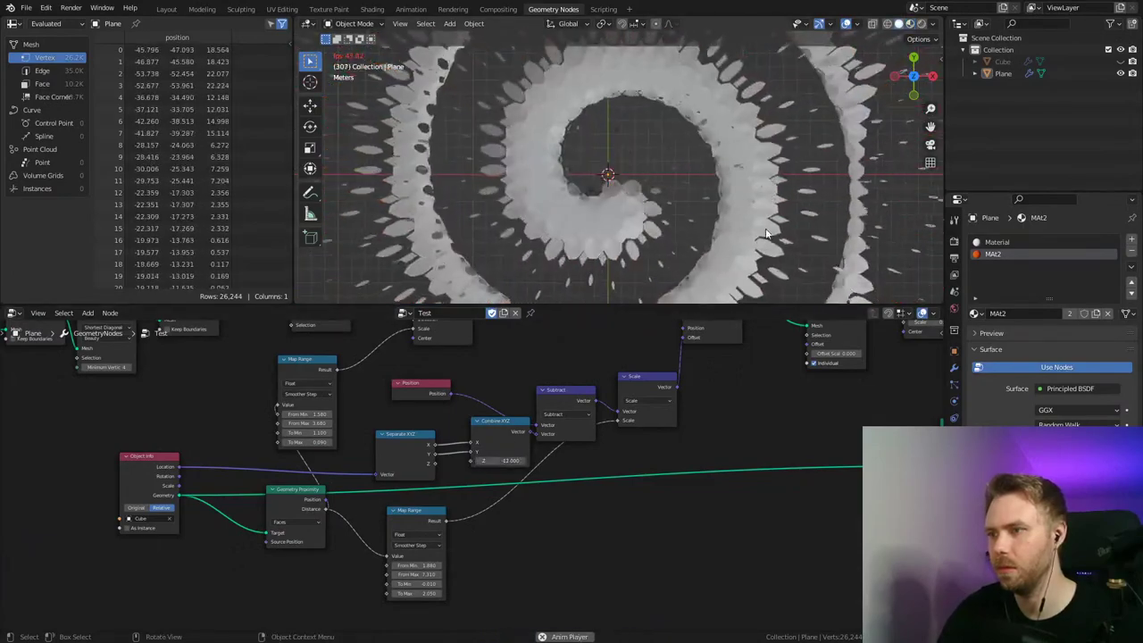
key("z")
left_click(748, 300)
mouse_move(732, 258)
middle_mouse_down()
mouse_move(683, 143)
mouse_move(681, 271)
mouse_move(673, 146)
middle_mouse_up()
key("KP_7")
scroll(671, 146, "down", 5)
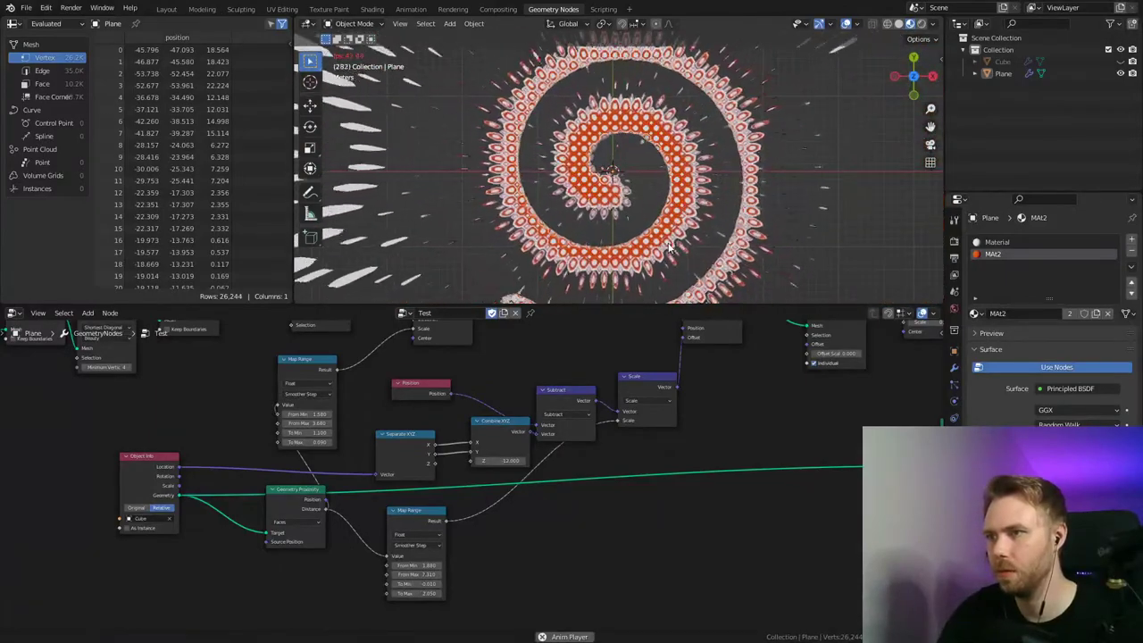
key("ctrl+s")
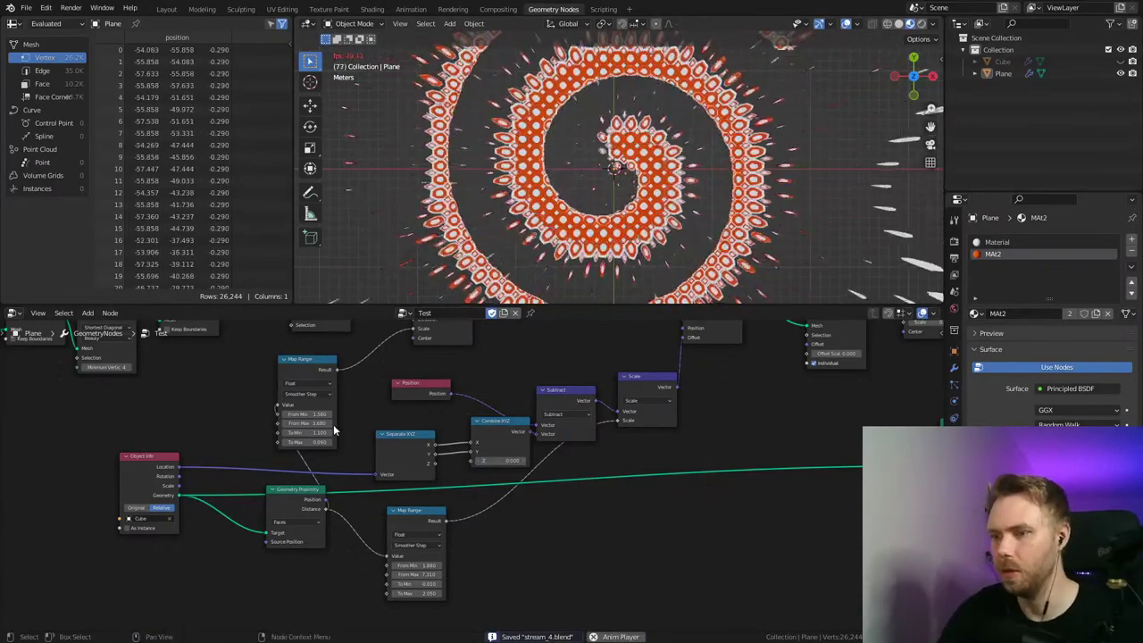
Step: Try To Min 1.610 and a different To Max on the Smoother Step Map Range feeding the first Scale Elements node, undoing the change
middle_click_drag(489, 458, 599, 470)
left_click_drag(412, 443, 473, 443)
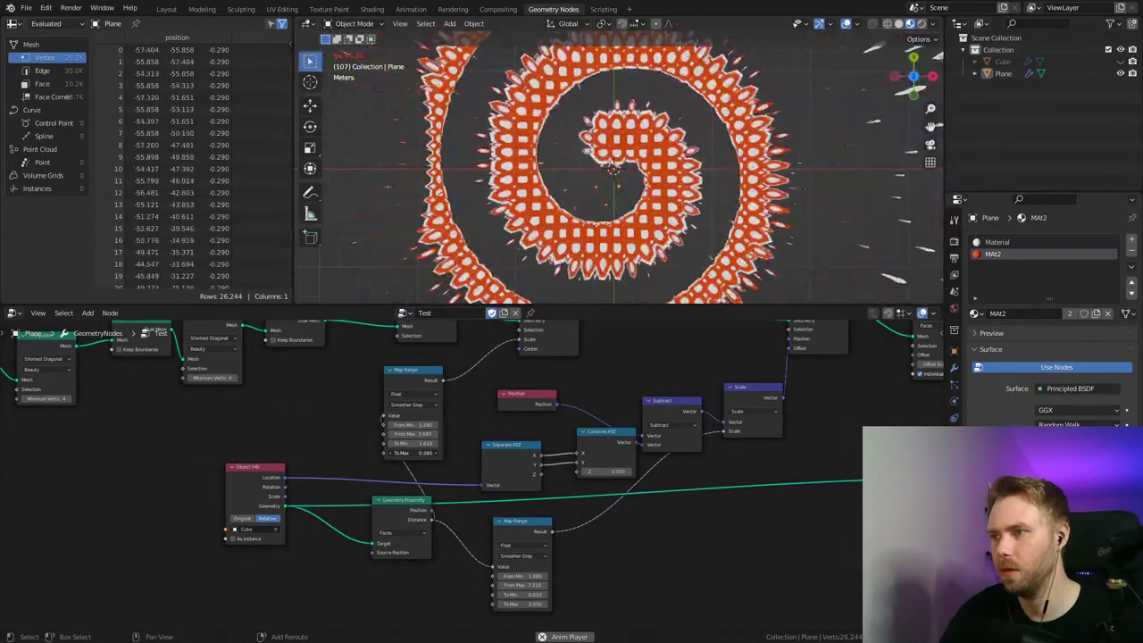
key("ctrl+z")
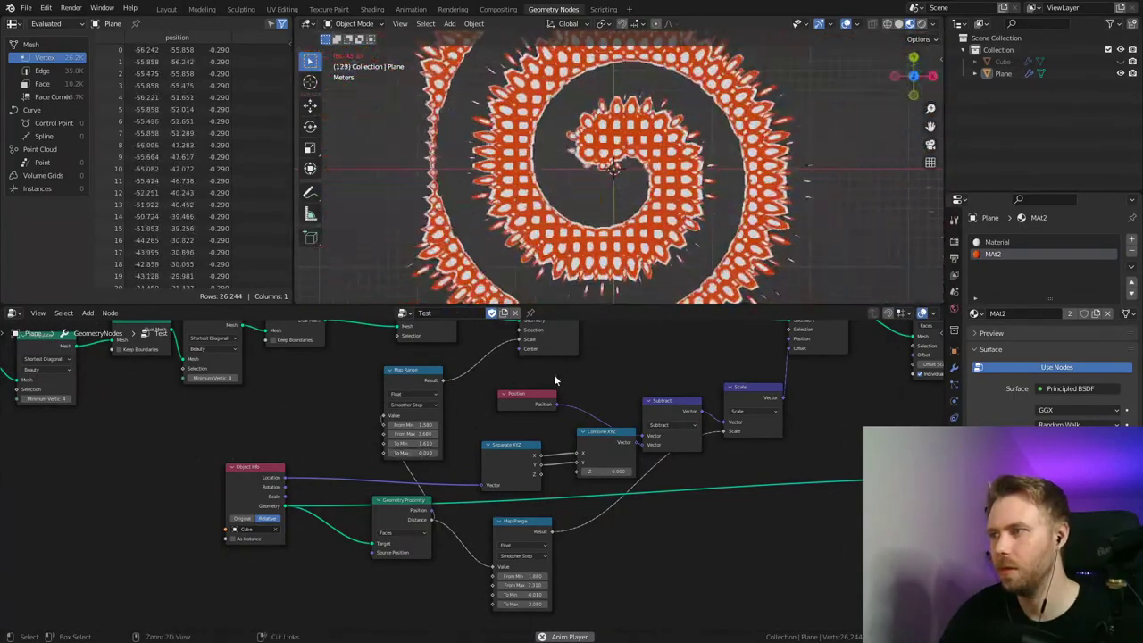
key("ctrl+s")
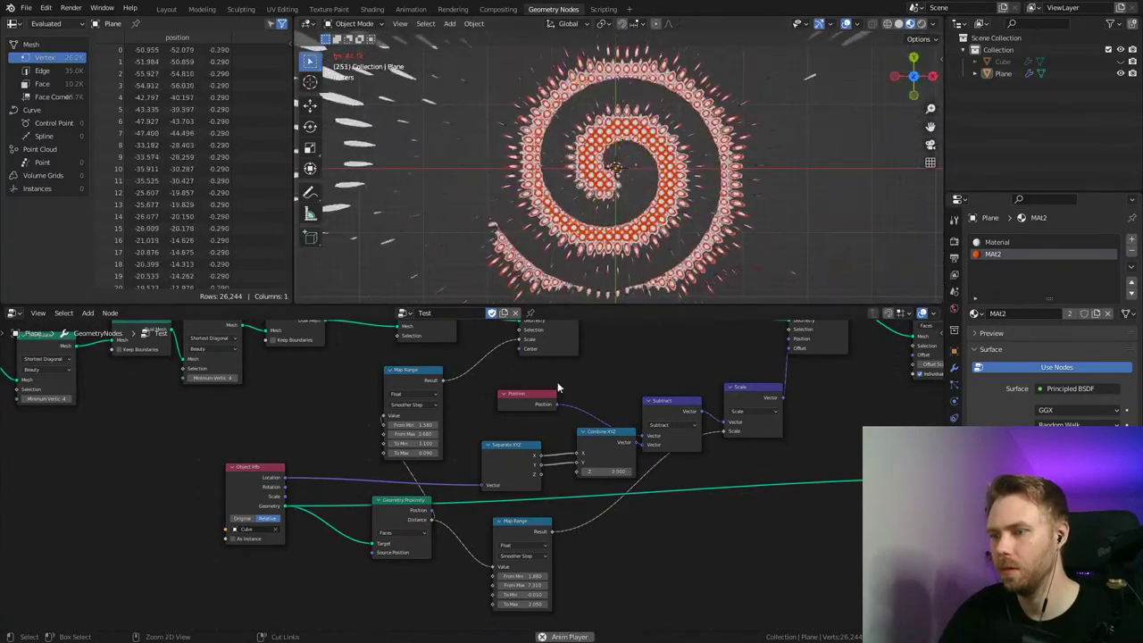
Step: Set From Max to 3.710 on the Map Range node fed by the duplicated Geometry Proximity node
middle_click_drag(710, 404, 339, 443)
middle_click_drag(677, 468, 473, 471)
key("ctrl+s")
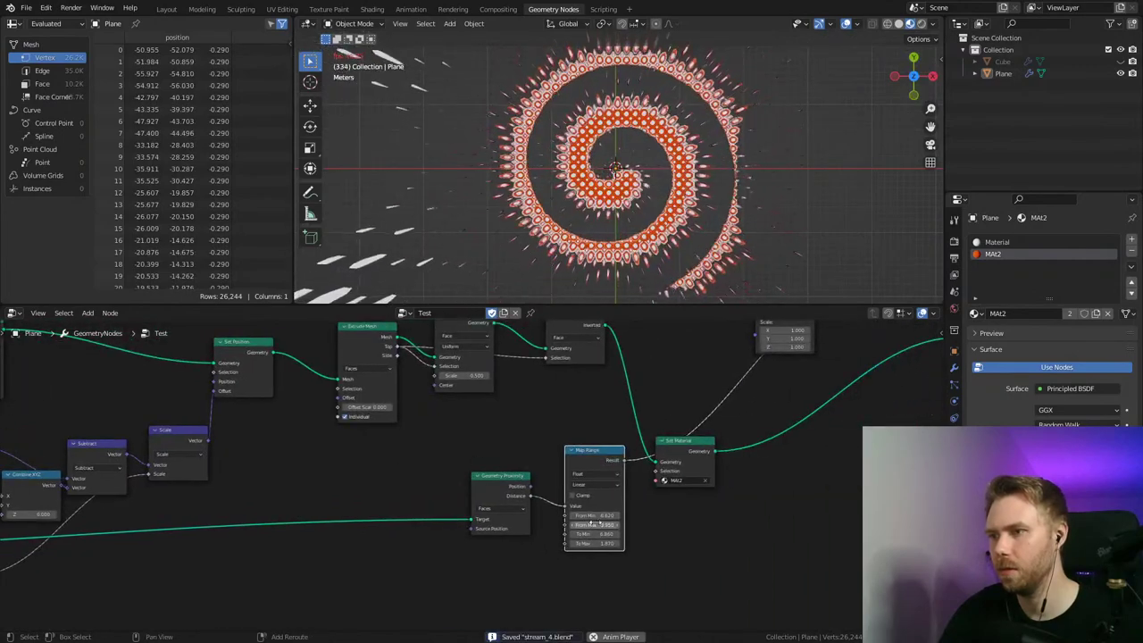
left_click_drag(592, 524, 624, 524)
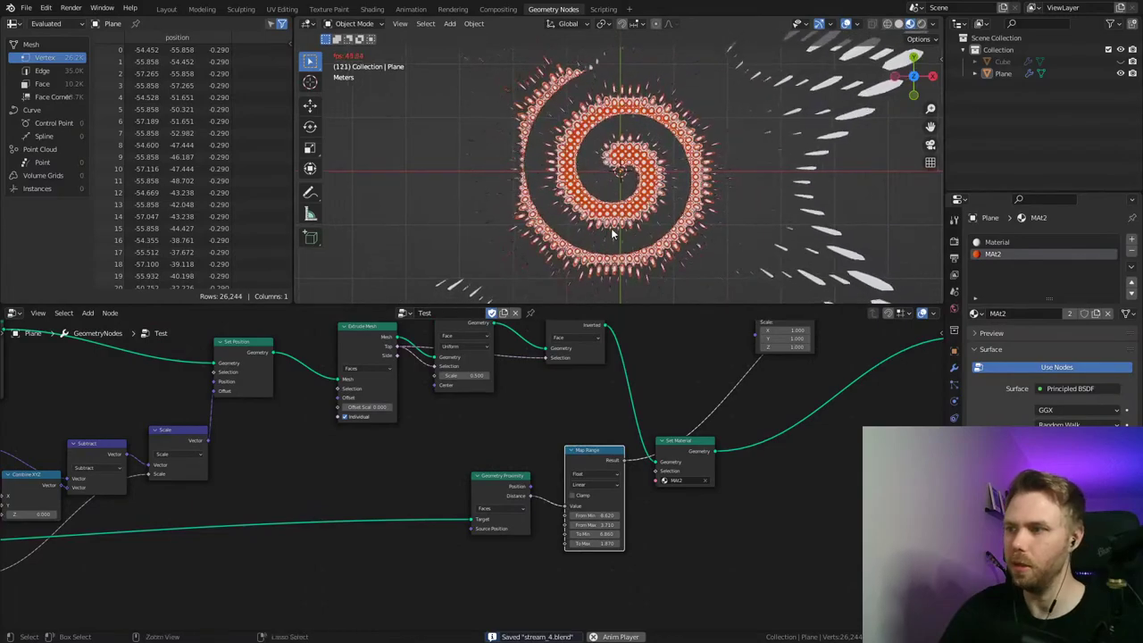
scroll(613, 227, "up", 5)
Step: Move the Group Output node farther from Join Geometry and insert a Set Position node on the link between them
middle_click_drag(586, 408, 384, 483)
left_click_drag(501, 459, 709, 459)
middle_click_drag(625, 468, 584, 438)
scroll(542, 441, "up", 2, "ctrl")
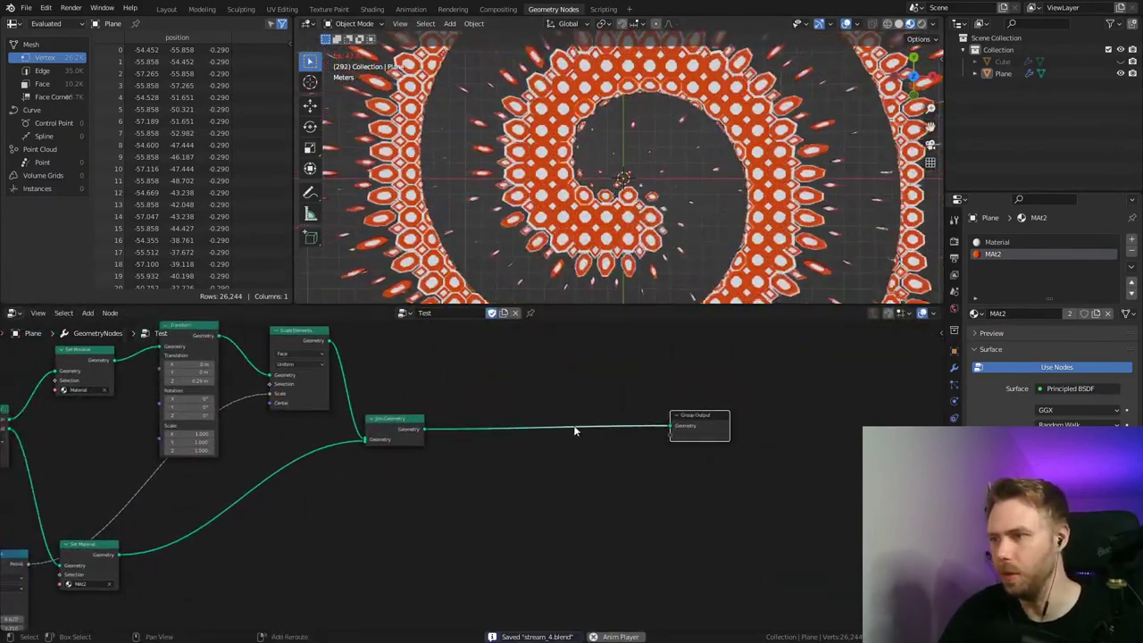
key("shift+a")
type("set po")
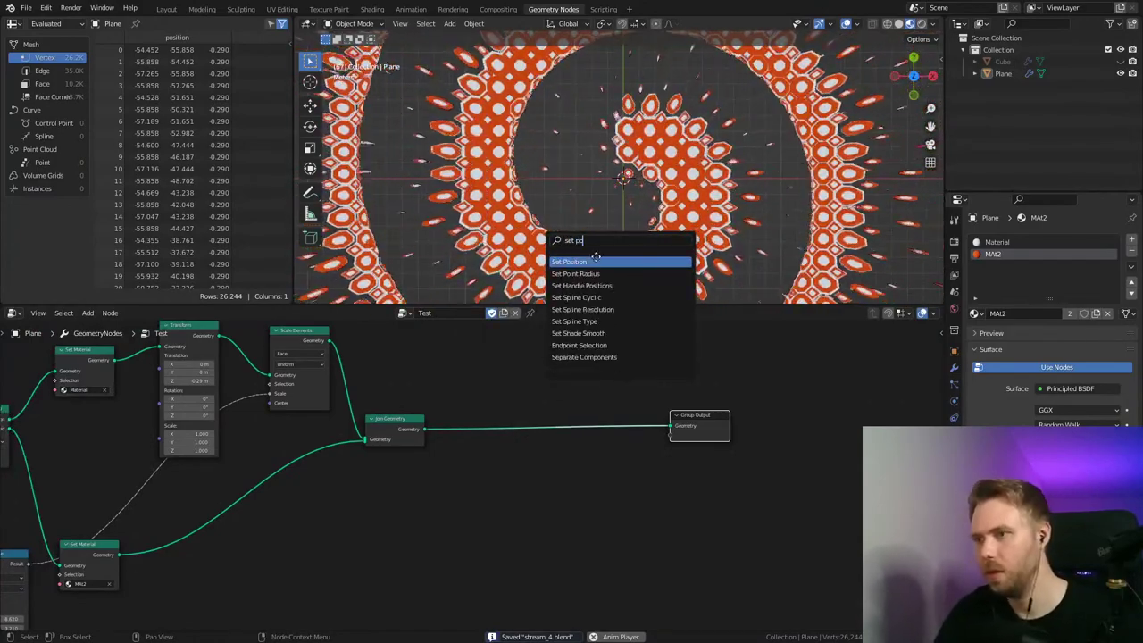
left_click(595, 258)
left_click(625, 423)
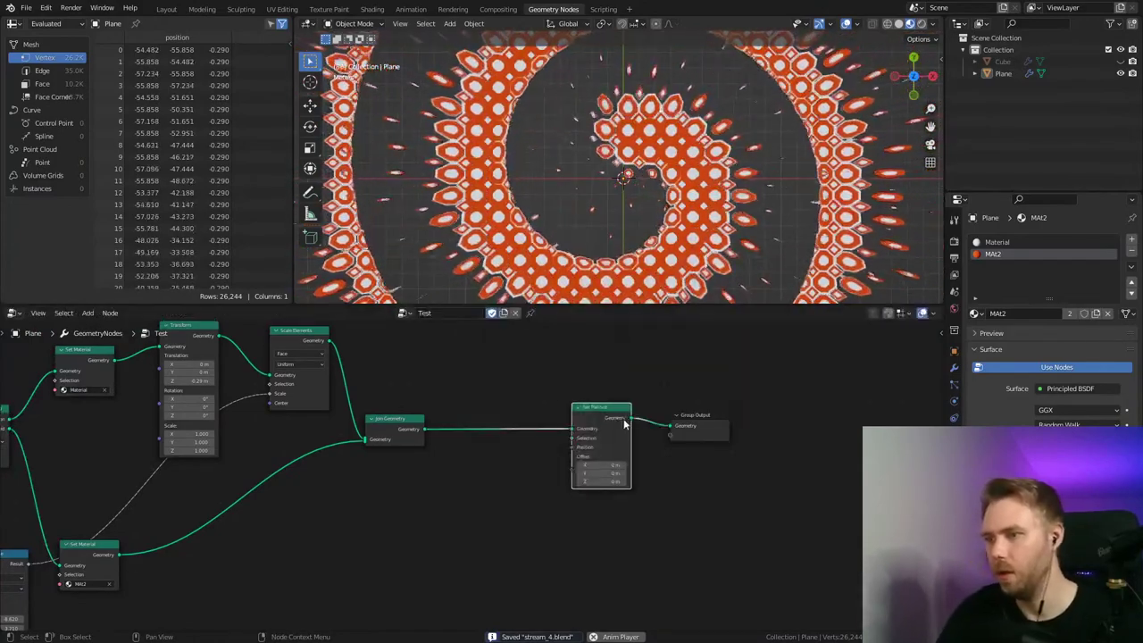
Step: Move the Set Position and Group Output nodes farther from Join Geometry, and enlarge the node editor area before saving the file
middle_click_drag(758, 383, 687, 341)
left_click_drag(687, 341, 511, 399)
key("g")
left_click(645, 400)
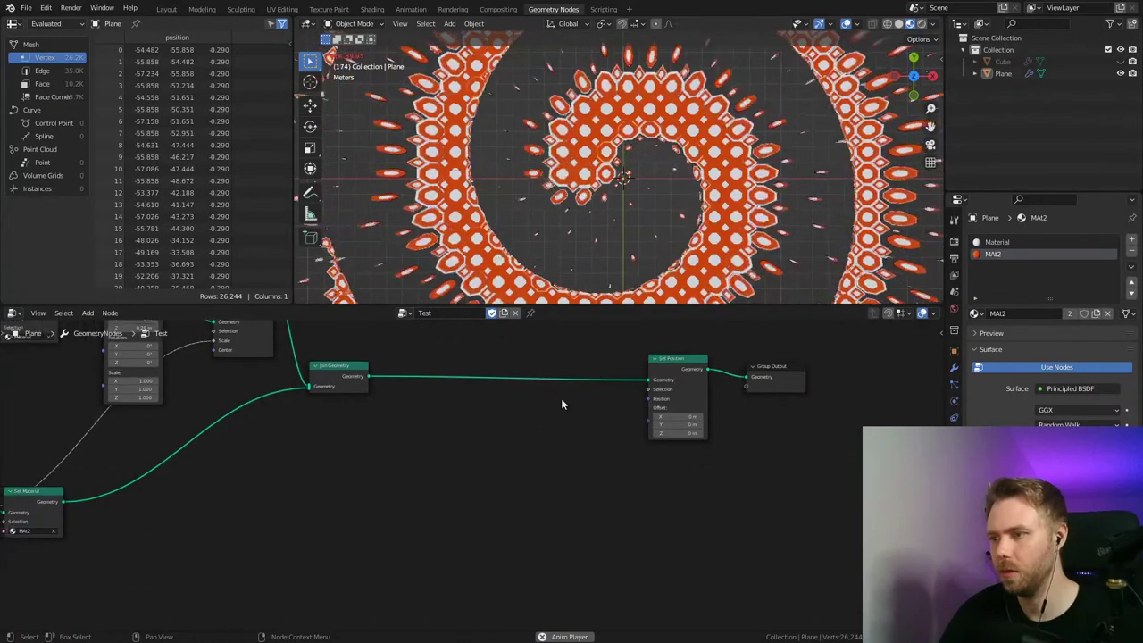
left_click_drag(607, 306, 625, 236)
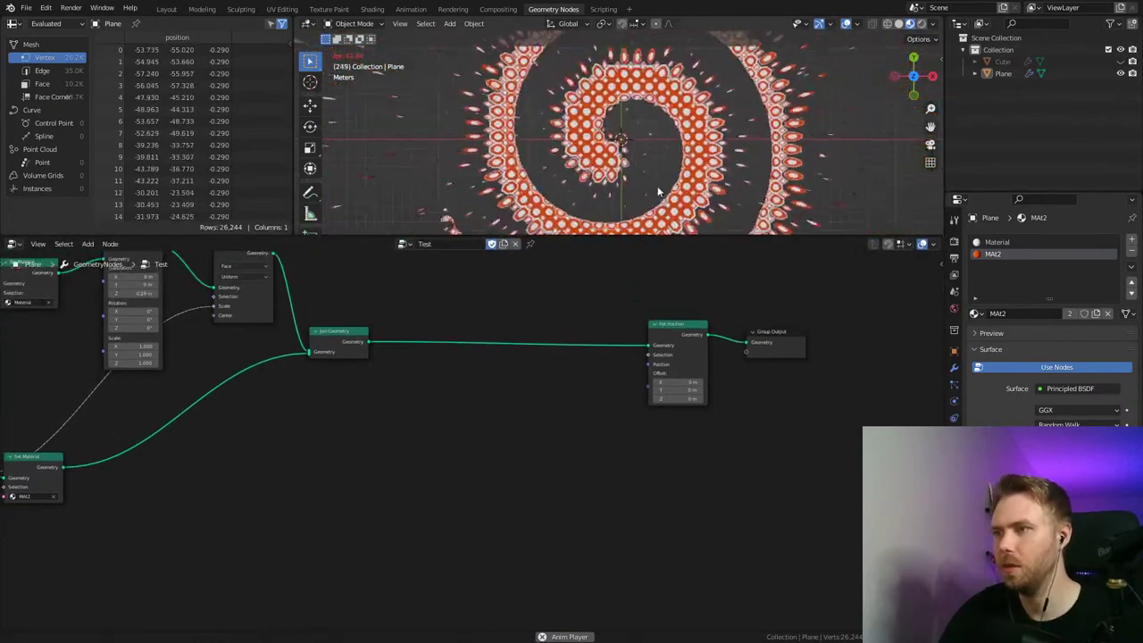
key("ctrl+s")
Step: Add a Voronoi Texture node below Join Geometry and link its Color output to the Offset input of Set Position
middle_click_drag(518, 390, 562, 408)
key("shift+a")
mouse_move(519, 568)
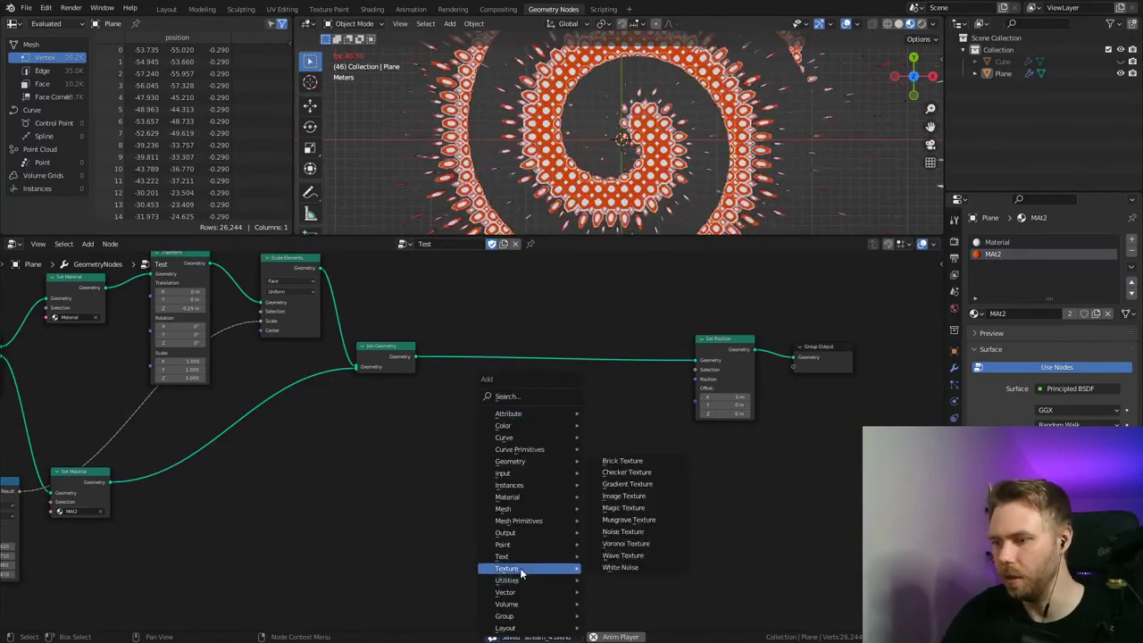
left_click(629, 547)
scroll(474, 445, "up", 1)
key("ctrl+s")
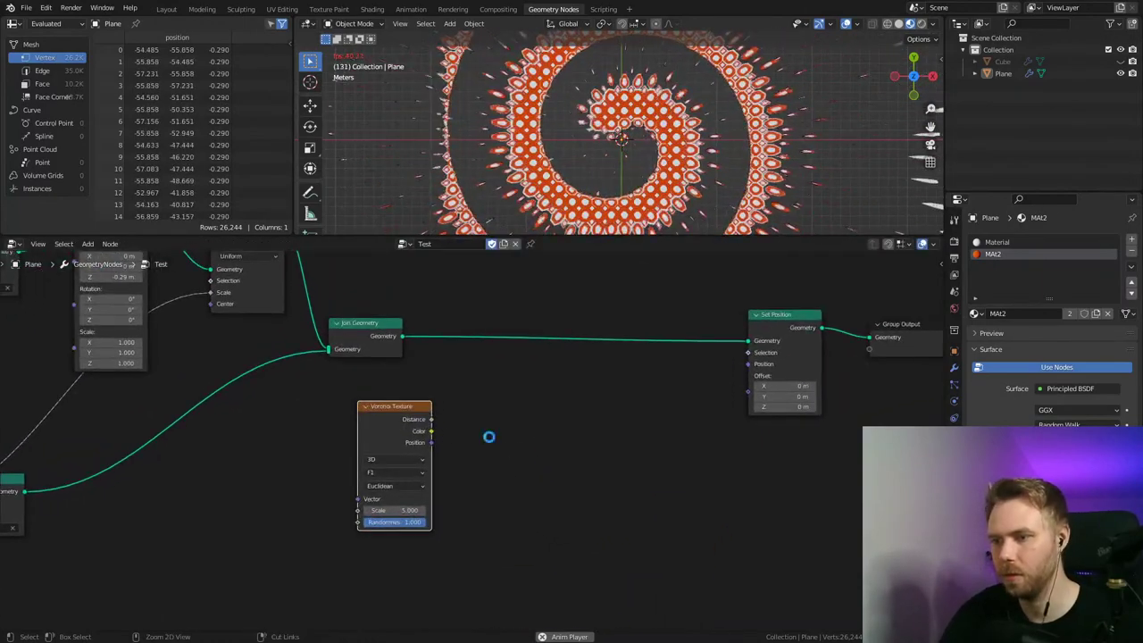
key("g")
left_click(451, 426)
key("shift+a")
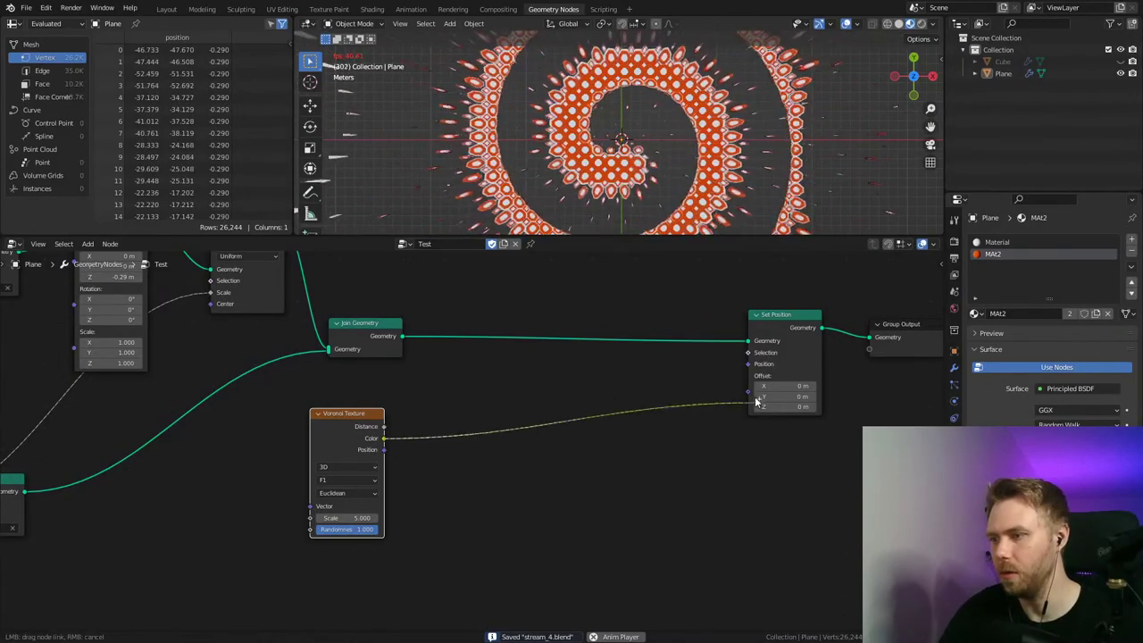
left_click_drag(756, 399, 755, 398)
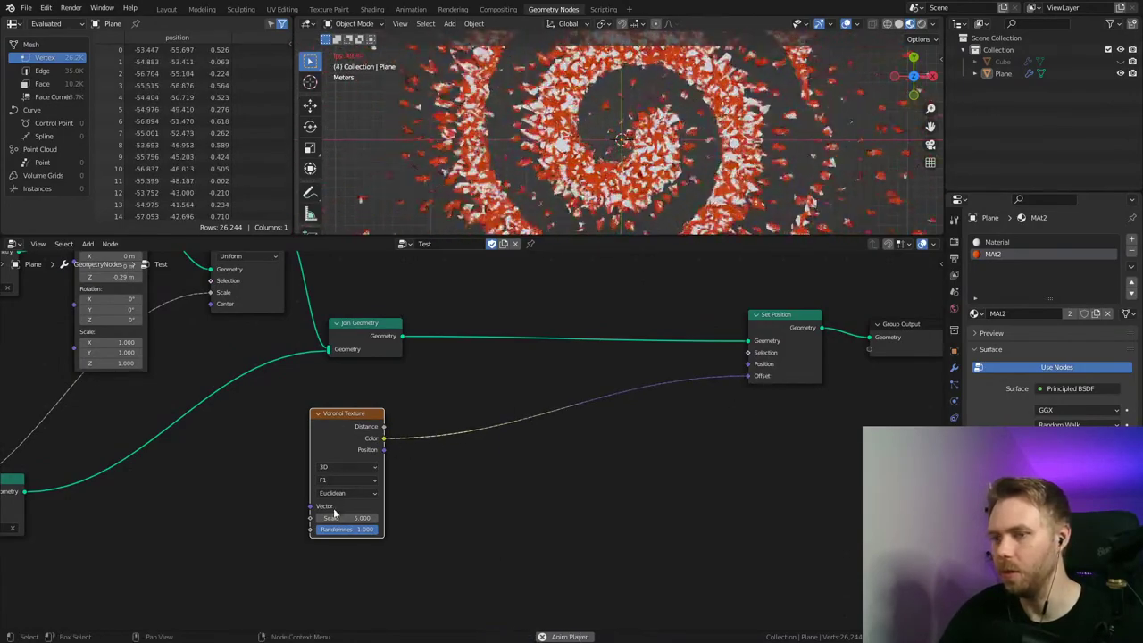
Step: Set the Voronoi Texture's Scale to 0.500 and its feature output to Smooth F1
type("0.5")
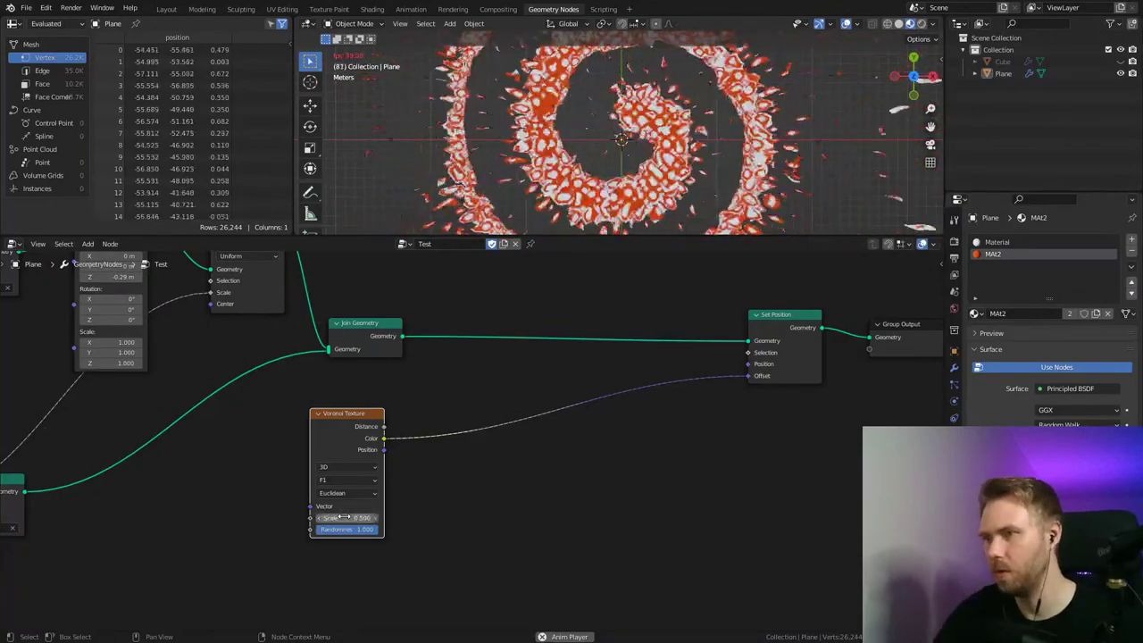
key("Return")
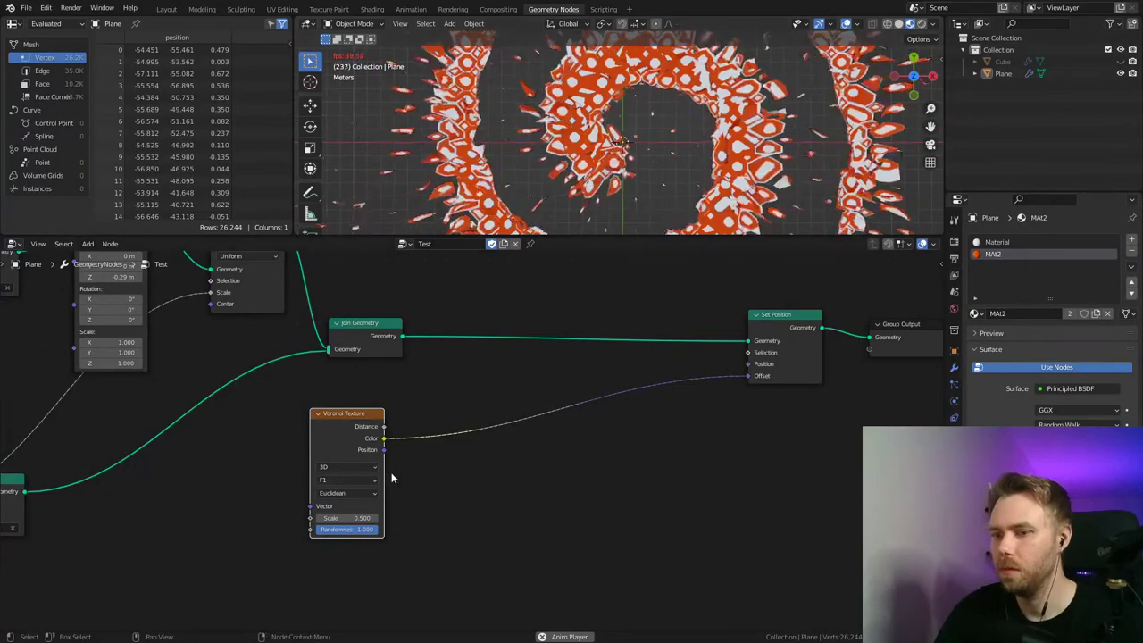
left_click(349, 481)
left_click(355, 515)
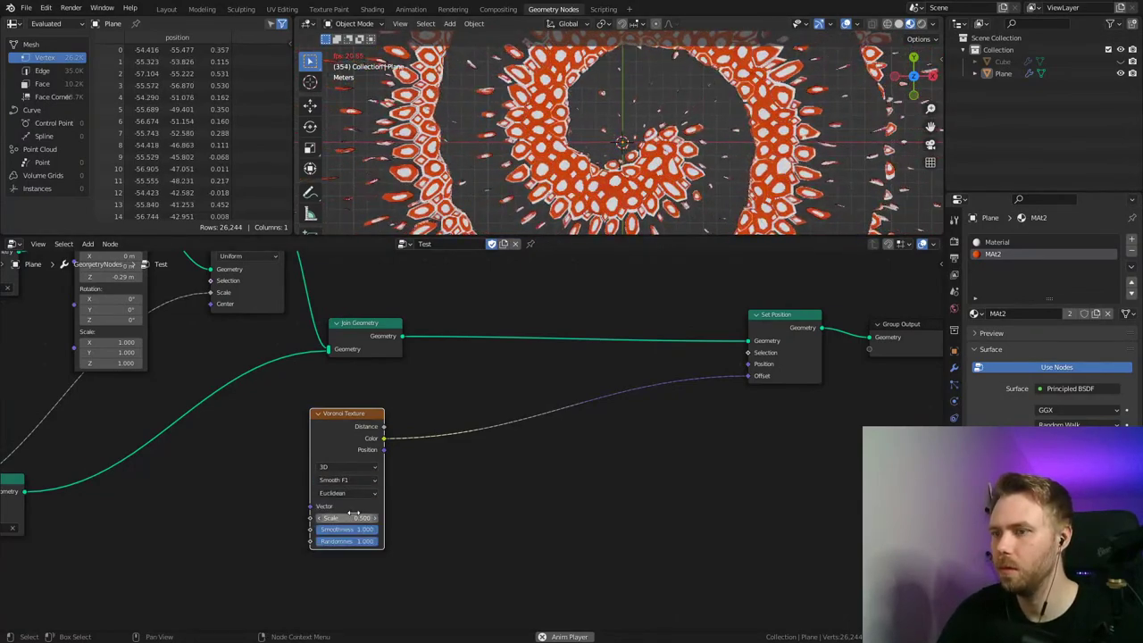
Step: Try the F2 feature output on the Voronoi Texture and switch back to Smooth F1
left_click(359, 484)
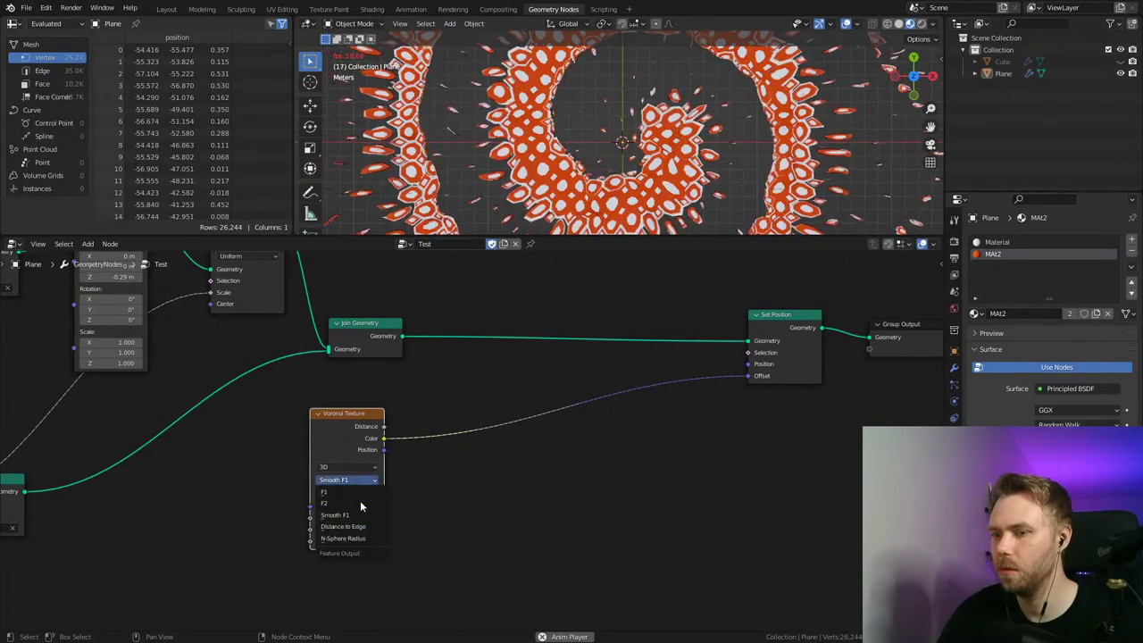
left_click(360, 502)
left_click(357, 480)
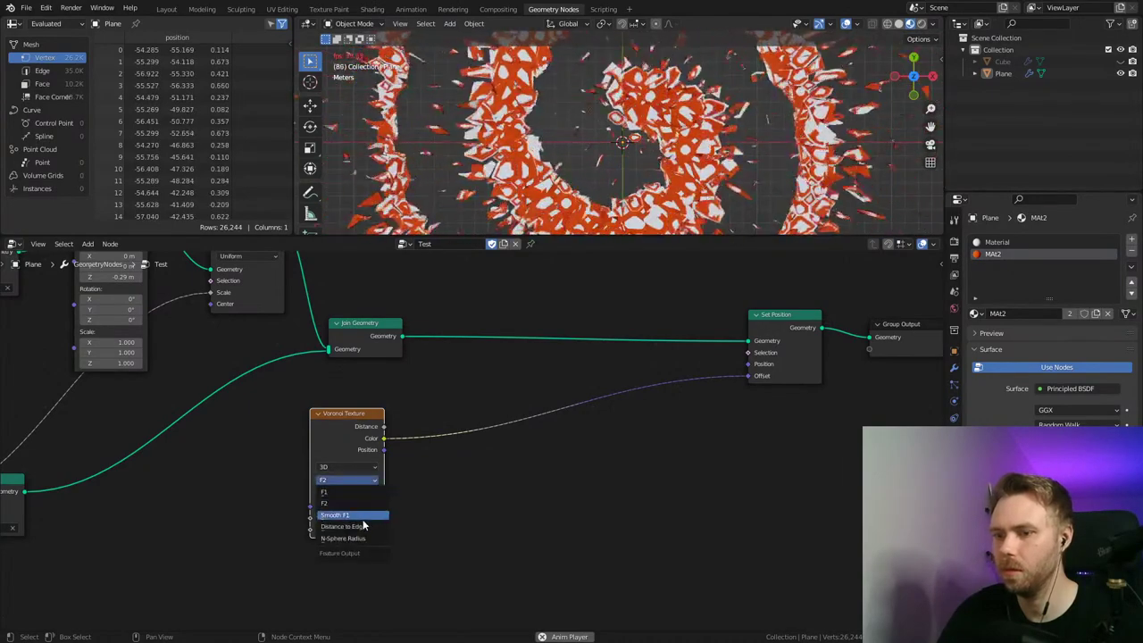
left_click(338, 515)
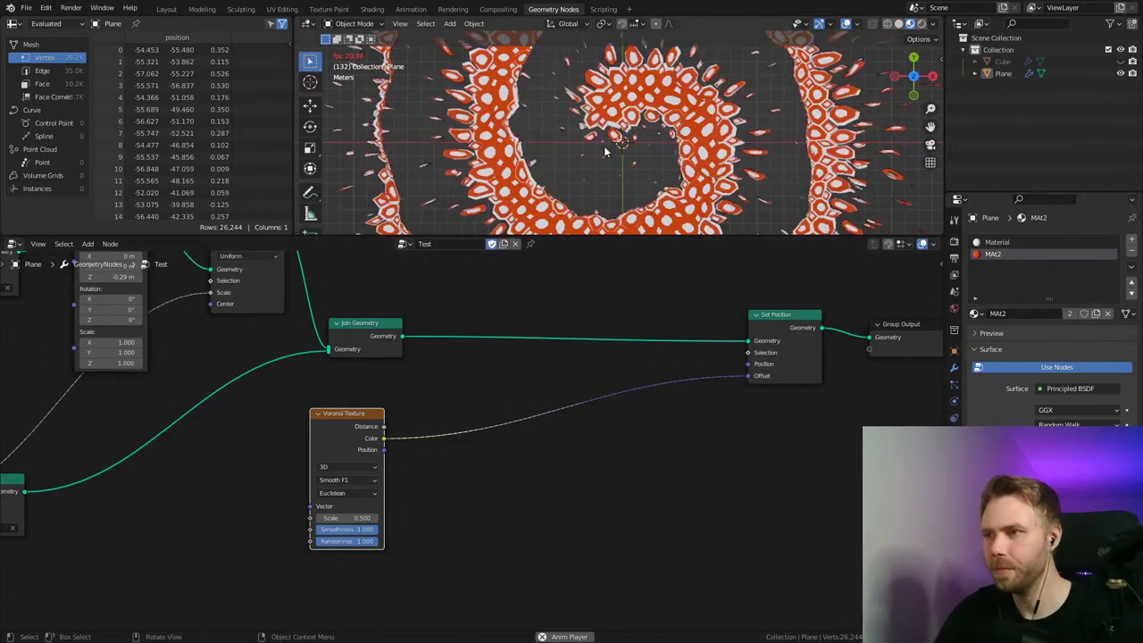
Step: Raise the Voronoi Texture's Scale to 1.070 and save the file
middle_click_drag(429, 412, 444, 412)
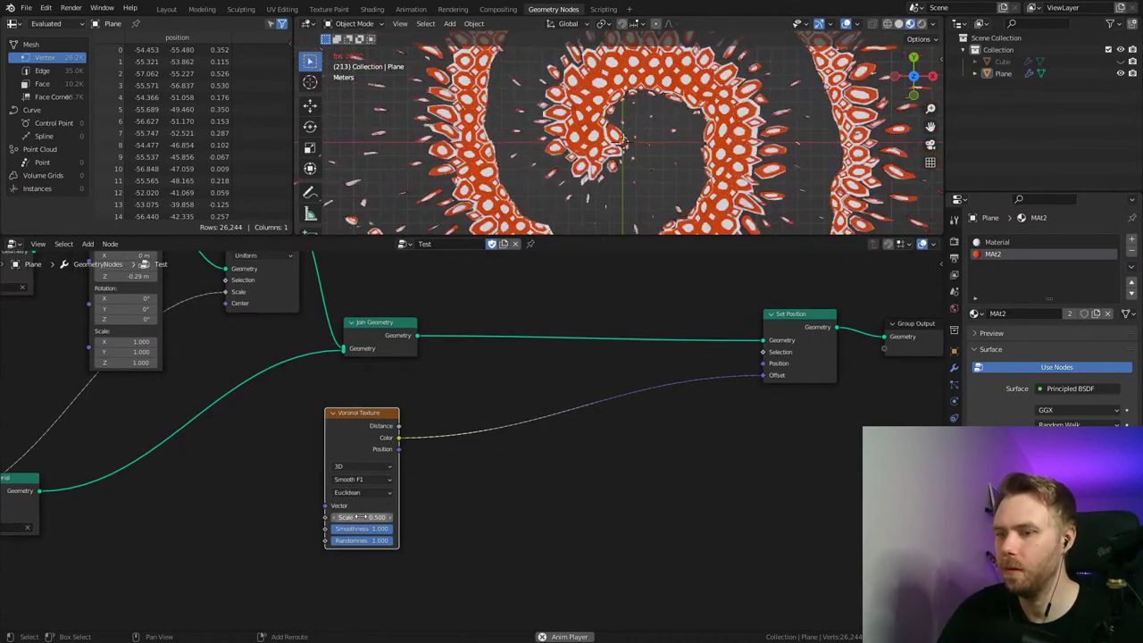
left_click_drag(357, 517, 408, 516)
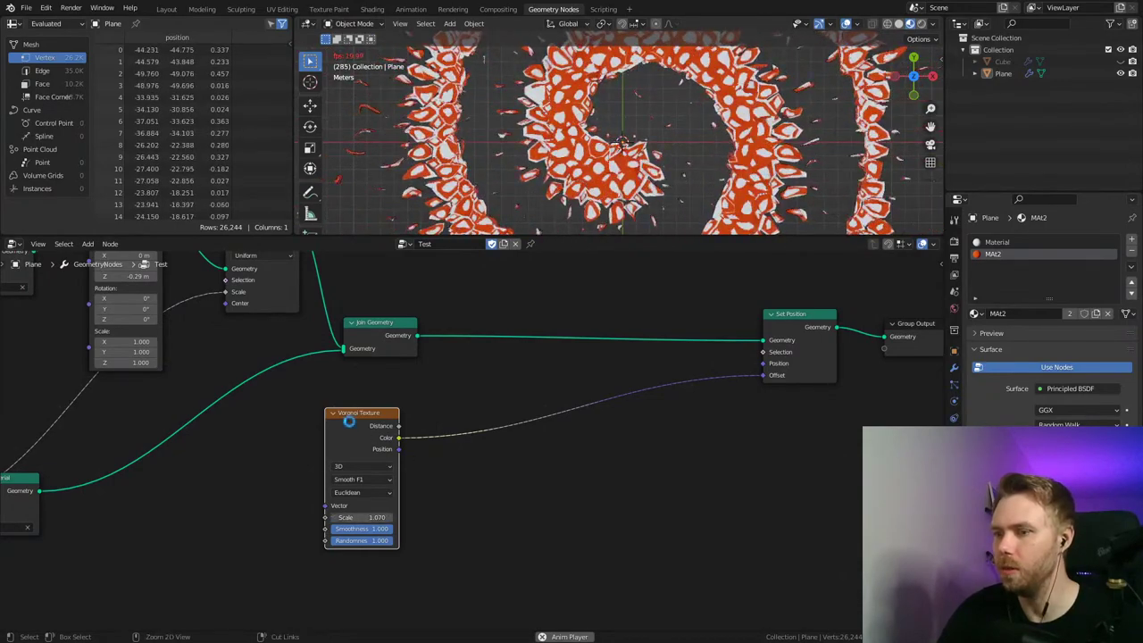
key("ctrl+s")
middle_click_drag(362, 457, 352, 437)
Step: Stop the animation playback and insert a color Mix node on the link between Voronoi Texture and the Set Position Offset
key("shift+a")
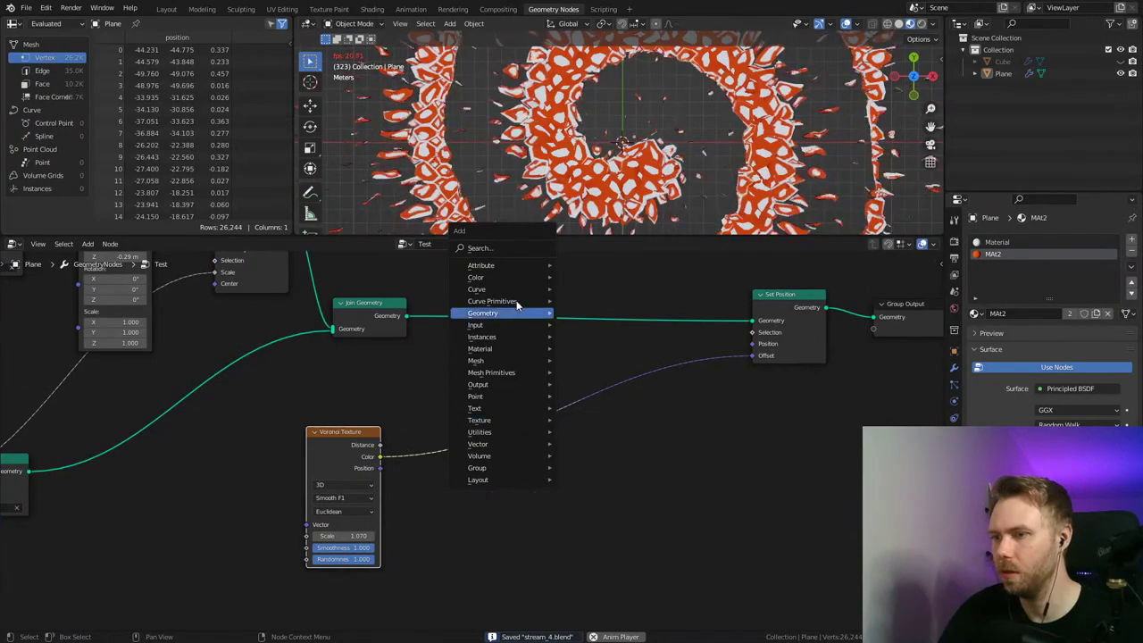
key("space")
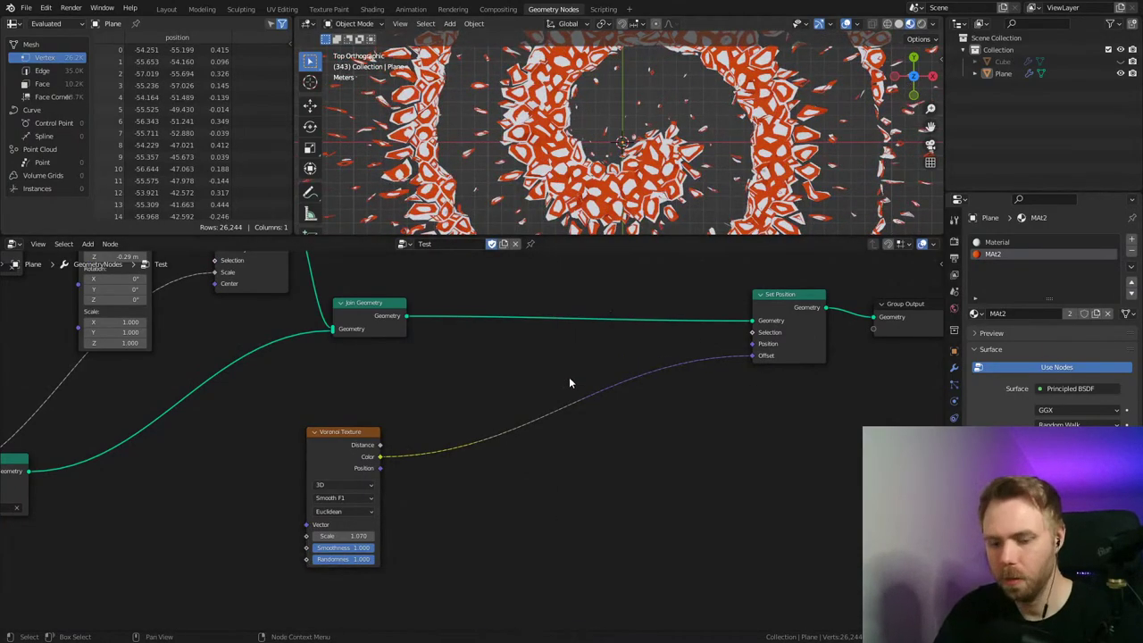
key("shift+a")
mouse_move(533, 244)
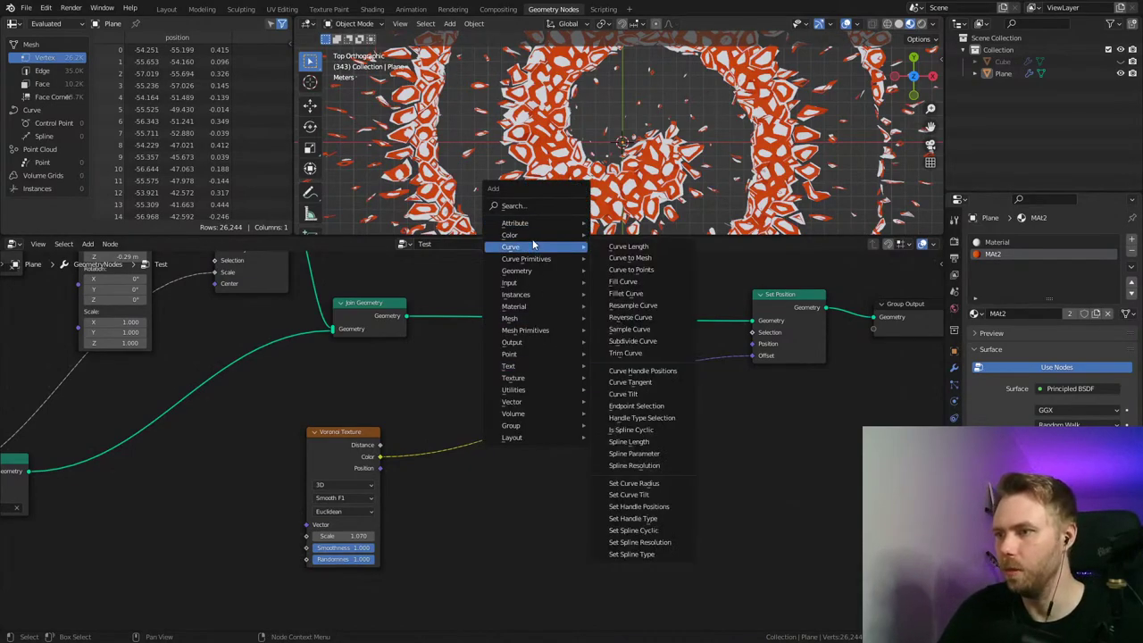
left_click(646, 259)
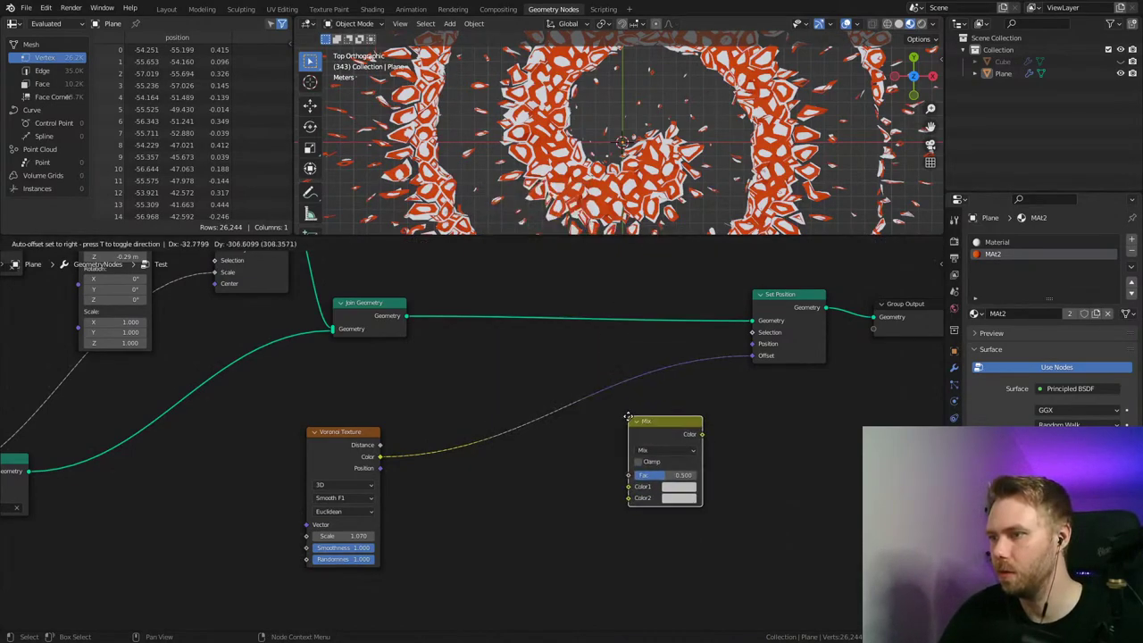
left_click(660, 362)
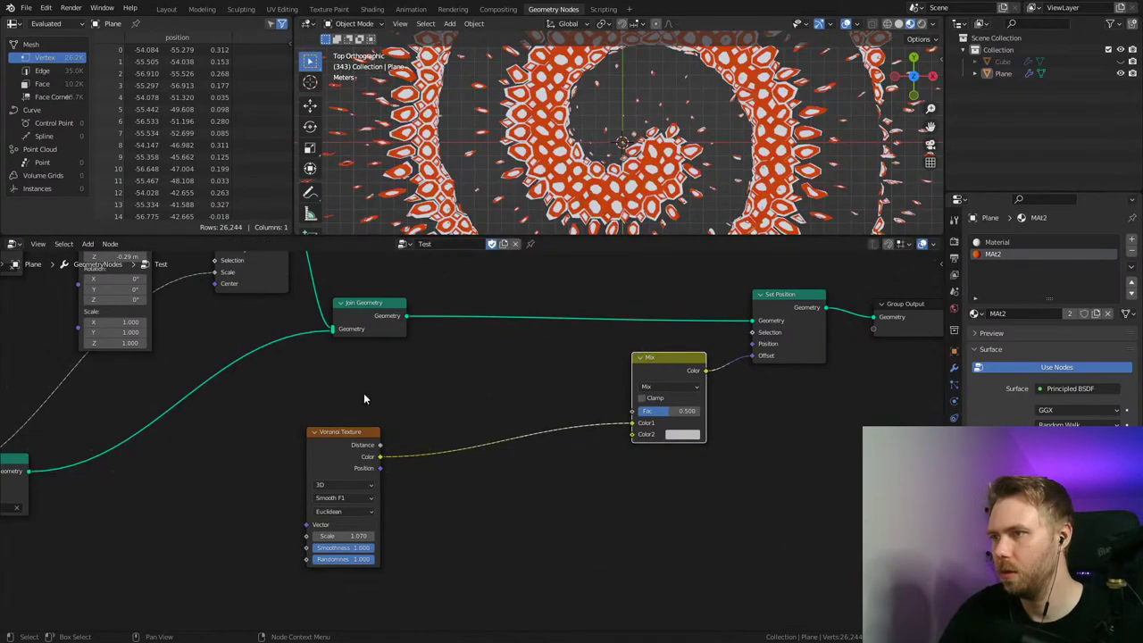
Step: Add a Position node beside the Voronoi Texture, linked to the Mix node's Color2, and lower the mix Fac to 0.000
left_click_drag(349, 446, 327, 462)
scroll(444, 384, "down", 1, "shift")
key("shift+a")
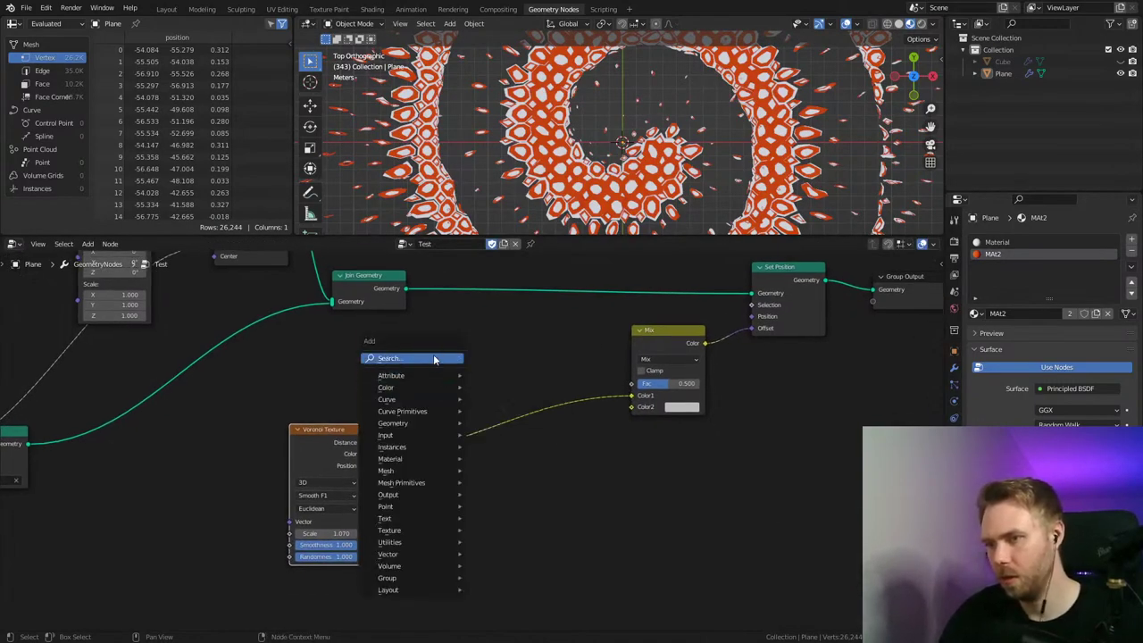
left_click(433, 355)
key("Return")
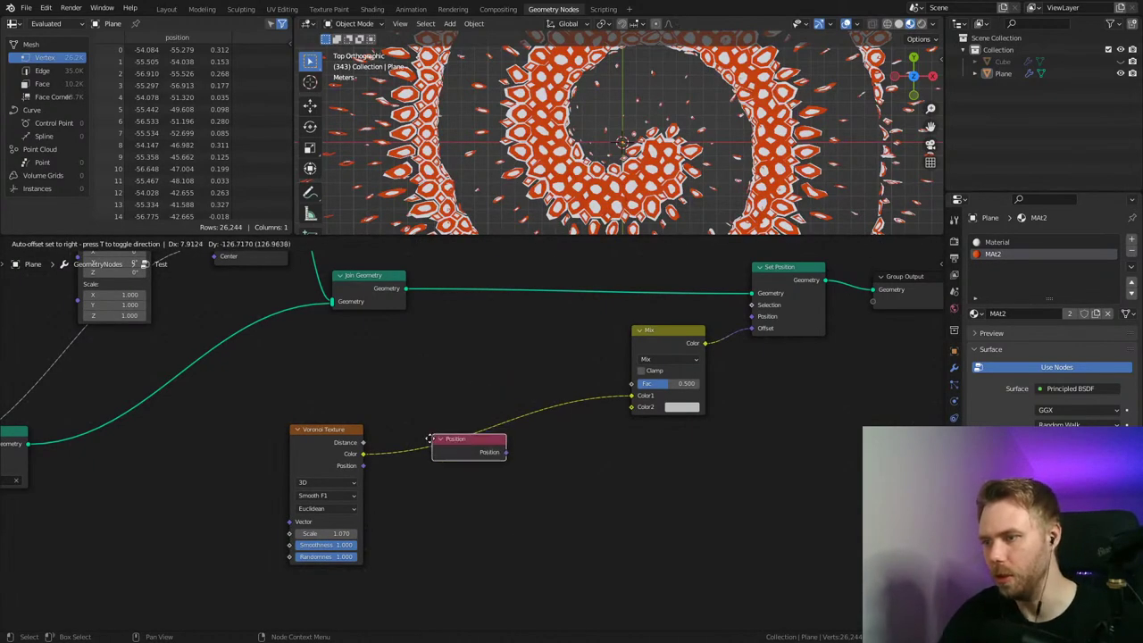
left_click(474, 493)
mouse_move(633, 405)
left_mouse_down()
mouse_move(705, 385)
mouse_move(635, 383)
left_mouse_up()
scroll(629, 201, "down", 5)
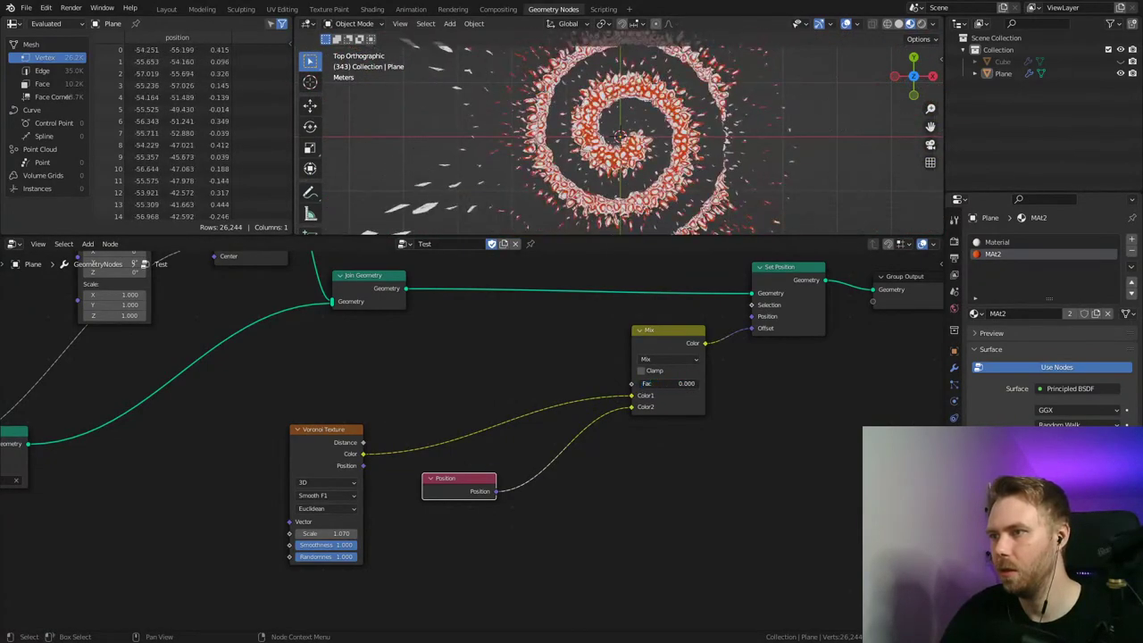
Step: Change the Mix node's blending mode to Add with Fac at 1.000, and save the file
left_click(673, 357)
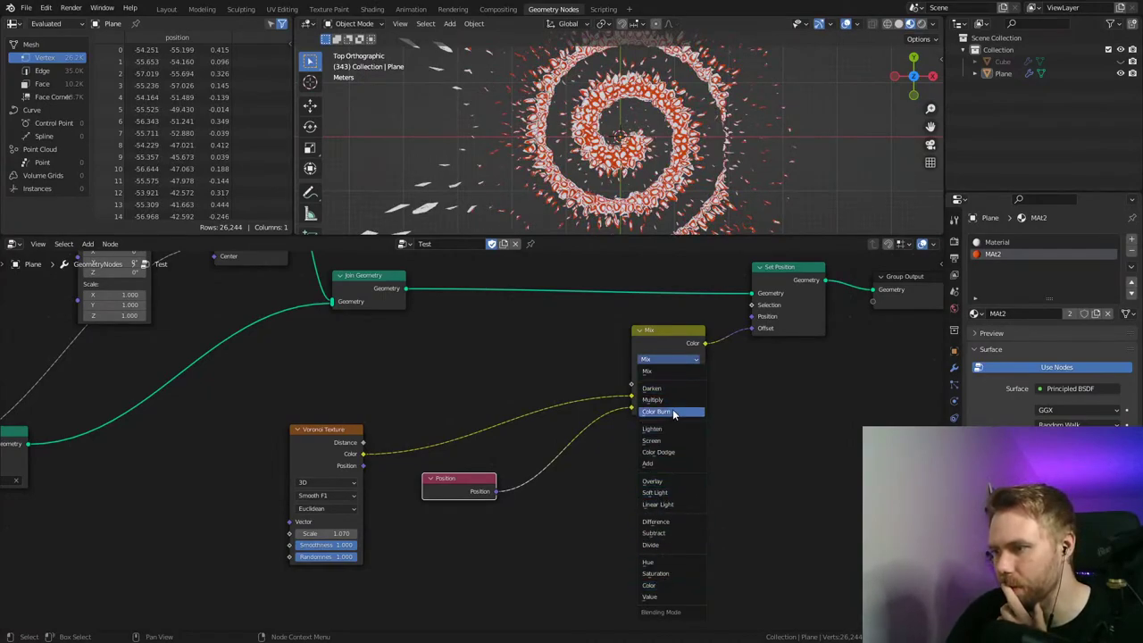
left_click(664, 463)
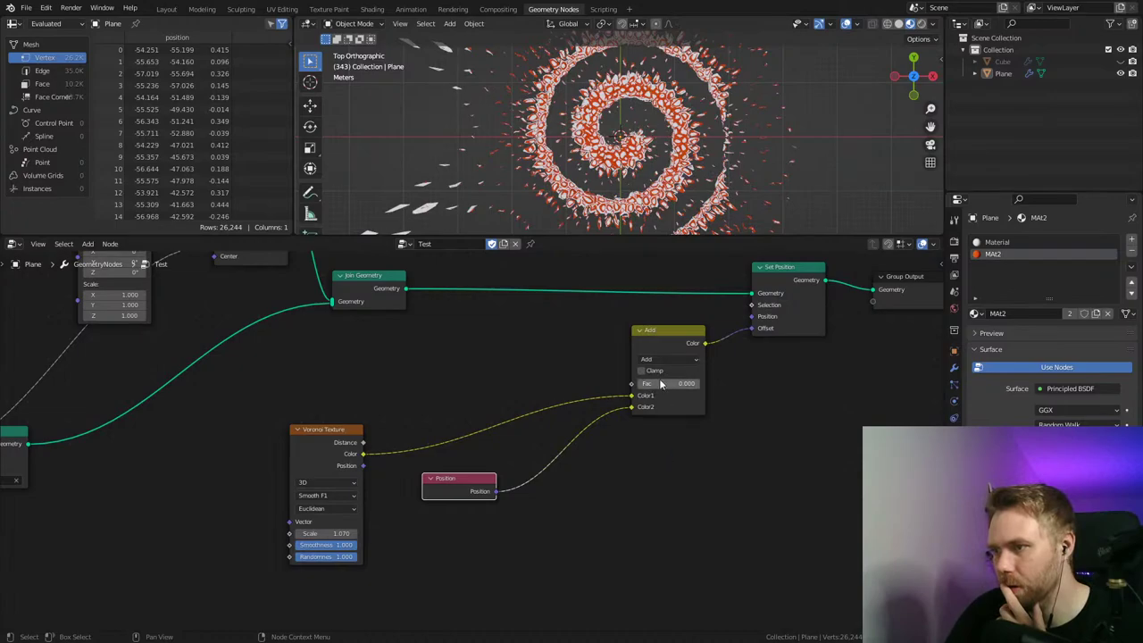
left_click_drag(660, 383, 725, 384)
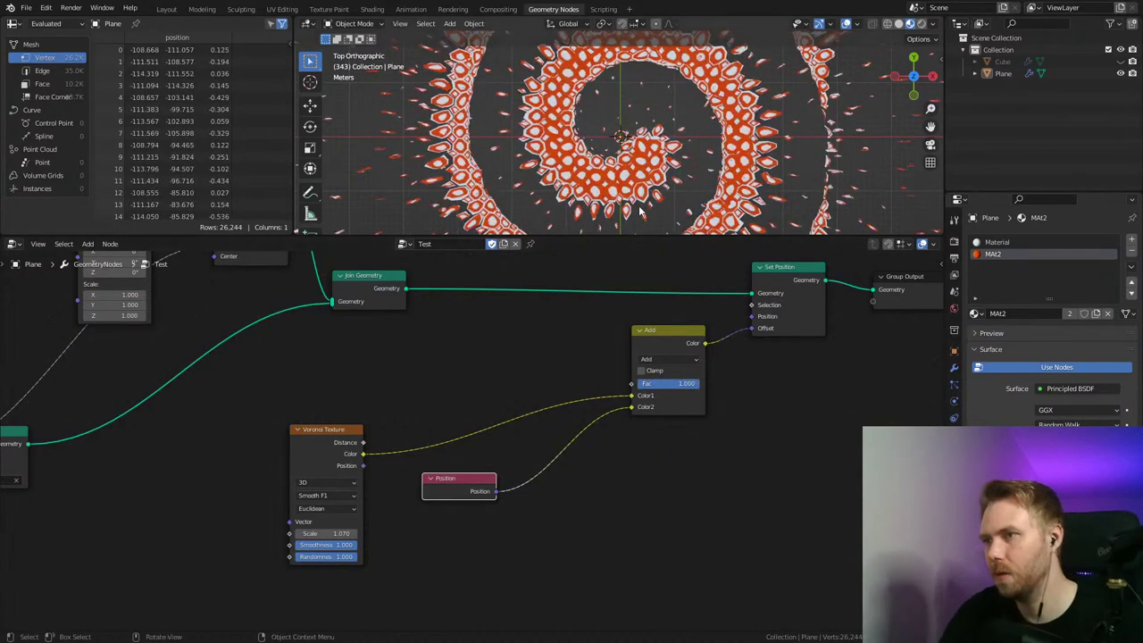
scroll(639, 211, "up", 6)
key("ctrl+s")
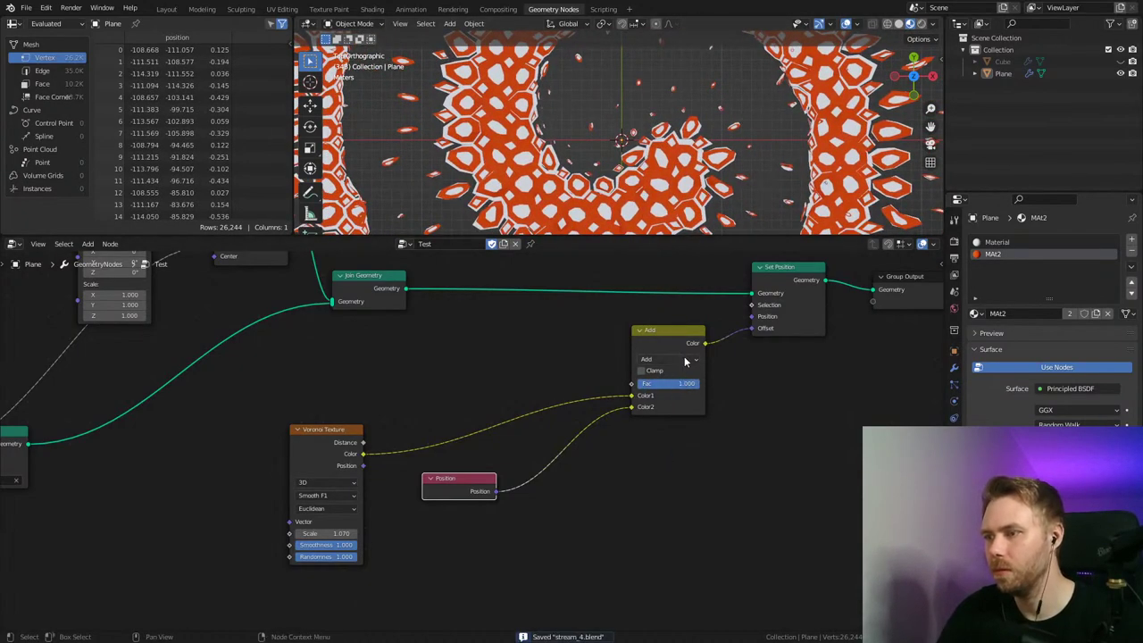
left_click(684, 359)
key("Escape")
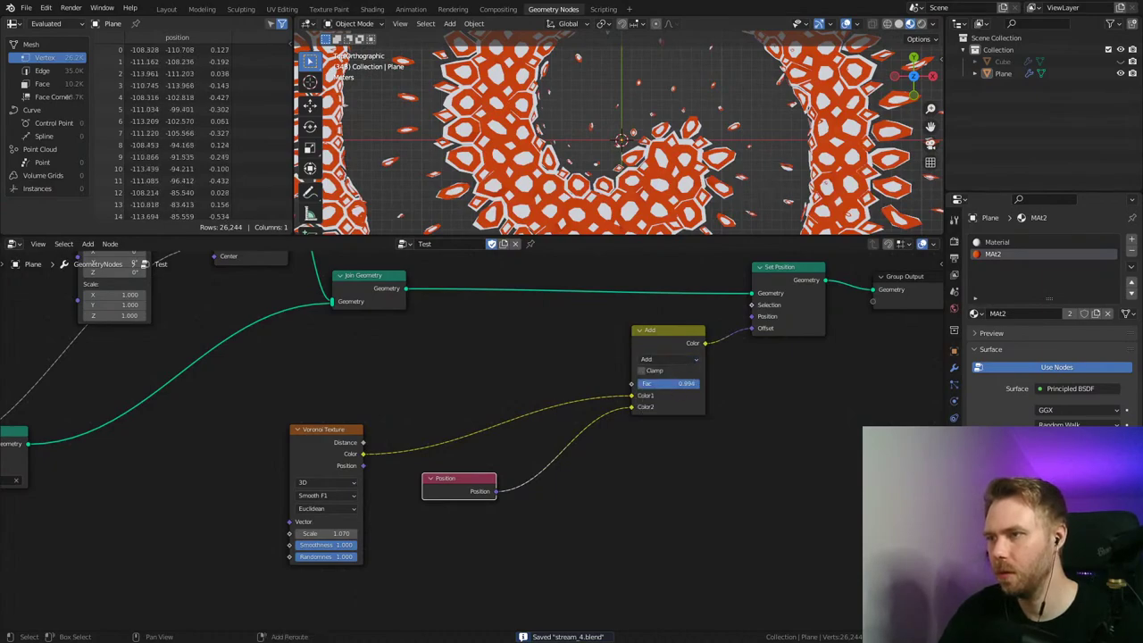
mouse_move(697, 383)
left_mouse_down()
mouse_move(682, 383)
mouse_move(705, 383)
left_mouse_up()
Step: Move the Add and Position nodes toward the Voronoi Texture and duplicate Add onto its output link with the Mix blending mode
left_click_drag(643, 337, 526, 378)
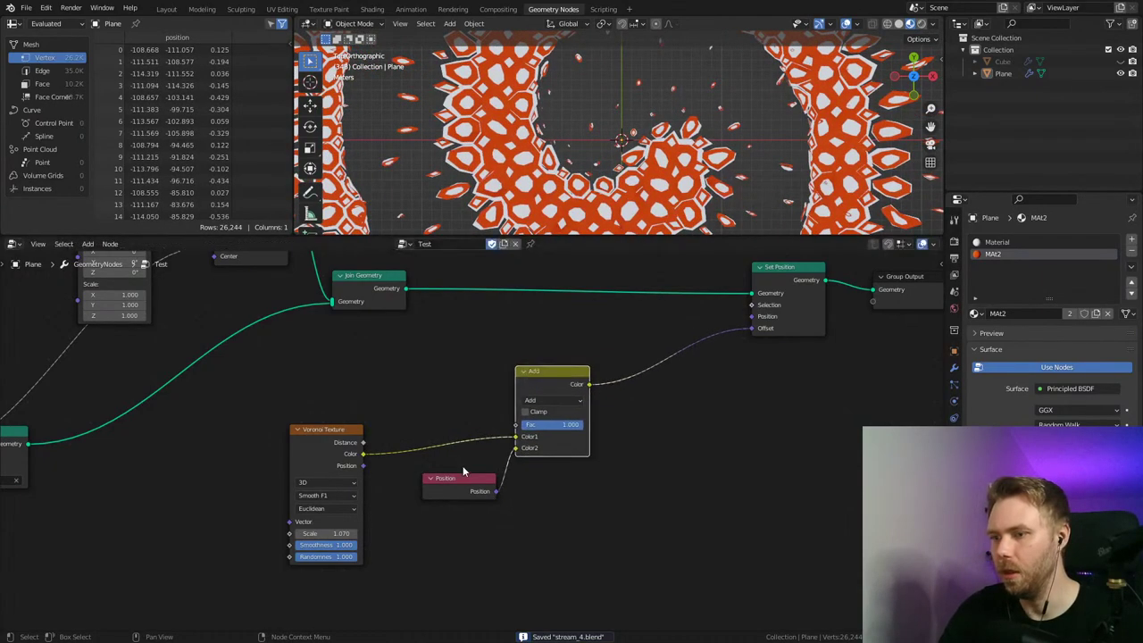
left_click_drag(462, 477, 432, 497)
left_click_drag(543, 388, 476, 393)
key("shift+d")
left_click(616, 340)
left_click(630, 352)
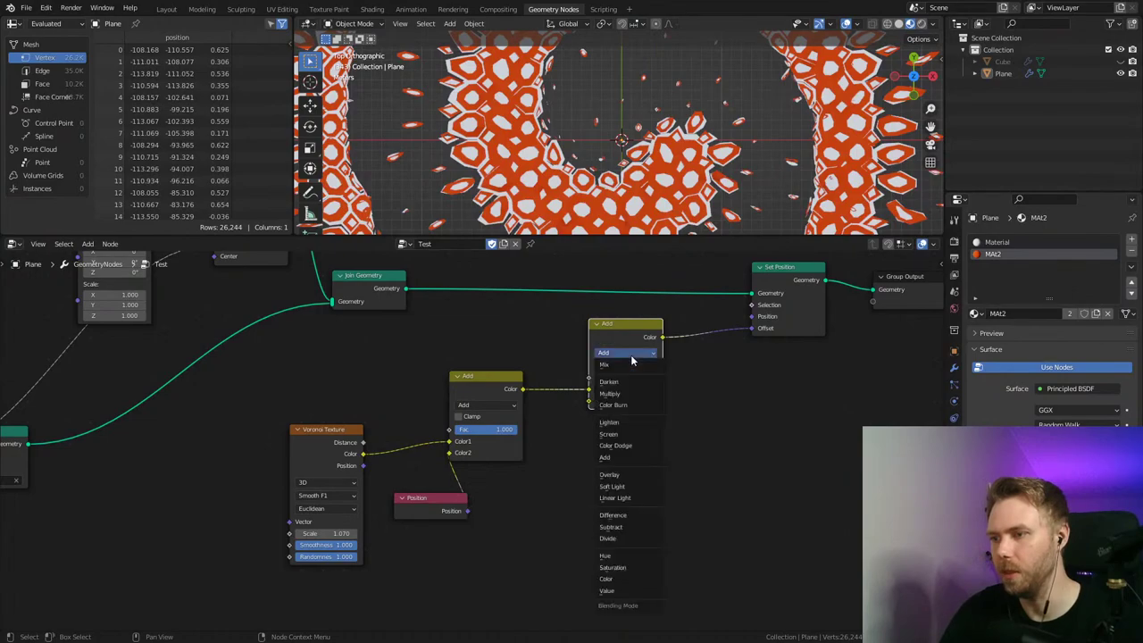
left_click(614, 364)
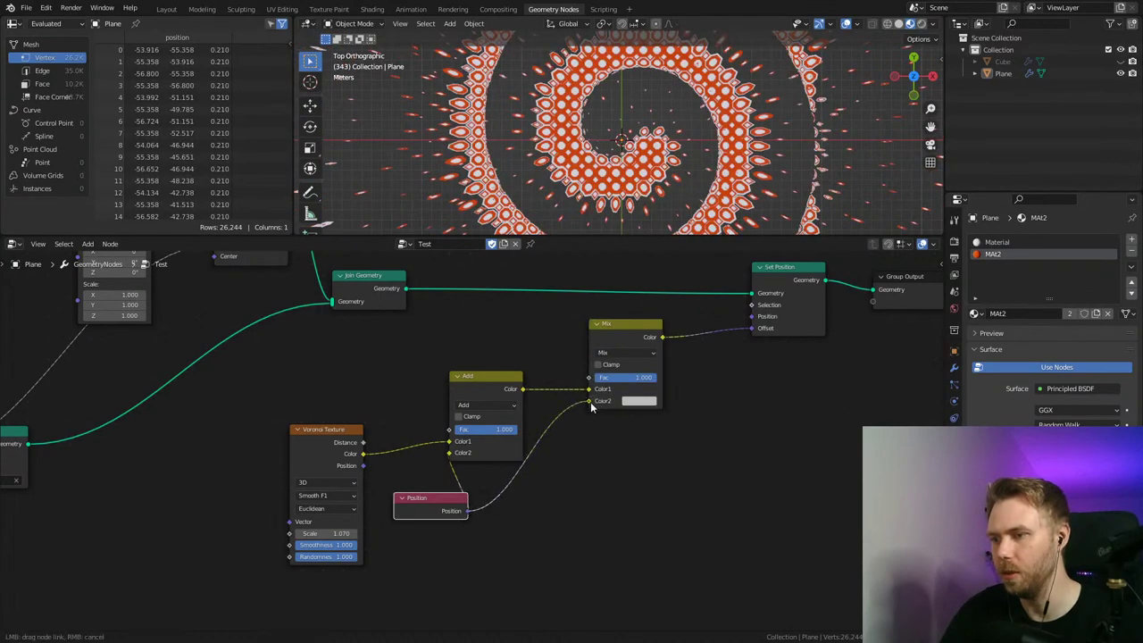
Step: Link the Position node to Color2 of the new Mix node and set its Fac to 0.033
left_click_drag(591, 407, 589, 402)
scroll(649, 182, "down", 2)
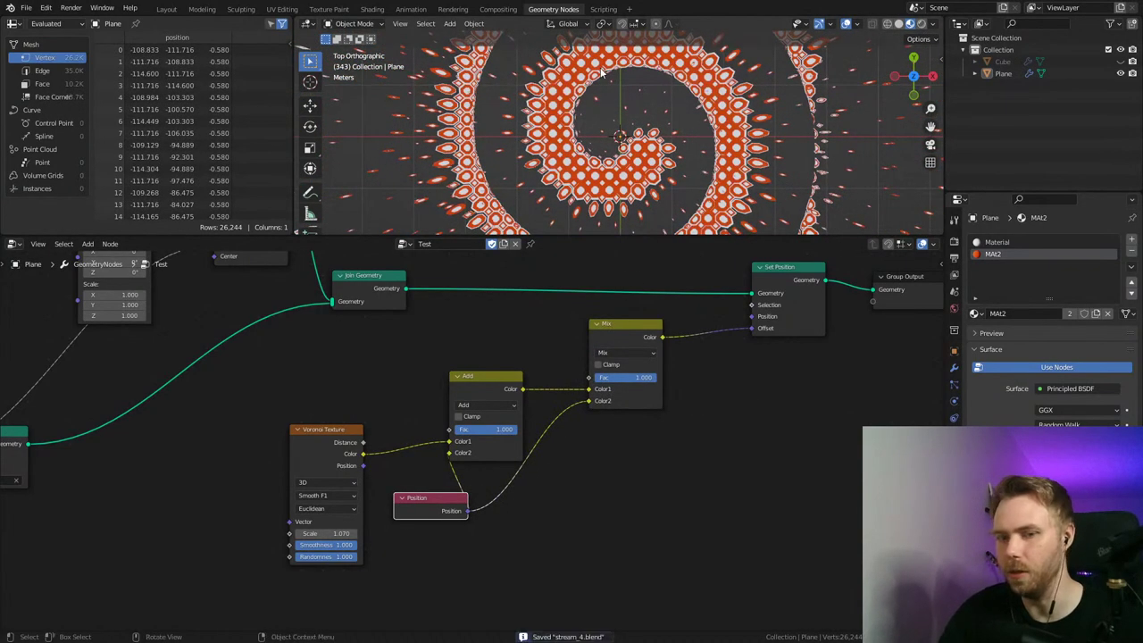
left_click_drag(643, 386, 596, 378)
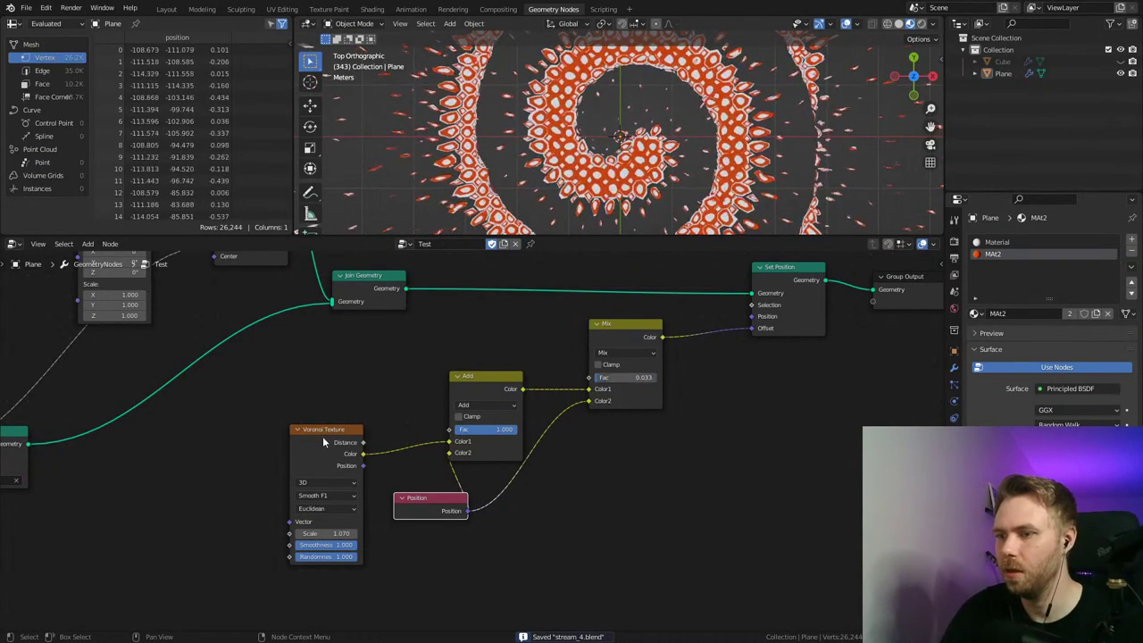
Step: Move the Voronoi Texture farther from the Add node and insert a Vector Math node set to Subtract on the link between them
left_click_drag(322, 435, 212, 447)
middle_click_drag(344, 417, 496, 372)
key("shift+a")
left_click(555, 600)
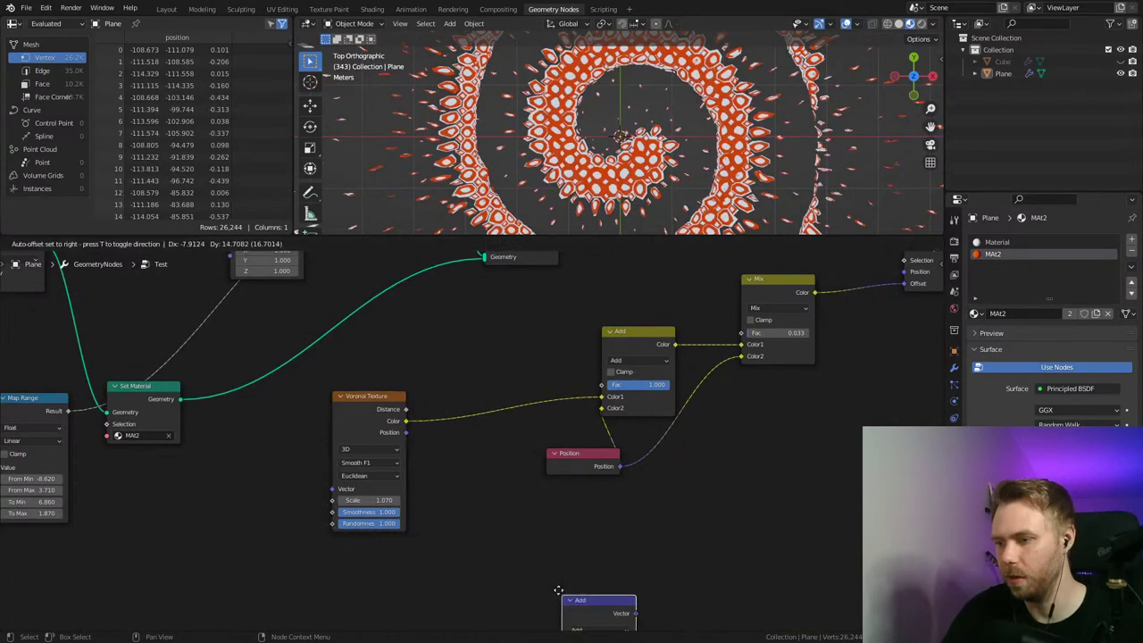
left_click(493, 425)
left_click(502, 426)
left_click(495, 453)
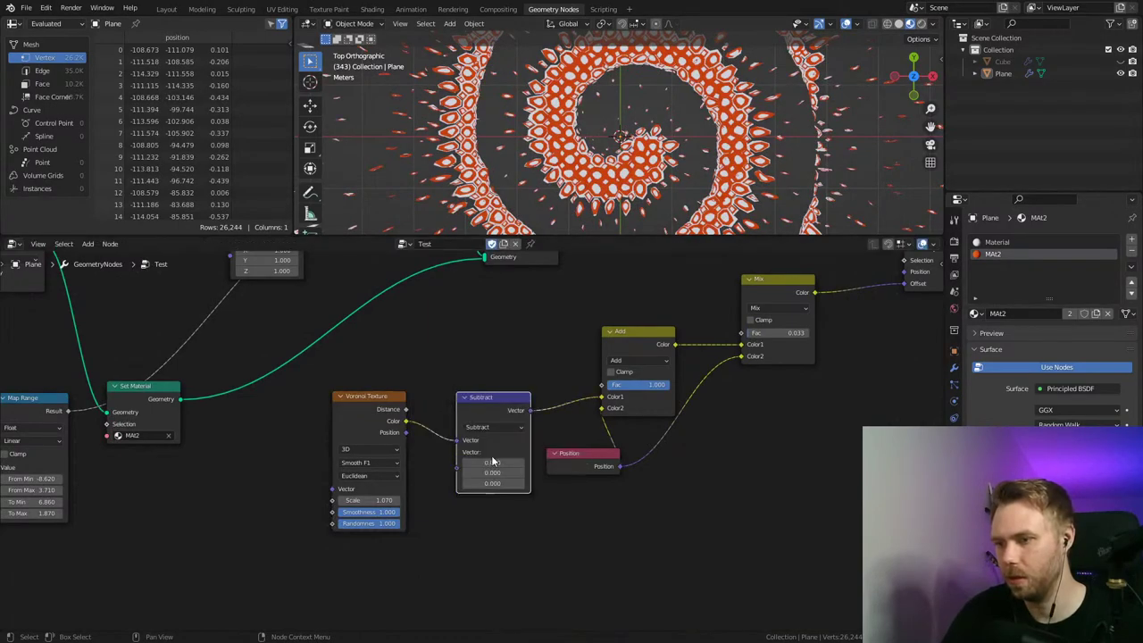
Step: Set all three components of the Subtract node's second vector to 0.500 and save the file
mouse_move(490, 455)
left_mouse_down()
mouse_move(493, 470)
mouse_move(483, 436)
left_mouse_up()
left_click_drag(485, 443, 485, 464)
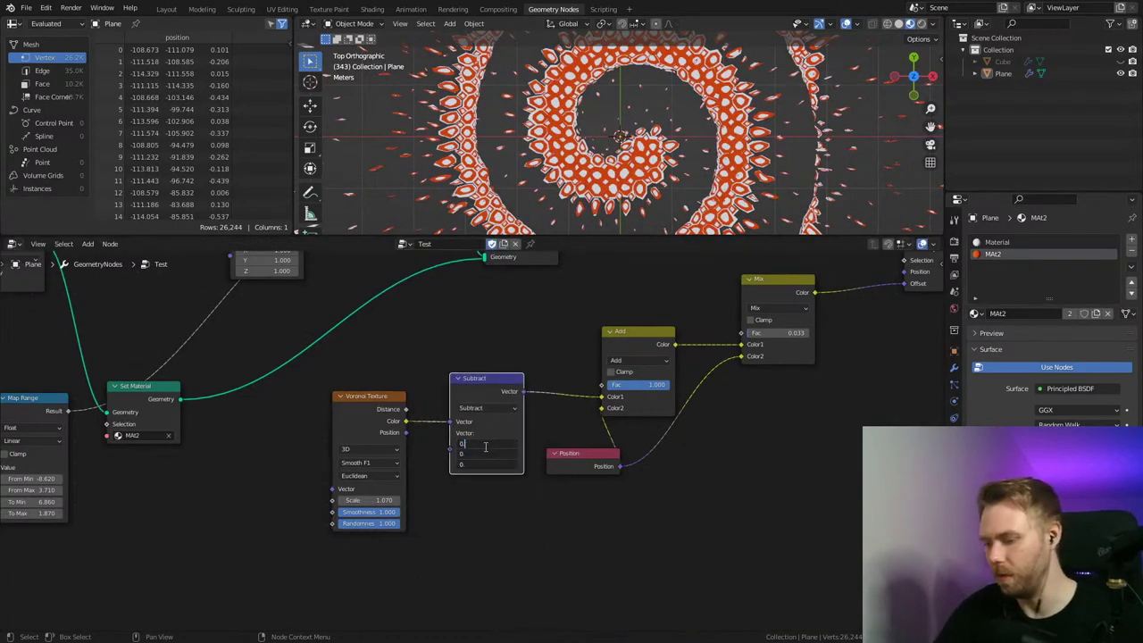
type(".5")
key("Return")
middle_click_drag(758, 367, 616, 444)
key("ctrl+s")
Step: Adjust the blend factors, with Fac at 1.000 on the Add node and 0.500 on the Mix node feeding Set Position
left_click_drag(639, 410, 603, 410)
left_click_drag(499, 461, 550, 461)
mouse_move(624, 413)
left_mouse_down()
mouse_move(665, 411)
mouse_move(639, 411)
left_mouse_up()
left_click(641, 410)
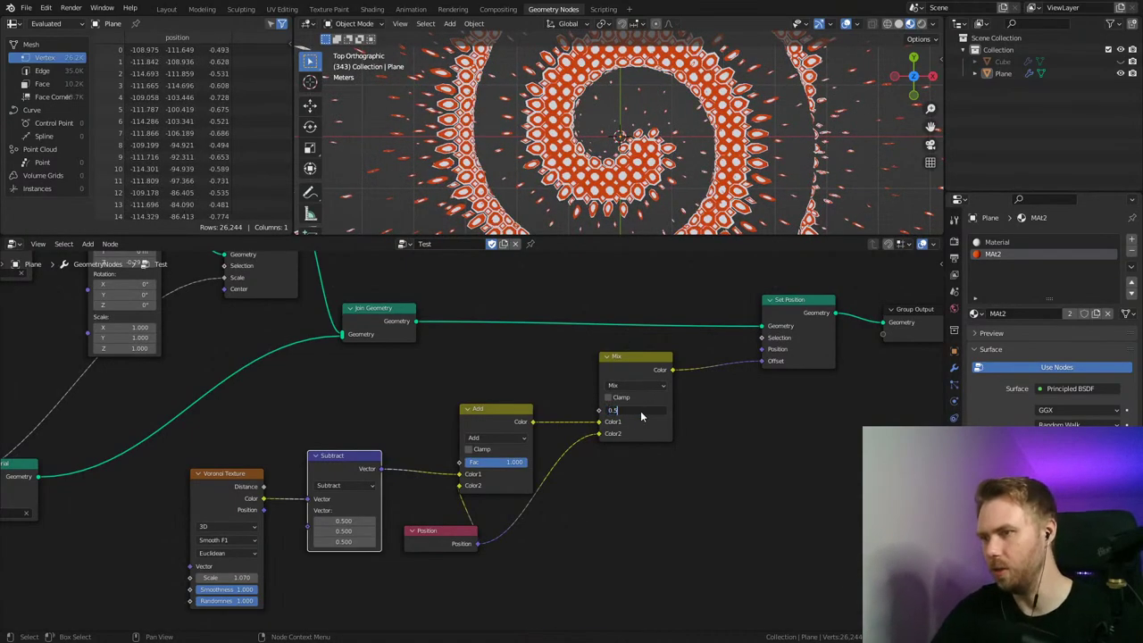
scroll(659, 153, "up", 2)
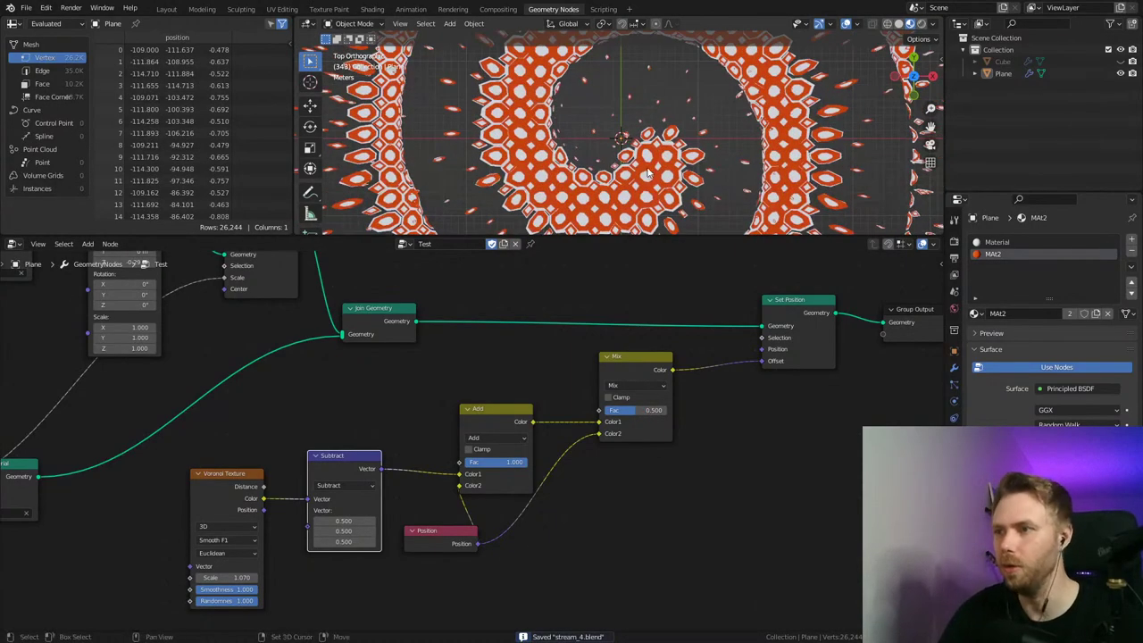
Step: Set the Voronoi Texture's Smoothness to 1.000 and Randomness to 0.333, start animation playback and save the file
left_click_drag(442, 531, 471, 539)
middle_click_drag(406, 390, 487, 383)
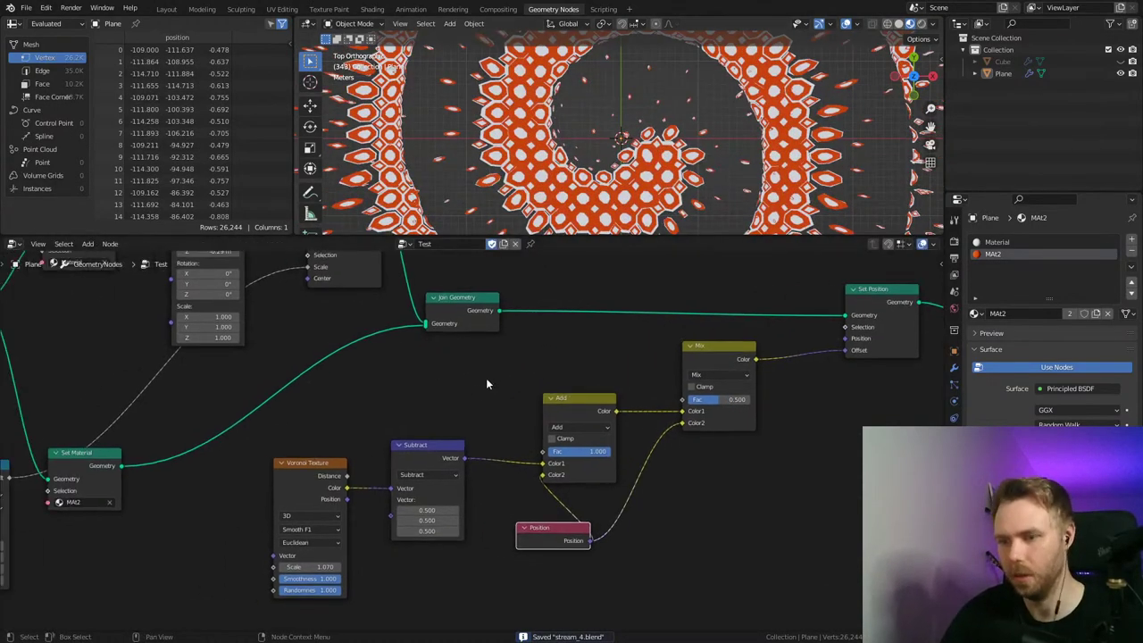
middle_click_drag(389, 553, 462, 496)
left_click_drag(395, 523, 334, 523)
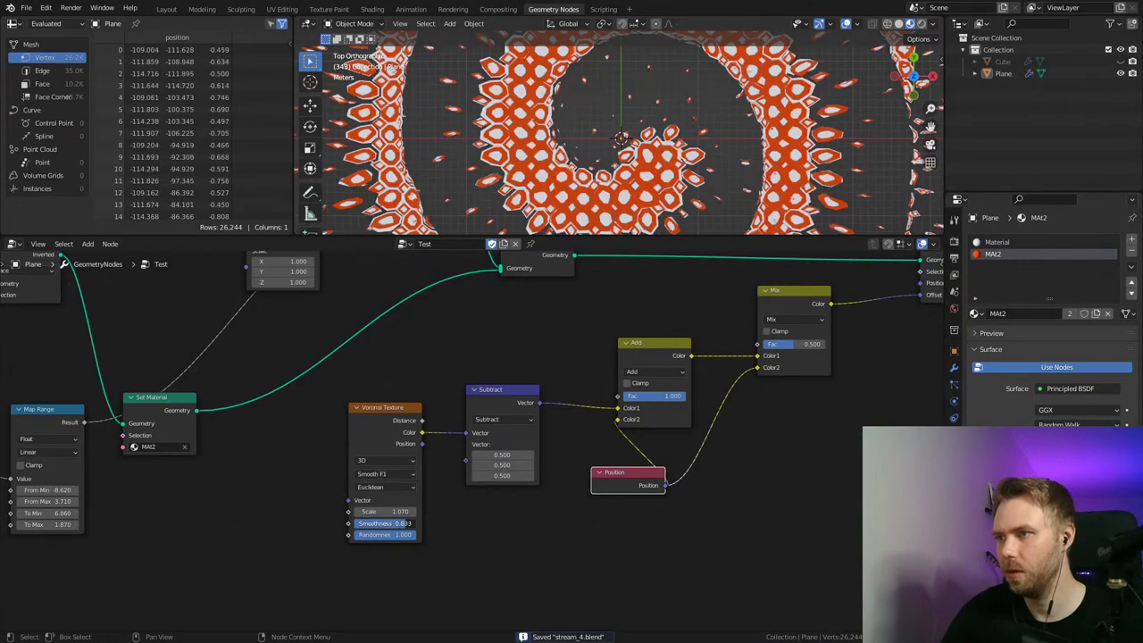
left_click_drag(406, 523, 374, 535)
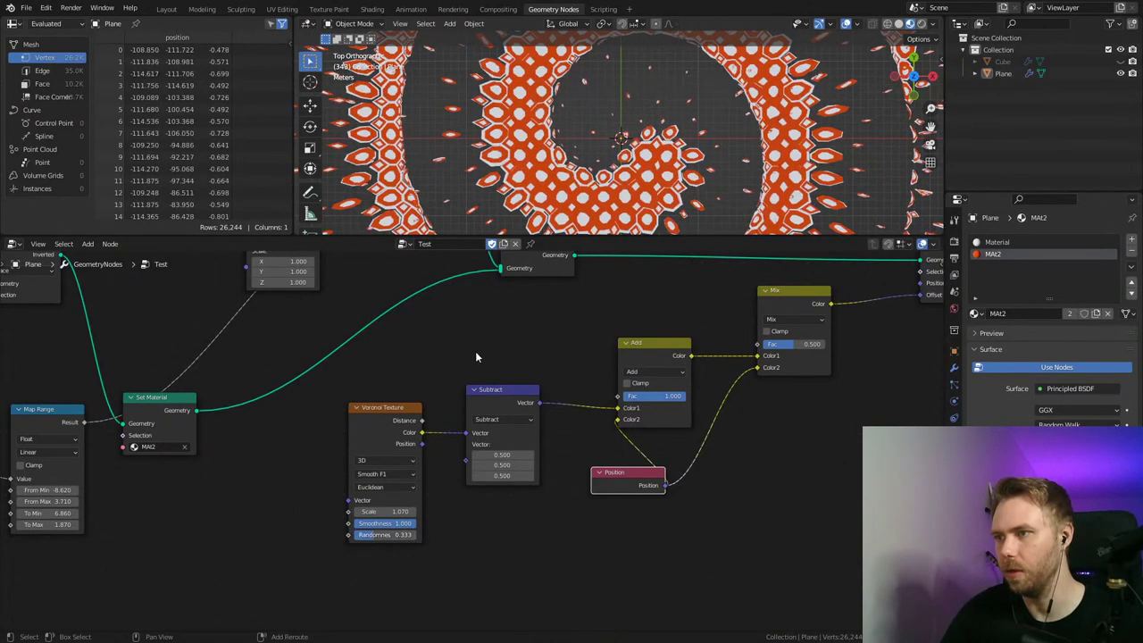
key("space")
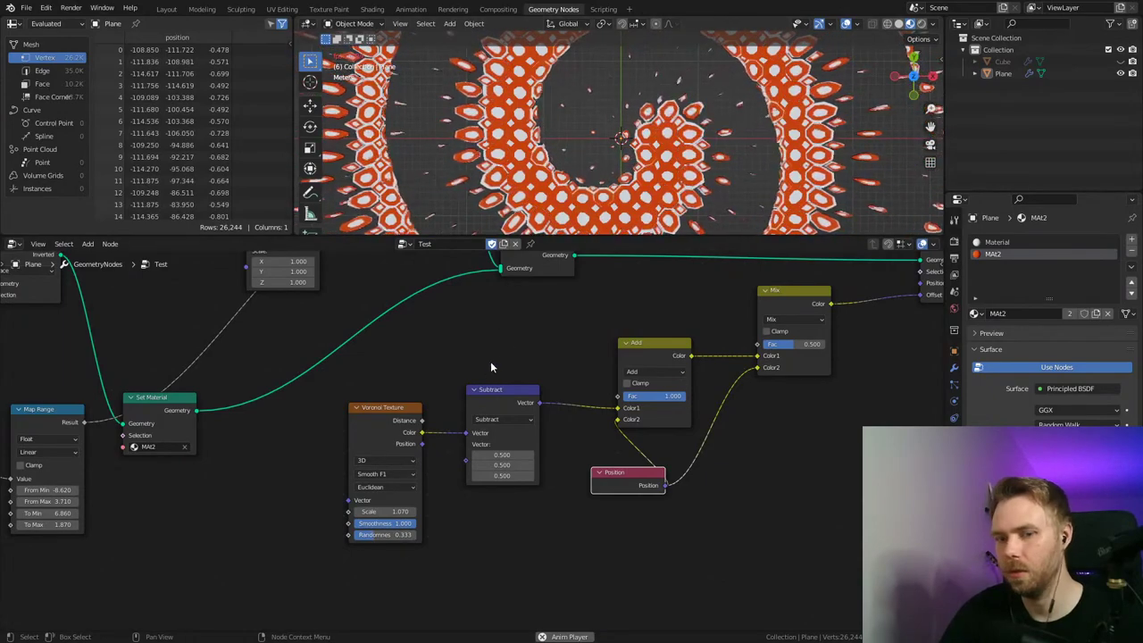
key("ctrl+s")
Step: Try removing the Mix node and feeding the Add node straight into Set Position's Offset with Linear Light blending at Fac 1.000
middle_click_drag(678, 372, 582, 394)
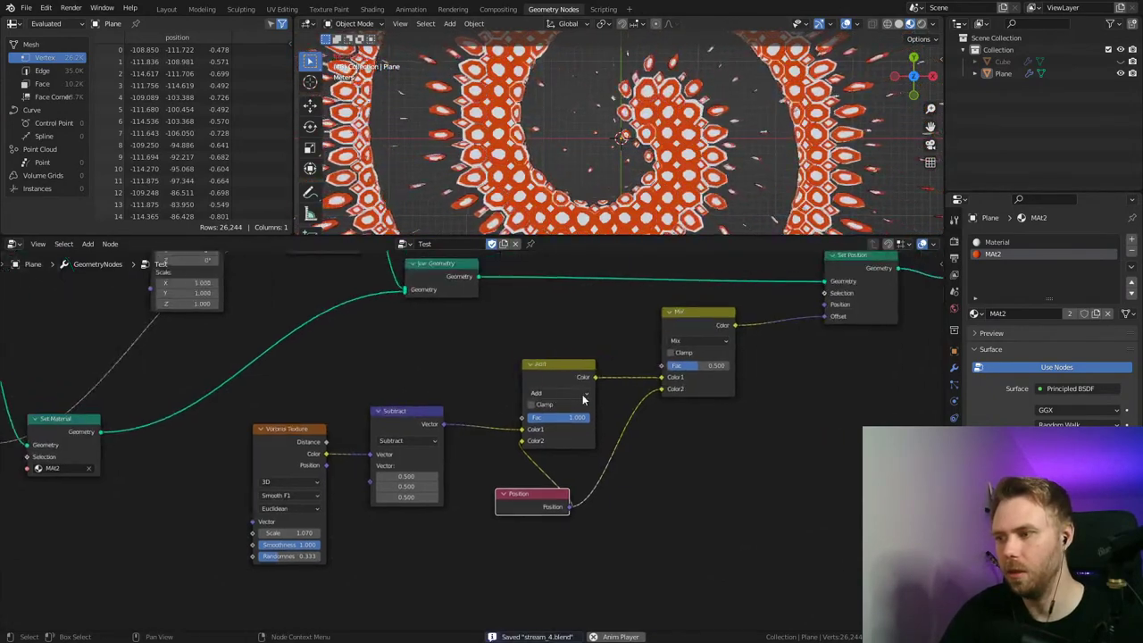
left_click(722, 318)
key("x")
left_click_drag(594, 376, 816, 342)
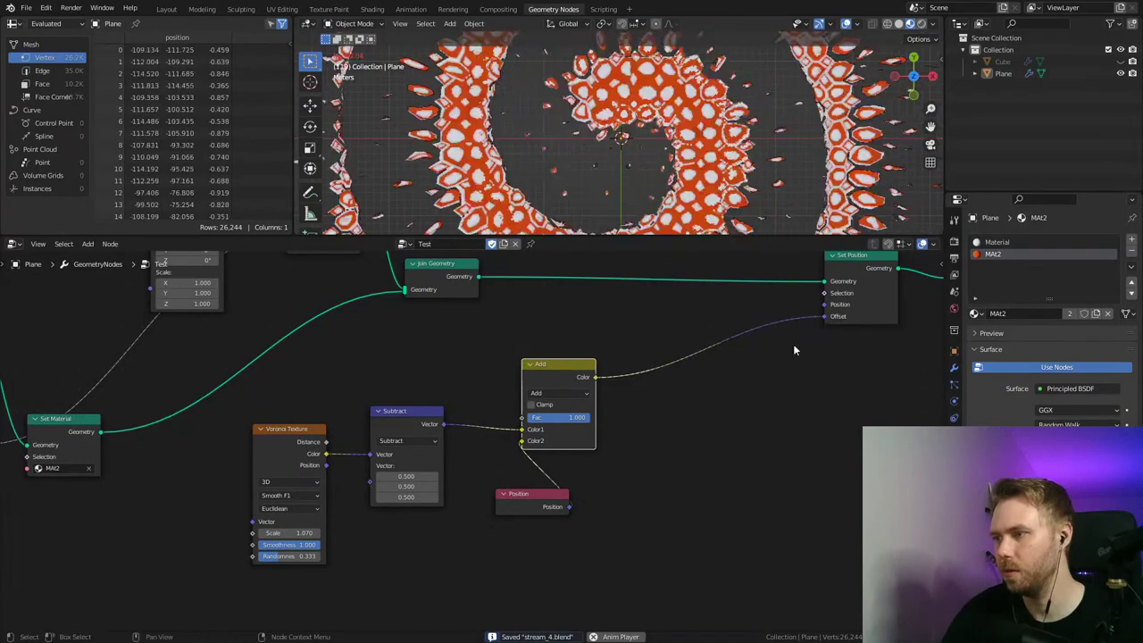
left_click(572, 392)
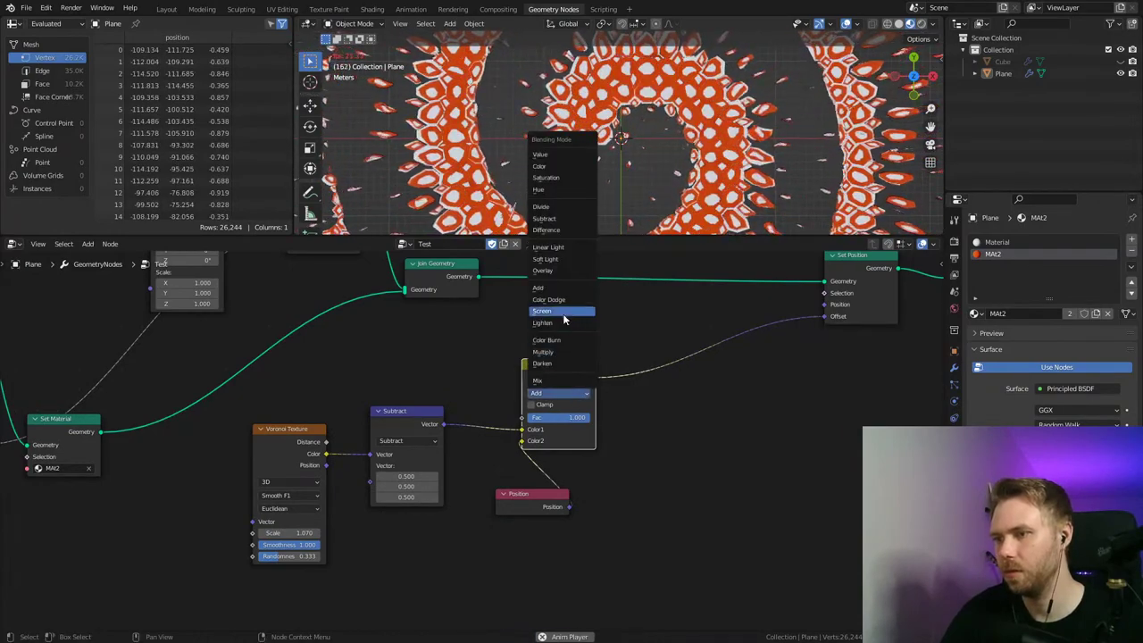
left_click(568, 247)
scroll(655, 153, "down", 5)
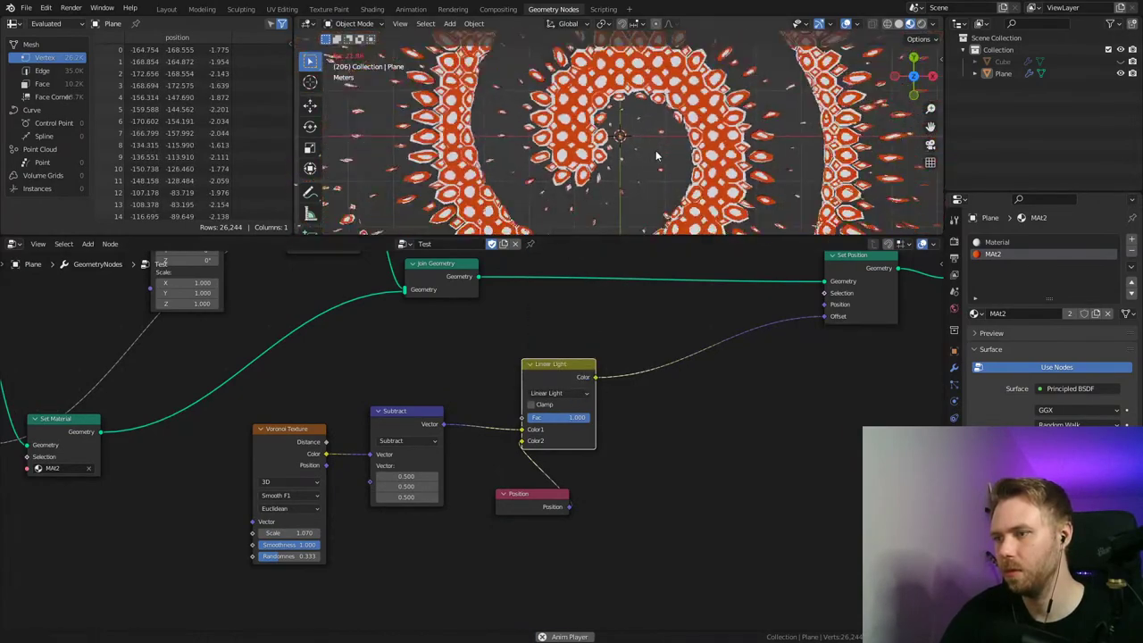
mouse_move(576, 417)
left_mouse_down()
mouse_move(522, 416)
mouse_move(597, 417)
left_mouse_up()
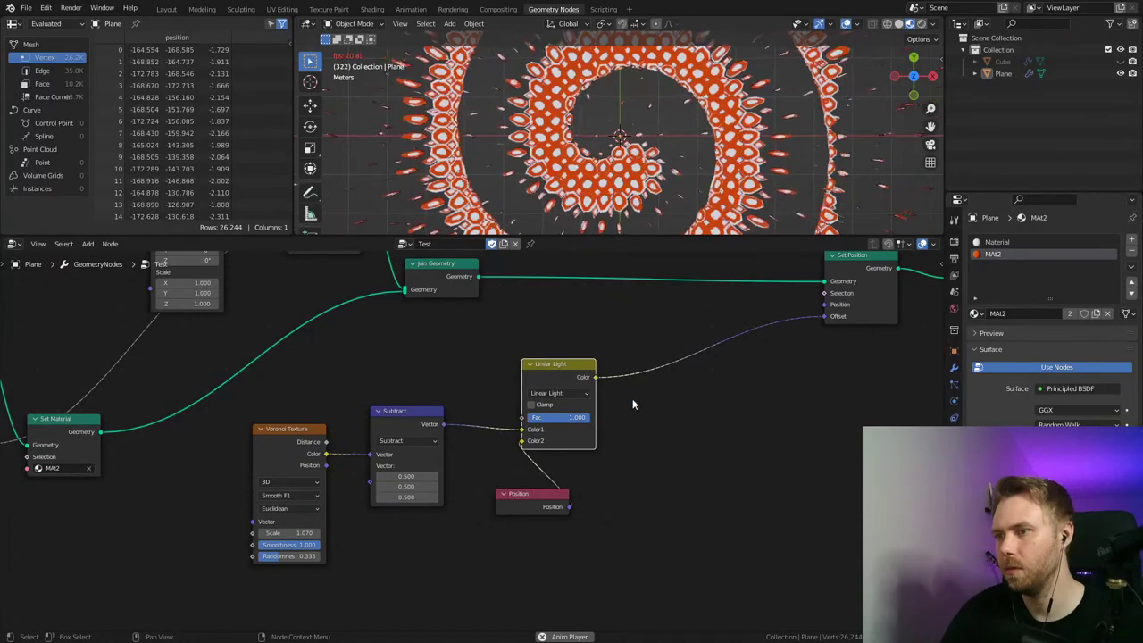
middle_click_drag(666, 398, 645, 444)
scroll(656, 165, "up", 3)
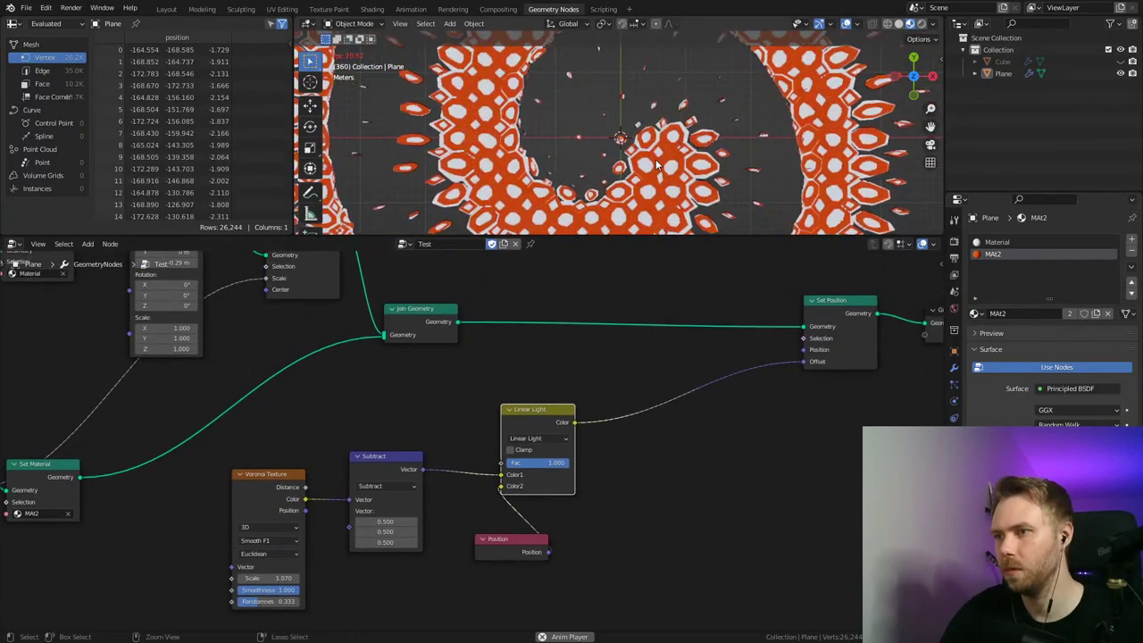
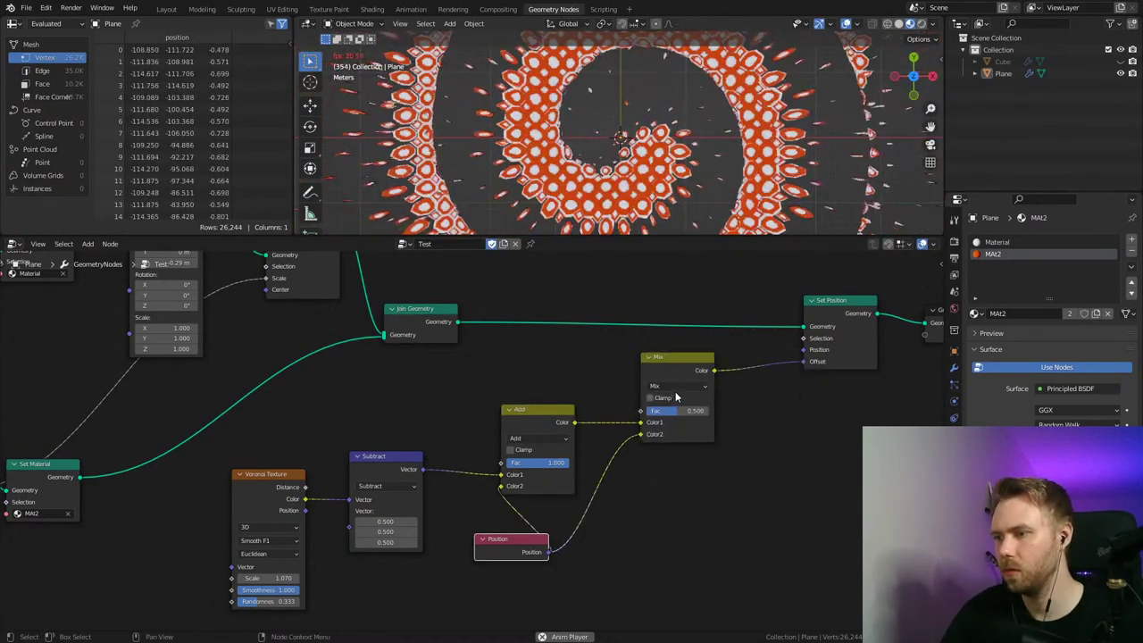
Step: Switch the Mix node feeding Set Position to Linear Light with Fac 1.000, set the Add node's Fac to 0.000 and save
left_click_drag(676, 409, 705, 410)
left_click(681, 386)
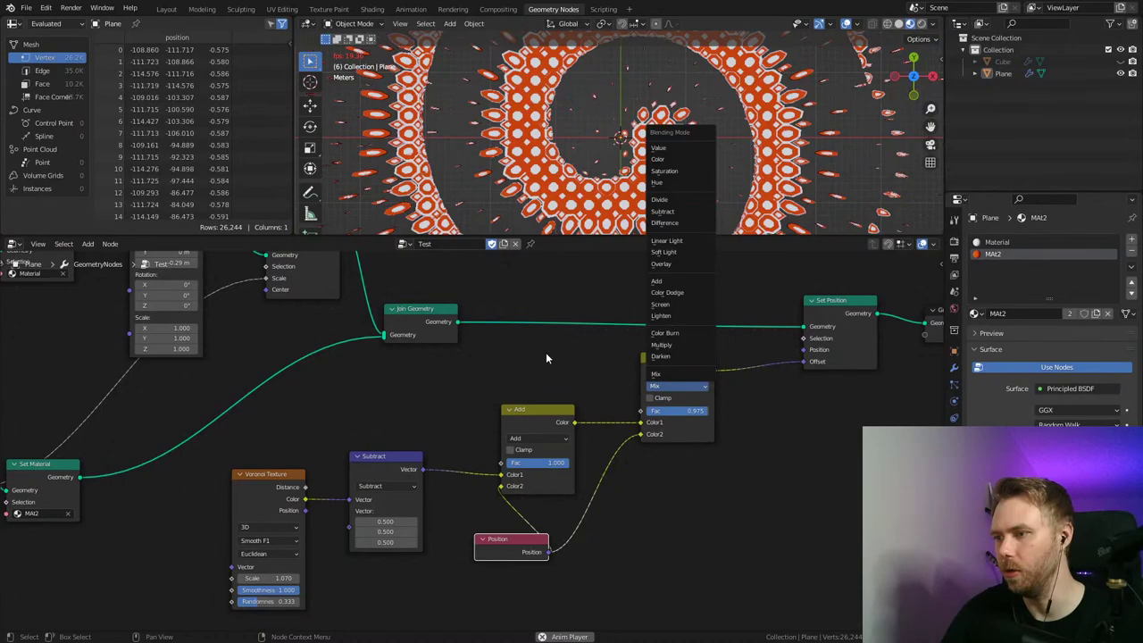
left_click(684, 385)
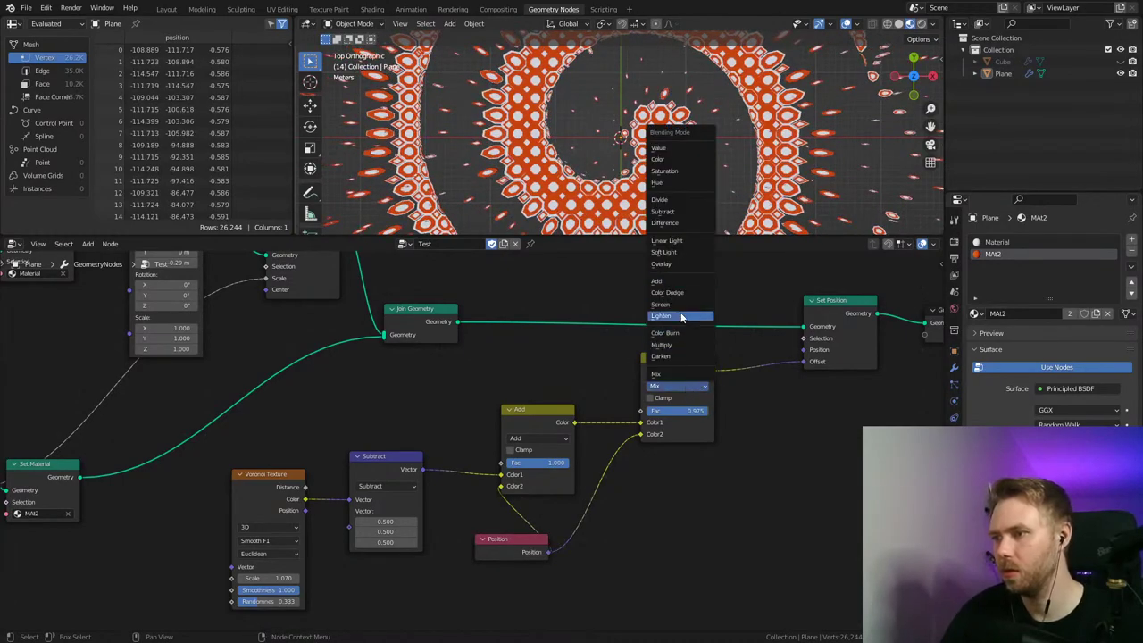
left_click(674, 241)
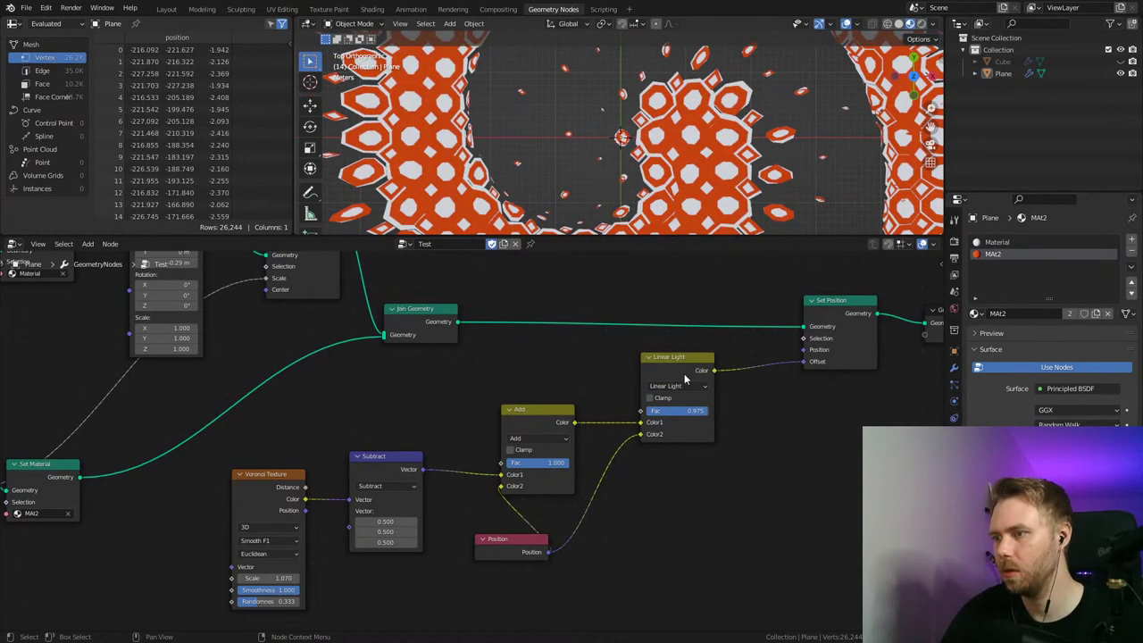
left_click_drag(685, 410, 714, 411)
left_click_drag(564, 462, 507, 461)
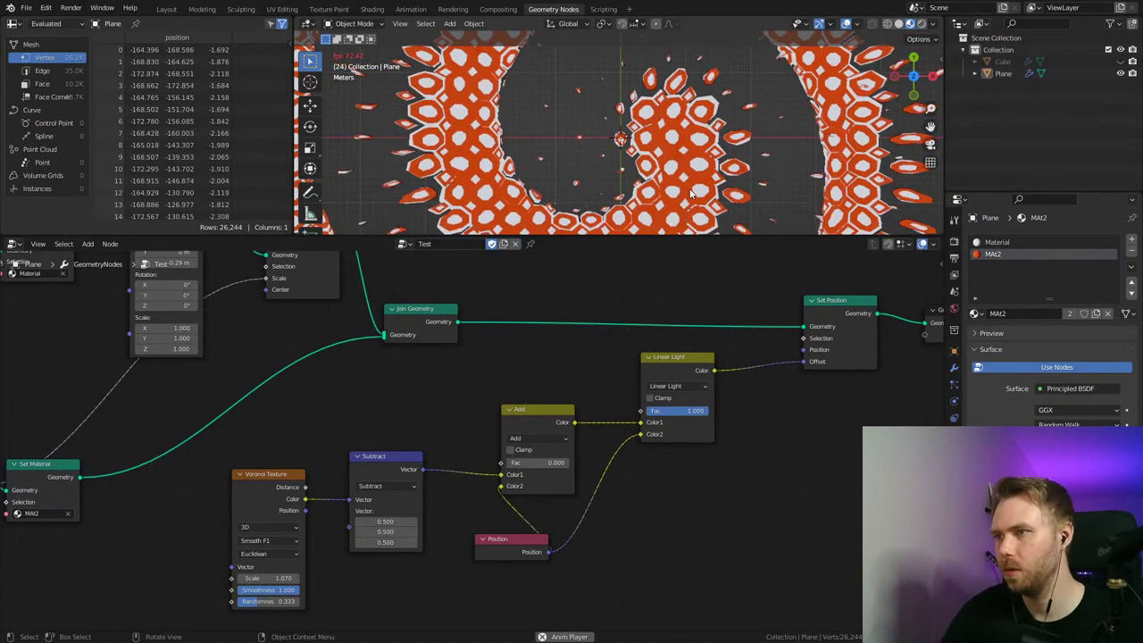
key("ctrl+s")
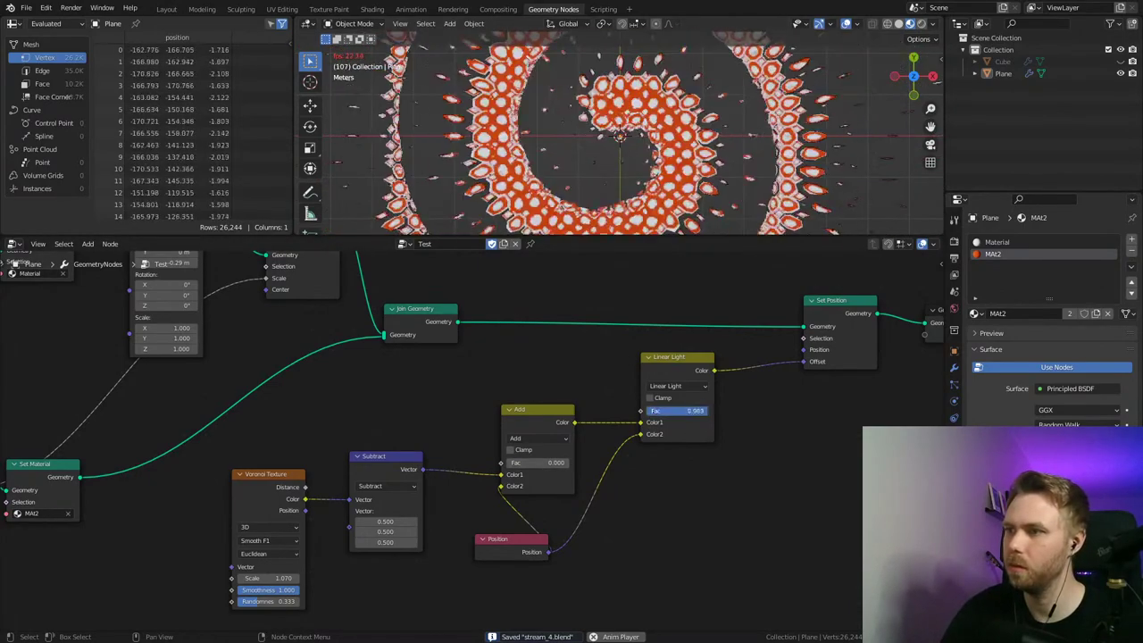
Step: Try the Add node's Fac at 1.000 and the Offset link cut, undo the cut, and return the Fac to 0.000
left_click_drag(535, 458, 593, 459)
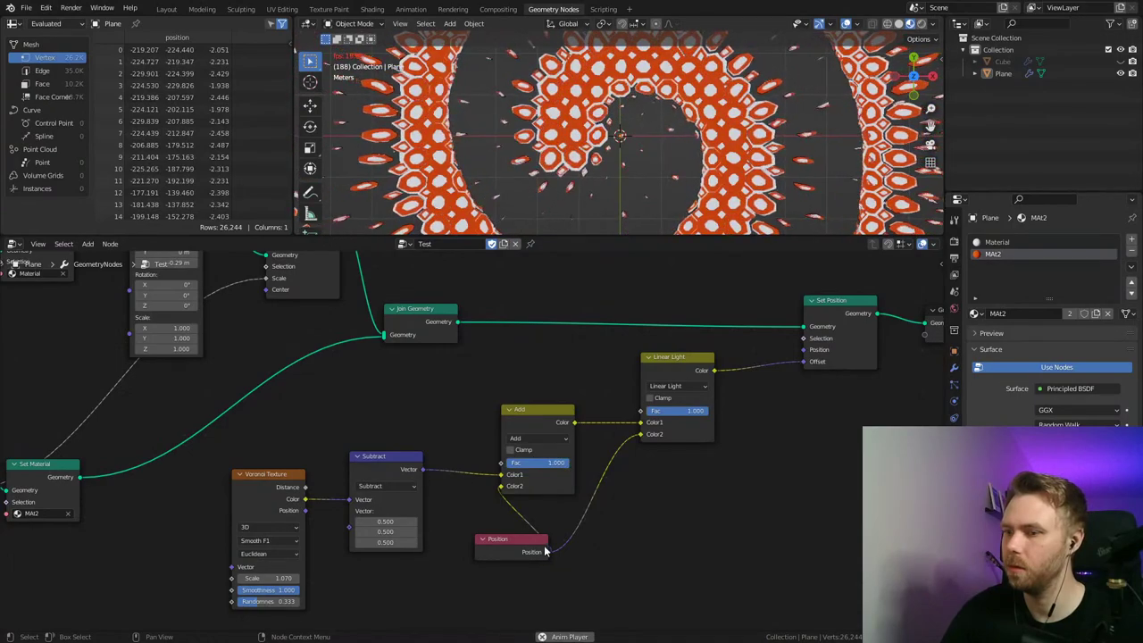
left_click_drag(737, 422, 791, 408)
right_click_drag(775, 357, 777, 416, "ctrl")
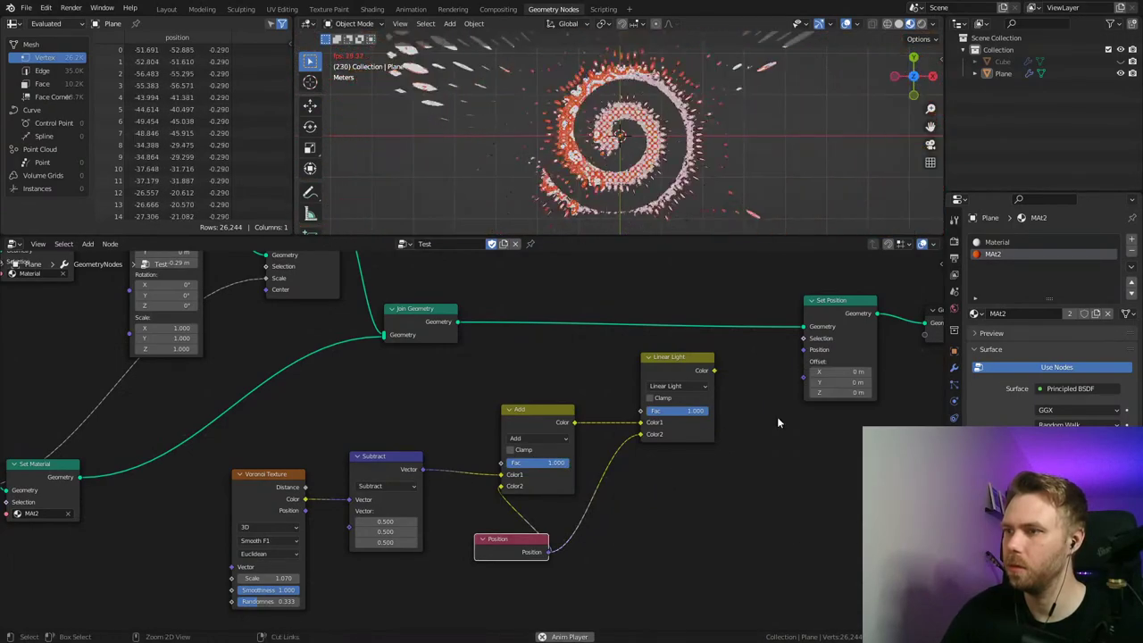
key("ctrl+z")
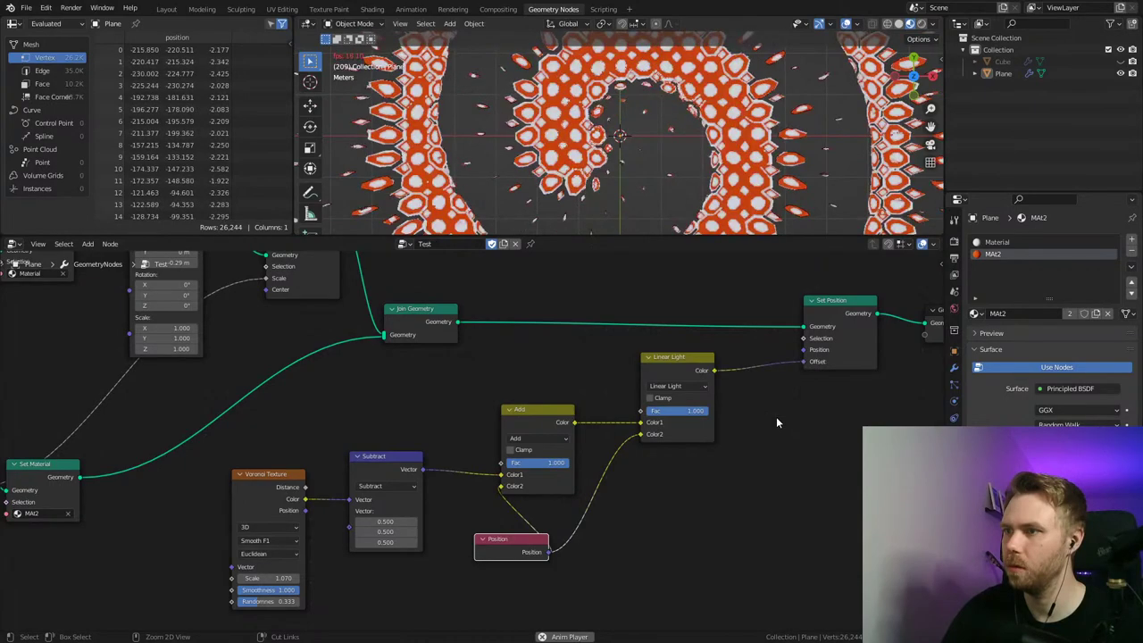
left_click_drag(531, 463, 474, 462)
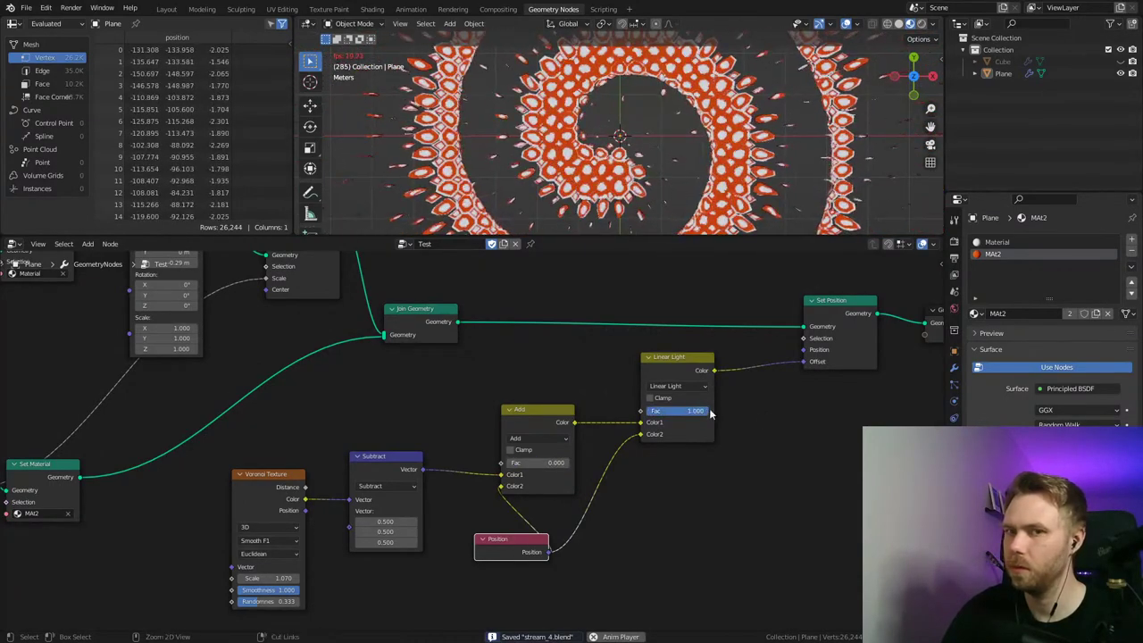
Step: Change the Linear Light node's blending mode back to Mix and set its Fac to 0.500
middle_click_drag(745, 406, 709, 427)
scroll(700, 407, "up", 2)
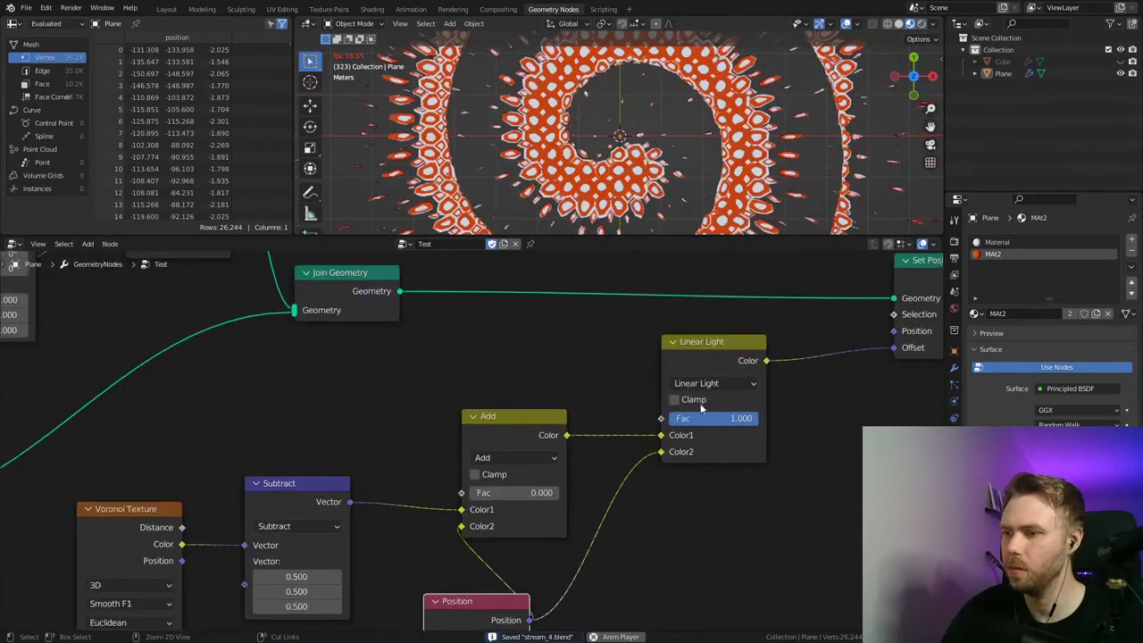
left_click(726, 383)
left_click(684, 365)
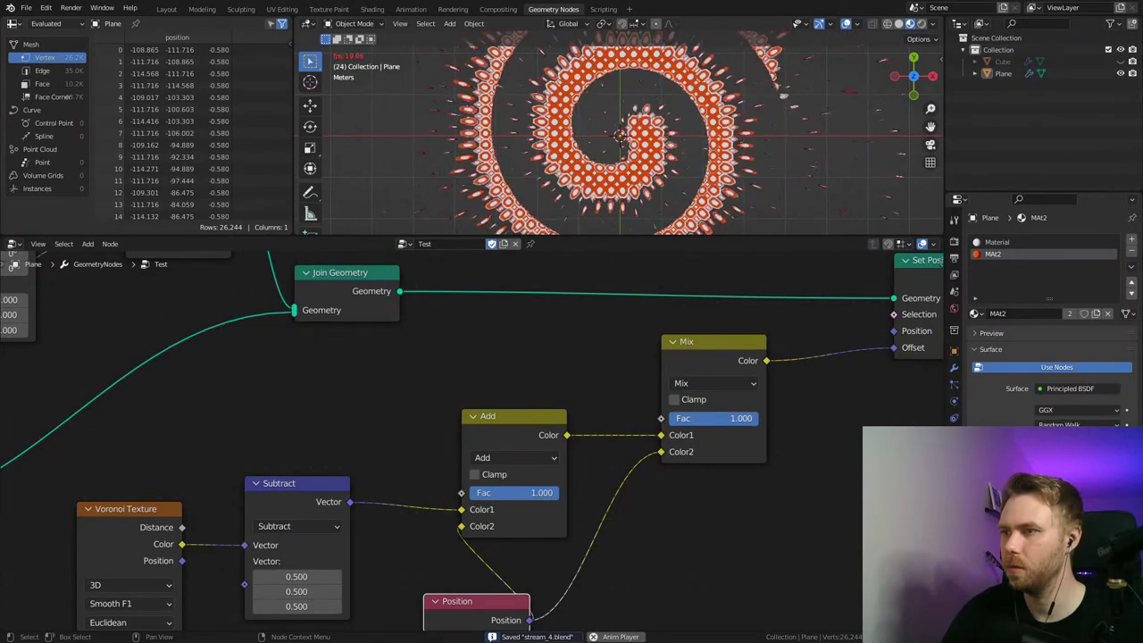
left_click_drag(707, 418, 668, 418)
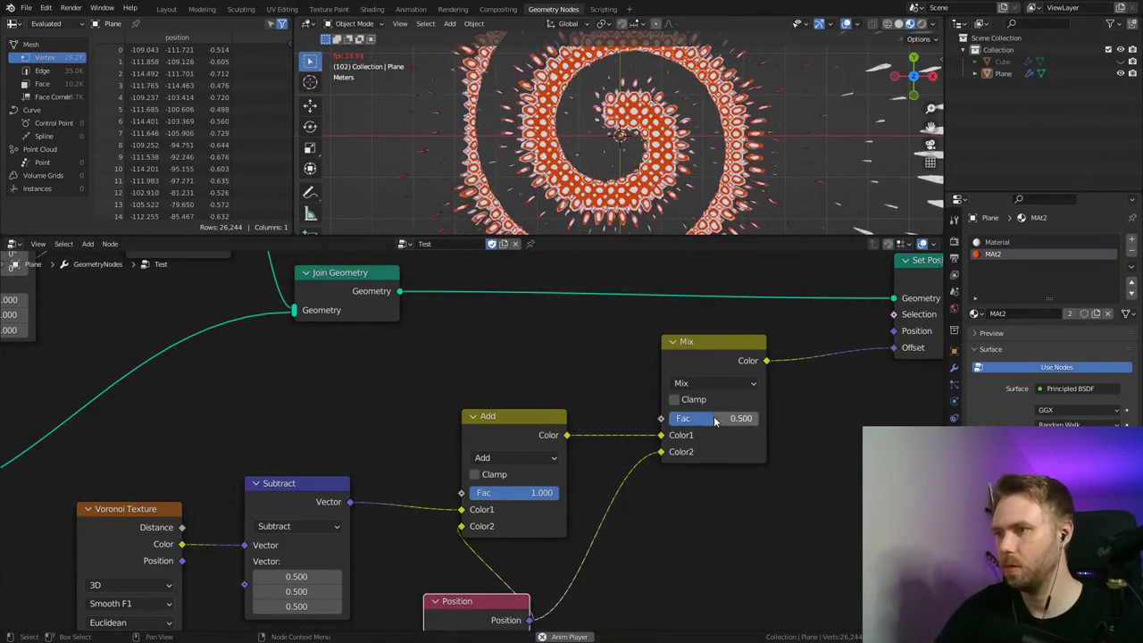
Step: Cut and relink the Mix node's Color output to Set Position's Offset, and set the Add node's Fac to 0.000
right_click_drag(857, 332, 802, 395, "ctrl")
left_click_drag(766, 361, 895, 369)
middle_click_drag(635, 478, 579, 437)
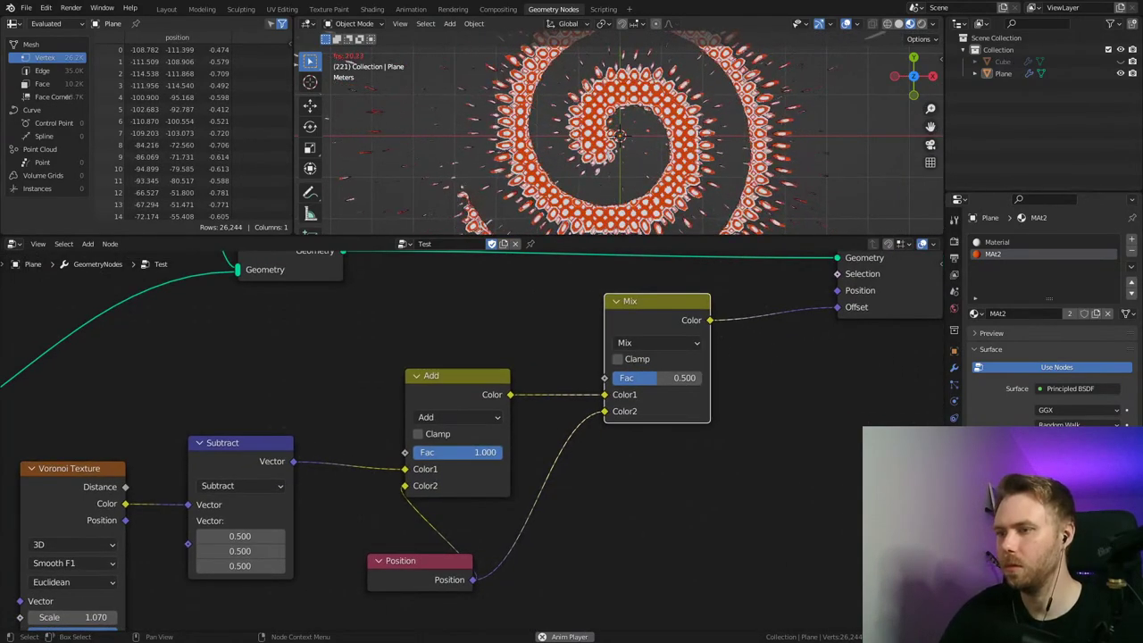
left_click_drag(485, 451, 413, 452)
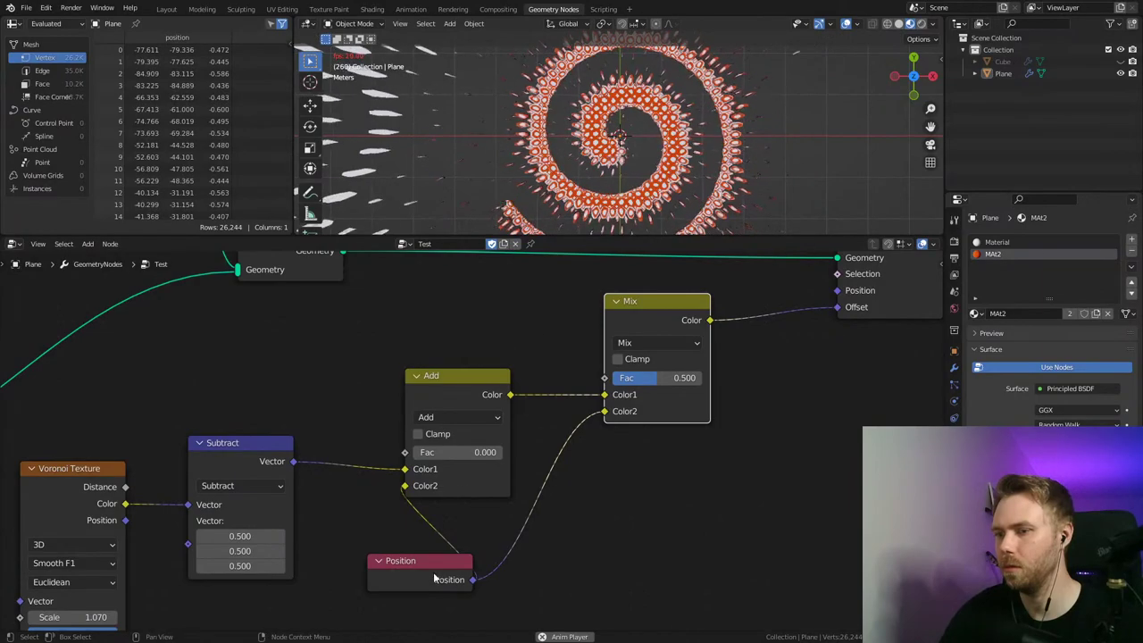
Step: Delete the Add node while keeping Subtract linked to the Mix node, move the Position node closer to Mix, and save
left_click(455, 382)
key("ctrl+x")
left_click_drag(440, 559, 513, 479)
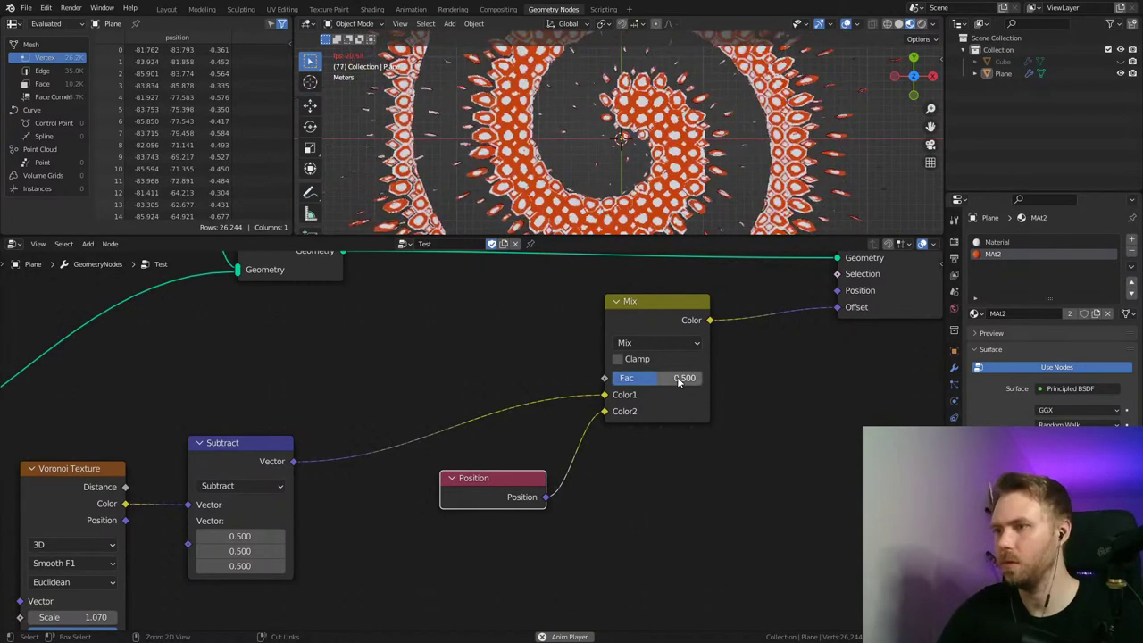
key("ctrl+s")
Step: Set the Mix node to Linear Light with Fac 0.000 and swap its inputs so Position feeds Color1 and Subtract feeds Color2
left_click(680, 343)
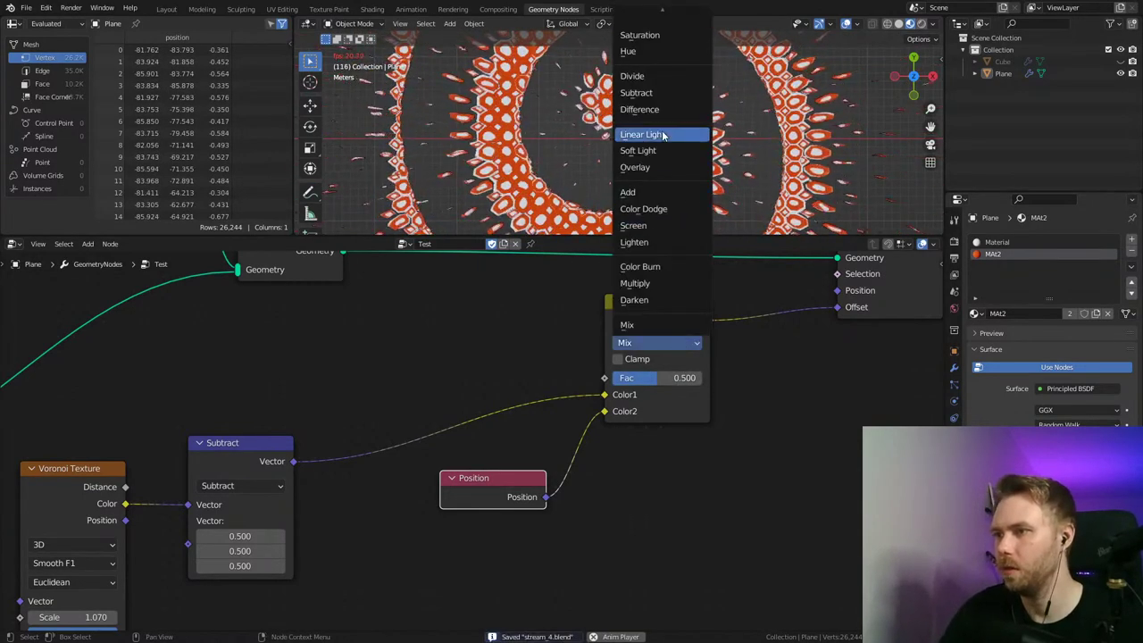
left_click(663, 135)
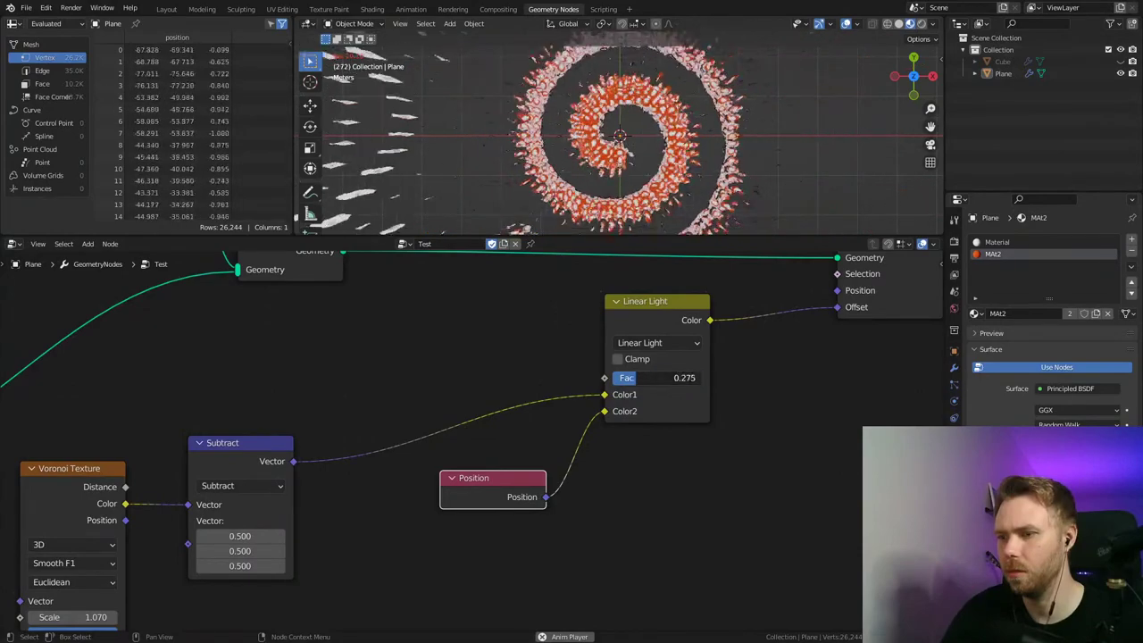
left_click_drag(605, 394, 604, 410)
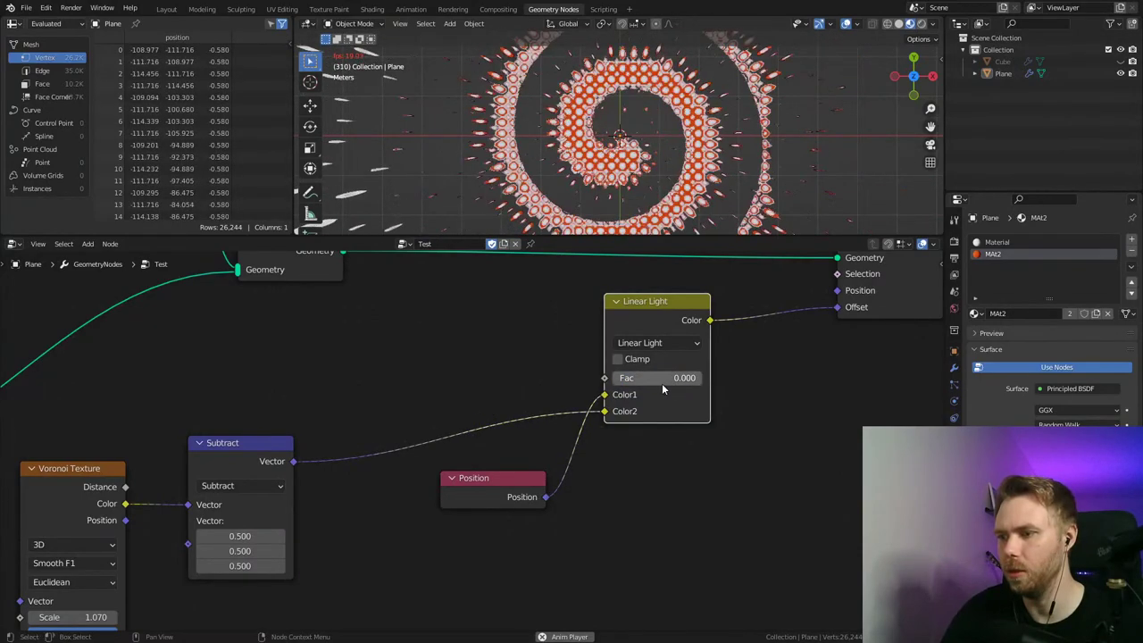
mouse_move(662, 382)
left_mouse_down()
mouse_move(751, 382)
mouse_move(662, 382)
left_mouse_up()
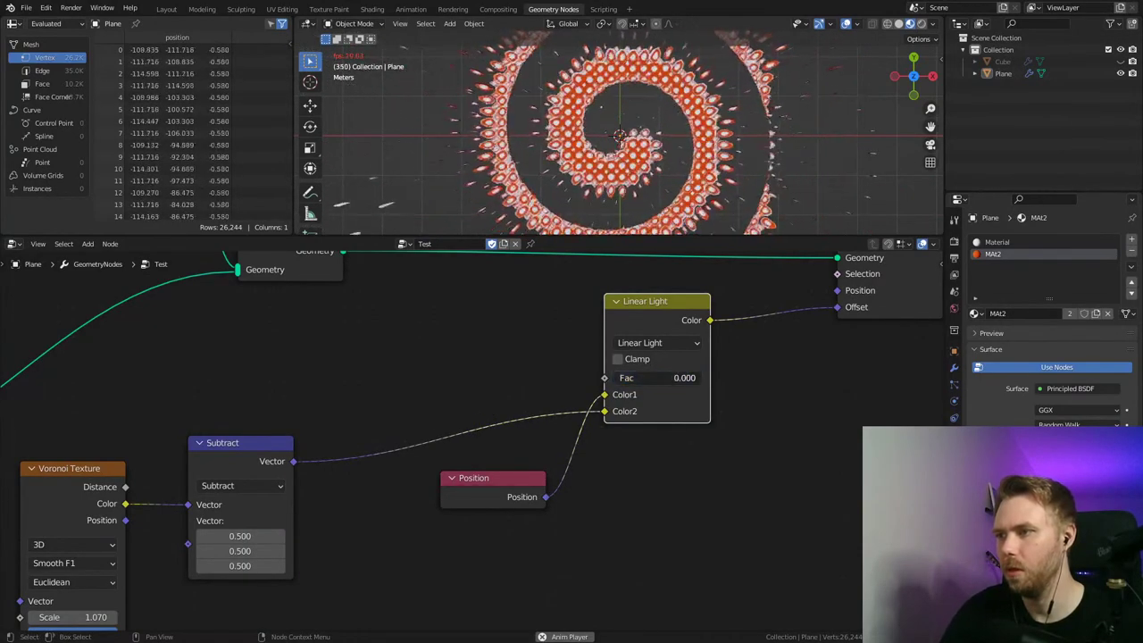
Step: Link the Voronoi Texture's Color directly to Linear Light's Color2 with Fac 1.000, delete the Subtract node and save the file
left_click_drag(126, 504, 145, 505)
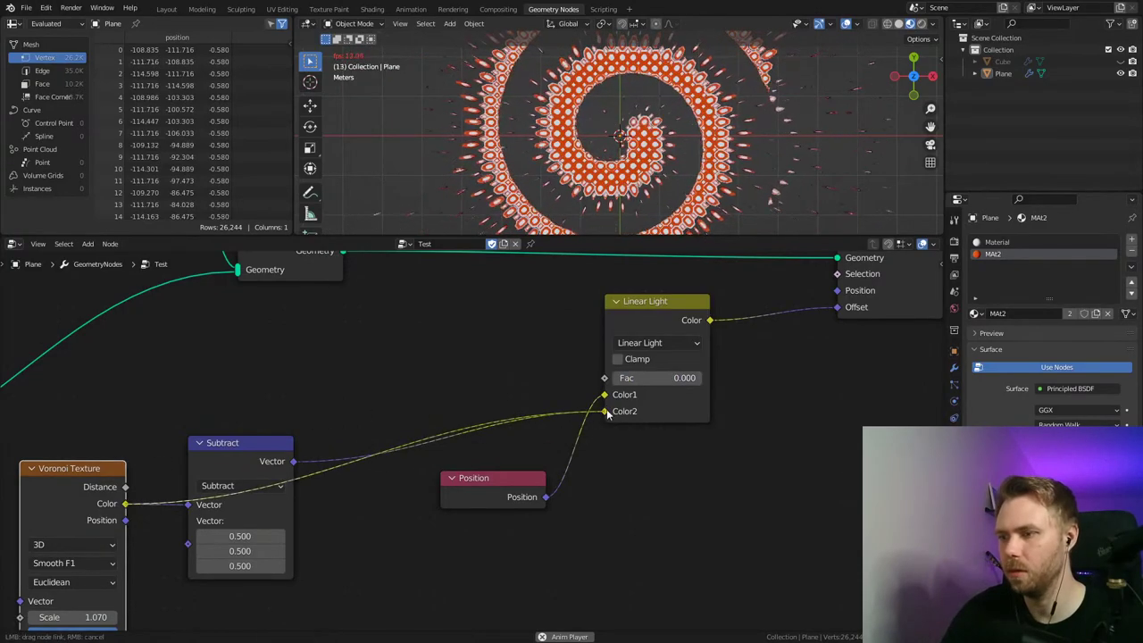
left_click_drag(607, 412, 705, 378)
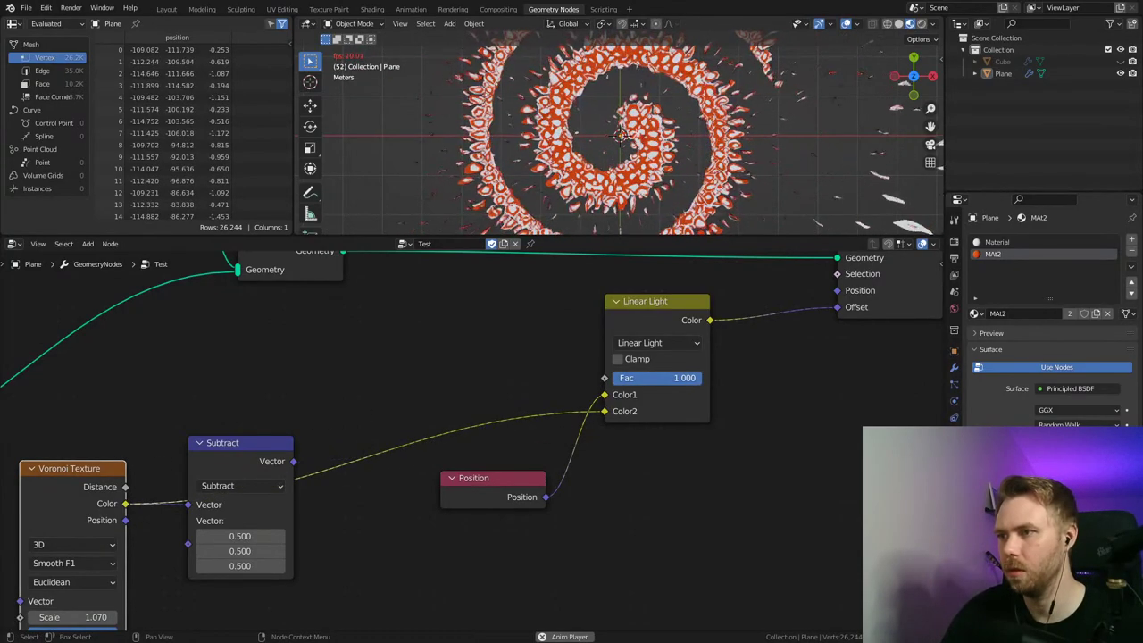
left_click(259, 444)
key("x")
left_click_drag(80, 472, 354, 354)
key("ctrl+s")
Step: Arrange the Position node above the Voronoi Texture beside the Linear Light node, and set Linear Light's Fac to 0.592
scroll(476, 373, "up", 3)
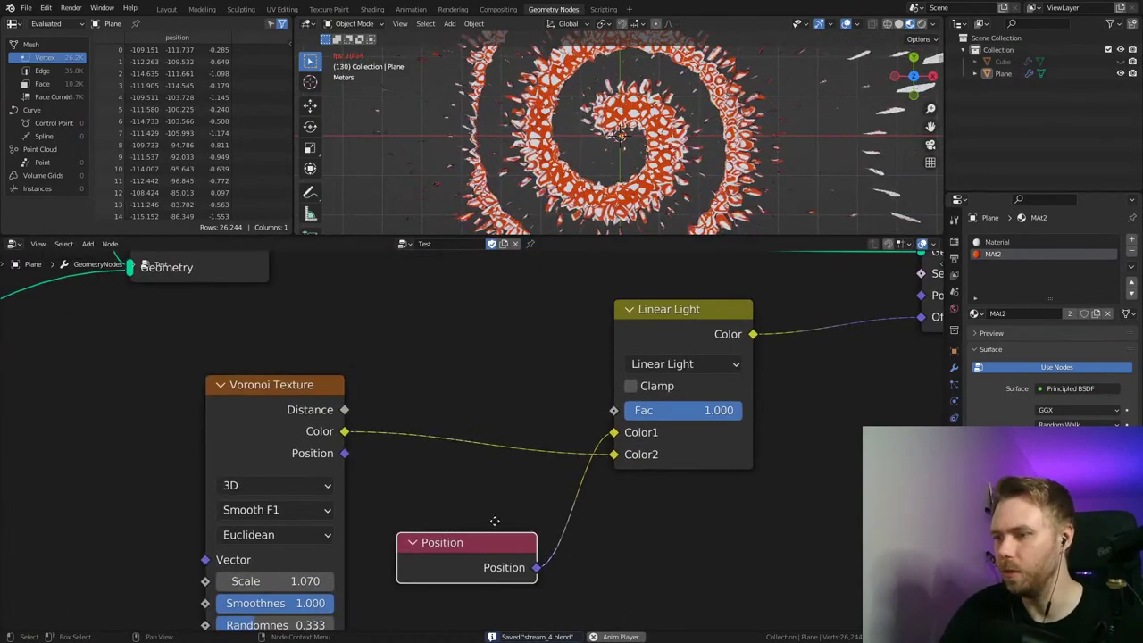
left_click_drag(492, 536, 509, 380)
left_click_drag(312, 414, 373, 505)
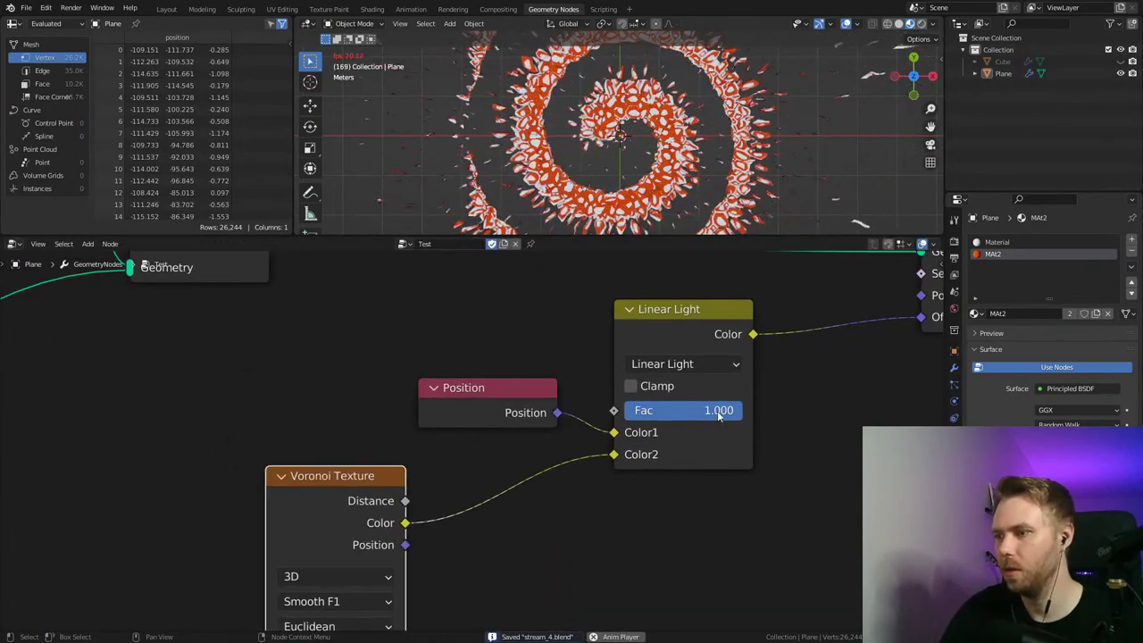
left_click_drag(718, 415, 662, 410)
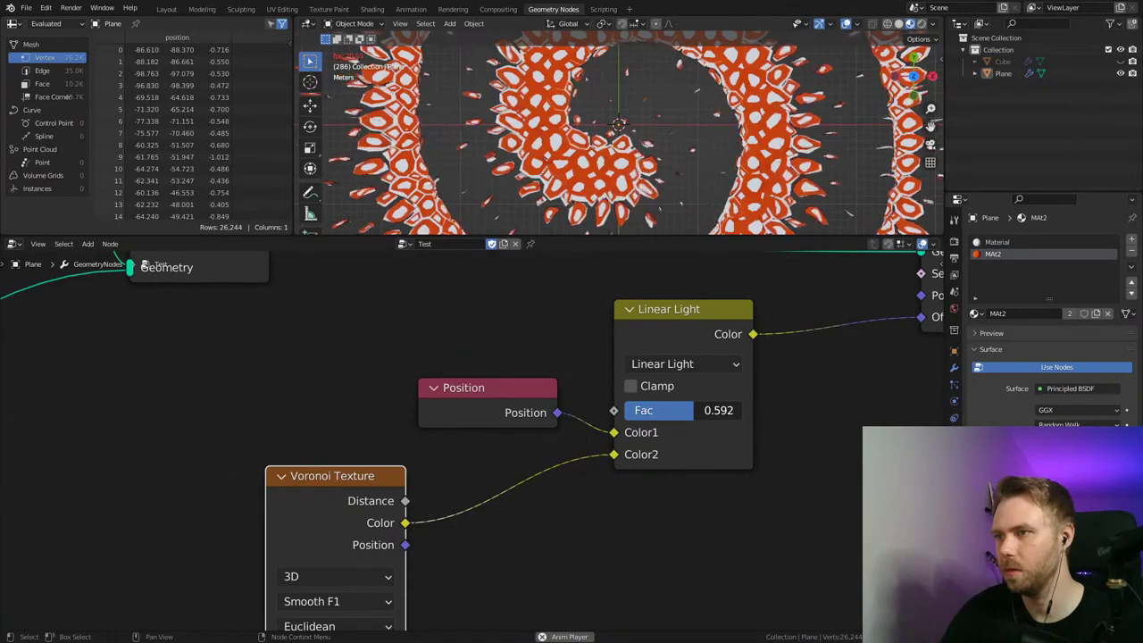
Step: Set the Linear Light node's Fac to 0.500, save the file, and move the Voronoi Texture node closer to it
key("Return")
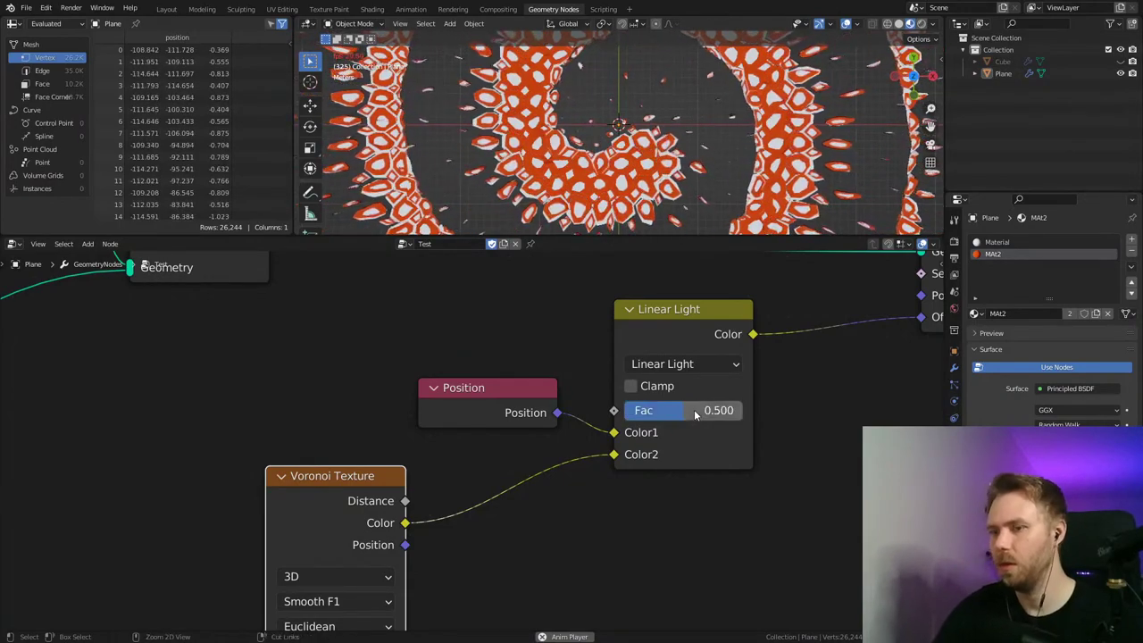
scroll(473, 429, "down", 3)
key("ctrl+s")
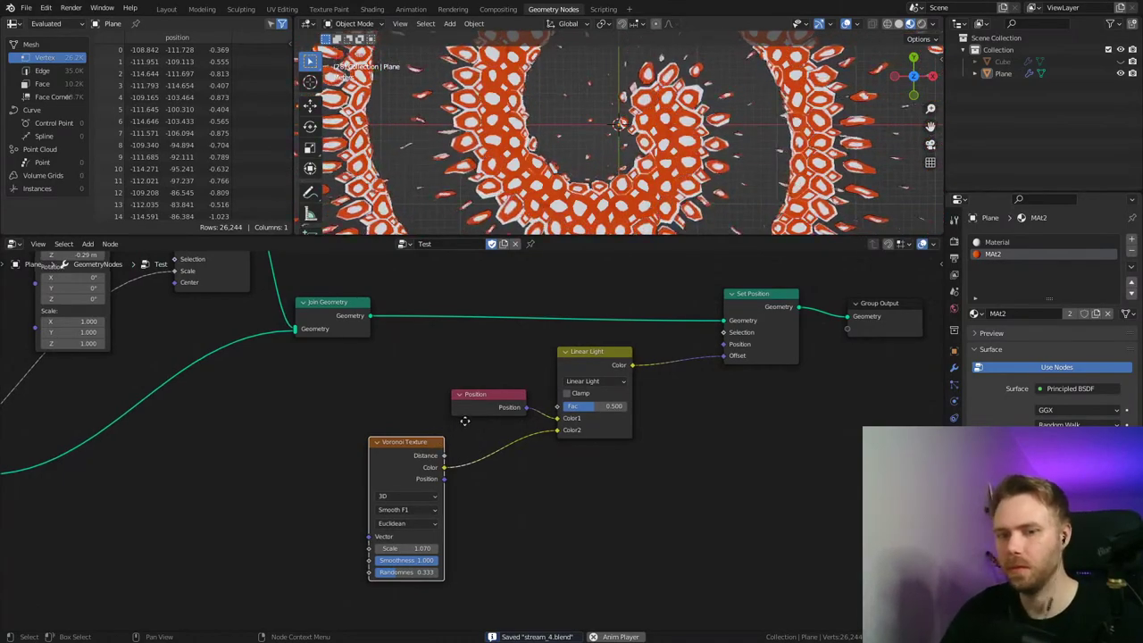
middle_click_drag(464, 421, 508, 396)
left_click_drag(441, 421, 512, 448)
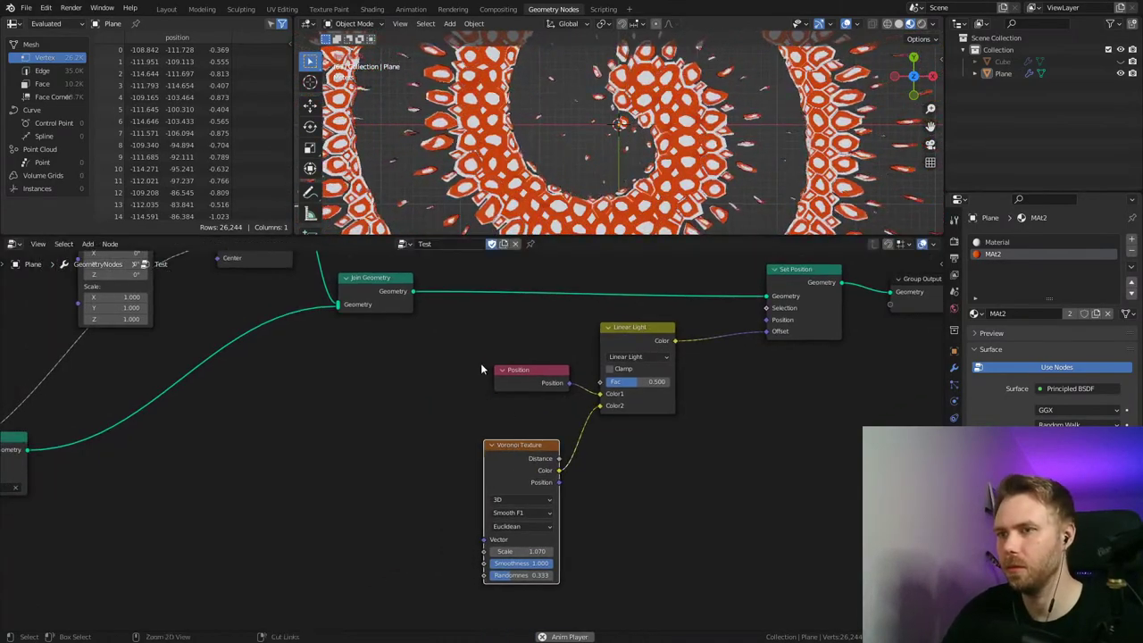
Step: Try linking the Geometry Proximity node's Position to the Voronoi Texture's Vector, and cut that link again
mouse_move(481, 364)
middle_mouse_down("ctrl")
mouse_move(406, 414)
mouse_move(617, 426)
mouse_move(492, 371)
middle_mouse_up("ctrl")
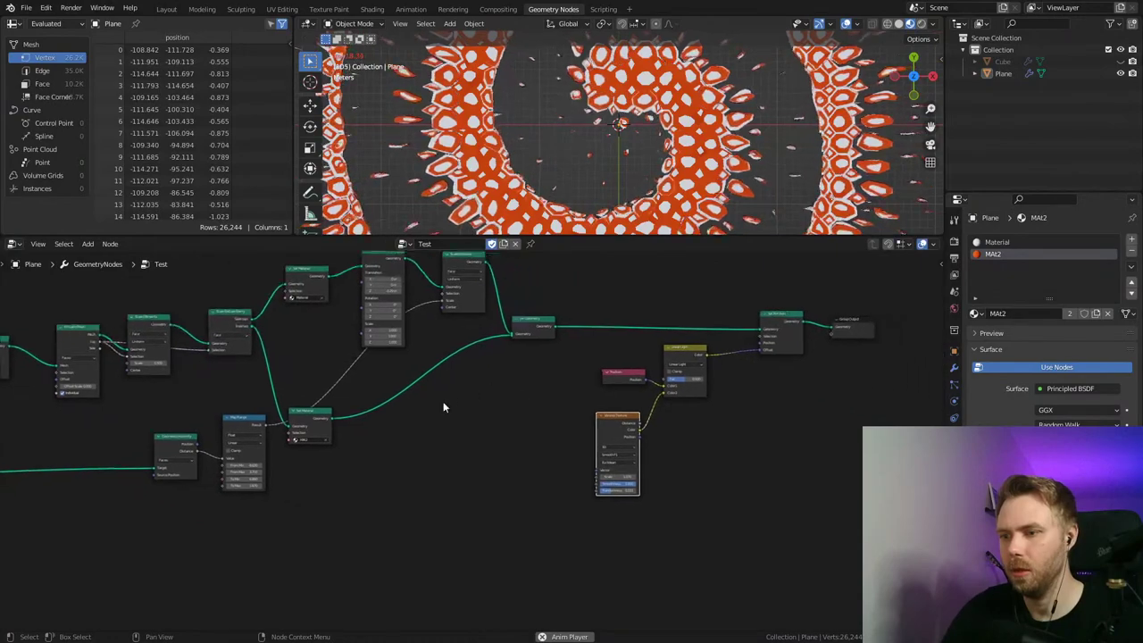
left_click_drag(162, 440, 596, 471)
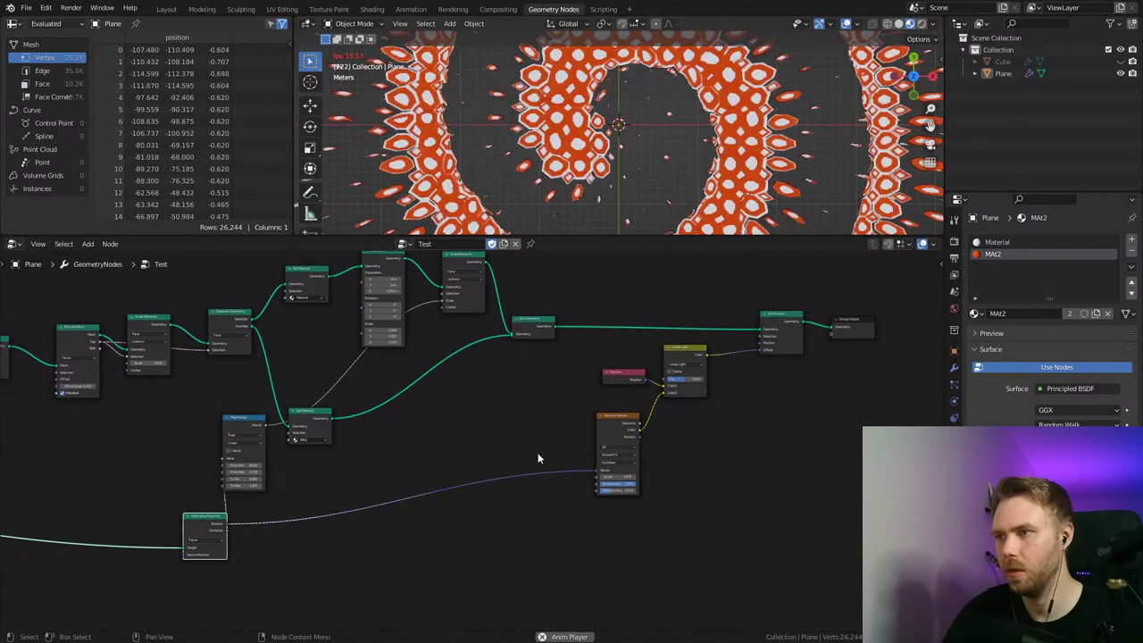
right_click_drag(539, 456, 474, 526, "ctrl")
Step: Try driving the Voronoi Texture's Vector with the Location of a duplicated Object Info node, and remove the duplicate again
middle_click_drag(548, 480, 869, 438)
middle_click_drag(333, 483, 530, 472)
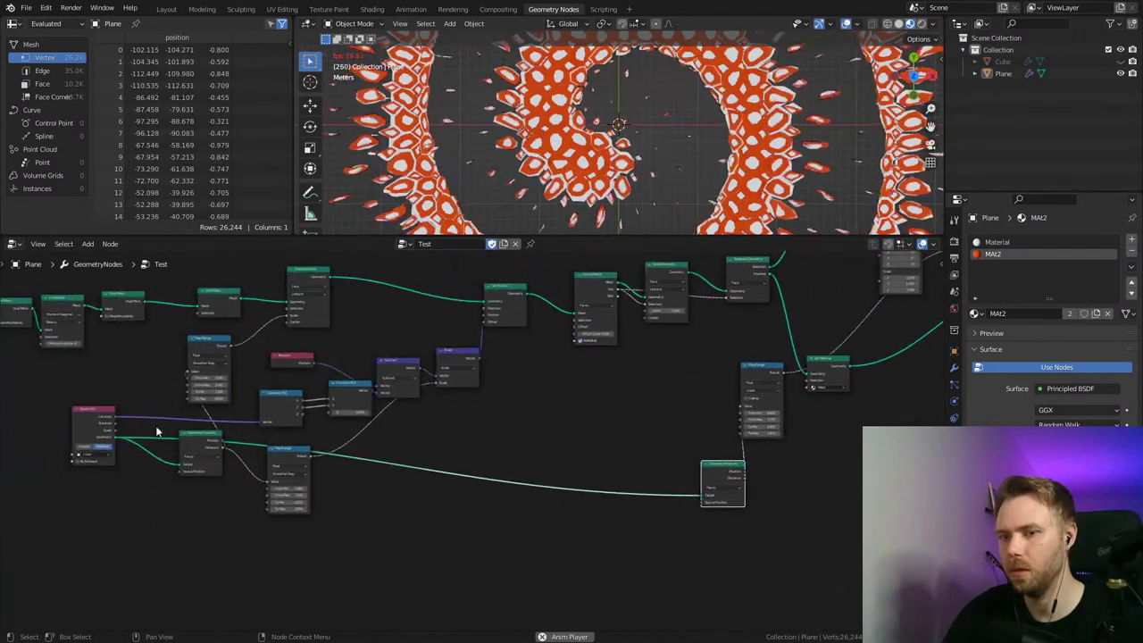
key("shift+d")
middle_click_drag(814, 452, 406, 454)
left_click_drag(500, 465, 635, 418)
middle_click_drag(636, 417, 451, 412, "ctrl")
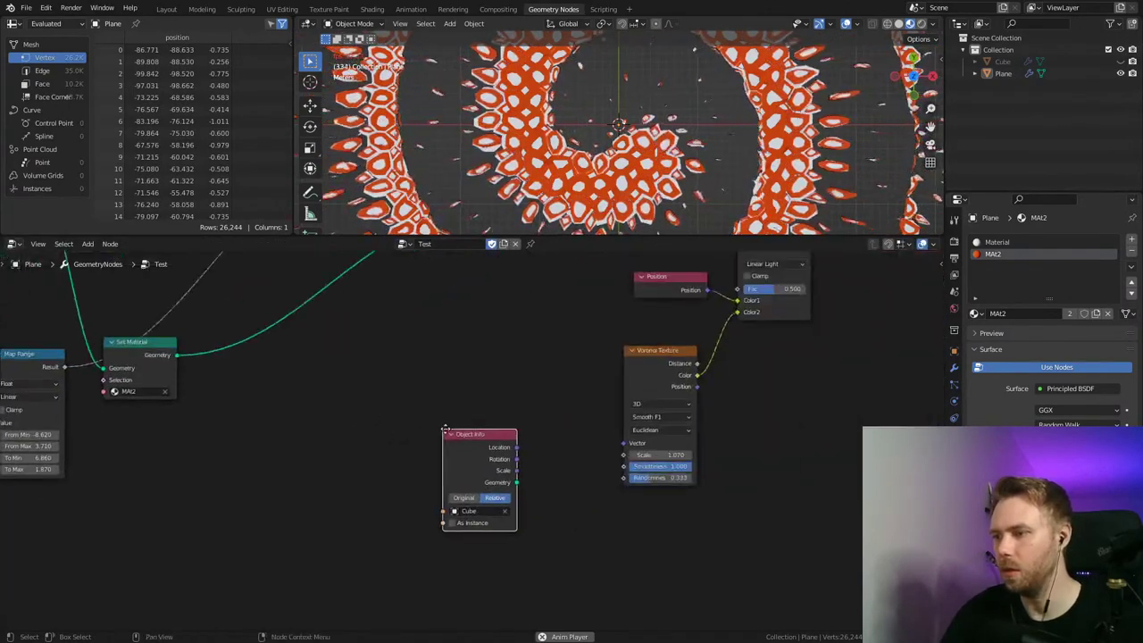
scroll(458, 404, "up", 2)
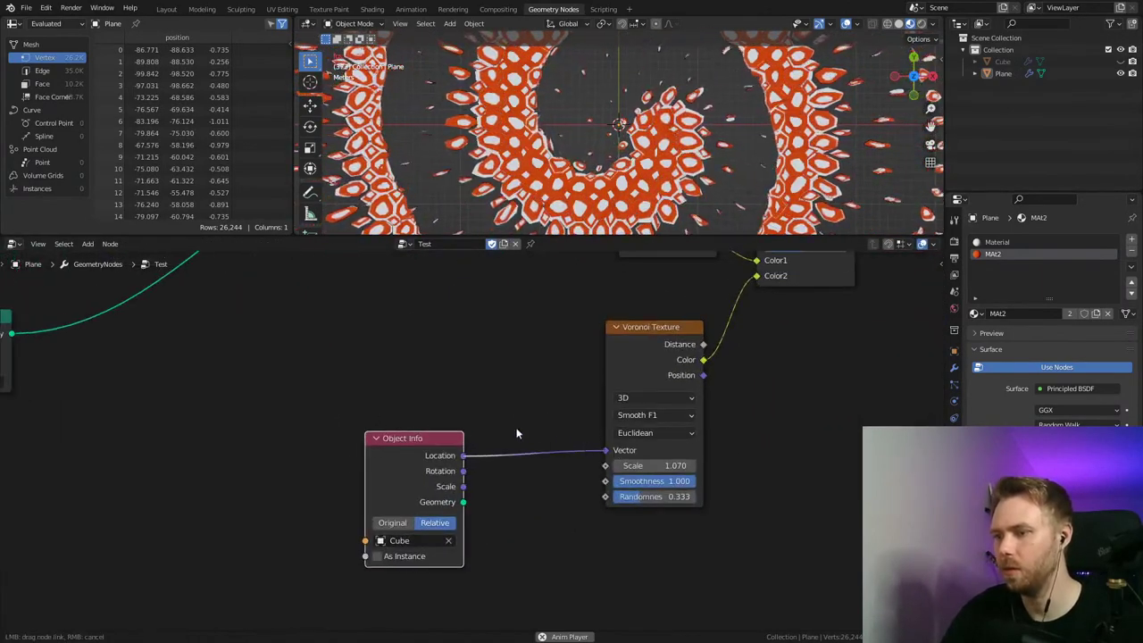
left_click_drag(516, 433, 466, 471)
left_click_drag(611, 451, 461, 461)
left_click_drag(611, 451, 608, 450)
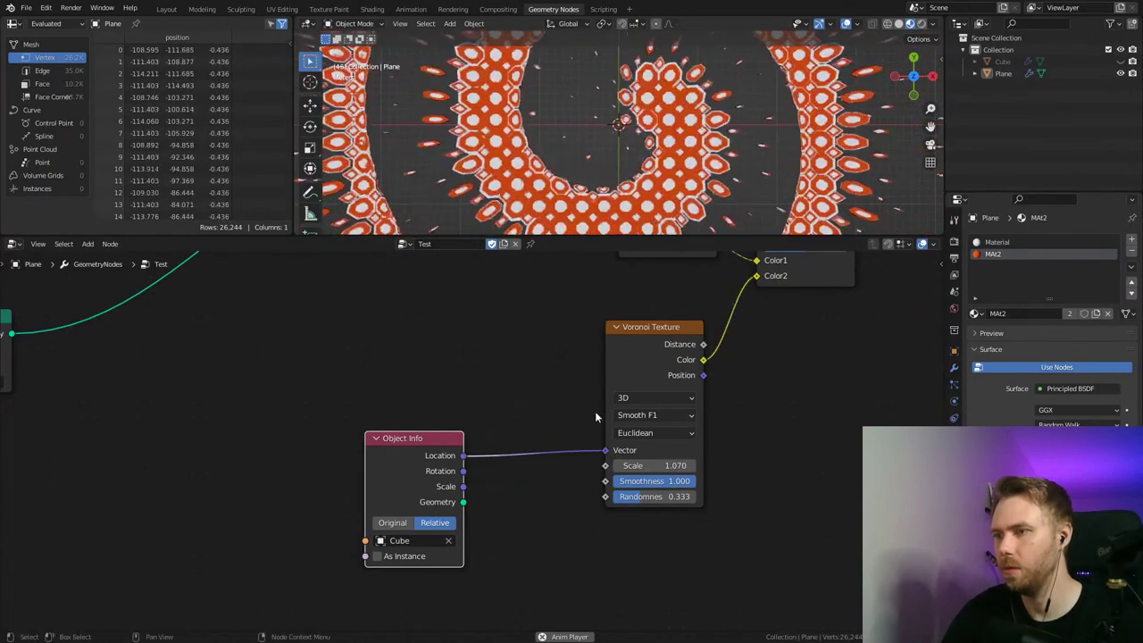
key("ctrl+z")
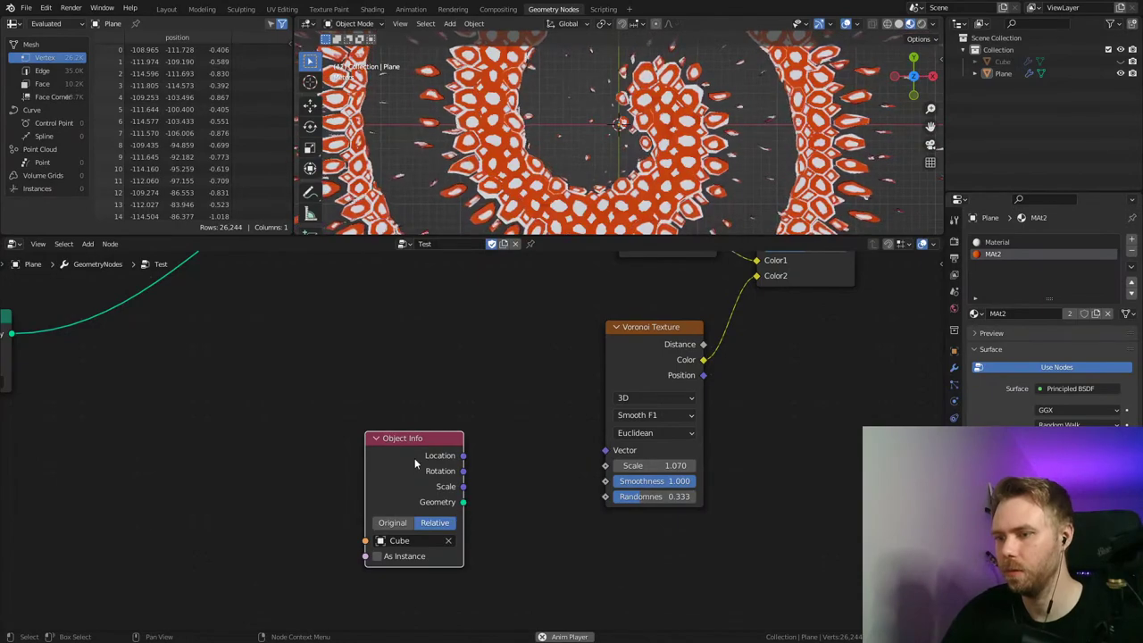
key("x")
Step: Link the Position output of the Geometry Proximity node below Map Range to the Voronoi Texture's Vector
middle_click_drag(127, 451, 442, 401)
scroll(413, 432, "down", 2)
middle_click_drag(371, 463, 384, 459)
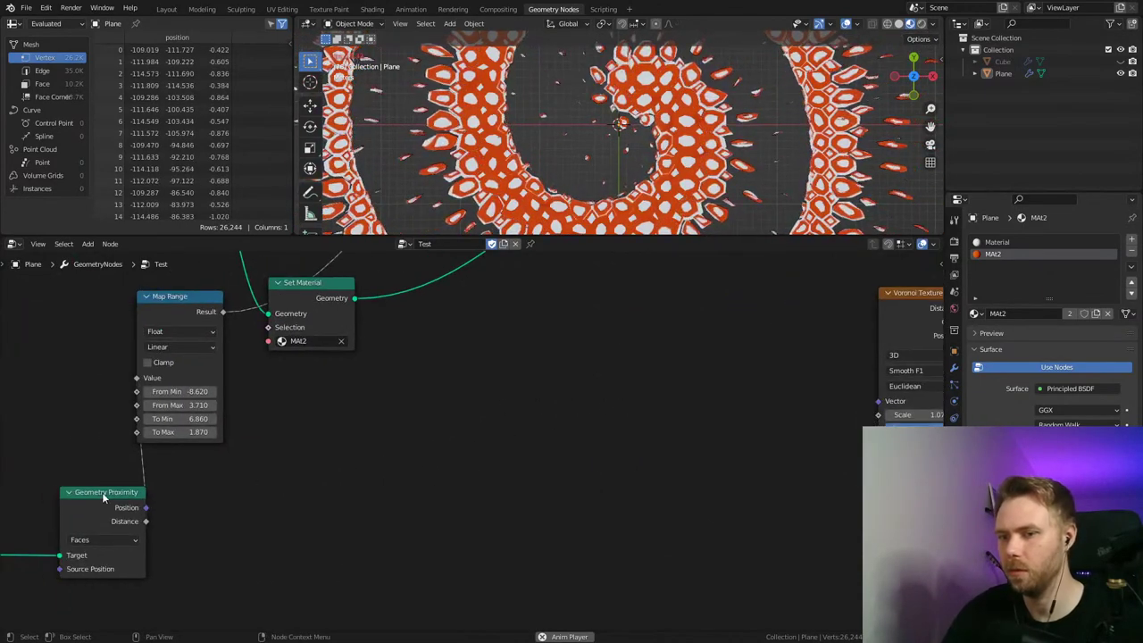
left_click_drag(145, 507, 886, 404)
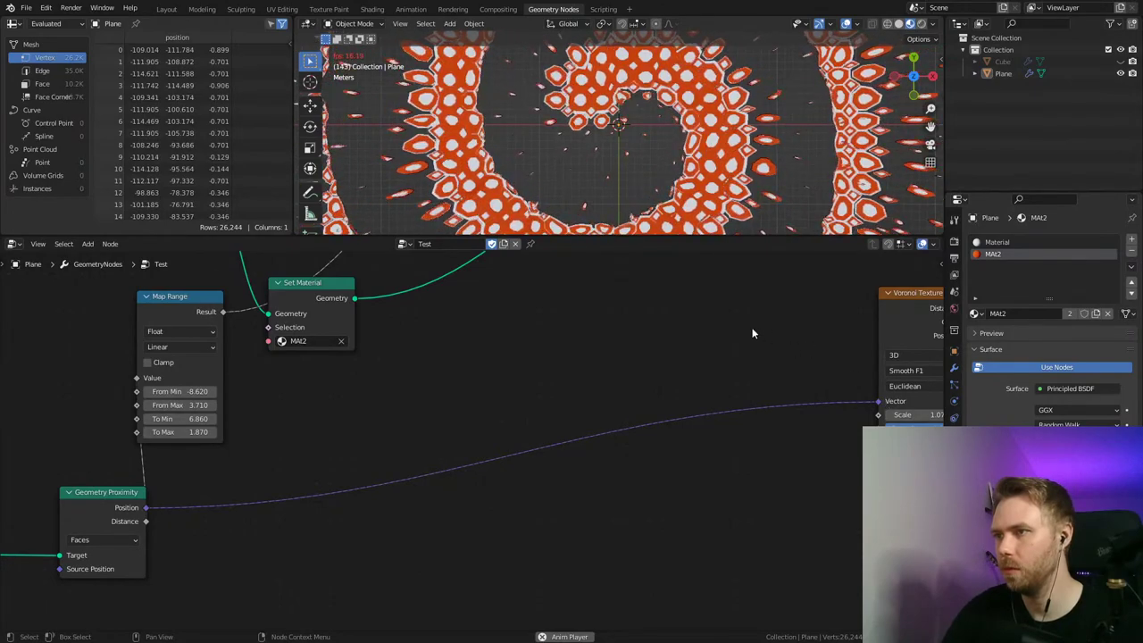
middle_click_drag(753, 333, 488, 370)
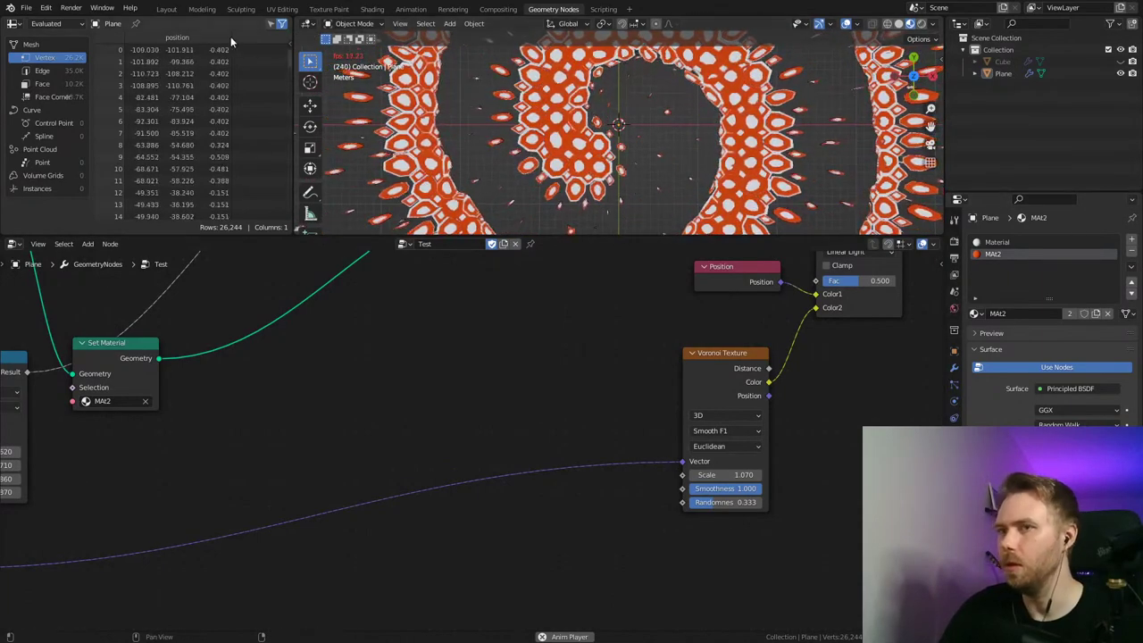
Step: Examine the distorted spiral's height from a low angle in the Layout workspace and return to the Geometry Nodes workspace
left_click(166, 9)
mouse_move(472, 230)
middle_mouse_down()
mouse_move(484, 268)
mouse_move(491, 223)
middle_mouse_up()
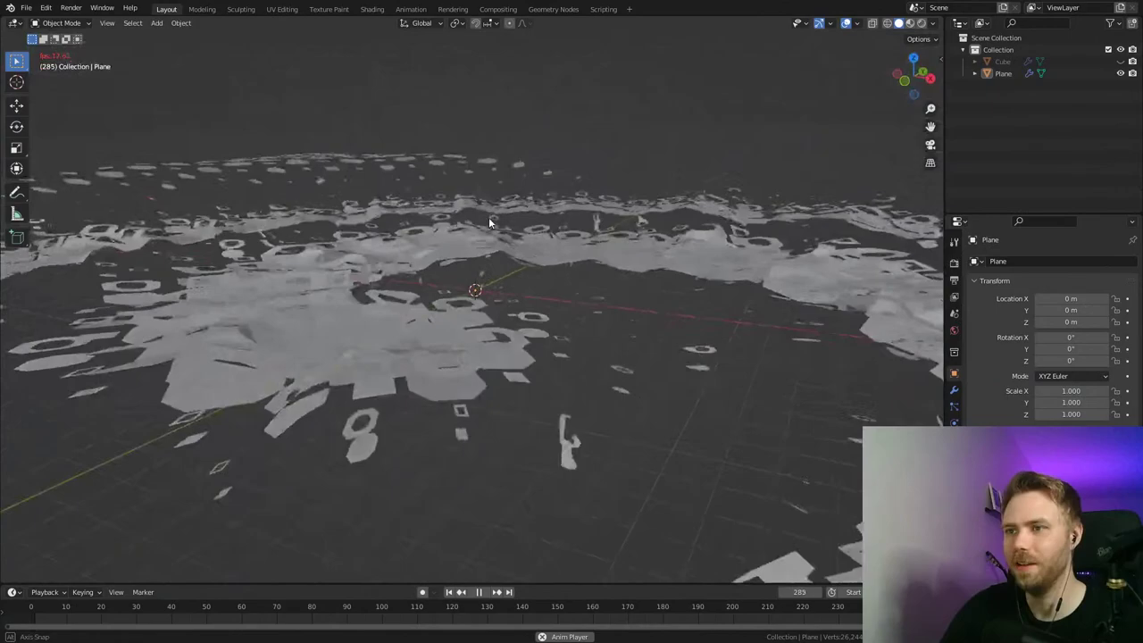
left_click(553, 9)
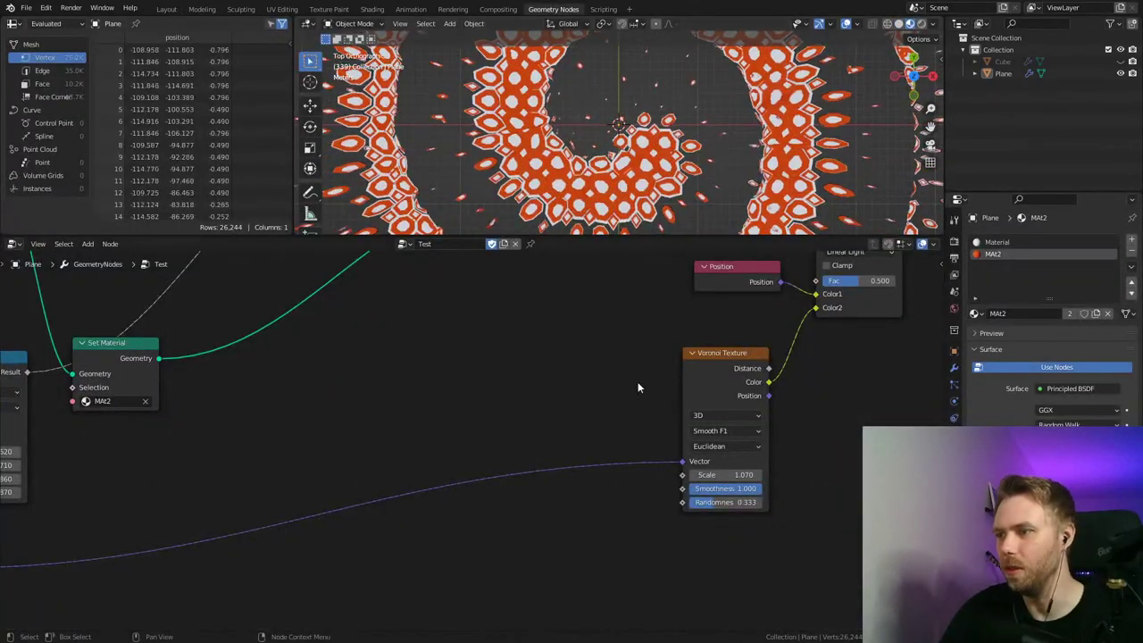
Step: Move the Position and Linear Light nodes away from Set Position and insert a Separate XYZ node between Linear Light and Set Position's Offset
middle_click_drag(638, 387, 378, 526)
left_click_drag(489, 408, 383, 417)
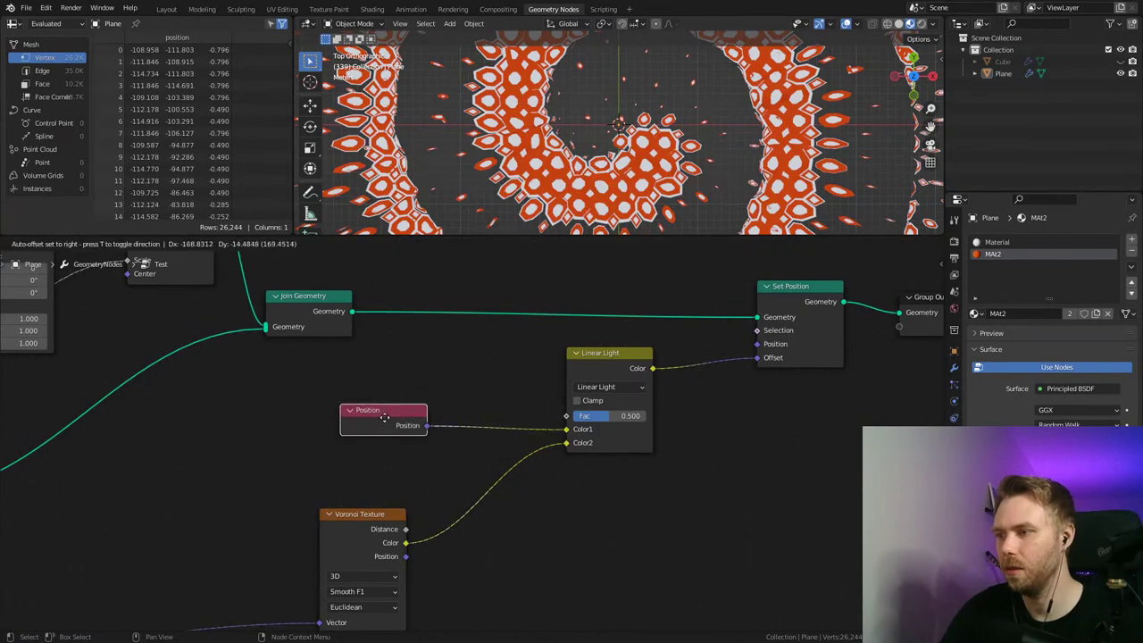
middle_click_drag(664, 460, 625, 420)
left_click_drag(550, 328, 480, 337)
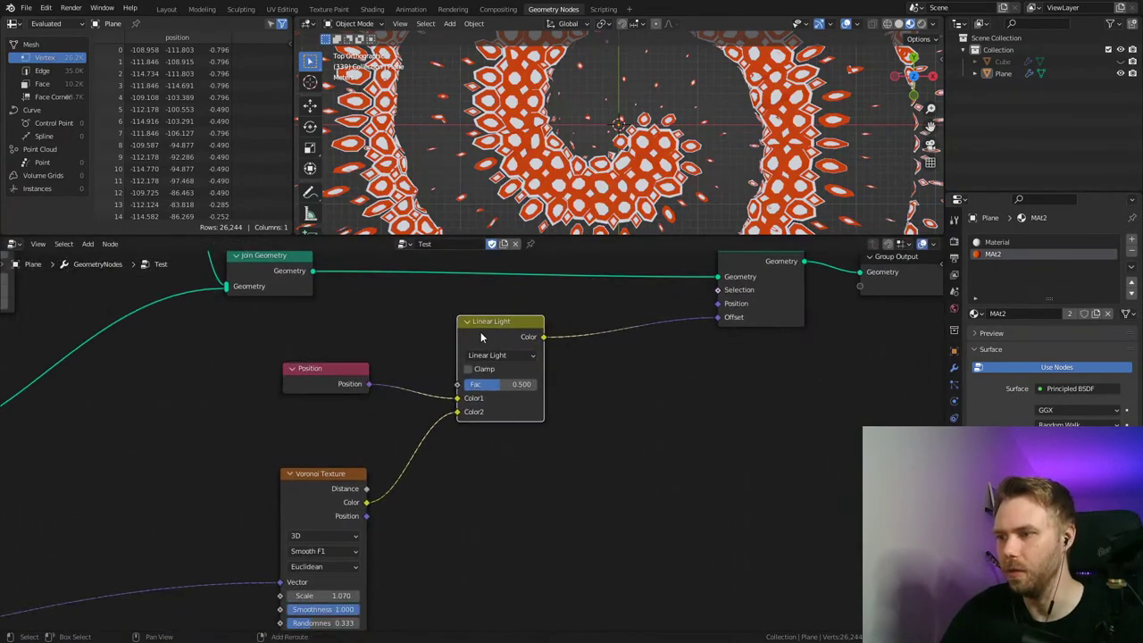
key("shift+a")
mouse_move(659, 381)
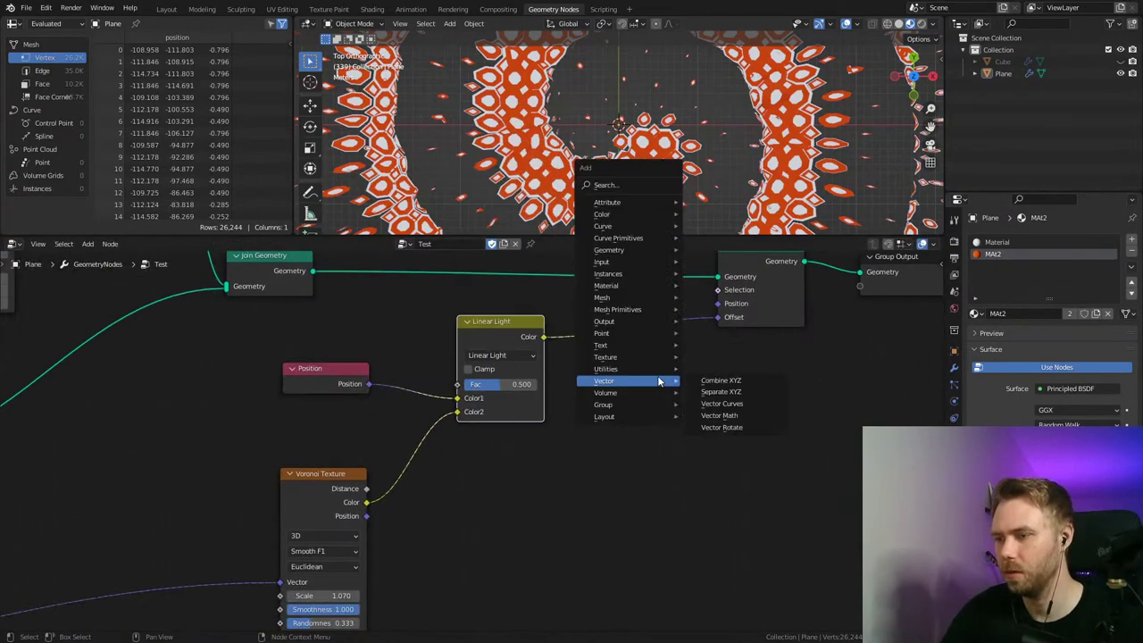
left_click(730, 392)
left_click(562, 416)
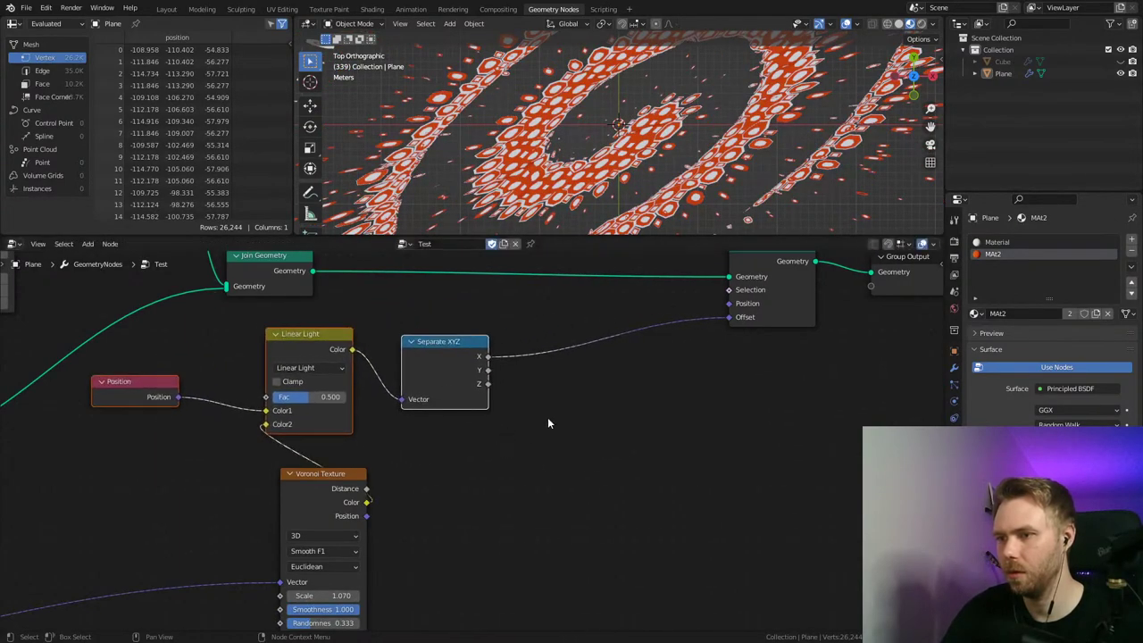
Step: Insert a Combine XYZ node before Set Position's Offset, fed only by Separate XYZ's X and Y outputs
key("shift+a")
mouse_move(619, 366)
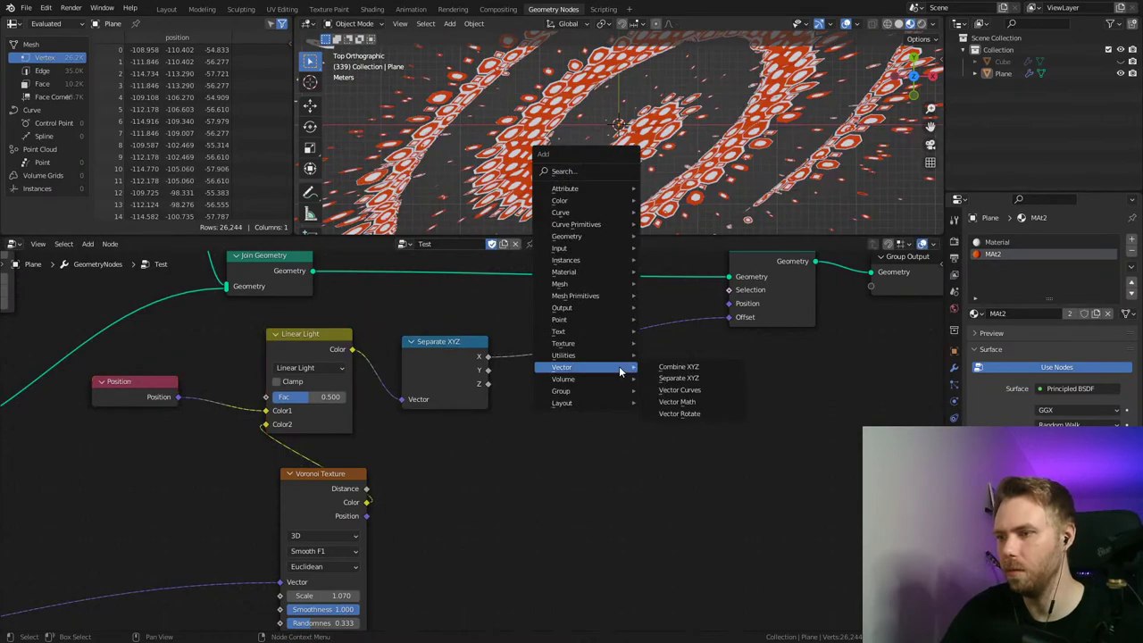
left_click(702, 366)
left_click(629, 357)
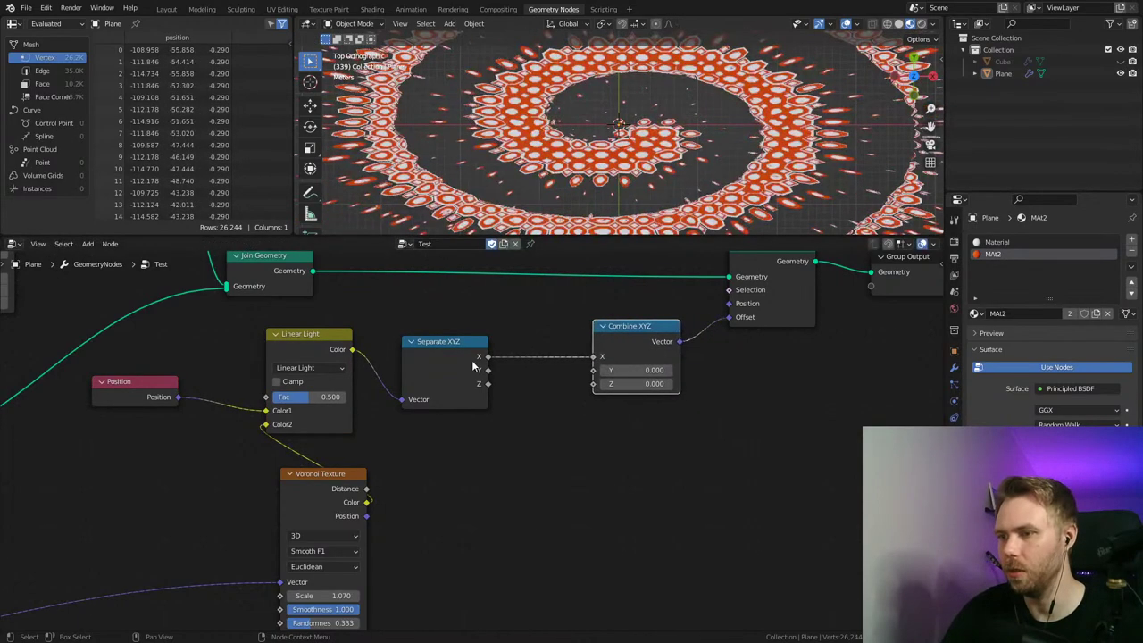
left_click_drag(597, 380, 593, 370)
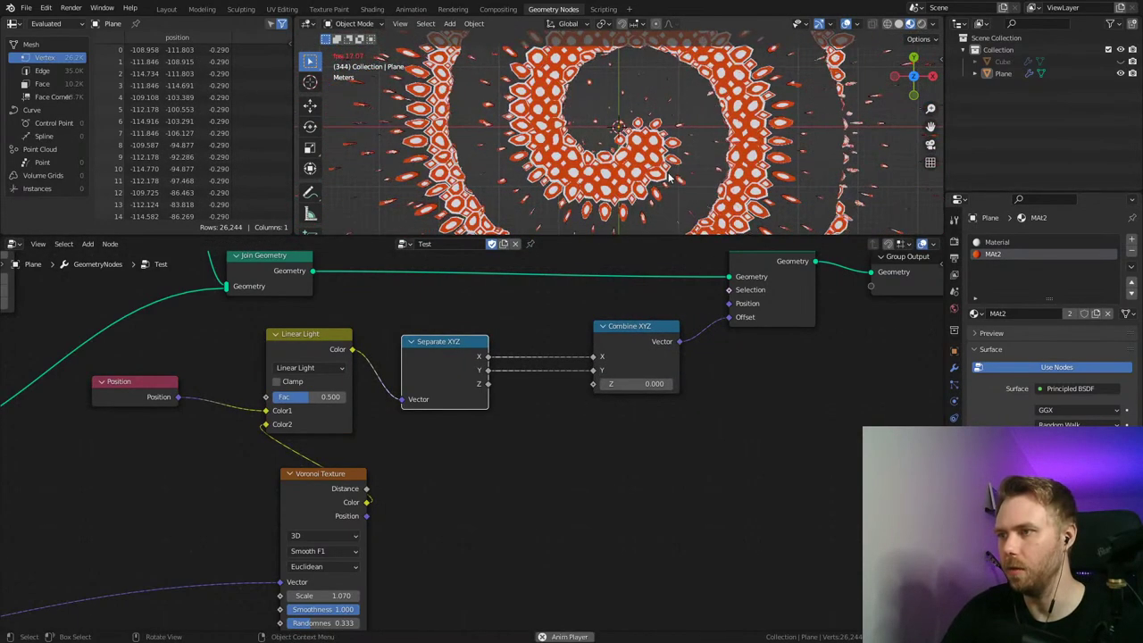
Step: Check the flattened spiral from other angles, save the file, and return the viewport to Material Preview shading
middle_click_drag(590, 125, 750, 194)
key("KP_1")
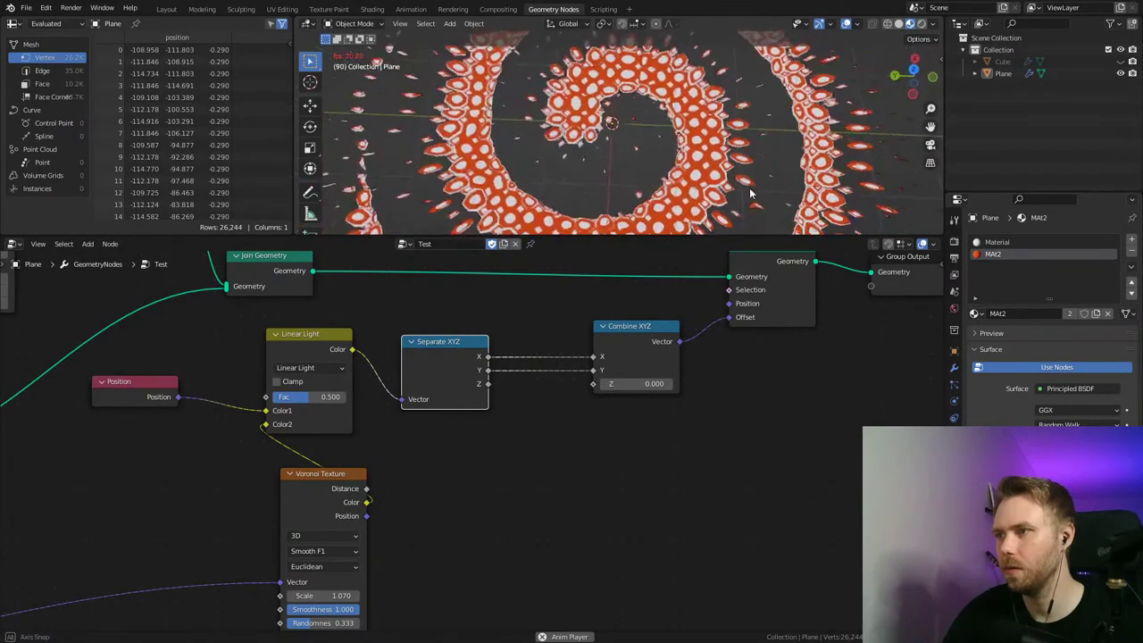
middle_click_drag(715, 159, 701, 146)
key("ctrl+s")
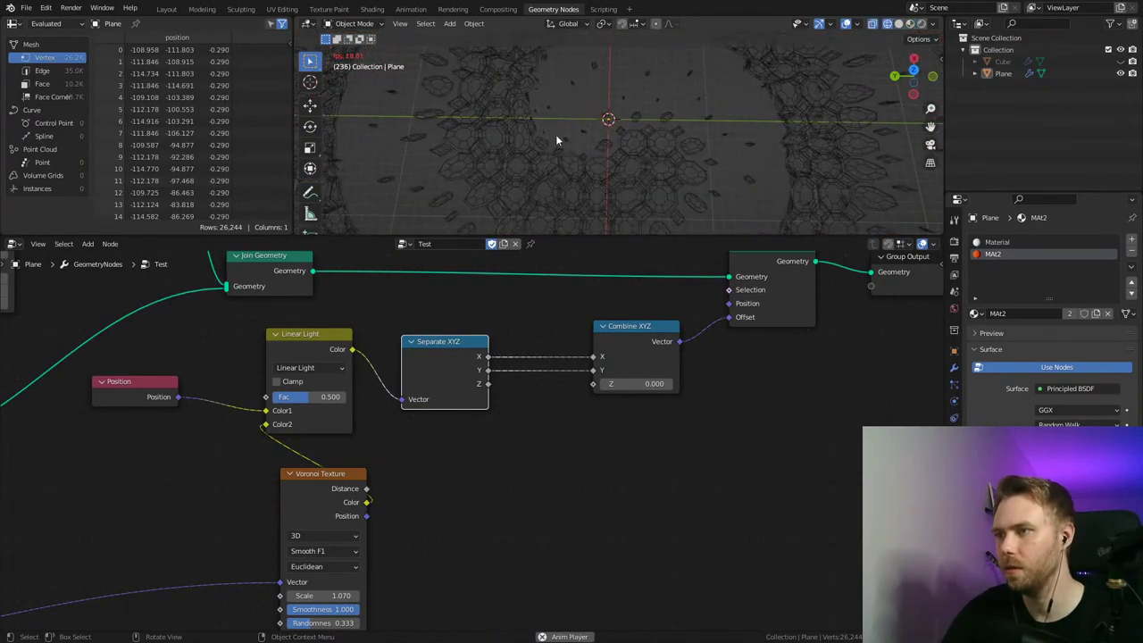
key("z")
left_click(632, 63)
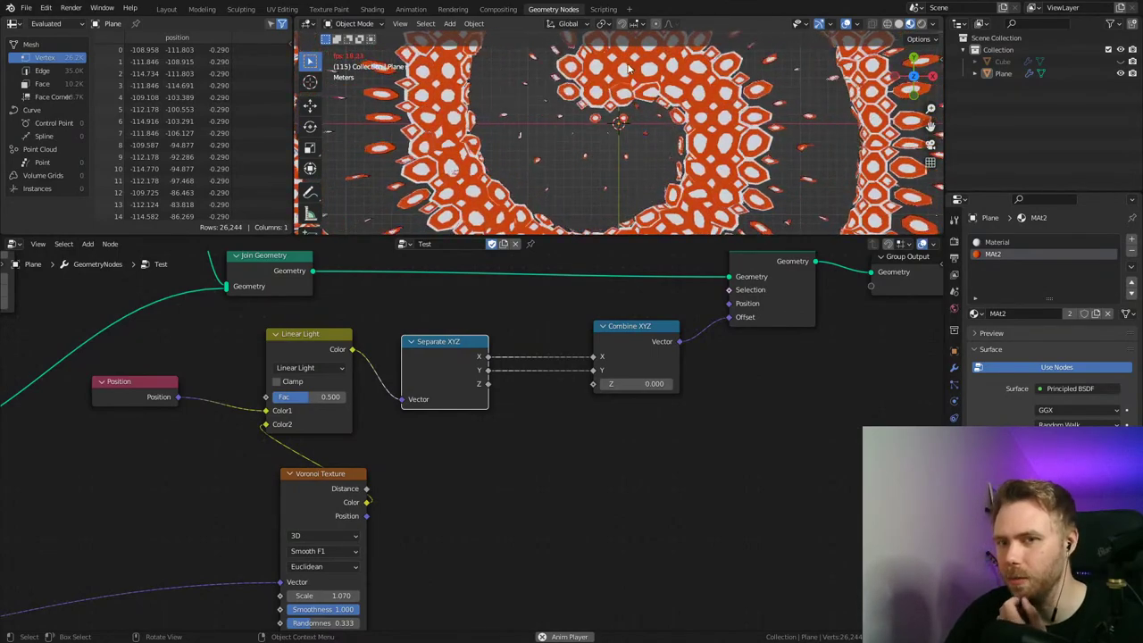
Step: Show the spiral from the top in Material Preview shading in the Layout workspace
left_click(170, 9)
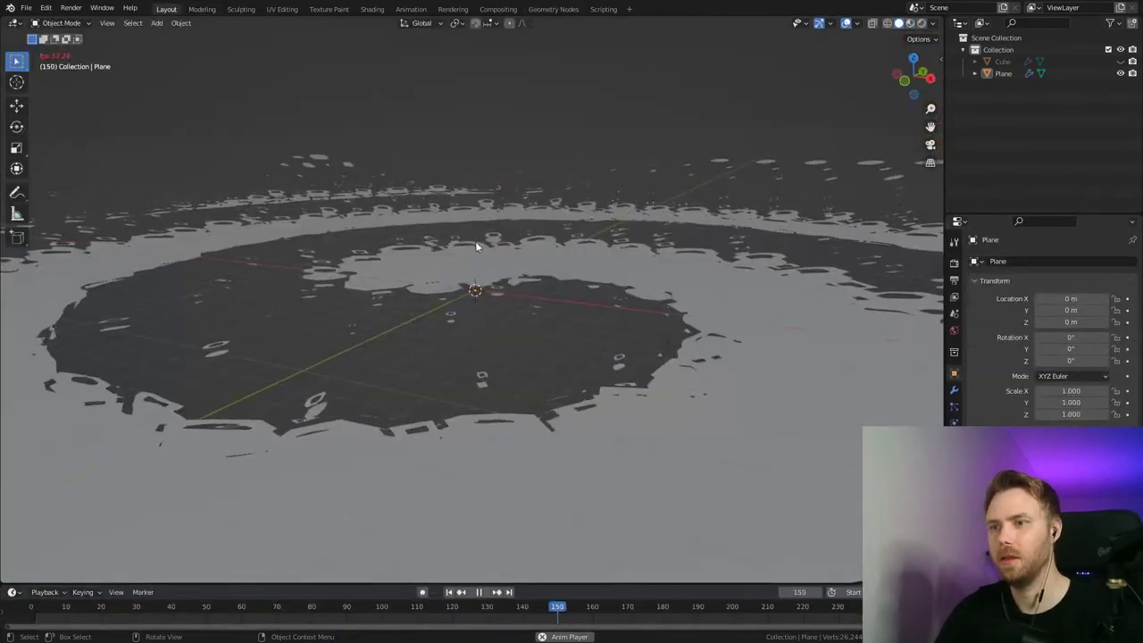
key("z")
left_click(557, 128)
key("KP_7")
key("z")
left_click(558, 345)
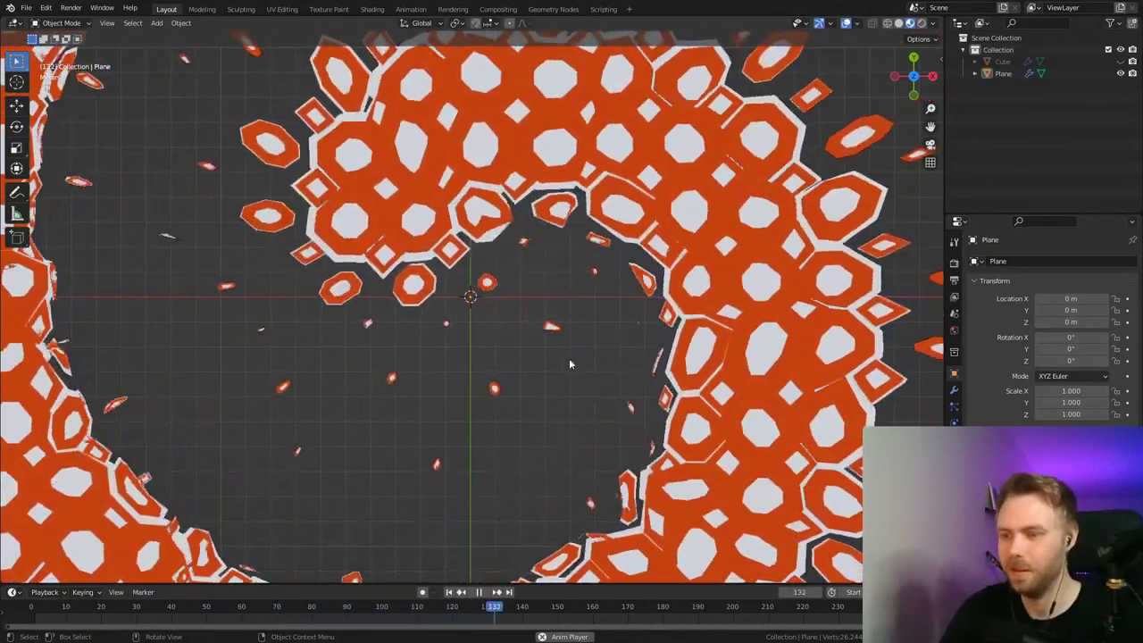
Step: Save the file, stop the animation playback, and frame more of the spiral in the viewport
key("ctrl+s")
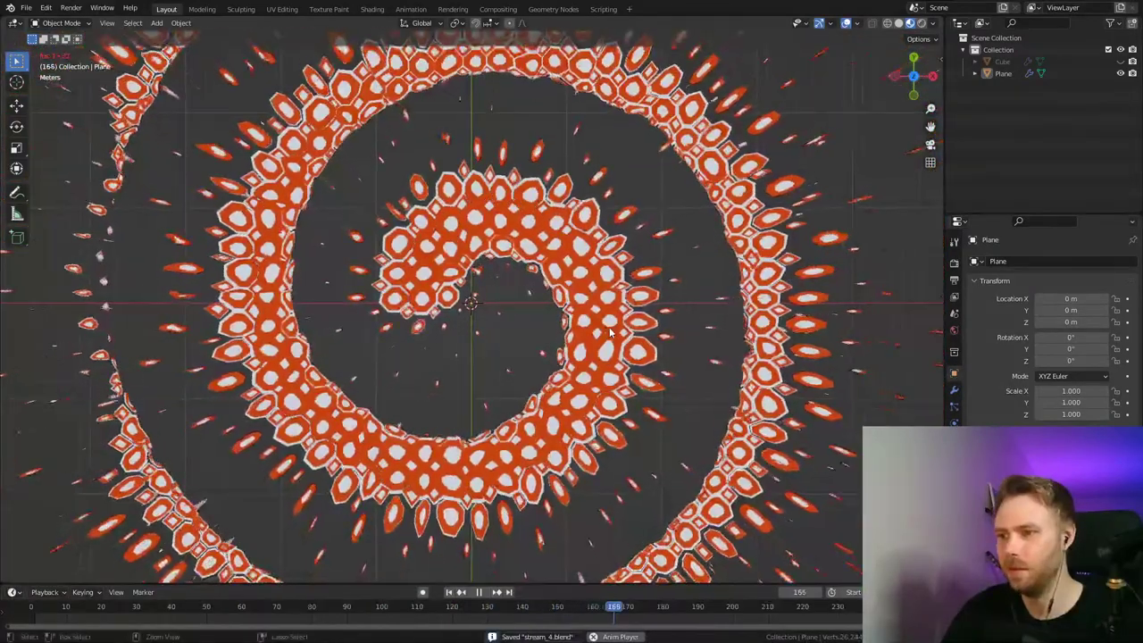
key("Escape")
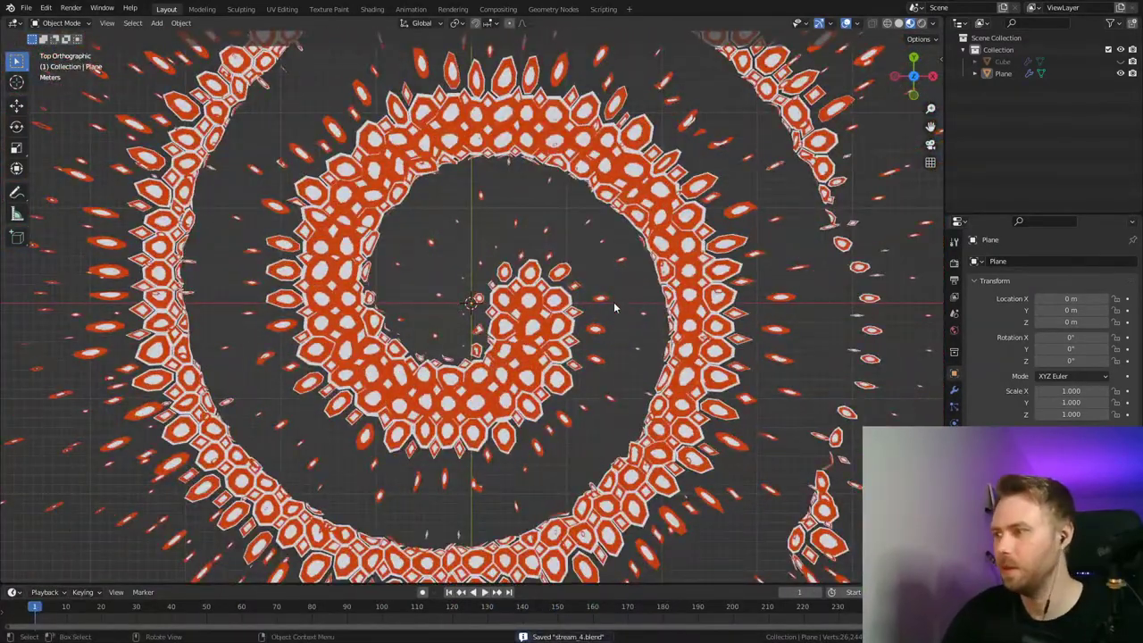
middle_click_drag(498, 283, 540, 294, "shift")
middle_click_drag(541, 294, 541, 333, "ctrl")
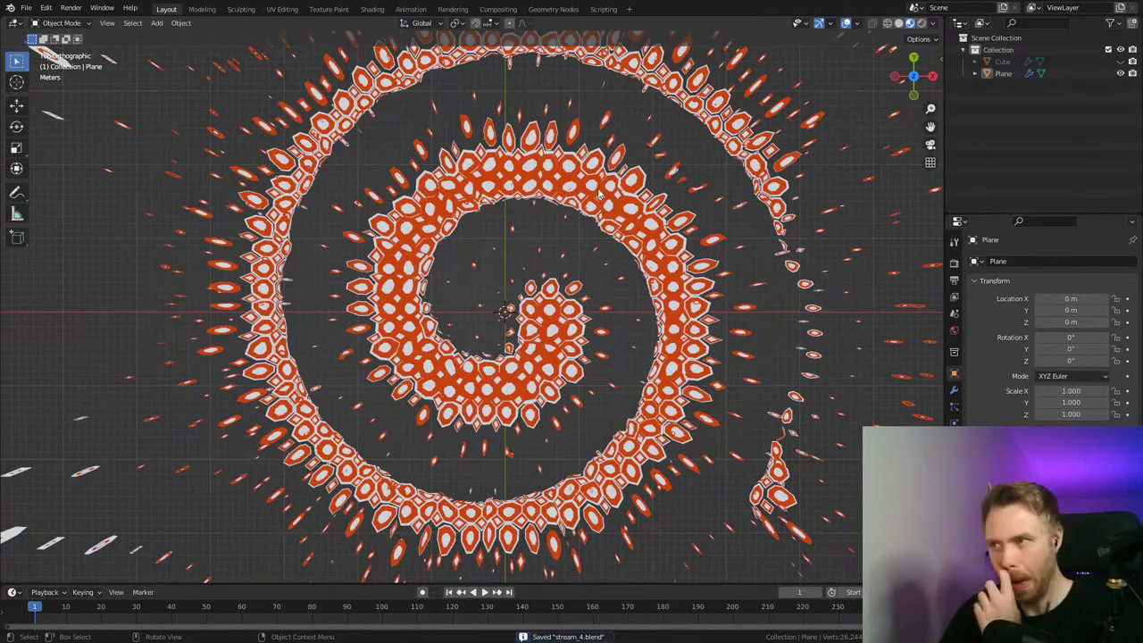
Step: Return to the Geometry Nodes workspace, duplicate the Plane object in place, and hide the original
left_click(553, 9)
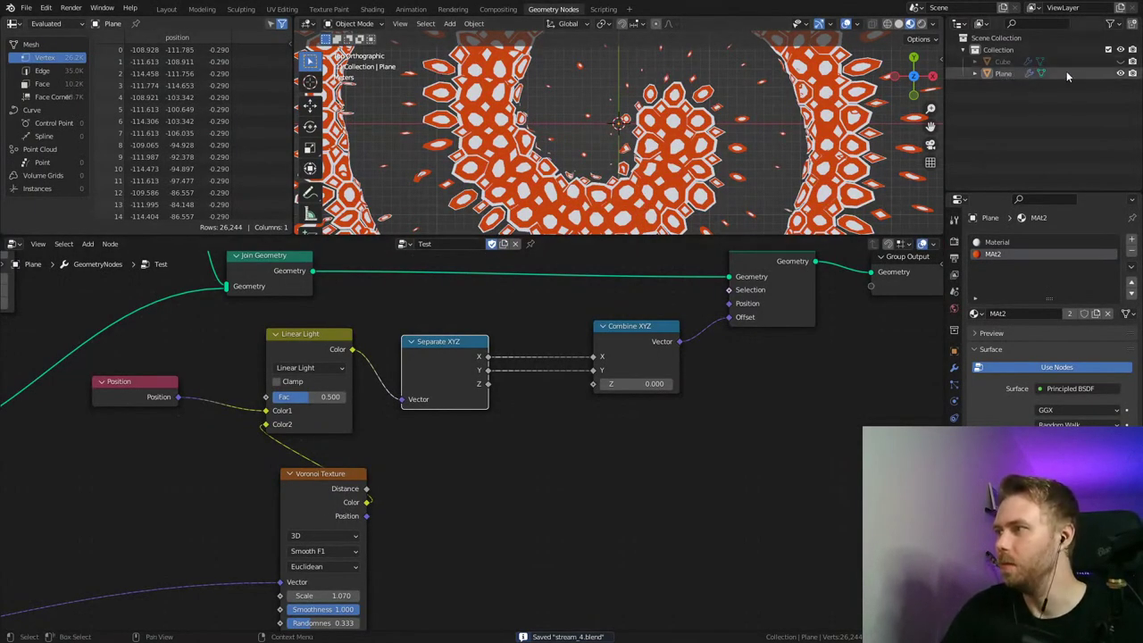
key("shift+d")
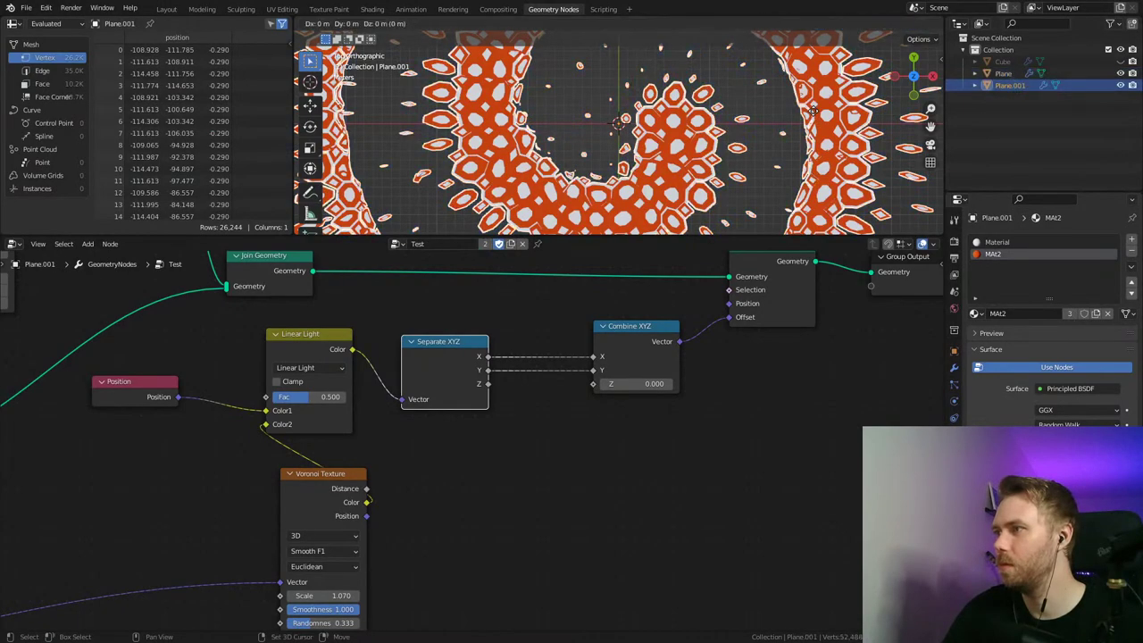
left_click(1013, 78)
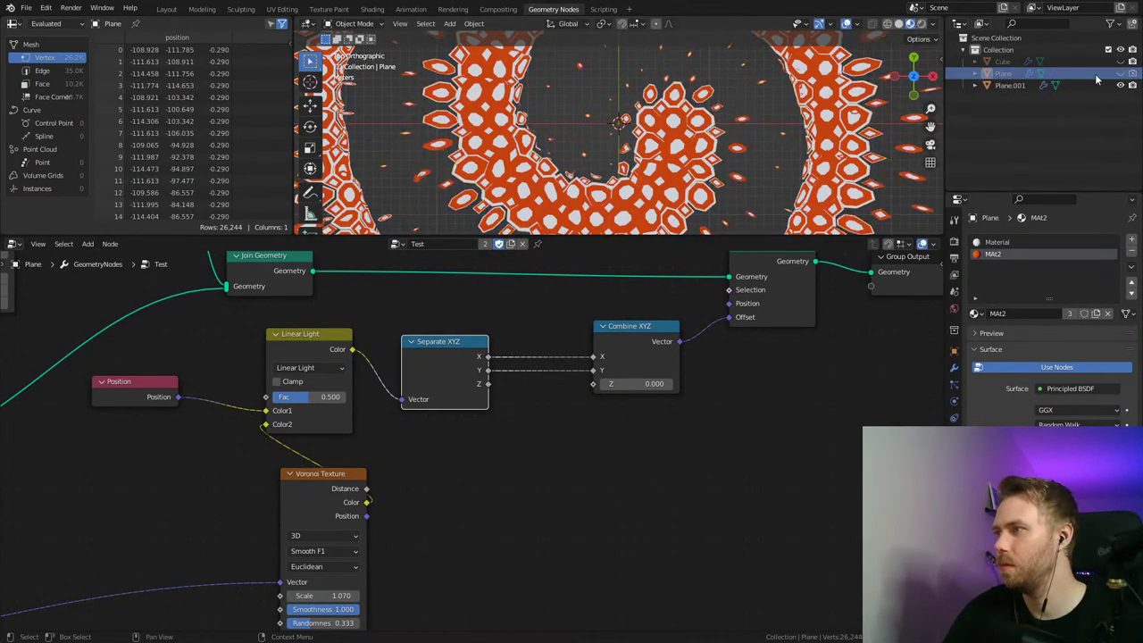
Step: Assign the Wavey node group to the duplicated plane's geometry nodes modifier
left_click(1011, 85)
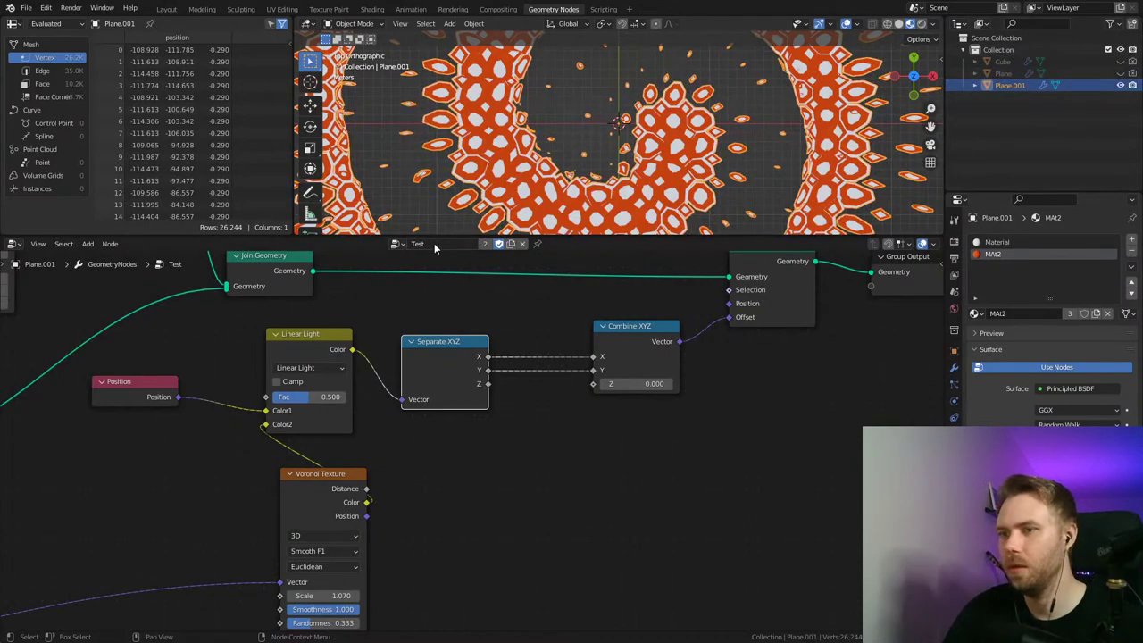
left_click(398, 245)
left_click(413, 284)
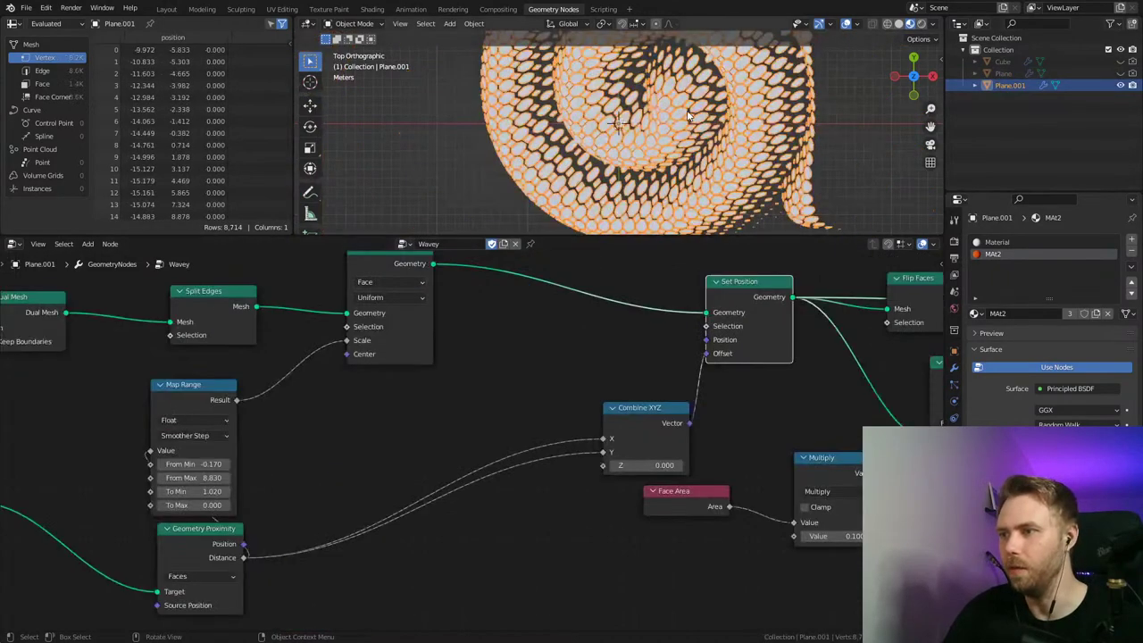
Step: Play the duplicated plane's wavey animation from the top with nothing selected, stop it, and reselect Plane.001
scroll(691, 117, "down", 4)
key("space")
key("alt+a")
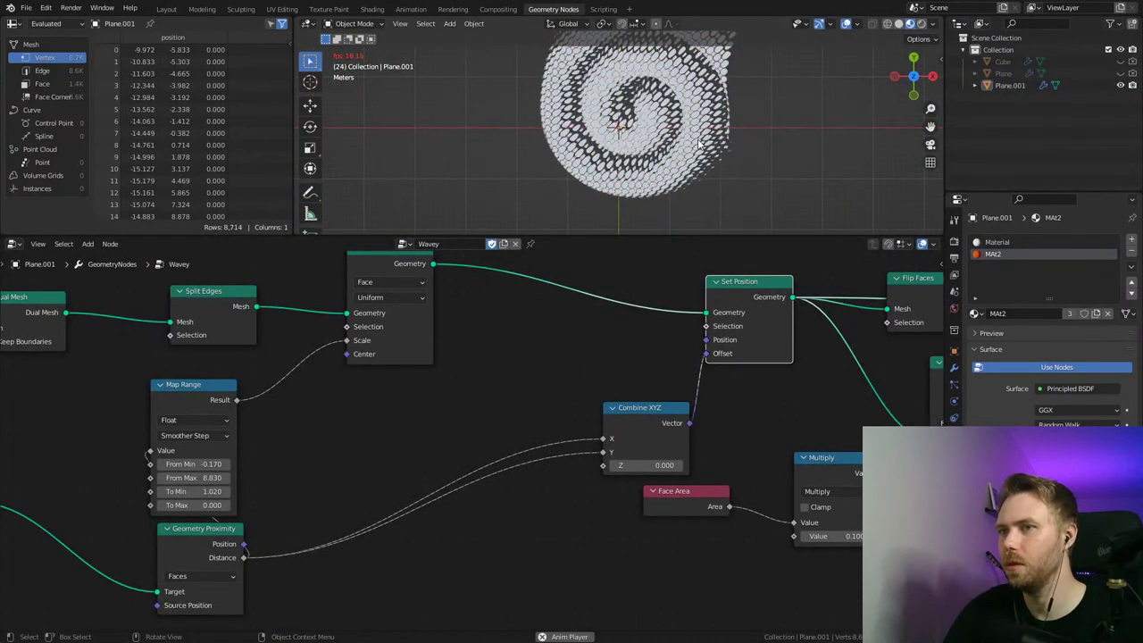
left_click(929, 161)
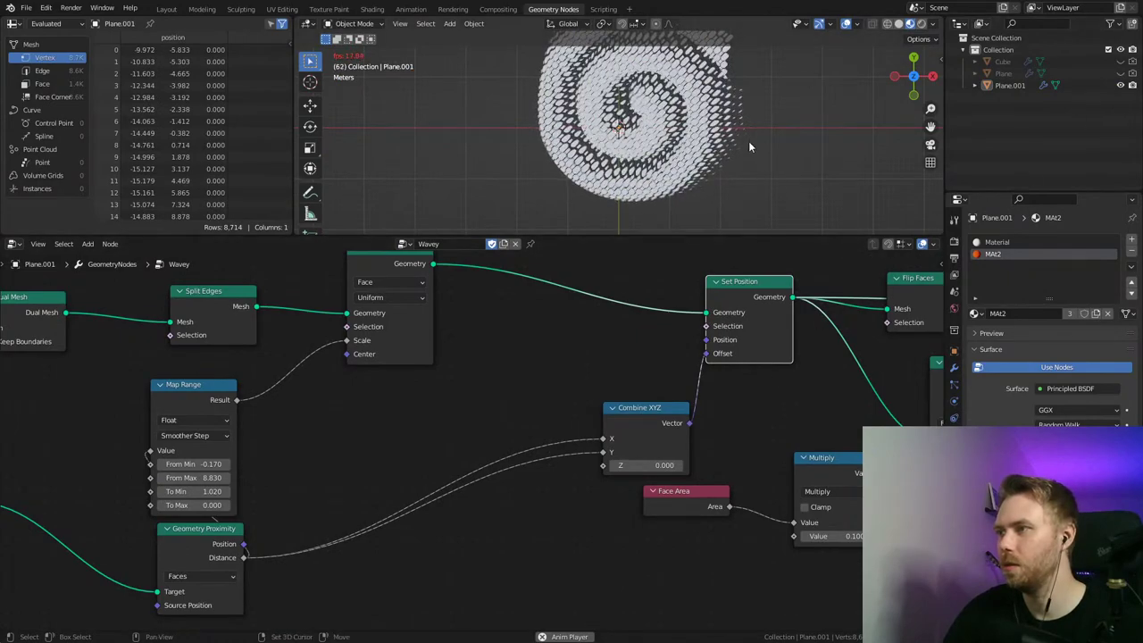
key("space")
left_click(1008, 85)
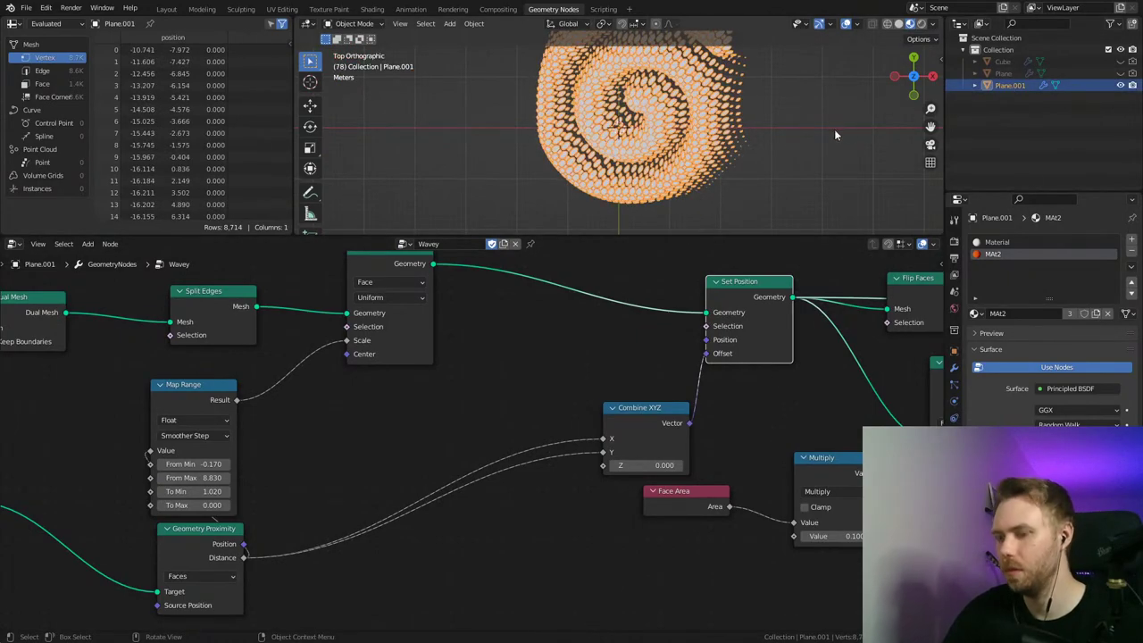
Step: Move Plane.001 into a new collection named Collection 2 and exclude the original Collection from the view layer
left_click(1106, 61)
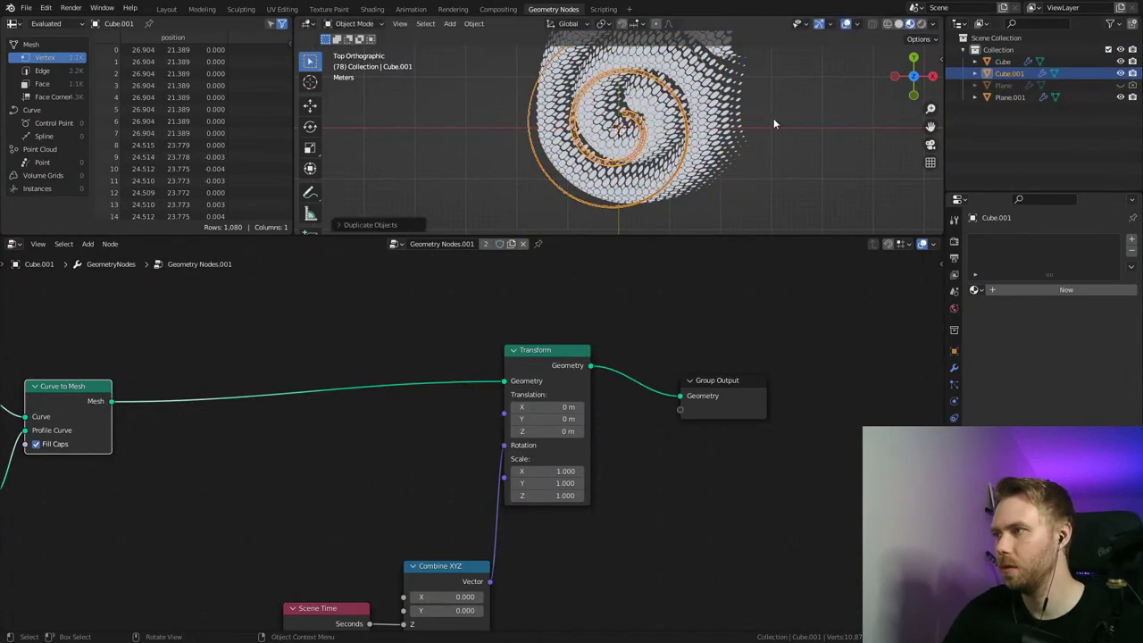
left_click(1015, 88)
key("m")
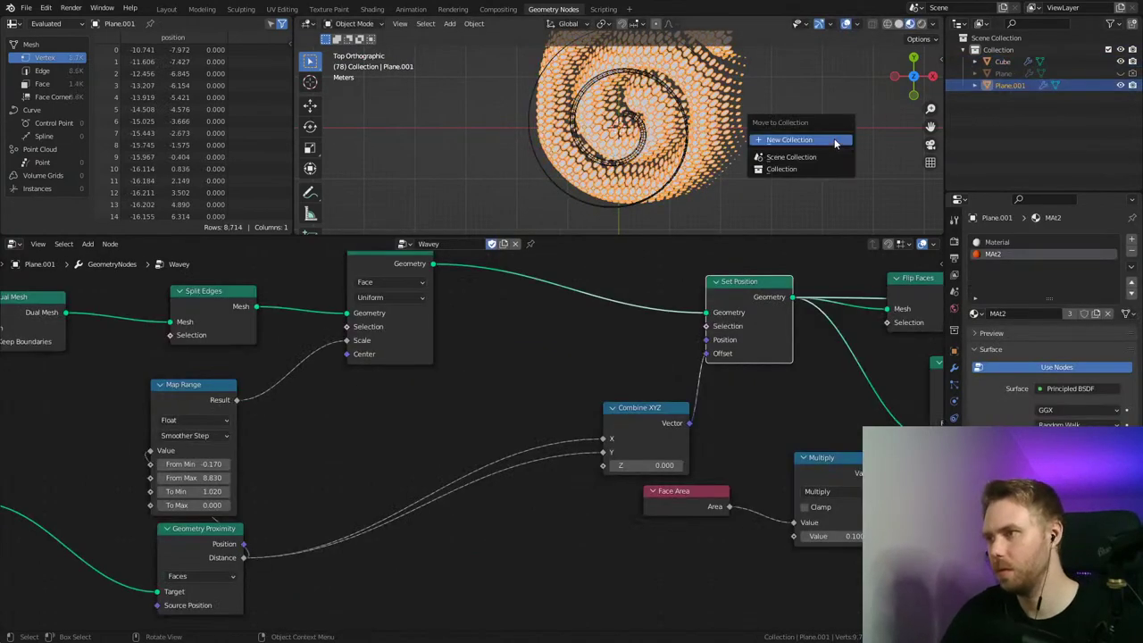
left_click(862, 167)
left_click(873, 175)
left_click(1108, 50)
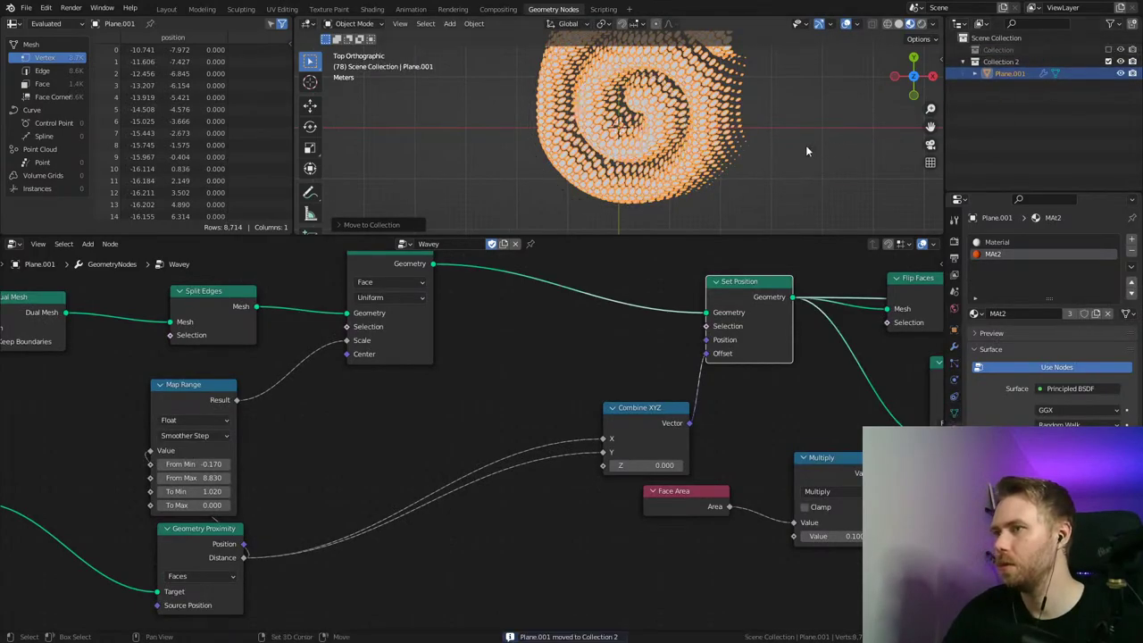
Step: Play the animation in the Layout workspace, show the spiral up close from the top, and save the file
key("space")
left_click(785, 149)
left_click(172, 10)
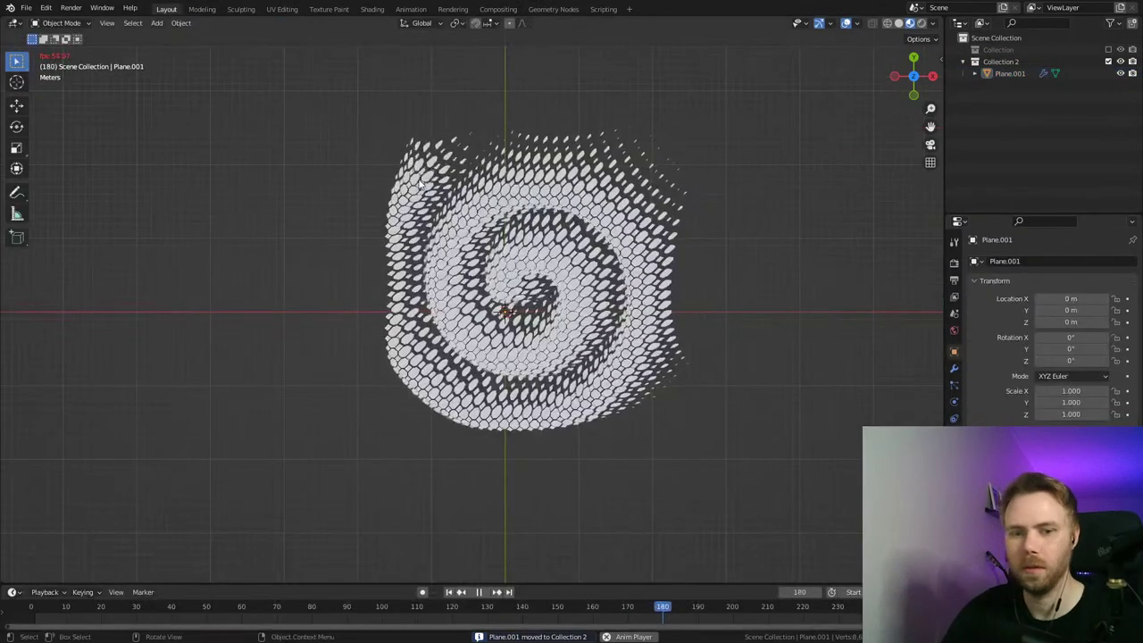
scroll(703, 294, "up", 4)
middle_click_drag(703, 294, 657, 300)
key("KP_7")
key("ctrl+s")
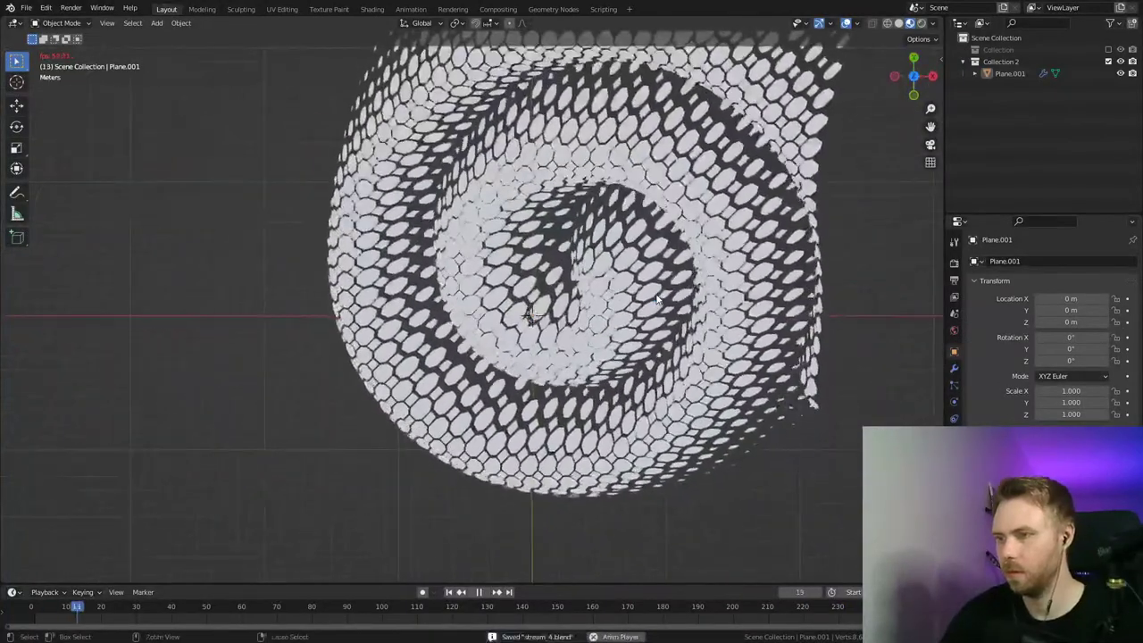
Step: Compare the playing spiral in wireframe and other viewport shading modes
key("shift+z")
mouse_move(673, 343)
middle_mouse_down("shift")
mouse_move(641, 350)
mouse_move(648, 301)
middle_mouse_up("shift")
key("z")
left_click(858, 315)
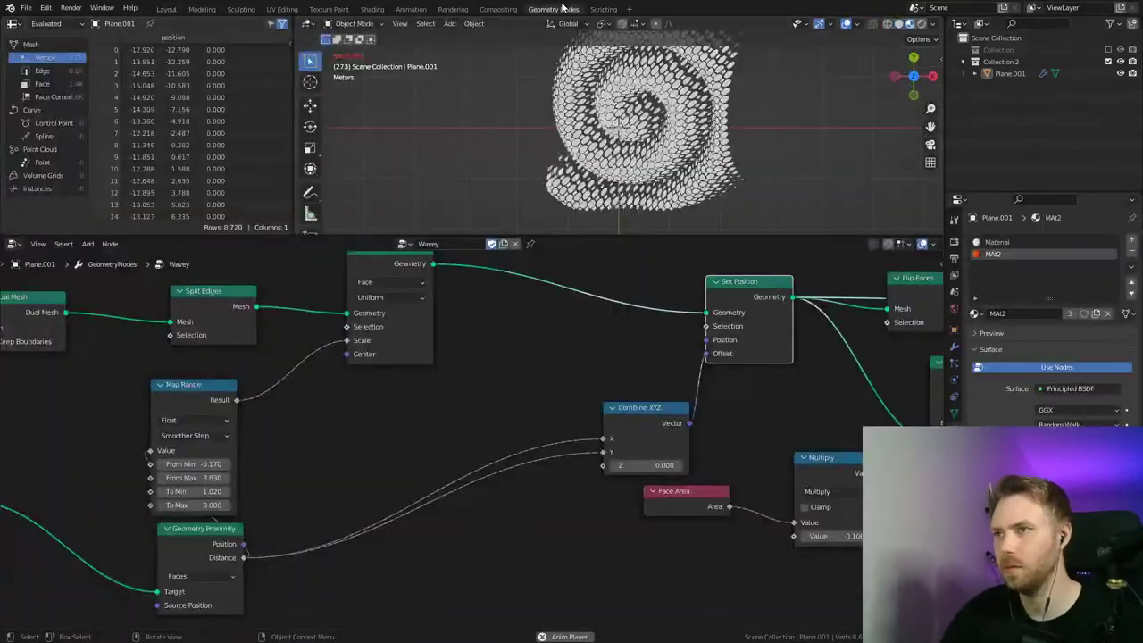
Step: Return to the Geometry Nodes workspace and tidy the Split Edges, Scale Elements and Map Range nodes in the Wavey tree
left_click(552, 9)
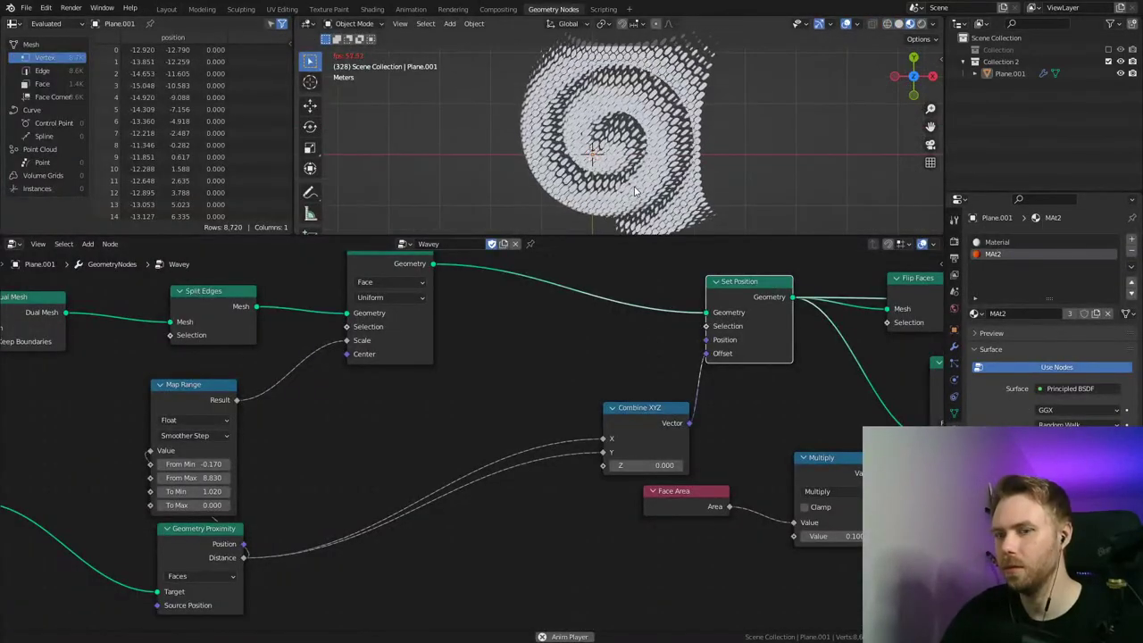
middle_click_drag(573, 381, 427, 375)
middle_click_drag(512, 415, 775, 423)
scroll(717, 438, "down", 6)
middle_click_drag(583, 481, 816, 455)
middle_click_drag(452, 436, 449, 481)
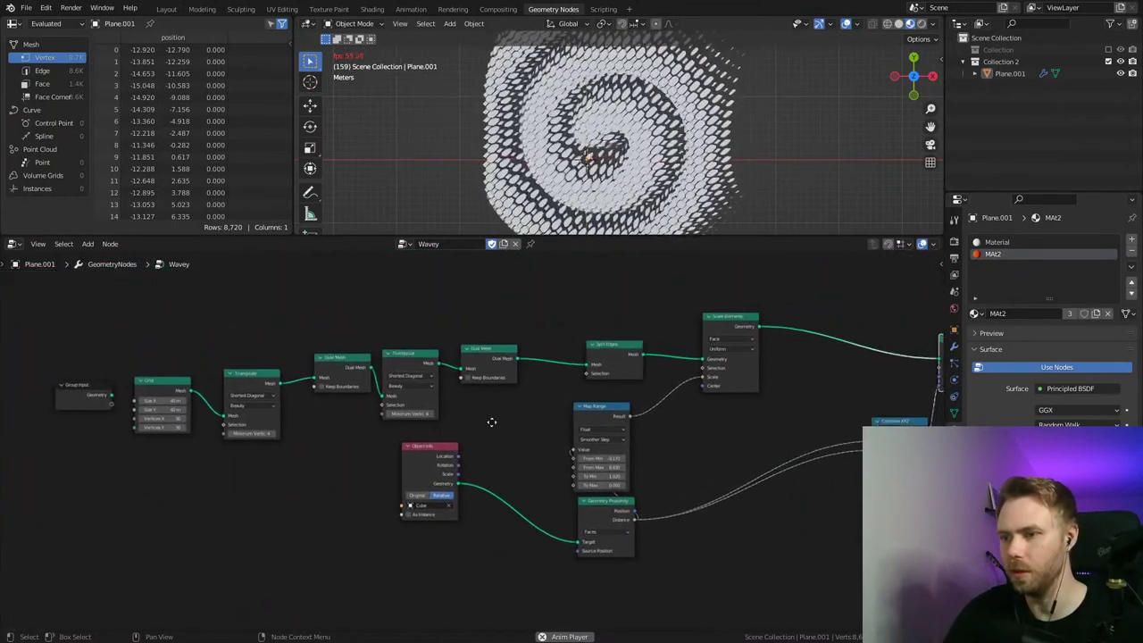
scroll(492, 423, "up", 5)
middle_click_drag(184, 349, 47, 339)
left_click_drag(545, 323, 498, 322)
left_click_drag(723, 288, 711, 289)
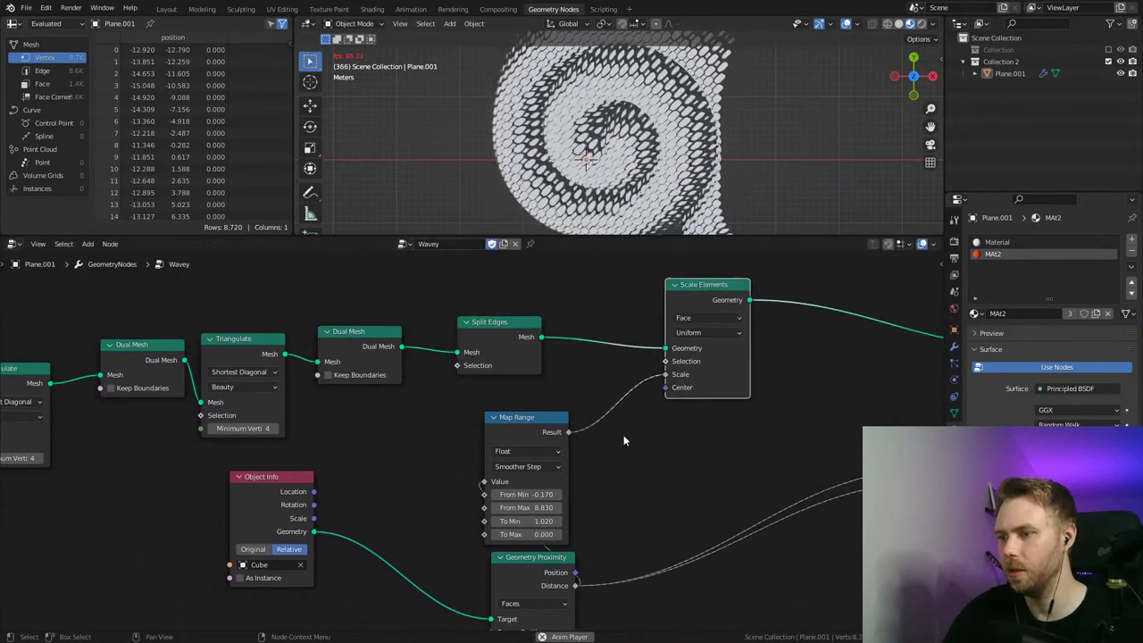
middle_click_drag(623, 439, 622, 381)
left_click_drag(515, 365, 519, 369)
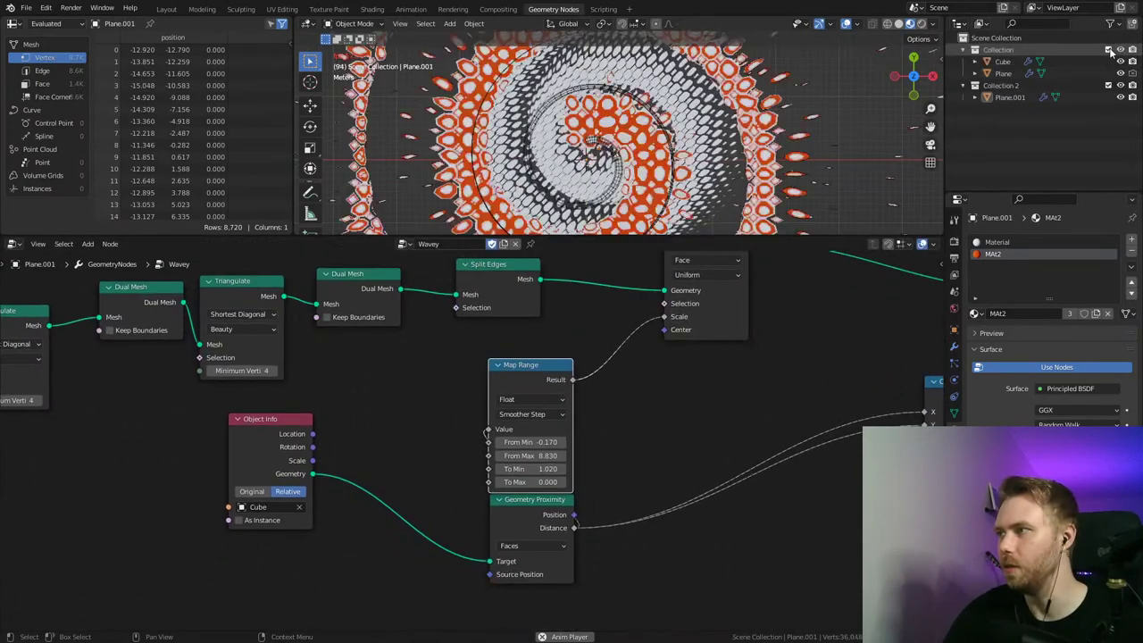
Step: Include the original Collection again, hide its Plane, and select the Cube
left_click(1108, 49)
left_click(1120, 73)
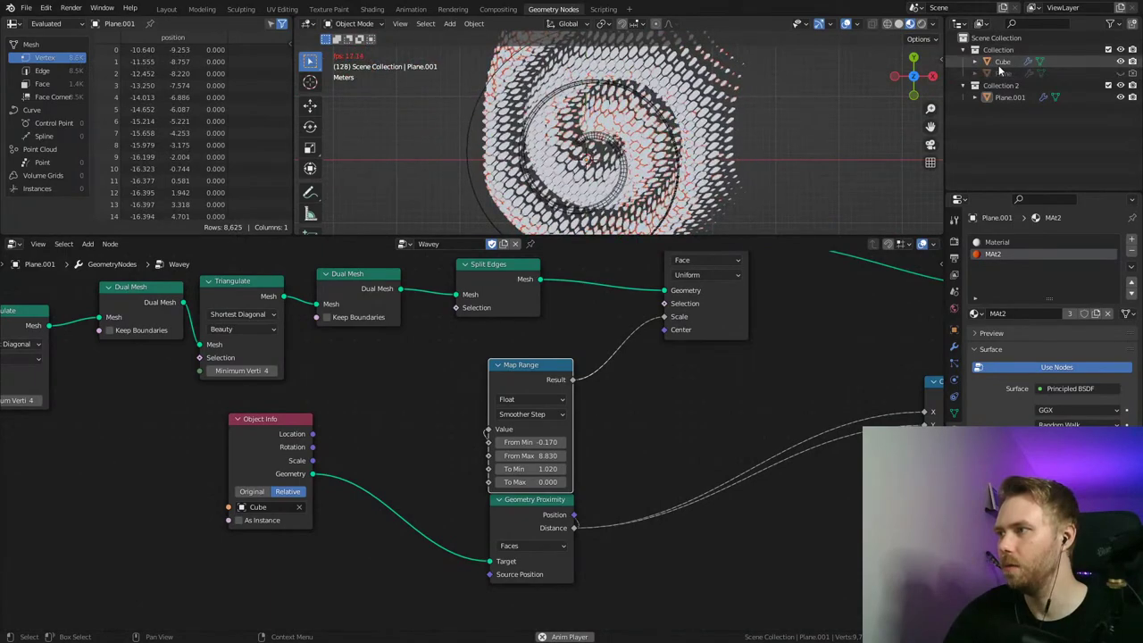
left_click(1003, 61)
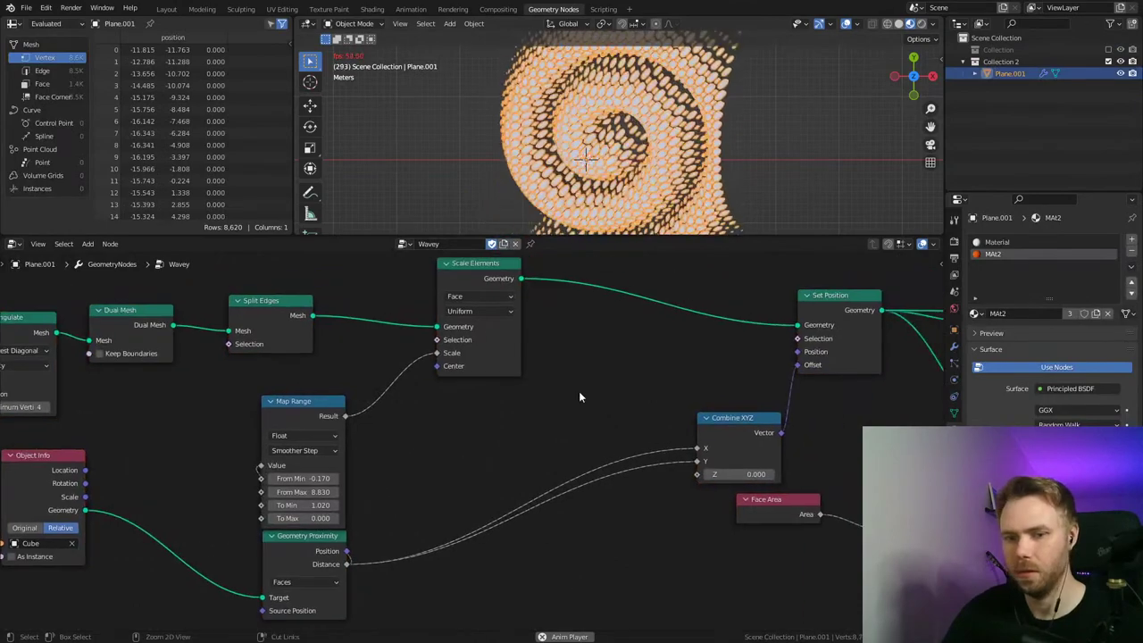
Step: Save the file and move the Combine XYZ node closer to the Geometry Proximity node
key("ctrl+s")
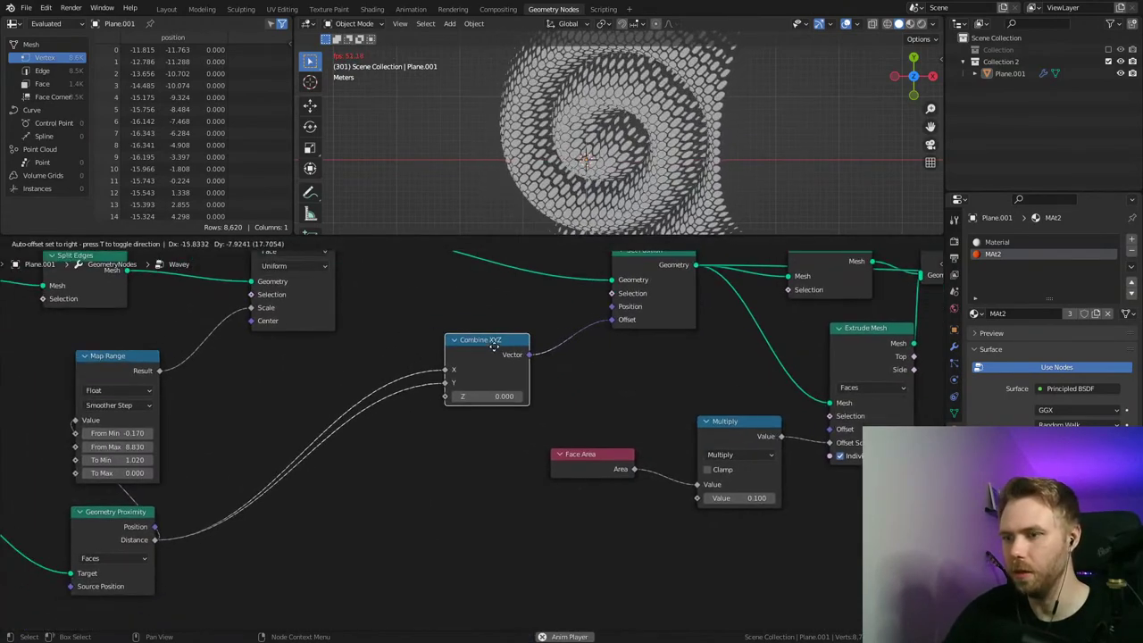
left_click_drag(494, 347, 465, 348)
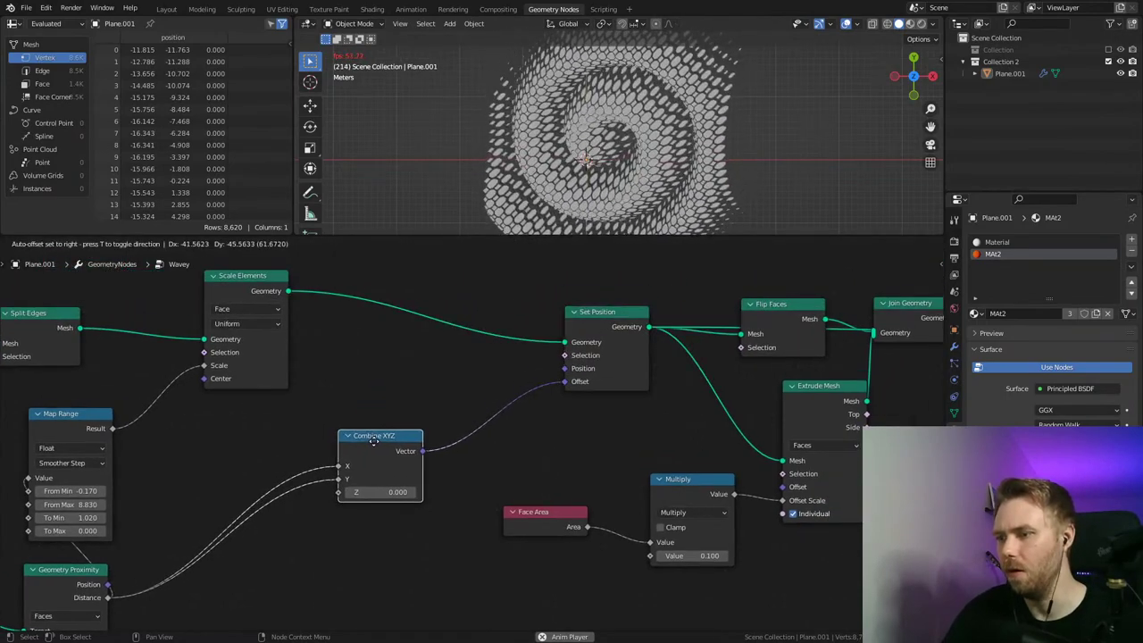
left_click_drag(400, 410, 394, 425)
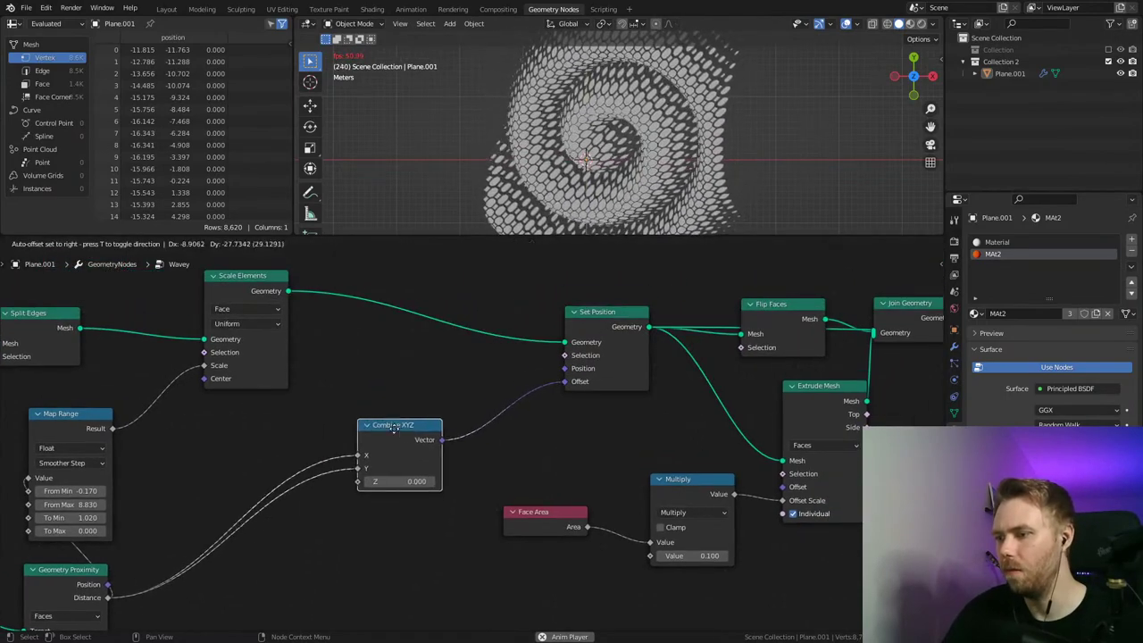
Step: Delete the Extrude Mesh, Multiply, Flip Faces, Face Area and Join Geometry nodes from the Wavey tree
middle_click_drag(582, 424, 364, 423)
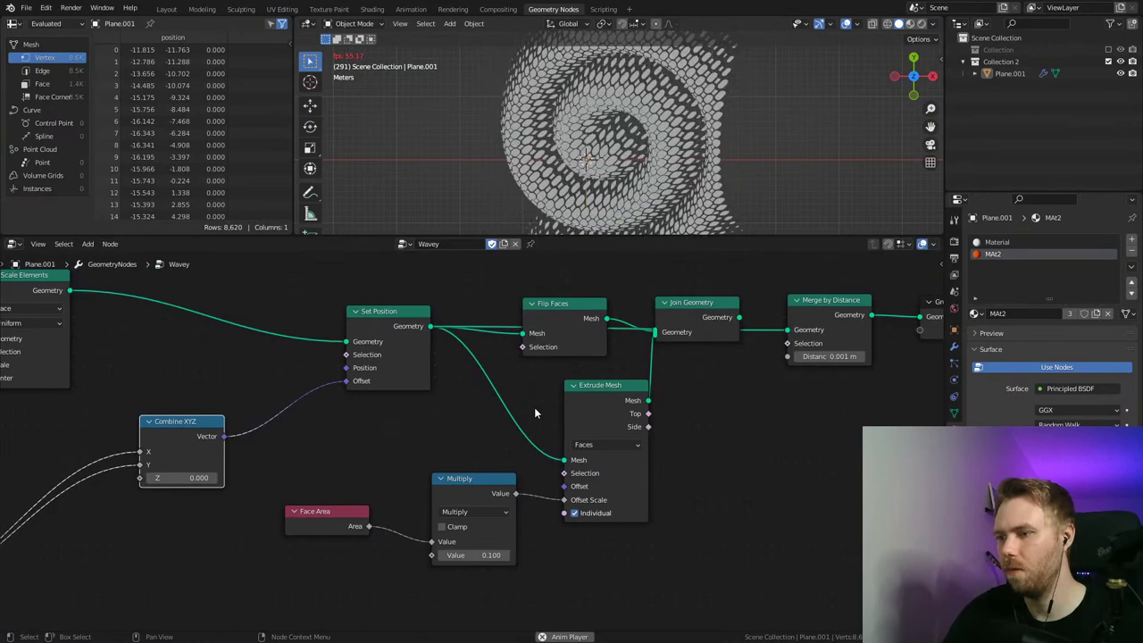
left_click(591, 393)
key("x")
left_click(482, 487)
key("x")
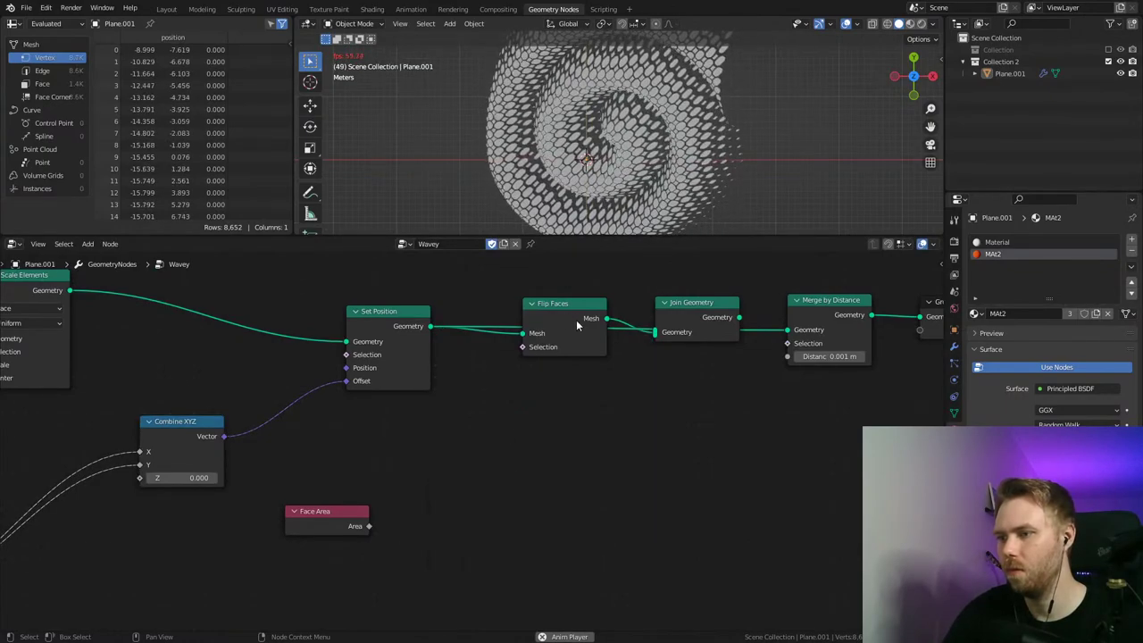
left_click(576, 320)
key("x")
left_click(346, 510)
key("x")
left_click(691, 312)
key("x")
Step: Place Merge by Distance and Group Output close after the Set Position node, and save the file
left_click_drag(822, 302, 534, 322)
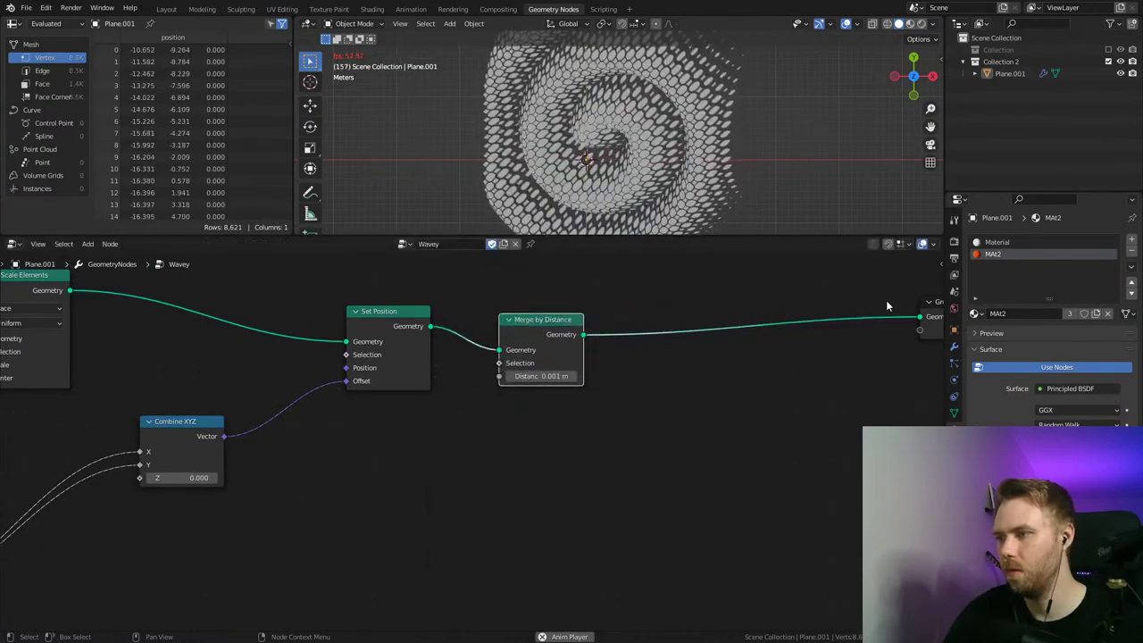
left_click(930, 301)
key("g")
scroll(637, 383, "down", 6)
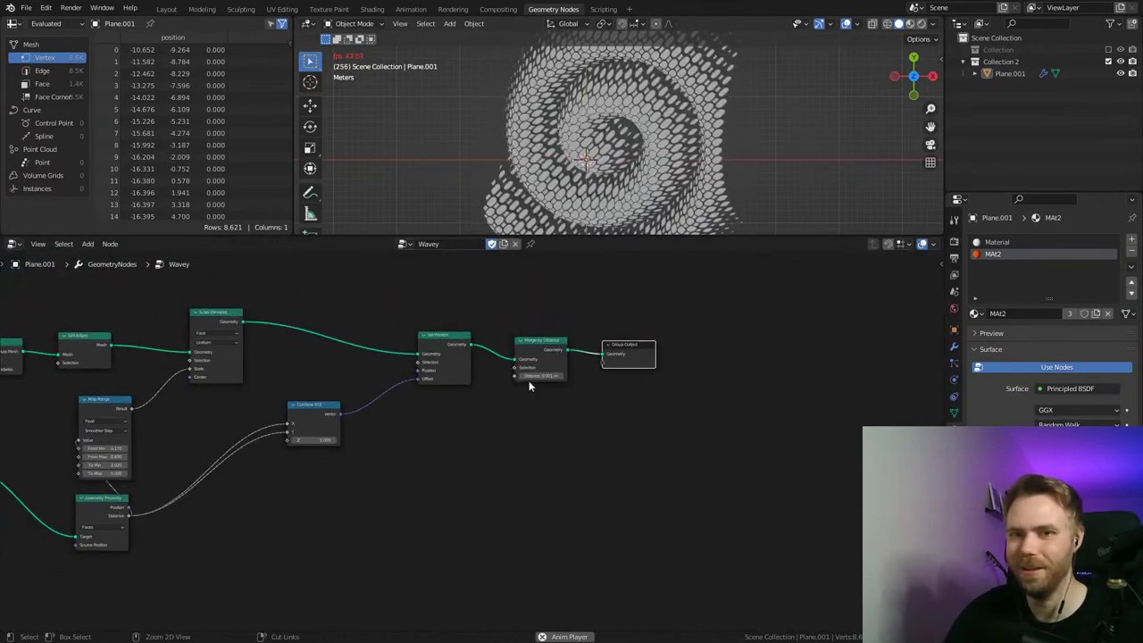
key("ctrl+s")
Step: Move Scale Elements, Combine XYZ and the Set Position, Merge by Distance and Group Output nodes closer to the rest of the tree
key("Home")
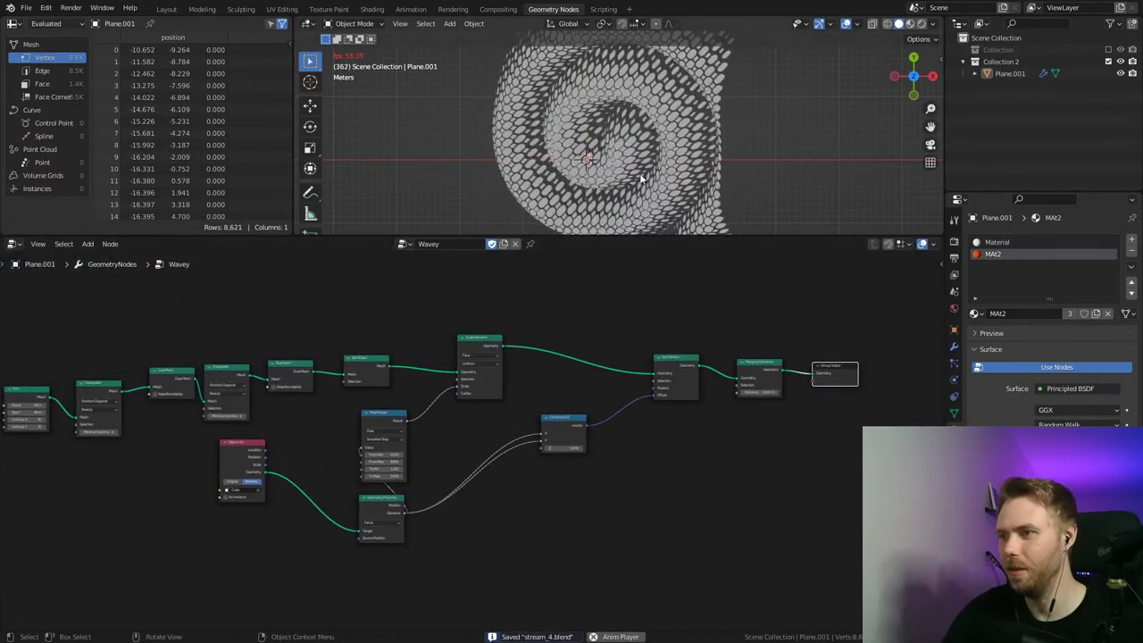
left_click_drag(469, 348, 436, 349)
left_click_drag(546, 428, 431, 486)
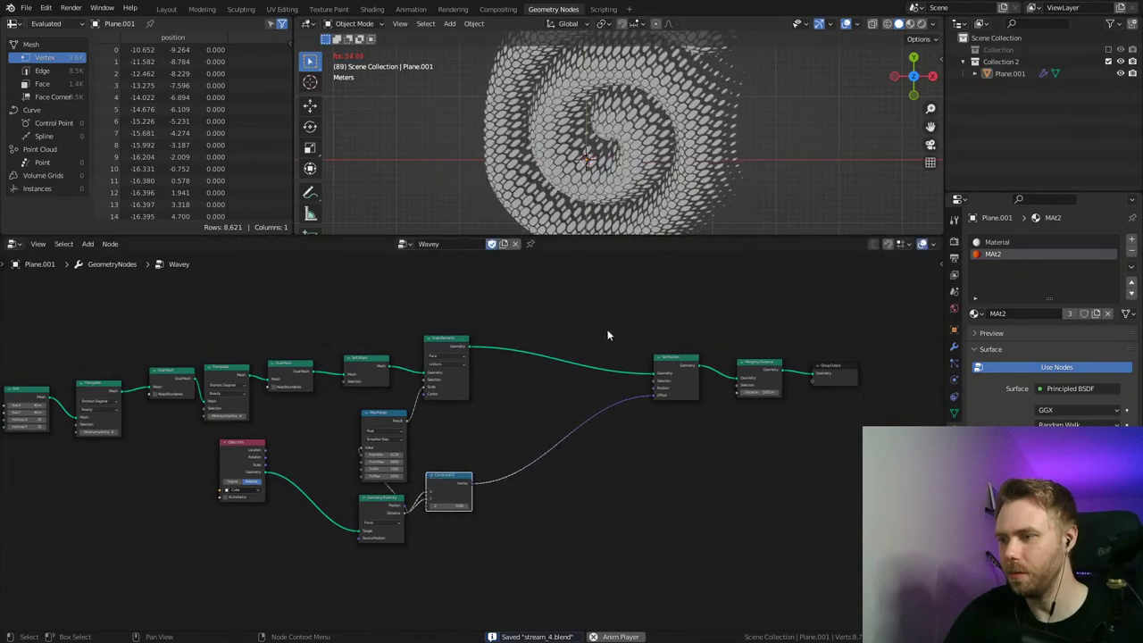
left_click_drag(607, 333, 750, 393)
left_click_drag(599, 312, 866, 433)
key("g")
left_click(709, 435)
left_click(561, 453)
middle_click_drag(558, 454, 740, 456)
Step: Arrange the Split Edges, Dual Mesh, Triangulate, Grid and Object Info nodes compactly beside Scale Elements and Geometry Proximity
left_click_drag(459, 368, 554, 332)
left_click_drag(423, 371, 515, 333)
left_click(341, 377)
left_click_drag(340, 377, 493, 300)
left_click_drag(255, 389, 378, 327)
left_click_drag(290, 393, 457, 312)
left_click_drag(223, 395, 383, 372)
left_click_drag(429, 455, 510, 505)
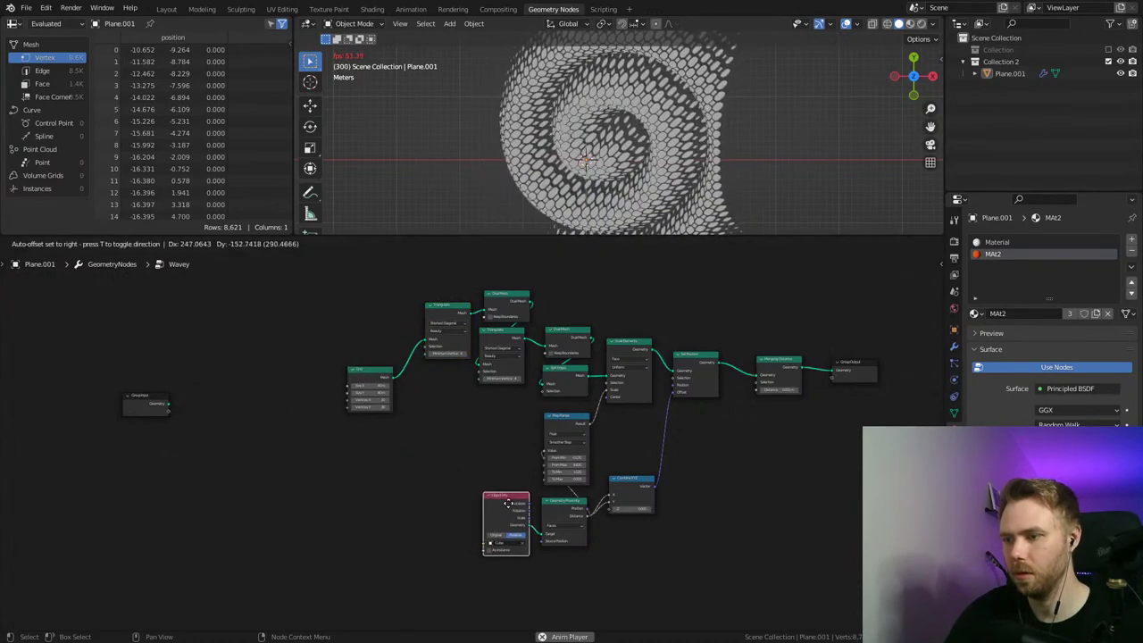
Step: Enlarge the node editor area so the compact Wavey tree fits in view, and save the file
scroll(686, 530, "up", 3)
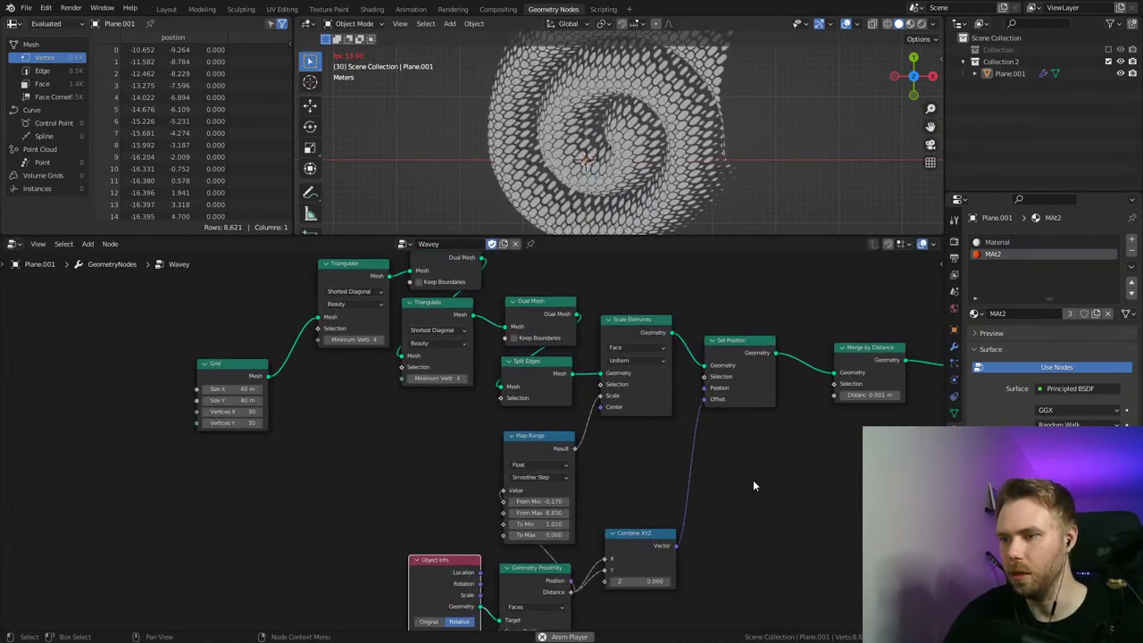
middle_click_drag(752, 480, 689, 491)
scroll(689, 490, "down", 1)
left_click_drag(650, 235, 650, 191)
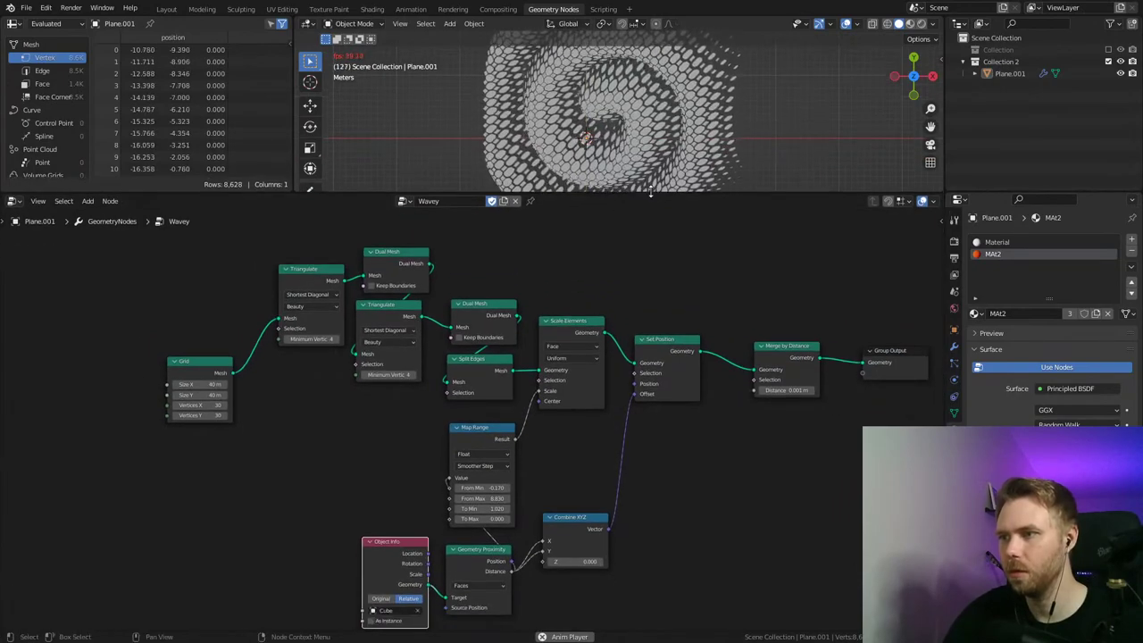
middle_click_drag(702, 458, 667, 427)
key("ctrl+s")
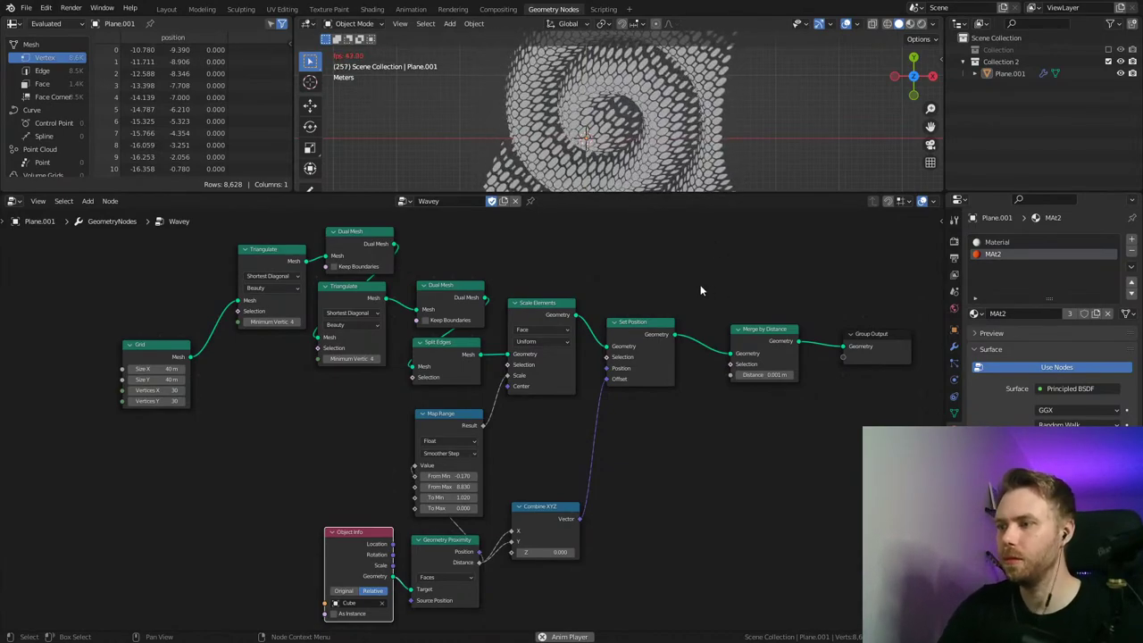
Step: Enable Keep Boundaries on both Dual Mesh nodes and save the file
left_click_drag(758, 328, 733, 328)
middle_click_drag(864, 293, 530, 322)
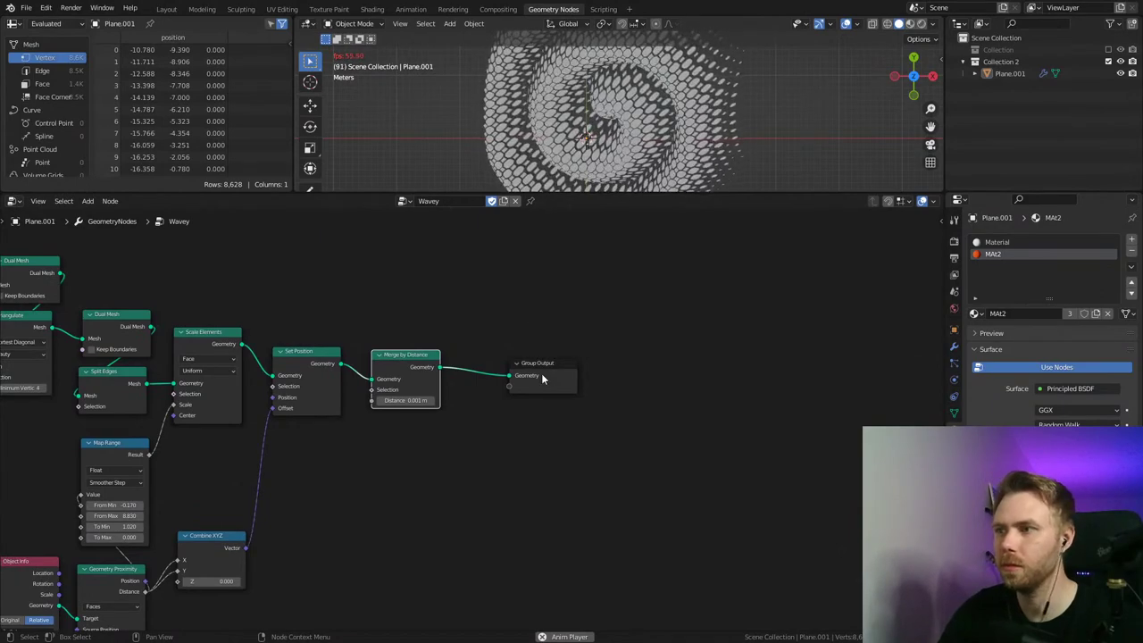
middle_click_drag(459, 332, 777, 288)
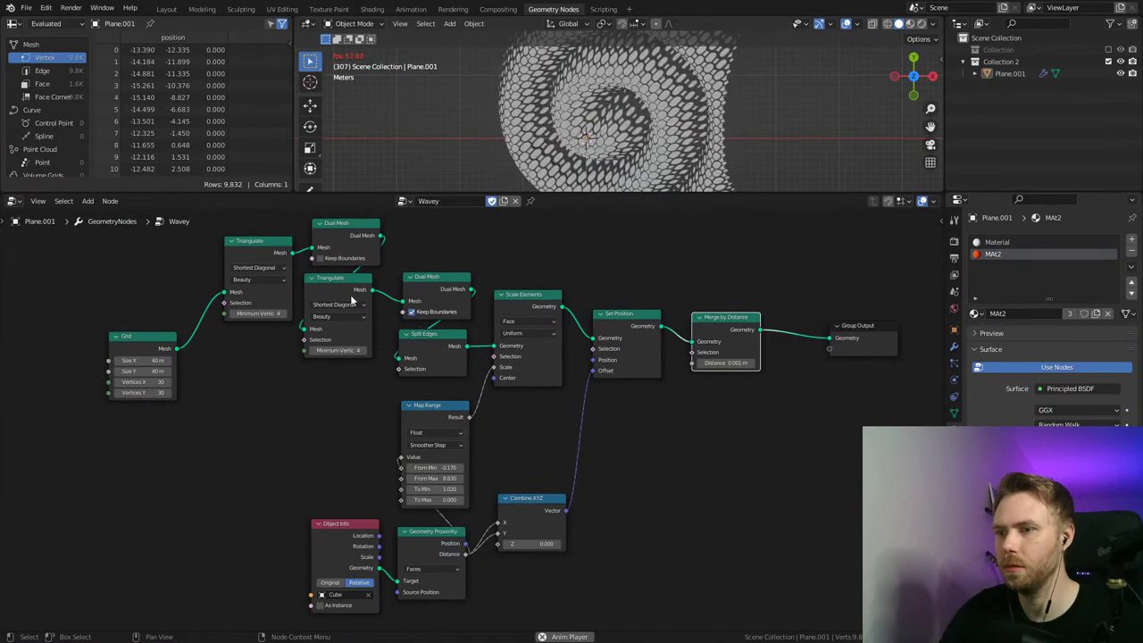
left_click(318, 258)
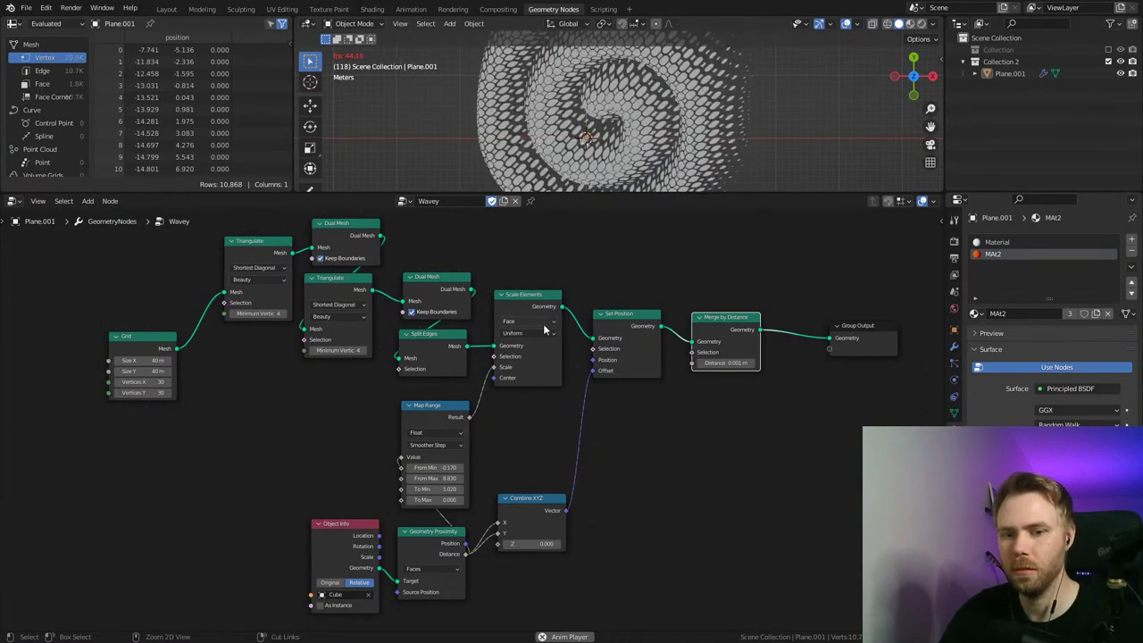
key("ctrl+s")
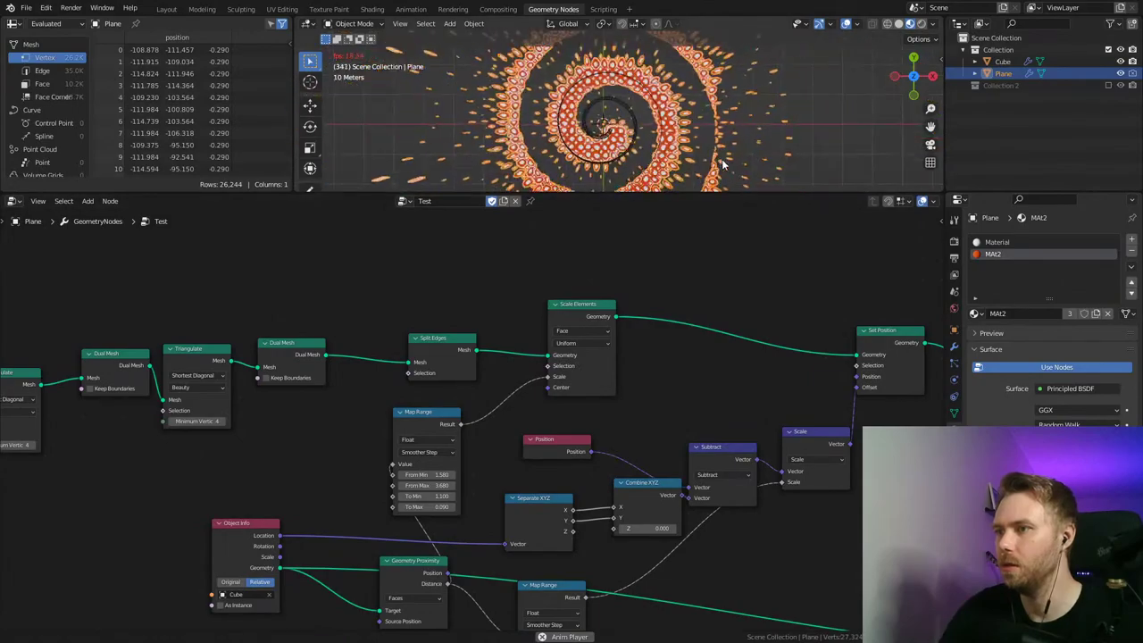
Step: Show the original spiral in the Layout workspace, toggle the Cube's viewport visibility, and select the Cube
left_click(166, 9)
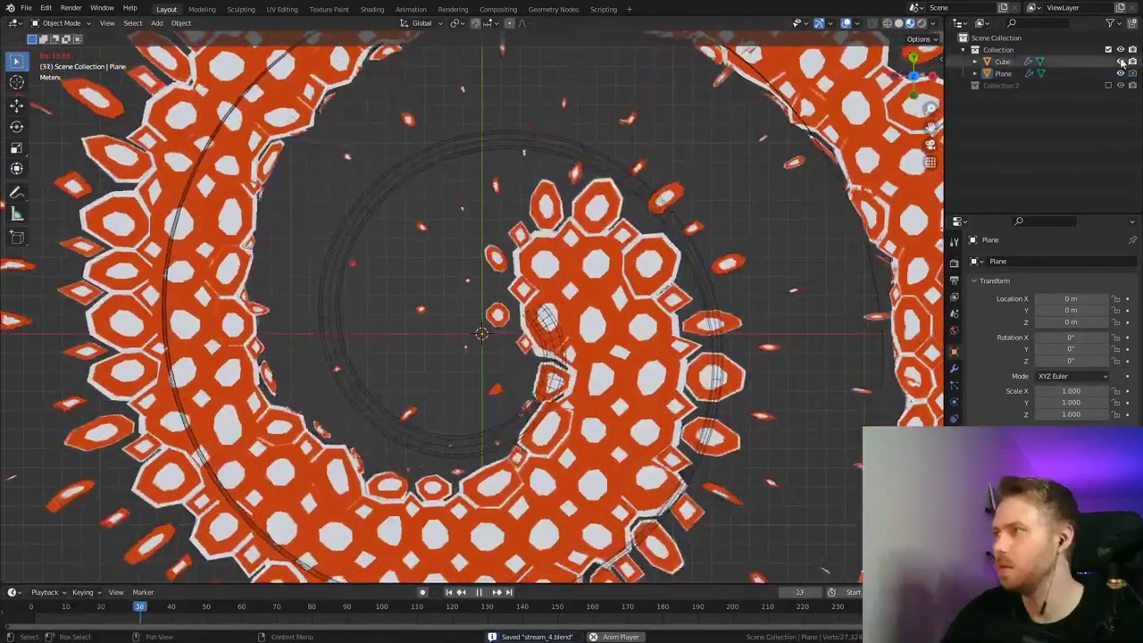
left_click(1132, 61)
left_click(1132, 62)
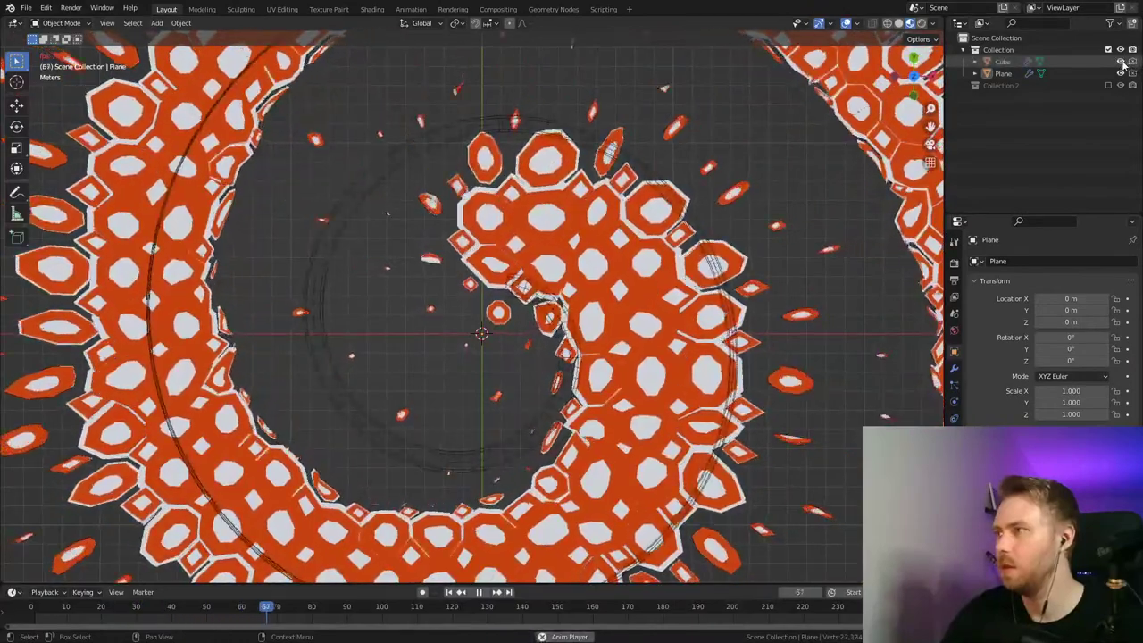
left_click(1003, 62)
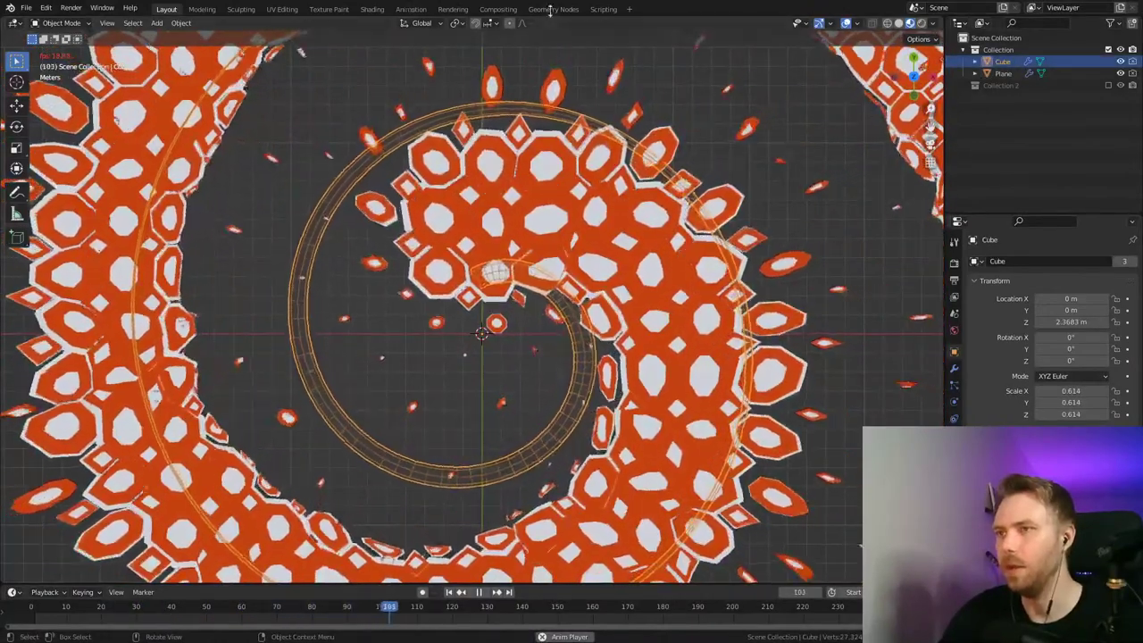
Step: Set the Spiral node's Resolution to 16 in the Cube's geometry nodes and save the file
left_click(553, 9)
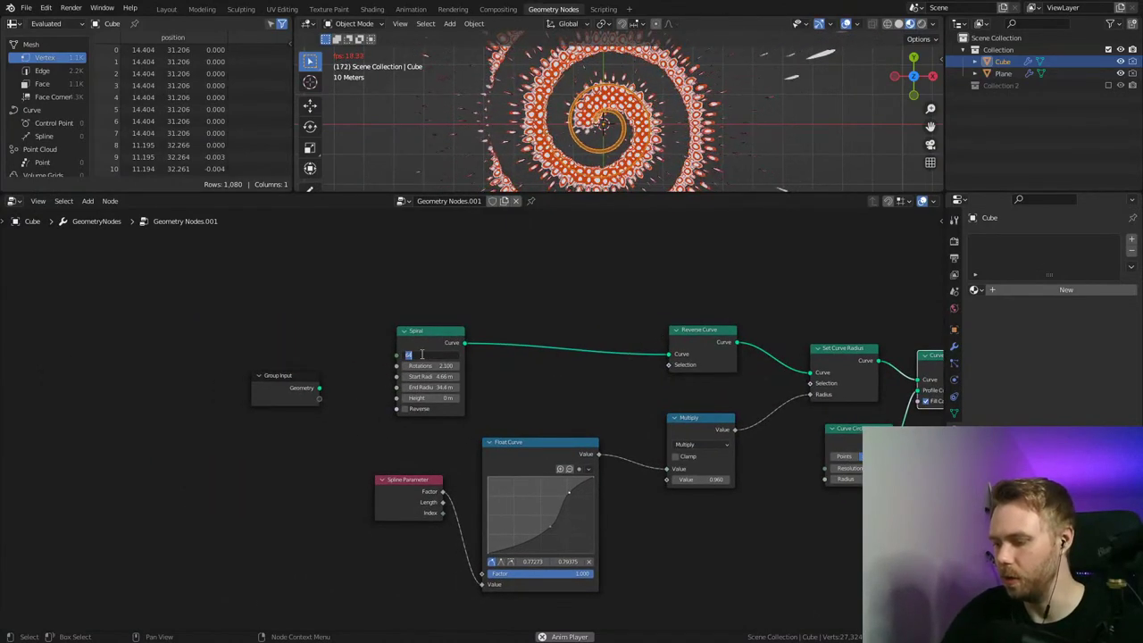
type("16")
key("Return")
middle_click_drag(563, 357, 309, 345)
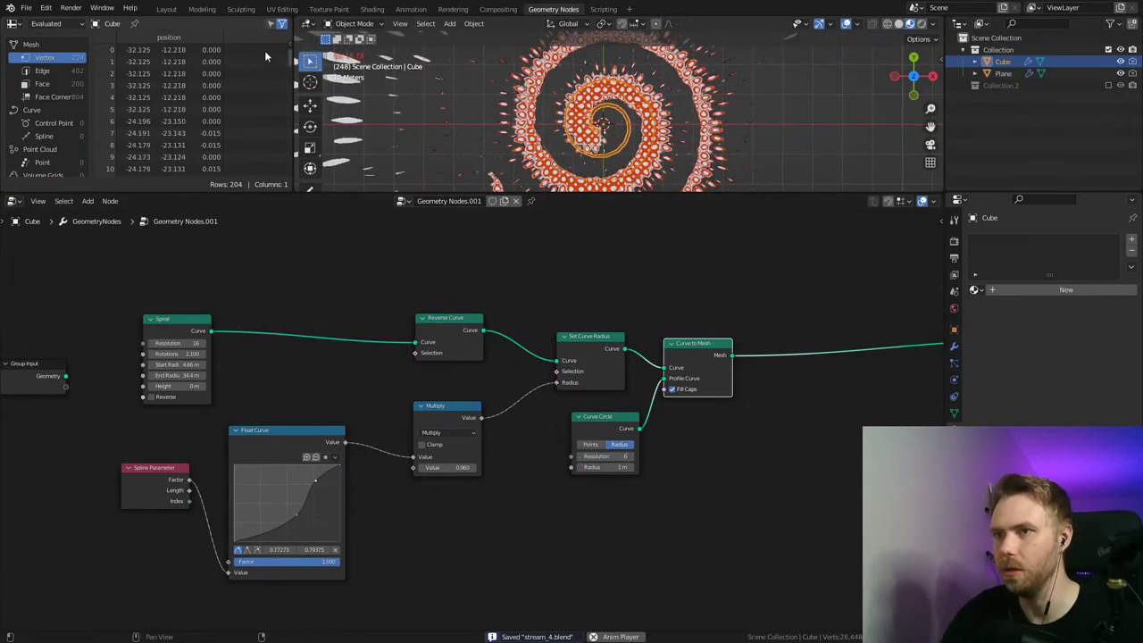
Step: Return to the Layout workspace, pause the animation, and add a camera to Collection
left_click(166, 9)
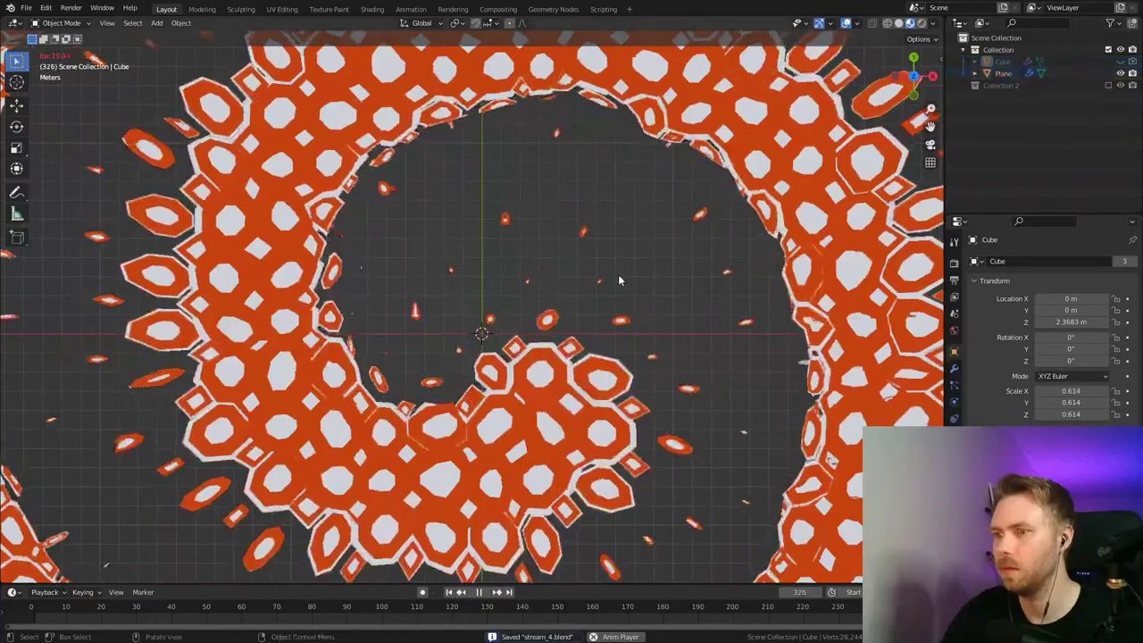
key("space")
scroll(629, 282, "down", 3)
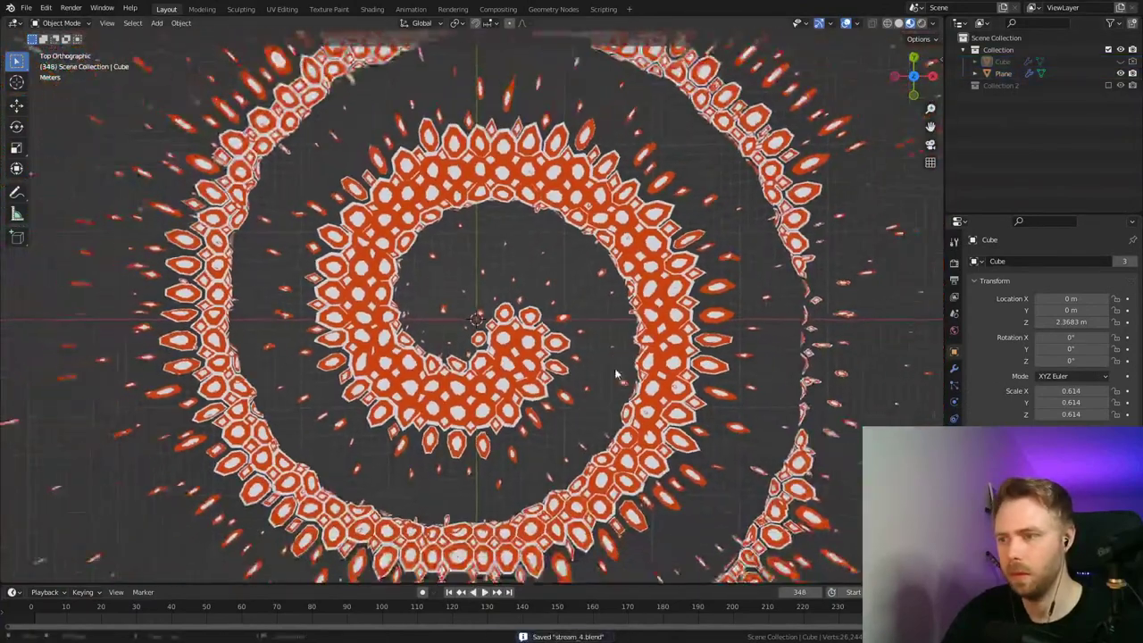
left_click(997, 49)
key("shift+a")
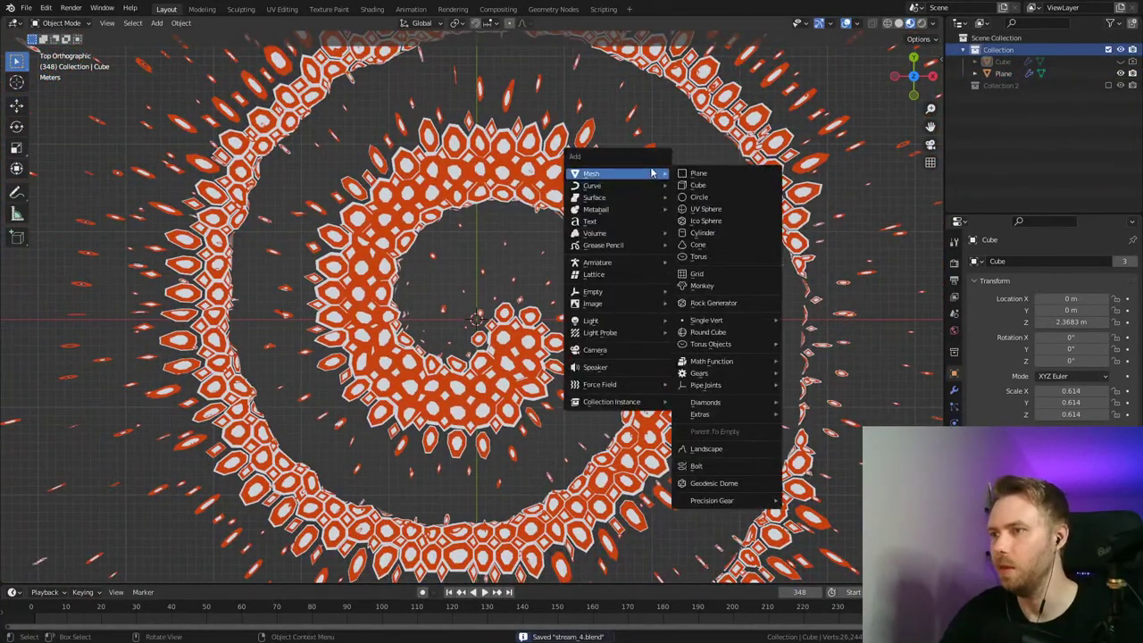
left_click(596, 350)
left_click(953, 283)
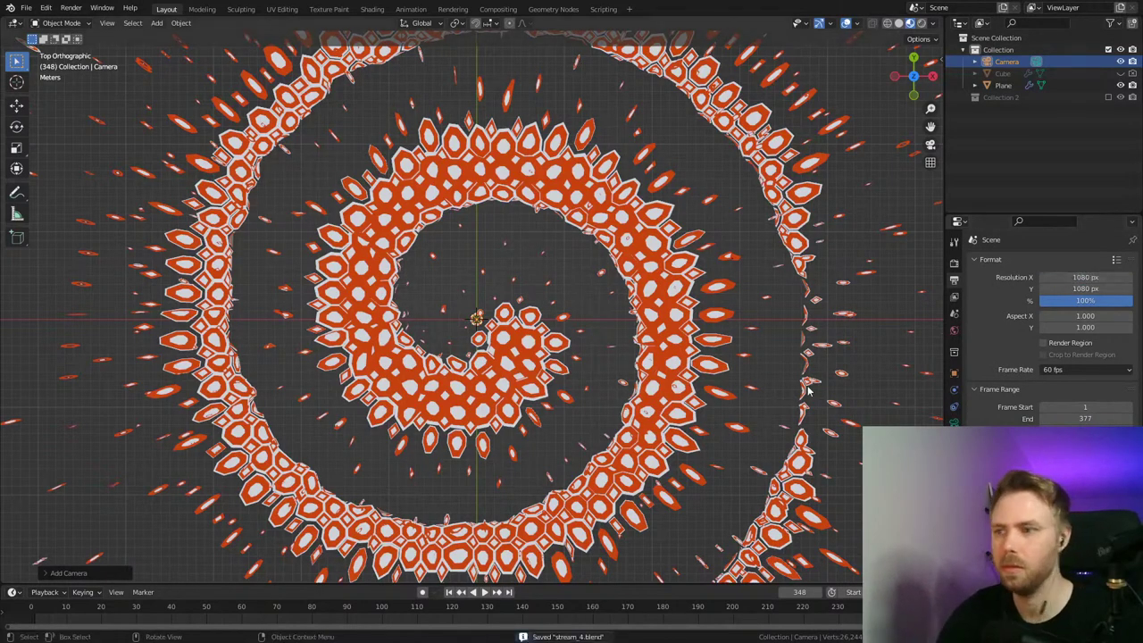
Step: Split the 3D viewport into a camera view and a free perspective view showing the camera and the spiral
middle_click_drag(808, 387, 759, 312)
key("KP_0")
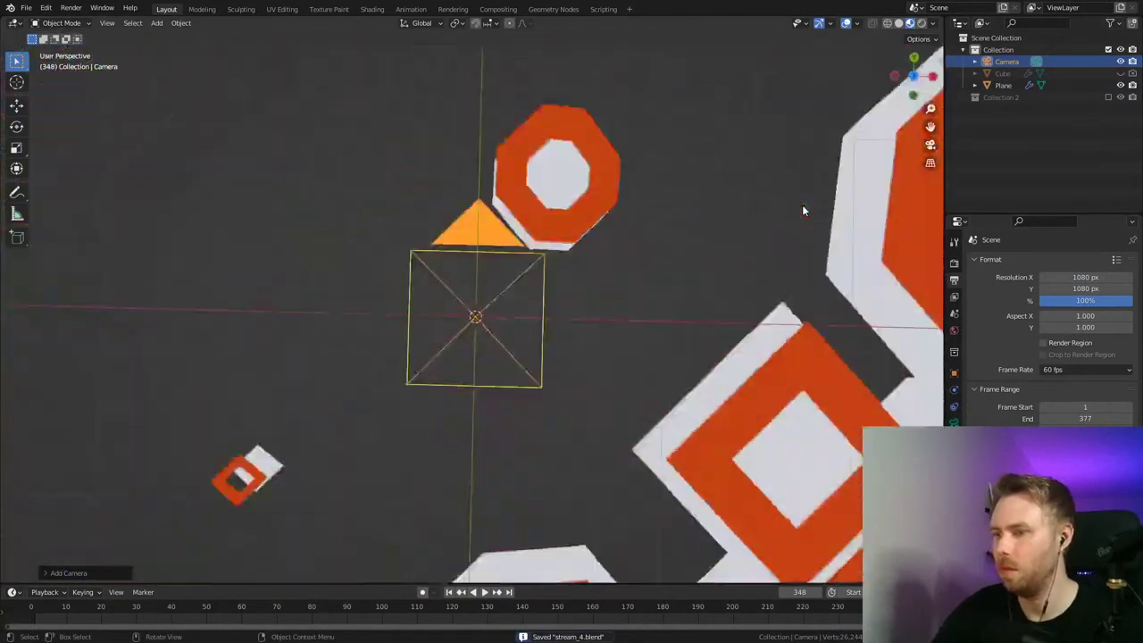
left_click_drag(940, 22, 538, 179)
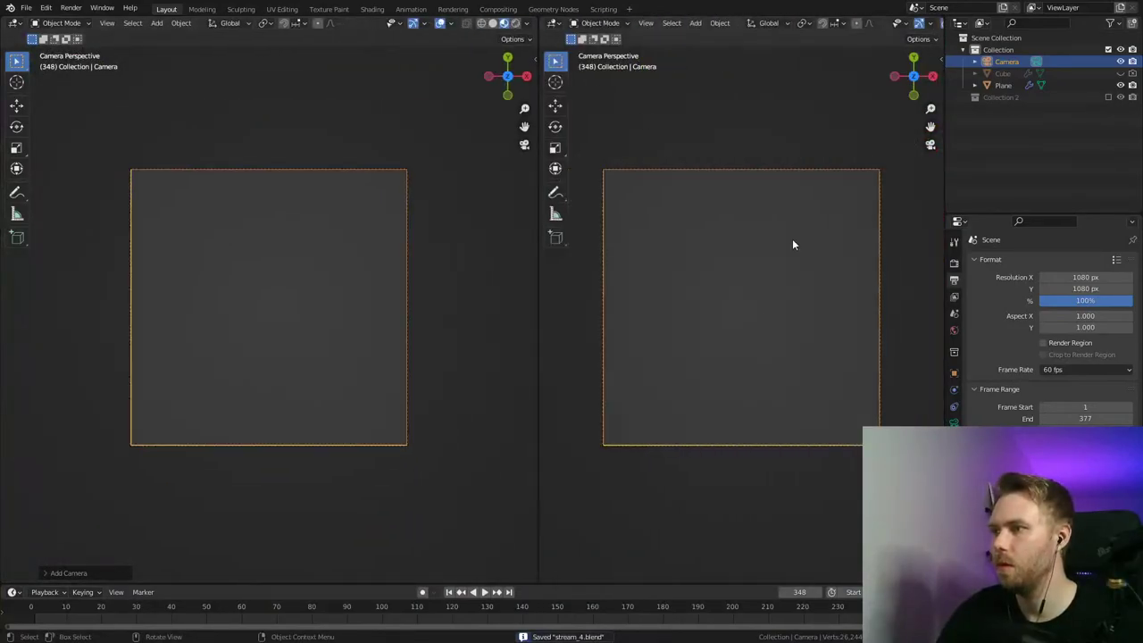
middle_click_drag(816, 335, 760, 265)
scroll(774, 445, "down", 10)
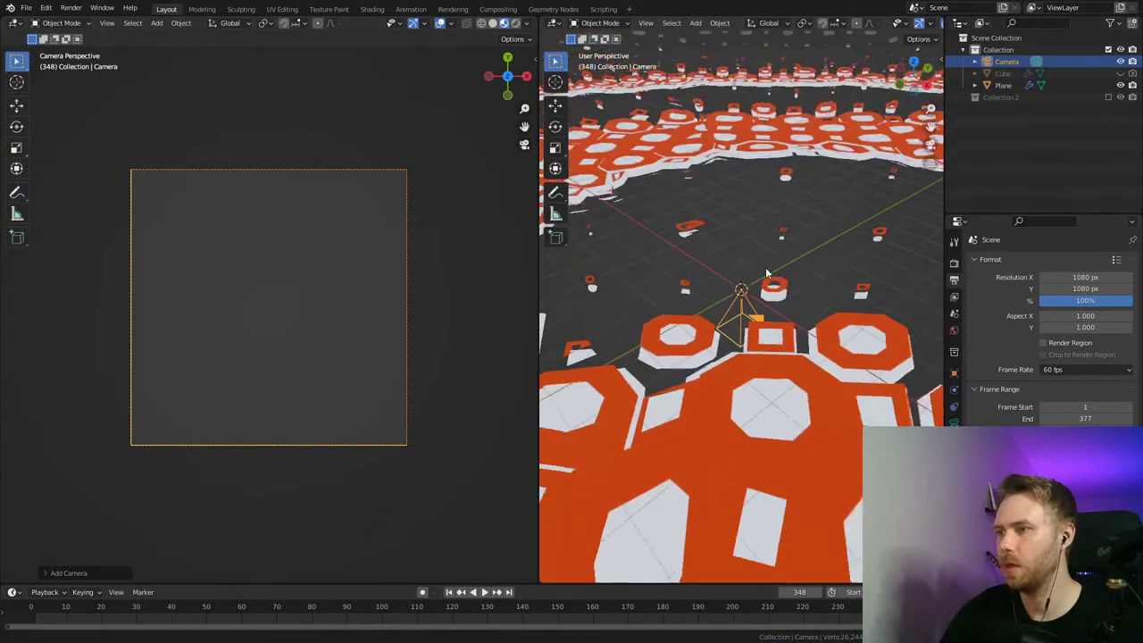
scroll(765, 273, "down", 8)
scroll(777, 267, "down", 2)
Step: Raise the camera along the global Z axis high above the spiral
key("g")
key("z")
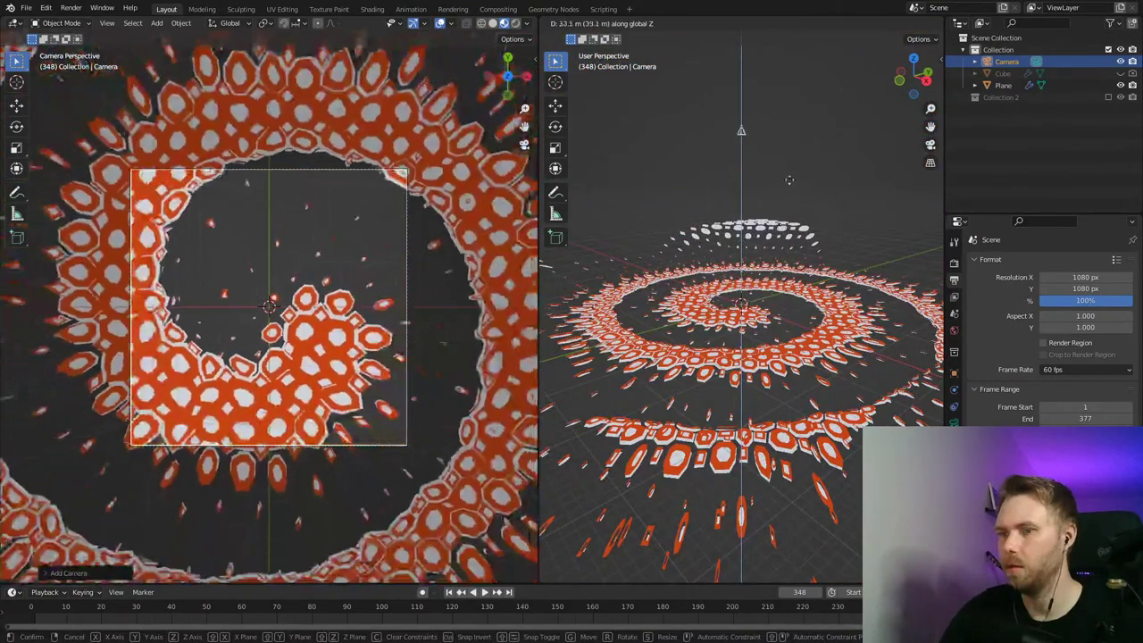
left_click(789, 179)
Step: Make the camera orthographic with an Orthographic Scale of 85.1 so the whole spiral is framed
left_click(954, 423)
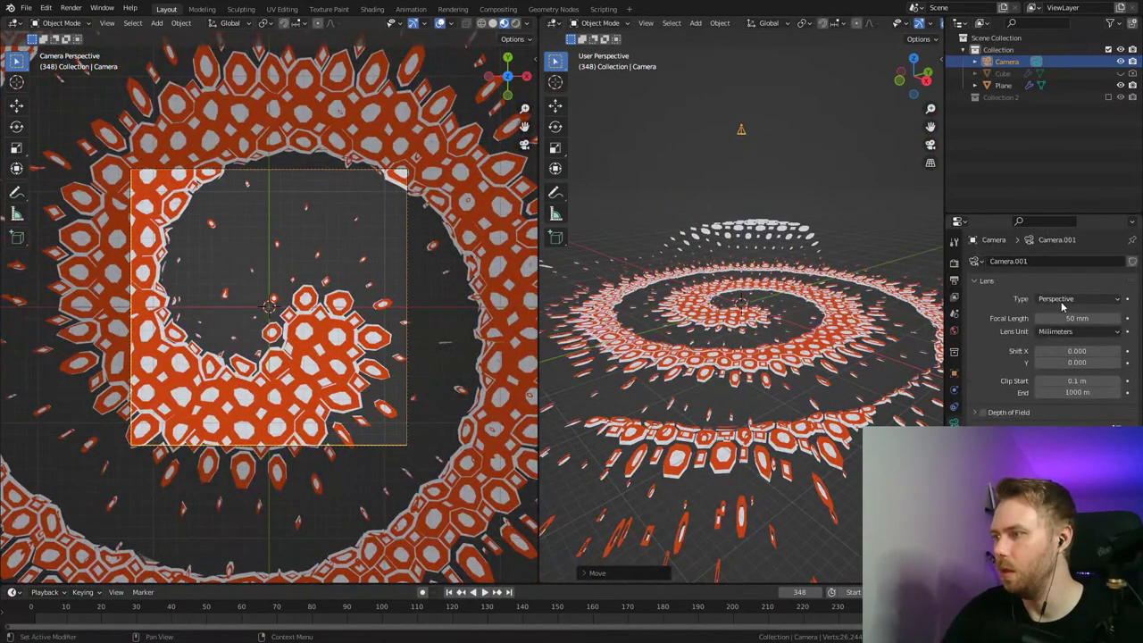
left_click(1080, 299)
left_click(1074, 326)
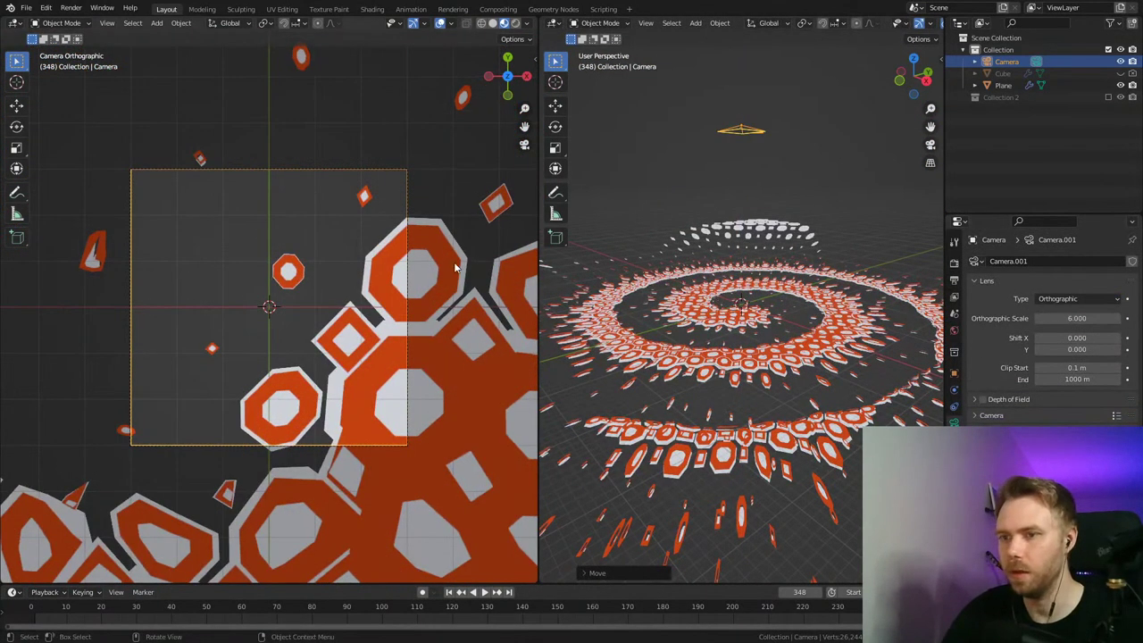
left_click_drag(1101, 318, 1132, 319)
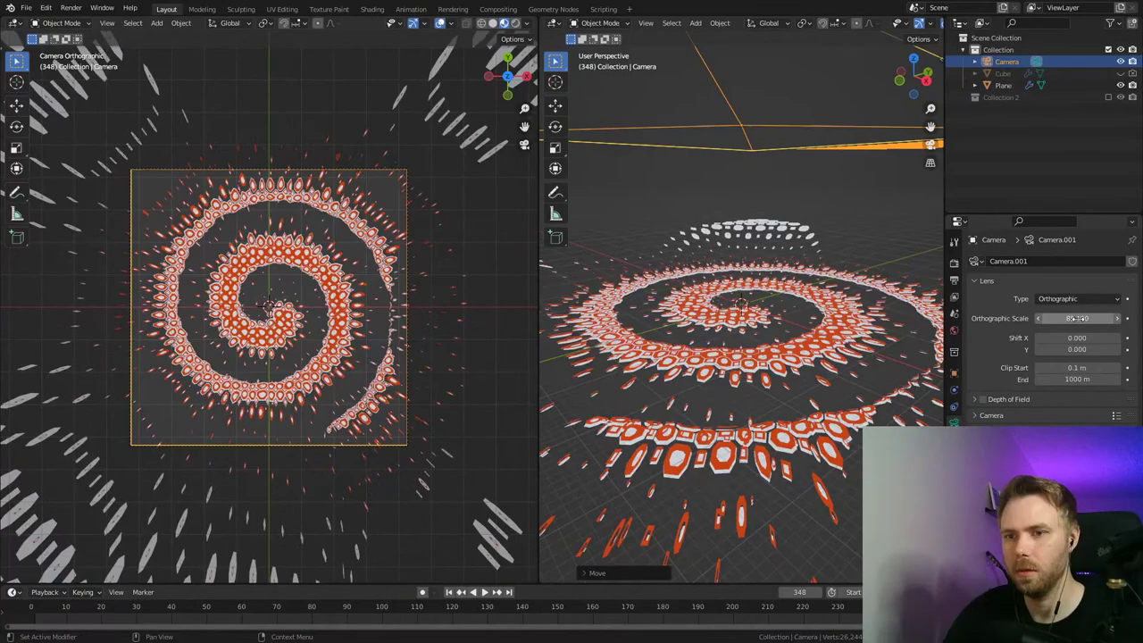
Step: Play the animation in the enlarged camera view, save the file, and check the output and render settings
key("space")
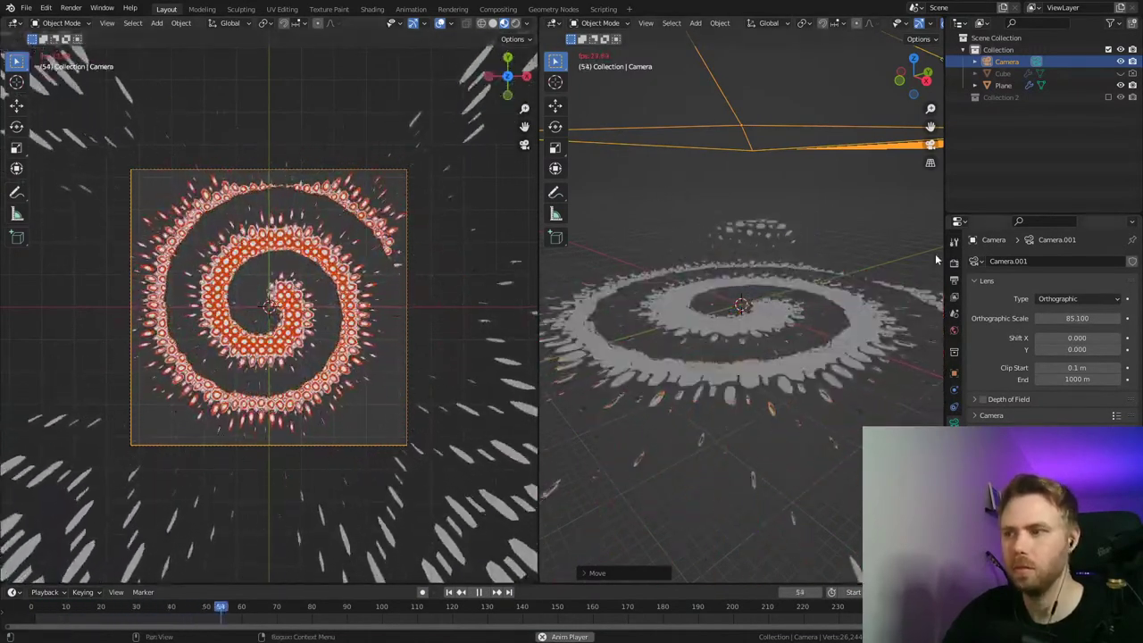
key("ctrl+s")
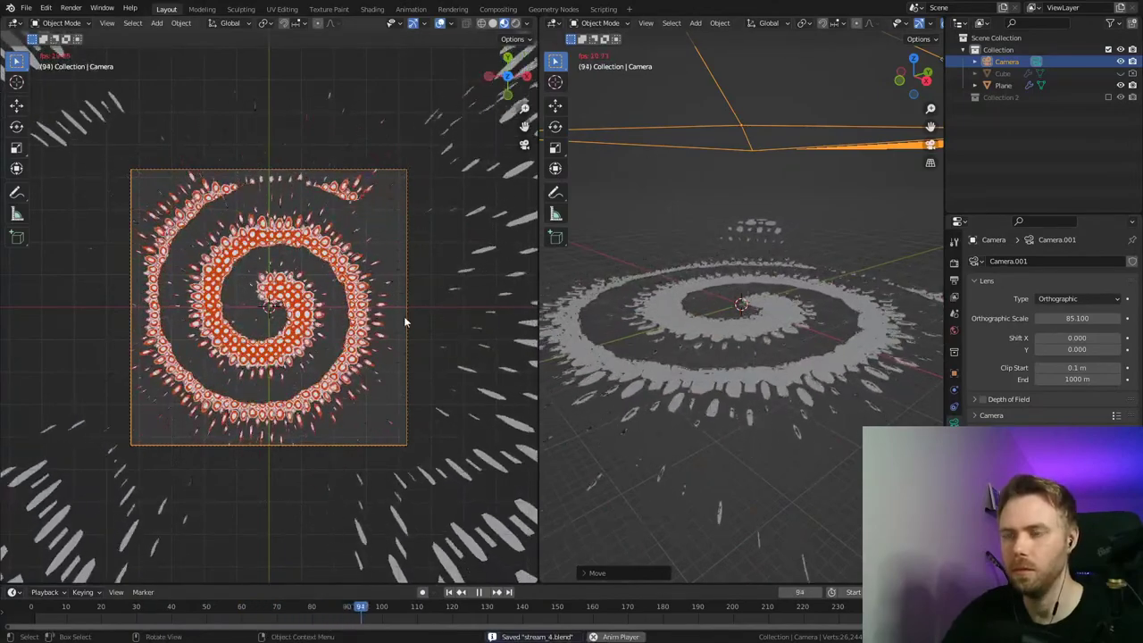
middle_click_drag(403, 318, 411, 251, "ctrl")
key("space")
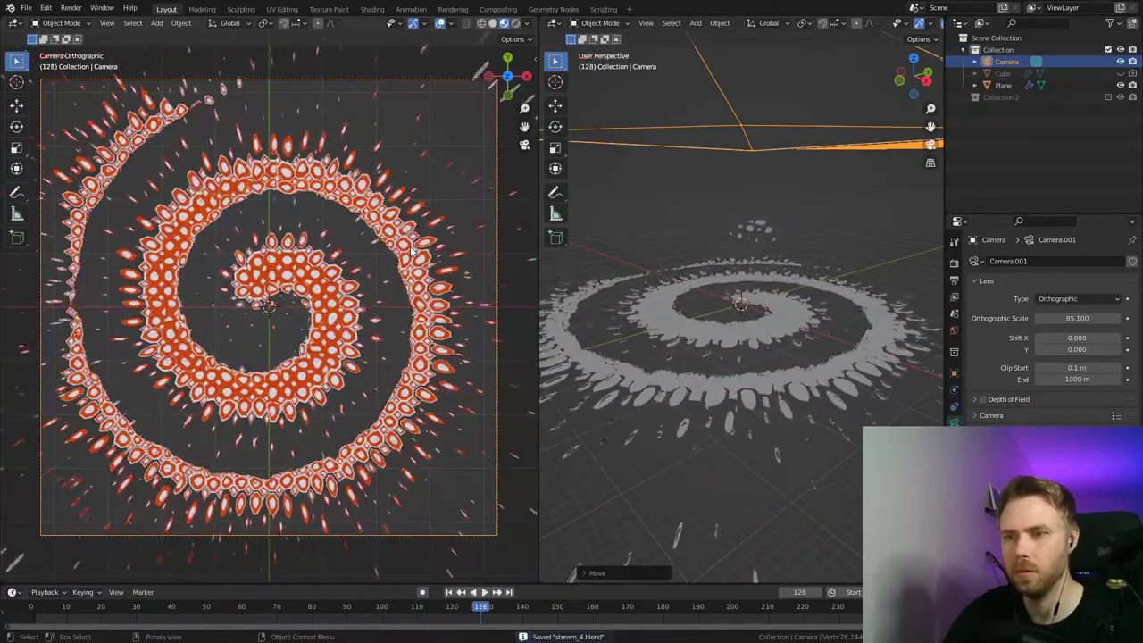
left_click(954, 264)
left_click(954, 282)
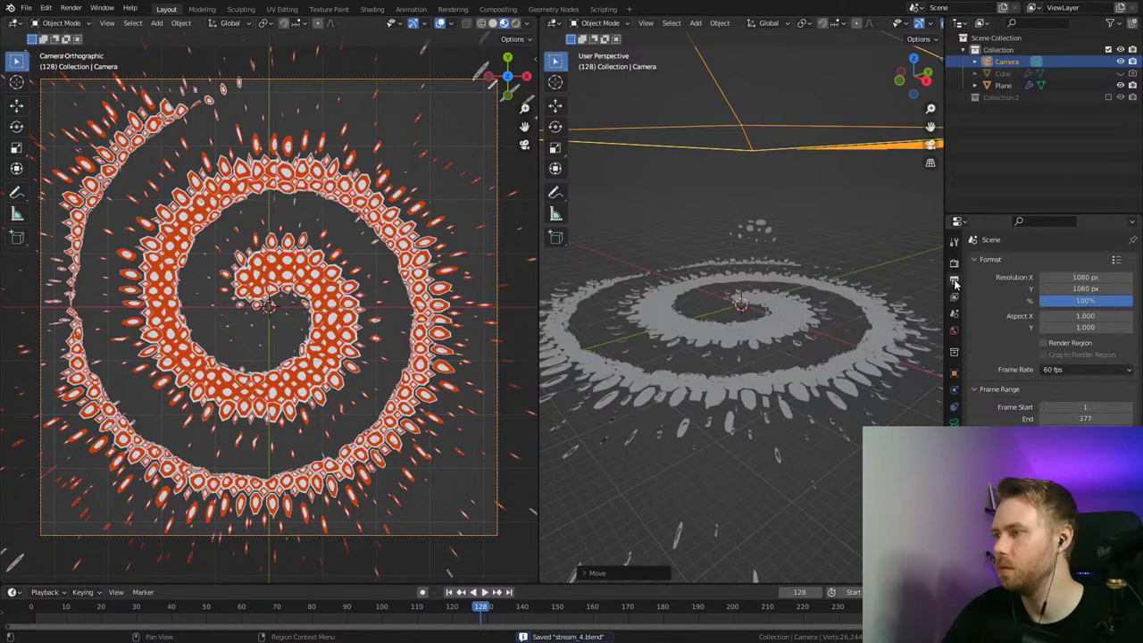
left_click(955, 262)
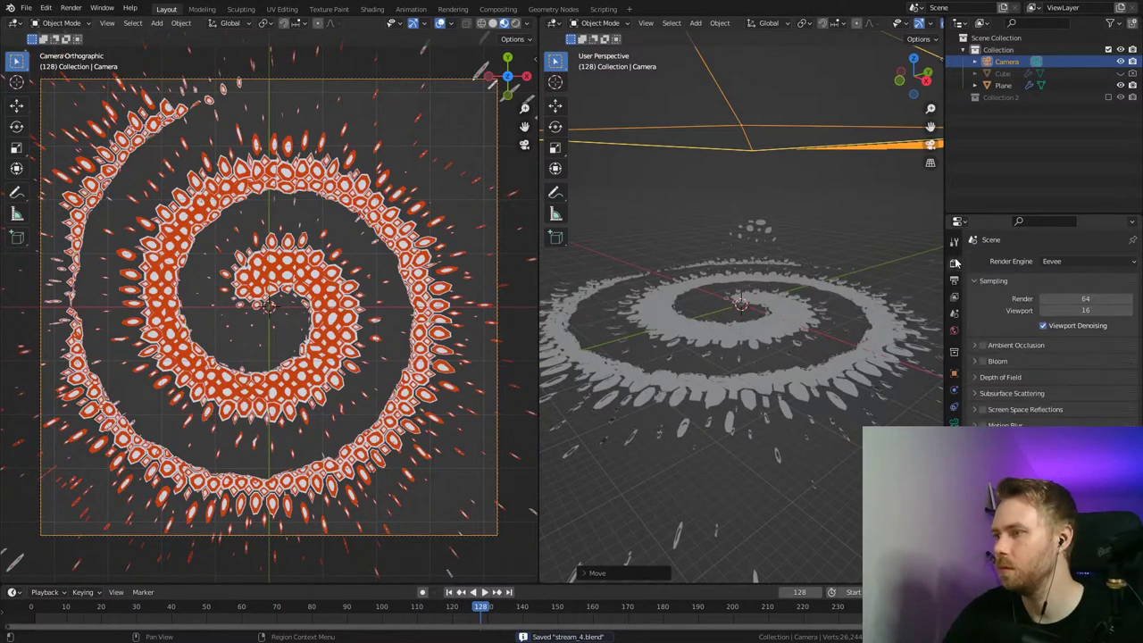
Step: Add a Sun light at the spiral's centre, raise it along Z, and open its light properties
left_click(340, 222)
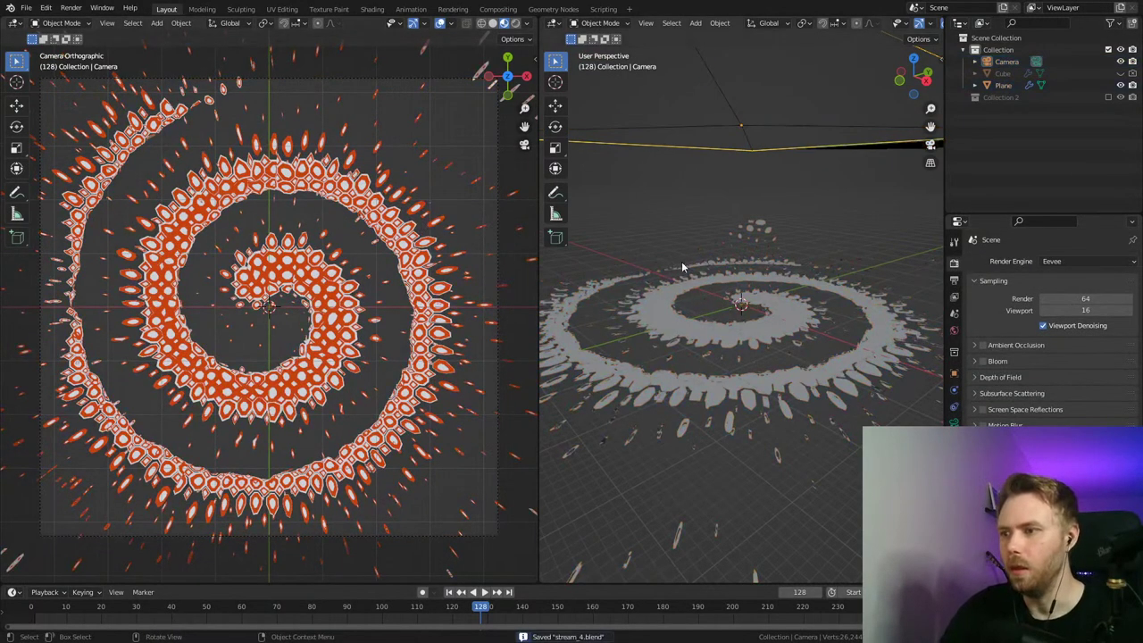
key("shift+a")
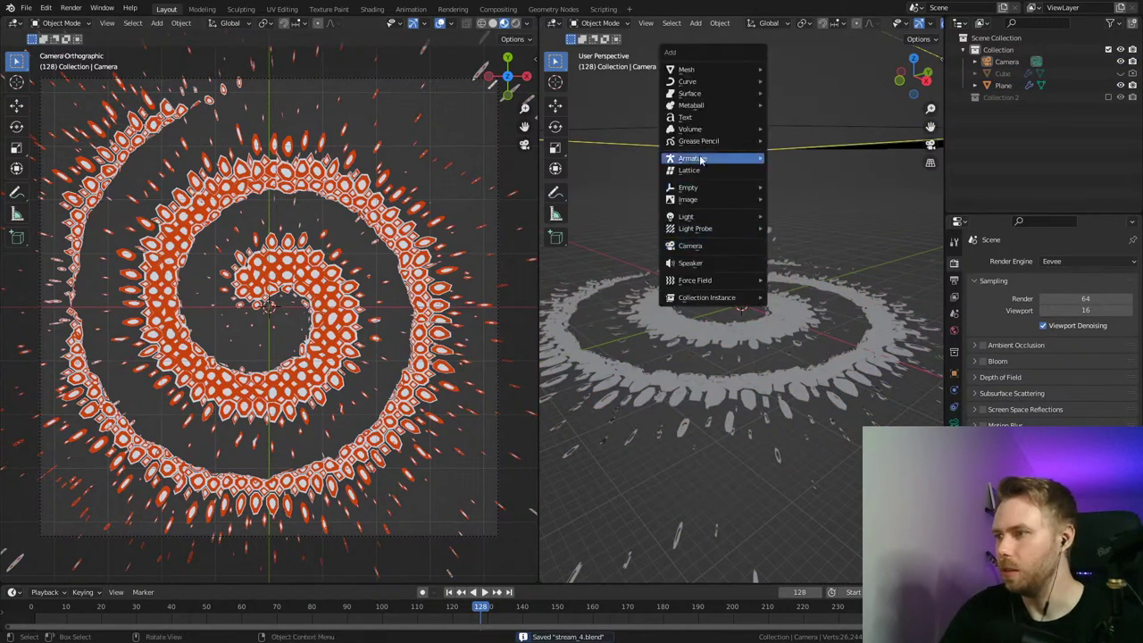
mouse_move(699, 217)
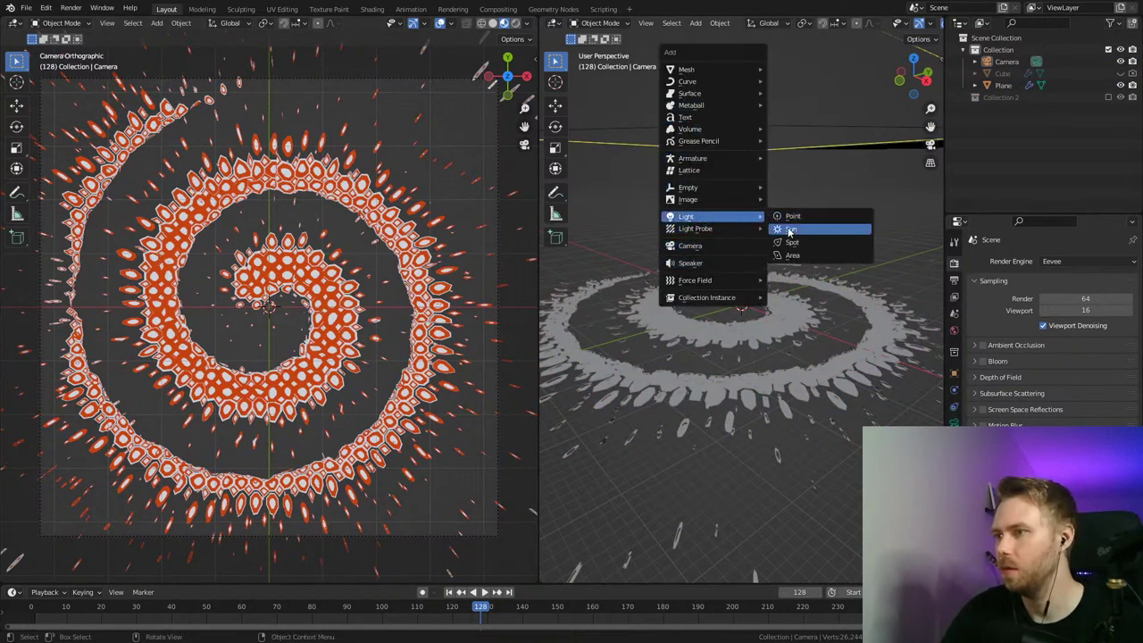
left_click(788, 229)
middle_click_drag(724, 363, 727, 328)
key("g")
key("z")
left_click(725, 237)
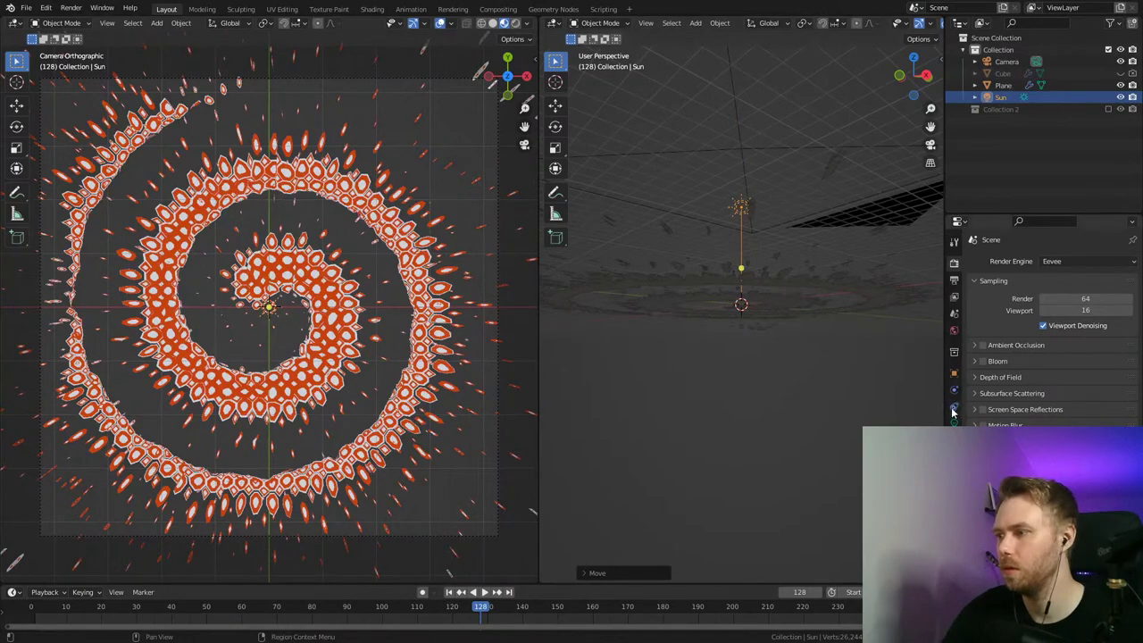
left_click(952, 409)
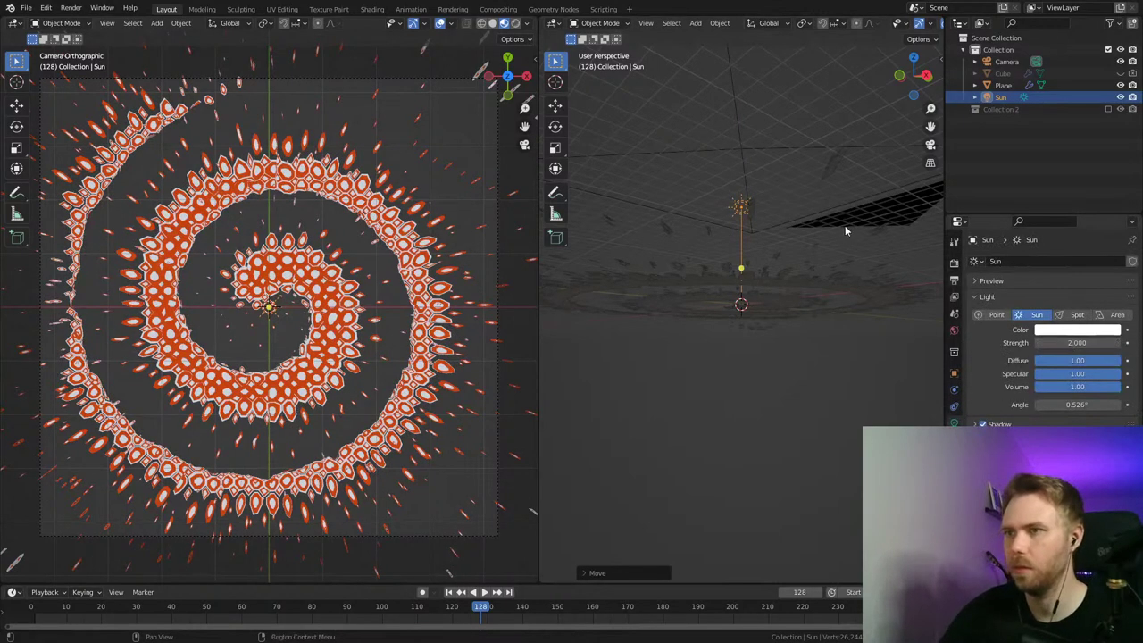
Step: Switch the camera view to Rendered shading with Scene World enabled
left_click(514, 22)
left_click(526, 22)
left_click(460, 95)
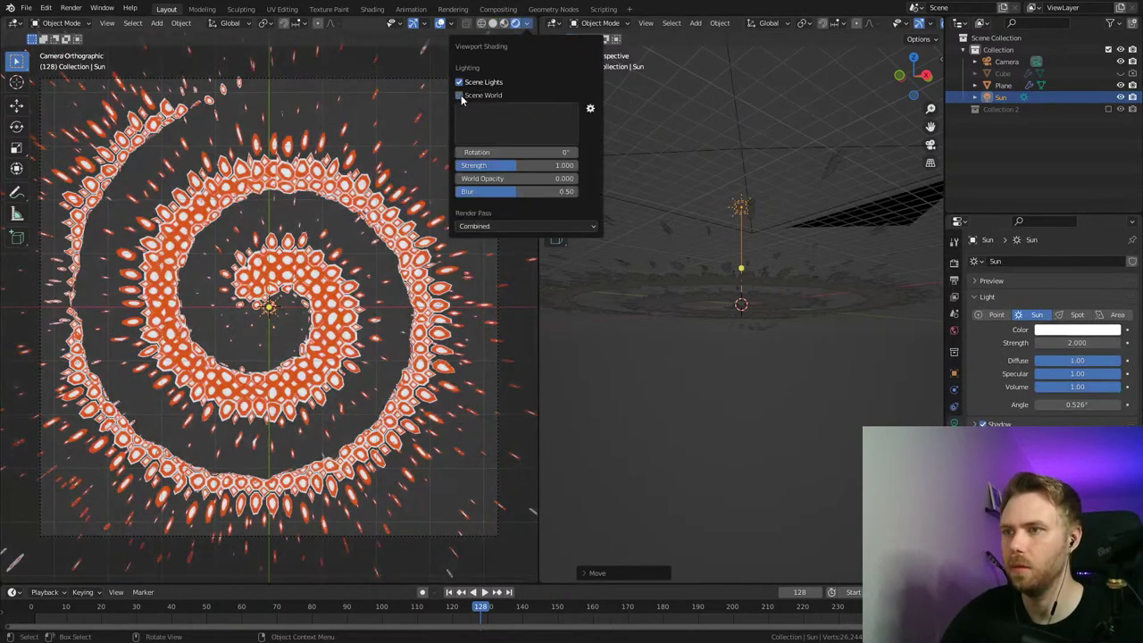
left_click(459, 96)
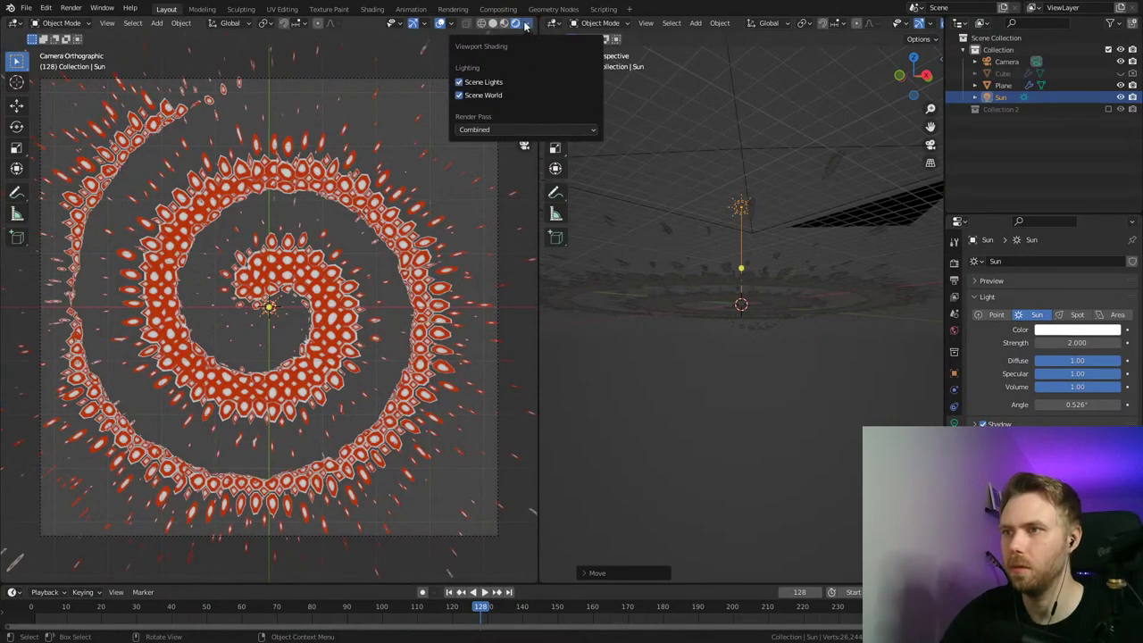
Step: Save the file and render a test image of frame 128
key("ctrl+s")
key("F12")
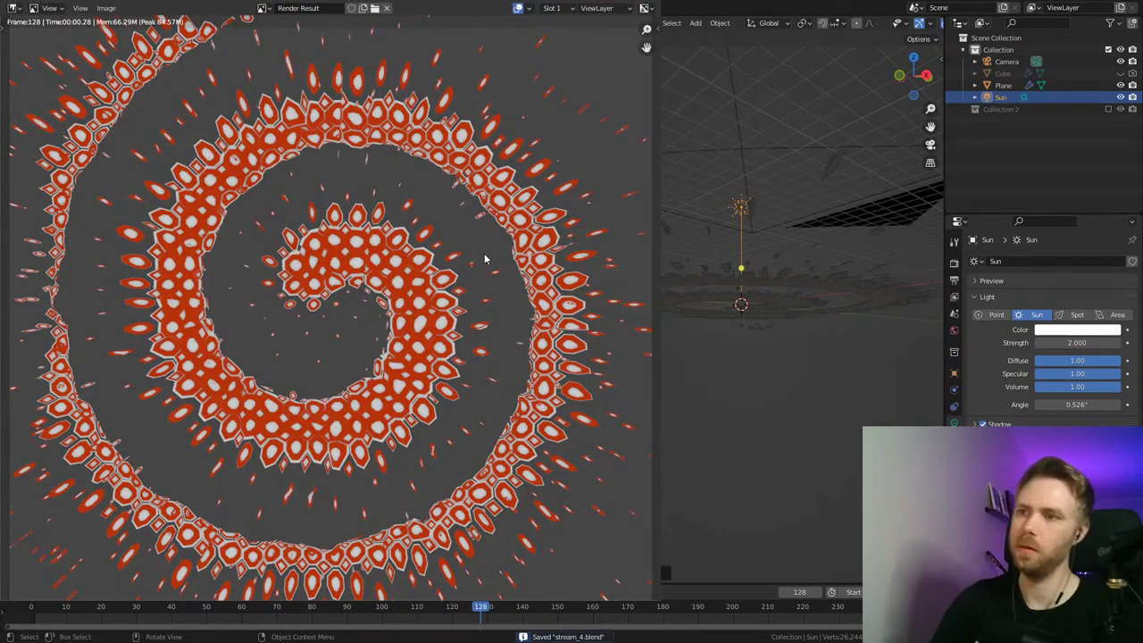
key("Escape")
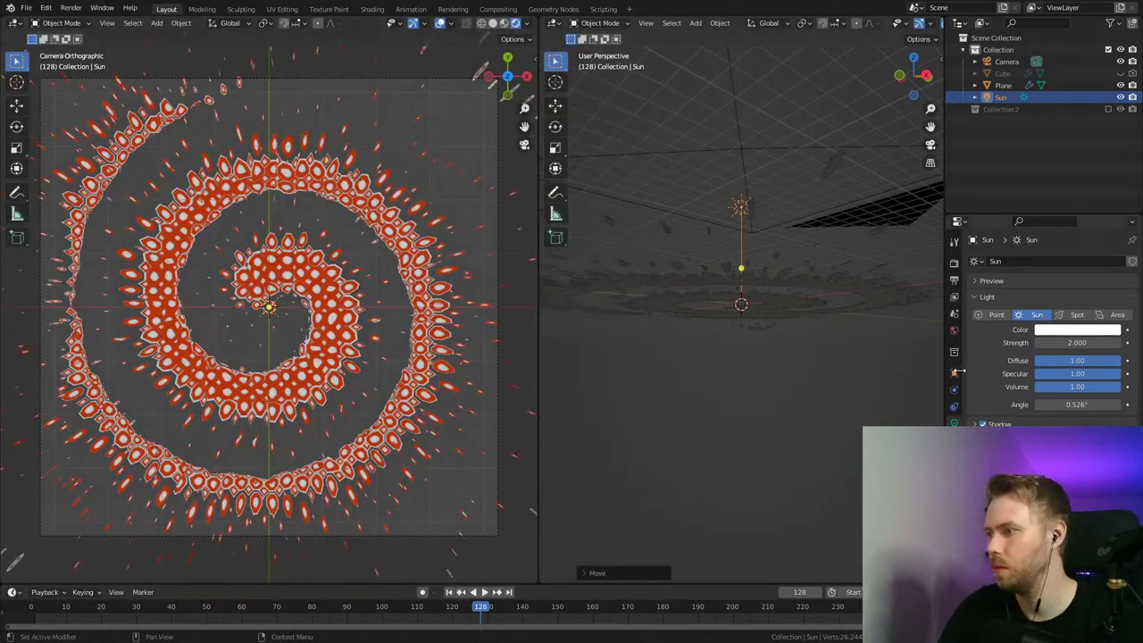
Step: Change the World background color to a bright orange, save the file, and render a test image
left_click(953, 330)
left_click(1071, 341)
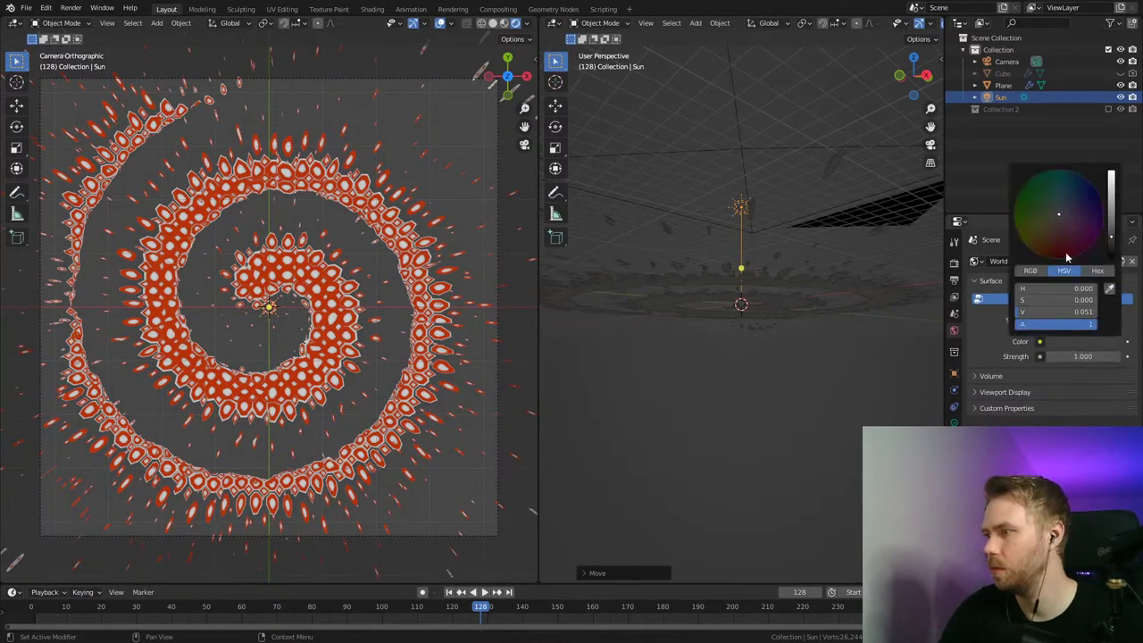
left_click_drag(1111, 222, 1111, 173)
mouse_move(1059, 214)
left_mouse_down()
mouse_move(1050, 250)
mouse_move(1060, 253)
mouse_move(1047, 237)
mouse_move(1058, 216)
mouse_move(1039, 203)
mouse_move(1045, 246)
mouse_move(1056, 241)
mouse_move(1039, 254)
left_mouse_up()
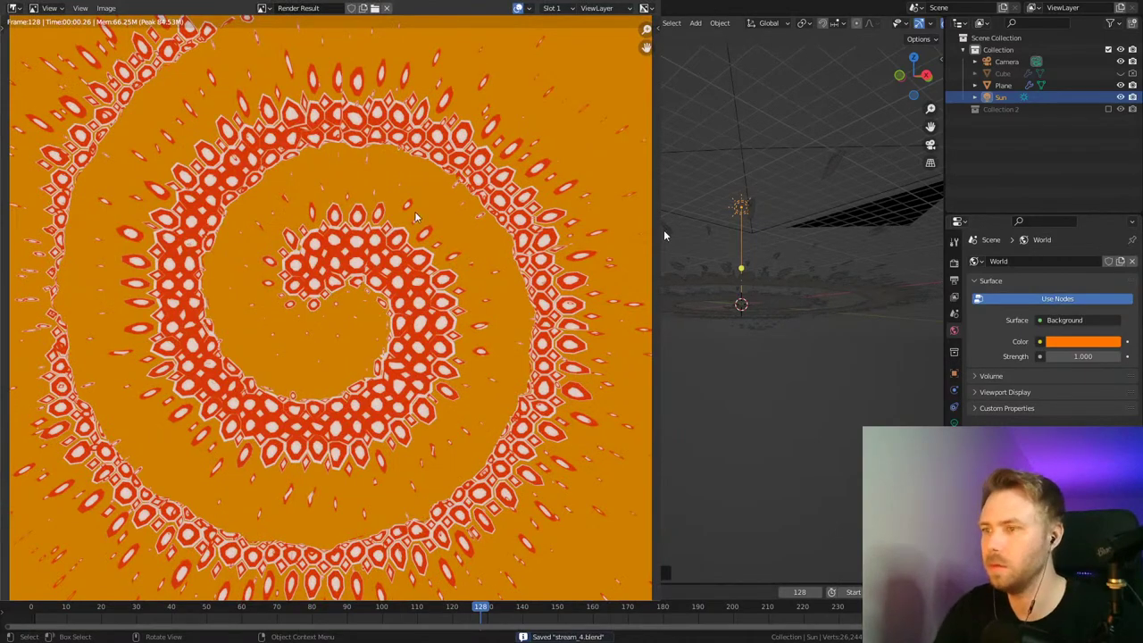
left_click(901, 16)
Step: Enable Ambient Occlusion, Bloom, Screen Space Reflections and Motion Blur for Eevee, and render another test image
left_click(954, 265)
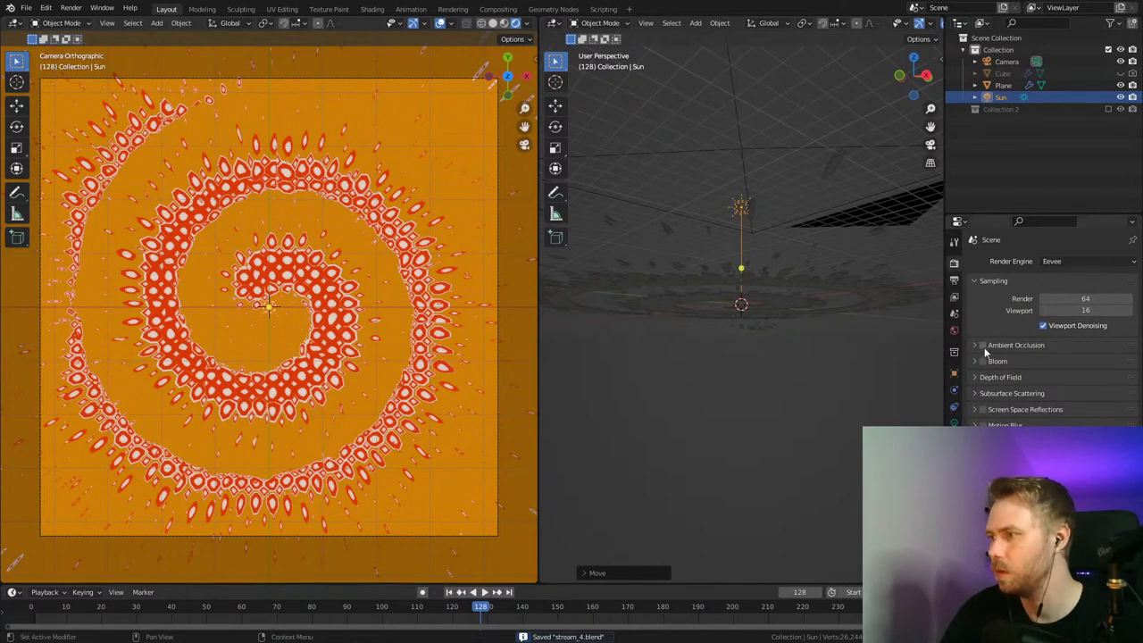
left_click_drag(983, 346, 983, 361)
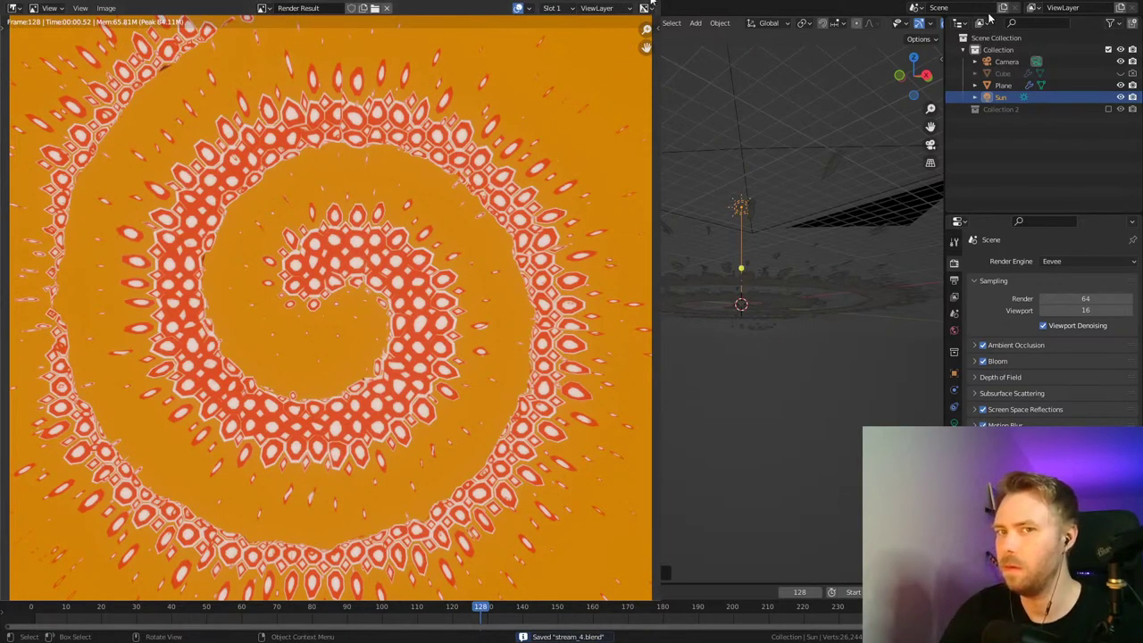
key("Escape")
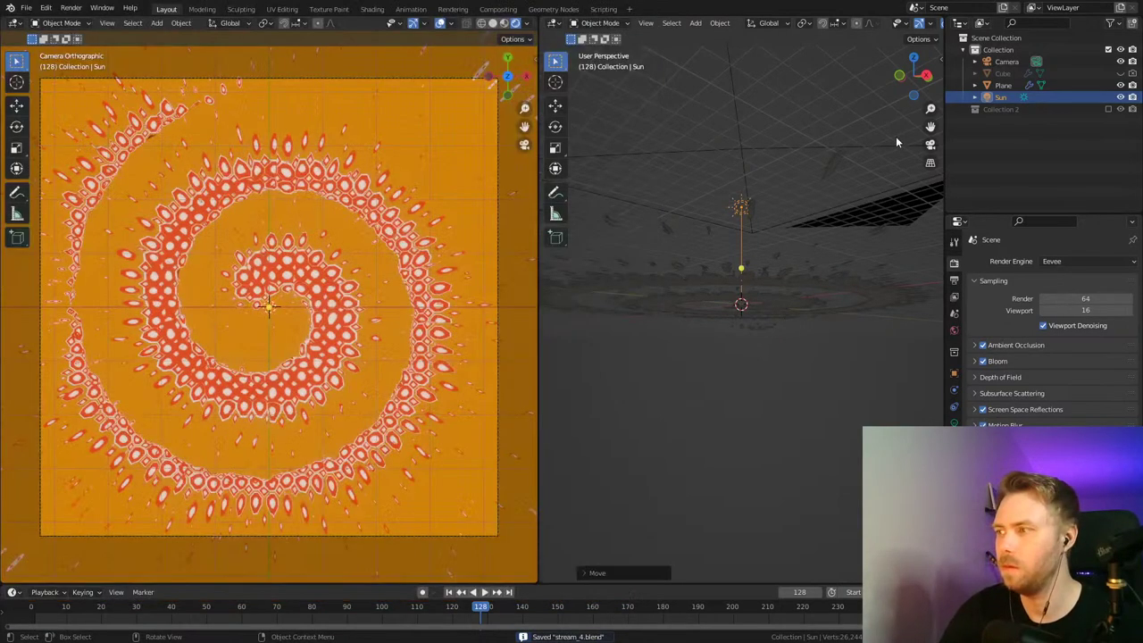
Step: Set the World background Strength to 0
left_click(953, 330)
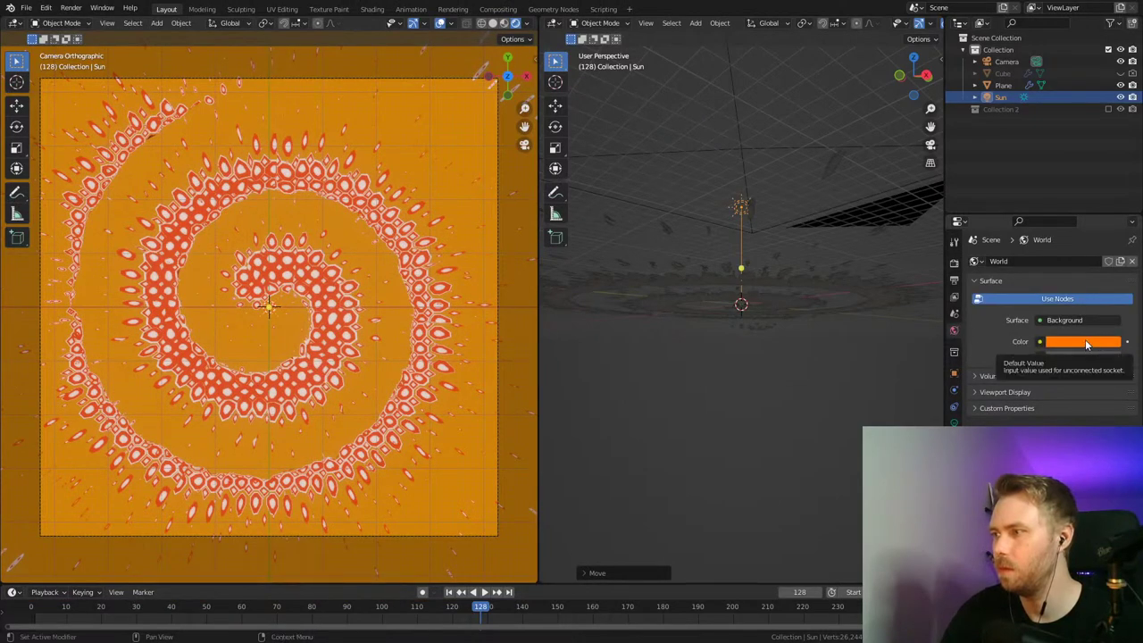
left_click_drag(1083, 356, 982, 356)
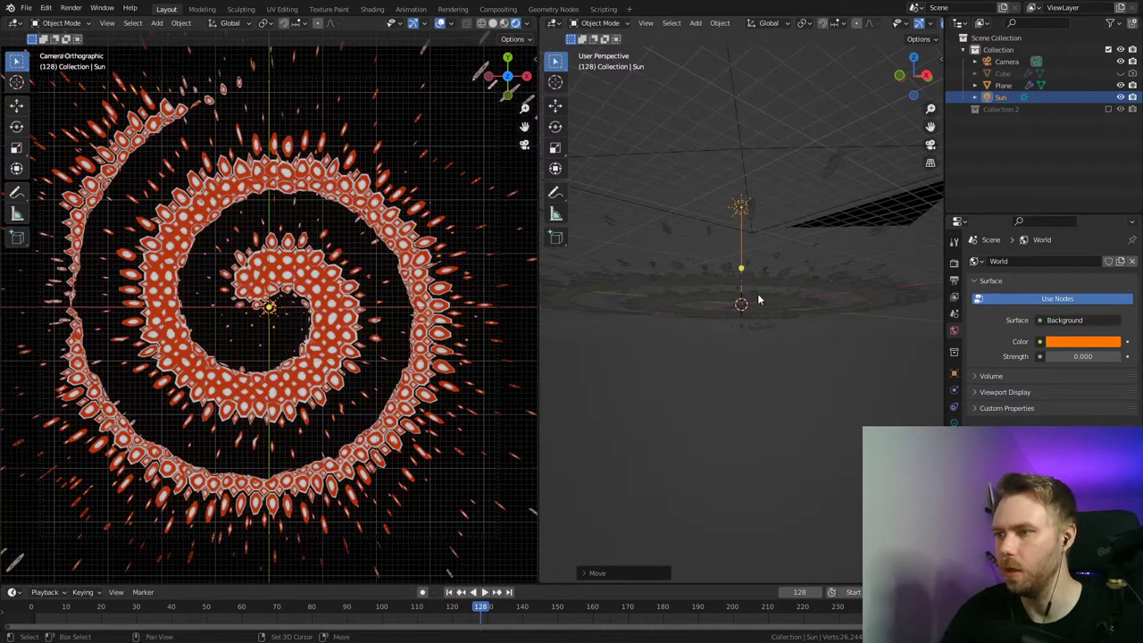
Step: Add a plane mesh at the world origin and scale it up to span the inner part of the spiral
key("shift+a")
mouse_move(741, 147)
left_click(806, 148)
middle_click_drag(808, 156, 844, 210)
scroll(779, 348, "down", 4)
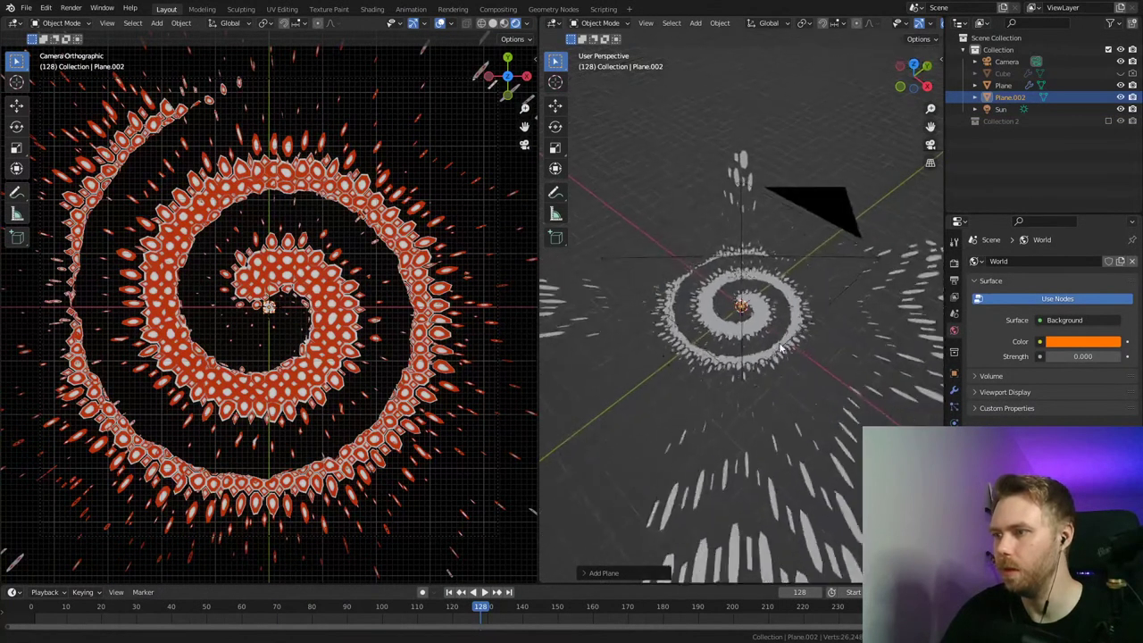
middle_click_drag(779, 348, 776, 341)
key("s")
left_click(775, 335)
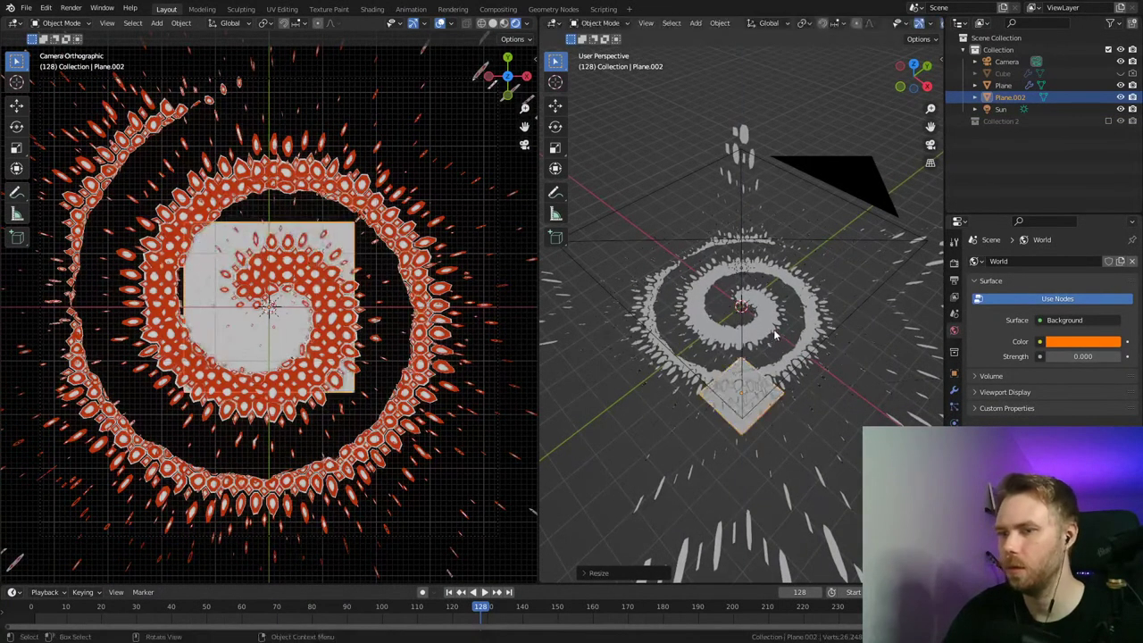
Step: Move the new plane down along the Z axis so it sits below the spiral
middle_click_drag(777, 398, 786, 289)
scroll(786, 288, "down", 4)
key("g")
key("z")
left_click(798, 333)
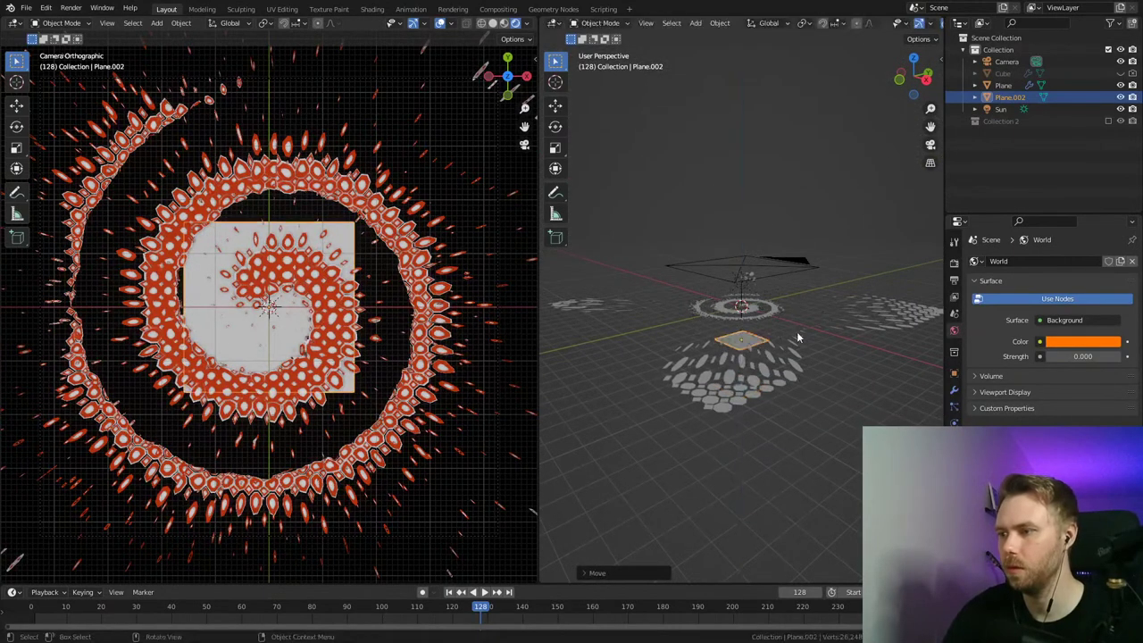
Step: Enlarge the plane until it extends past the camera frame and apply its scale
key("s")
left_click(920, 357)
key("ctrl+a")
left_click(848, 379)
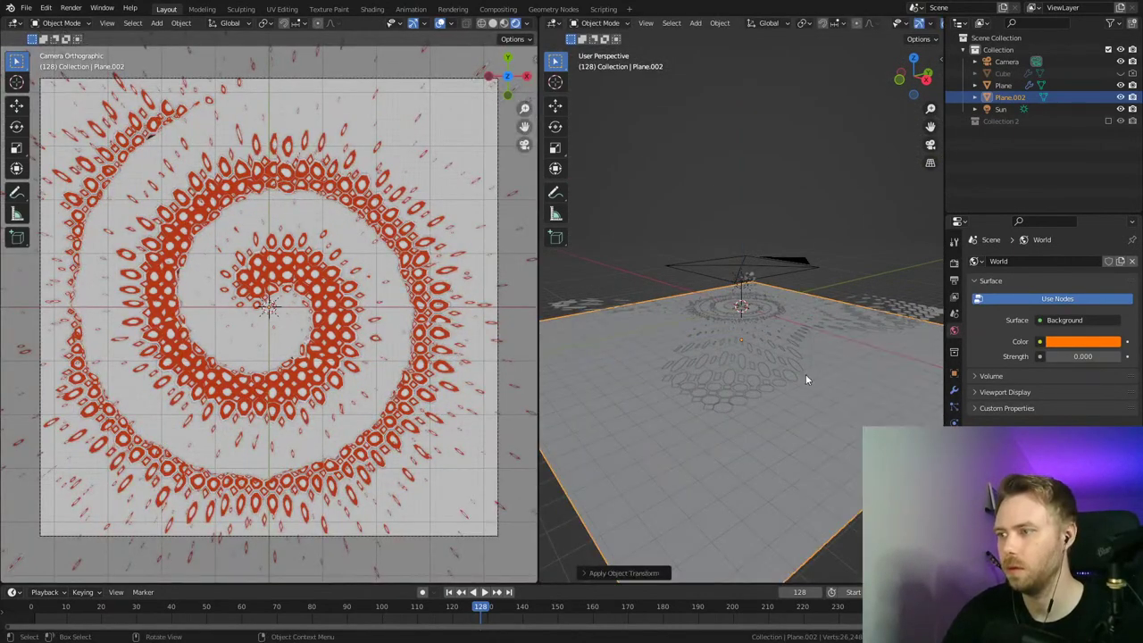
Step: Give the background plane a new material with a golden yellow base color, save the file, and deselect everything
left_click(954, 423)
left_click(1046, 315)
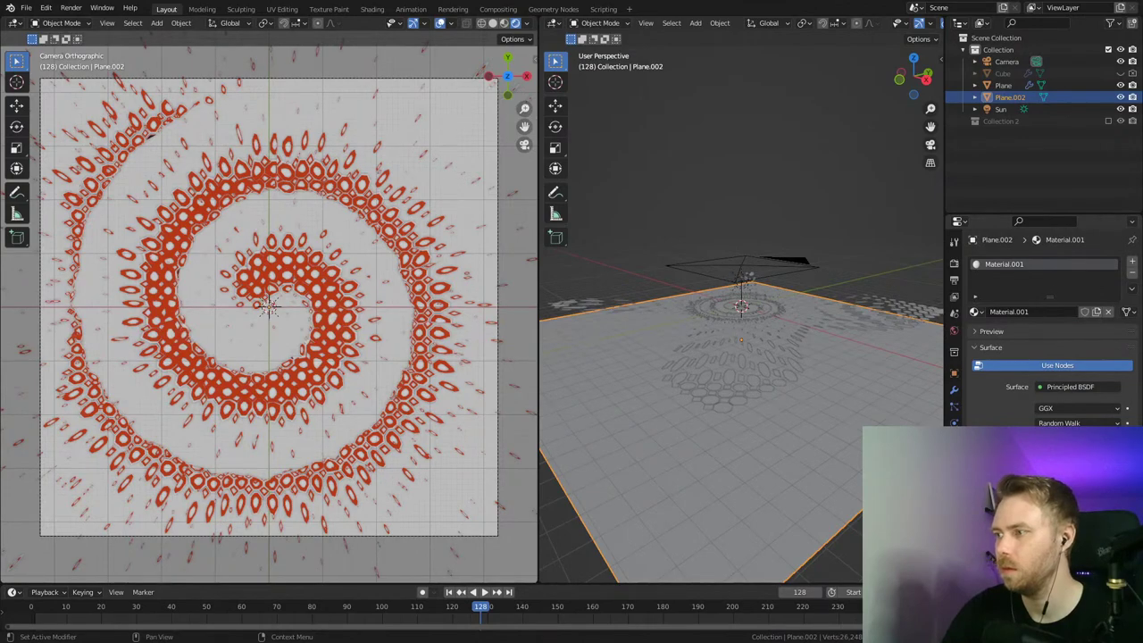
left_click(1076, 438)
left_click_drag(1057, 312, 1030, 346)
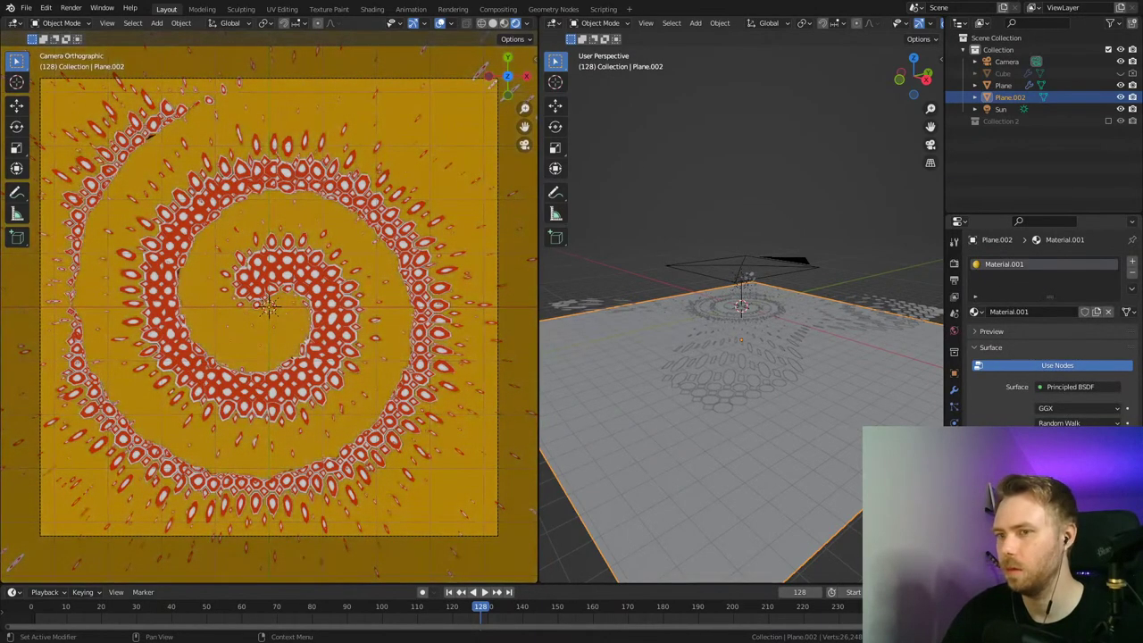
key("ctrl+s")
key("alt+a")
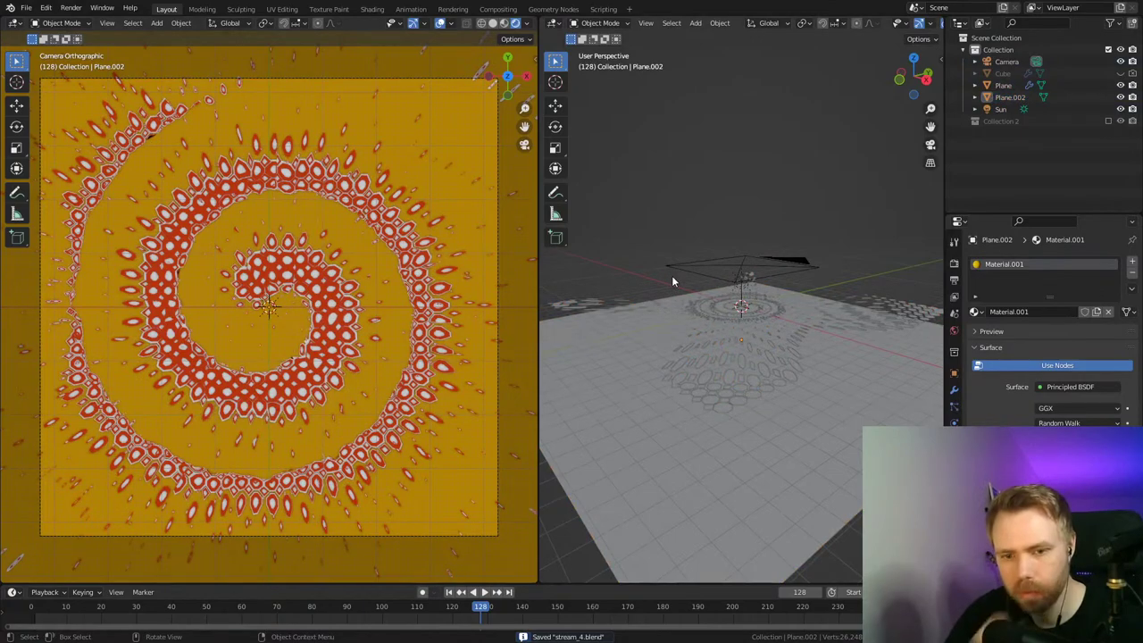
Step: Play the animation up to frame 181, save the file, and render a test image of that frame
key("space")
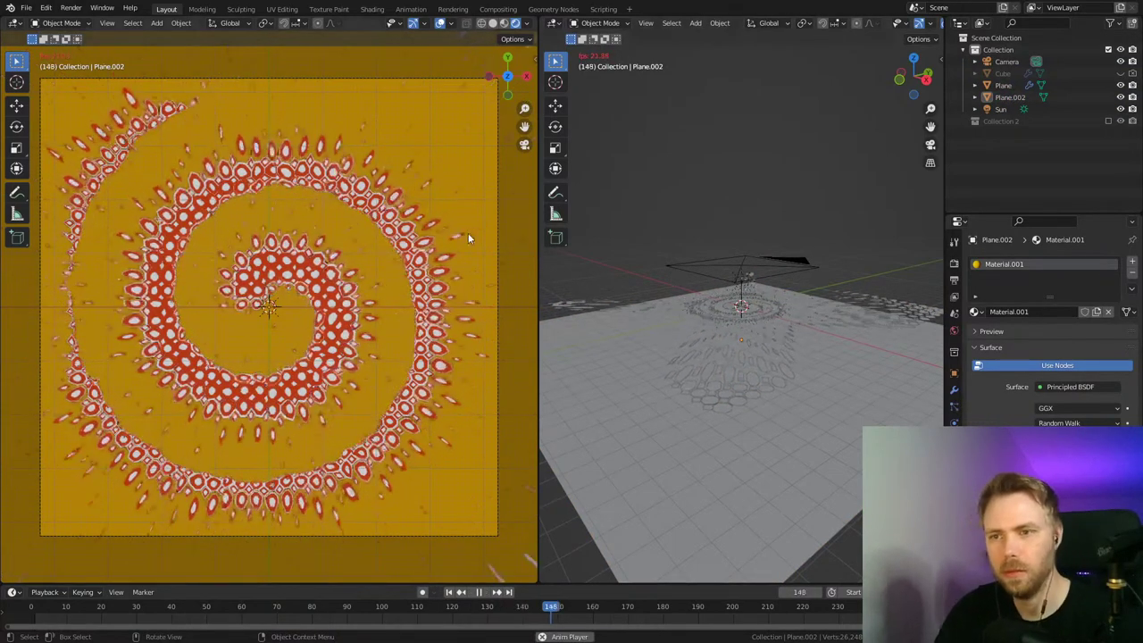
key("space")
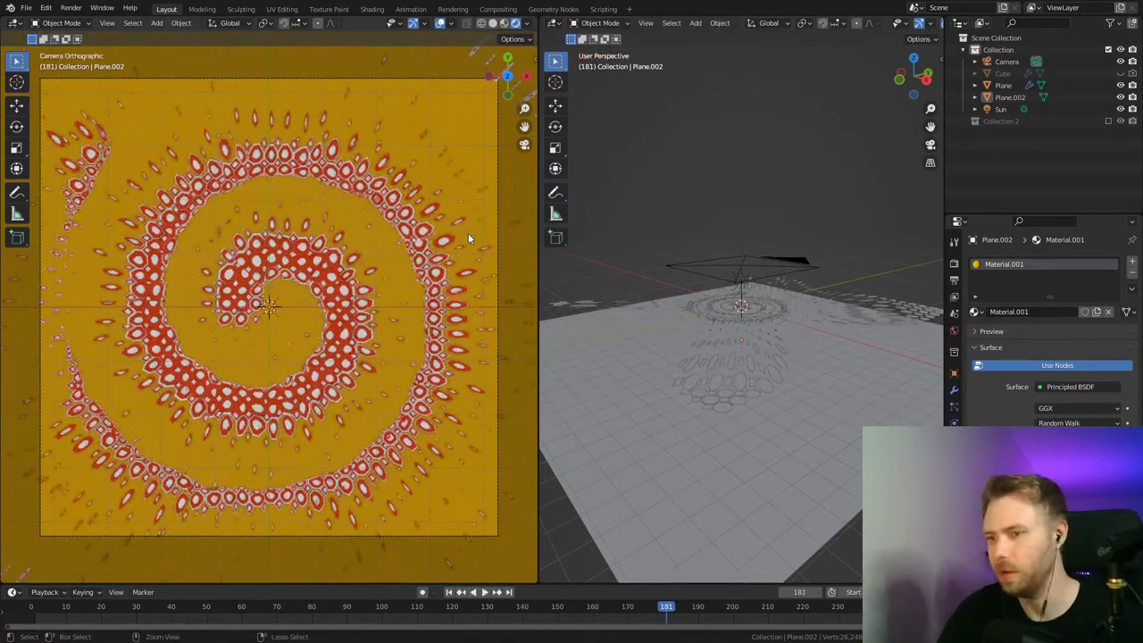
key("ctrl+s")
key("F12")
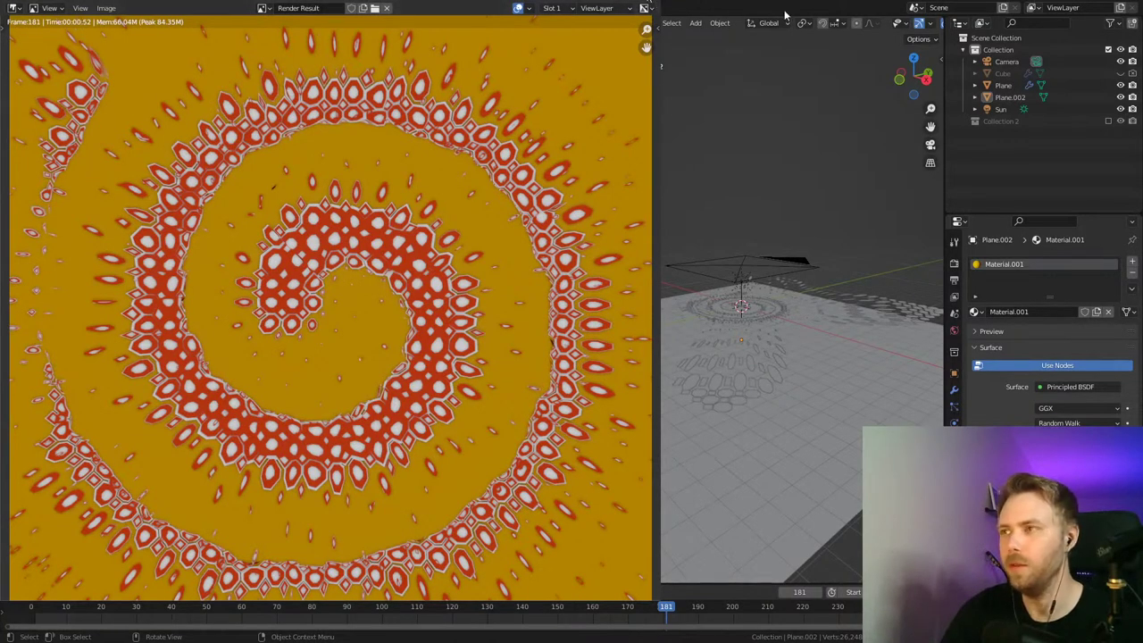
key("Escape")
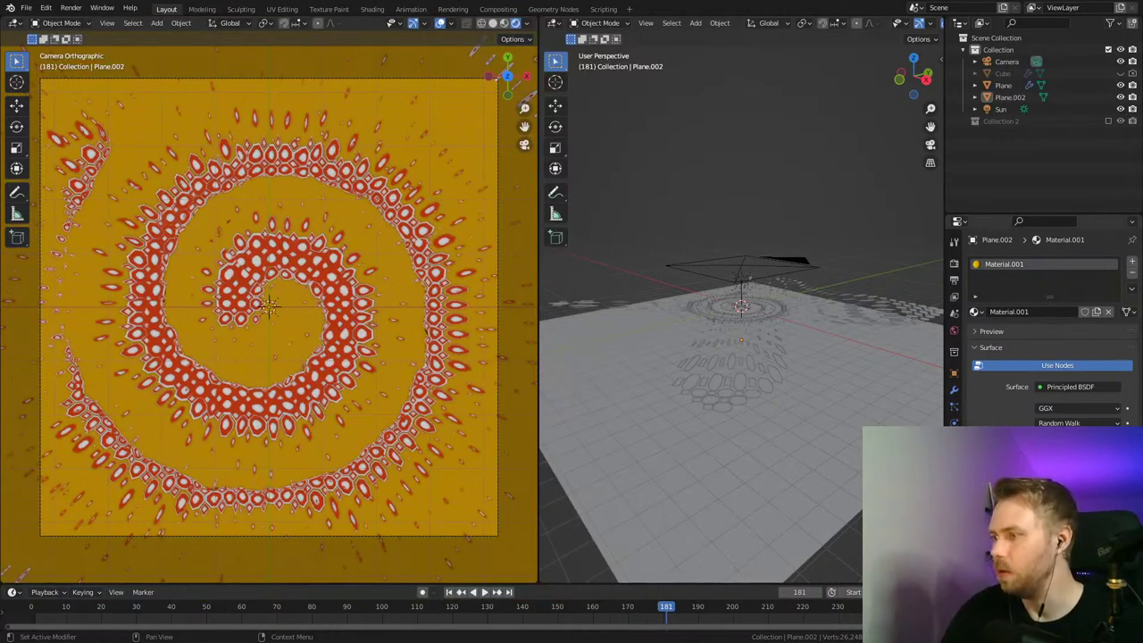
Step: Set the Sun light's Strength to 3, save the file, and render another test image
left_click(1000, 108)
left_click(1067, 344)
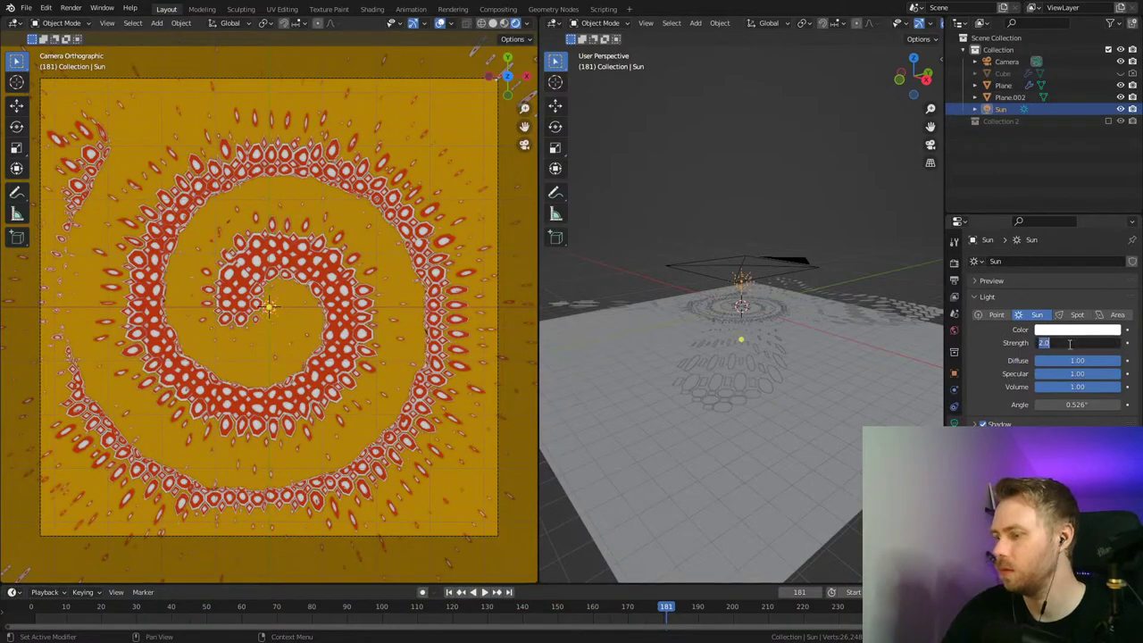
type("3")
key("Return")
key("ctrl+s")
key("F12")
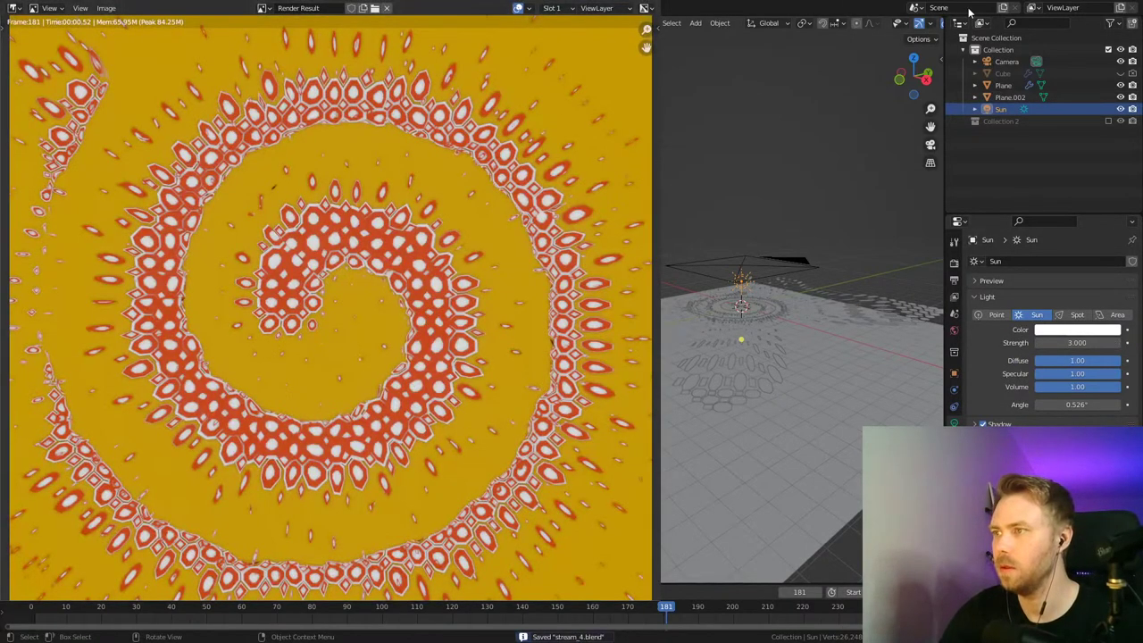
key("Escape")
Step: Open the scene's output settings
left_click(953, 279)
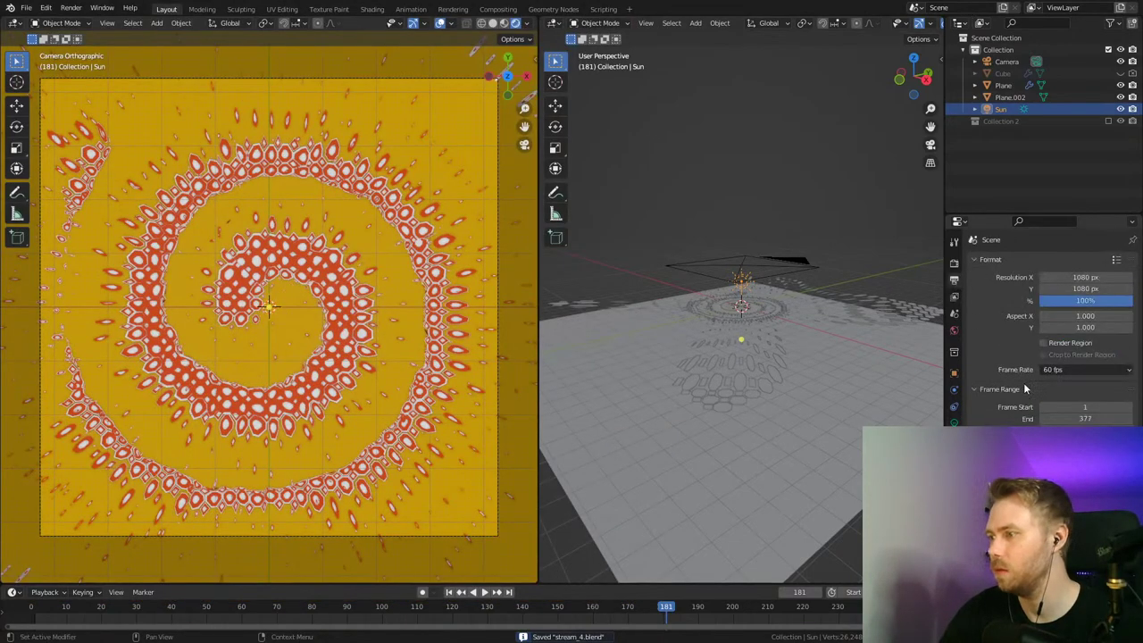
Step: Check the output settings for frames 1 to 377, save the file and render the full animation
scroll(1023, 384, "down", 1)
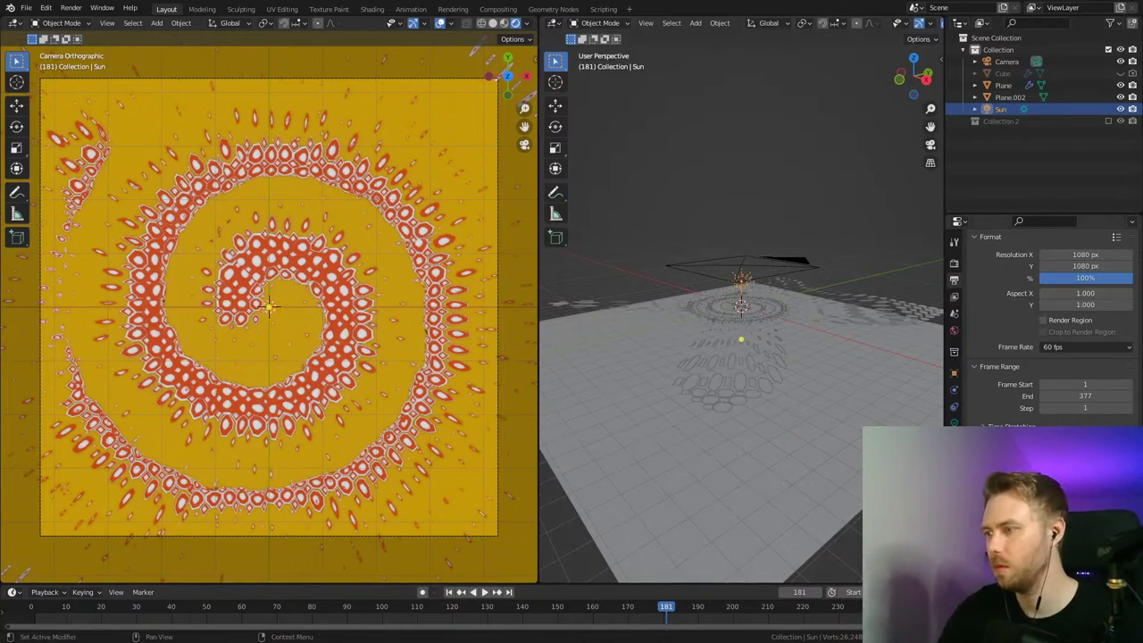
scroll(1040, 331, "up", 1)
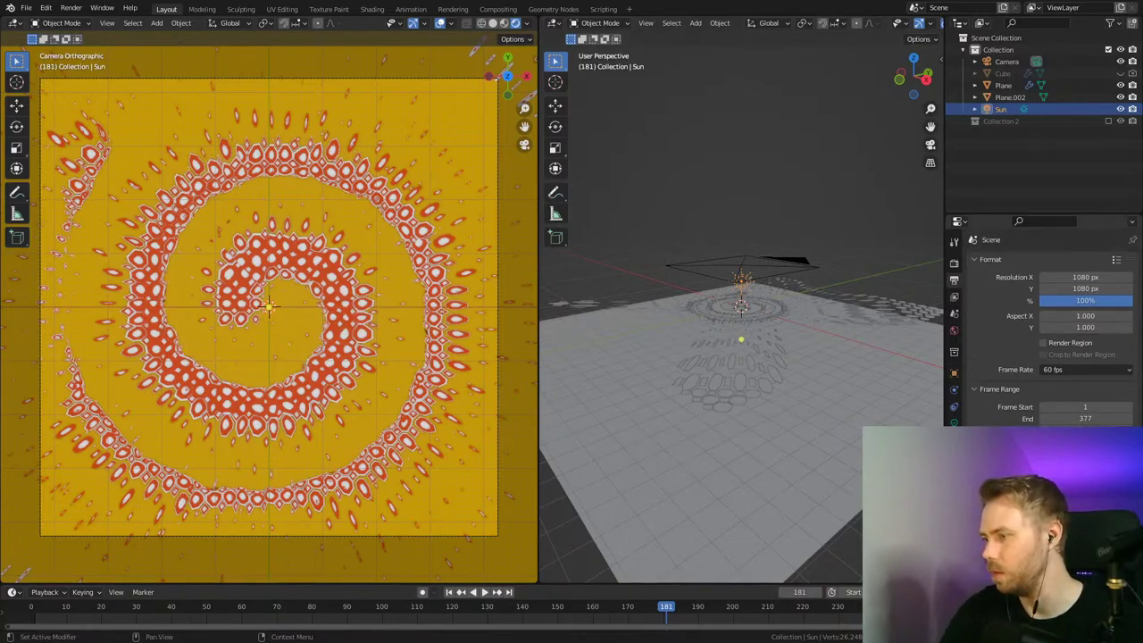
scroll(1040, 330, "down", 6)
left_click(1083, 515)
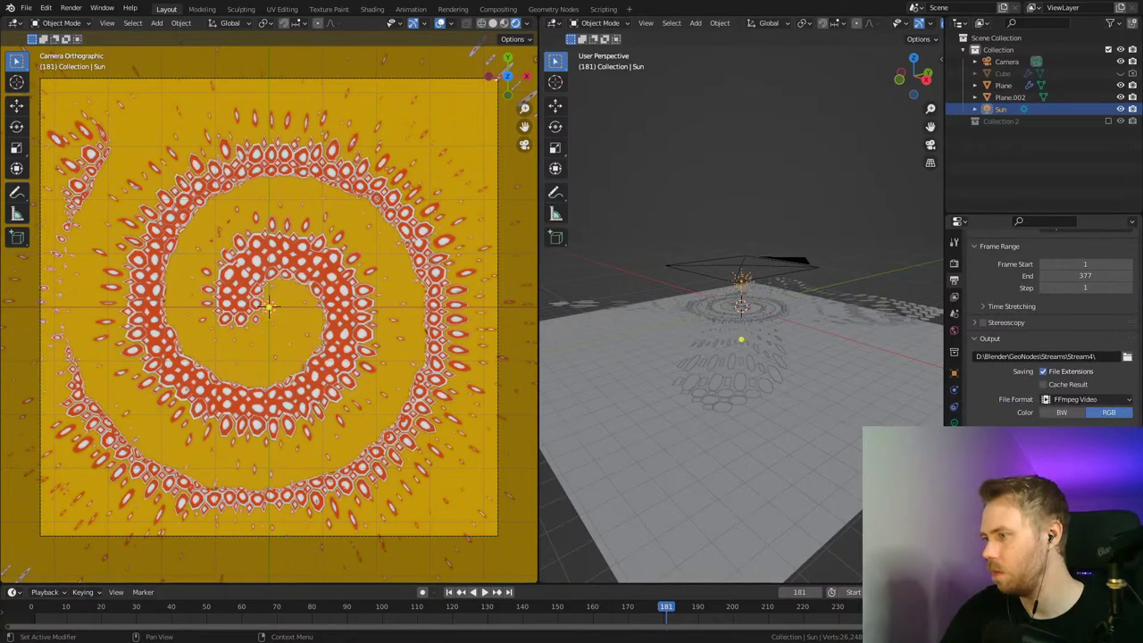
key("ctrl+s")
left_click(71, 8)
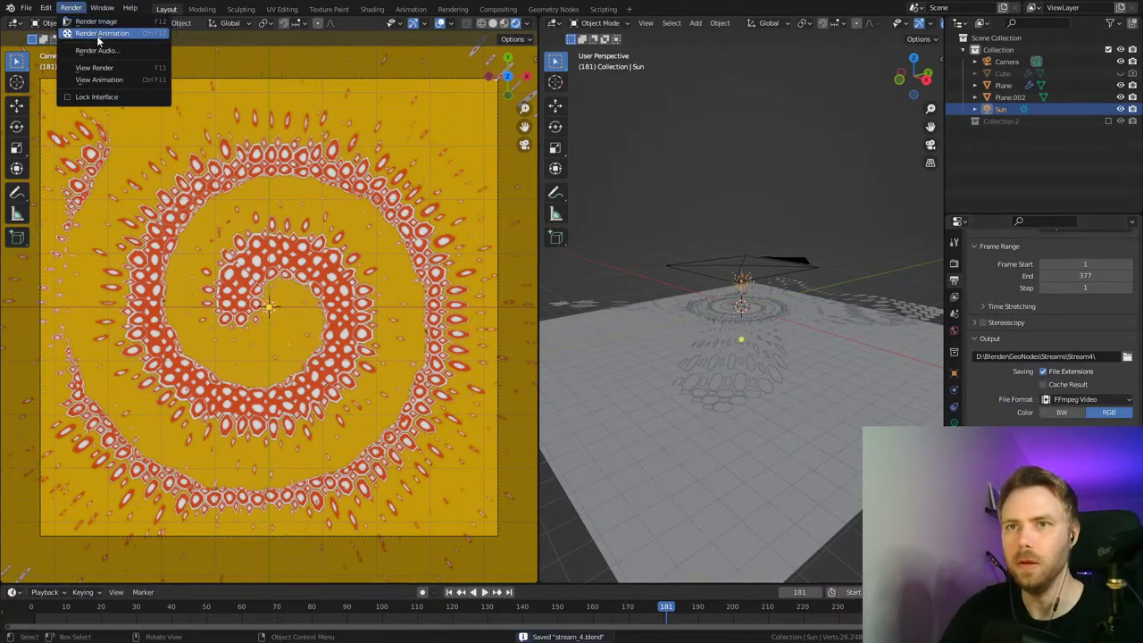
left_click(100, 33)
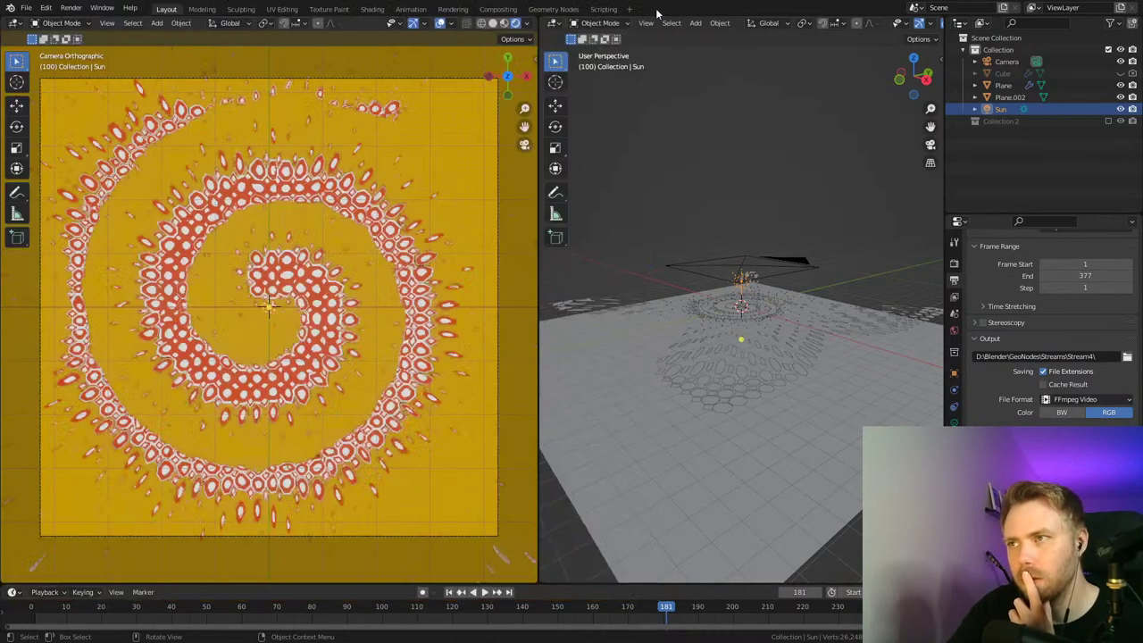
Step: Play back the rendered animation and review the video file 0001-0377.mp4 in the browser
key("Escape")
left_click(70, 7)
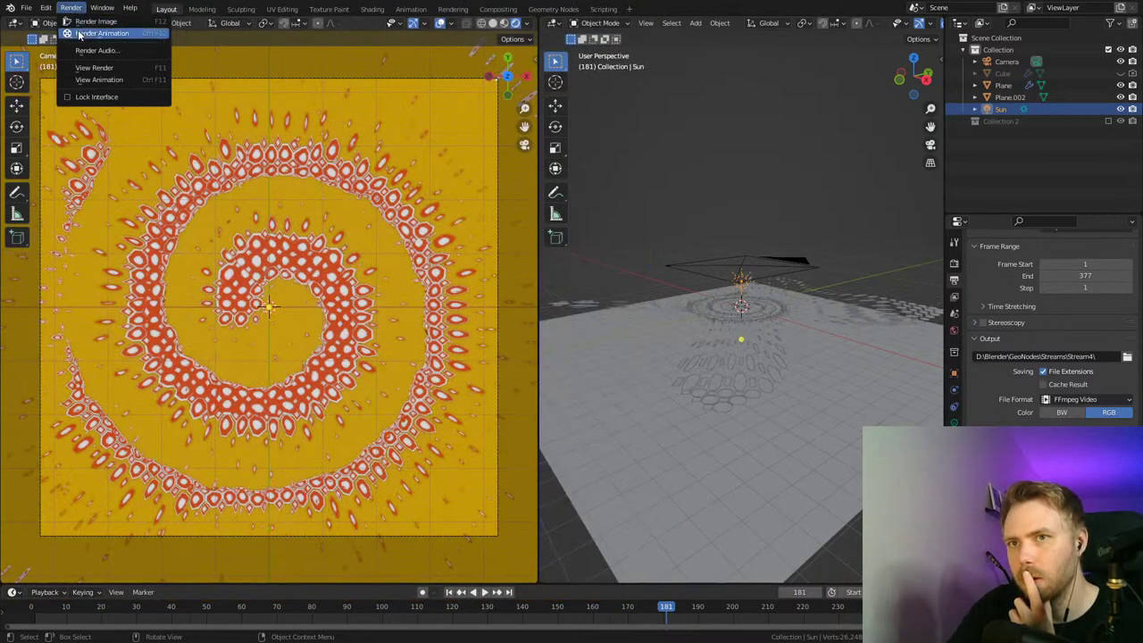
left_click(93, 84)
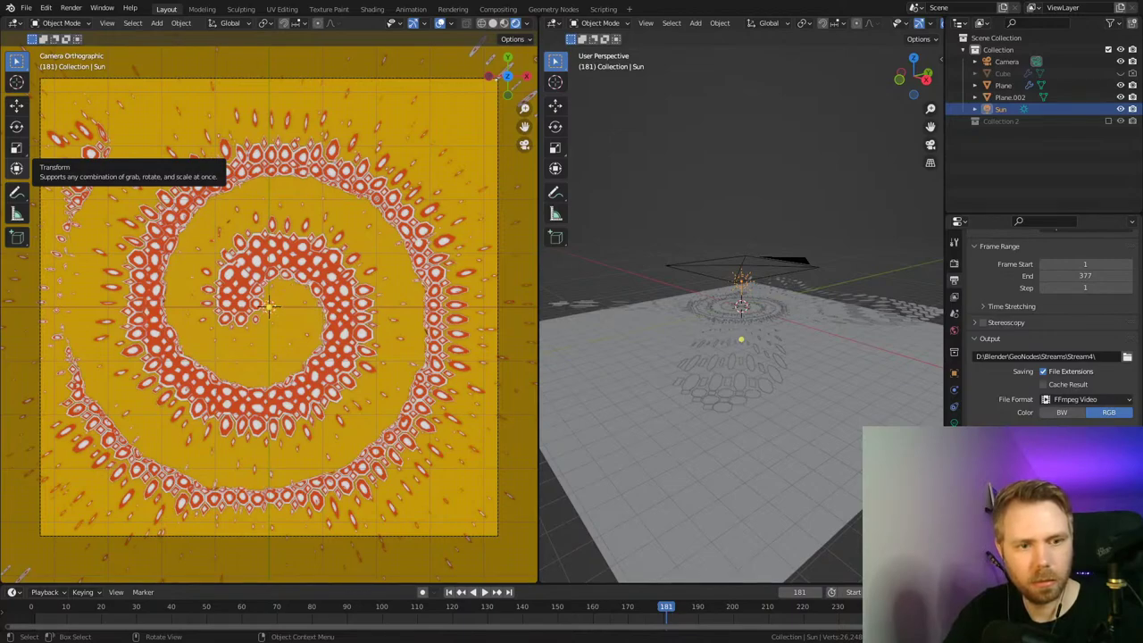
key("ctrl+F11")
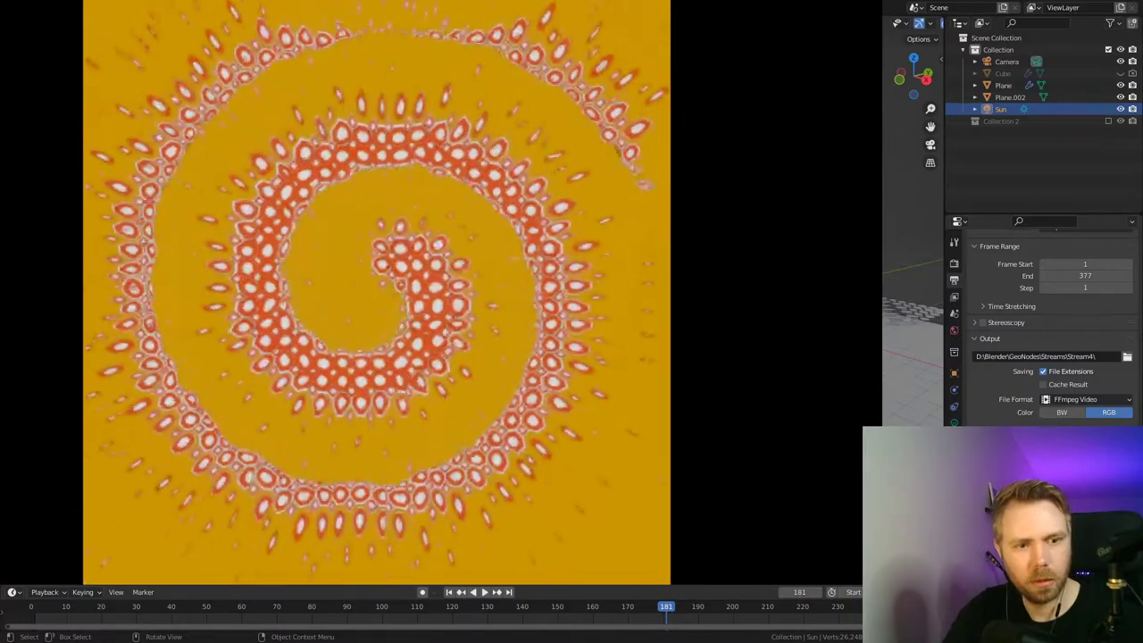
key("alt+Tab")
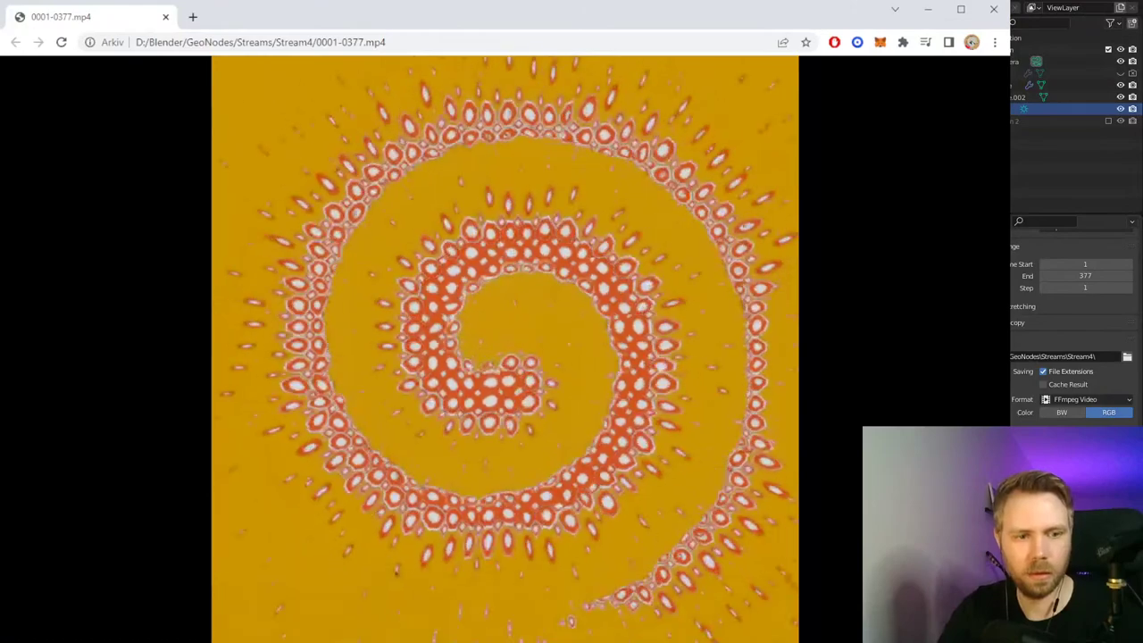
key("alt+Tab")
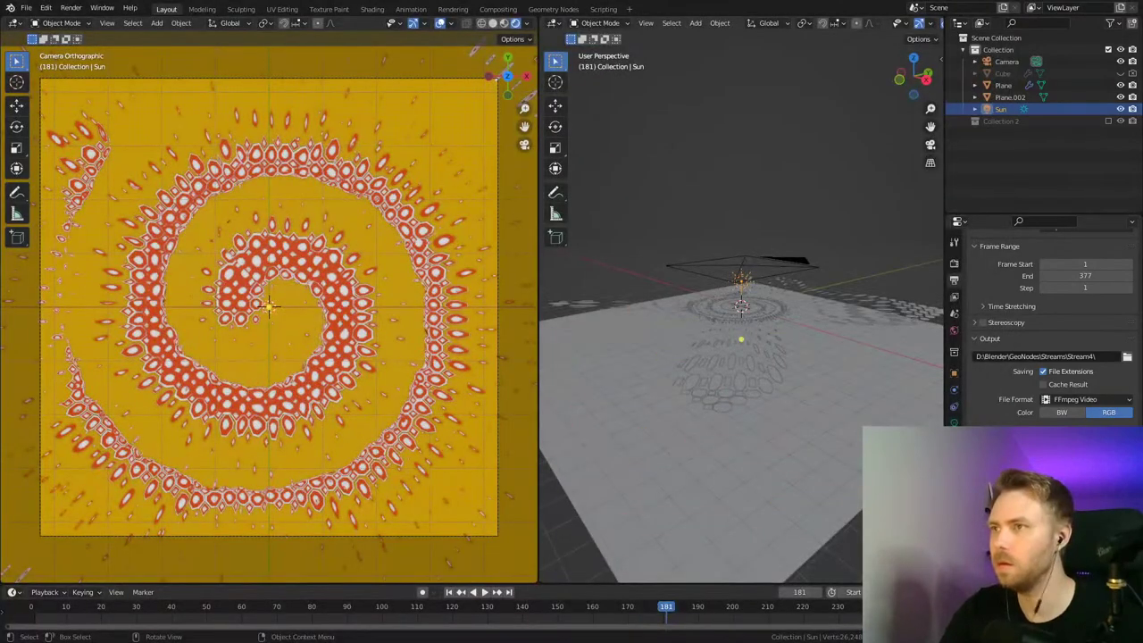
Step: Save the file and look over the geometry node tree of the Plane object
key("ctrl+s")
left_click(404, 198)
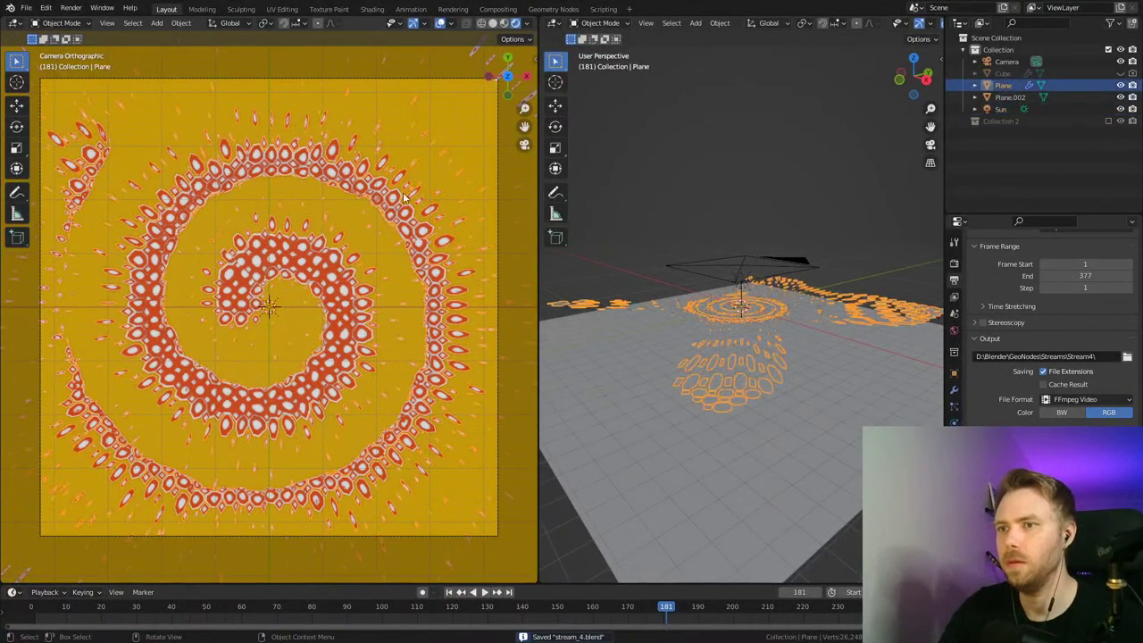
left_click(571, 10)
middle_click_drag(688, 449, 378, 376)
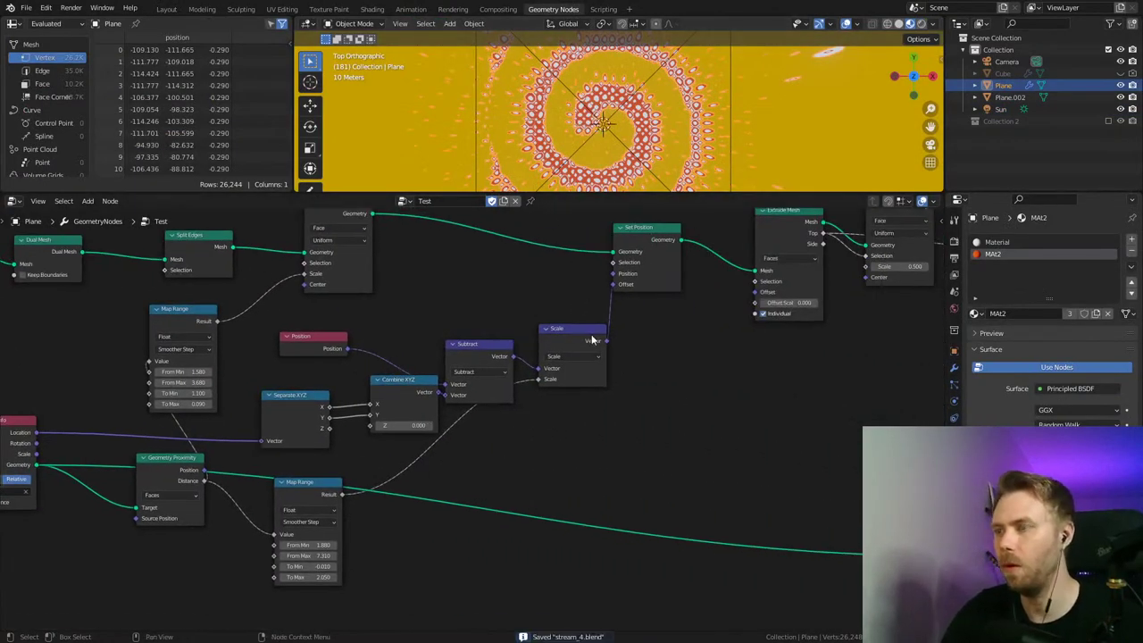
left_click(166, 9)
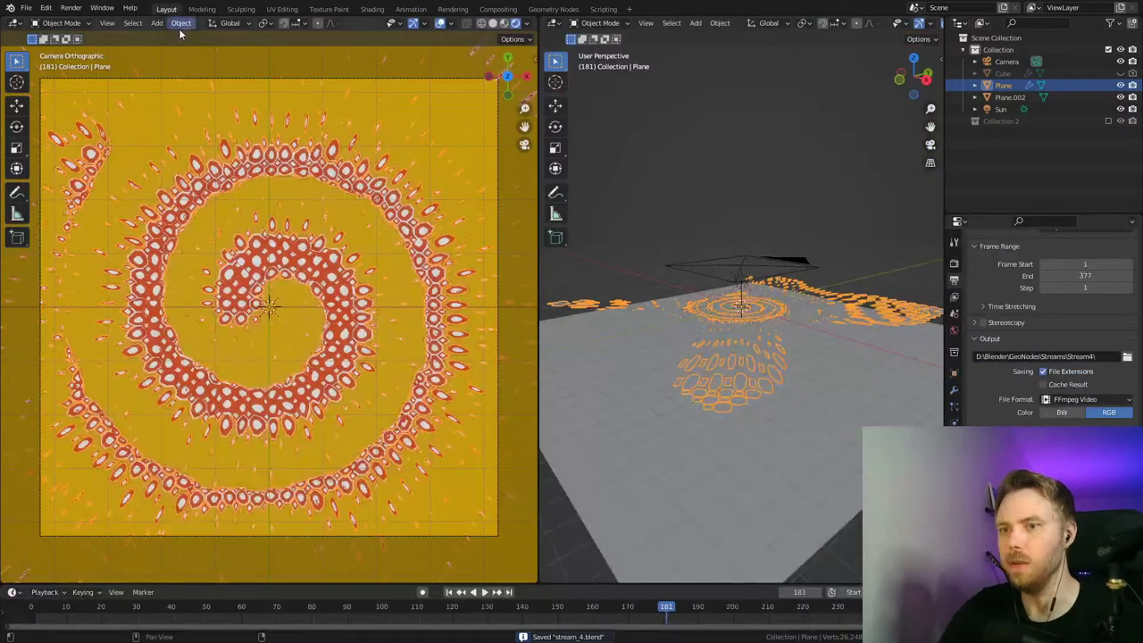
Step: Set the camera's orthographic scale to 60.78, save the file and render a test image of the current frame
left_click(1003, 62)
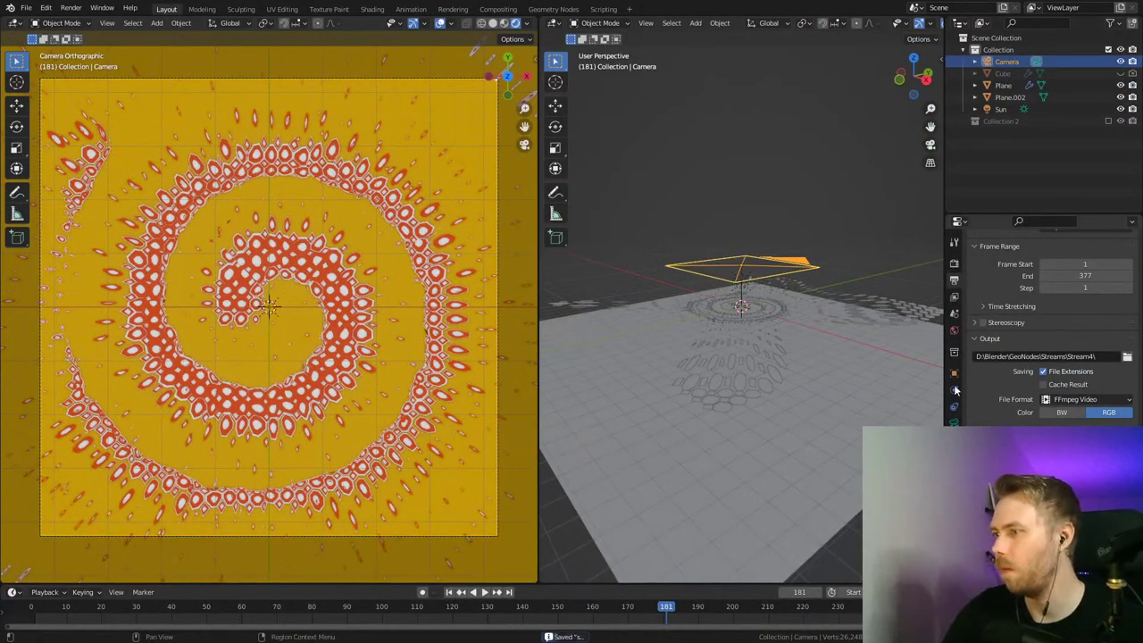
left_click(953, 422)
left_click_drag(1077, 317, 1031, 318)
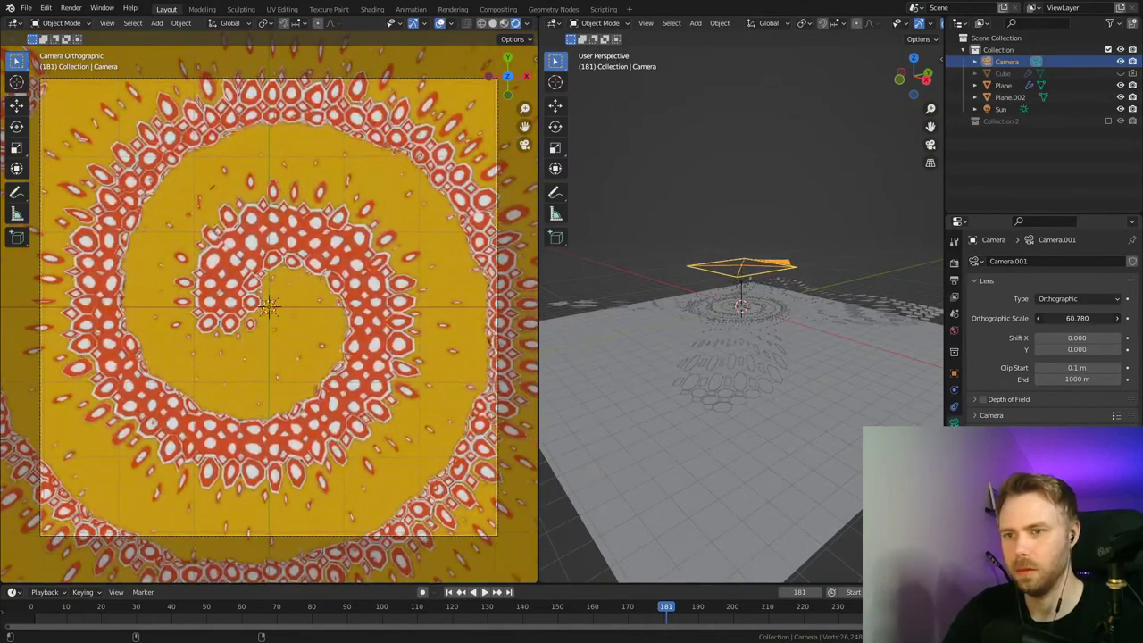
key("ctrl+s")
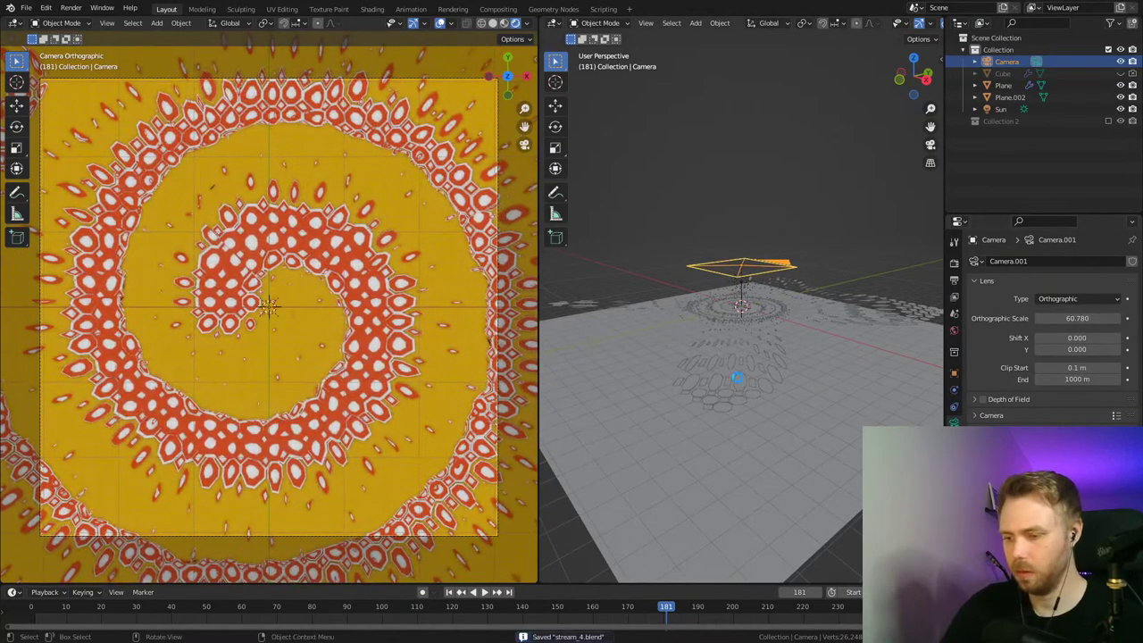
key("F12")
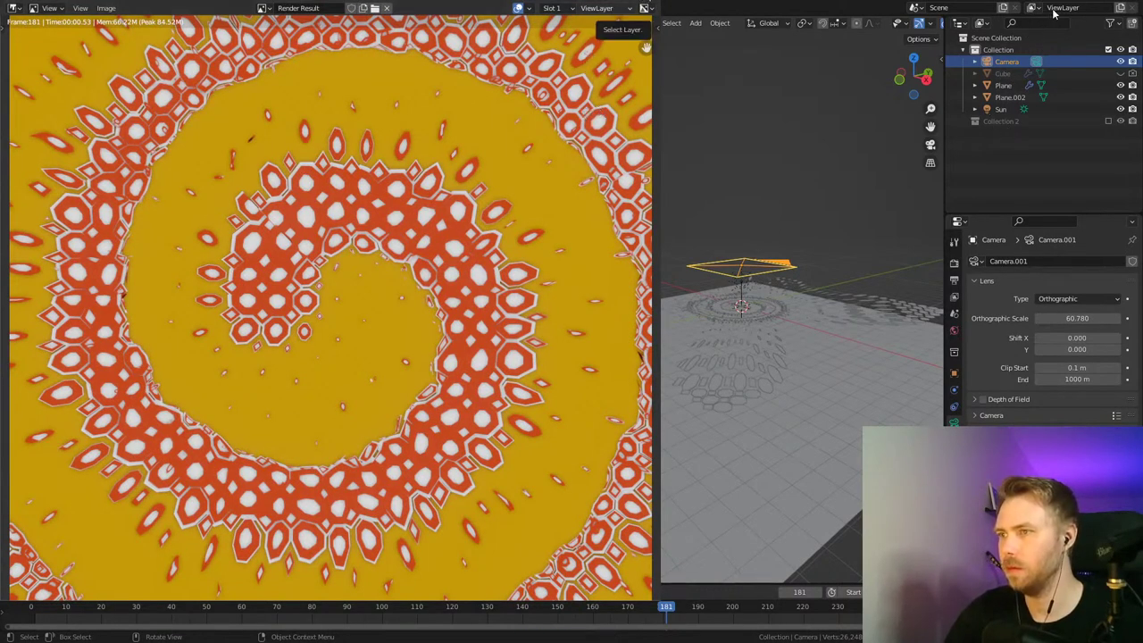
key("Escape")
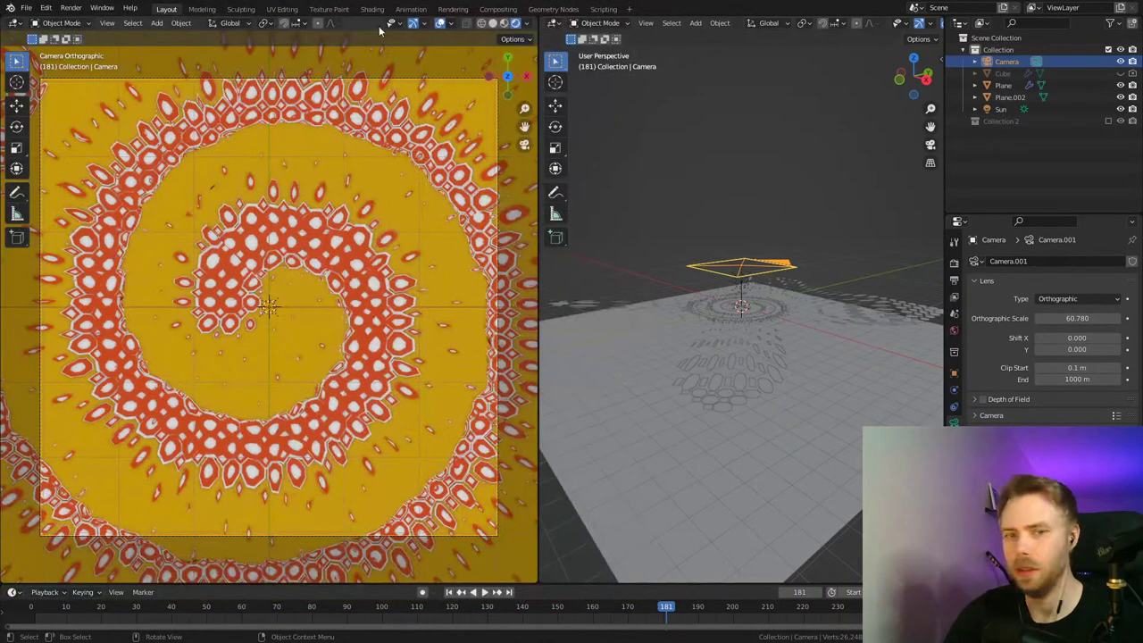
Step: In the Plane's node tree, set the Map Range feeding Scale Elements to From Min 1.89 and From Max 3.37
left_click(552, 9)
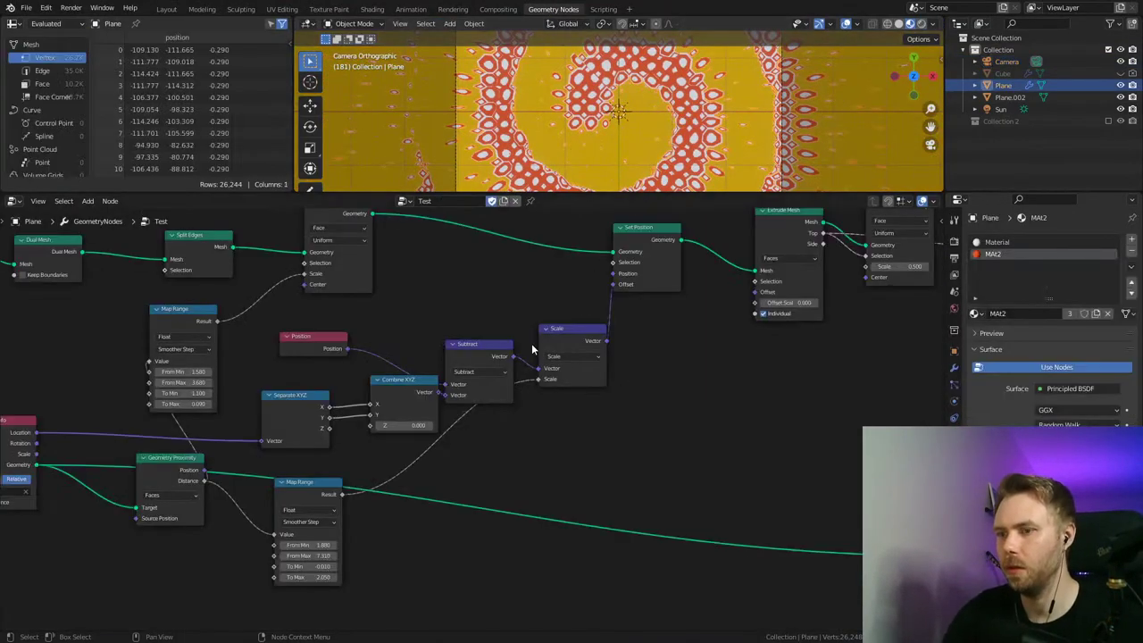
middle_click_drag(531, 349, 646, 344)
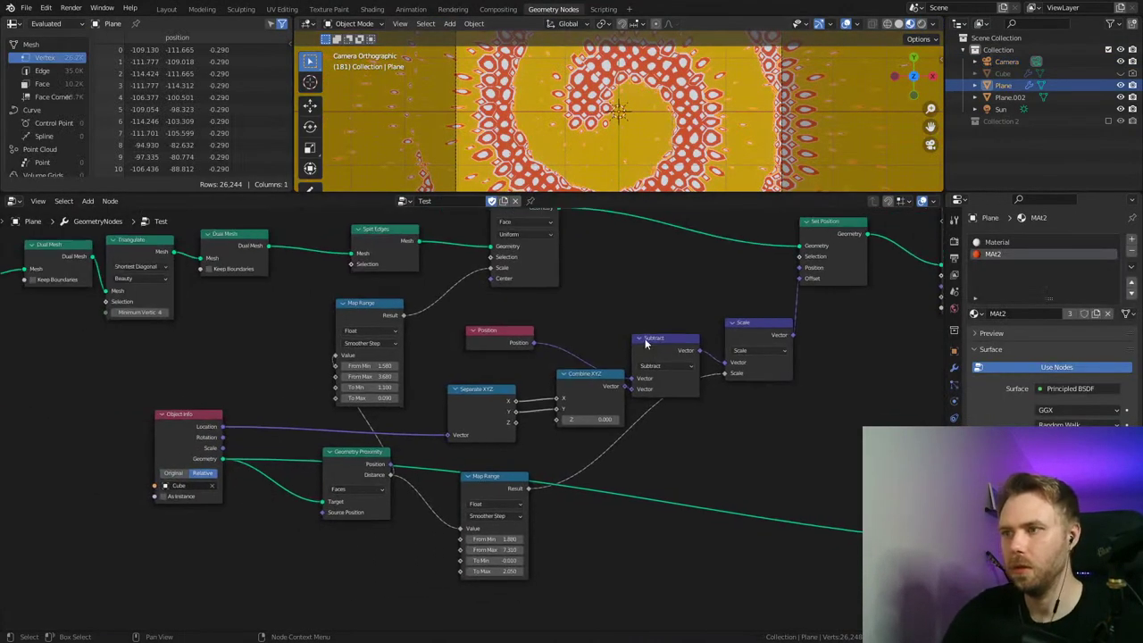
scroll(646, 148, "down", 4)
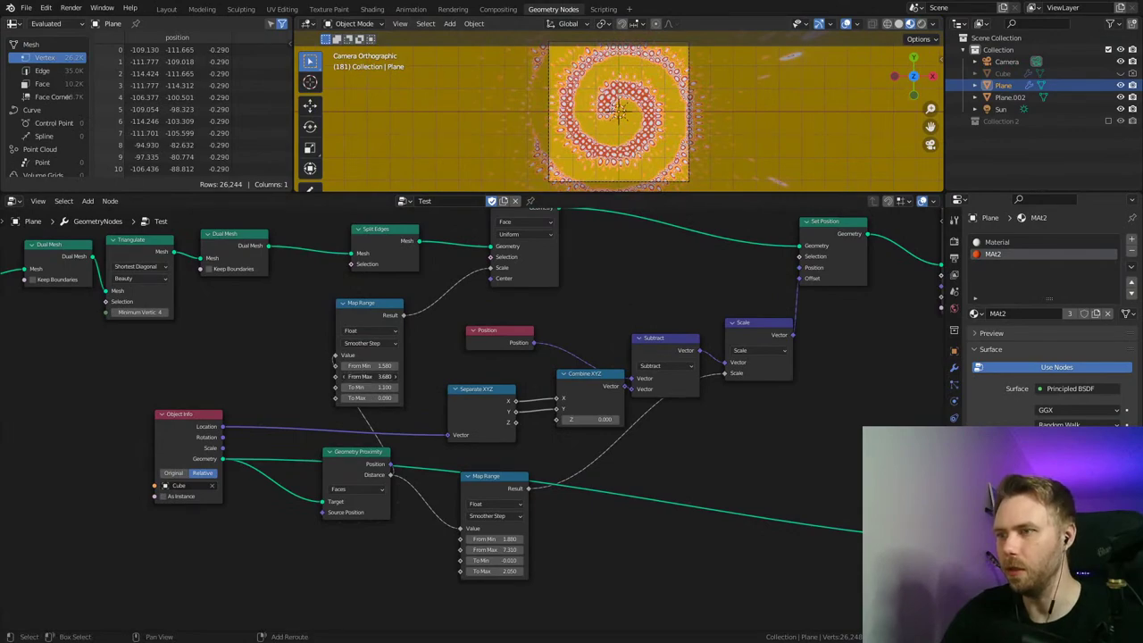
mouse_move(367, 375)
left_mouse_down()
mouse_move(347, 376)
mouse_move(373, 365)
left_mouse_up()
scroll(705, 125, "up", 3)
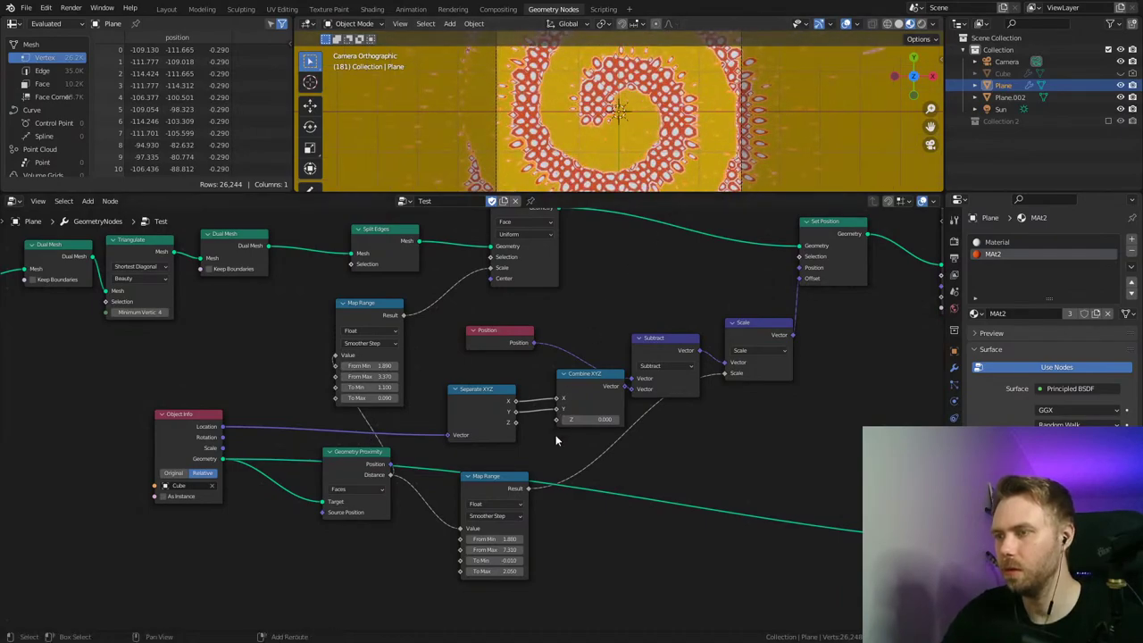
Step: Set the Map Range driving the position offset to From Min 2.39 and To Max 0.05, and preview the animation
mouse_move(486, 538)
left_mouse_down()
mouse_move(461, 538)
mouse_move(501, 539)
left_mouse_up()
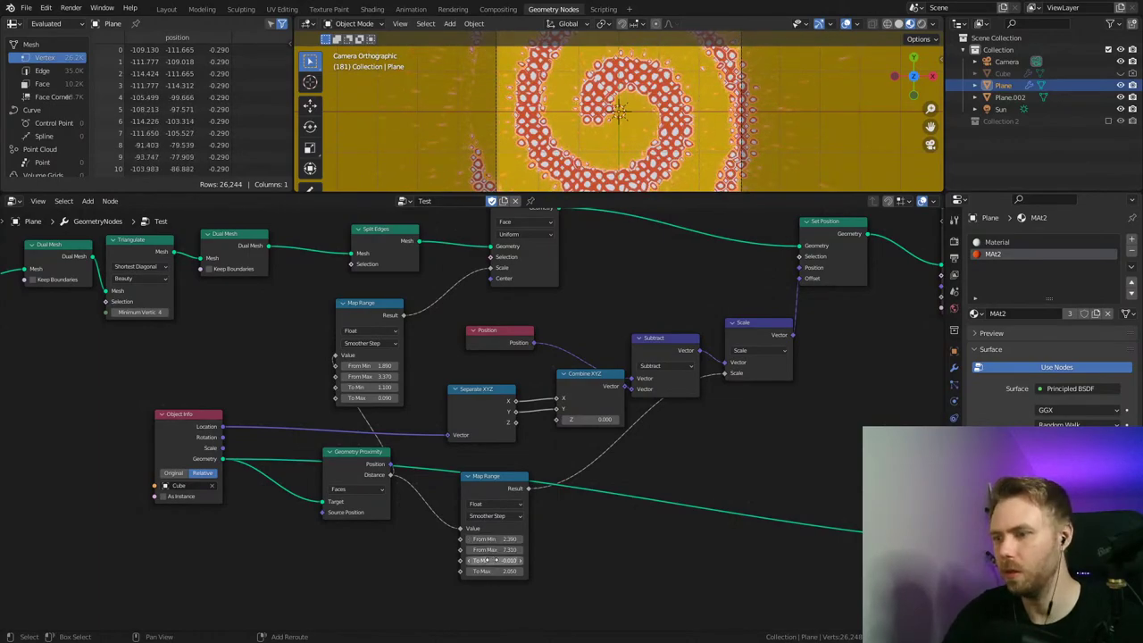
left_click_drag(497, 571, 391, 570)
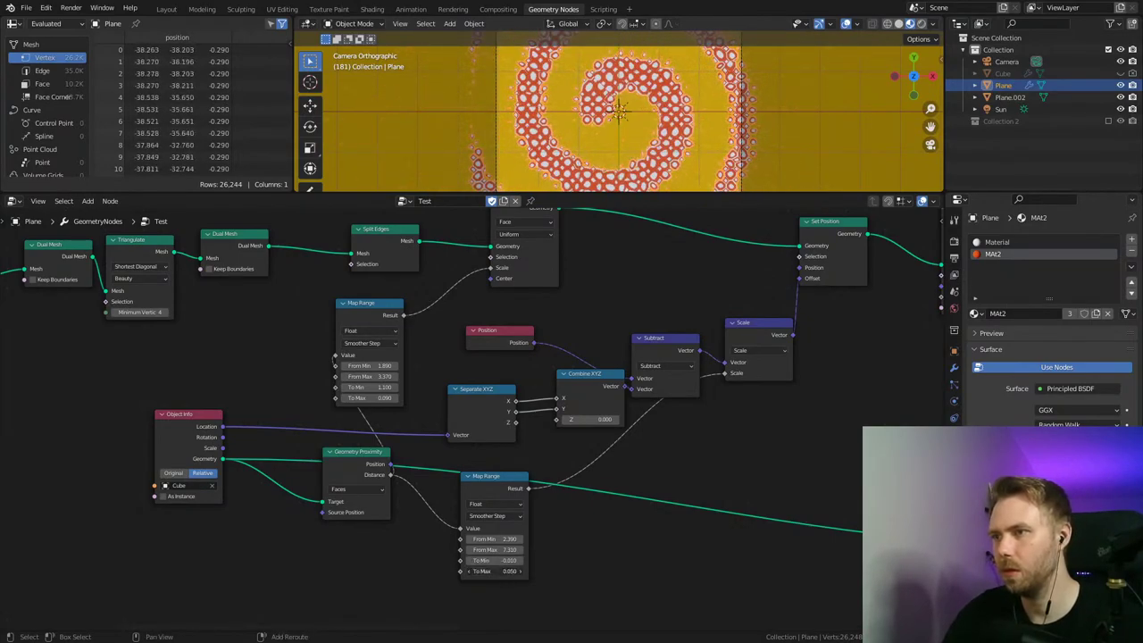
key("space")
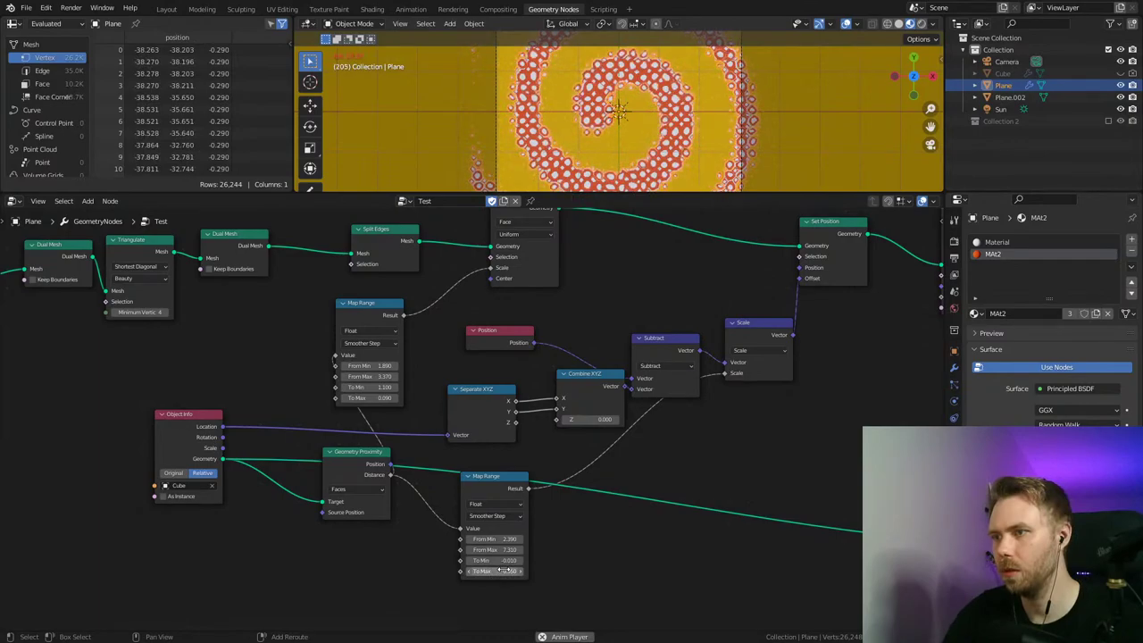
key("space")
Step: Set the offset Map Range's To Max to 1.16, preview the animation and save the file
mouse_move(504, 570)
left_mouse_down()
mouse_move(563, 570)
mouse_move(509, 571)
left_mouse_up()
key("space")
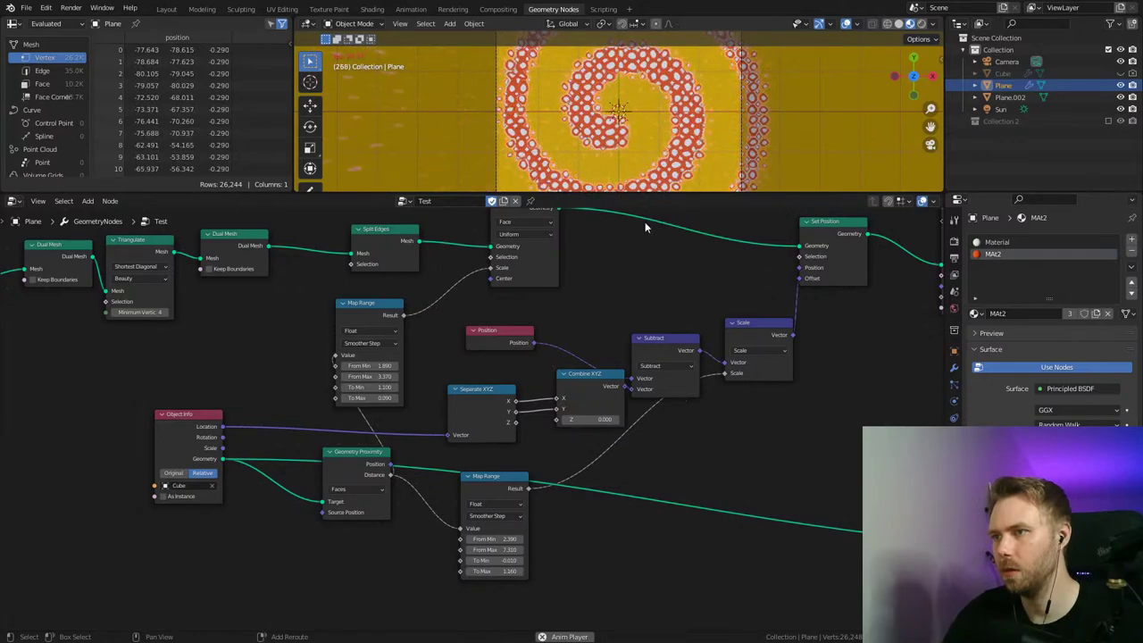
key("space")
scroll(622, 106, "up", 5)
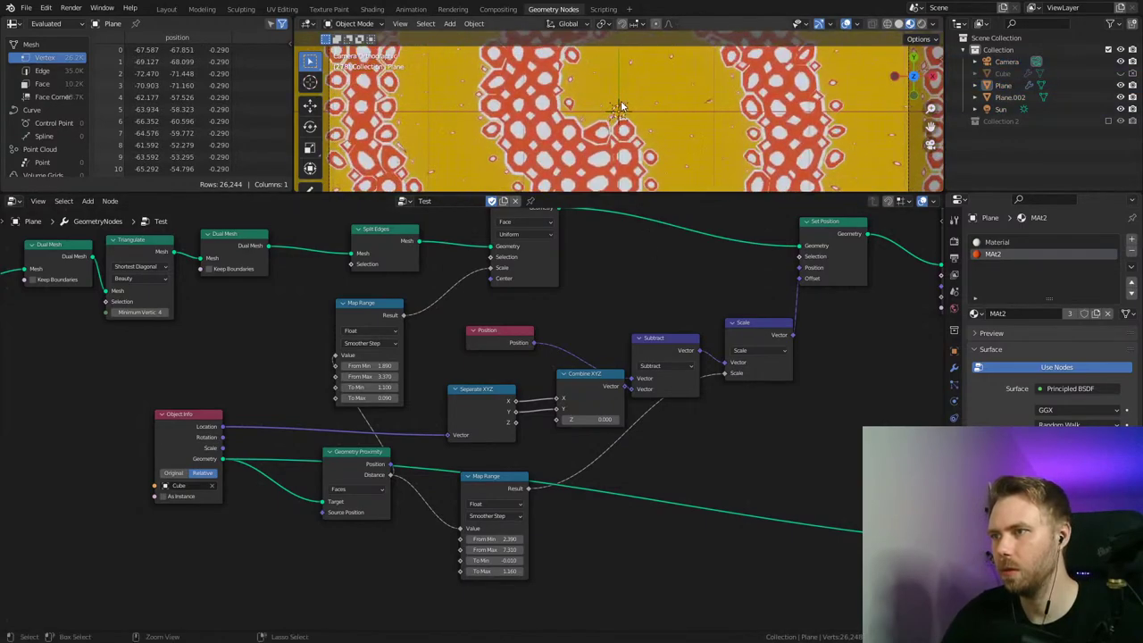
key("ctrl+s")
key("space")
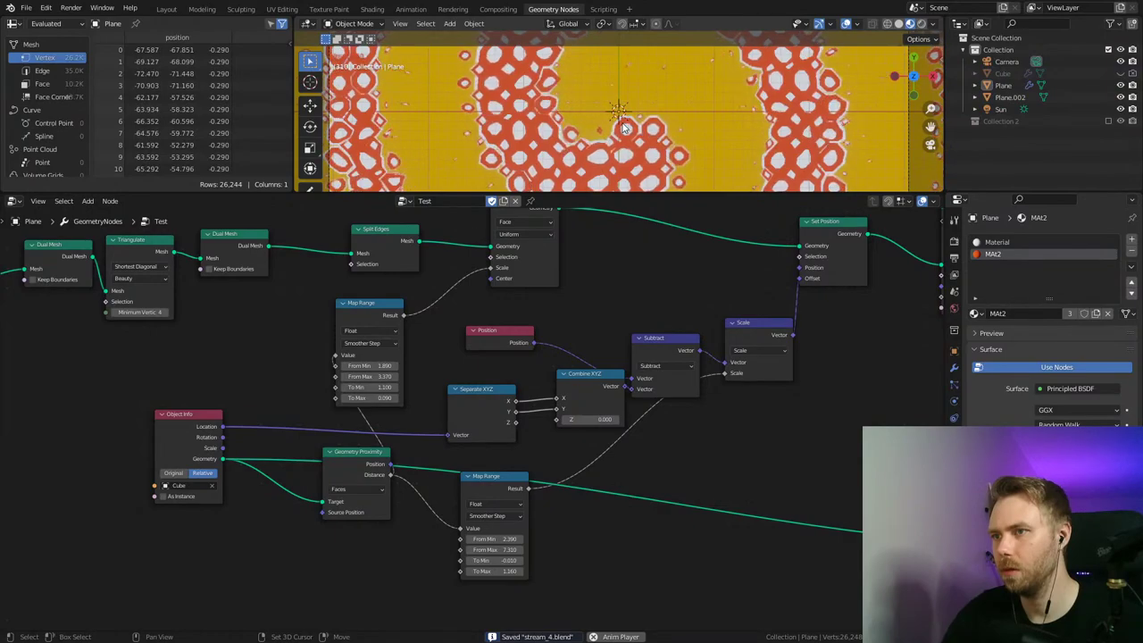
key("space")
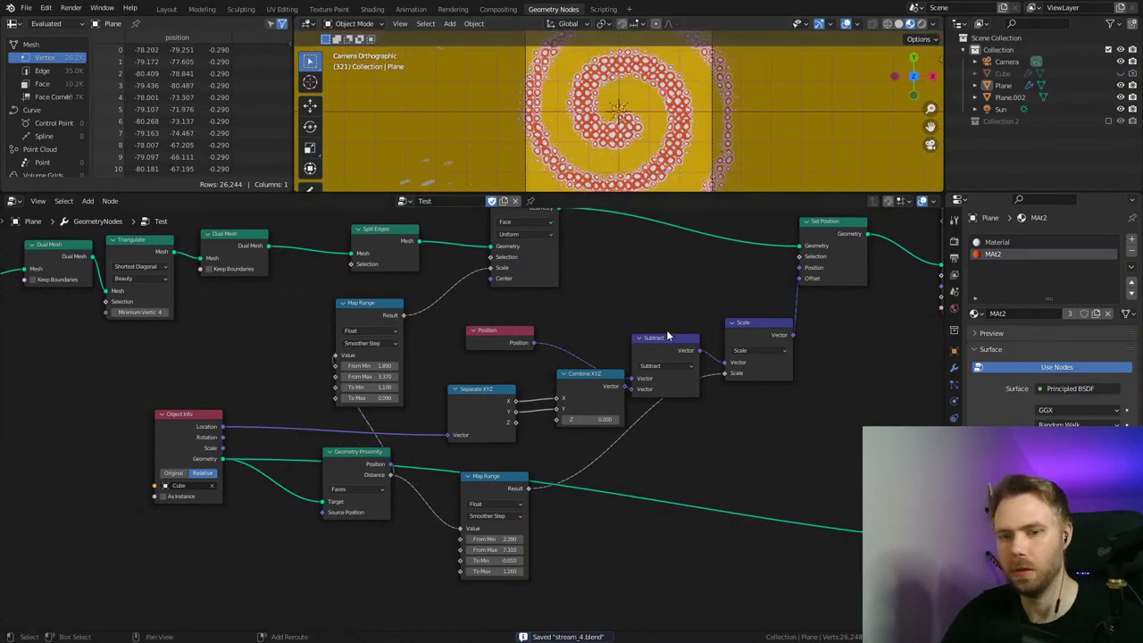
Step: Unhide the Cube object and set its Spiral node to 1.53 rotations with an end radius of 33.1 m
middle_click_drag(668, 336, 792, 387)
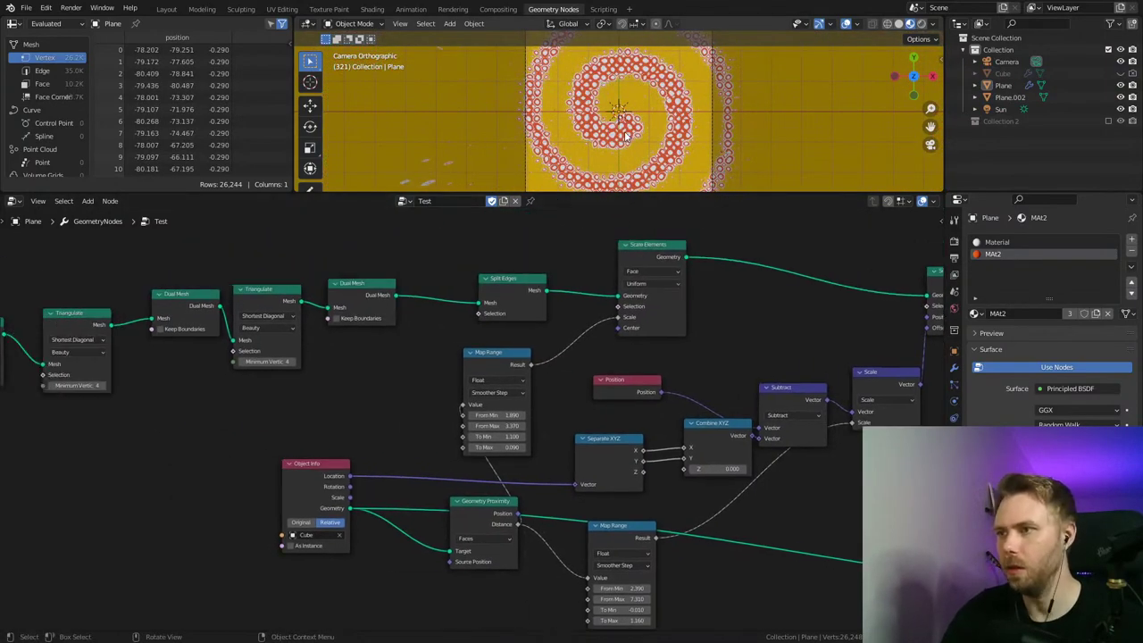
left_click(1120, 74)
left_click(1001, 75)
middle_click_drag(410, 348, 694, 357)
middle_click_drag(333, 352, 601, 351)
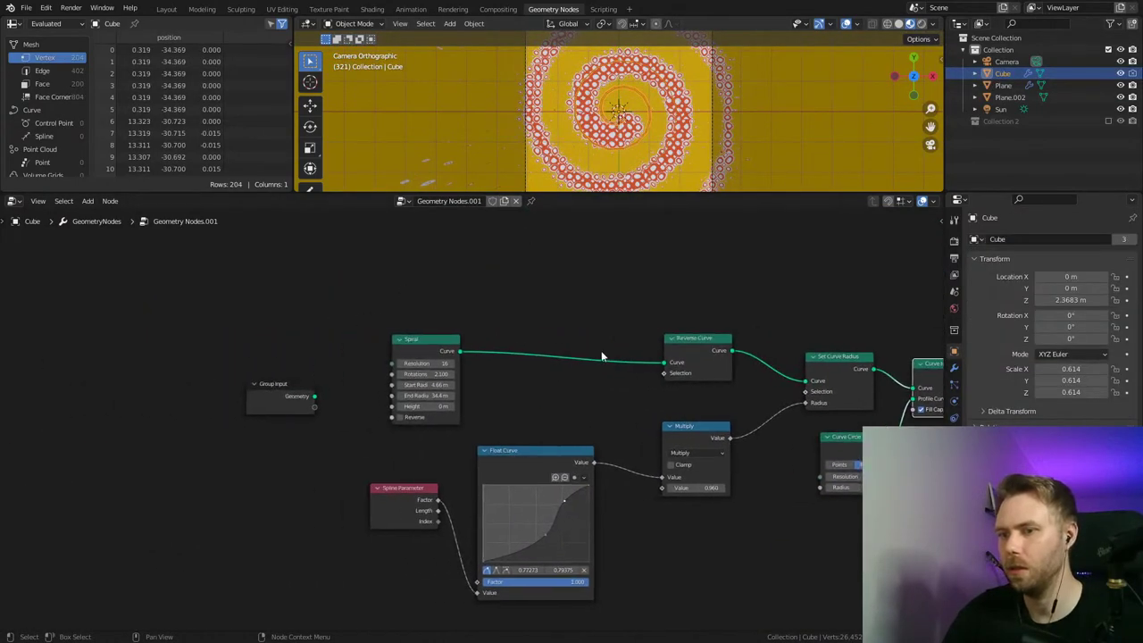
mouse_move(427, 373)
left_mouse_down()
mouse_move(393, 374)
mouse_move(416, 393)
mouse_move(399, 393)
mouse_move(418, 394)
left_mouse_up()
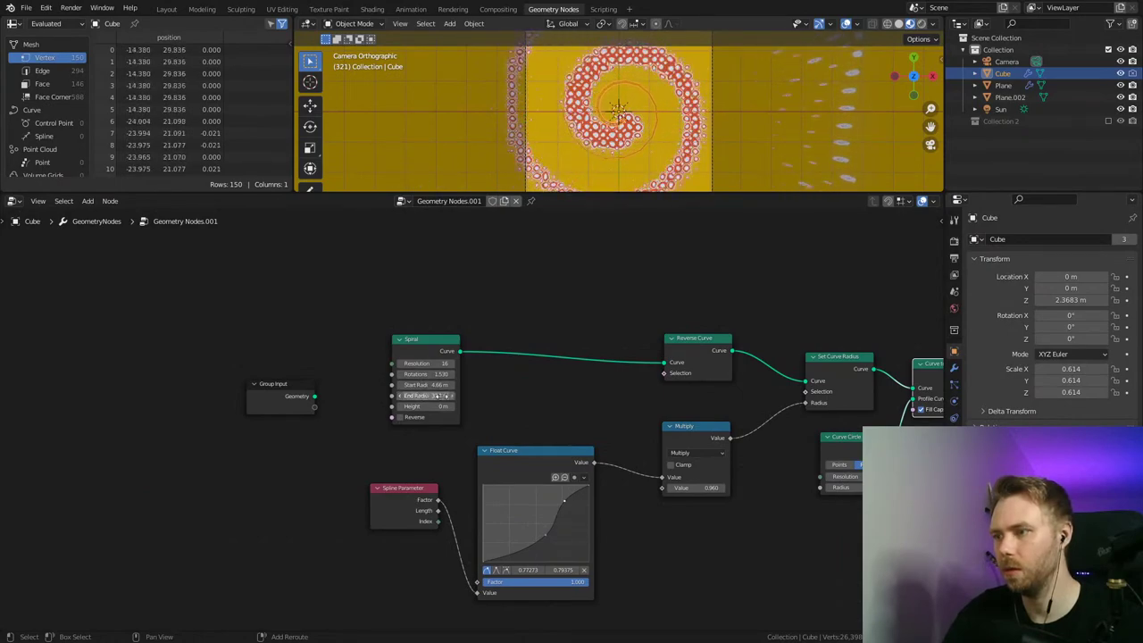
Step: Set the curve radius Multiply value to 2.1 and the Spiral rotations to 2.08, and save the file
left_click_drag(691, 487, 725, 488)
left_click_drag(418, 373, 438, 373)
key("ctrl+s")
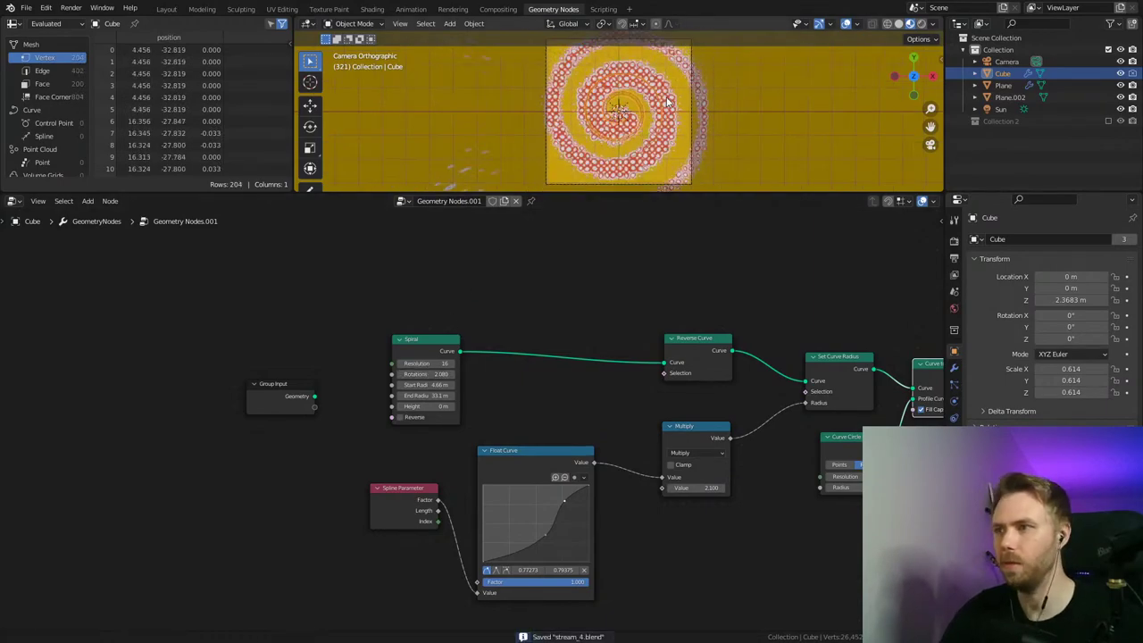
Step: Hide the Cube object and play the animation to preview the thicker spiral
scroll(666, 102, "down", 1)
key("h")
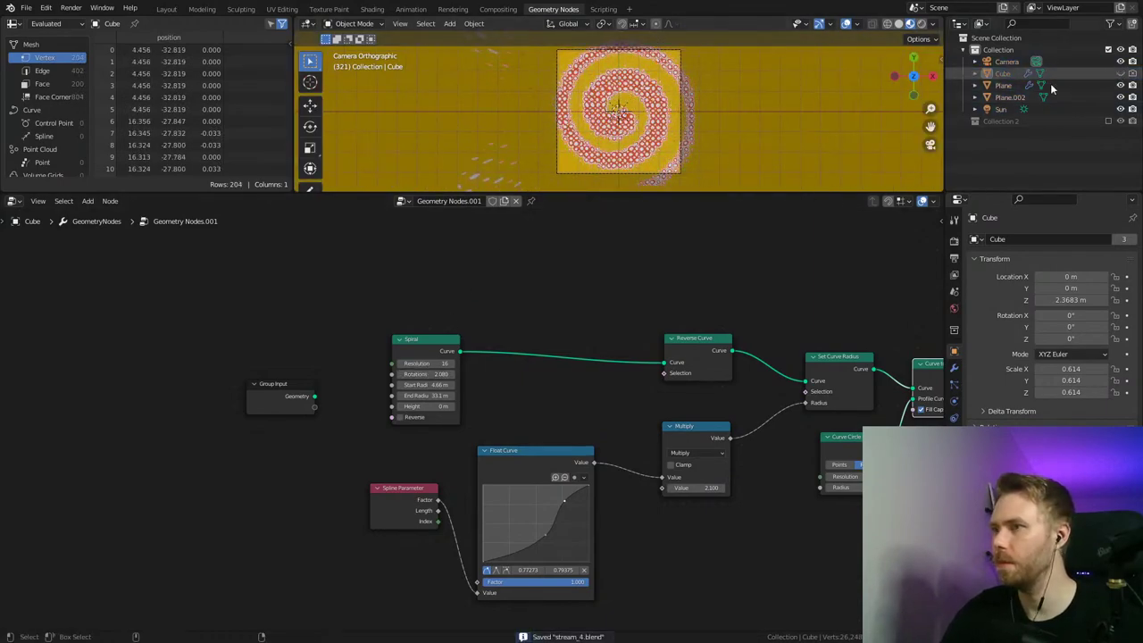
scroll(740, 95, "up", 3)
key("space")
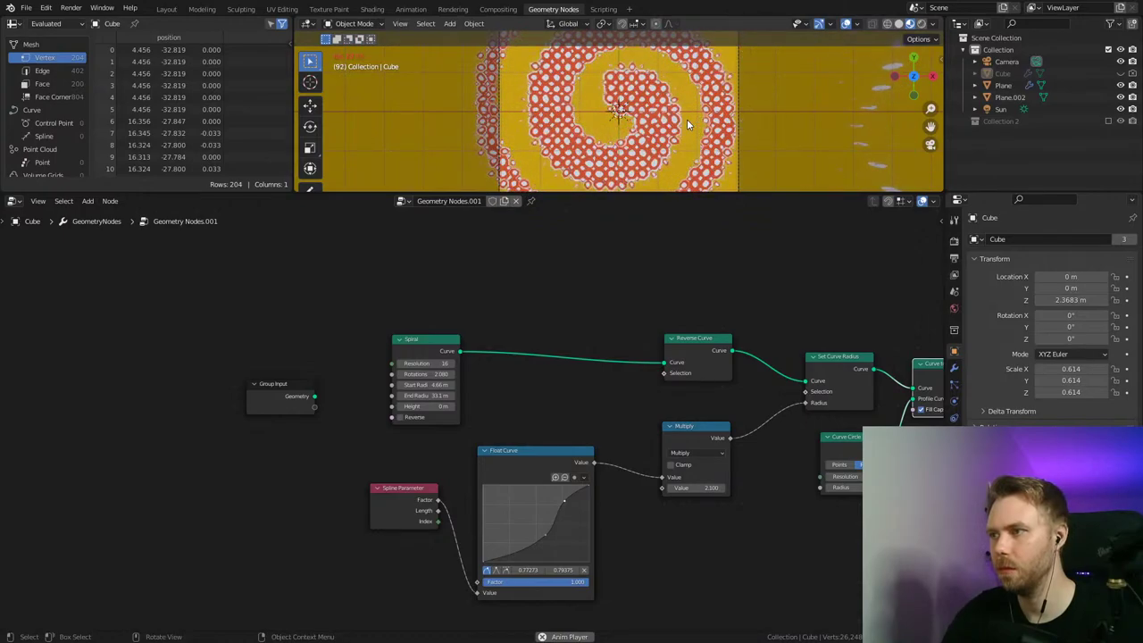
Step: Select the honeycomb Plane, set its offset Map Range's To Max to 5.25, preview the animation and save the file
left_click(687, 122)
middle_click_drag(697, 361, 283, 327)
middle_click_drag(702, 476, 546, 422)
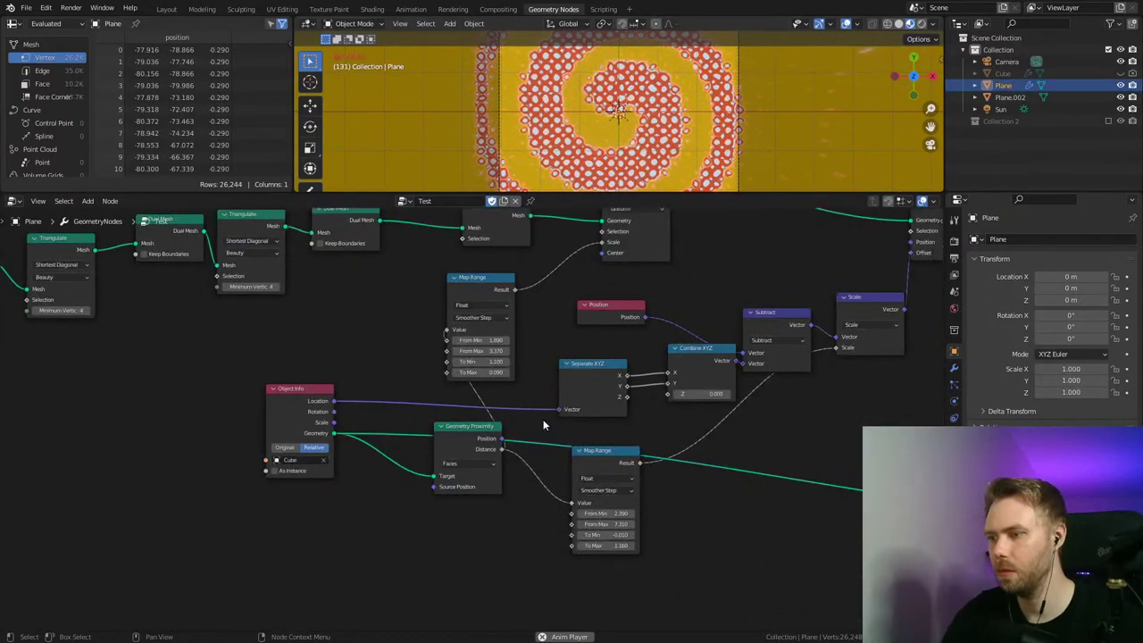
key("space")
left_click_drag(607, 544, 994, 544)
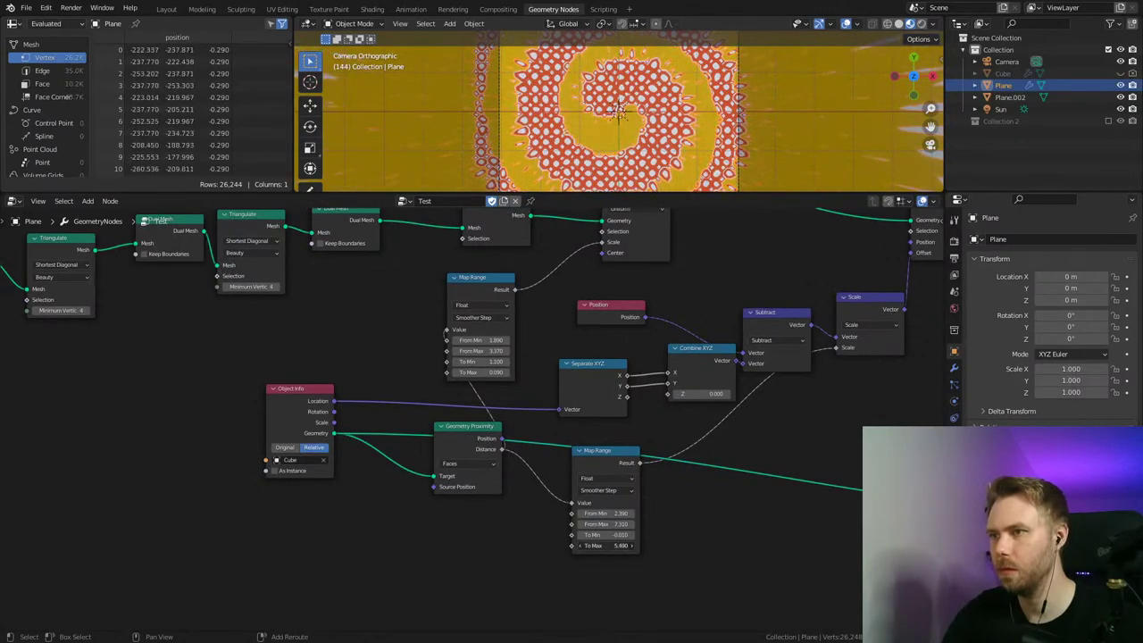
left_click_drag(759, 544, 747, 544)
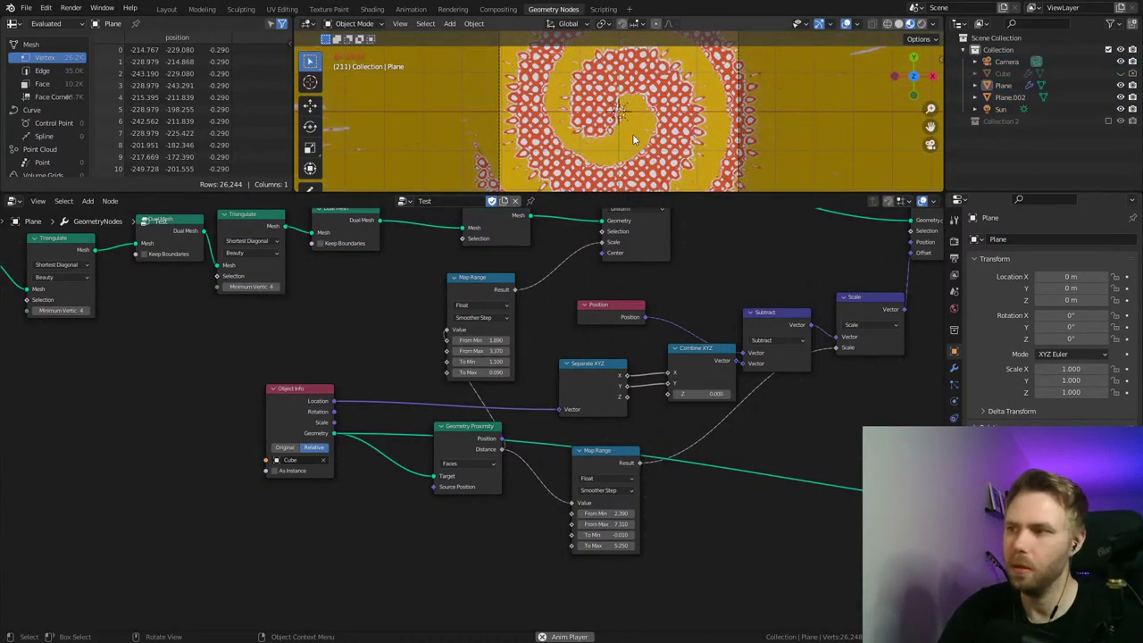
key("ctrl+s")
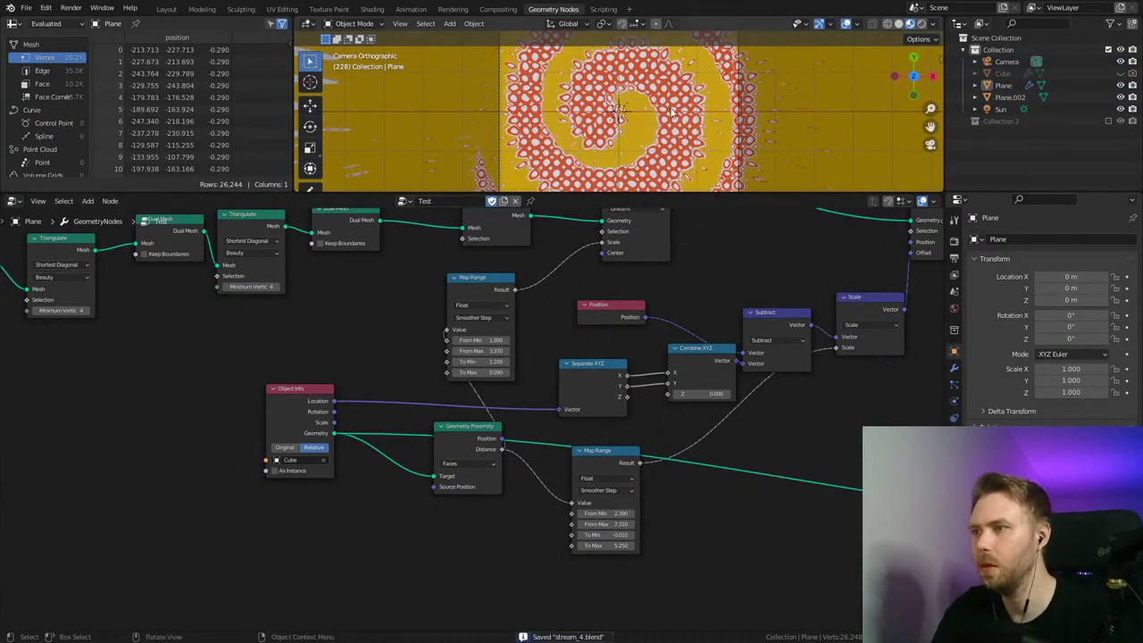
Step: Change the world background colour to black in the Layout workspace
left_click(166, 9)
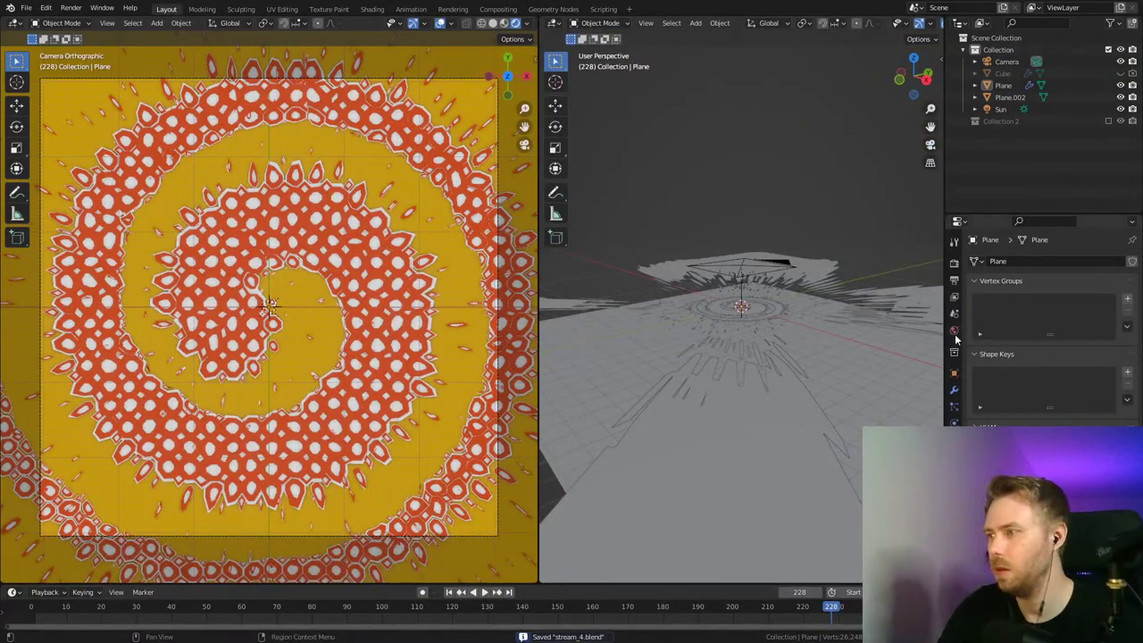
left_click(886, 424)
left_click(953, 473)
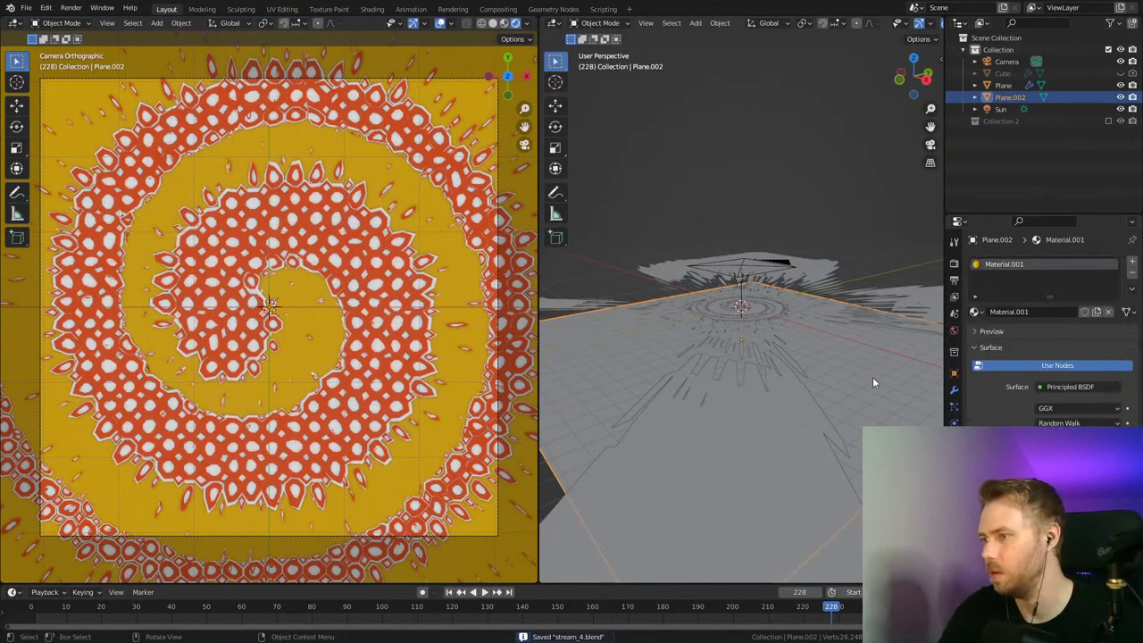
left_click(953, 330)
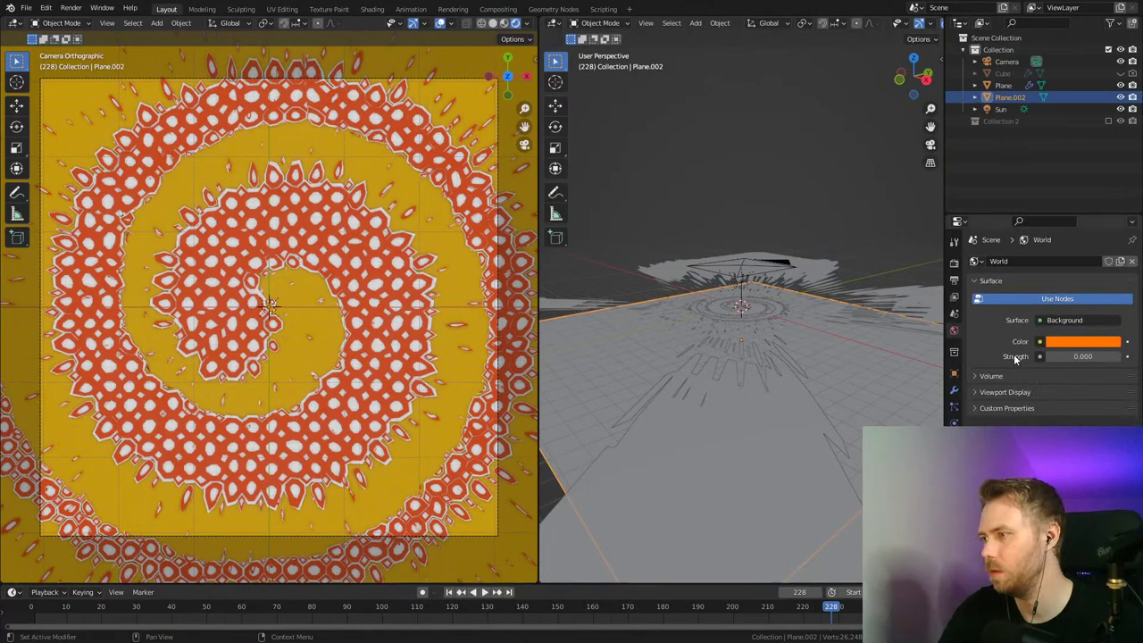
left_click(1089, 341)
left_click(1110, 257)
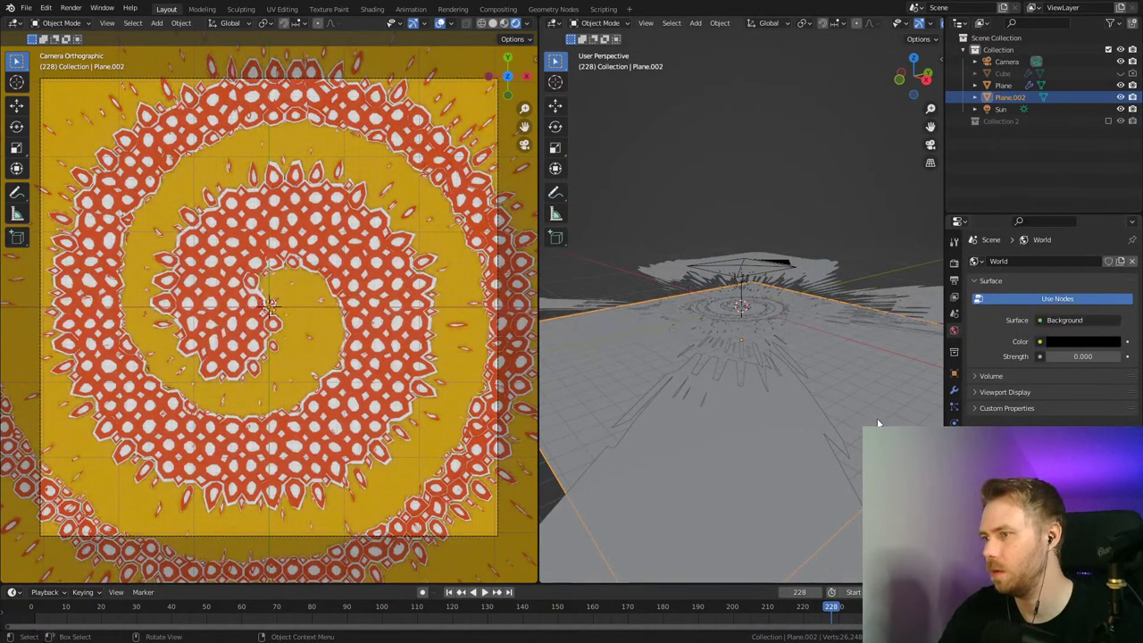
Step: Hide the yellow background Plane.002 in the viewport and in renders, save the file and test-render frame 228
key("h")
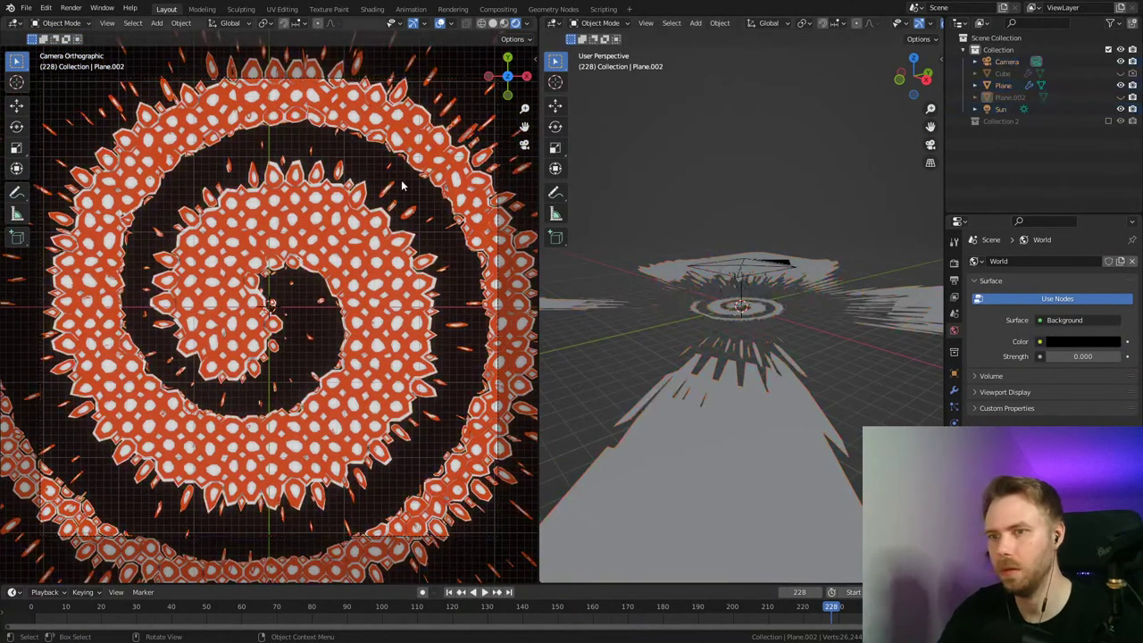
scroll(393, 205, "down", 2)
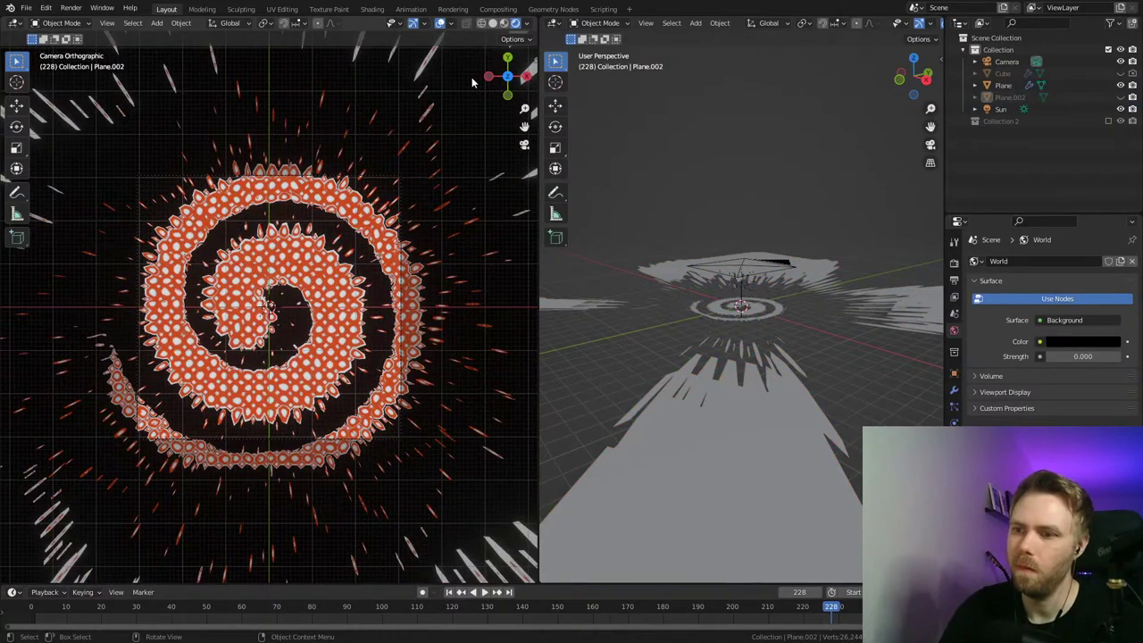
key("F12")
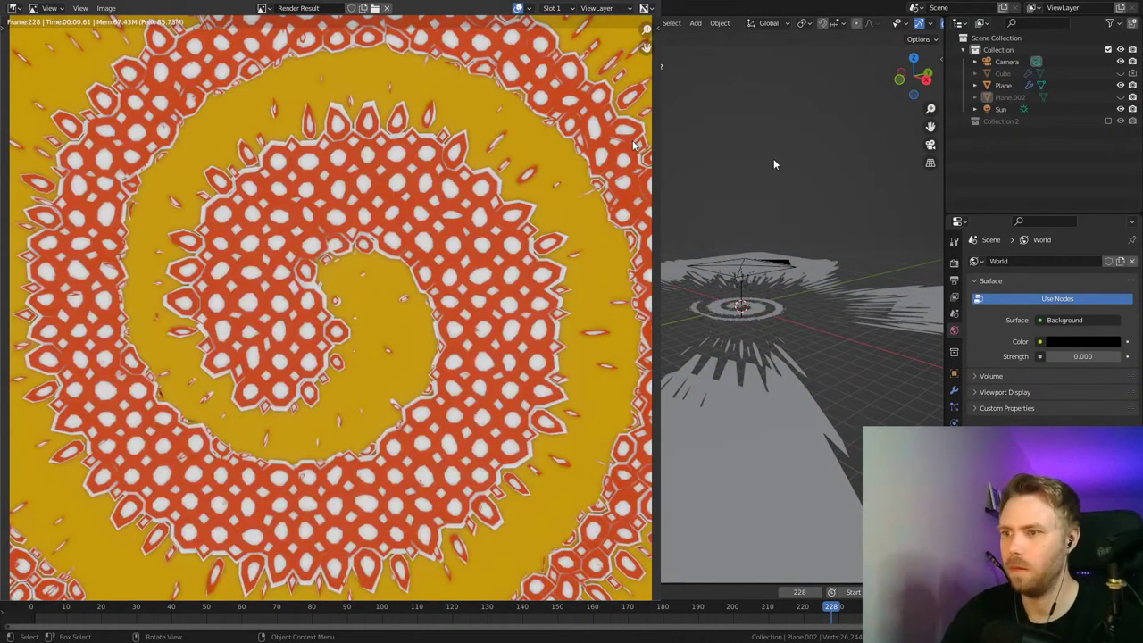
key("Escape")
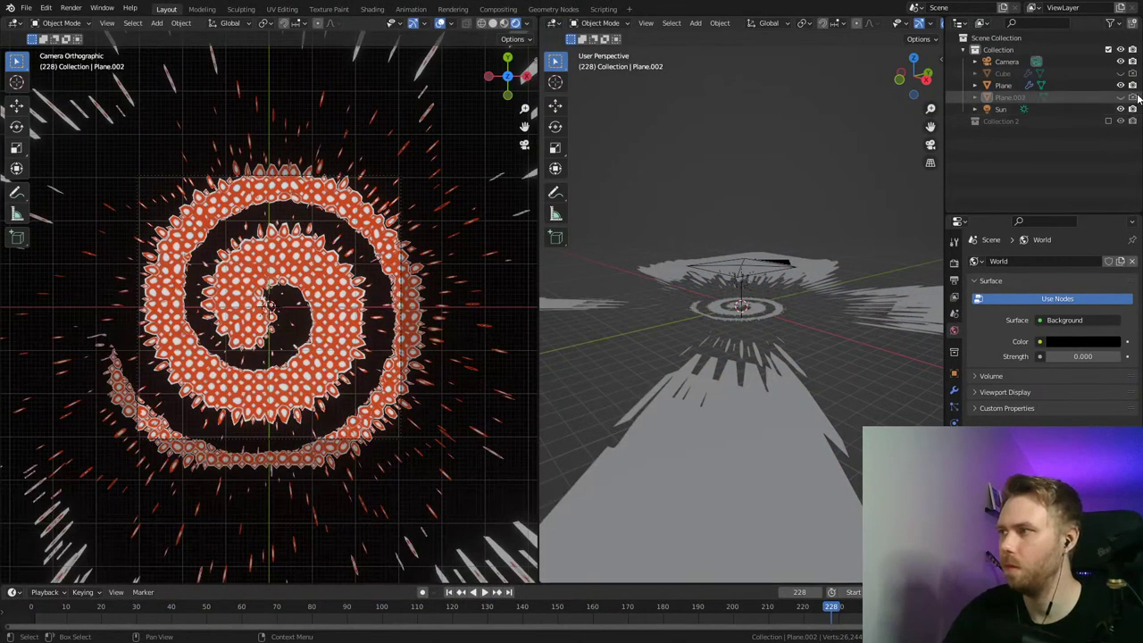
key("ctrl+s")
key("F12")
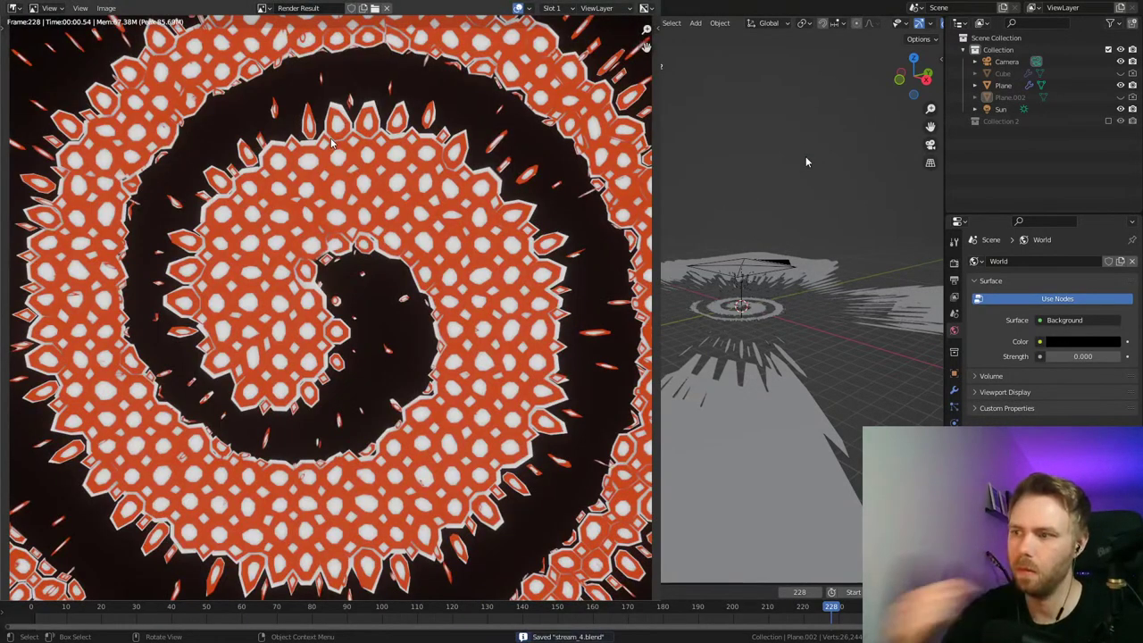
left_click(843, 13)
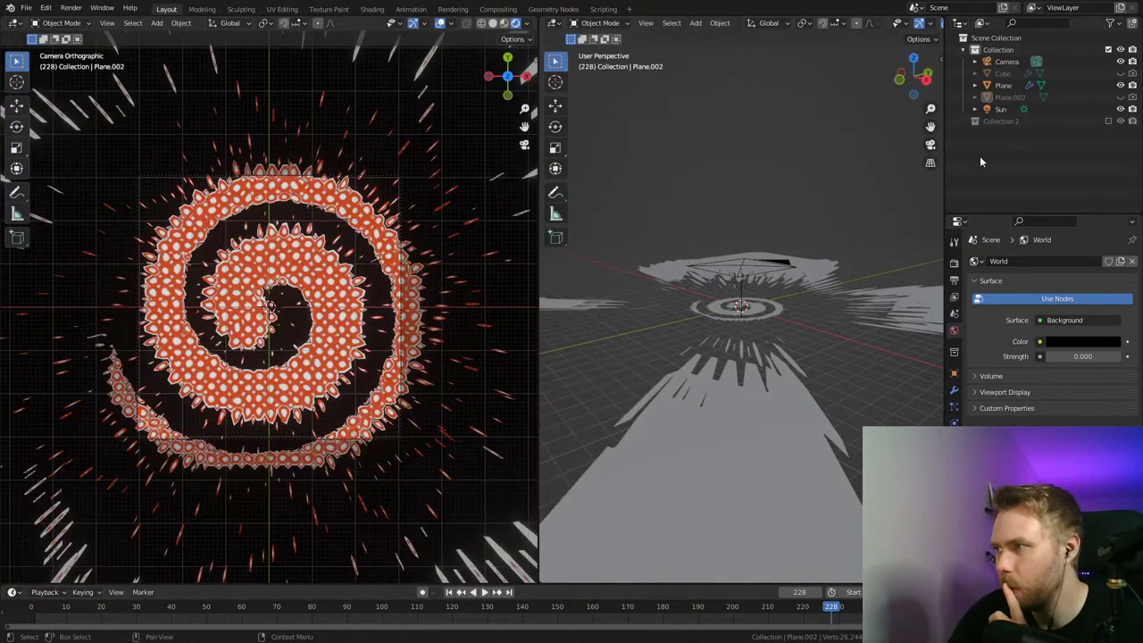
Step: Set the Sun light's strength to 5, save the file and test-render the frame
left_click(999, 108)
left_click(953, 406)
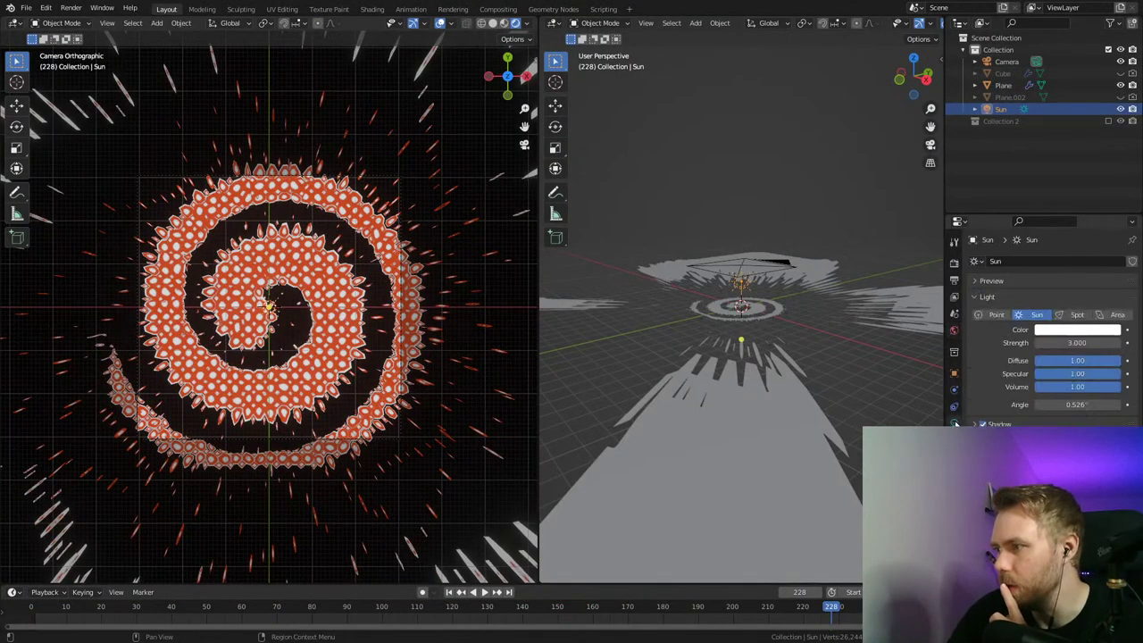
double_click(1072, 343)
type("5")
key("Return")
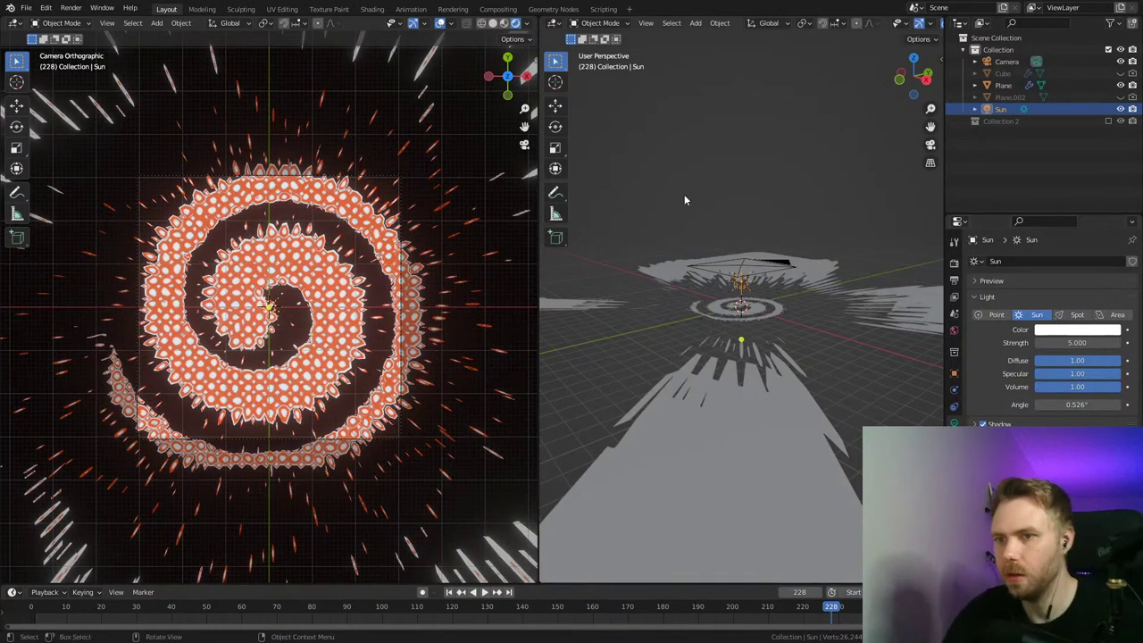
key("ctrl+s")
key("F12")
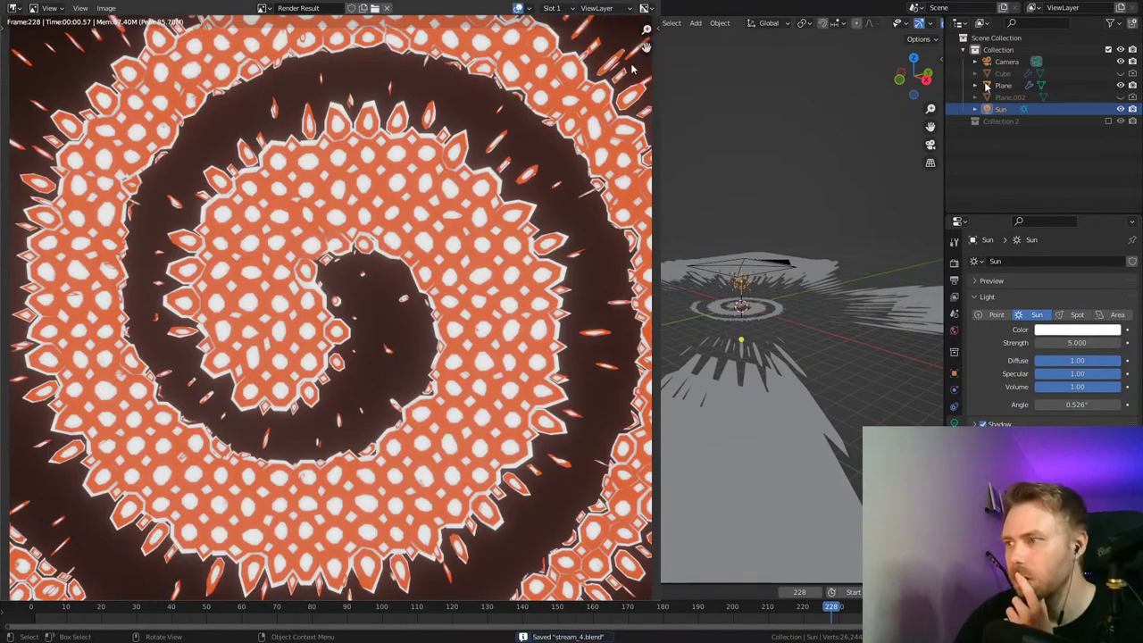
key("Escape")
Step: Disable Bloom in the Eevee render settings, test-render the frame and save the file
left_click(954, 330)
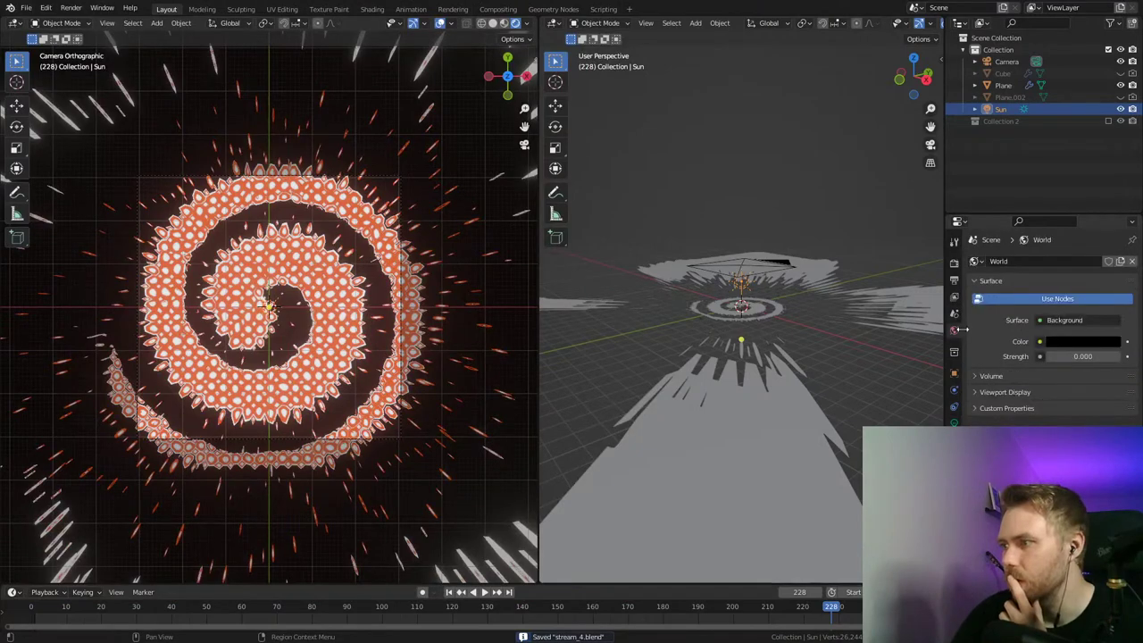
left_click(953, 263)
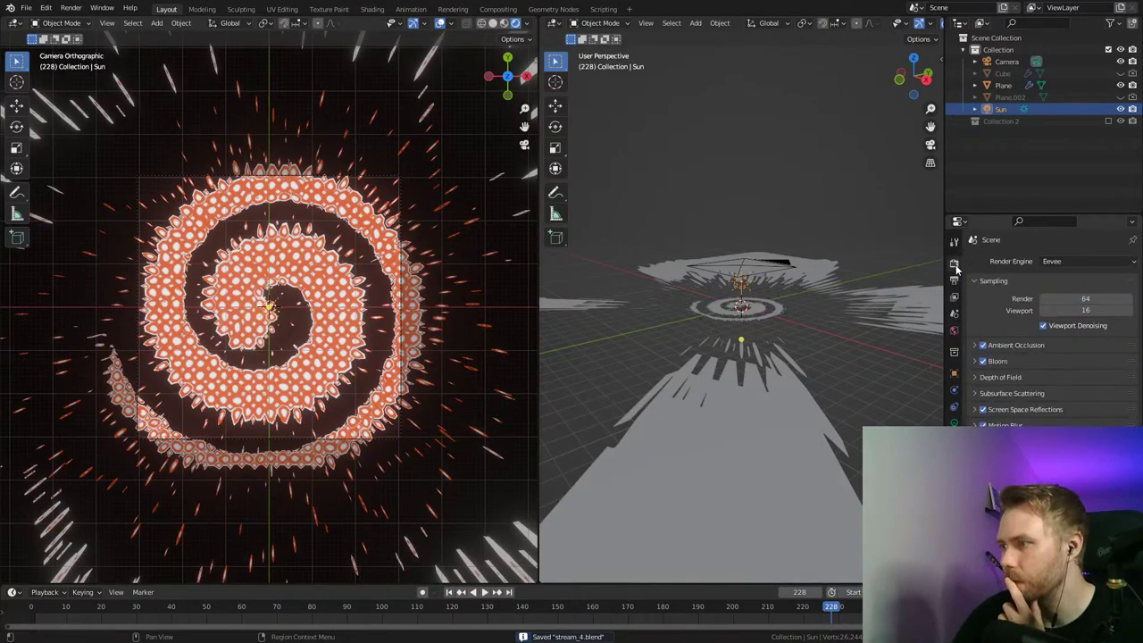
left_click(983, 361)
key("ctrl+s")
key("F12")
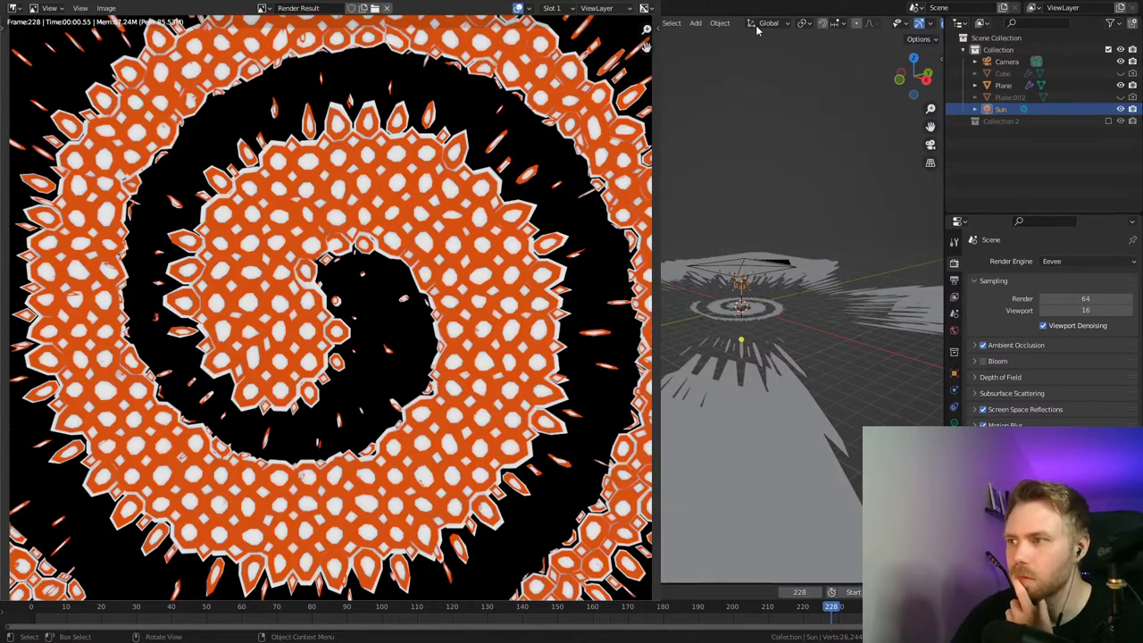
key("Escape")
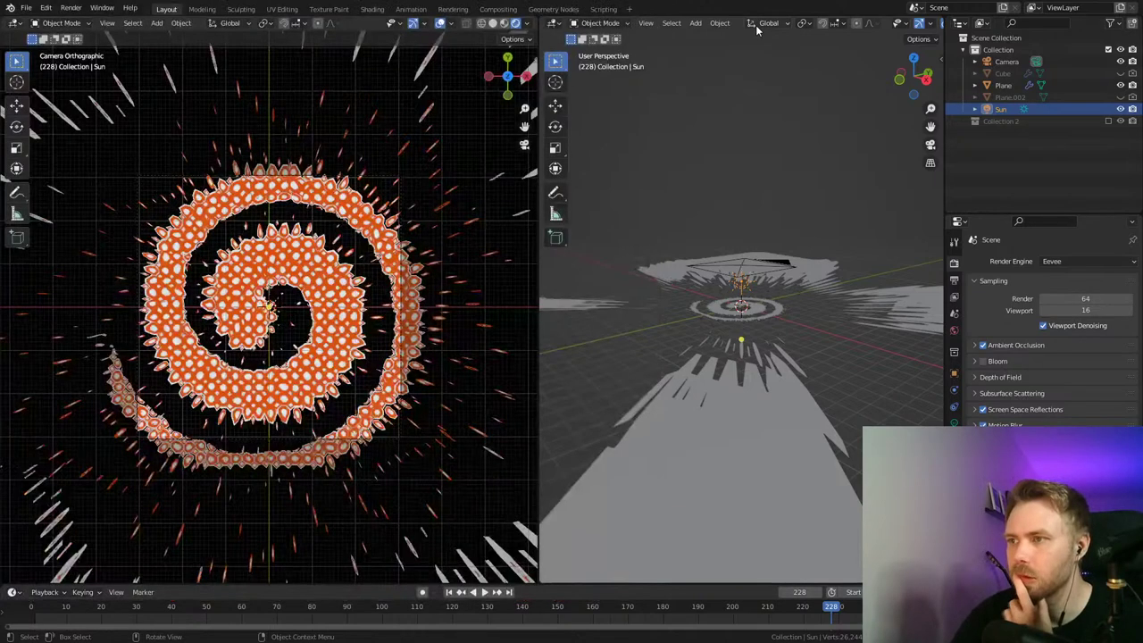
key("ctrl+s")
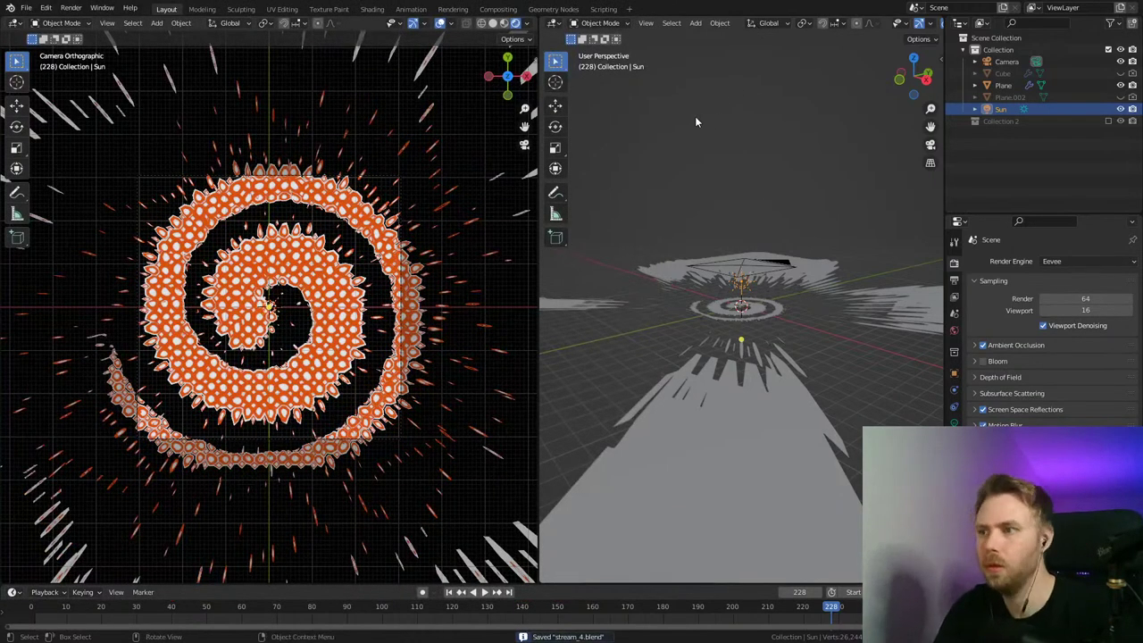
Step: Disable Screen Space Reflections and Motion Blur for the Eevee render, save the file and test-render the frame
left_click(953, 297)
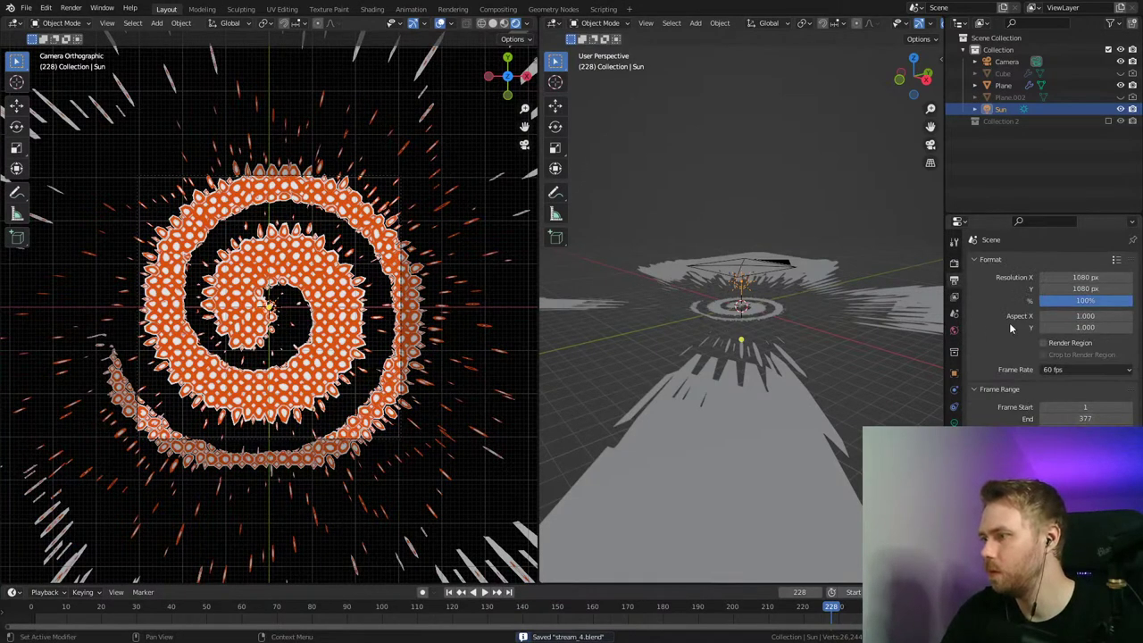
left_click(953, 263)
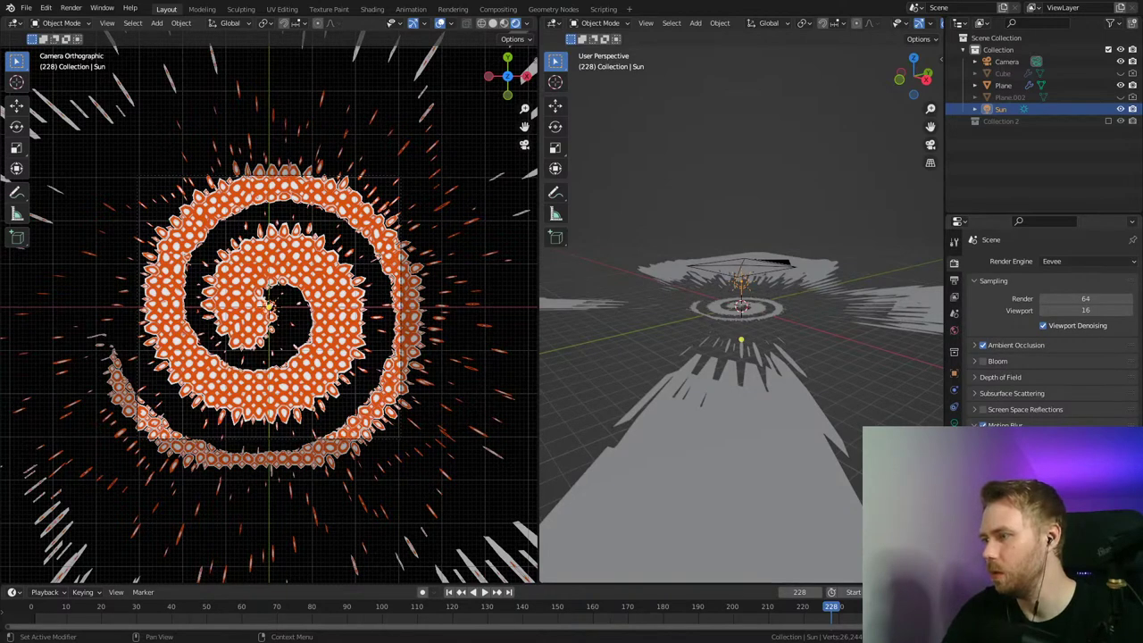
key("ctrl+s")
key("F12")
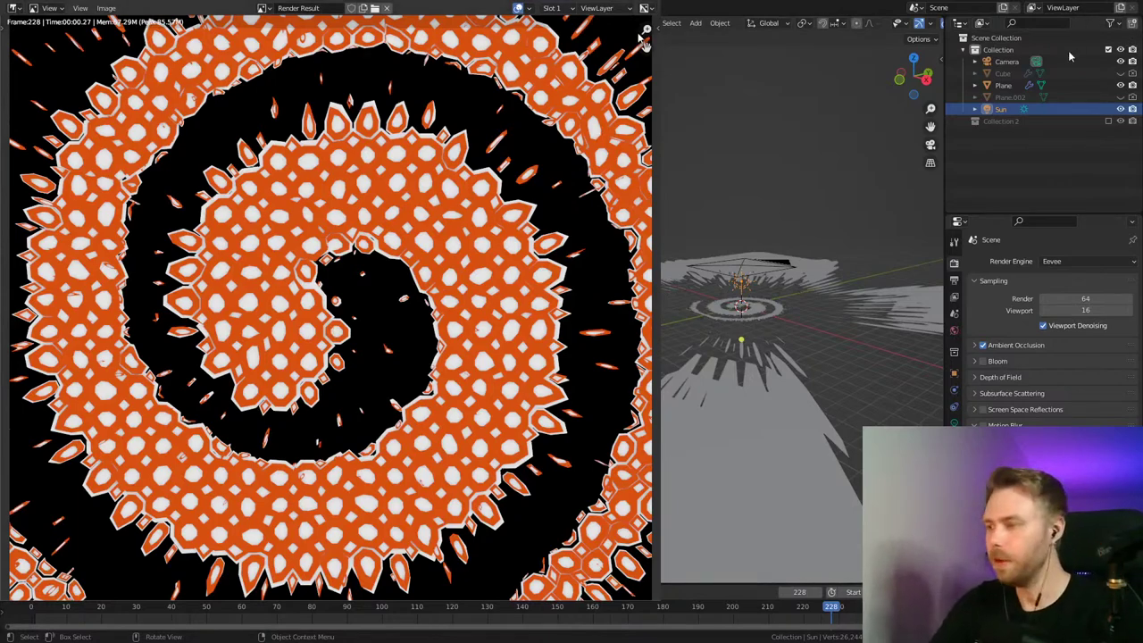
key("Escape")
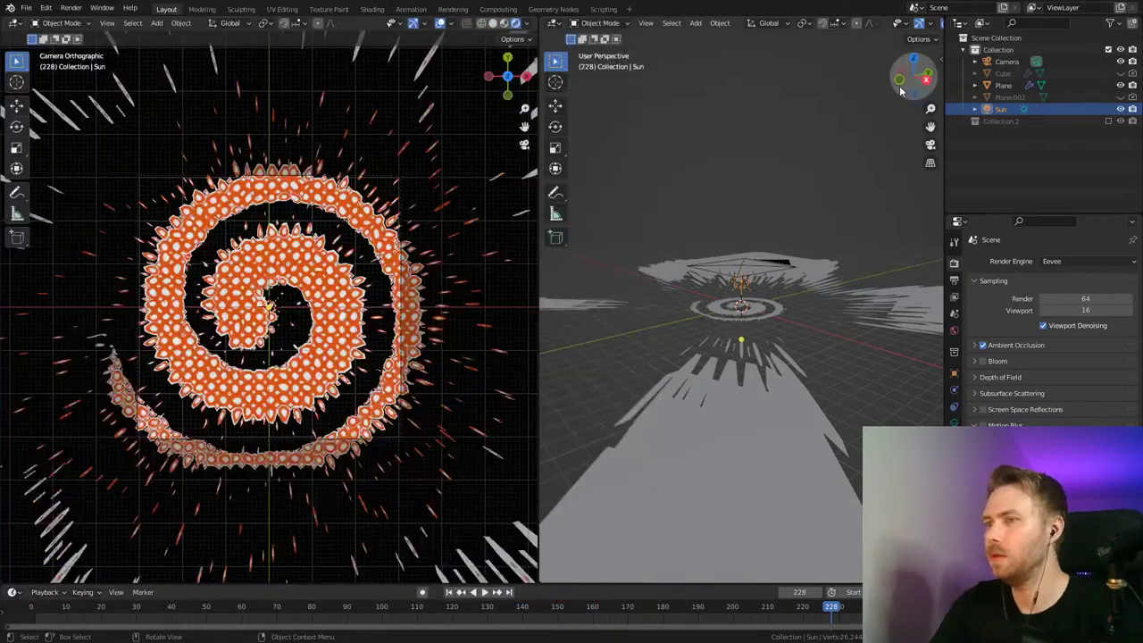
Step: Play the animation briefly and check the world background settings and the spiral in the camera view
key("space")
key("space")
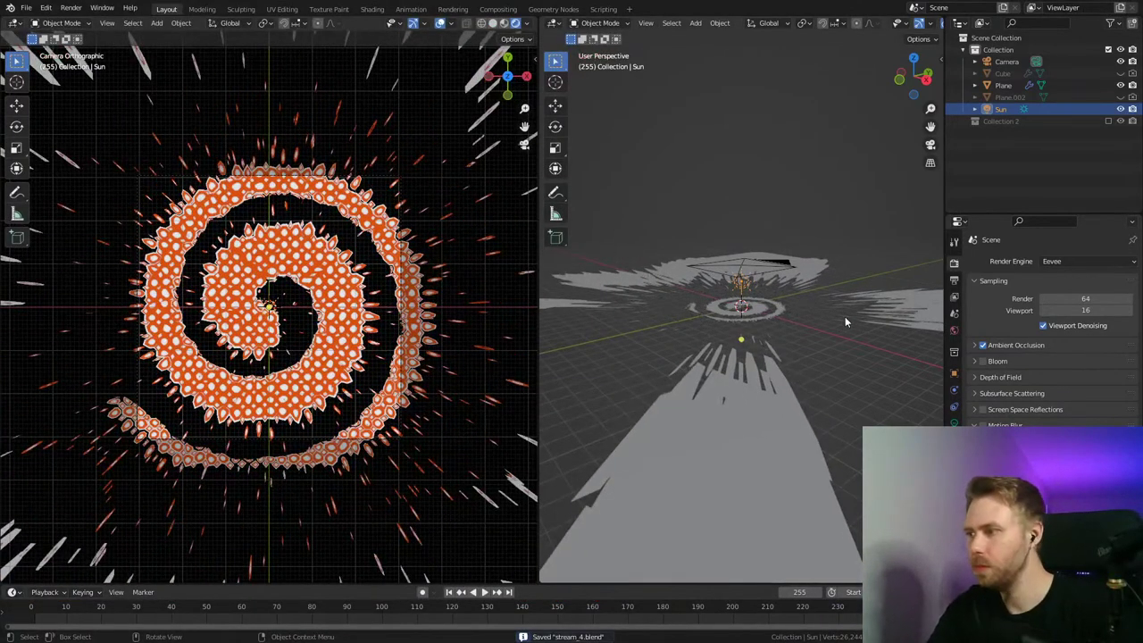
left_click(954, 331)
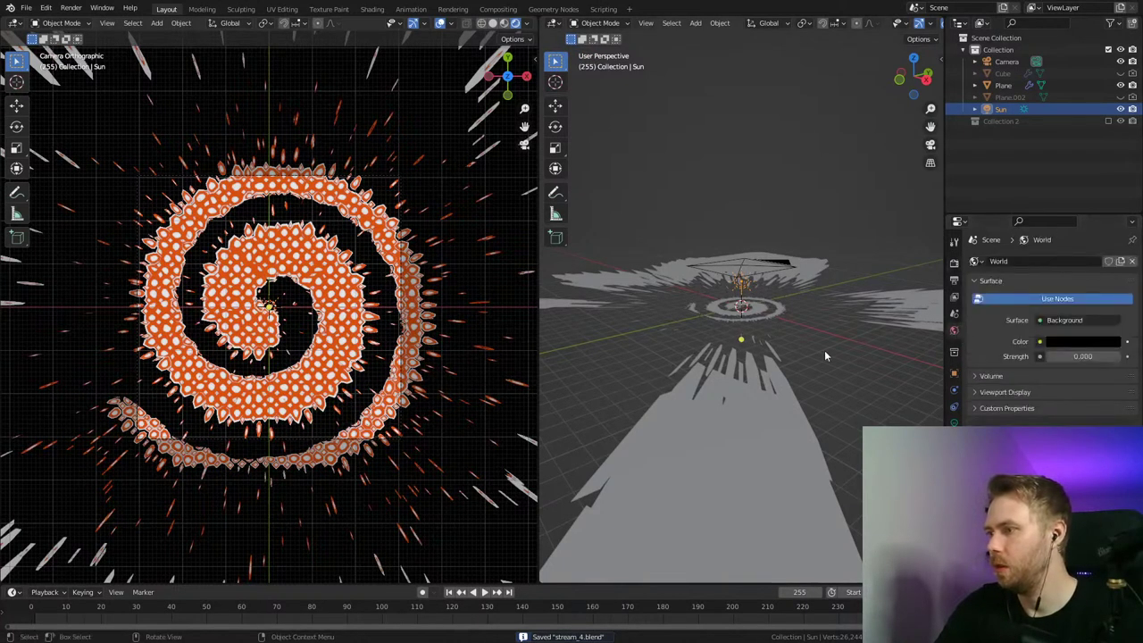
middle_click_drag(404, 375, 473, 80, "ctrl")
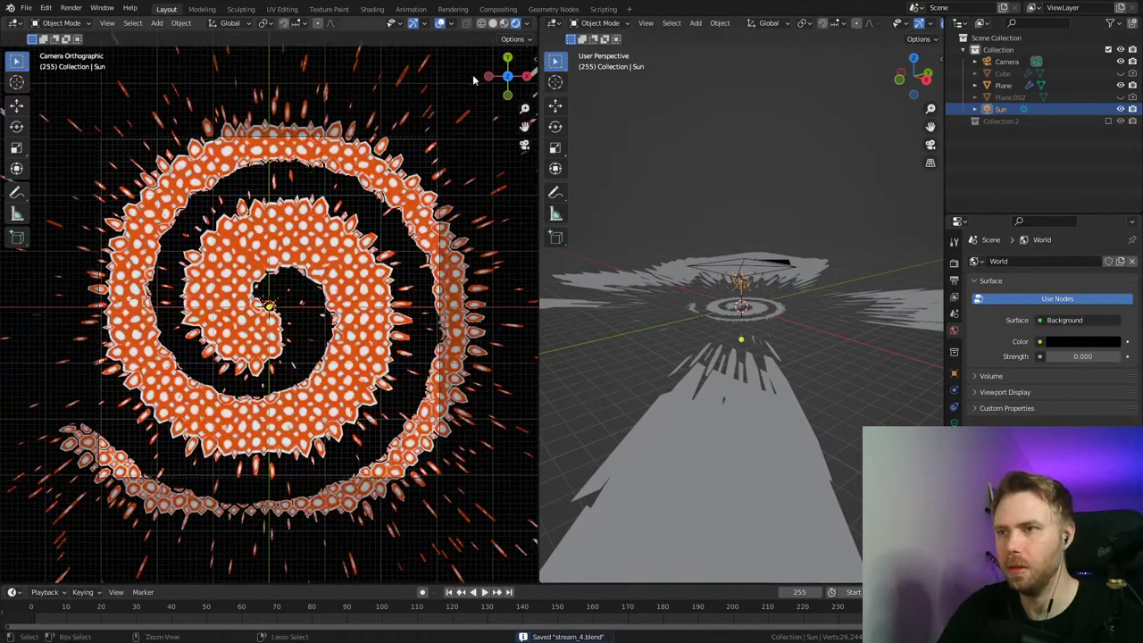
Step: Select the Plane in the Geometry Nodes workspace and examine its node tree through the Separate Geometry and Set Material branches
left_click(539, 10)
left_click(601, 133)
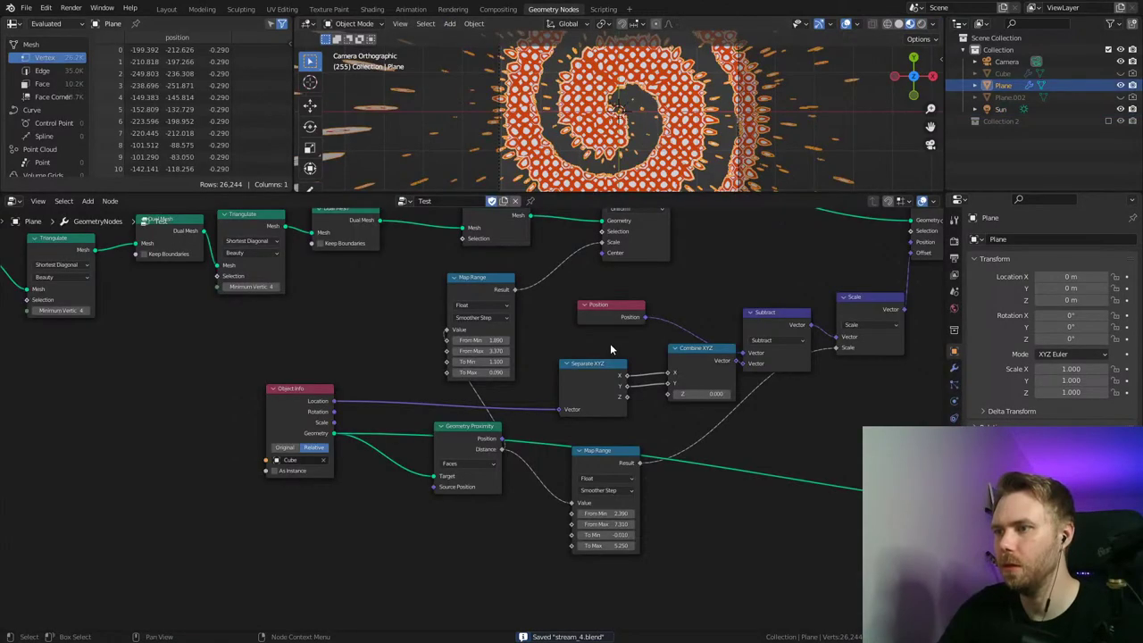
middle_click_drag(675, 330, 581, 434)
middle_click_drag(581, 375, 737, 399, "ctrl")
mouse_move(604, 389)
middle_mouse_down("ctrl")
mouse_move(609, 365)
mouse_move(642, 348)
mouse_move(444, 373)
middle_mouse_up("ctrl")
middle_click_drag(619, 312, 276, 307)
mouse_move(683, 342)
middle_mouse_down()
mouse_move(352, 363)
mouse_move(32, 416)
middle_mouse_up()
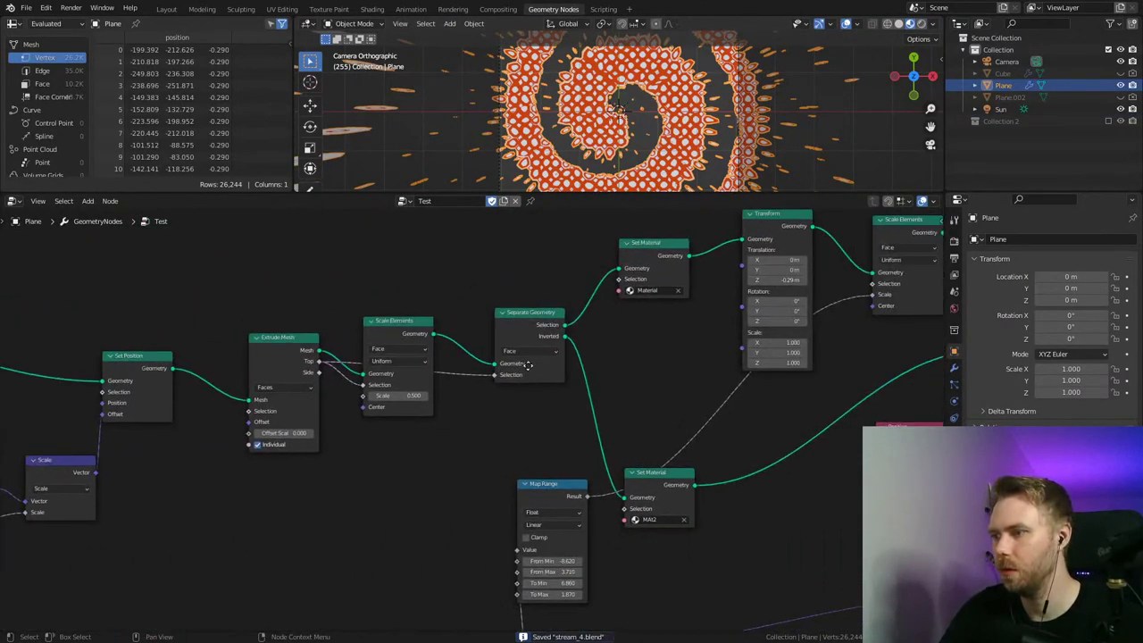
Step: Inspect the honeycomb spiral up close and in perspective, and play the animation from that angle
scroll(681, 116, "down", 4)
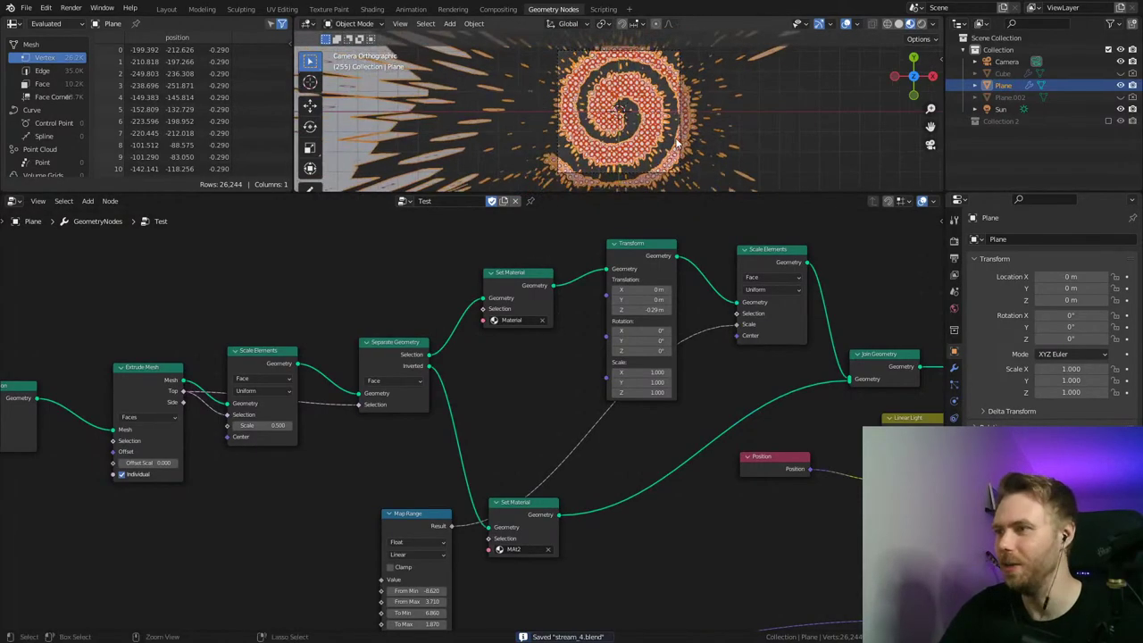
scroll(661, 162, "down", 1)
scroll(662, 146, "up", 6)
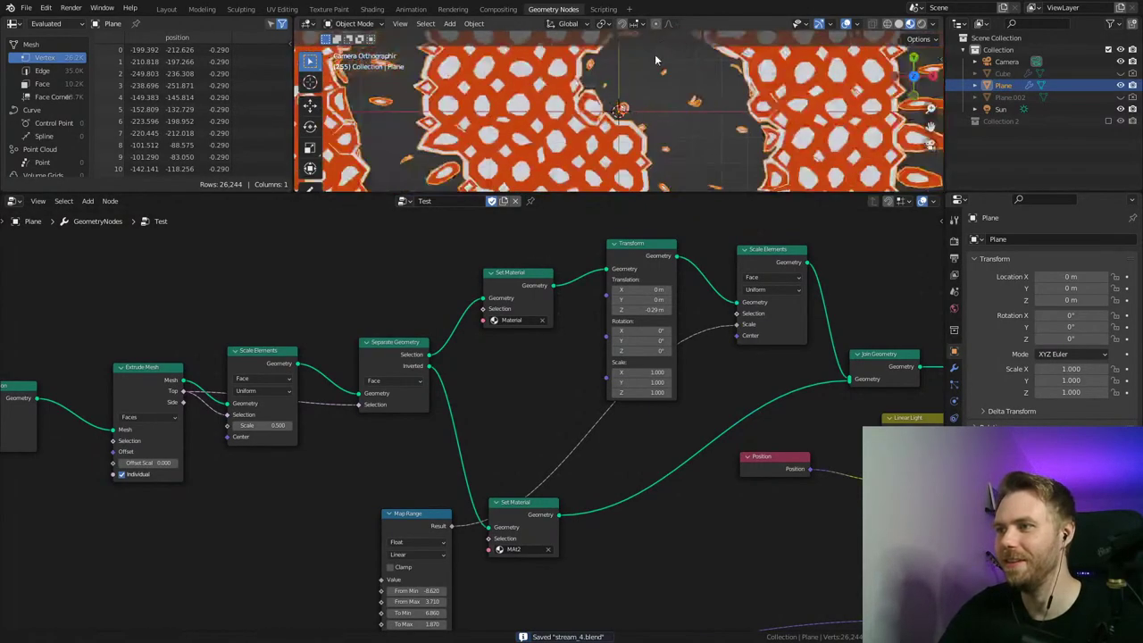
scroll(662, 153, "down", 5)
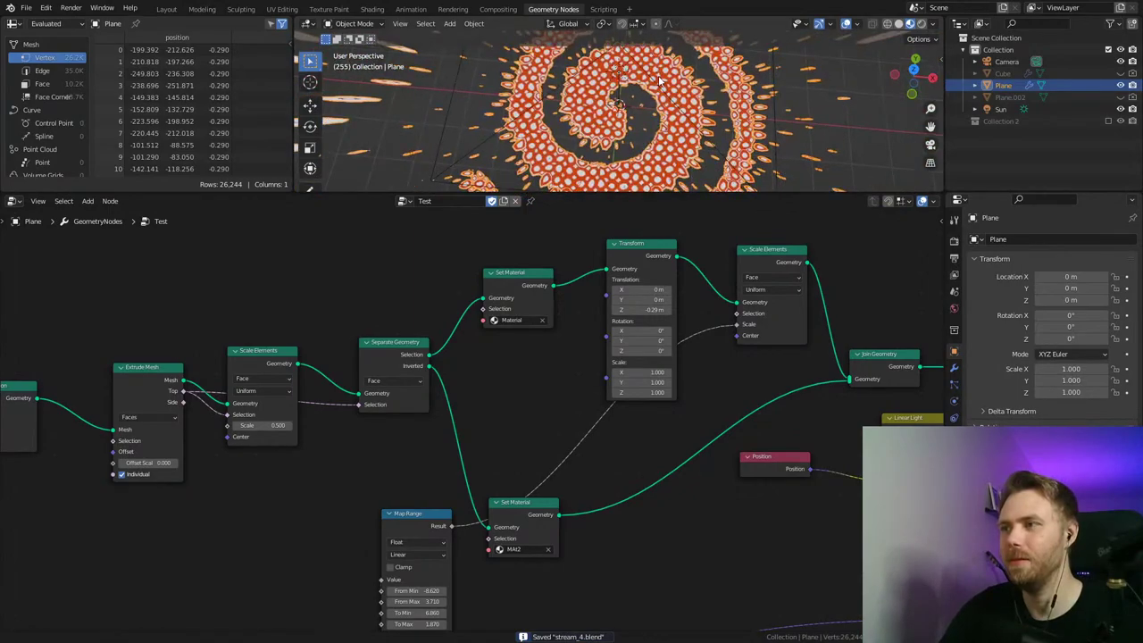
middle_click_drag(644, 188, 658, 91)
key("space")
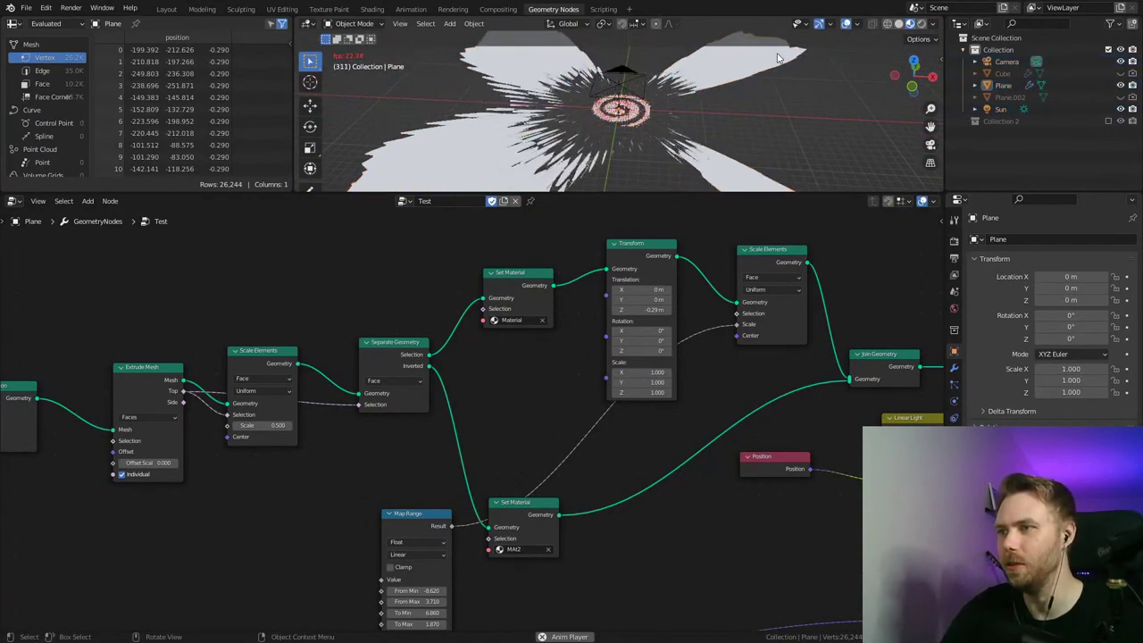
Step: Return to the camera view, save the file and stop the animation playback
key("KP_0")
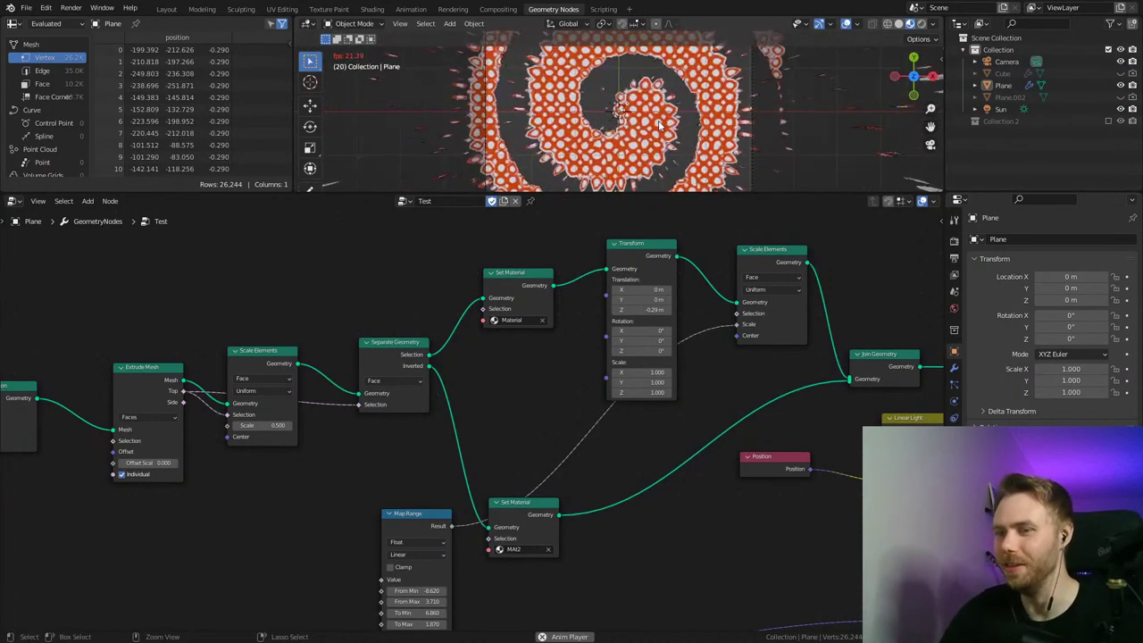
key("ctrl+s")
key("space")
Step: Move the Map Range, Geometry Proximity and Voronoi Texture nodes closer to the Linear Light node and save the file
middle_click_drag(604, 492, 520, 342)
middle_click_drag(567, 443, 676, 466)
middle_click_drag(480, 380, 436, 510)
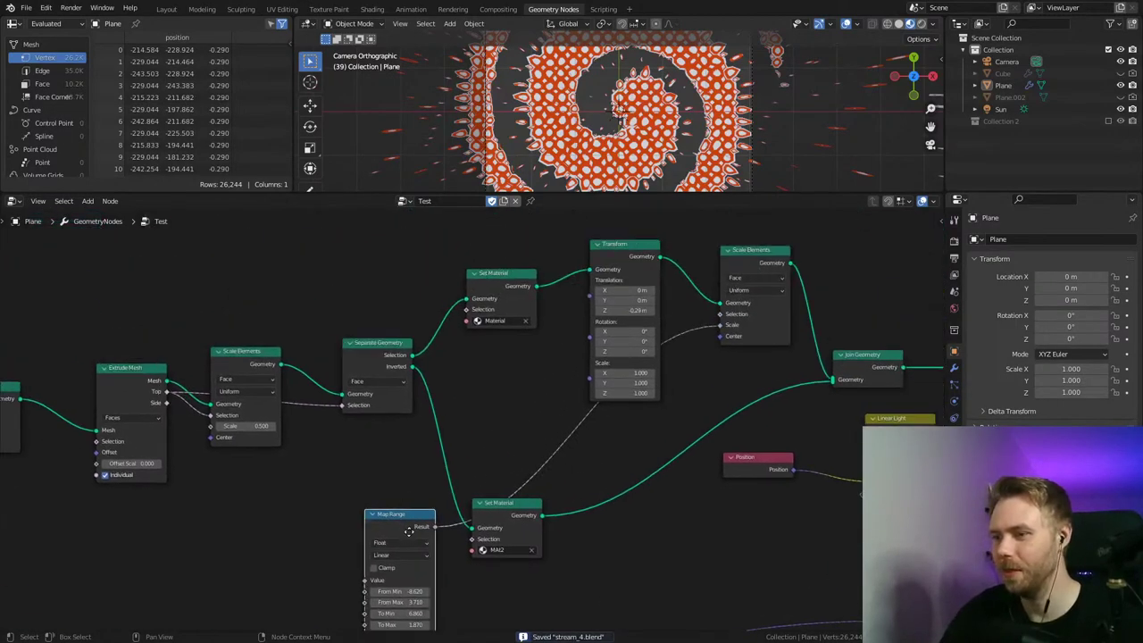
left_click_drag(409, 531, 682, 523)
middle_click_drag(682, 510, 629, 478)
middle_click_drag(473, 575, 521, 437)
left_click_drag(339, 522, 524, 474)
middle_click_drag(797, 414, 622, 491)
scroll(622, 491, "down", 3)
key("ctrl+s")
left_click_drag(663, 437, 587, 446)
middle_click_drag(665, 455, 675, 479)
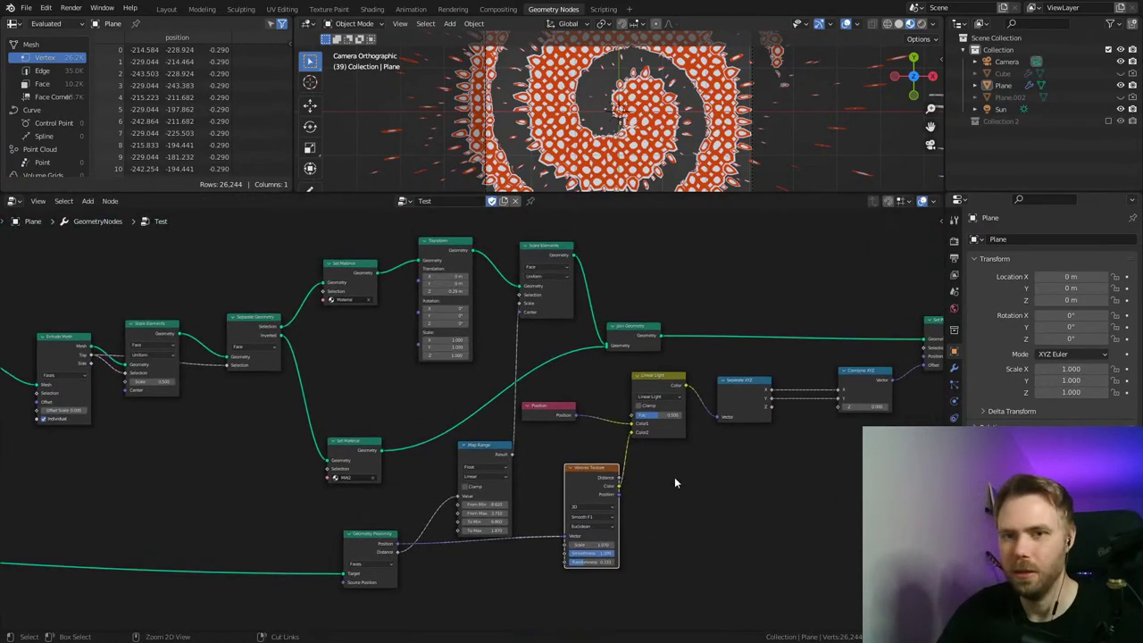
Step: Try the Linear Light node's factor at 0.000 and undo the change
middle_click_drag(688, 340, 613, 366)
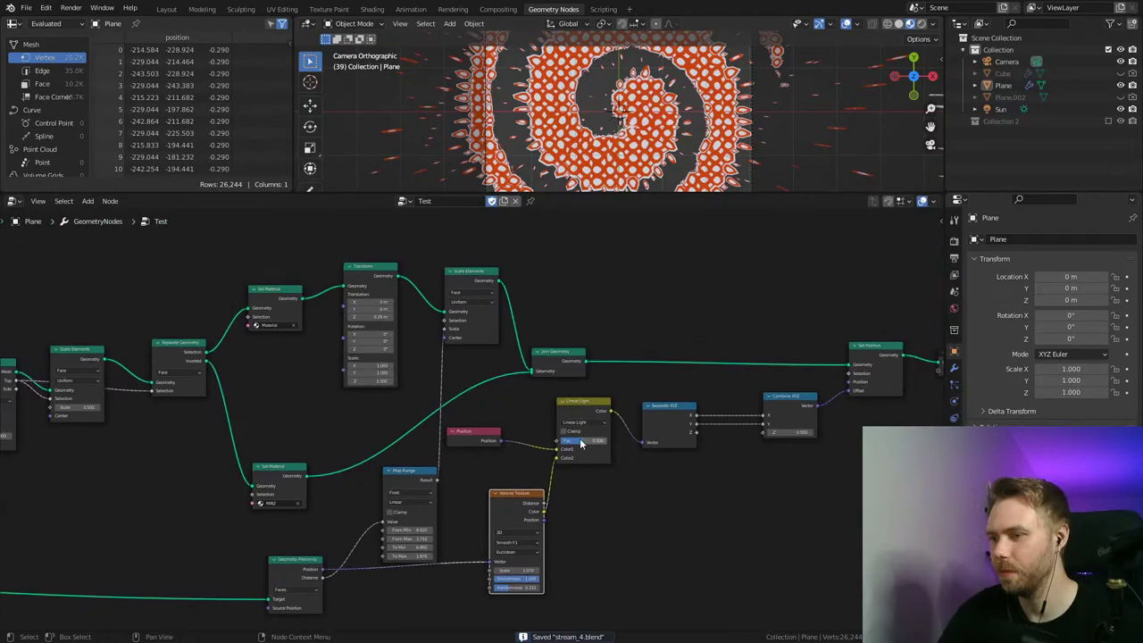
mouse_move(580, 443)
left_mouse_down()
mouse_move(616, 443)
mouse_move(563, 444)
left_mouse_up()
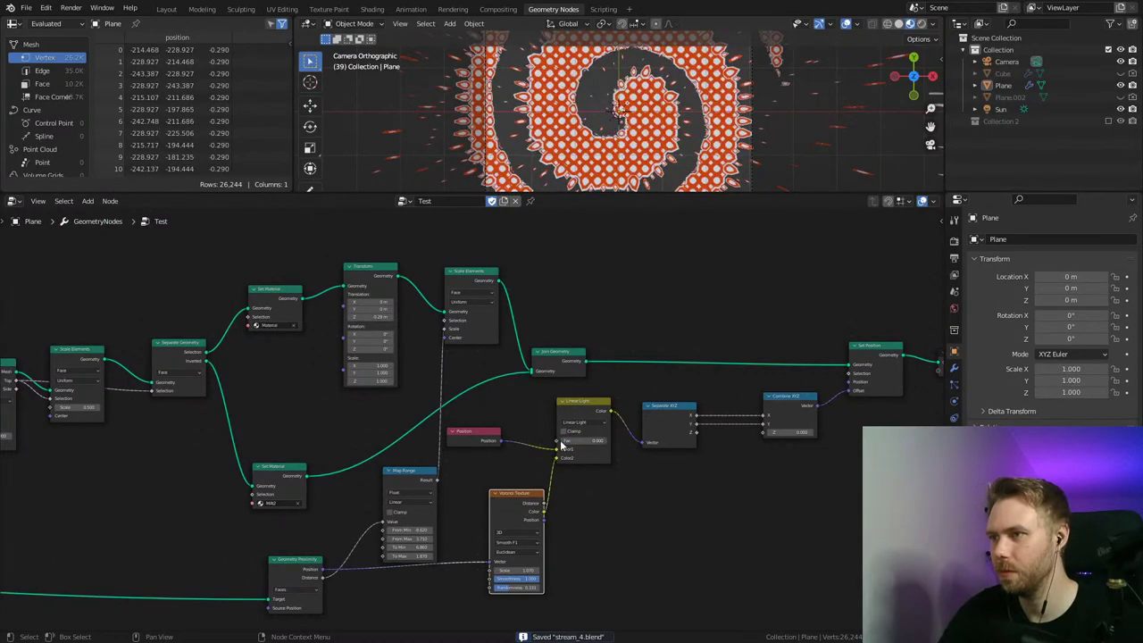
key("ctrl+z")
middle_click_drag(750, 466, 716, 478)
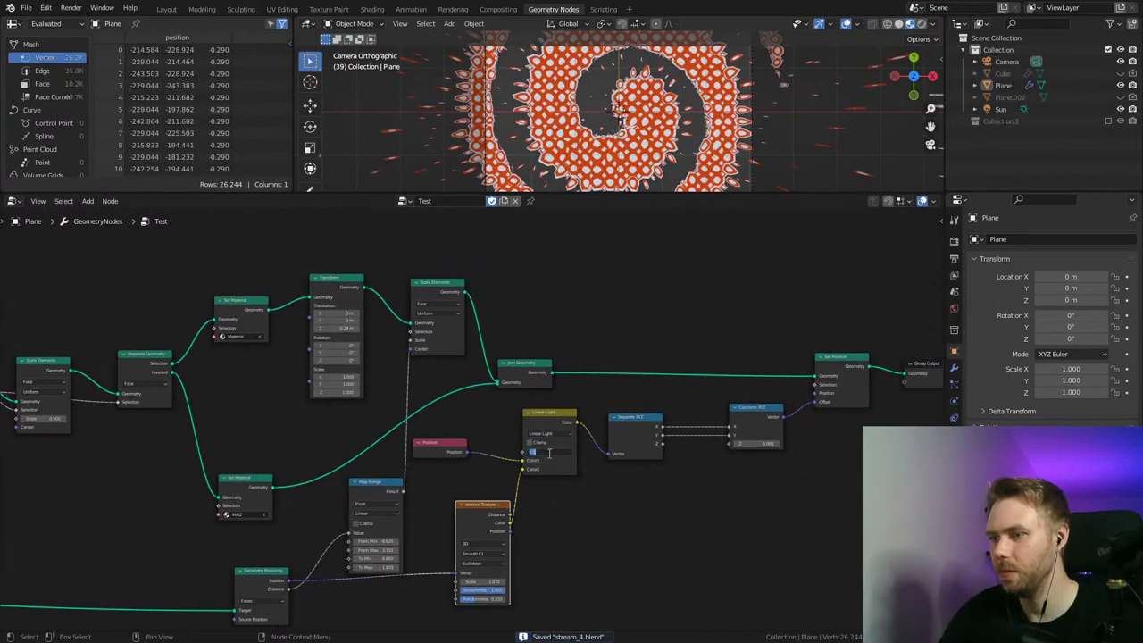
left_click(662, 449)
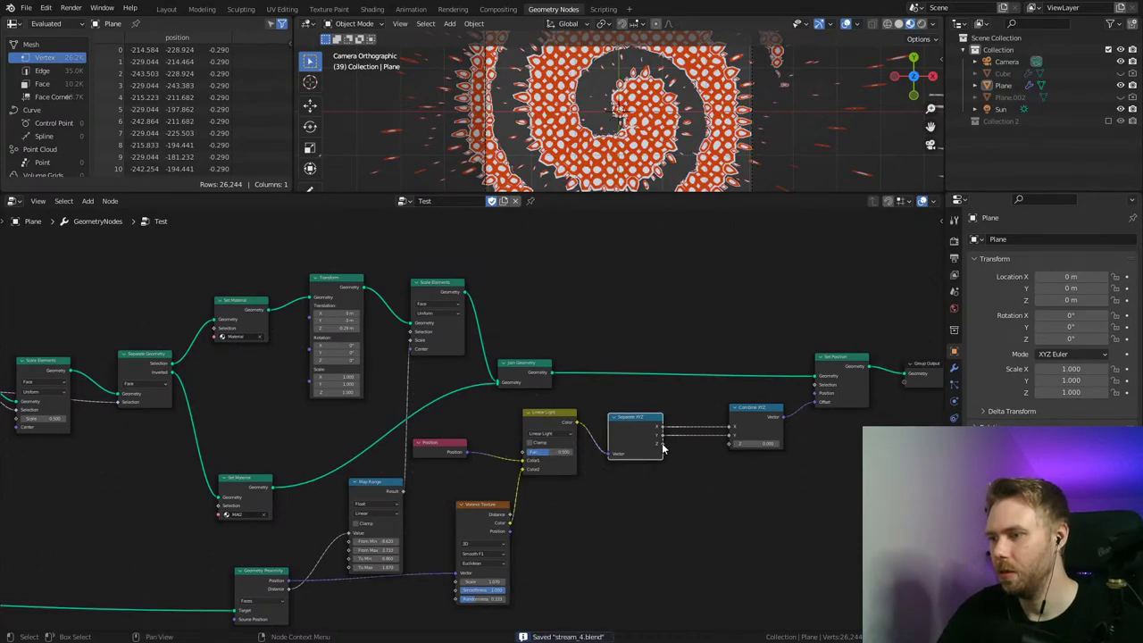
left_click_drag(729, 444, 715, 474)
Step: Unhide the Cube spiral in the viewport and go back to the start of the Plane's node tree
middle_click_drag(819, 451, 673, 467)
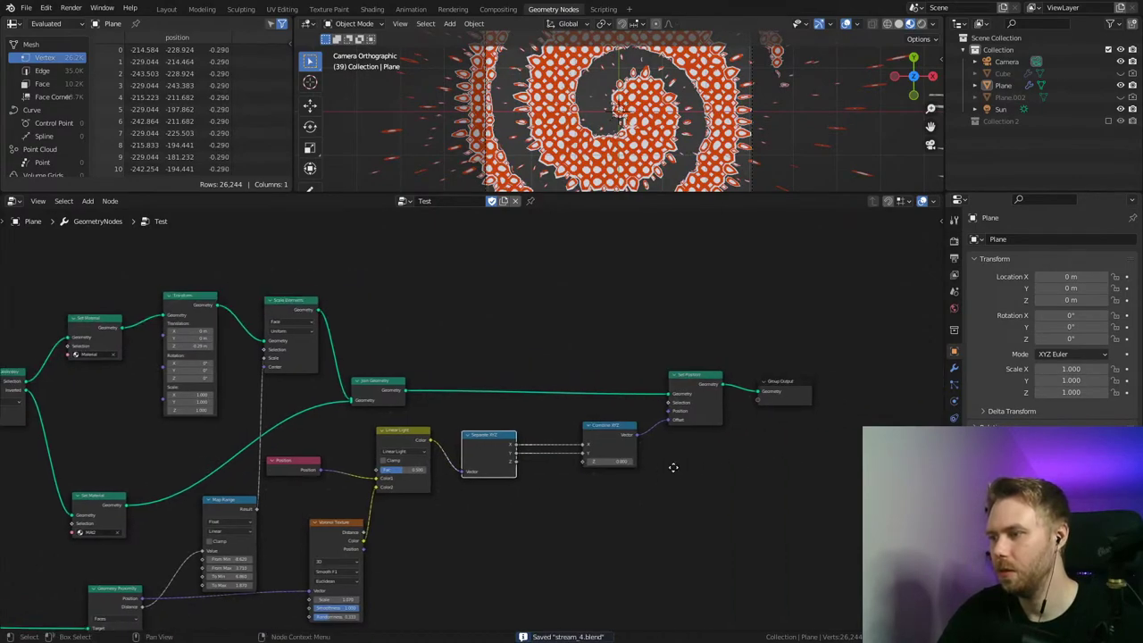
middle_click_drag(320, 395, 670, 397)
middle_click_drag(377, 416, 665, 408)
middle_click_drag(413, 425, 586, 403)
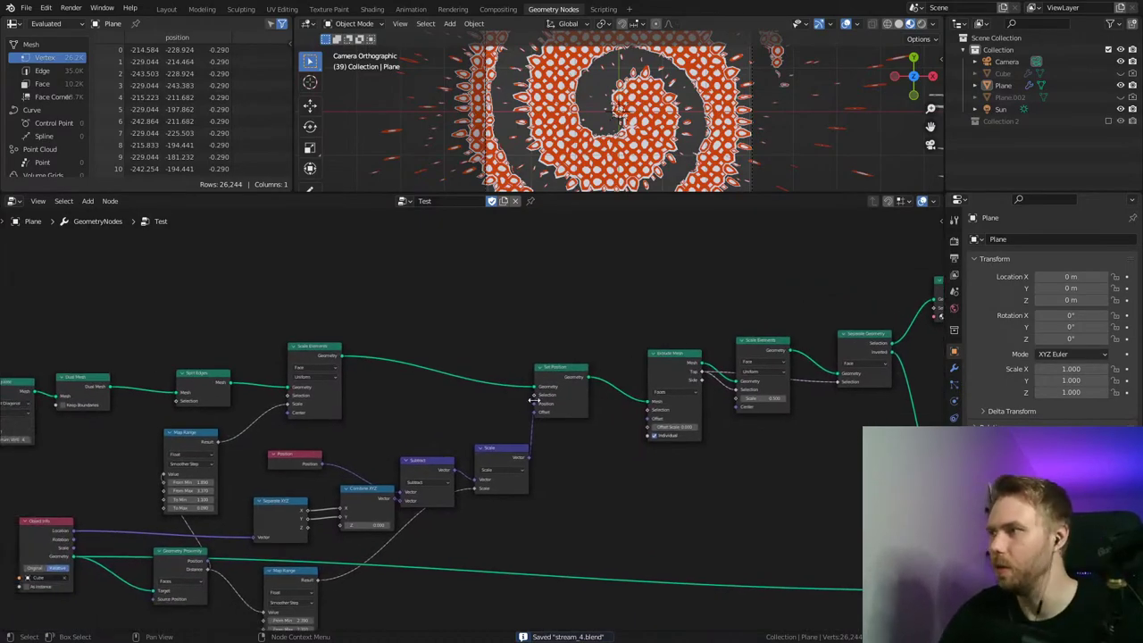
left_click(1121, 73)
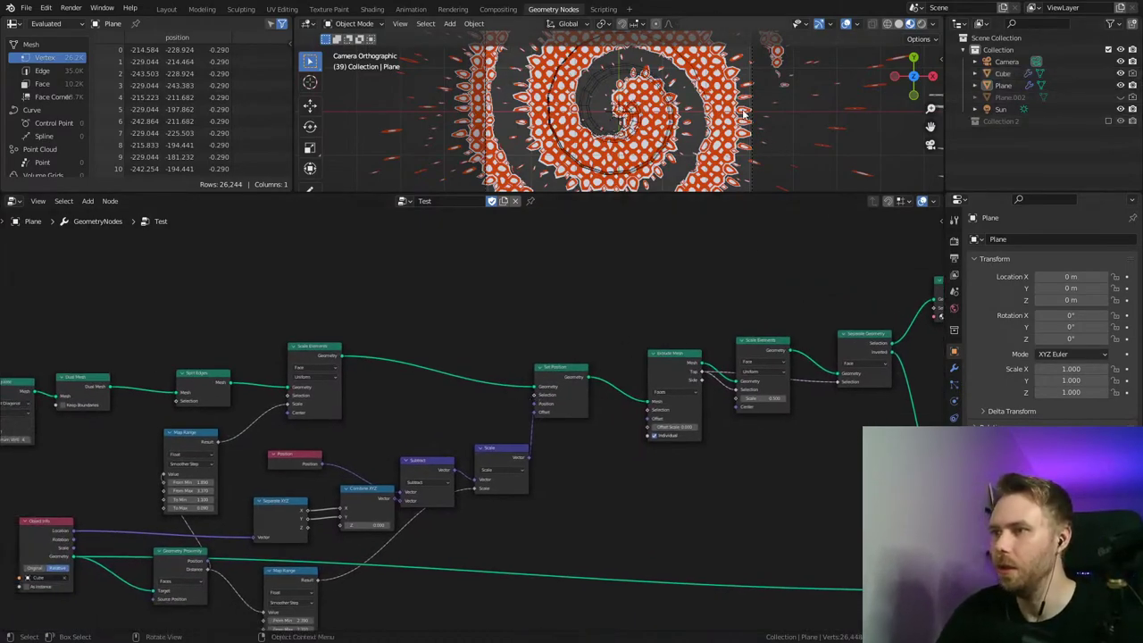
middle_click_drag(320, 409, 676, 397)
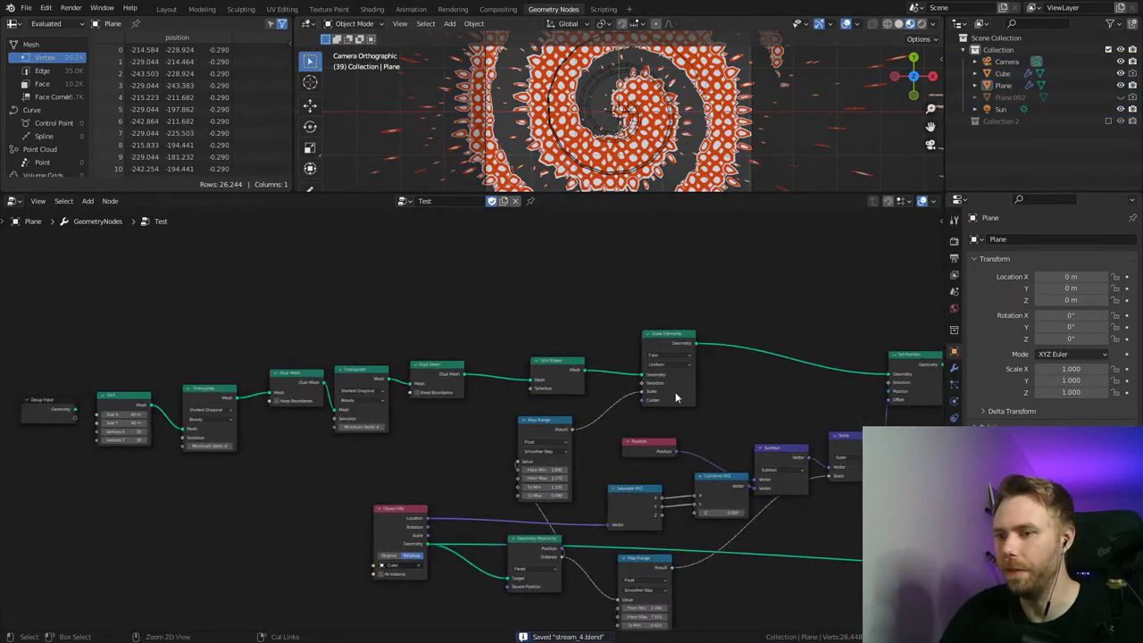
Step: Rearrange the Triangulate and Dual Mesh nodes that follow the Grid node into a tidier row
scroll(450, 417, "up", 5)
middle_click_drag(425, 336, 772, 340)
left_click_drag(322, 392, 334, 355)
left_click_drag(436, 375, 439, 328)
left_click_drag(557, 361, 534, 338)
middle_click_drag(608, 323, 555, 330)
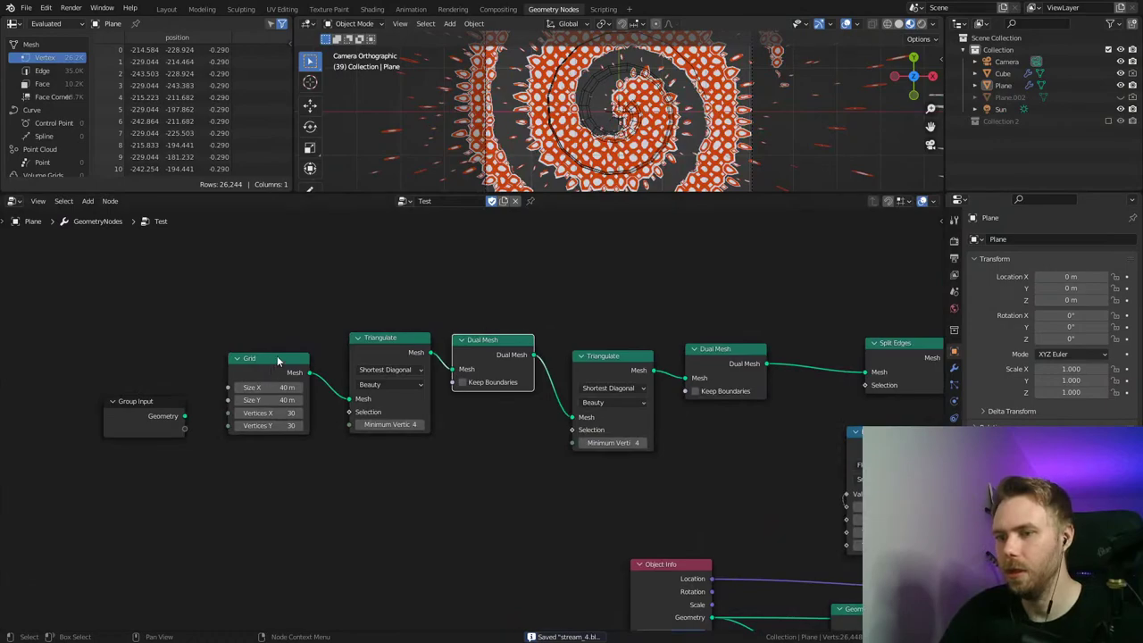
Step: Set the Grid node's X and Y vertices to 25 and its X and Y size to 30 m
middle_click_drag(277, 359, 442, 364)
left_click(431, 366)
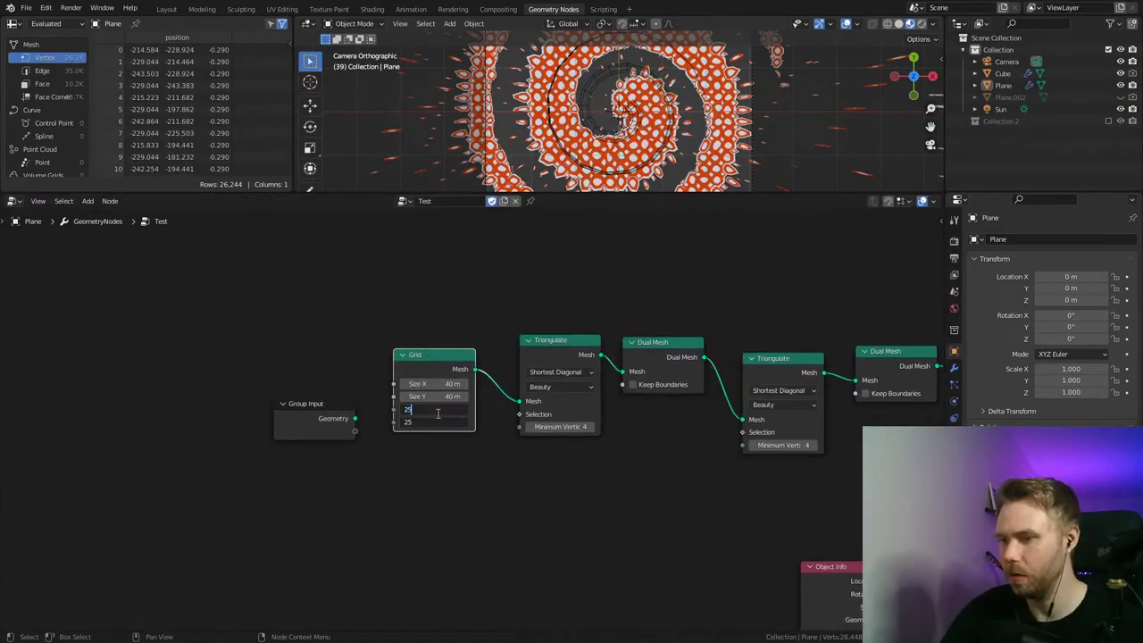
left_click(438, 412)
type("25")
key("Return")
type("30")
key("Return")
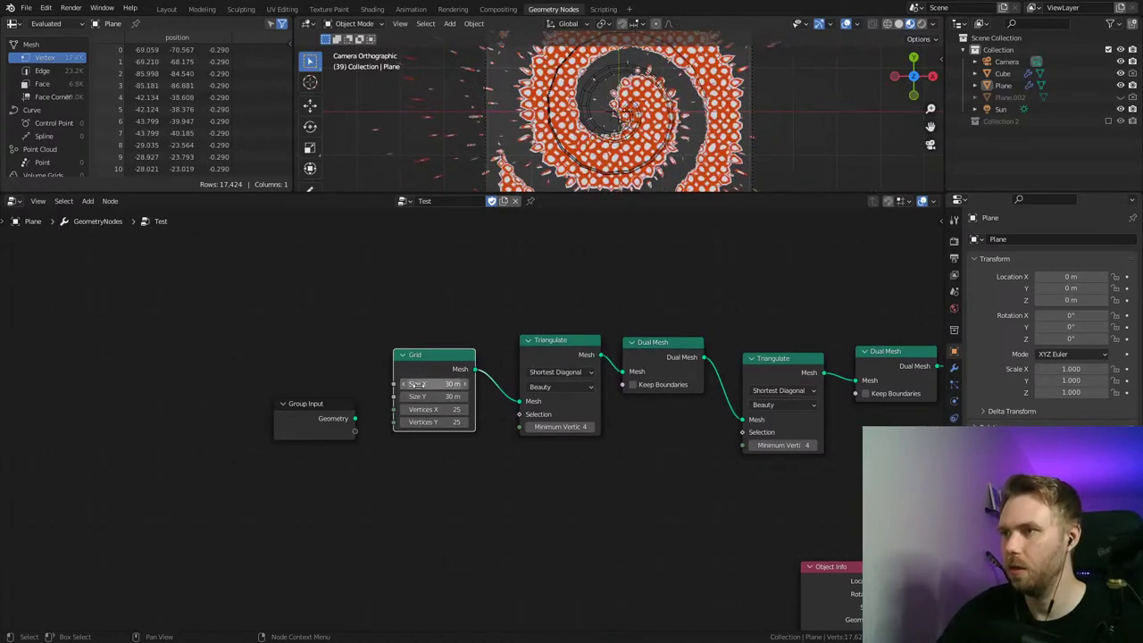
Step: Set the Grid node's X and Y size to 35 m, save the file and check the spiral during playback
key("space")
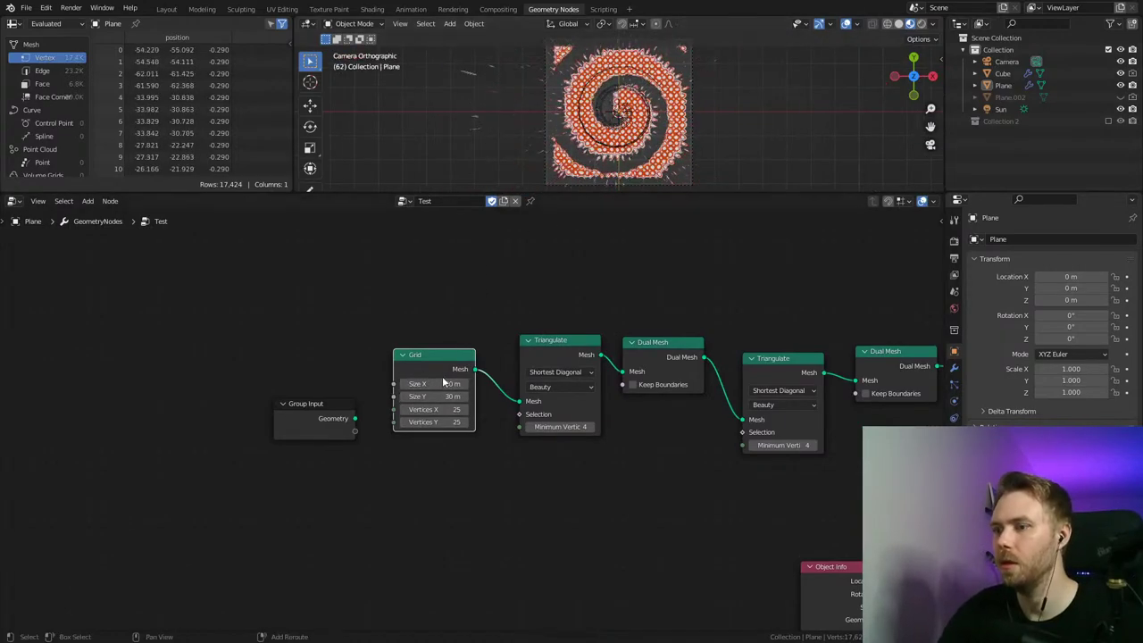
left_click(433, 384)
type("35")
key("Return")
key("ctrl+s")
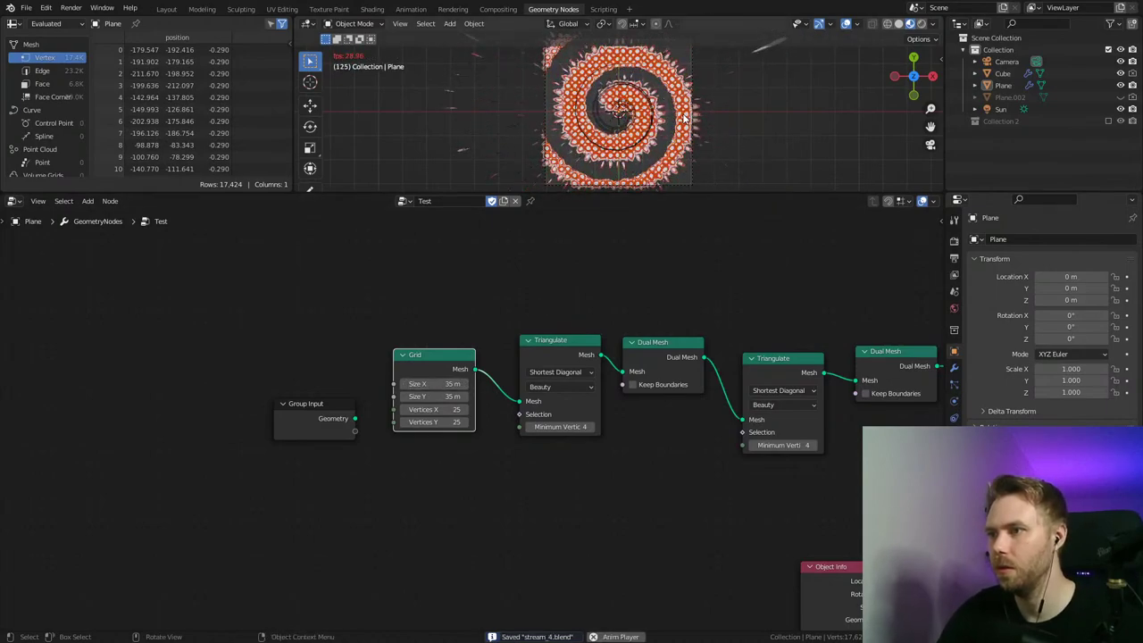
key("space")
Step: Move the Grid, Triangulate and Dual Mesh nodes closer together in an even chain
middle_click_drag(612, 317, 591, 328)
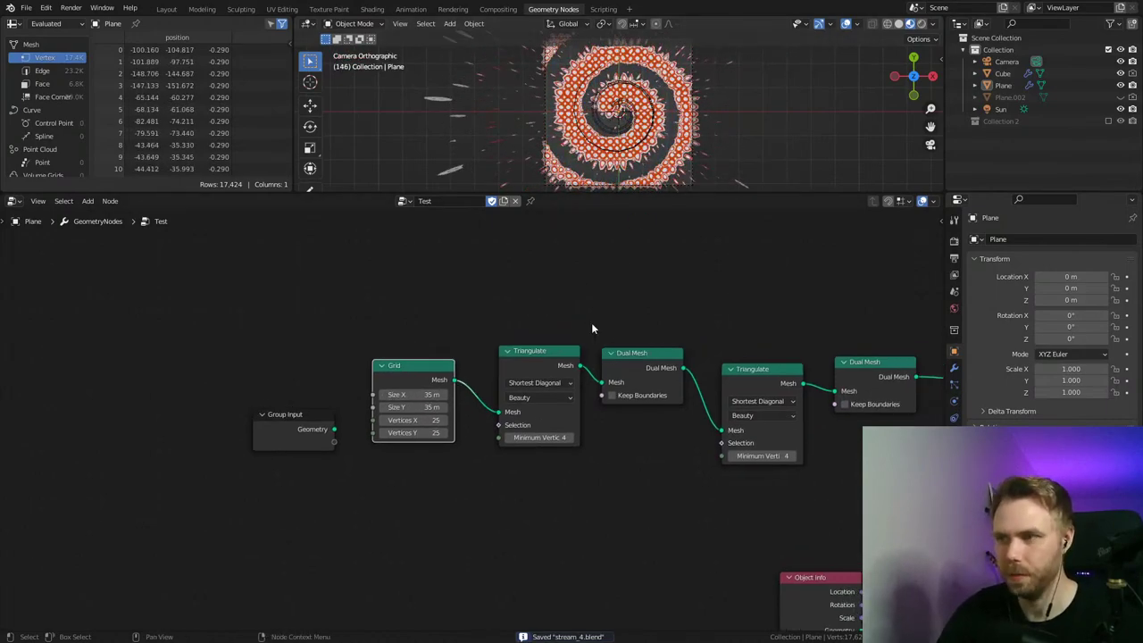
mouse_move(418, 368)
left_mouse_down()
mouse_move(411, 380)
mouse_move(411, 366)
left_mouse_up()
middle_click_drag(557, 339, 468, 347)
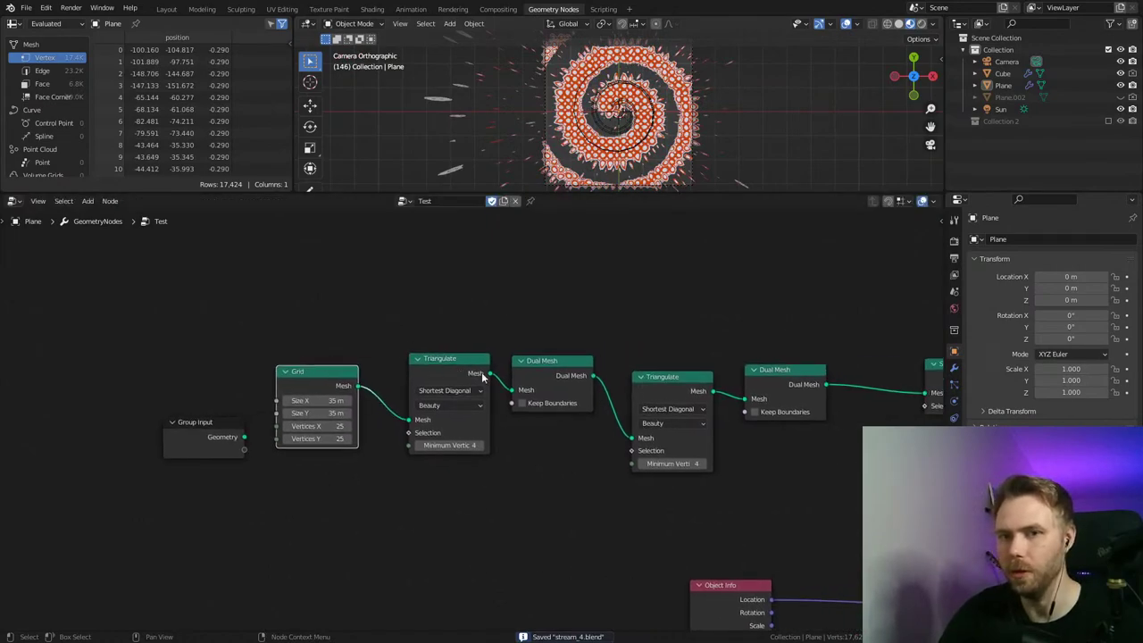
key("shift+d")
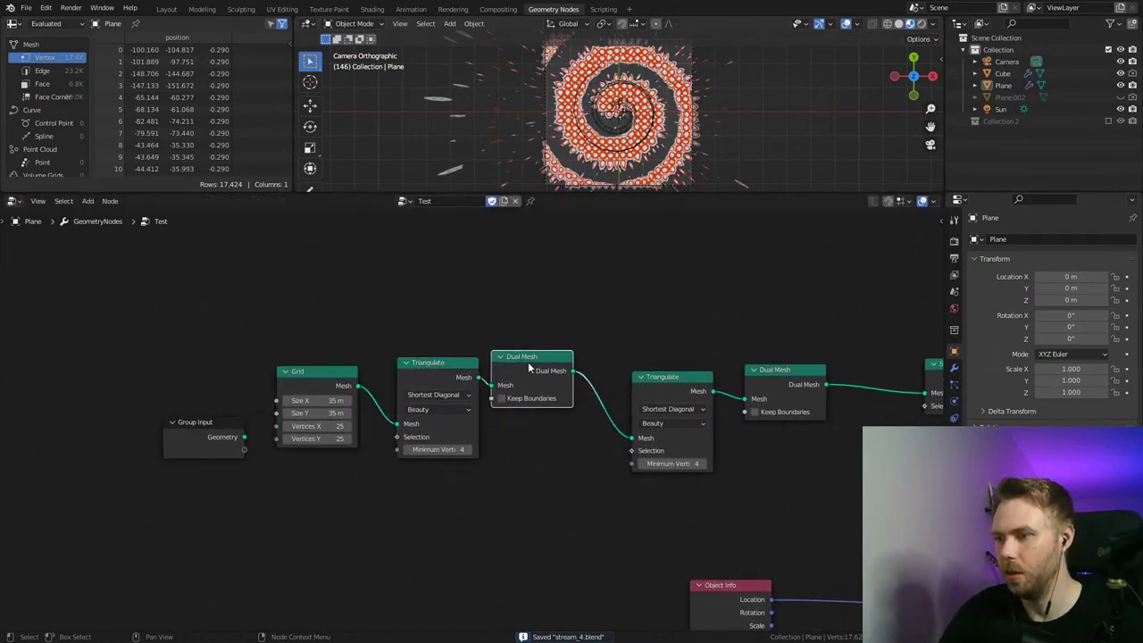
left_click_drag(416, 369, 421, 376)
left_click_drag(672, 374, 646, 375)
middle_click_drag(661, 344, 565, 363)
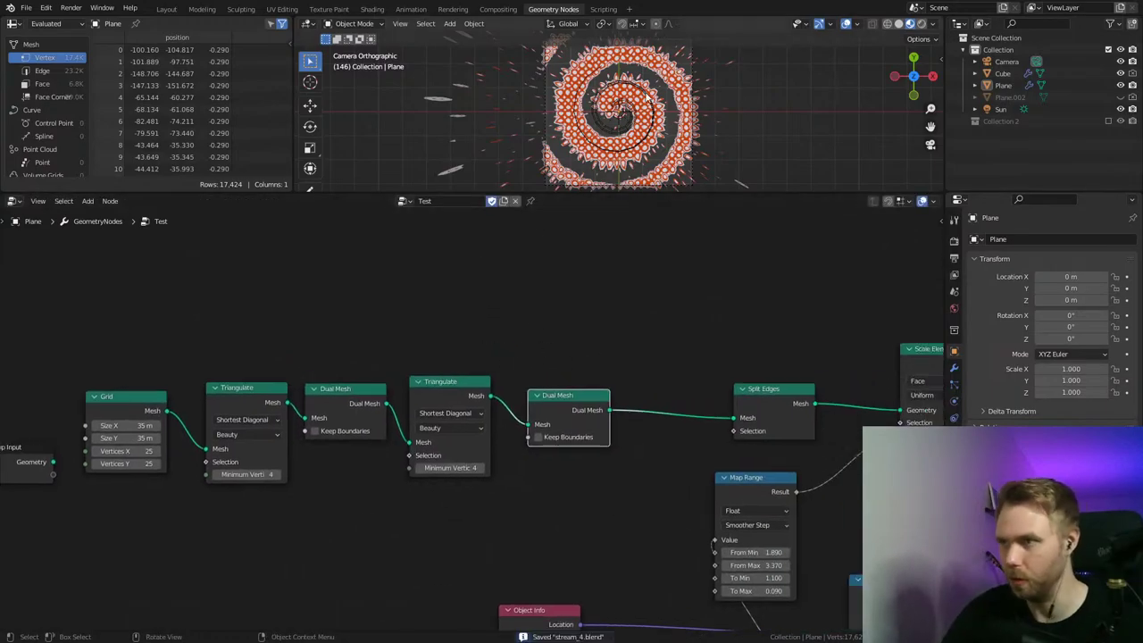
Step: Inspect the honeycomb cells up close, save the file and reposition the Split Edges and Scale Elements nodes
scroll(607, 89, "up", 6)
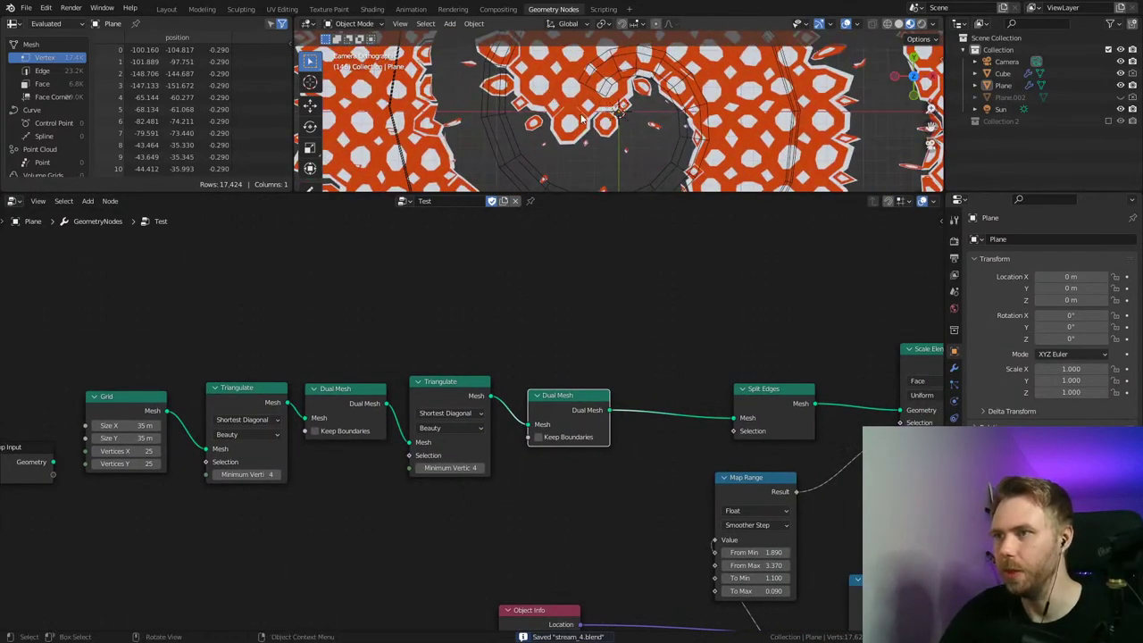
middle_click_drag(581, 118, 536, 186, "shift")
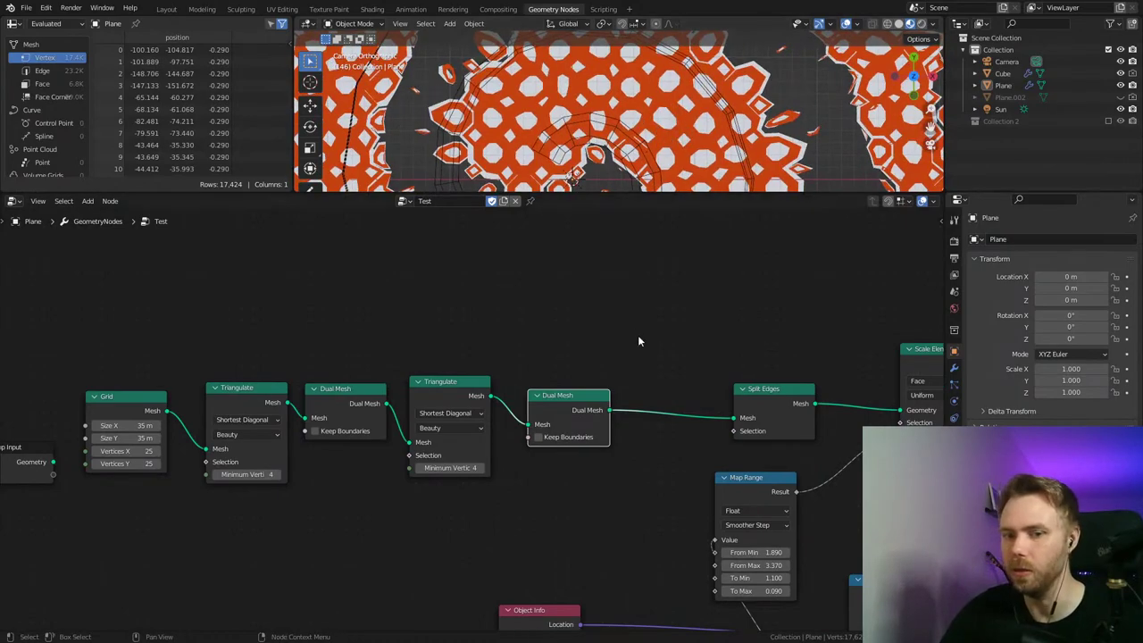
middle_click_drag(637, 340, 377, 276)
key("ctrl+s")
left_click_drag(528, 327, 516, 340)
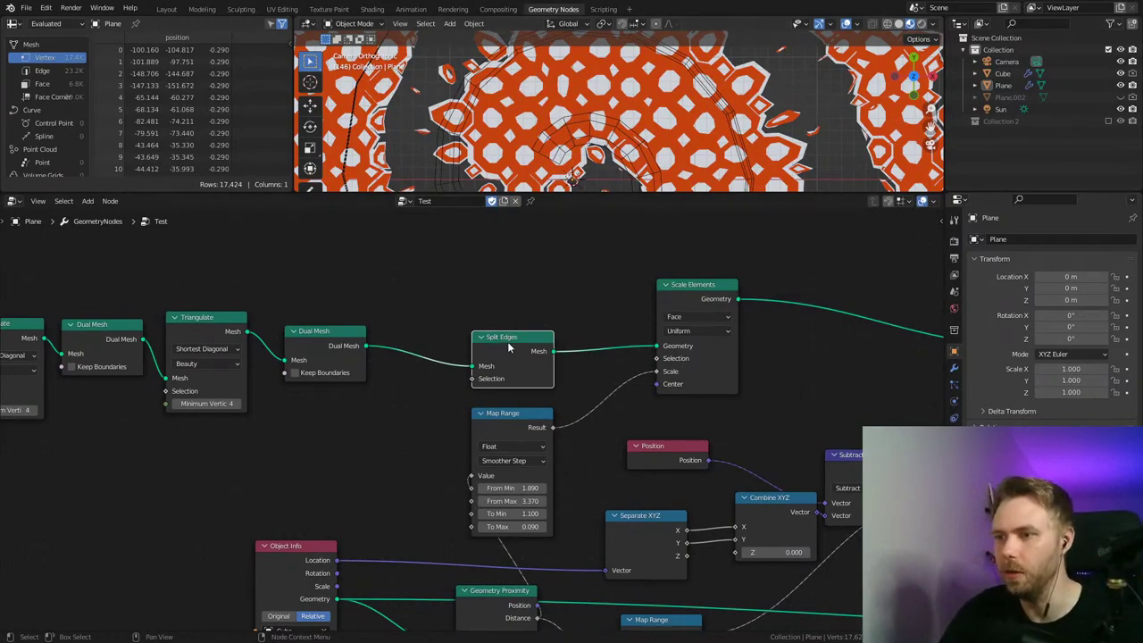
left_click_drag(507, 341, 507, 324)
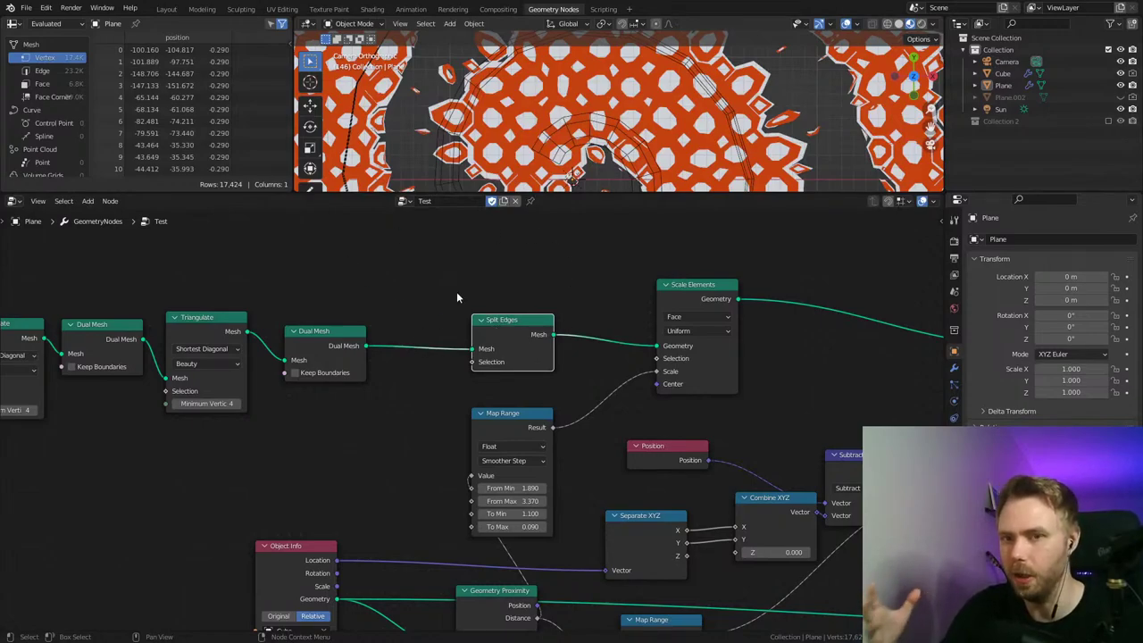
left_click_drag(511, 332, 489, 321)
mouse_move(695, 293)
left_mouse_down()
mouse_move(654, 285)
mouse_move(694, 309)
mouse_move(700, 285)
mouse_move(682, 274)
left_mouse_up()
Step: Select the Cube spiral to bring up its Geometry Nodes.001 tree and view it in perspective
middle_click_drag(568, 456, 590, 333)
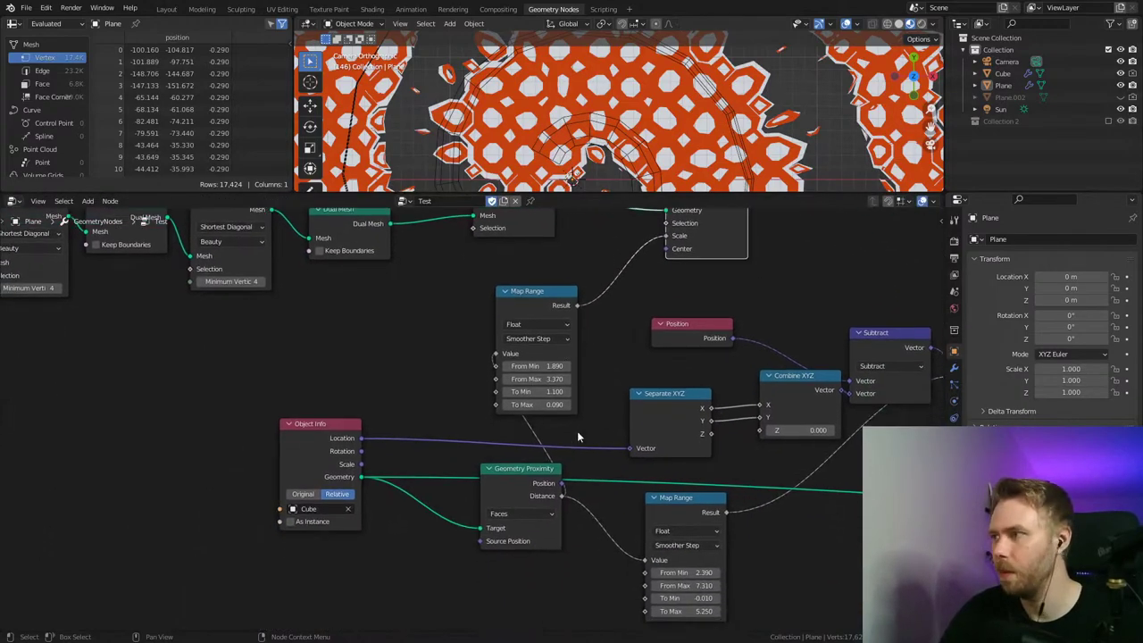
left_click(1018, 74)
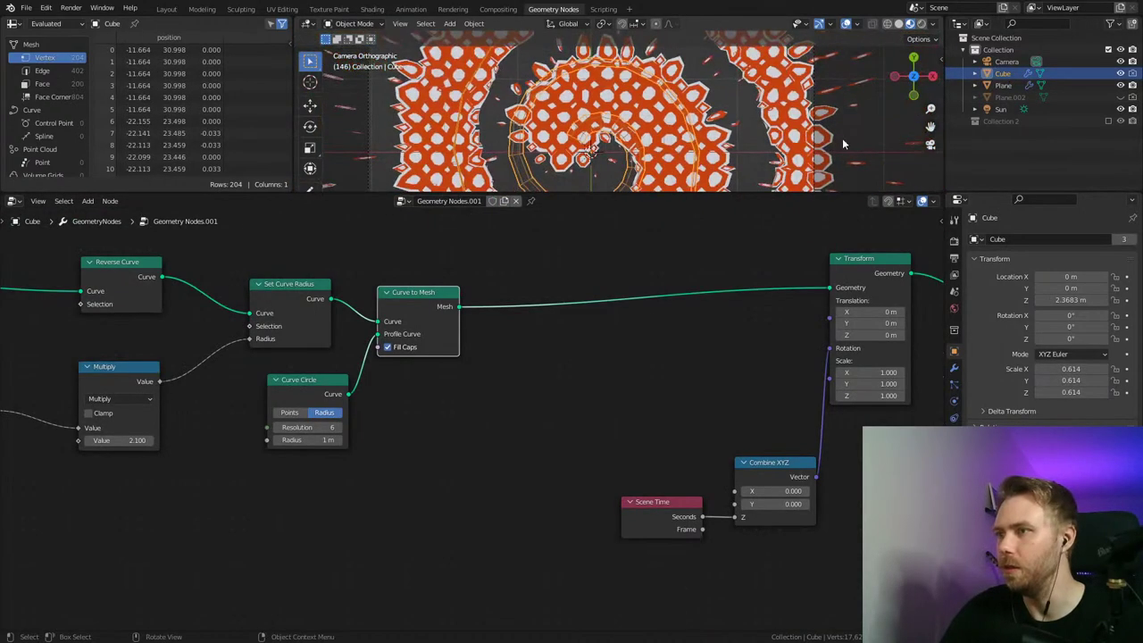
middle_click_drag(842, 137, 694, 107)
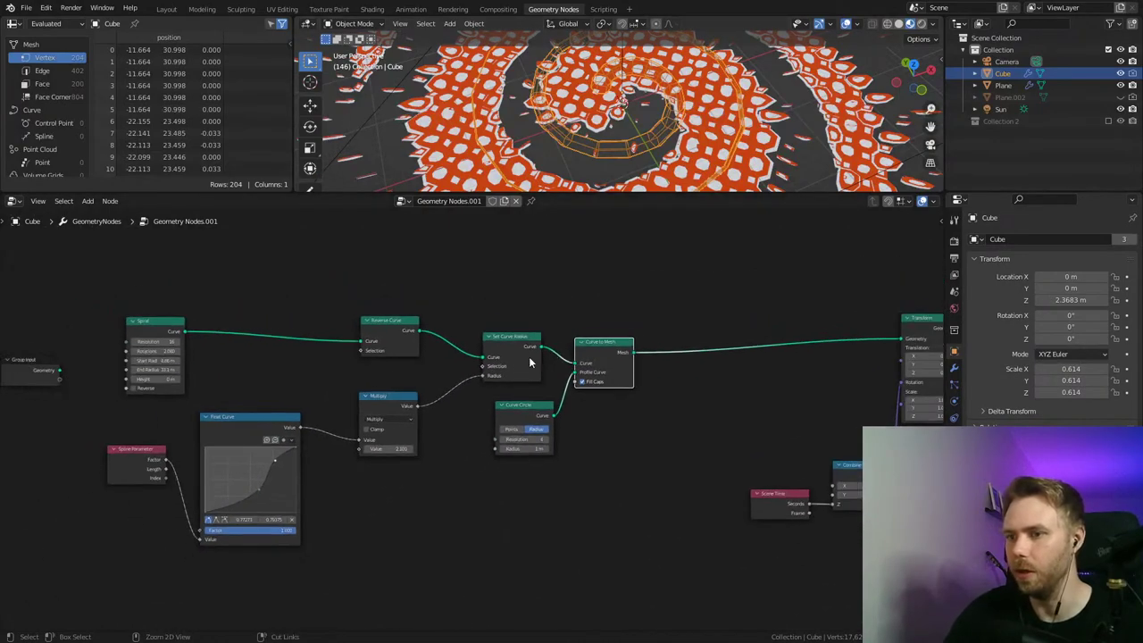
scroll(345, 339, "down", 2)
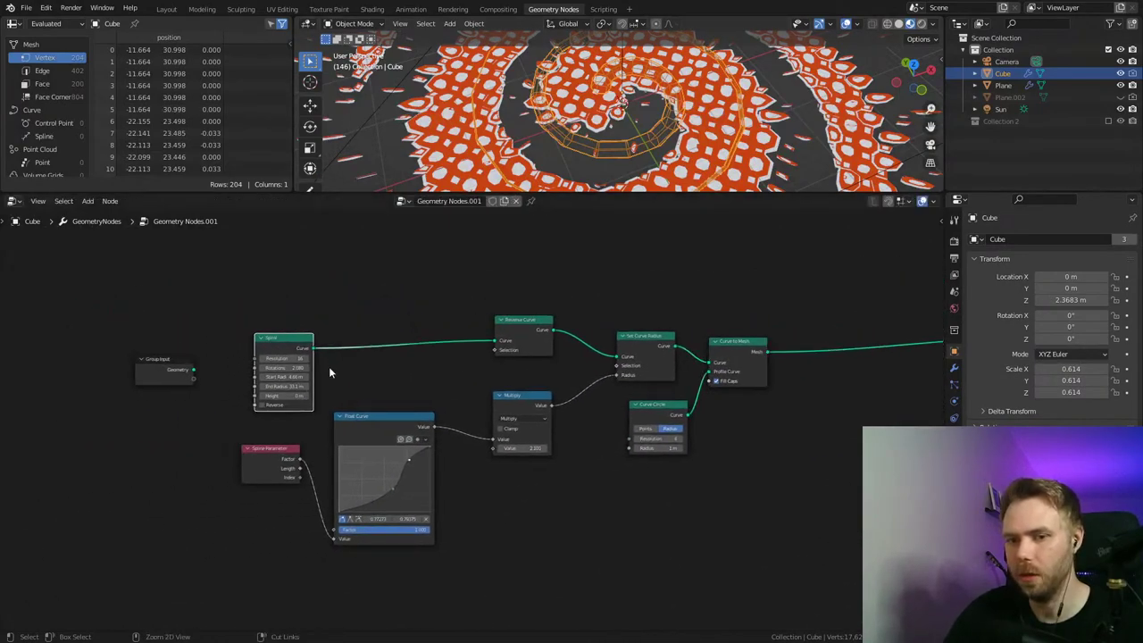
Step: Reposition the Spiral, Spline Parameter and Float Curve nodes at the start of the Cube's node tree
middle_click_drag(329, 372, 366, 324, "ctrl")
middle_click_drag(366, 324, 467, 321)
left_click_drag(320, 304, 316, 296)
left_click_drag(464, 427, 504, 429)
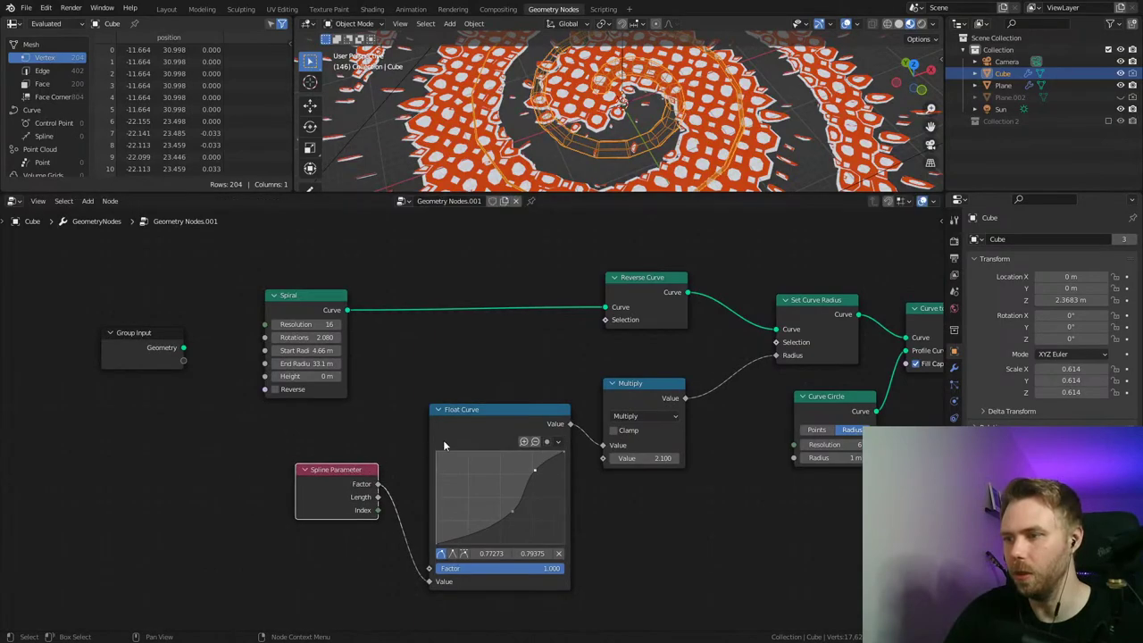
left_click_drag(443, 439, 422, 455)
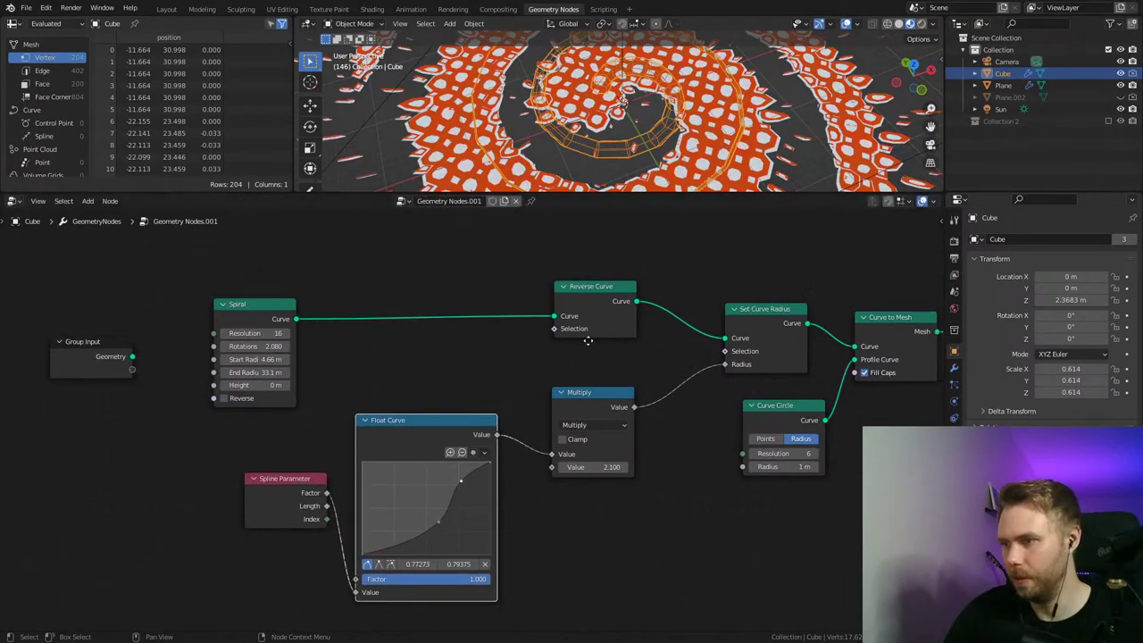
Step: Space out the Reverse Curve, Set Curve Radius, Multiply and Spline Parameter nodes
middle_click_drag(587, 340, 566, 340)
left_click_drag(583, 289, 578, 297)
mouse_move(752, 317)
left_mouse_down()
mouse_move(732, 313)
mouse_move(751, 308)
left_mouse_up()
left_click_drag(571, 392, 559, 406)
left_click_drag(268, 487, 243, 498)
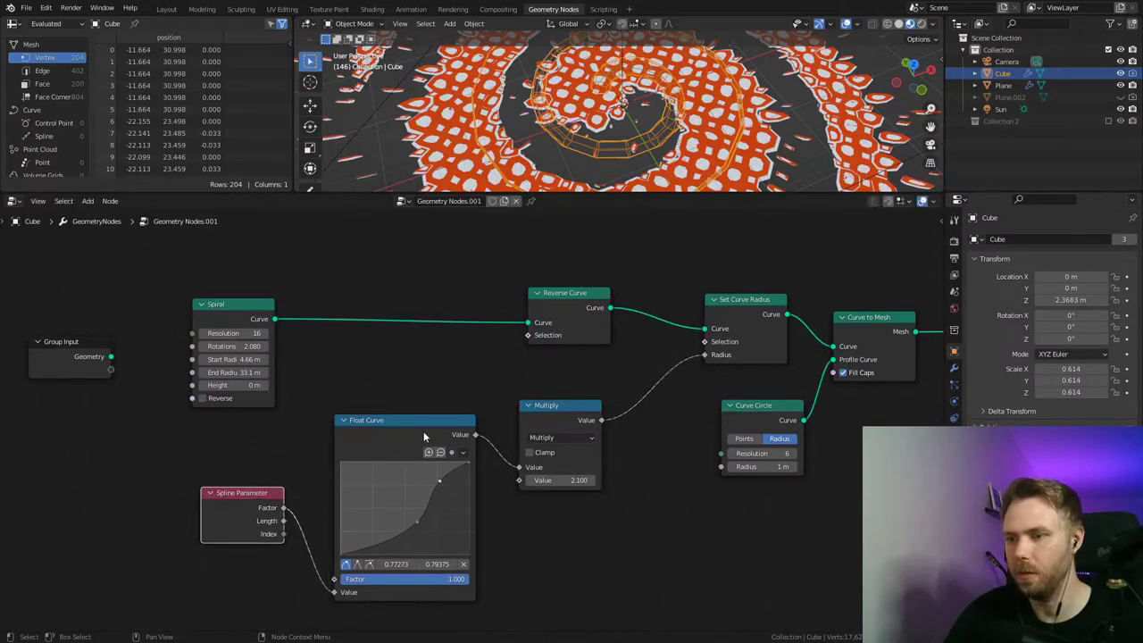
Step: Shift the Float Curve and Multiply nodes slightly to line them up and save the file
mouse_move(393, 417)
left_mouse_down()
mouse_move(370, 414)
mouse_move(380, 410)
left_mouse_up()
left_click_drag(561, 408, 556, 411)
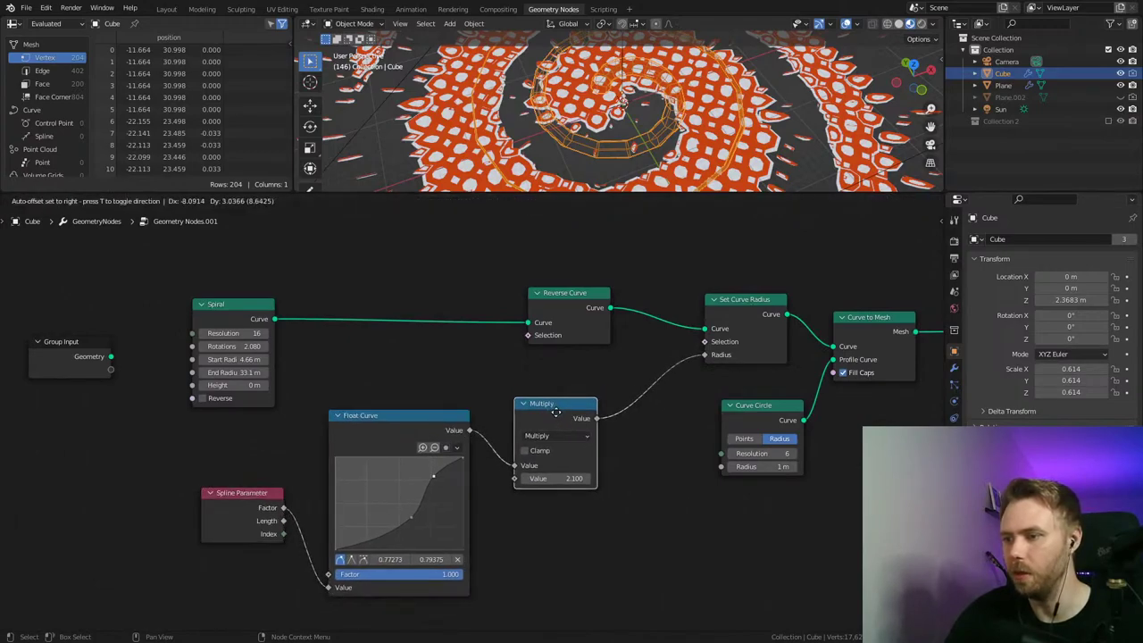
middle_click_drag(577, 462, 511, 466)
left_click_drag(489, 481, 521, 481)
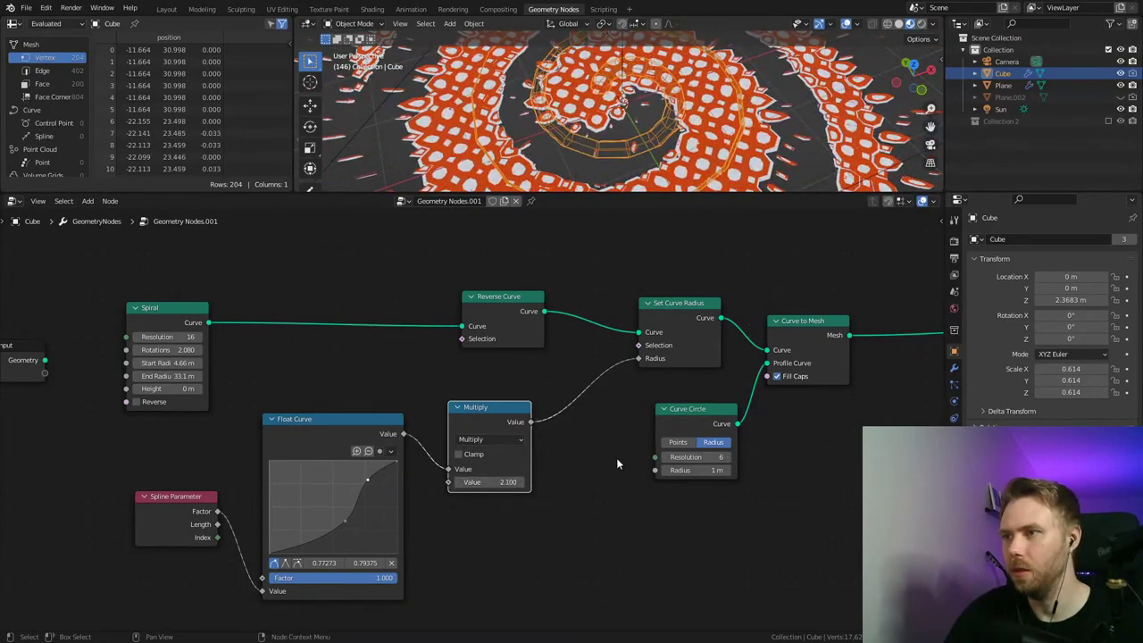
key("ctrl+s")
Step: Move the Curve Circle node below Set Curve Radius and raise the Curve to Mesh node beside it
middle_click_drag(649, 445, 387, 444)
left_click_drag(441, 452, 419, 462)
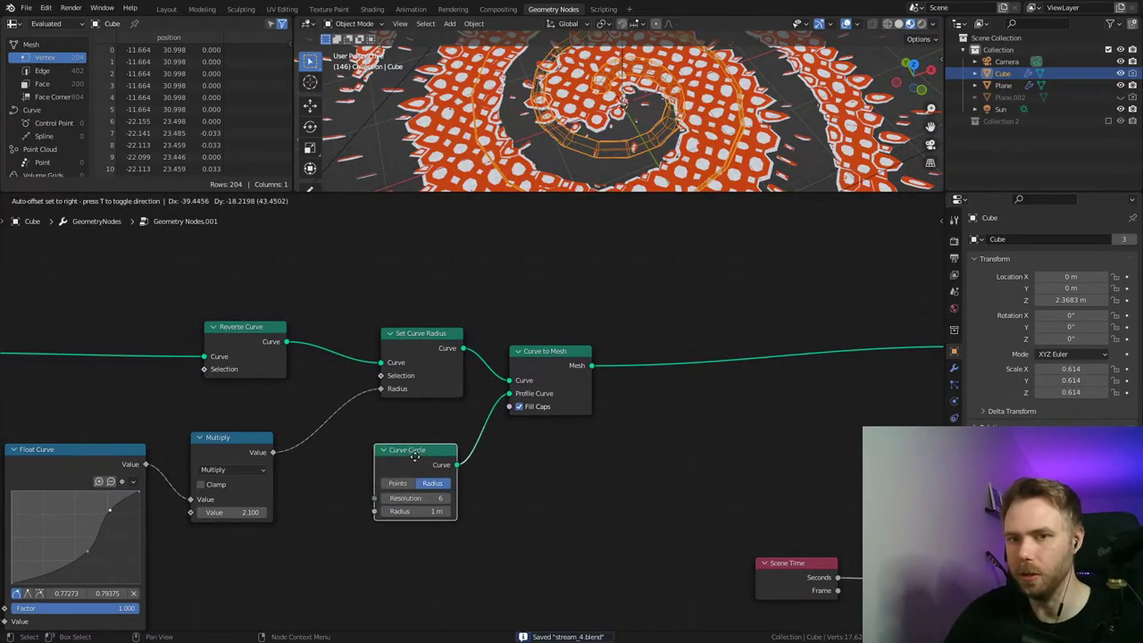
left_click_drag(551, 366, 551, 344)
middle_click_drag(770, 419, 333, 384)
scroll(465, 383, "down", 1)
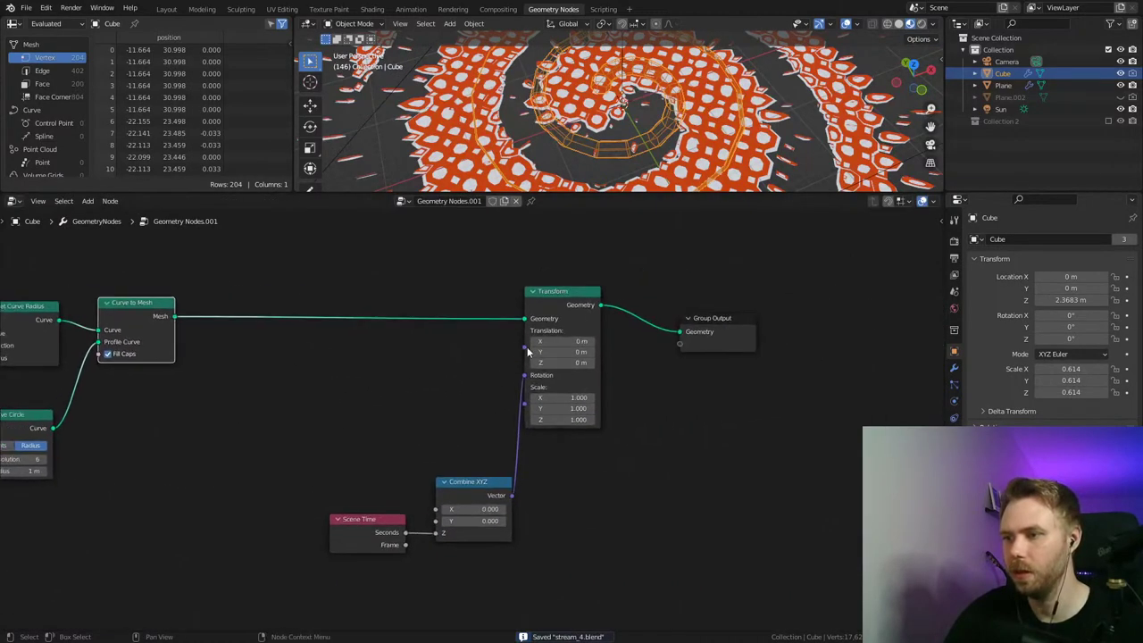
Step: Move the Scene Time and Combine XYZ nodes away from the Transform node and line them up side by side
left_click_drag(356, 518, 283, 497)
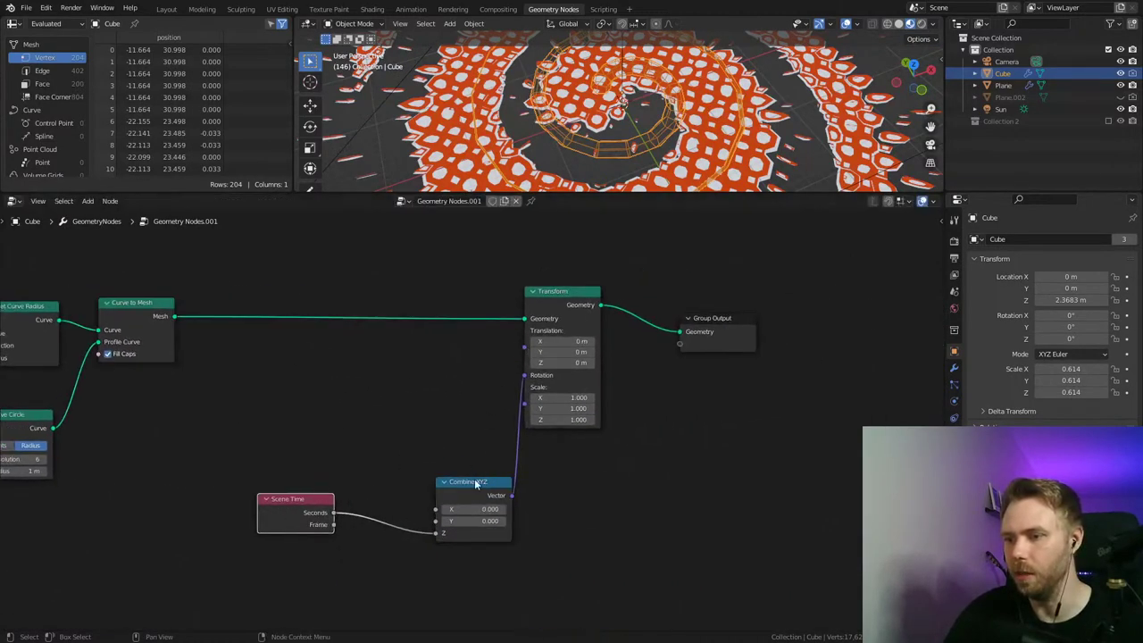
left_click_drag(467, 489, 410, 460)
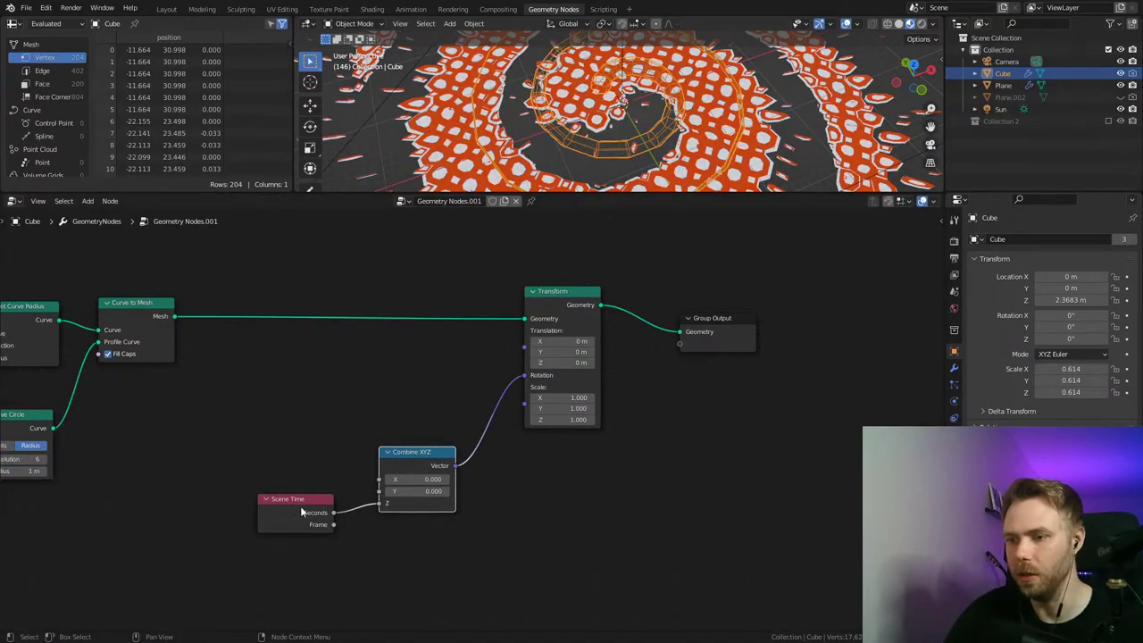
left_click_drag(302, 512, 298, 503)
left_click_drag(386, 507, 370, 503)
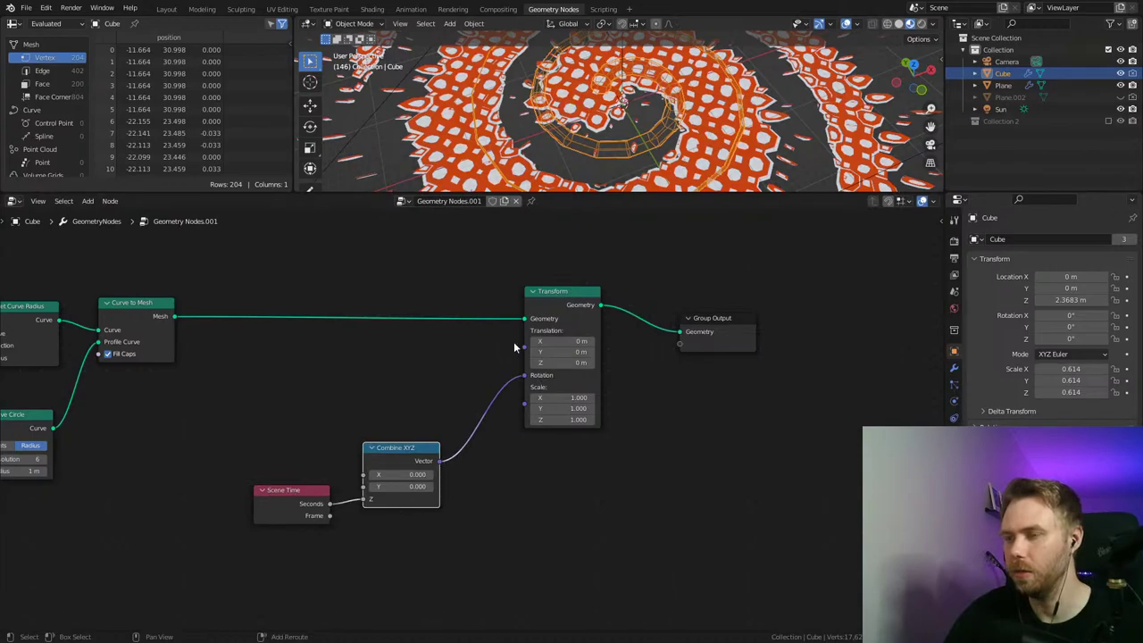
Step: Play the animation from the first frame and shift the Transform node slightly closer to Combine XYZ
key("shift+Left")
key("space")
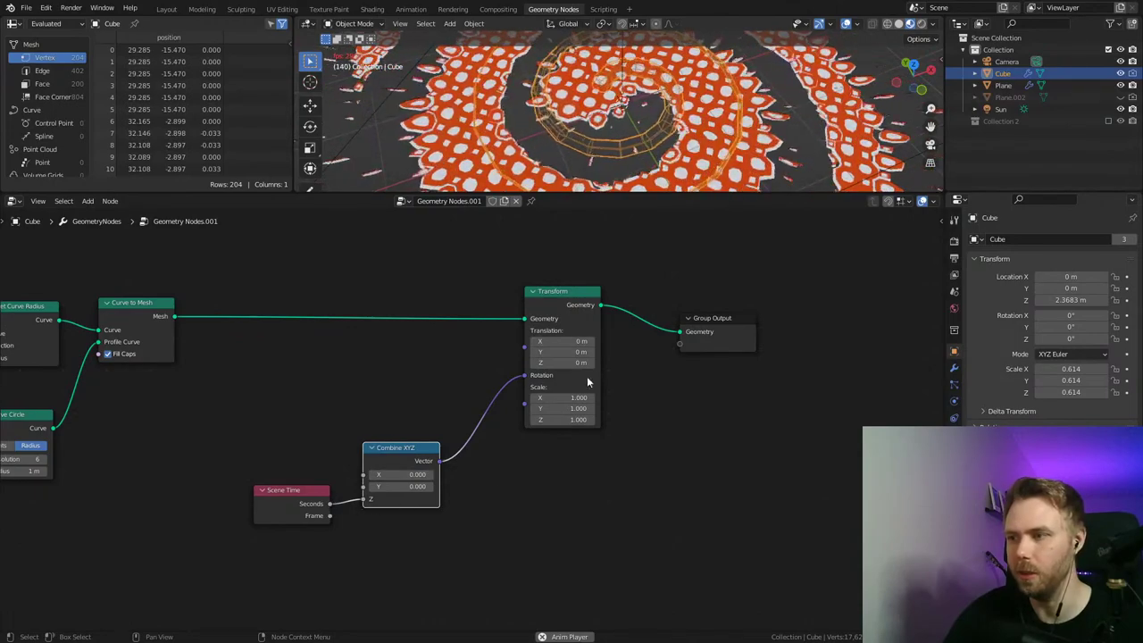
middle_click_drag(668, 368, 612, 410)
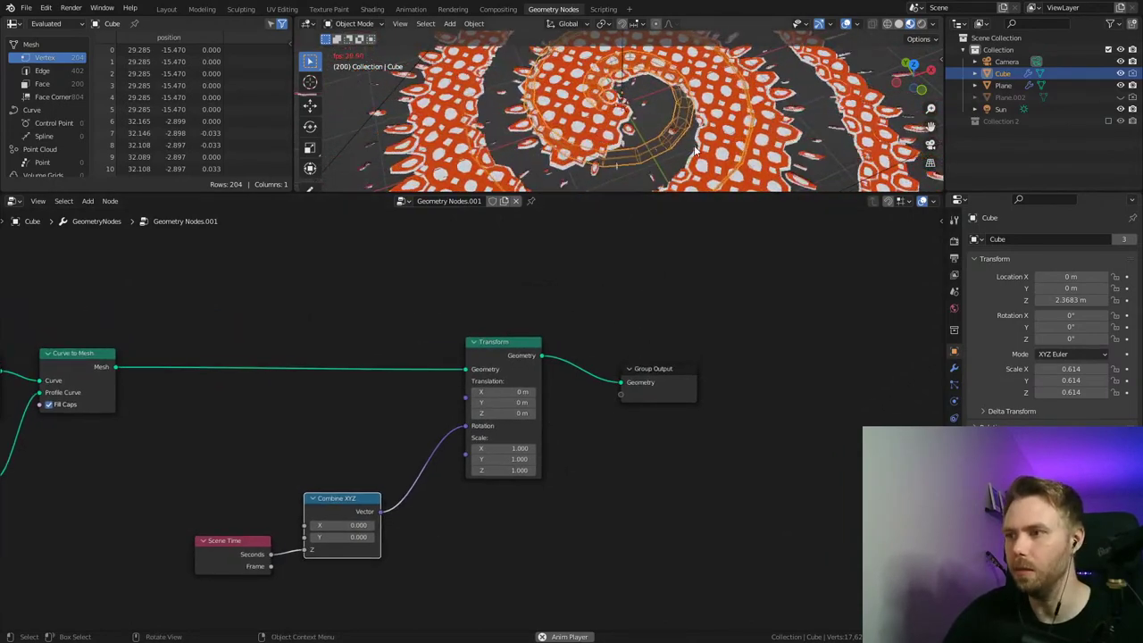
left_click_drag(514, 341, 491, 346)
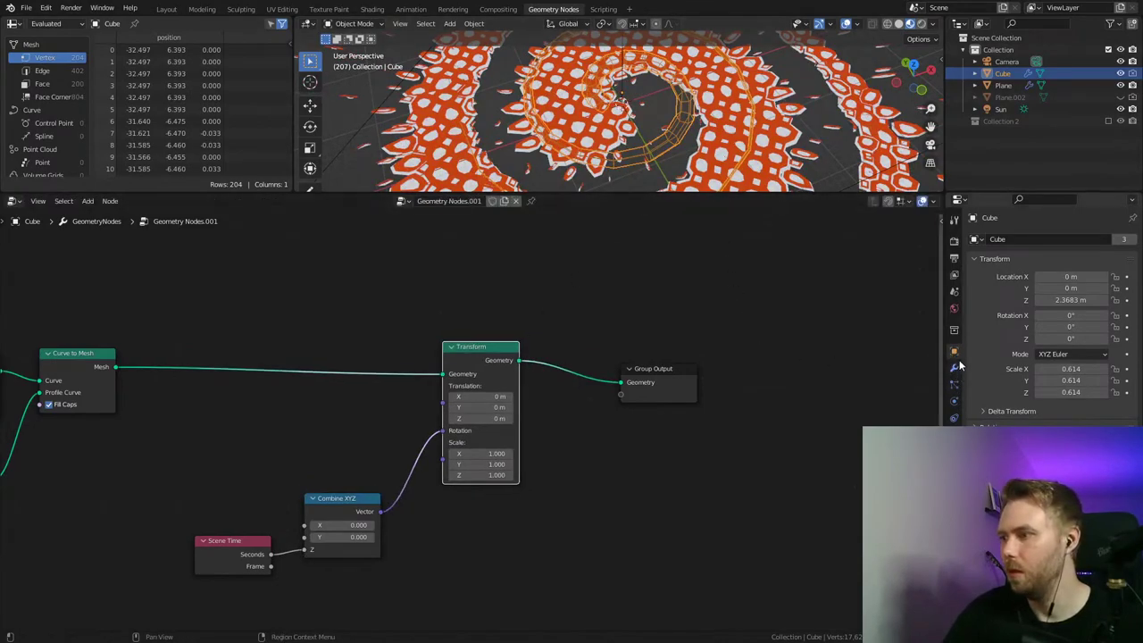
Step: Show the scene's output format and frame range settings, and select the Plane to display its node tree
left_click(953, 257)
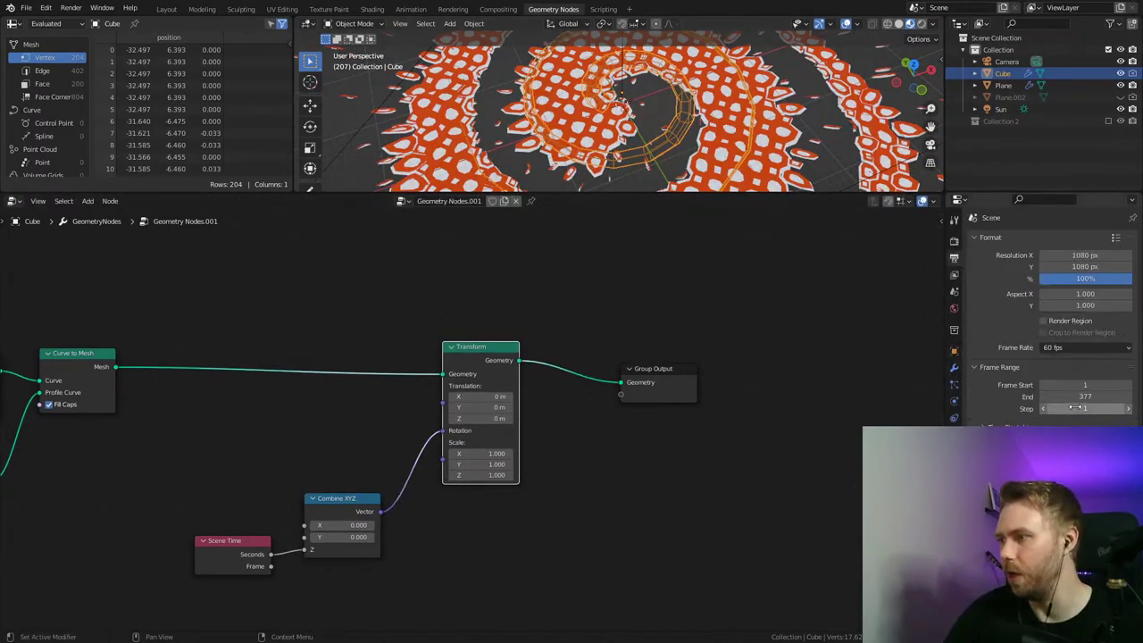
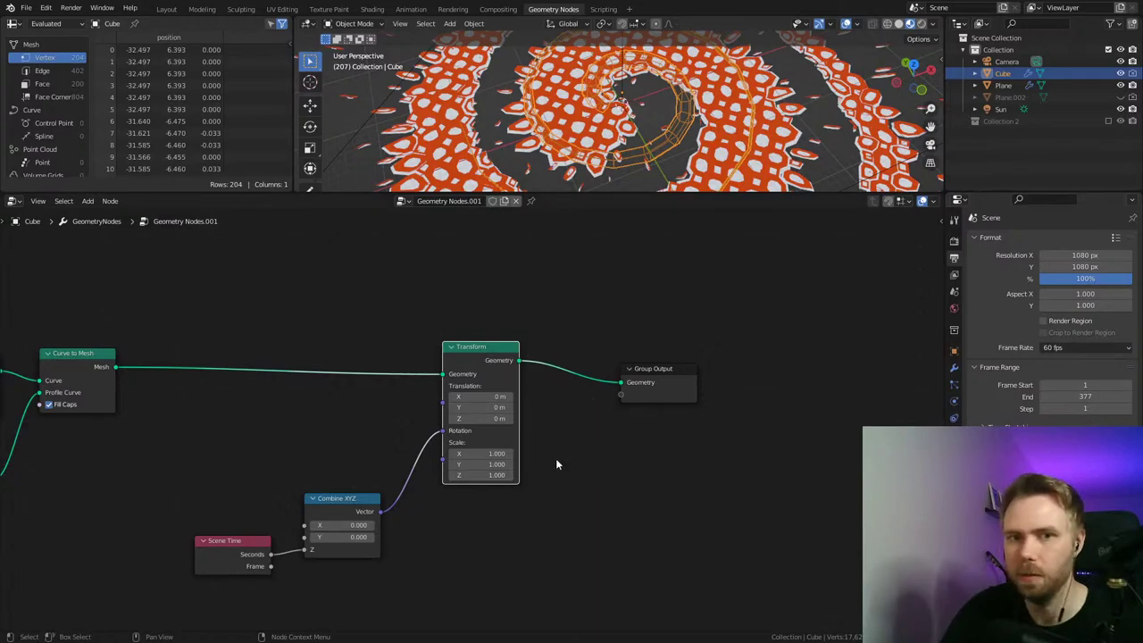
middle_click_drag(777, 305, 682, 339)
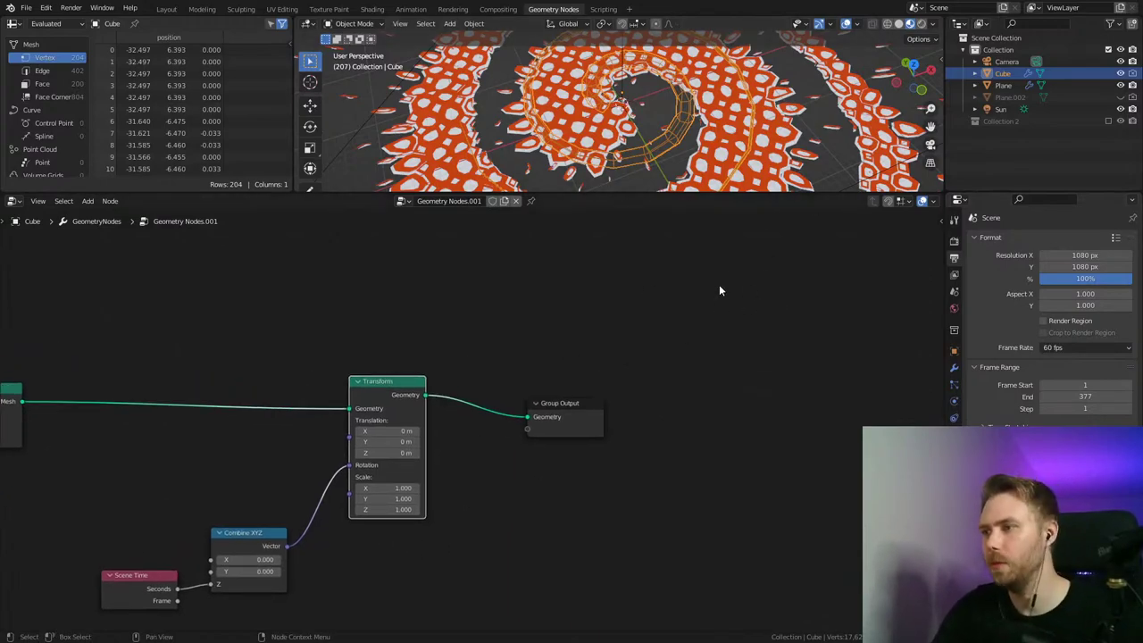
left_click(720, 120)
middle_click_drag(541, 392, 620, 375)
left_click(465, 338)
middle_click_drag(464, 338, 492, 325)
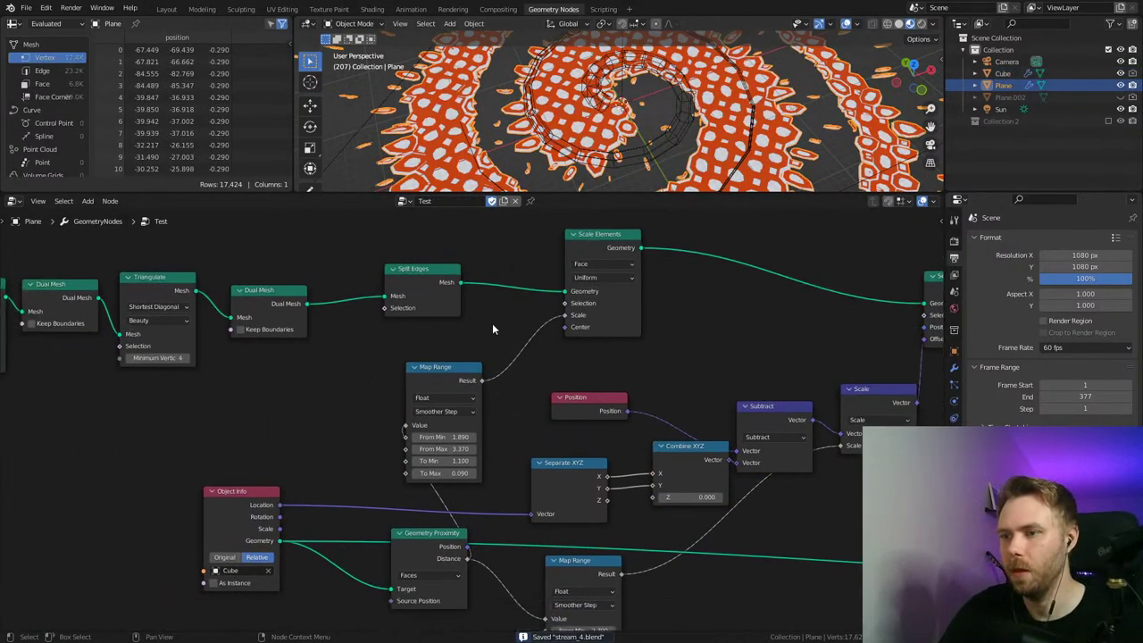
middle_click_drag(801, 336, 537, 331)
middle_click_drag(455, 334, 549, 328)
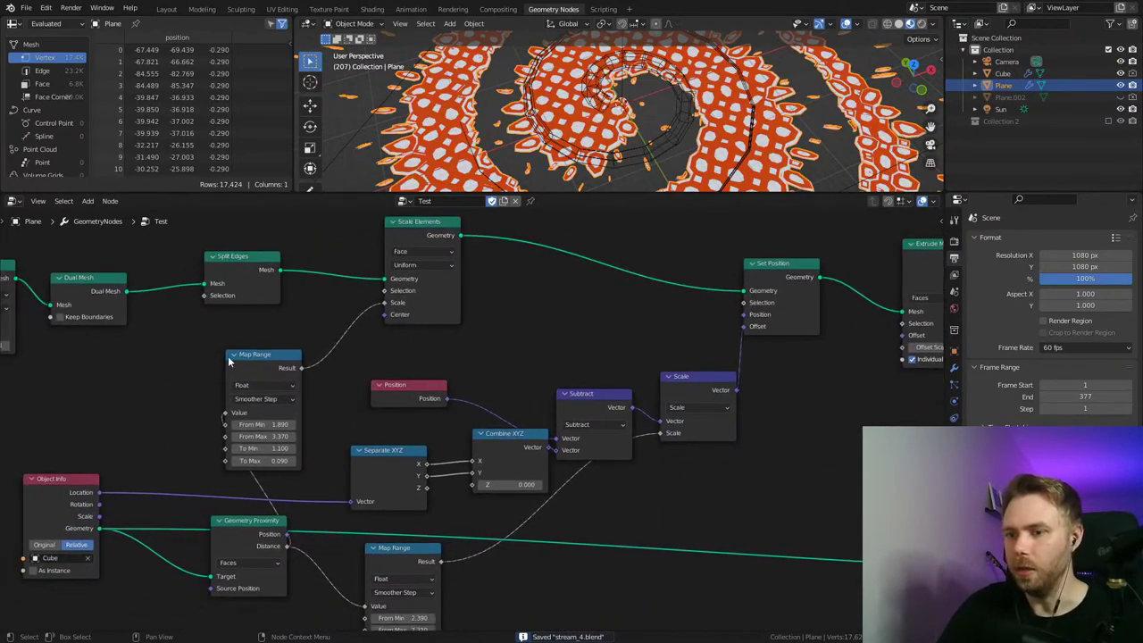
Step: Nudge the upper Map Range, Scale Elements and Split Edges nodes of the Plane's tree into line
left_click_drag(259, 360, 253, 356)
middle_click_drag(353, 335, 530, 339)
left_click_drag(580, 238, 569, 258)
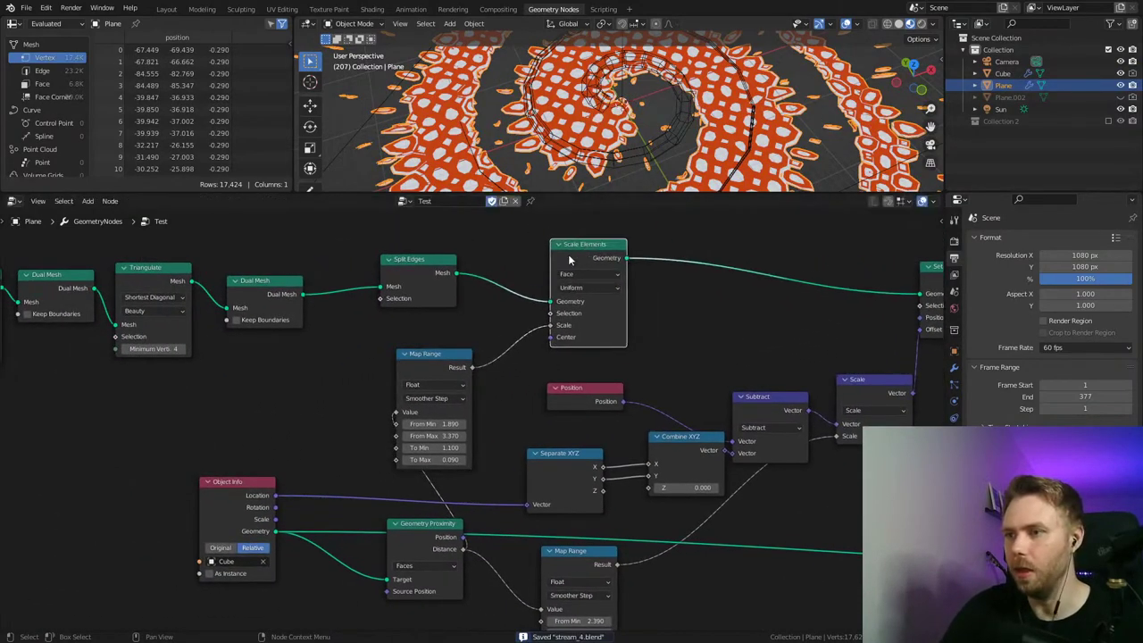
mouse_move(403, 264)
left_mouse_down()
mouse_move(393, 291)
mouse_move(401, 280)
left_mouse_up()
middle_click_drag(453, 344, 482, 320)
Step: Spread the Object Info and Geometry Proximity nodes away from the Map Range that feeds Scale Elements
left_click_drag(265, 455, 261, 471)
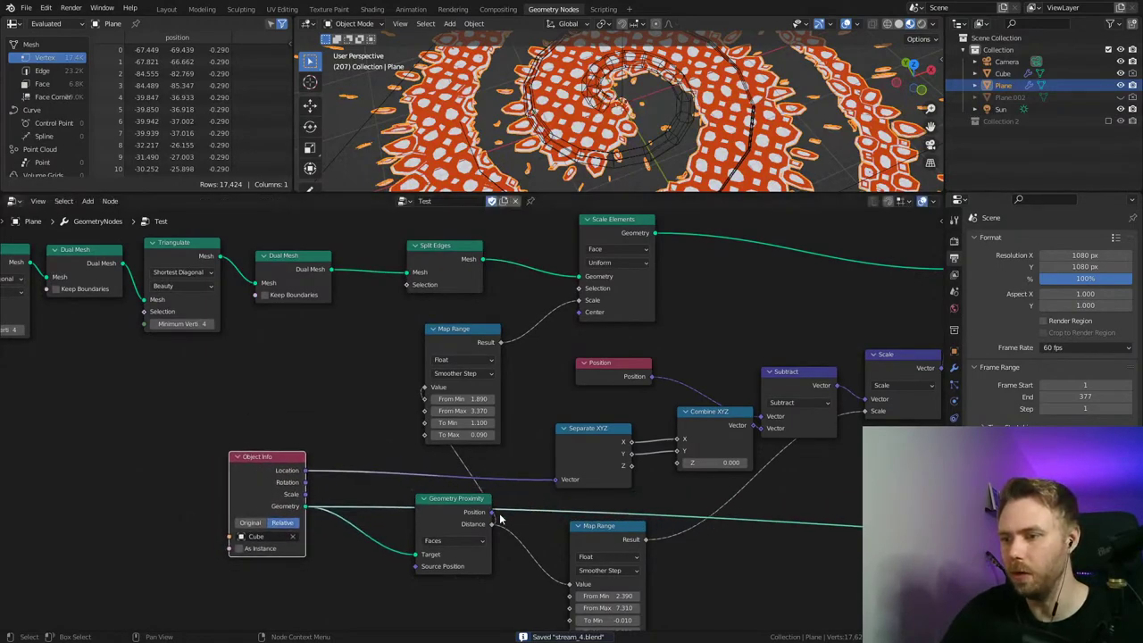
left_click_drag(425, 500, 386, 506)
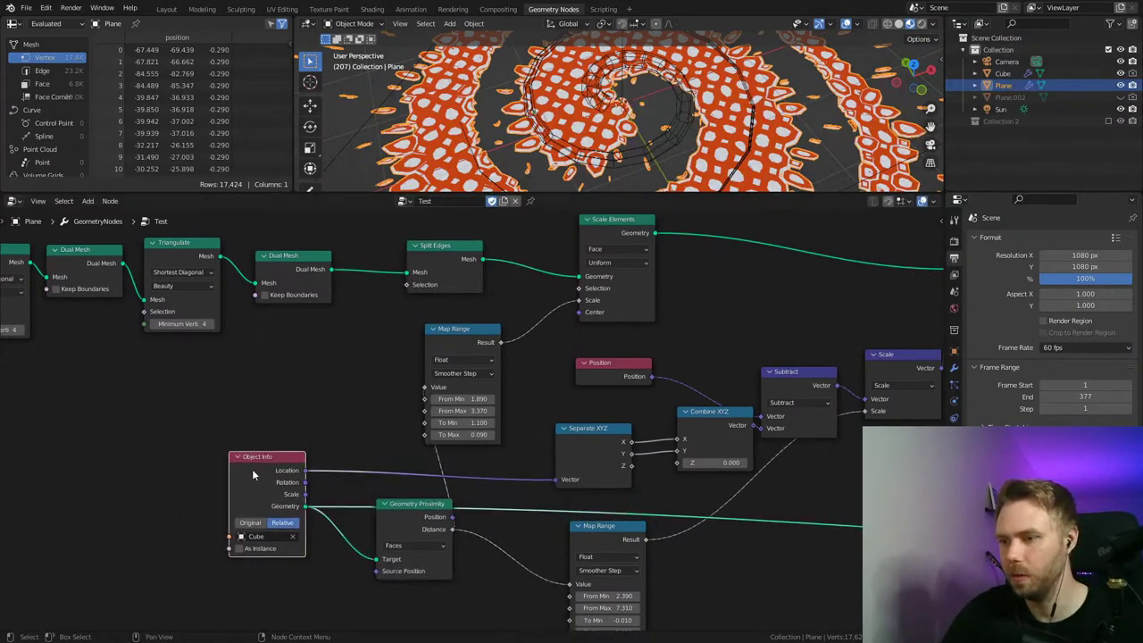
left_click_drag(252, 468, 212, 478)
left_click_drag(451, 378, 476, 382)
scroll(601, 99, "down", 4)
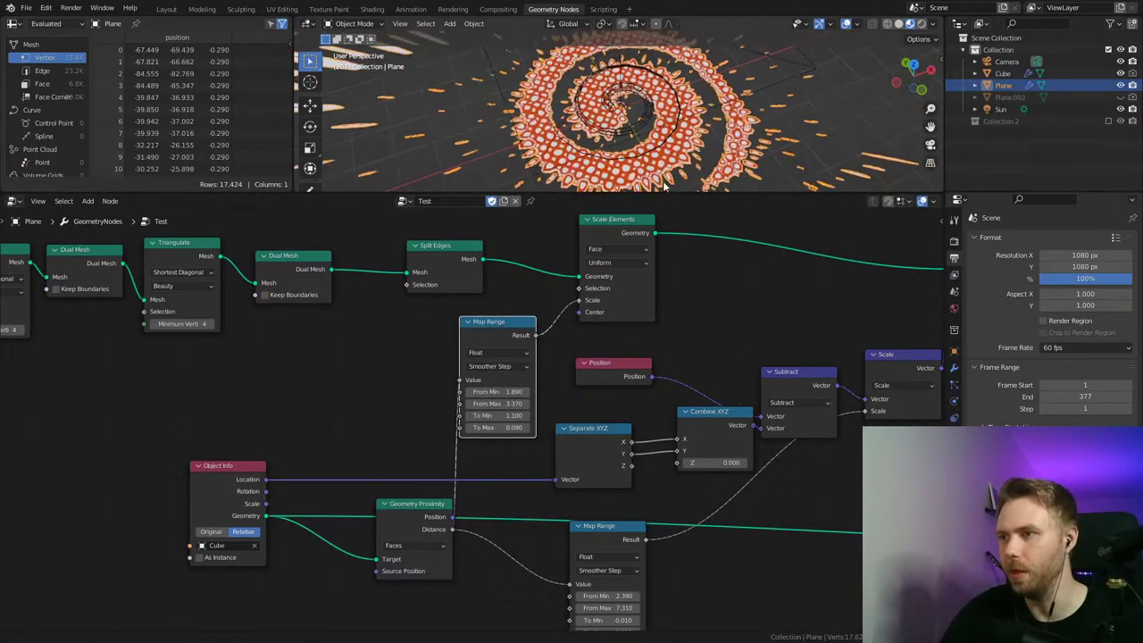
middle_click_drag(650, 80, 640, 122, "ctrl")
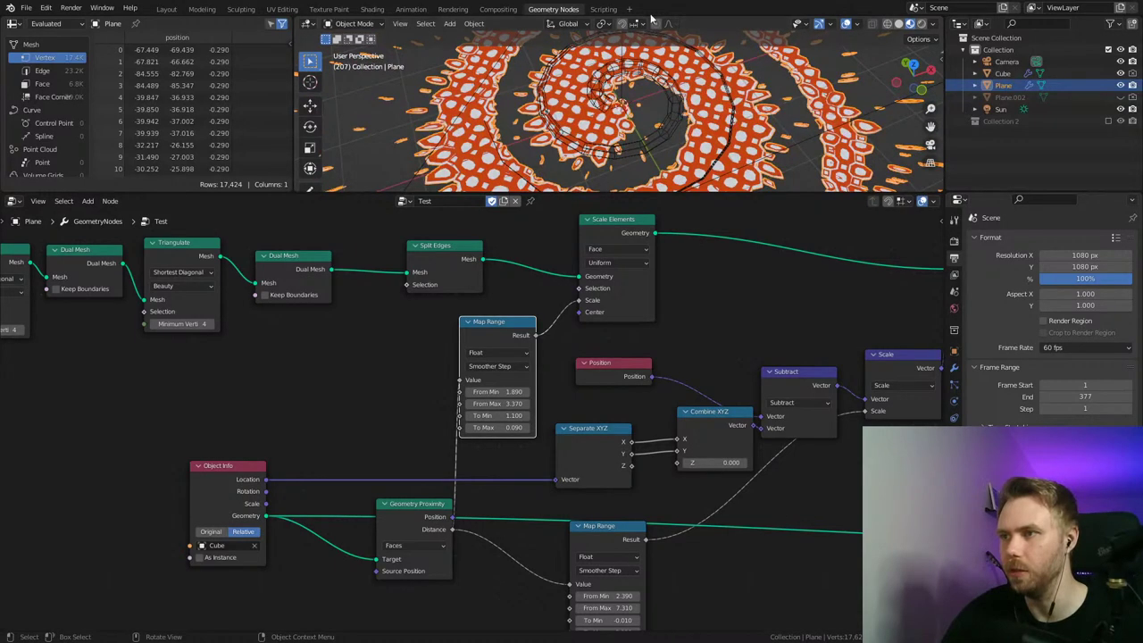
Step: Fine-tune the positions of the Geometry Proximity, upper Map Range and Scale Elements nodes and save the file
middle_click_drag(618, 362, 592, 351)
left_click_drag(397, 526, 359, 533)
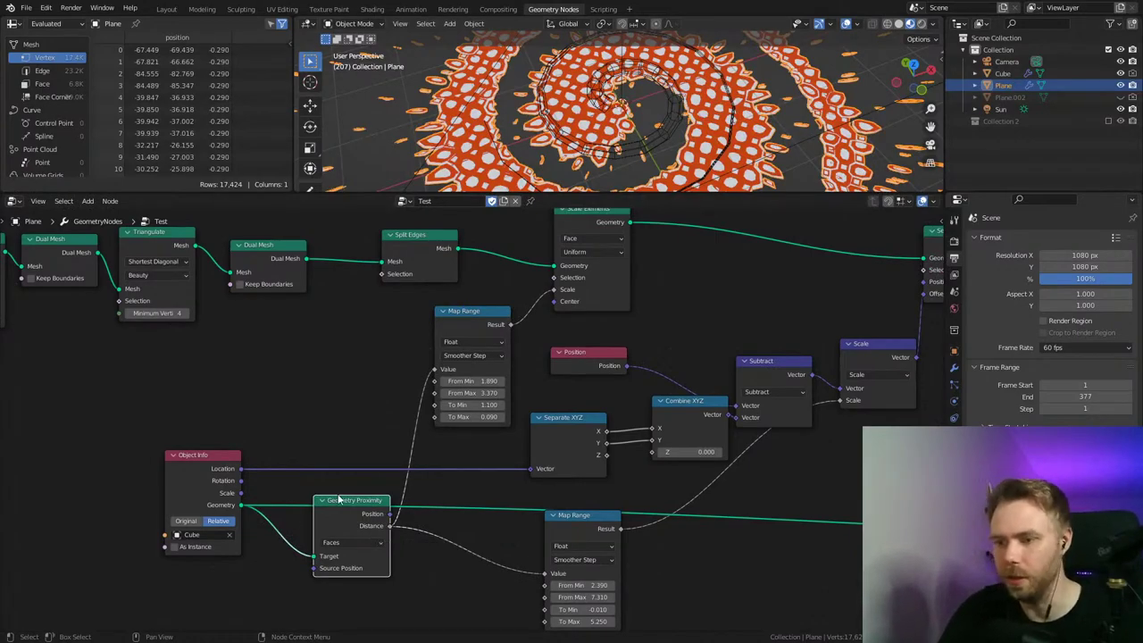
mouse_move(375, 509)
left_mouse_down()
mouse_move(369, 476)
mouse_move(368, 489)
left_mouse_up()
left_click_drag(478, 362, 461, 358)
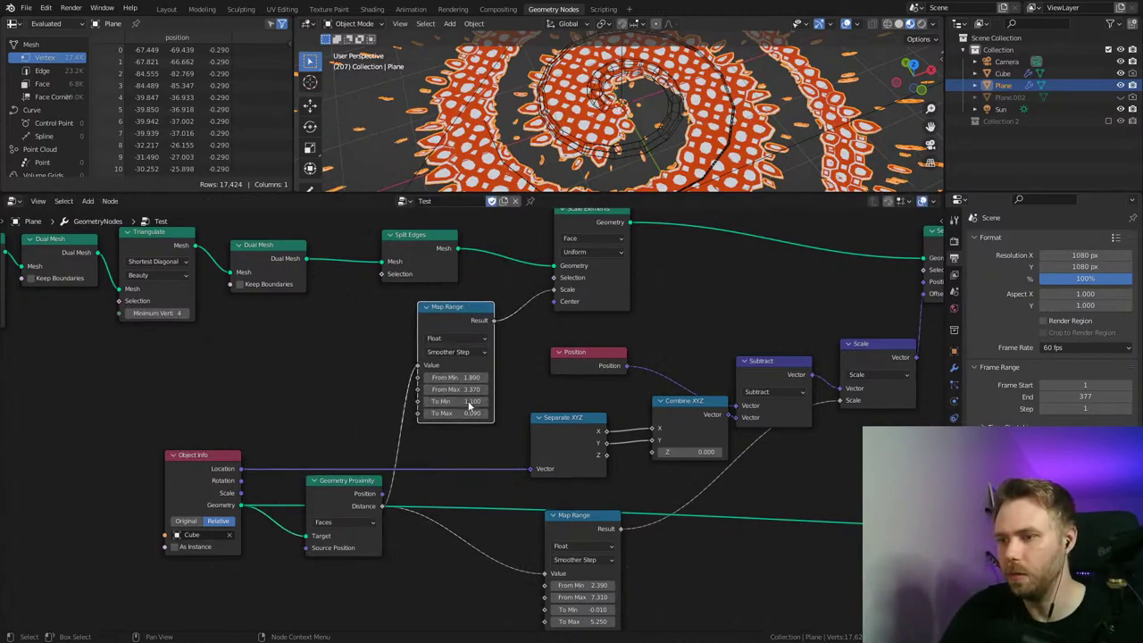
middle_click_drag(591, 262, 553, 298)
left_click_drag(553, 244, 546, 254)
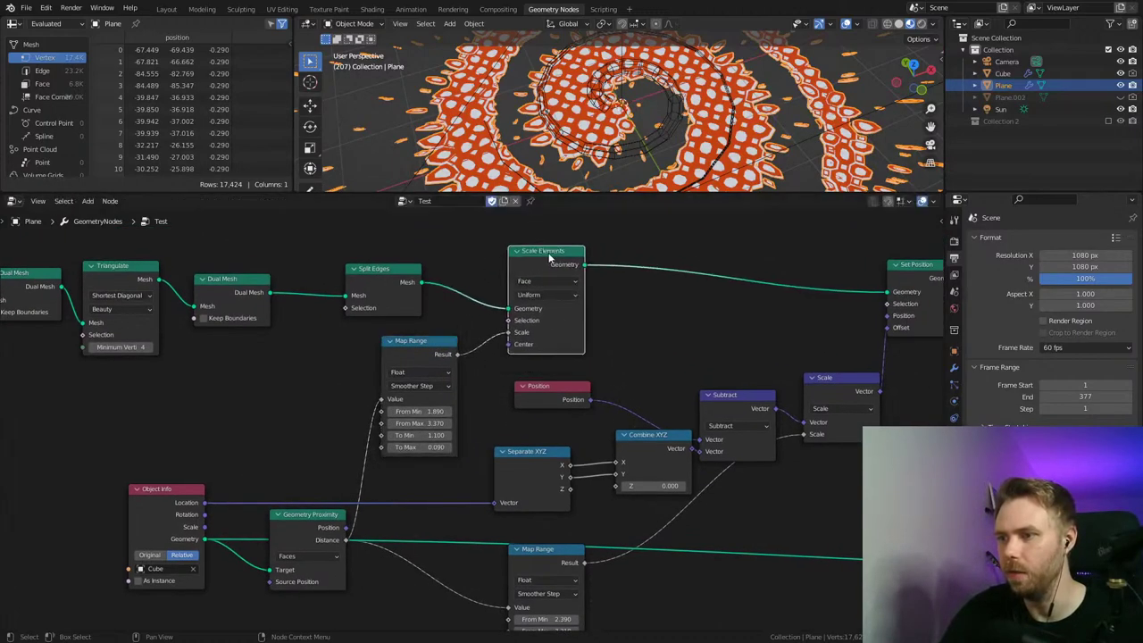
middle_click_drag(642, 419, 606, 321)
middle_click_drag(583, 419, 491, 435)
key("ctrl+s")
Step: Raise the lower Map Range under Separate XYZ and move the Subtract and Position nodes above Combine XYZ
middle_click_drag(573, 448, 528, 462)
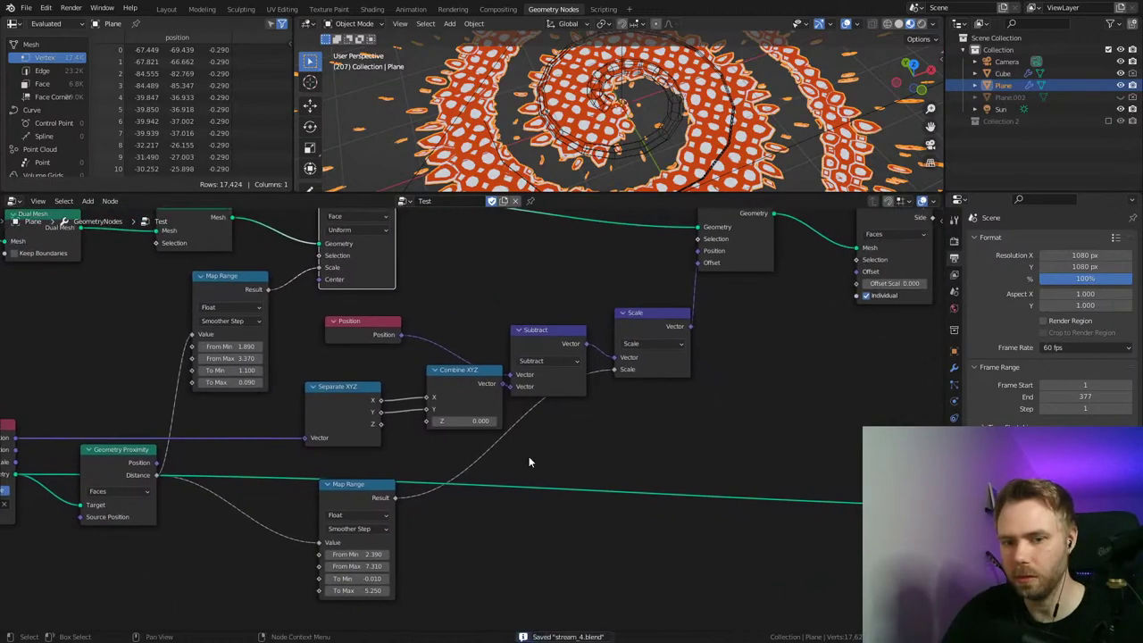
mouse_move(380, 493)
left_mouse_down()
mouse_move(335, 507)
mouse_move(383, 507)
left_mouse_up()
middle_click_drag(484, 457, 437, 508)
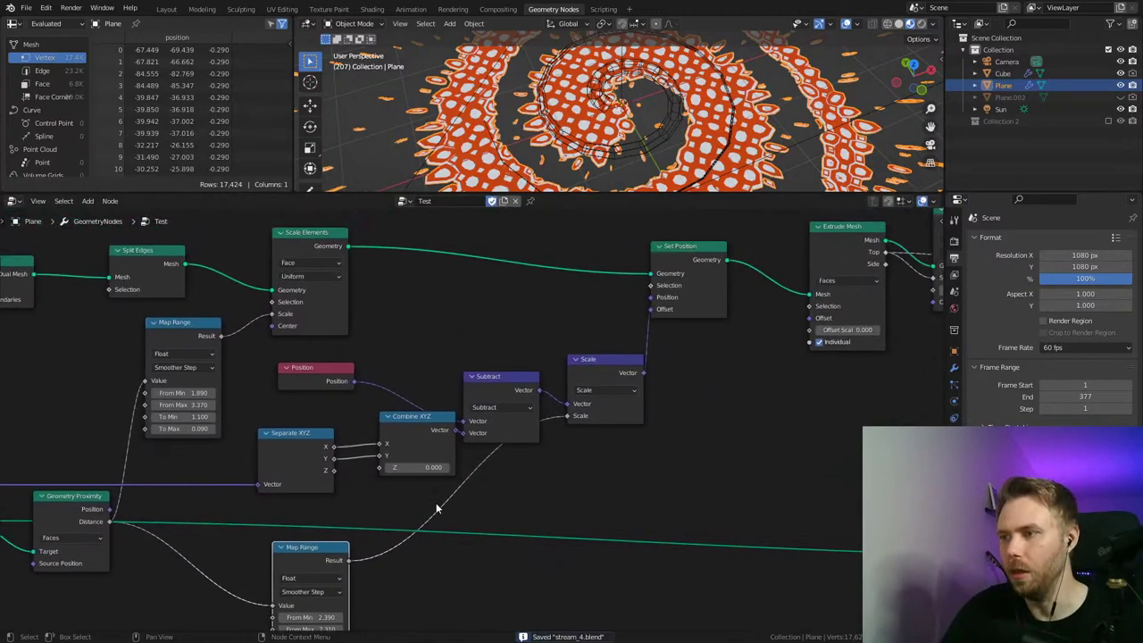
left_click_drag(298, 552, 316, 480)
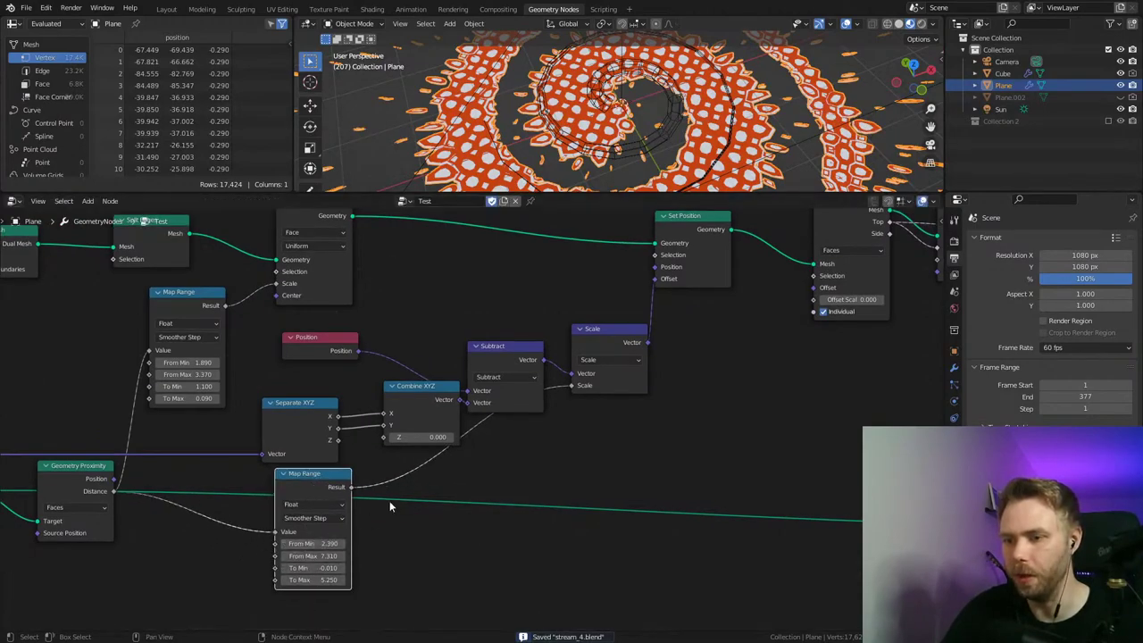
middle_click_drag(389, 507, 343, 541)
left_click_drag(403, 423, 423, 361)
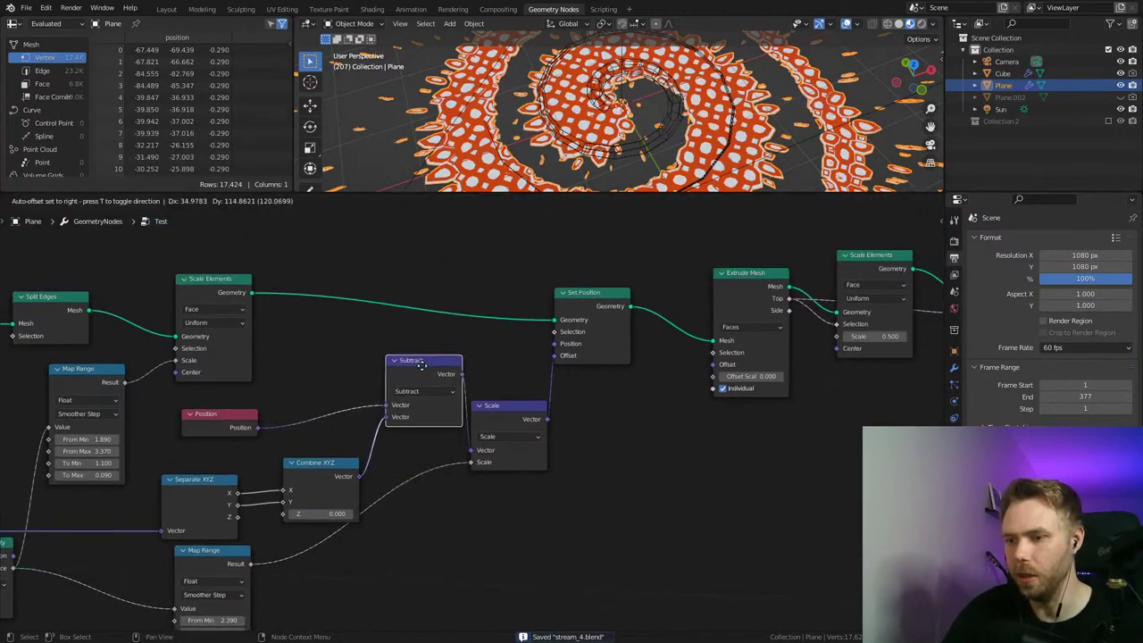
left_click_drag(227, 423, 320, 404)
middle_click_drag(392, 441, 405, 427)
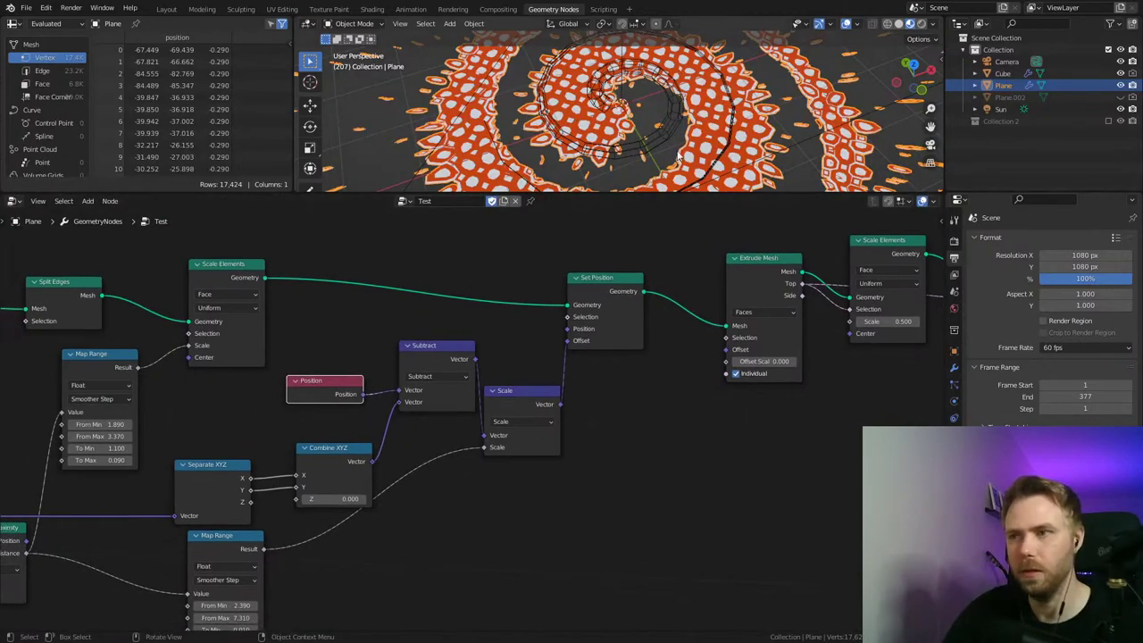
Step: Switch to the top view, disconnect the Scale node from the Set Position offset and save the file
middle_click_drag(532, 270, 616, 223)
key("KP_7")
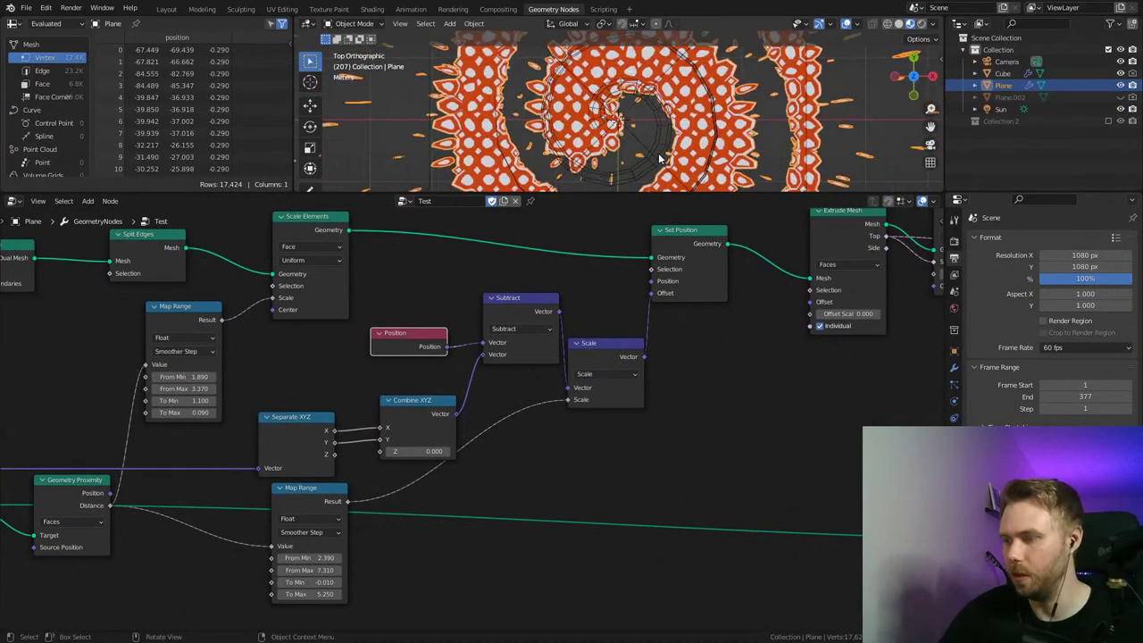
middle_click_drag(690, 122, 679, 156, "ctrl")
left_click_drag(650, 293, 750, 364)
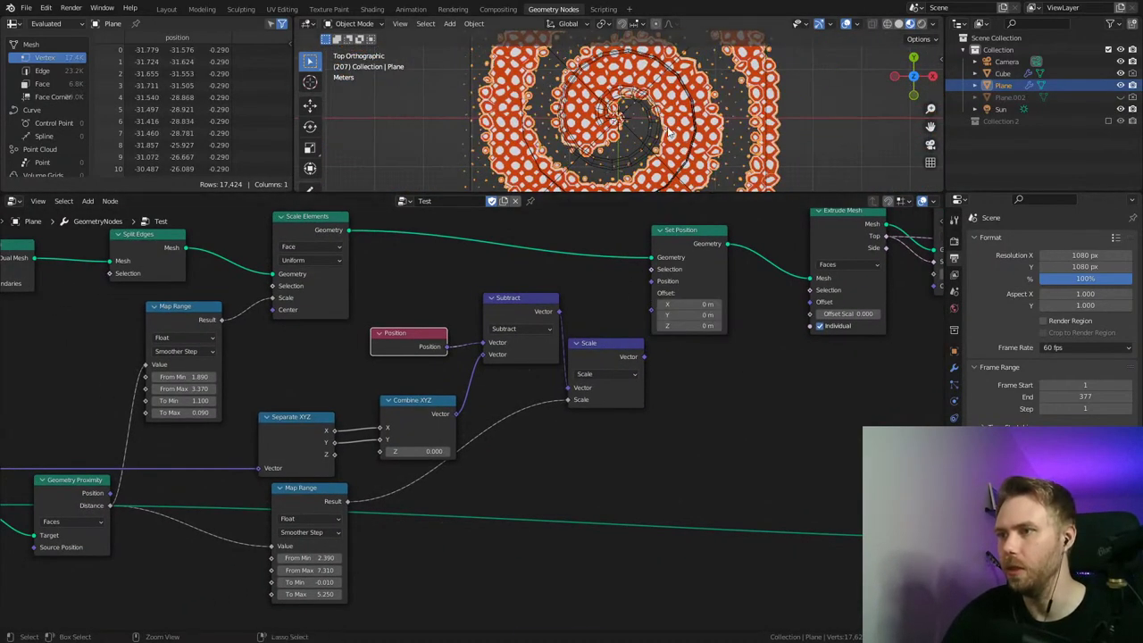
key("ctrl+s")
Step: Cut the link from Combine XYZ to the final Set Position offset before the Group Output, and save the file
middle_click_drag(678, 157, 643, 134, "ctrl")
scroll(648, 122, "down", 3)
middle_click_drag(775, 314, 419, 344)
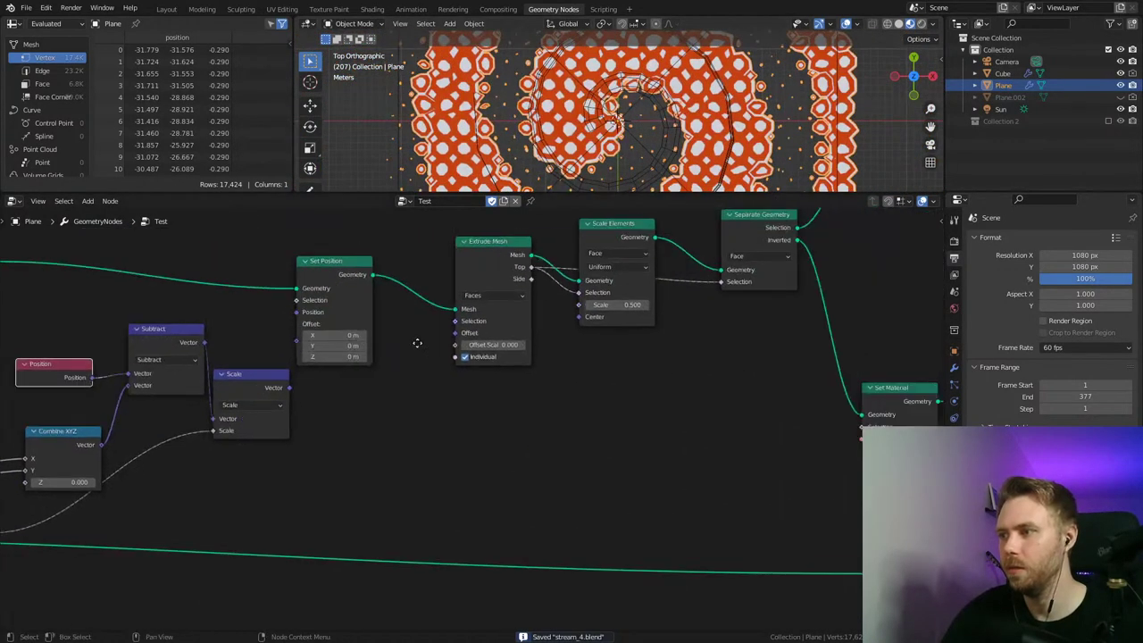
middle_click_drag(643, 391, 186, 379)
middle_click_drag(706, 285, 568, 433, "ctrl")
middle_click_drag(568, 433, 647, 370, "ctrl")
right_click_drag(789, 336, 788, 364, "ctrl")
scroll(648, 120, "up", 4)
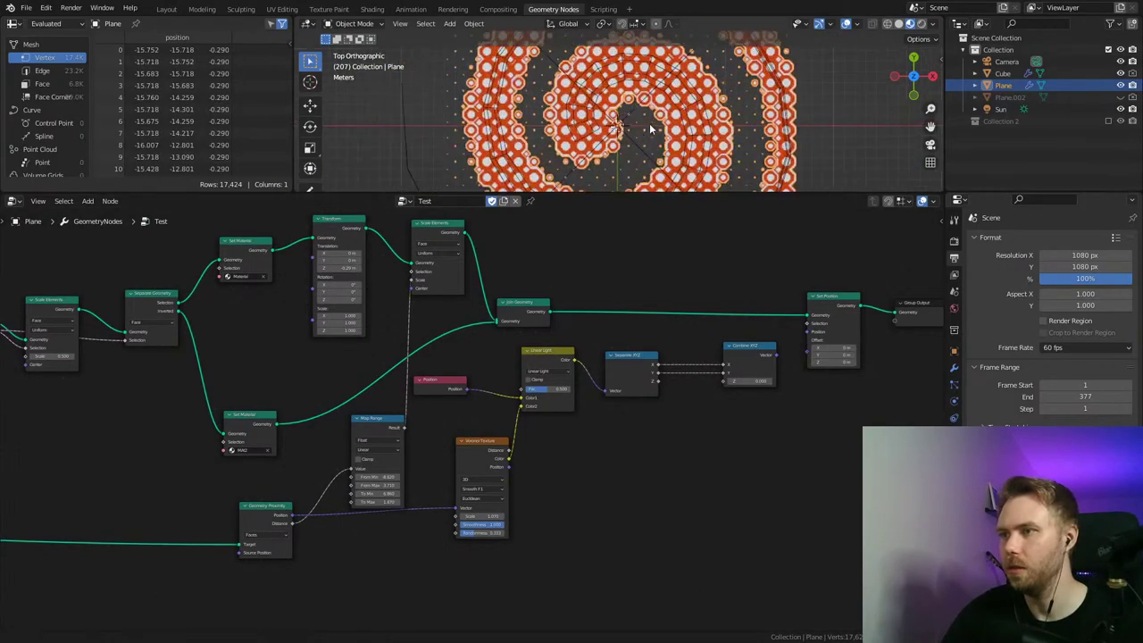
middle_click_drag(252, 339, 545, 377)
key("ctrl+s")
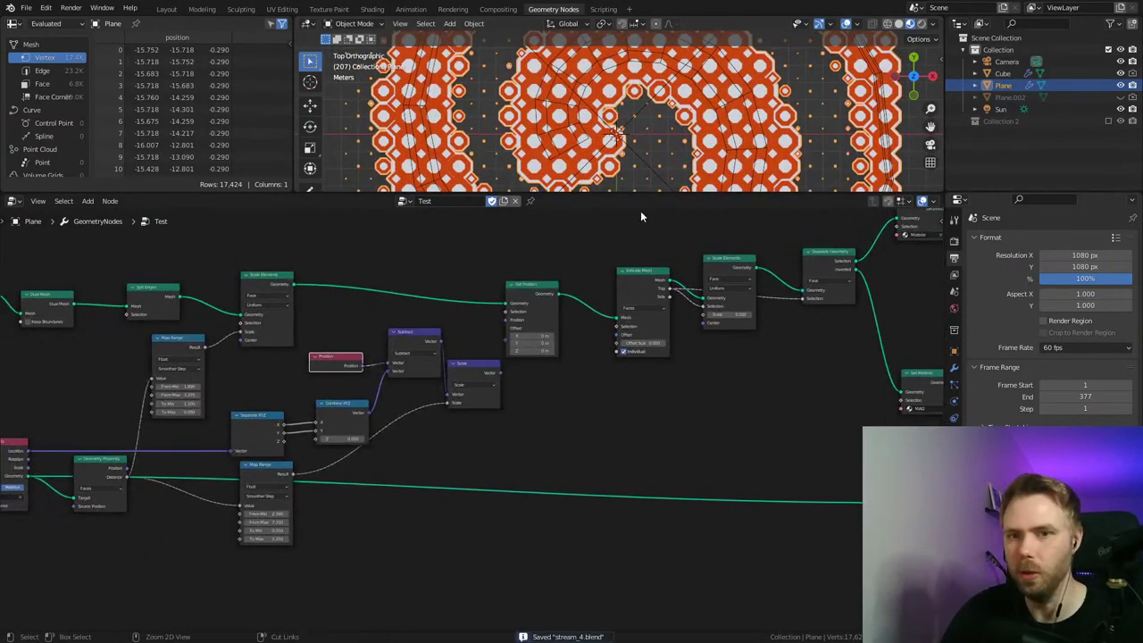
Step: Enlarge the 3D viewport and play the animation to check the spiral without the position offsets
left_click_drag(655, 191, 654, 366)
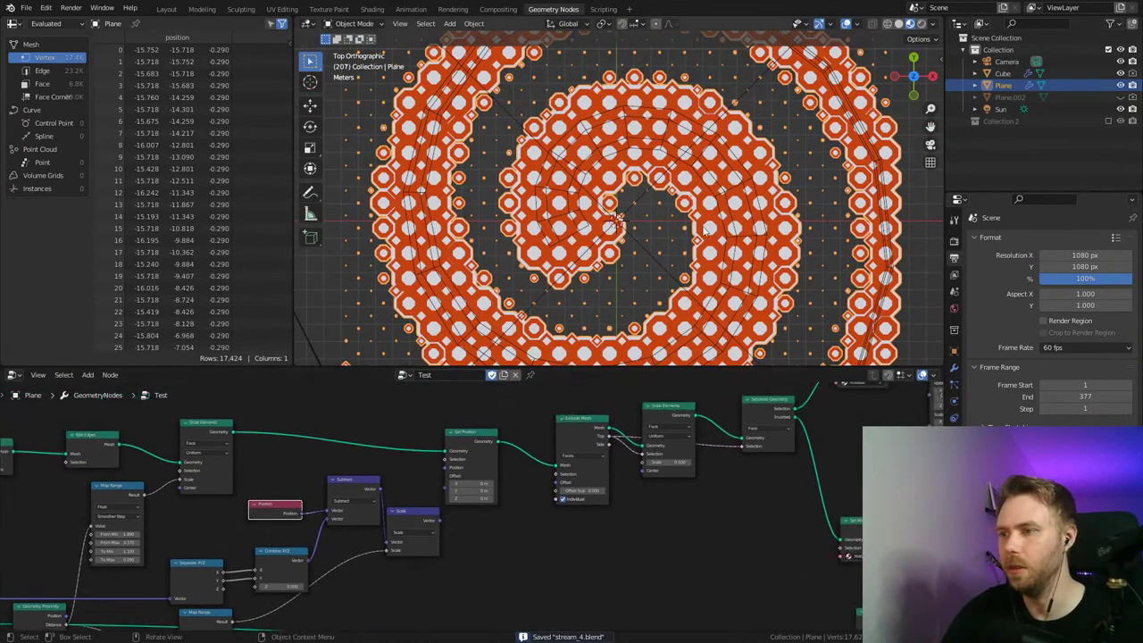
key("space")
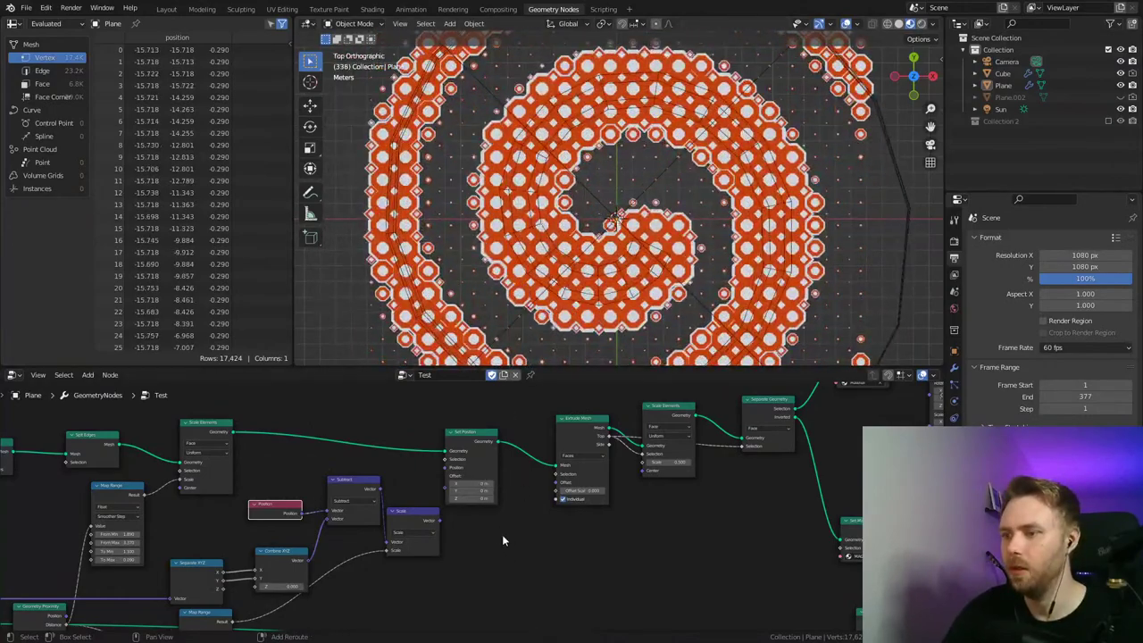
key("space")
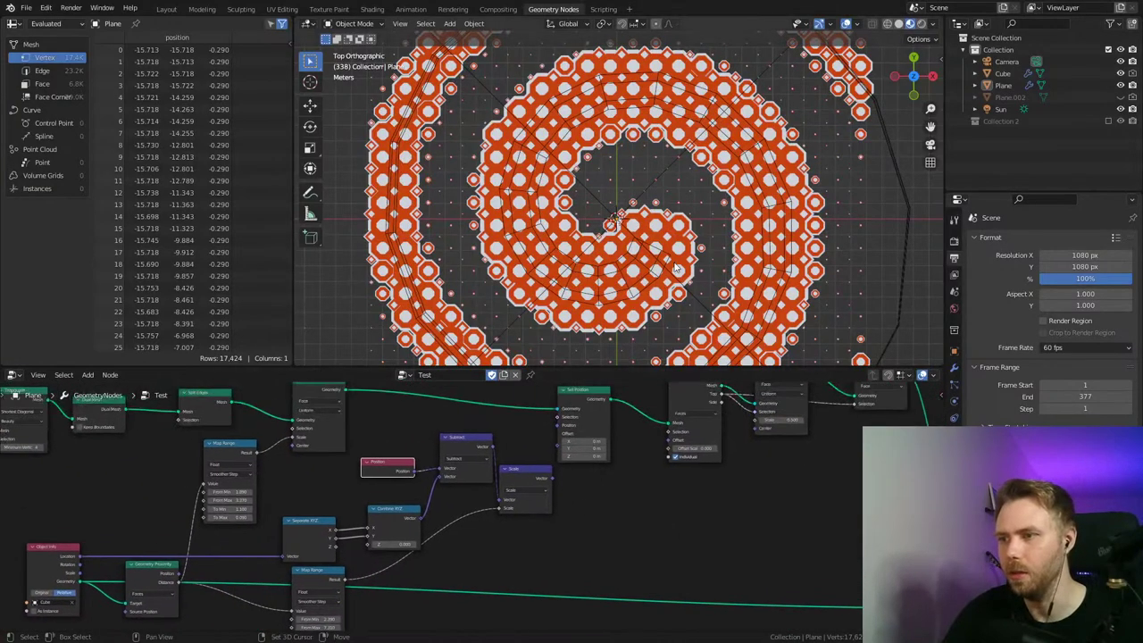
key("space")
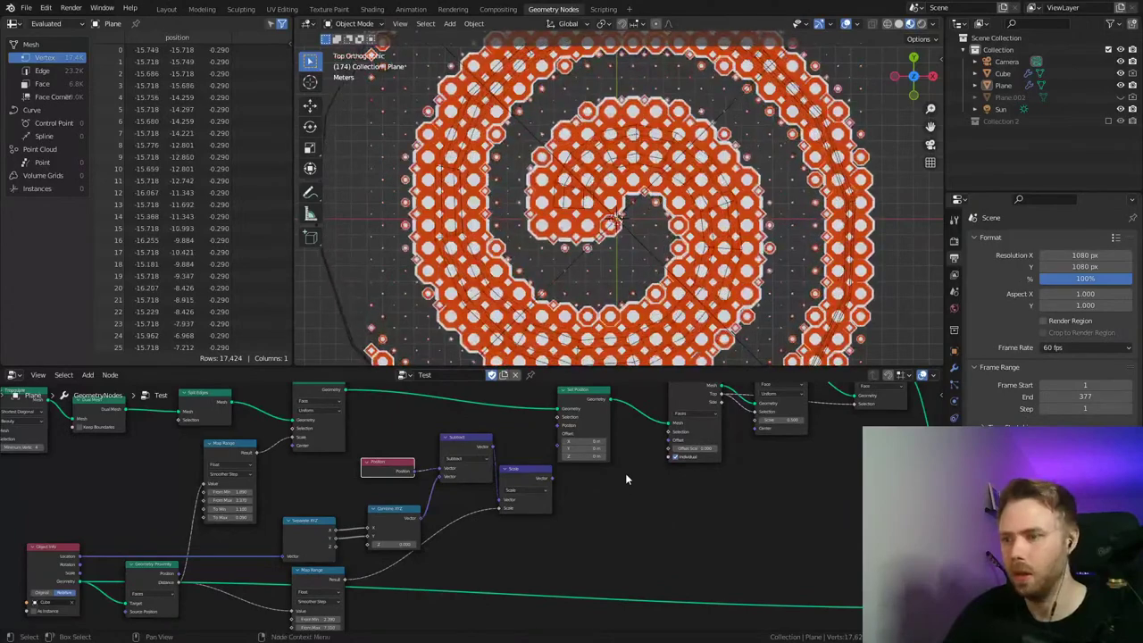
key("space")
Step: Duplicate the Plane's Test node tree, name the copy TestChaotic and save the file
left_click(503, 374)
double_click(432, 375)
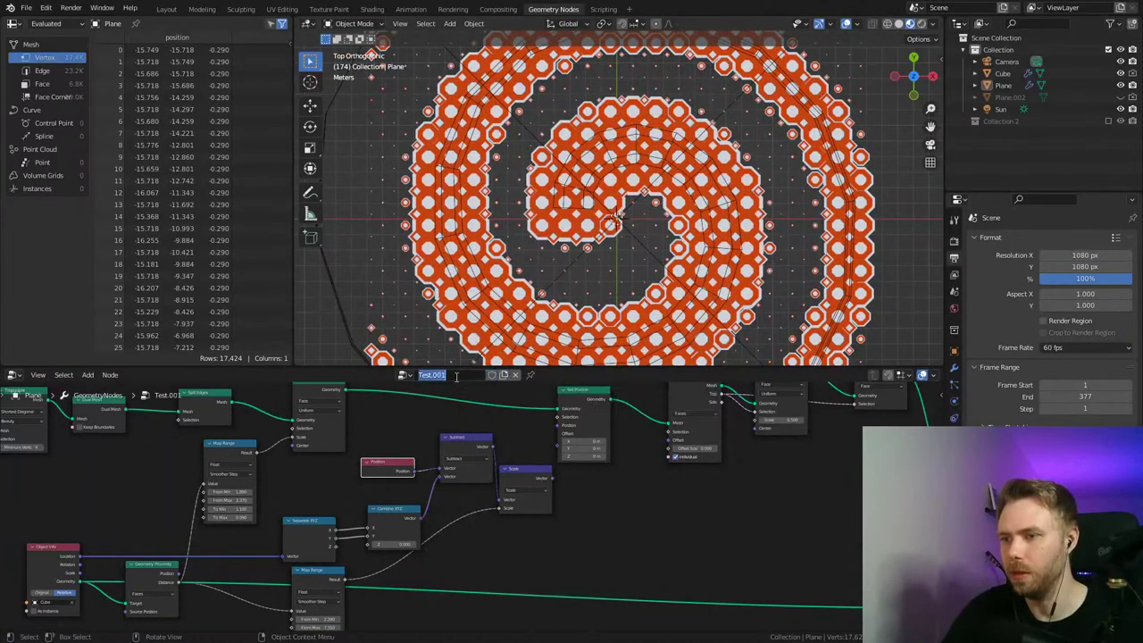
key("BackSpace")
type("Chaotic")
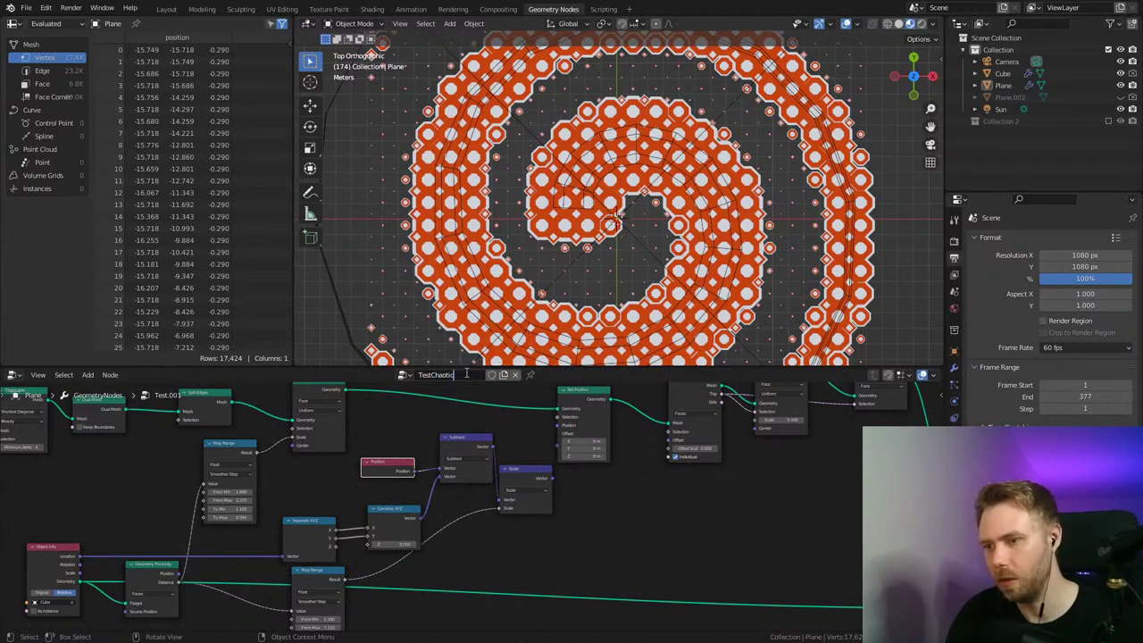
key("Return")
key("ctrl+s")
Step: Rename the original Test node tree as TestClean and switch the Plane back to TestChaotic
left_click(404, 378)
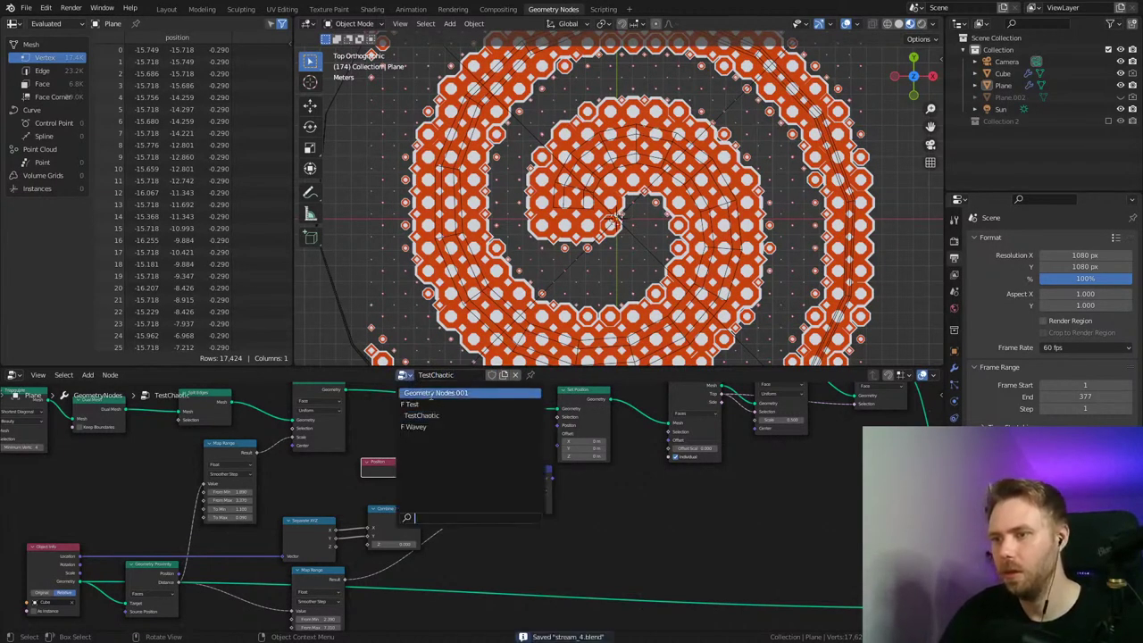
left_click(425, 409)
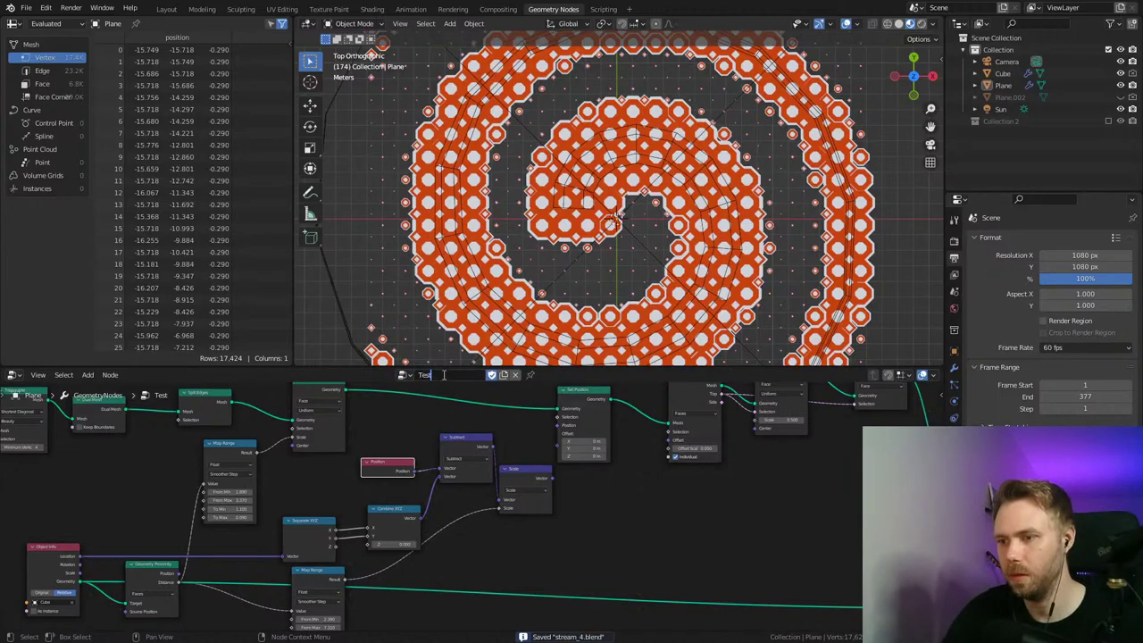
type("Clean")
key("Return")
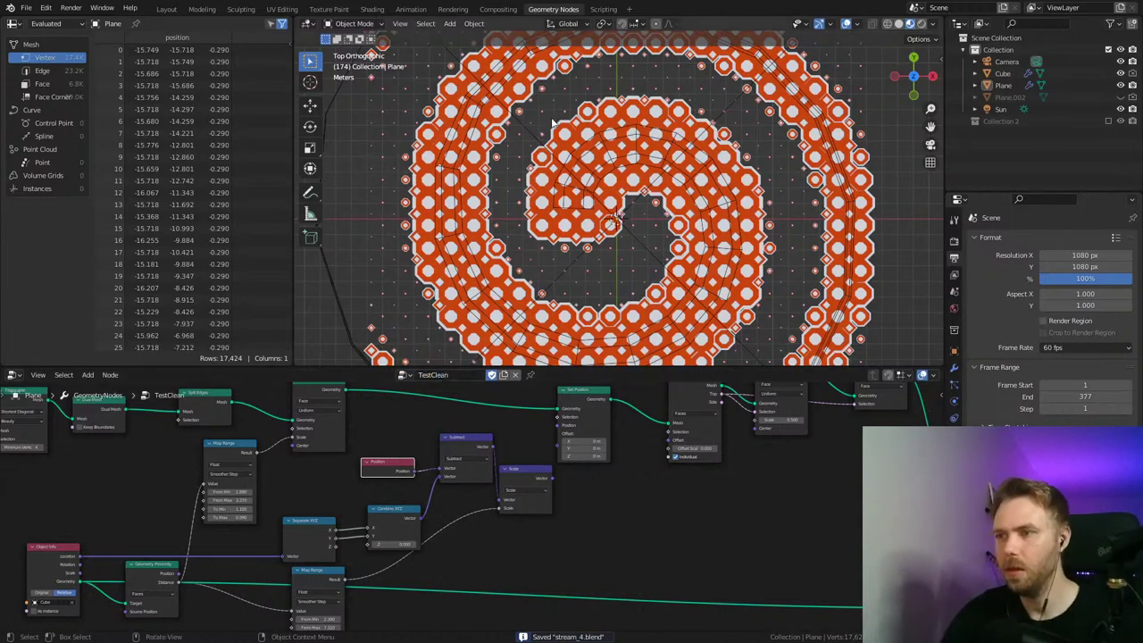
left_click(403, 375)
left_click(447, 404)
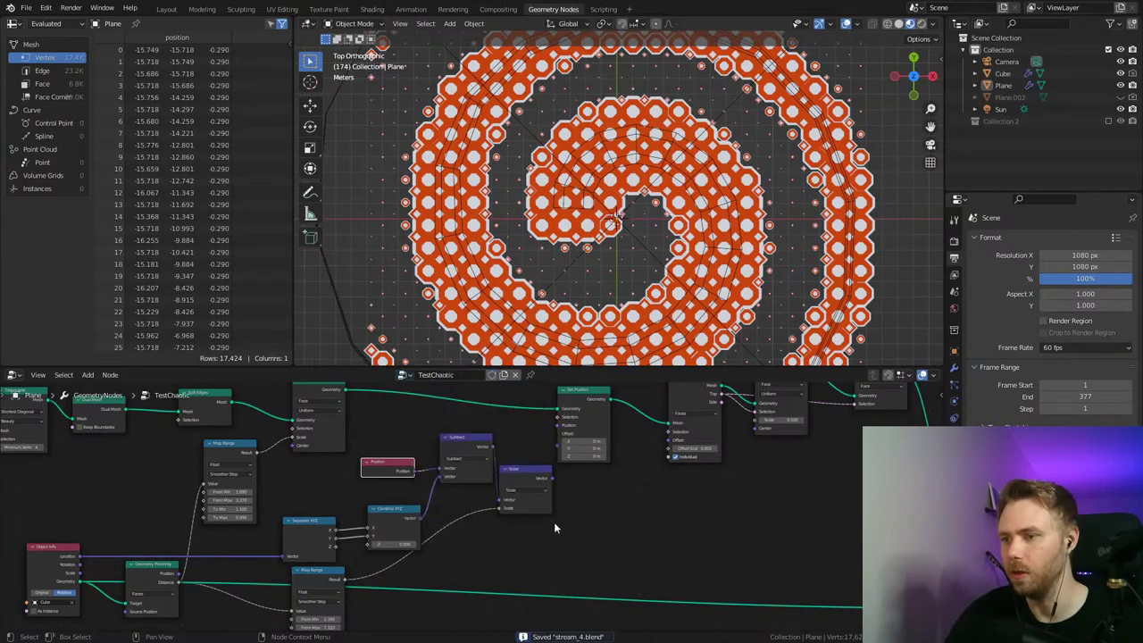
Step: Enlarge the node editor, raise the Scale node slightly and reposition Geometry Proximity beside Object Info
middle_click_drag(546, 558, 546, 551)
left_click_drag(532, 470, 532, 460)
middle_click_drag(463, 586, 557, 512)
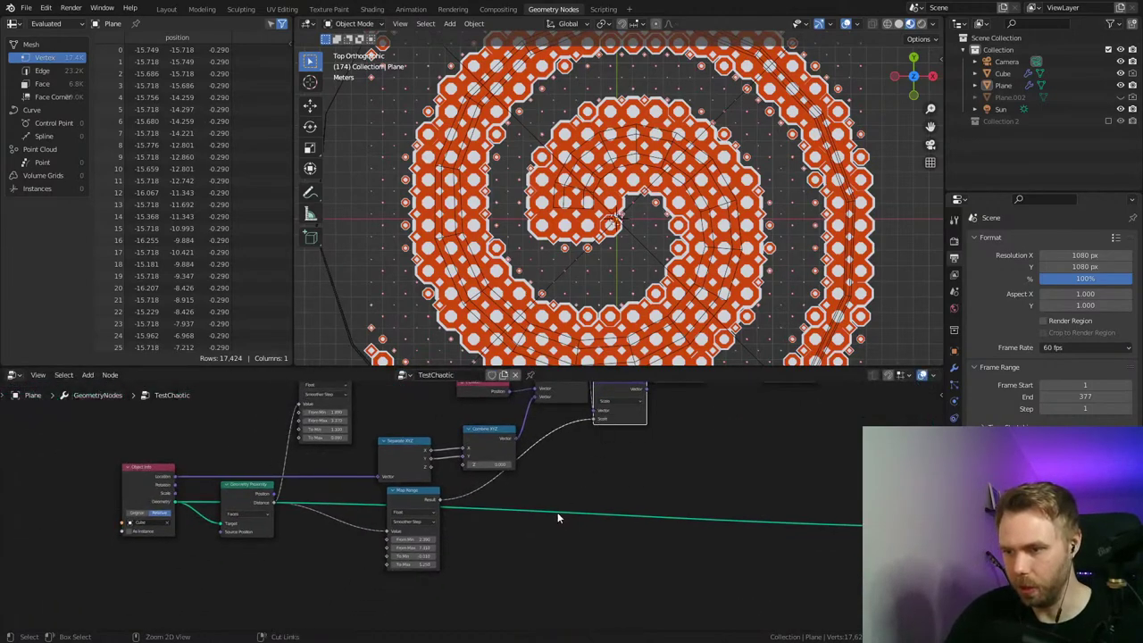
scroll(470, 491, "up", 3)
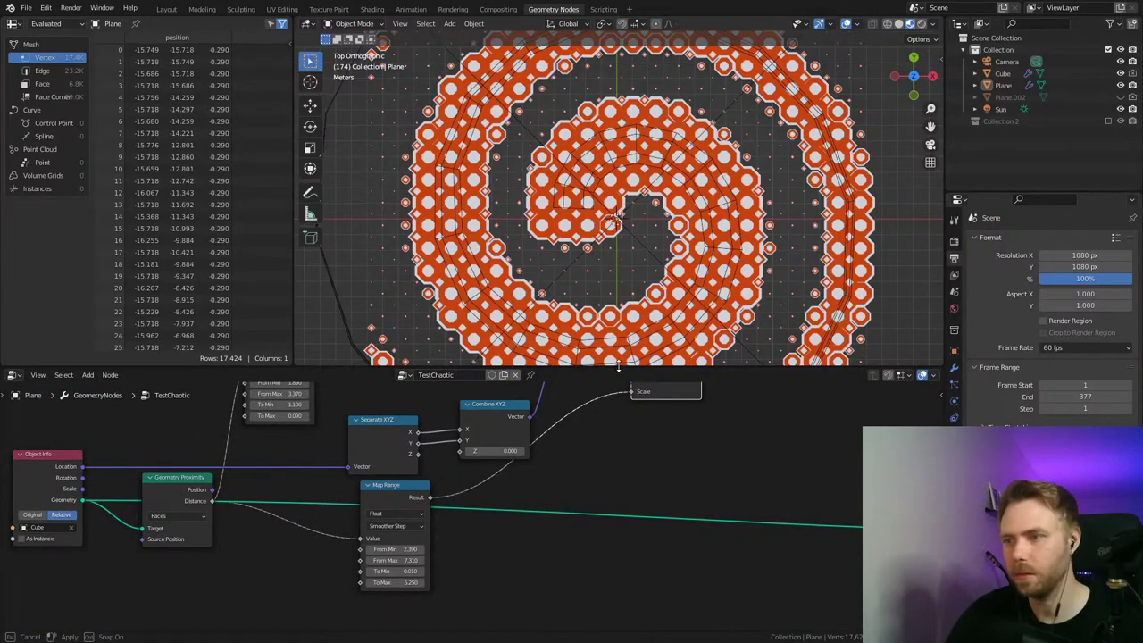
left_click_drag(617, 366, 616, 257)
middle_click_drag(178, 420, 250, 489)
left_click_drag(248, 488, 275, 495)
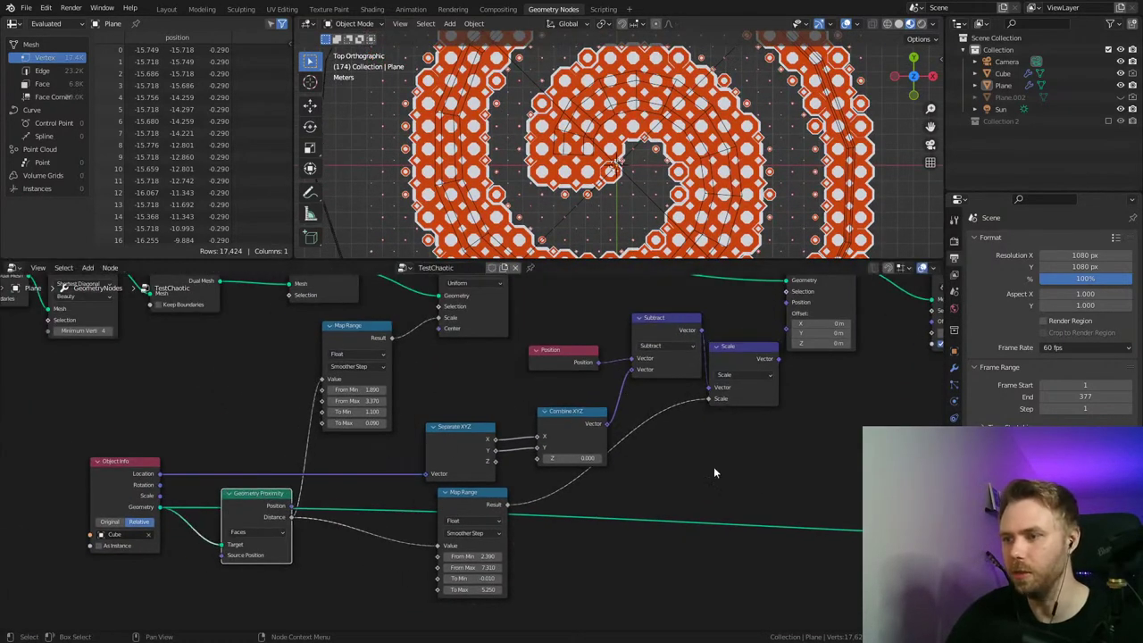
Step: Reposition the Separate XYZ node between Object Info and Combine XYZ, just above the lower Map Range
middle_click_drag(714, 466, 692, 468)
left_click(235, 473)
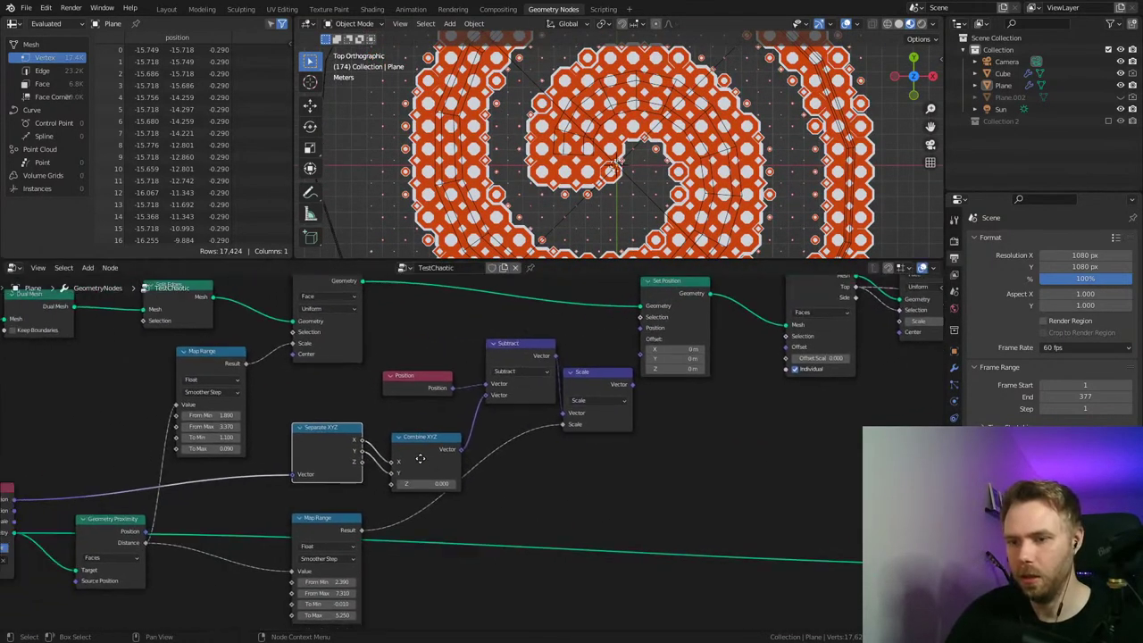
middle_click_drag(420, 458, 537, 441)
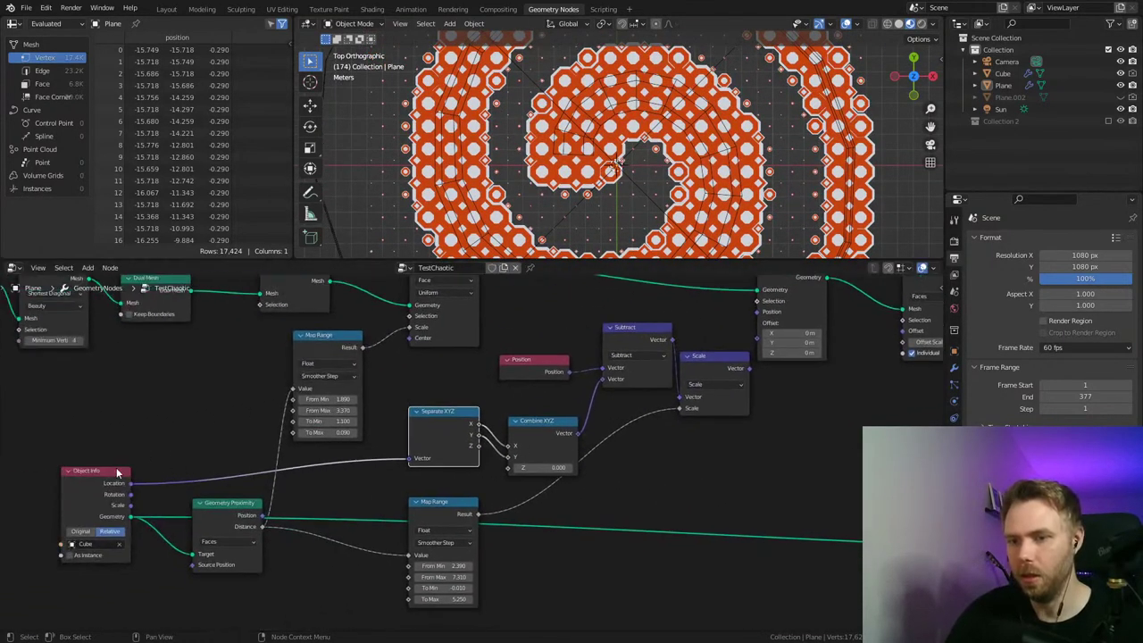
left_click_drag(443, 426, 432, 433)
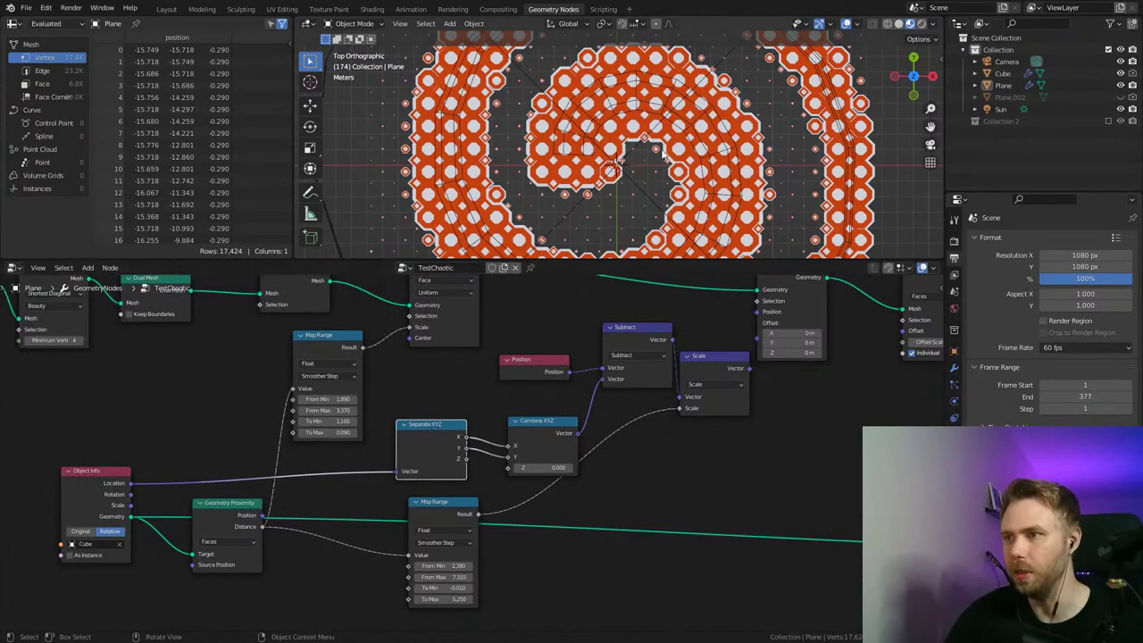
Step: Try moving the Cube spiral in the top view to check how the honeycomb follows, cancel the move and reselect the Plane
left_click(587, 139)
left_click(593, 128)
key("g")
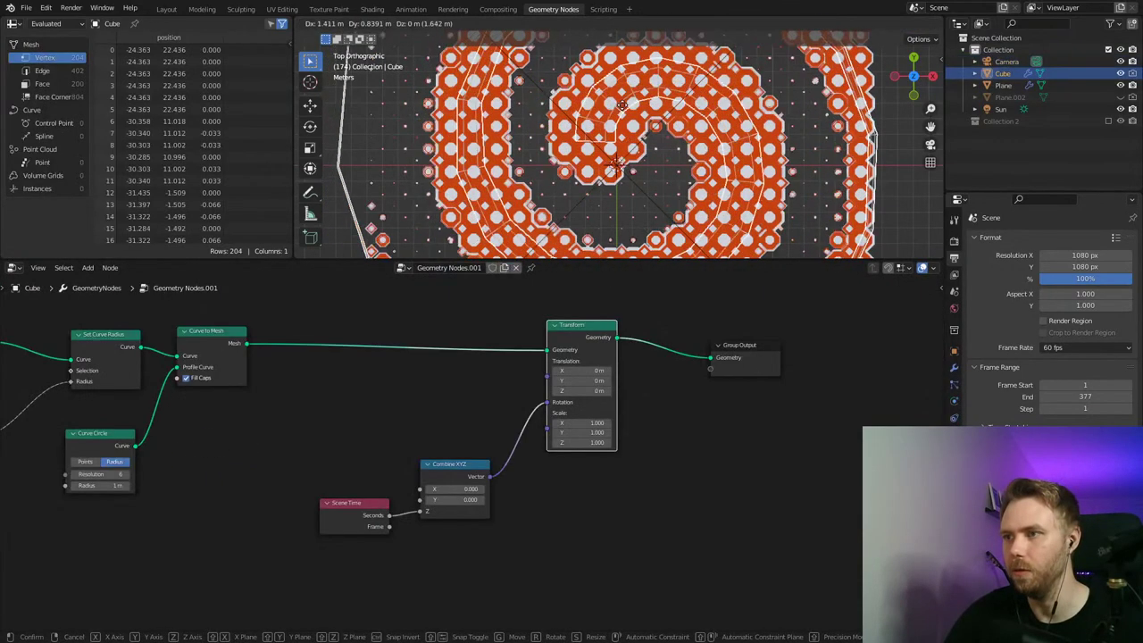
right_click(460, 175)
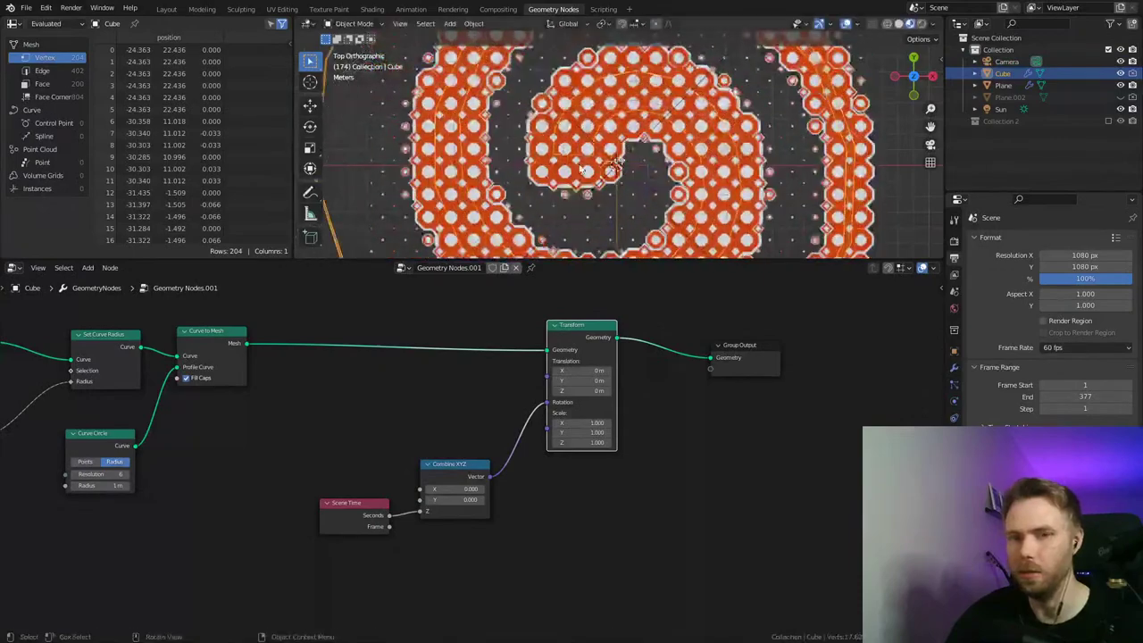
middle_click_drag(610, 438, 594, 446)
left_click(556, 177)
Step: Shift the Separate XYZ, Combine XYZ and Position nodes away from the Subtract node to even out the spacing
middle_click_drag(603, 486, 576, 448)
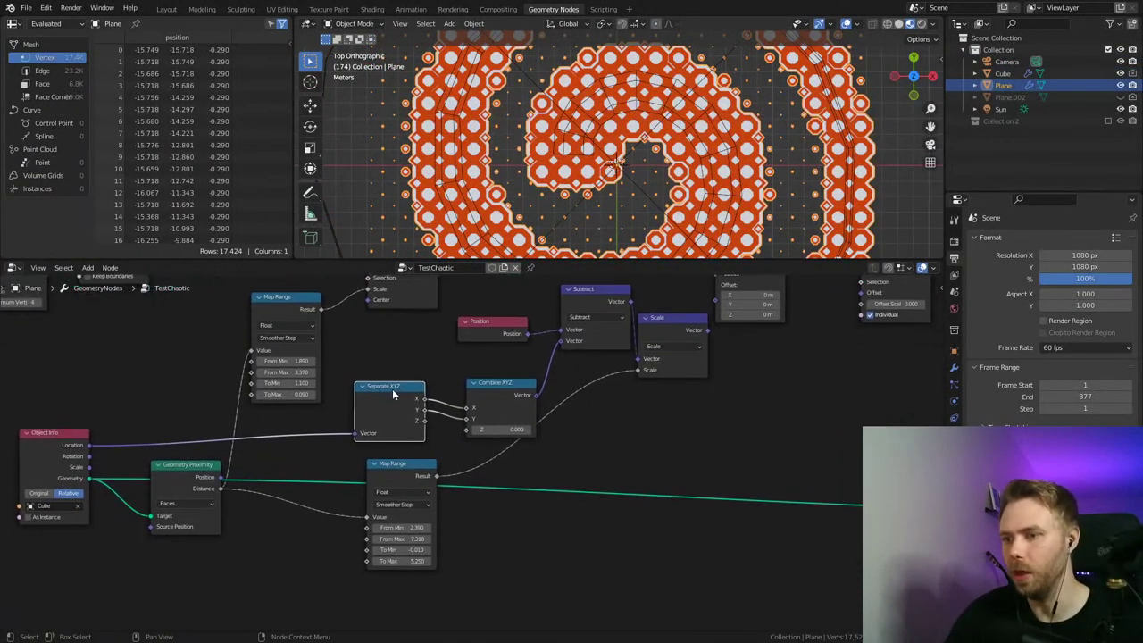
left_click_drag(393, 395, 410, 403)
middle_click_drag(588, 405, 504, 444)
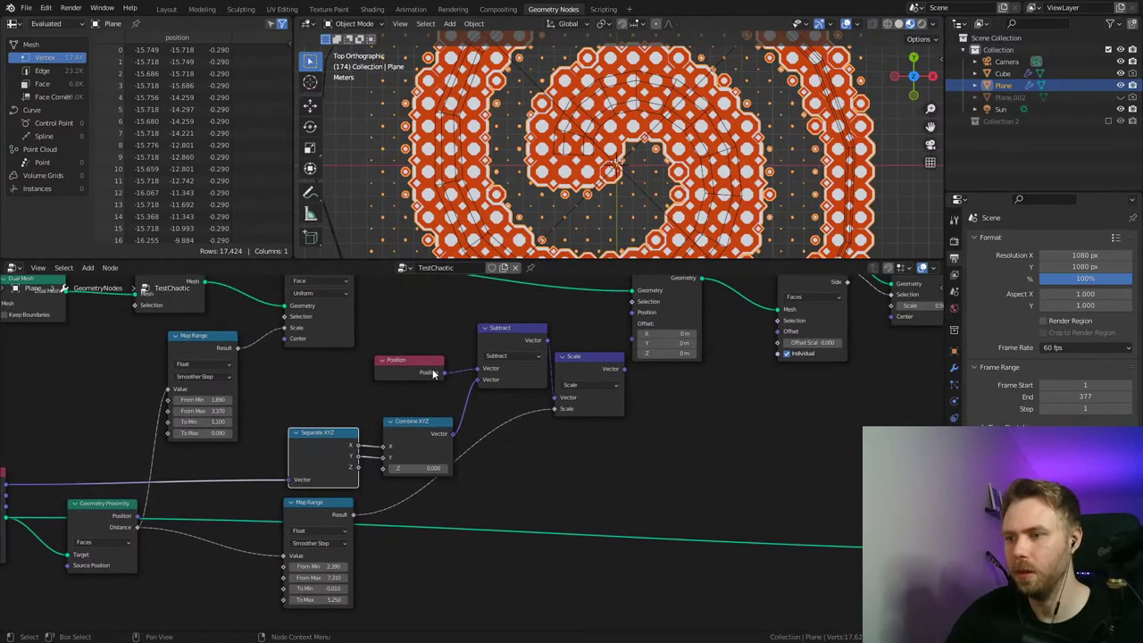
mouse_move(418, 368)
left_mouse_down()
mouse_move(404, 388)
mouse_move(404, 370)
left_mouse_up()
left_click_drag(416, 433, 369, 438)
left_click(401, 431)
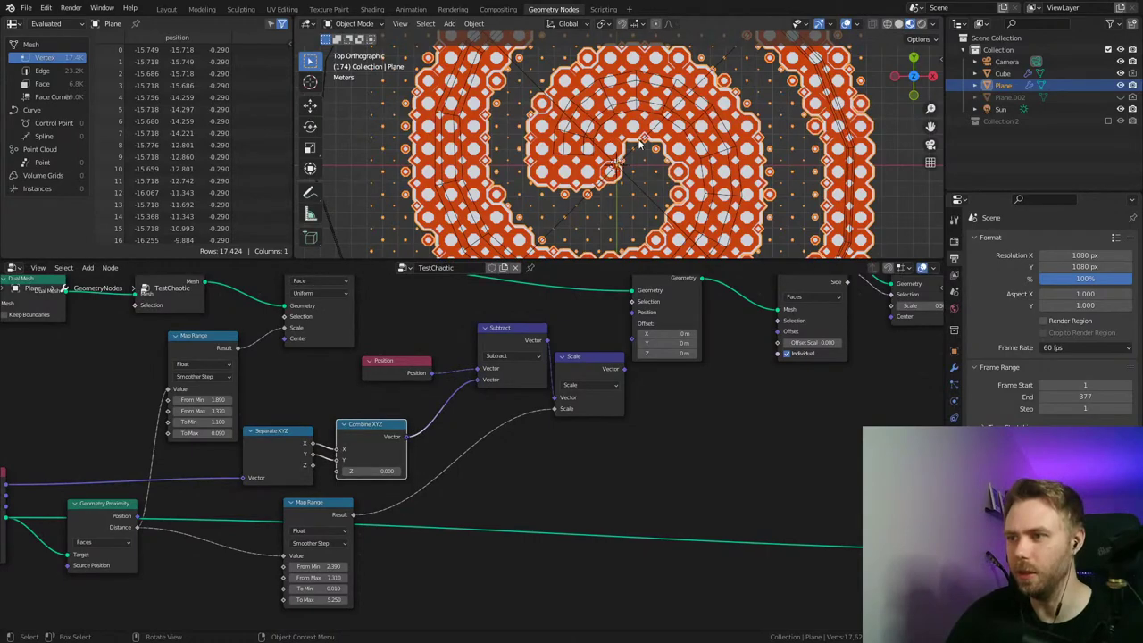
Step: Align the Position node above Combine XYZ and bring the Subtract node down beside them
middle_click_drag(272, 406, 532, 382)
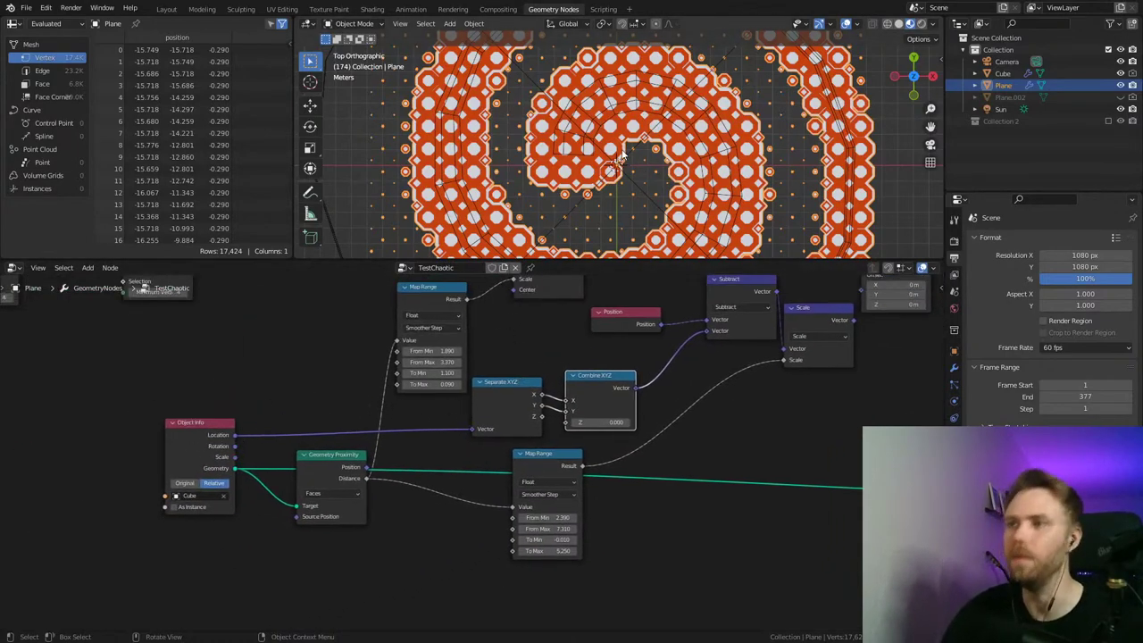
middle_click_drag(574, 398, 516, 409)
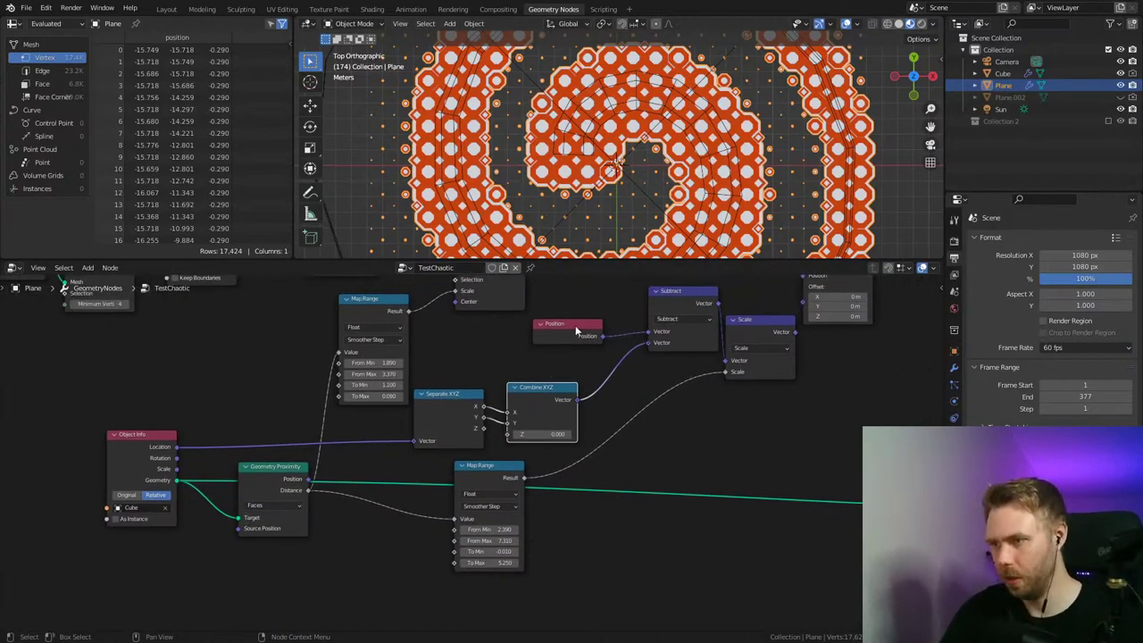
left_click_drag(574, 330, 535, 353)
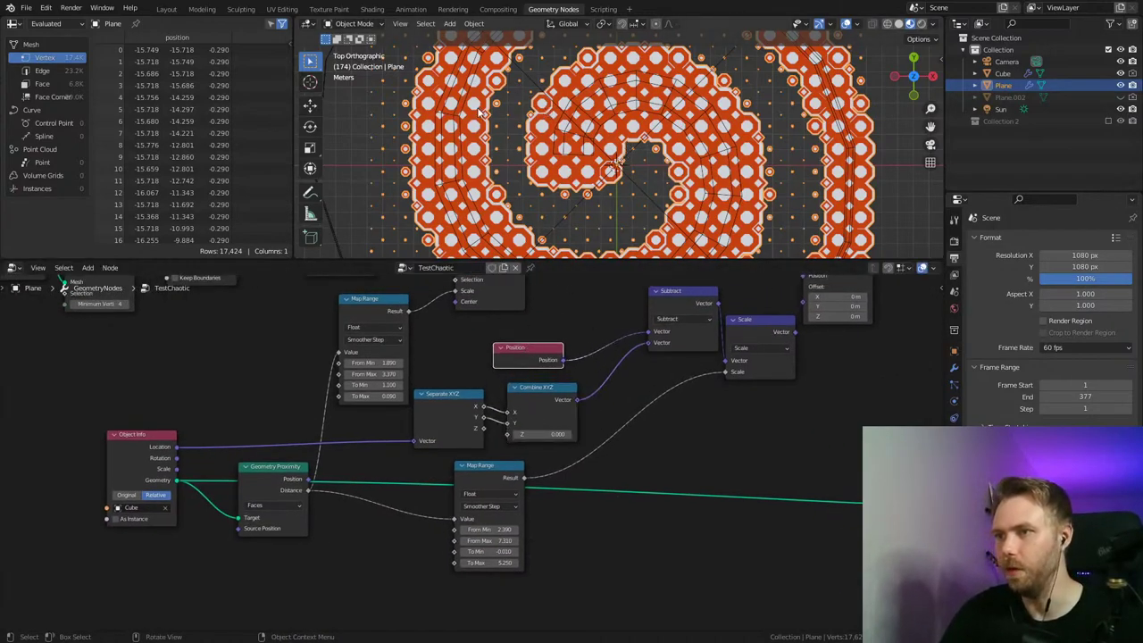
middle_click_drag(687, 299, 598, 318)
left_click_drag(598, 317, 569, 343)
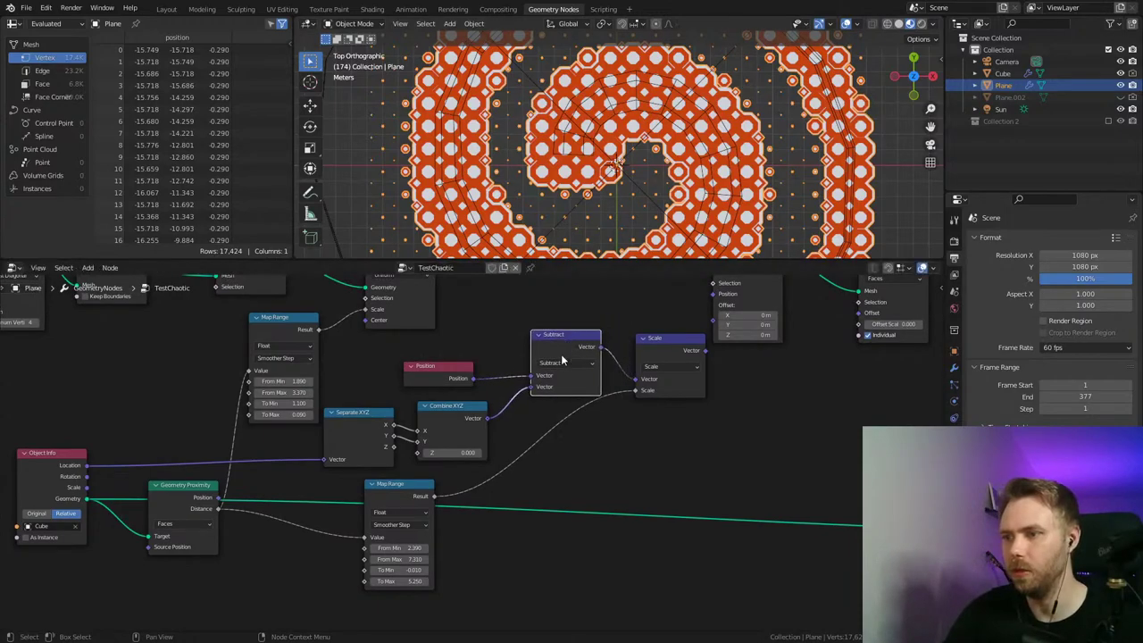
left_click_drag(436, 381, 446, 379)
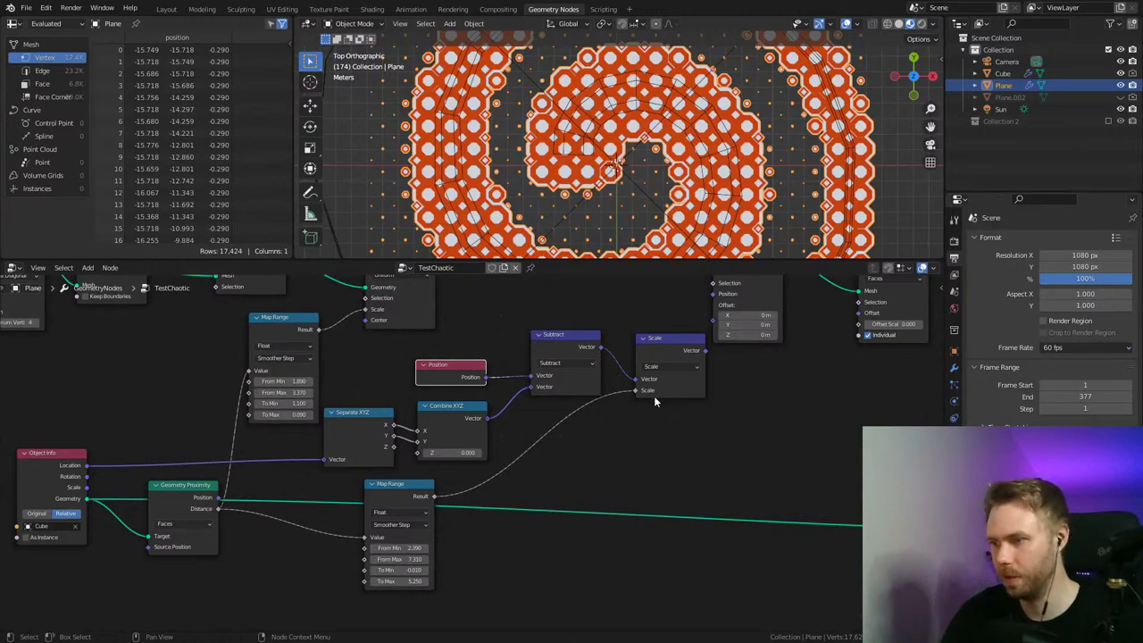
Step: Reposition the lower Map Range and the Geometry Proximity node that feeds it below Separate XYZ
middle_click_drag(655, 397, 634, 378)
left_click_drag(360, 482, 370, 493)
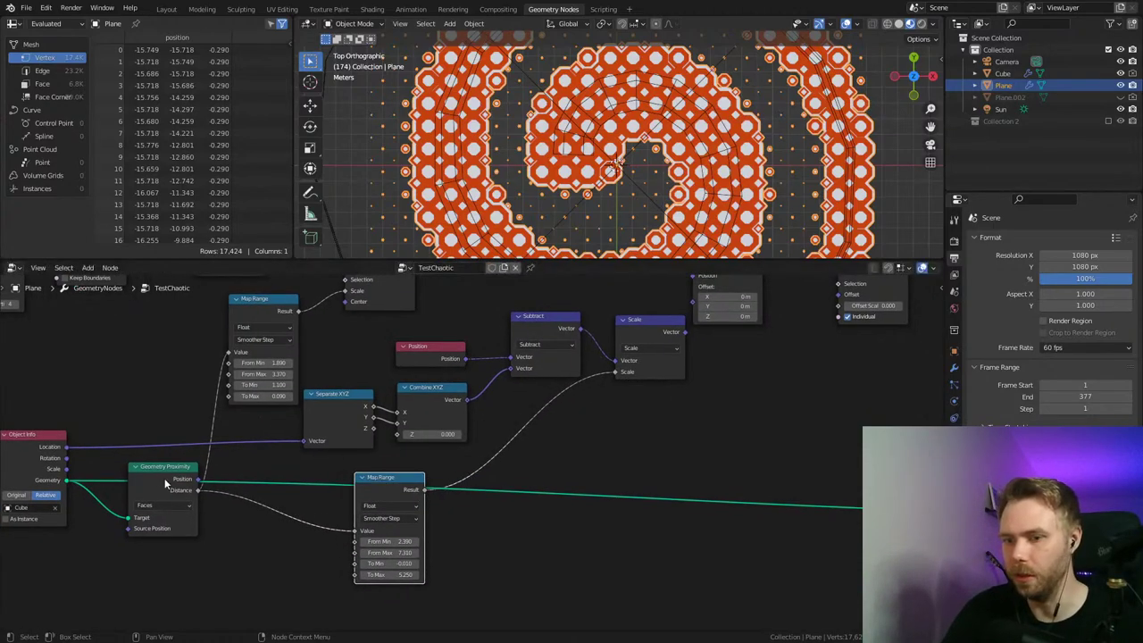
left_click_drag(166, 481, 164, 484)
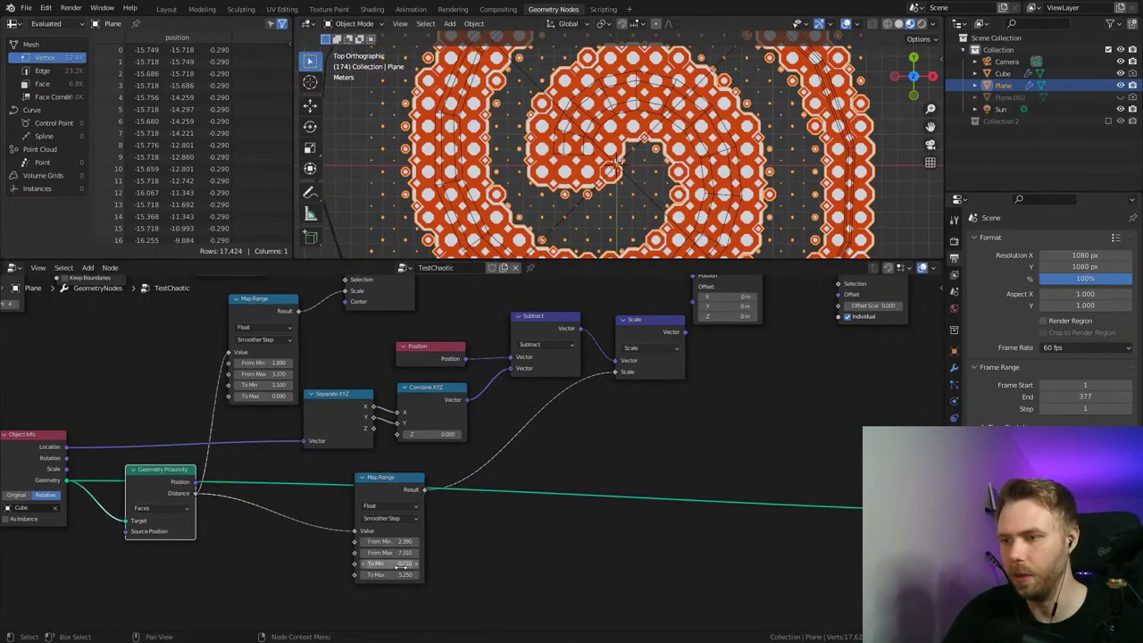
middle_click_drag(561, 450, 528, 469)
left_click_drag(357, 497, 327, 488)
Step: Move the Subtract and Scale nodes into a tidy chain between Position and Set Position
middle_click_drag(572, 435, 456, 512)
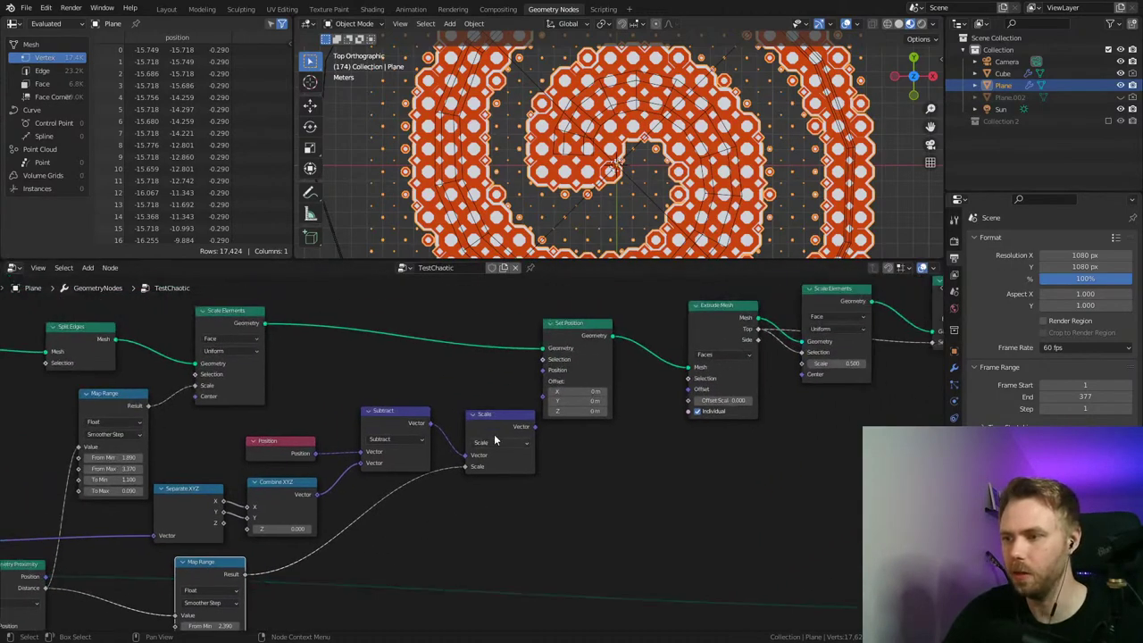
left_click_drag(499, 419, 480, 392)
left_click_drag(391, 414, 371, 388)
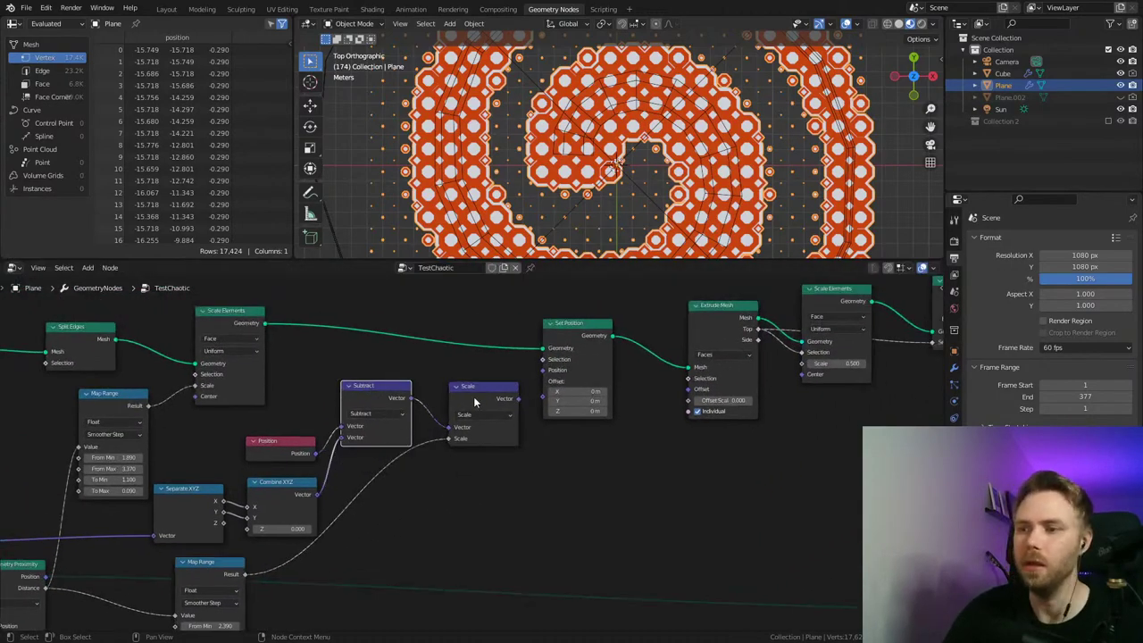
left_click_drag(484, 397, 471, 415)
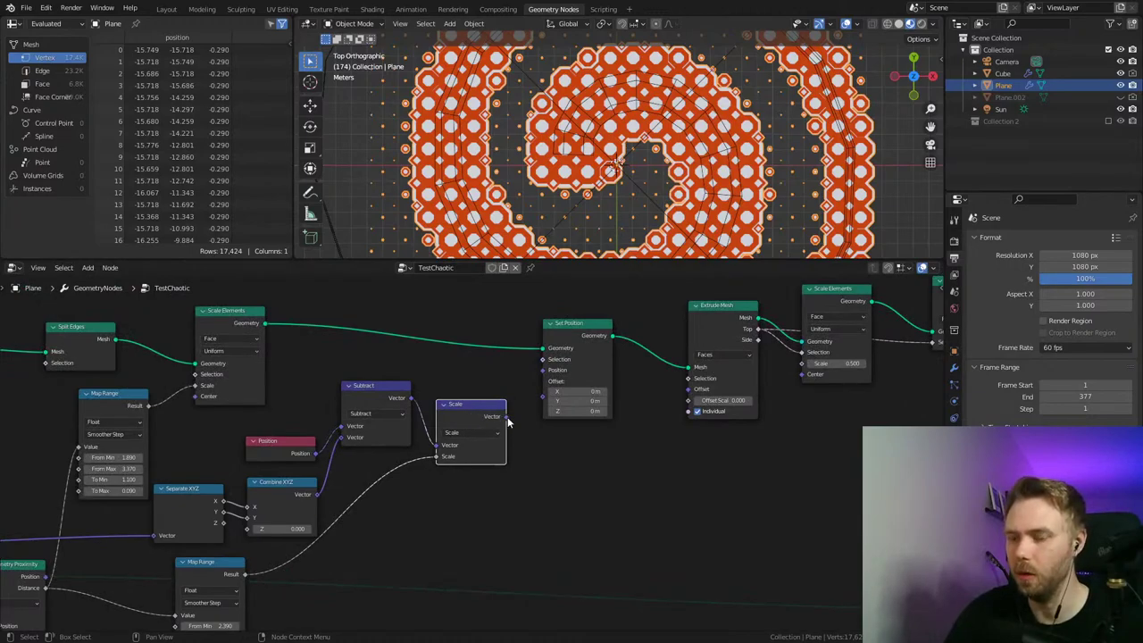
Step: Connect the Scale node's Vector output to the Set Position Offset and play the animation
left_click_drag(506, 418, 543, 397)
key("space")
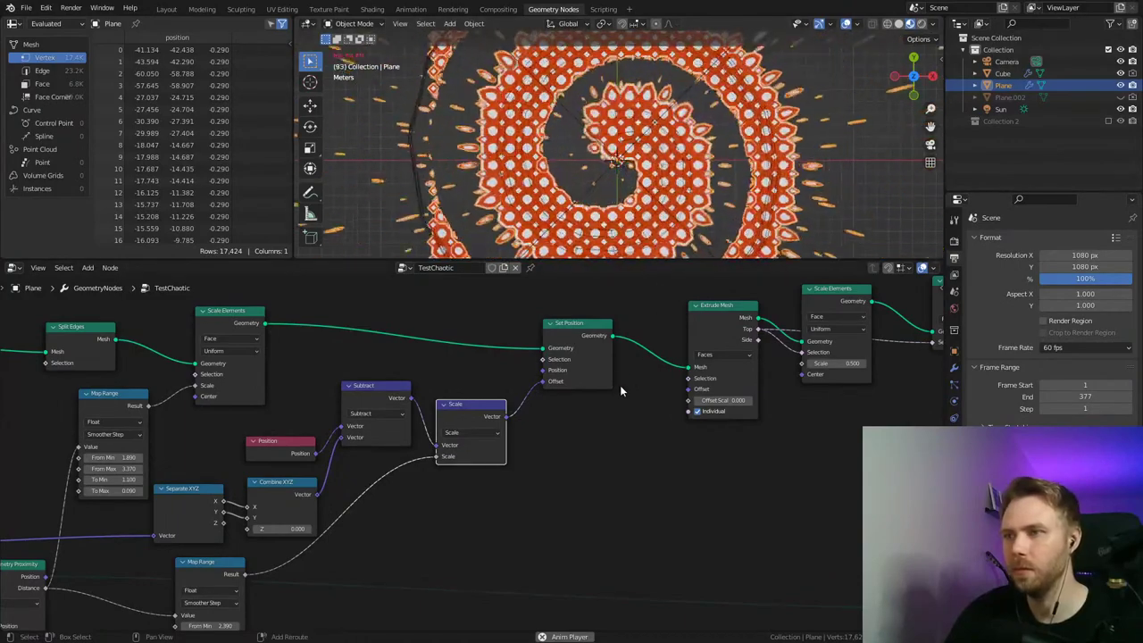
Step: Reposition the Extrude Mesh and Scale Elements nodes after Set Position, and view the honeycomb up close
middle_click_drag(654, 392, 374, 421)
left_click_drag(449, 342, 425, 349)
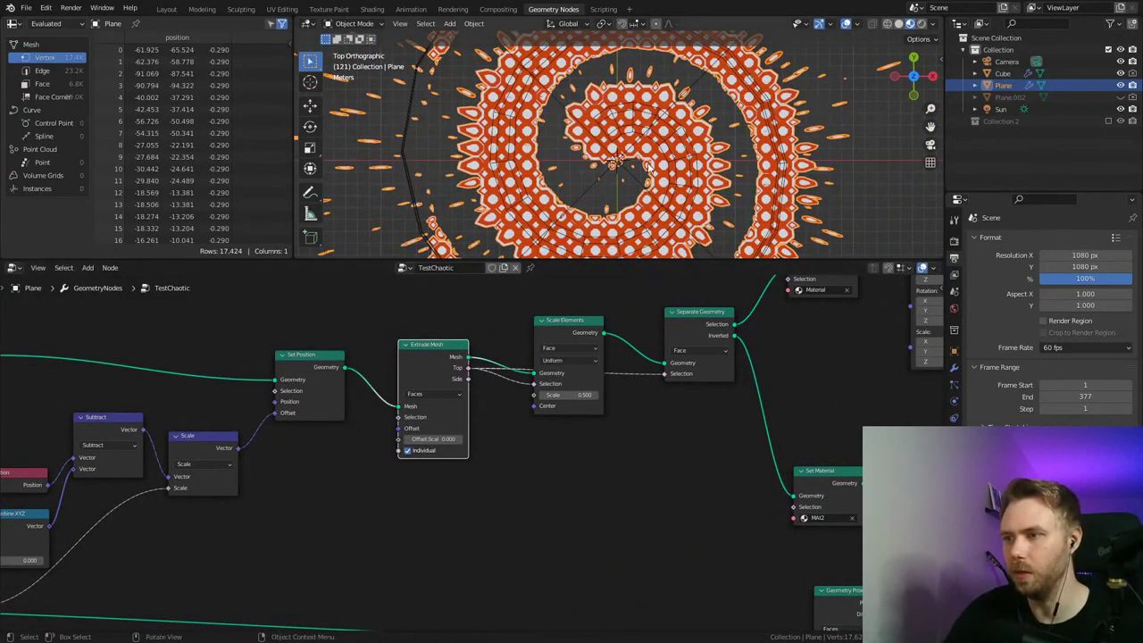
scroll(625, 161, "up", 5)
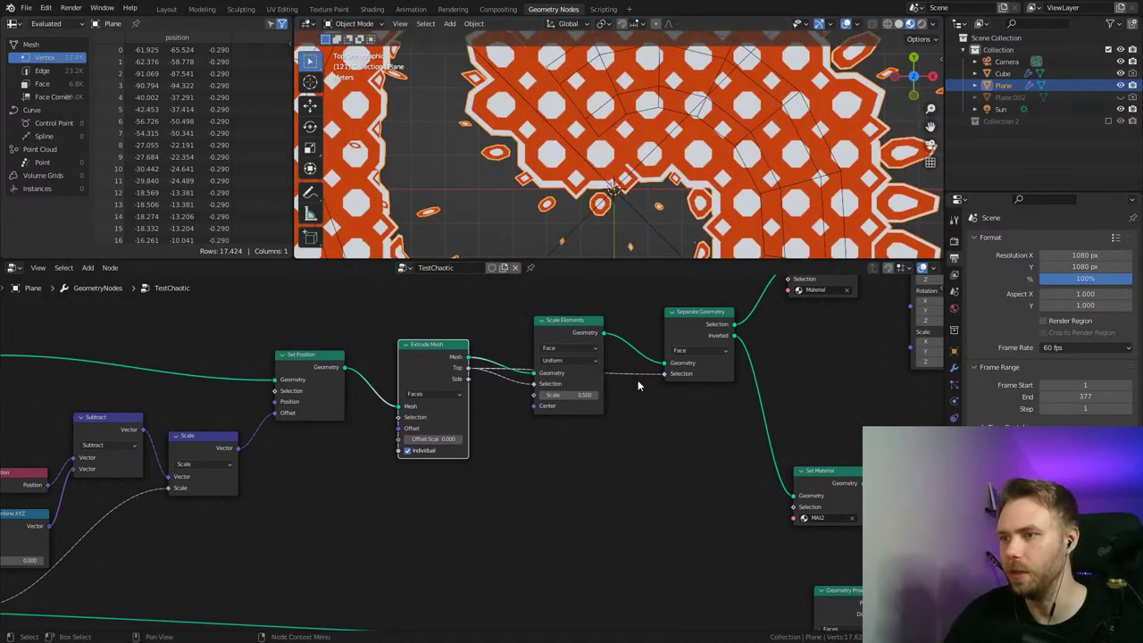
middle_click_drag(639, 386, 474, 410)
left_click_drag(418, 349, 416, 338)
mouse_move(401, 408)
left_mouse_down()
mouse_move(428, 408)
mouse_move(363, 408)
mouse_move(401, 408)
left_mouse_up()
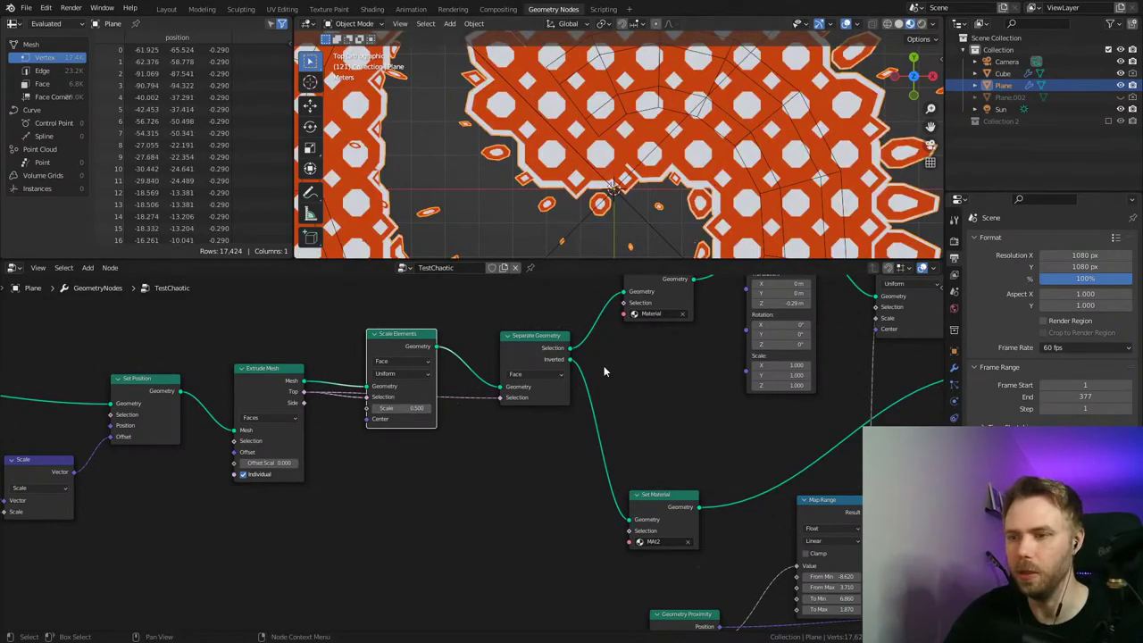
Step: Raise Scale Elements above the Extrude Mesh links and adjust the Separate Geometry and upper Set Material nodes
middle_click_drag(519, 356, 427, 383)
left_click_drag(447, 369, 431, 379)
left_click_drag(317, 373, 323, 314)
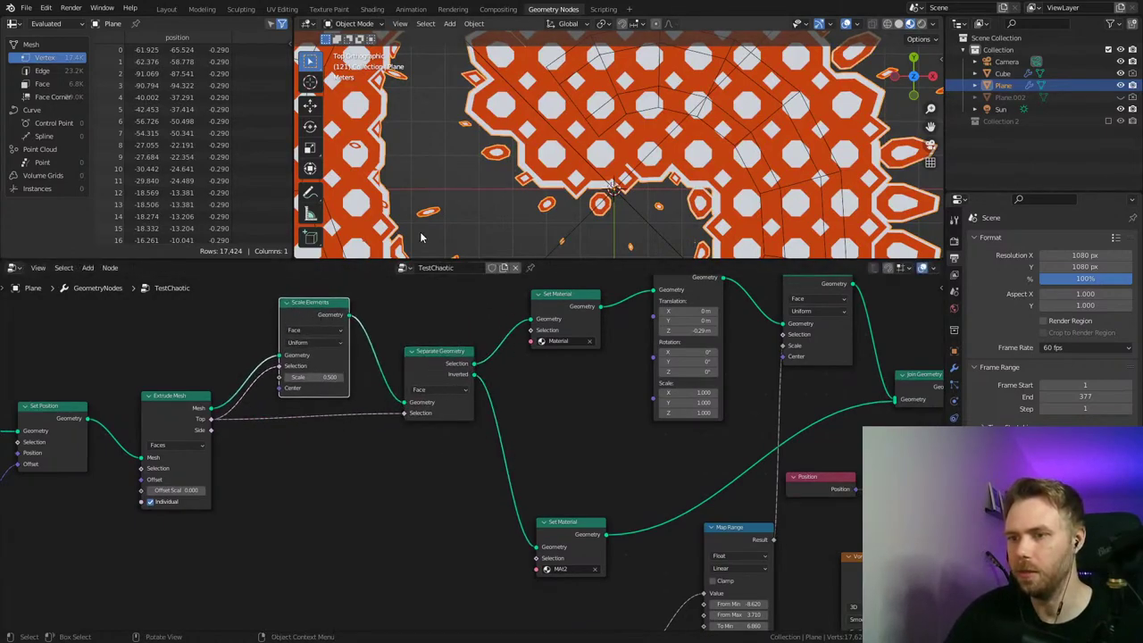
left_click_drag(451, 359, 446, 367)
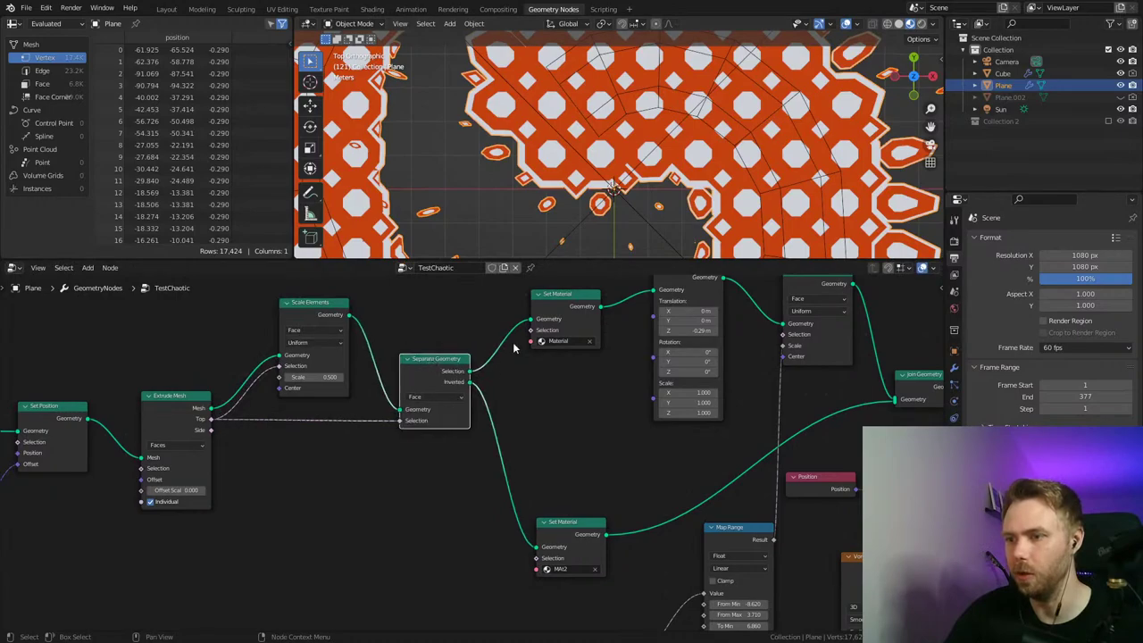
mouse_move(568, 298)
left_mouse_down()
mouse_move(549, 307)
mouse_move(566, 307)
left_mouse_up()
middle_click_drag(639, 319, 576, 360)
middle_click_drag(475, 434, 539, 387)
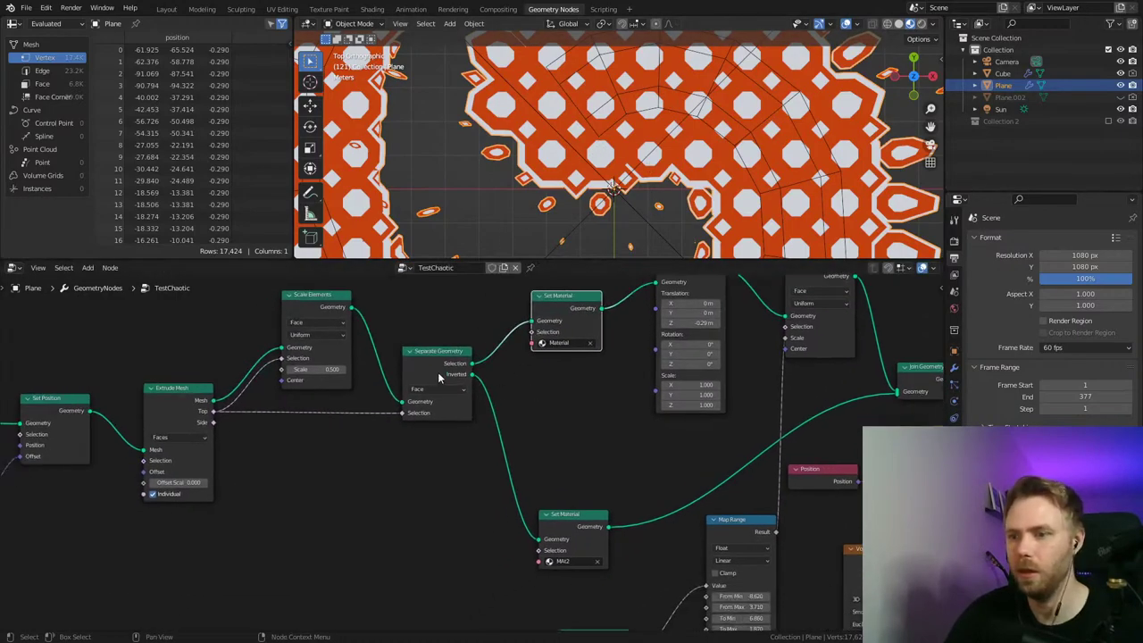
middle_click_drag(463, 375, 435, 337)
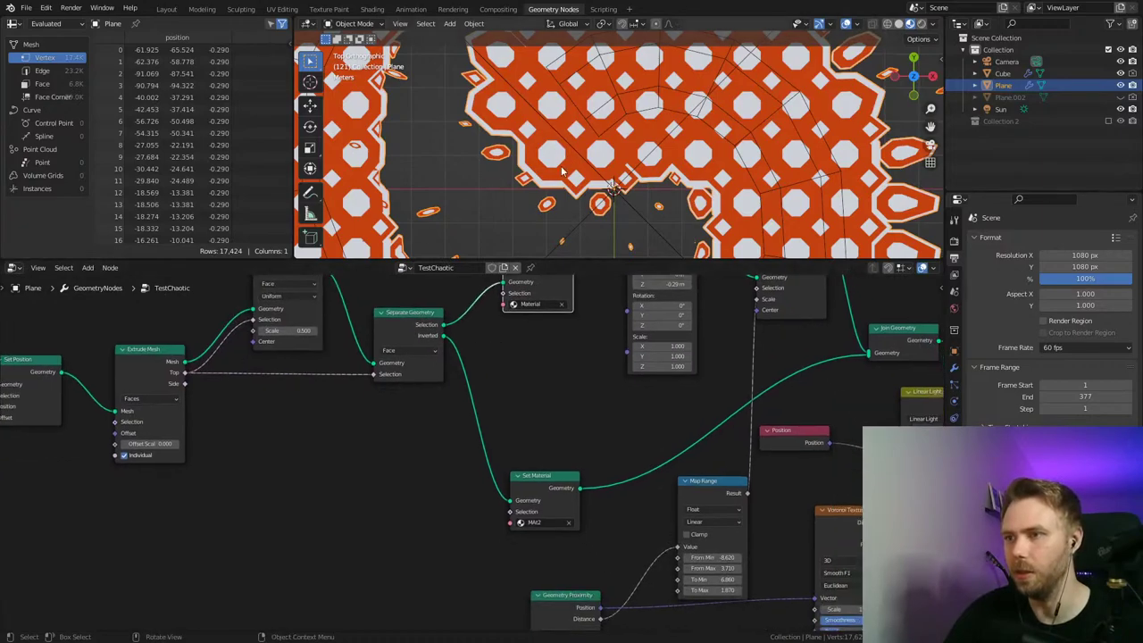
Step: Align the MAt2 Set Material node beneath the upper Set Material node and save the file
left_click_drag(538, 494, 531, 487)
middle_click_drag(590, 414, 442, 466)
key("ctrl+s")
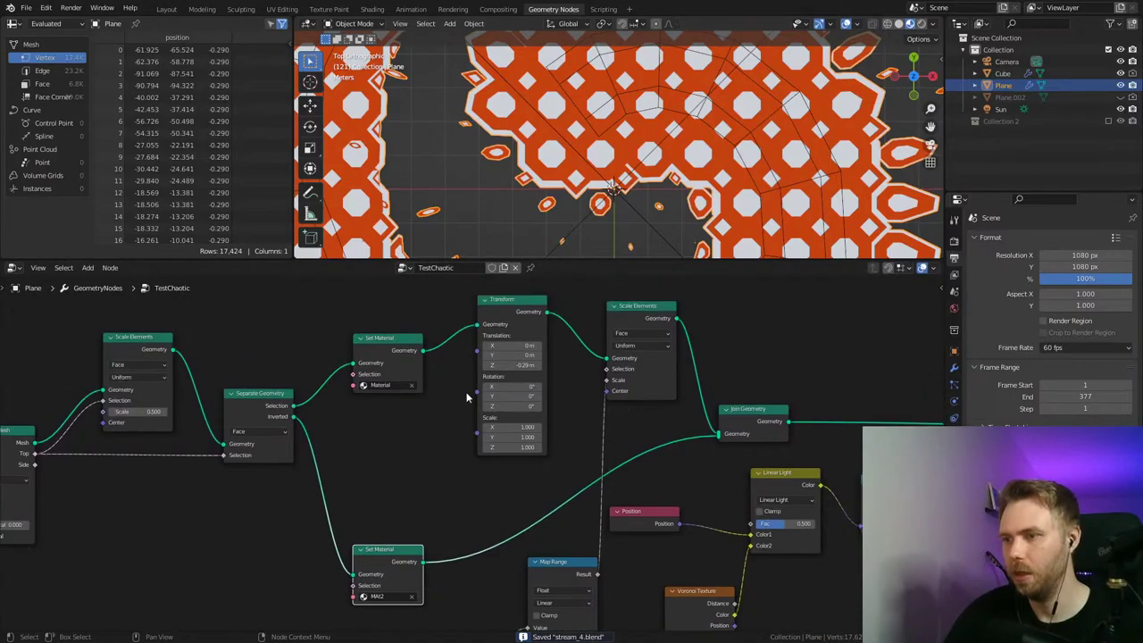
Step: Lower the Transform node and the Scale Elements node after it so they line up in the upper geometry branch
left_click_drag(492, 323, 498, 339)
middle_click_drag(577, 190, 575, 140)
key("KP_7")
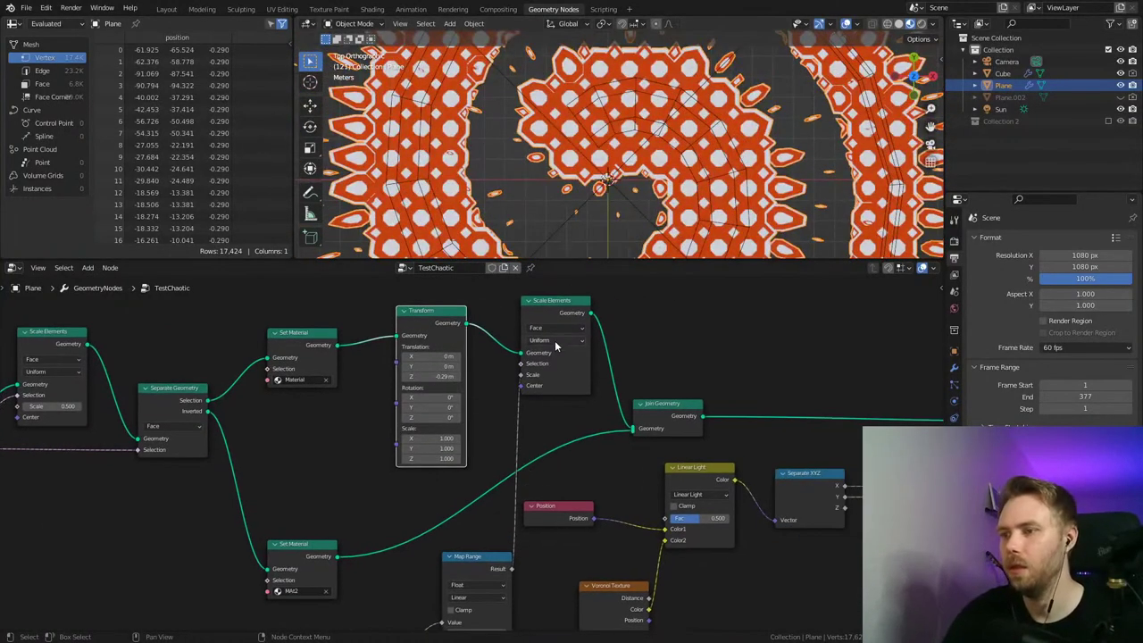
mouse_move(554, 341)
left_mouse_down()
mouse_move(537, 353)
mouse_move(554, 340)
left_mouse_up()
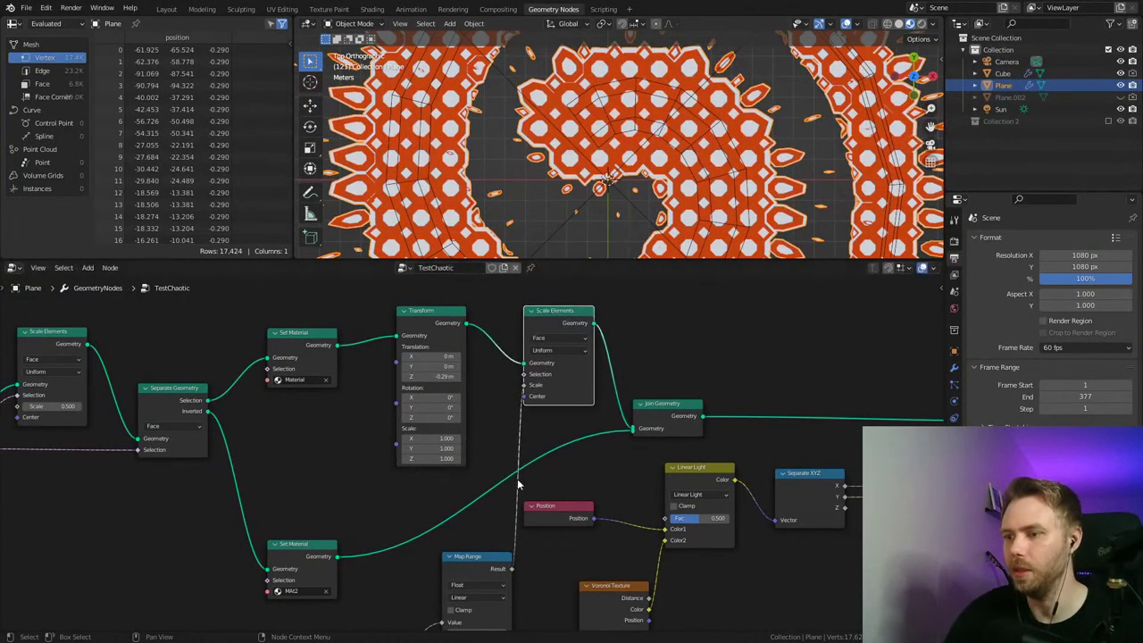
Step: Space out the Geometry Proximity and Map Range nodes that drive the final Scale Elements node, and save the file
middle_click_drag(457, 561, 523, 430)
left_click_drag(401, 535, 357, 522)
left_click_drag(575, 437, 551, 449)
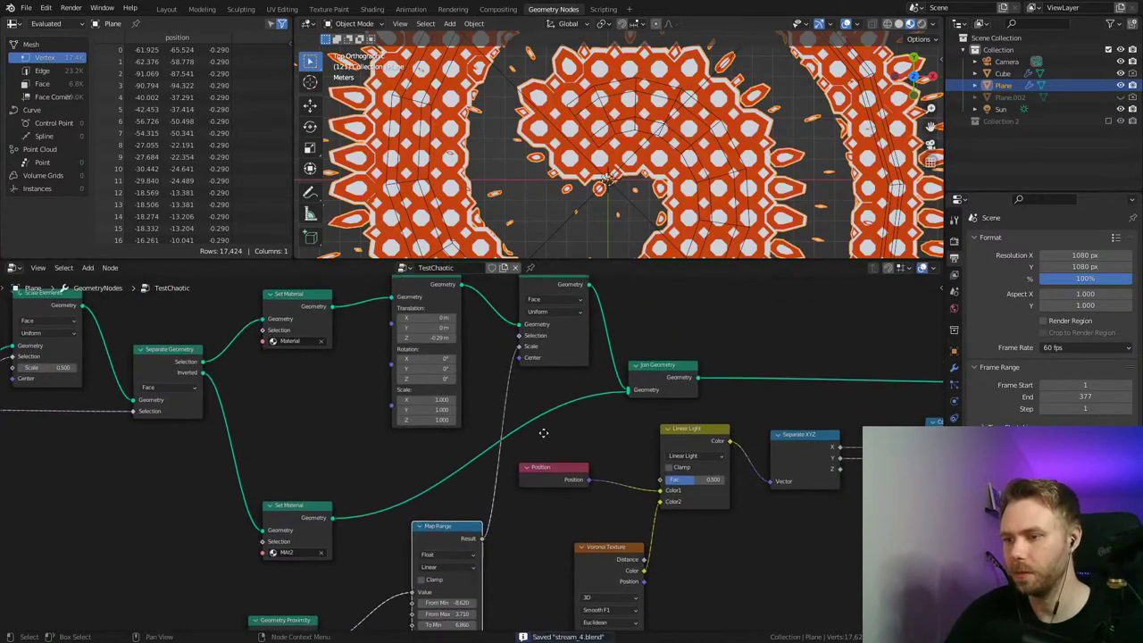
middle_click_drag(541, 434, 563, 363)
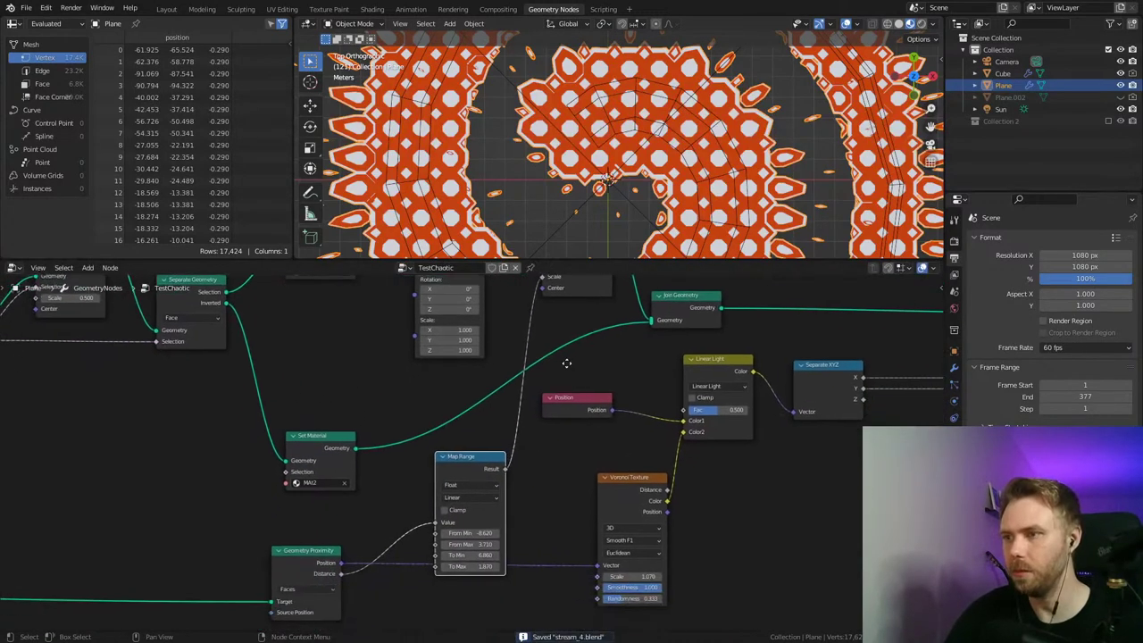
key("ctrl+s")
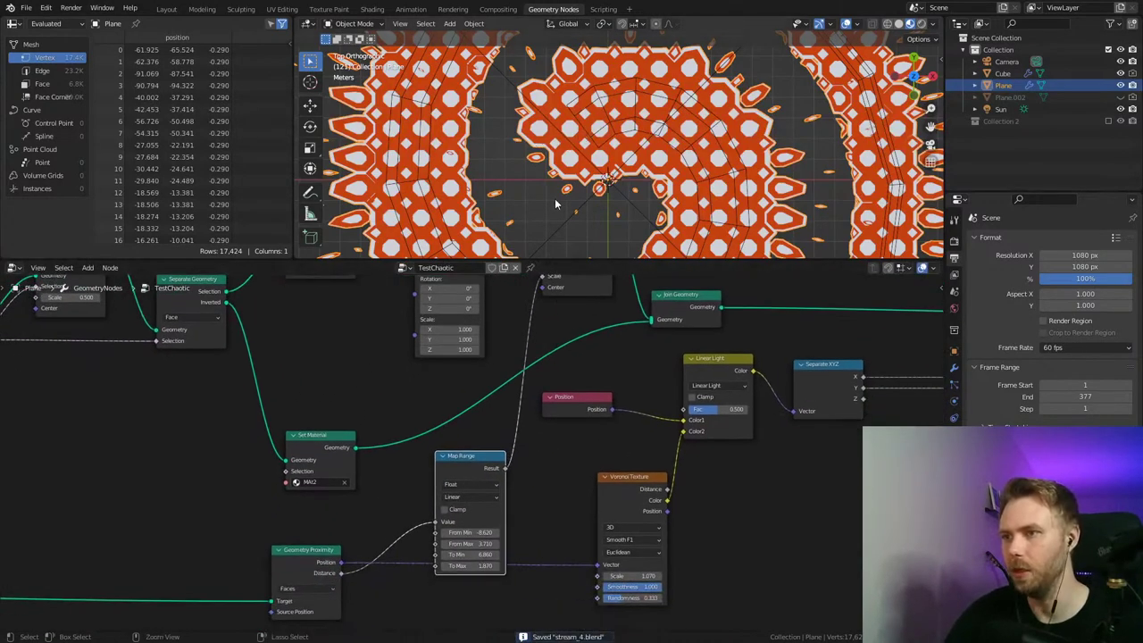
Step: Move the Voronoi Texture node closer to Map Range and place the Position node just above it
scroll(555, 204, "up", 2)
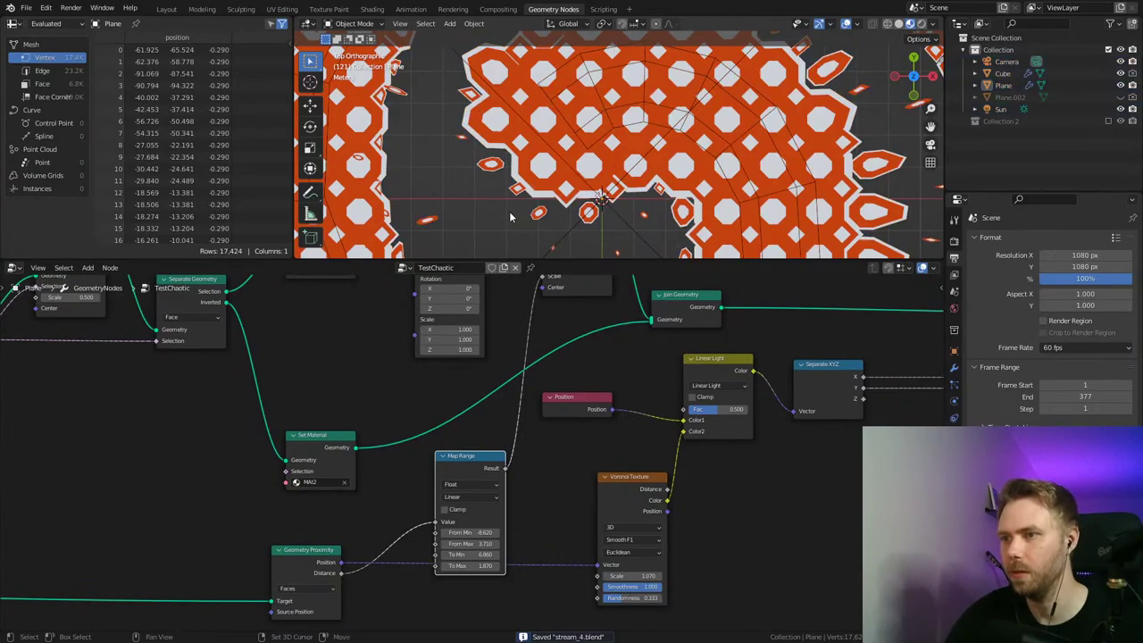
middle_click_drag(510, 217, 671, 148, "shift")
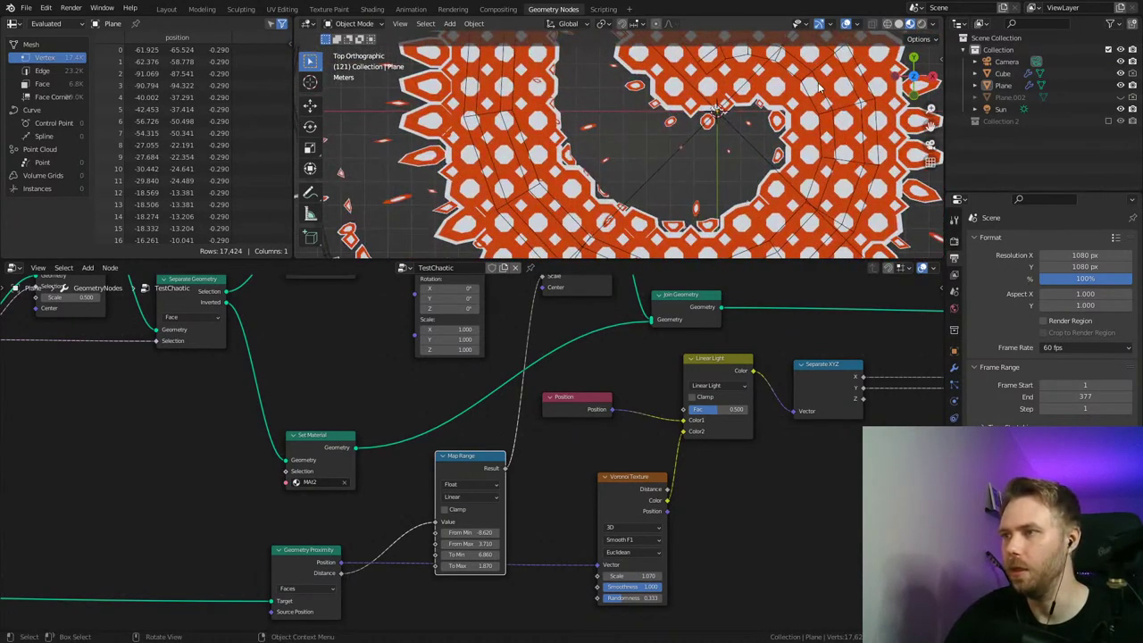
middle_click_drag(817, 88, 713, 88, "shift")
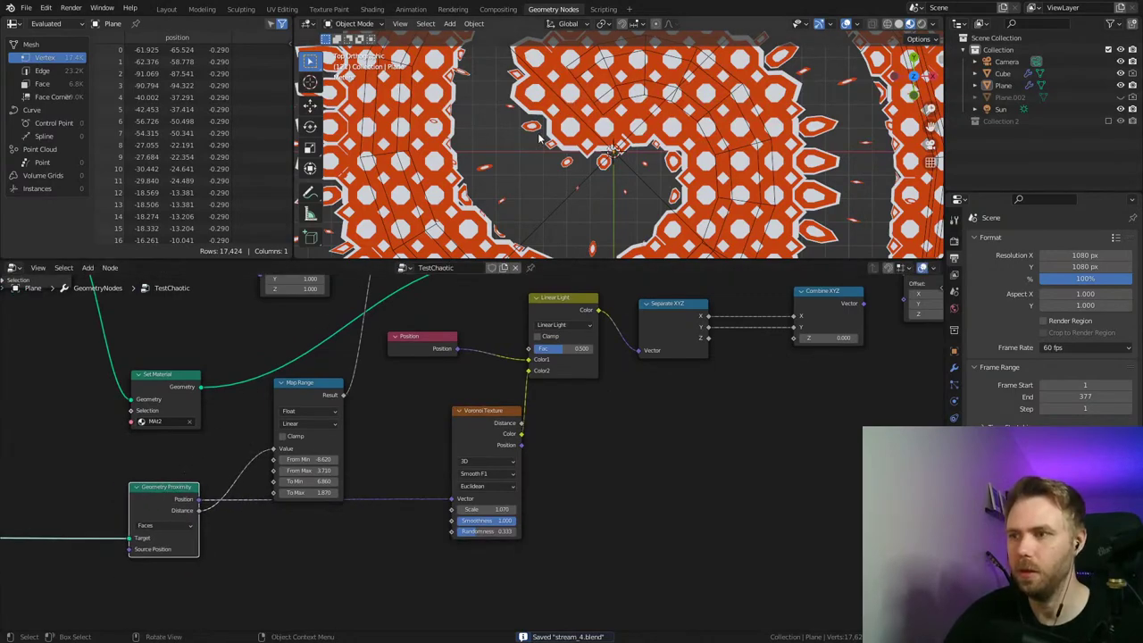
scroll(482, 125, "down", 3)
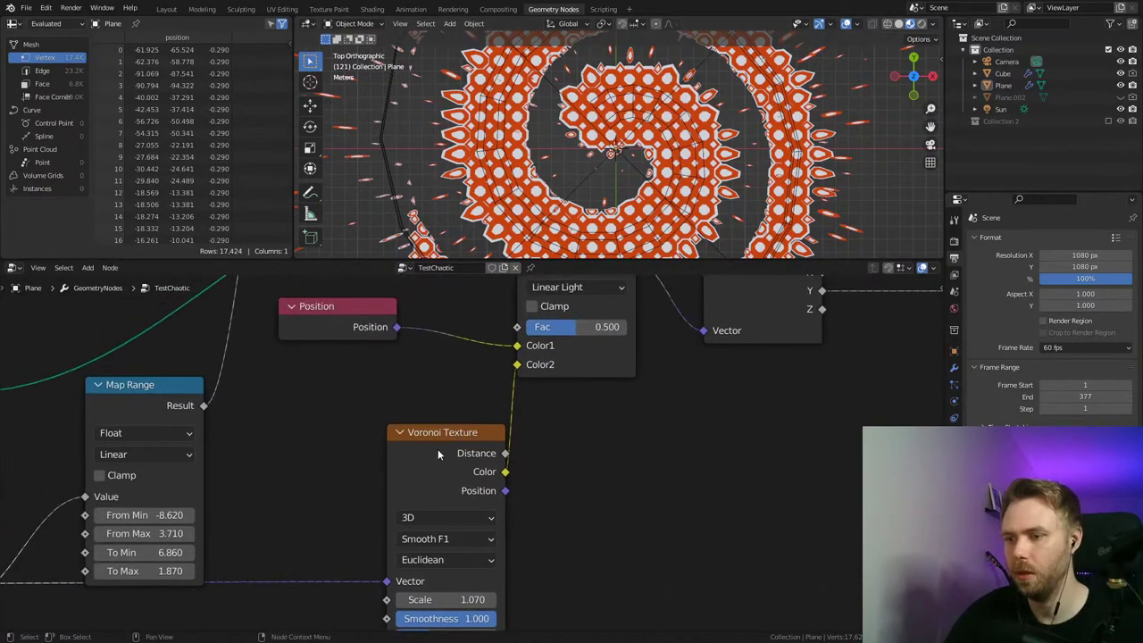
left_click_drag(438, 449, 407, 416)
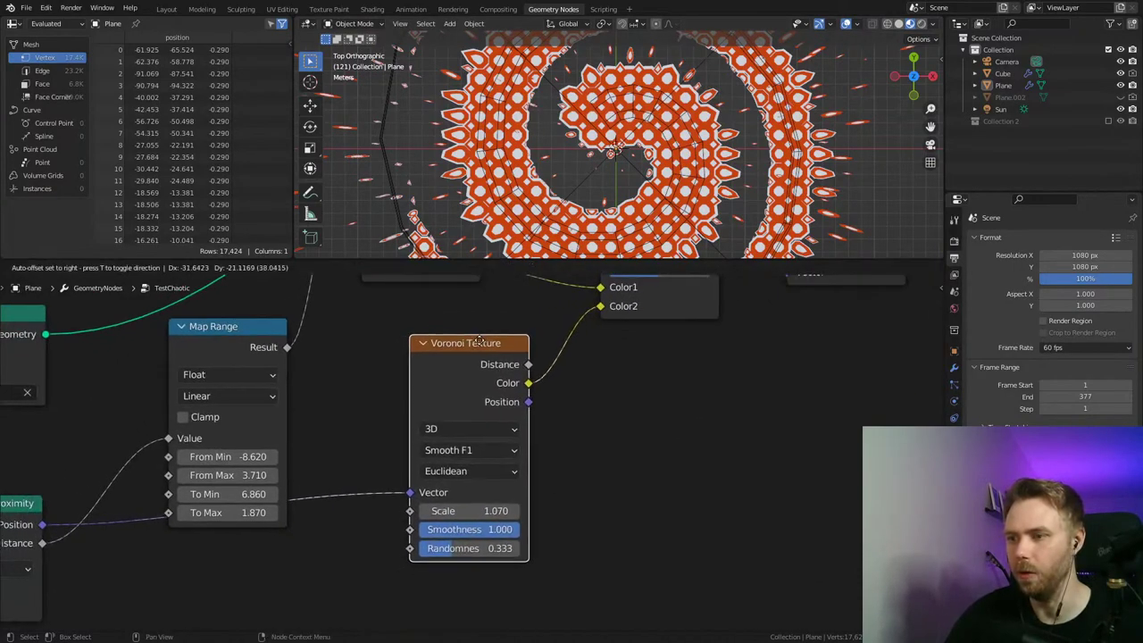
middle_click_drag(609, 358, 602, 425)
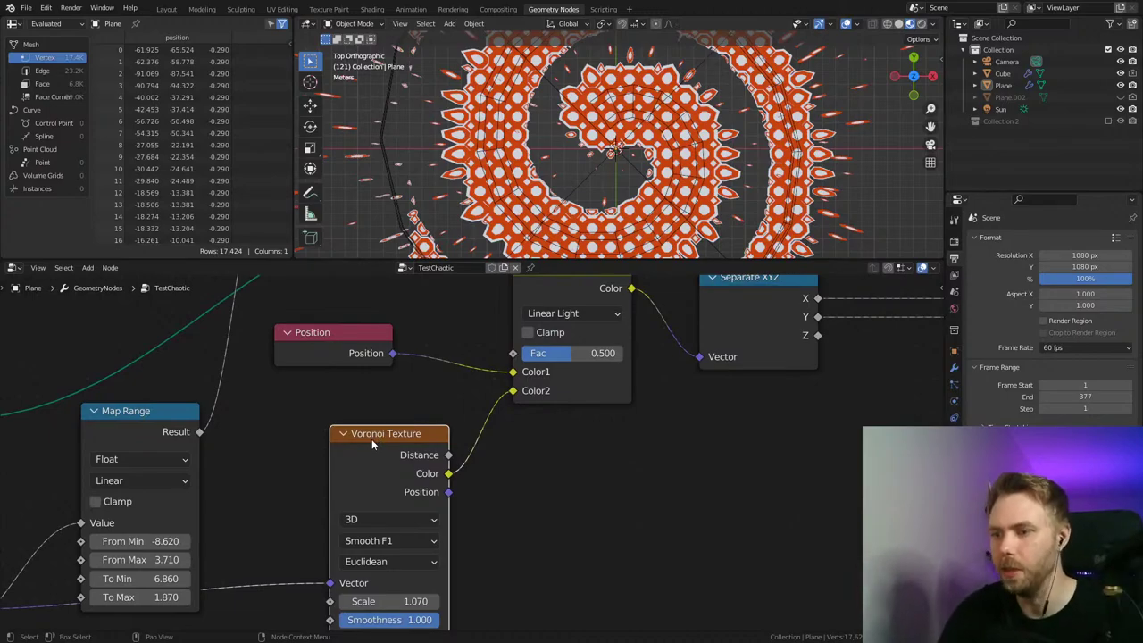
middle_click_drag(371, 439, 448, 394)
scroll(448, 395, "down", 2)
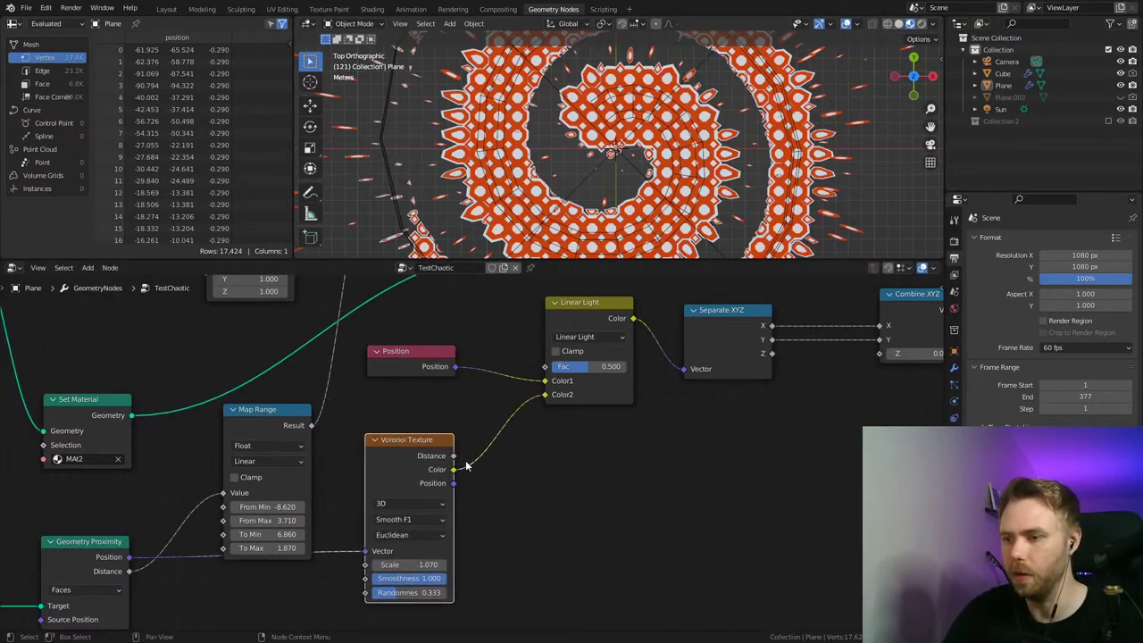
left_click_drag(410, 347, 419, 380)
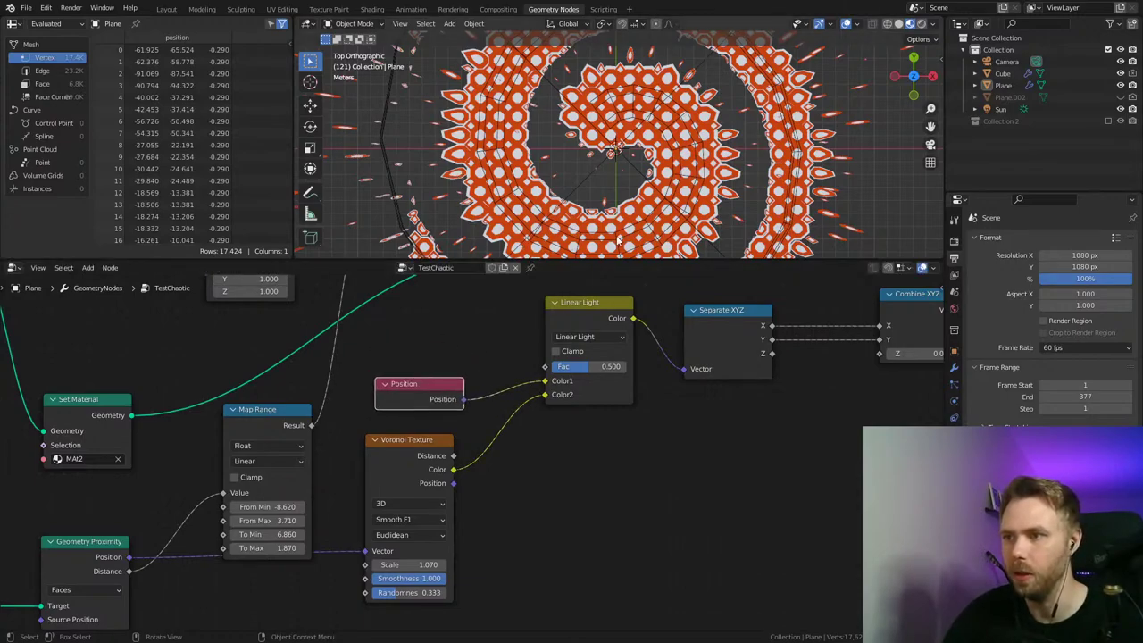
Step: Lower the Linear Light node to sit closer in line with the Position and Voronoi Texture nodes
middle_click_drag(559, 414, 478, 435)
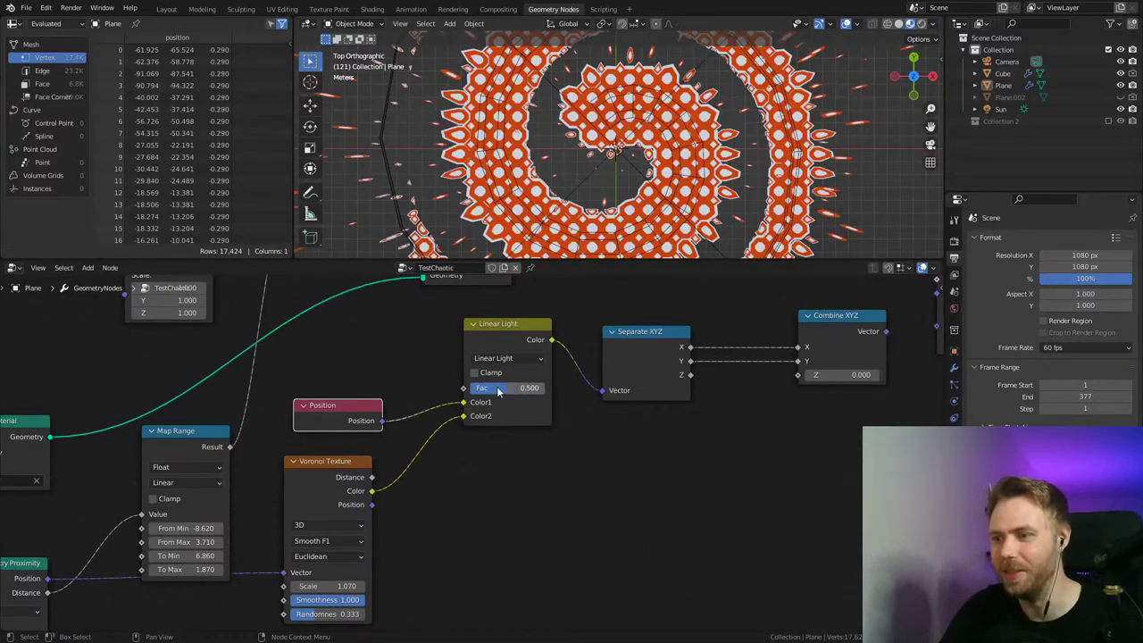
key("ctrl+z")
middle_click_drag(599, 441, 562, 441)
left_click_drag(467, 325, 457, 353)
Step: Add a Mix color node below Separate XYZ and delete it again
key("shift+a")
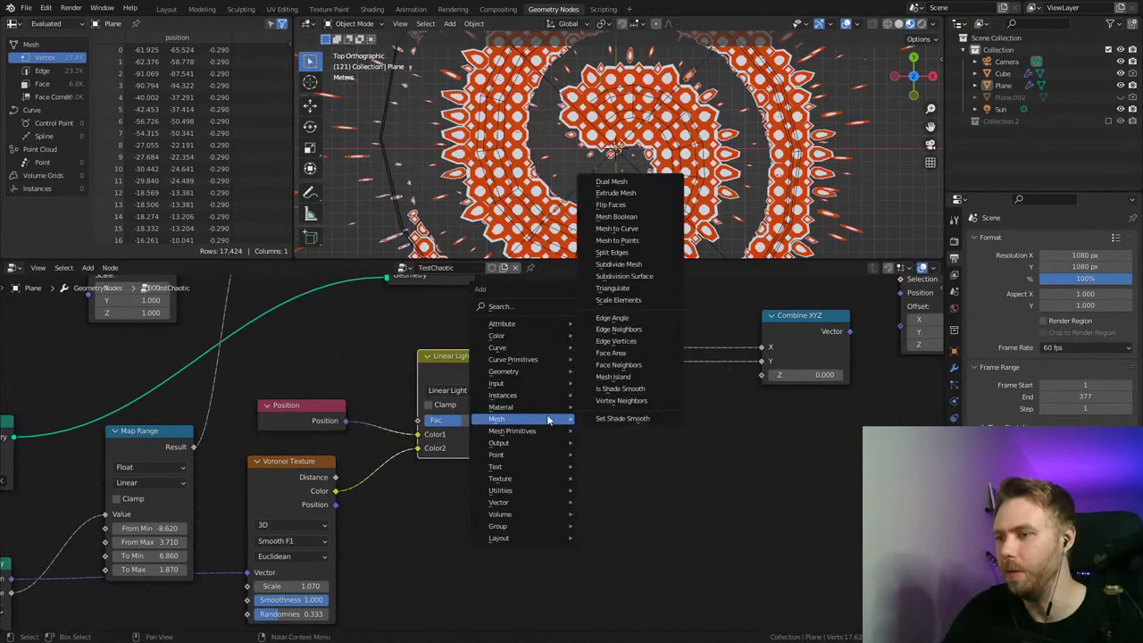
mouse_move(525, 357)
left_click(608, 358)
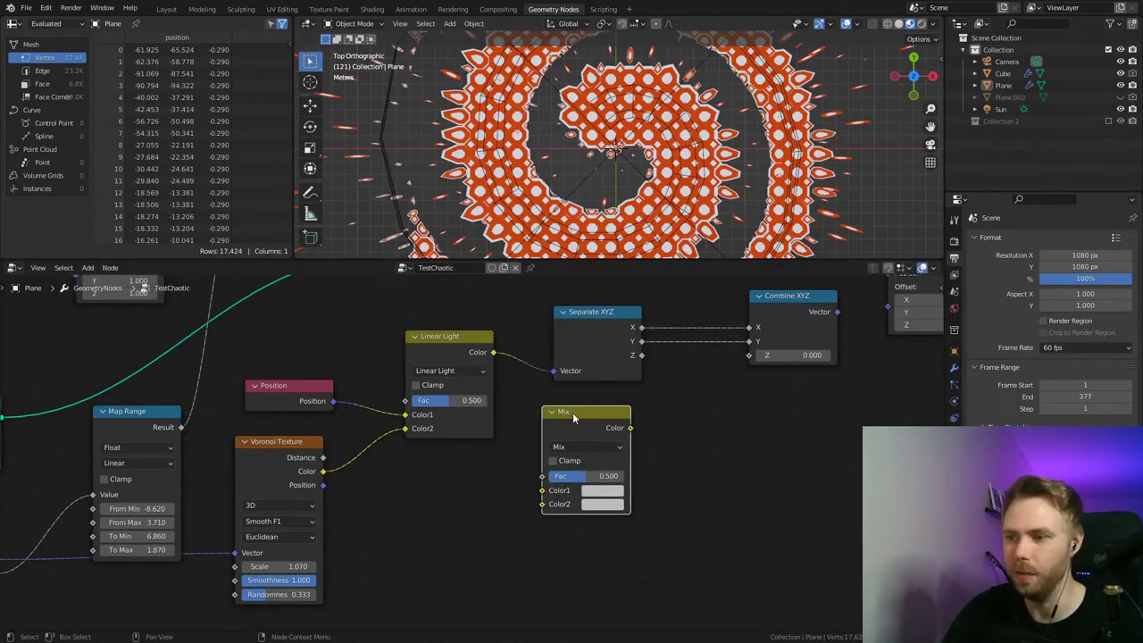
left_click_drag(572, 412, 564, 418)
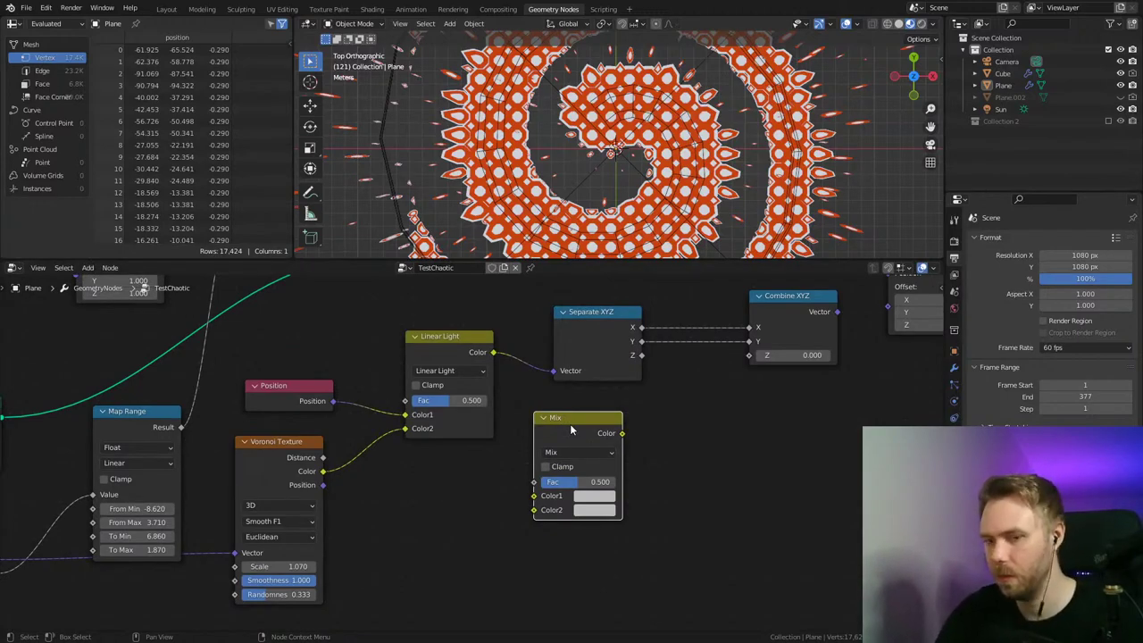
key("x")
Step: Save the file and move the Separate XYZ node closer to Linear Light
middle_click_drag(569, 435, 440, 478)
key("ctrl+s")
left_click_drag(454, 365, 443, 363)
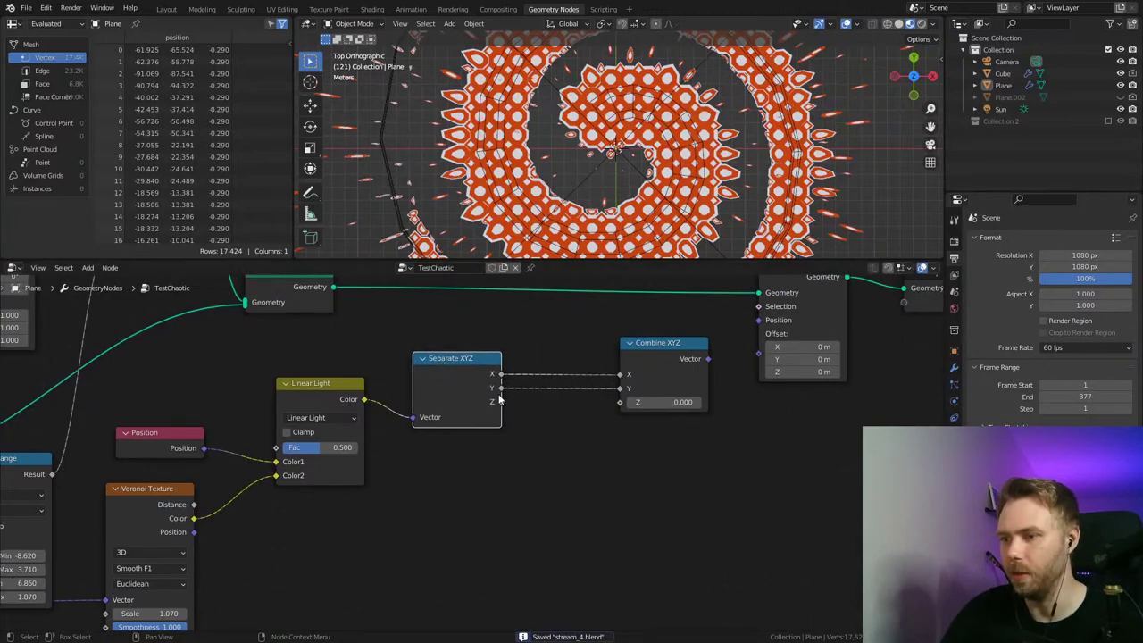
Step: Try a Z value of 3.300 on the Combine XYZ node and check the spiral in perspective and top view
middle_click_drag(500, 389, 472, 413)
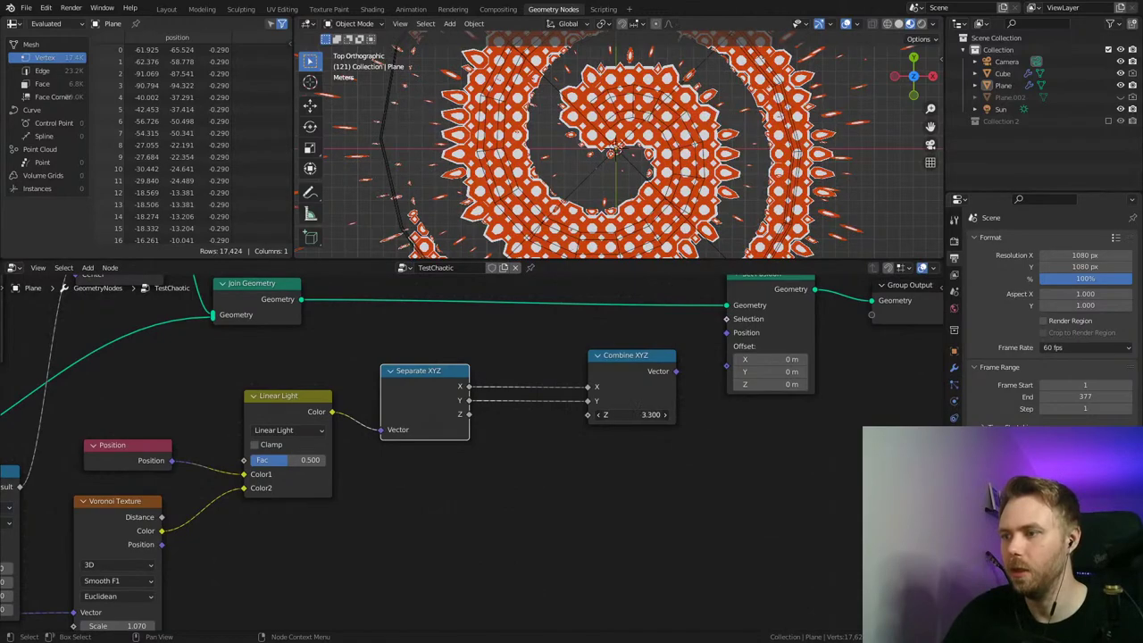
middle_click_drag(679, 46, 598, 88)
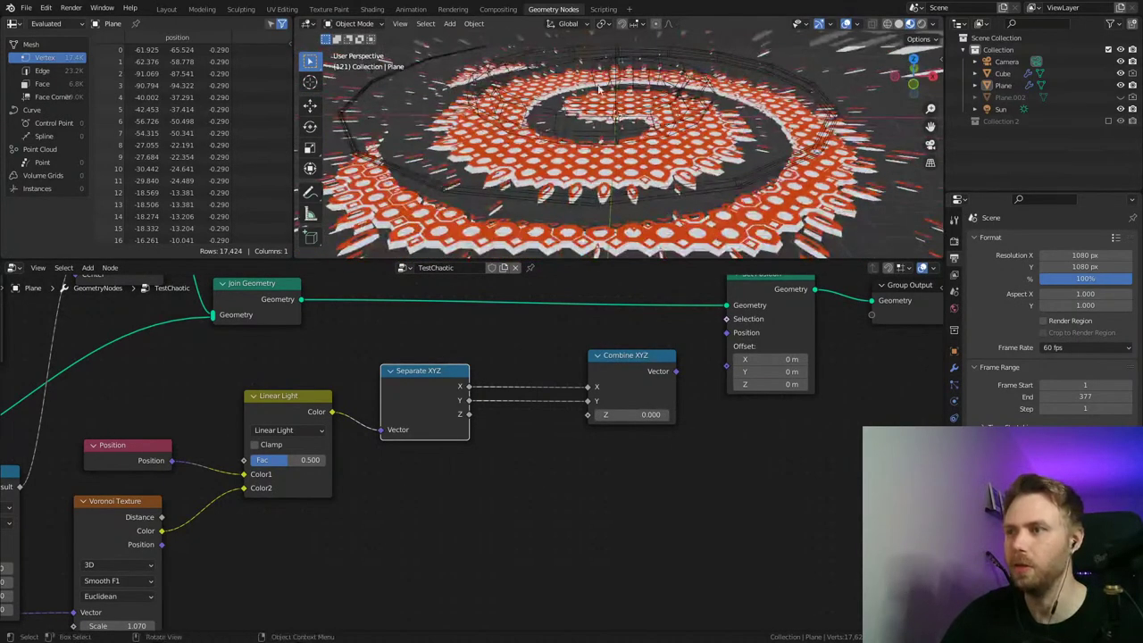
key("KP_7")
Step: Move Combine XYZ beside Separate XYZ and connect its Vector output to the last Set Position node's Offset
middle_click_drag(737, 408, 641, 446)
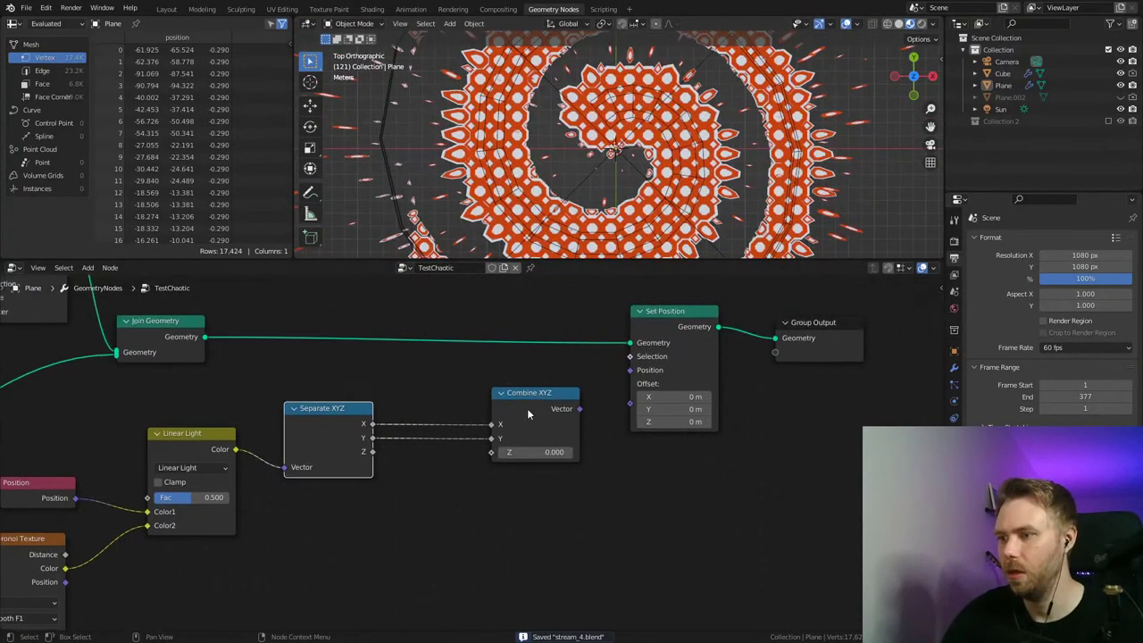
left_click_drag(527, 407, 454, 404)
left_click_drag(648, 404, 647, 405)
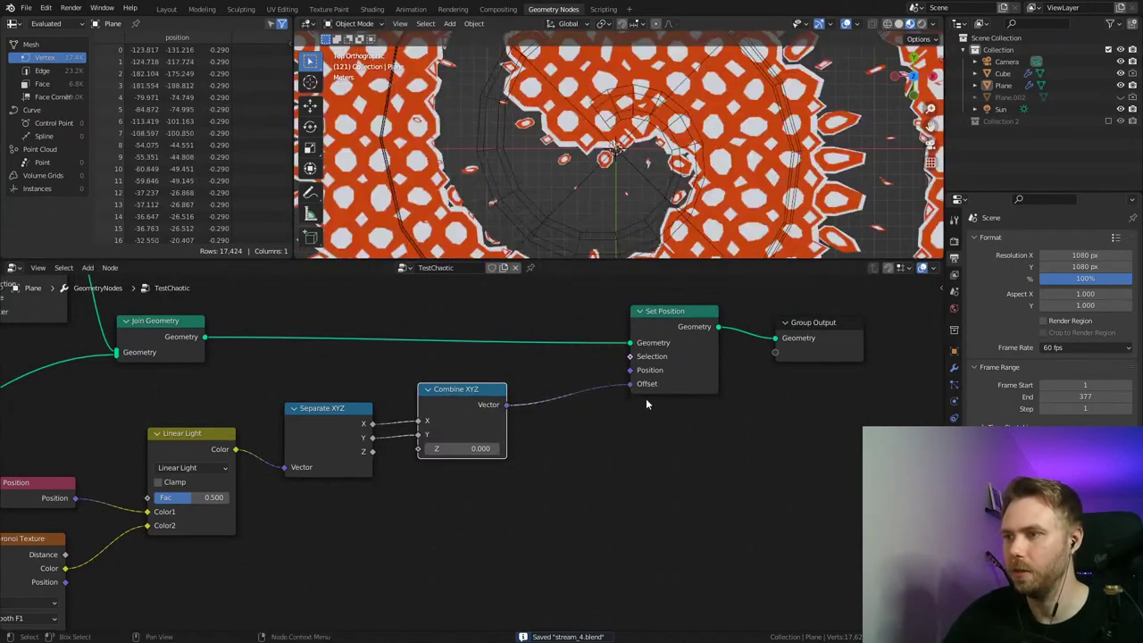
Step: Try the Linear Light Fac at 1.000 and set it back to 0.5
middle_click_drag(318, 535, 628, 498)
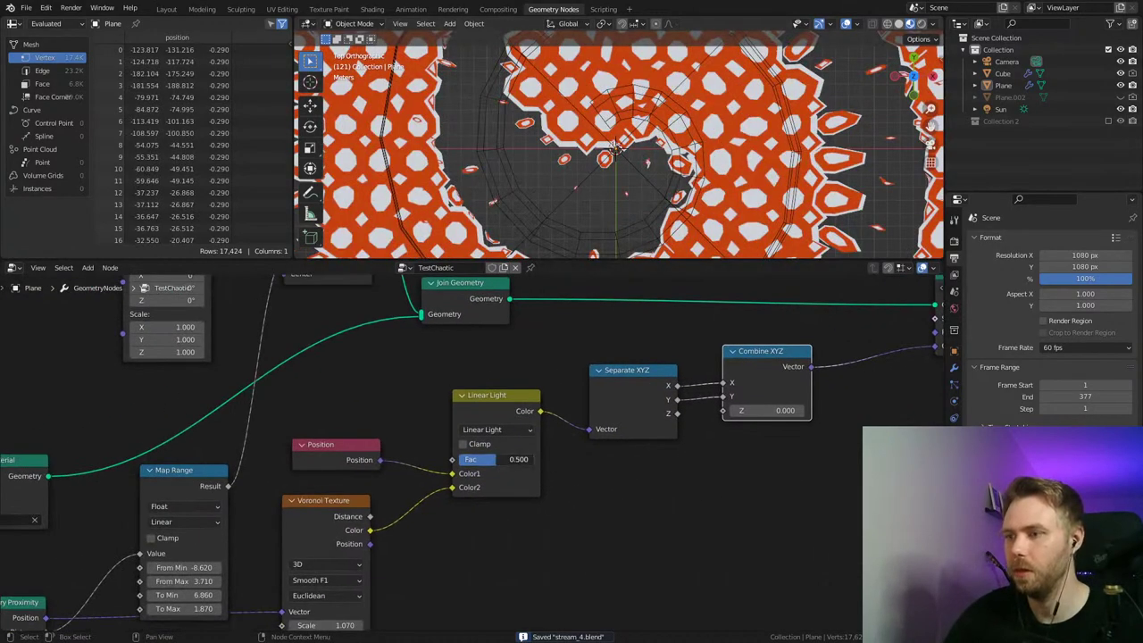
mouse_move(495, 459)
left_mouse_down()
mouse_move(534, 459)
mouse_move(457, 459)
mouse_move(497, 459)
left_mouse_up()
middle_click_drag(497, 537, 518, 502)
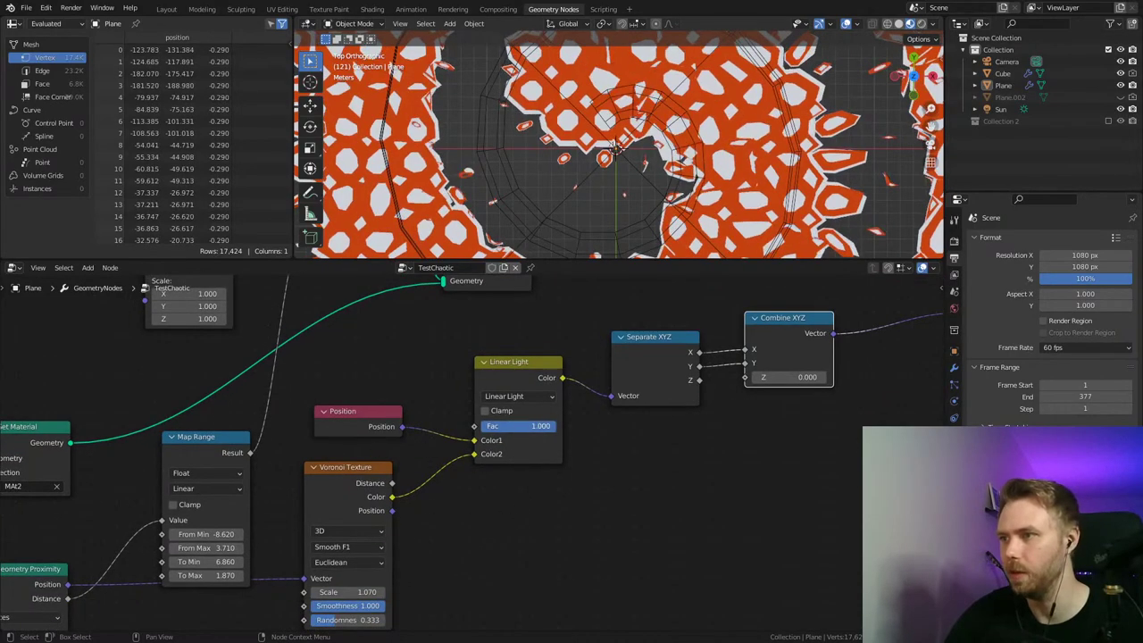
left_click_drag(551, 426, 482, 426)
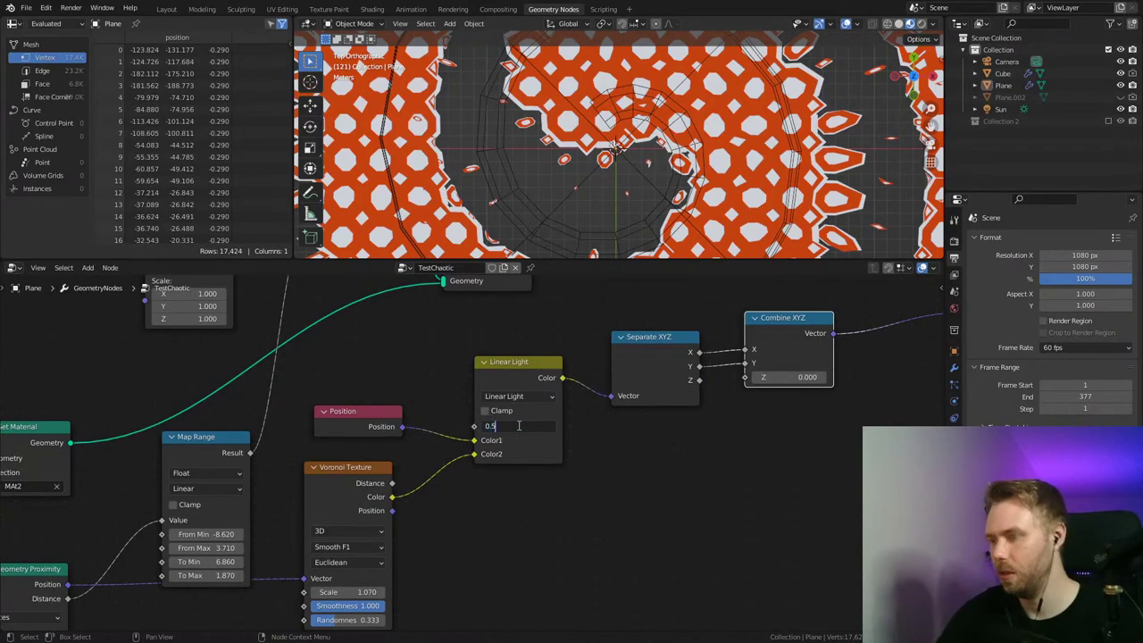
Step: With the file saved and the animation playing, cut the link from the Scale node to the first Set Position's Offset
key("ctrl+s")
key("space")
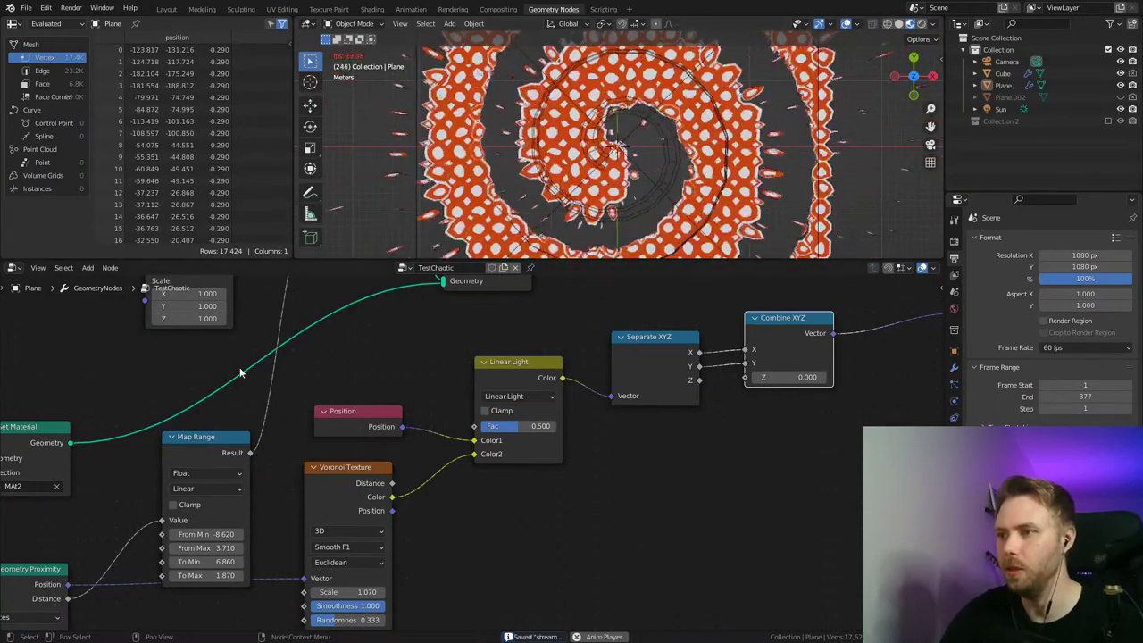
middle_click_drag(240, 372, 624, 355)
scroll(258, 419, "down", 1)
middle_click_drag(258, 419, 767, 471)
scroll(655, 474, "down", 2)
middle_click_drag(364, 446, 468, 434)
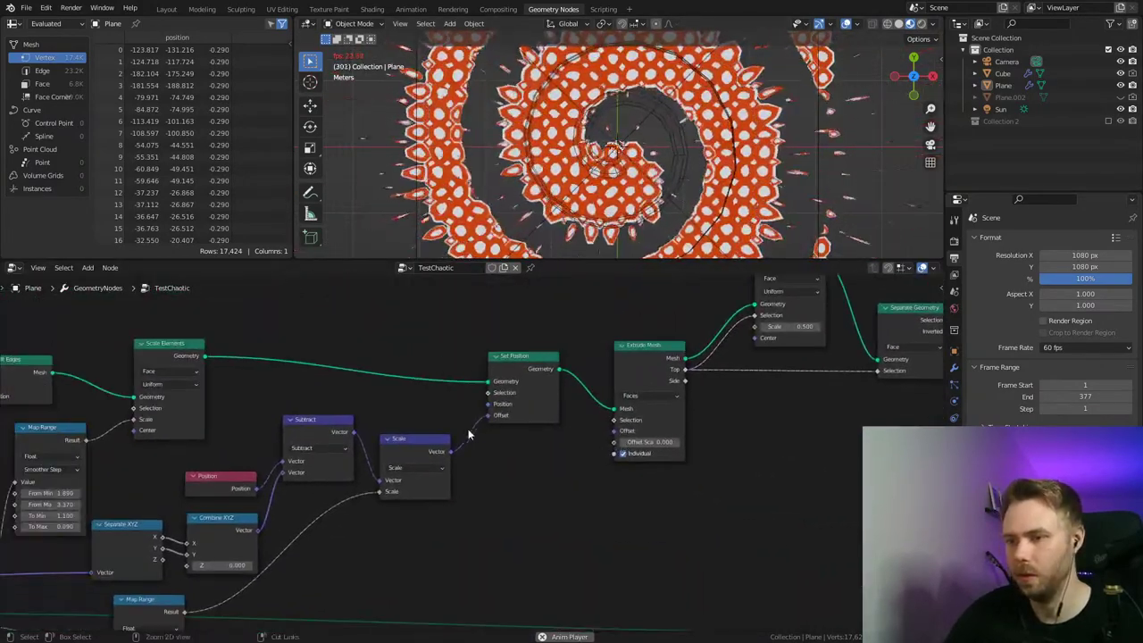
right_click_drag(469, 434, 482, 449, "ctrl")
Step: In the Map Range driving the first Scale Elements, set To Min to 1.070 and To Max to 0.000 during playback
scroll(676, 194, "up", 5)
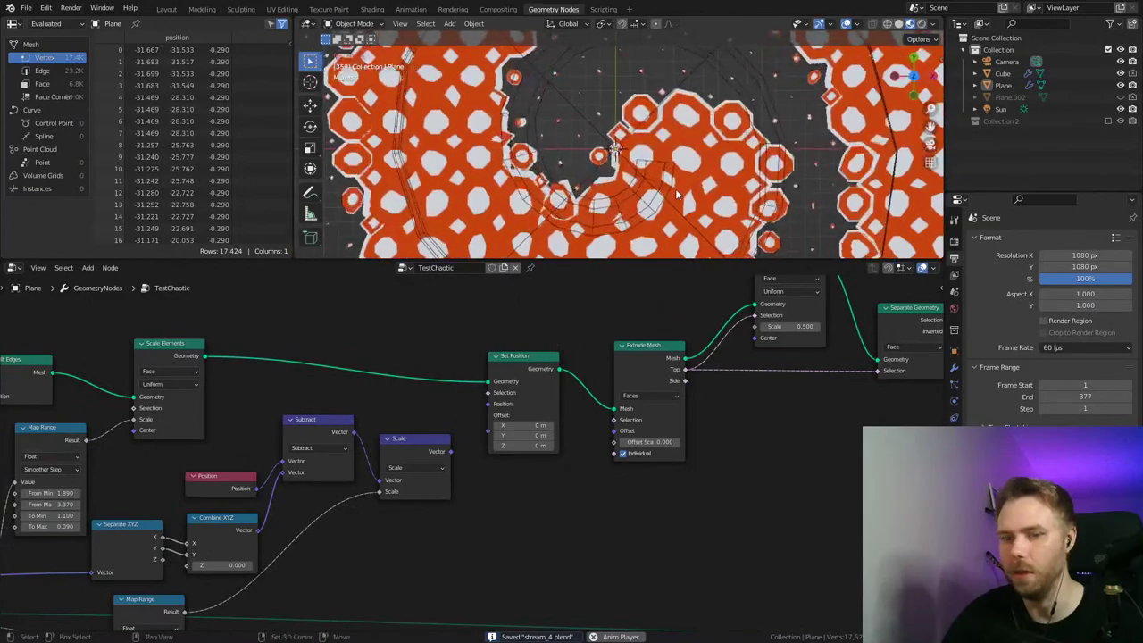
middle_click_drag(676, 194, 649, 162, "shift")
scroll(648, 157, "down", 1)
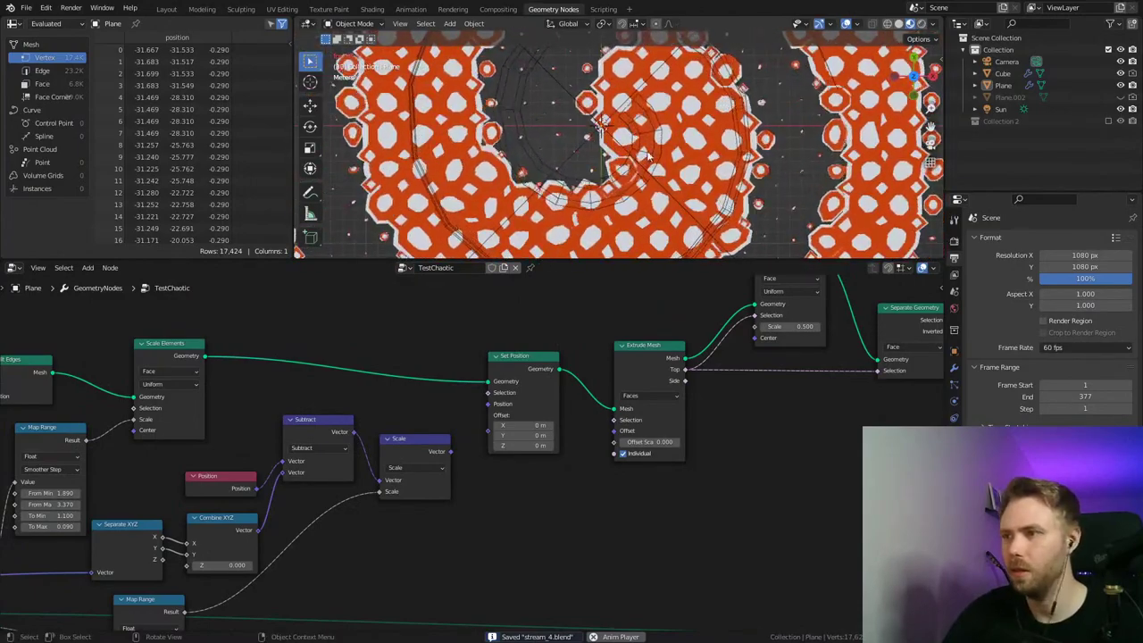
middle_click_drag(654, 74, 623, 124, "shift")
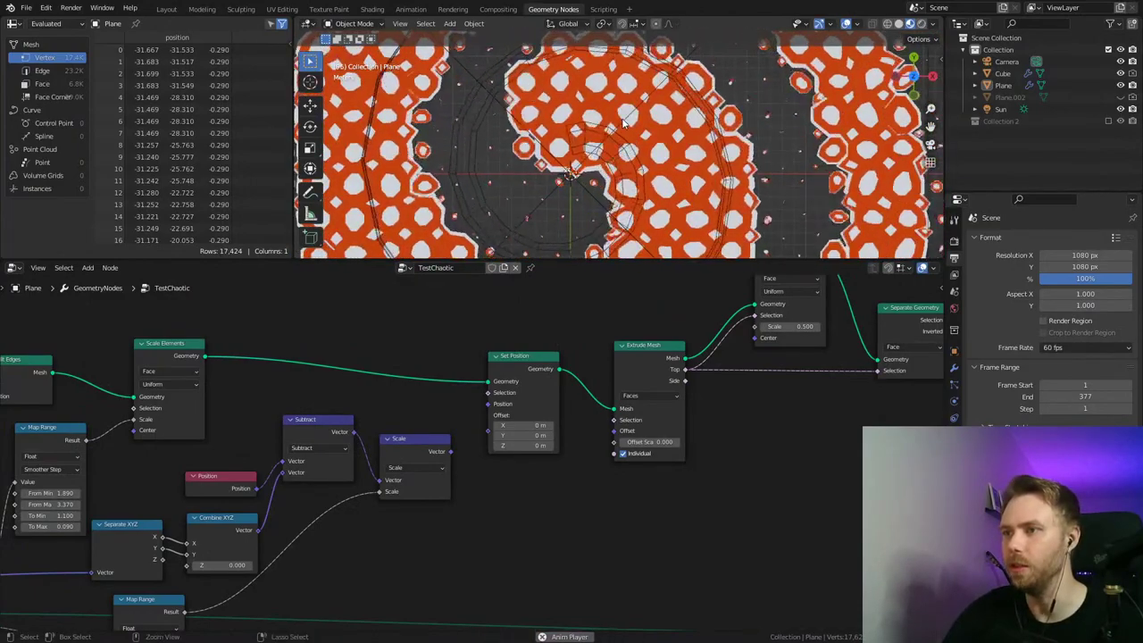
middle_click_drag(581, 464, 647, 459)
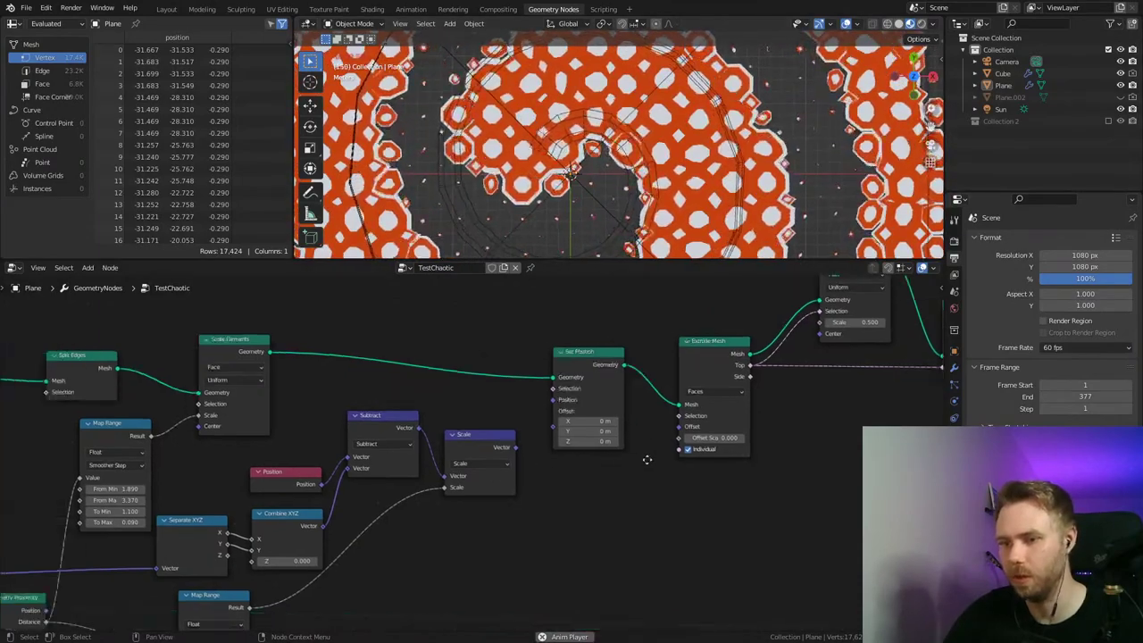
double_click(514, 436)
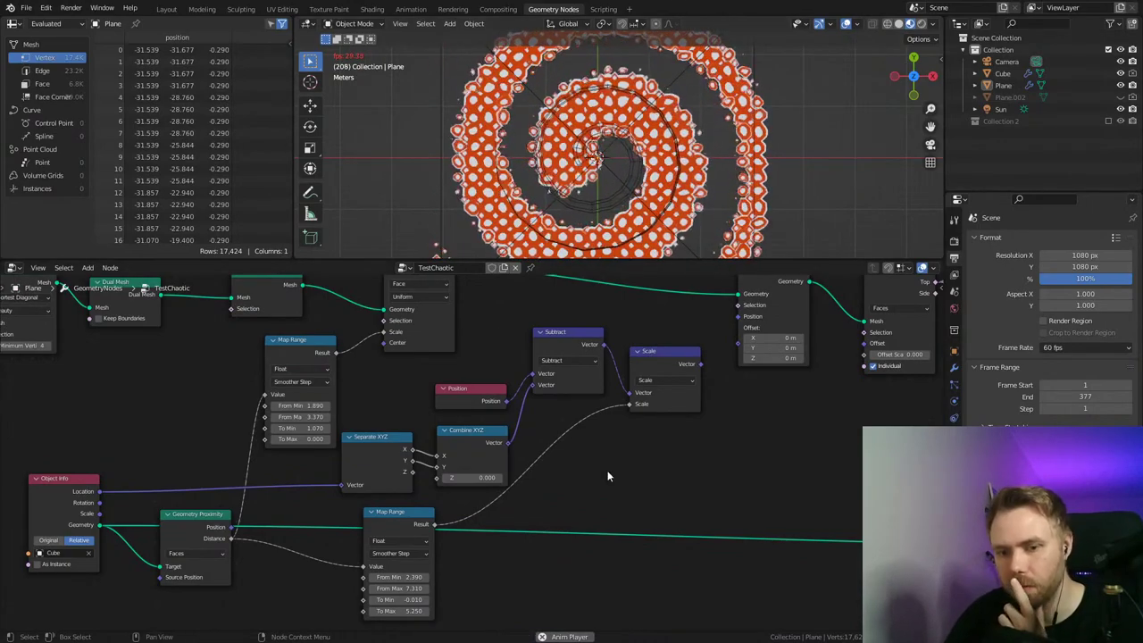
middle_click_drag(691, 494, 665, 509)
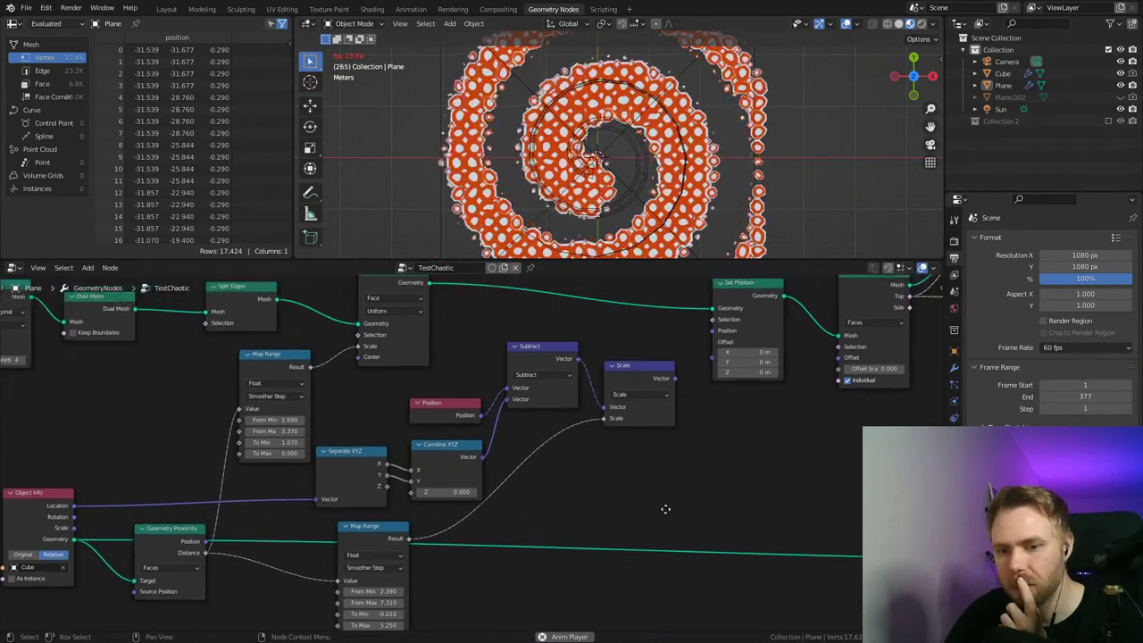
middle_click_drag(665, 509, 608, 535)
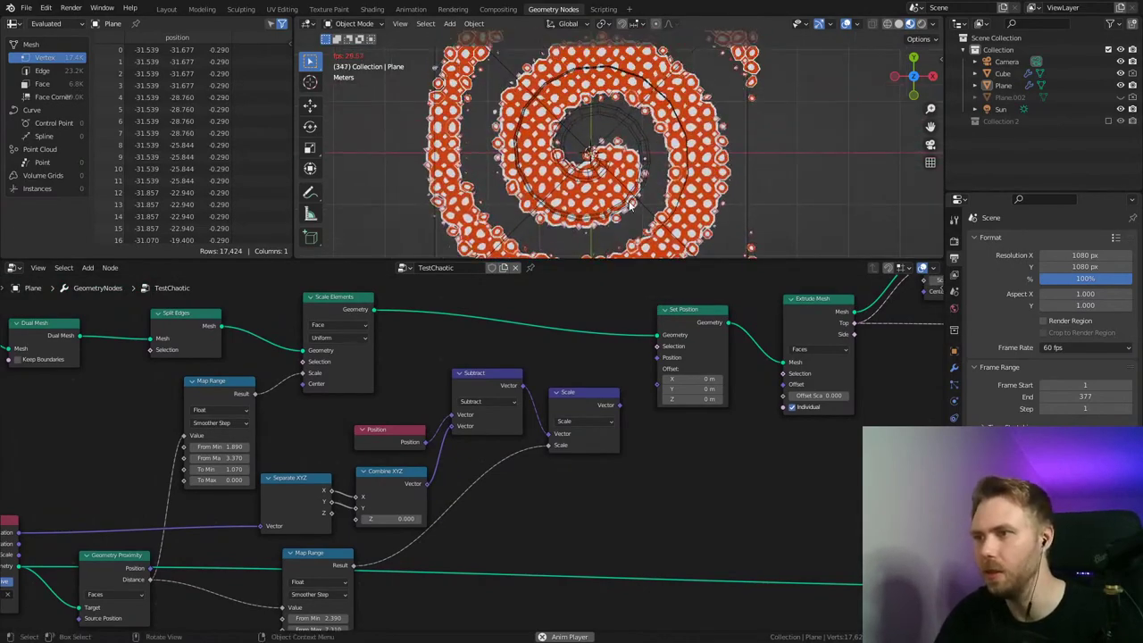
Step: Save the file while the spiral animation keeps playing
scroll(619, 198, "up", 5)
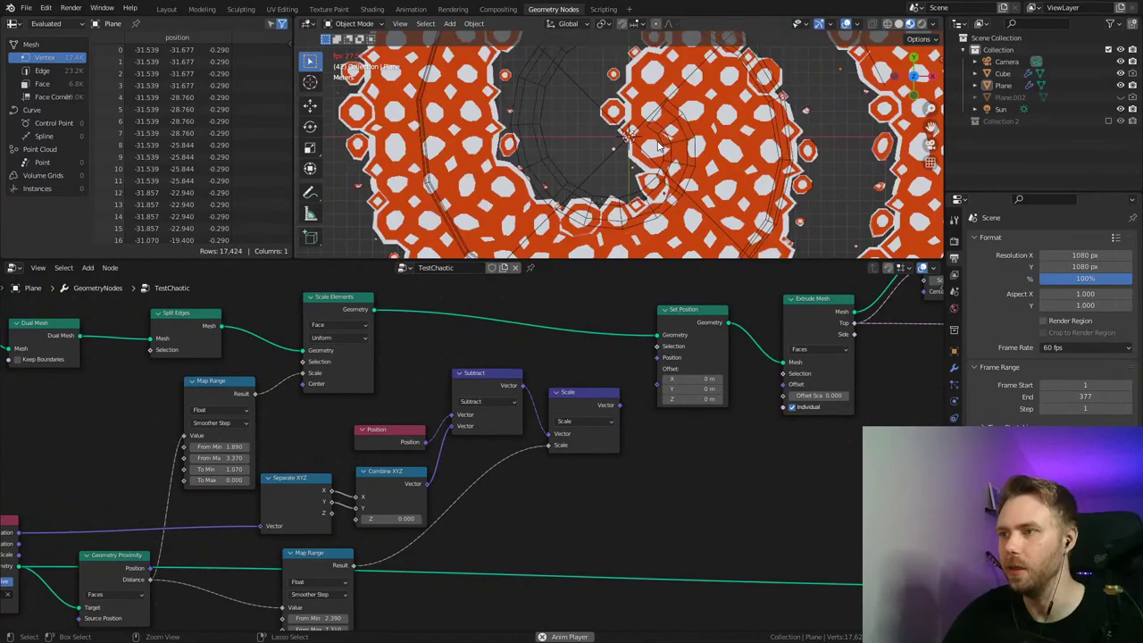
key("ctrl+s")
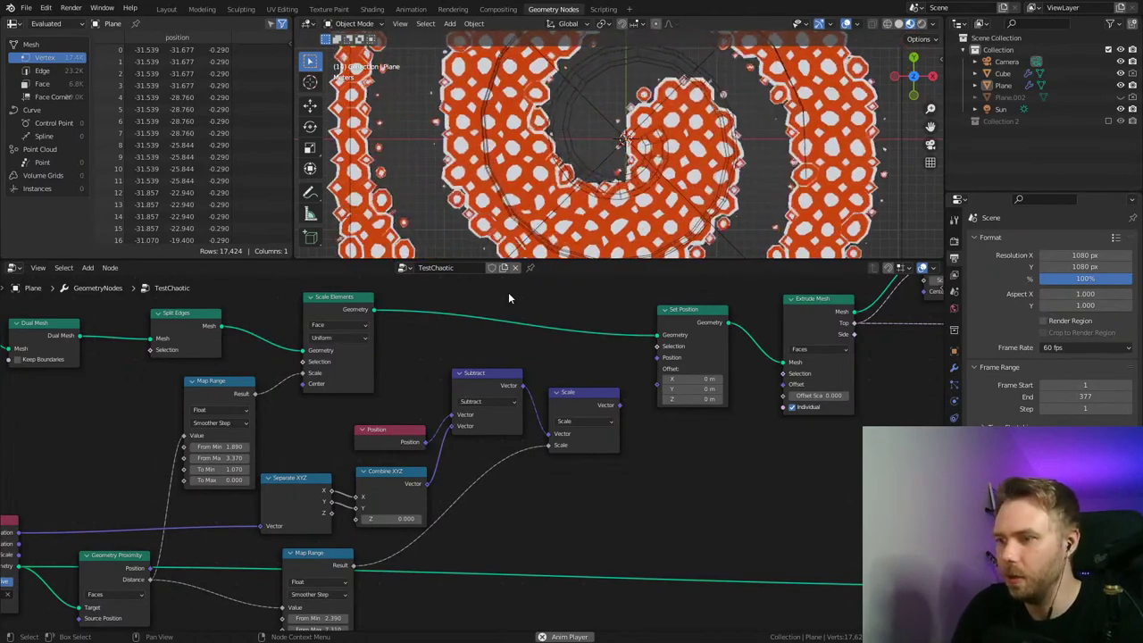
middle_click_drag(717, 459, 669, 483)
key("ctrl+s")
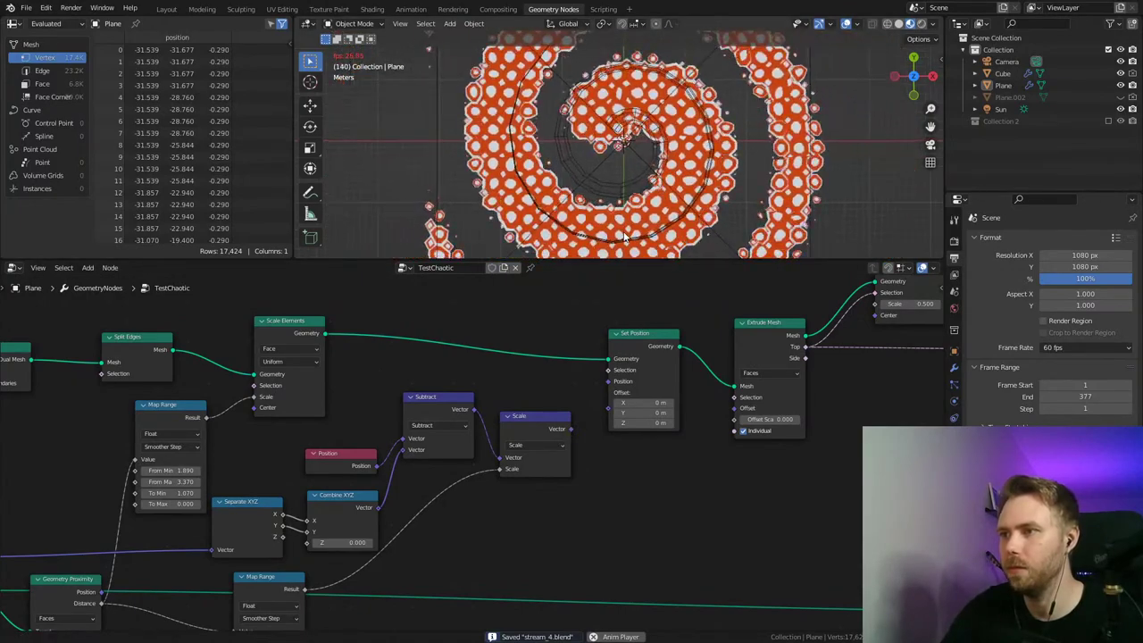
Step: Examine the TestChaotic node tree from the Group Output back to the early mesh nodes during playback
middle_click_drag(881, 403, 392, 444)
middle_click_drag(872, 422, 674, 422)
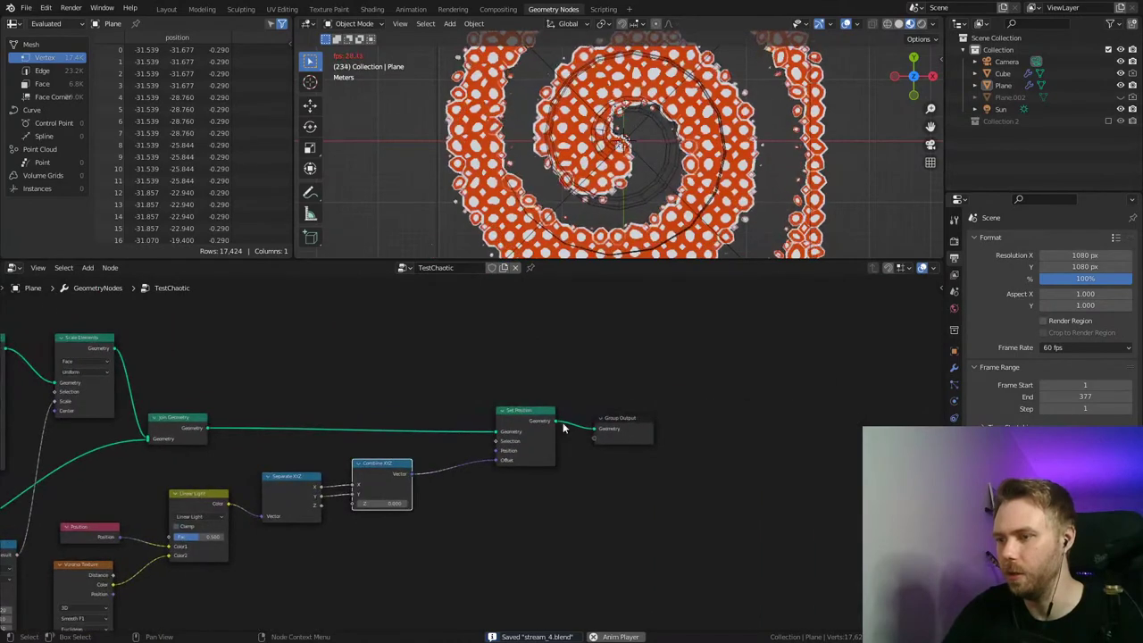
scroll(712, 415, "down", 1)
middle_click_drag(937, 339, 712, 415)
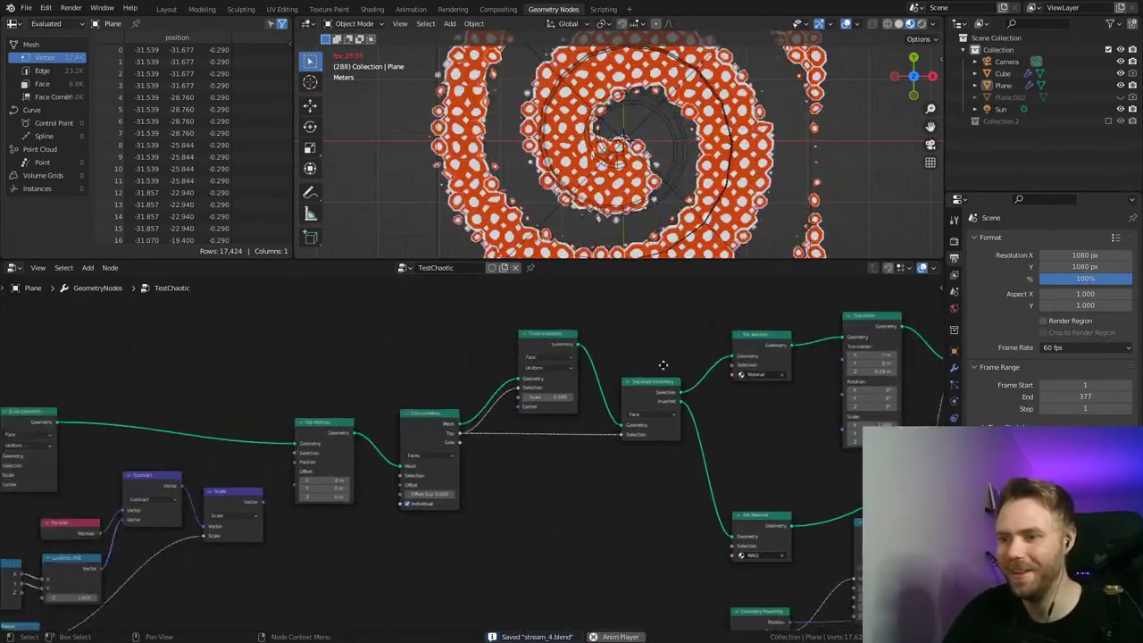
middle_click_drag(179, 447, 482, 429)
middle_click_drag(116, 444, 415, 425)
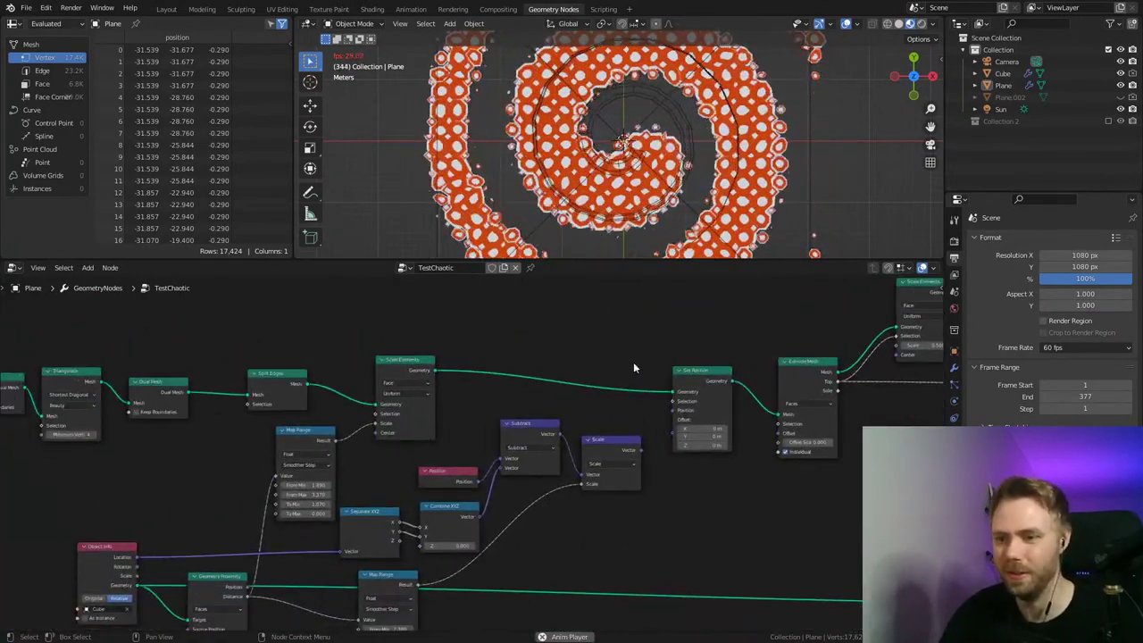
middle_click_drag(152, 459, 465, 417)
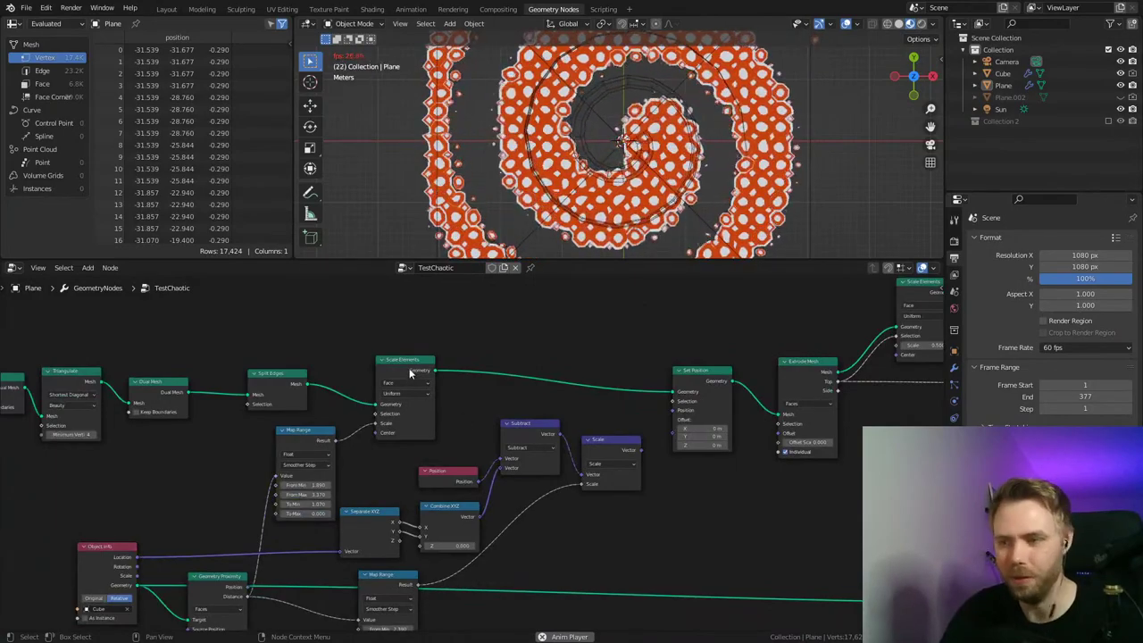
middle_click_drag(591, 426, 637, 394)
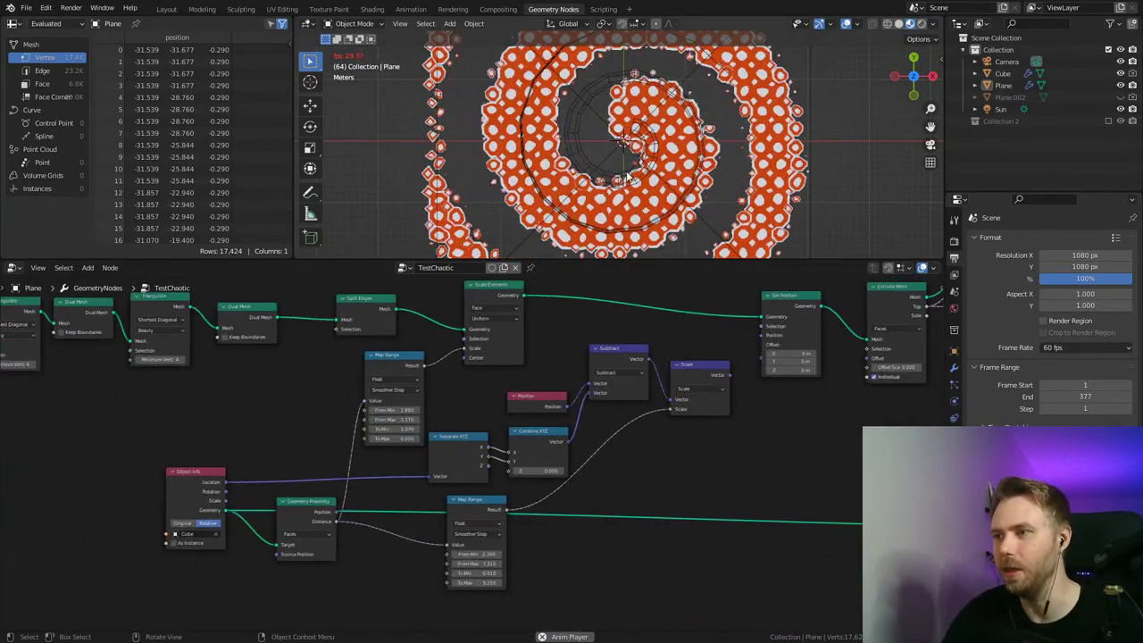
Step: Try rotating the Cube spiral, and with the Scale node's Vector linked to the first Set Position, try moving it
left_click(717, 168)
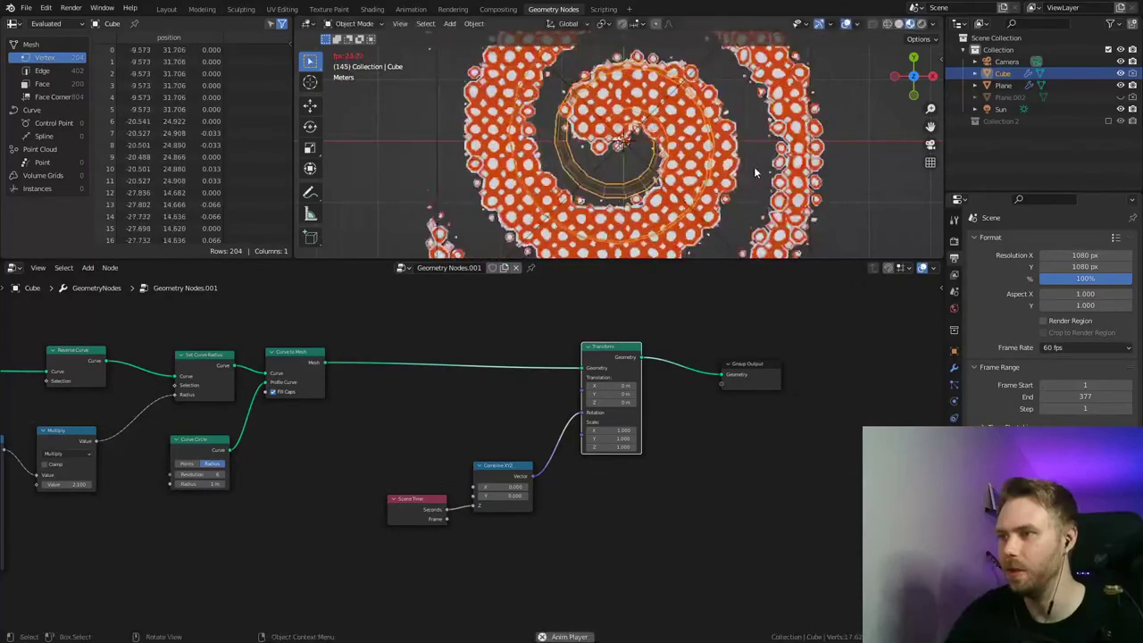
key("r")
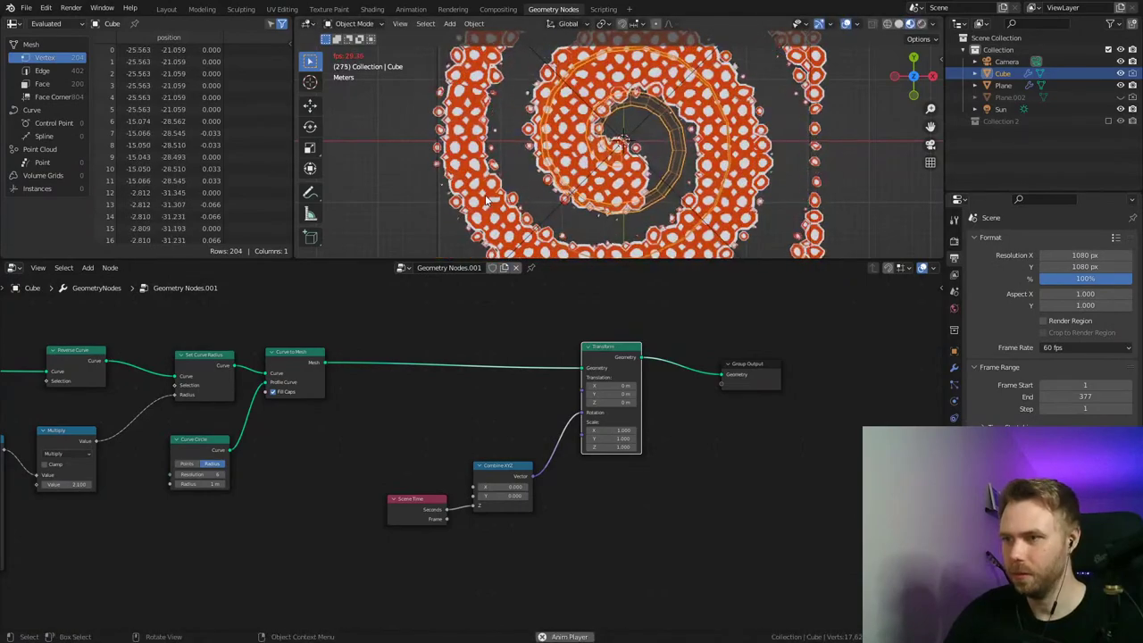
left_click(473, 236)
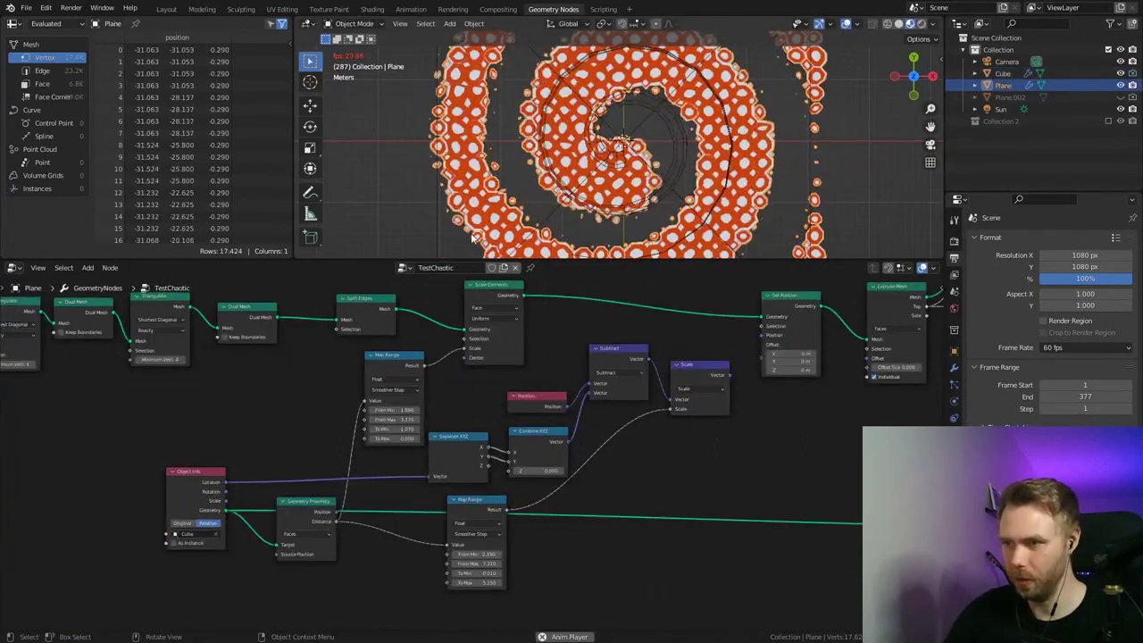
middle_click_drag(725, 402, 640, 420)
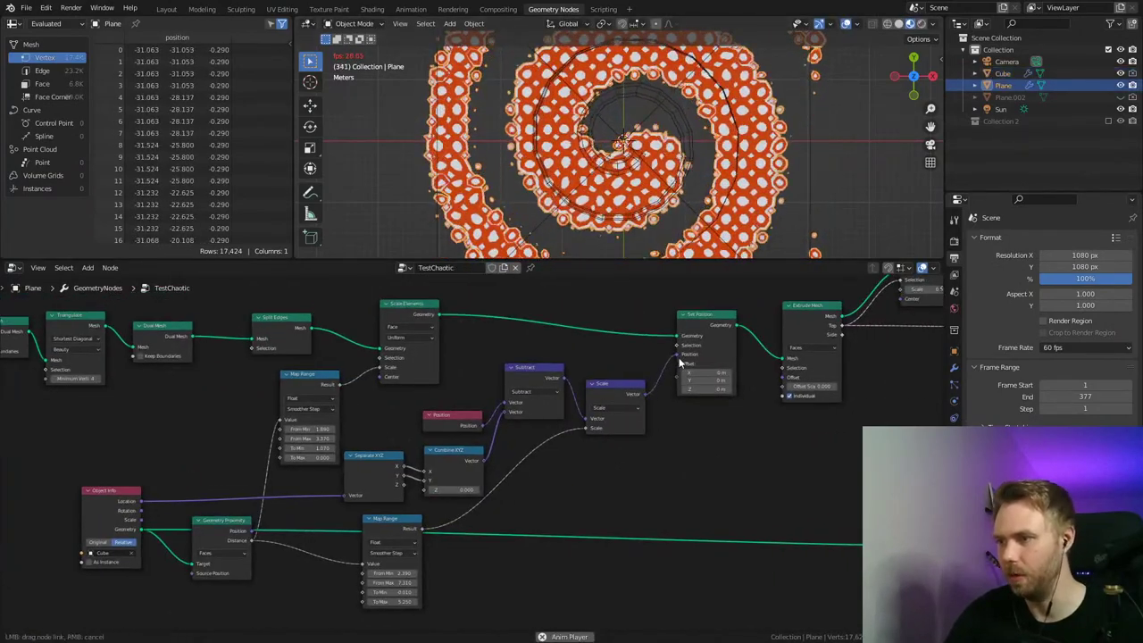
left_click(686, 194)
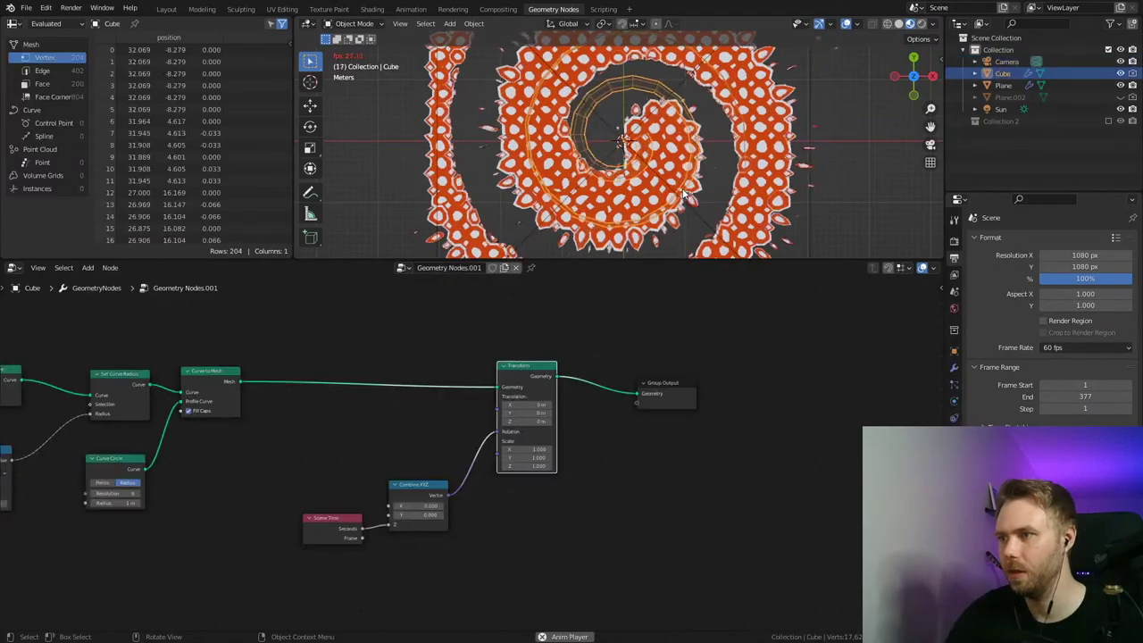
key("g")
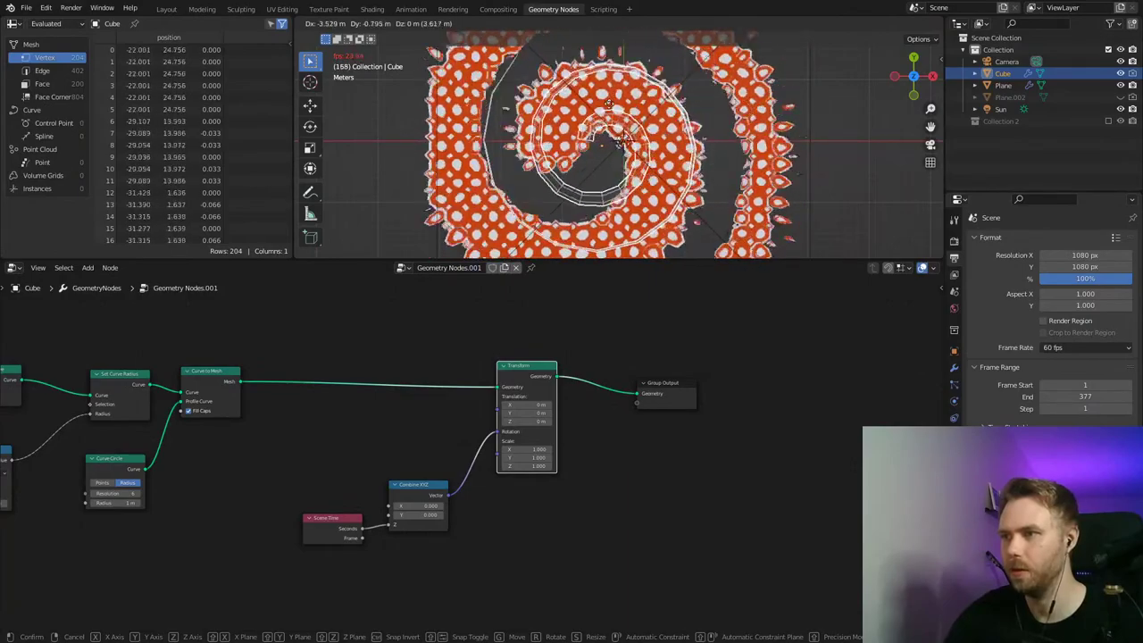
left_click(502, 340)
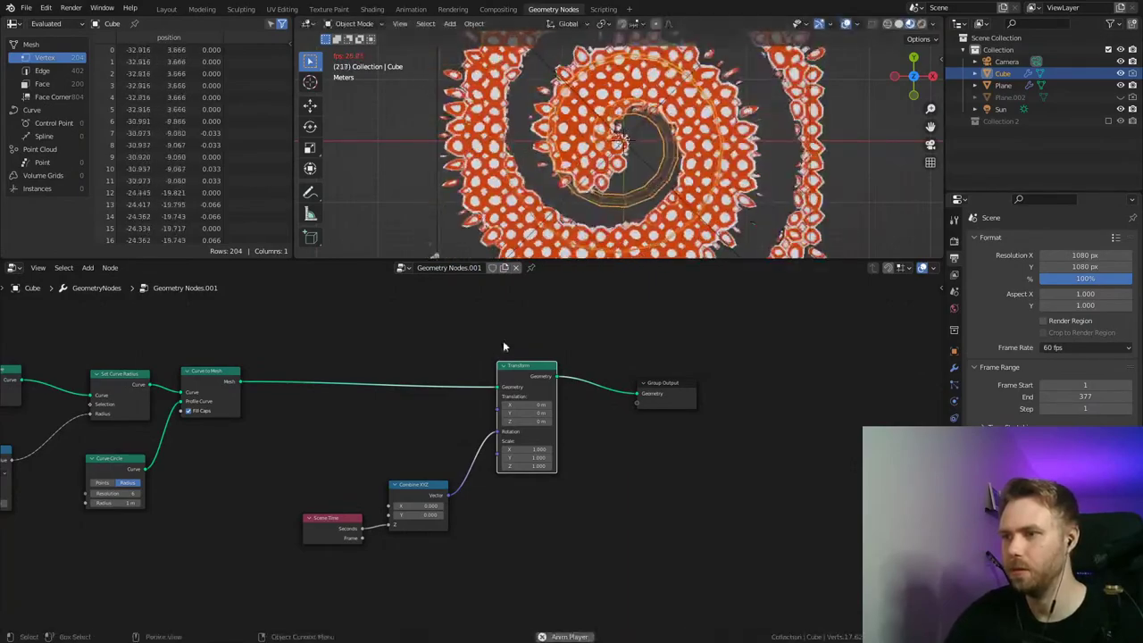
Step: In the Plane's TestChaotic tree, cut the link from the Scale node to the first Set Position and save the file
left_click(494, 218)
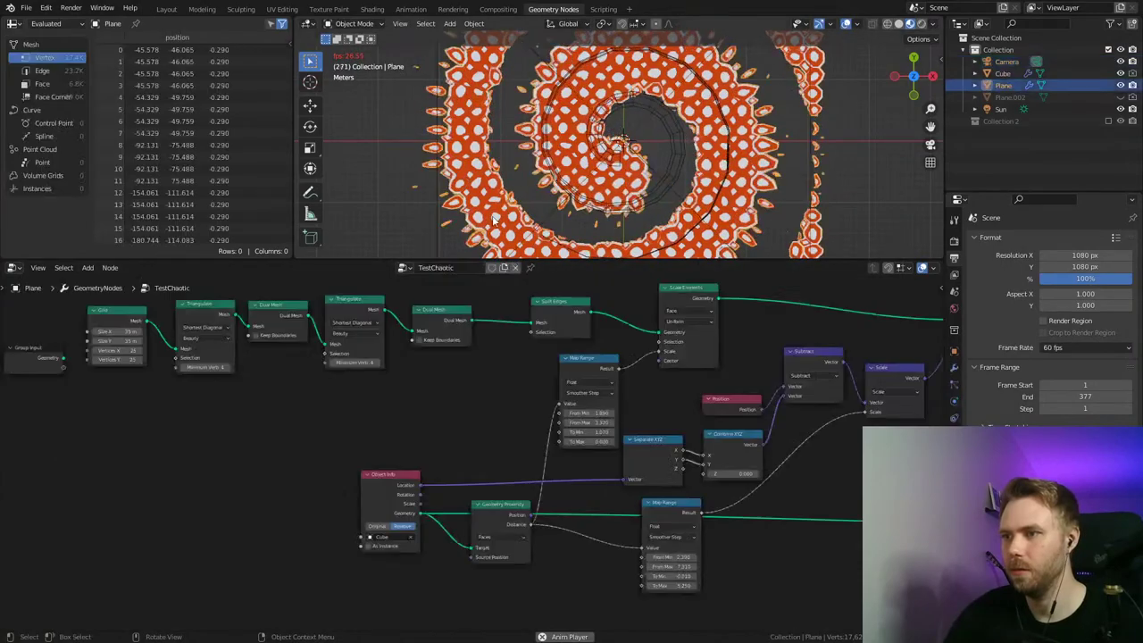
middle_click_drag(446, 389, 329, 355)
mouse_move(823, 312)
right_mouse_down("ctrl")
mouse_move(833, 341)
mouse_move(819, 380)
right_mouse_up("ctrl")
key("ctrl+s")
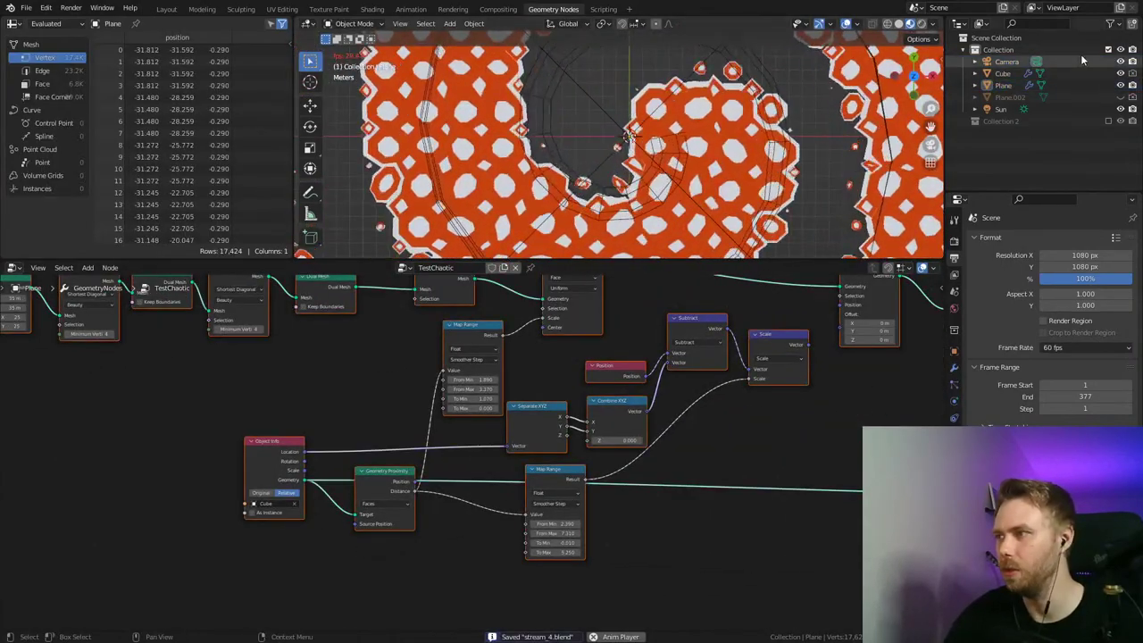
Step: With the Cube hidden in the viewport and the render result closed, restore the Layout workspace from the maximized view and save the file
left_click(1120, 73)
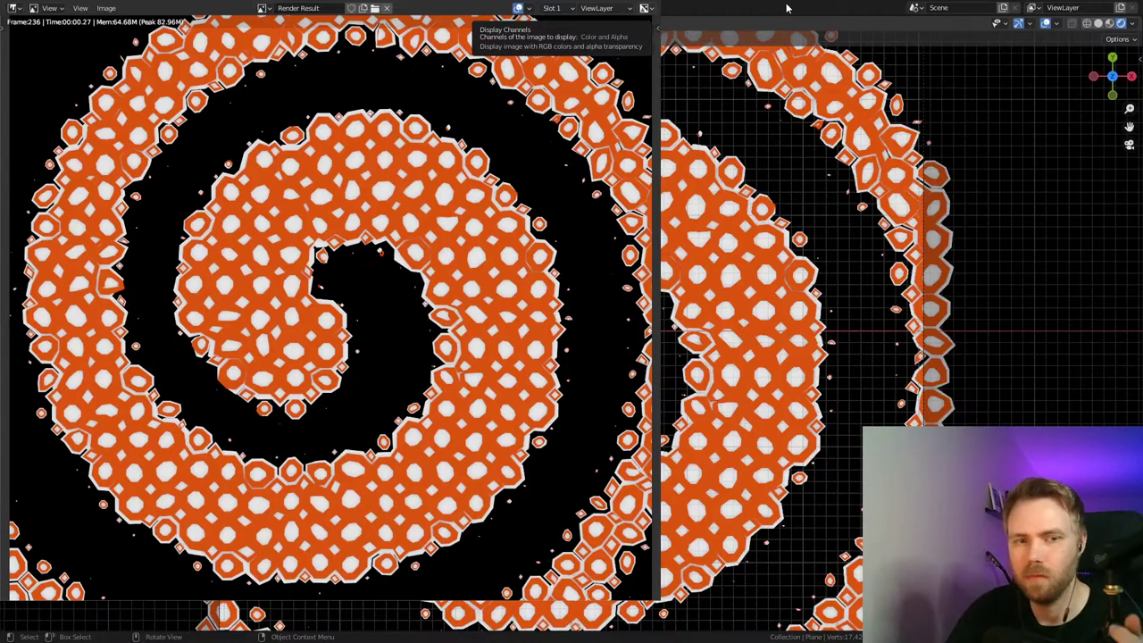
key("F11")
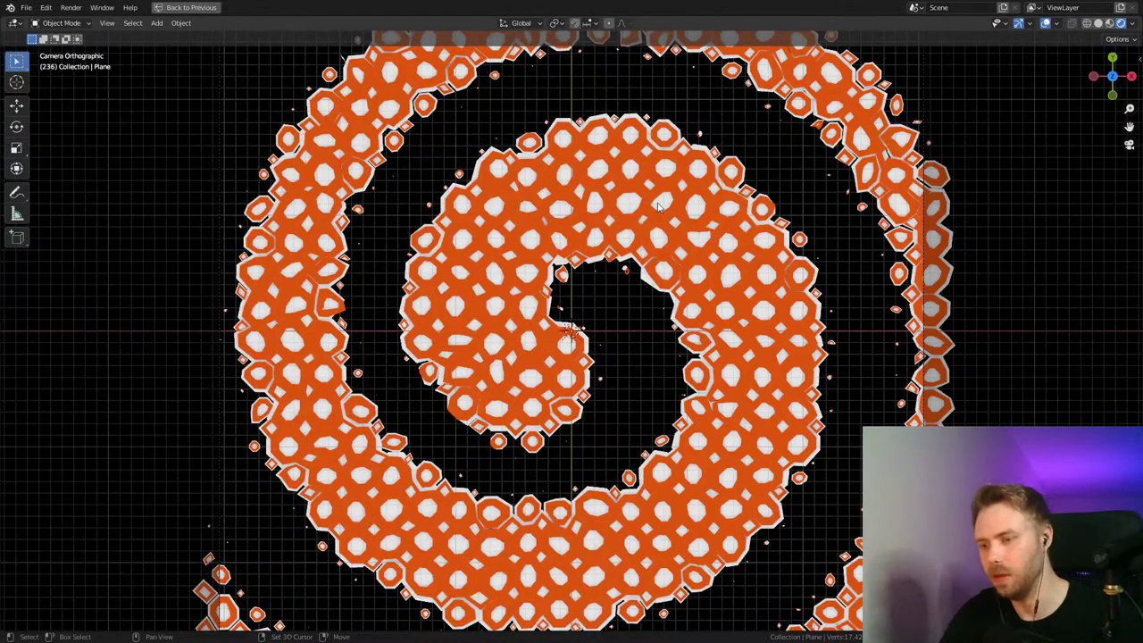
key("ctrl+alt+space")
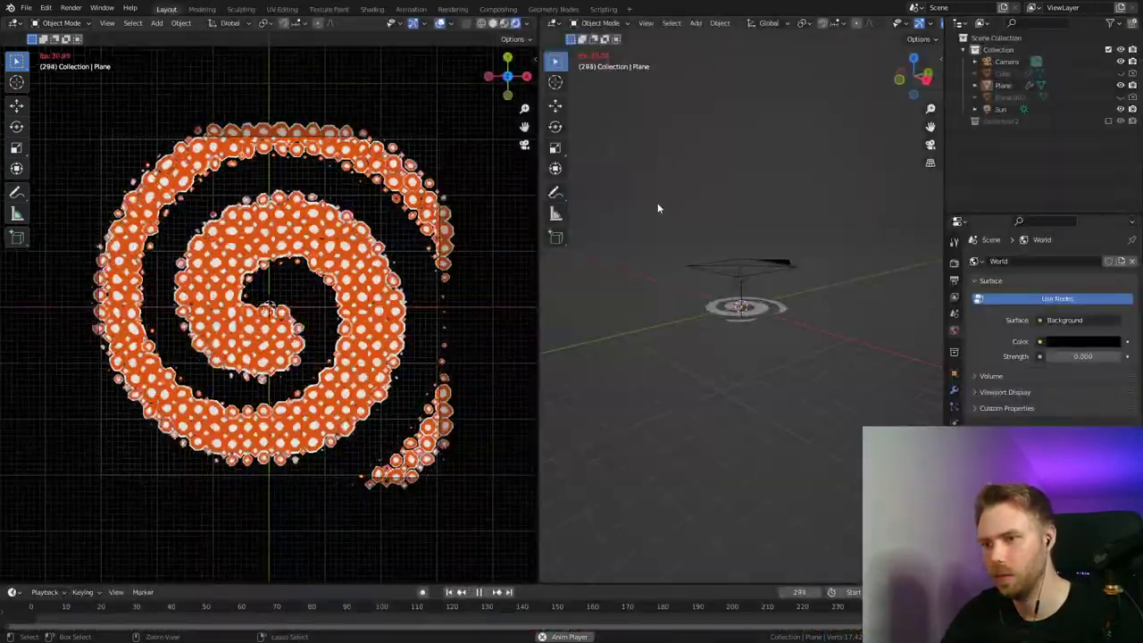
key("ctrl+s")
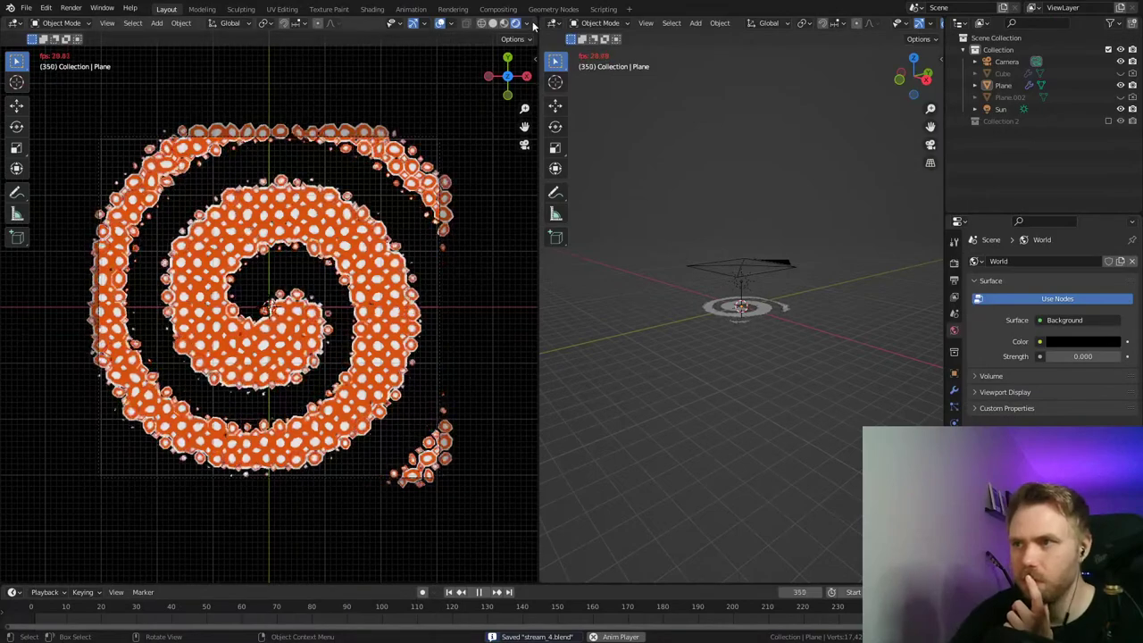
Step: Merge the two 3D viewports into a single camera view of the spiral and save the file
left_click_drag(535, 20, 644, 54)
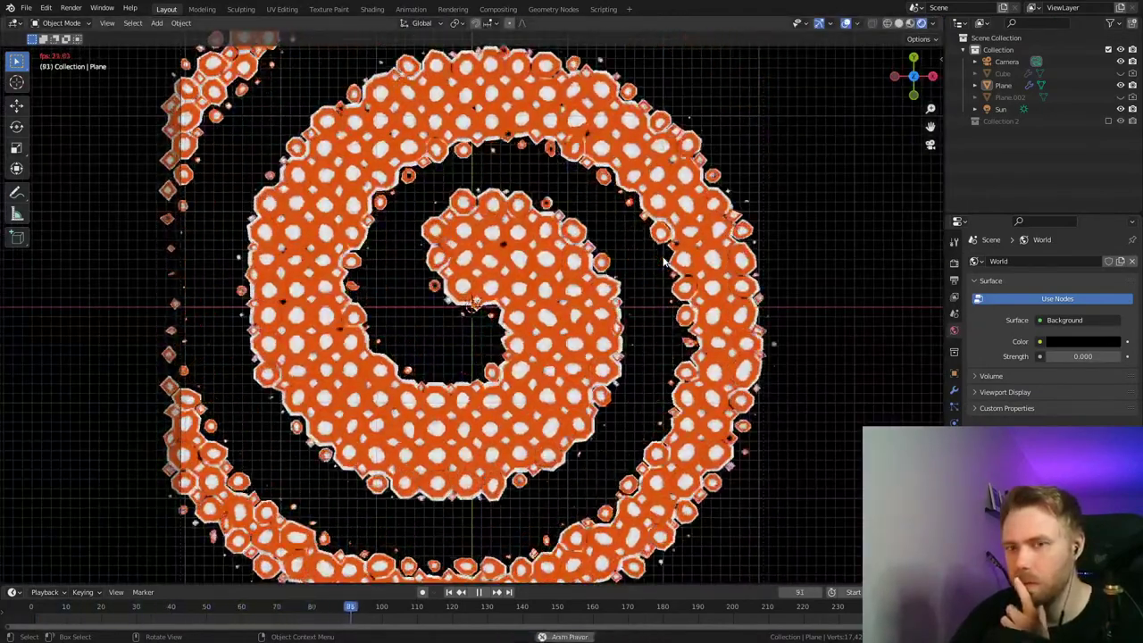
key("KP_0")
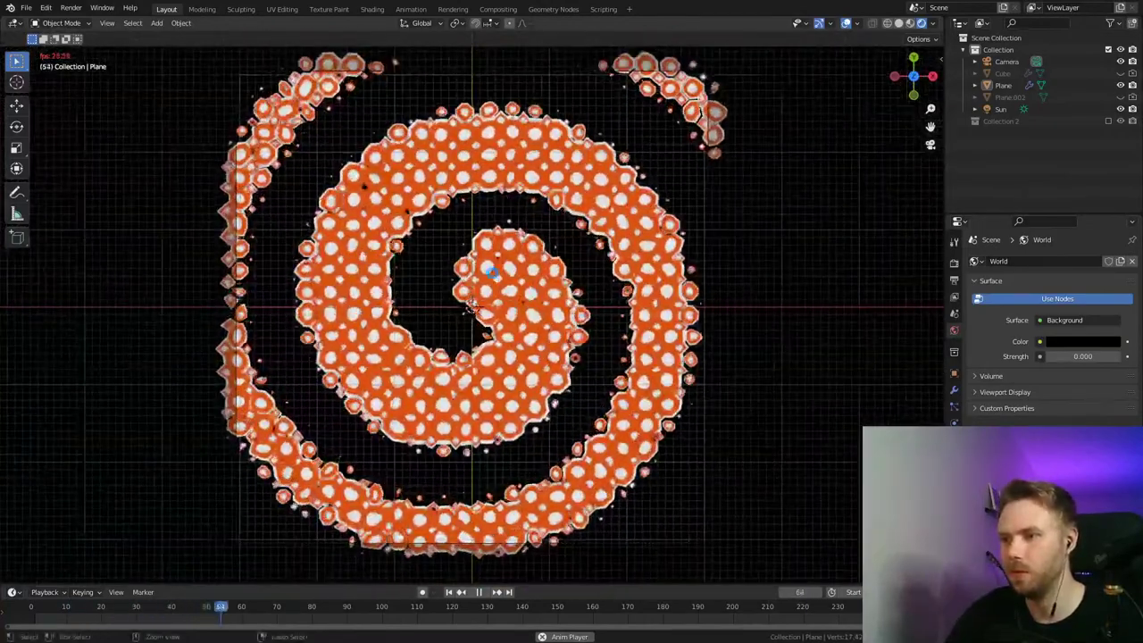
scroll(515, 275, "up", 2)
key("ctrl+s")
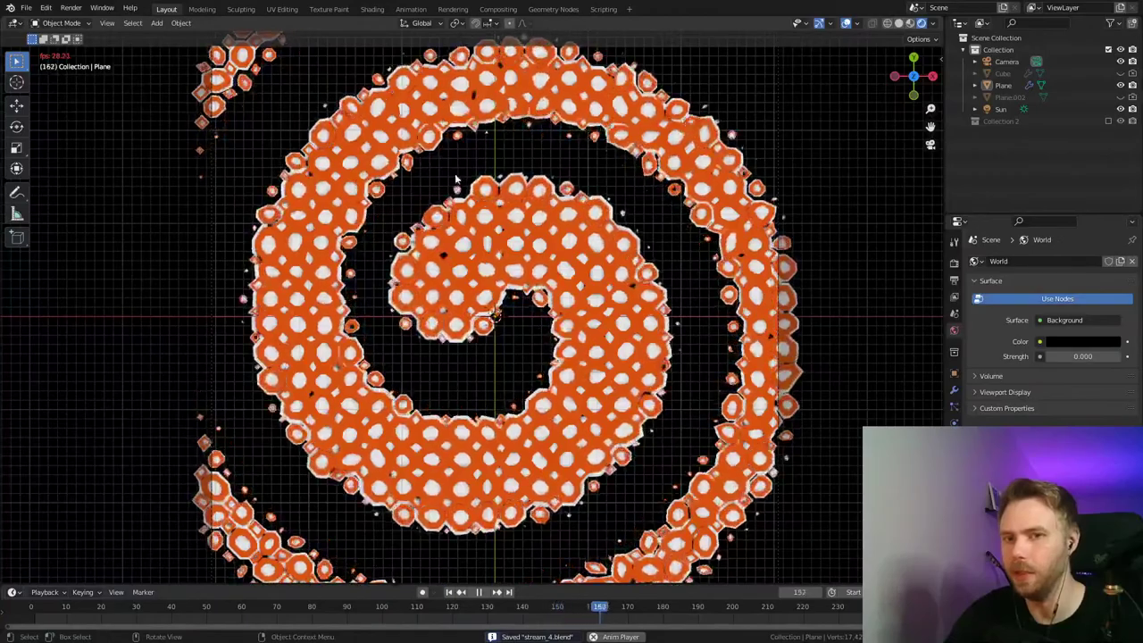
Step: Select the Cube, switch the viewport to top view and save the file
left_click(568, 330)
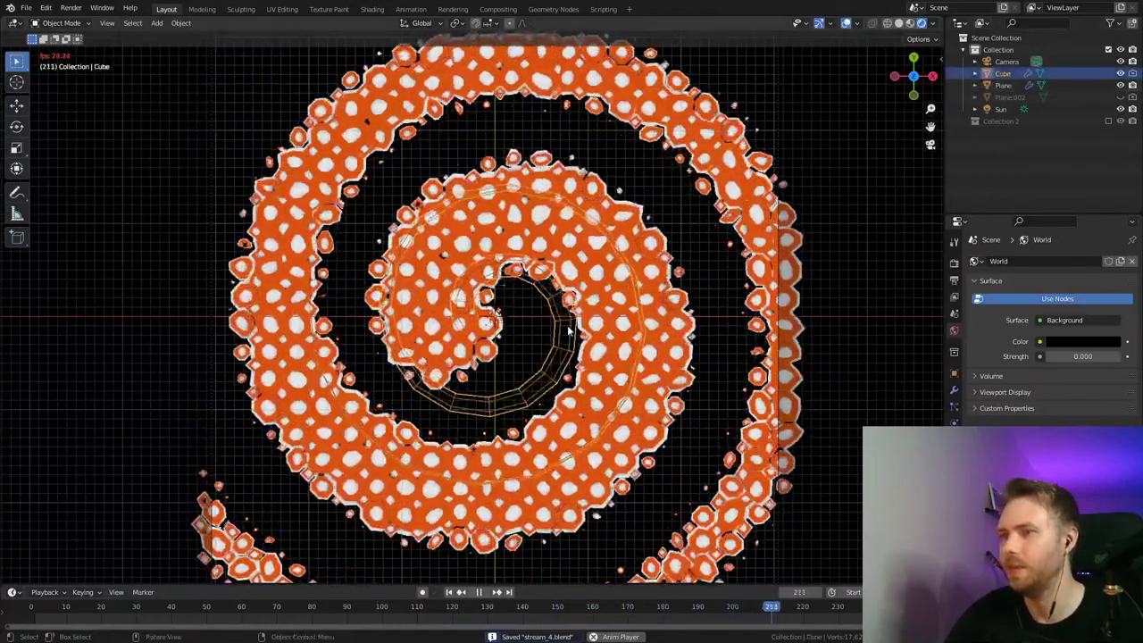
middle_click_drag(569, 331, 608, 326)
key("KP_7")
key("ctrl+s")
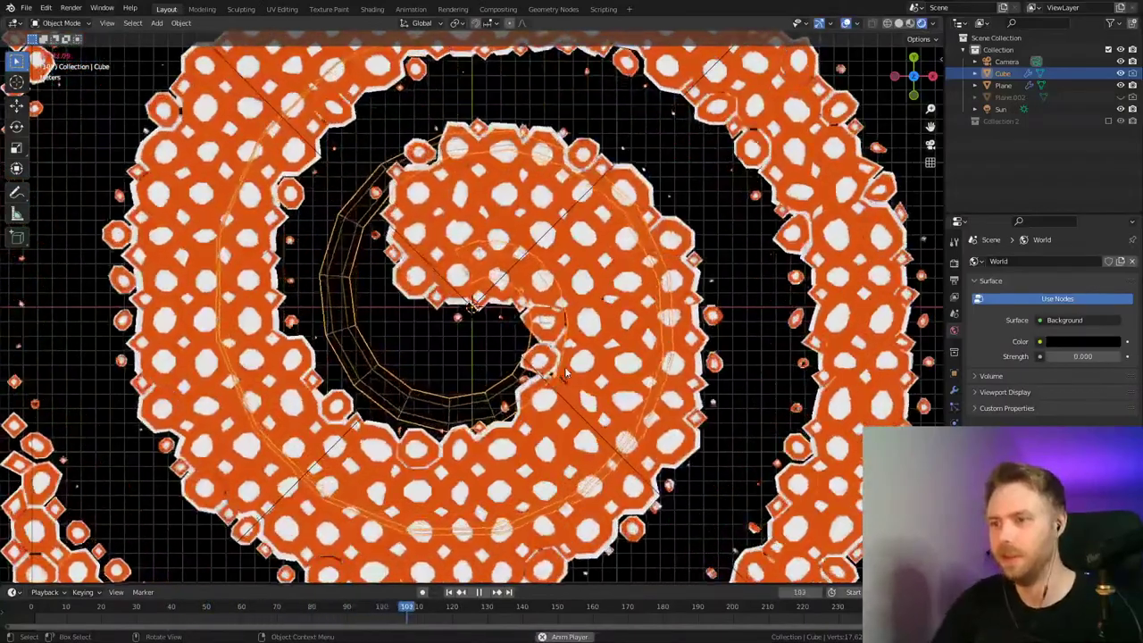
key("ctrl+s")
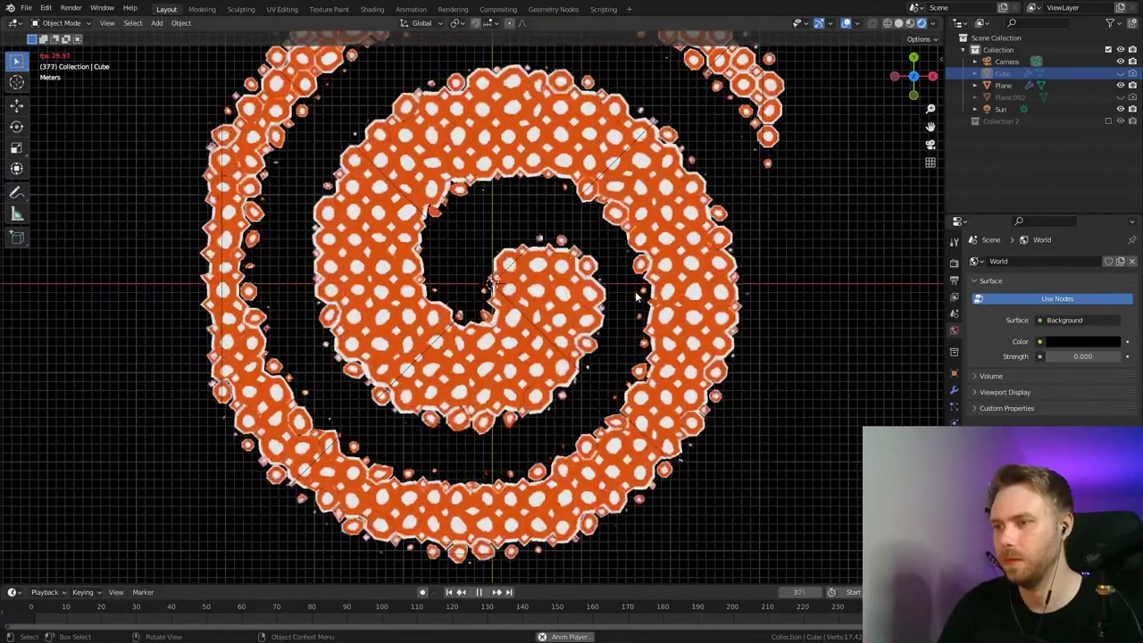
Step: Pause and resume the animation, stop it at frame 284 and save the file
key("space")
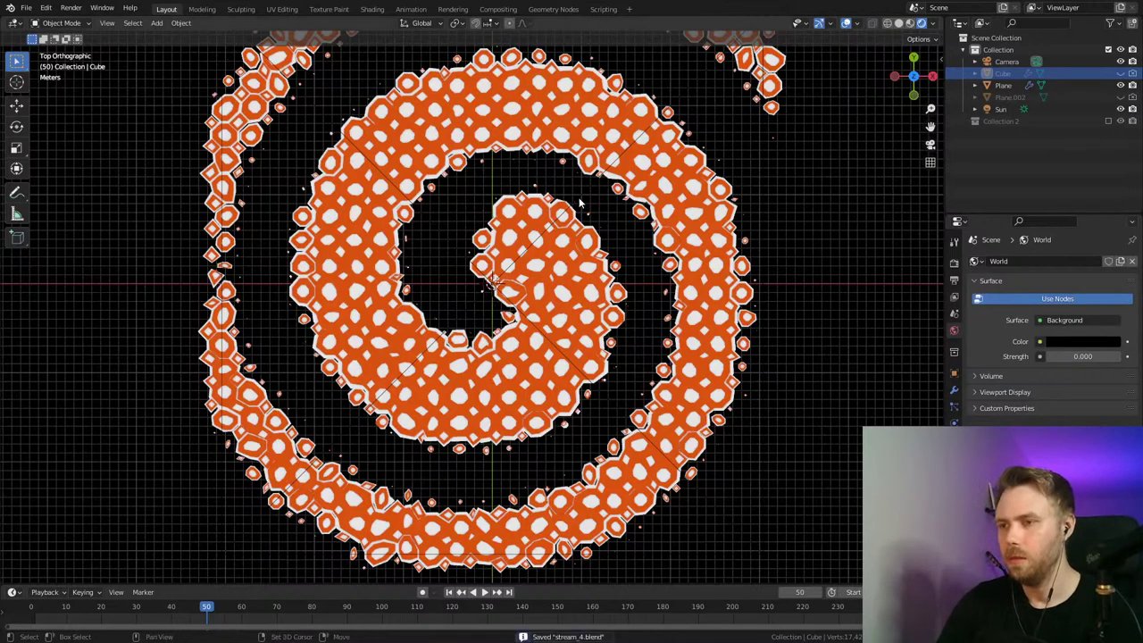
key("space")
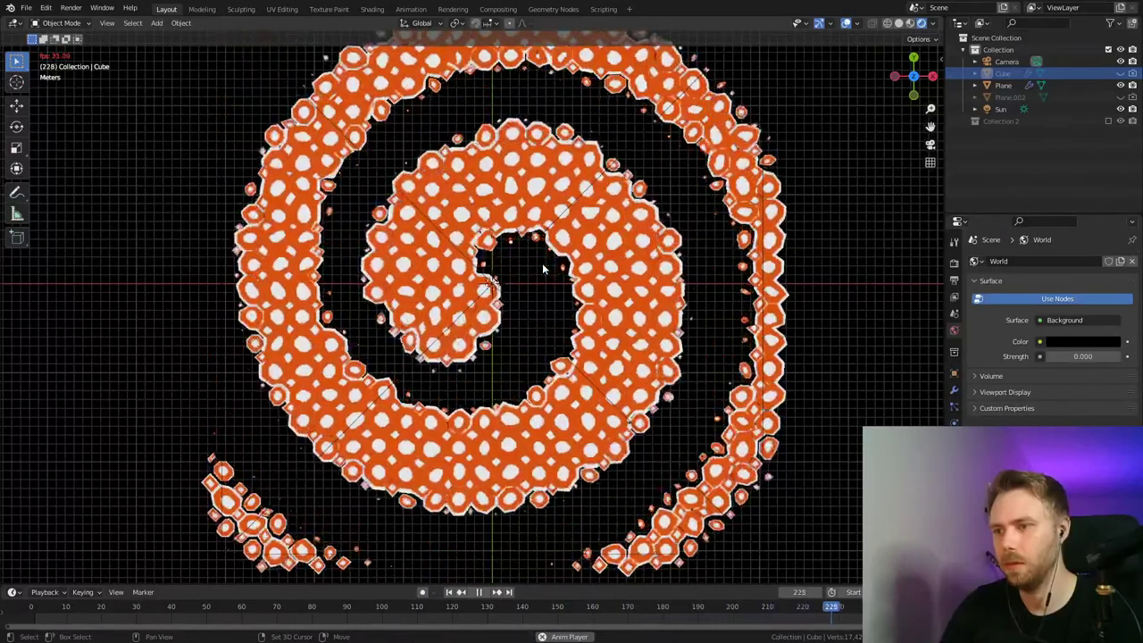
key("space")
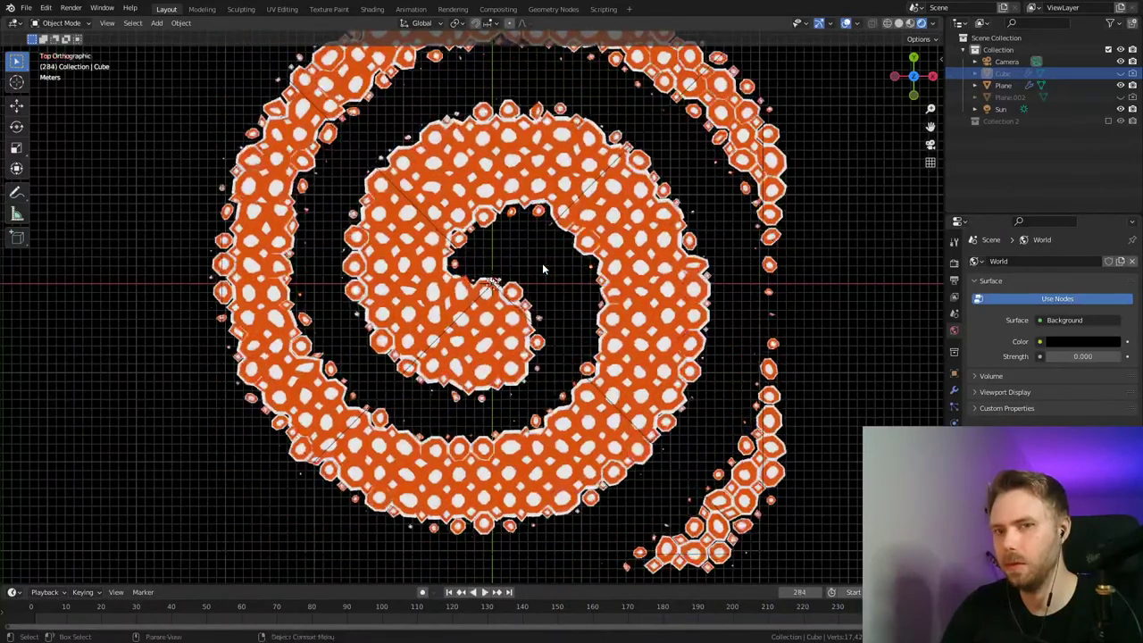
key("ctrl+s")
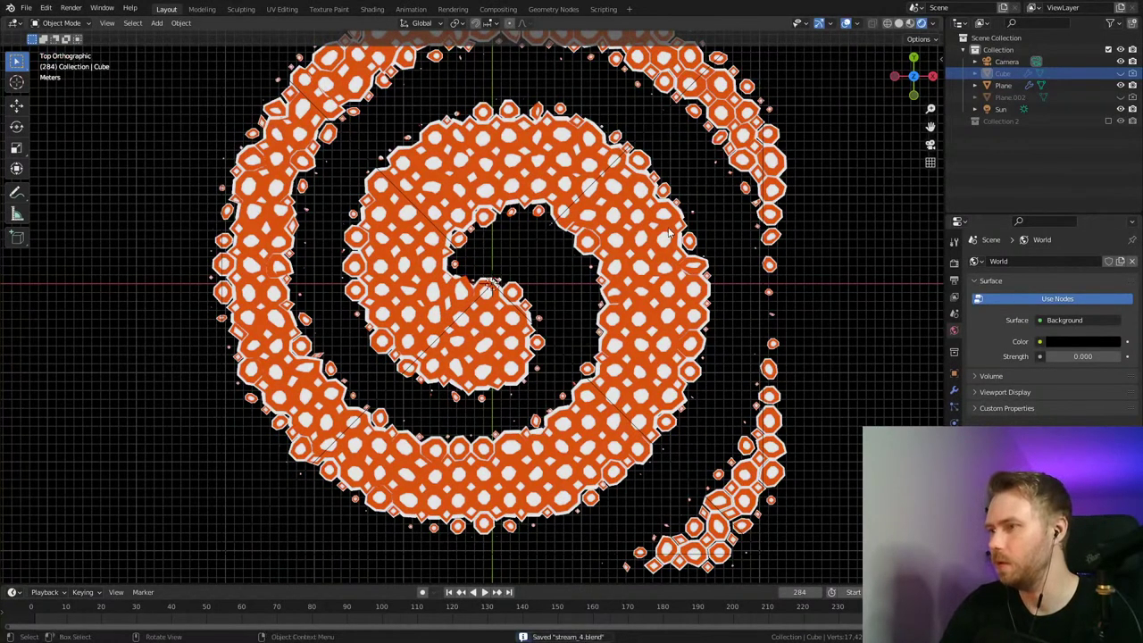
Step: Render frame 284 with the output settings shown, dismiss the result, and render it again with the render settings open
left_click(954, 280)
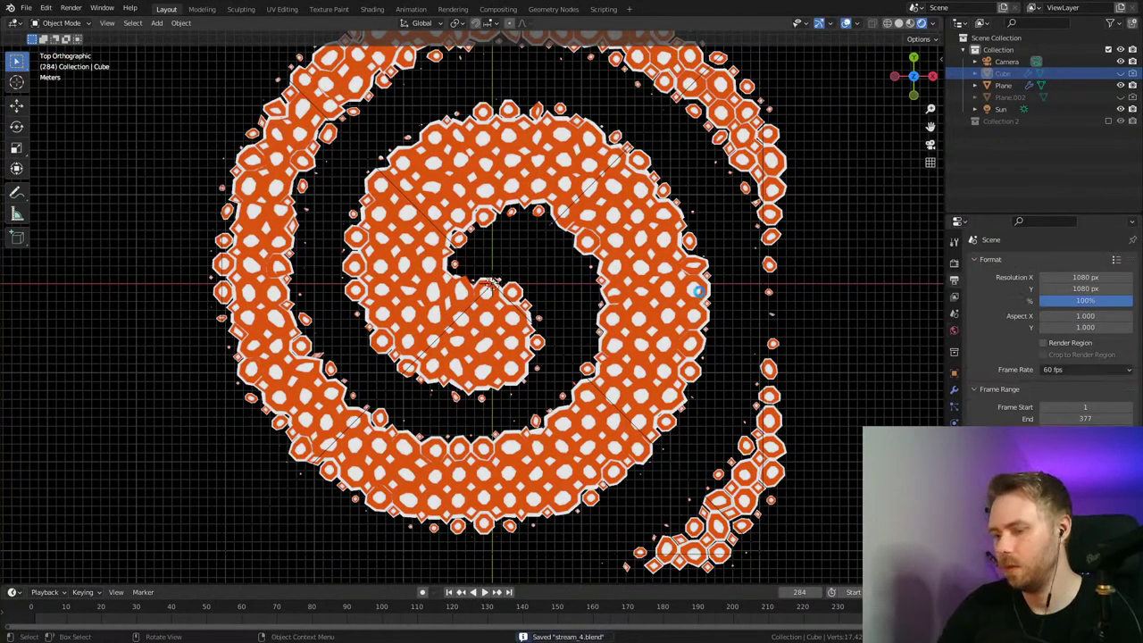
key("F12")
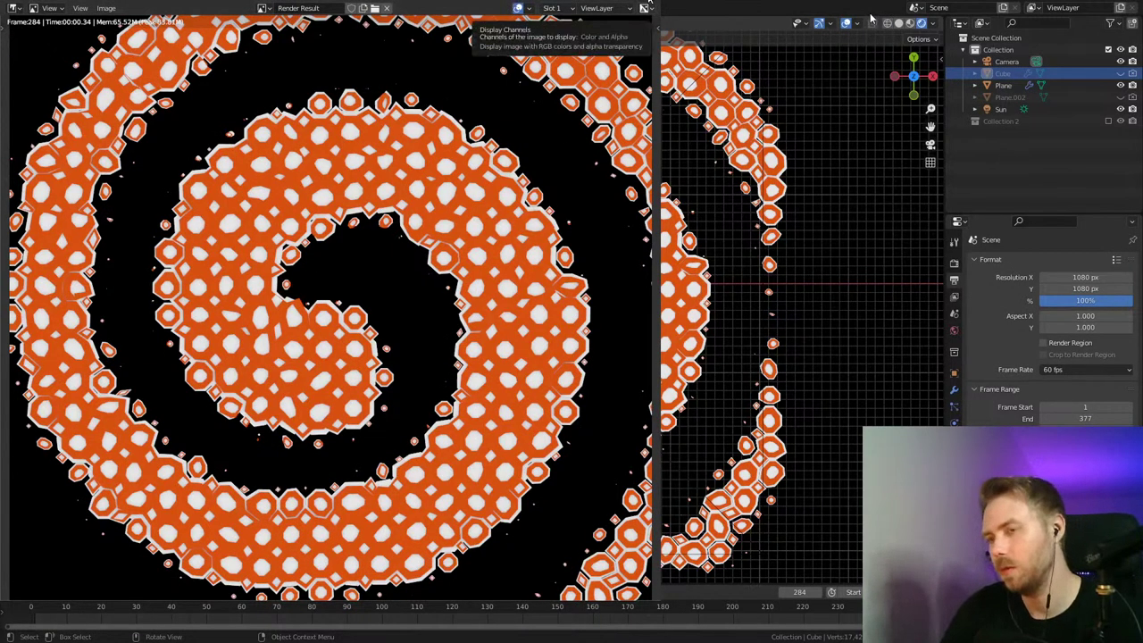
key("Escape")
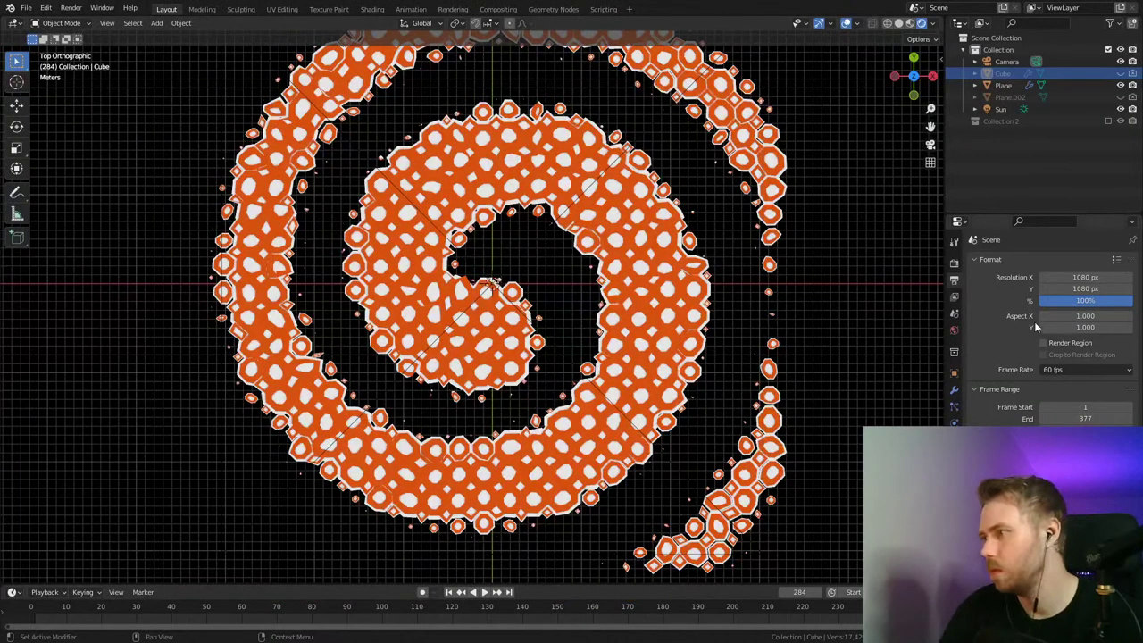
left_click(953, 263)
key("F12")
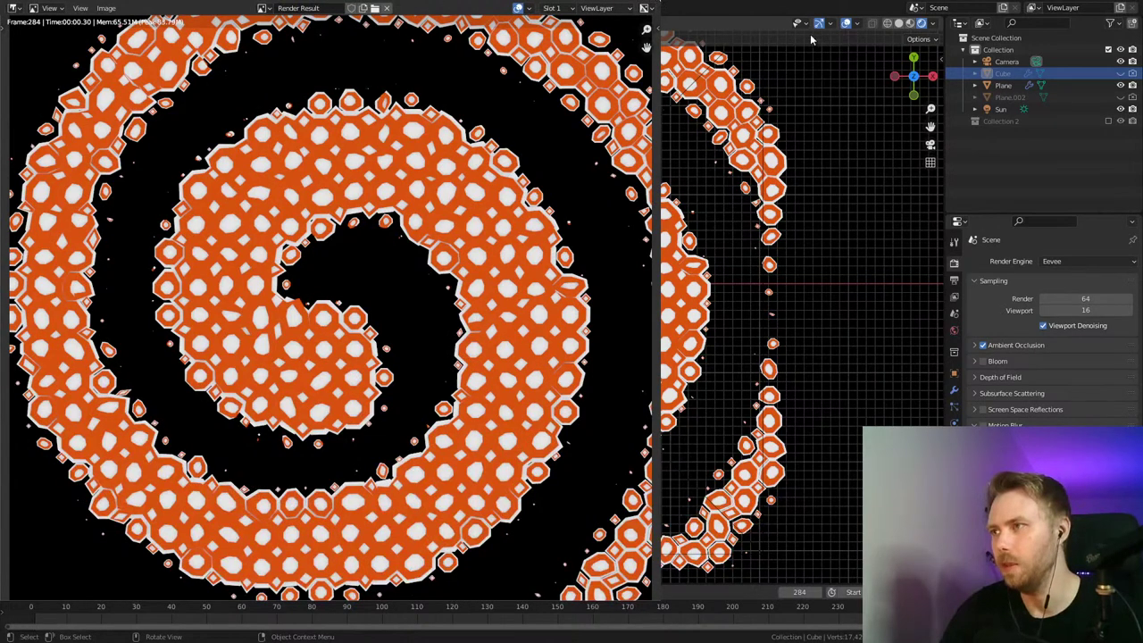
Step: Test-render frame 284 with the render samples set to 128 and with them set to 2
key("Escape")
left_click(953, 279)
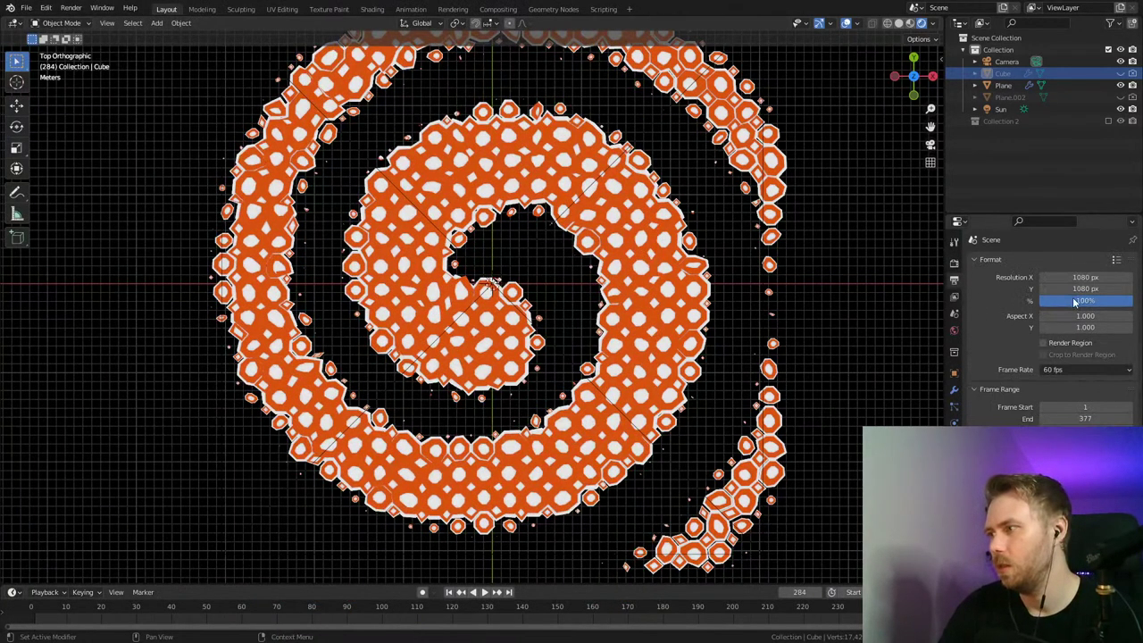
left_click(955, 262)
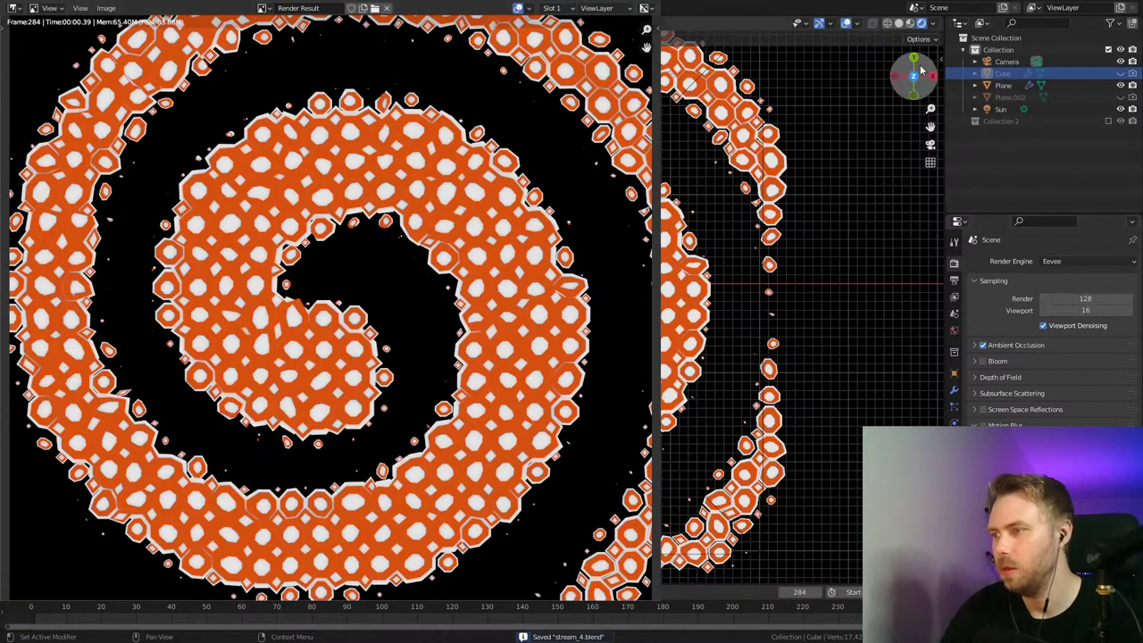
key("Escape")
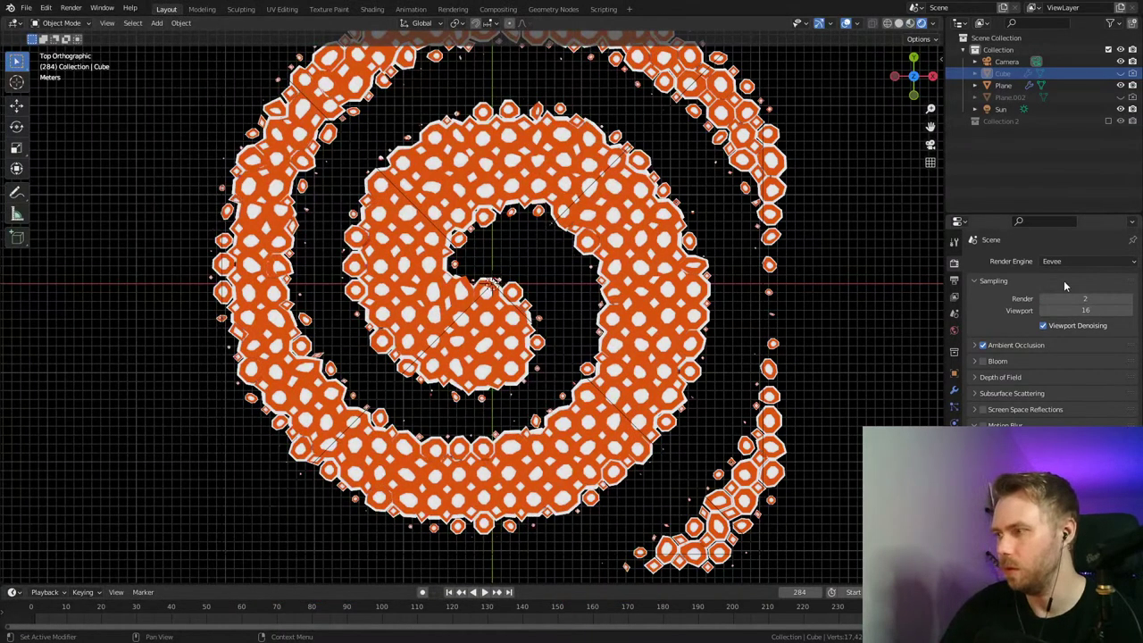
key("F12")
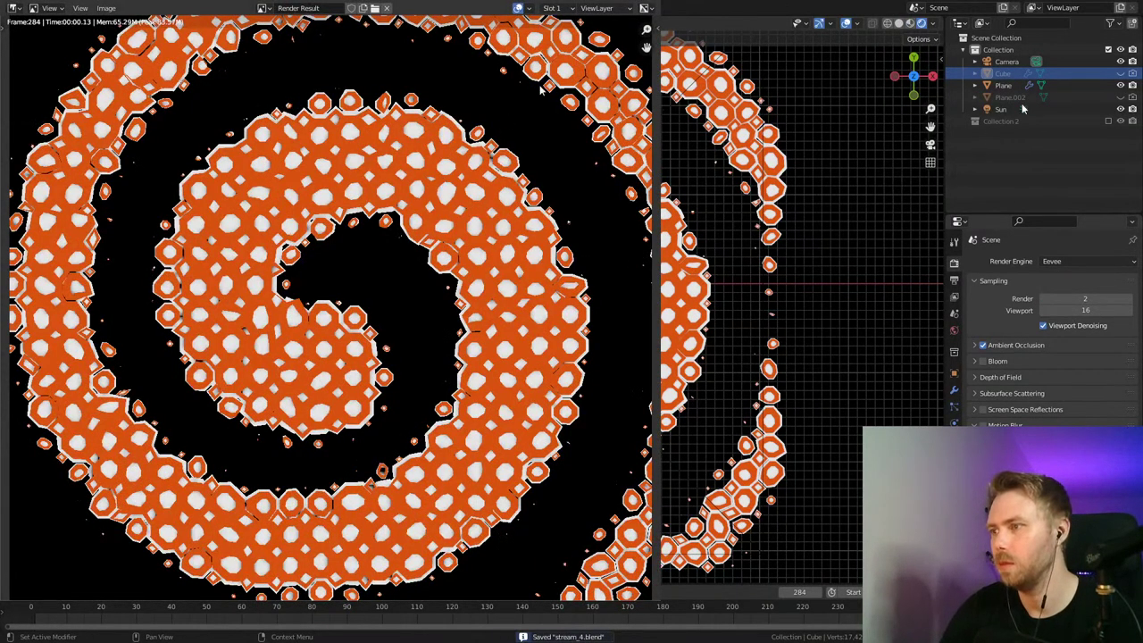
key("Escape")
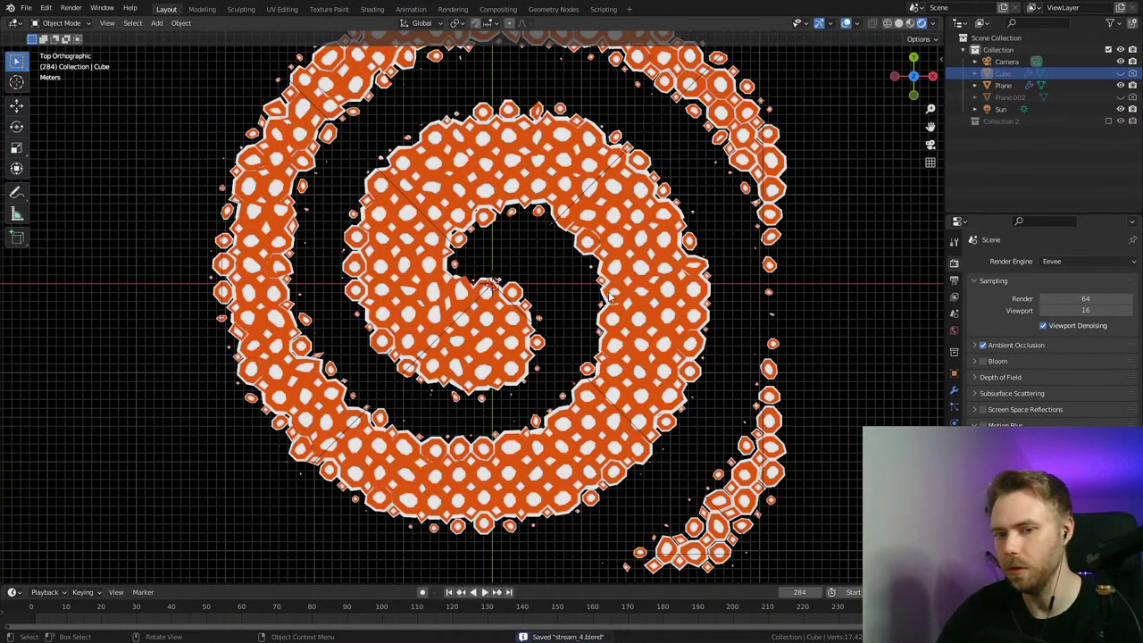
Step: Set the render samples to 64, test-render frame 284 and save the file
key("F12")
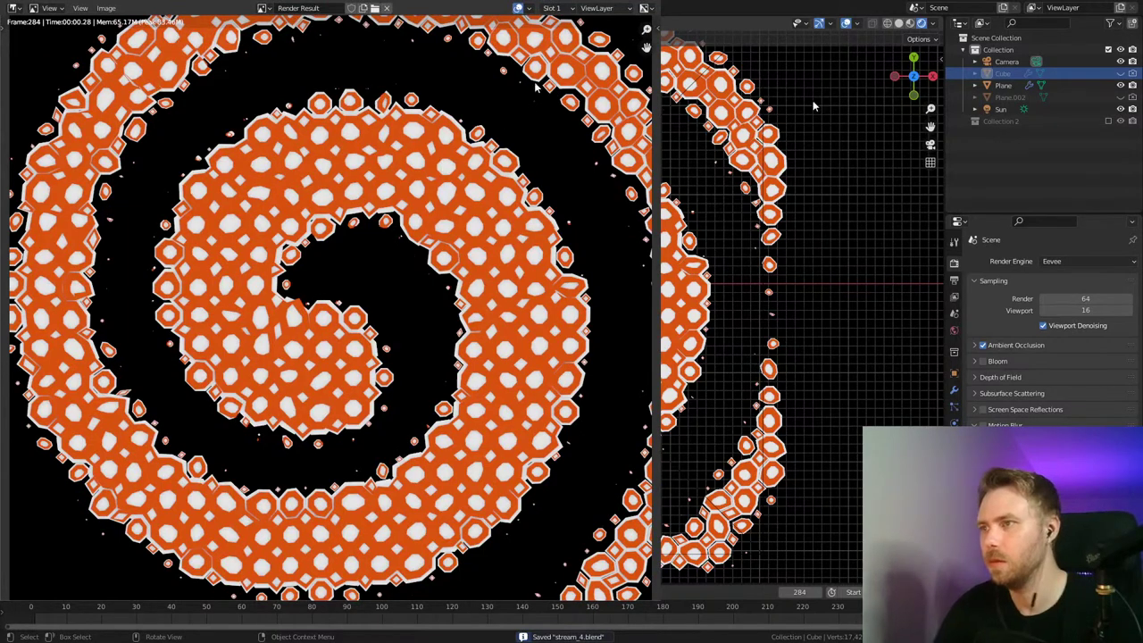
key("Escape")
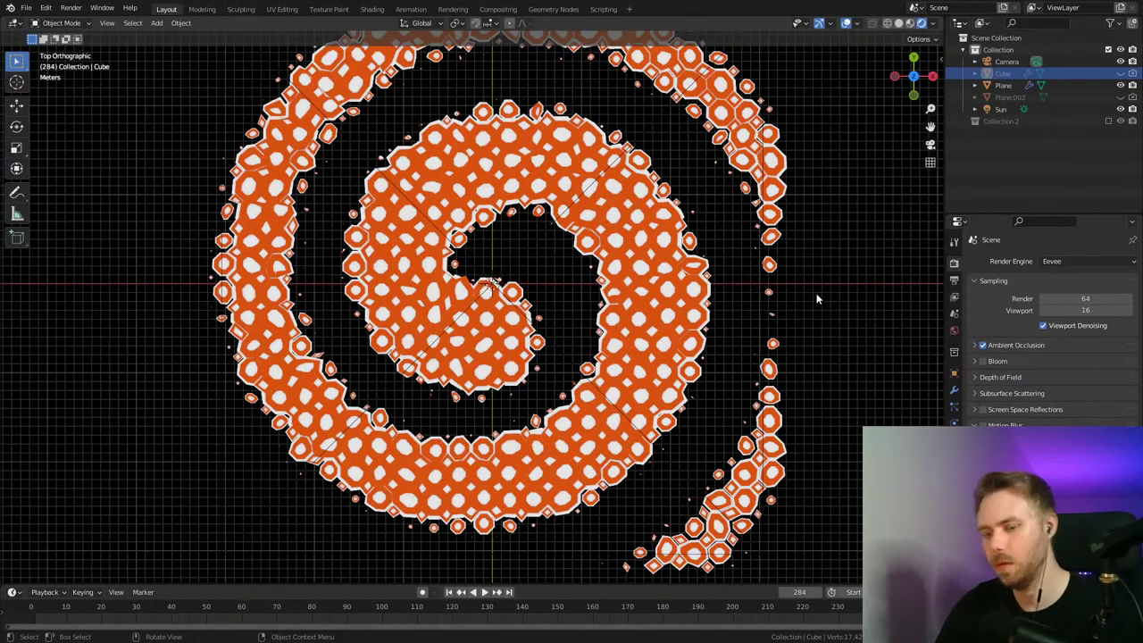
key("ctrl+s")
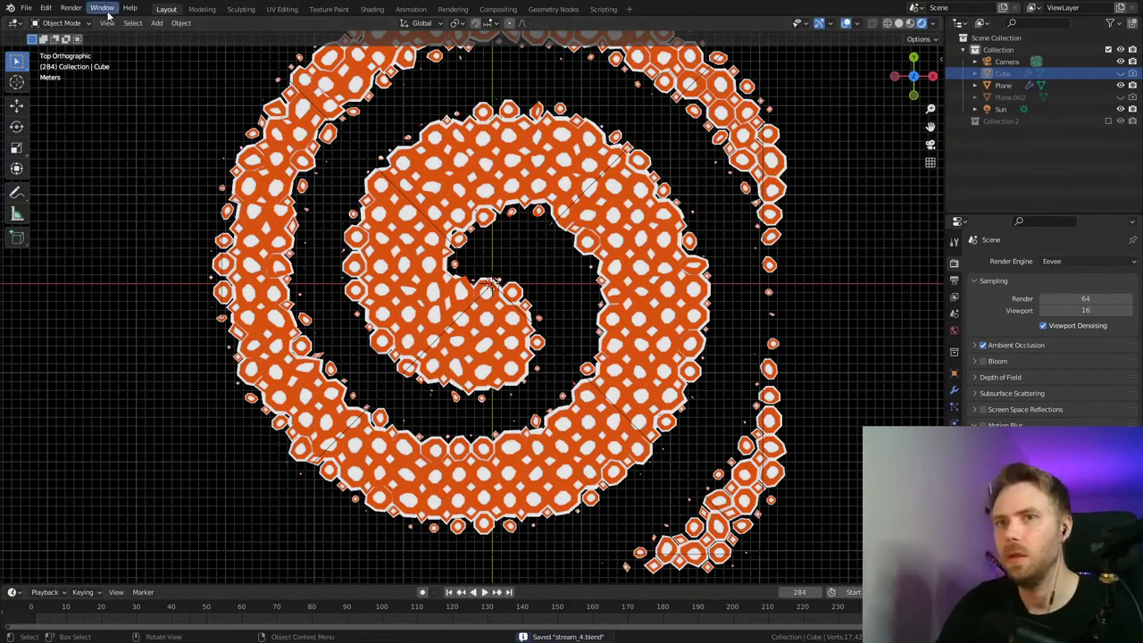
Step: Render the full animation and switch the render result to Slot 2
key("ctrl+F12")
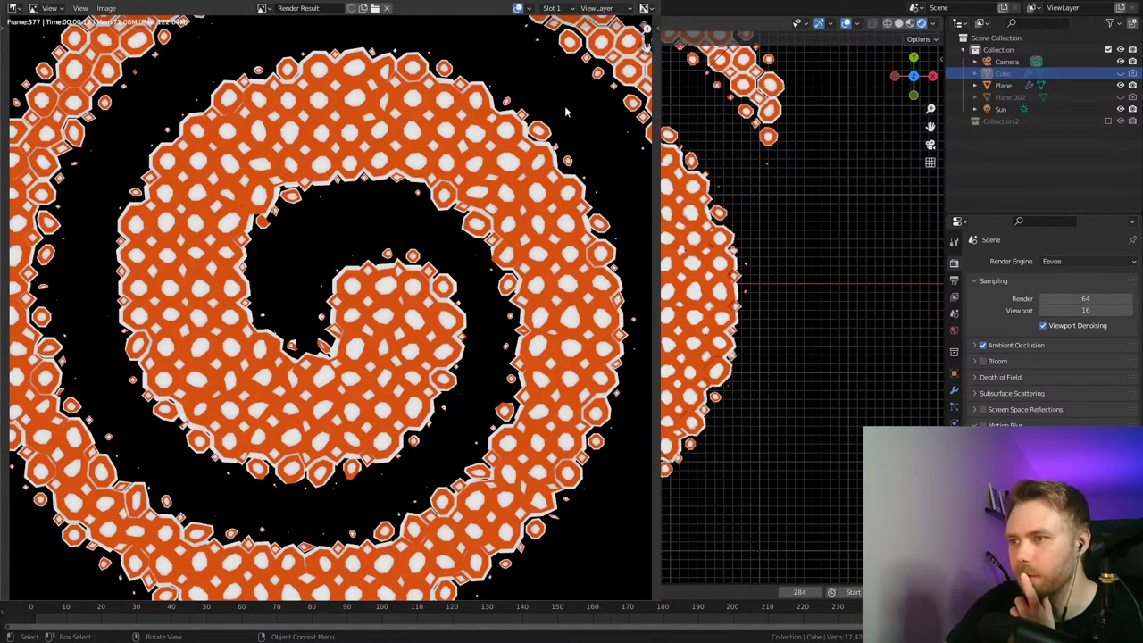
left_click(562, 10)
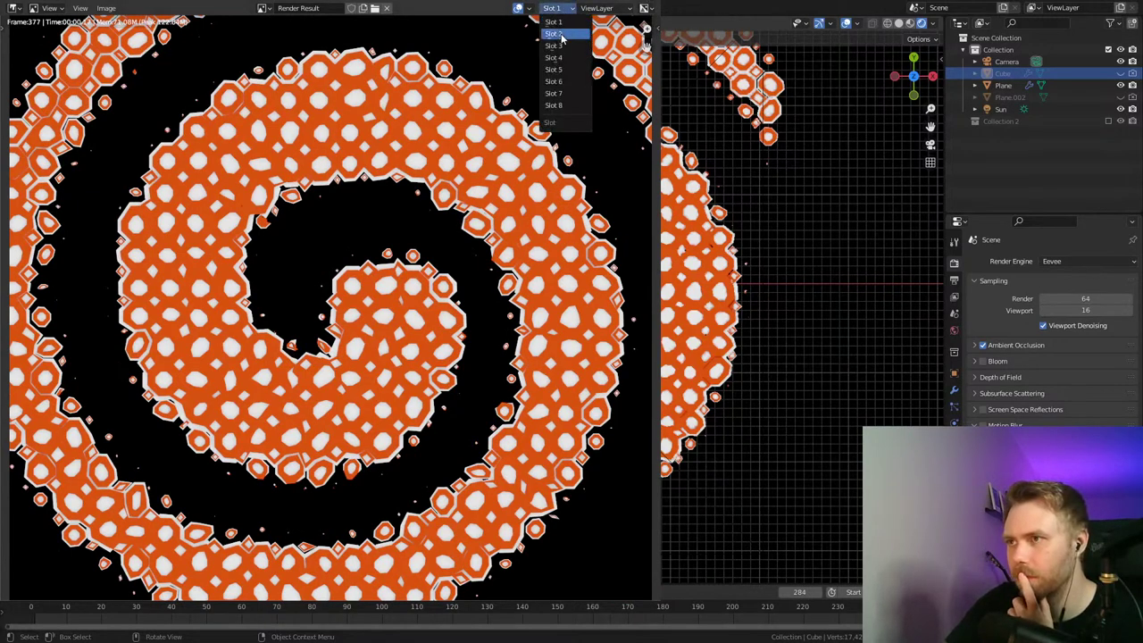
left_click(560, 36)
left_click(721, 15)
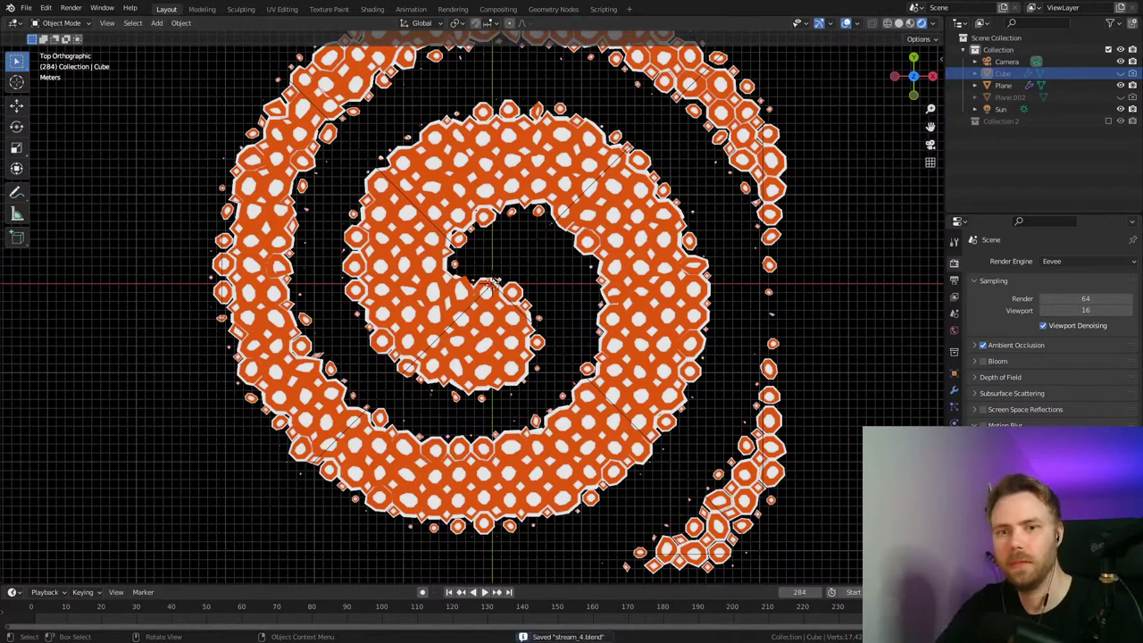
Step: Open the Plane's TestChaotic tree in the Geometry Nodes workspace and make room before the Group Output node
left_click(555, 9)
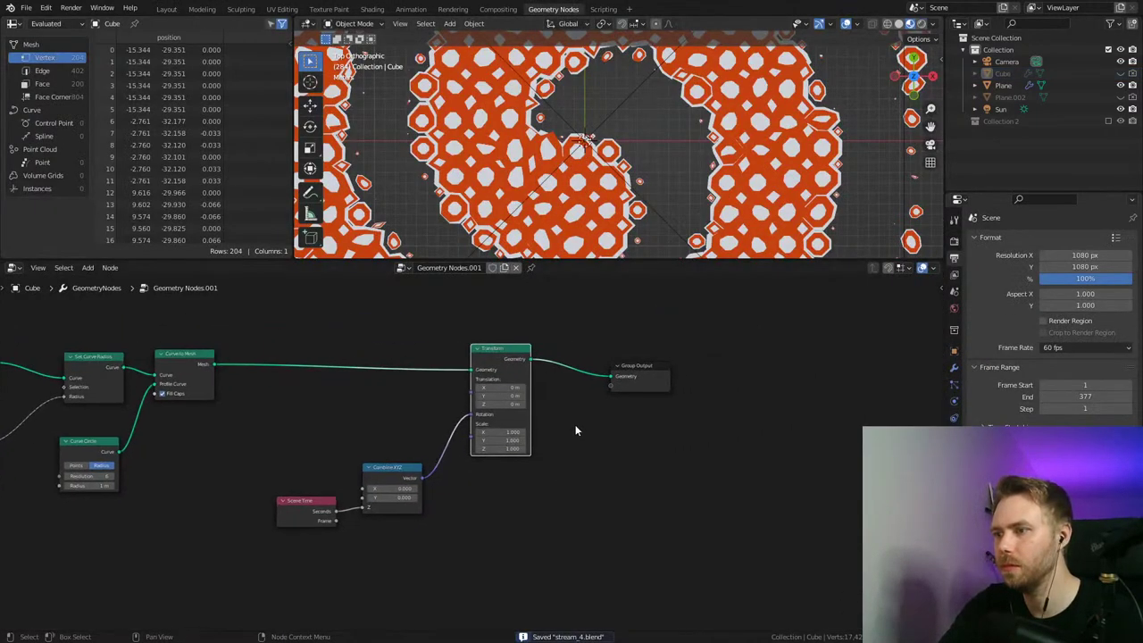
middle_click_drag(749, 382, 457, 420)
left_click_drag(518, 401, 671, 408)
key("shift+a")
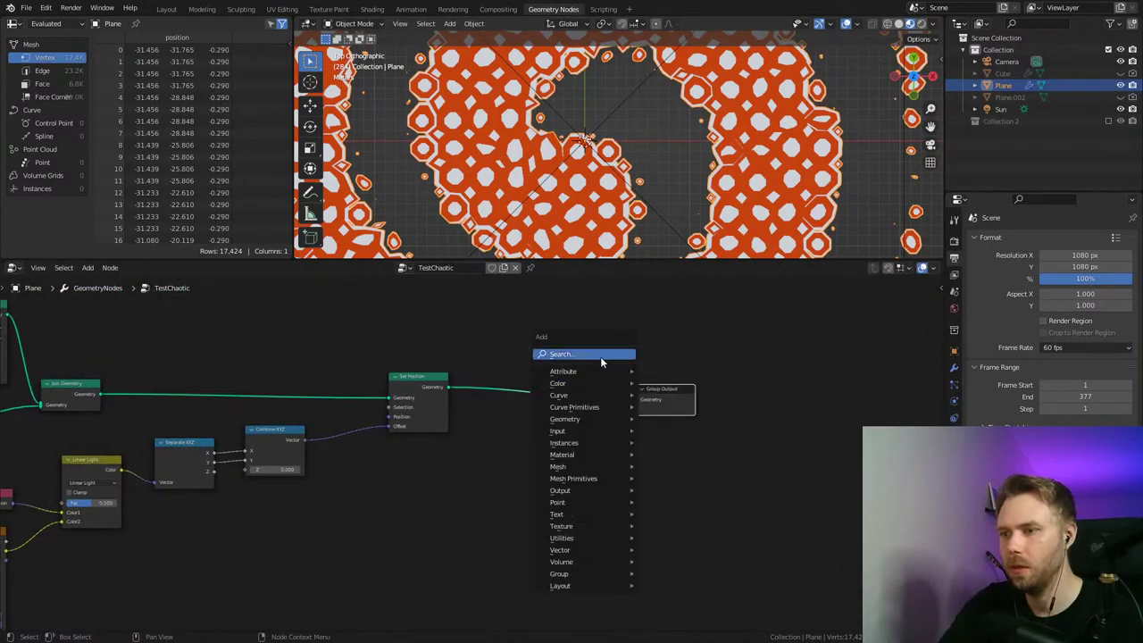
key("Escape")
middle_click_drag(461, 325, 582, 308)
Step: Insert a Merge by Distance node between the Set Position and Group Output nodes
key("shift+a")
left_click(582, 308)
type("m")
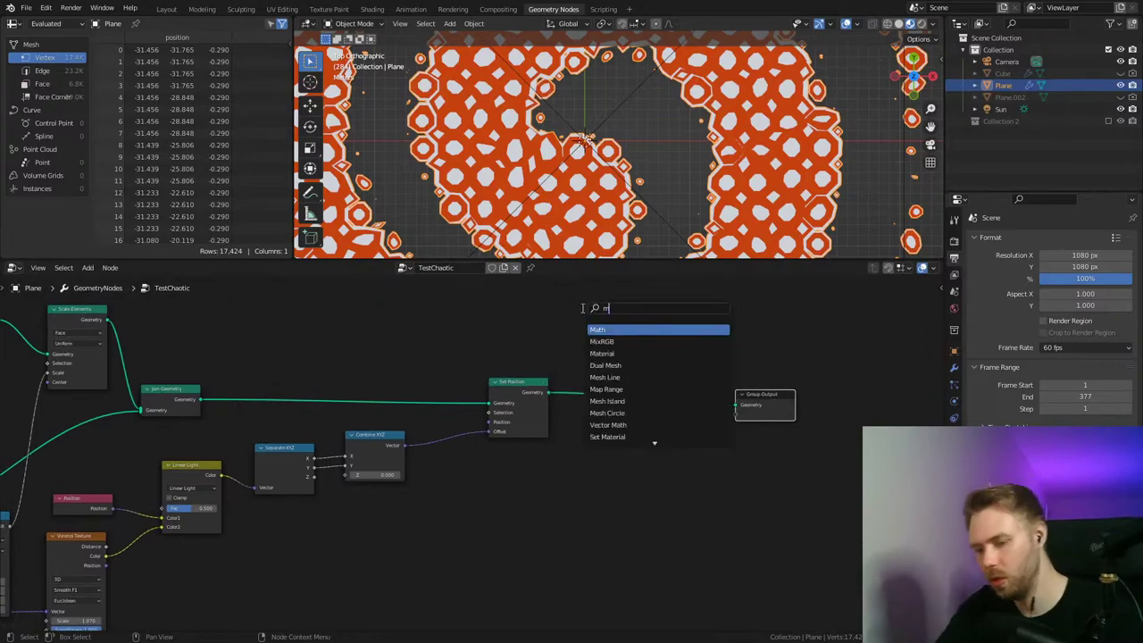
type("er")
left_click(622, 330)
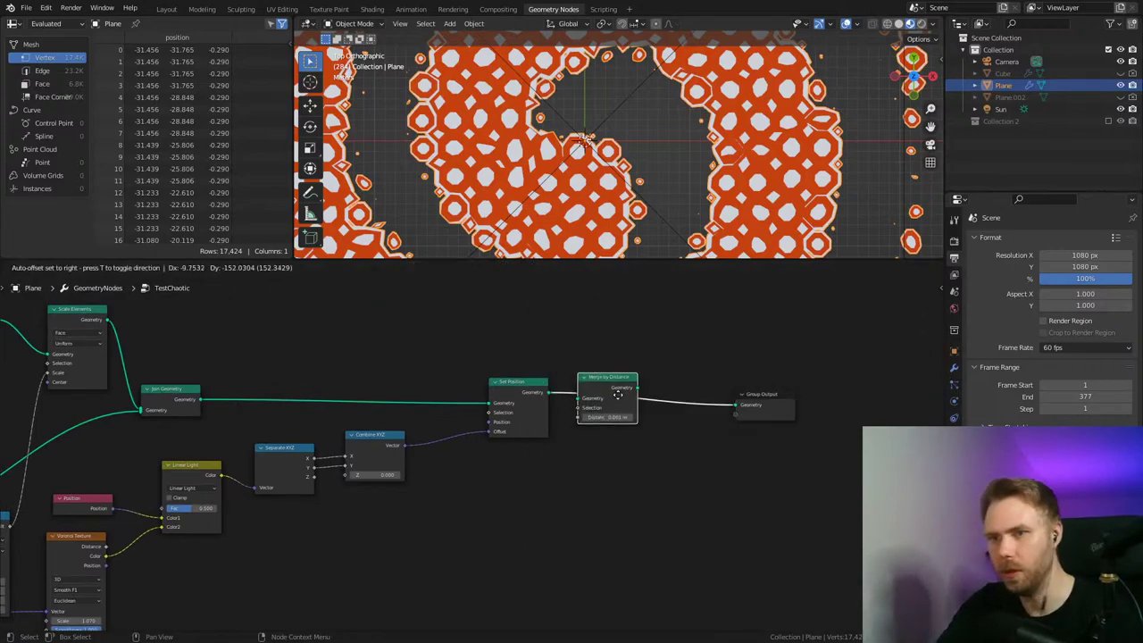
left_click(644, 387)
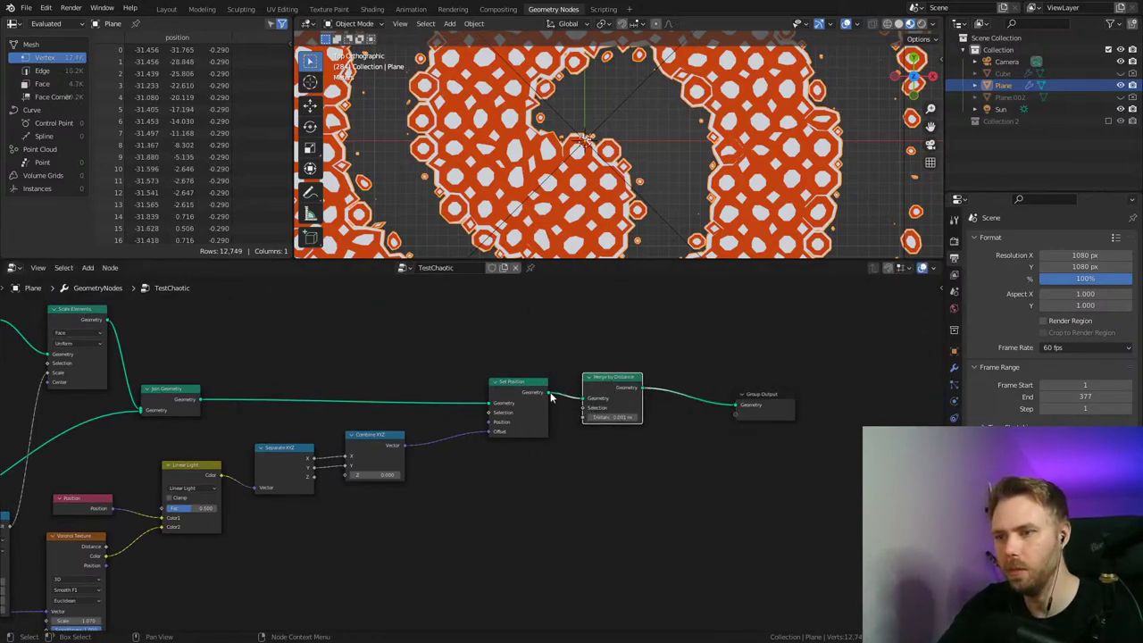
Step: Bypass Merge by Distance with a direct link from Set Position to Group Output, and put the node back inline
left_click_drag(546, 394, 588, 397)
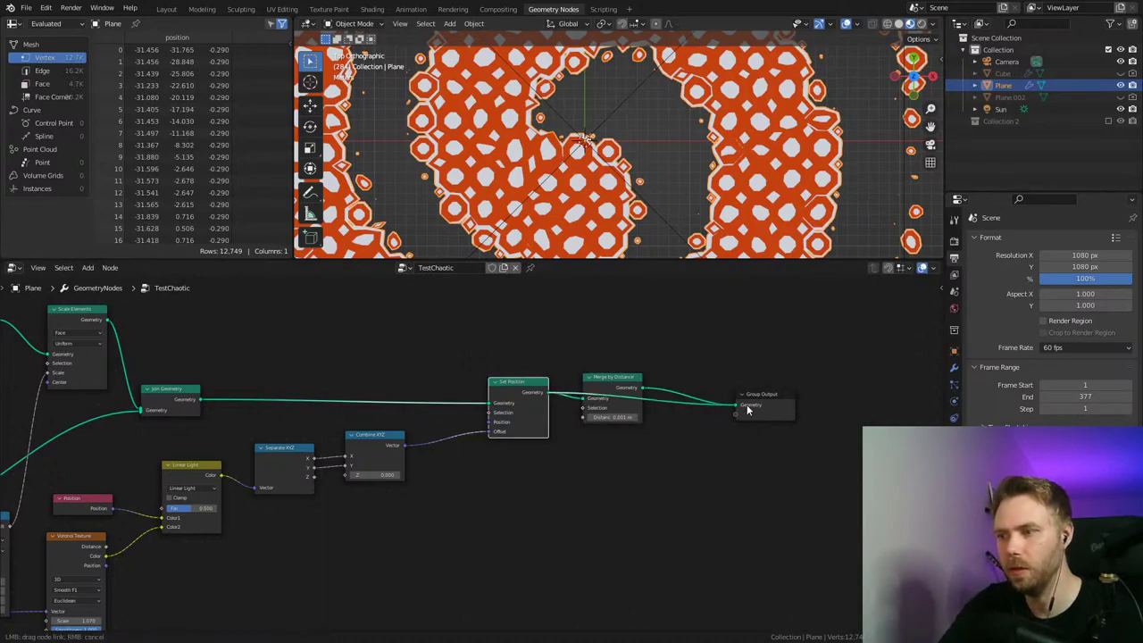
left_click_drag(750, 408, 750, 406)
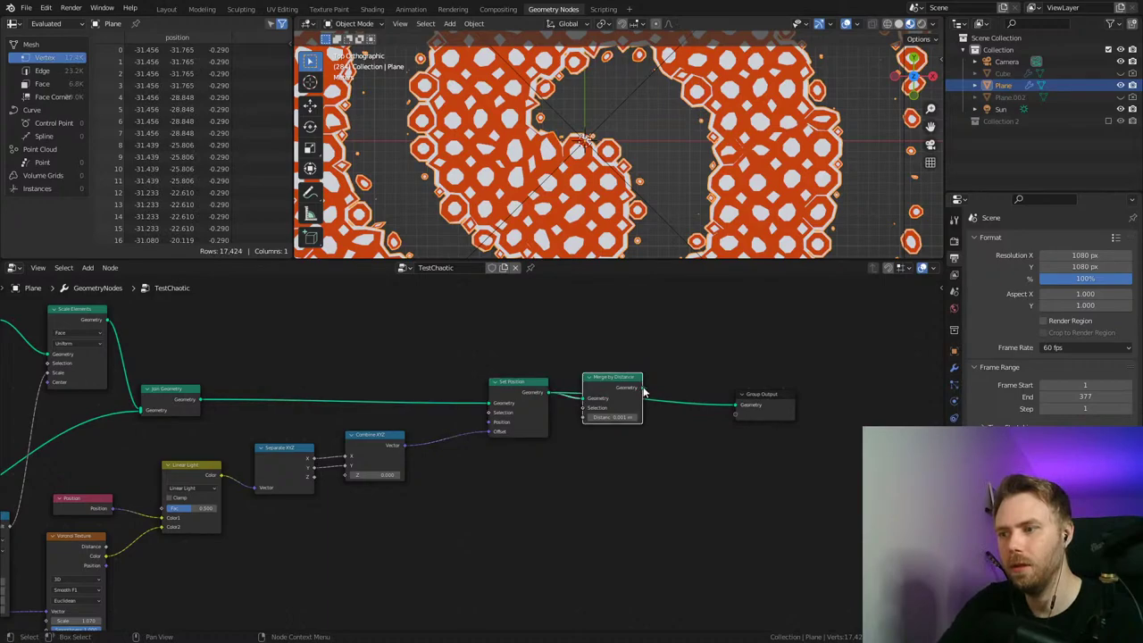
left_click_drag(604, 385, 594, 385)
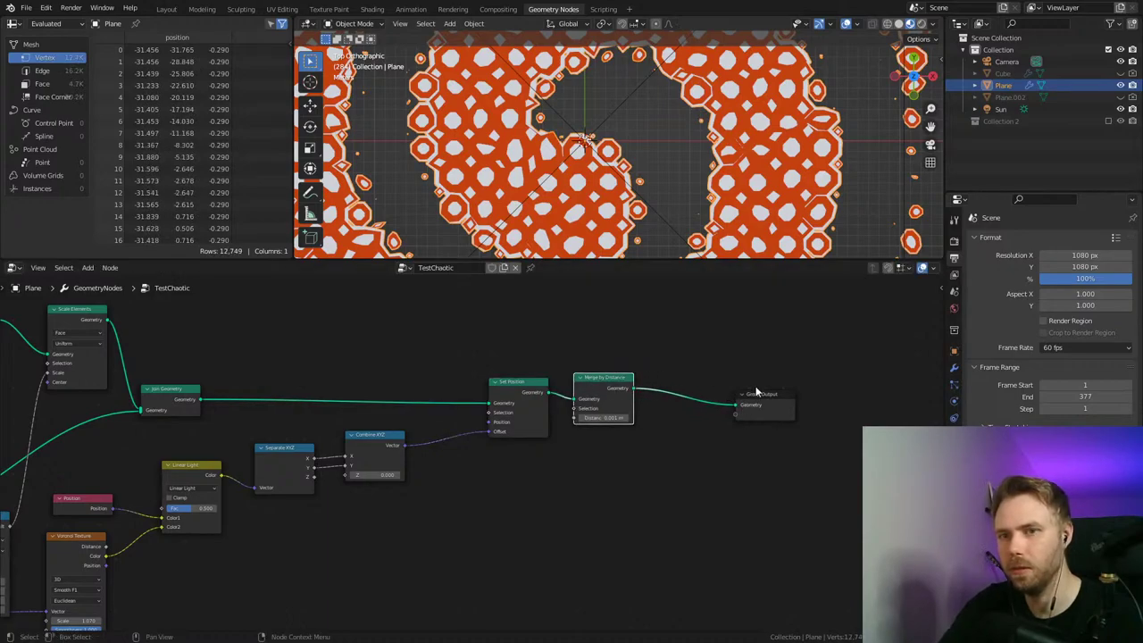
Step: Move Group Output further along and insert a Subdivision Surface node after Merge by Distance
left_click_drag(756, 391, 811, 394)
middle_click_drag(749, 370, 635, 375)
key("shift+a")
type("subd")
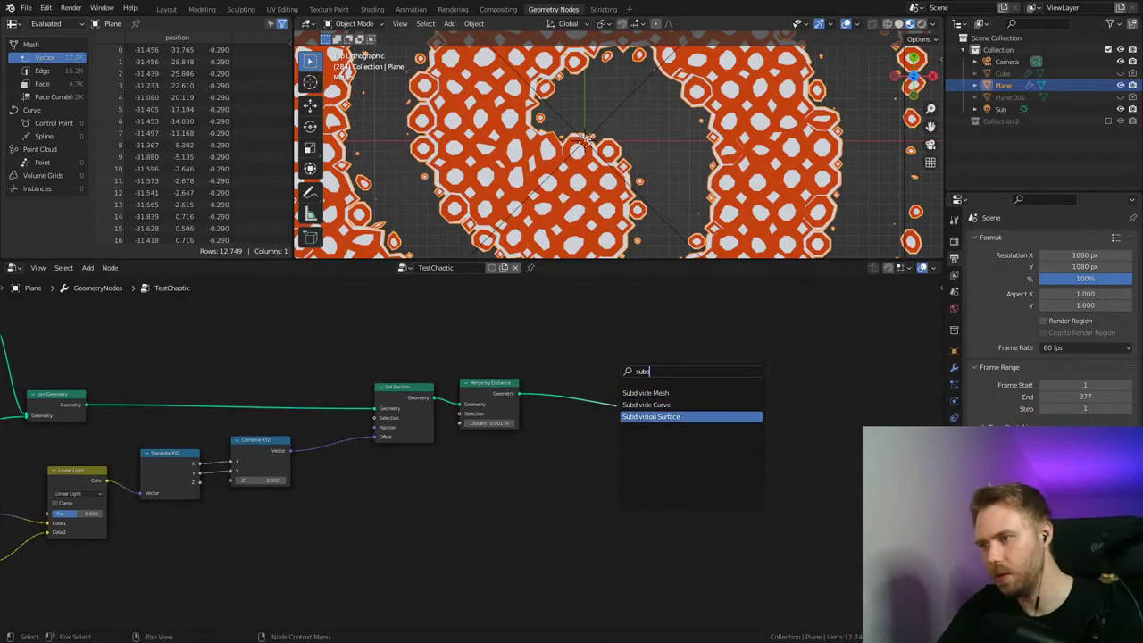
left_click(651, 416)
left_click(612, 403)
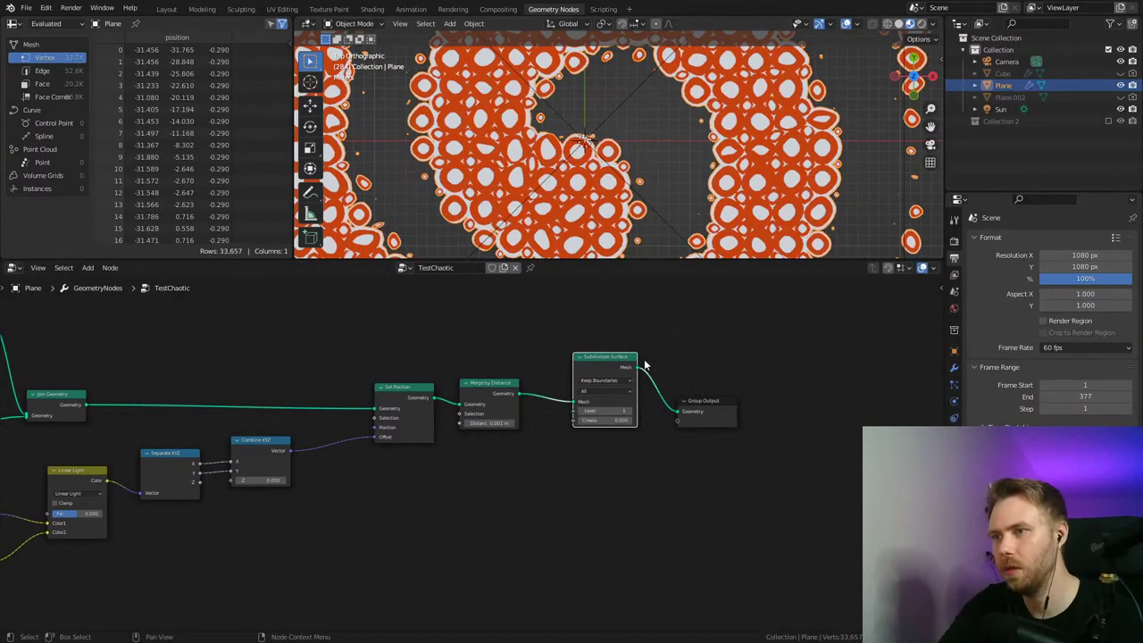
Step: Try Subdivision Surface level 2, return it to level 1 and play the animation to check the rounded cells
left_click(632, 411)
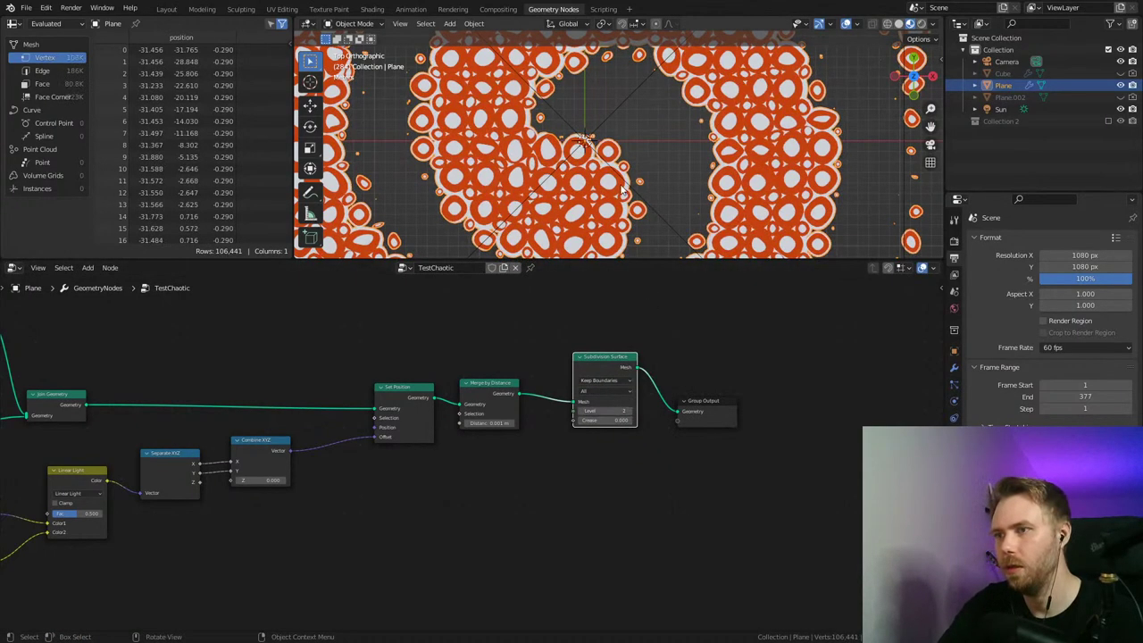
left_click(583, 413)
key("space")
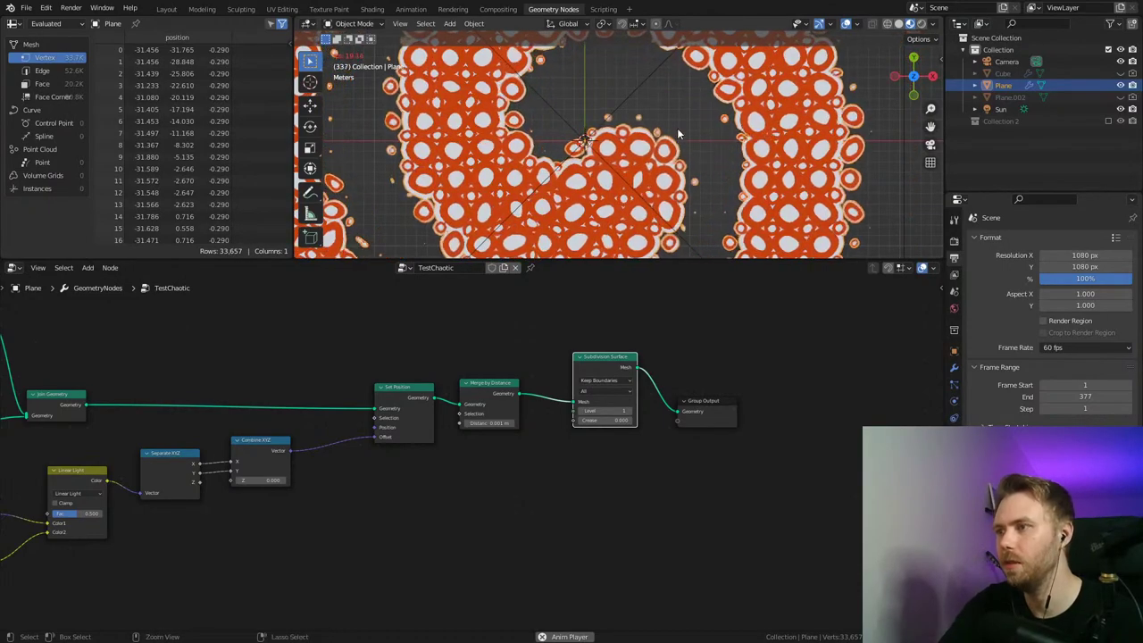
scroll(680, 173, "down", 3)
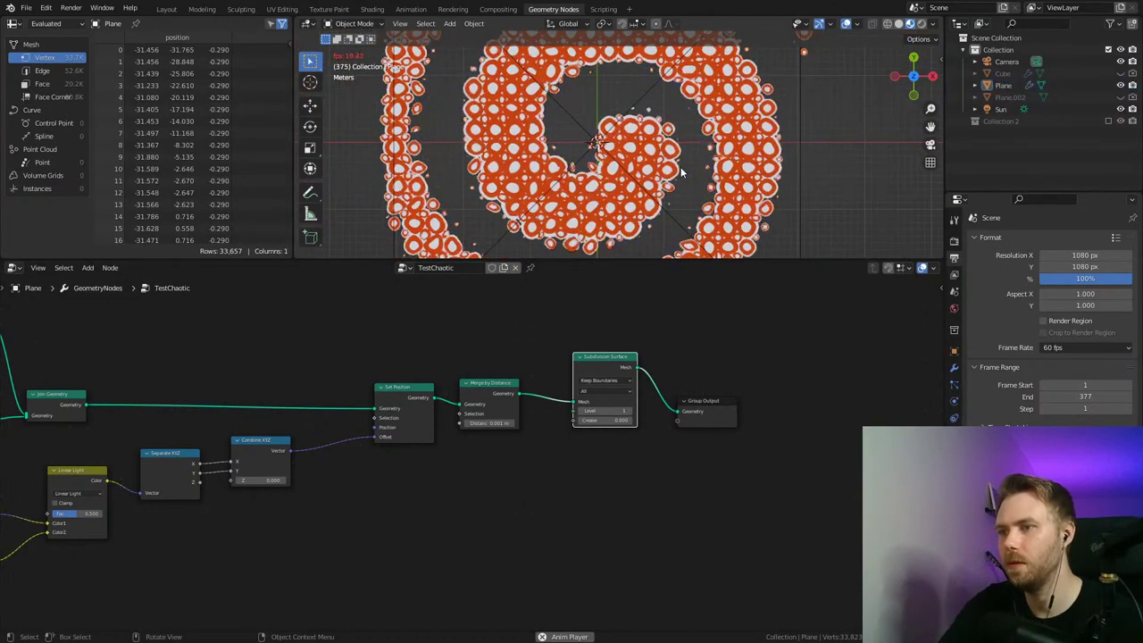
key("space")
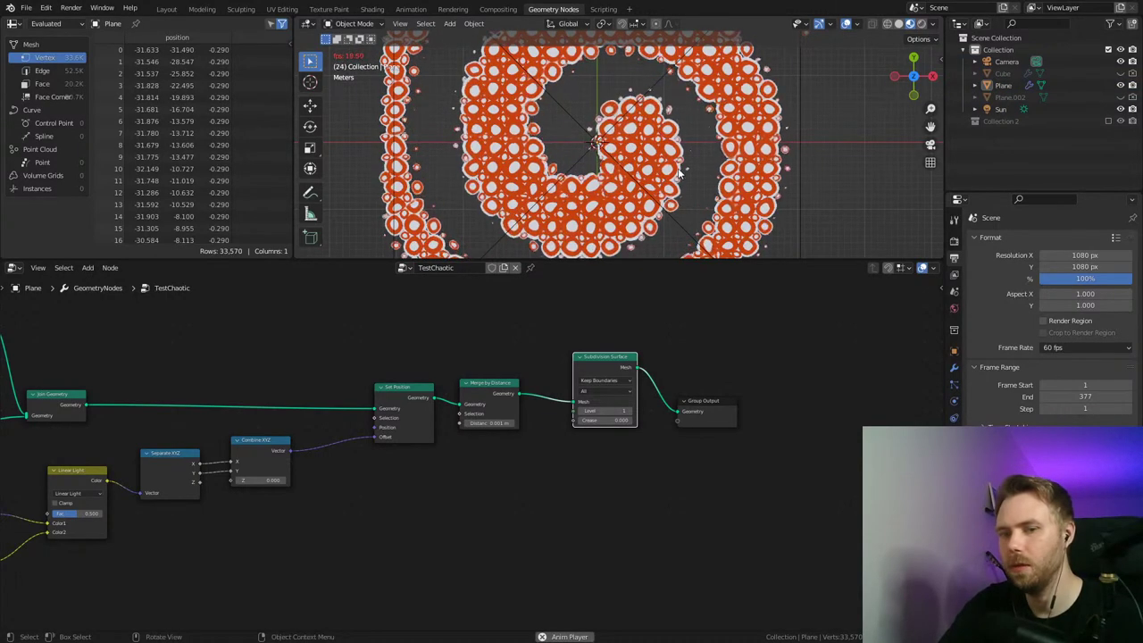
scroll(681, 173, "up", 4)
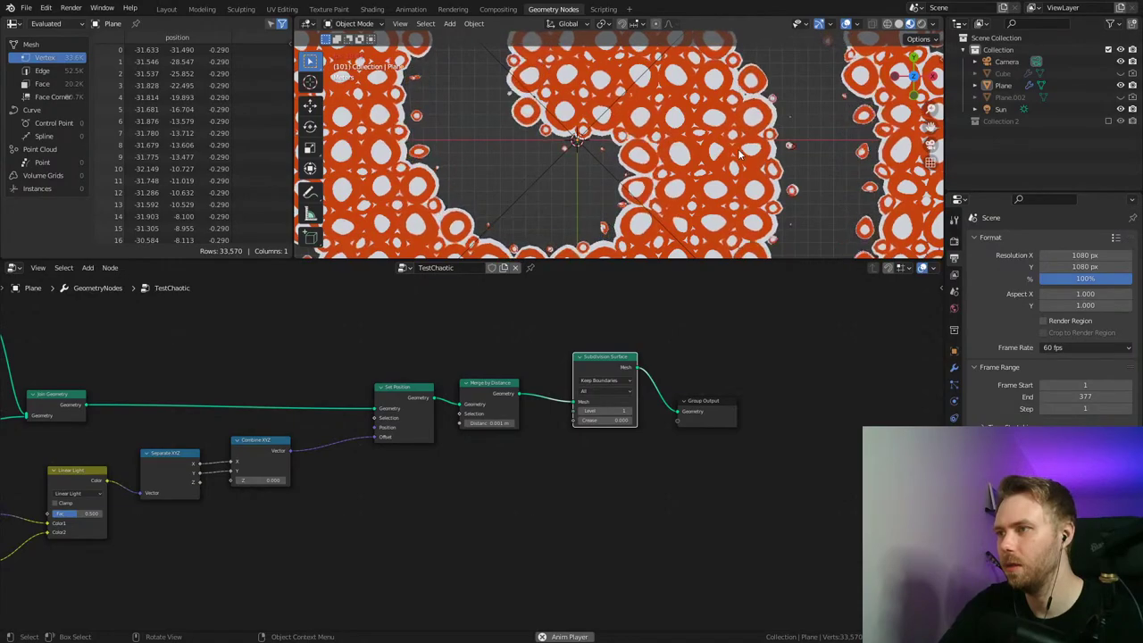
Step: Stop the animation at frame 110, render it to inspect the rounded cells, and save the file
key("space")
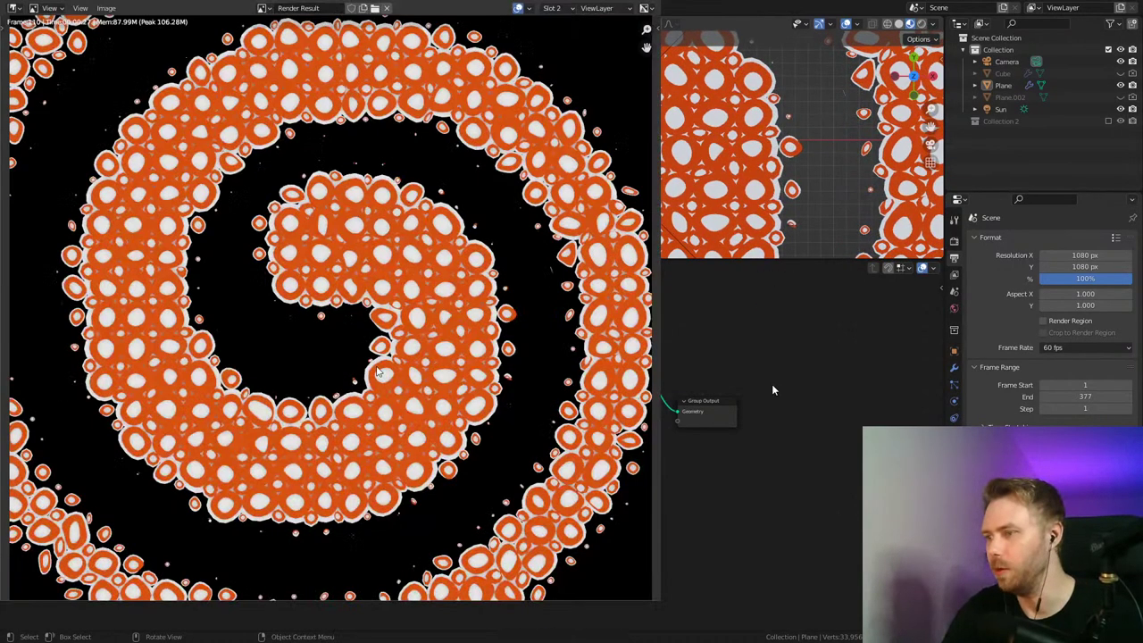
middle_click_drag(376, 372, 244, 305, "ctrl")
middle_click_drag(331, 265, 457, 282, "ctrl")
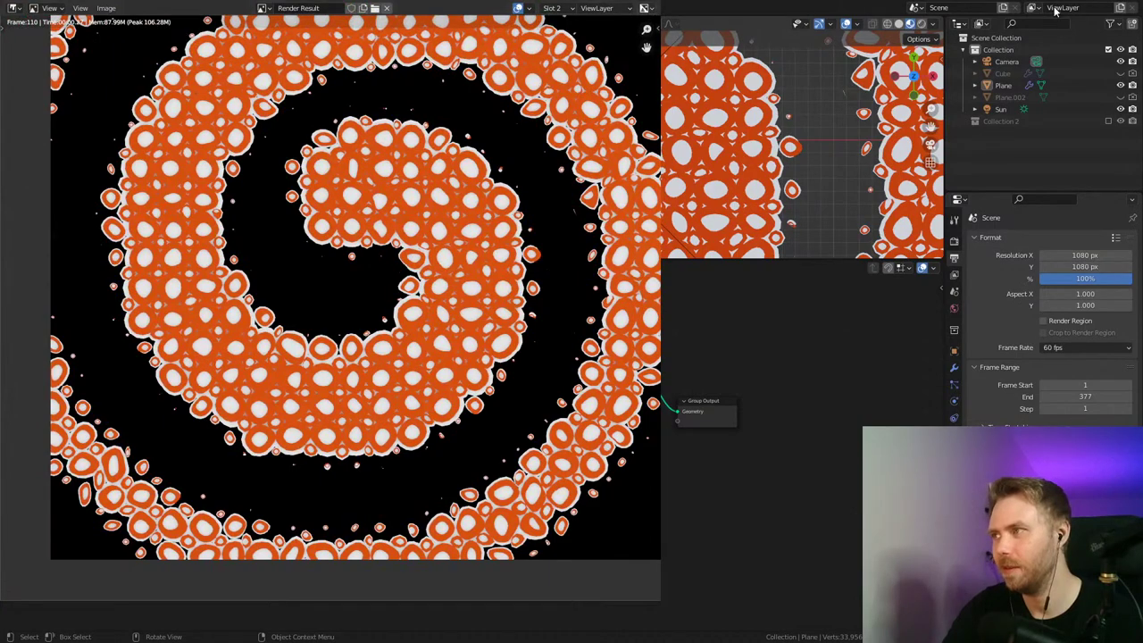
key("Escape")
middle_click_drag(339, 364, 592, 395)
key("ctrl+s")
Step: Reposition the Join Geometry node and move Extrude Mesh away from Set Position to make room between them
left_click_drag(603, 396, 647, 432)
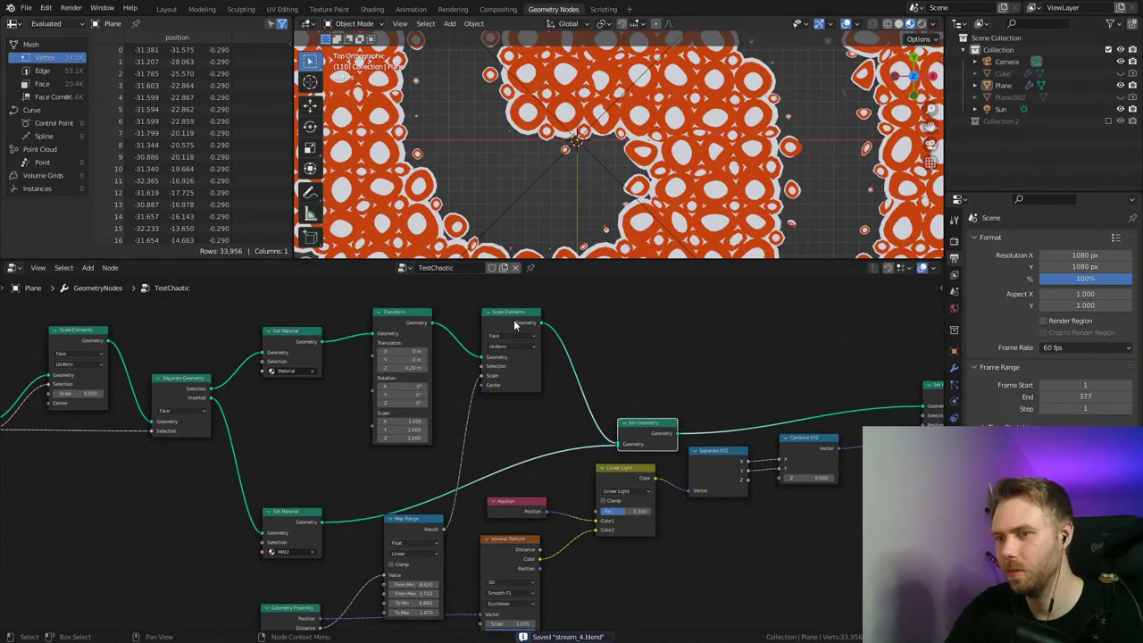
middle_click_drag(514, 326, 782, 312)
middle_click_drag(348, 376, 649, 347)
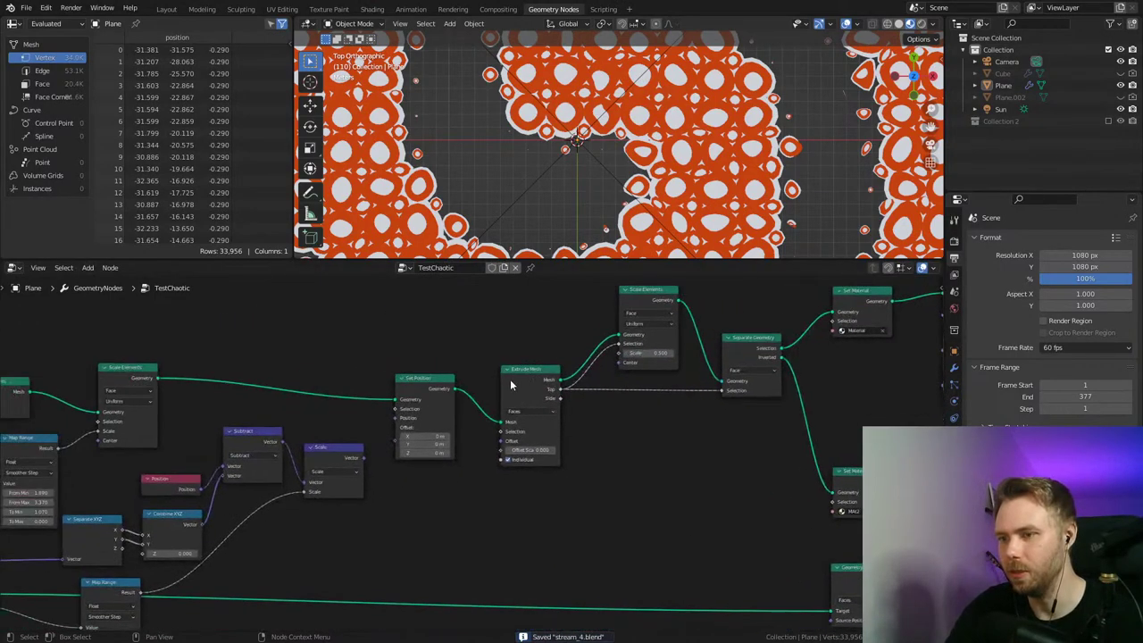
left_click_drag(510, 383, 569, 376)
middle_click_drag(524, 474, 570, 410)
scroll(569, 408, "up", 2)
key("shift+a")
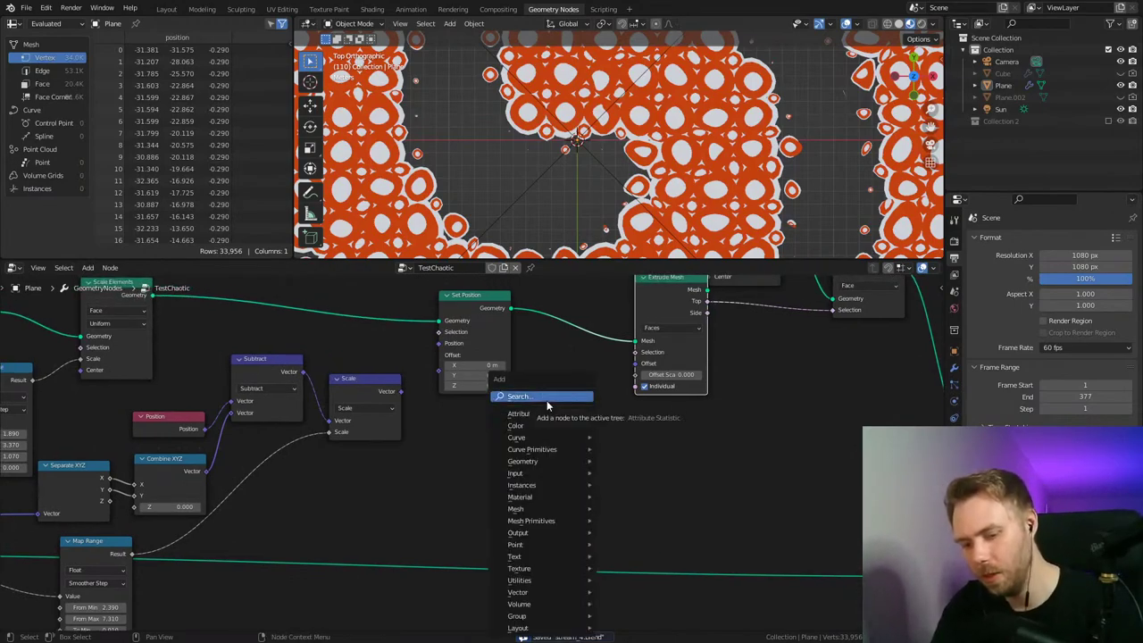
type("vert")
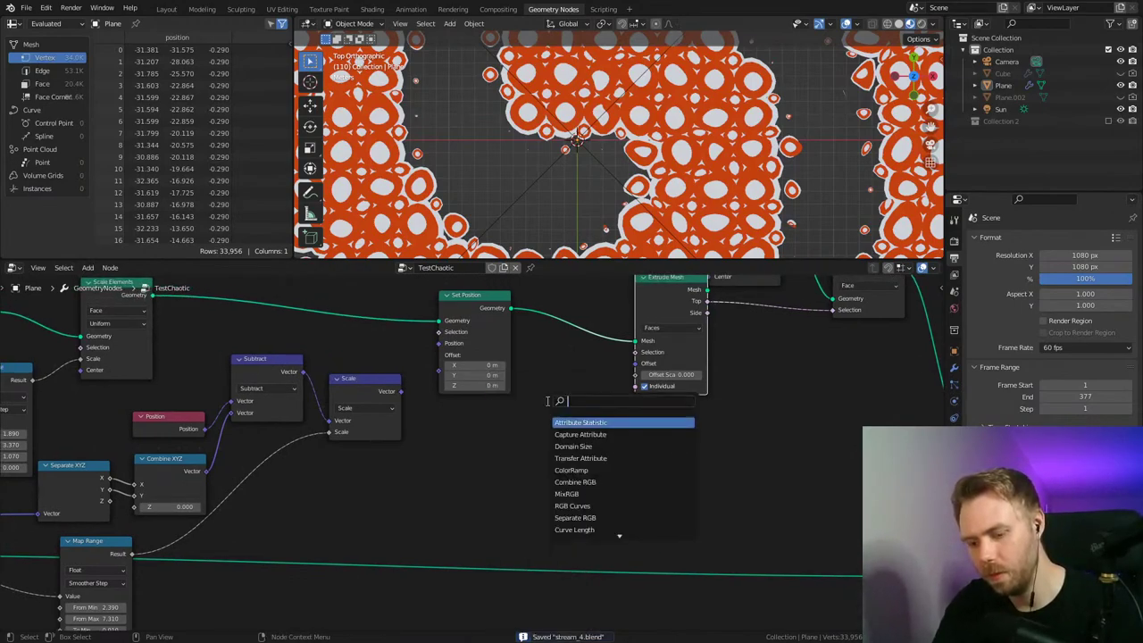
key("Return")
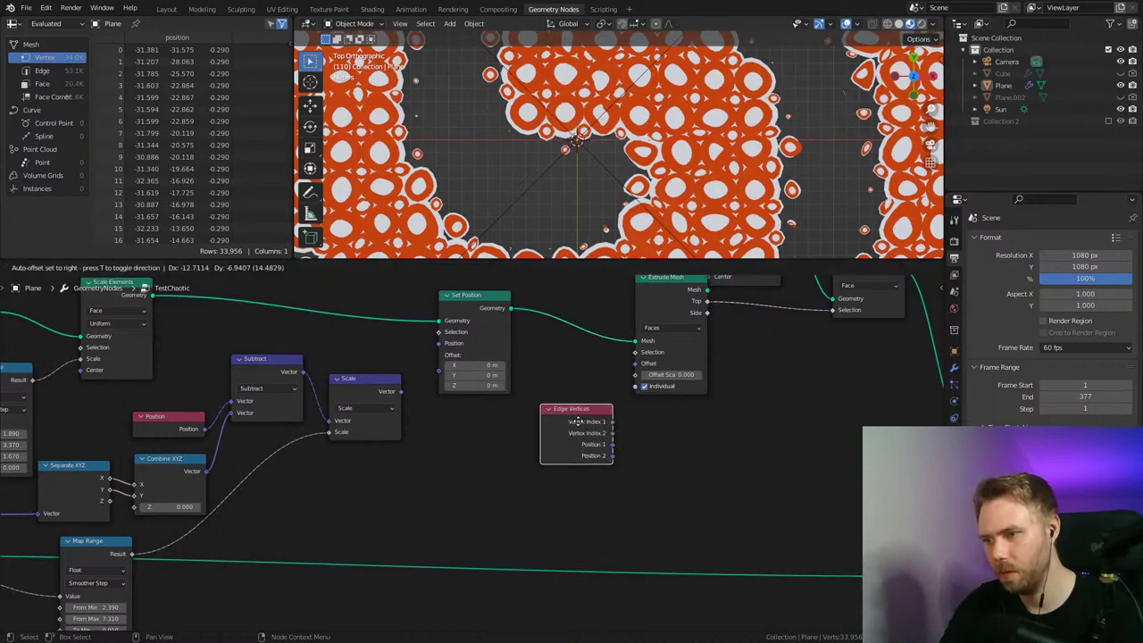
key("Escape")
key("shift+a")
type("verte")
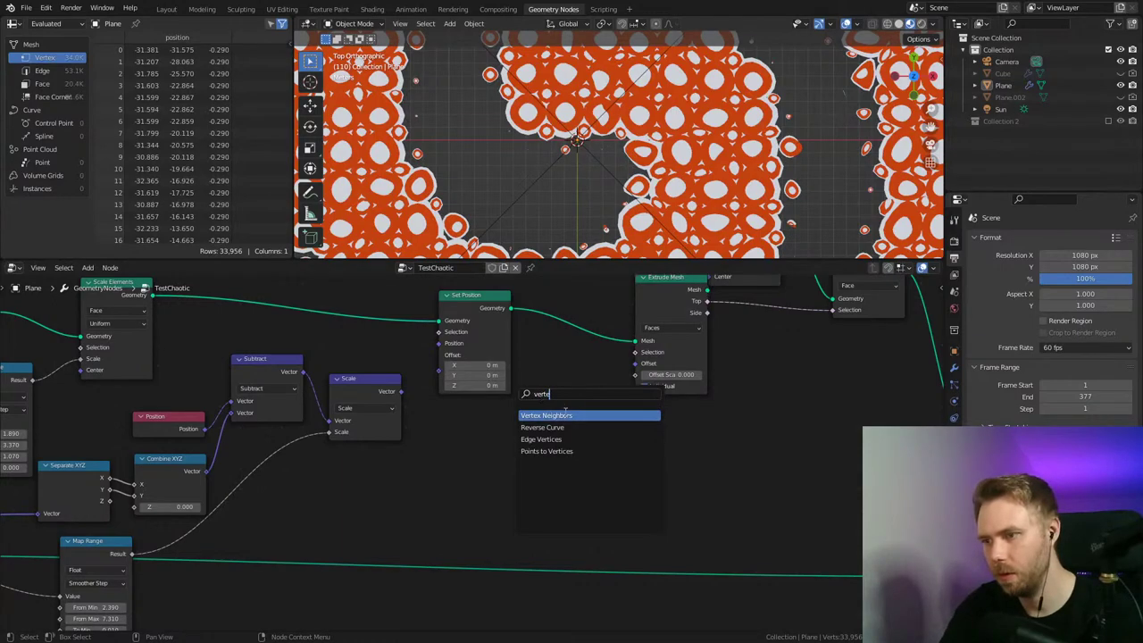
key("Escape")
Step: Add an Edge Angle node and inspect its Signed Angle output on the Set Position geometry through a Viewer node
key("shift+a")
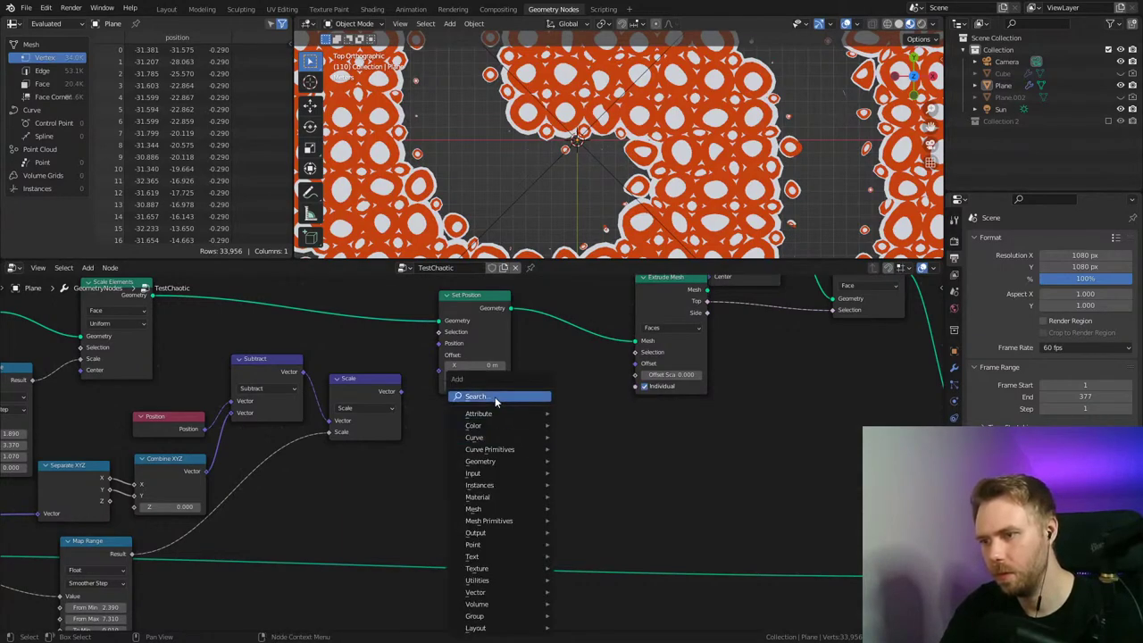
type("face")
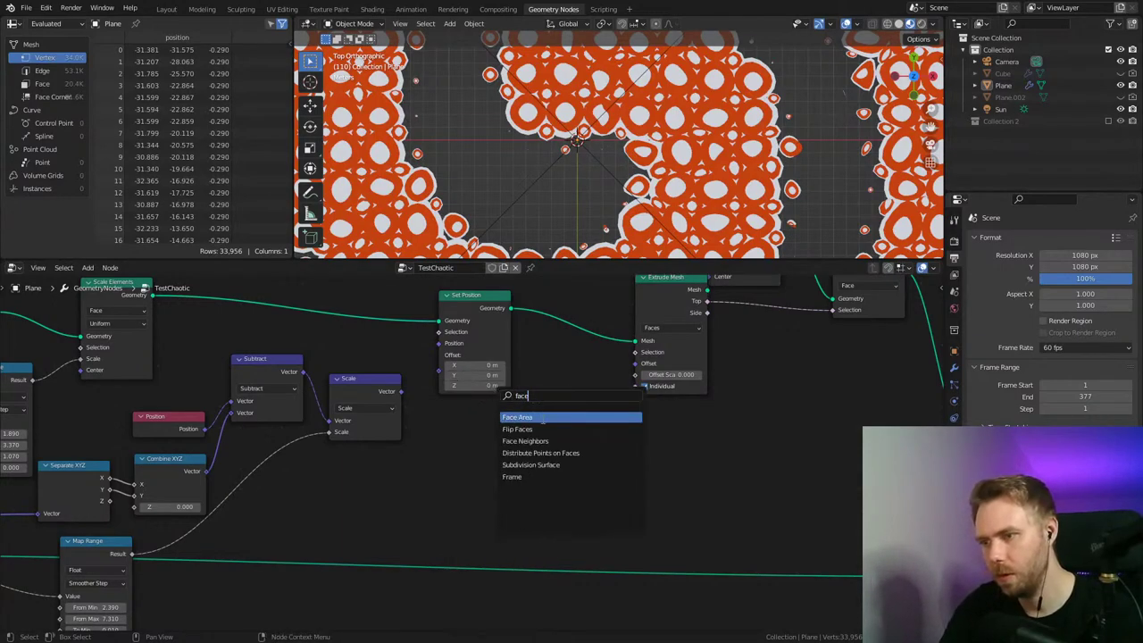
key("Escape")
middle_click_drag(484, 436, 477, 409)
key("shift+a")
type("edge")
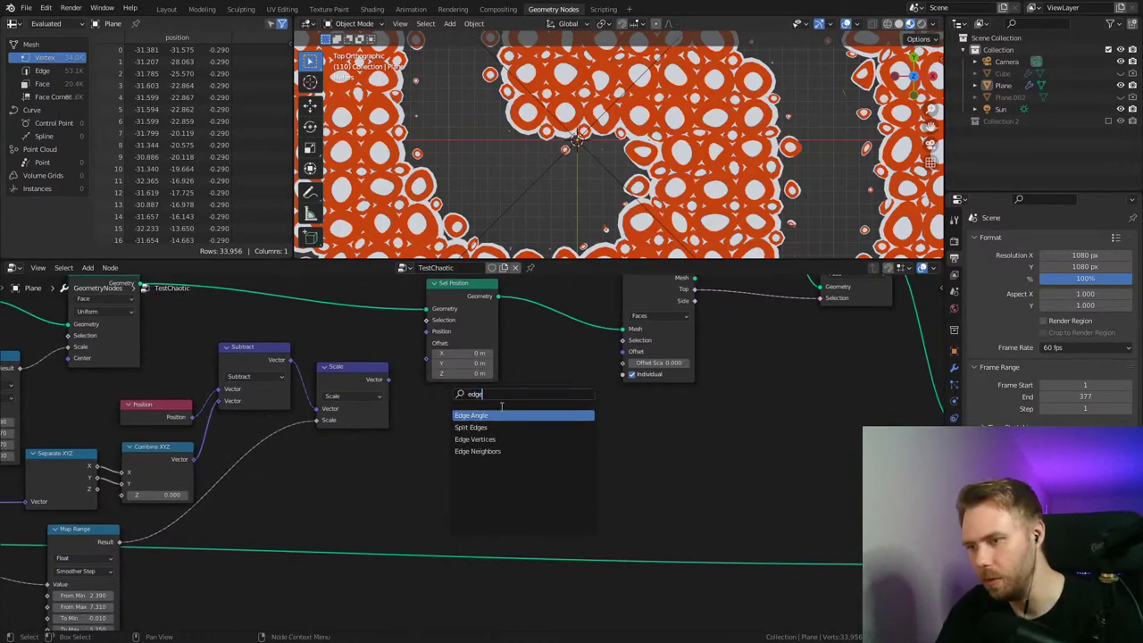
key("Return")
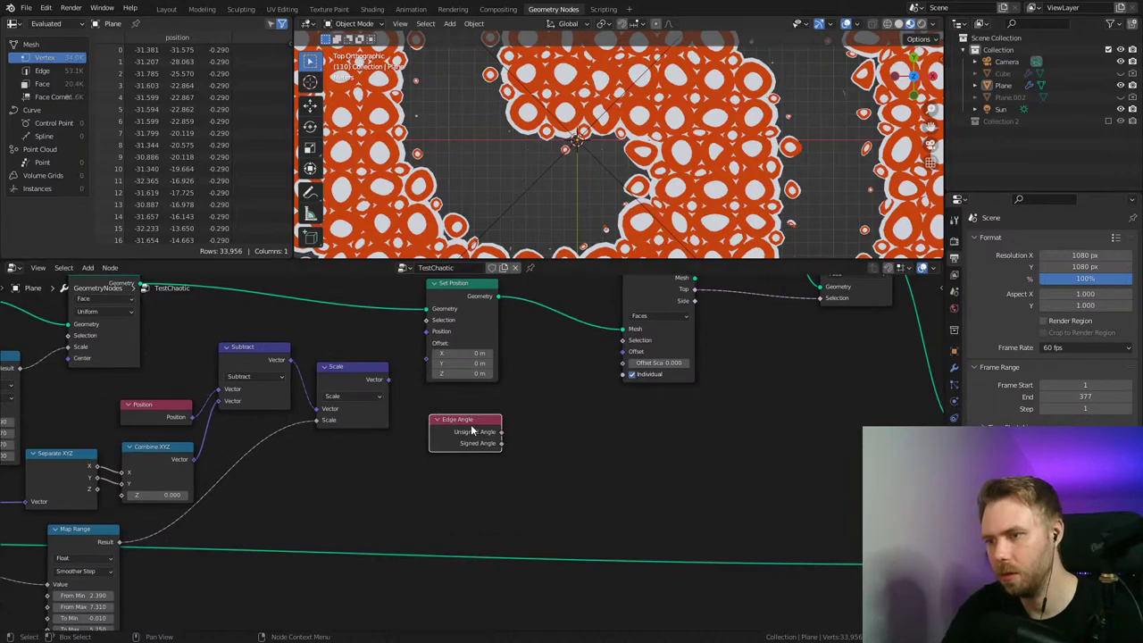
left_click(472, 430, "ctrl+shift")
left_click_drag(537, 452, 538, 455)
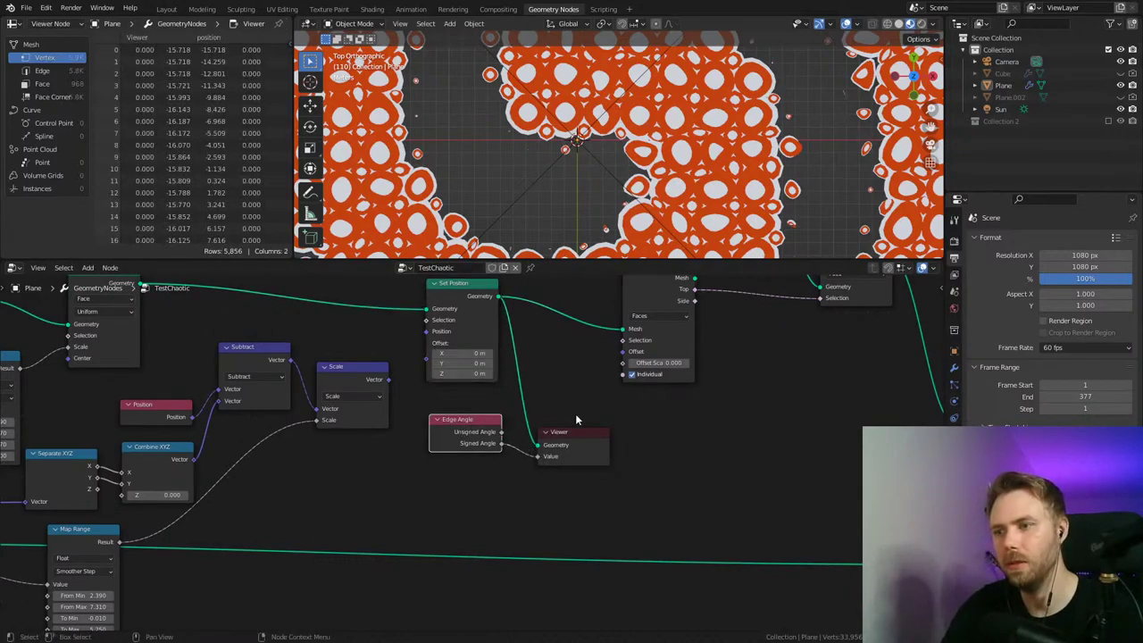
Step: Move Extrude Mesh closer to Set Position and delete the Edge Angle and Viewer nodes
middle_click_drag(575, 419, 482, 456)
left_click_drag(571, 353, 509, 322)
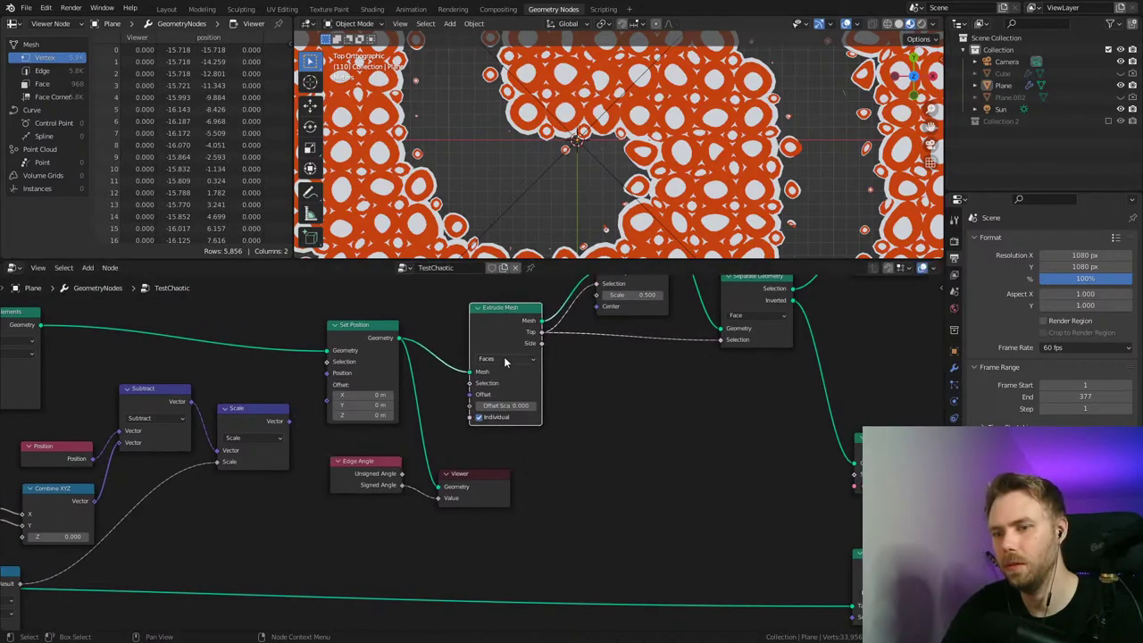
key("x")
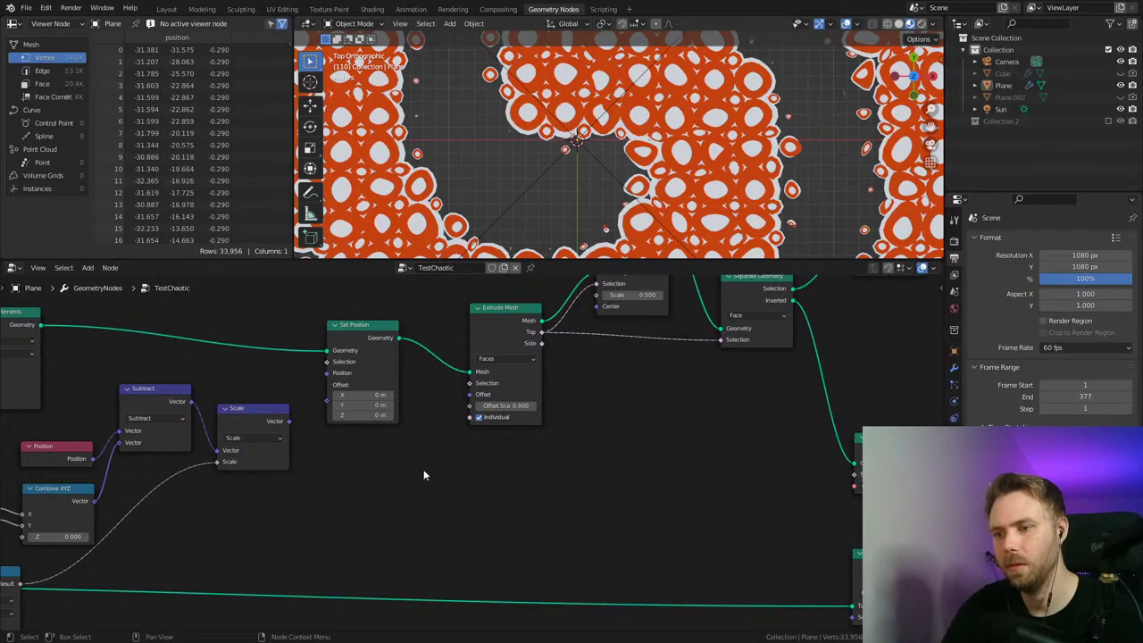
Step: Play the animation and stop it at frame 145 to inspect the cell pattern from the top
scroll(635, 167, "down", 5)
scroll(632, 174, "up", 5)
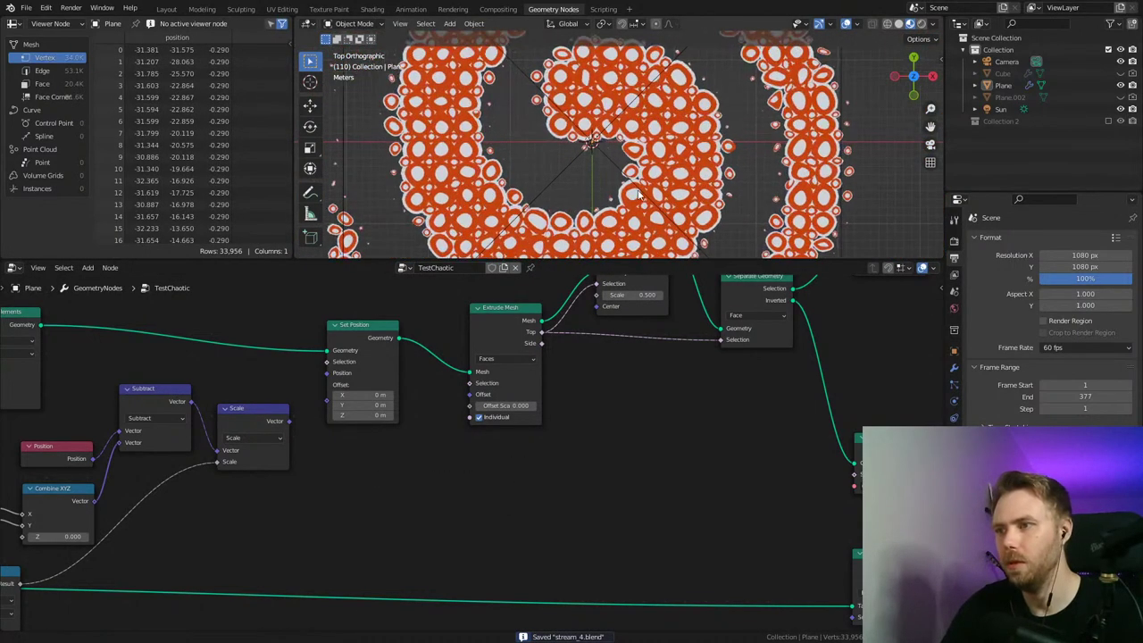
key("space")
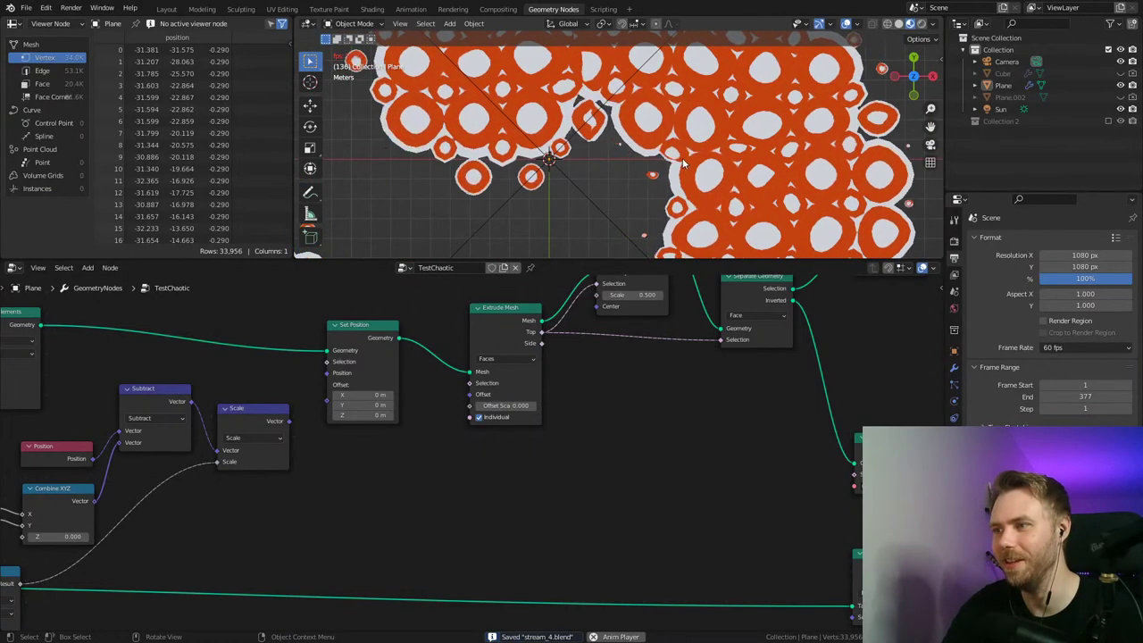
key("space")
middle_click_drag(619, 144, 616, 176, "ctrl")
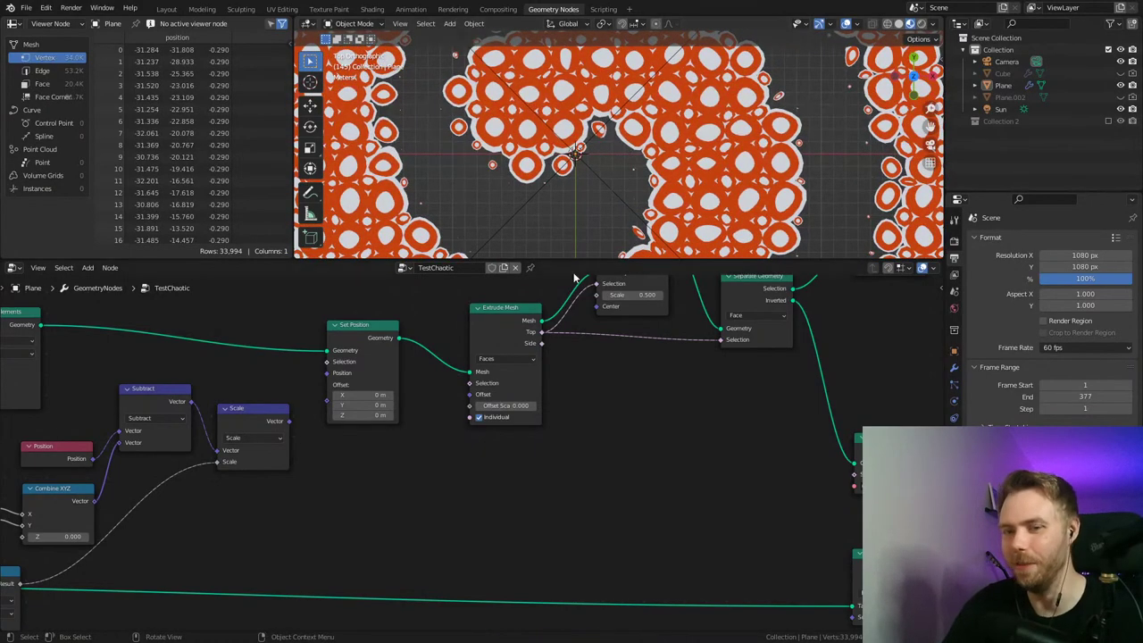
Step: Shift Extrude Mesh further from Set Position and add a Face Neighbors node below them
middle_click_drag(569, 323, 613, 300)
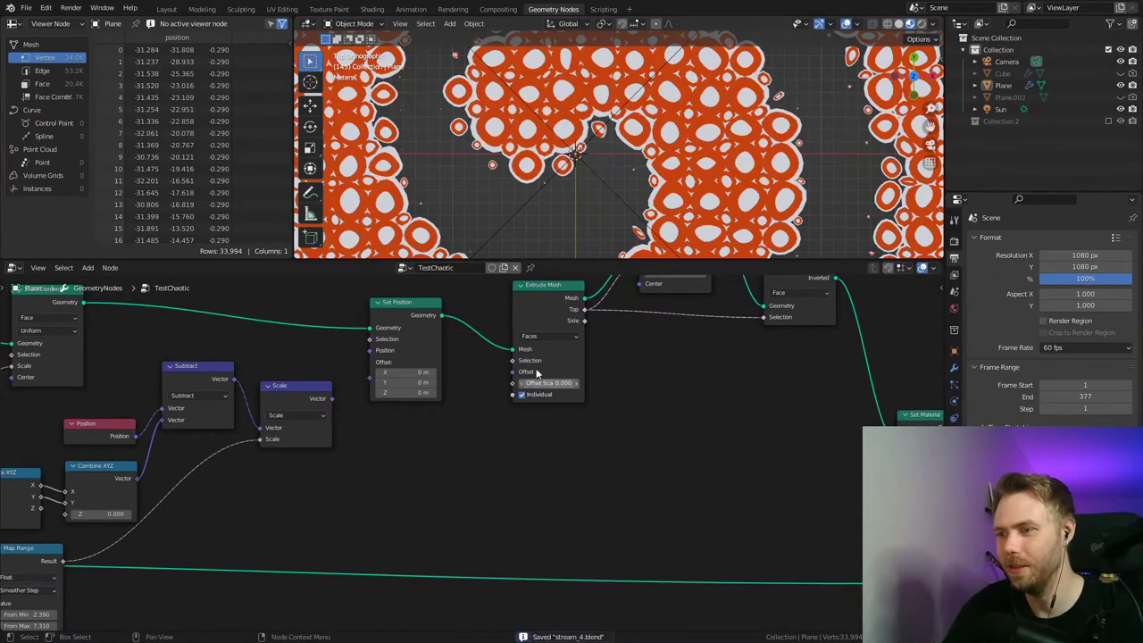
left_click_drag(536, 373, 570, 376)
key("shift+a")
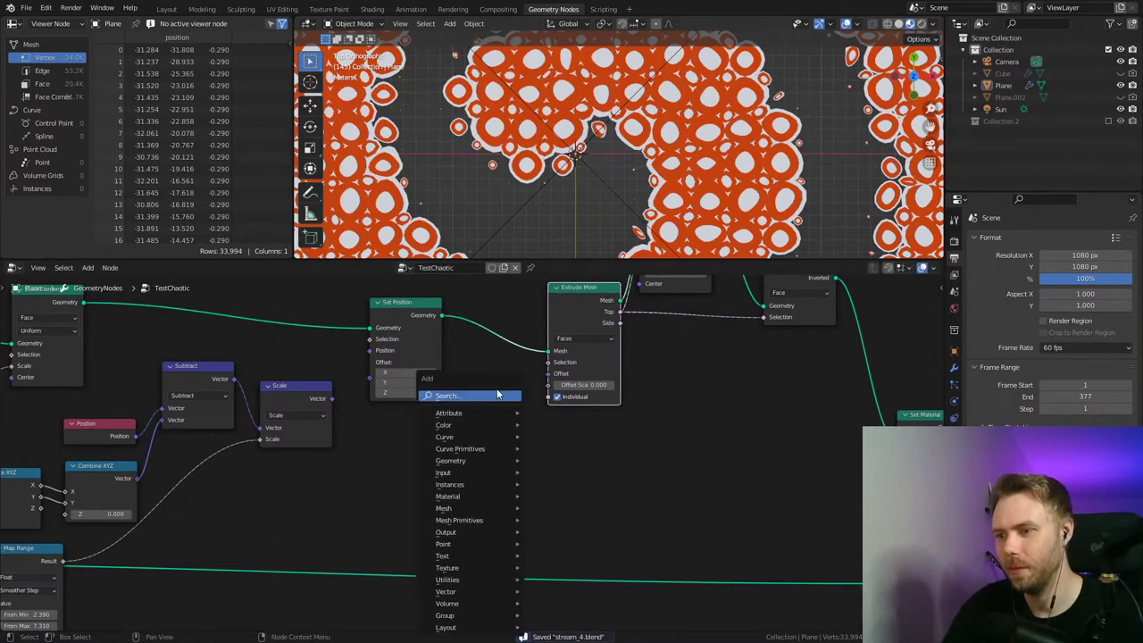
left_click(497, 394)
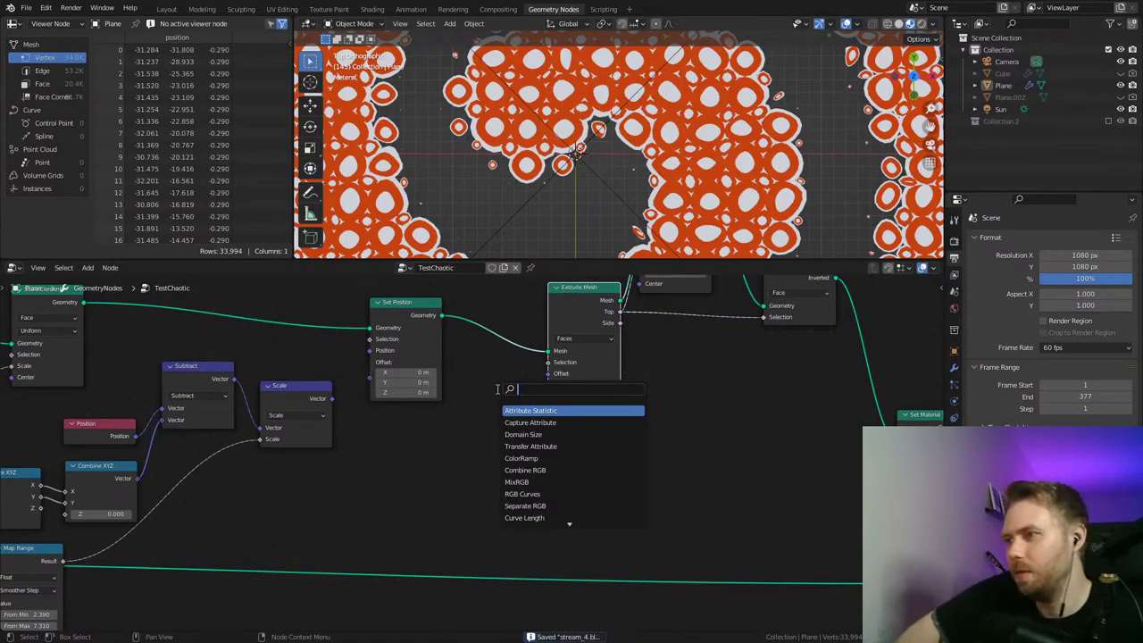
type("face")
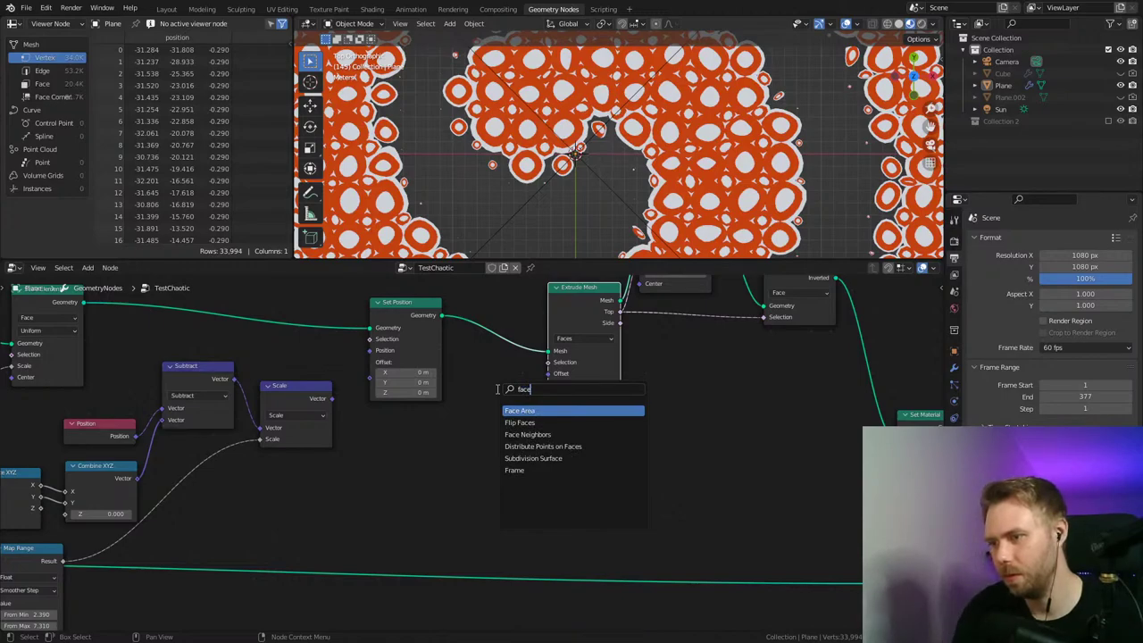
key("Down")
key("Down")
key("Return")
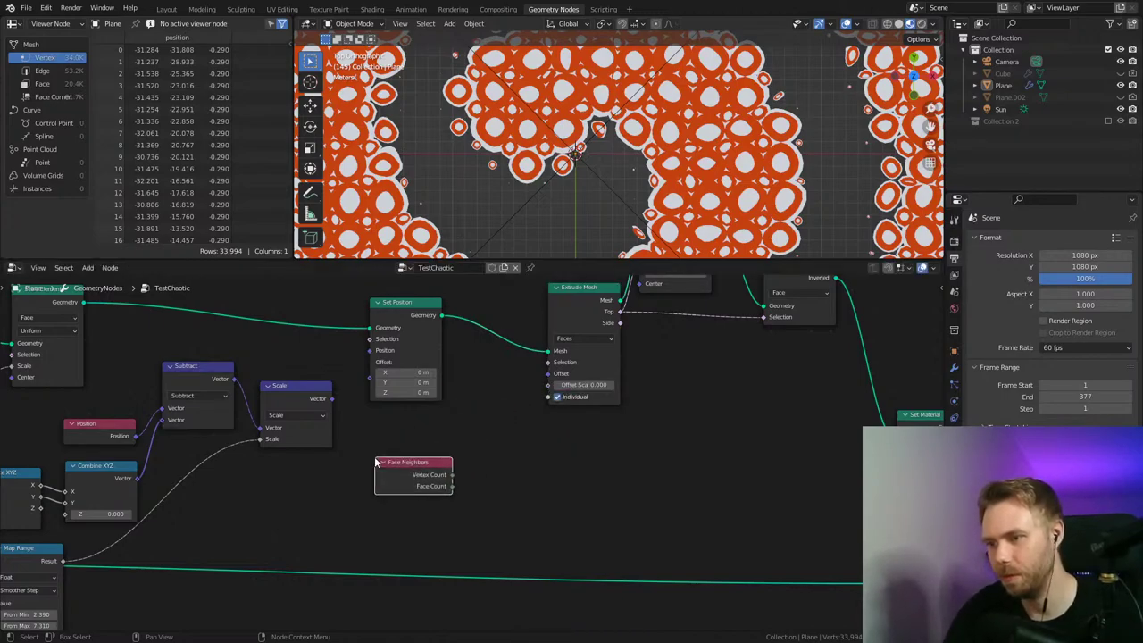
Step: Inspect the Face Neighbors Vertex Count on the Set Position geometry with a Viewer node, and delete the Viewer
left_click(426, 470, "ctrl+shift")
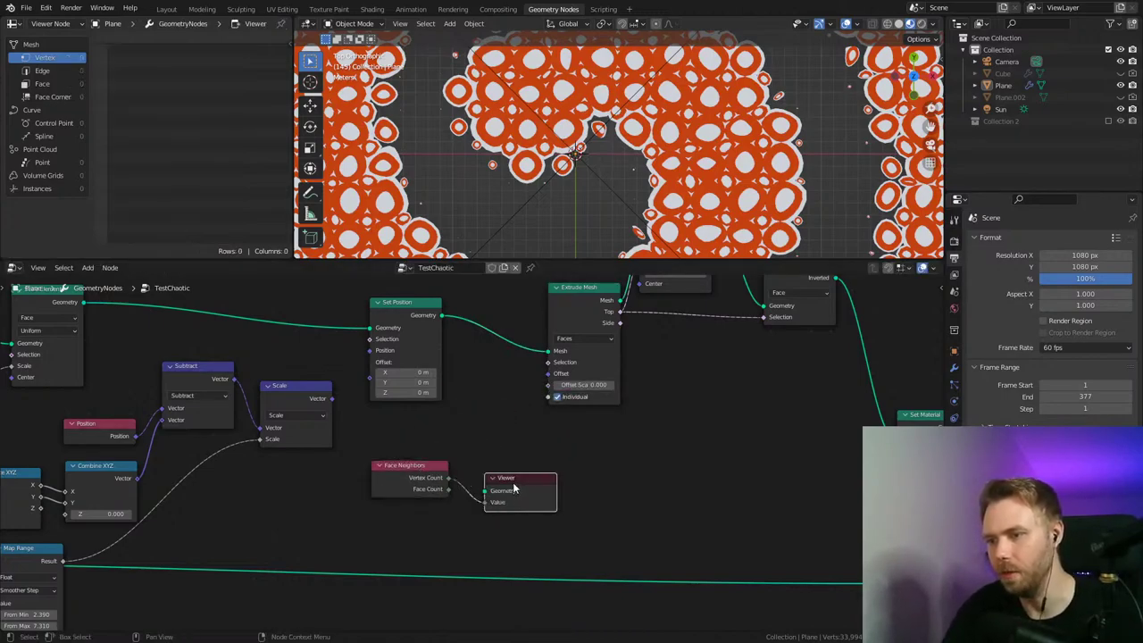
left_click_drag(553, 489, 555, 493)
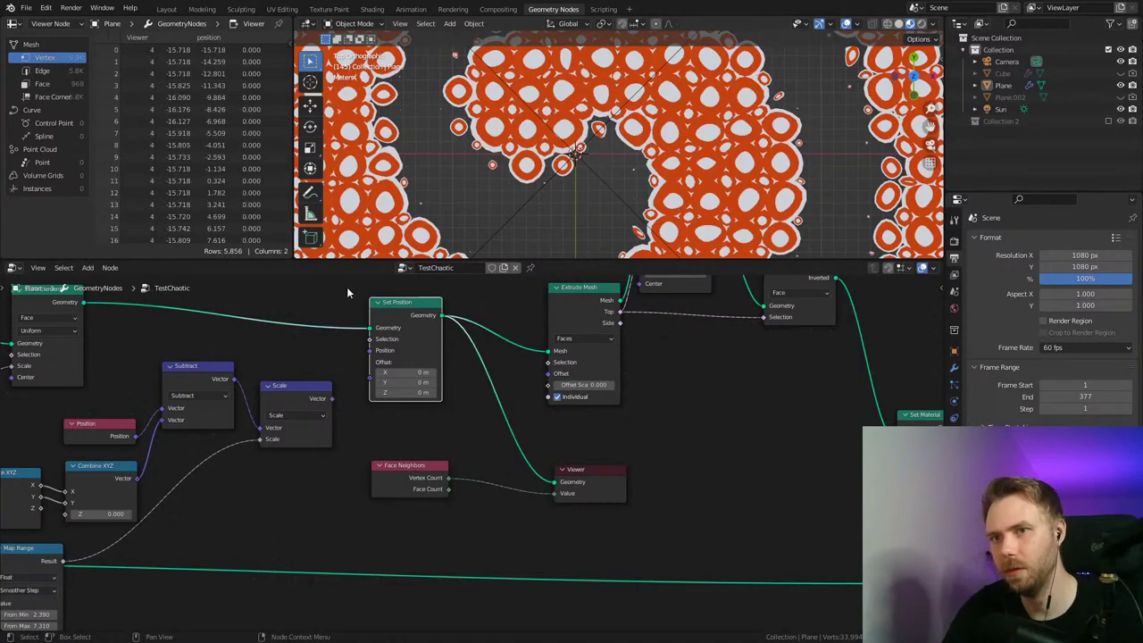
scroll(151, 160, "down", 5)
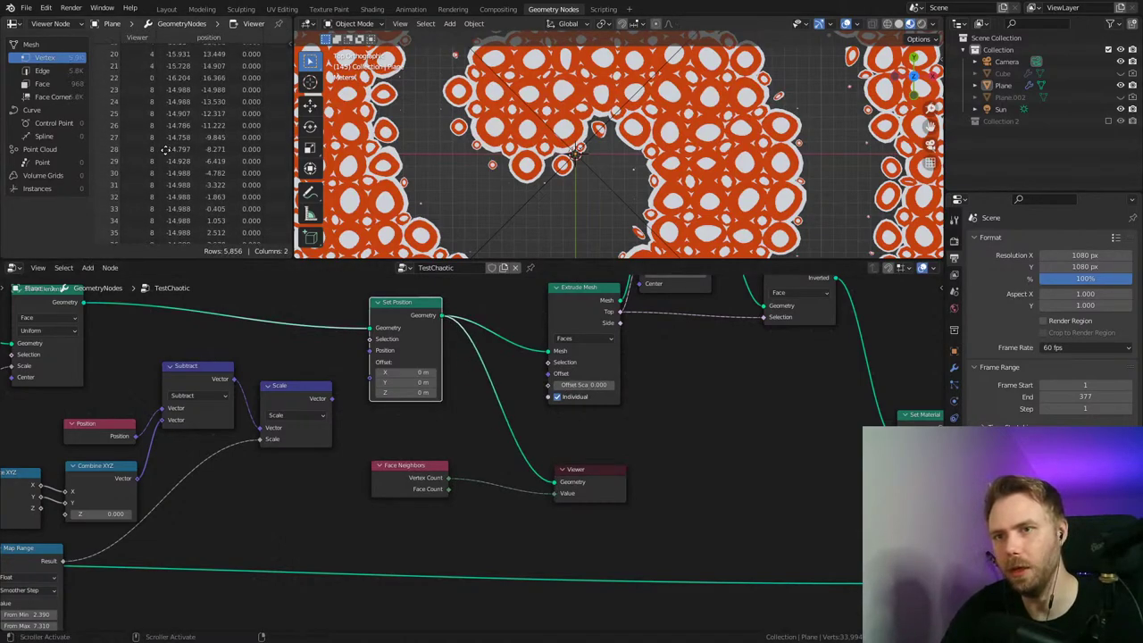
scroll(166, 208, "down", 2)
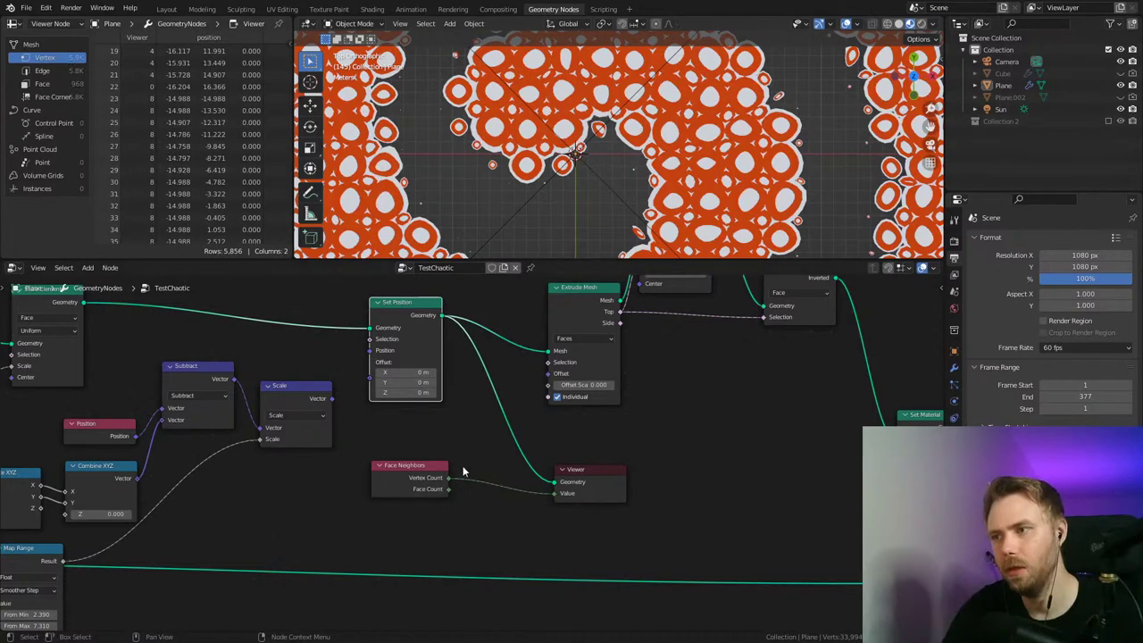
scroll(584, 159, "up", 3)
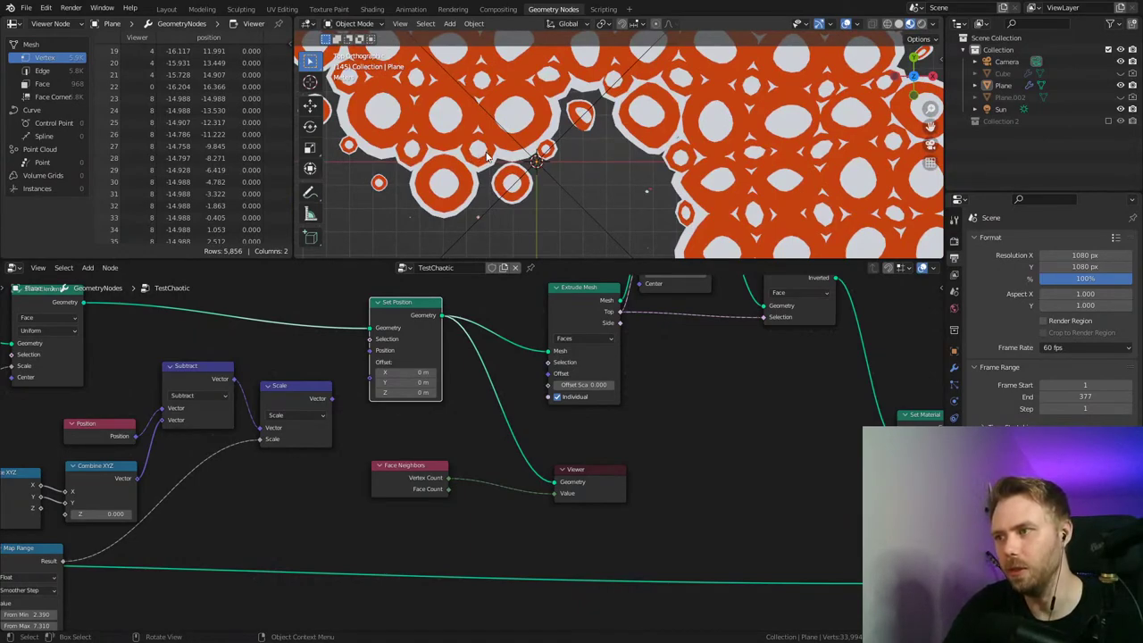
left_click(585, 486)
key("x")
Step: Move Face Neighbors aside and add a Compare node set to Integer and Equal beside it
left_click_drag(441, 482, 389, 485)
key("shift+a")
mouse_move(423, 581)
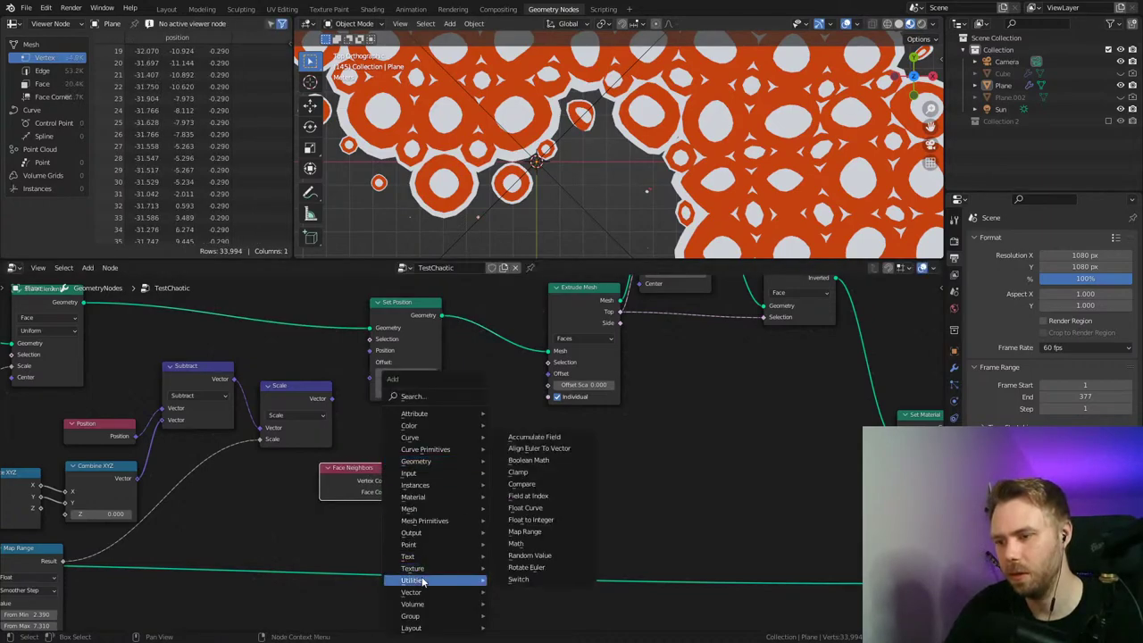
left_click(536, 483)
left_click(480, 451)
left_click(480, 447)
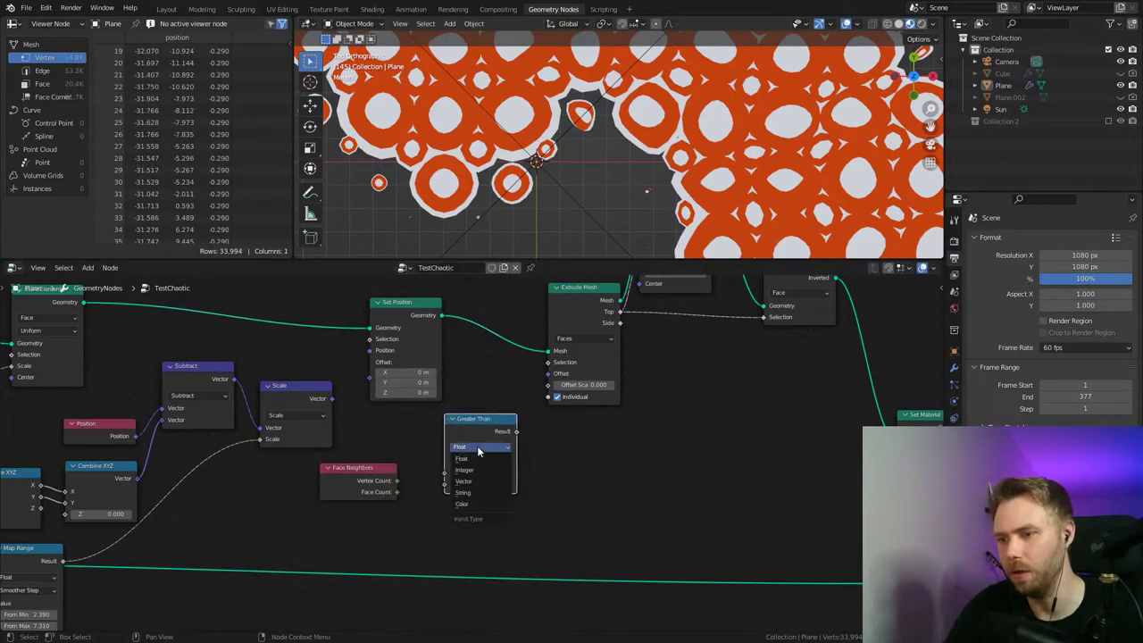
left_click(482, 471)
left_click(480, 459)
left_click(465, 516)
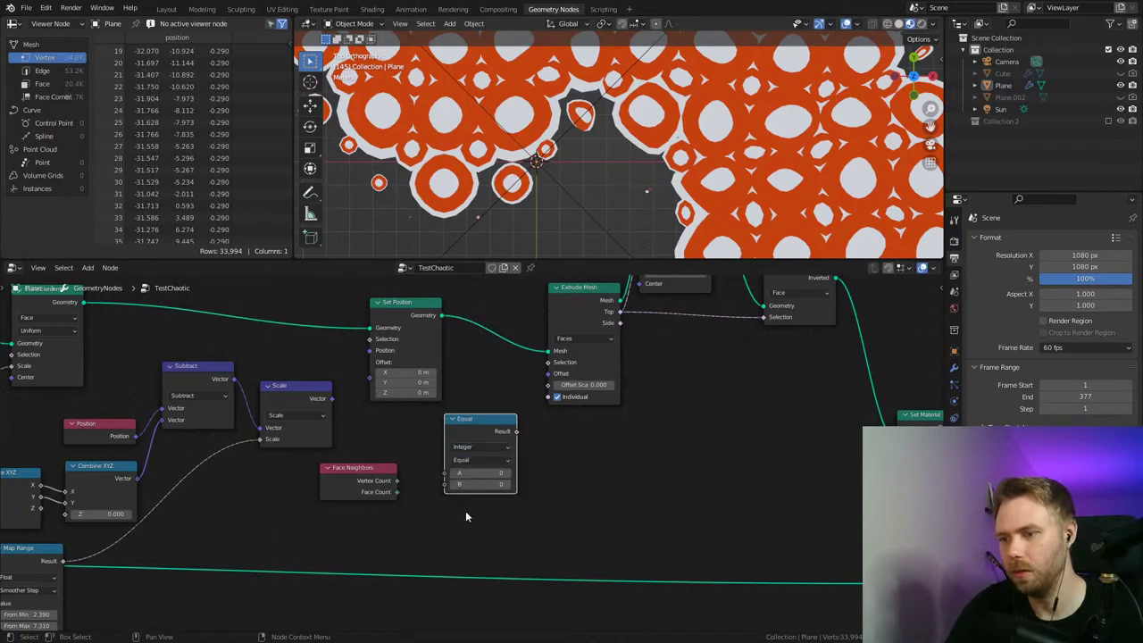
Step: Compare the Face Neighbors Vertex Count as Not Equal to 4 and feed the result into Extrude Mesh's Selection
left_click(479, 460)
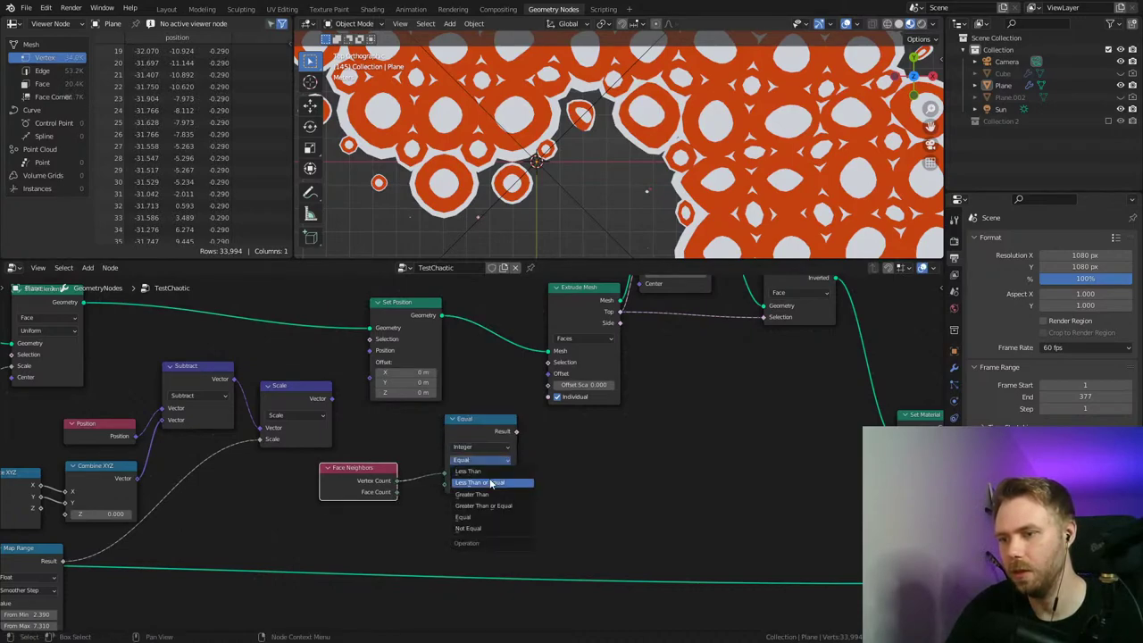
left_click(485, 527)
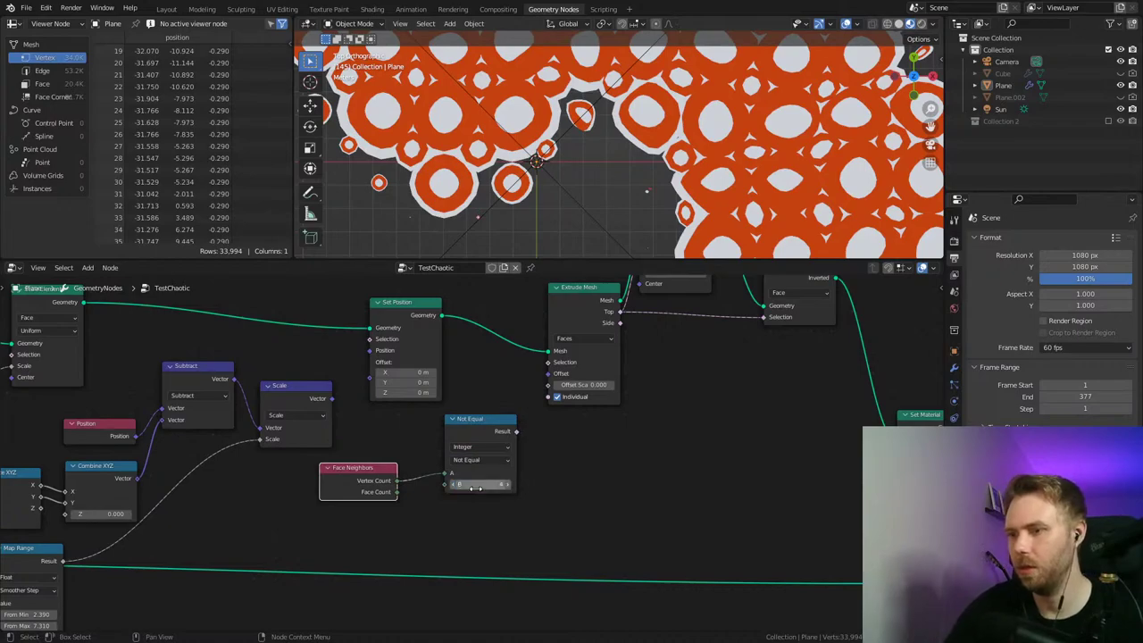
left_click_drag(563, 364, 549, 363)
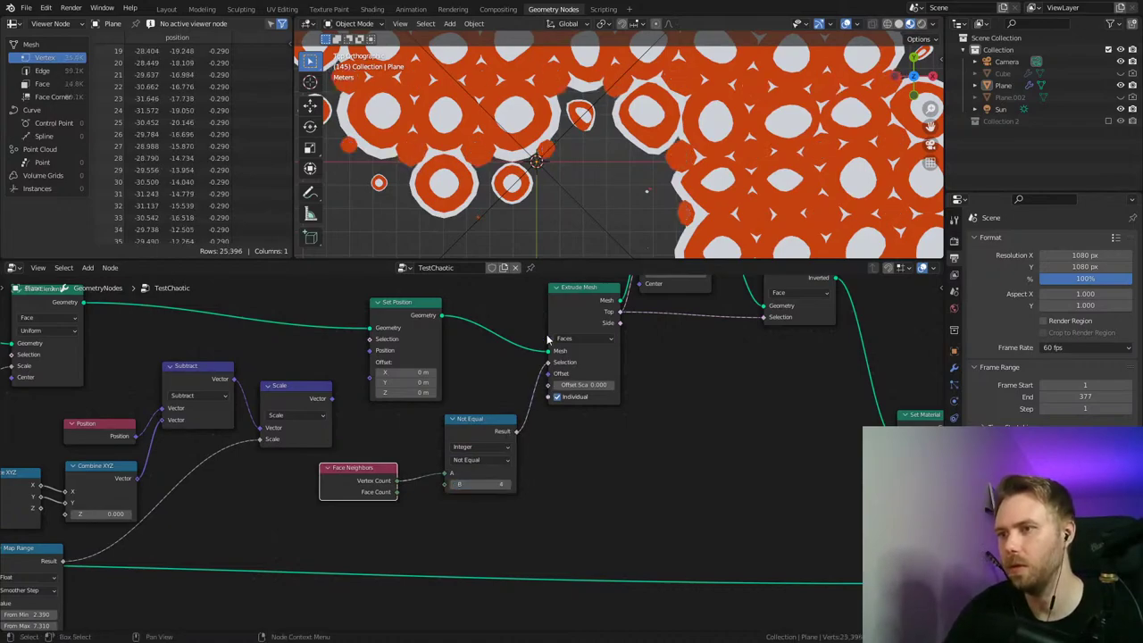
Step: Play the animation, try Equal in the Compare node, return to Not Equal and reconnect its result to Extrude Mesh's Selection
key("space")
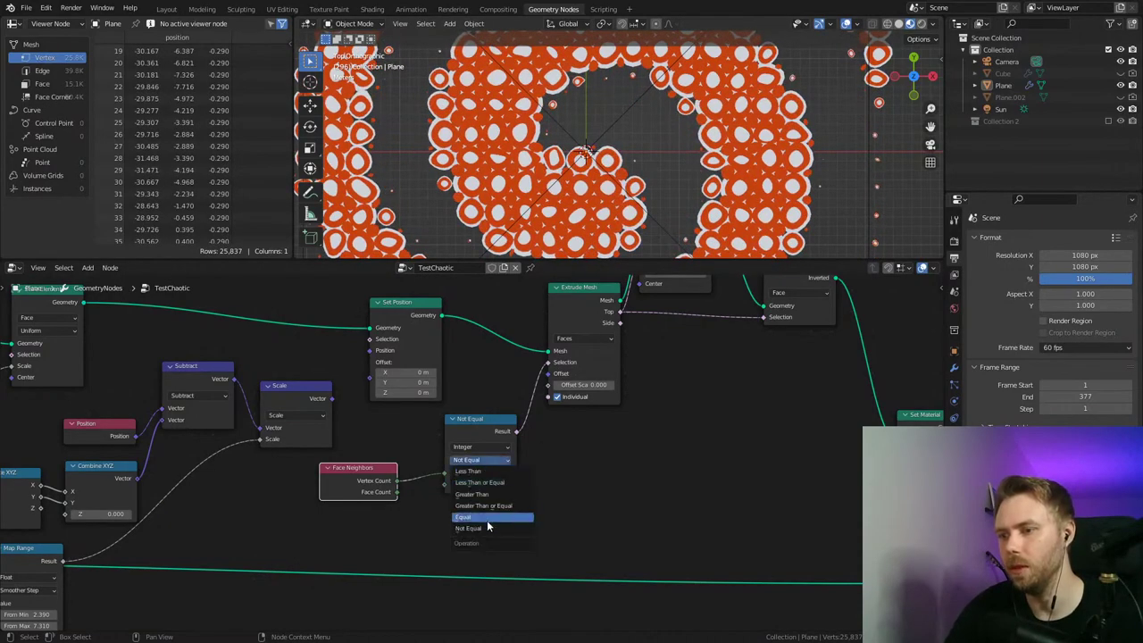
left_click(487, 518)
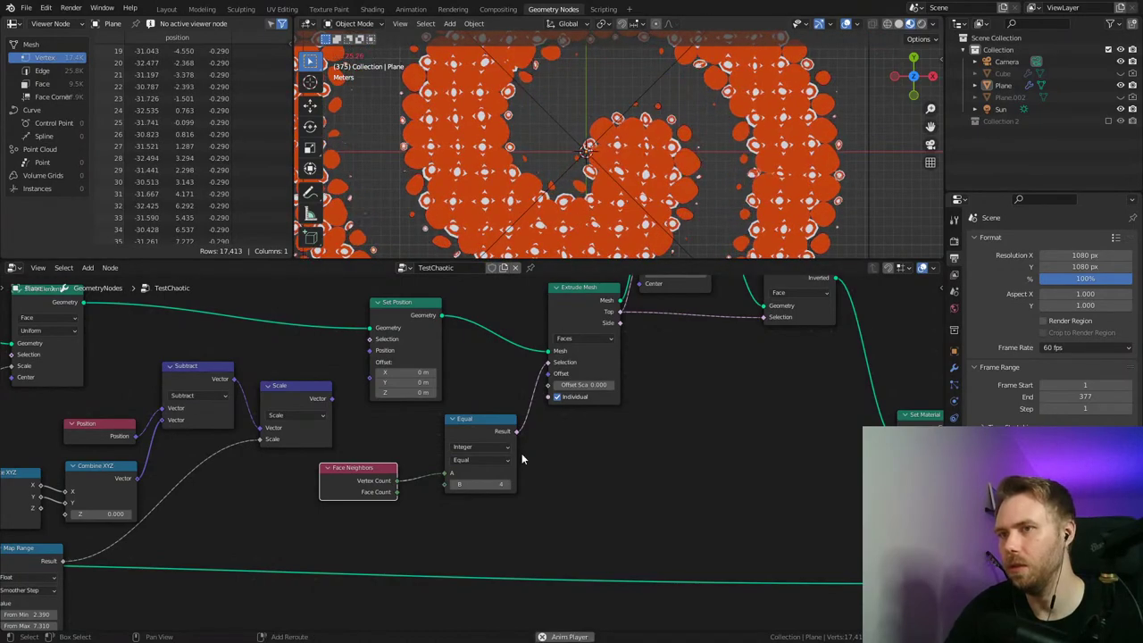
left_click(482, 459)
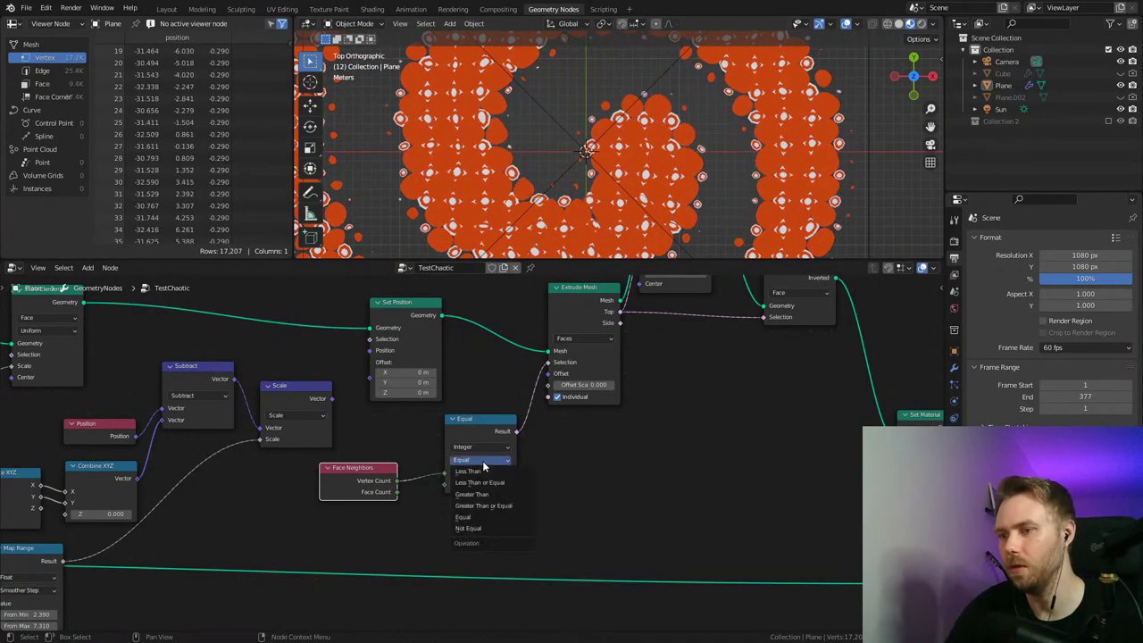
left_click(476, 530)
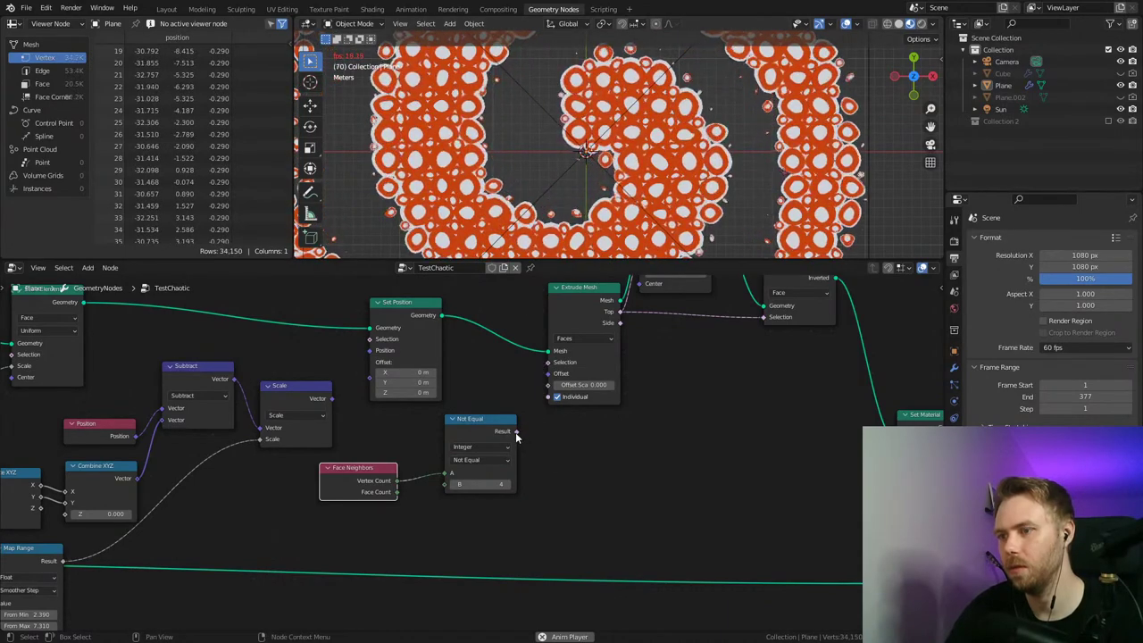
left_click_drag(516, 431, 547, 362)
Step: Set the Subdivision Surface level to 0 in the node before Group Output
middle_click_drag(724, 380, 228, 351)
middle_click_drag(737, 344, 363, 382)
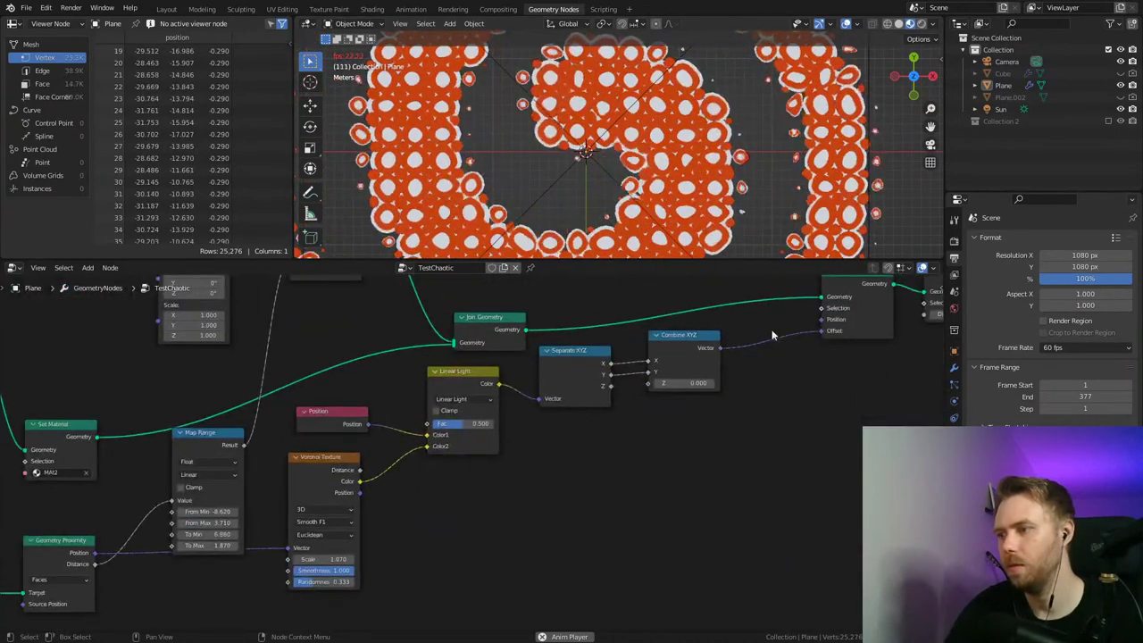
middle_click_drag(773, 334, 377, 404)
middle_click_drag(695, 382, 545, 406)
left_click(526, 394)
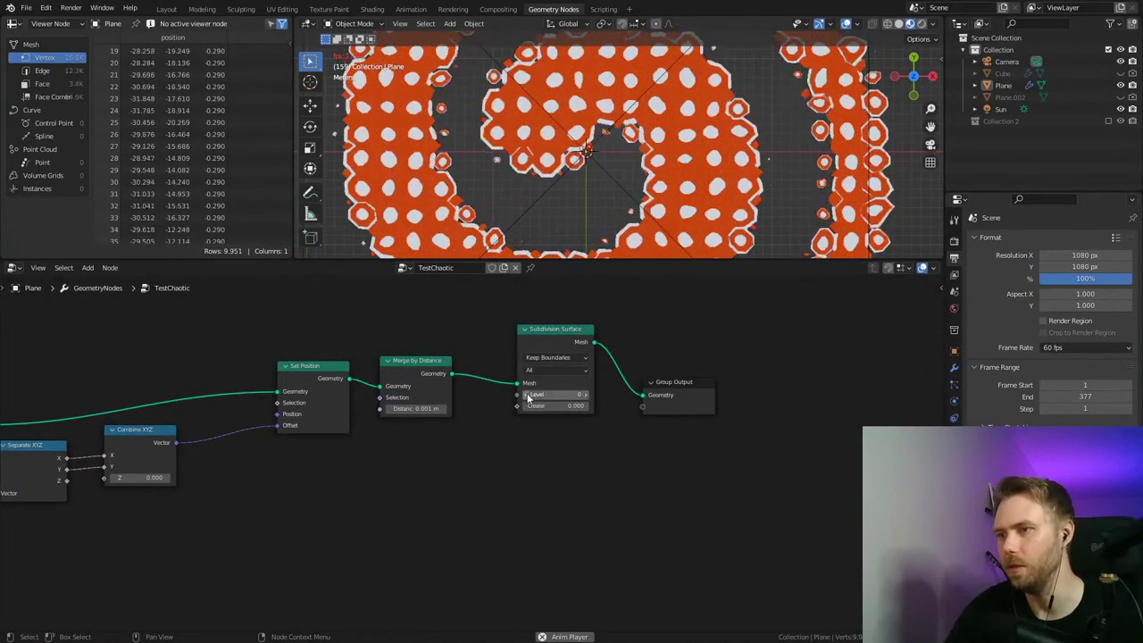
Step: Switch the Compare node on the Face Neighbors Vertex Count to Equal
middle_click_drag(265, 332, 786, 302)
middle_click_drag(362, 348, 475, 331)
middle_click_drag(432, 412, 638, 448)
middle_click_drag(517, 459, 716, 426)
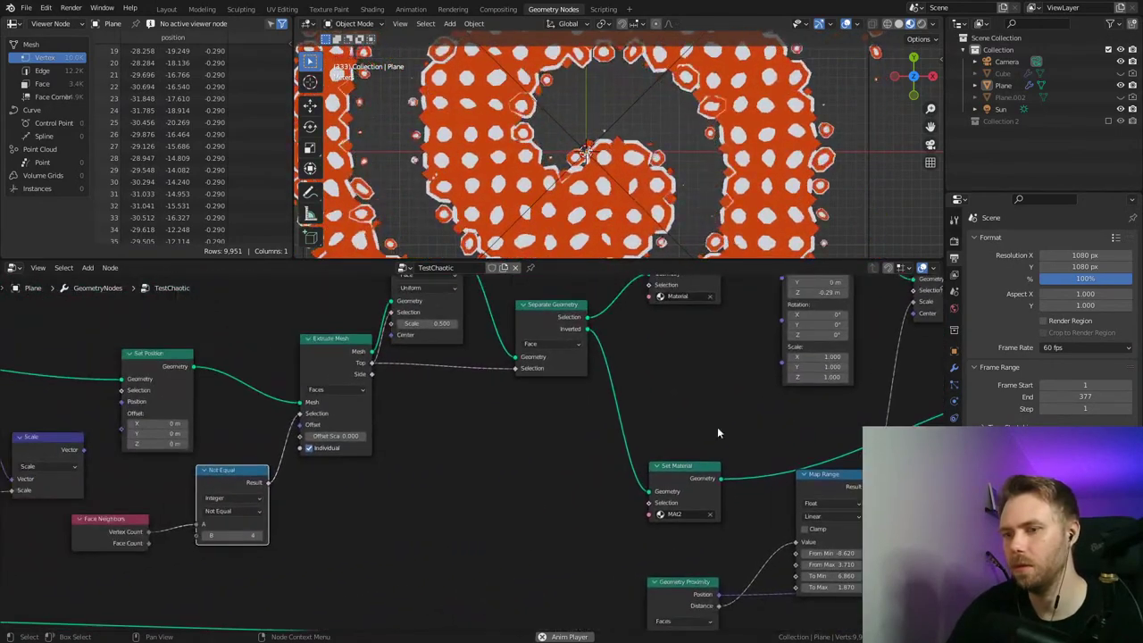
middle_click_drag(350, 485, 508, 459)
left_click(370, 482)
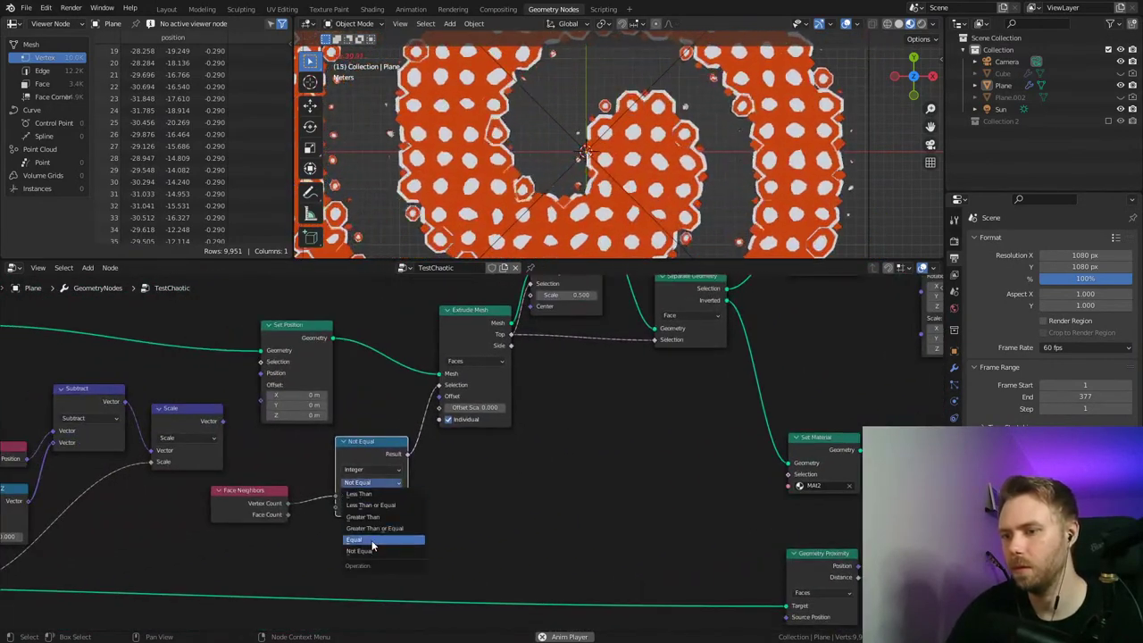
left_click(370, 539)
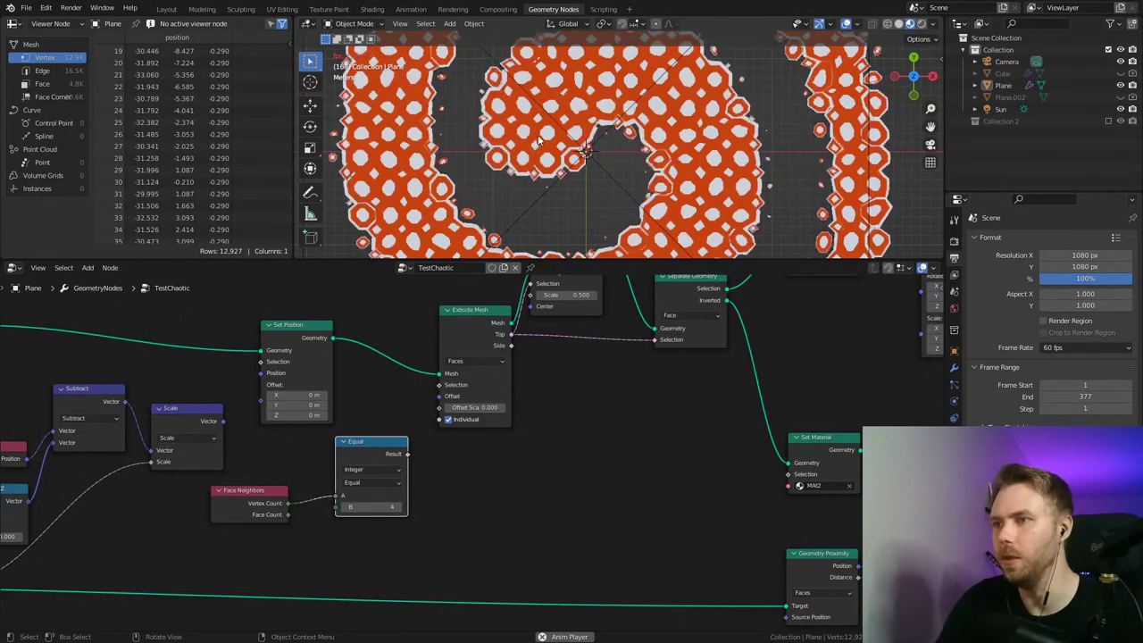
Step: Feed the vertex-count comparison result into Extrude Mesh's Selection and switch the comparison to Not Equal
left_click_drag(407, 454, 440, 385)
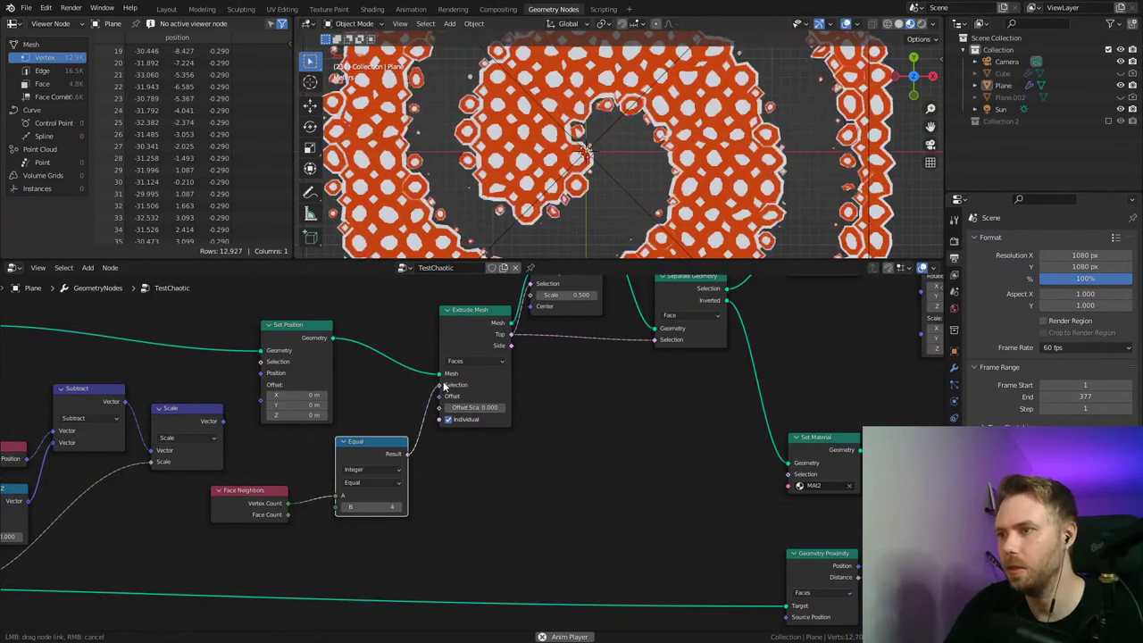
left_click(394, 487)
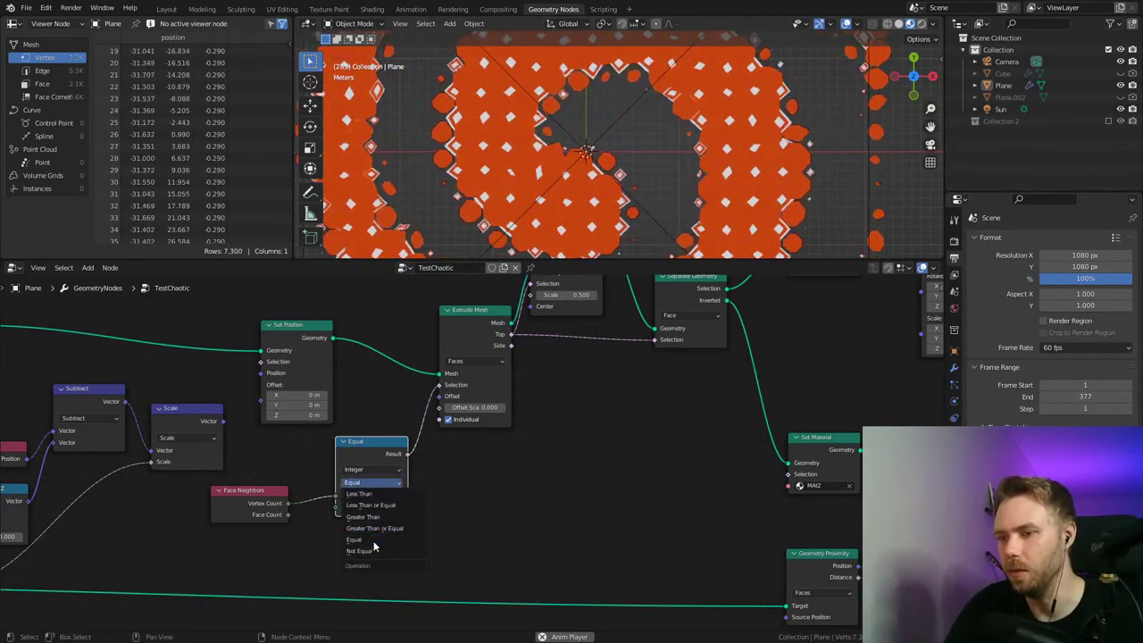
left_click(372, 541)
scroll(618, 150, "down", 2)
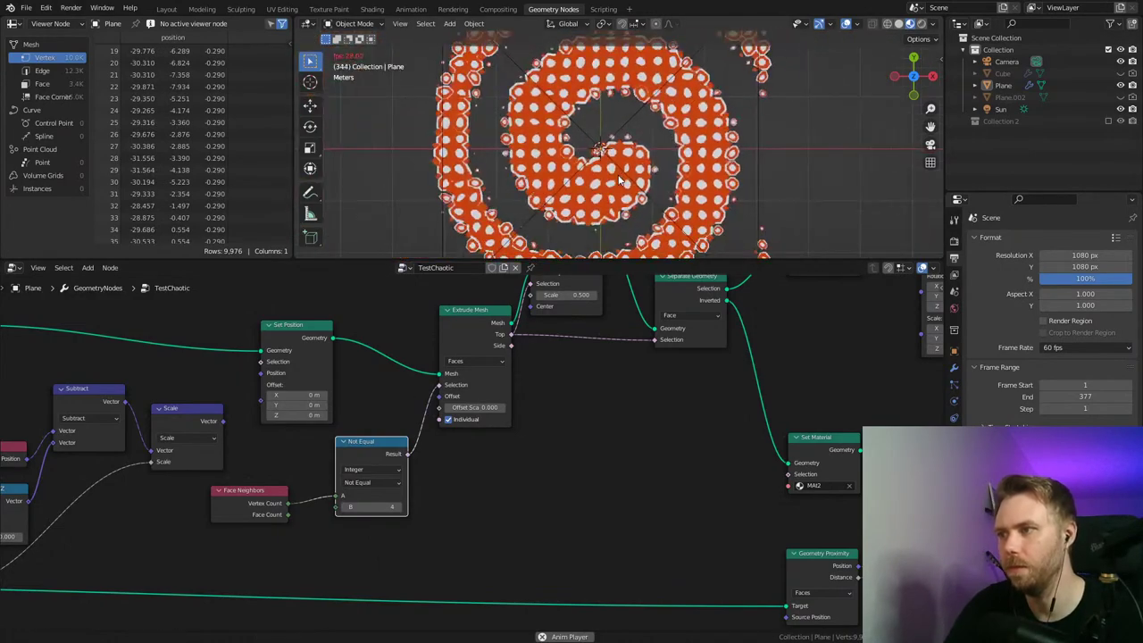
scroll(619, 150, "up", 2)
Step: Save the file and shift the Not Equal node slightly down, closer to the Face Neighbors node
key("ctrl+s")
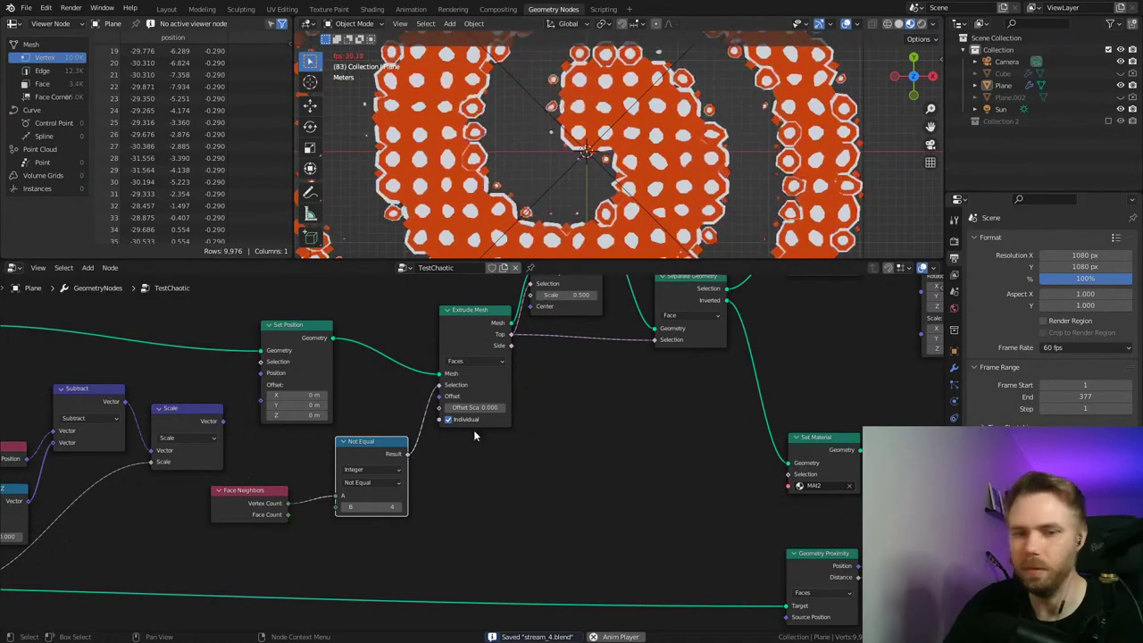
middle_click_drag(473, 430, 500, 412)
left_click_drag(414, 433, 400, 446)
middle_click_drag(554, 389, 539, 415)
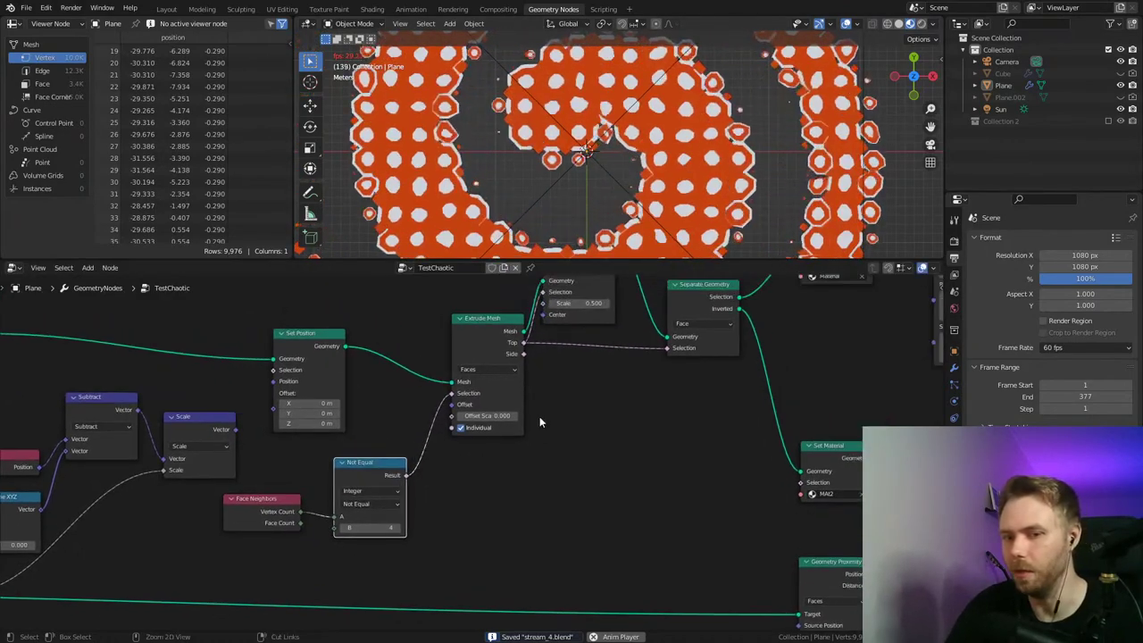
Step: Set the Subdivision Surface level to 1 in the node before Group Output and save the file
scroll(547, 415, "down", 1)
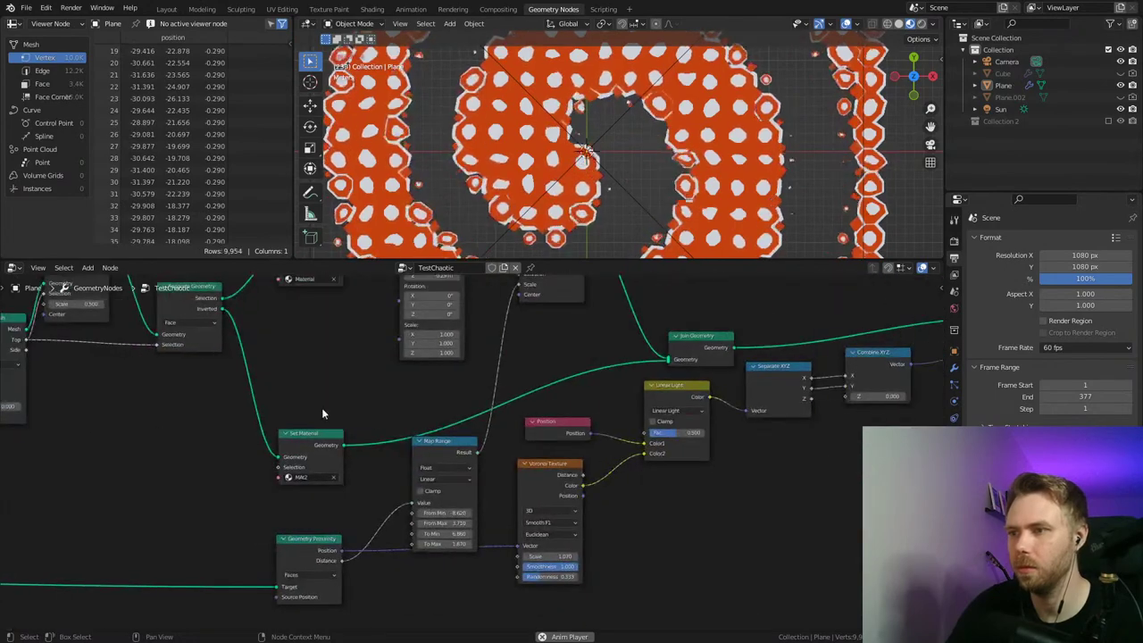
left_click(535, 417)
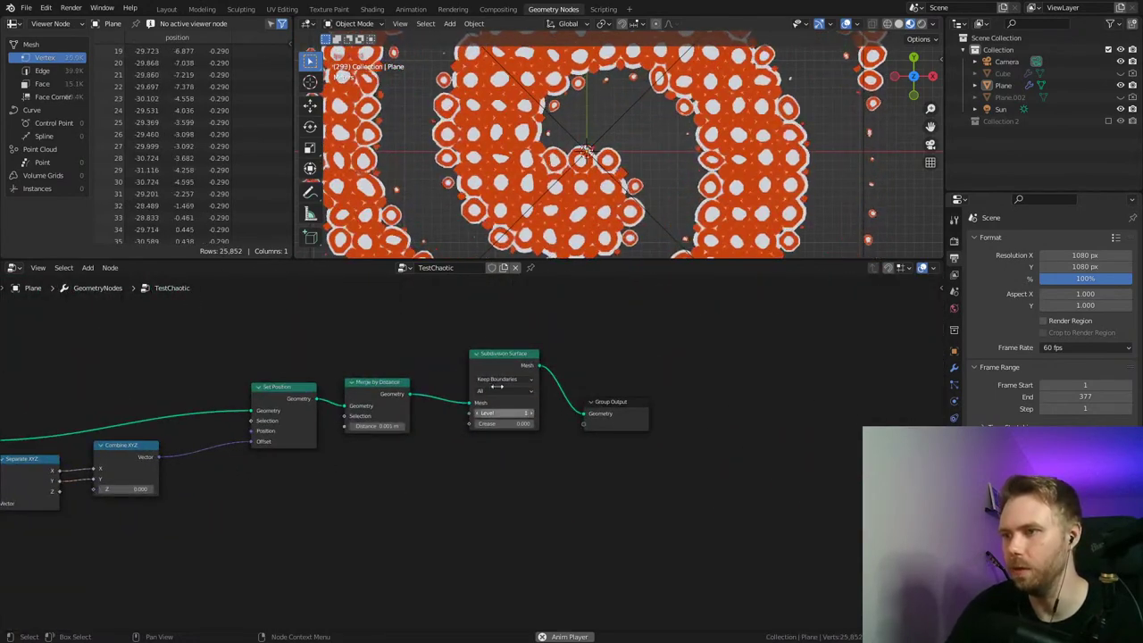
key("ctrl+s")
scroll(599, 158, "up", 1)
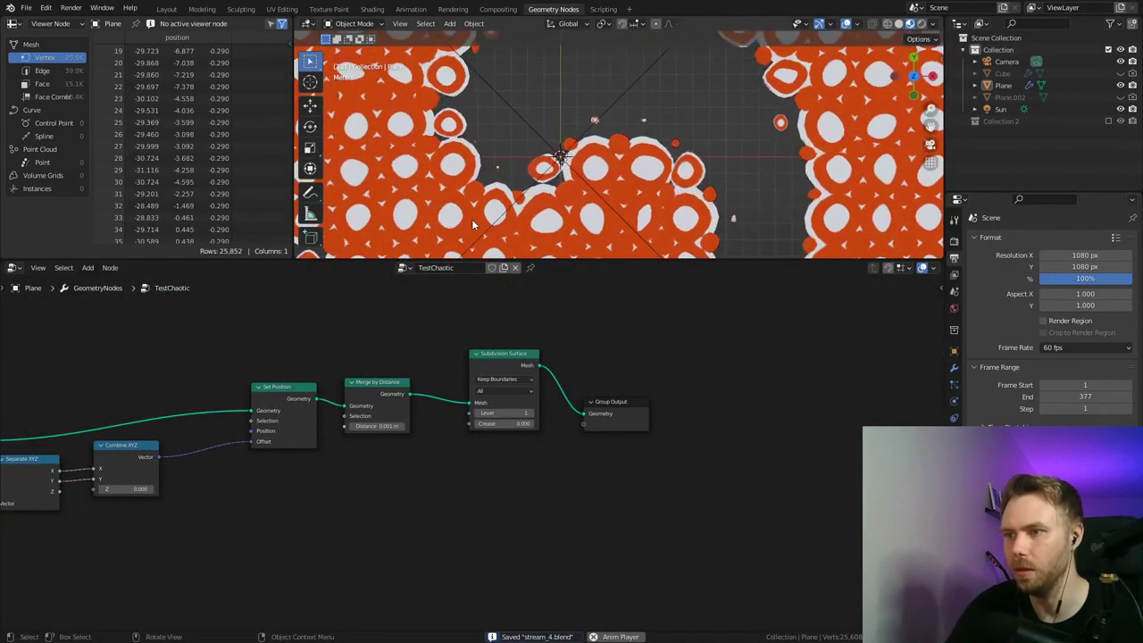
Step: Render the spiral animation
middle_click_drag(469, 351, 548, 319)
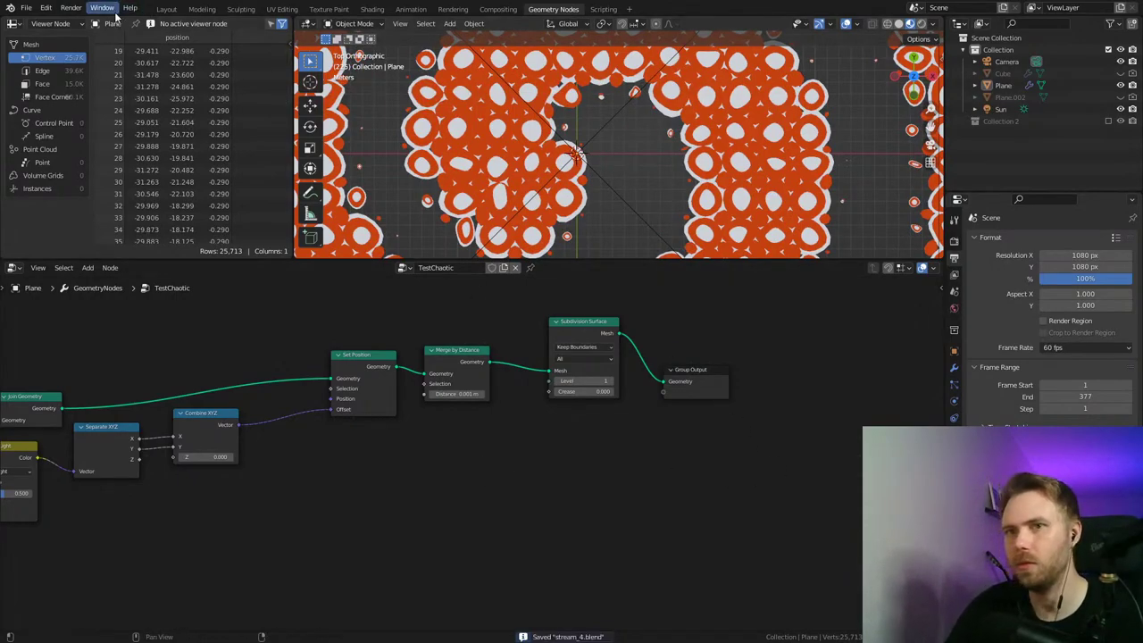
left_click(70, 7)
left_click(84, 35)
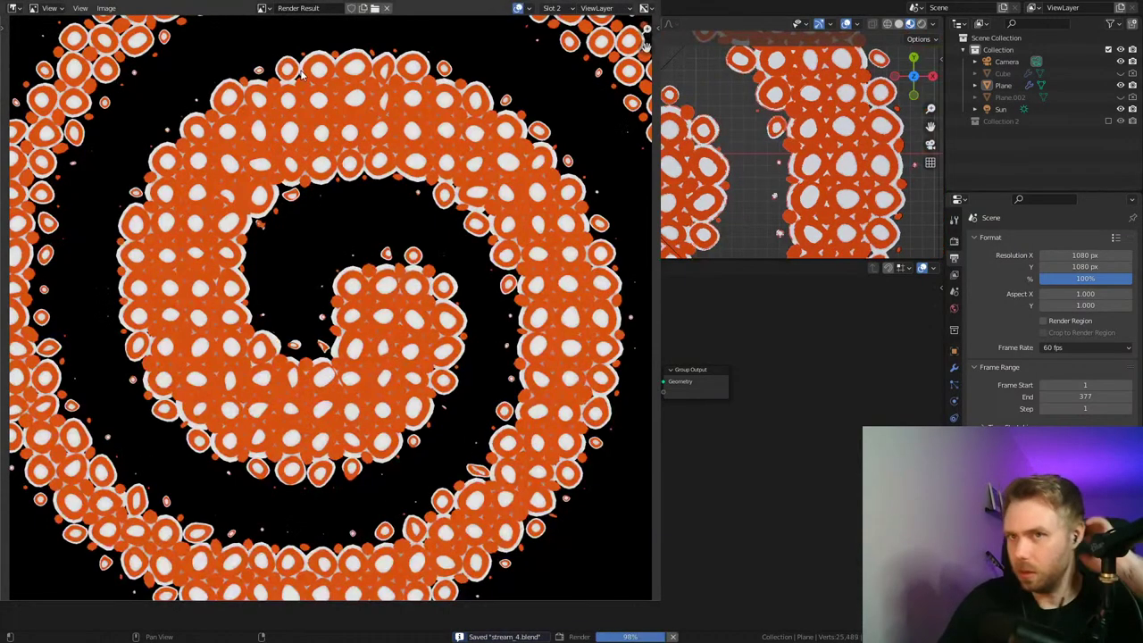